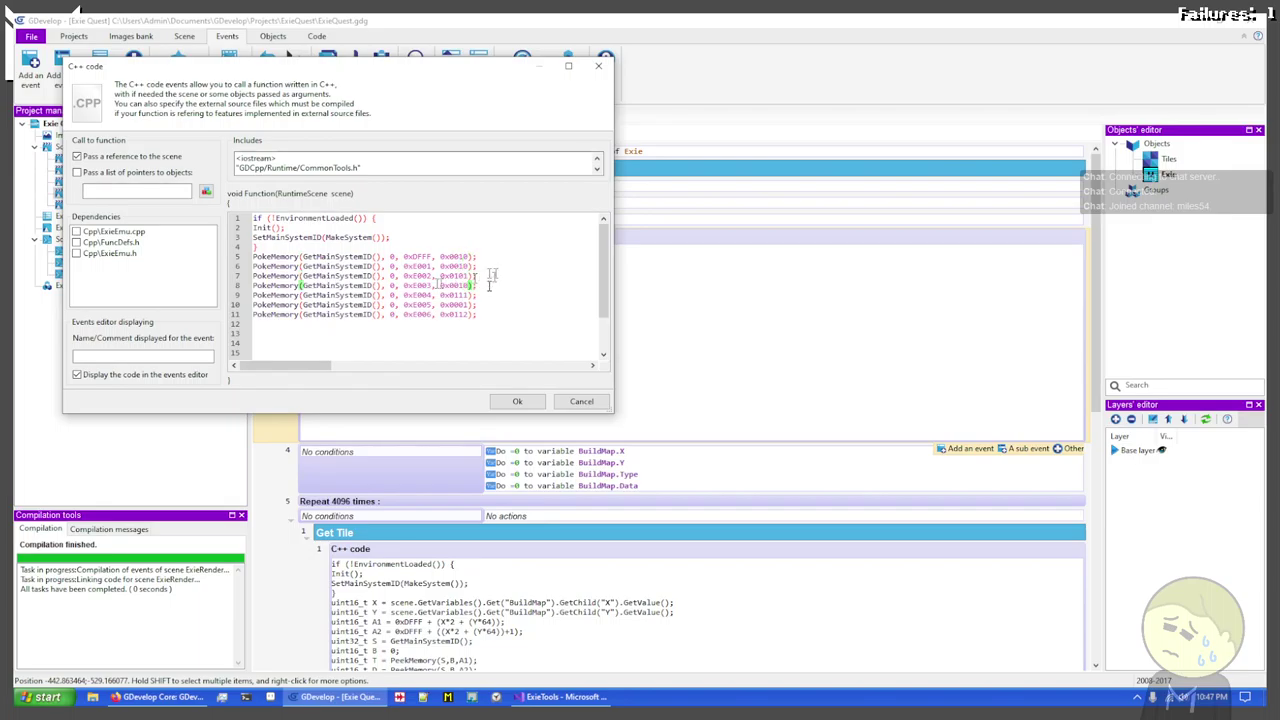
Step: Set the PokeMemory value at address 0xE005 to 0x0010 in the C++ code event and accept the code
{"action": "left_click", "coordinate": [423, 697]}
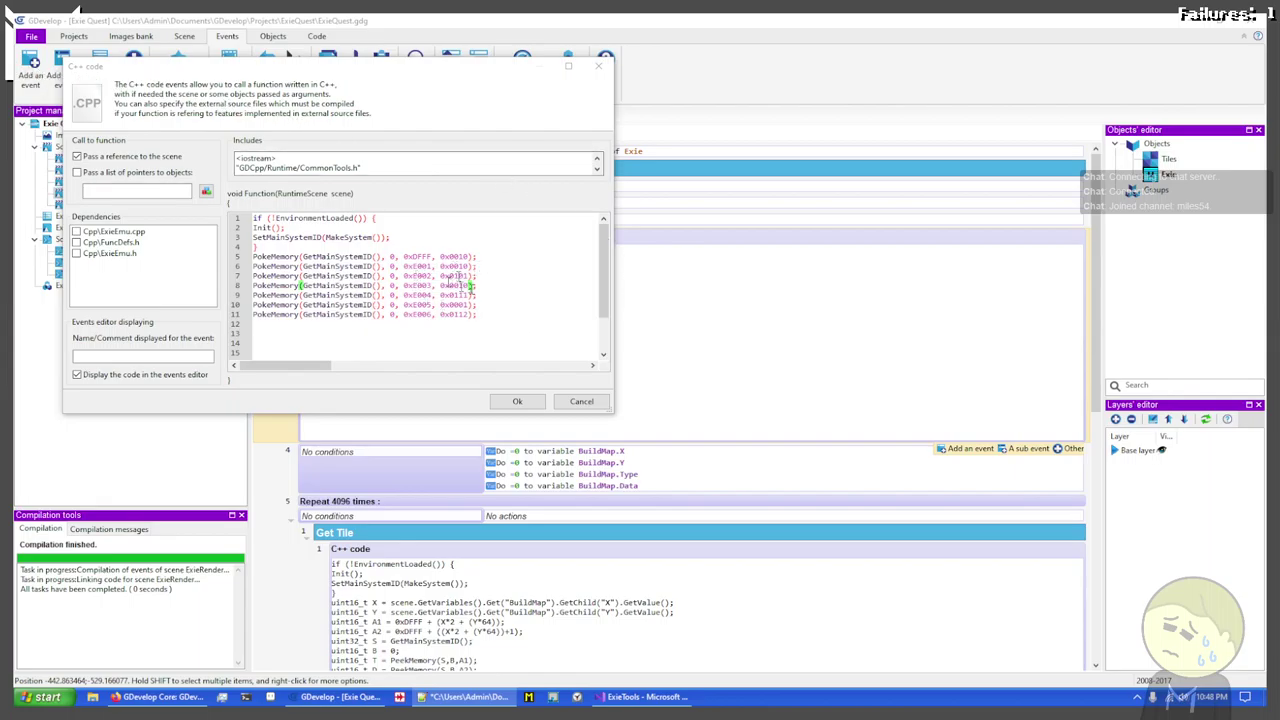
{"action": "left_click", "coordinate": [467, 297]}
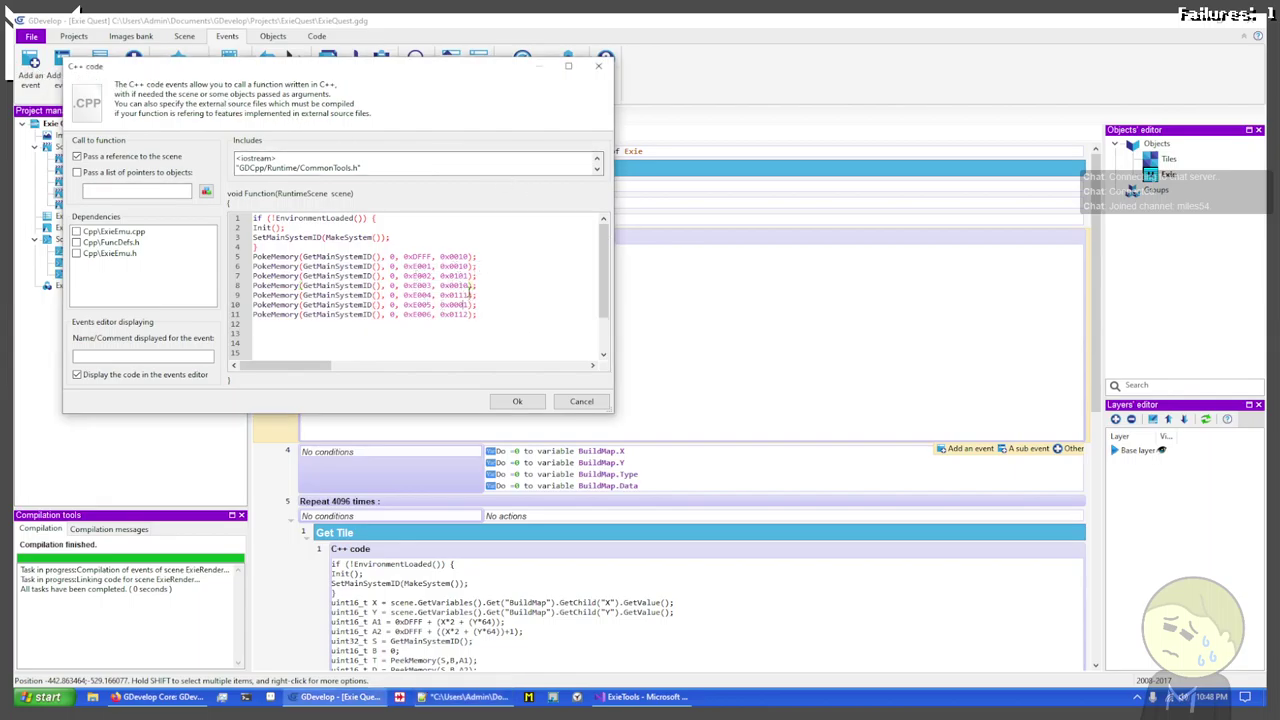
{"action": "type", "text": "0"}
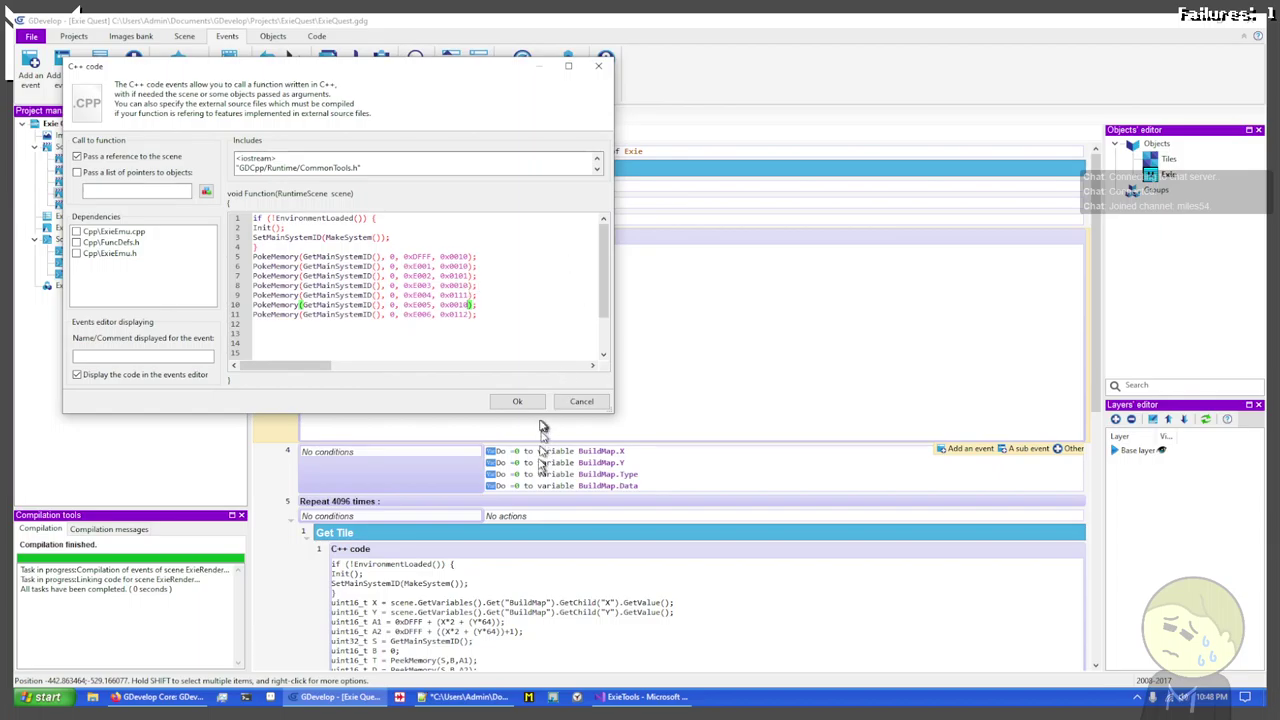
{"action": "left_click", "coordinate": [515, 401]}
Step: Copy the BuildMap.Type condition into the empty third event of the PlaceTile group
{"action": "scroll", "coordinate": [452, 397], "scroll_direction": "down", "scroll_amount": 10}
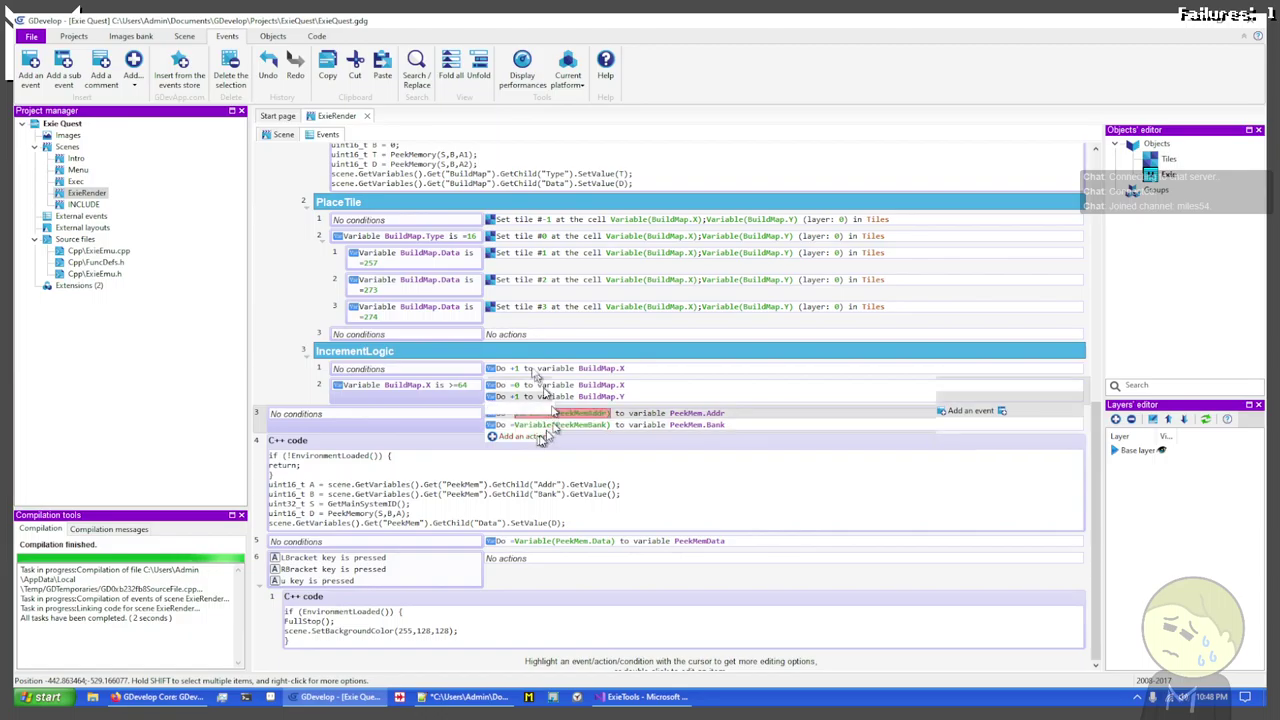
{"action": "scroll", "coordinate": [529, 366], "scroll_direction": "up", "scroll_amount": 1}
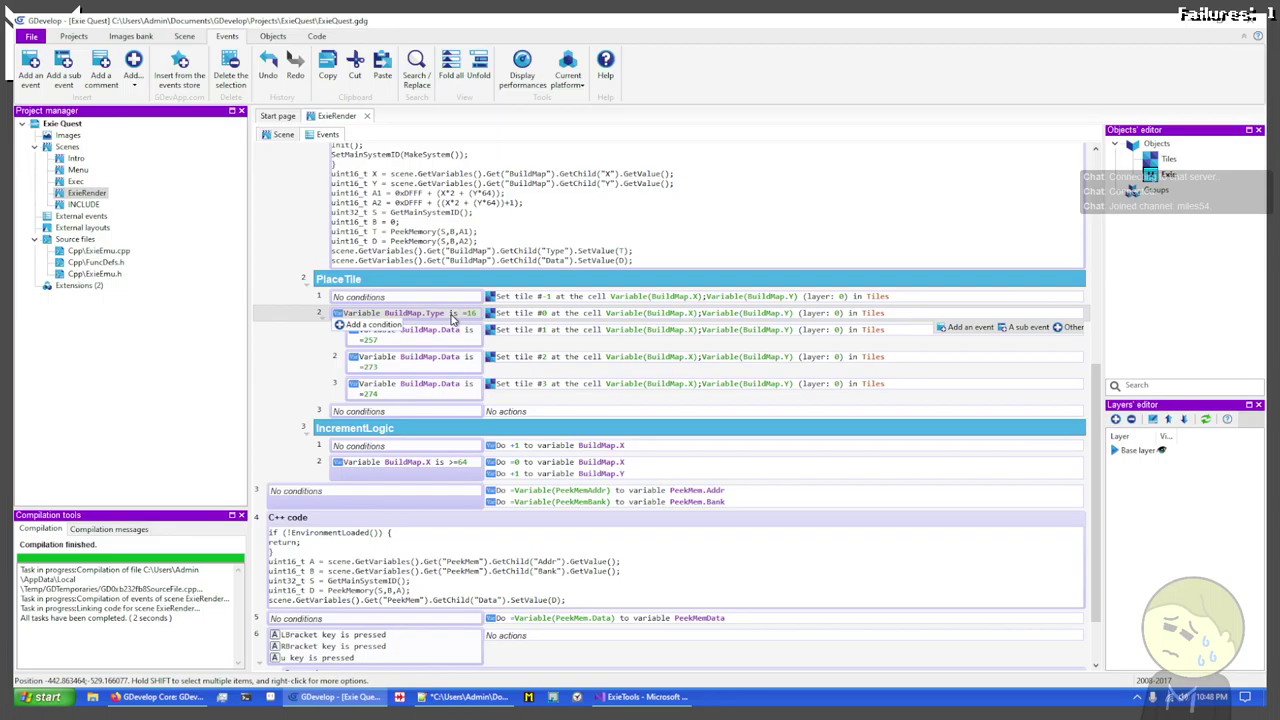
{"action": "left_click_drag", "start_coordinate": [452, 316], "coordinate": [470, 412]}
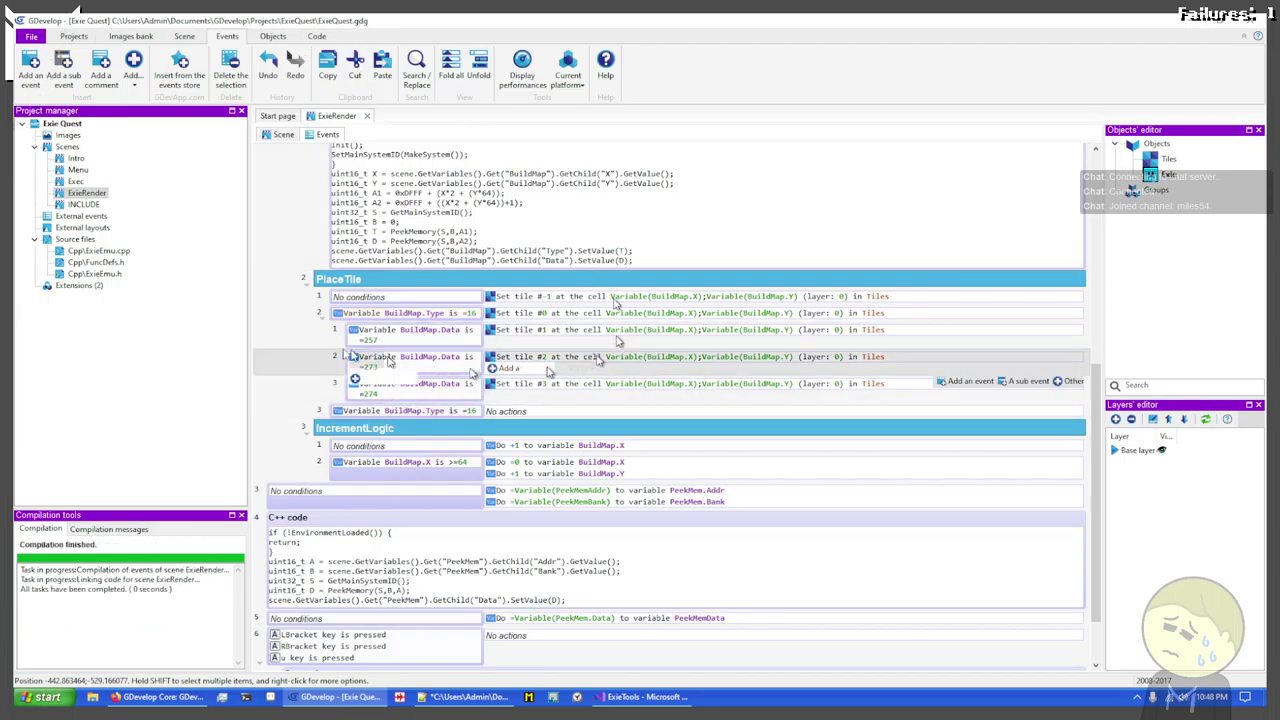
Step: Move the event with the copied condition above the existing BuildMap.Type event and set its comparison value to 1
{"action": "left_click", "coordinate": [305, 410]}
{"action": "left_click_drag", "start_coordinate": [300, 316], "coordinate": [306, 313]}
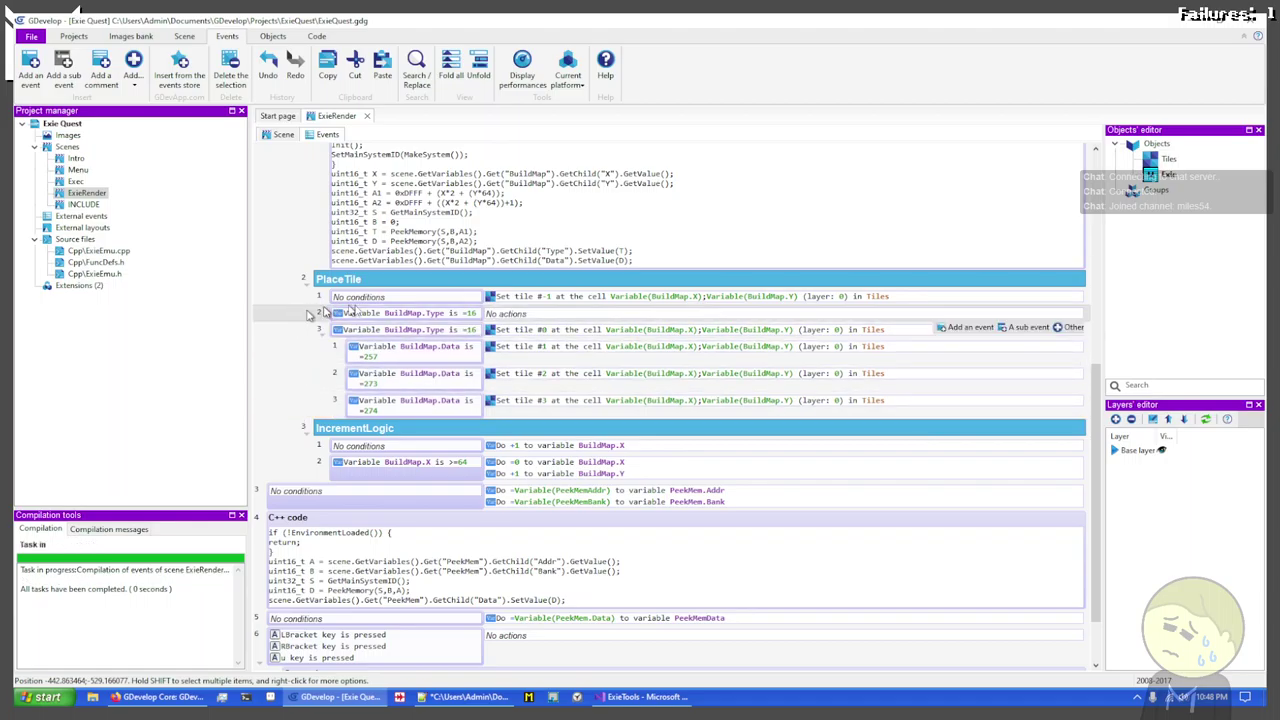
{"action": "left_click", "coordinate": [472, 313]}
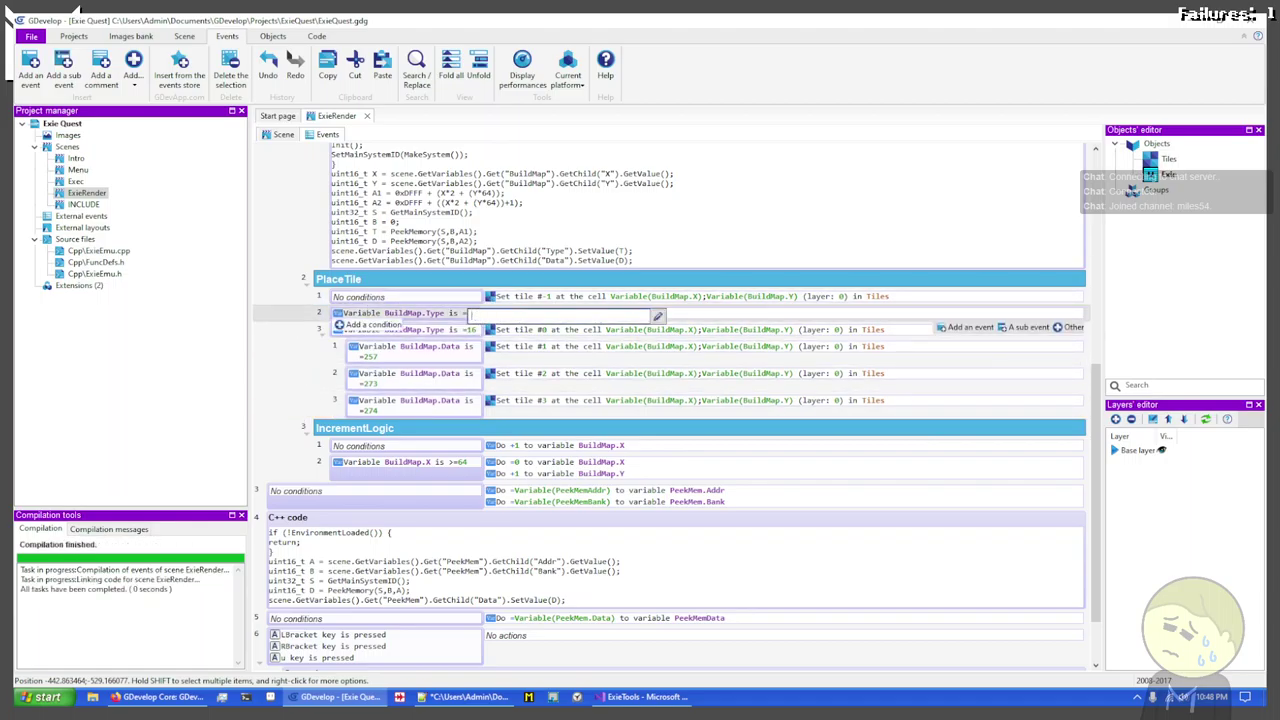
{"action": "key", "text": "Return"}
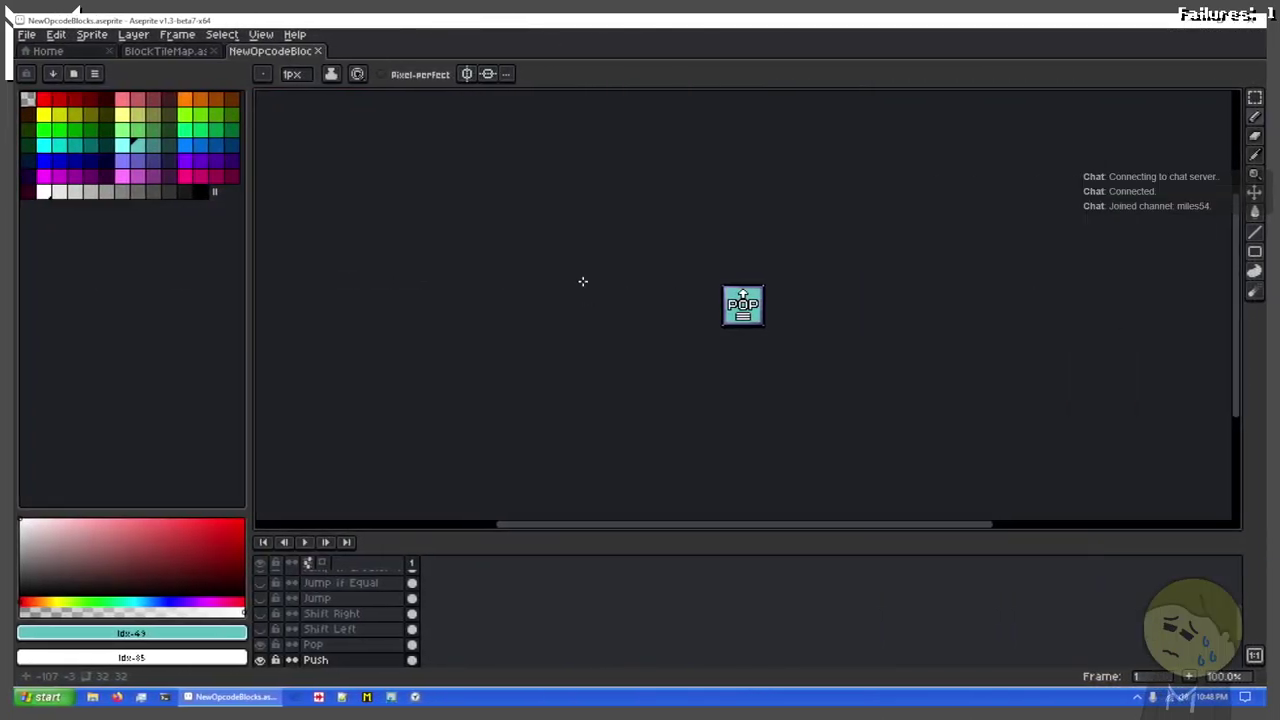
Step: Switch to the BlockTileMap sprite in Aseprite and examine its existing opcode tiles and the free space around them
{"action": "left_click", "coordinate": [171, 51]}
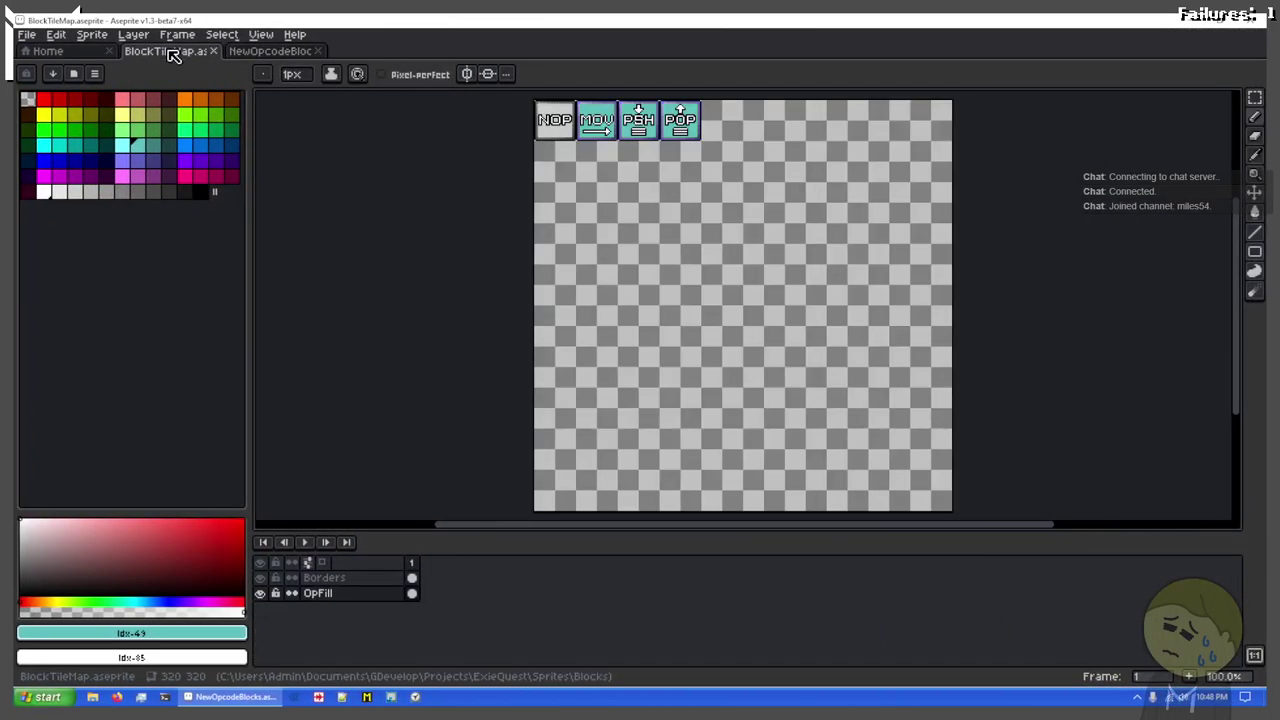
{"action": "scroll", "coordinate": [600, 200], "scroll_direction": "up", "scroll_amount": 1}
{"action": "scroll", "coordinate": [600, 200], "scroll_direction": "up", "scroll_amount": 2}
{"action": "scroll", "coordinate": [788, 183], "scroll_direction": "down", "scroll_amount": 1}
{"action": "left_click_drag", "start_coordinate": [794, 190], "coordinate": [642, 262]}
{"action": "scroll", "coordinate": [788, 400], "scroll_direction": "down", "scroll_amount": 2}
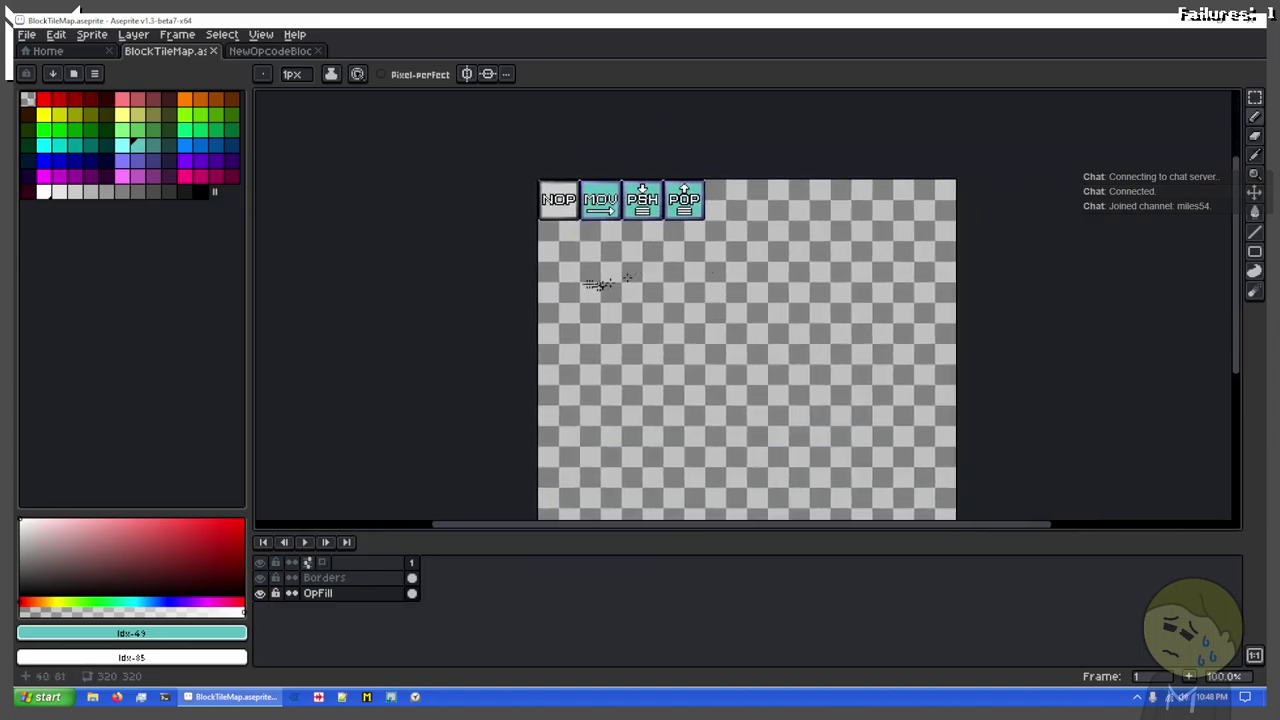
{"action": "scroll", "coordinate": [600, 285], "scroll_direction": "up", "scroll_amount": 4}
{"action": "scroll", "coordinate": [556, 275], "scroll_direction": "down", "scroll_amount": 3}
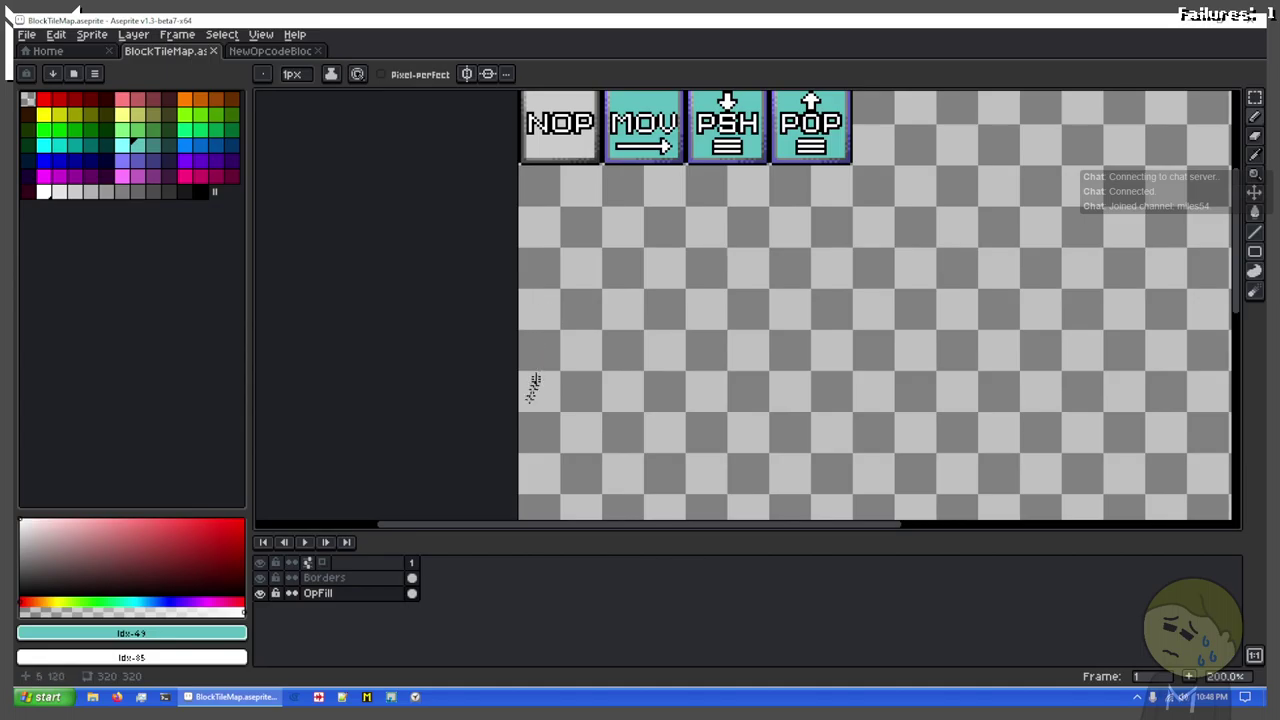
{"action": "scroll", "coordinate": [526, 408], "scroll_direction": "up", "scroll_amount": 3}
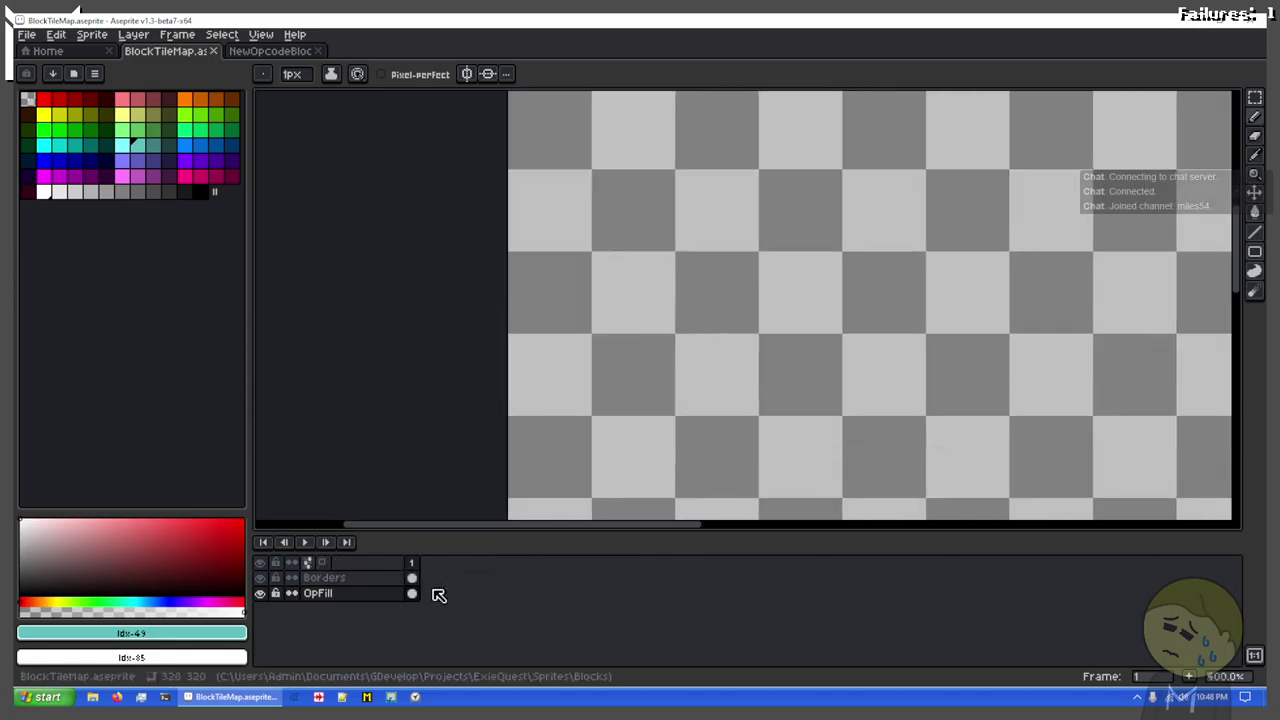
Step: Add a new layer to the tile map and place it above the Borders layer
{"action": "key", "text": "shift+n"}
{"action": "left_click_drag", "start_coordinate": [384, 592], "coordinate": [397, 580]}
{"action": "scroll", "coordinate": [594, 454], "scroll_direction": "up", "scroll_amount": 1}
{"action": "scroll", "coordinate": [594, 454], "scroll_direction": "down", "scroll_amount": 4}
{"action": "scroll", "coordinate": [606, 380], "scroll_direction": "up", "scroll_amount": 2}
{"action": "left_click_drag", "start_coordinate": [606, 380], "coordinate": [566, 437]}
Step: Select a full-width 320 × 144 pixel area from the canvas's upper edge and fill it with teal on the new layer
{"action": "key", "text": "m"}
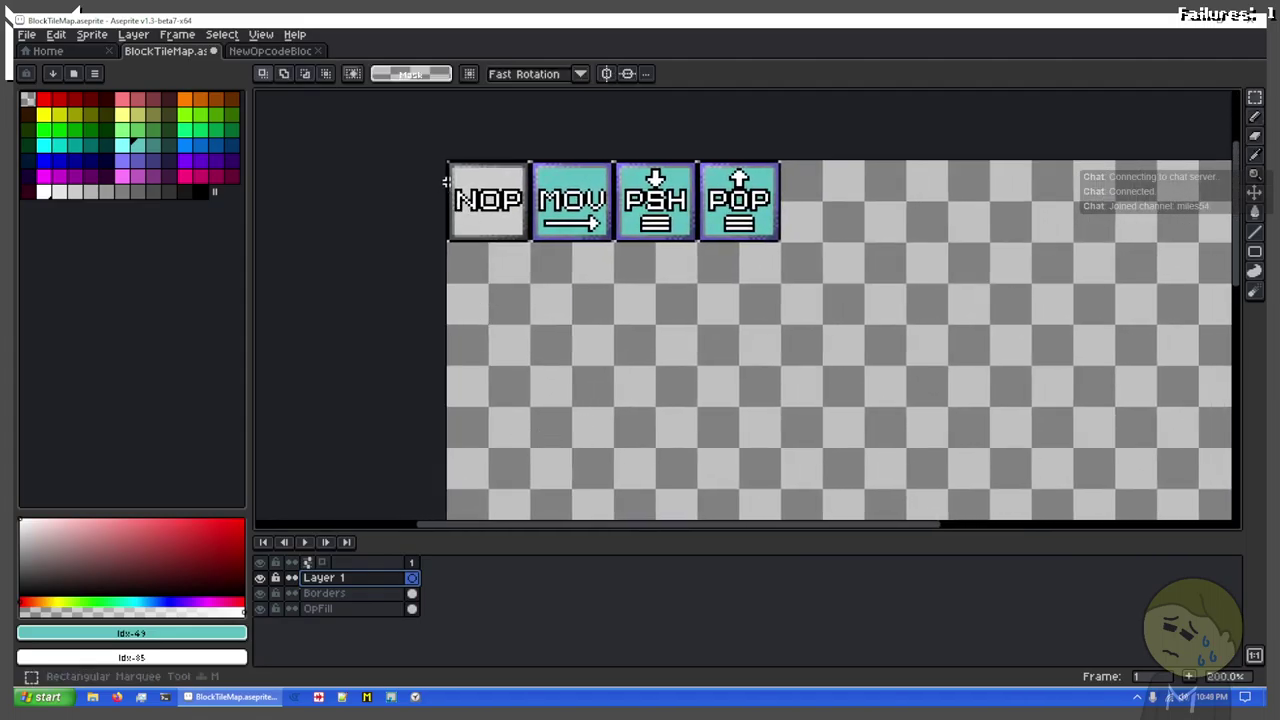
{"action": "left_click_drag", "start_coordinate": [447, 161], "coordinate": [1228, 508]}
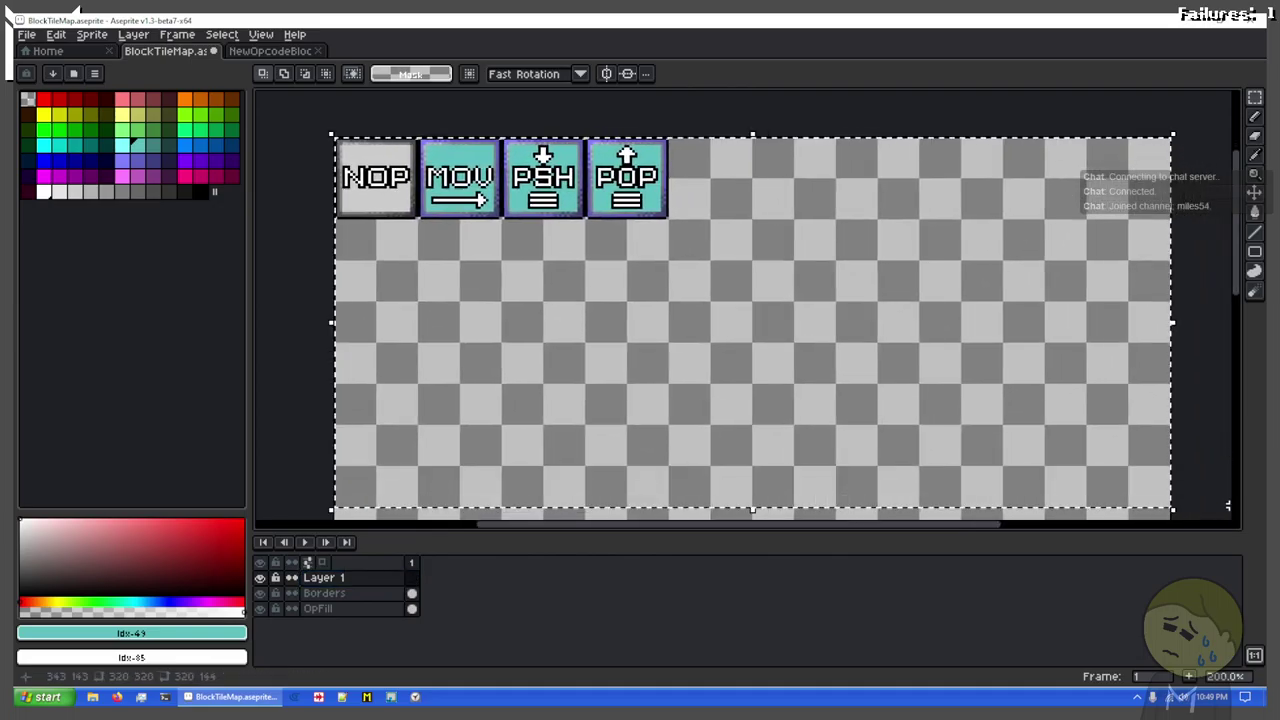
{"action": "key", "text": "f"}
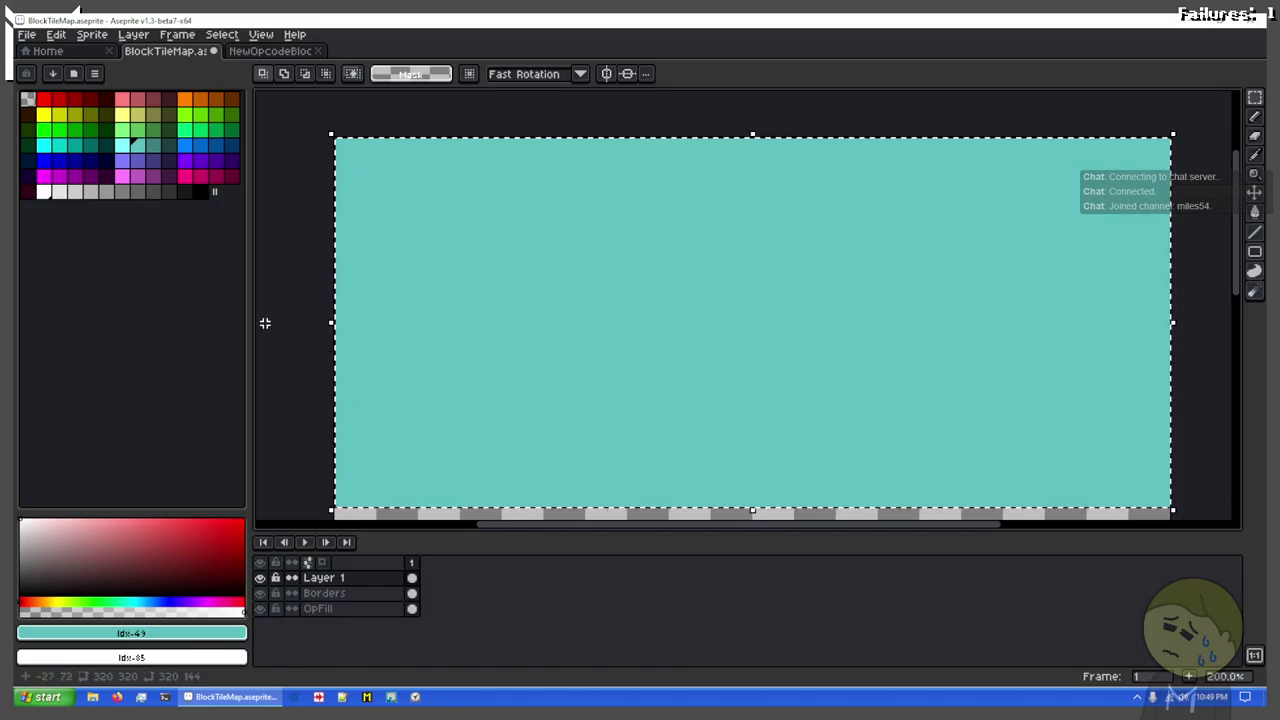
Step: Rename the new layer Areas and lower its opacity to about half
{"action": "double_click", "coordinate": [340, 578]}
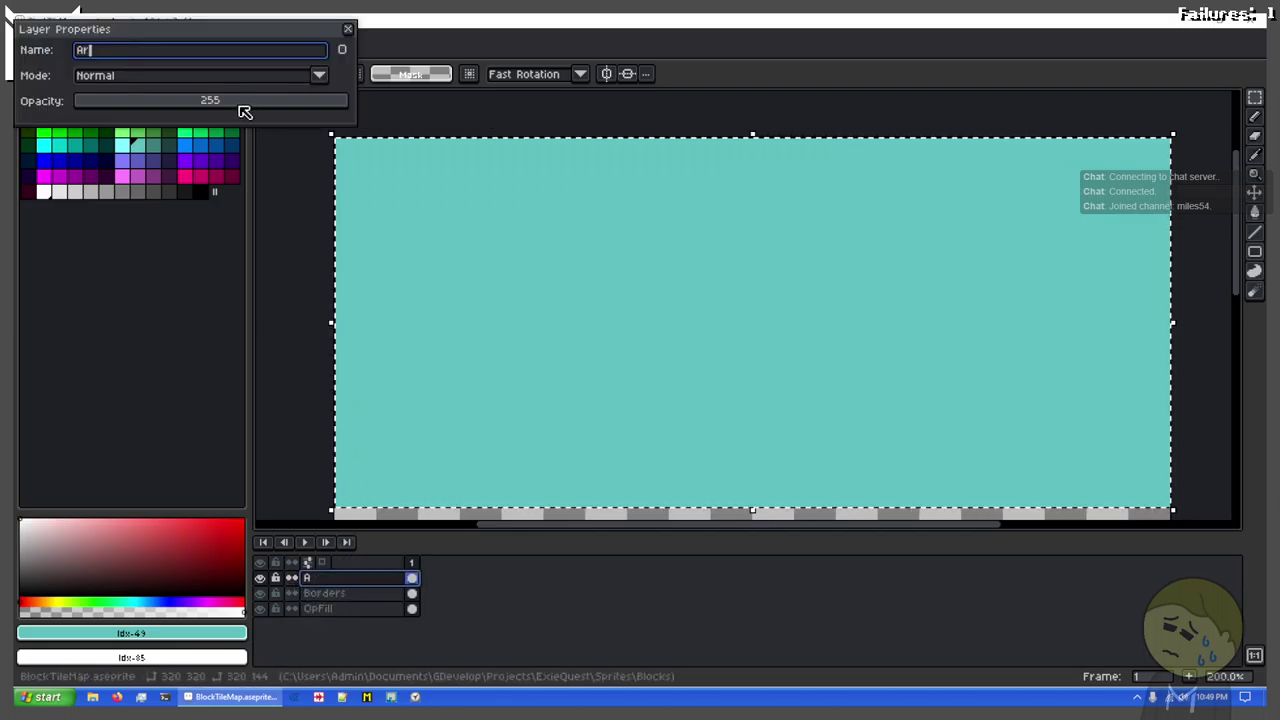
{"action": "type", "text": "Areas"}
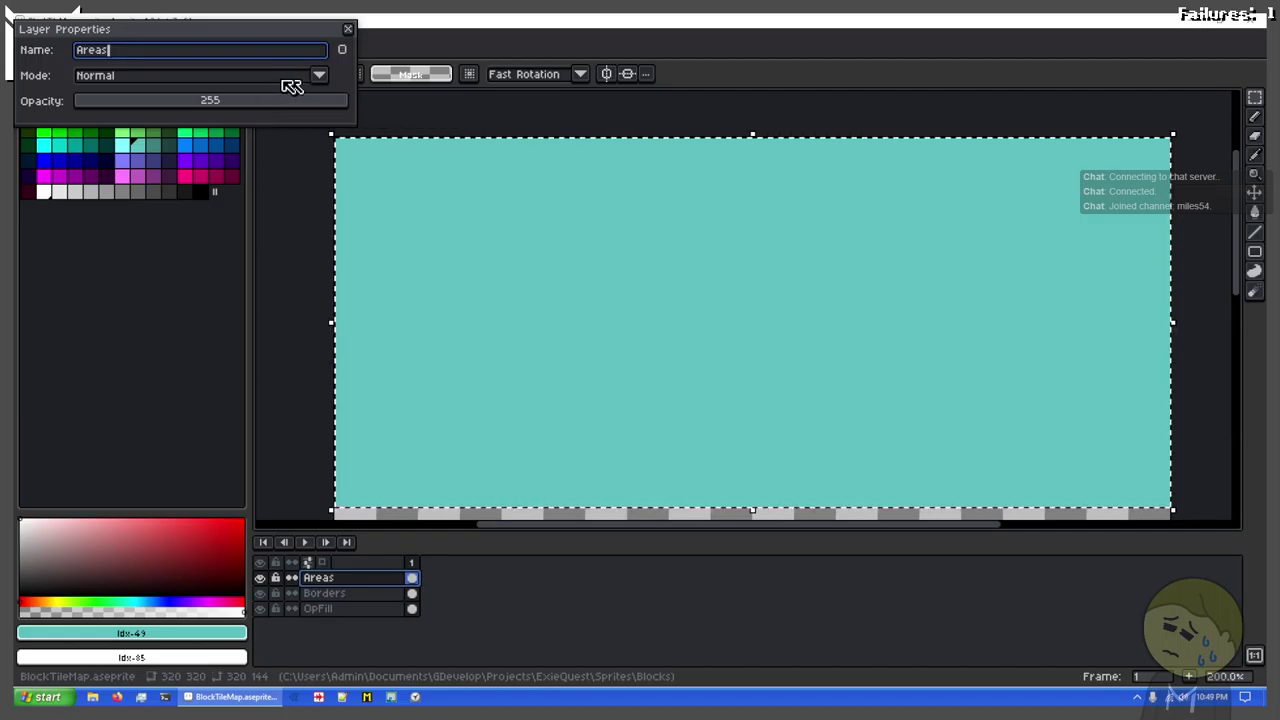
{"action": "left_click", "coordinate": [318, 76]}
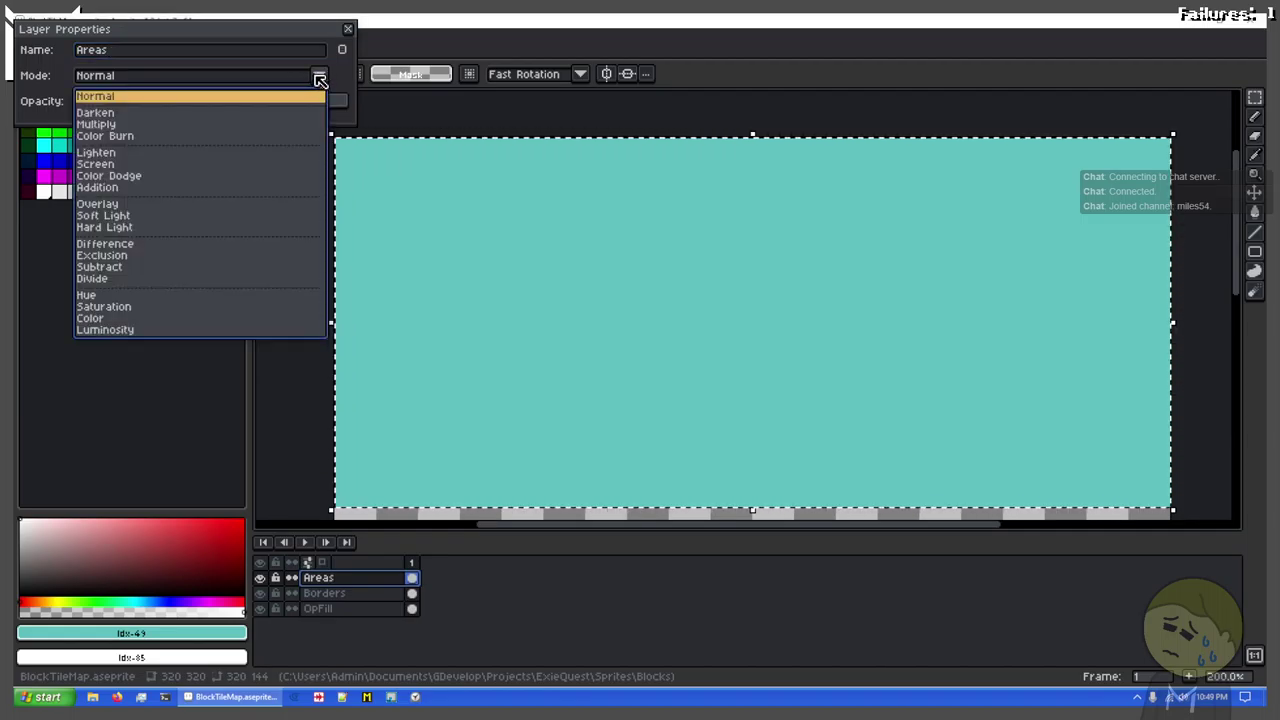
{"action": "left_click", "coordinate": [318, 76]}
{"action": "left_click_drag", "start_coordinate": [277, 109], "coordinate": [211, 109]}
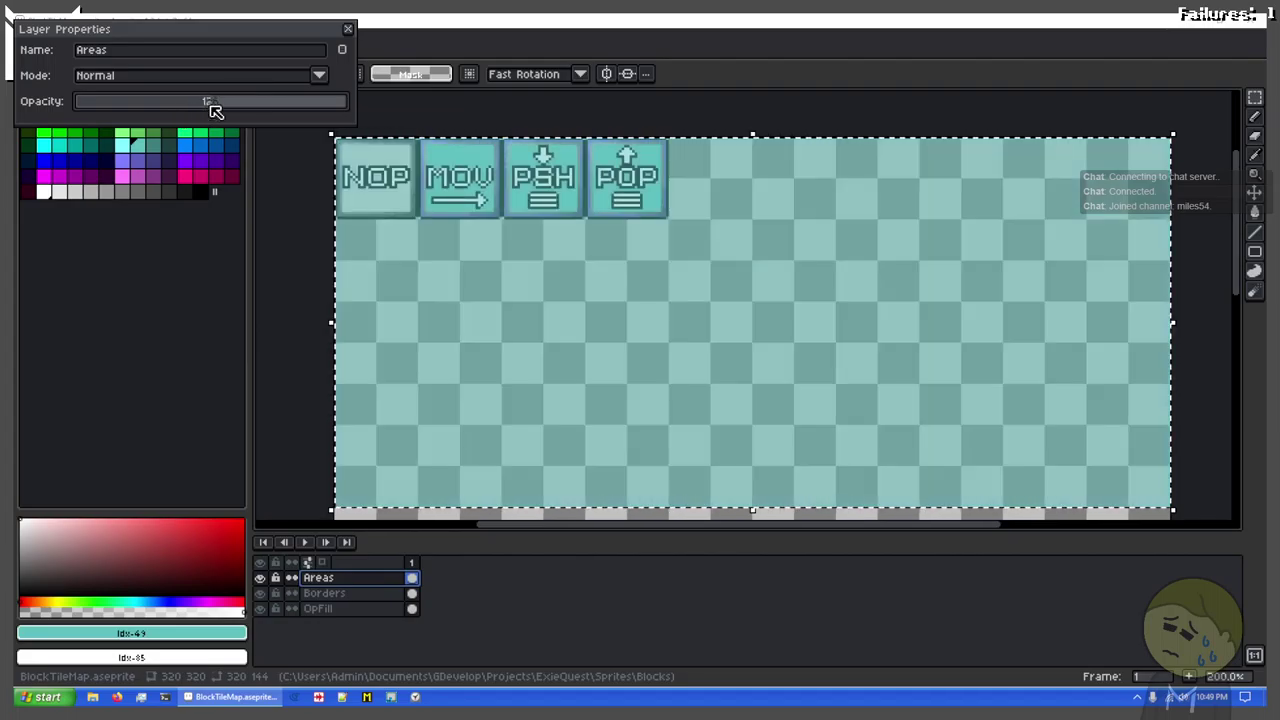
{"action": "left_click", "coordinate": [349, 33]}
Step: Replace the selection with a 192 × 64 pixel marquee directly below the teal area, starting at the canvas's left edge
{"action": "scroll", "coordinate": [320, 217], "scroll_direction": "down", "scroll_amount": 2}
{"action": "scroll", "coordinate": [357, 257], "scroll_direction": "up", "scroll_amount": 2}
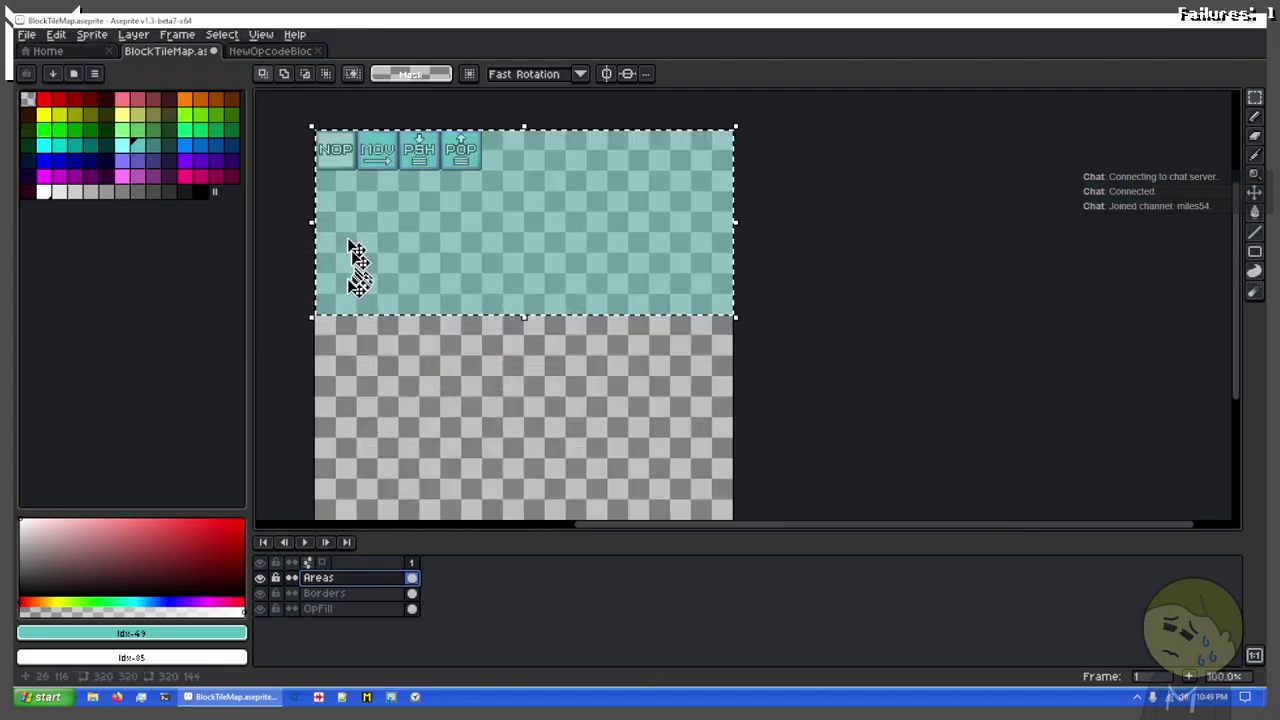
{"action": "left_click_drag", "start_coordinate": [457, 323], "coordinate": [531, 237]}
{"action": "scroll", "coordinate": [535, 237], "scroll_direction": "down", "scroll_amount": 1}
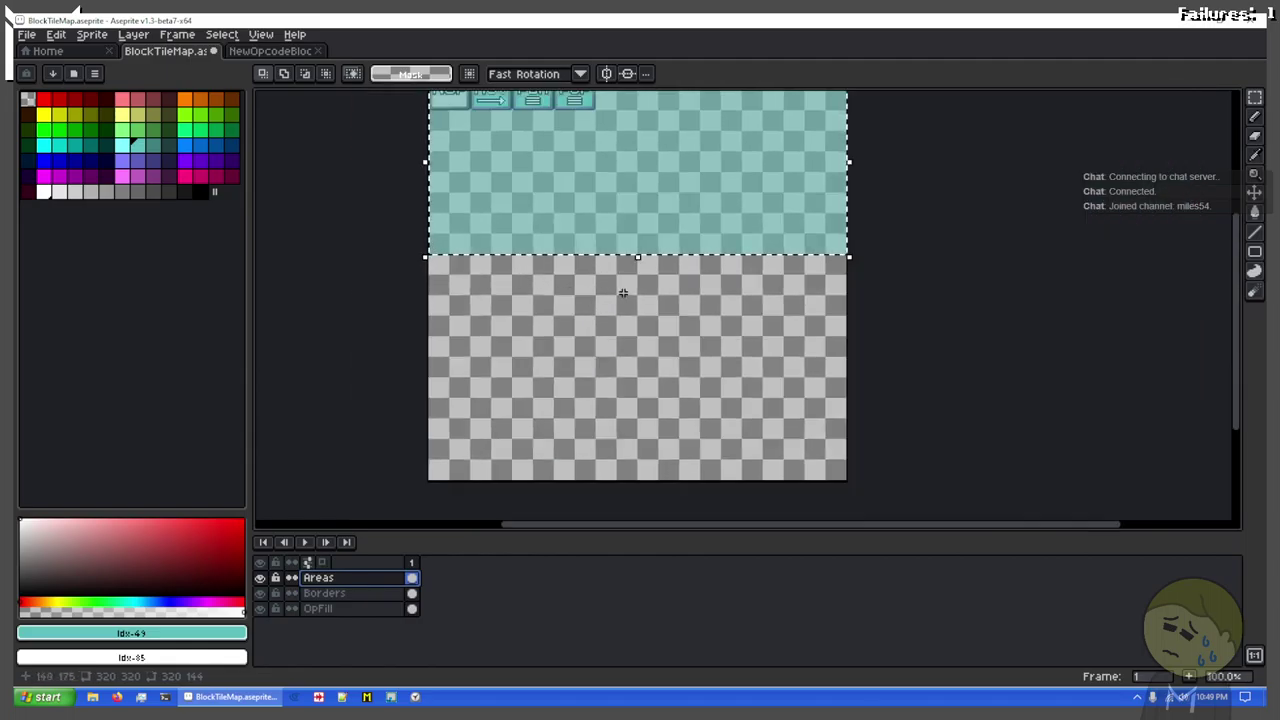
{"action": "scroll", "coordinate": [625, 290], "scroll_direction": "up", "scroll_amount": 1}
{"action": "left_click_drag", "start_coordinate": [585, 293], "coordinate": [669, 284]}
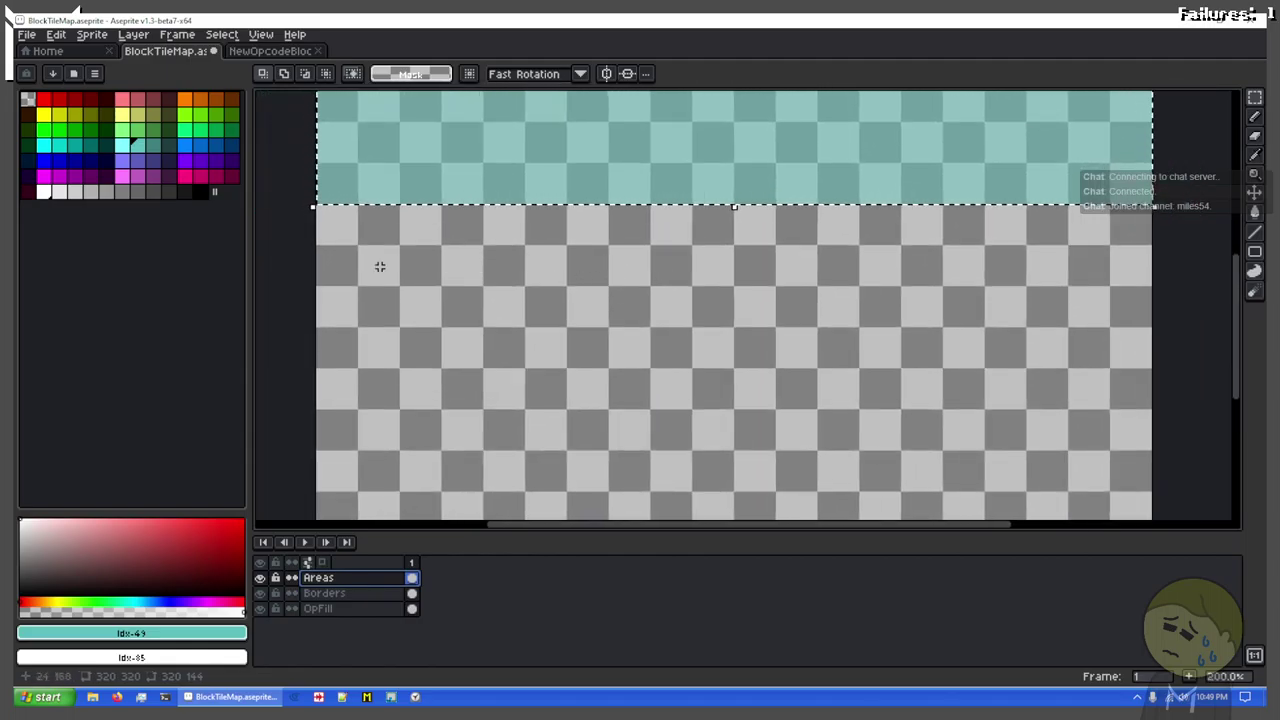
{"action": "key", "text": "m"}
{"action": "left_click", "coordinate": [322, 205]}
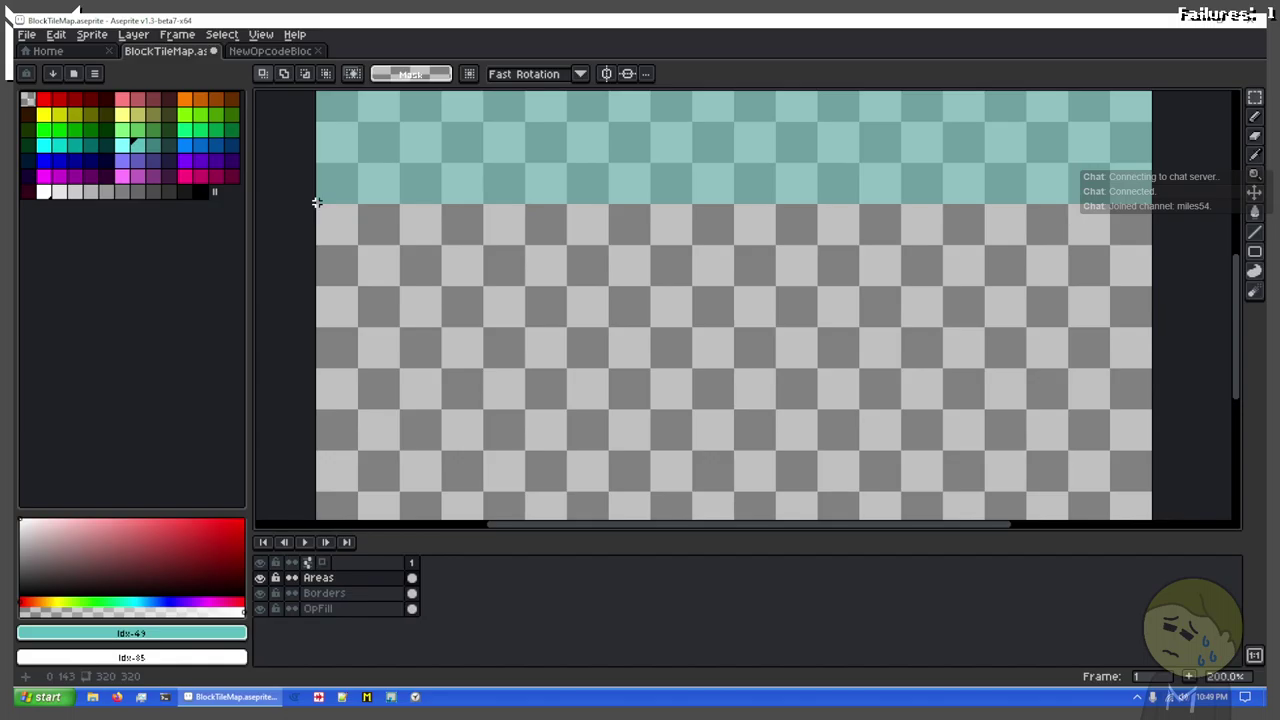
{"action": "left_click_drag", "start_coordinate": [316, 205], "coordinate": [818, 368]}
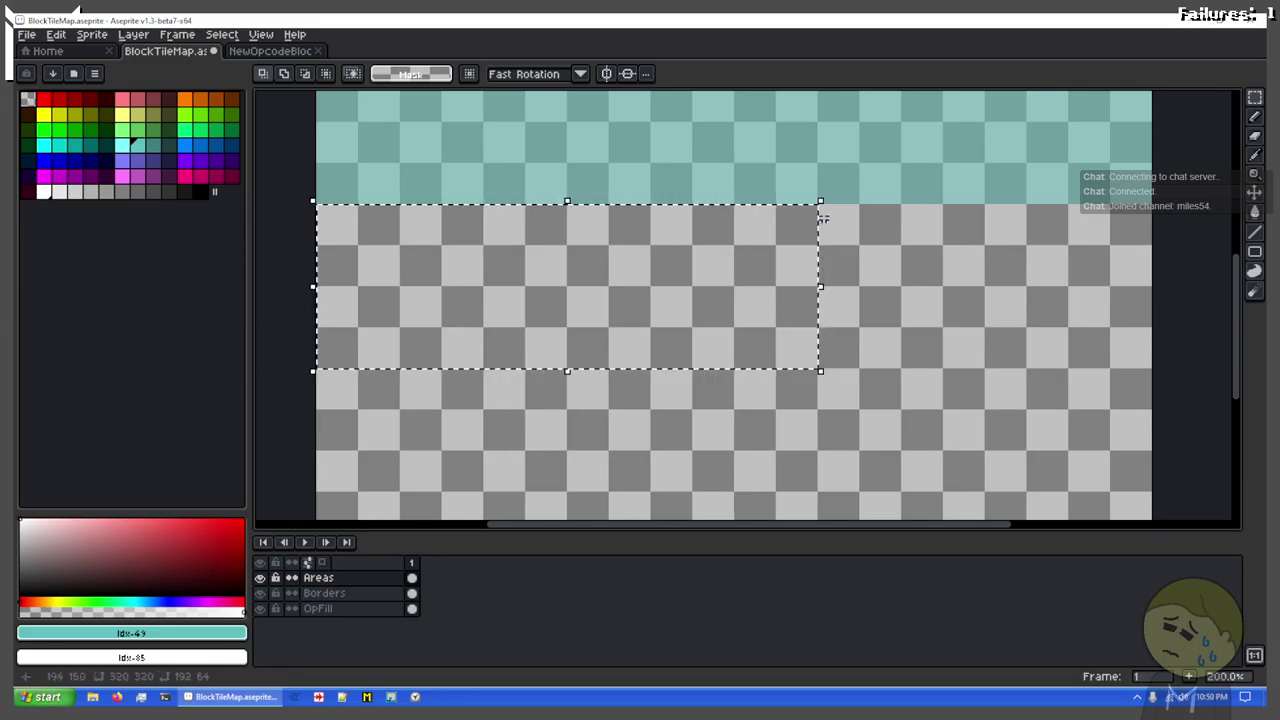
Step: Extend the selection to the canvas's right edge with a strip about 32 pixels high directly below the teal area
{"action": "left_click_drag", "start_coordinate": [825, 212], "coordinate": [967, 244]}
{"action": "key", "text": "ctrl+z"}
{"action": "key", "text": "i"}
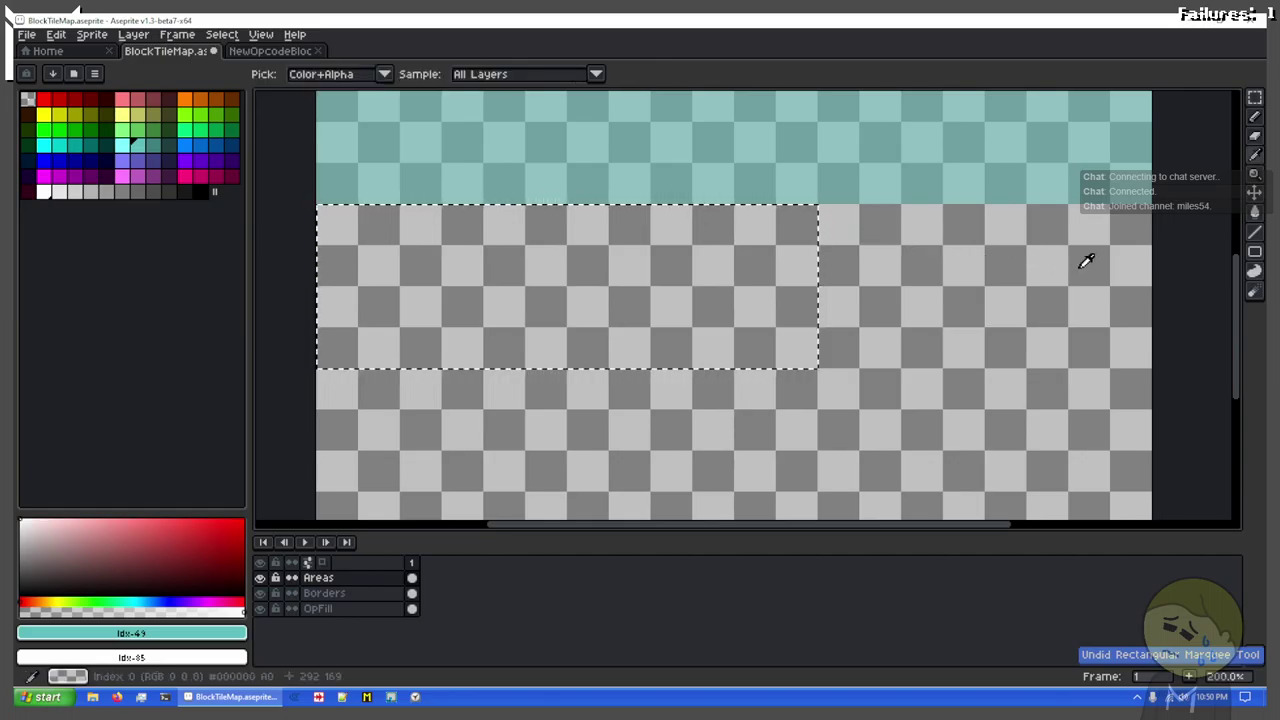
{"action": "key", "text": "m"}
{"action": "left_click_drag", "start_coordinate": [1153, 285], "coordinate": [900, 234]}
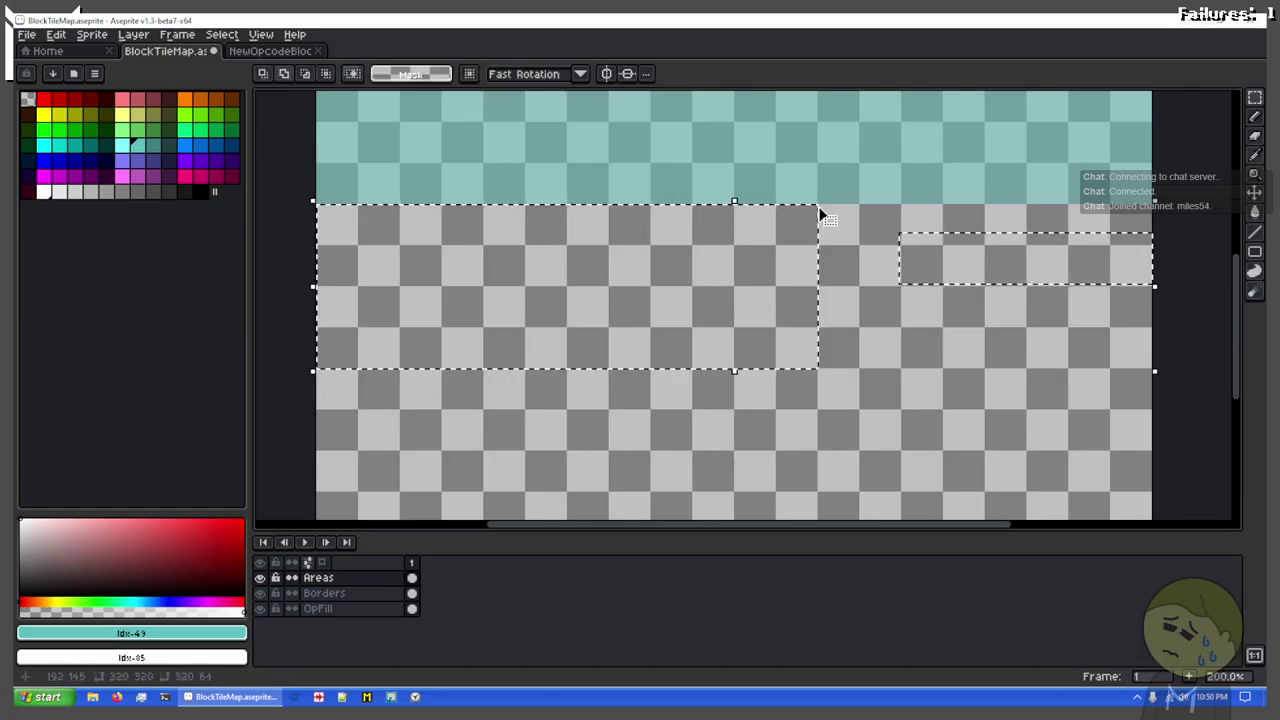
{"action": "left_click_drag", "start_coordinate": [823, 208], "coordinate": [1150, 287]}
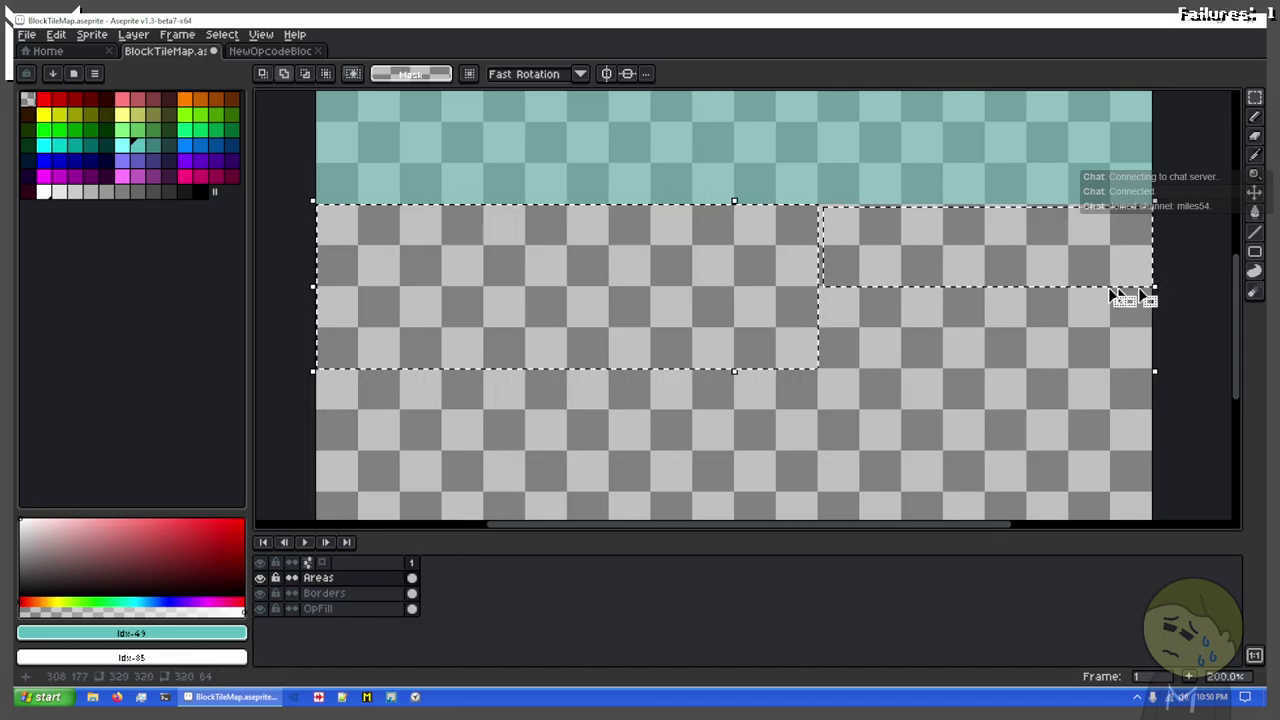
{"action": "left_click_drag", "start_coordinate": [797, 285], "coordinate": [1215, 205]}
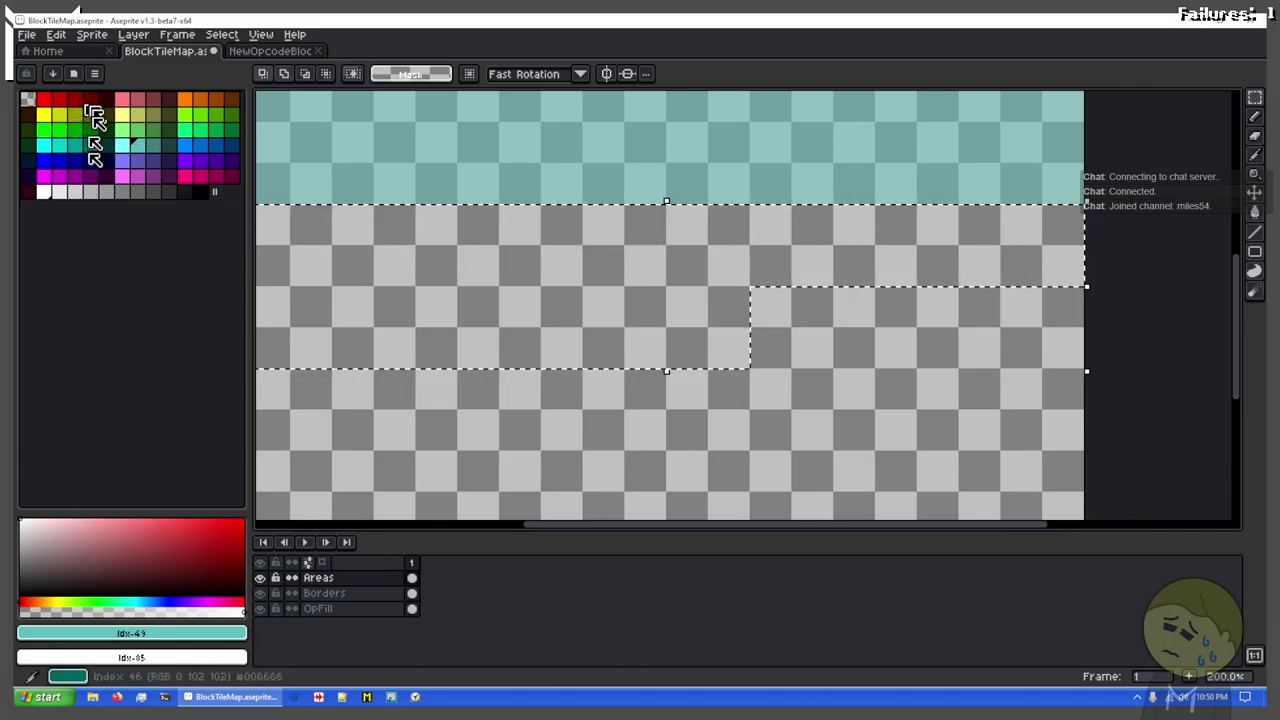
Step: Fill the L-shaped selection with the green palette colour Idx-35 on the Areas layer
{"action": "left_click", "coordinate": [140, 138]}
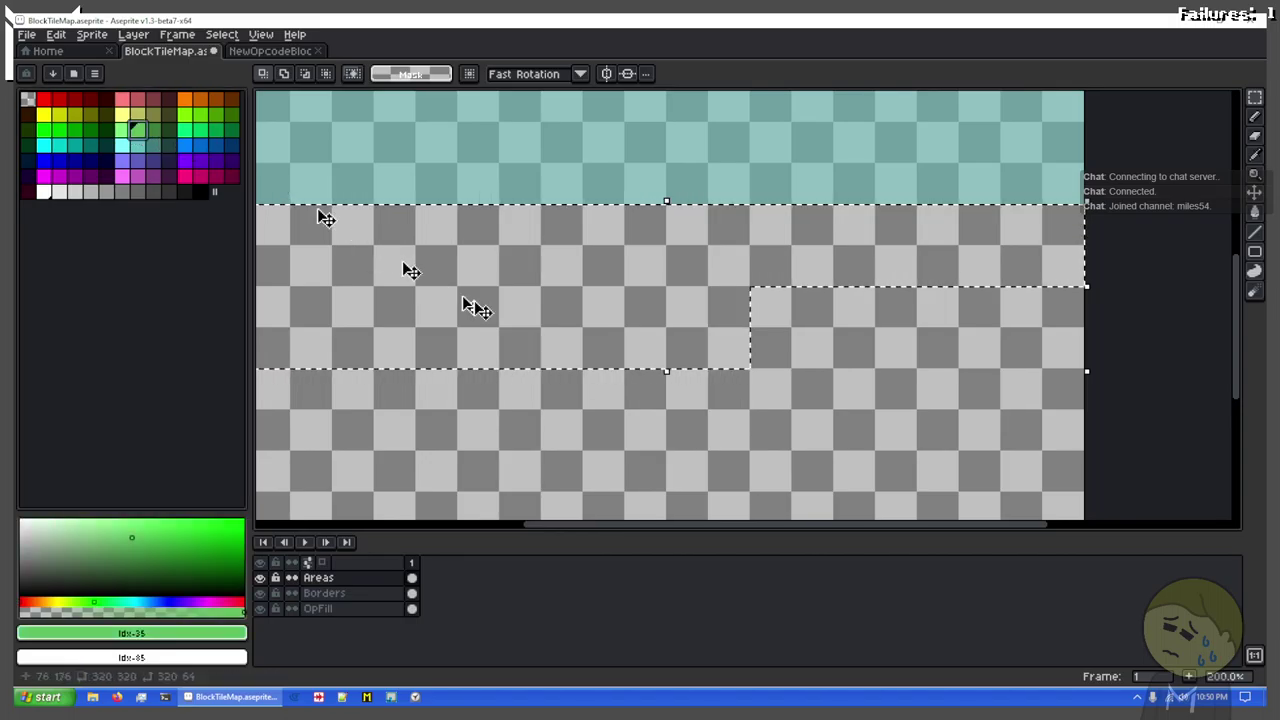
{"action": "key", "text": "f"}
{"action": "left_click_drag", "start_coordinate": [702, 303], "coordinate": [797, 266]}
{"action": "scroll", "coordinate": [798, 266], "scroll_direction": "down", "scroll_amount": 2}
{"action": "scroll", "coordinate": [794, 273], "scroll_direction": "up", "scroll_amount": 2}
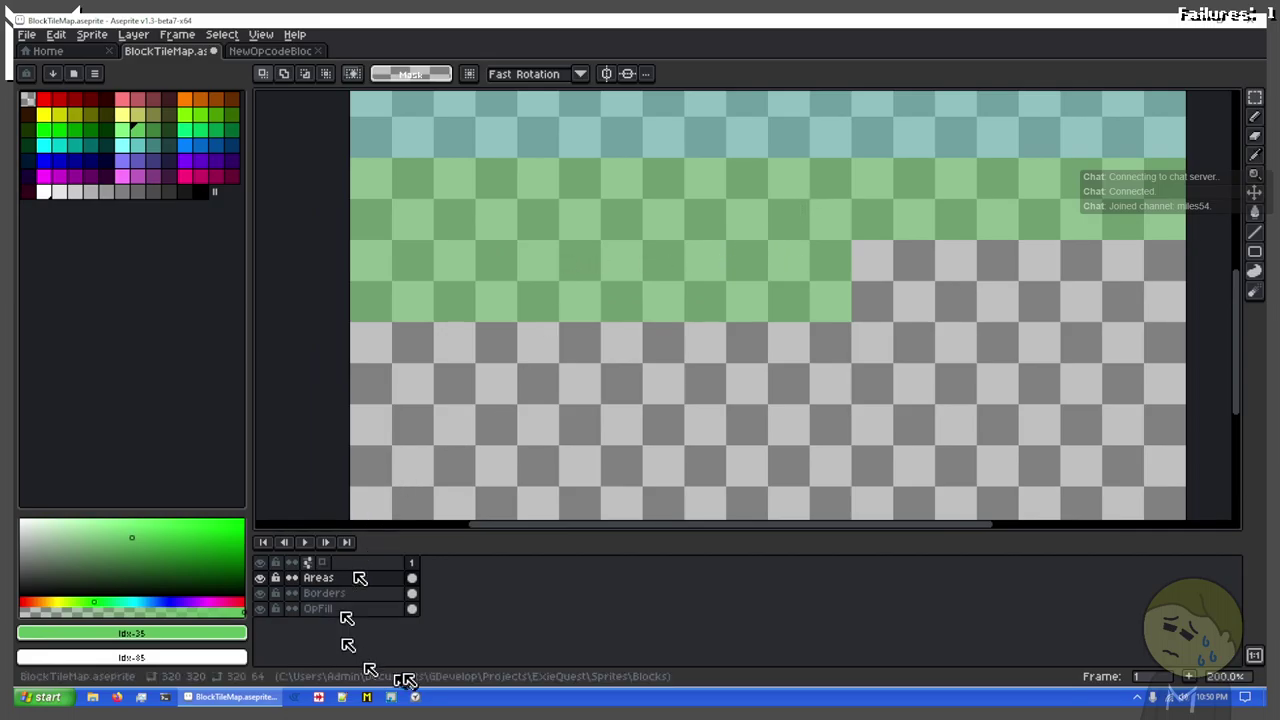
Step: Switch to Tile Plan.txt in Notepad++ and review the tile types from Nothing through Indirect Memory
{"action": "mouse_move", "coordinate": [268, 705]}
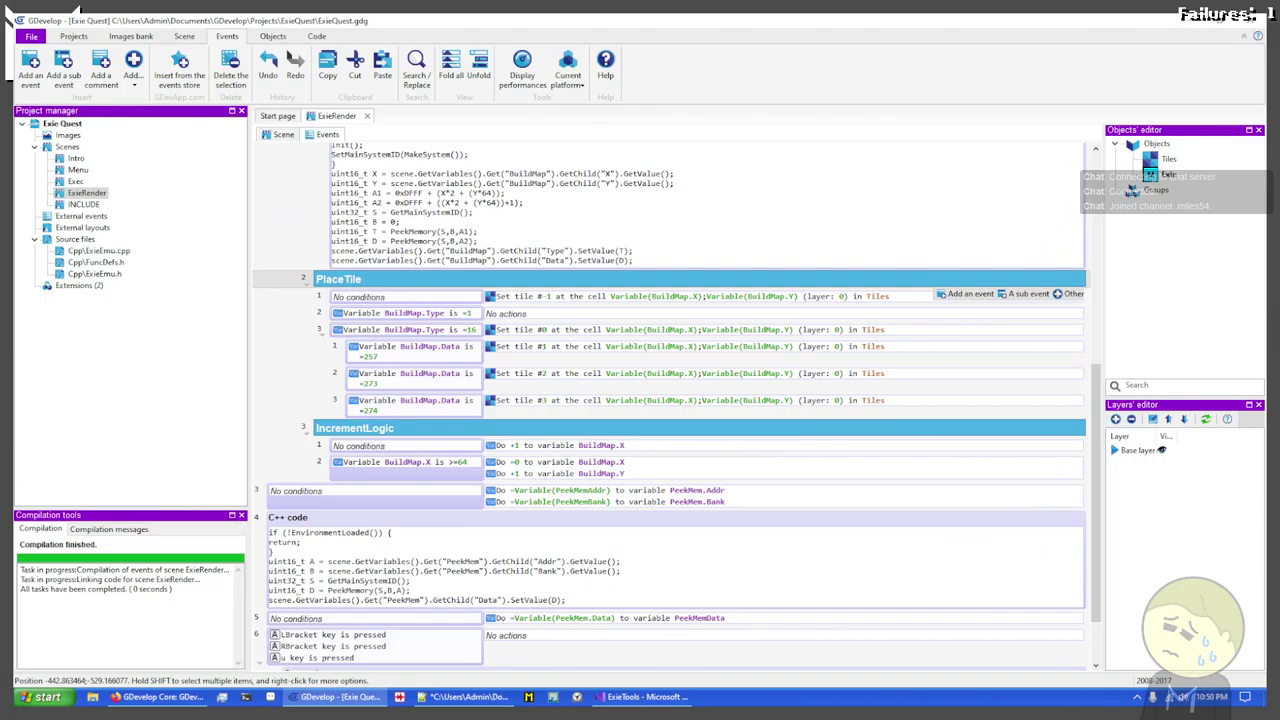
{"action": "left_click_drag", "start_coordinate": [0, 12], "coordinate": [634, 20]}
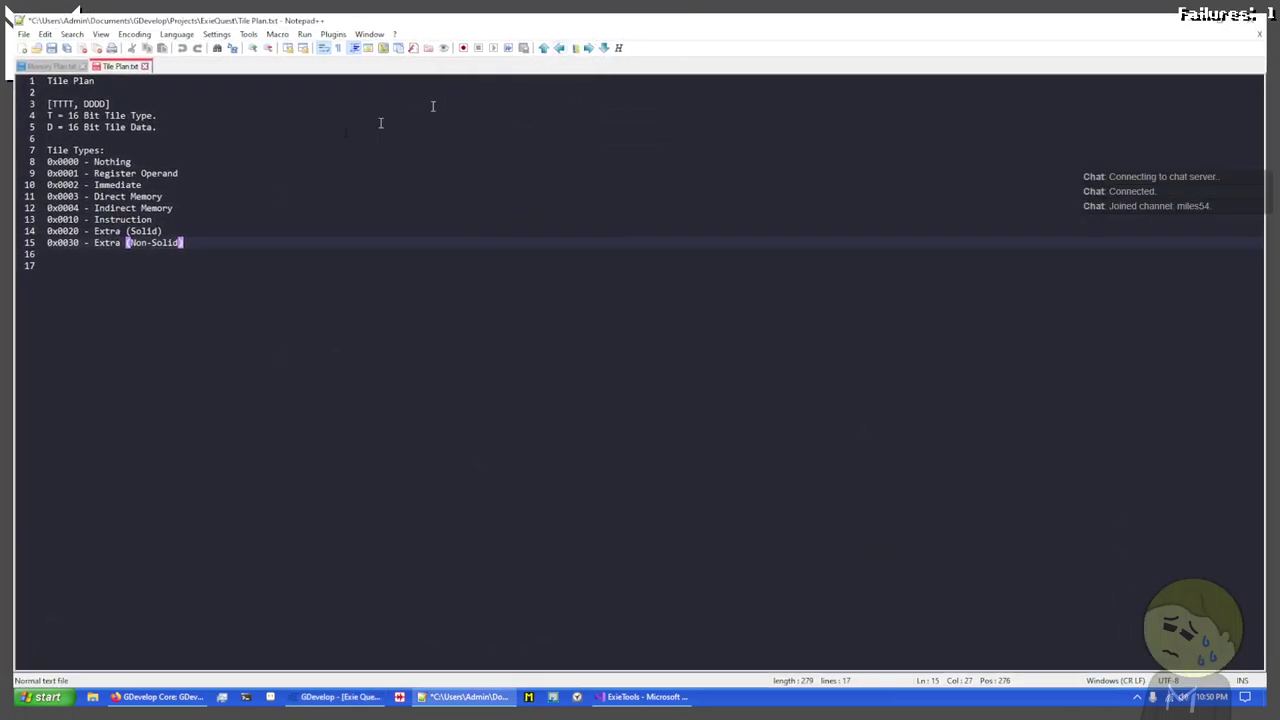
{"action": "left_click", "coordinate": [178, 162]}
{"action": "left_click", "coordinate": [203, 173]}
{"action": "left_click", "coordinate": [174, 185]}
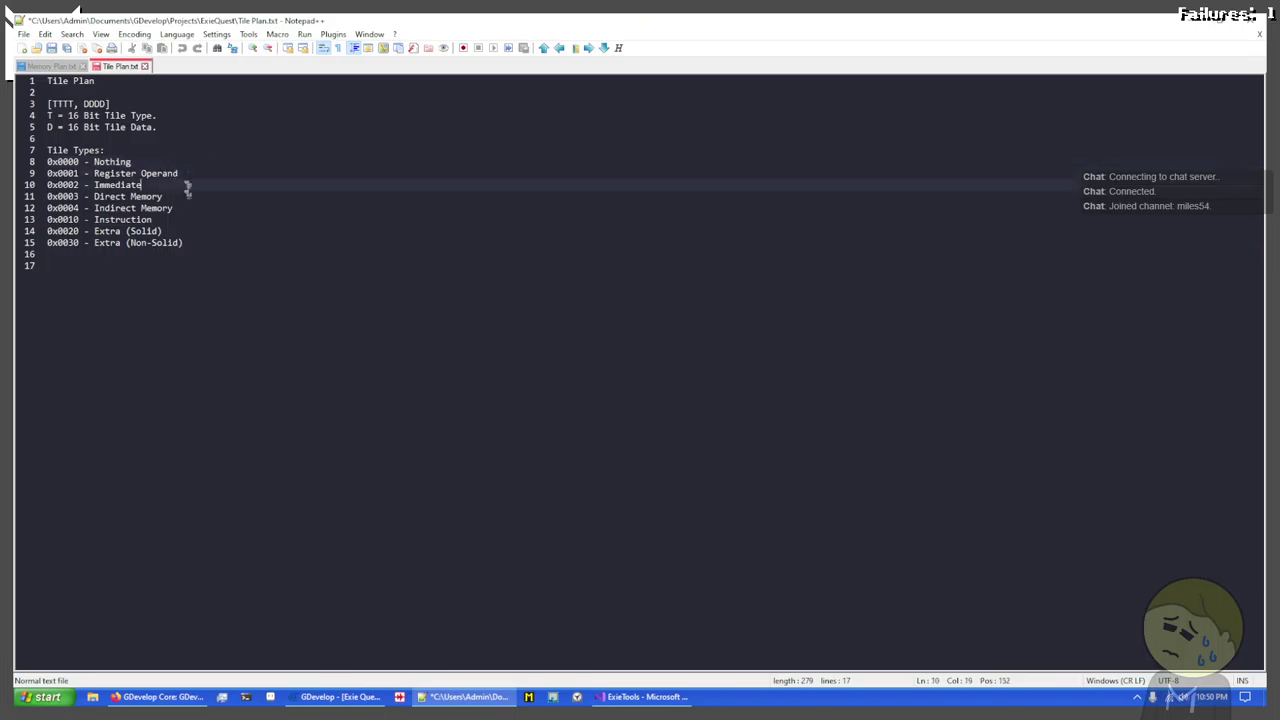
{"action": "left_click", "coordinate": [188, 196]}
{"action": "left_click", "coordinate": [188, 207]}
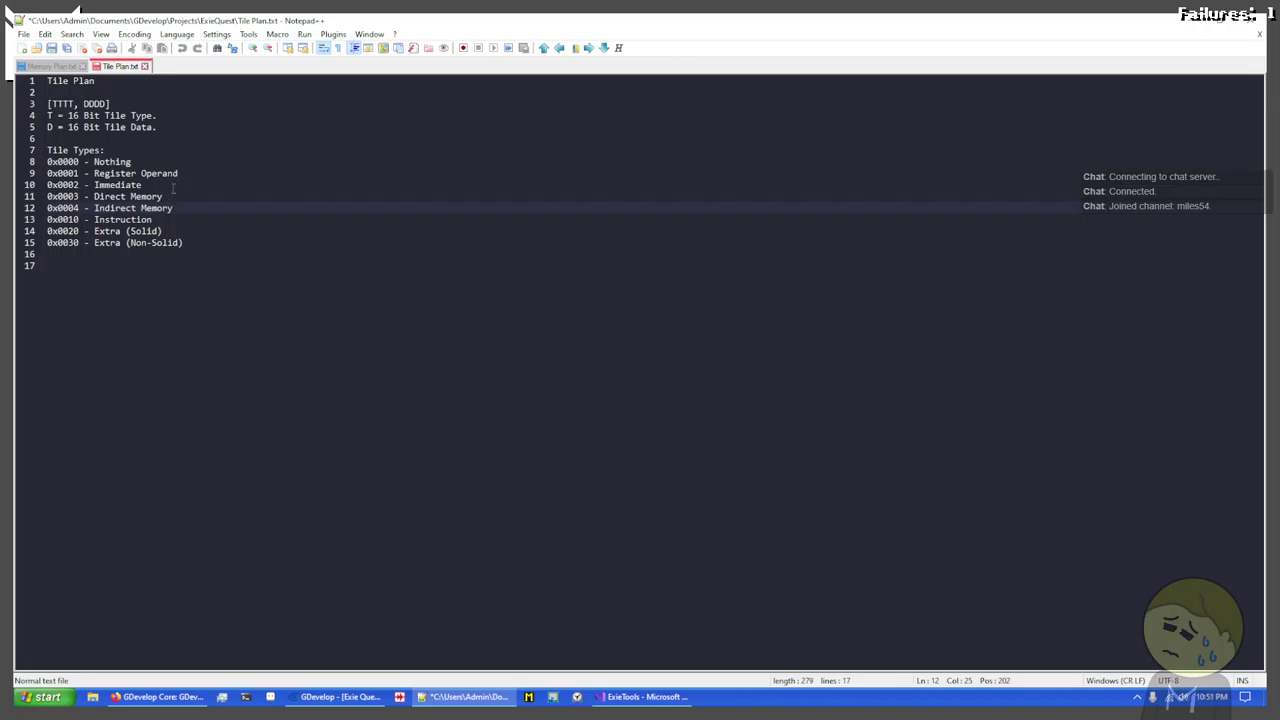
Step: Return to Aseprite and fill the gap beside the lower part of the green area, out to the canvas's right edge, with green Idx-35
{"action": "left_click", "coordinate": [173, 188]}
{"action": "left_click", "coordinate": [191, 197]}
{"action": "left_click", "coordinate": [220, 204]}
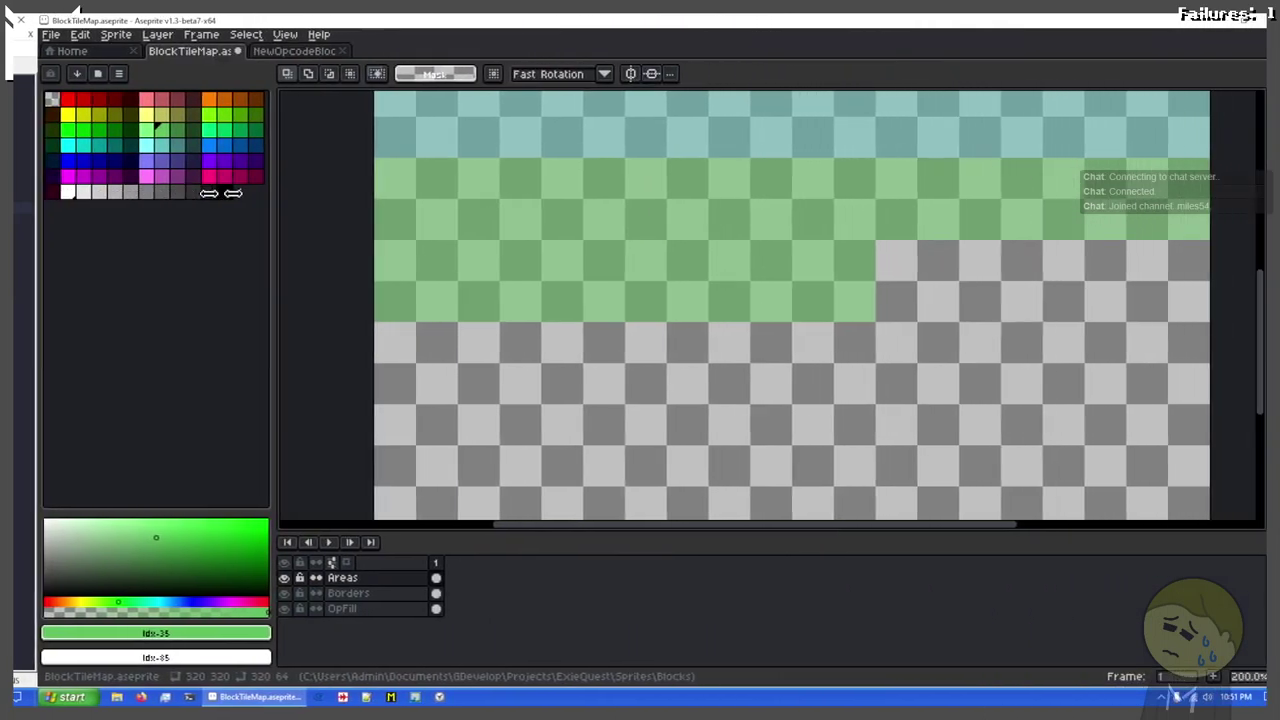
{"action": "scroll", "coordinate": [815, 291], "scroll_direction": "up", "scroll_amount": 1}
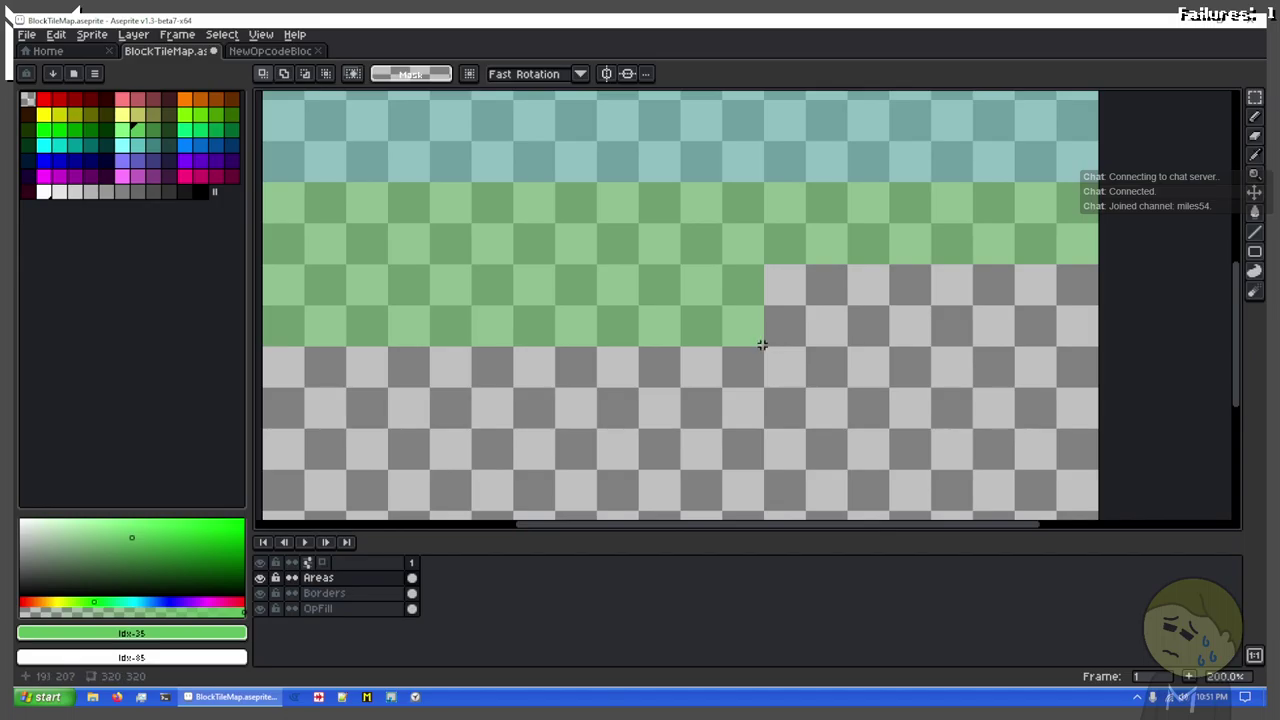
{"action": "left_click_drag", "start_coordinate": [762, 344], "coordinate": [762, 345]}
{"action": "left_click_drag", "start_coordinate": [1066, 265], "coordinate": [1108, 255]}
{"action": "key", "text": "f"}
{"action": "key", "text": "ctrl+d"}
Step: Fill a 128 × 32 pixel selection directly below the green area, starting at the canvas's left edge, with green Idx-35
{"action": "left_click_drag", "start_coordinate": [667, 319], "coordinate": [890, 294]}
{"action": "scroll", "coordinate": [583, 326], "scroll_direction": "up", "scroll_amount": 2}
{"action": "scroll", "coordinate": [469, 346], "scroll_direction": "down", "scroll_amount": 1}
{"action": "left_click_drag", "start_coordinate": [460, 348], "coordinate": [598, 256]}
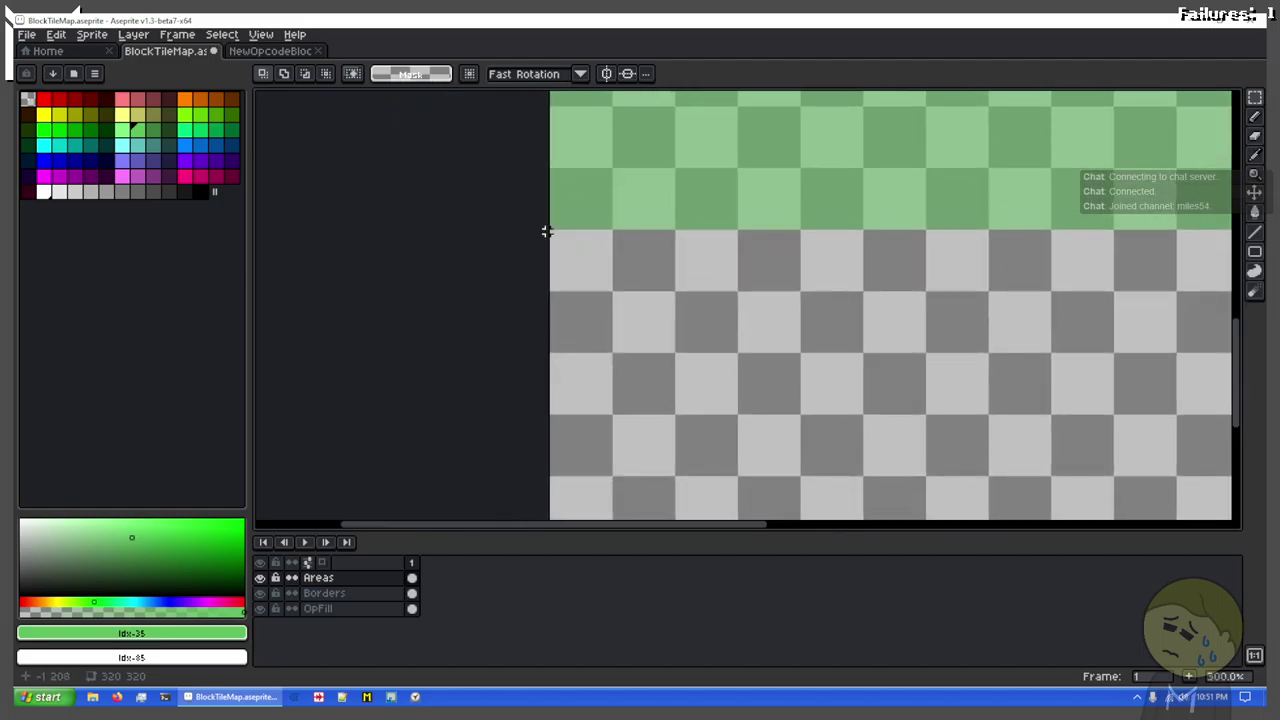
{"action": "left_click_drag", "start_coordinate": [551, 231], "coordinate": [1053, 354]}
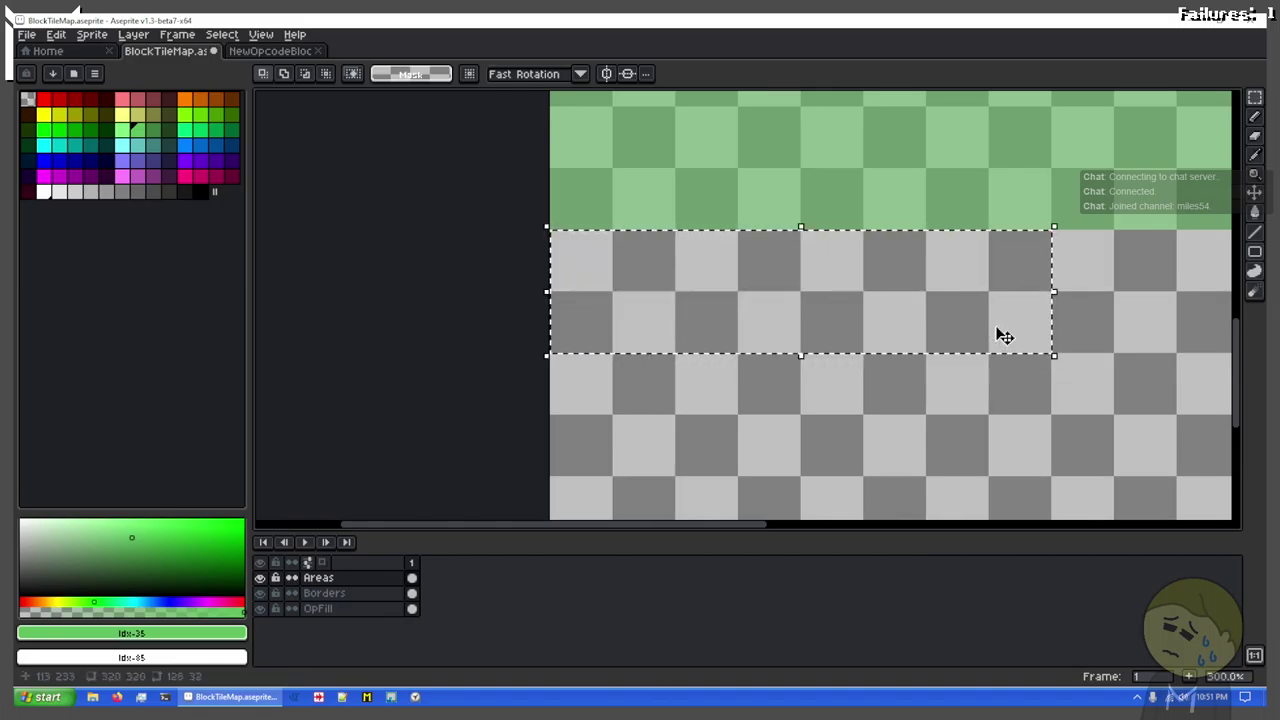
{"action": "key", "text": "f"}
{"action": "key", "text": "ctrl+d"}
{"action": "scroll", "coordinate": [654, 294], "scroll_direction": "down", "scroll_amount": 4}
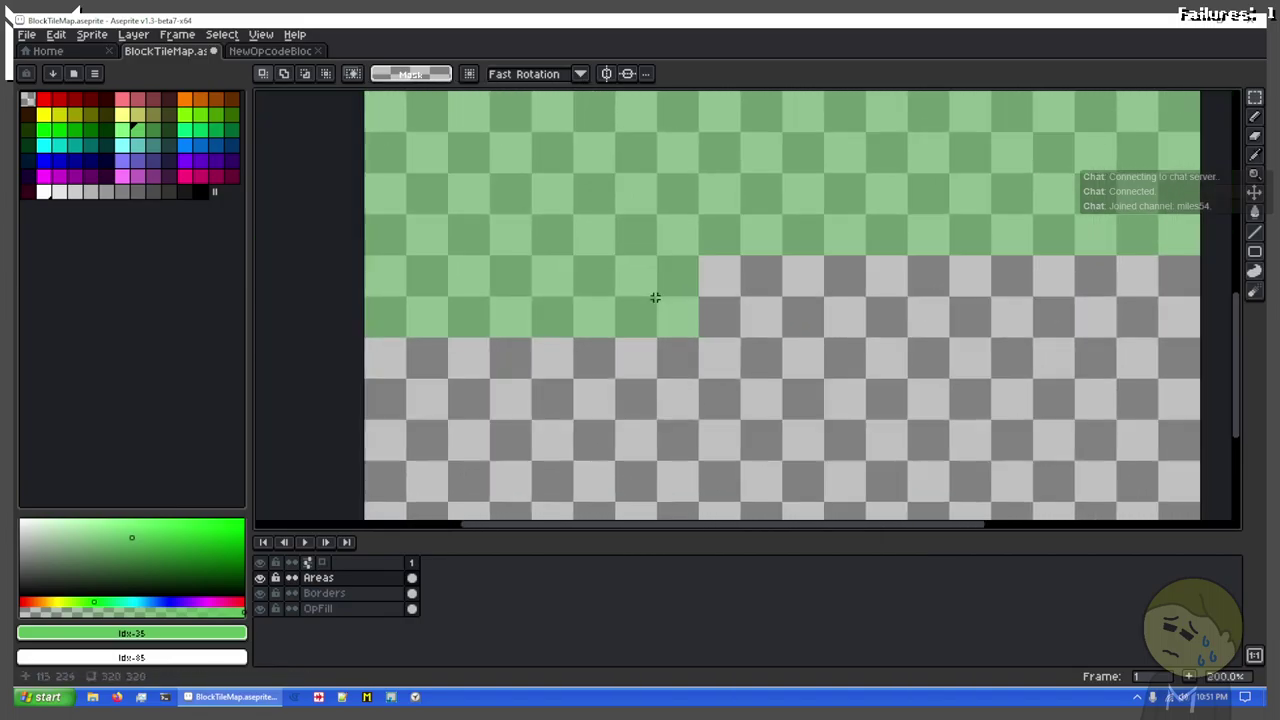
Step: Recheck the tile types in Tile Plan.txt, then fill the 192 × 32 pixel area beside the lowest green strip with purple palette colour Idx-77
{"action": "scroll", "coordinate": [585, 329], "scroll_direction": "up", "scroll_amount": 1}
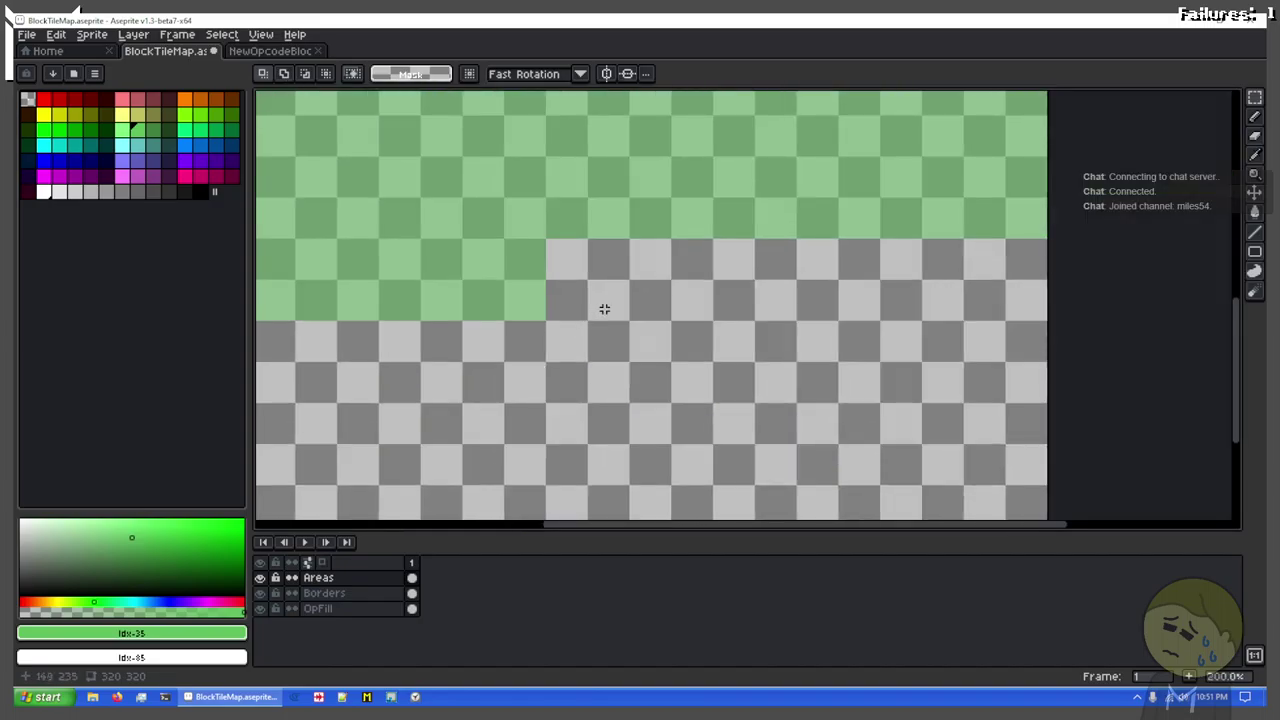
{"action": "key", "text": "ctrl+super+Left"}
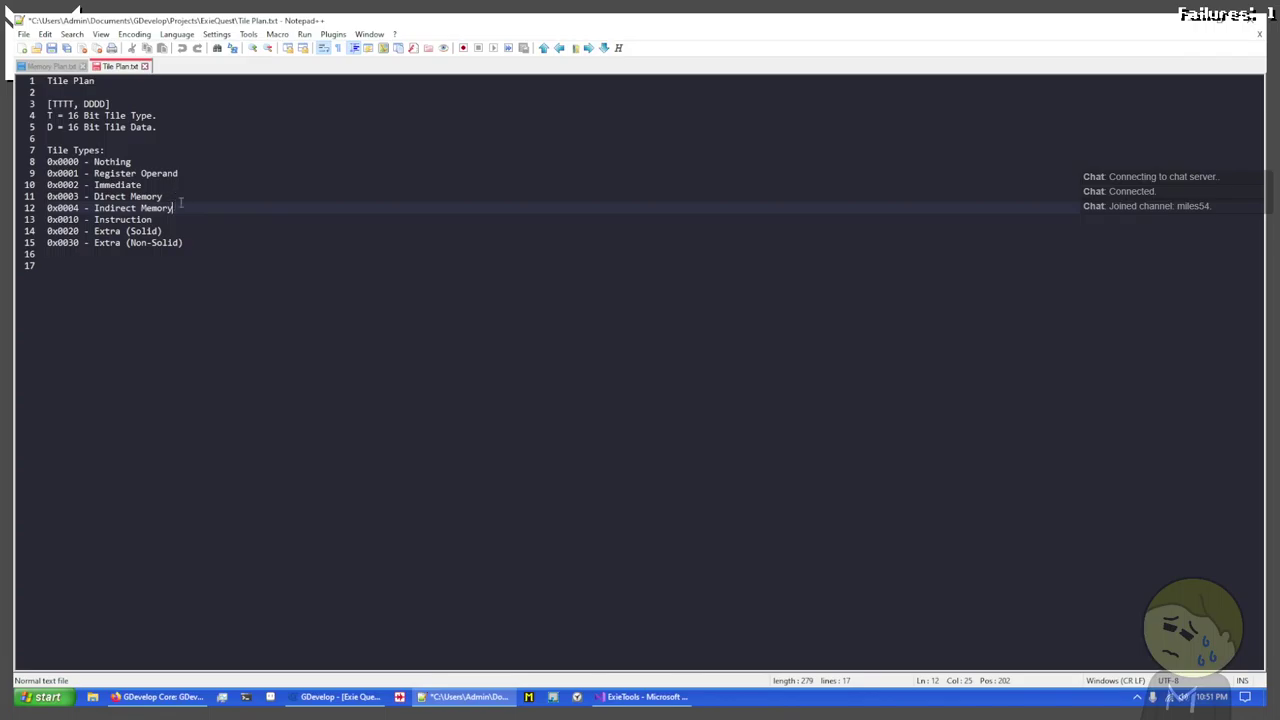
{"action": "key", "text": "ctrl+super+Right"}
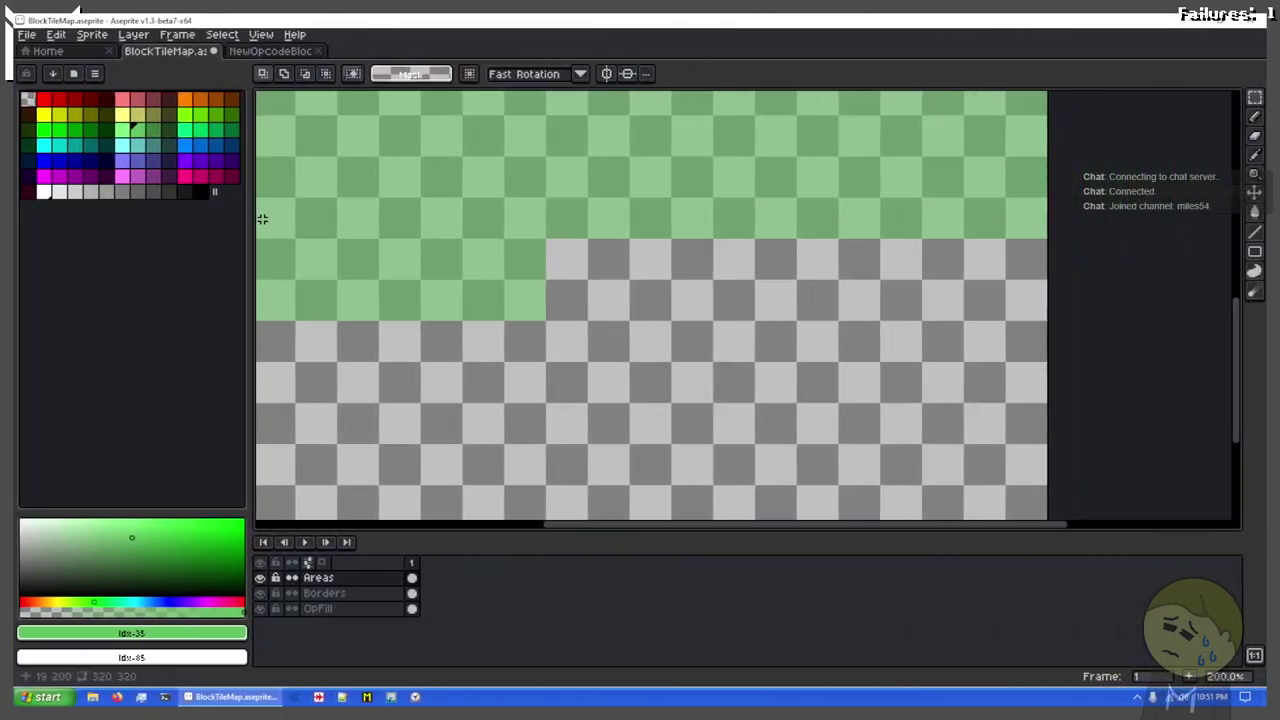
{"action": "scroll", "coordinate": [487, 354], "scroll_direction": "down", "scroll_amount": 1}
{"action": "scroll", "coordinate": [520, 346], "scroll_direction": "up", "scroll_amount": 2}
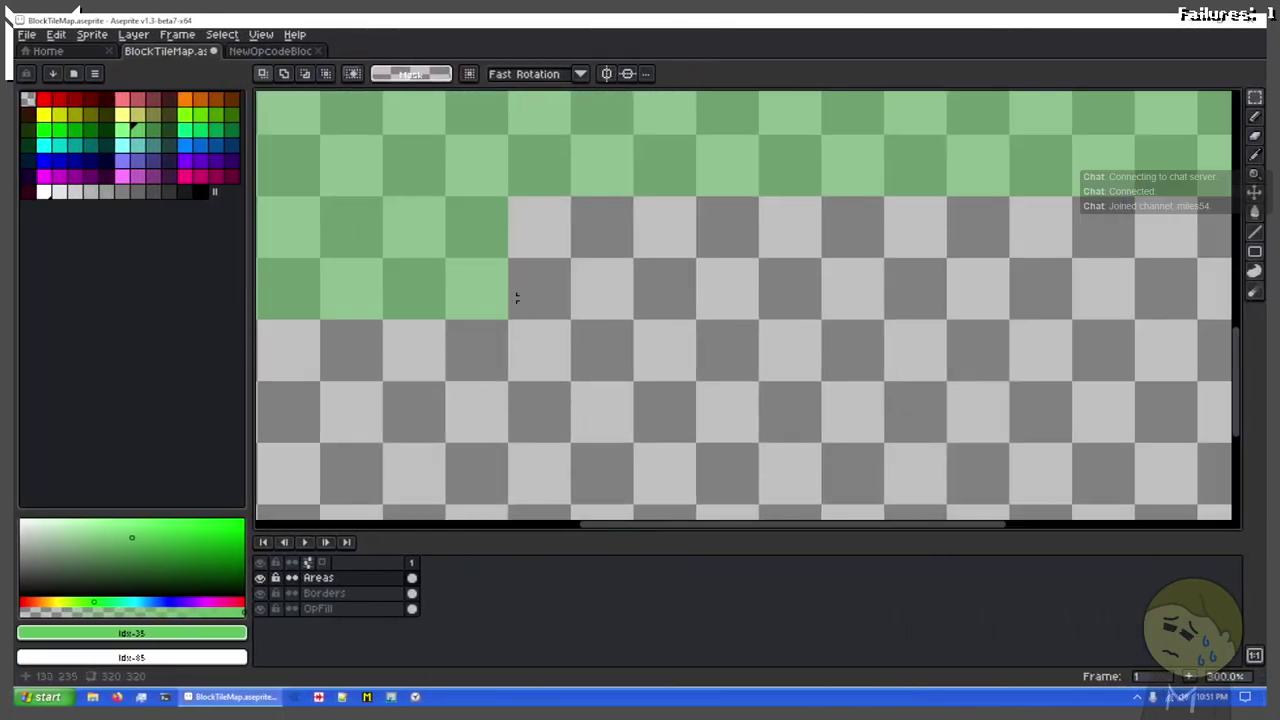
{"action": "left_click_drag", "start_coordinate": [510, 317], "coordinate": [1190, 198]}
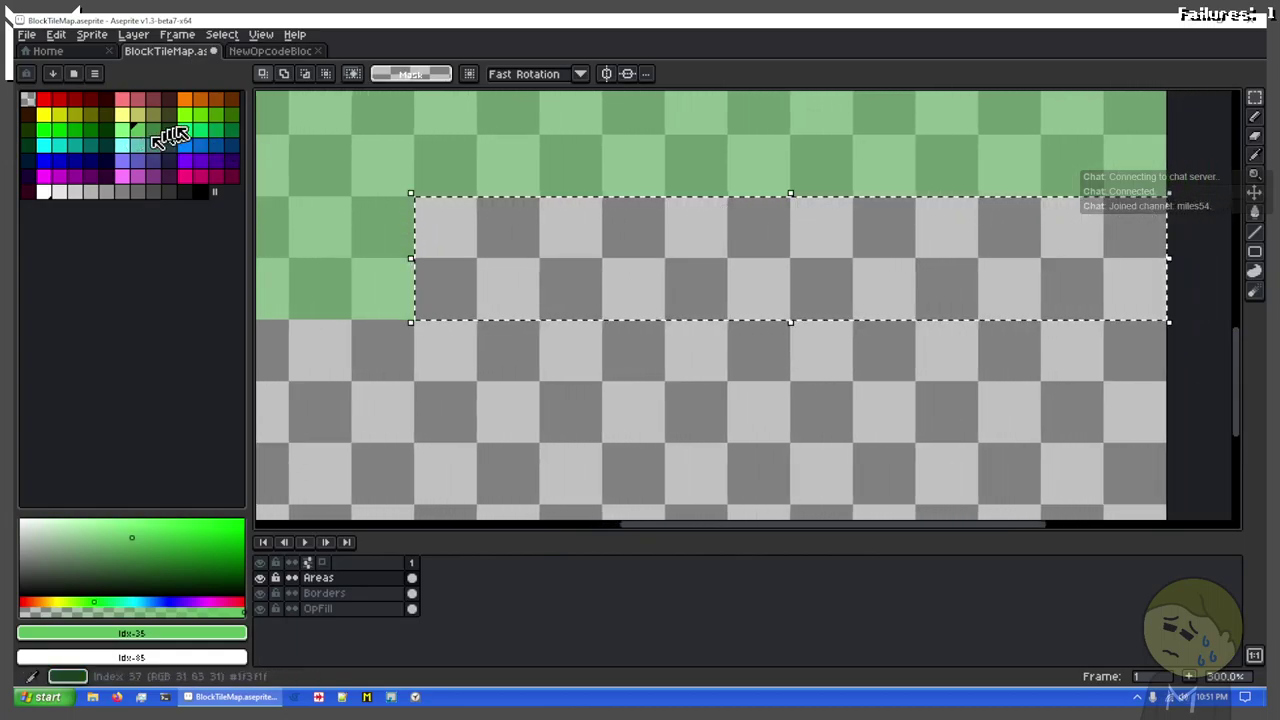
{"action": "left_click", "coordinate": [137, 177]}
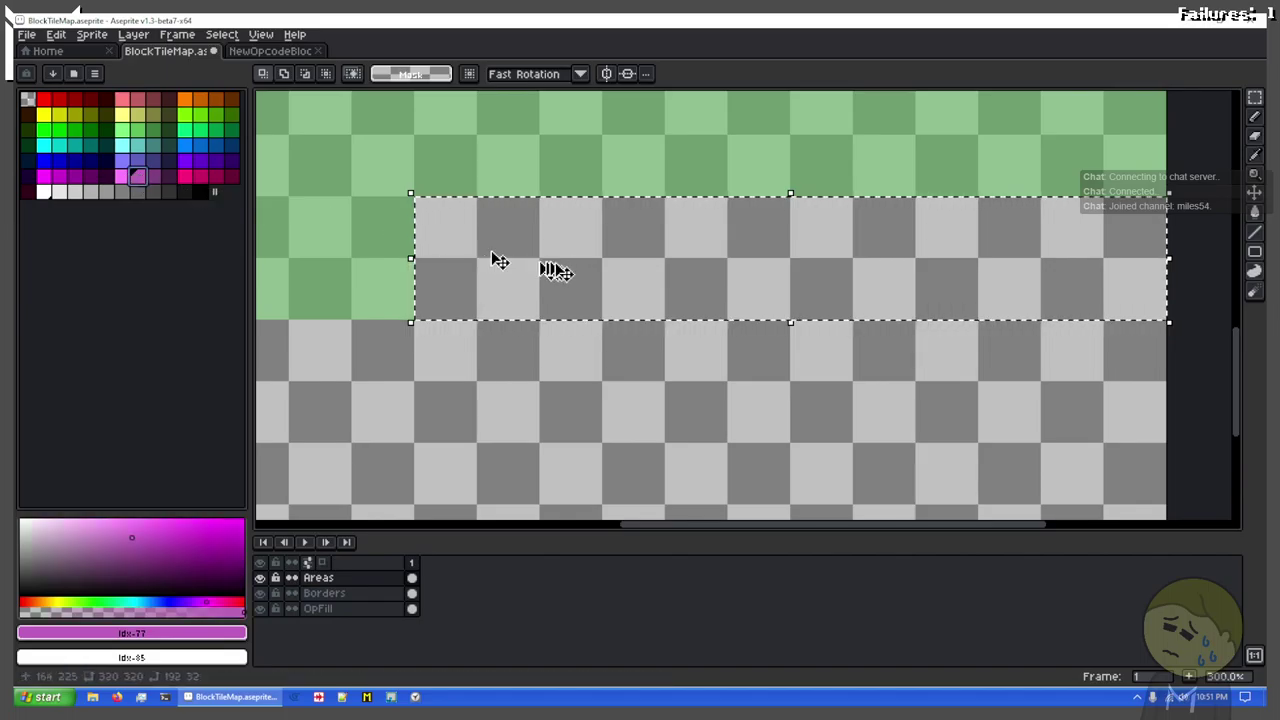
{"action": "key", "text": "f"}
{"action": "key", "text": "ctrl+d"}
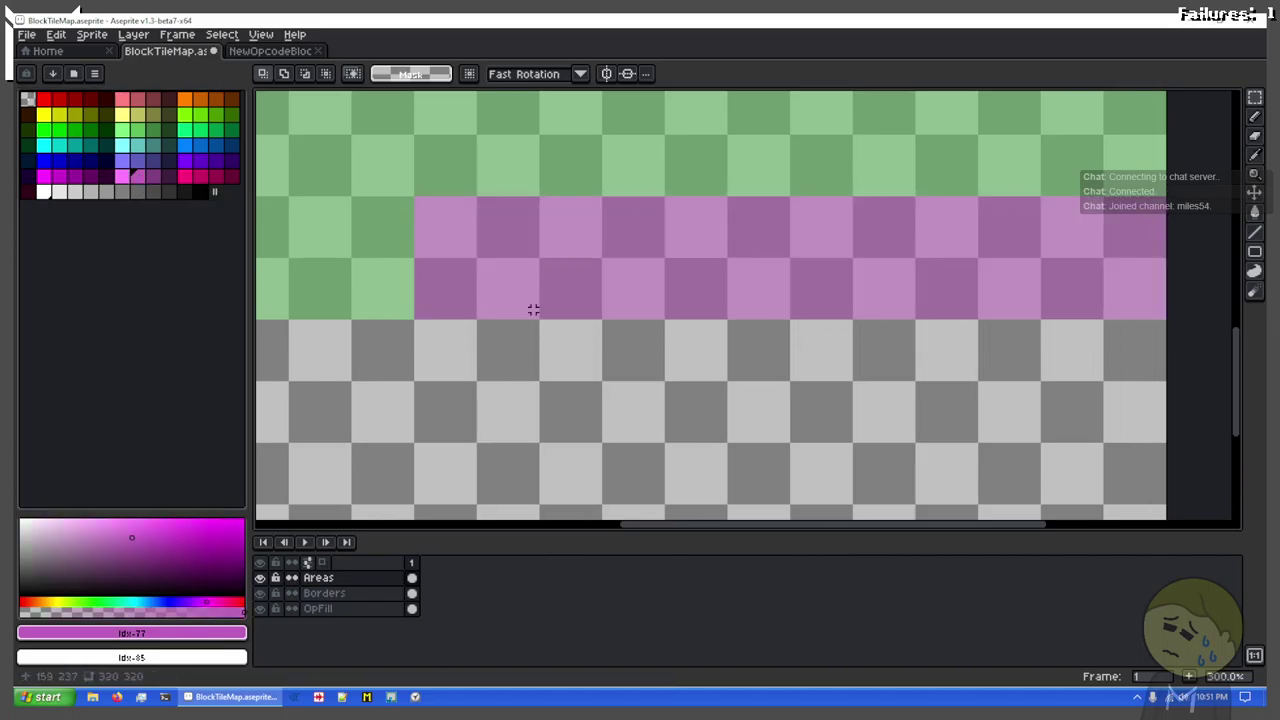
Step: Select the full-width 320 × 128 pixel block from y 112 that covers the green and purple areas and the teal area's lower edge
{"action": "scroll", "coordinate": [531, 306], "scroll_direction": "down", "scroll_amount": 3}
{"action": "left_click_drag", "start_coordinate": [560, 300], "coordinate": [730, 343]}
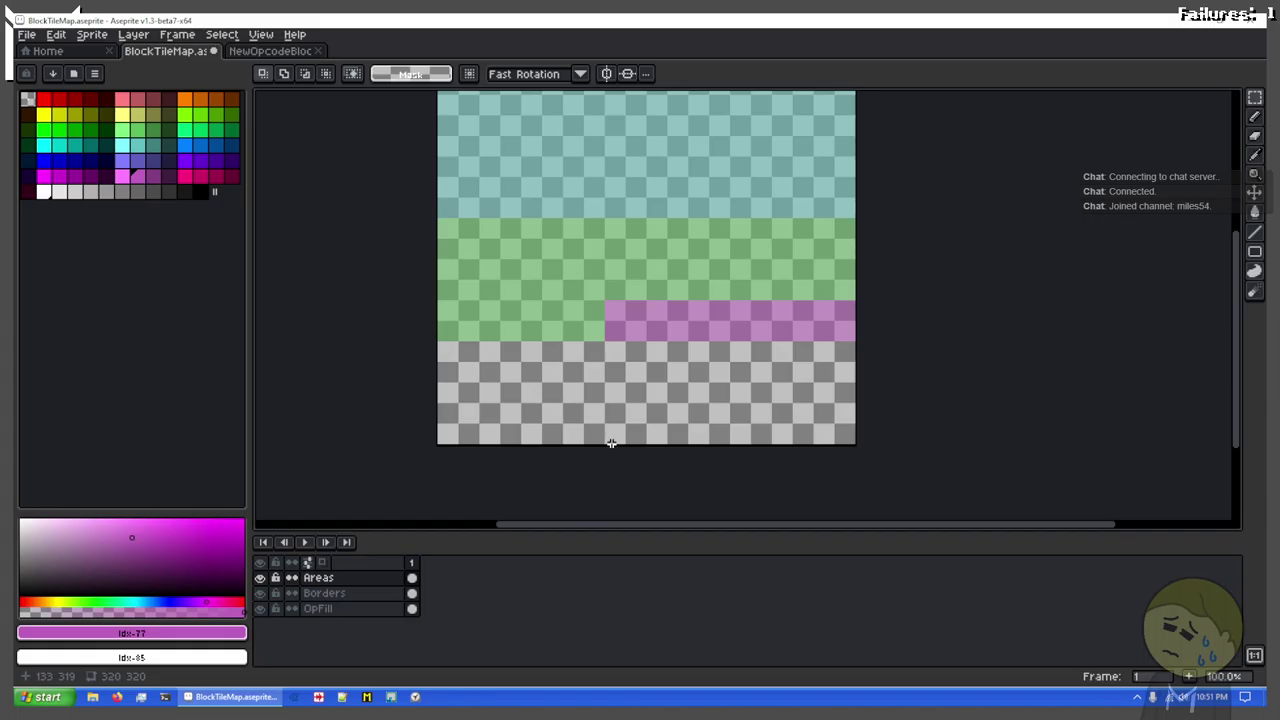
{"action": "left_click_drag", "start_coordinate": [549, 152], "coordinate": [584, 247]}
{"action": "scroll", "coordinate": [560, 262], "scroll_direction": "down", "scroll_amount": 3}
{"action": "scroll", "coordinate": [552, 269], "scroll_direction": "up", "scroll_amount": 3}
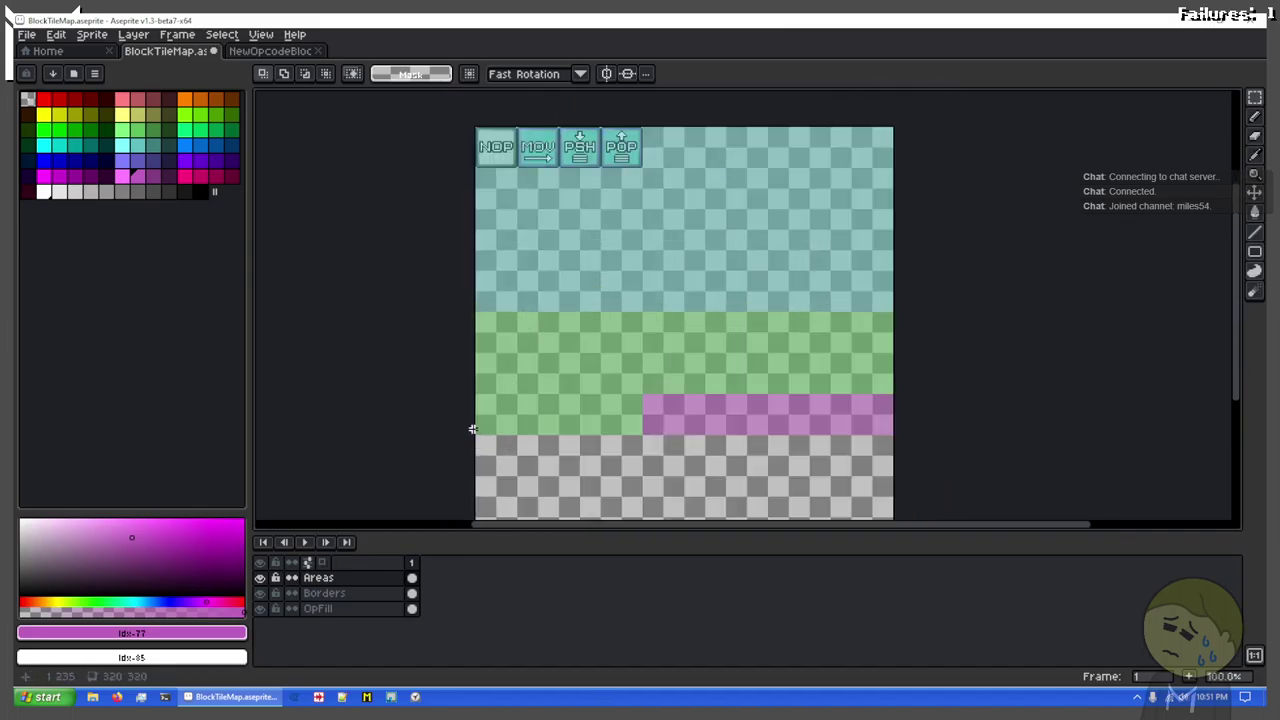
{"action": "left_click_drag", "start_coordinate": [467, 434], "coordinate": [968, 271]}
{"action": "scroll", "coordinate": [842, 305], "scroll_direction": "up", "scroll_amount": 2}
{"action": "scroll", "coordinate": [665, 276], "scroll_direction": "down", "scroll_amount": 1}
{"action": "left_click_drag", "start_coordinate": [652, 301], "coordinate": [915, 244]}
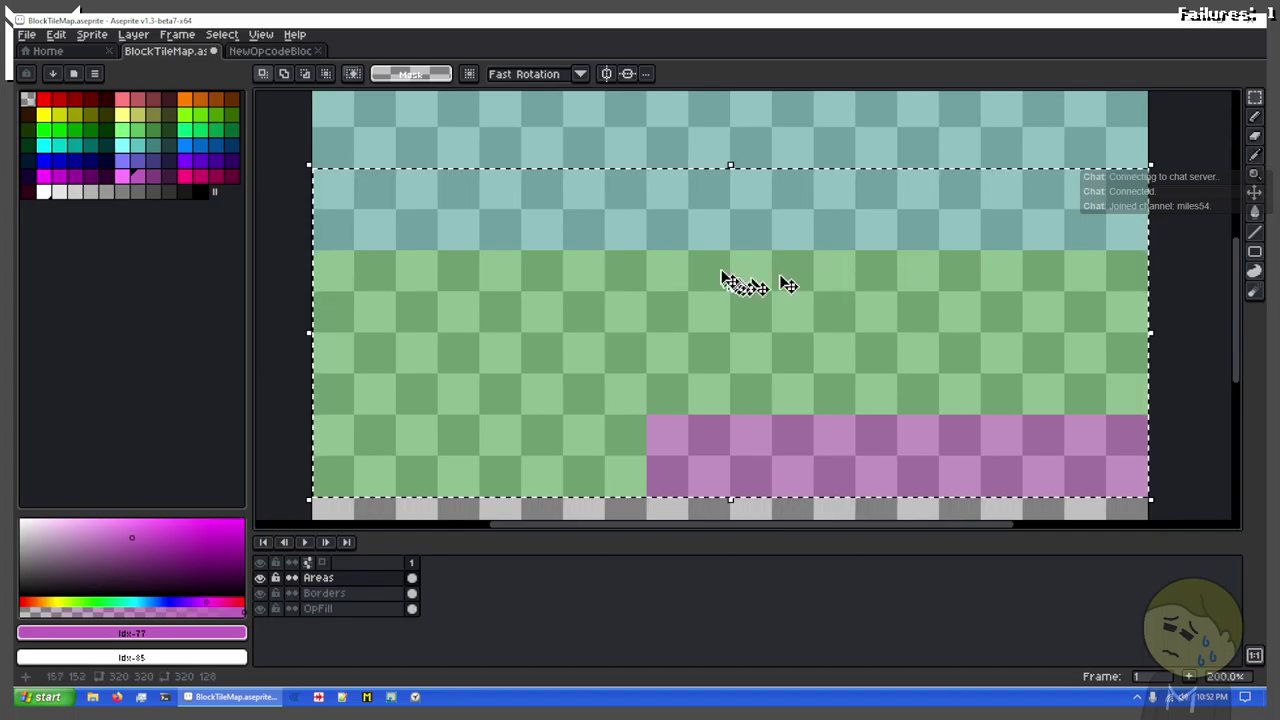
Step: Move the selected block down 32 pixels on the Areas layer to enlarge the teal area, and apply the move
{"action": "left_click", "coordinate": [720, 255]}
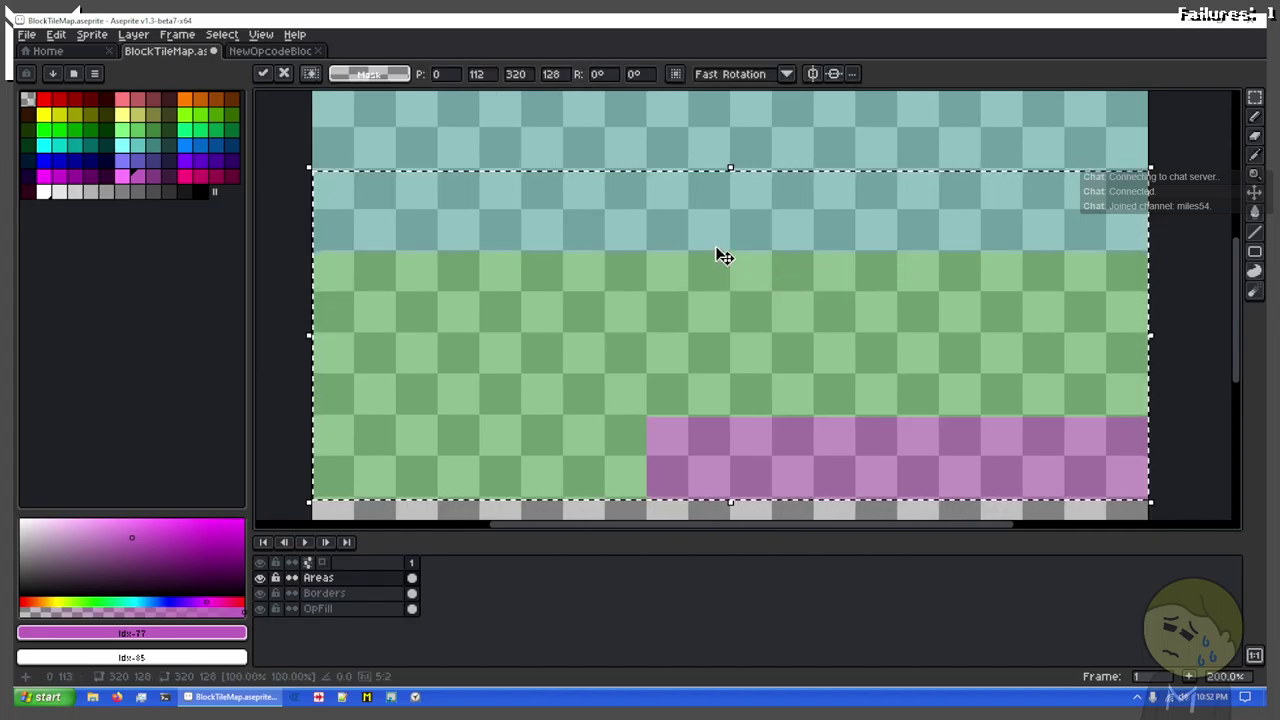
{"action": "key", "text": "Down"}
{"action": "key", "text": "Down"}
{"action": "key", "text": "Down"}
{"action": "key", "text": "Down"}
{"action": "key", "text": "Down"}
{"action": "key", "text": "Down"}
{"action": "key", "text": "Down"}
{"action": "key", "text": "Down"}
{"action": "key", "text": "Down"}
{"action": "key", "text": "Down"}
{"action": "key", "text": "Down"}
{"action": "key", "text": "Down"}
{"action": "key", "text": "Down"}
{"action": "key", "text": "Down"}
{"action": "key", "text": "Down"}
{"action": "key", "text": "Down"}
{"action": "key", "text": "Down"}
{"action": "key", "text": "Down"}
{"action": "key", "text": "Down"}
{"action": "key", "text": "Down"}
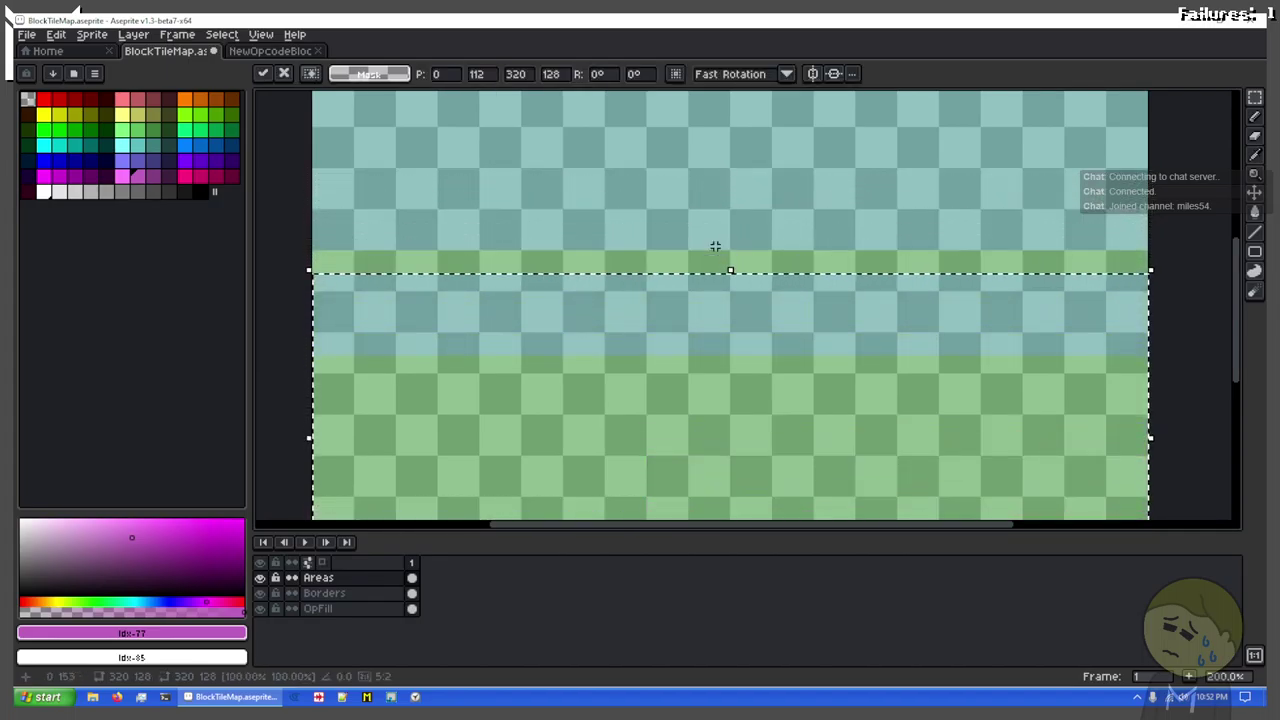
{"action": "key", "text": "Up"}
{"action": "key", "text": "Up"}
{"action": "key", "text": "Up"}
{"action": "key", "text": "Up"}
{"action": "key", "text": "Up"}
{"action": "key", "text": "Up"}
{"action": "key", "text": "Up"}
{"action": "key", "text": "Up"}
{"action": "key", "text": "Up"}
{"action": "key", "text": "Up"}
{"action": "key", "text": "Return"}
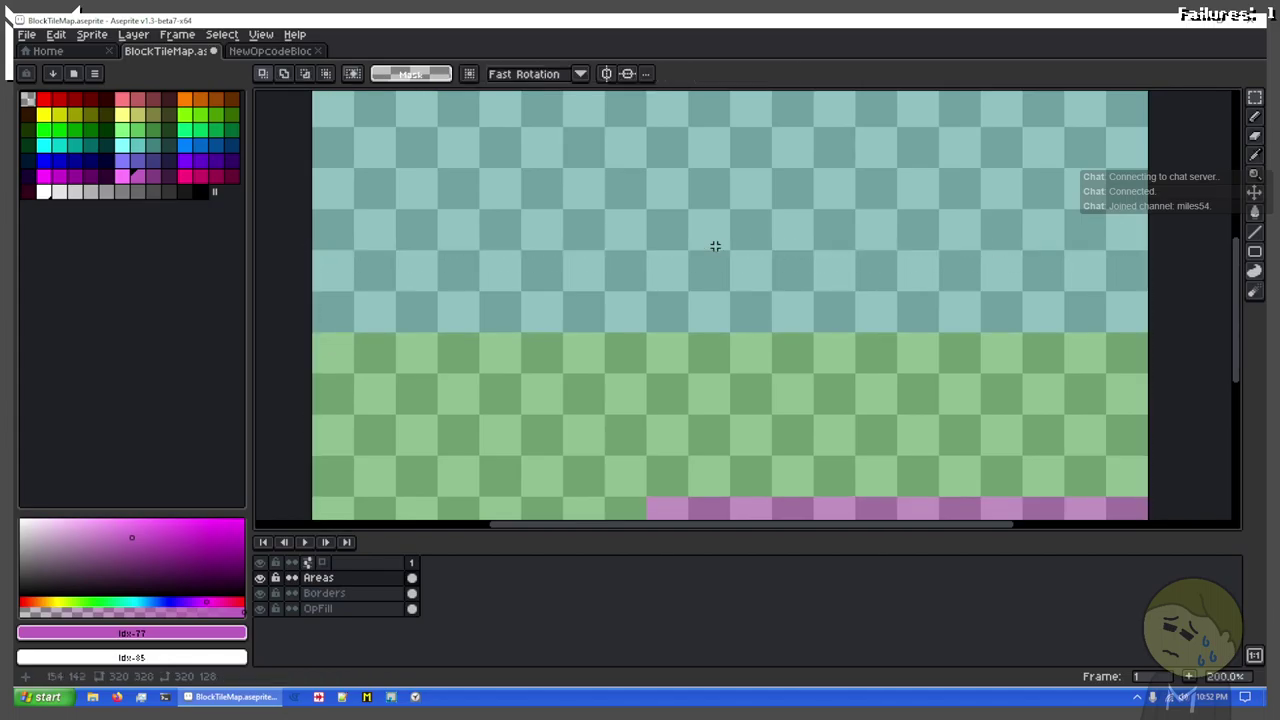
Step: Examine the sizes of the teal, green and purple areas and the unfilled rows across the tile map
{"action": "scroll", "coordinate": [712, 236], "scroll_direction": "down", "scroll_amount": 2}
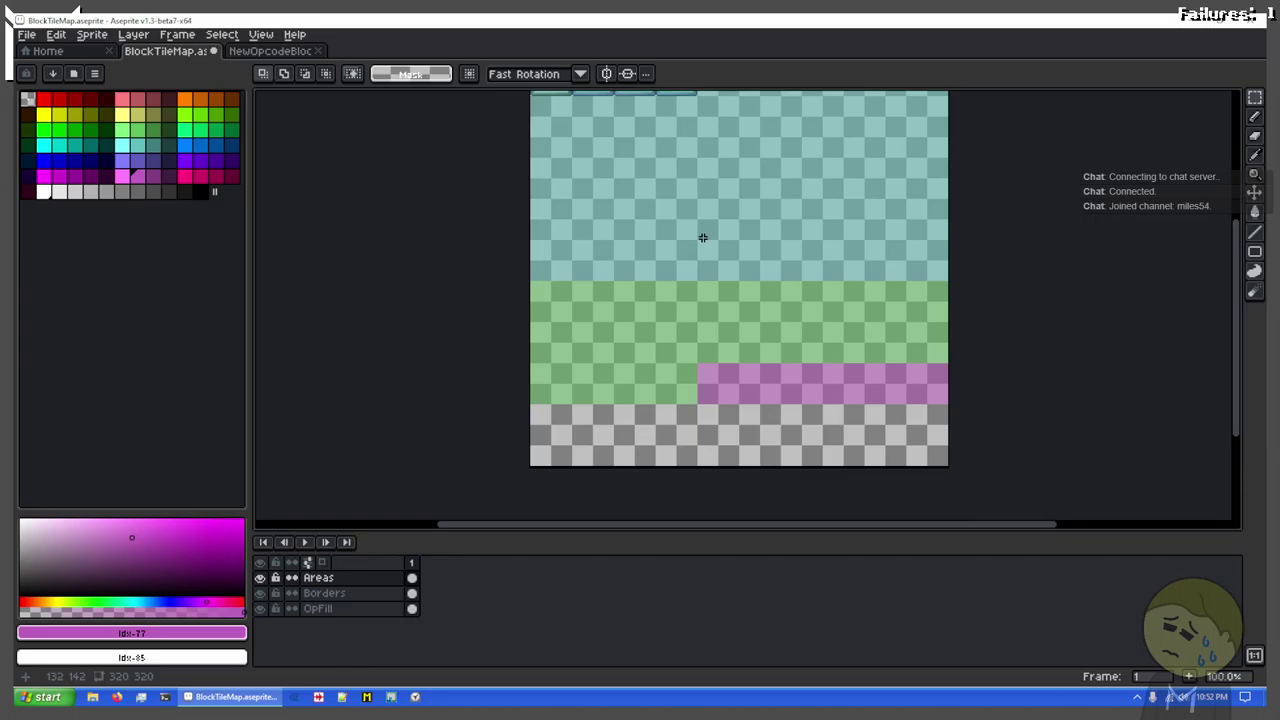
{"action": "scroll", "coordinate": [748, 354], "scroll_direction": "up", "scroll_amount": 2}
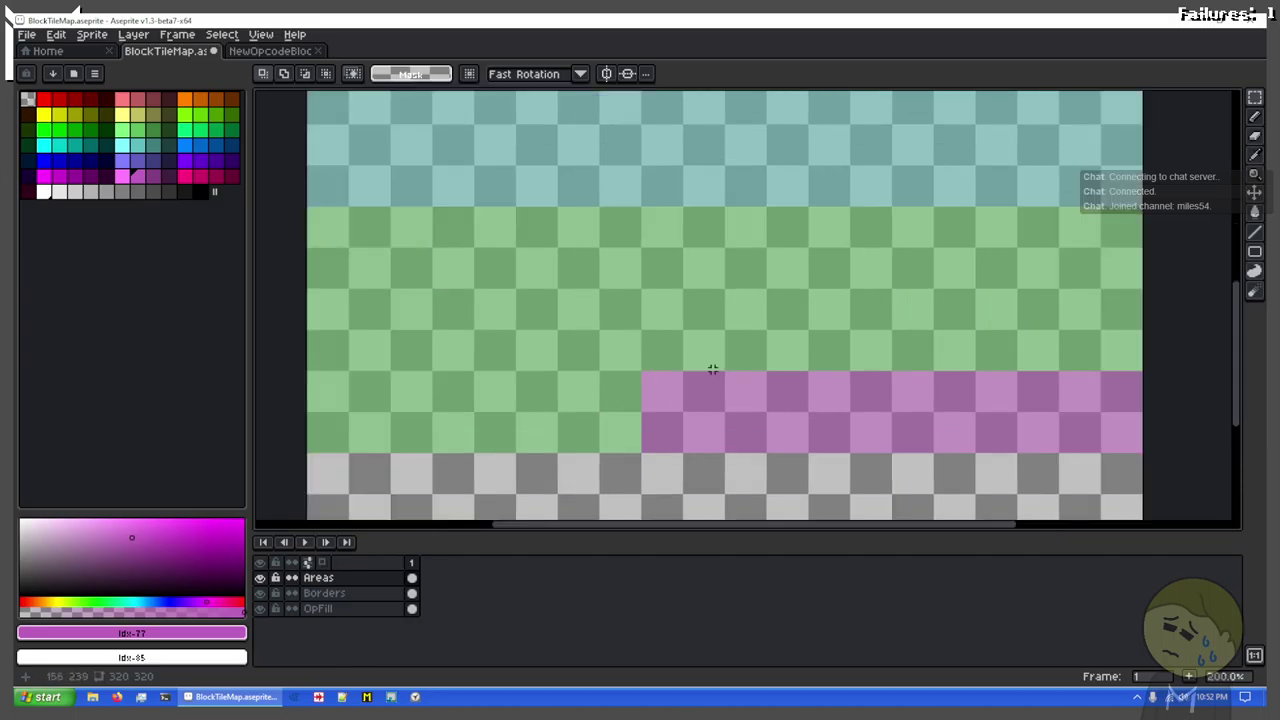
{"action": "left_click_drag", "start_coordinate": [524, 415], "coordinate": [627, 285]}
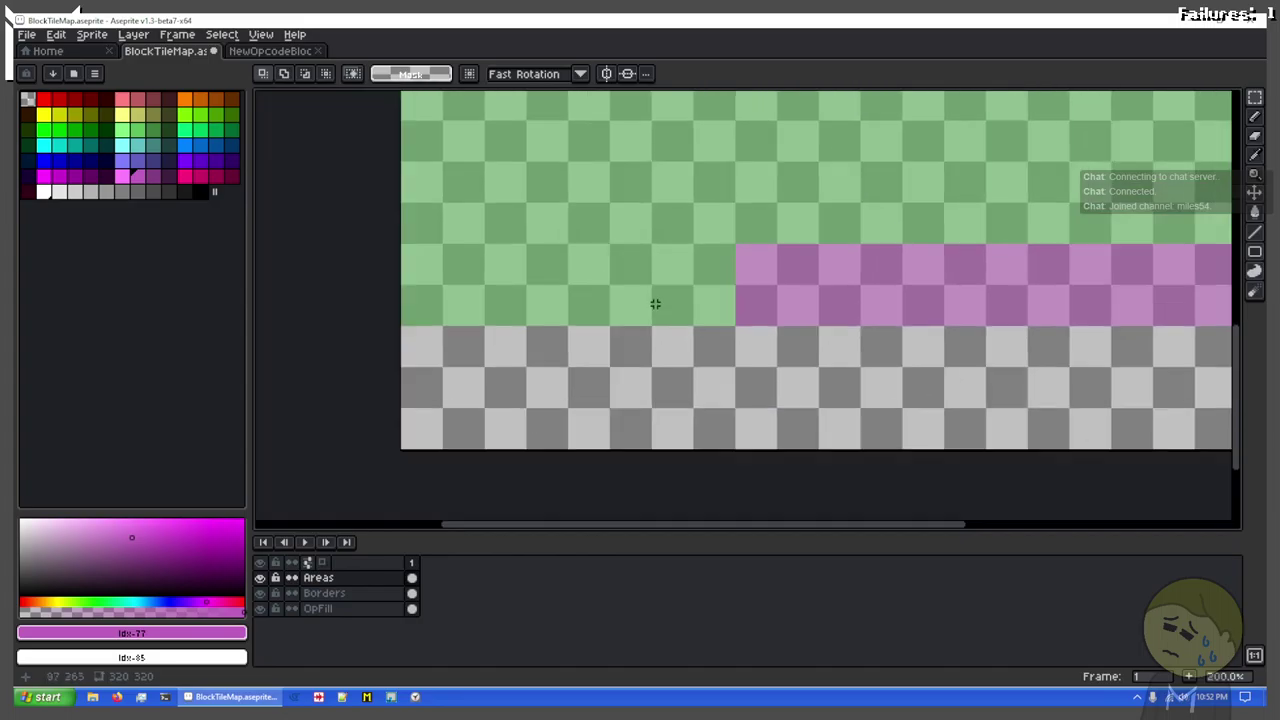
{"action": "scroll", "coordinate": [654, 303], "scroll_direction": "down", "scroll_amount": 2}
{"action": "left_click_drag", "start_coordinate": [654, 286], "coordinate": [500, 248]}
{"action": "scroll", "coordinate": [490, 207], "scroll_direction": "up", "scroll_amount": 2}
{"action": "scroll", "coordinate": [490, 208], "scroll_direction": "down", "scroll_amount": 2}
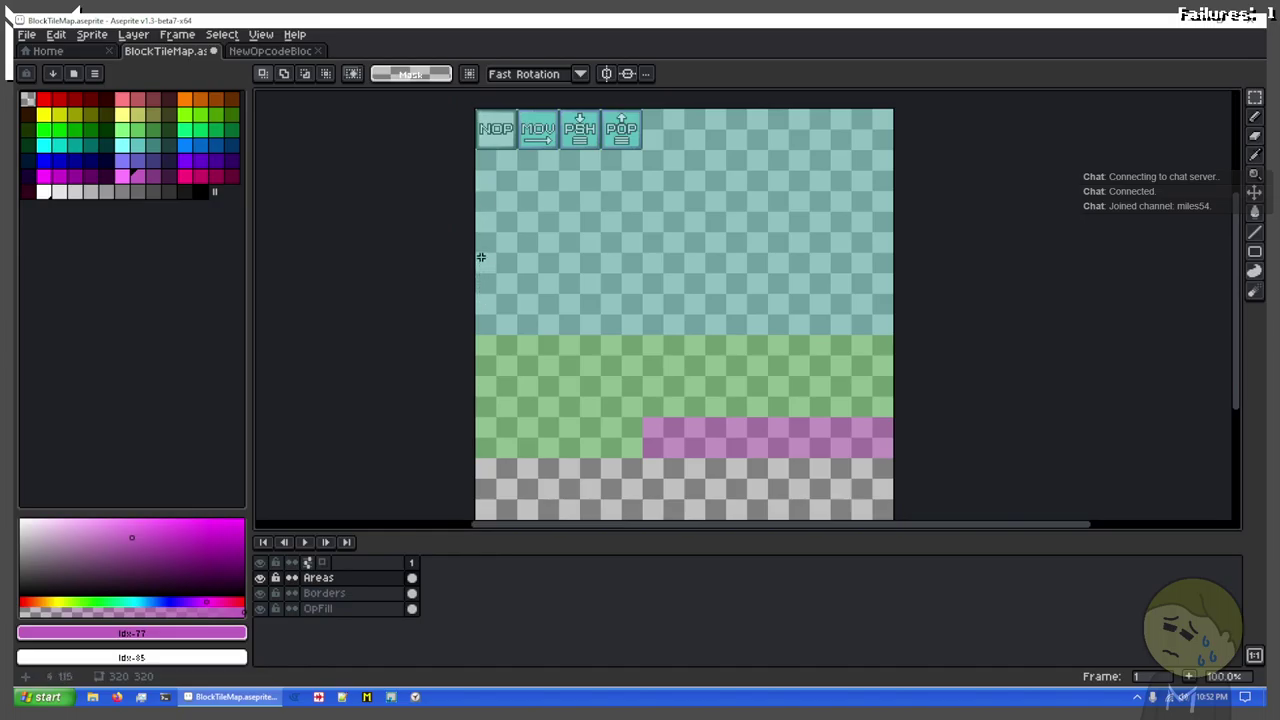
{"action": "scroll", "coordinate": [485, 325], "scroll_direction": "down", "scroll_amount": 1}
{"action": "scroll", "coordinate": [490, 338], "scroll_direction": "up", "scroll_amount": 2}
{"action": "scroll", "coordinate": [490, 338], "scroll_direction": "down", "scroll_amount": 1}
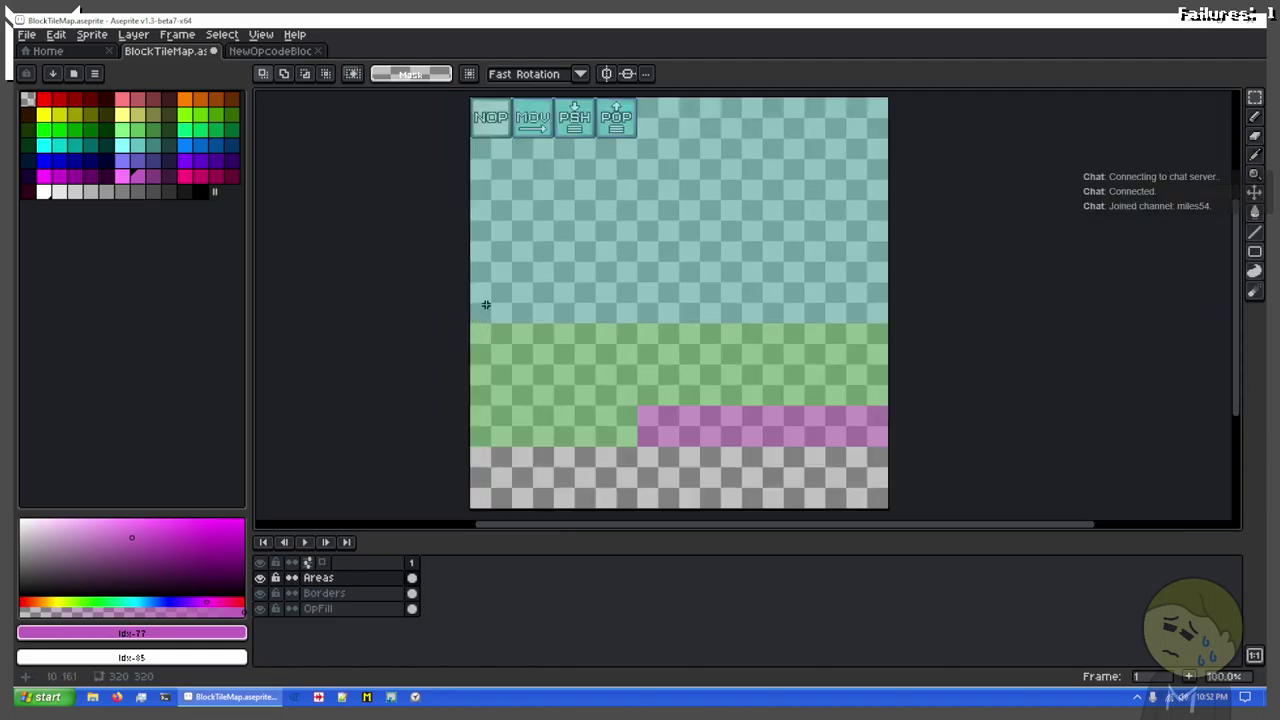
{"action": "scroll", "coordinate": [600, 250], "scroll_direction": "up", "scroll_amount": 1}
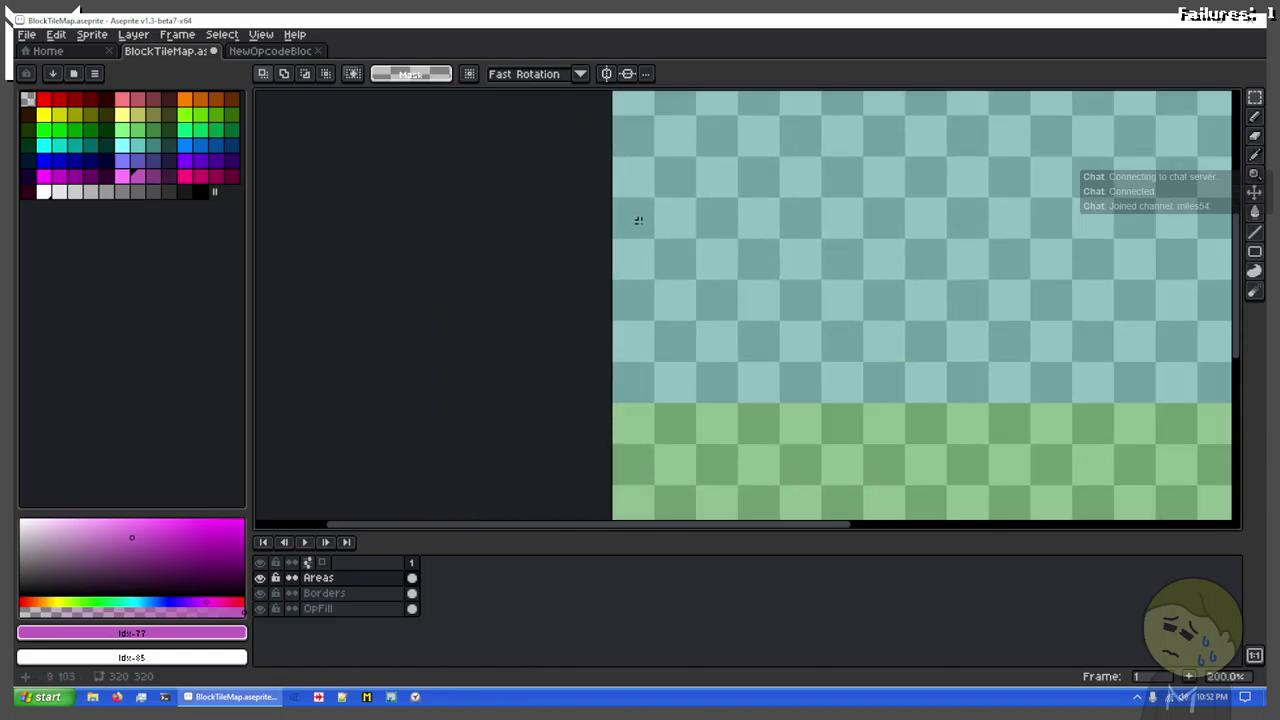
{"action": "left_click_drag", "start_coordinate": [638, 220], "coordinate": [641, 288]}
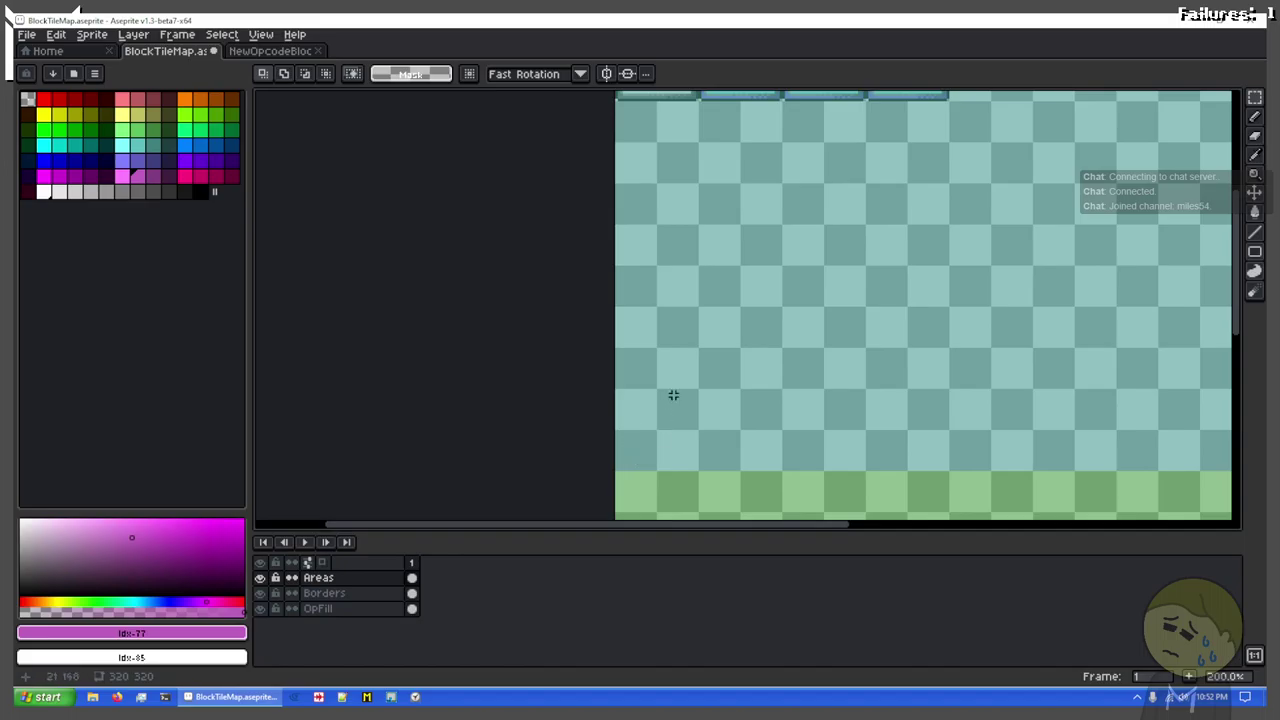
{"action": "scroll", "coordinate": [673, 395], "scroll_direction": "down", "scroll_amount": 3}
{"action": "left_click_drag", "start_coordinate": [760, 423], "coordinate": [637, 369]}
{"action": "scroll", "coordinate": [620, 386], "scroll_direction": "up", "scroll_amount": 2}
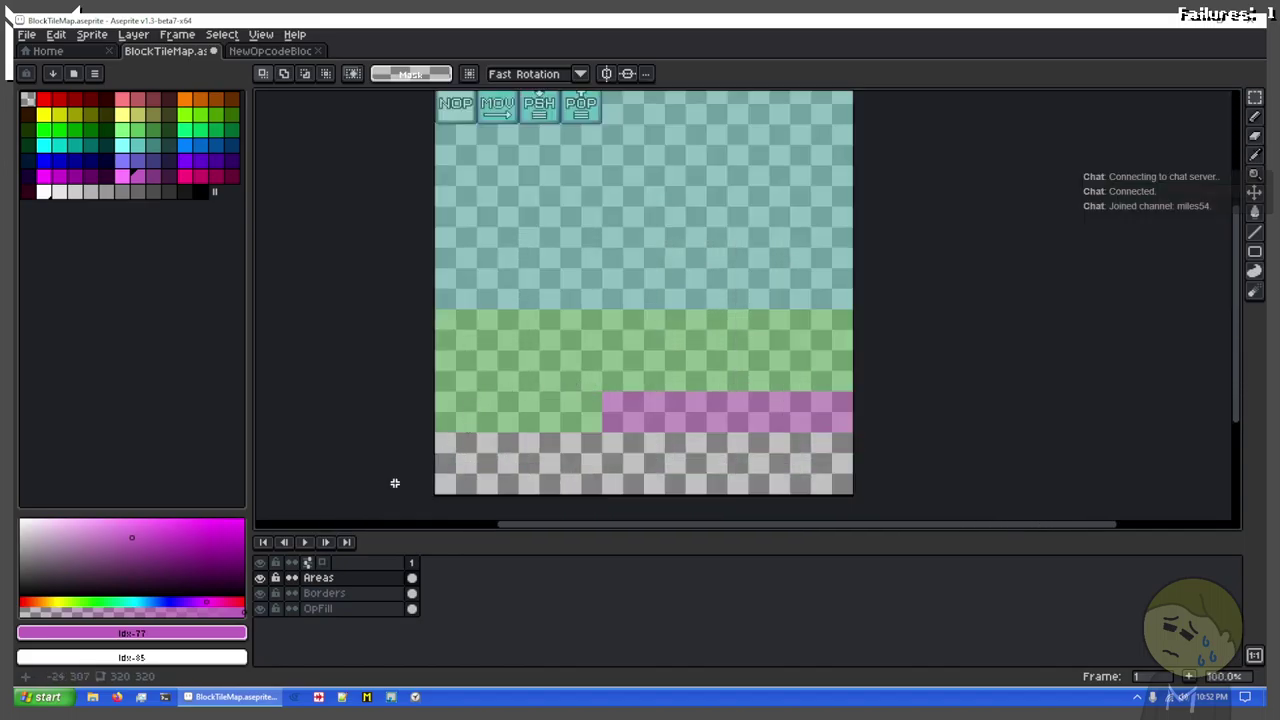
Step: Select the full-width 320 × 148 pixel block from y 160, move it down about 16 pixels, and clear the selection
{"action": "left_click_drag", "start_coordinate": [418, 478], "coordinate": [886, 286]}
{"action": "left_click", "coordinate": [703, 330]}
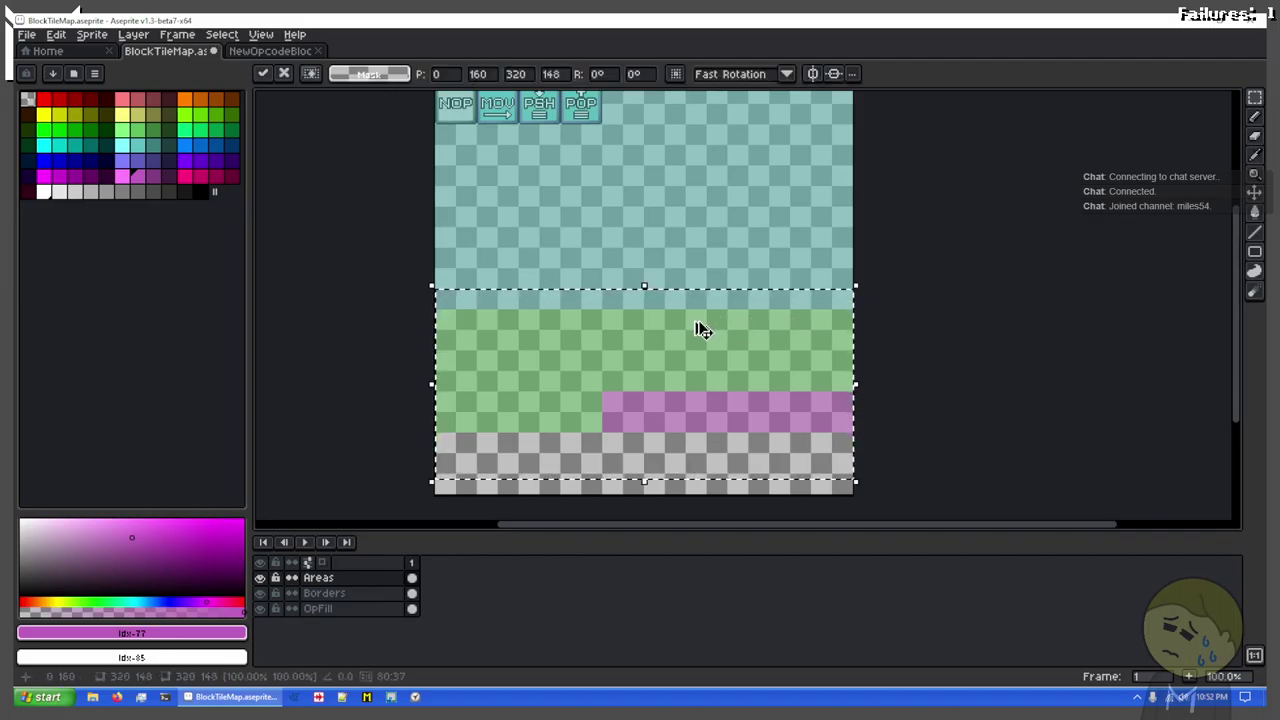
{"action": "key", "text": "Down"}
{"action": "key", "text": "Down"}
{"action": "key", "text": "Down"}
{"action": "key", "text": "Down"}
{"action": "key", "text": "Down"}
{"action": "key", "text": "Down"}
{"action": "key", "text": "Down"}
{"action": "key", "text": "Down"}
{"action": "key", "text": "Down"}
{"action": "key", "text": "Down"}
{"action": "key", "text": "Down"}
{"action": "key", "text": "Down"}
{"action": "key", "text": "Down"}
{"action": "key", "text": "Down"}
{"action": "key", "text": "Down"}
{"action": "key", "text": "Down"}
{"action": "key", "text": "Down"}
{"action": "key", "text": "Down"}
{"action": "key", "text": "Down"}
{"action": "key", "text": "Down"}
{"action": "key", "text": "Up"}
{"action": "key", "text": "Up"}
{"action": "key", "text": "Up"}
{"action": "key", "text": "Up"}
{"action": "key", "text": "Up"}
{"action": "key", "text": "Up"}
{"action": "key", "text": "Up"}
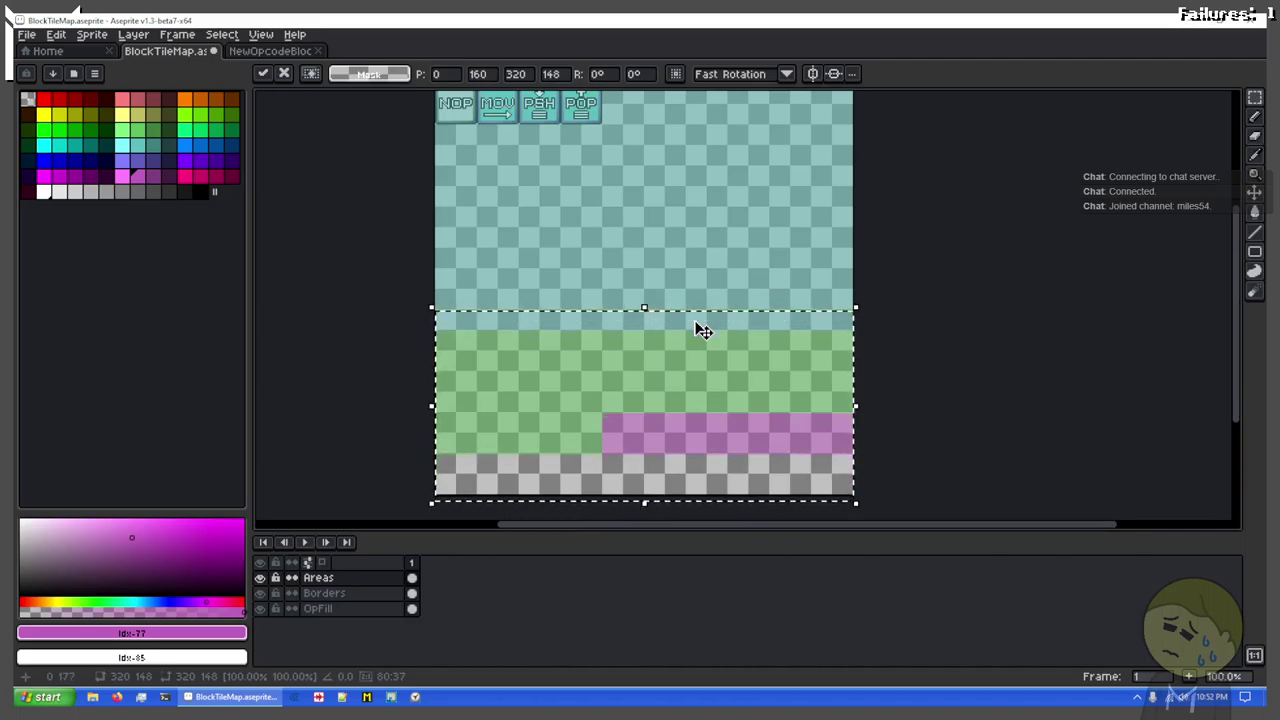
{"action": "key", "text": "ctrl+d"}
Step: Set the Areas layer's opacity to 64
{"action": "scroll", "coordinate": [424, 306], "scroll_direction": "up", "scroll_amount": 1}
{"action": "left_click_drag", "start_coordinate": [512, 270], "coordinate": [509, 91]}
{"action": "left_click_drag", "start_coordinate": [606, 180], "coordinate": [583, 335]}
{"action": "left_click_drag", "start_coordinate": [535, 270], "coordinate": [543, 362]}
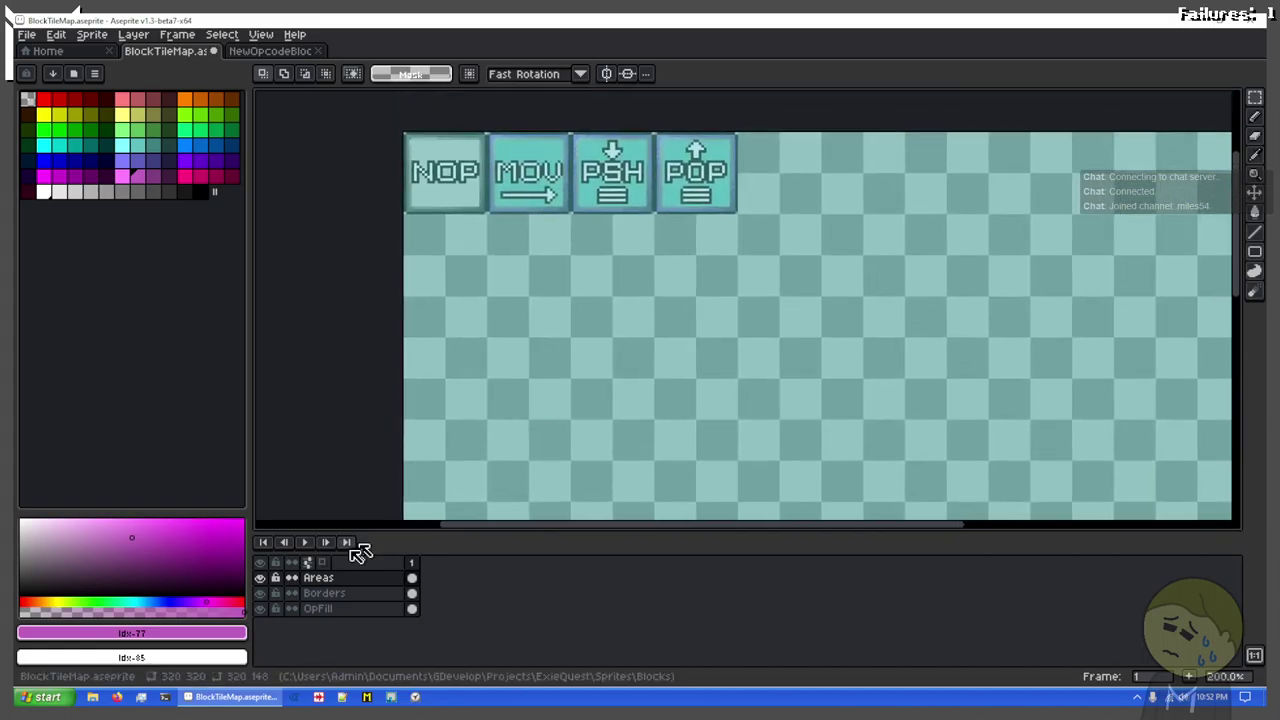
{"action": "double_click", "coordinate": [388, 578]}
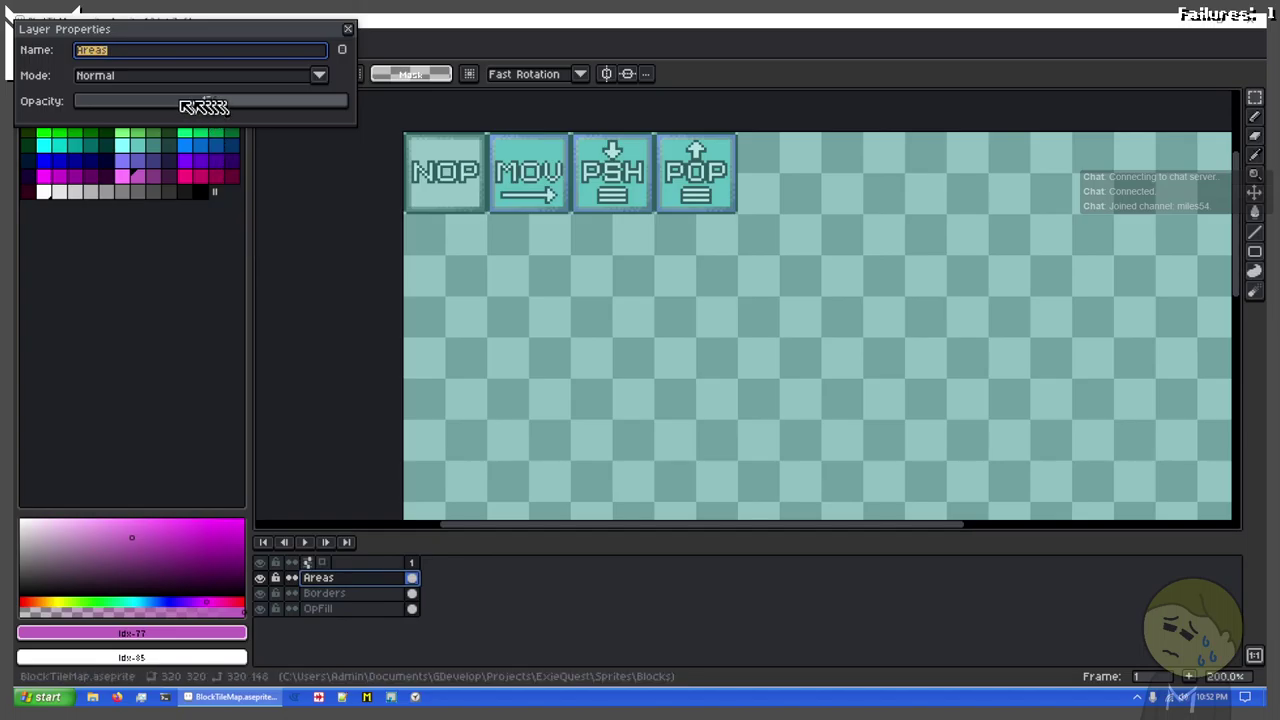
{"action": "left_click_drag", "start_coordinate": [185, 107], "coordinate": [157, 106]}
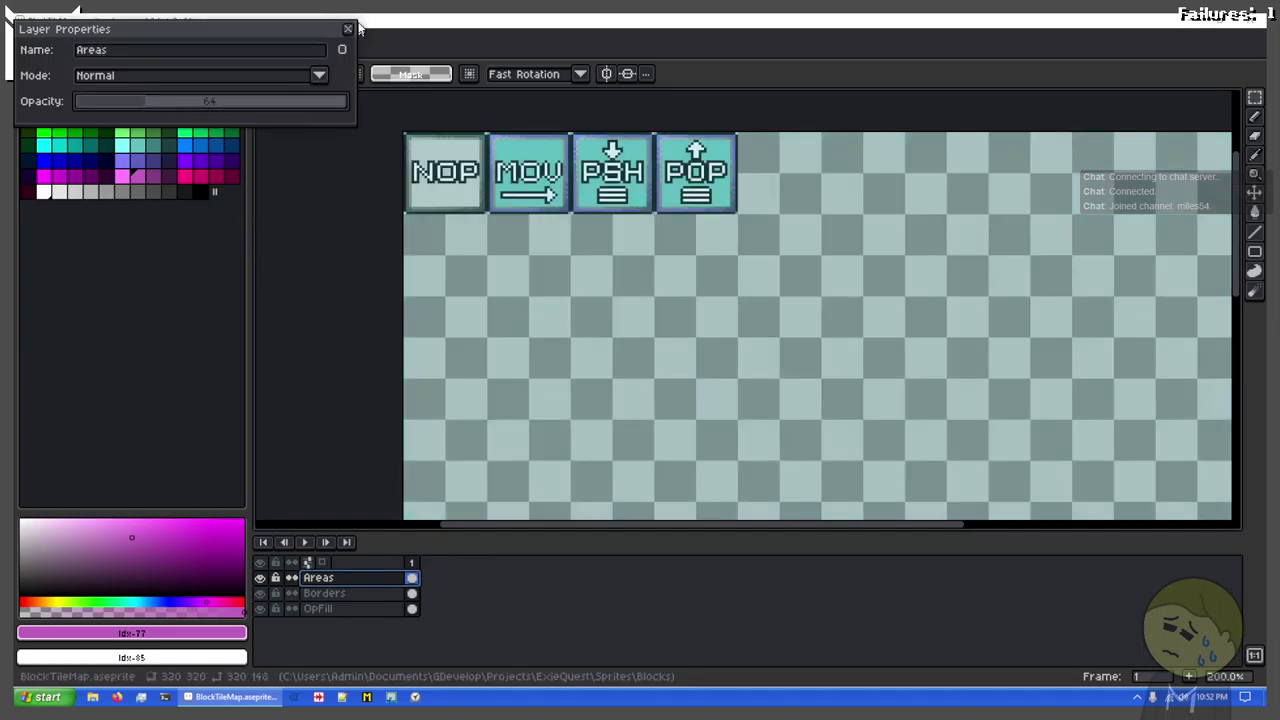
{"action": "left_click", "coordinate": [350, 35]}
Step: Try filling the large teal area on the Areas layer with the muted blue-violet at palette index 63
{"action": "left_click_drag", "start_coordinate": [649, 363], "coordinate": [526, 135]}
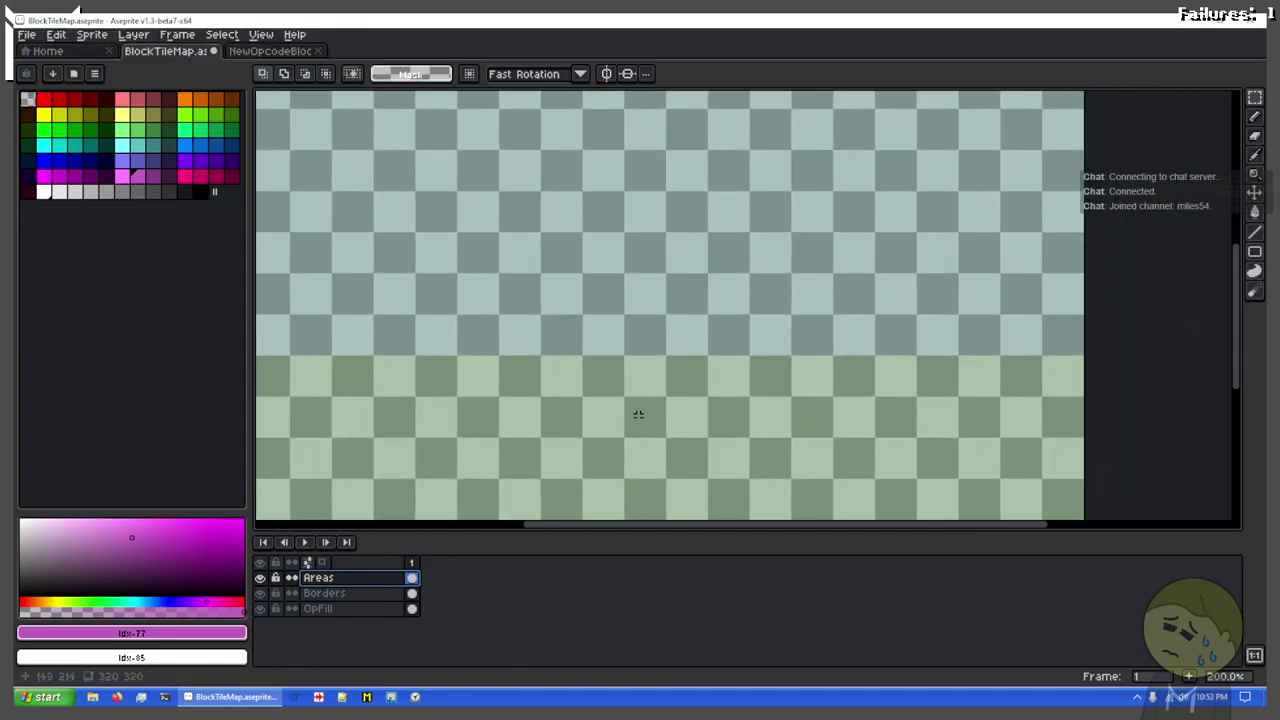
{"action": "left_click_drag", "start_coordinate": [400, 348], "coordinate": [608, 452]}
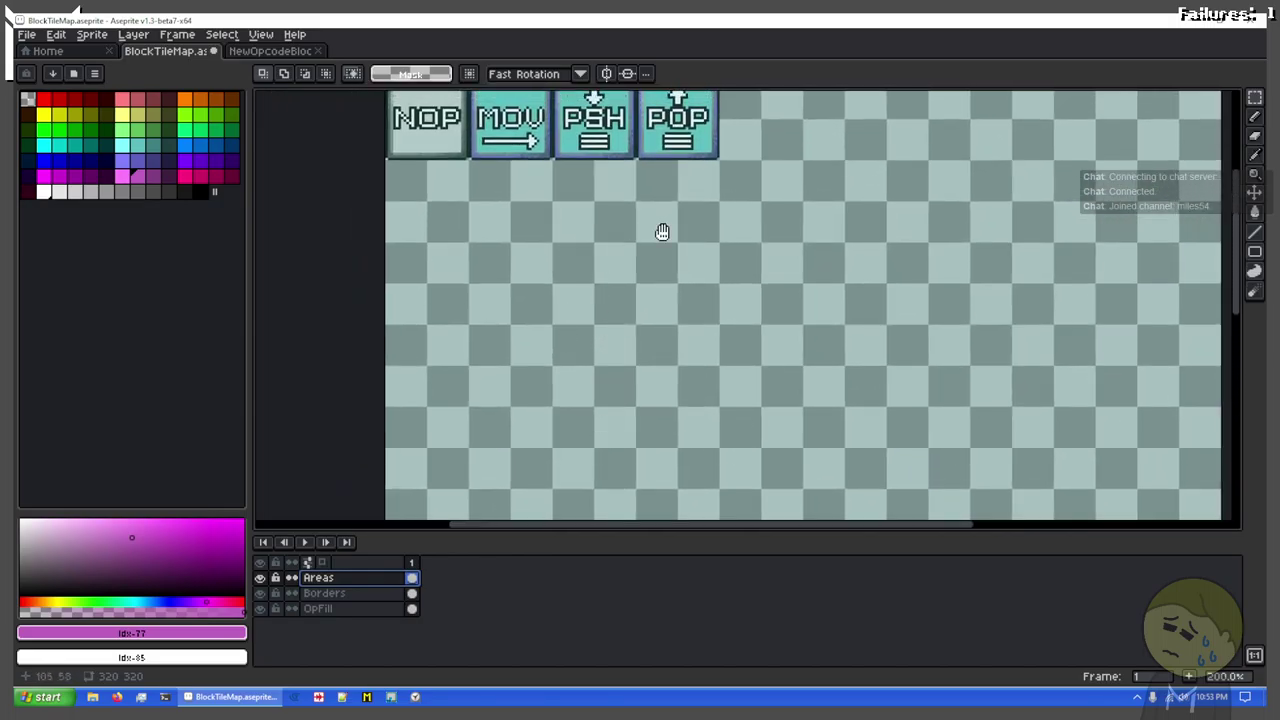
{"action": "left_click_drag", "start_coordinate": [662, 224], "coordinate": [566, 303]}
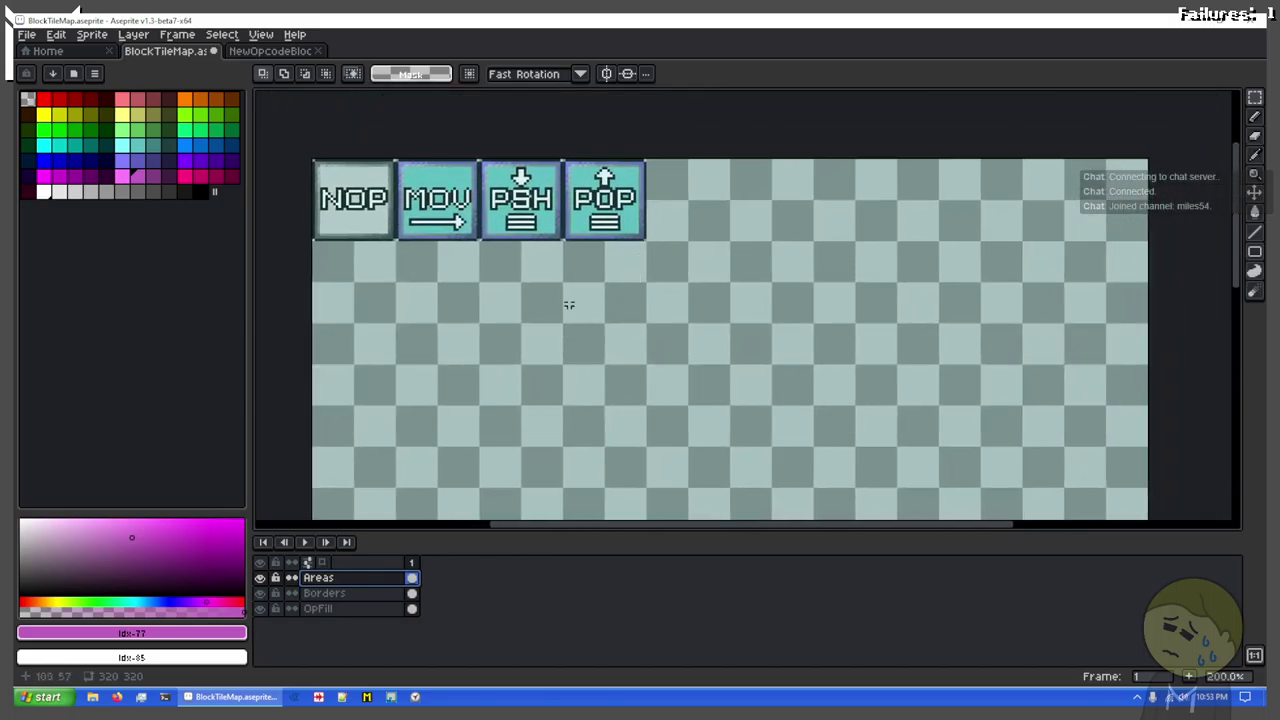
{"action": "left_click", "coordinate": [137, 161]}
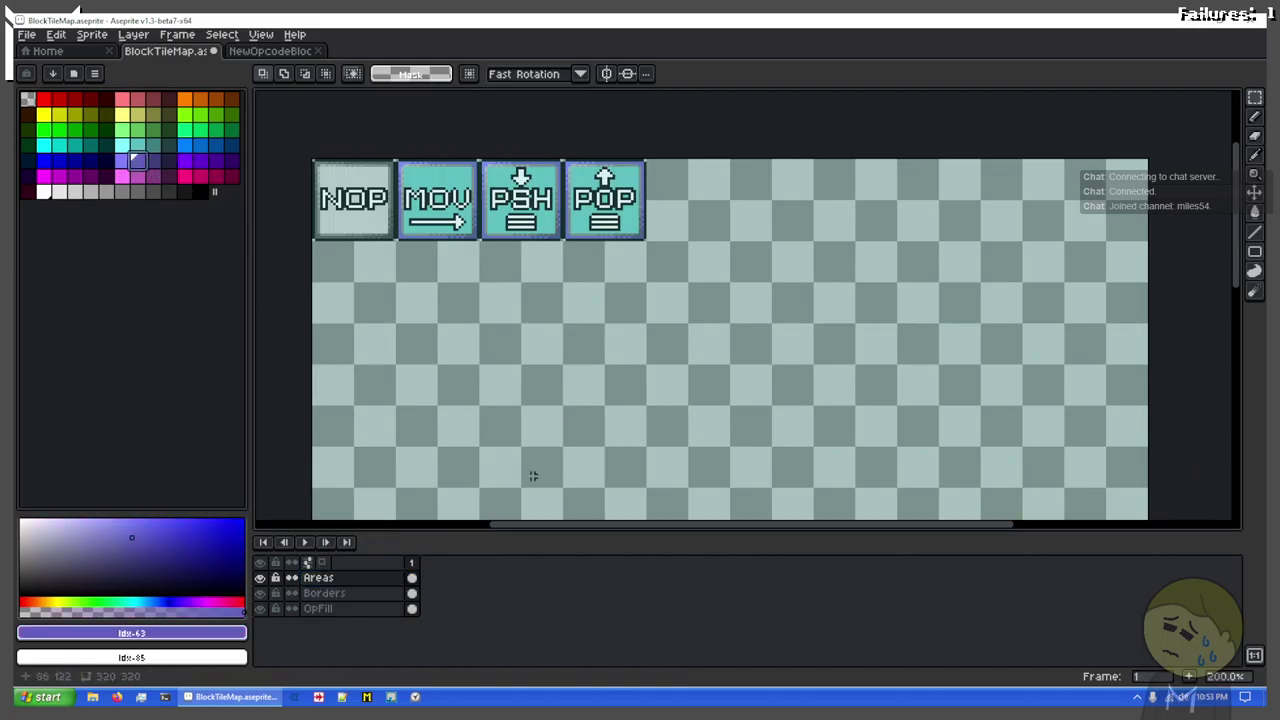
{"action": "scroll", "coordinate": [600, 378], "scroll_direction": "down", "scroll_amount": 5}
{"action": "scroll", "coordinate": [606, 375], "scroll_direction": "up", "scroll_amount": 3}
{"action": "scroll", "coordinate": [606, 375], "scroll_direction": "down", "scroll_amount": 3}
{"action": "scroll", "coordinate": [608, 377], "scroll_direction": "up", "scroll_amount": 5}
{"action": "scroll", "coordinate": [608, 377], "scroll_direction": "up", "scroll_amount": 1}
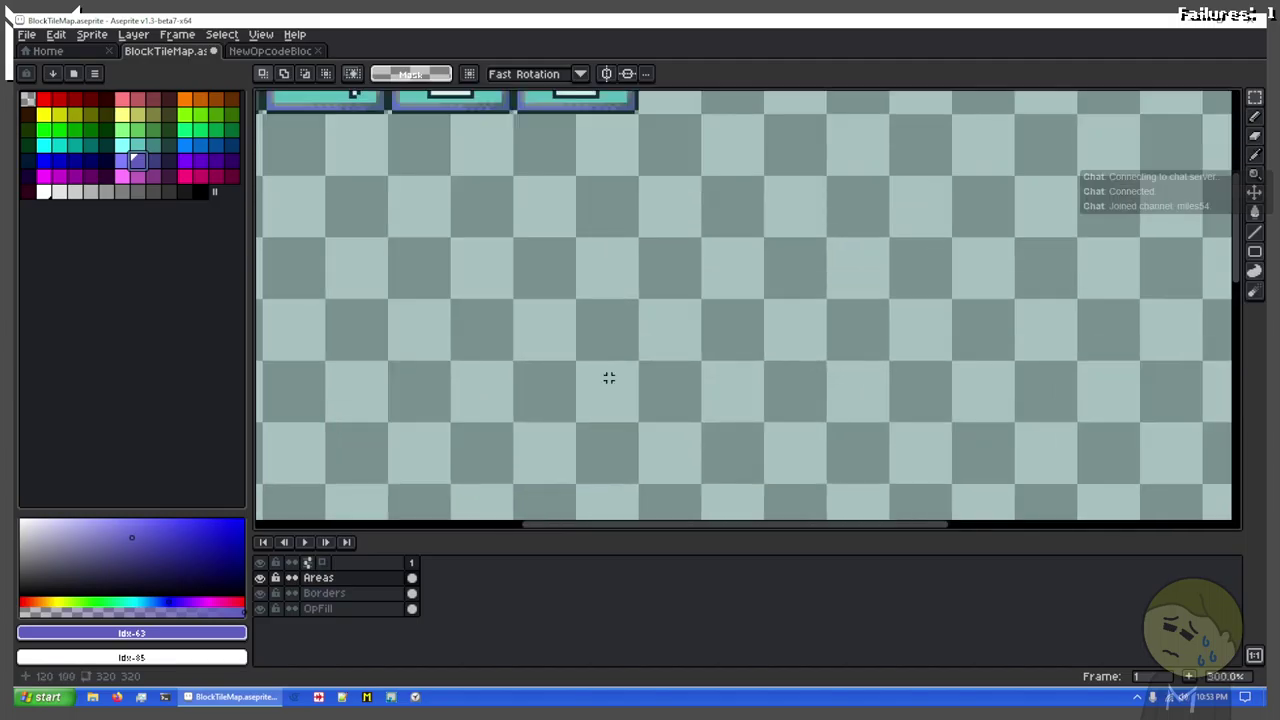
{"action": "key", "text": "g"}
{"action": "left_click", "coordinate": [610, 372]}
{"action": "scroll", "coordinate": [696, 371], "scroll_direction": "down", "scroll_amount": 3}
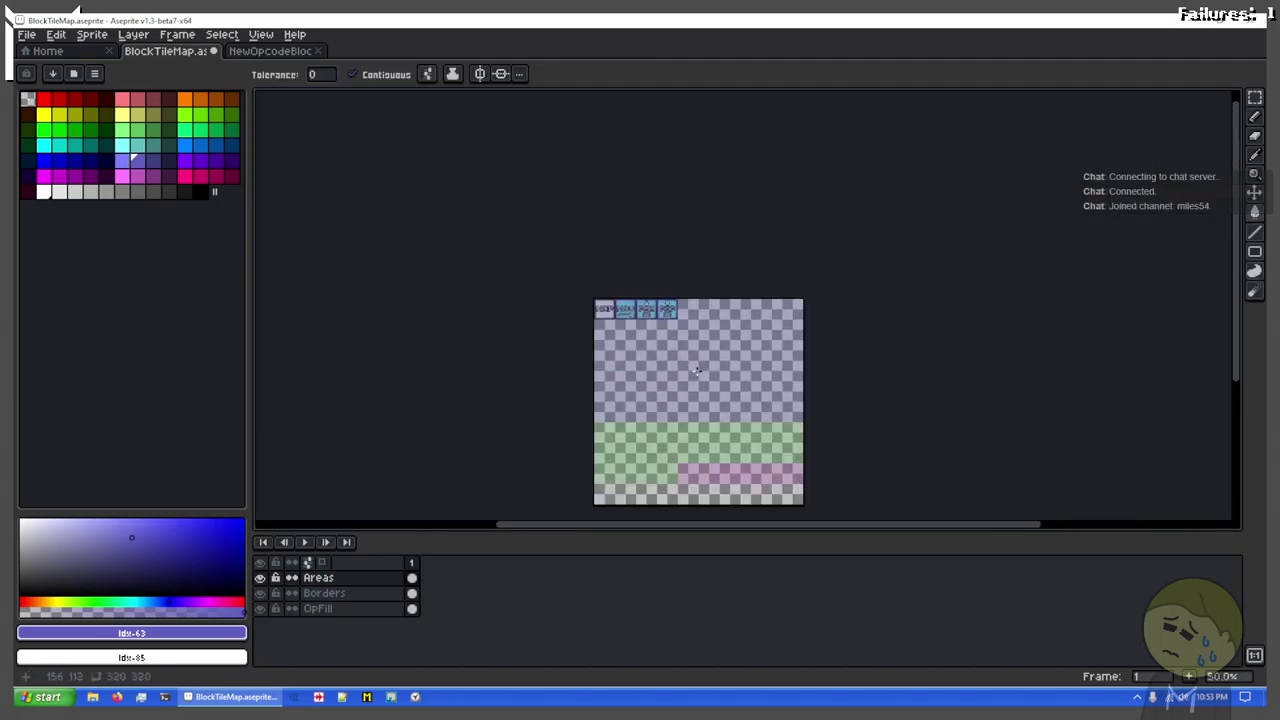
{"action": "scroll", "coordinate": [696, 375], "scroll_direction": "up", "scroll_amount": 1}
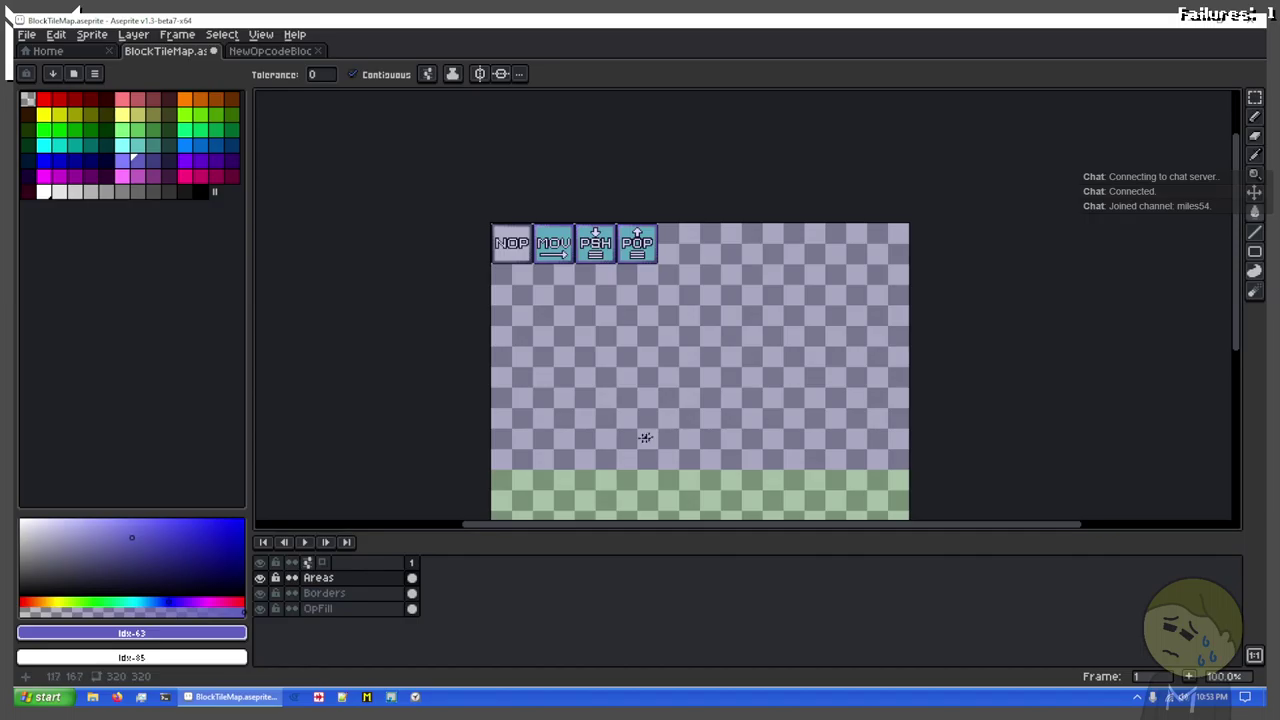
{"action": "left_click_drag", "start_coordinate": [656, 446], "coordinate": [672, 332]}
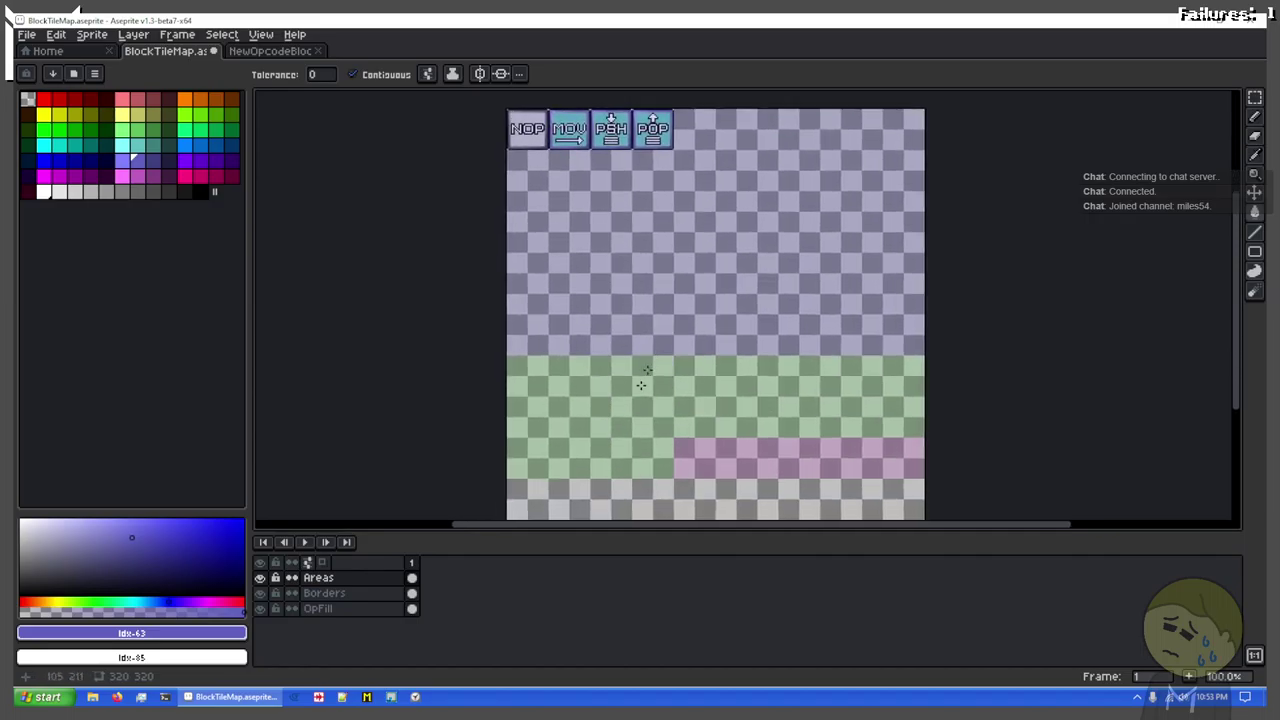
{"action": "scroll", "coordinate": [653, 340], "scroll_direction": "up", "scroll_amount": 1}
{"action": "scroll", "coordinate": [599, 268], "scroll_direction": "up", "scroll_amount": 3}
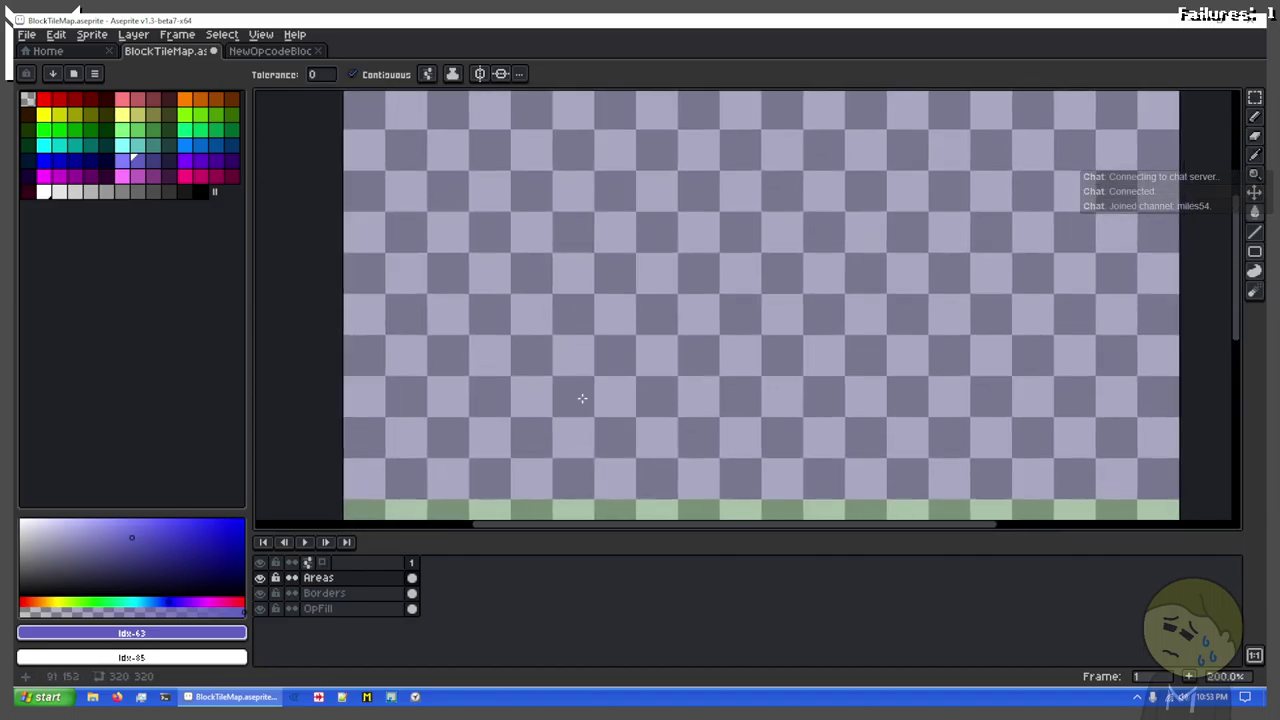
Step: Try blue (palette index 53) and turquoise (index 44) as fill colours for the large area above the green one
{"action": "left_click", "coordinate": [195, 150]}
{"action": "left_click", "coordinate": [580, 236]}
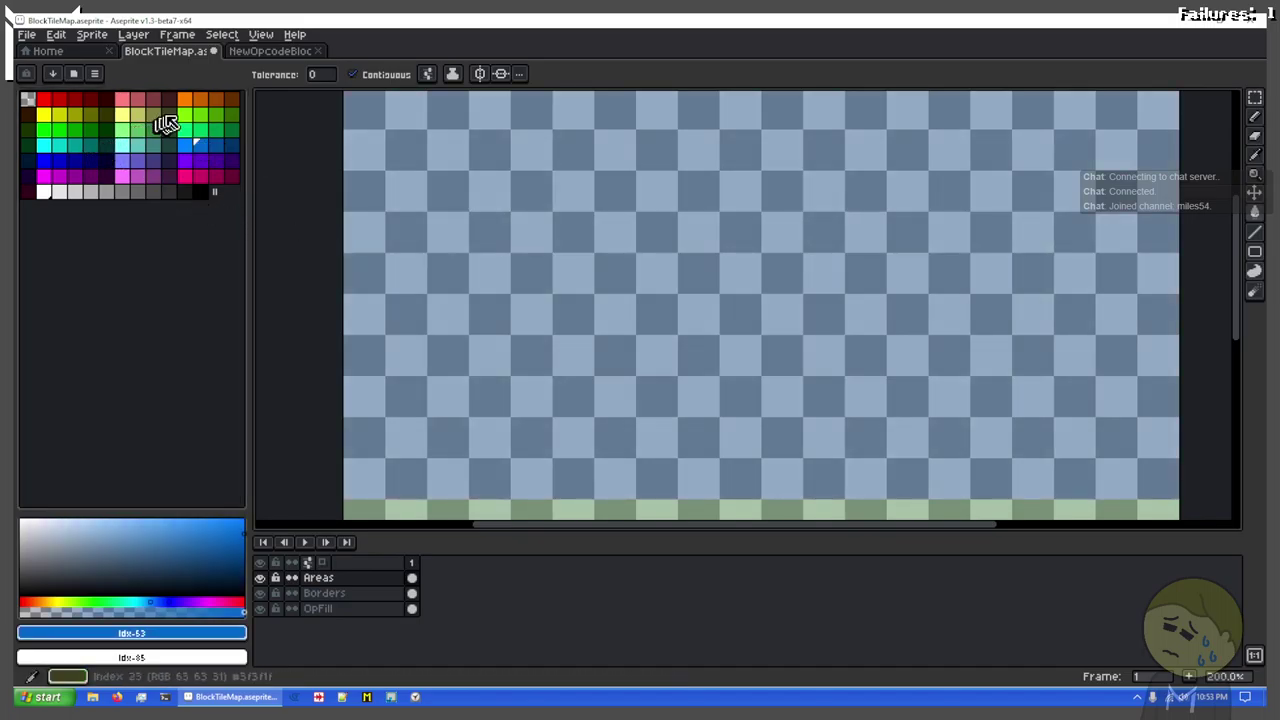
{"action": "left_click", "coordinate": [61, 147]}
{"action": "left_click", "coordinate": [673, 236]}
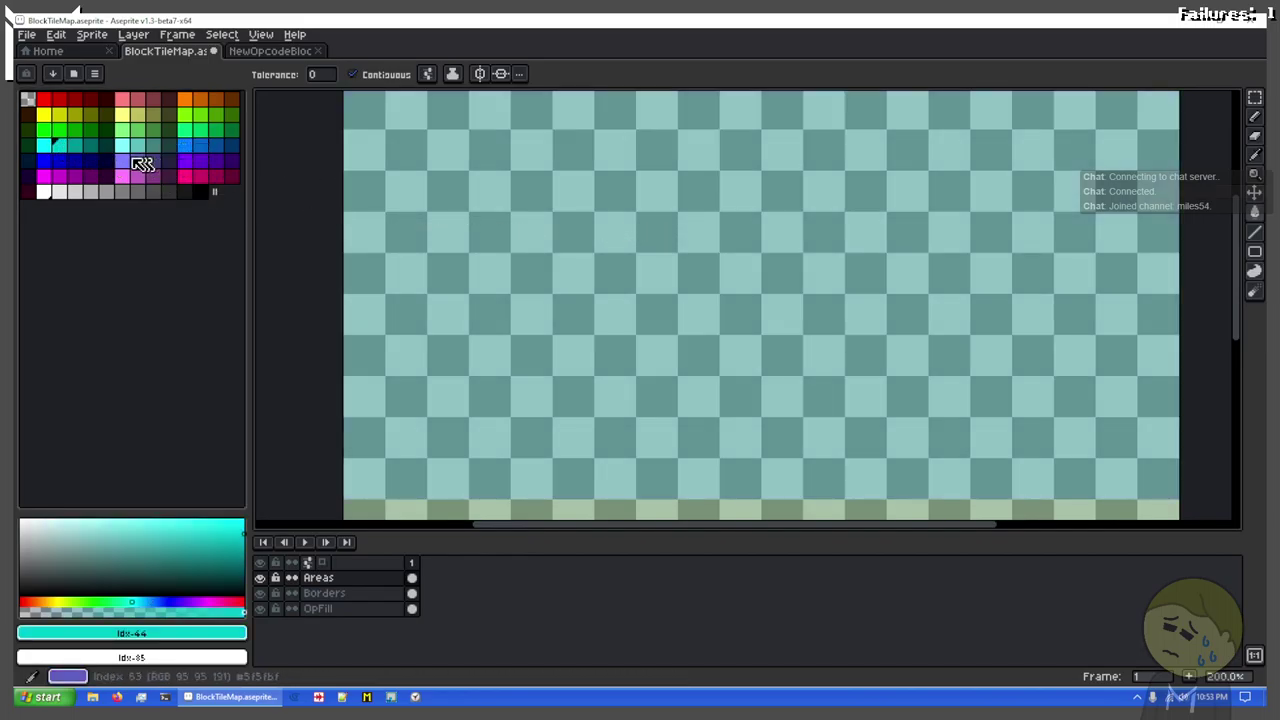
Step: Fill the large area above the green one with the purple at palette index 67 on the Areas layer
{"action": "left_click", "coordinate": [196, 160]}
{"action": "left_click", "coordinate": [582, 196]}
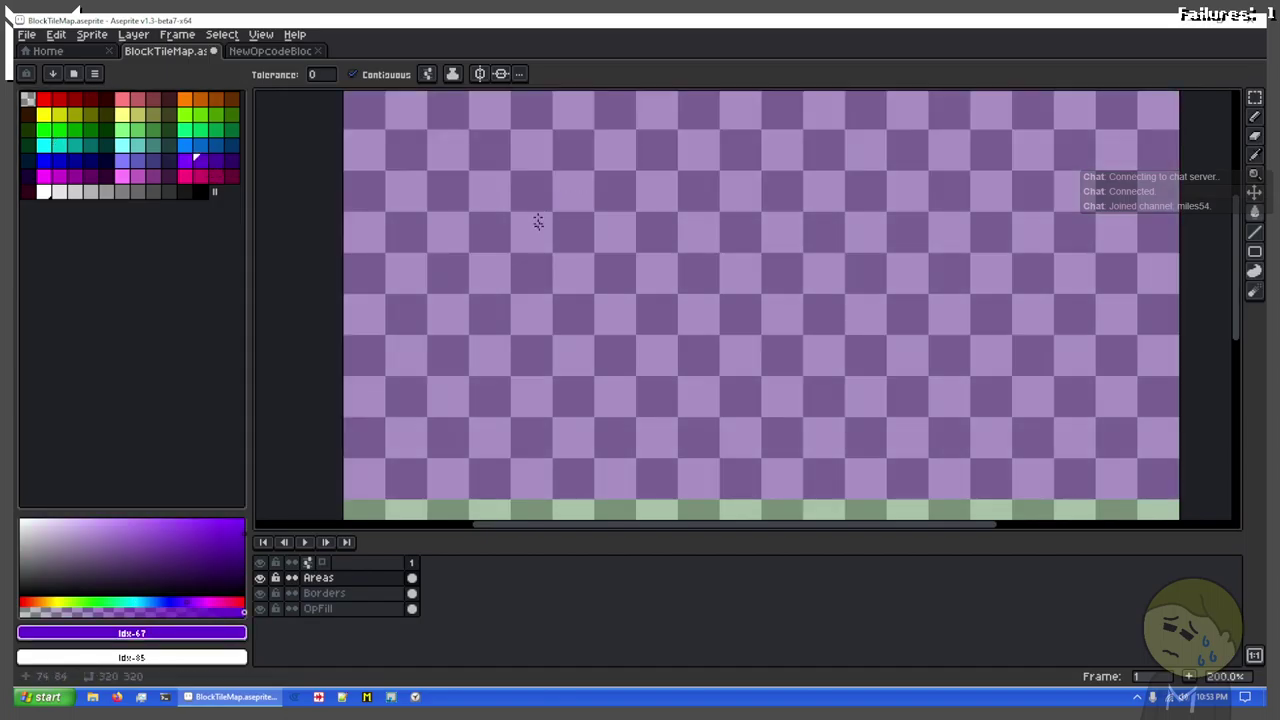
{"action": "left_click_drag", "start_coordinate": [800, 484], "coordinate": [648, 136]}
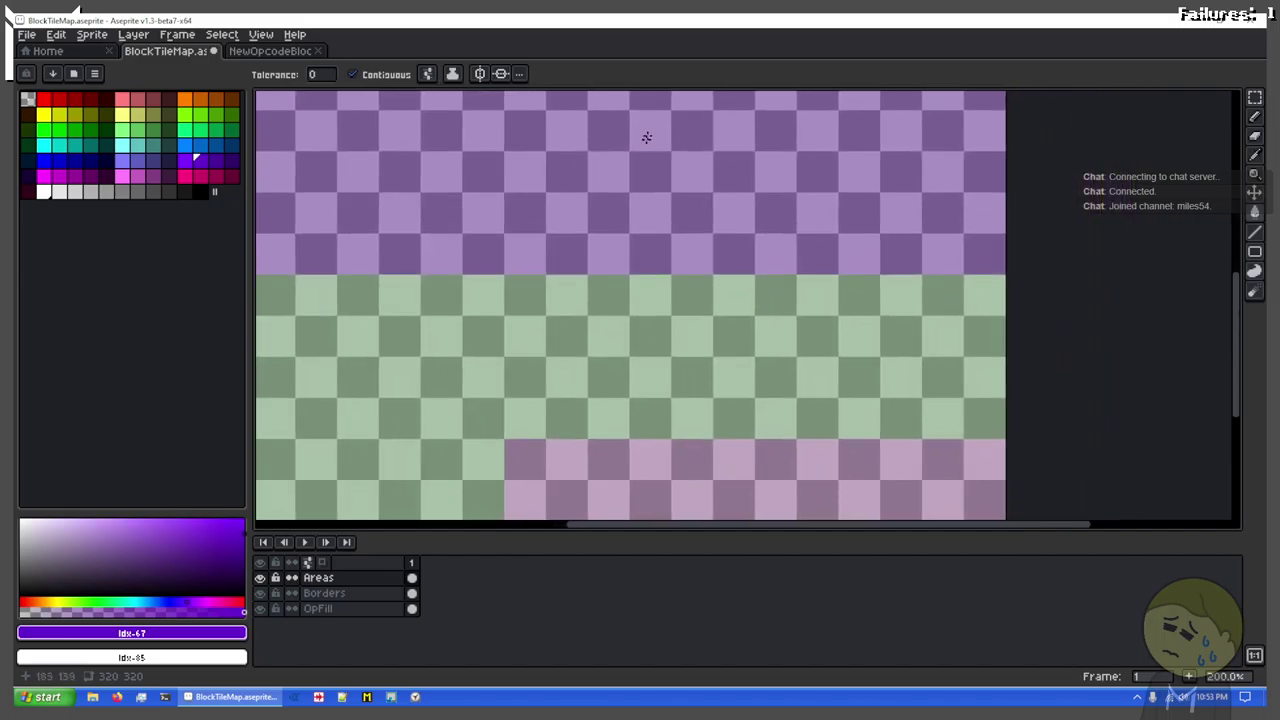
{"action": "left_click_drag", "start_coordinate": [552, 248], "coordinate": [704, 449]}
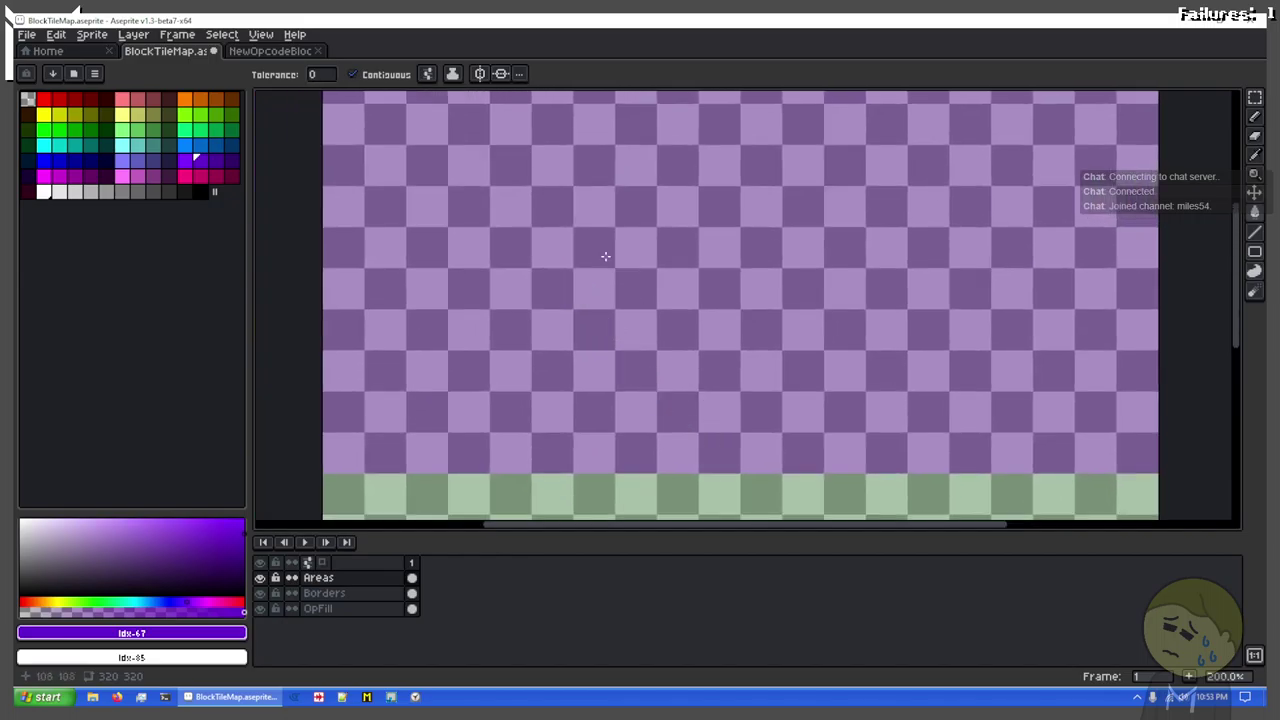
Step: On the Borders layer, select the 64 × 32 pixel pair of PSH and POP borders and place copies at x 128 and x 192
{"action": "left_click_drag", "start_coordinate": [609, 263], "coordinate": [709, 411]}
{"action": "left_click_drag", "start_coordinate": [777, 186], "coordinate": [704, 276]}
{"action": "scroll", "coordinate": [745, 284], "scroll_direction": "up", "scroll_amount": 2}
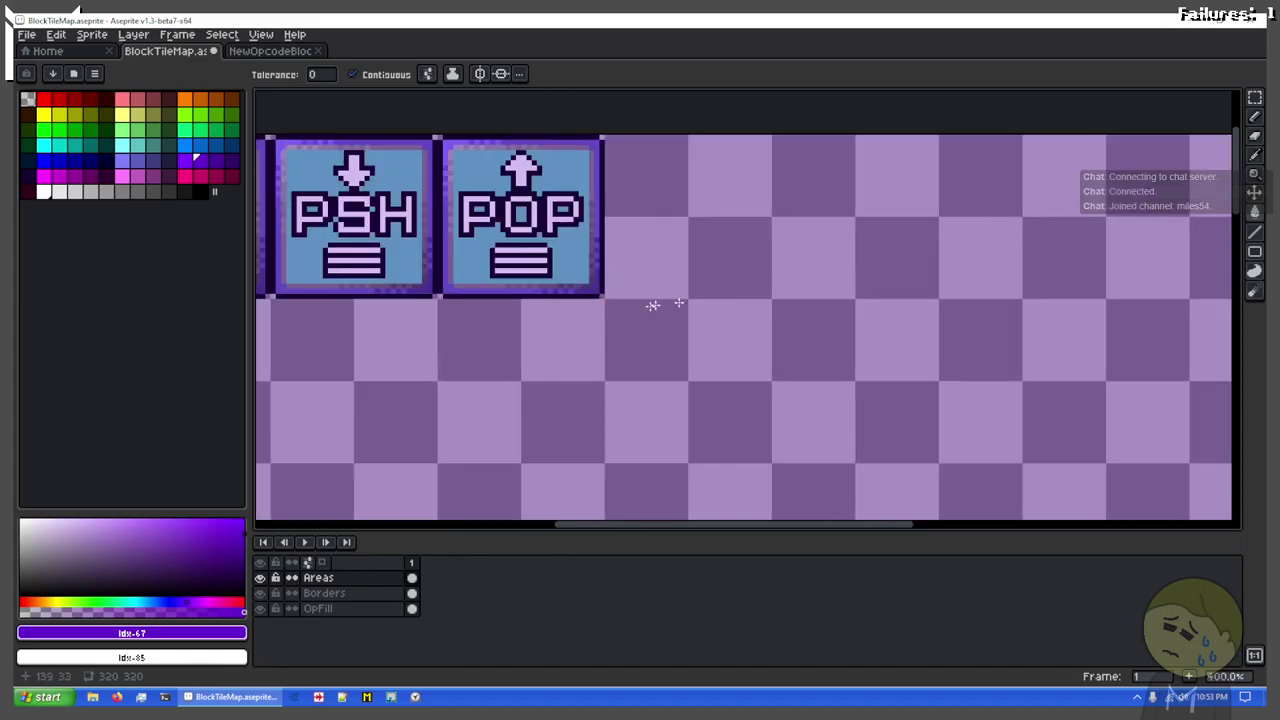
{"action": "key", "text": "m"}
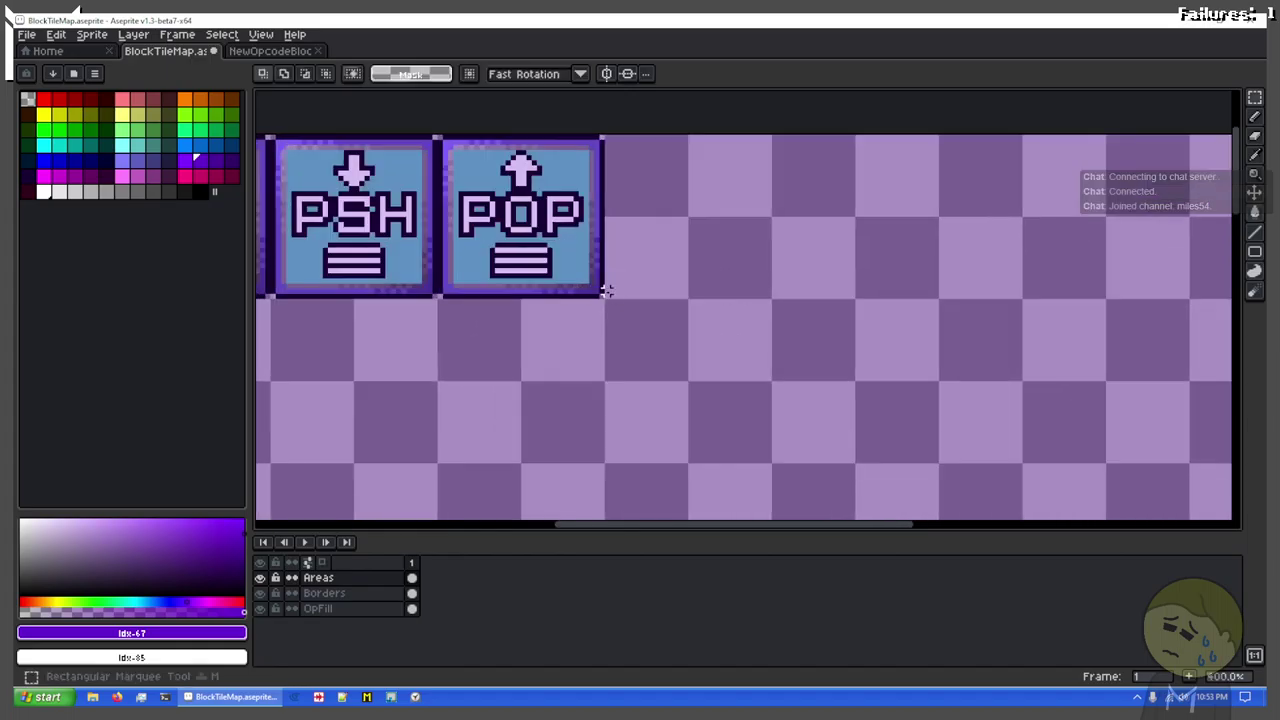
{"action": "left_click", "coordinate": [341, 594]}
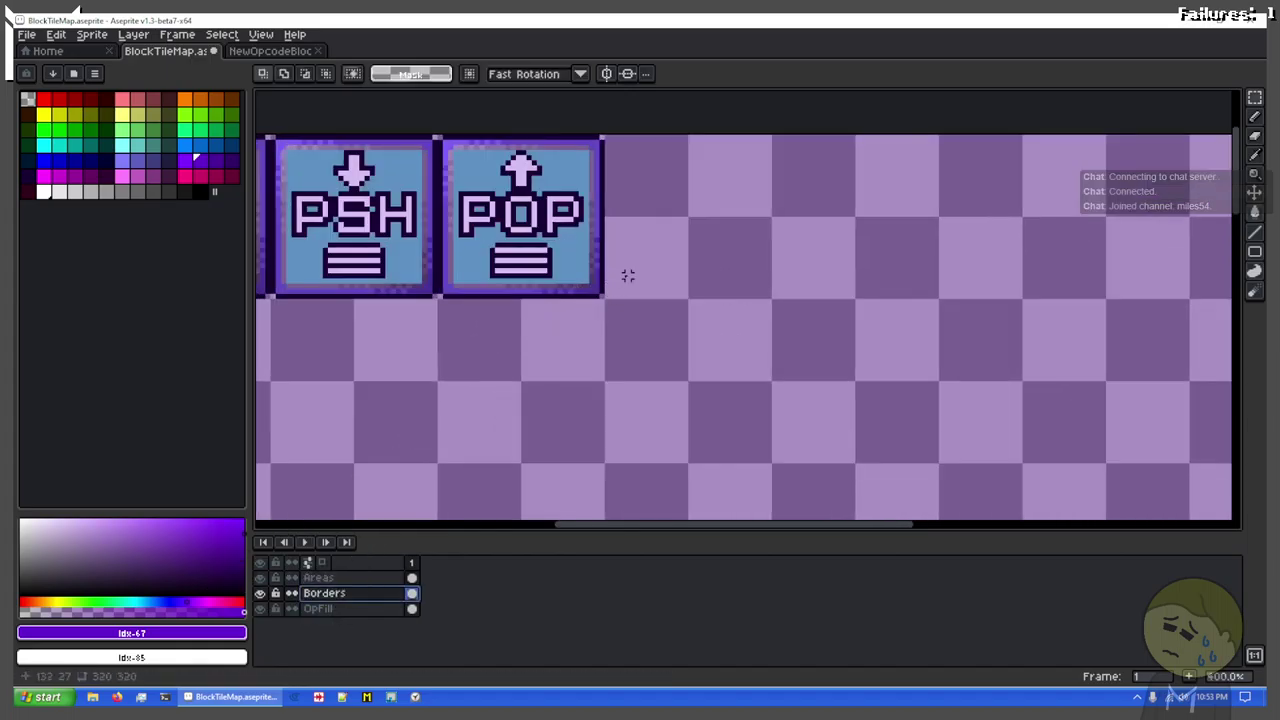
{"action": "left_click_drag", "start_coordinate": [600, 291], "coordinate": [269, 132]}
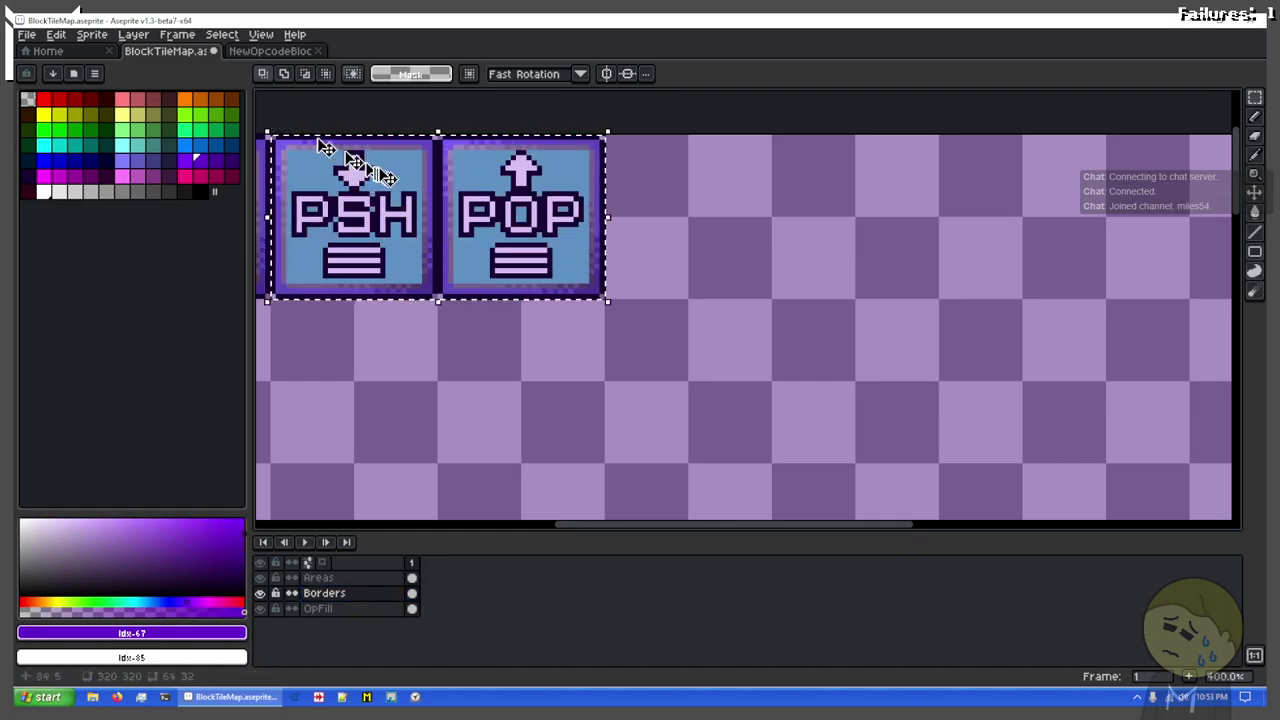
{"action": "left_click_drag", "start_coordinate": [370, 183], "coordinate": [1051, 240]}
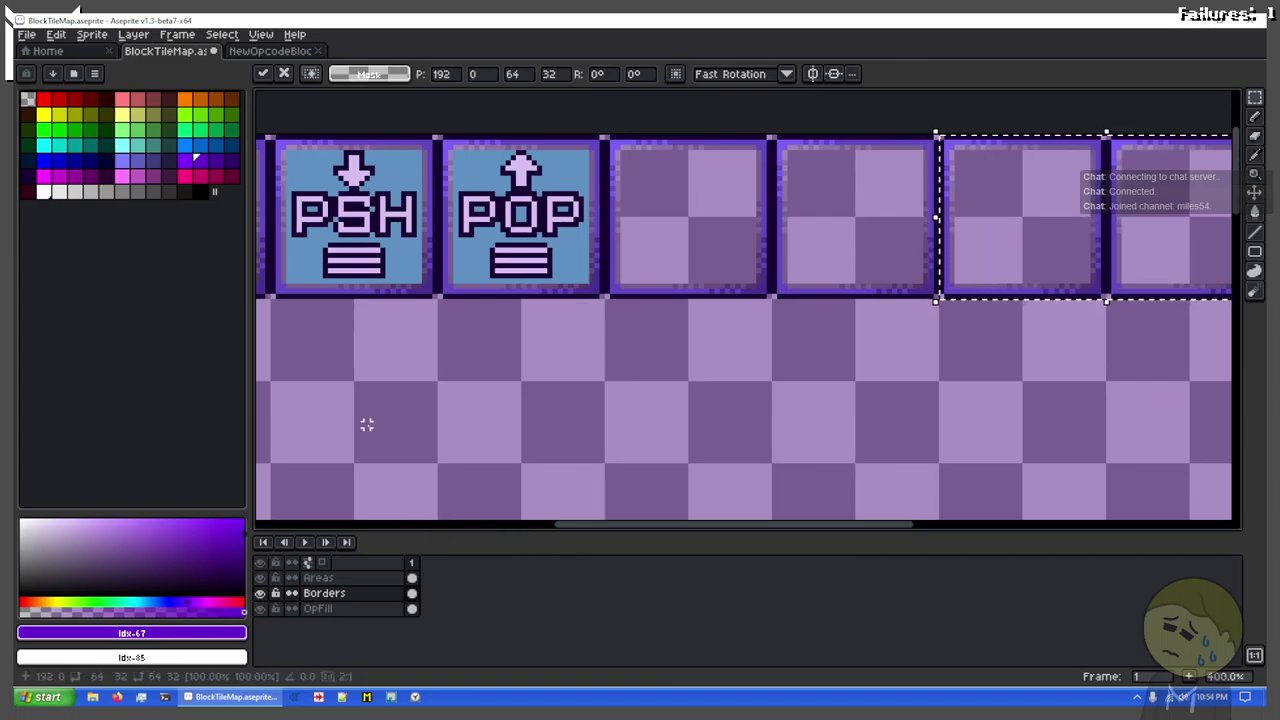
Step: Switch to Visual Studio and examine the instruction table in CPU.cpp for the opcodes following POP, starting with ADD and SUB
{"action": "key", "text": "alt+Tab"}
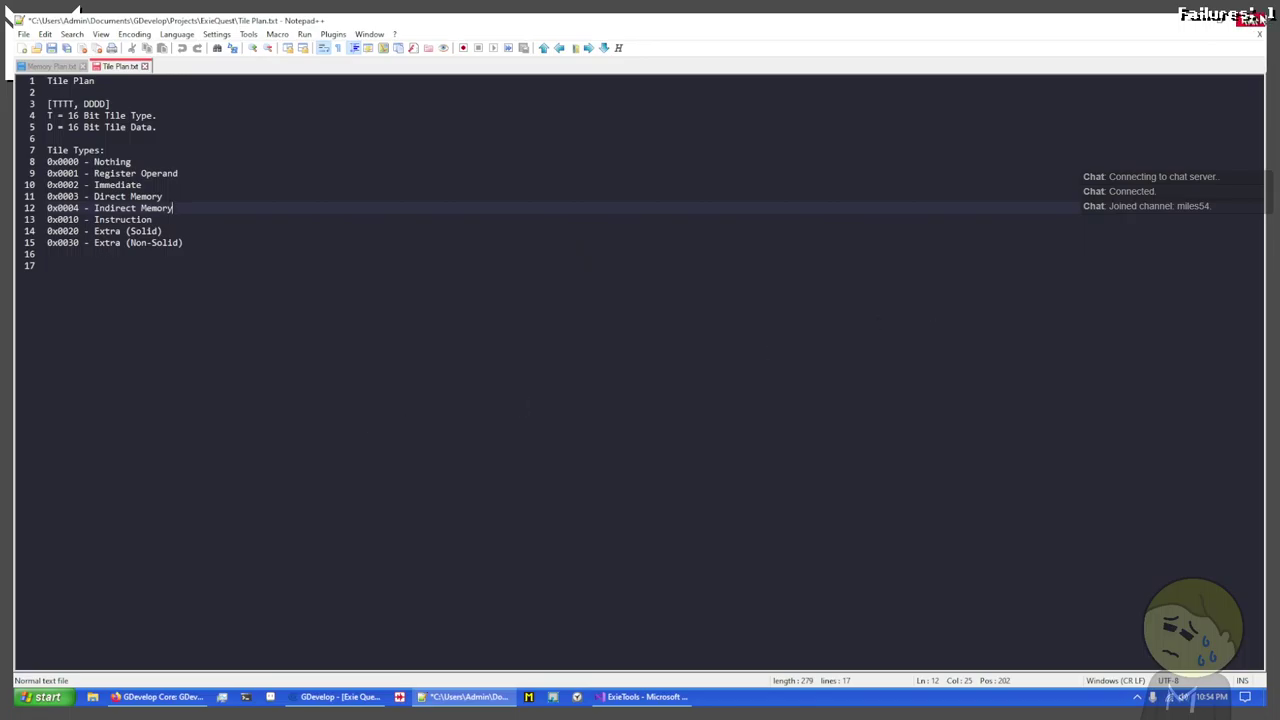
{"action": "key", "text": "alt+Tab"}
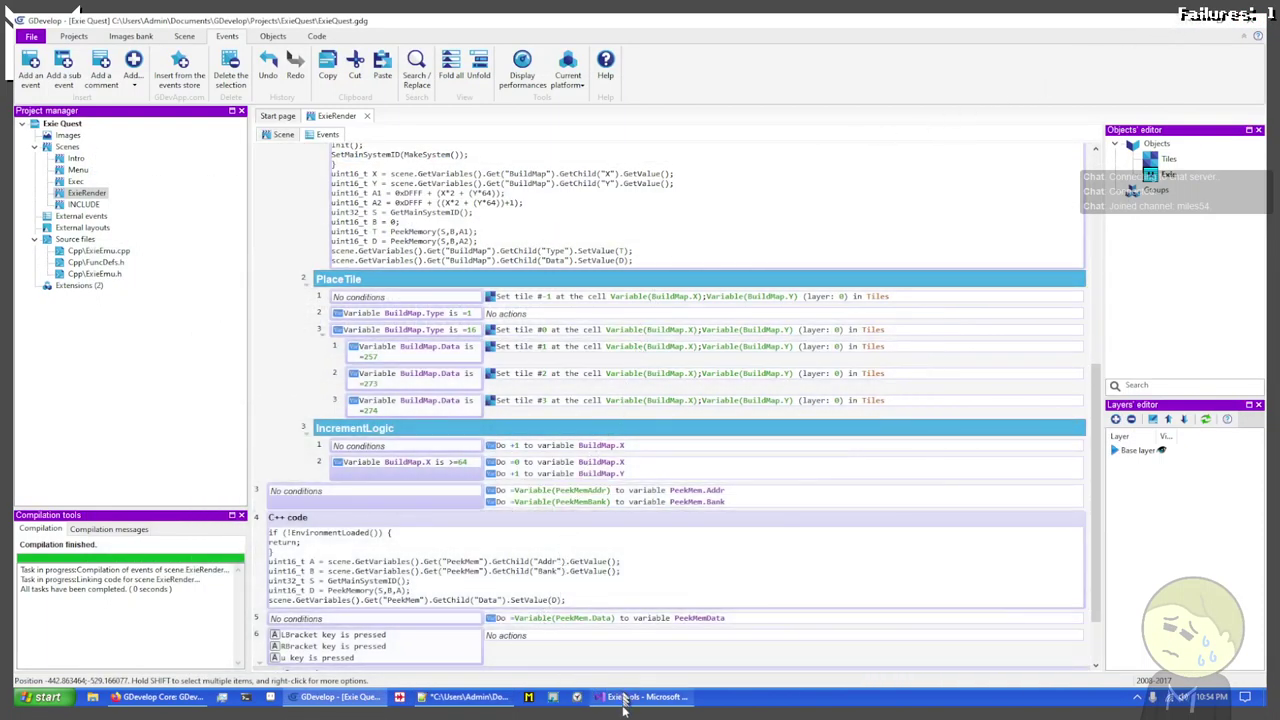
{"action": "left_click", "coordinate": [640, 697]}
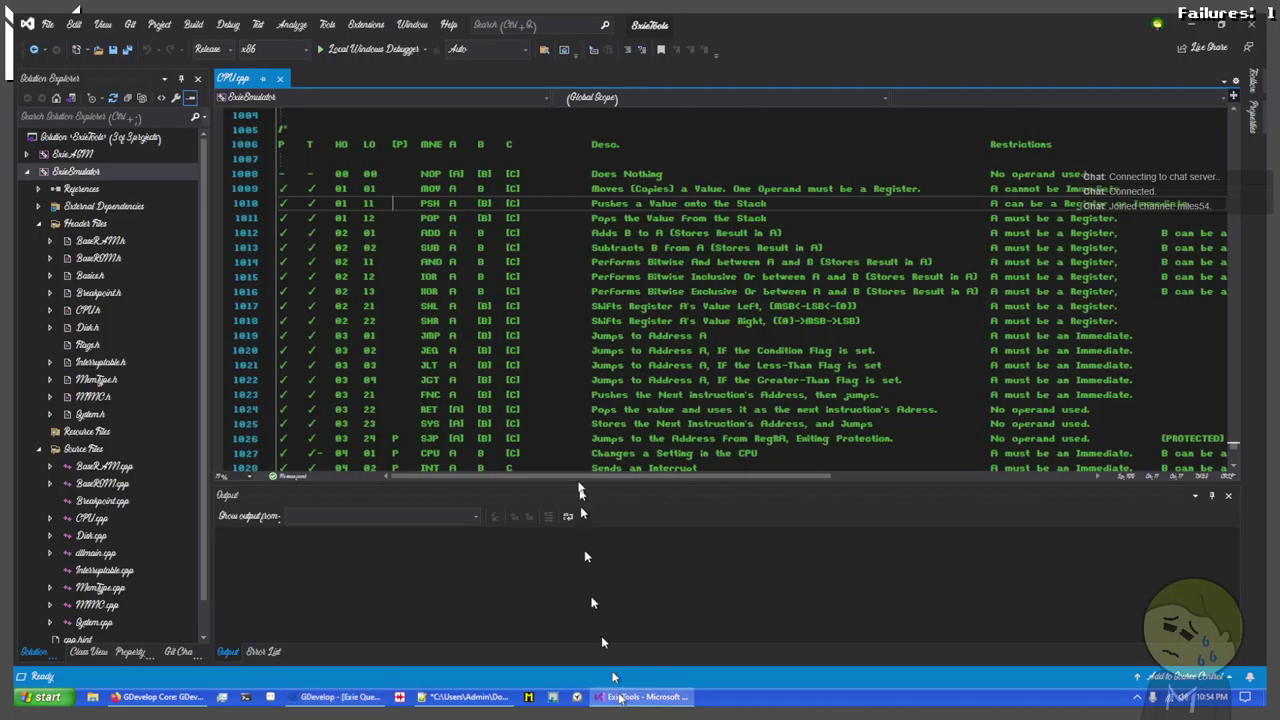
{"action": "left_click", "coordinate": [401, 233]}
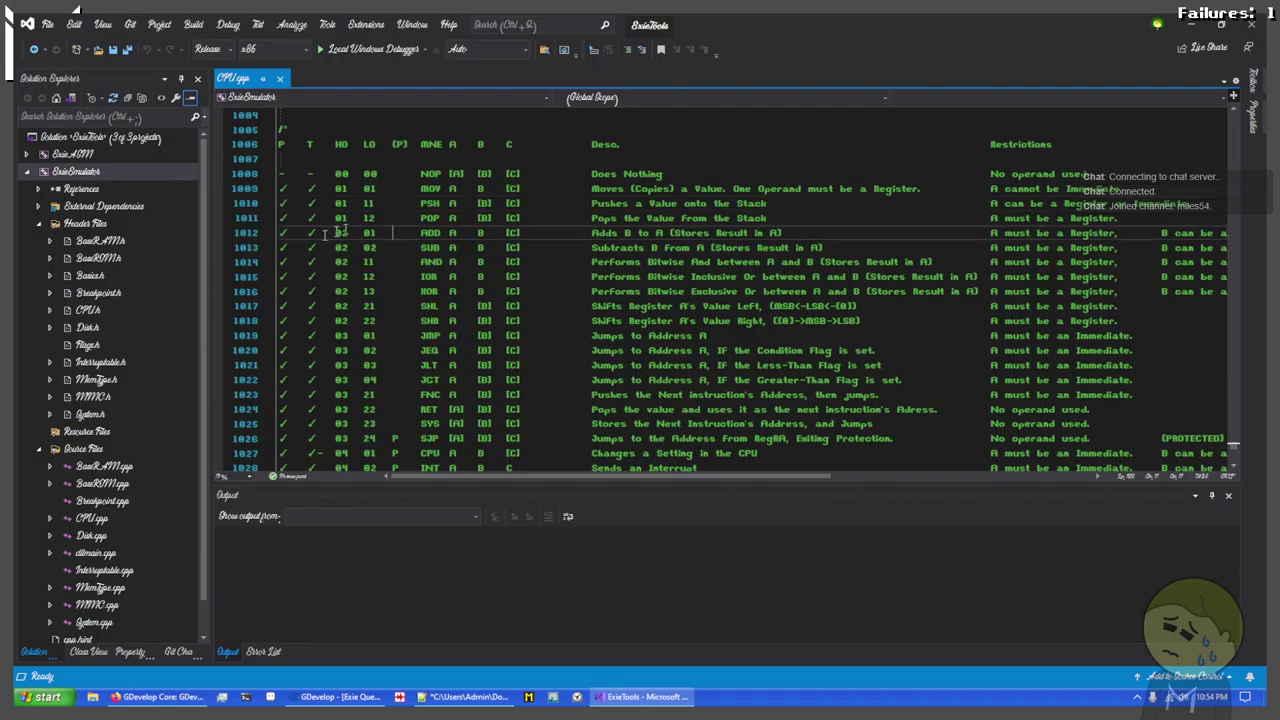
{"action": "left_click", "coordinate": [378, 247]}
Step: Return to Aseprite and, in the NewOpcodeBlocks sprite, hide the Pop and Push layers and show the Subtract layer
{"action": "key", "text": "alt+Tab"}
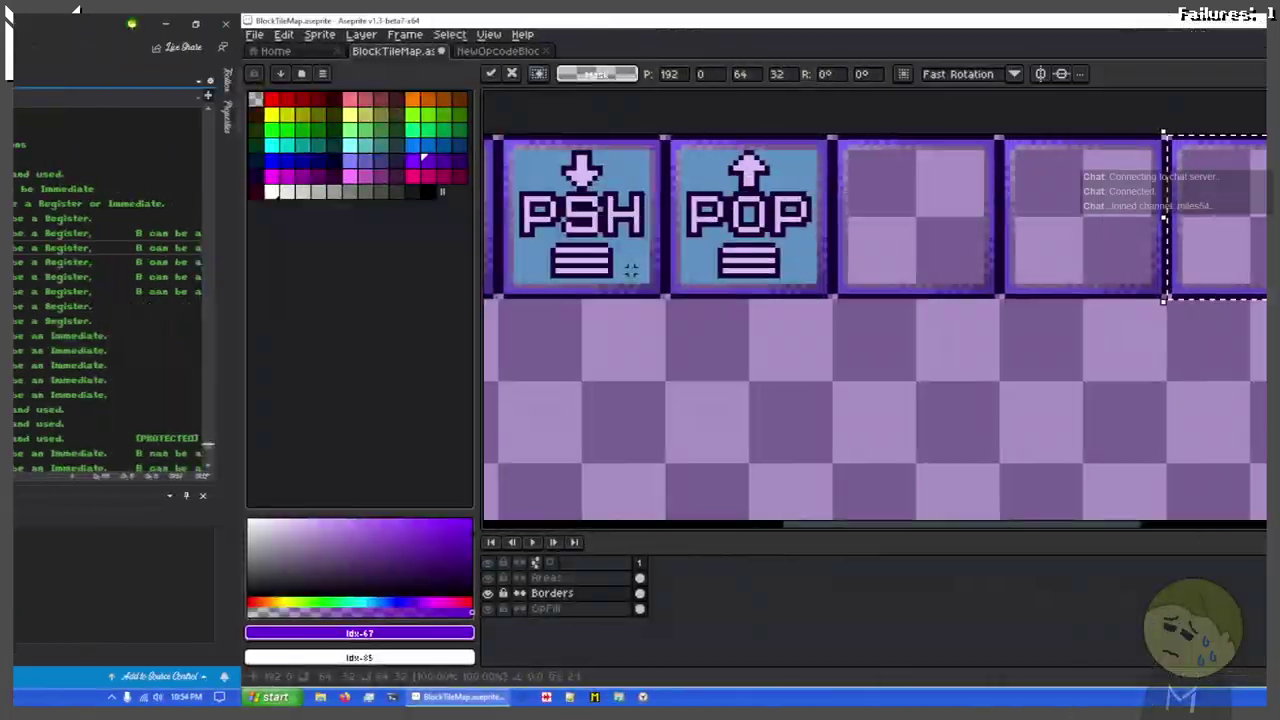
{"action": "left_click_drag", "start_coordinate": [698, 221], "coordinate": [518, 273]}
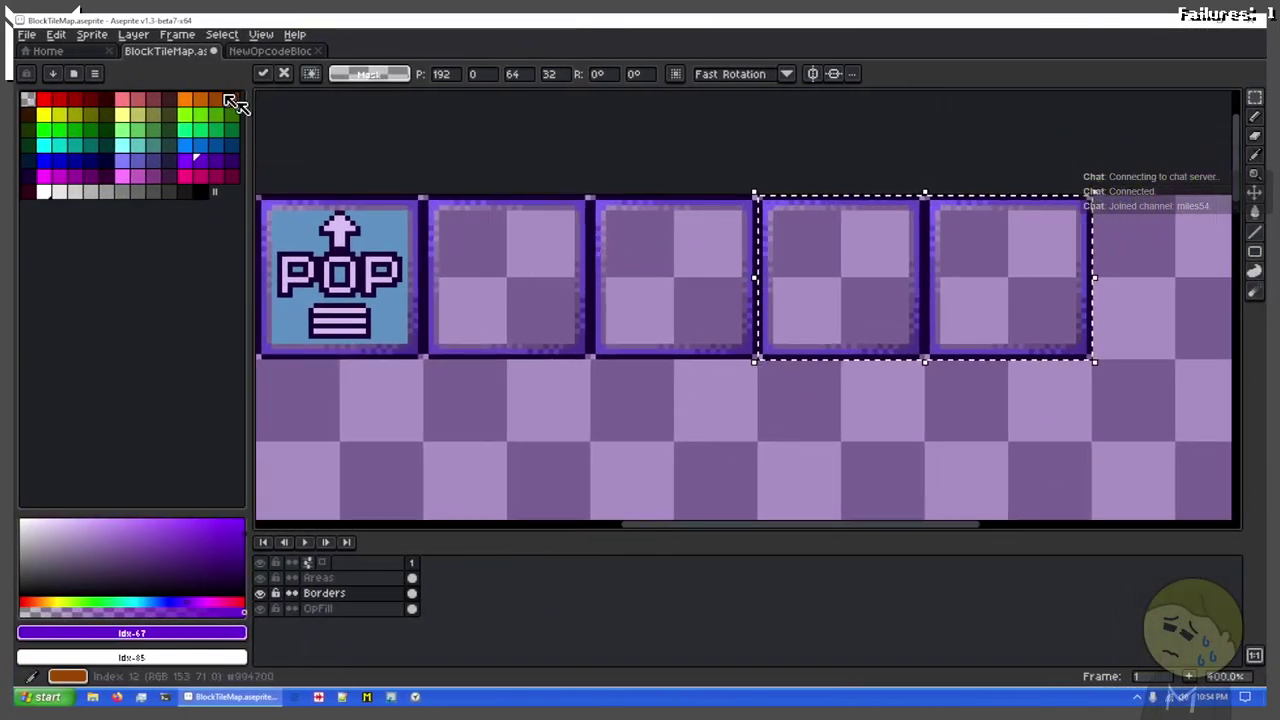
{"action": "left_click", "coordinate": [272, 50]}
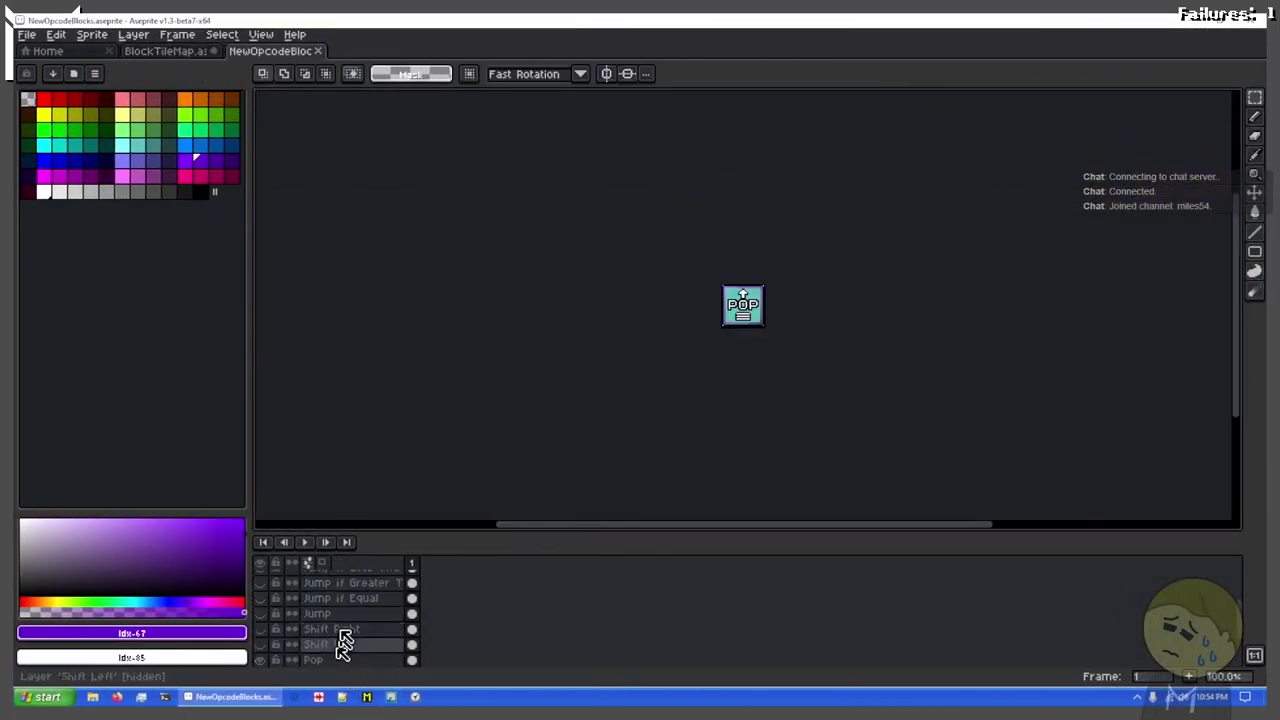
{"action": "scroll", "coordinate": [341, 638], "scroll_direction": "up", "scroll_amount": 5}
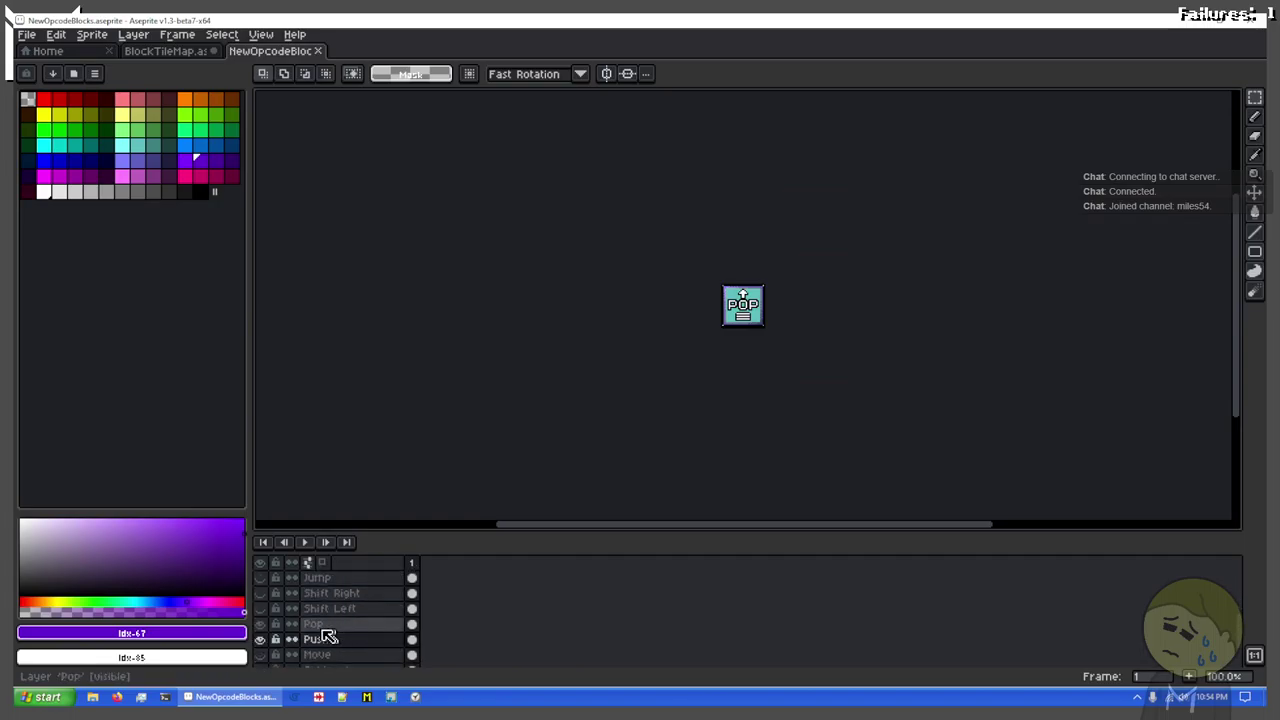
{"action": "scroll", "coordinate": [320, 638], "scroll_direction": "down", "scroll_amount": 5}
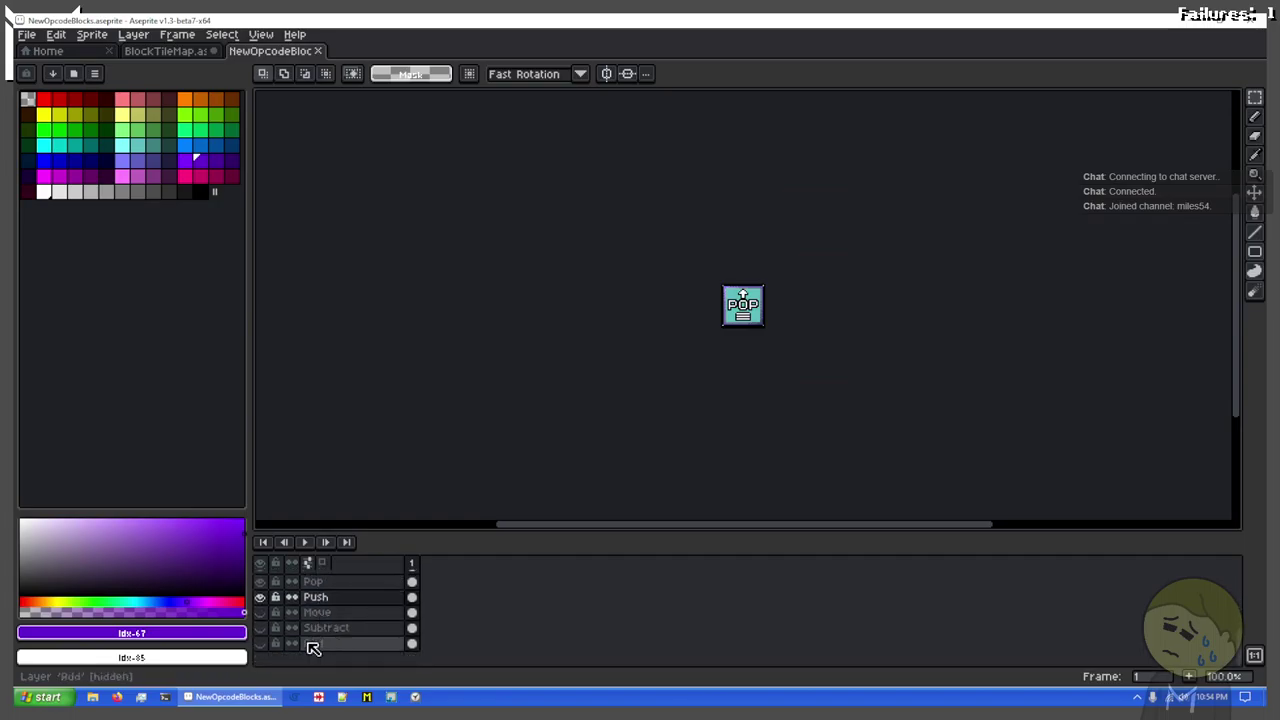
{"action": "scroll", "coordinate": [266, 620], "scroll_direction": "up", "scroll_amount": 1}
{"action": "left_click", "coordinate": [262, 612]}
{"action": "left_click", "coordinate": [261, 598]}
{"action": "scroll", "coordinate": [280, 630], "scroll_direction": "up", "scroll_amount": 3}
{"action": "scroll", "coordinate": [592, 484], "scroll_direction": "down", "scroll_amount": 1}
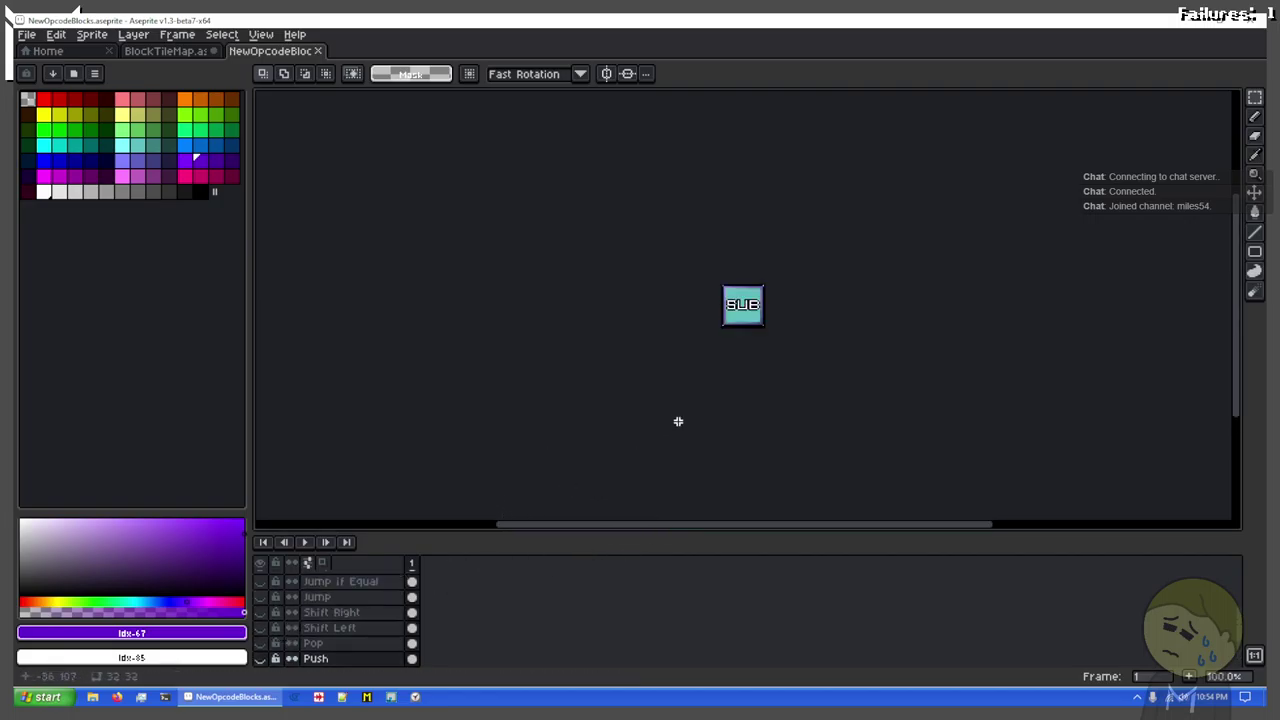
Step: Hide the Subtract layer and show the Add layer so the ADD block is displayed
{"action": "scroll", "coordinate": [670, 424], "scroll_direction": "up", "scroll_amount": 5}
{"action": "scroll", "coordinate": [340, 630], "scroll_direction": "down", "scroll_amount": 4}
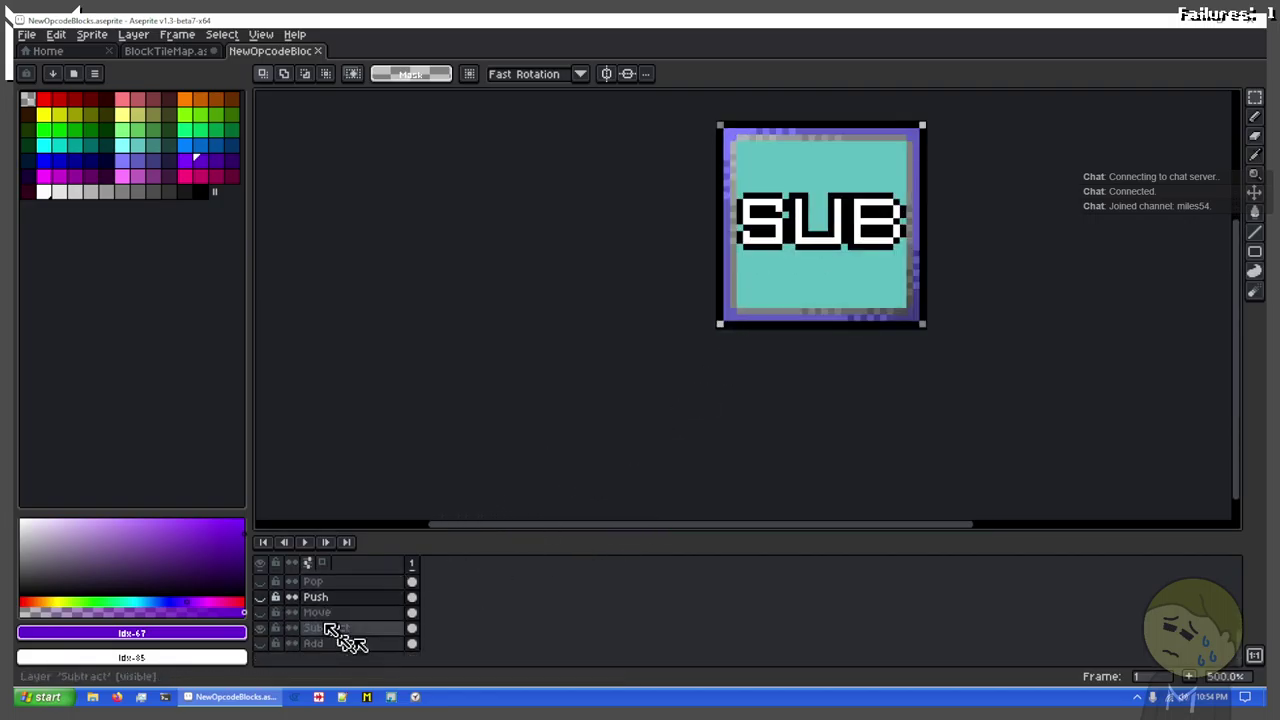
{"action": "left_click", "coordinate": [263, 643]}
{"action": "left_click", "coordinate": [263, 643]}
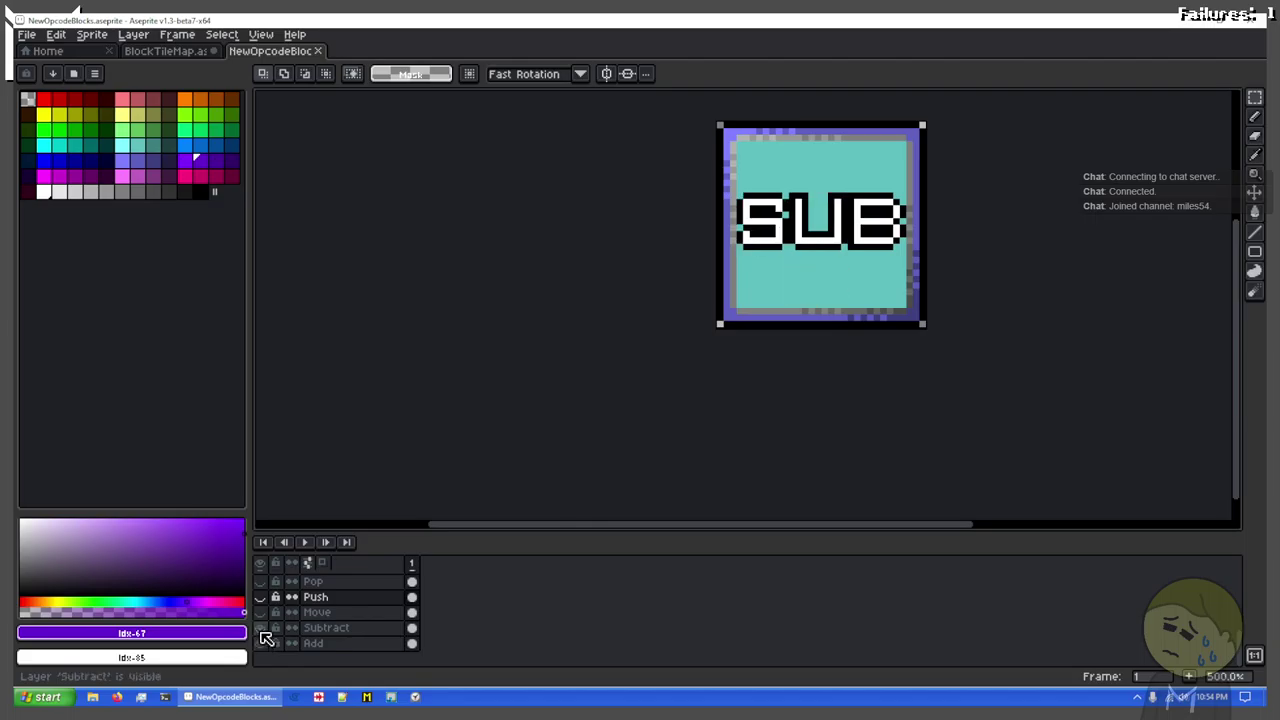
{"action": "left_click", "coordinate": [263, 643]}
{"action": "scroll", "coordinate": [810, 272], "scroll_direction": "up", "scroll_amount": 5}
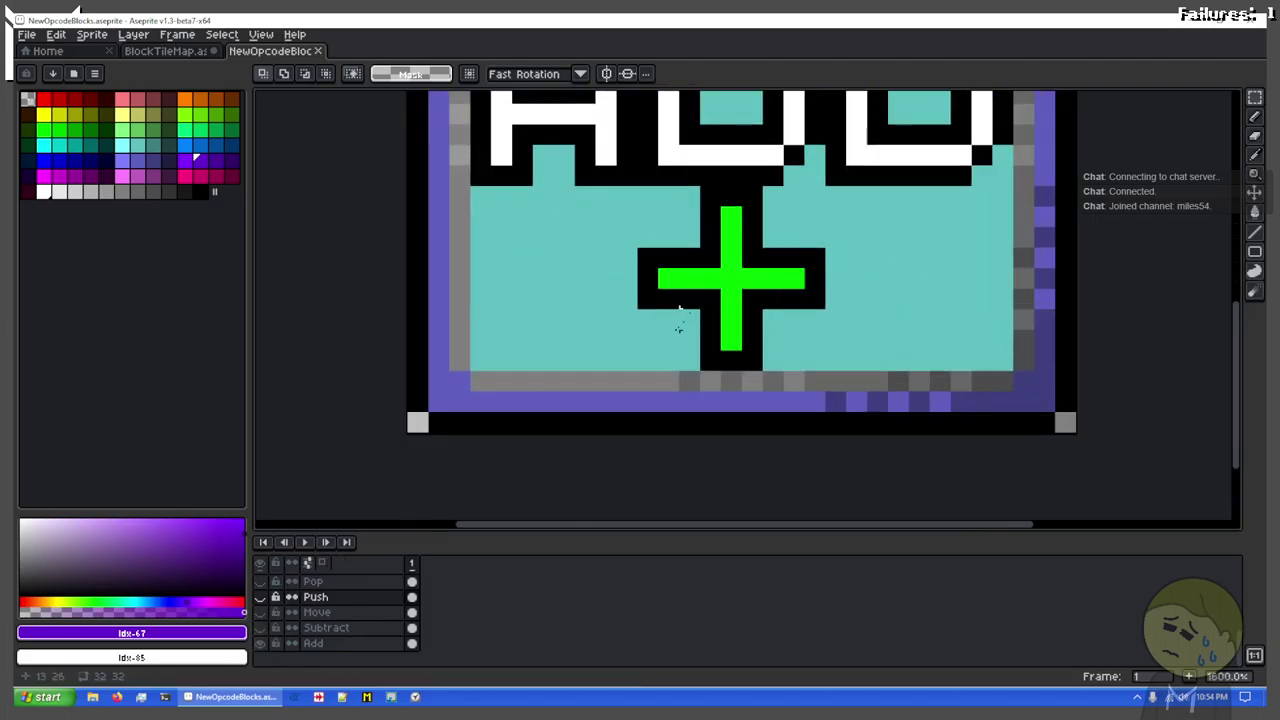
Step: Try to shift the 18 × 9 pixel area around the ADD block's green plus to the left, and undo the move
{"action": "left_click_drag", "start_coordinate": [679, 310], "coordinate": [550, 428]}
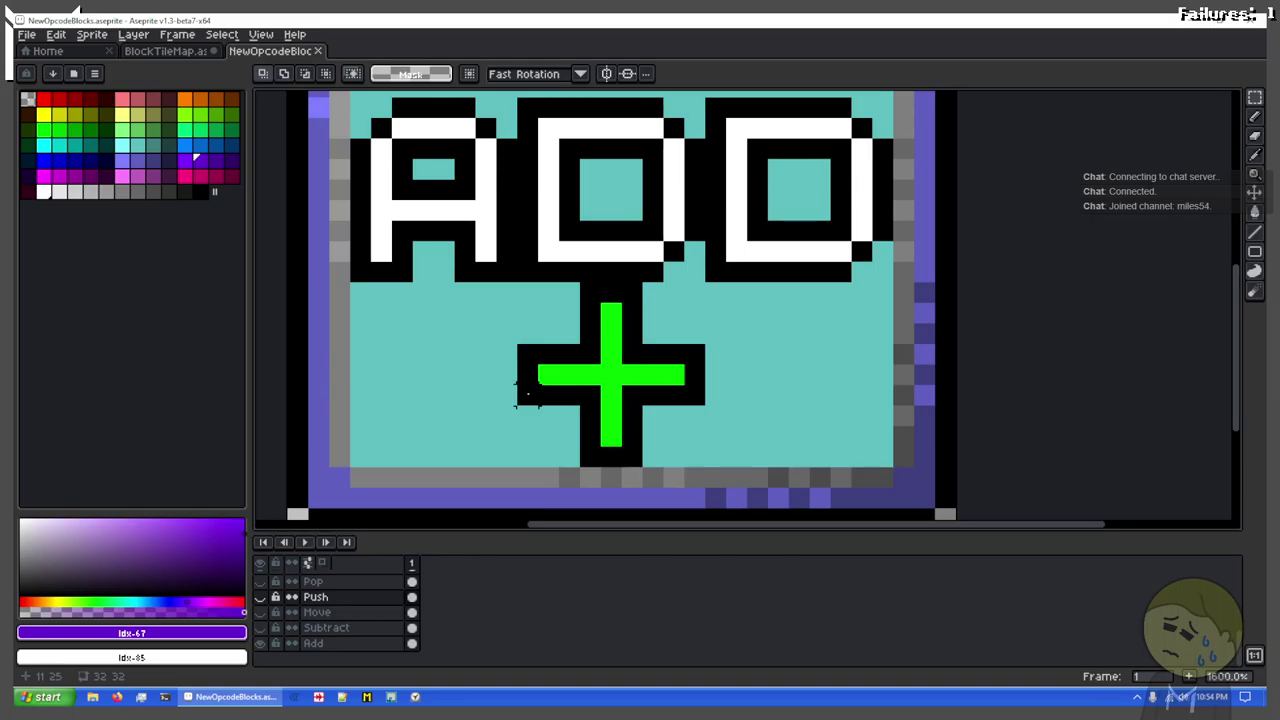
{"action": "left_click_drag", "start_coordinate": [527, 455], "coordinate": [886, 289]}
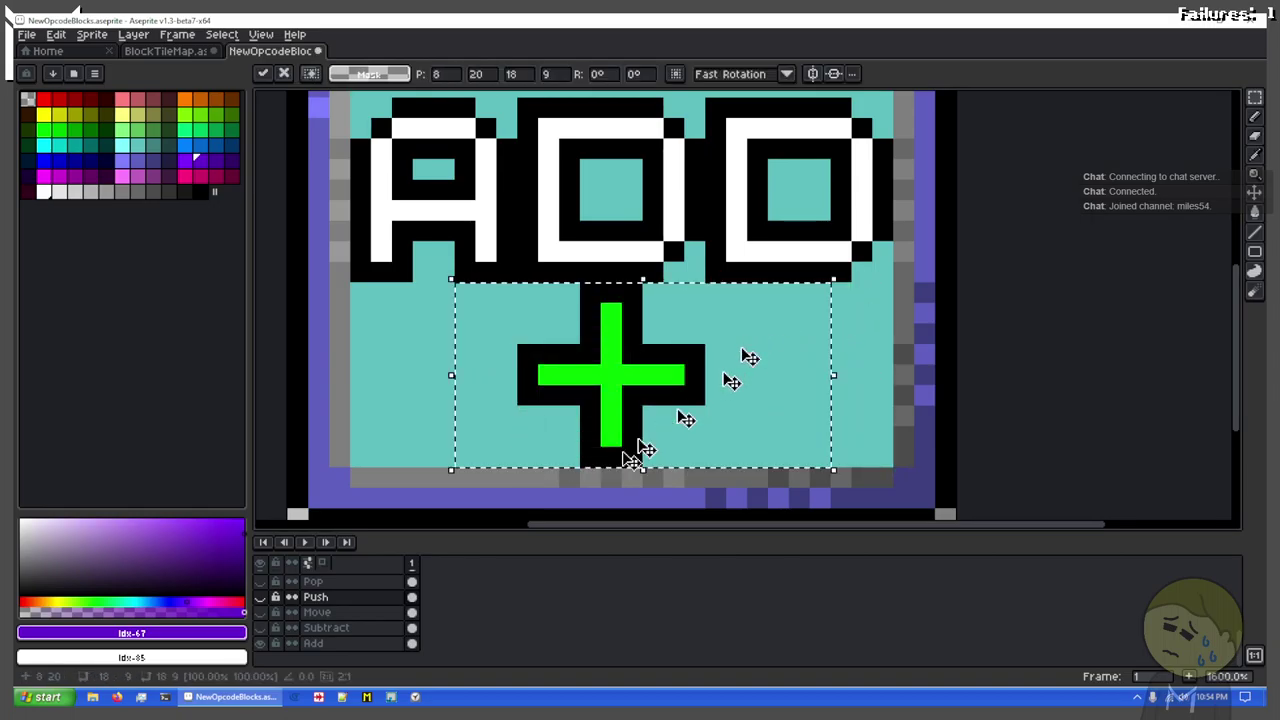
{"action": "left_click", "coordinate": [313, 643]}
{"action": "left_click_drag", "start_coordinate": [828, 380], "coordinate": [725, 374]}
{"action": "key", "text": "ctrl+z"}
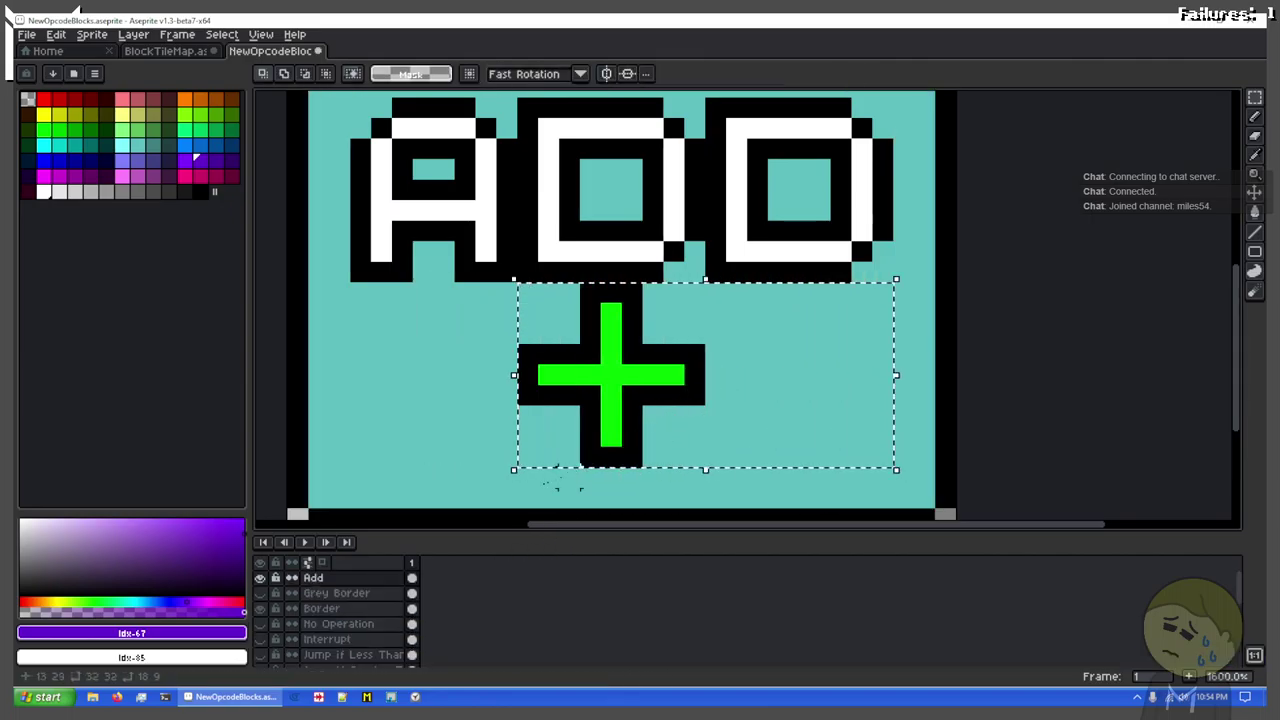
Step: Undo the Add layer's move above the border layers and clear the selection on the ADD block
{"action": "key", "text": "ctrl+z"}
{"action": "key", "text": "ctrl+z"}
{"action": "left_click_drag", "start_coordinate": [525, 290], "coordinate": [878, 466]}
{"action": "left_click", "coordinate": [800, 394]}
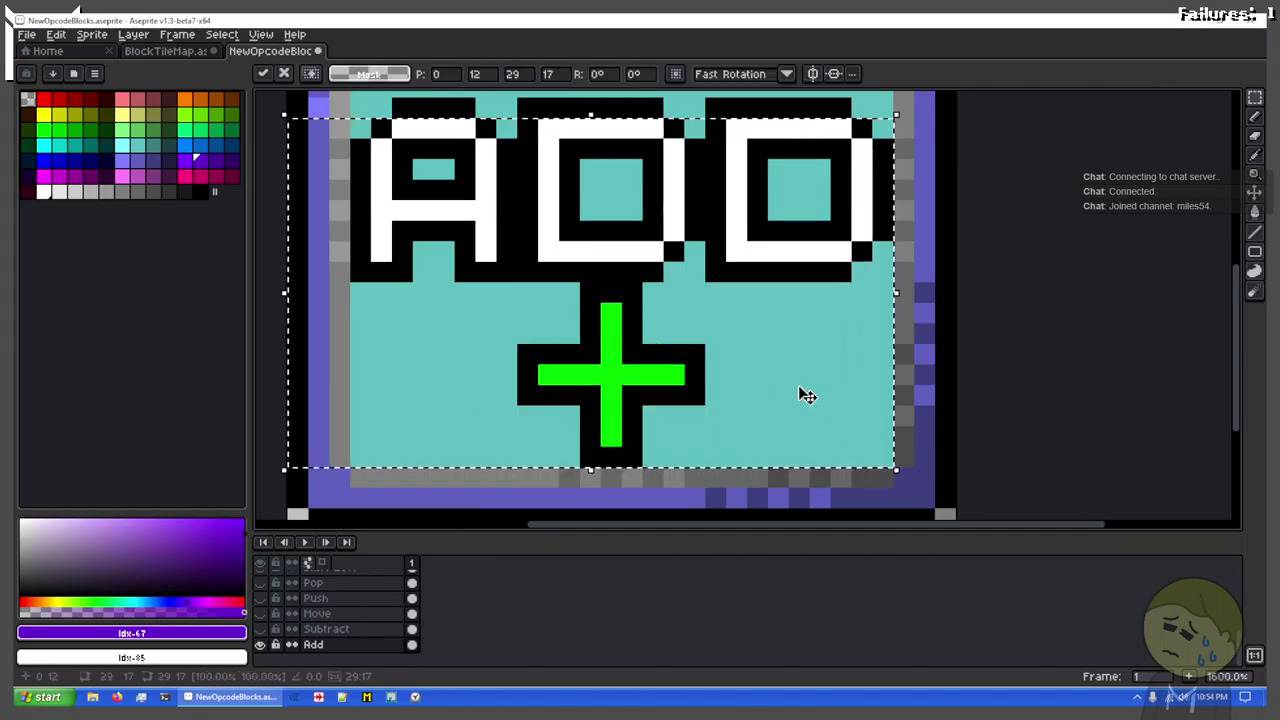
{"action": "key", "text": "ctrl+z"}
{"action": "key", "text": "ctrl+d"}
Step: Move the 18 × 9 pixel area containing the green plus to the left edge of the ADD block's face, then deselect it
{"action": "left_click_drag", "start_coordinate": [527, 292], "coordinate": [893, 465]}
{"action": "left_click", "coordinate": [818, 402]}
{"action": "left_click_drag", "start_coordinate": [811, 393], "coordinate": [629, 400]}
{"action": "key", "text": "s"}
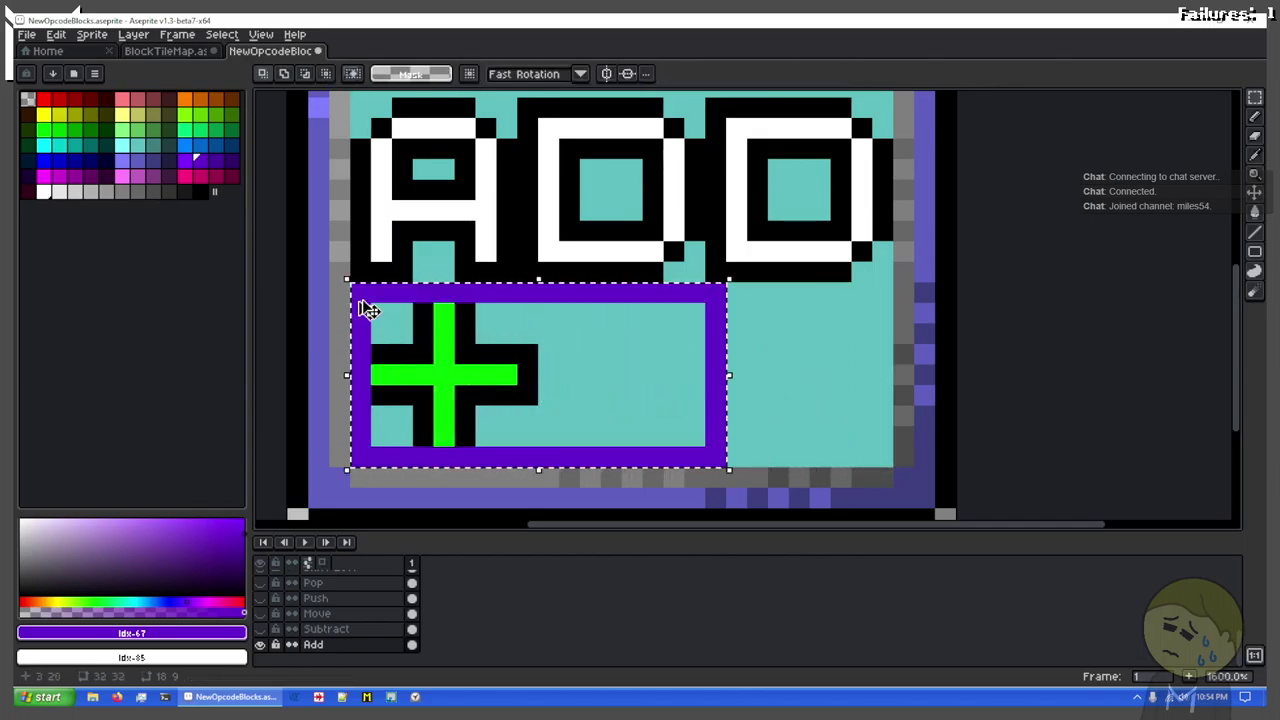
{"action": "key", "text": "ctrl+z"}
{"action": "key", "text": "ctrl+d"}
Step: Try to copy the 9 × 9 pixel square around the plus to the ADD block's upper-right corner, undo the paste, and deselect
{"action": "mouse_move", "coordinate": [361, 293]}
{"action": "left_mouse_down"}
{"action": "mouse_move", "coordinate": [548, 436]}
{"action": "mouse_move", "coordinate": [535, 459]}
{"action": "left_mouse_up"}
{"action": "left_click_drag", "start_coordinate": [443, 378], "coordinate": [803, 243], "text": "ctrl"}
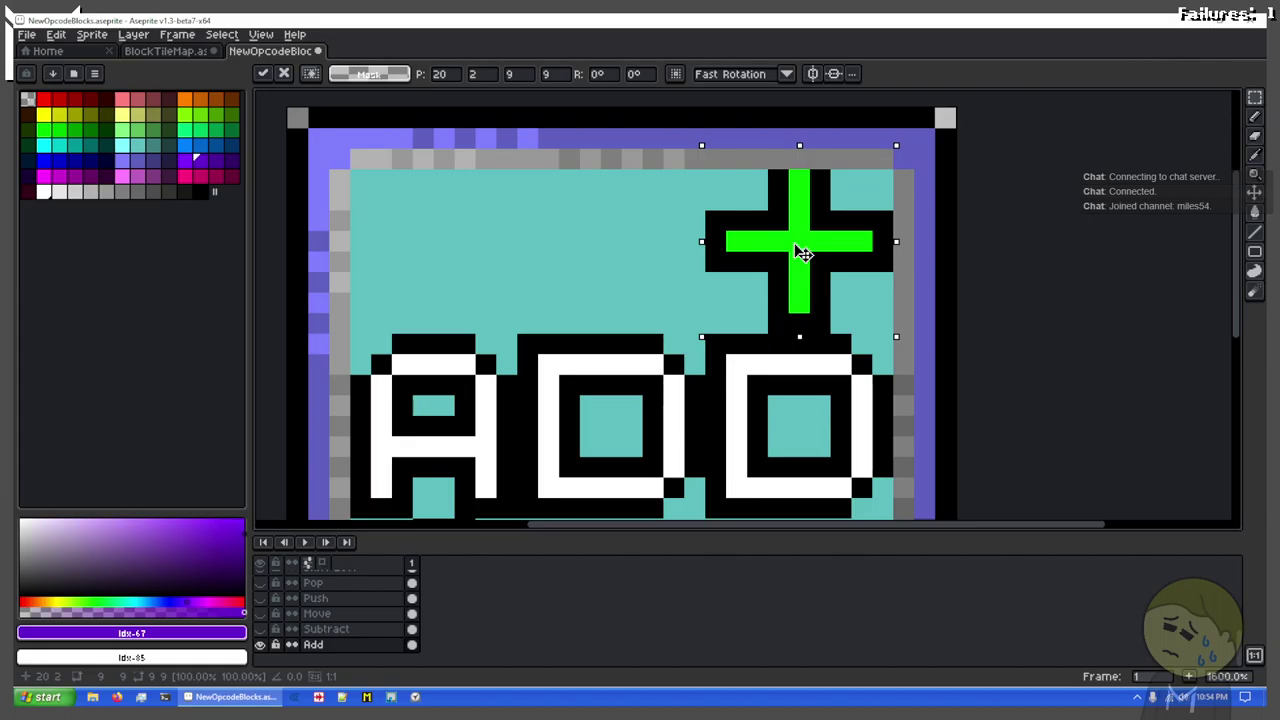
{"action": "scroll", "coordinate": [786, 266], "scroll_direction": "down", "scroll_amount": 3}
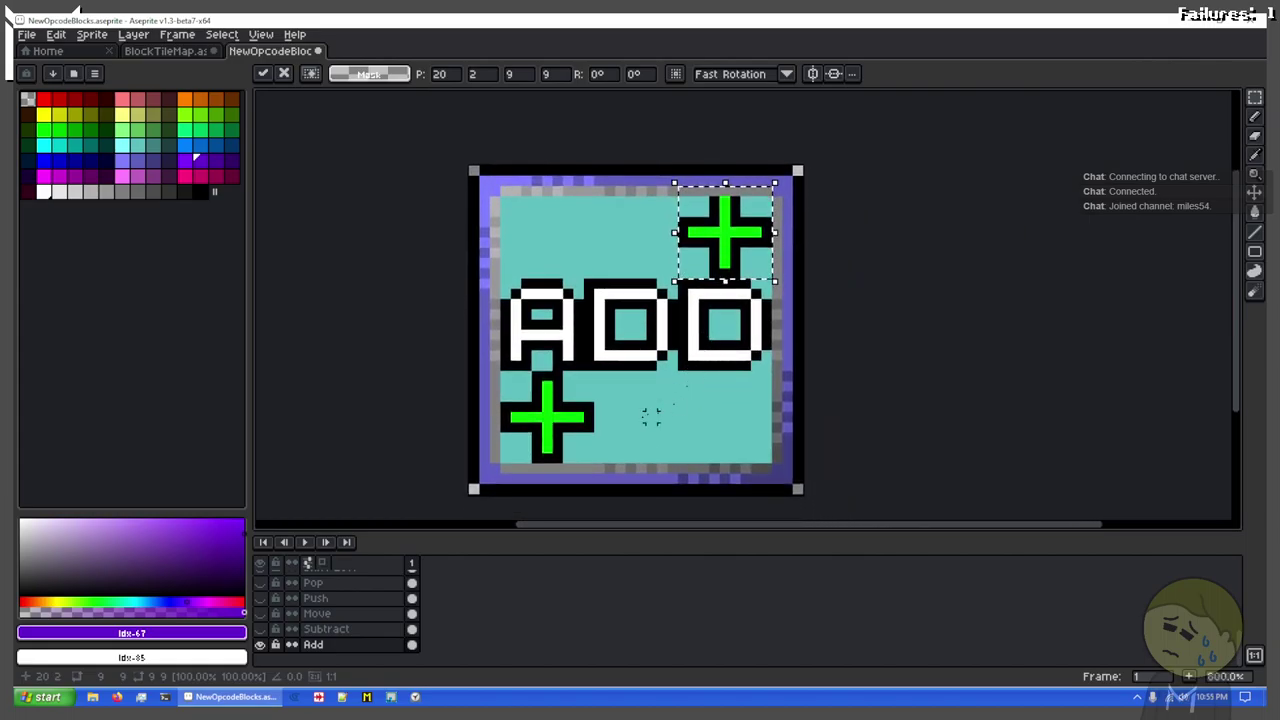
{"action": "scroll", "coordinate": [651, 416], "scroll_direction": "up", "scroll_amount": 1}
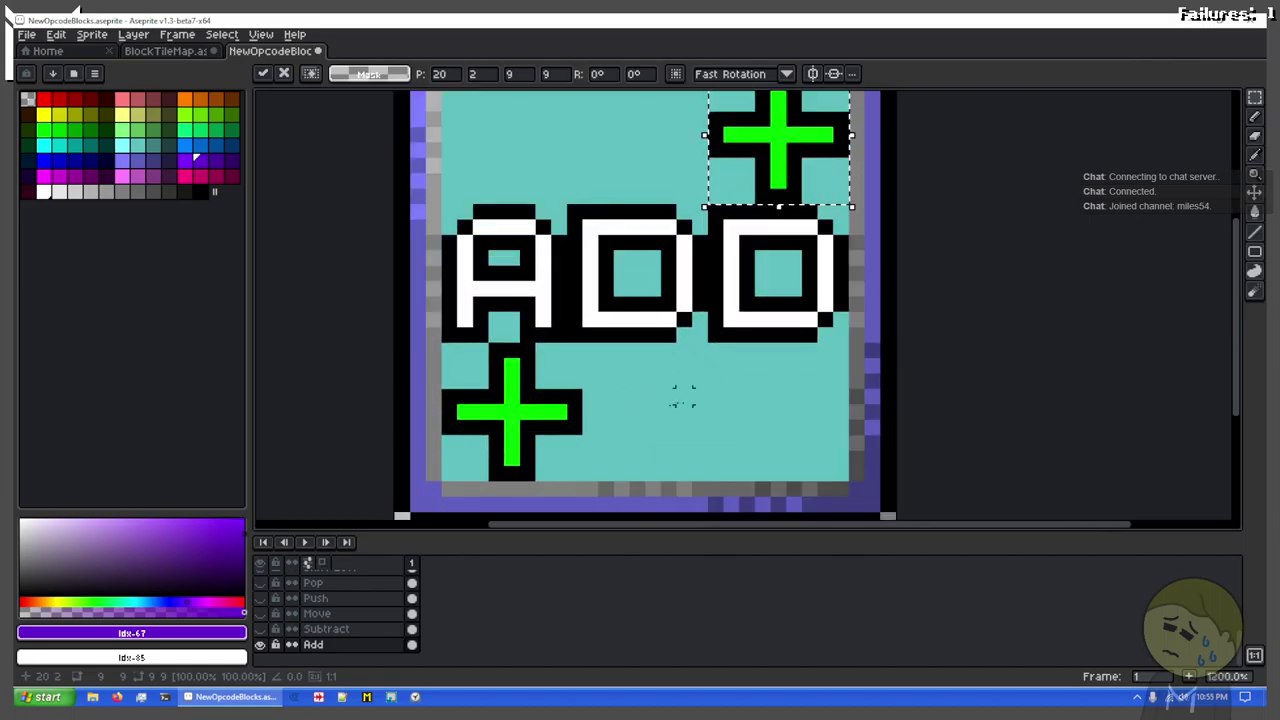
{"action": "left_click_drag", "start_coordinate": [682, 395], "coordinate": [667, 482]}
{"action": "left_click_drag", "start_coordinate": [767, 188], "coordinate": [745, 472]}
{"action": "key", "text": "ctrl+z"}
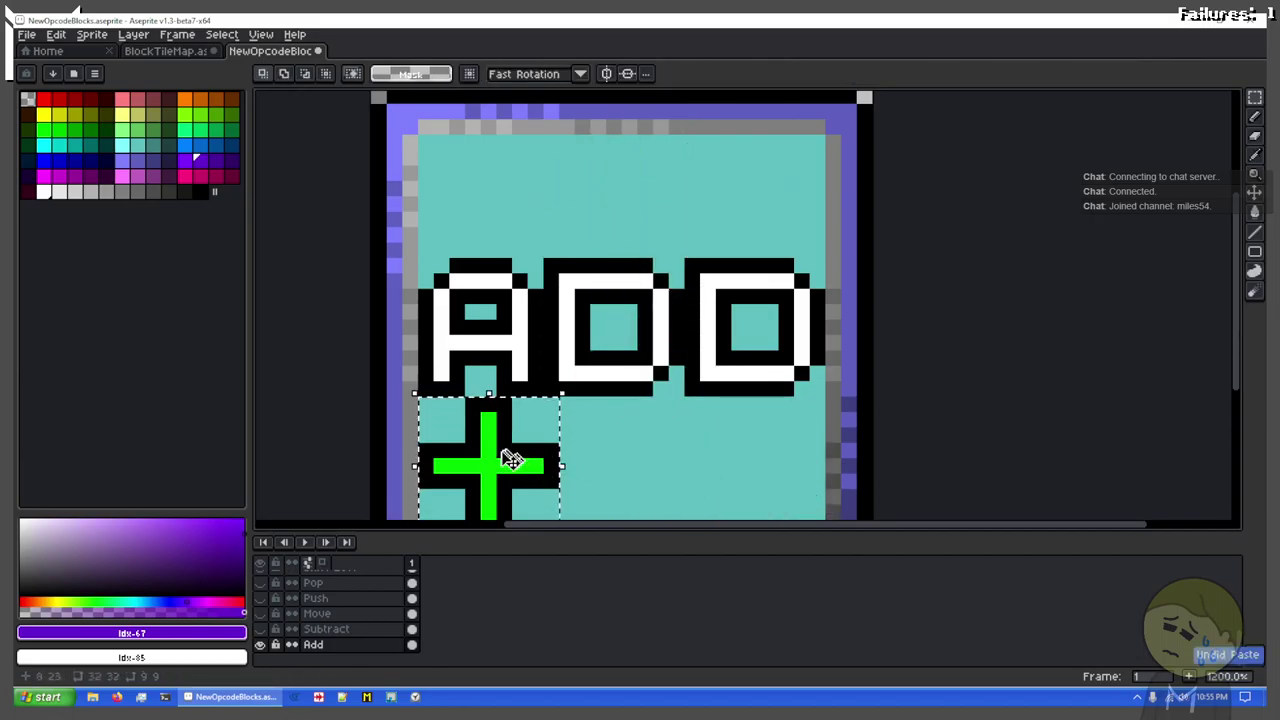
{"action": "scroll", "coordinate": [493, 471], "scroll_direction": "up", "scroll_amount": 1}
{"action": "left_click_drag", "start_coordinate": [491, 471], "coordinate": [513, 330]}
{"action": "key", "text": "ctrl+d"}
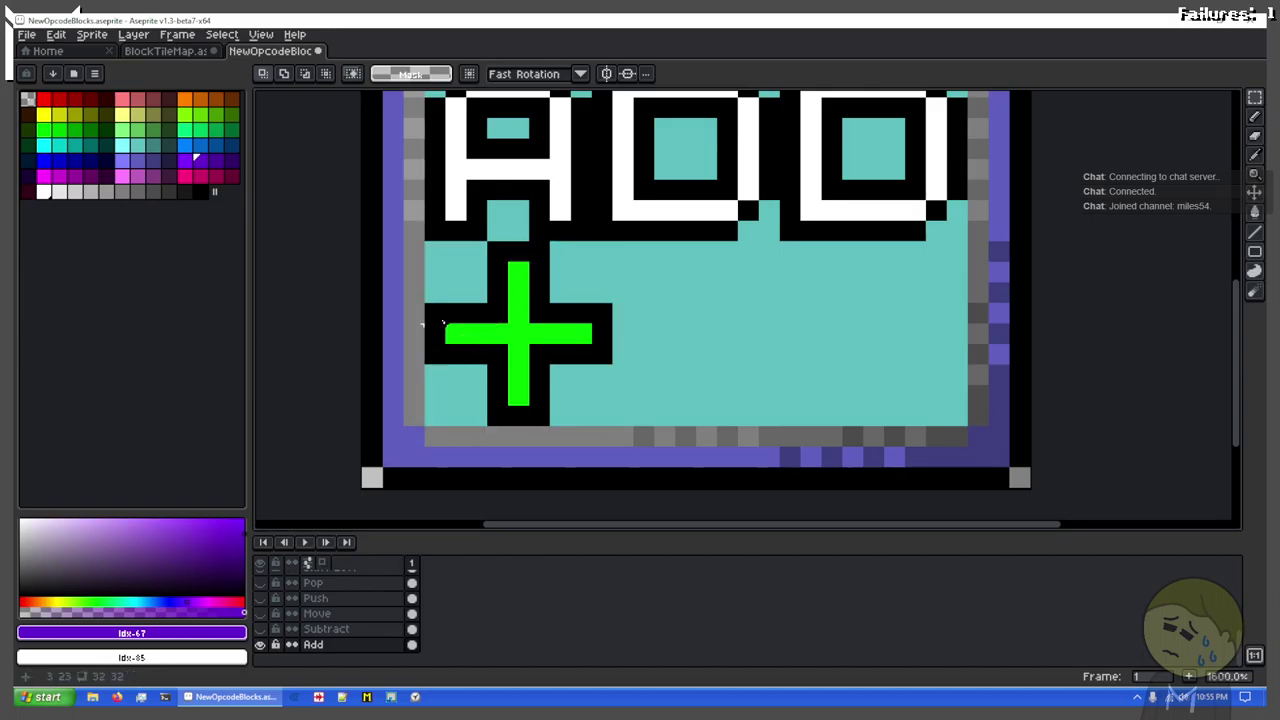
Step: Select only the plus shape with two crossing rectangles and place a copy in the ADD block's upper-right corner at position 20, 3
{"action": "left_click_drag", "start_coordinate": [435, 313], "coordinate": [614, 366]}
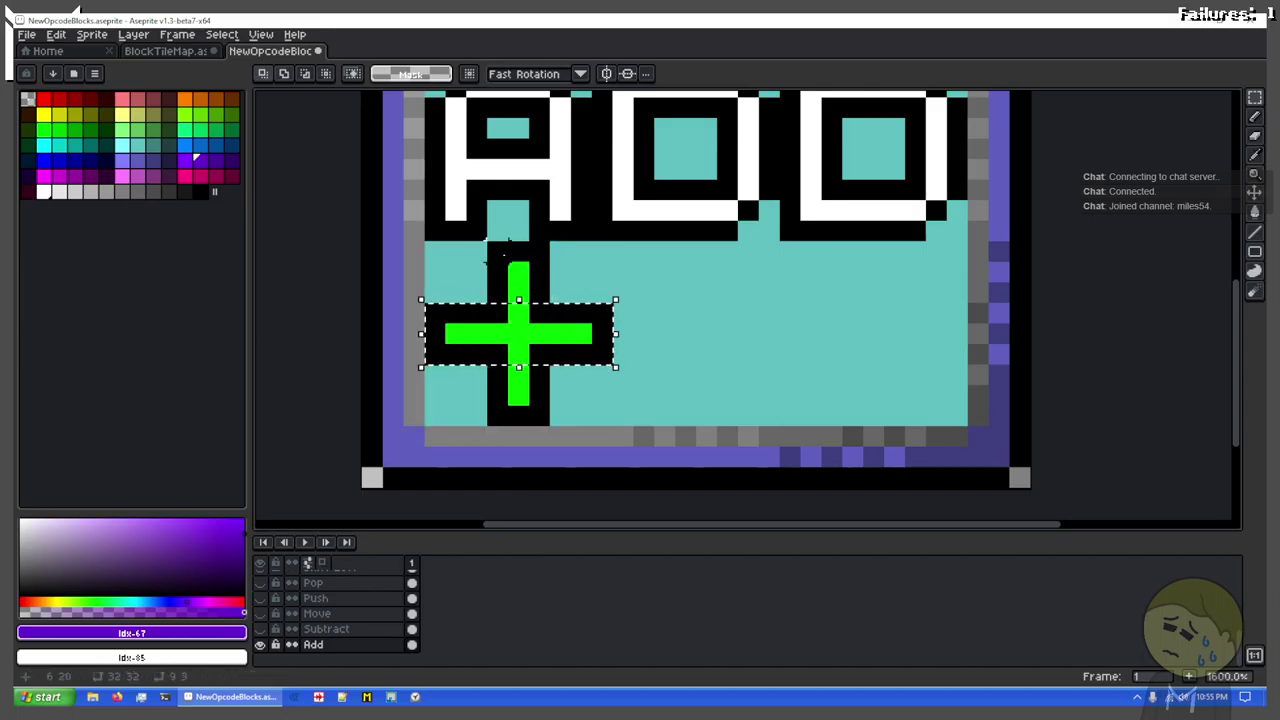
{"action": "left_click_drag", "start_coordinate": [488, 242], "coordinate": [550, 428], "text": "shift"}
{"action": "left_click_drag", "start_coordinate": [522, 365], "coordinate": [877, 324]}
{"action": "left_click_drag", "start_coordinate": [859, 475], "coordinate": [756, 322]}
{"action": "key", "text": "ctrl+d"}
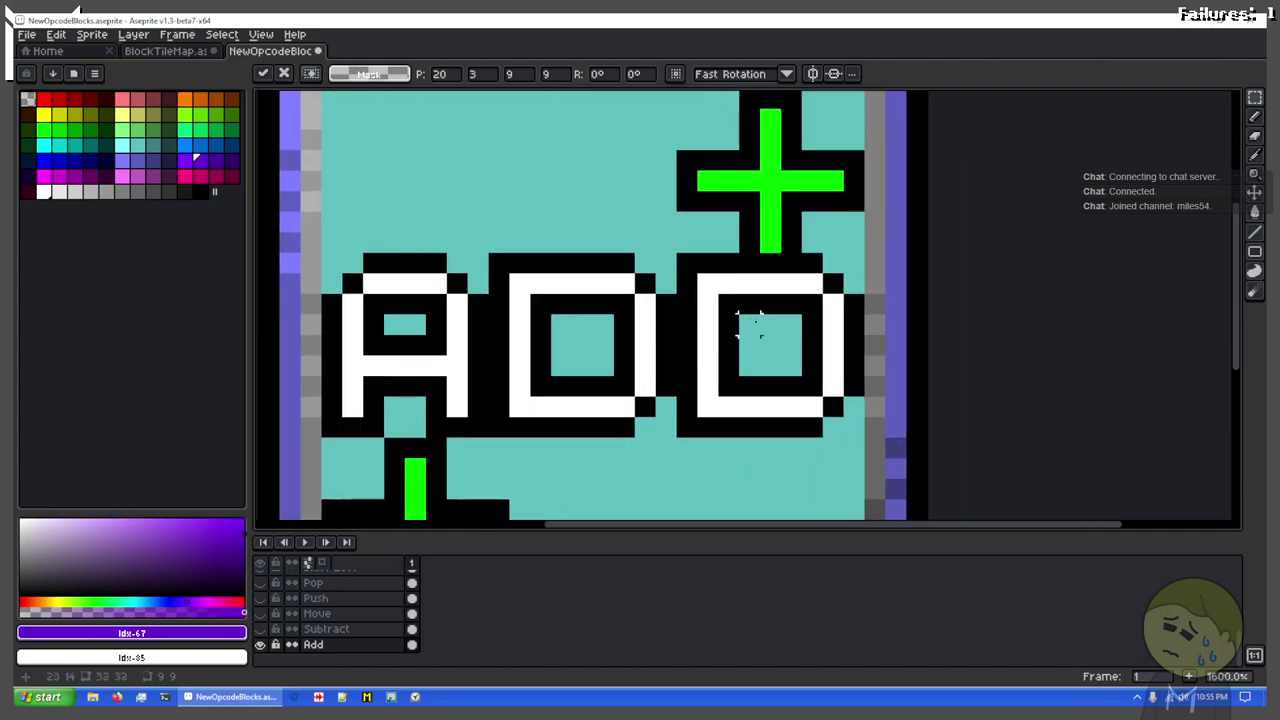
{"action": "key", "text": "Return"}
{"action": "scroll", "coordinate": [760, 320], "scroll_direction": "down", "scroll_amount": 3}
{"action": "scroll", "coordinate": [760, 345], "scroll_direction": "up", "scroll_amount": 2}
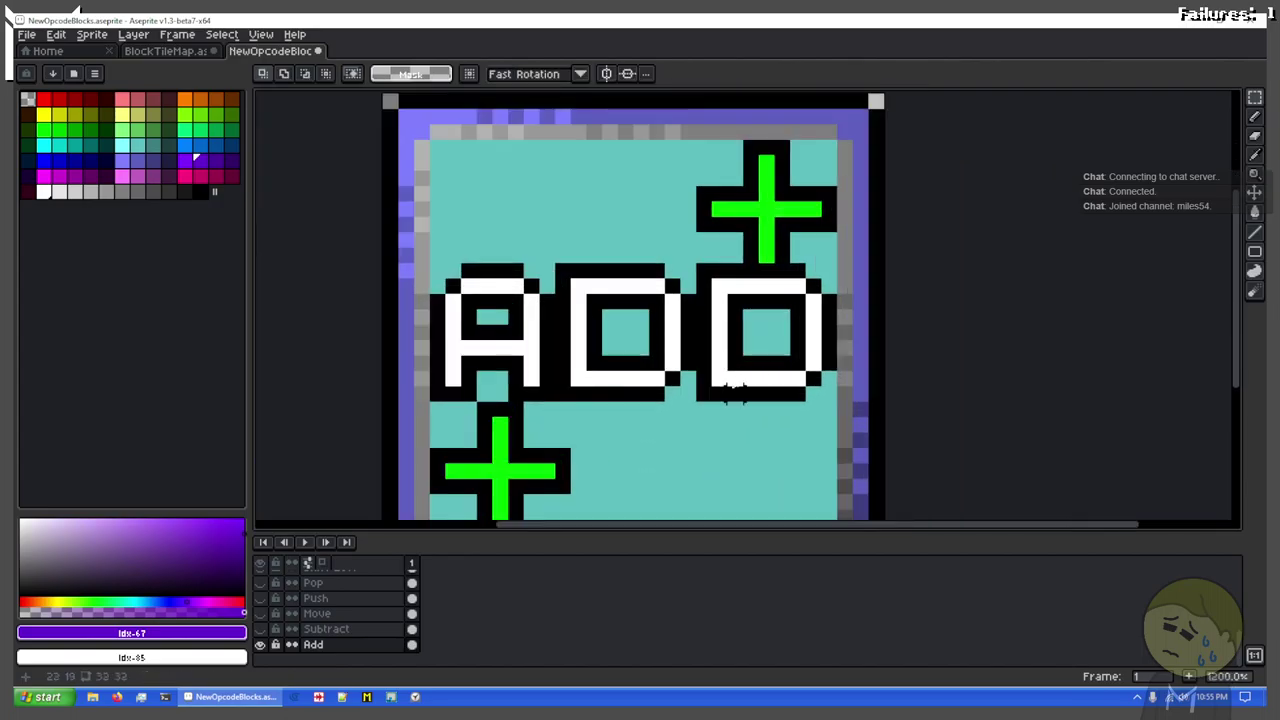
{"action": "left_click_drag", "start_coordinate": [703, 469], "coordinate": [713, 431]}
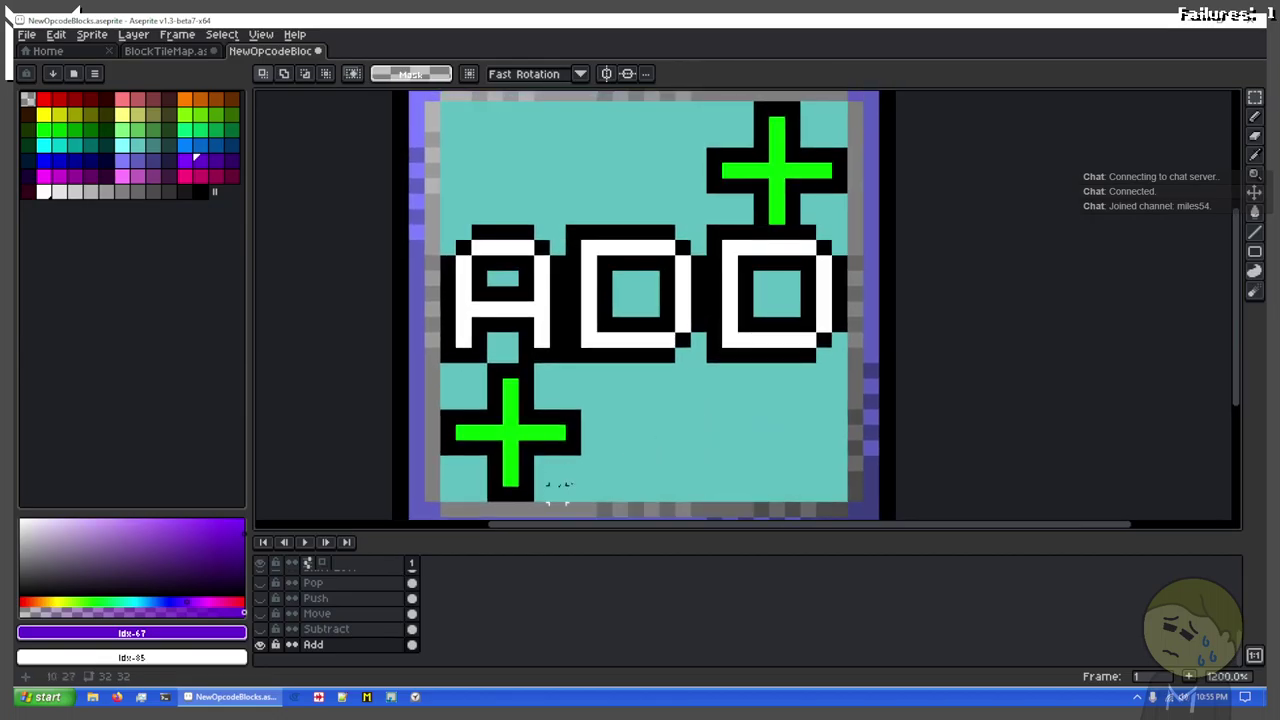
{"action": "scroll", "coordinate": [558, 486], "scroll_direction": "down", "scroll_amount": 1}
{"action": "scroll", "coordinate": [557, 482], "scroll_direction": "up", "scroll_amount": 1}
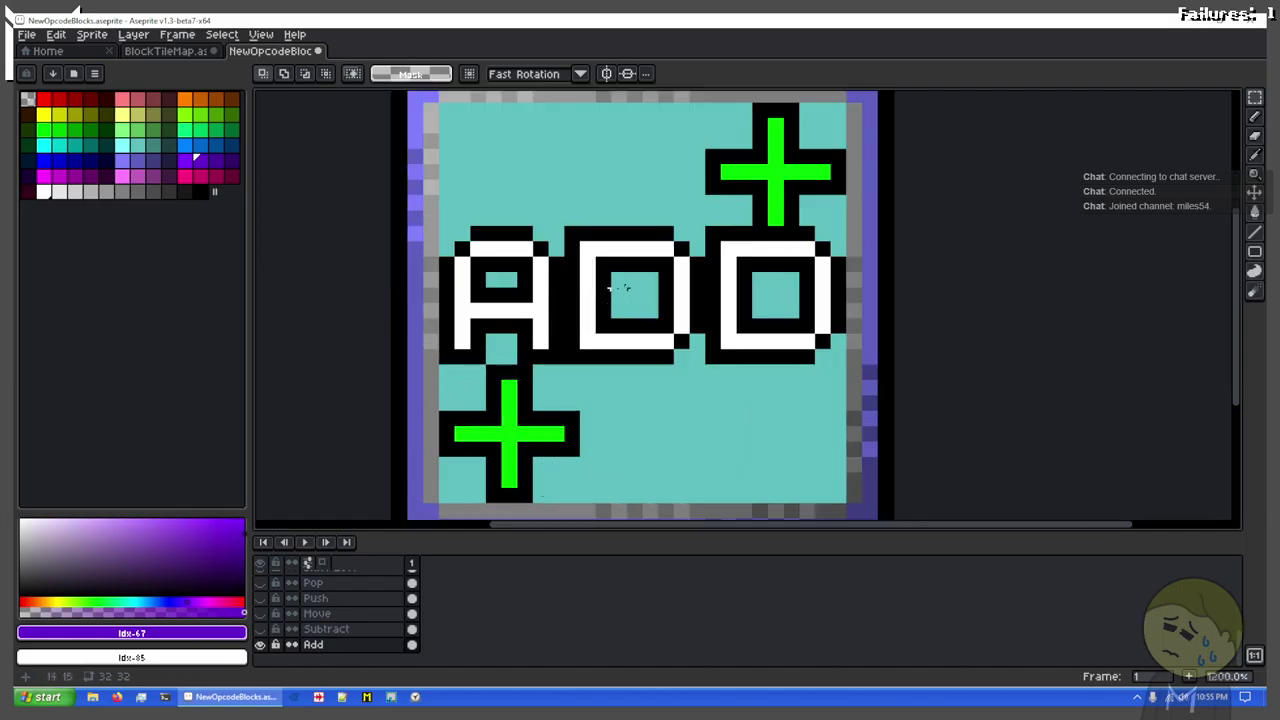
{"action": "left_click_drag", "start_coordinate": [640, 293], "coordinate": [682, 294]}
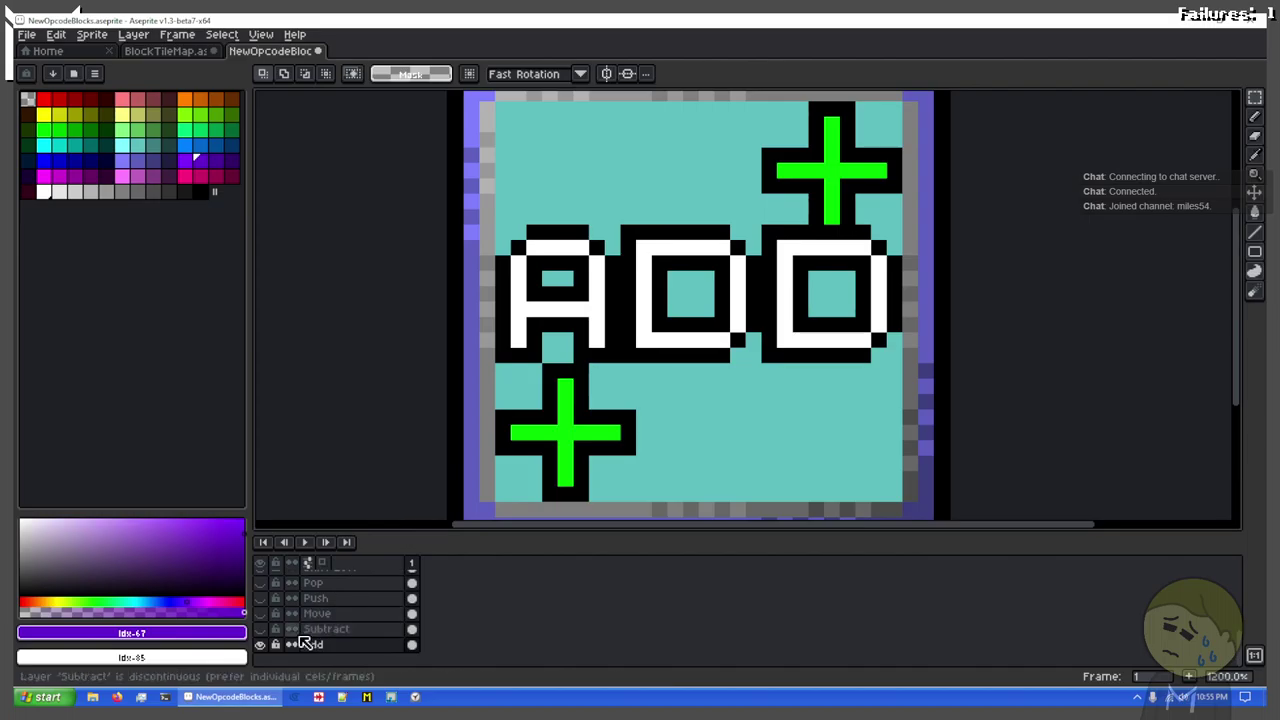
Step: Copy the 9 × 3 pixel horizontal bars of both pluses from the Add layer and paste them into the Subtract layer
{"action": "left_click", "coordinate": [262, 629]}
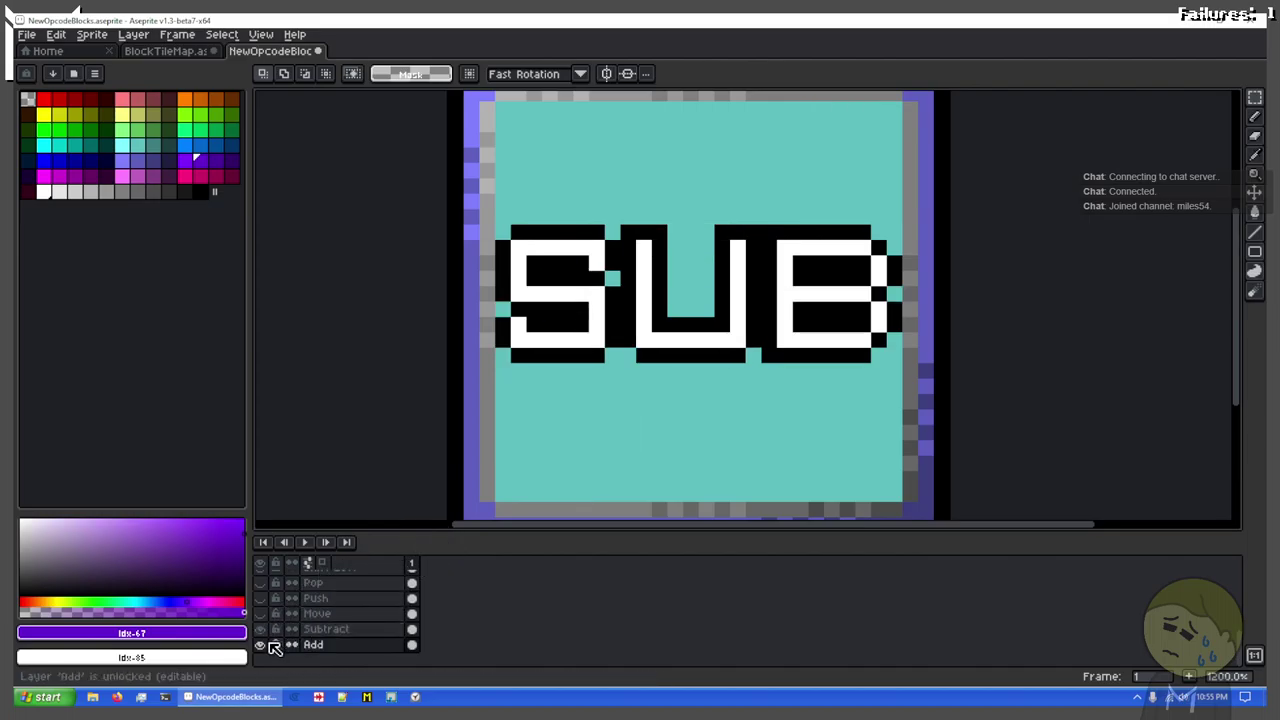
{"action": "left_click", "coordinate": [262, 631]}
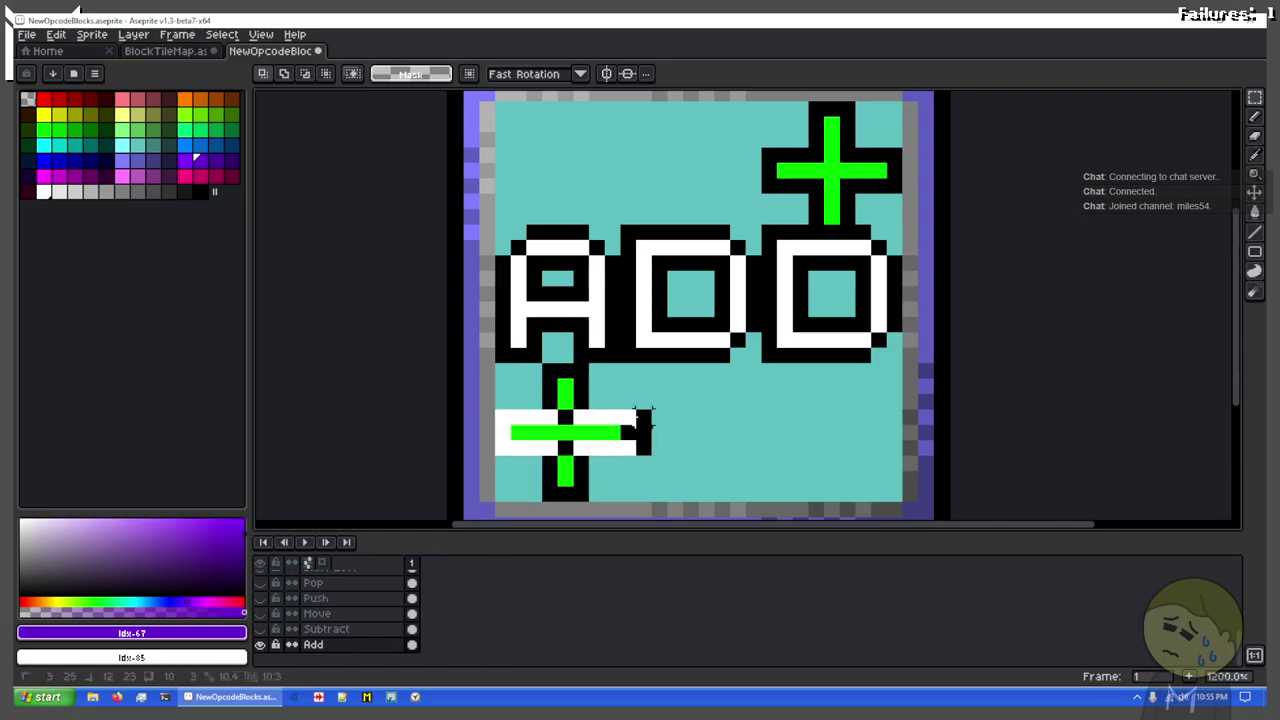
{"action": "left_click_drag", "start_coordinate": [762, 195], "coordinate": [905, 143]}
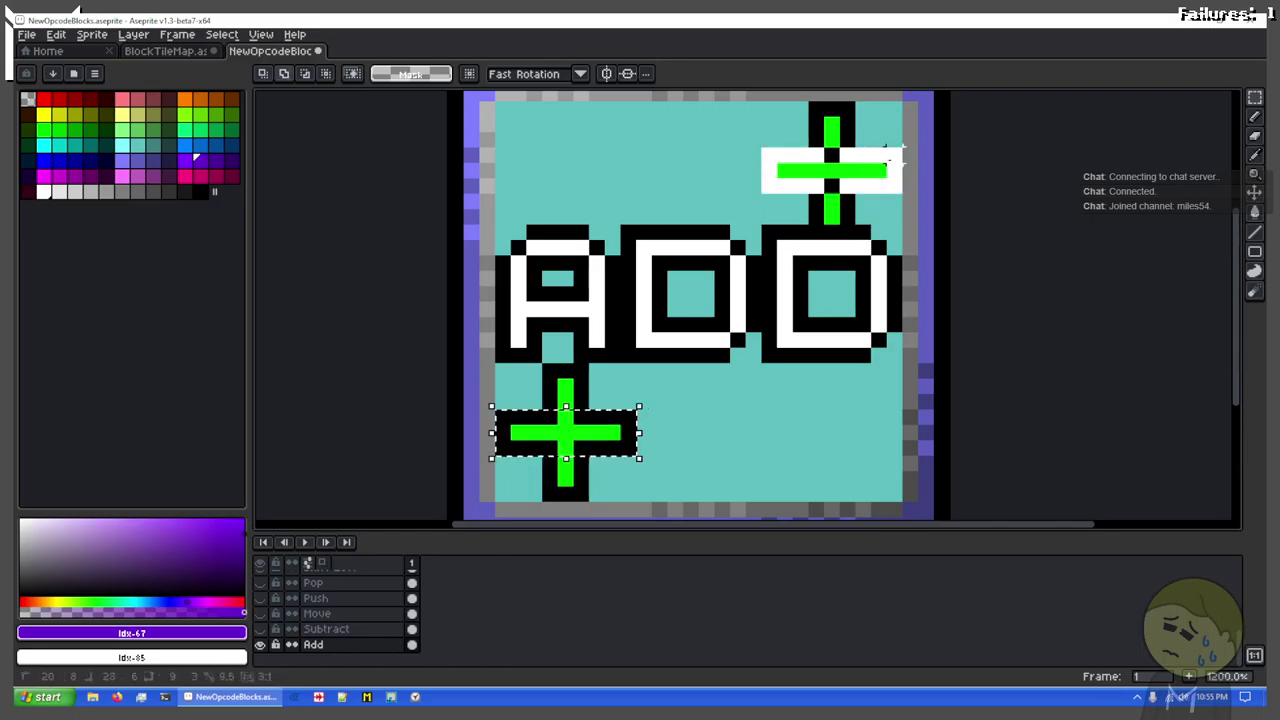
{"action": "left_click", "coordinate": [262, 630]}
{"action": "left_click", "coordinate": [330, 629]}
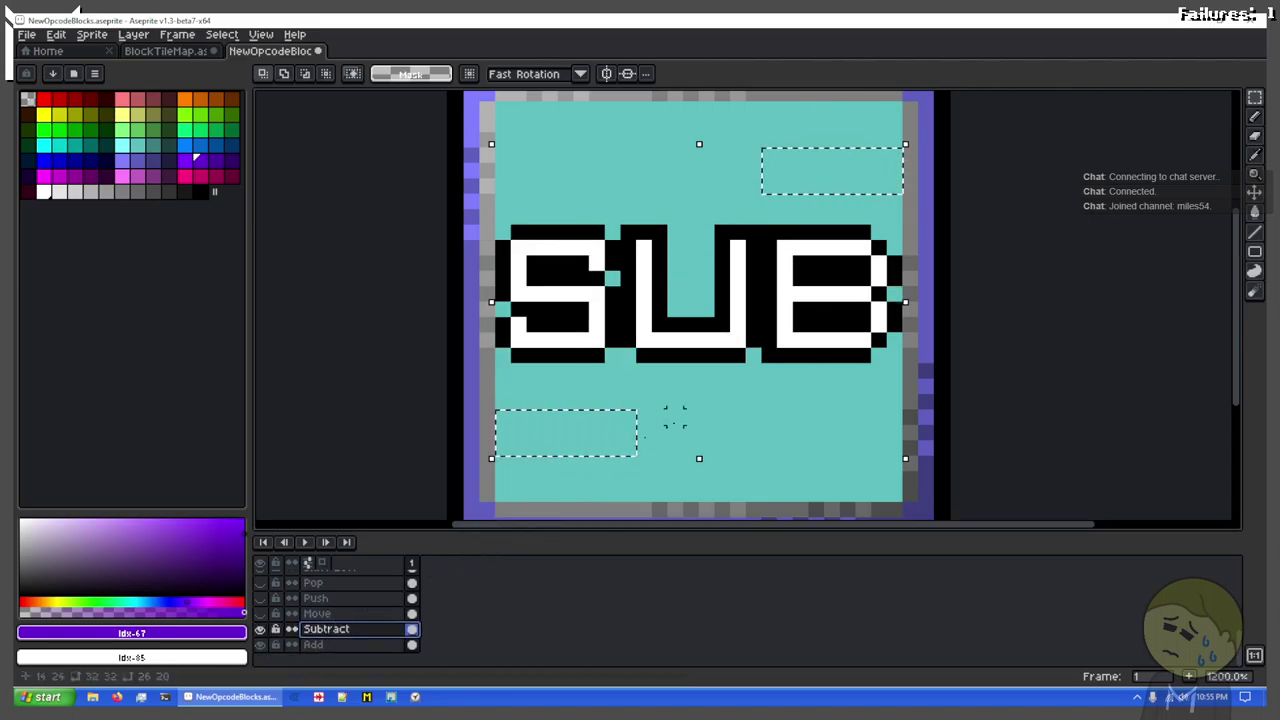
{"action": "key", "text": "ctrl+v"}
{"action": "scroll", "coordinate": [507, 436], "scroll_direction": "up", "scroll_amount": 3}
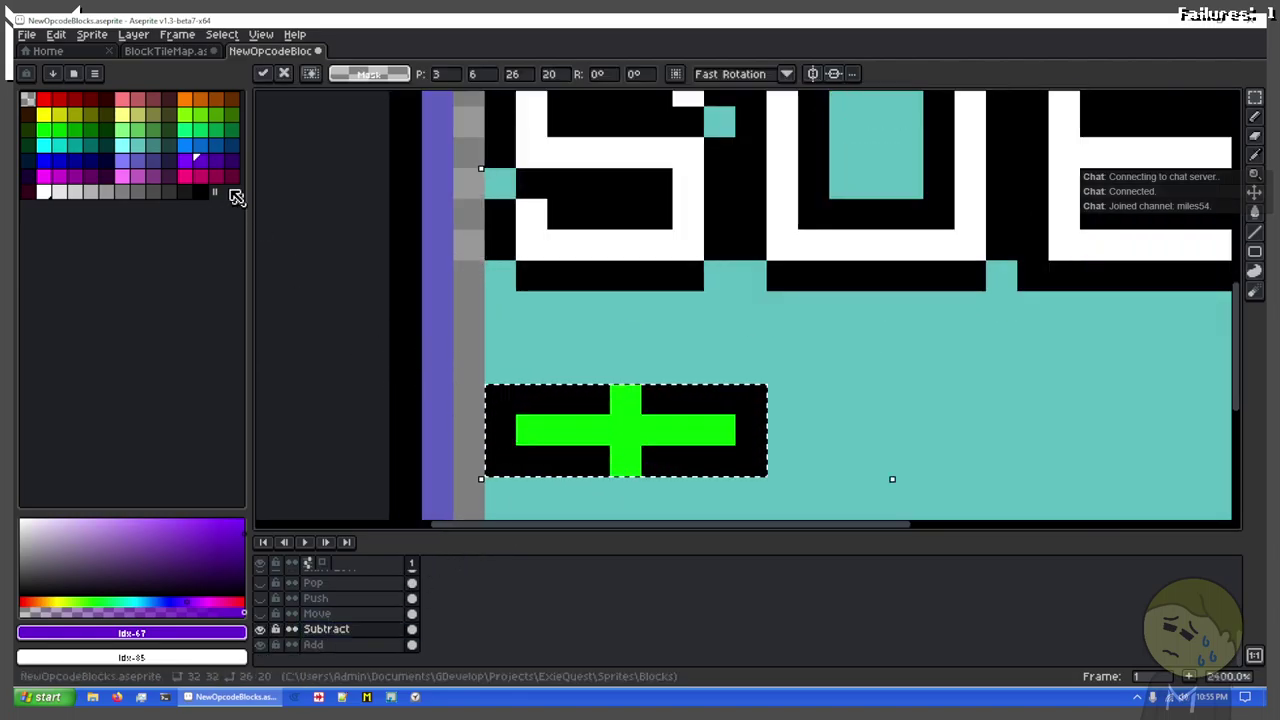
Step: Set black and red as the drawing colours and paint the leftover vertical green pixels on both pasted bars black
{"action": "left_click", "coordinate": [200, 190]}
{"action": "key", "text": "Return"}
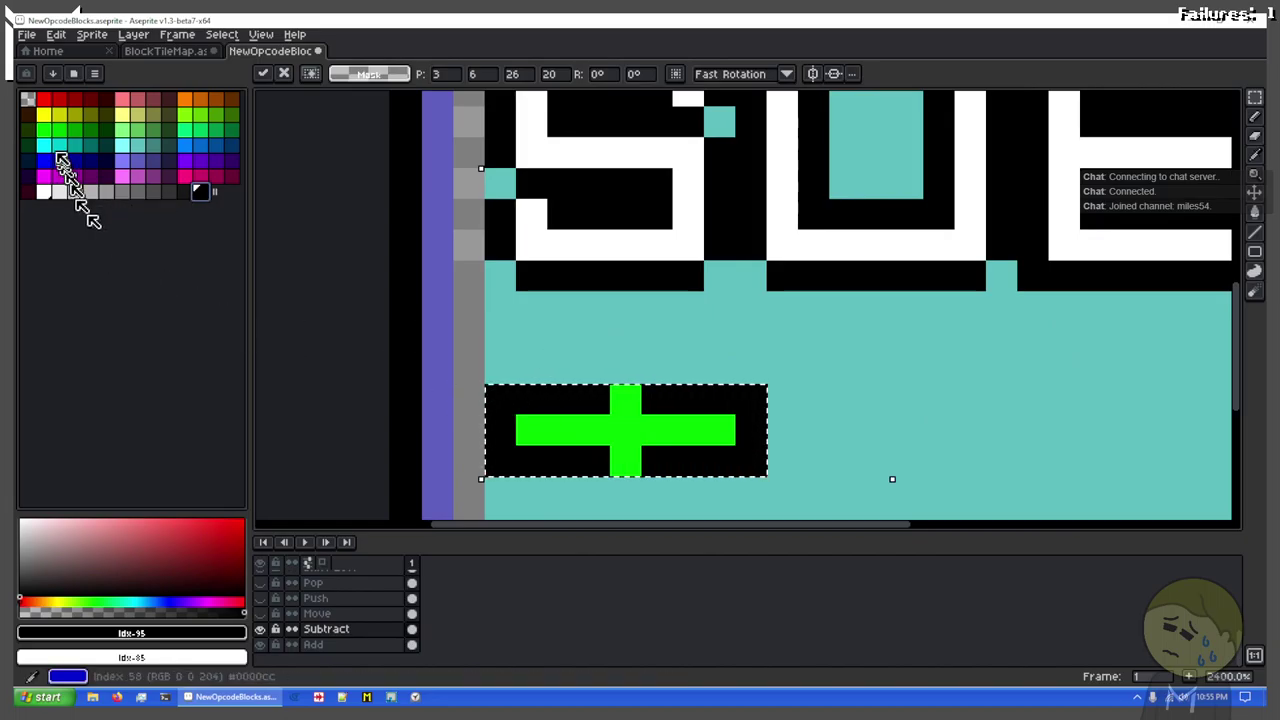
{"action": "key", "text": "x"}
{"action": "left_click", "coordinate": [46, 100]}
{"action": "key", "text": "b"}
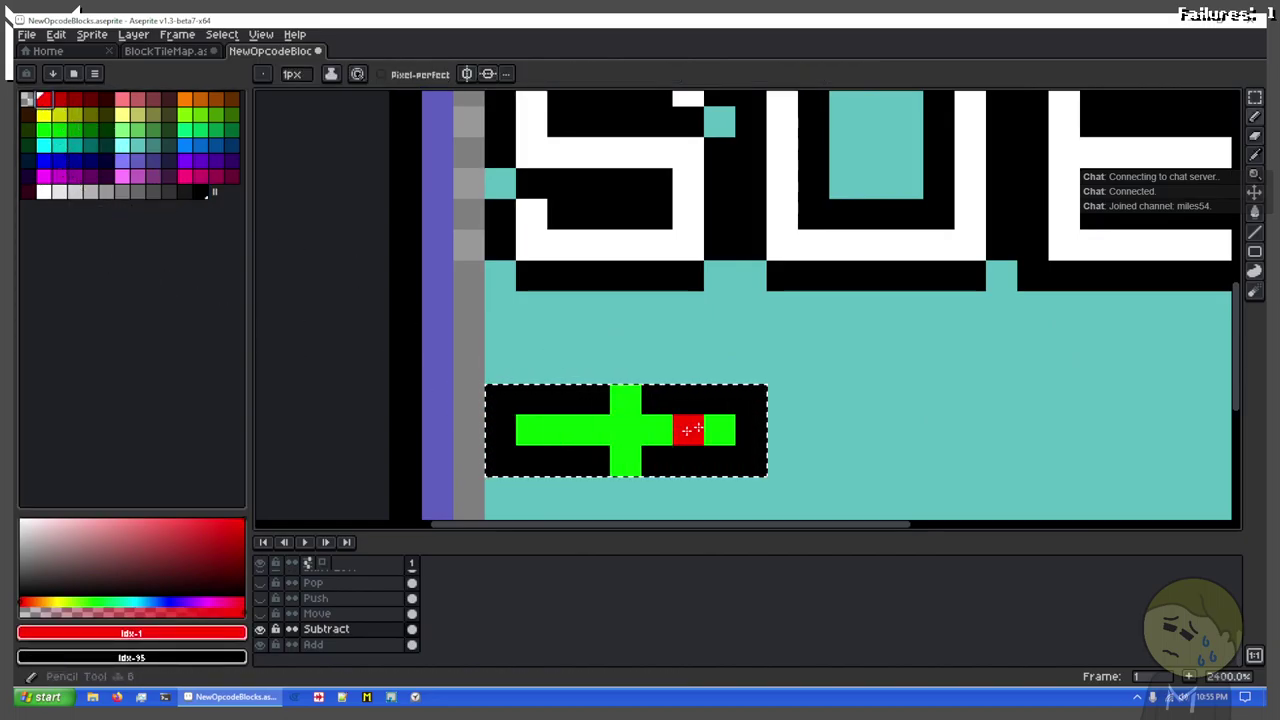
{"action": "key", "text": "x"}
{"action": "left_click", "coordinate": [621, 406]}
{"action": "mouse_move", "coordinate": [1052, 210]}
{"action": "left_mouse_down"}
{"action": "mouse_move", "coordinate": [571, 520]}
{"action": "mouse_move", "coordinate": [480, 526]}
{"action": "left_mouse_up"}
{"action": "left_click", "coordinate": [605, 299]}
{"action": "key", "text": "f"}
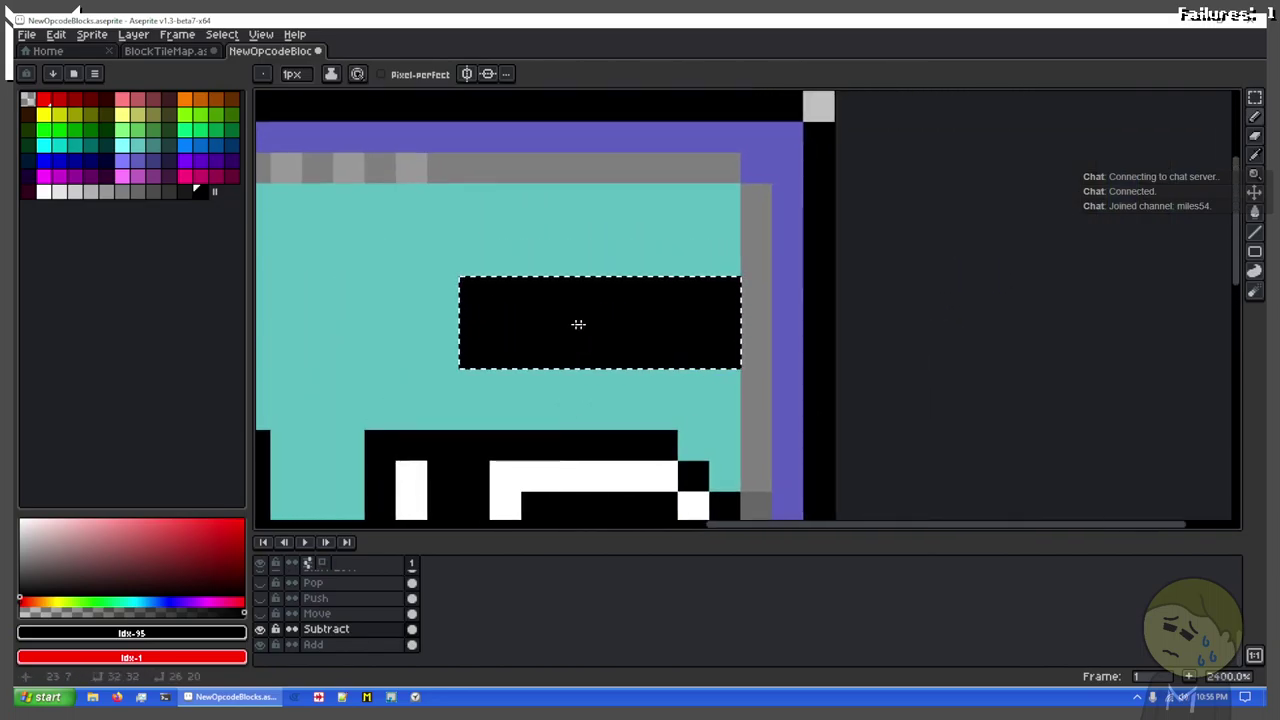
{"action": "key", "text": "ctrl+z"}
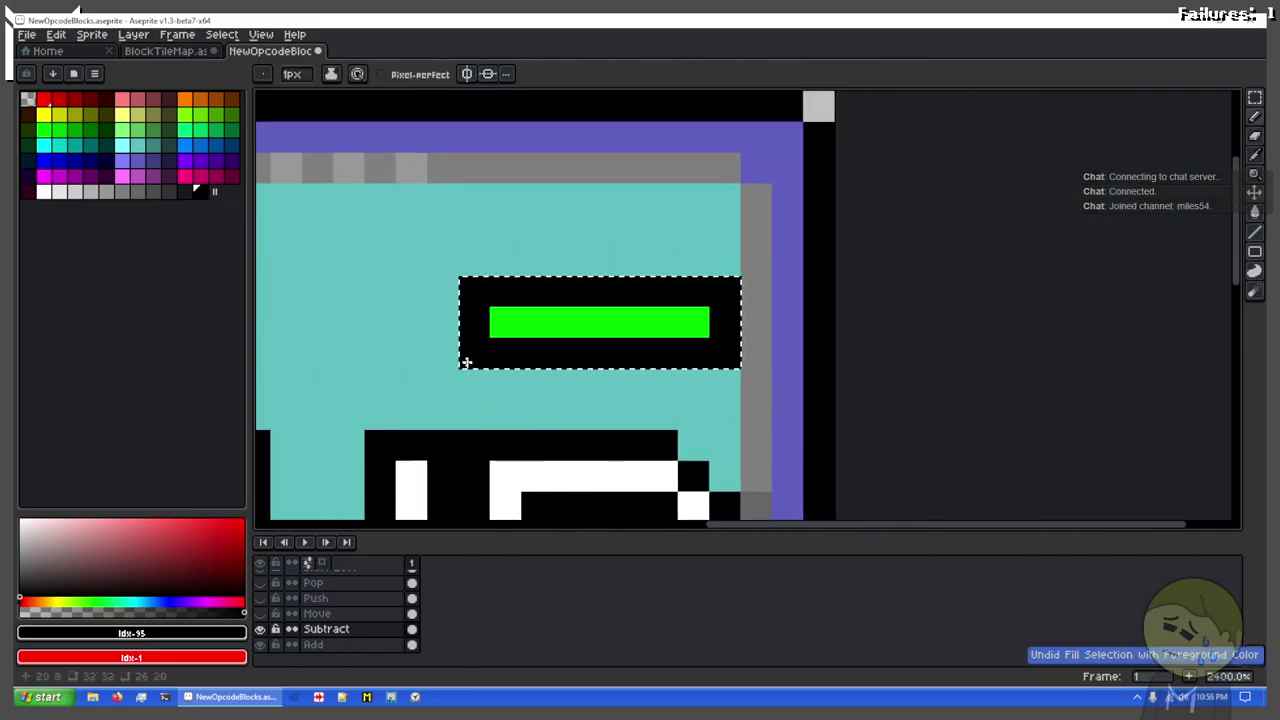
Step: Recolour the green centres of both minus bars on the SUB block with red using the Paint Bucket, and clear the selection
{"action": "key", "text": "g"}
{"action": "key", "text": "x"}
{"action": "left_click", "coordinate": [569, 327]}
{"action": "scroll", "coordinate": [446, 381], "scroll_direction": "down", "scroll_amount": 1}
{"action": "left_click_drag", "start_coordinate": [454, 381], "coordinate": [774, 89]}
{"action": "key", "text": "ctrl+d"}
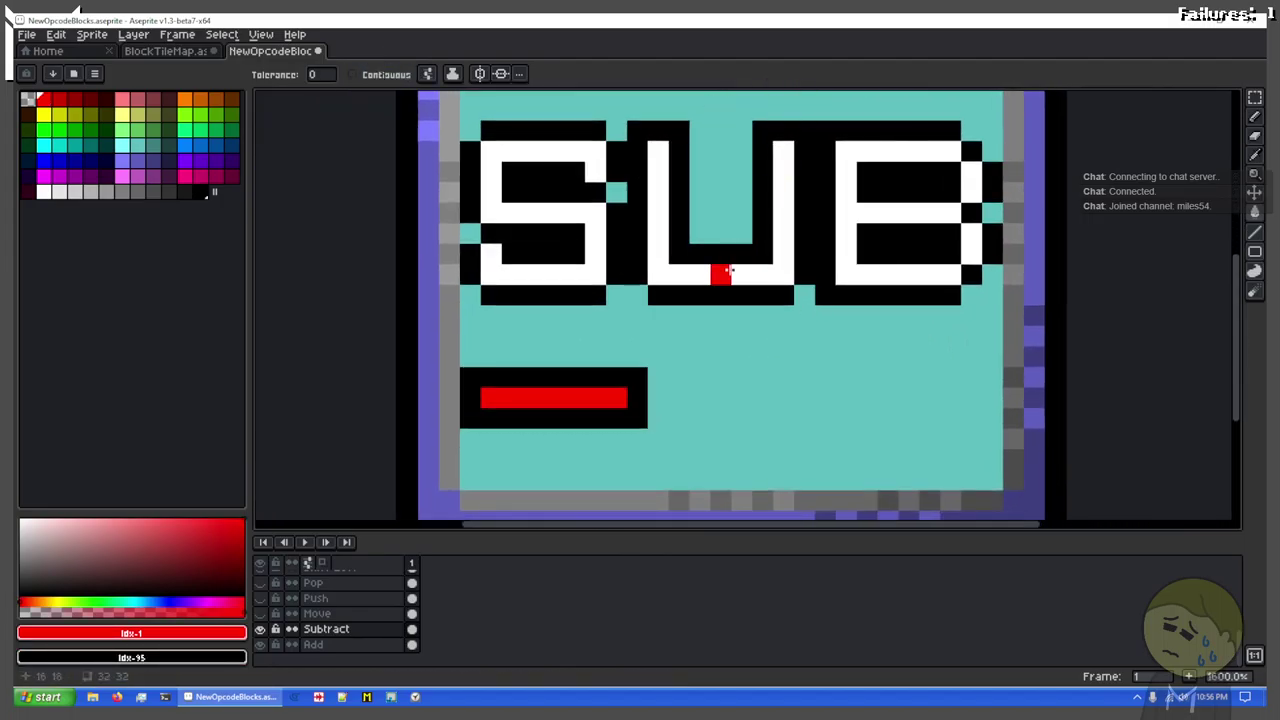
{"action": "scroll", "coordinate": [701, 295], "scroll_direction": "down", "scroll_amount": 2}
{"action": "left_click_drag", "start_coordinate": [718, 293], "coordinate": [667, 337]}
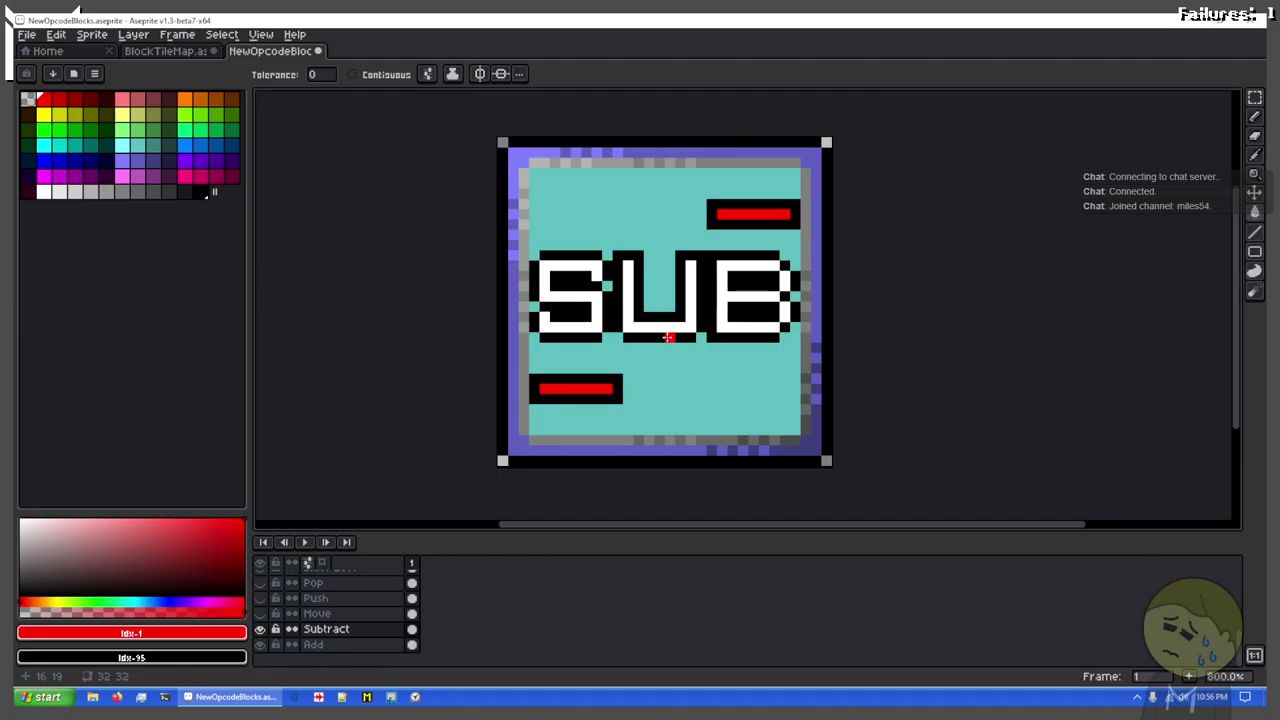
Step: Copy the entire Add layer artwork and paste it into BlockTileMap's OpFill layer at 128, 0, inside the empty border after POP
{"action": "key", "text": "ctrl+a"}
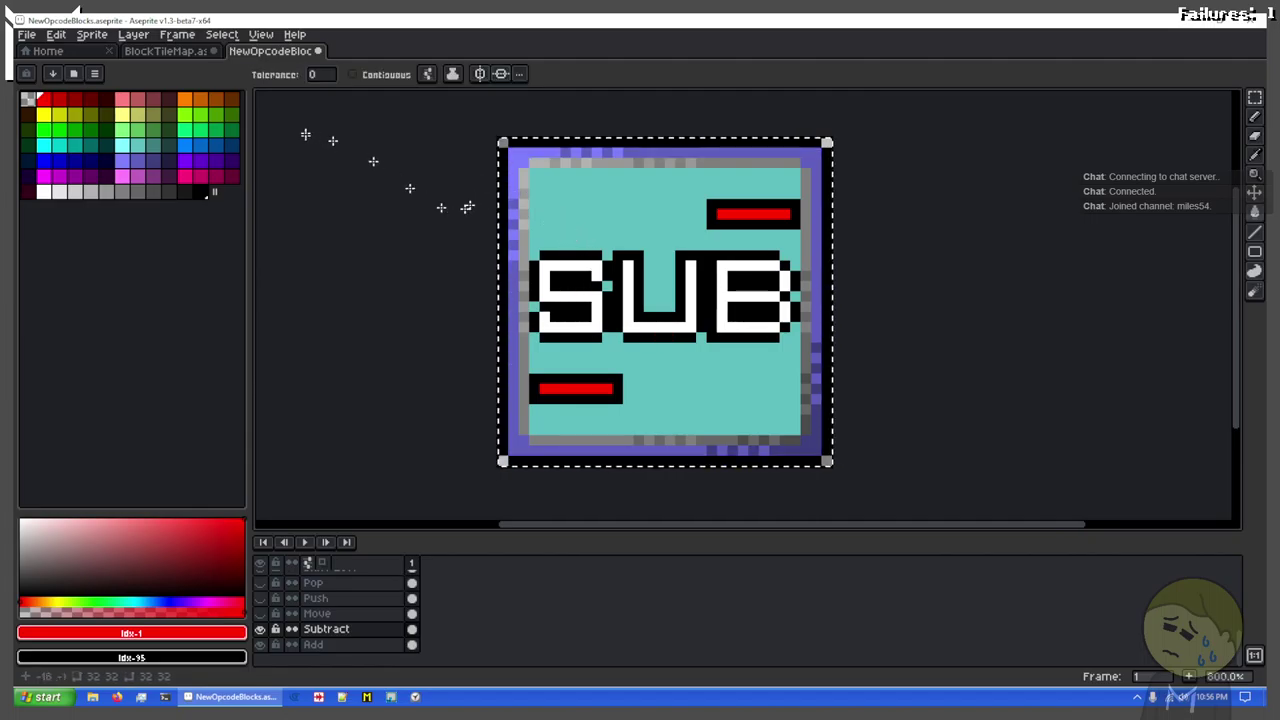
{"action": "left_click", "coordinate": [334, 646]}
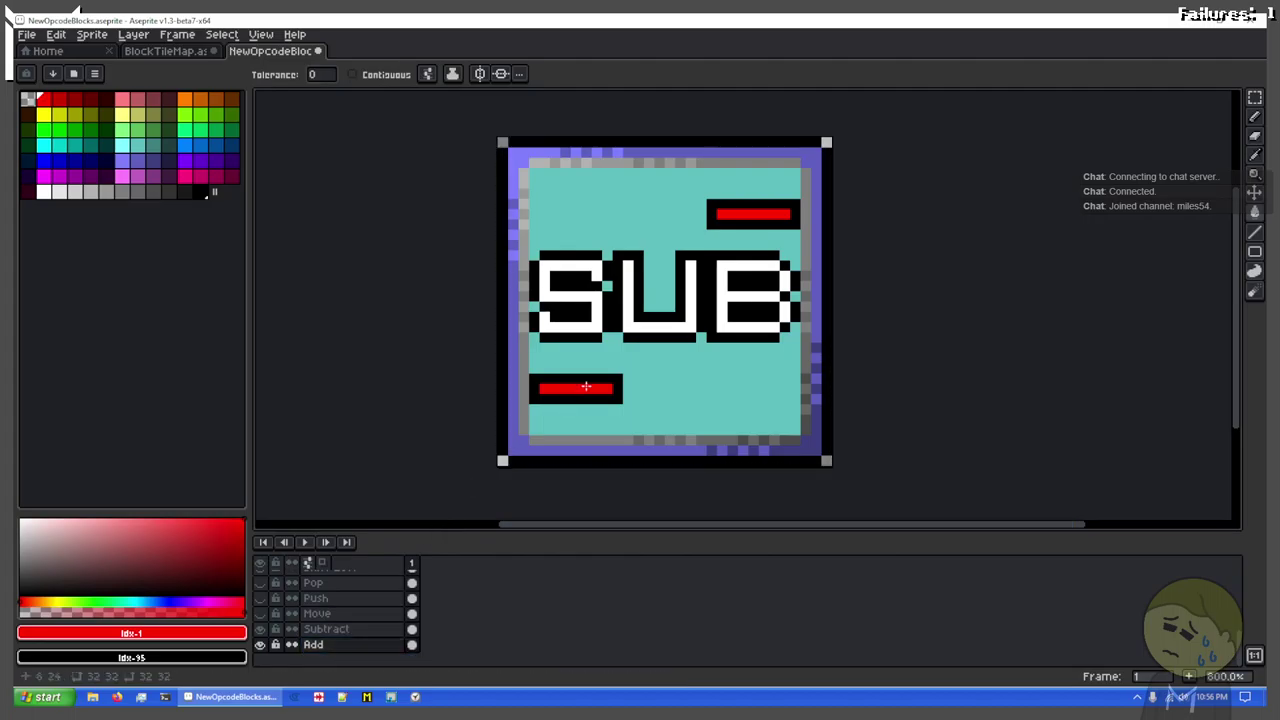
{"action": "left_click", "coordinate": [166, 51]}
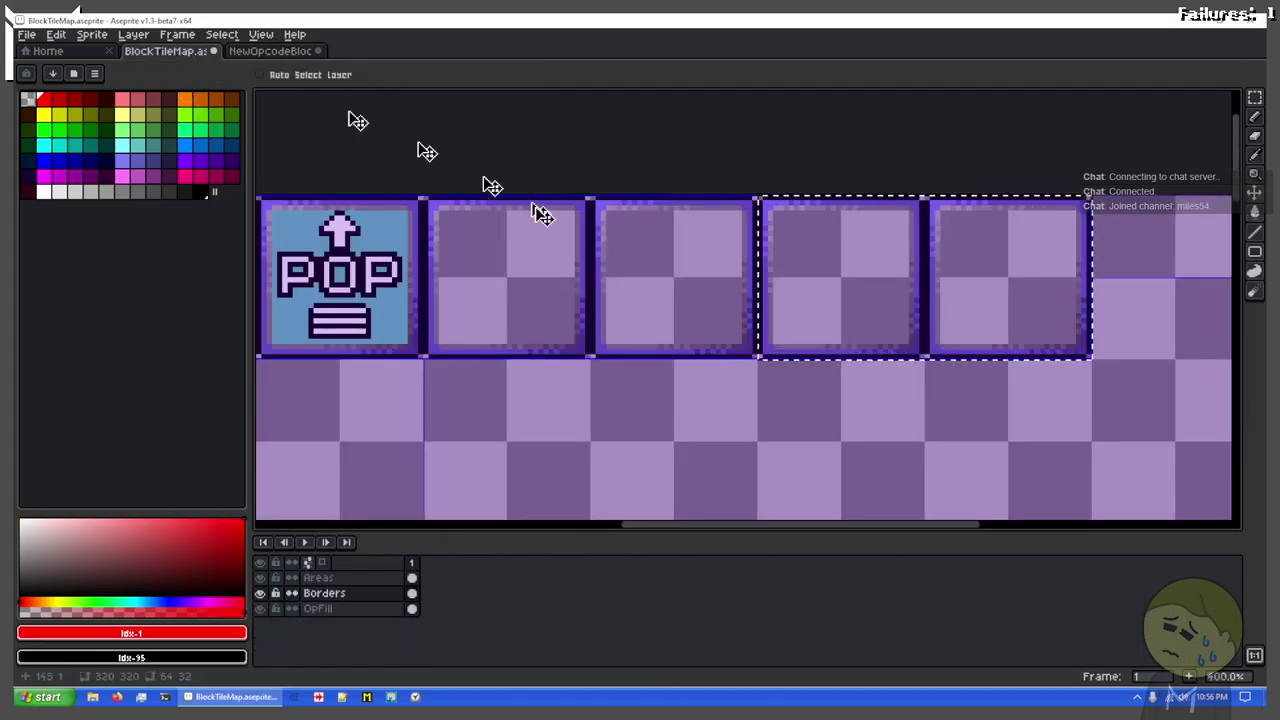
{"action": "key", "text": "ctrl+v"}
{"action": "key", "text": "ctrl+z"}
{"action": "left_click", "coordinate": [323, 610]}
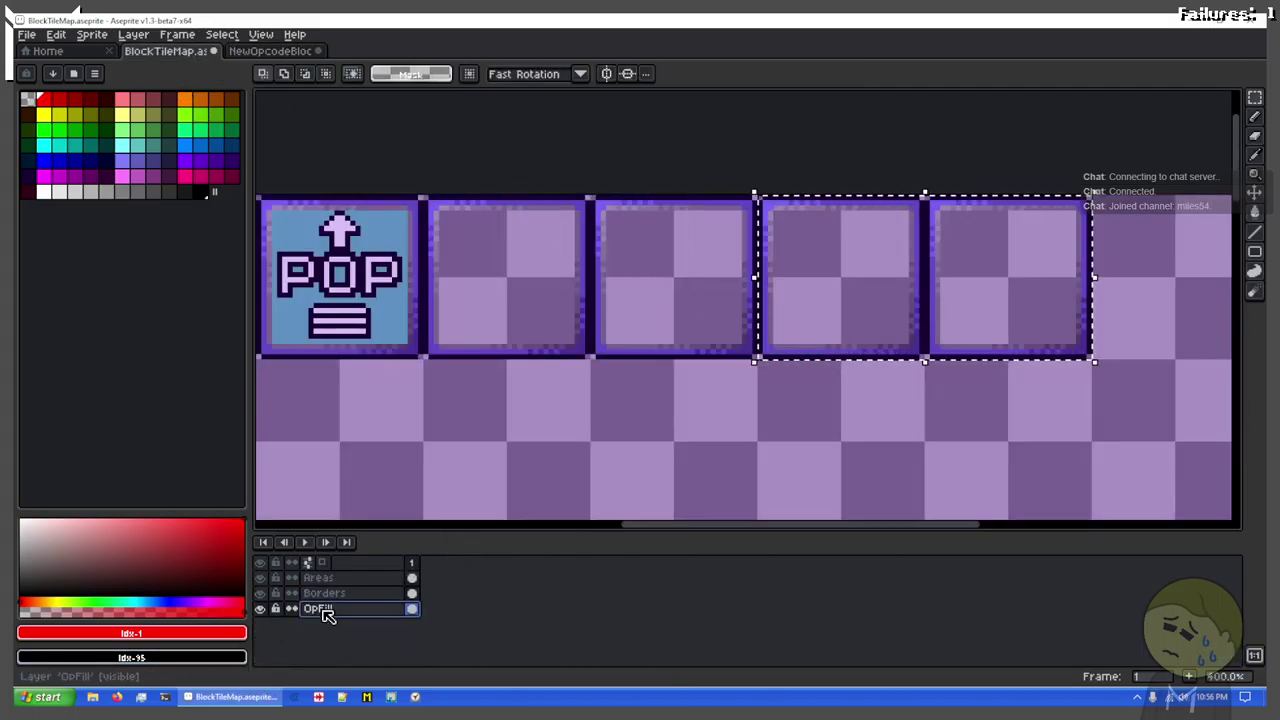
{"action": "key", "text": "ctrl+v"}
{"action": "left_click_drag", "start_coordinate": [814, 266], "coordinate": [512, 288]}
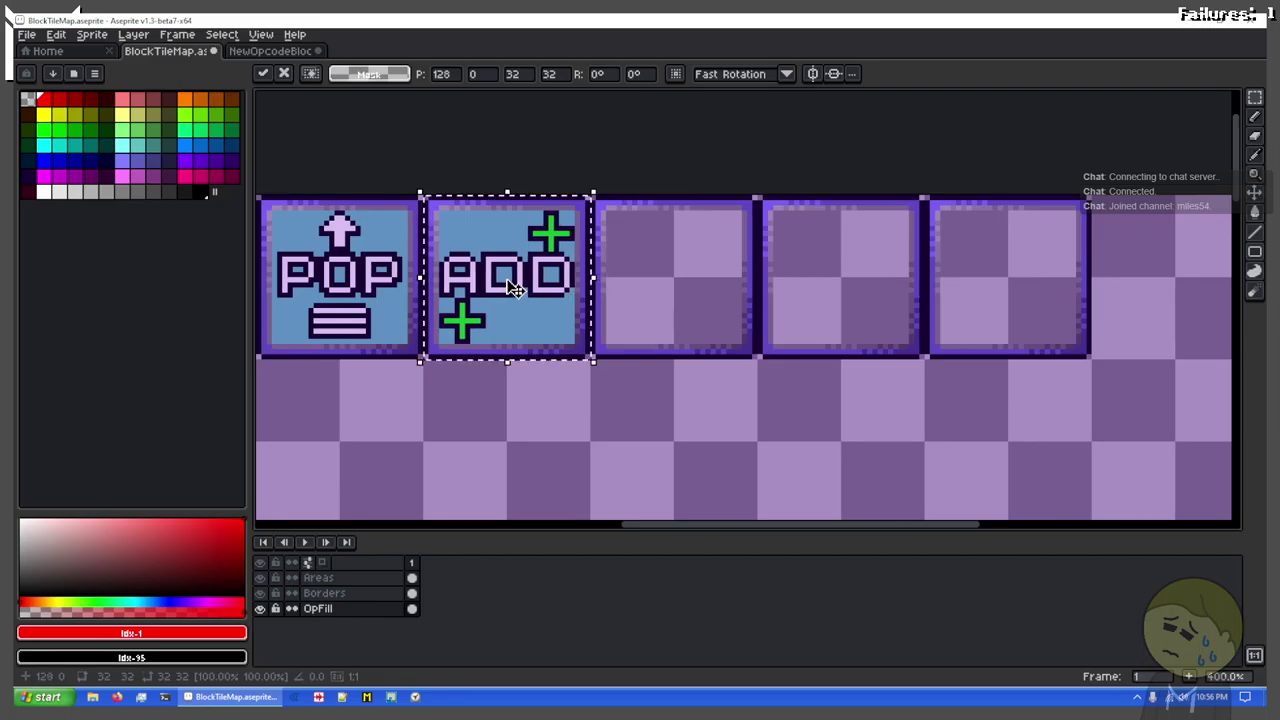
{"action": "left_click", "coordinate": [420, 249]}
{"action": "scroll", "coordinate": [712, 195], "scroll_direction": "up", "scroll_amount": 2}
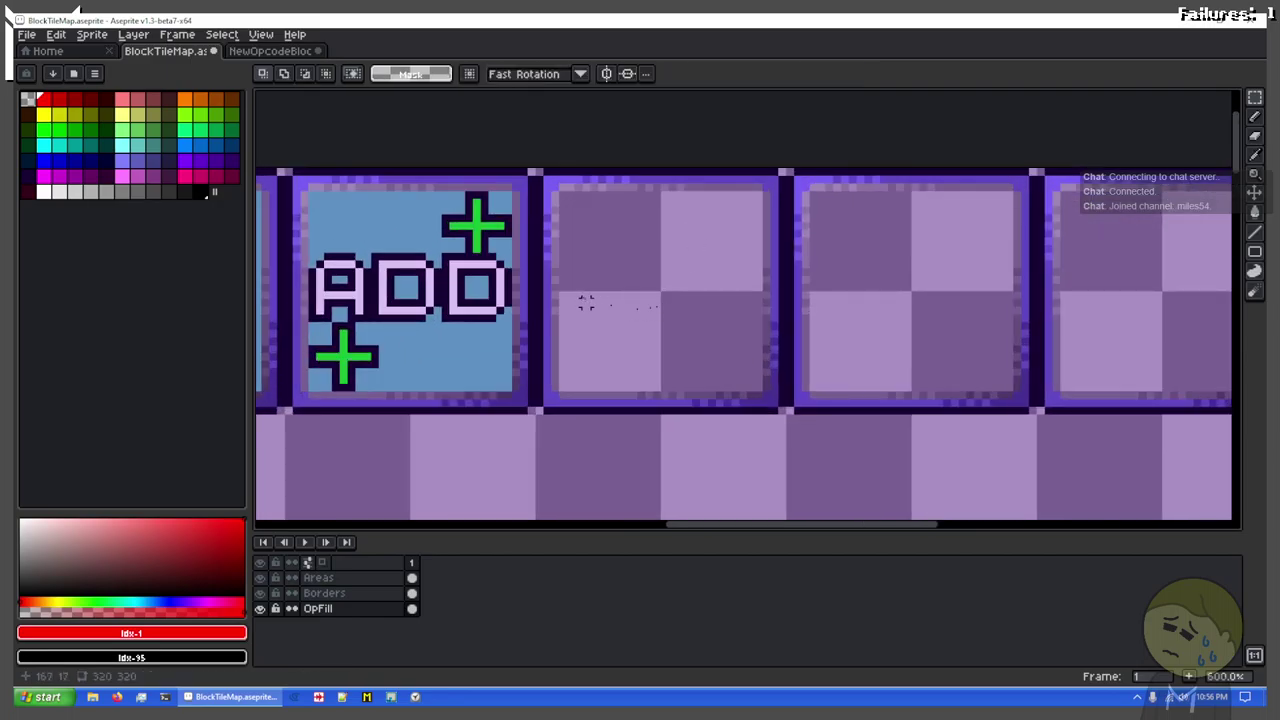
Step: Copy the Subtract layer artwork from NewOpcodeBlocks and paste it into BlockTileMap's OpFill layer at 160, 0, beside the ADD tile
{"action": "left_click", "coordinate": [270, 51]}
{"action": "left_click", "coordinate": [330, 644]}
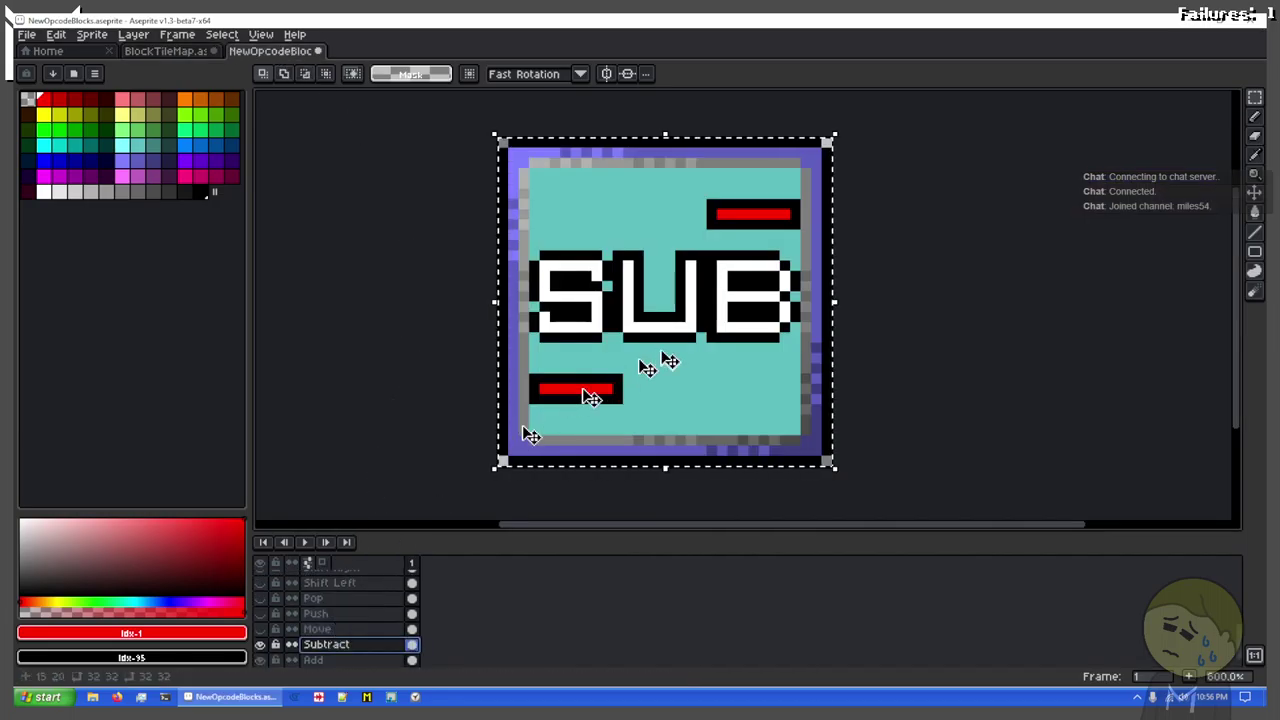
{"action": "left_click", "coordinate": [165, 51]}
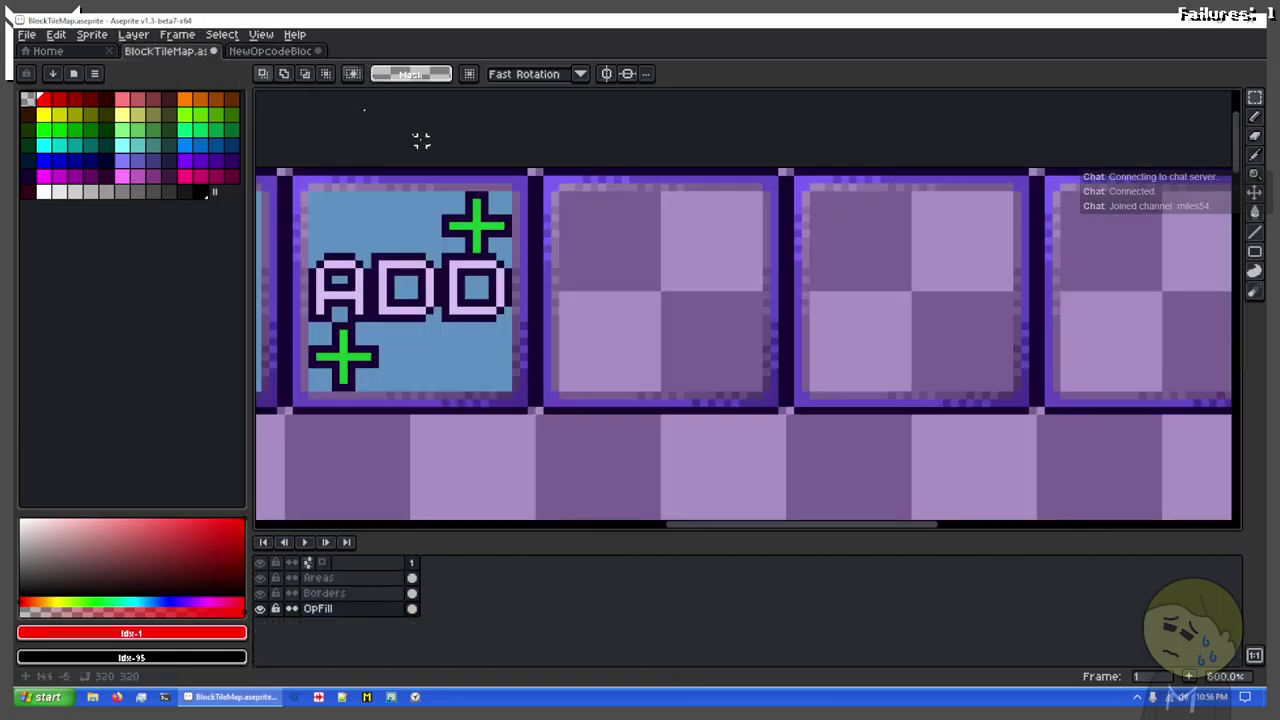
{"action": "key", "text": "ctrl+v"}
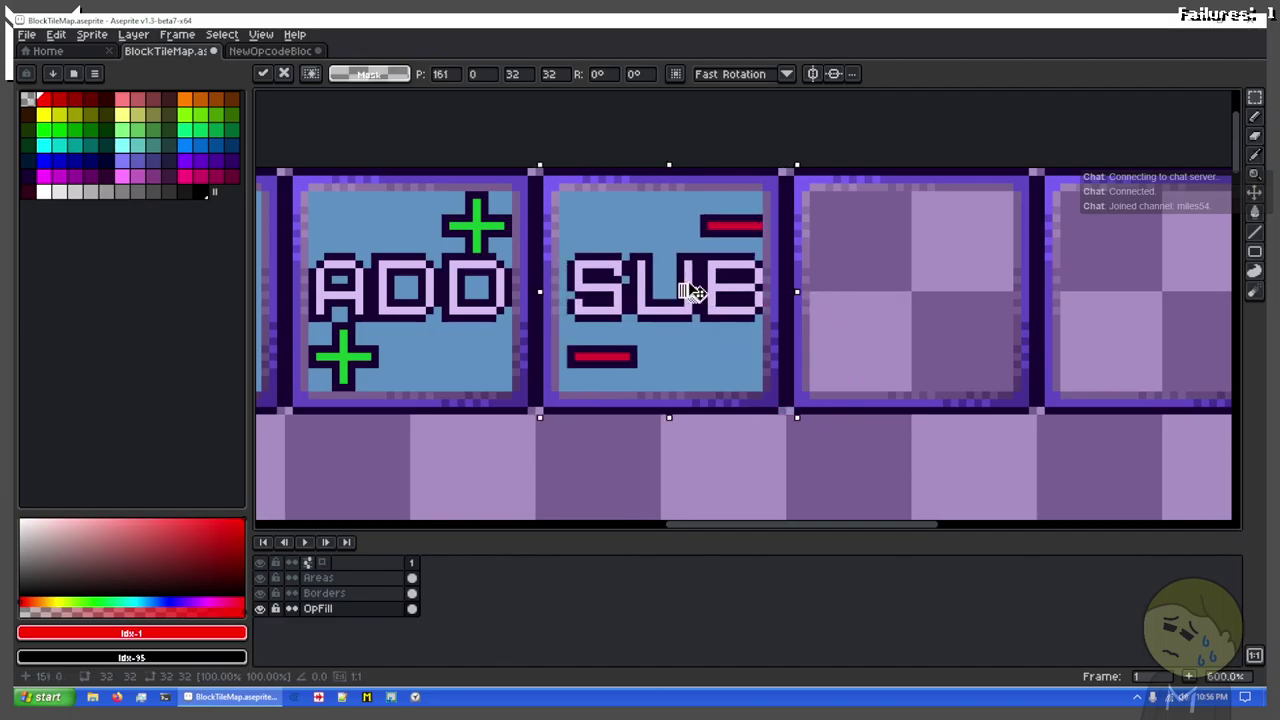
{"action": "left_click_drag", "start_coordinate": [697, 291], "coordinate": [689, 291]}
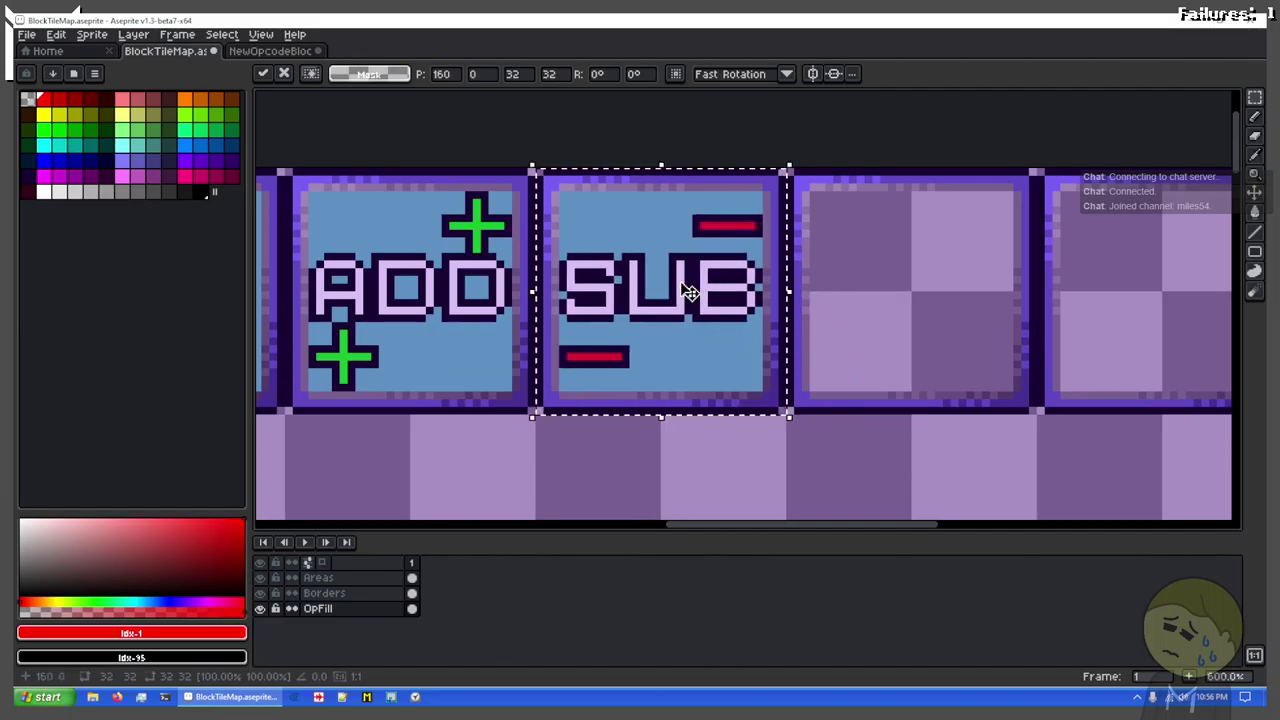
{"action": "key", "text": "ctrl+d"}
{"action": "scroll", "coordinate": [760, 272], "scroll_direction": "down", "scroll_amount": 6}
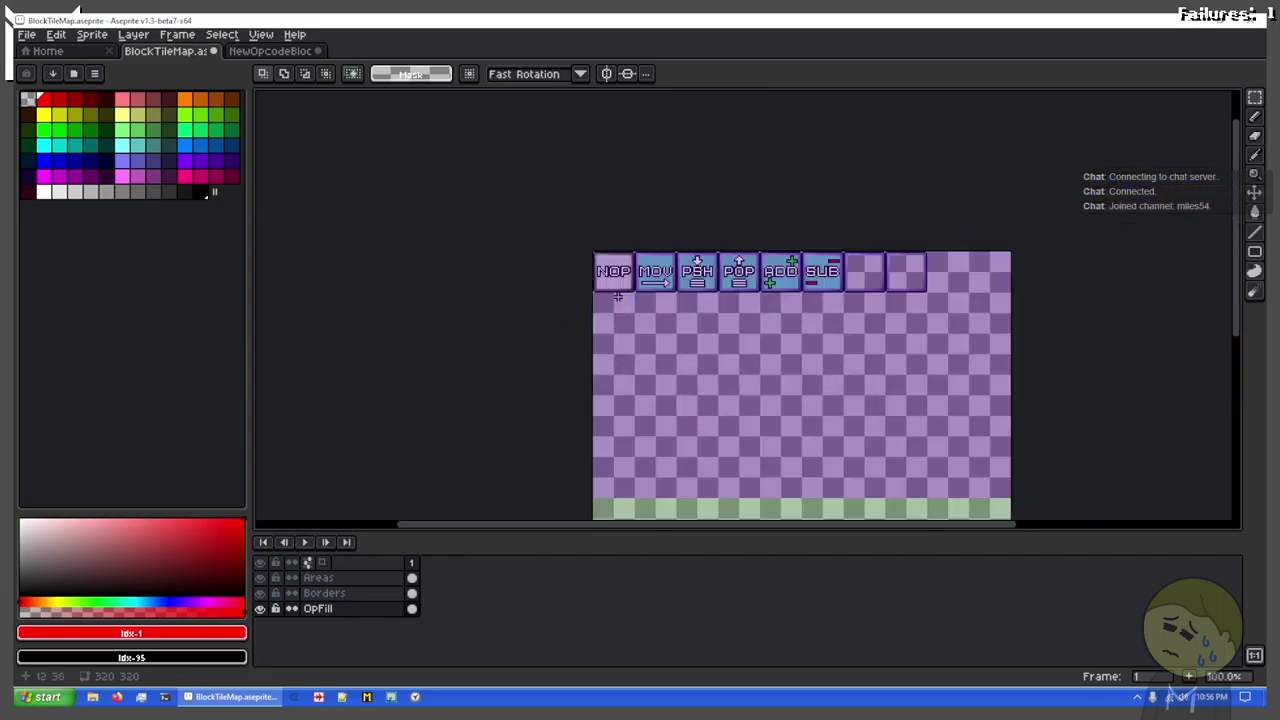
Step: Examine the tile row in BlockTileMap, then switch to Visual Studio and review the opcodes from AND to SHR in CPU.cpp
{"action": "scroll", "coordinate": [740, 235], "scroll_direction": "up", "scroll_amount": 6}
{"action": "left_click_drag", "start_coordinate": [830, 292], "coordinate": [483, 335]}
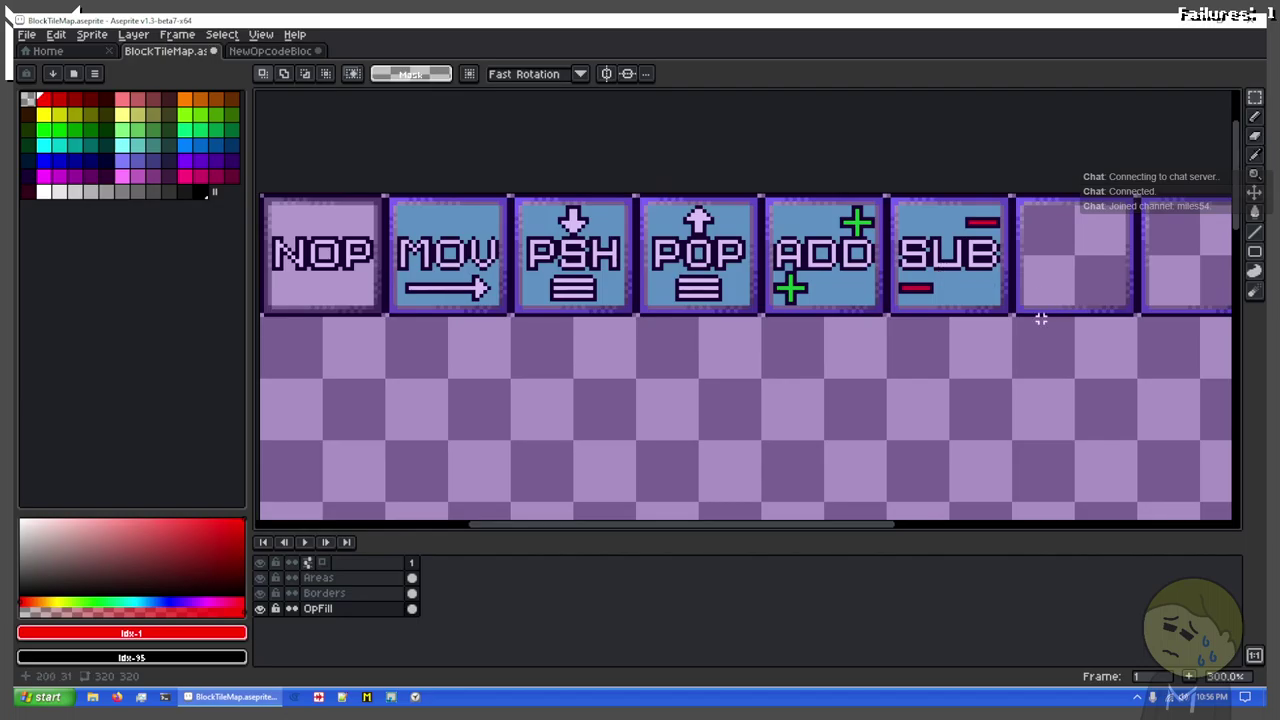
{"action": "left_click_drag", "start_coordinate": [1041, 318], "coordinate": [702, 332]}
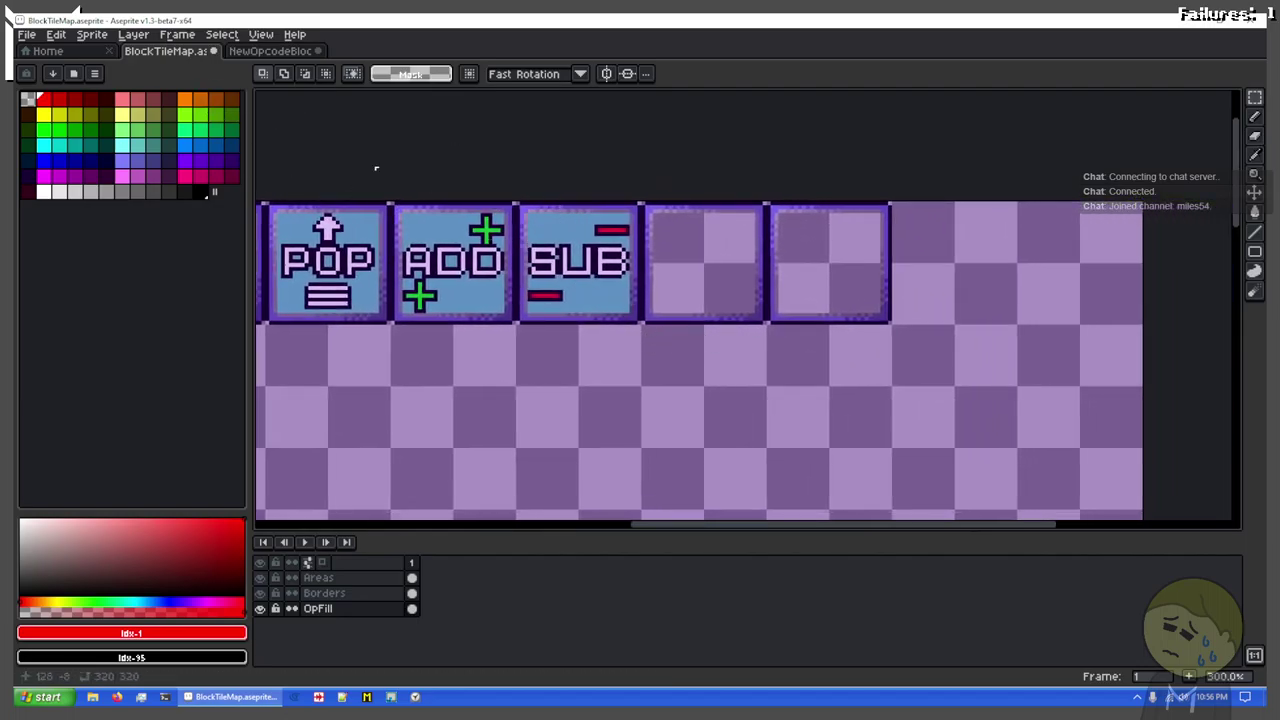
{"action": "left_click", "coordinate": [270, 51]}
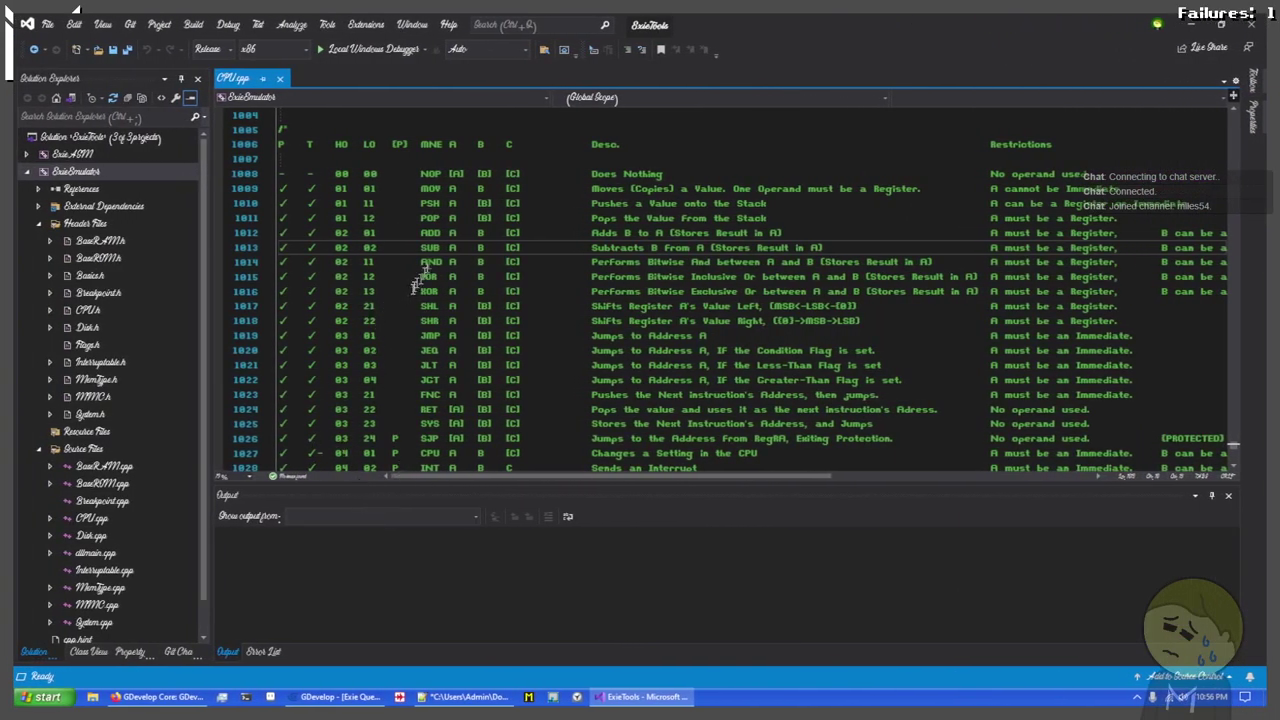
{"action": "left_click", "coordinate": [425, 261]}
{"action": "left_click", "coordinate": [430, 278]}
{"action": "left_click", "coordinate": [430, 291]}
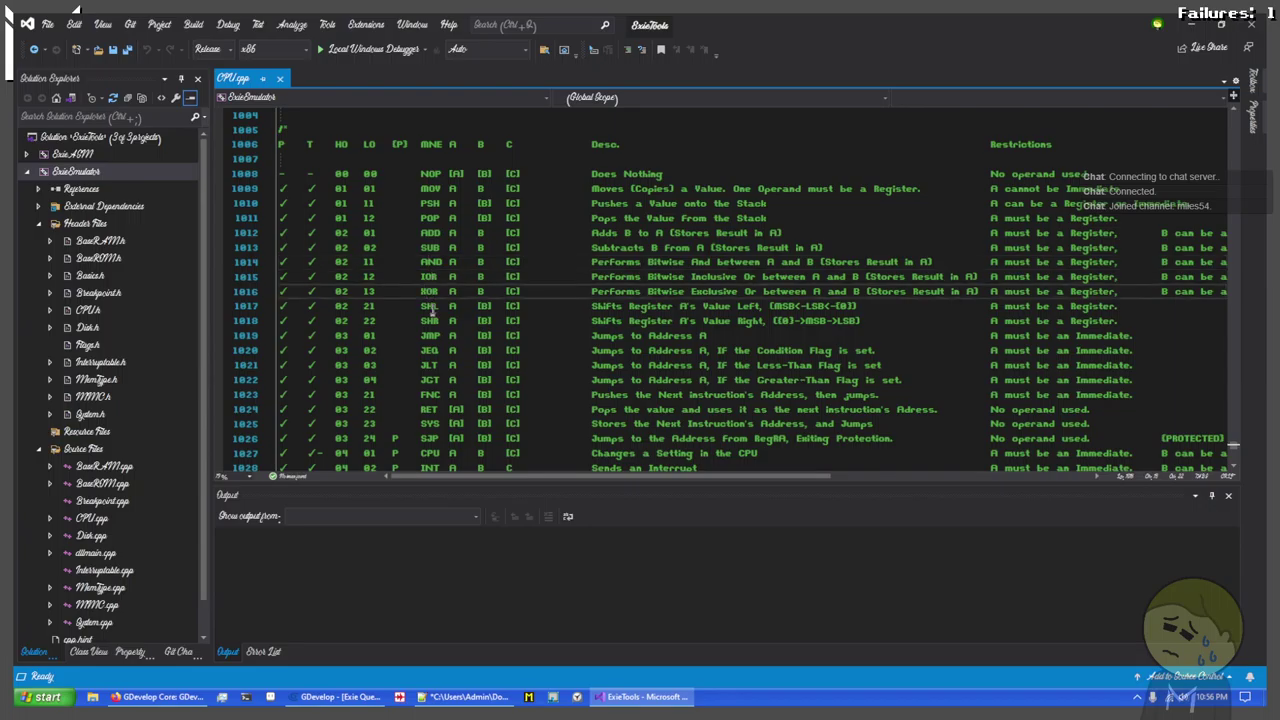
{"action": "left_click", "coordinate": [429, 306]}
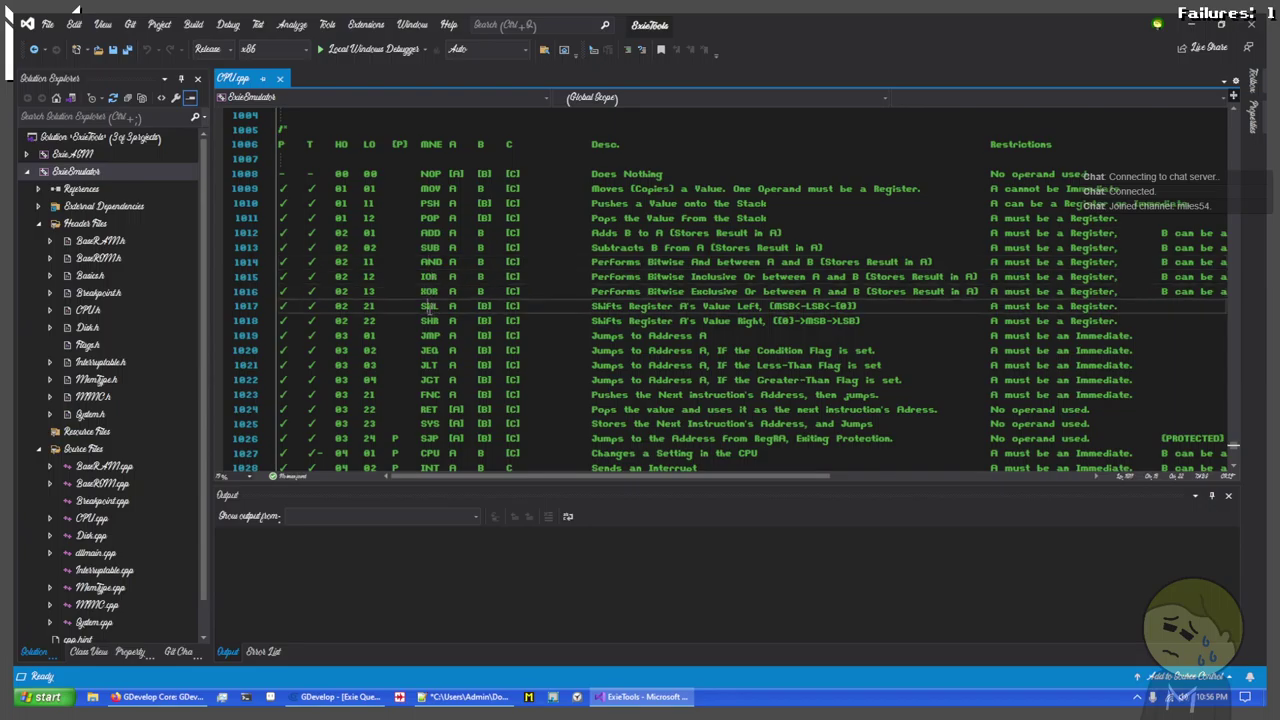
{"action": "left_click", "coordinate": [428, 320]}
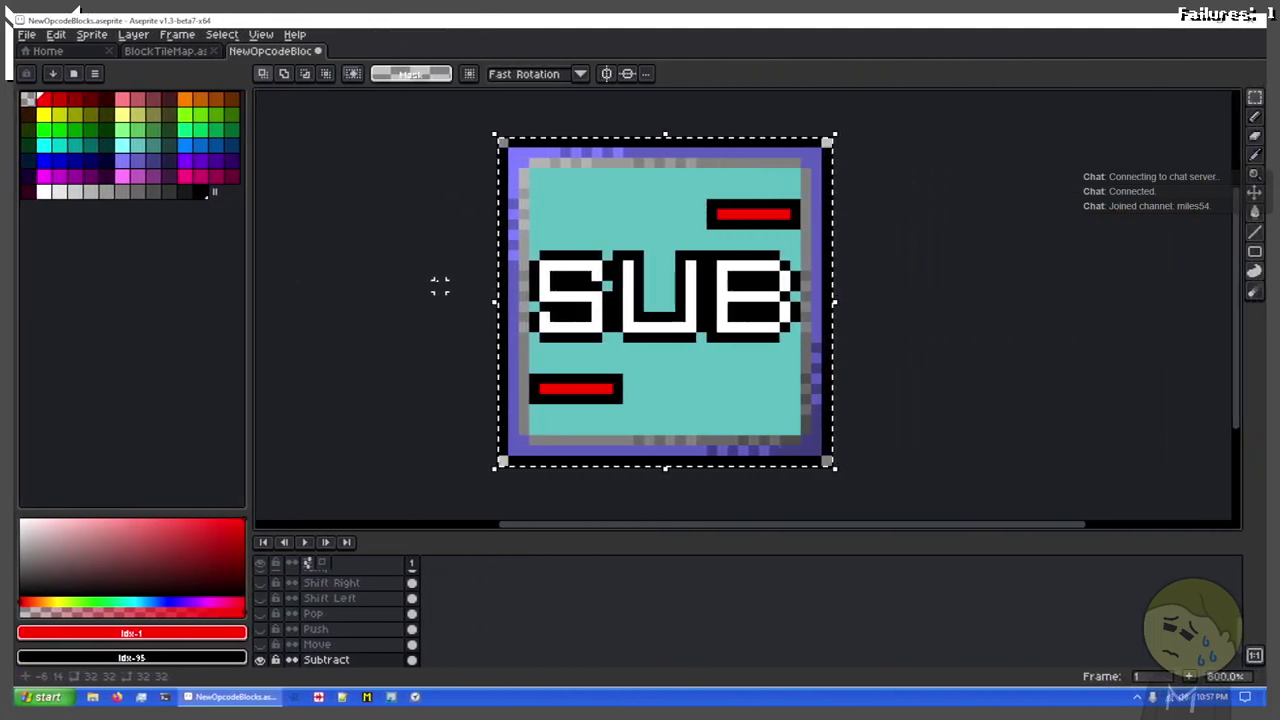
Step: In NewOpcodeBlocks, show the Add layer without the Subtract layer and create a new layer directly above Subtract
{"action": "scroll", "coordinate": [333, 627], "scroll_direction": "up", "scroll_amount": 3}
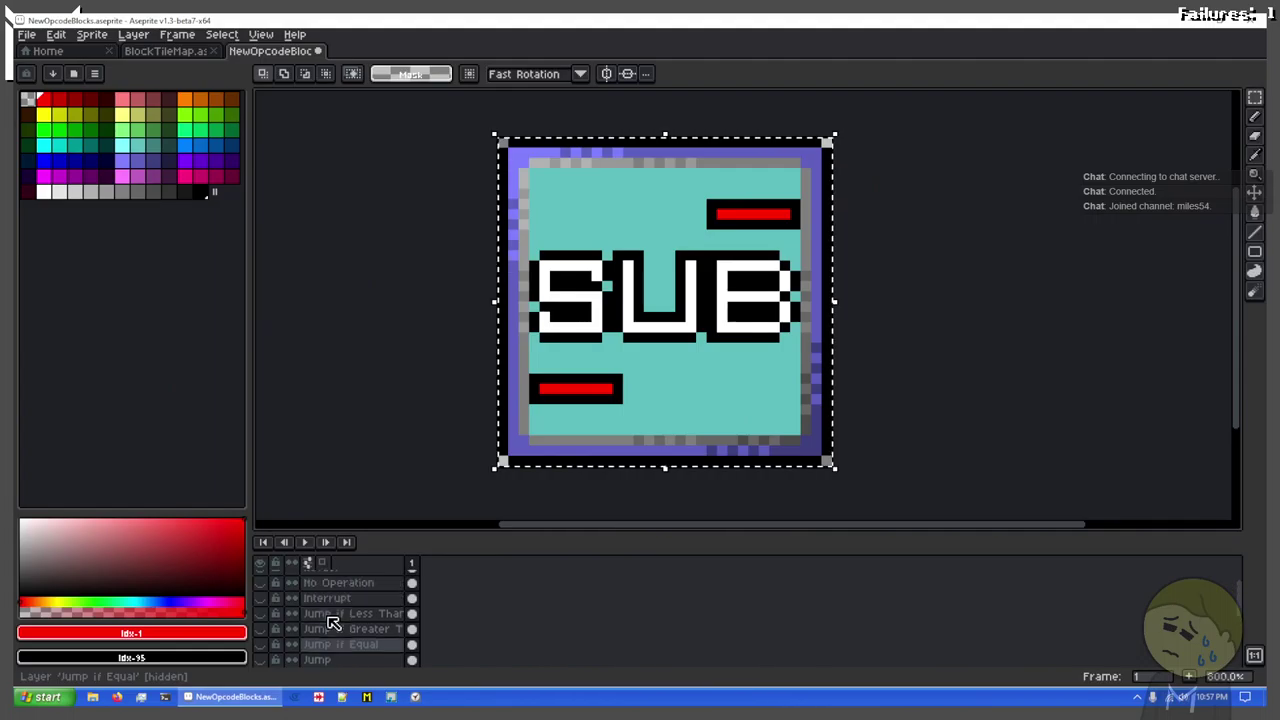
{"action": "scroll", "coordinate": [330, 622], "scroll_direction": "down", "scroll_amount": 2}
{"action": "scroll", "coordinate": [333, 648], "scroll_direction": "up", "scroll_amount": 4}
{"action": "scroll", "coordinate": [333, 648], "scroll_direction": "up", "scroll_amount": 2}
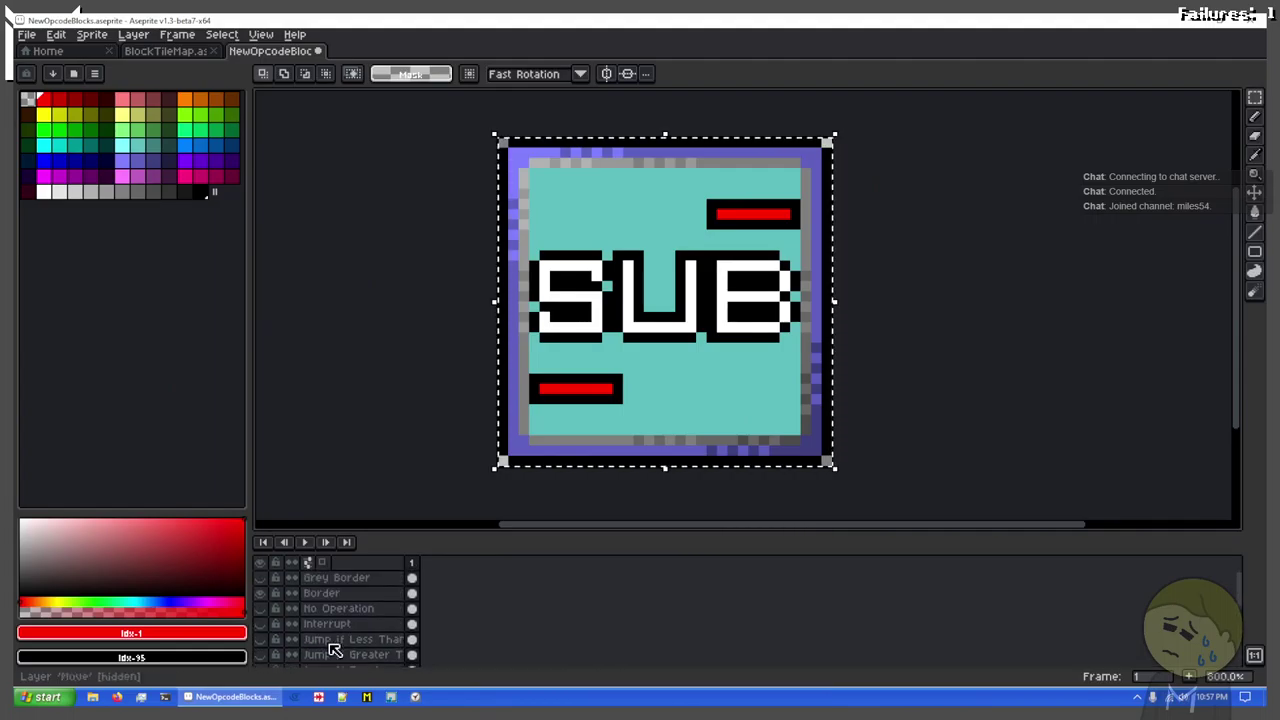
{"action": "scroll", "coordinate": [335, 650], "scroll_direction": "down", "scroll_amount": 8}
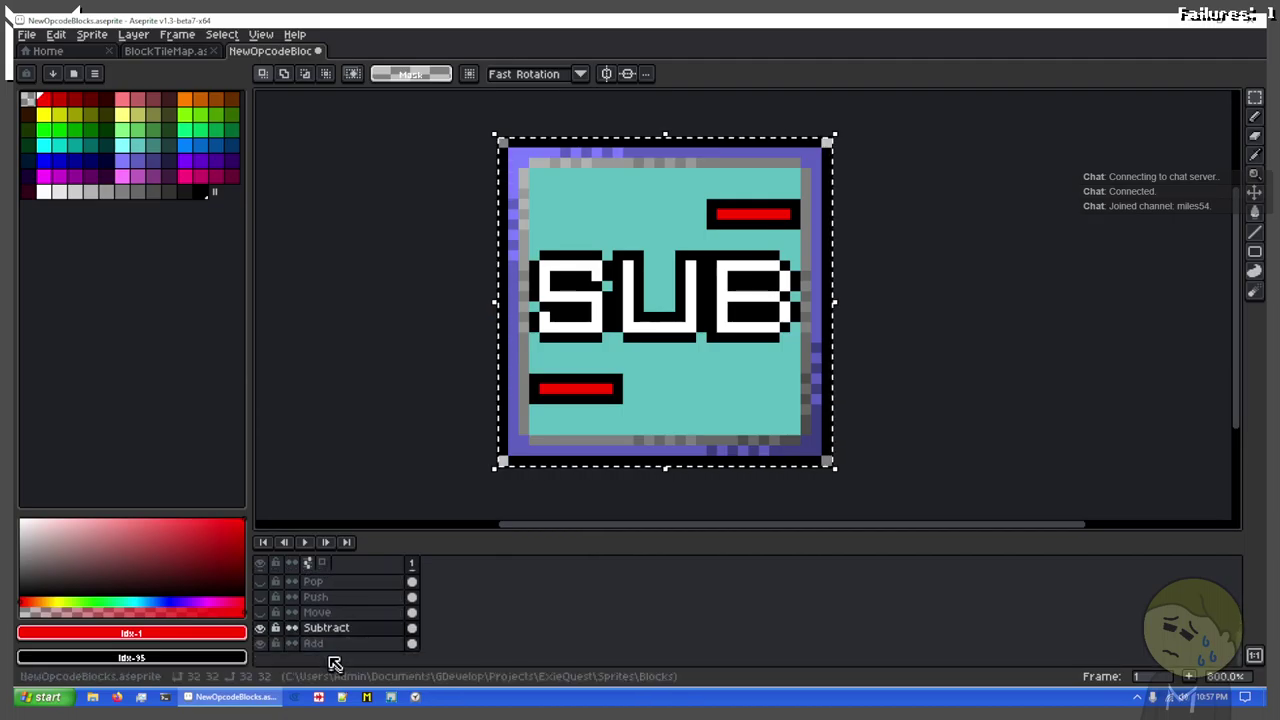
{"action": "left_click", "coordinate": [335, 646]}
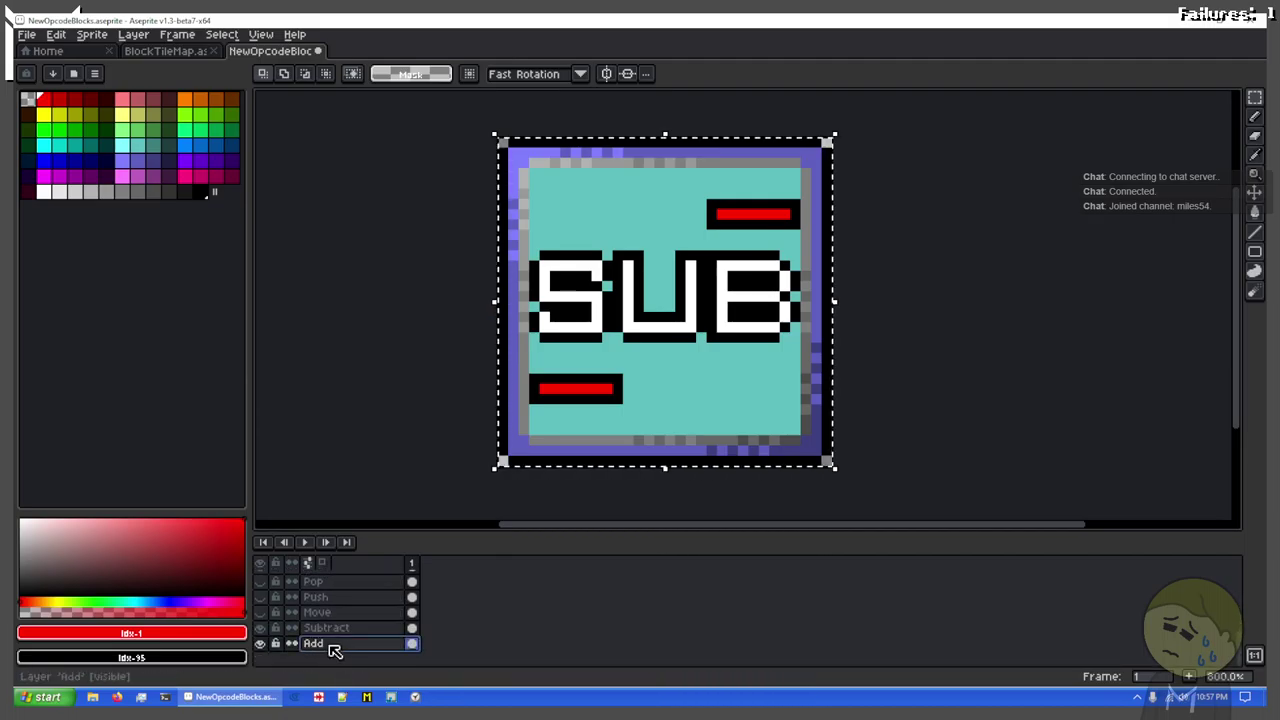
{"action": "left_click", "coordinate": [262, 641]}
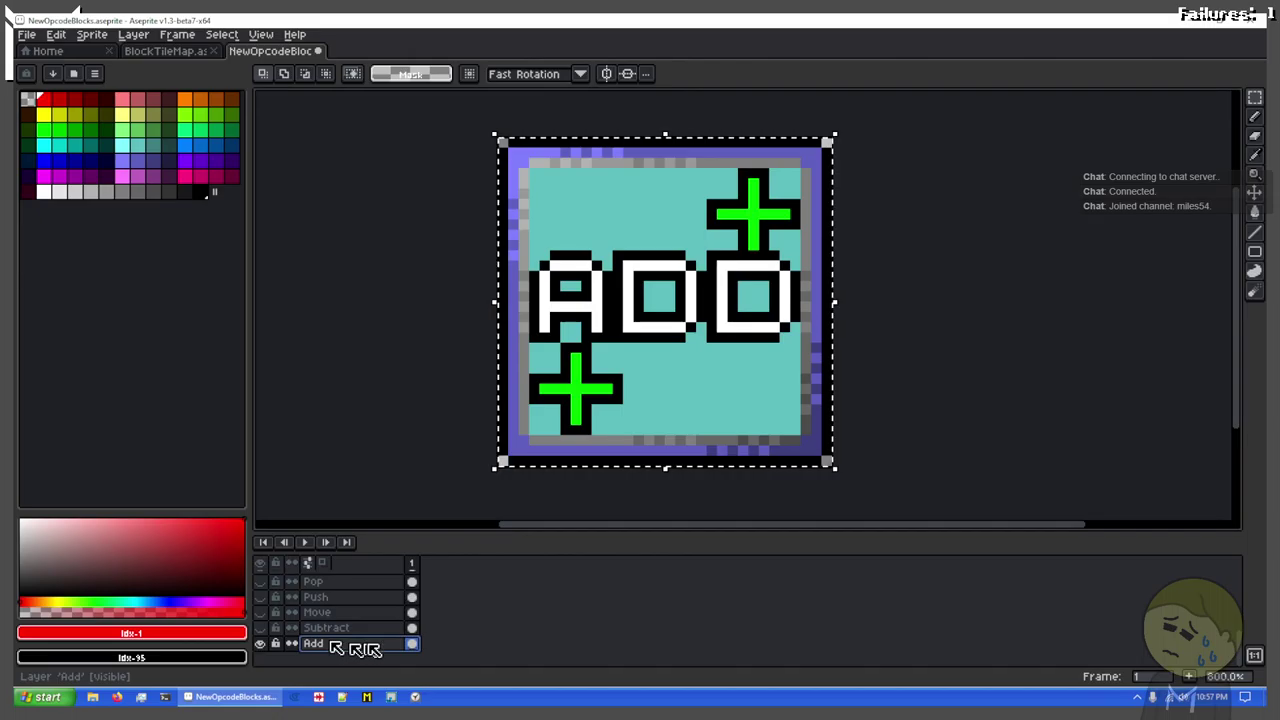
{"action": "key", "text": "shift+n"}
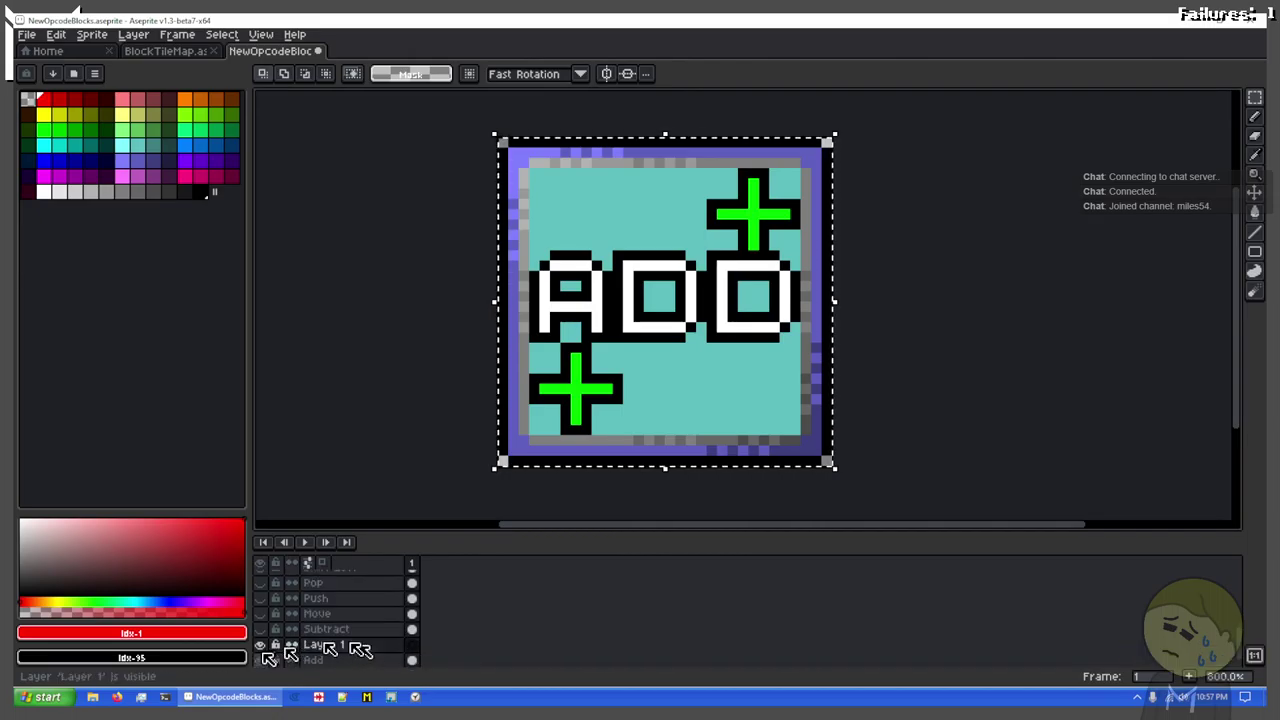
{"action": "left_click_drag", "start_coordinate": [318, 636], "coordinate": [339, 614]}
Step: Copy the outlined letter A, an 8 by 9 pixel area, from the Add layer and make Layer 1 active
{"action": "scroll", "coordinate": [642, 445], "scroll_direction": "up", "scroll_amount": 3}
{"action": "key", "text": "ctrl+d"}
{"action": "left_click_drag", "start_coordinate": [462, 168], "coordinate": [574, 358]}
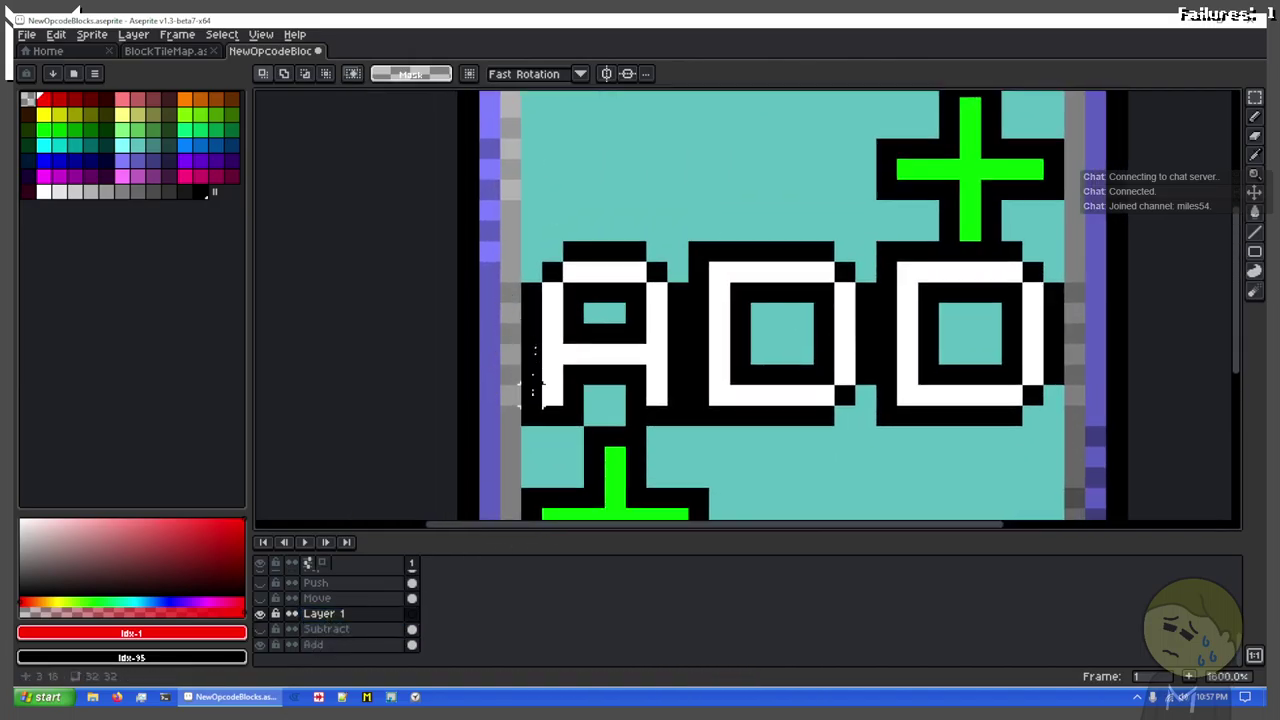
{"action": "left_click_drag", "start_coordinate": [530, 415], "coordinate": [690, 240]}
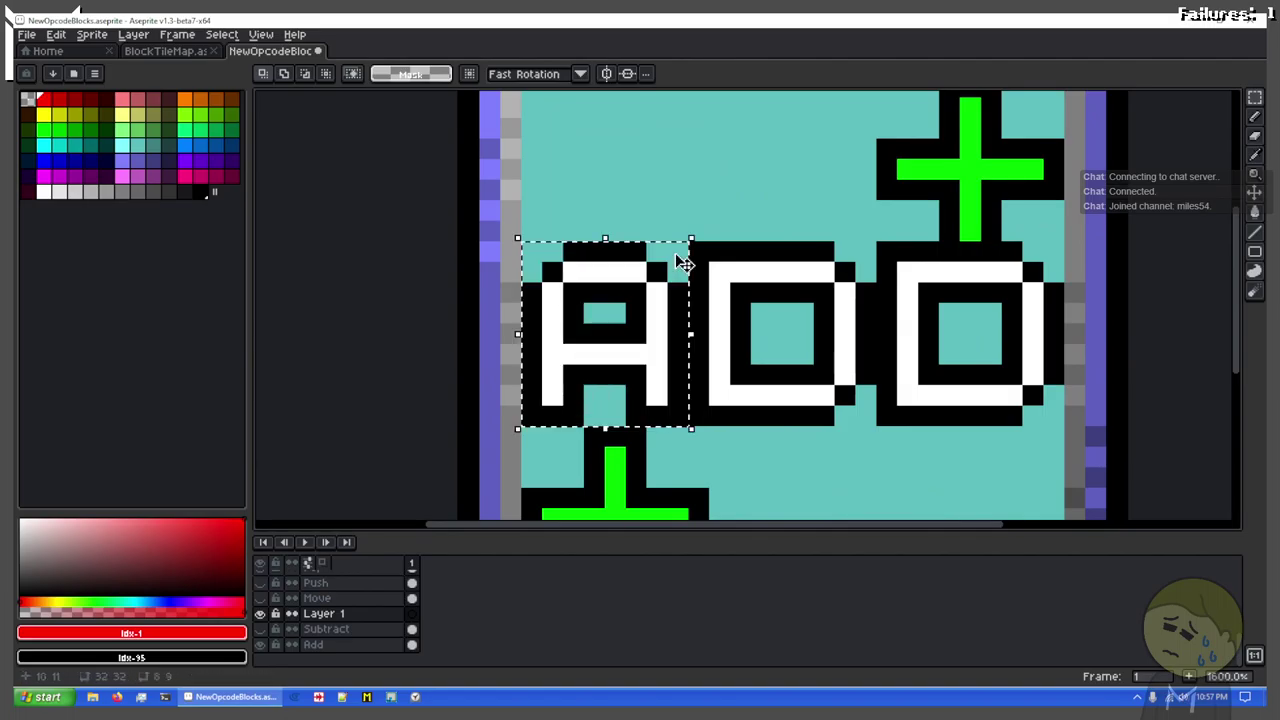
{"action": "left_click", "coordinate": [343, 645]}
{"action": "left_click", "coordinate": [568, 410]}
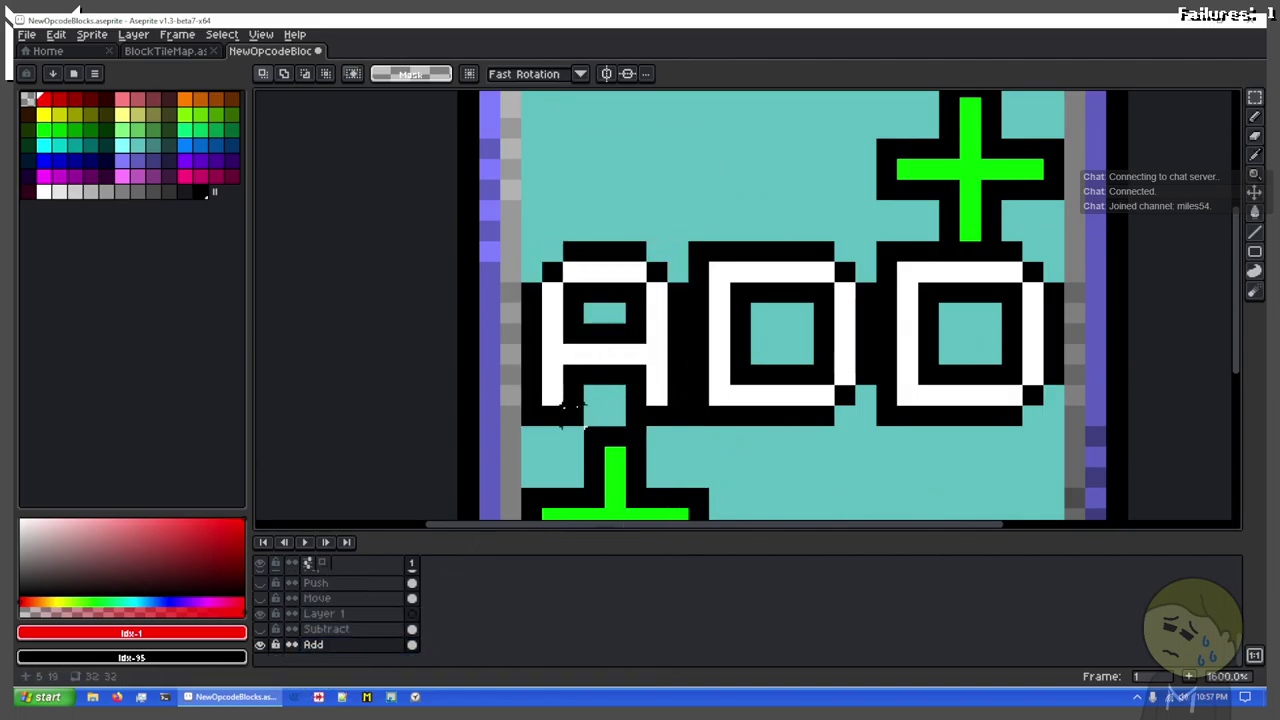
{"action": "left_click_drag", "start_coordinate": [534, 413], "coordinate": [690, 238]}
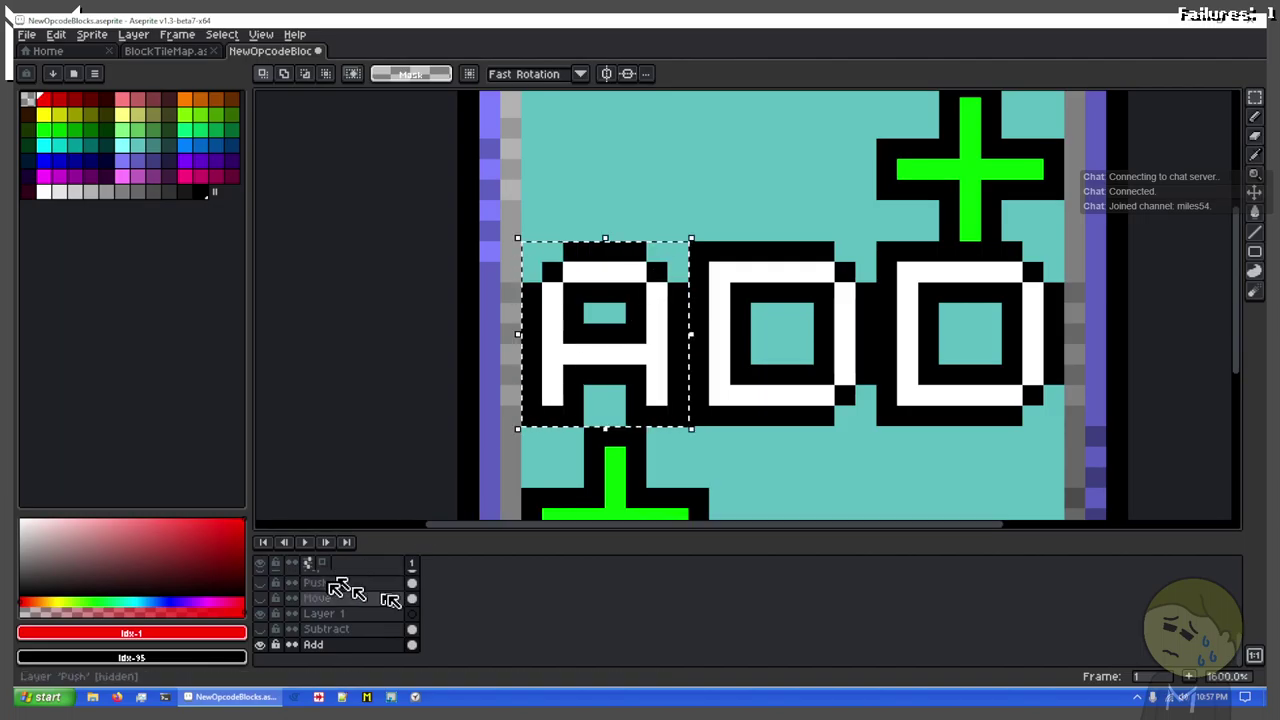
{"action": "left_click", "coordinate": [412, 613]}
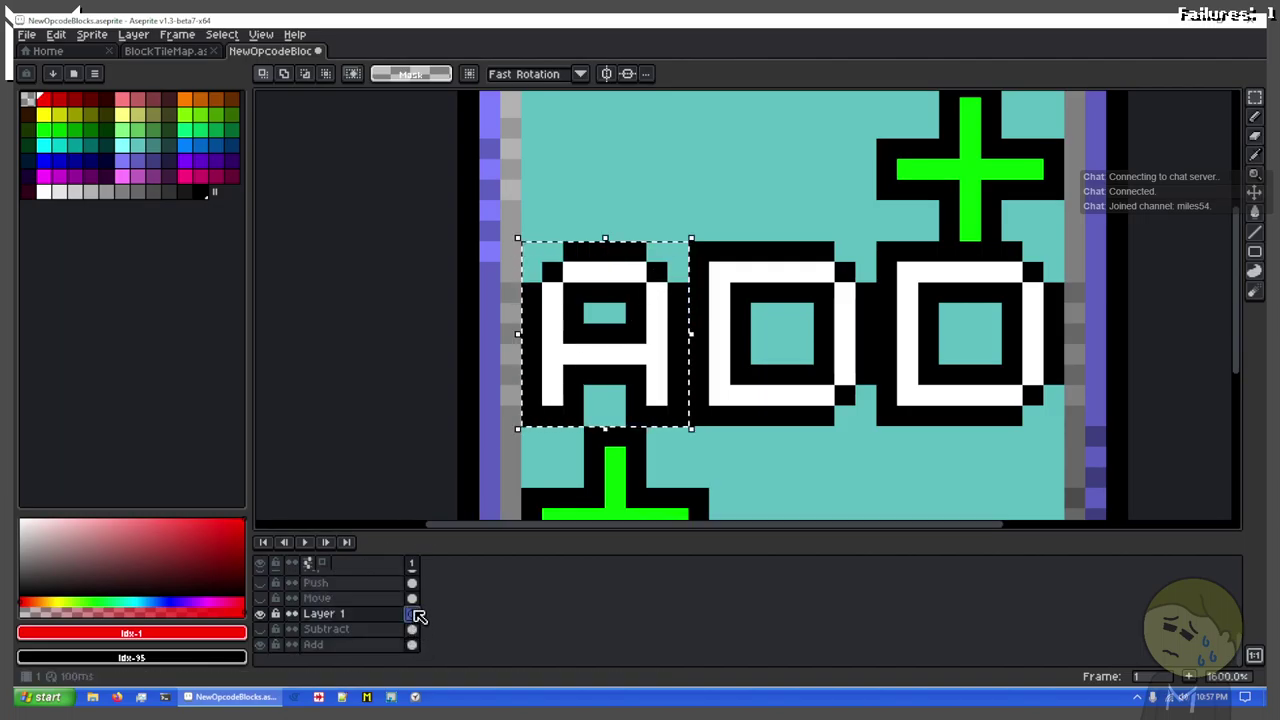
Step: Hide the Border layer and clear the selection around the letter A
{"action": "key", "text": "minus"}
{"action": "scroll", "coordinate": [271, 590], "scroll_direction": "up", "scroll_amount": 6}
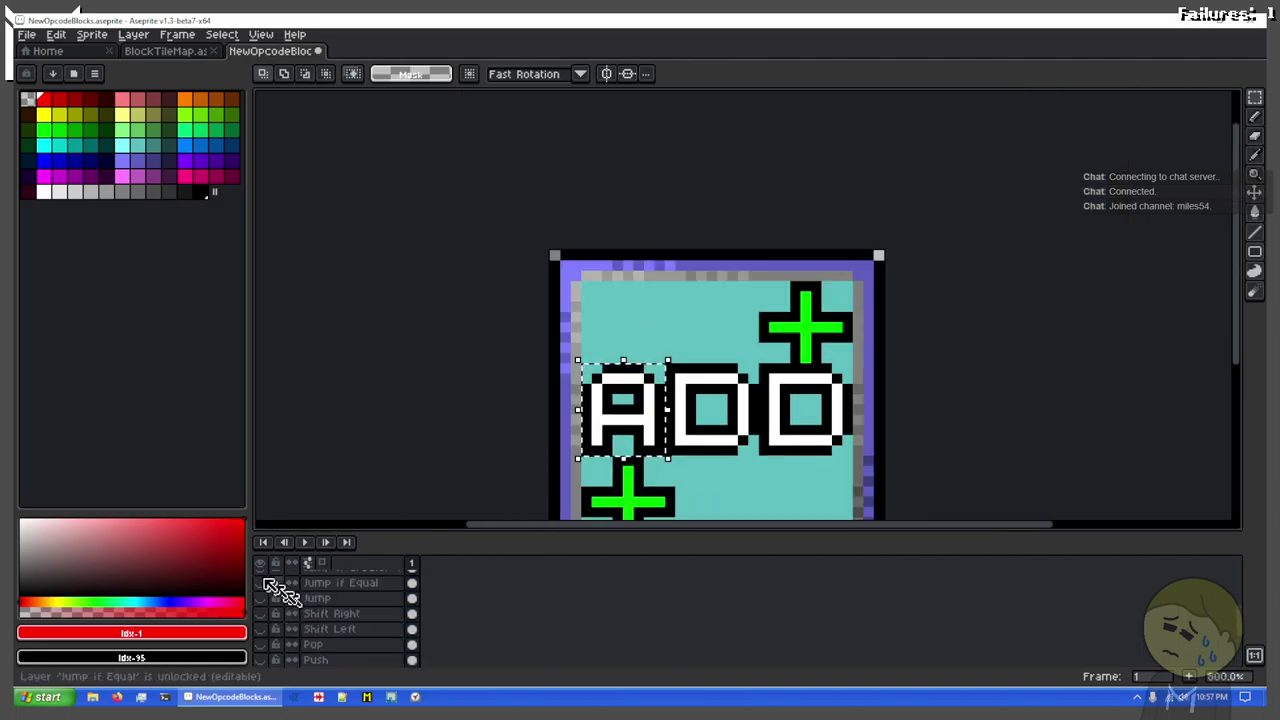
{"action": "left_click", "coordinate": [262, 592]}
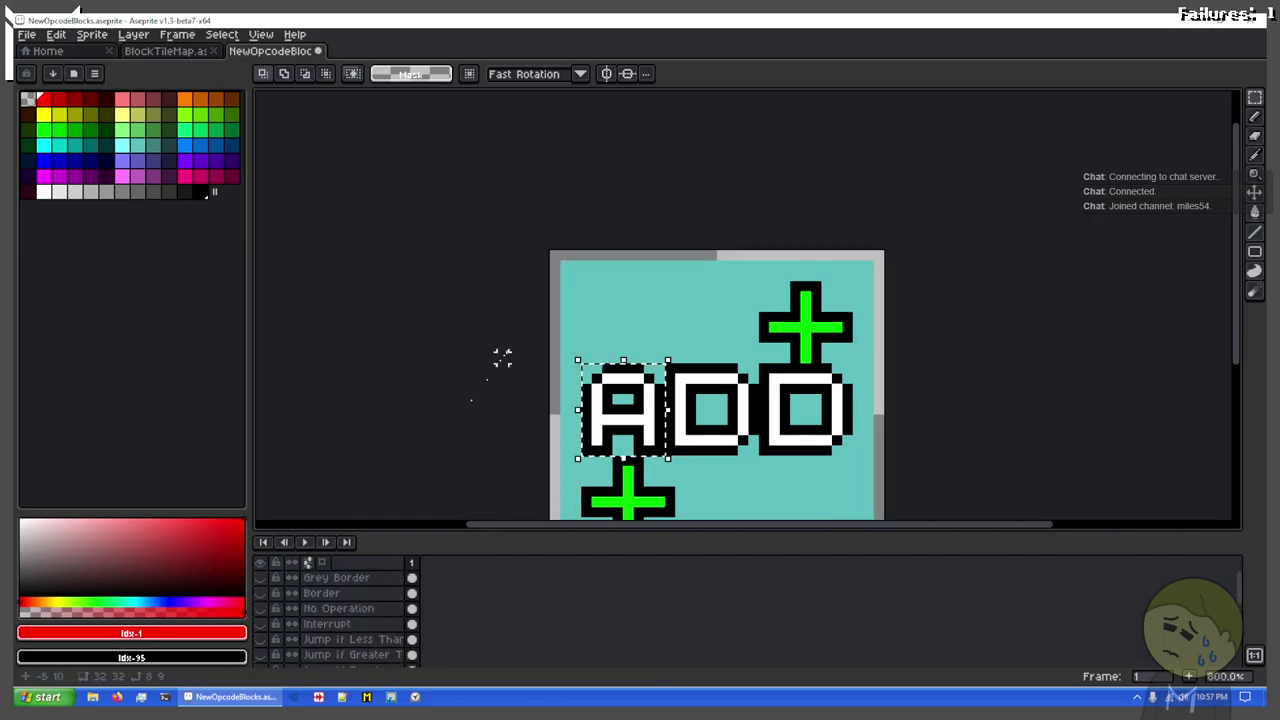
{"action": "key", "text": "ctrl+d"}
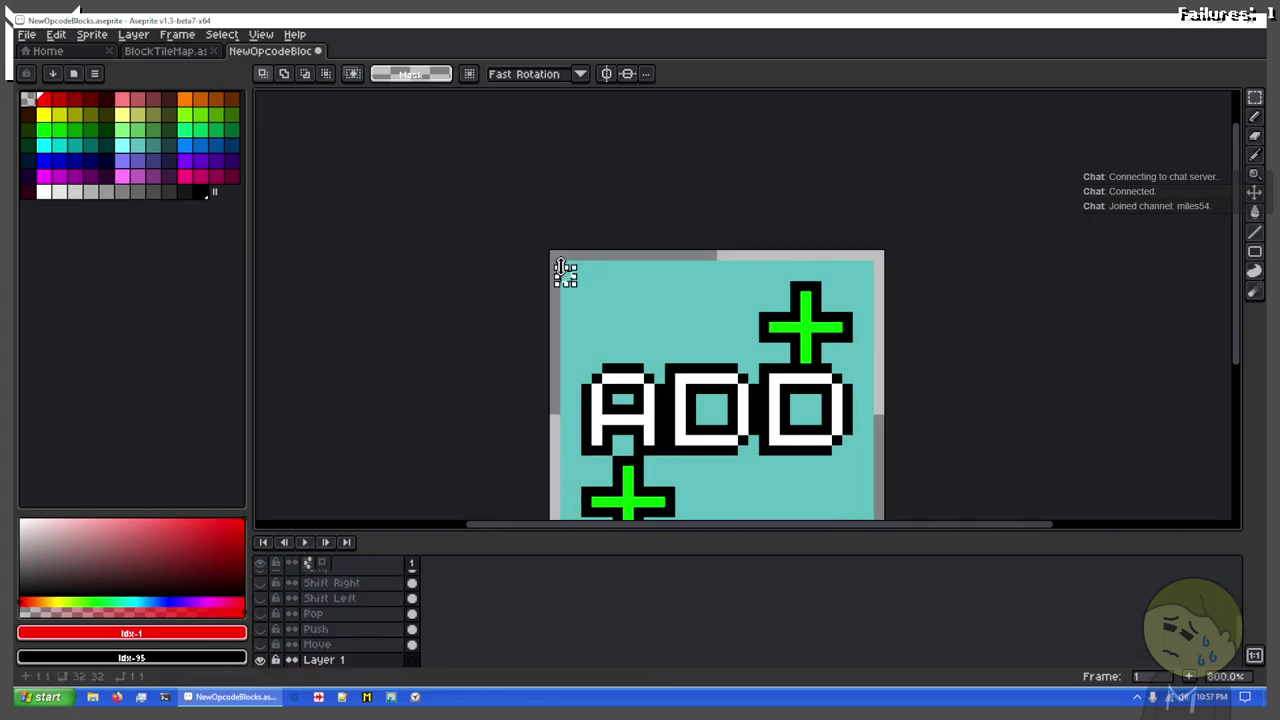
Step: Fill the inner 30 by 30 pixel area of Layer 1 with teal Idx-49 and paste the letter A onto it
{"action": "left_click_drag", "start_coordinate": [565, 264], "coordinate": [879, 439]}
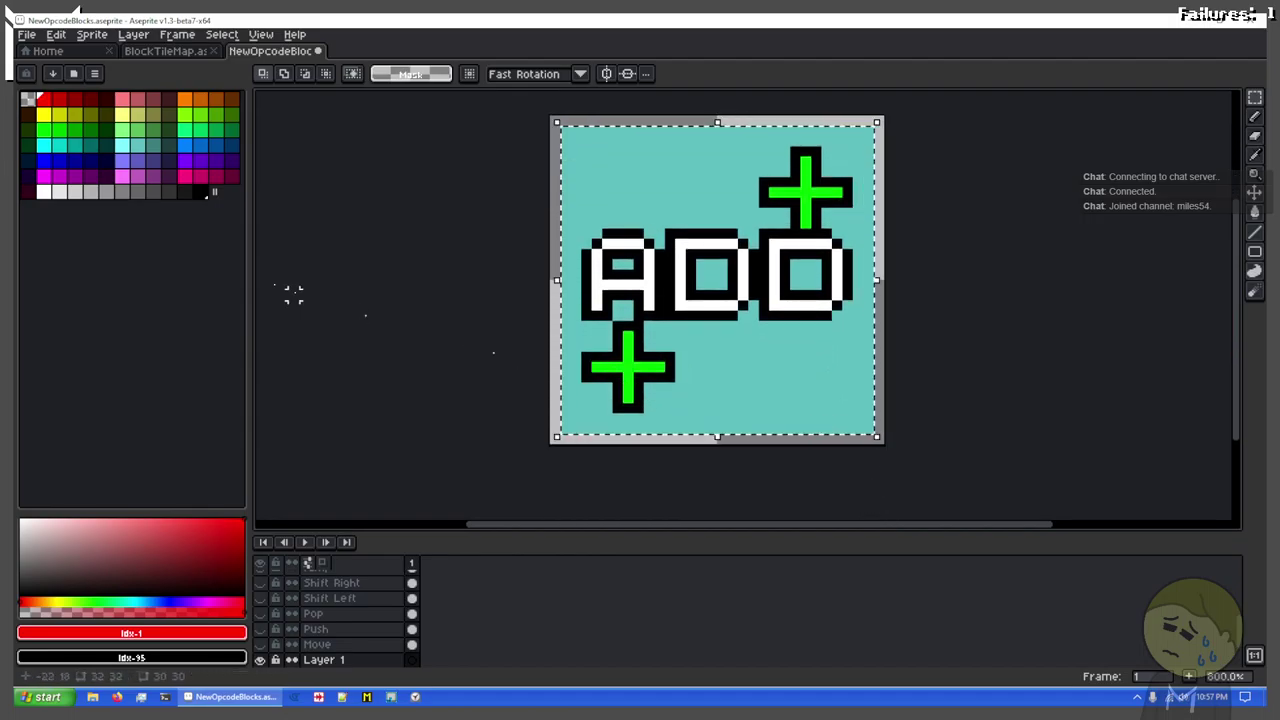
{"action": "left_click", "coordinate": [136, 146]}
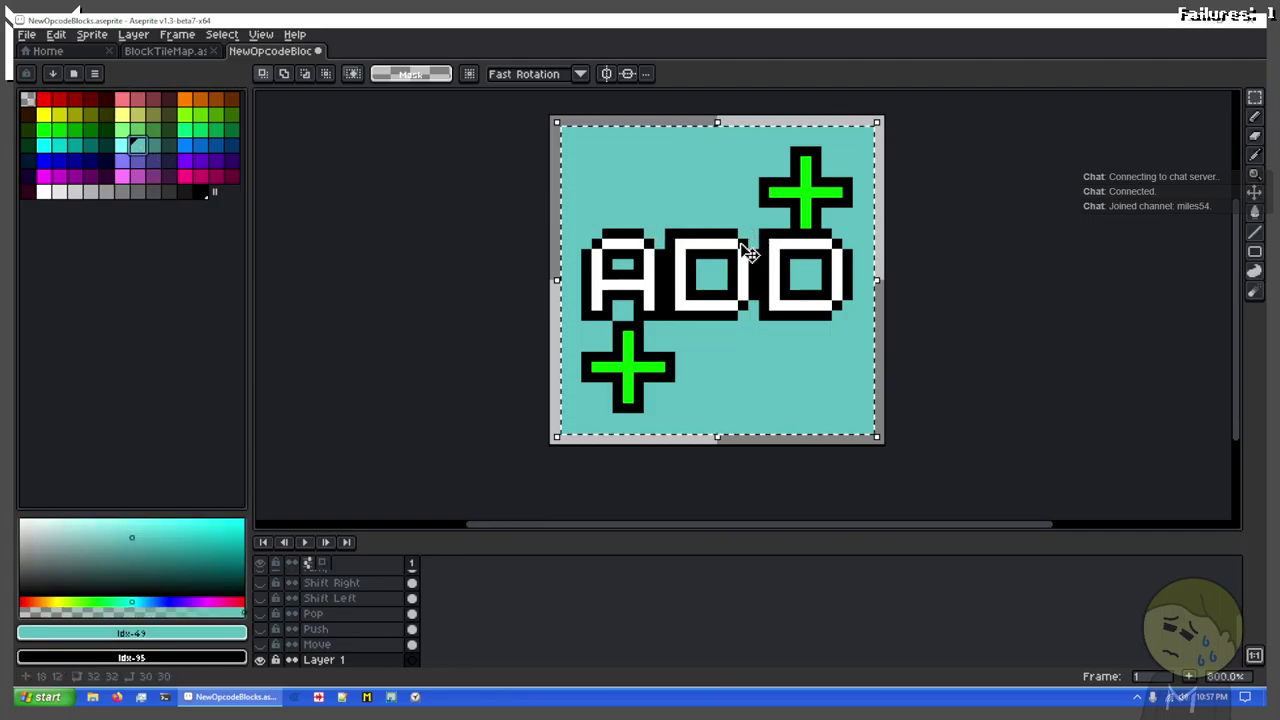
{"action": "key", "text": "f"}
{"action": "key", "text": "ctrl+d"}
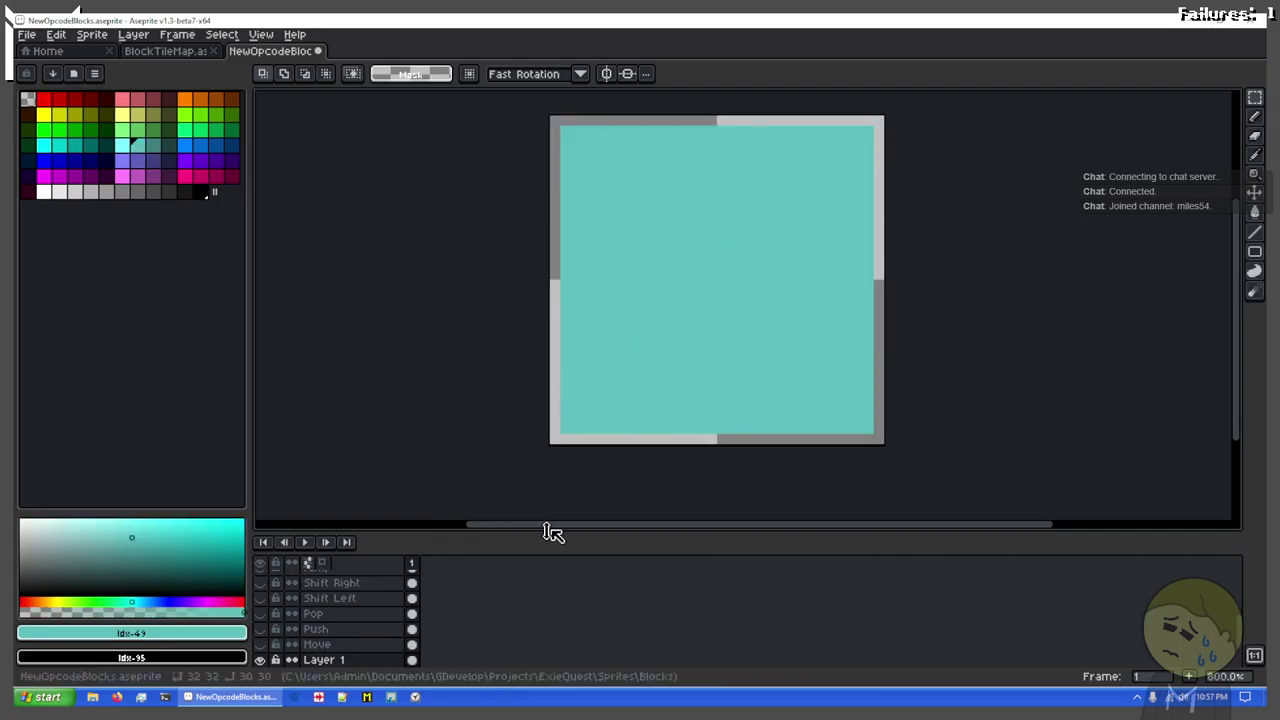
{"action": "key", "text": "ctrl+v"}
{"action": "left_click", "coordinate": [575, 481]}
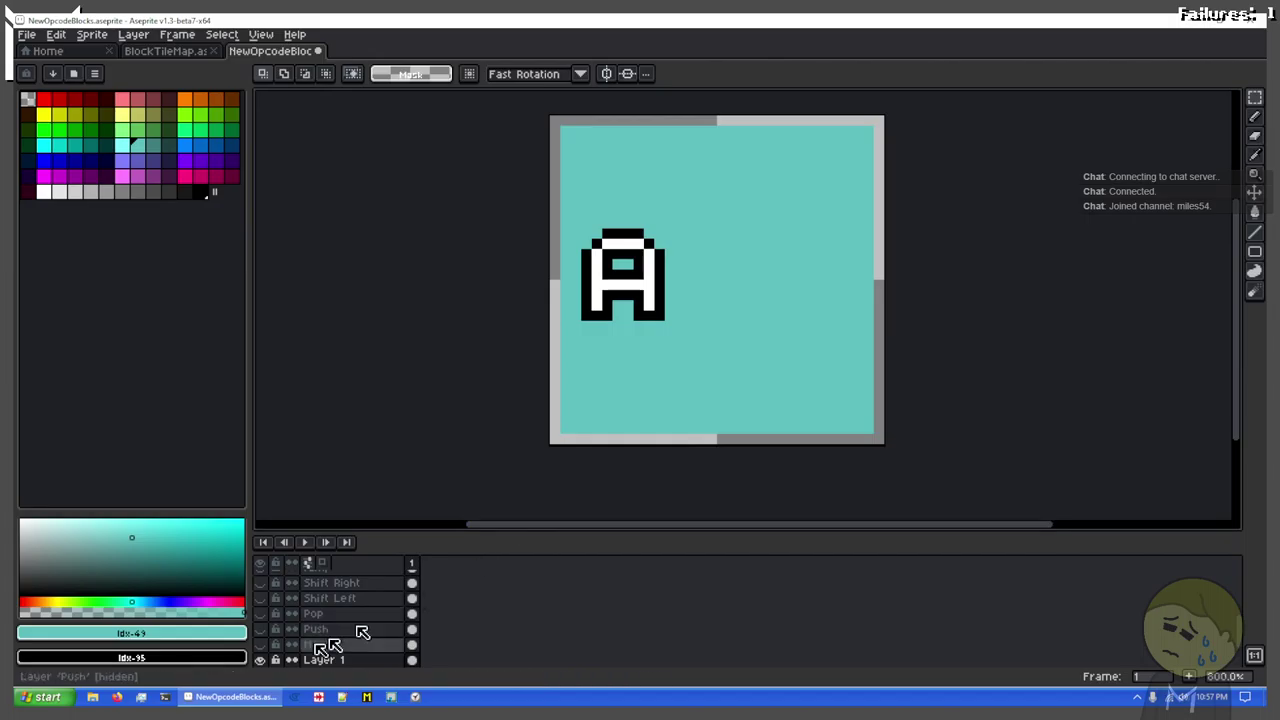
Step: Hide Layer 1 and show the No Operation layer to reach the NOP lettering
{"action": "left_click", "coordinate": [261, 661]}
{"action": "scroll", "coordinate": [280, 630], "scroll_direction": "up", "scroll_amount": 5}
{"action": "scroll", "coordinate": [286, 628], "scroll_direction": "up", "scroll_amount": 1}
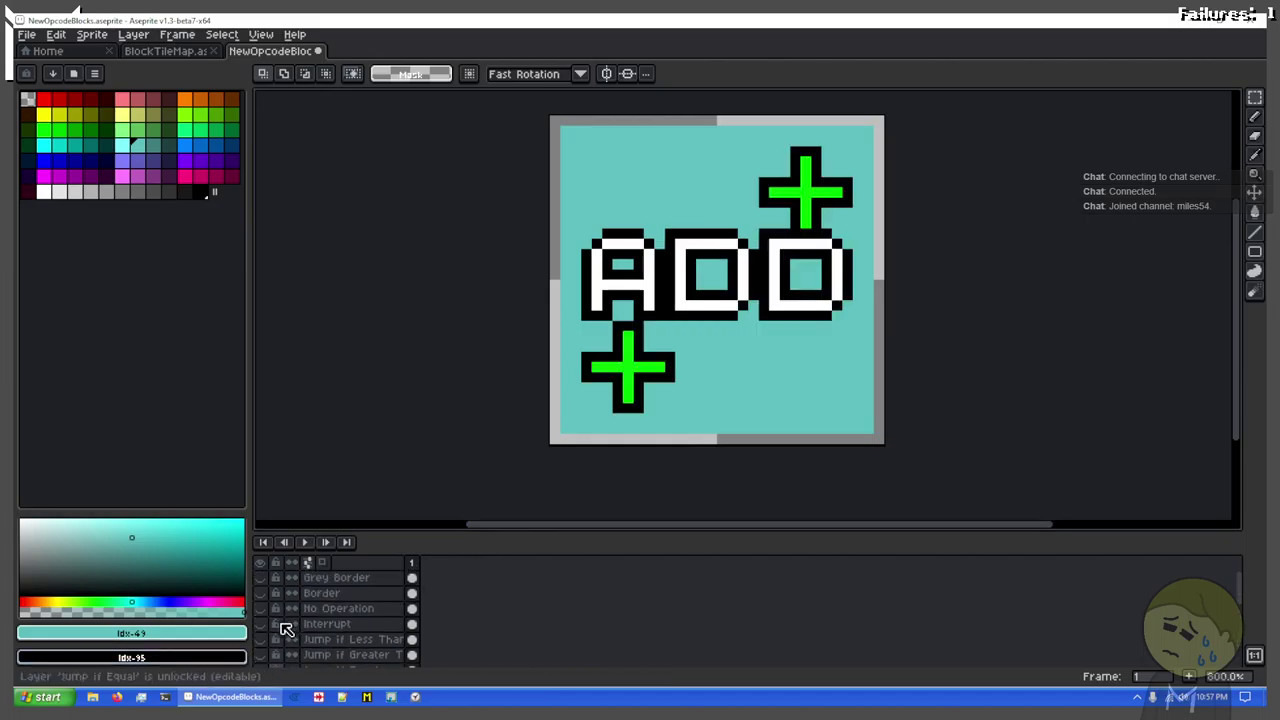
{"action": "left_click", "coordinate": [261, 608]}
{"action": "scroll", "coordinate": [567, 320], "scroll_direction": "up", "scroll_amount": 1}
Step: Select the outlined letter N of NOP piece by piece, following its diagonal, and copy it from the No Operation layer
{"action": "left_click_drag", "start_coordinate": [668, 253], "coordinate": [582, 348]}
{"action": "mouse_move", "coordinate": [530, 230]}
{"action": "left_mouse_down"}
{"action": "mouse_move", "coordinate": [562, 415]}
{"action": "mouse_move", "coordinate": [564, 396]}
{"action": "left_mouse_up"}
{"action": "left_click_drag", "start_coordinate": [586, 270], "coordinate": [586, 318]}
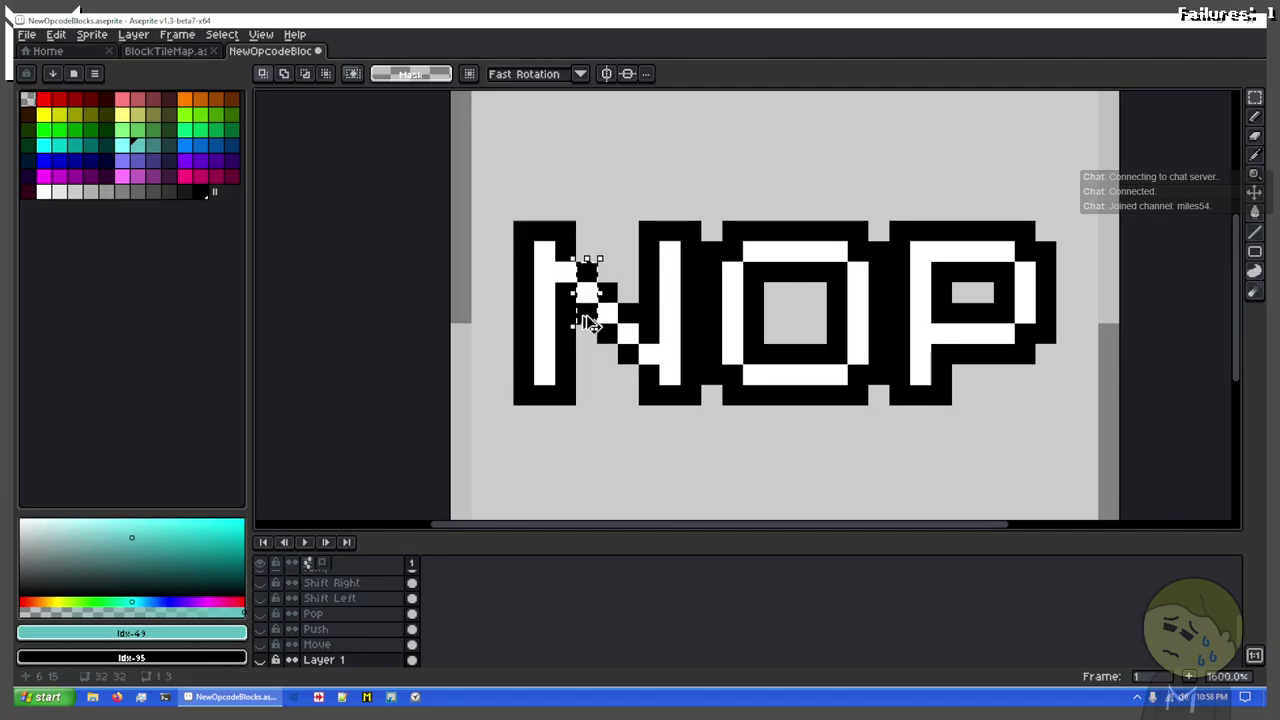
{"action": "left_click_drag", "start_coordinate": [528, 248], "coordinate": [556, 328]}
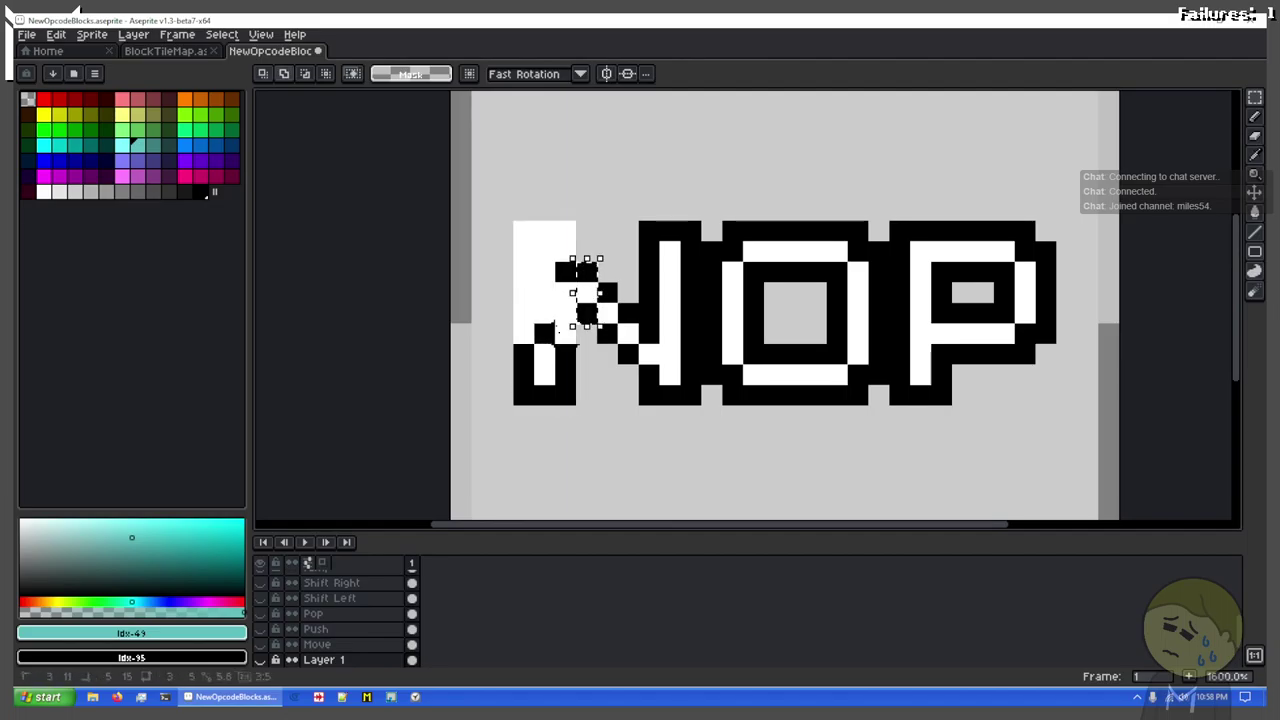
{"action": "key", "text": "ctrl+z"}
{"action": "mouse_move", "coordinate": [608, 291]}
{"action": "left_mouse_down"}
{"action": "mouse_move", "coordinate": [608, 333]}
{"action": "mouse_move", "coordinate": [628, 354]}
{"action": "mouse_move", "coordinate": [680, 345]}
{"action": "left_mouse_up"}
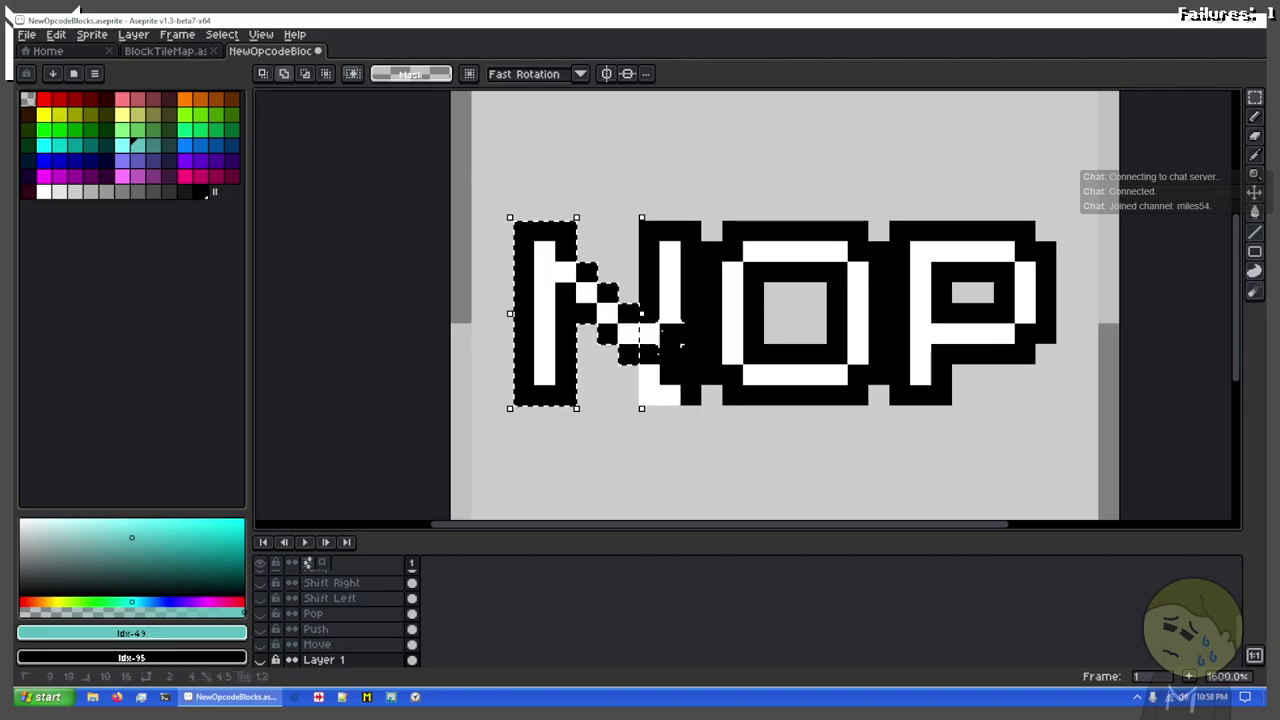
{"action": "left_click_drag", "start_coordinate": [681, 242], "coordinate": [683, 239]}
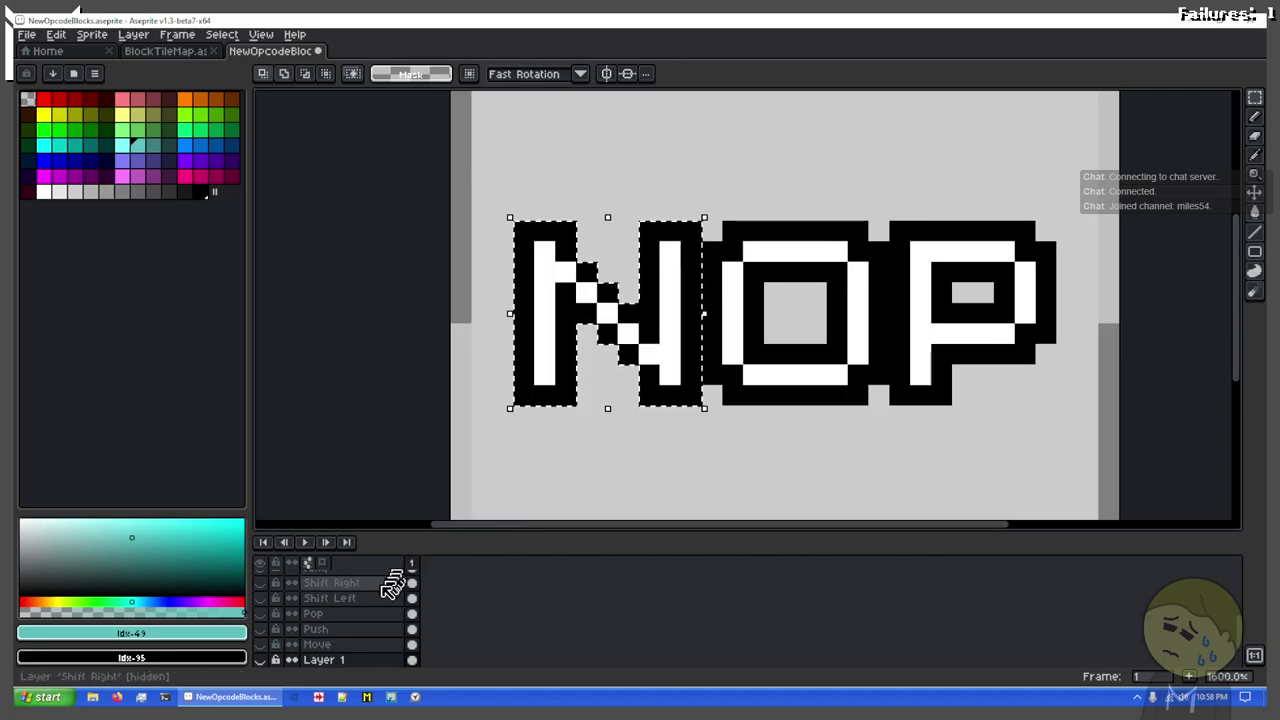
{"action": "scroll", "coordinate": [395, 577], "scroll_direction": "up", "scroll_amount": 5}
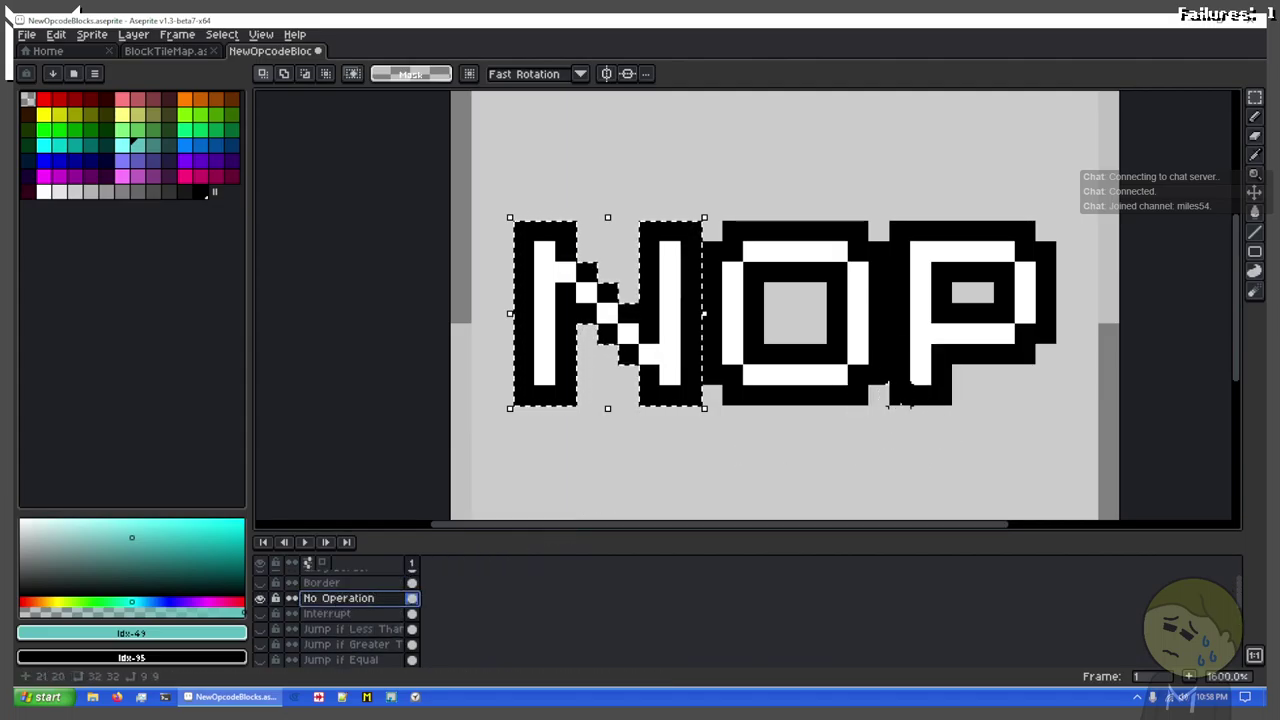
Step: Hide the No Operation layer and paste the N onto Layer 1 at 11, 11, directly beside the A
{"action": "scroll", "coordinate": [345, 610], "scroll_direction": "down", "scroll_amount": 3}
{"action": "scroll", "coordinate": [335, 635], "scroll_direction": "down", "scroll_amount": 3}
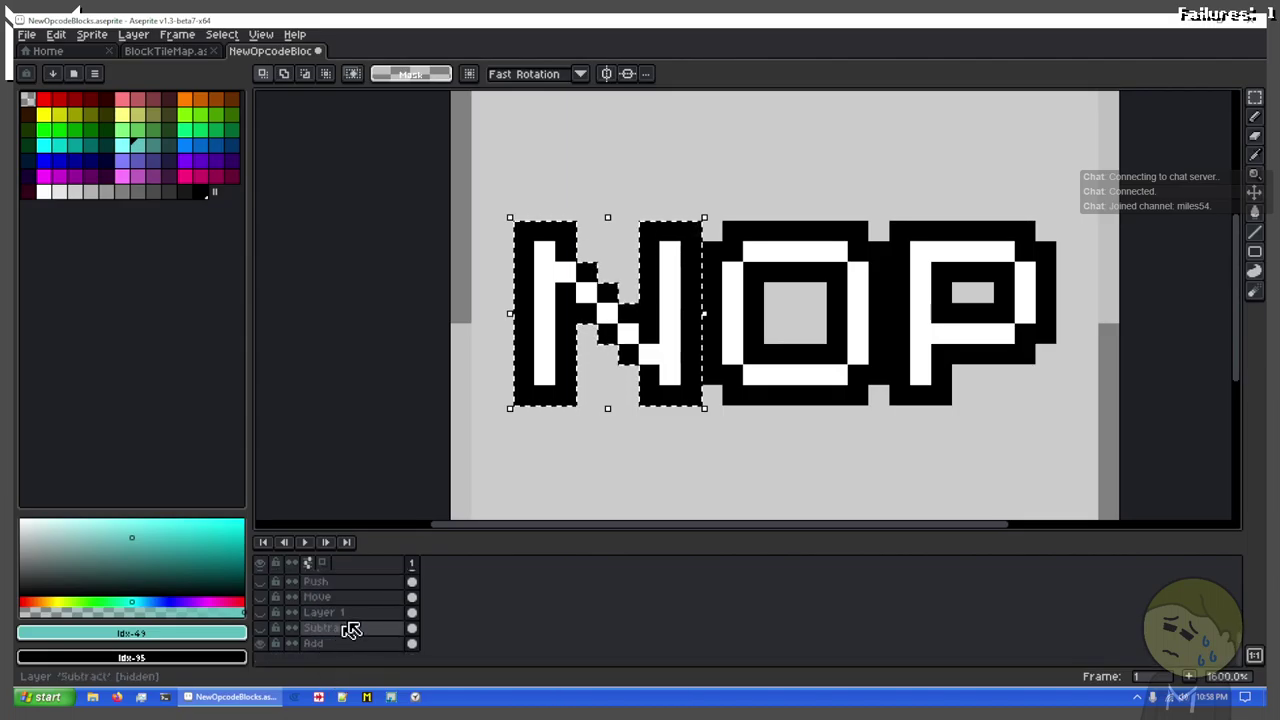
{"action": "left_click", "coordinate": [355, 612]}
{"action": "scroll", "coordinate": [262, 620], "scroll_direction": "up", "scroll_amount": 6}
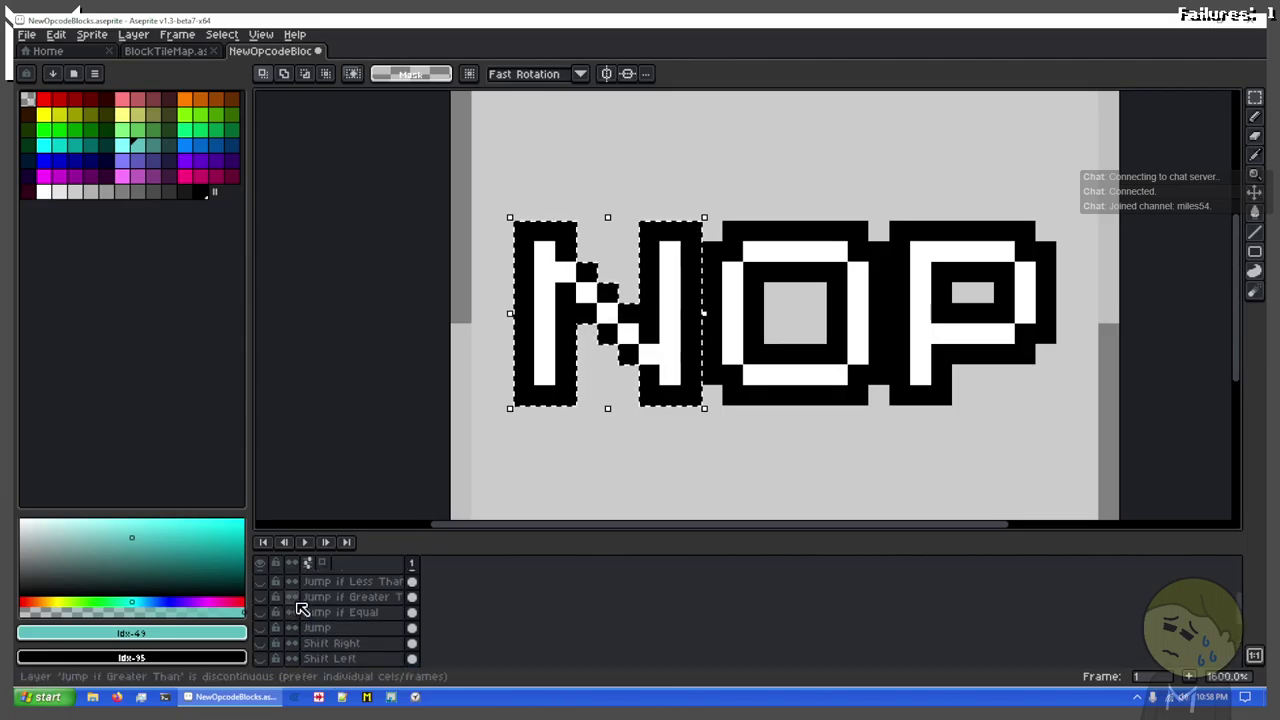
{"action": "left_click", "coordinate": [262, 608]}
{"action": "left_click_drag", "start_coordinate": [650, 372], "coordinate": [812, 344]}
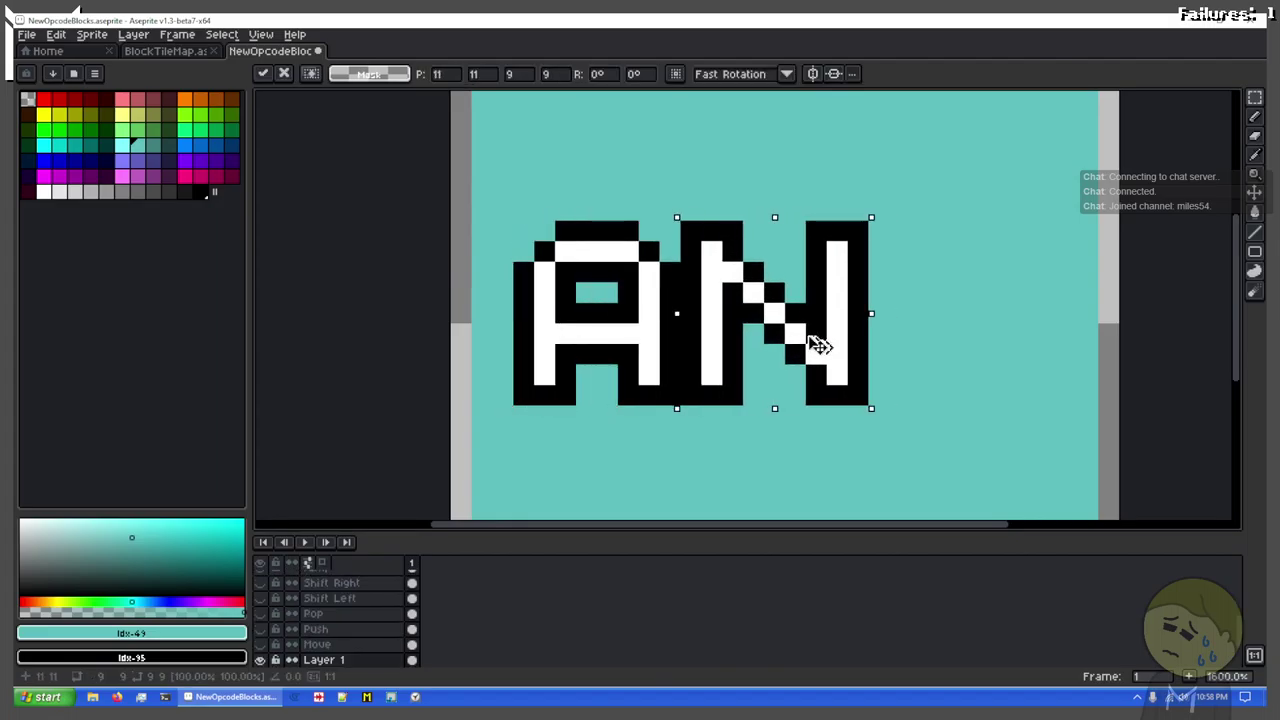
Step: Hide Layer 1 and copy the last outlined D of ADD, a 9 by 9 pixel area, from the Add layer
{"action": "scroll", "coordinate": [360, 615], "scroll_direction": "down", "scroll_amount": 3}
{"action": "scroll", "coordinate": [349, 630], "scroll_direction": "down", "scroll_amount": 1}
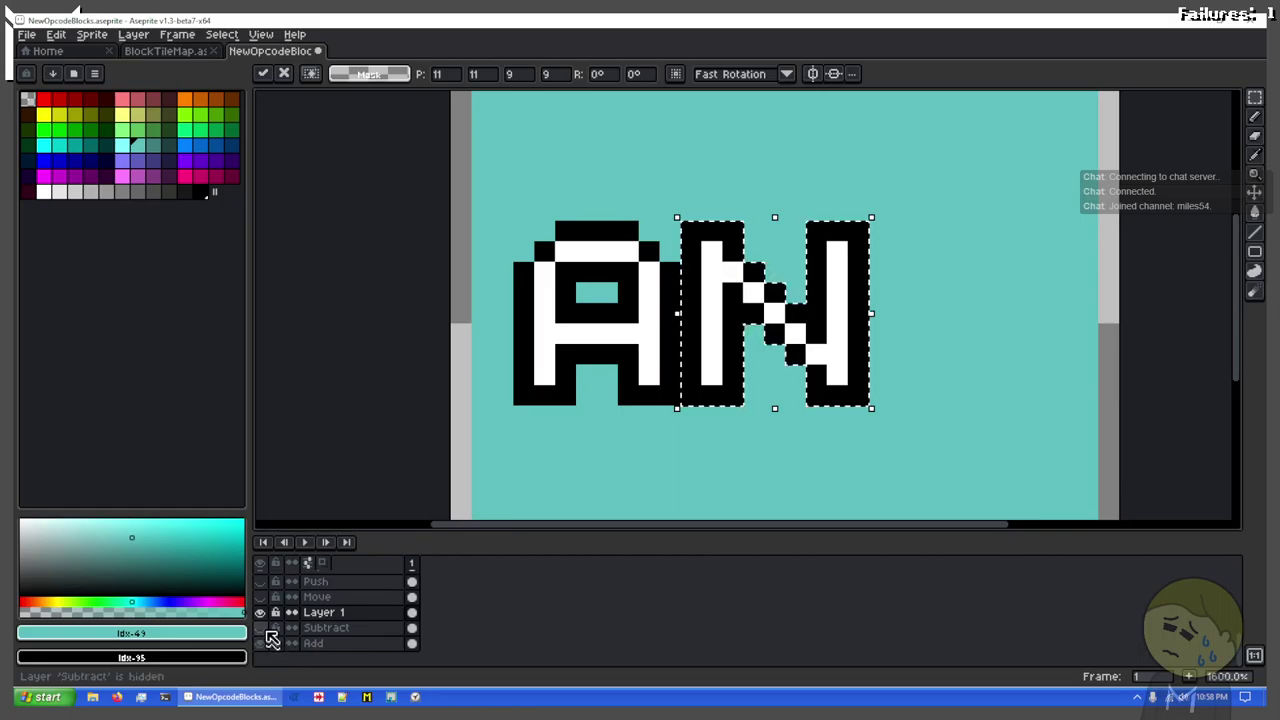
{"action": "left_click", "coordinate": [260, 612]}
{"action": "left_click", "coordinate": [315, 643]}
{"action": "left_click", "coordinate": [900, 210]}
{"action": "left_click_drag", "start_coordinate": [866, 218], "coordinate": [1059, 408]}
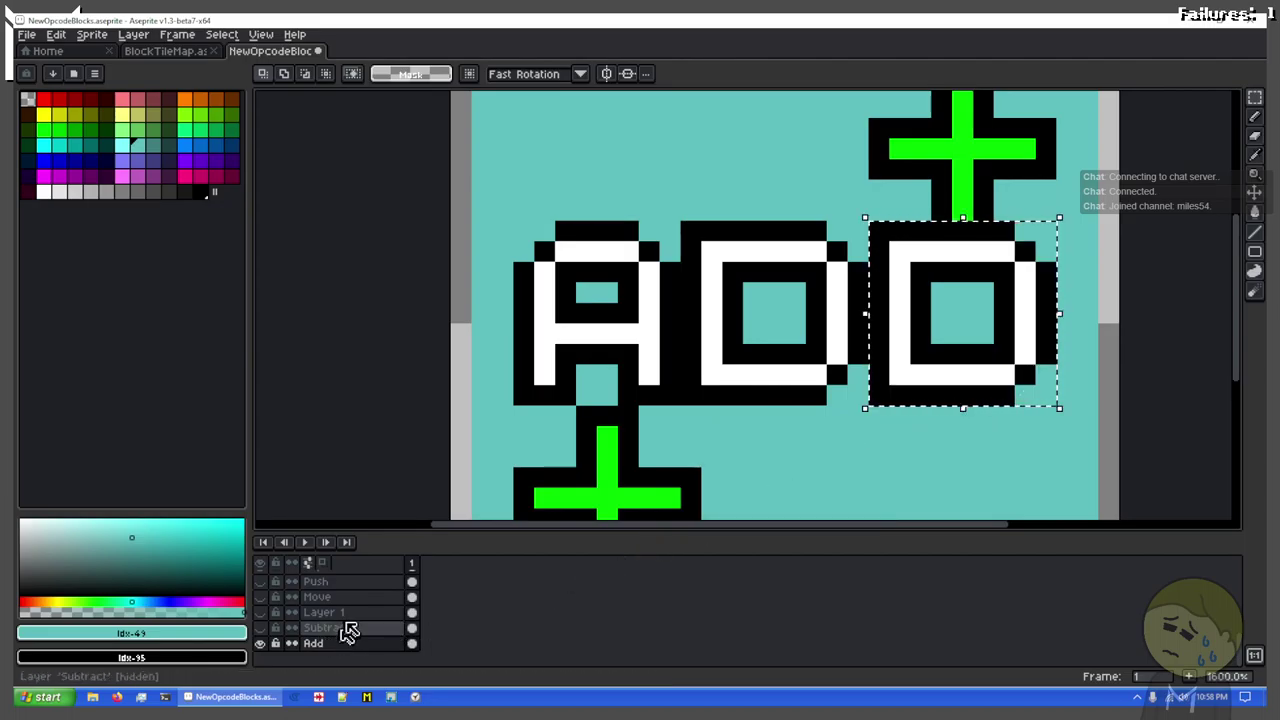
Step: Show Layer 1 again, paste the D onto it at 20, 11, and clear the selection
{"action": "left_click", "coordinate": [379, 612]}
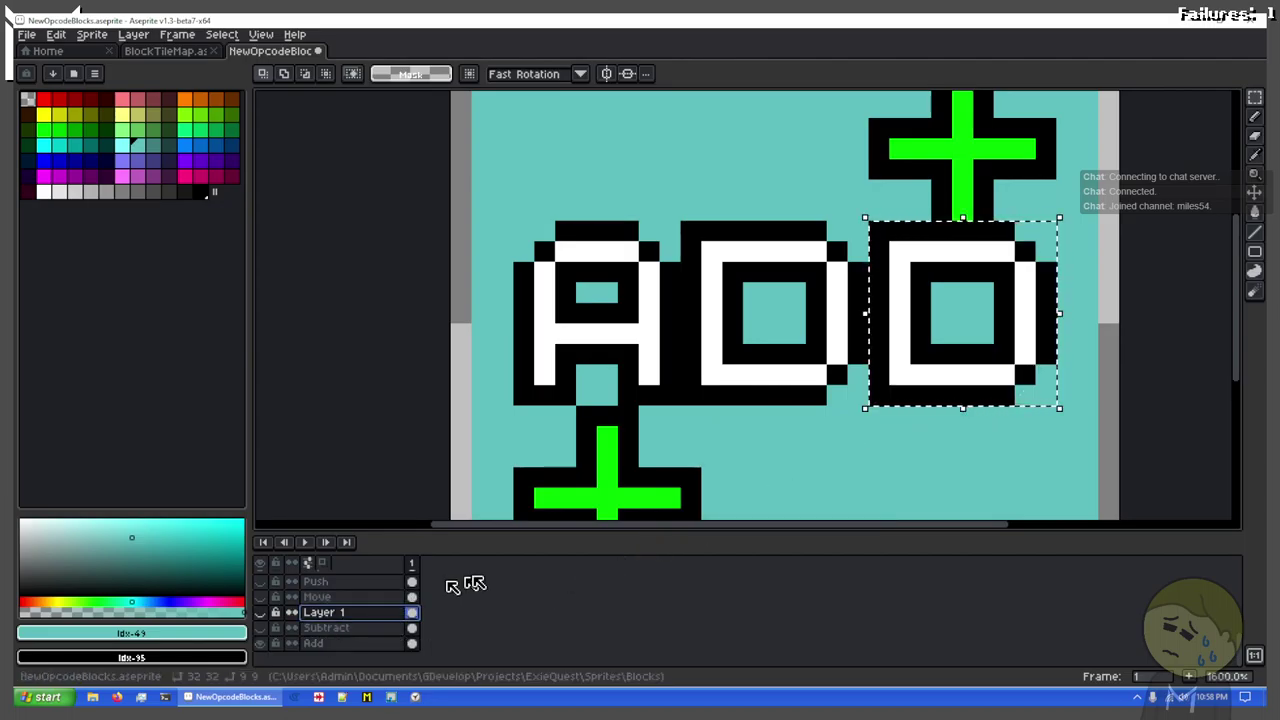
{"action": "left_click", "coordinate": [263, 615]}
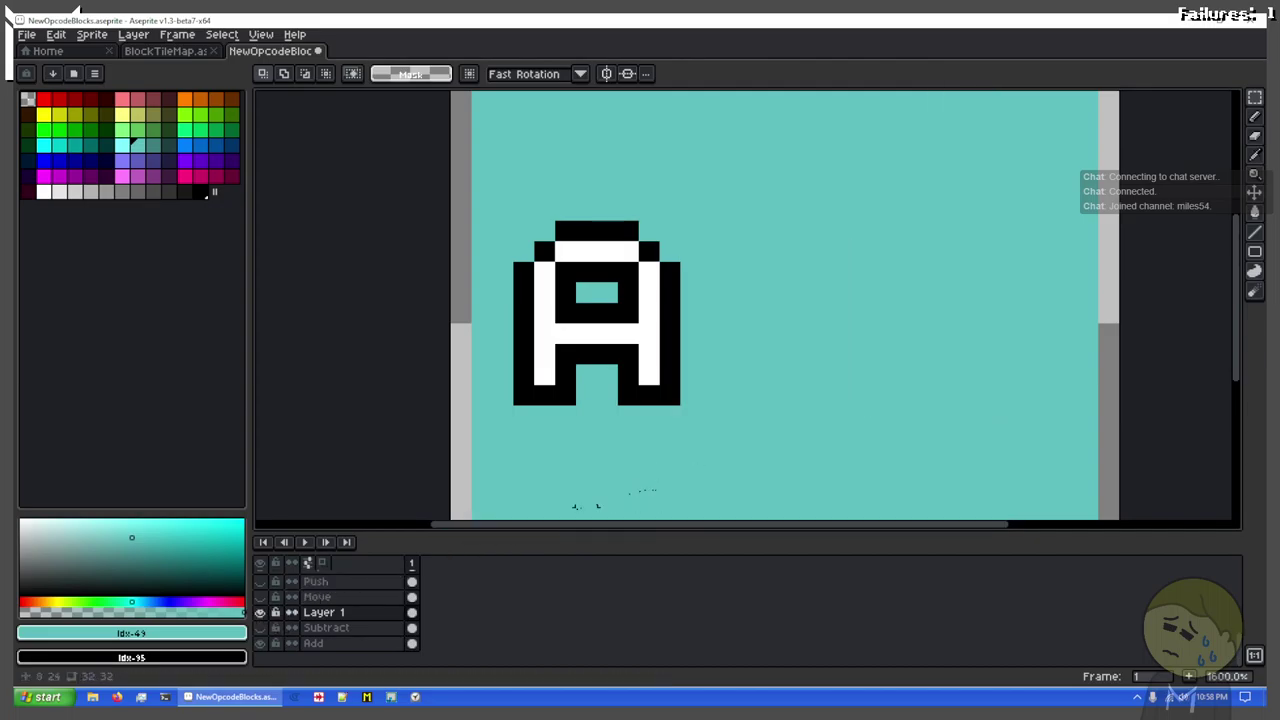
{"action": "key", "text": "ctrl+v"}
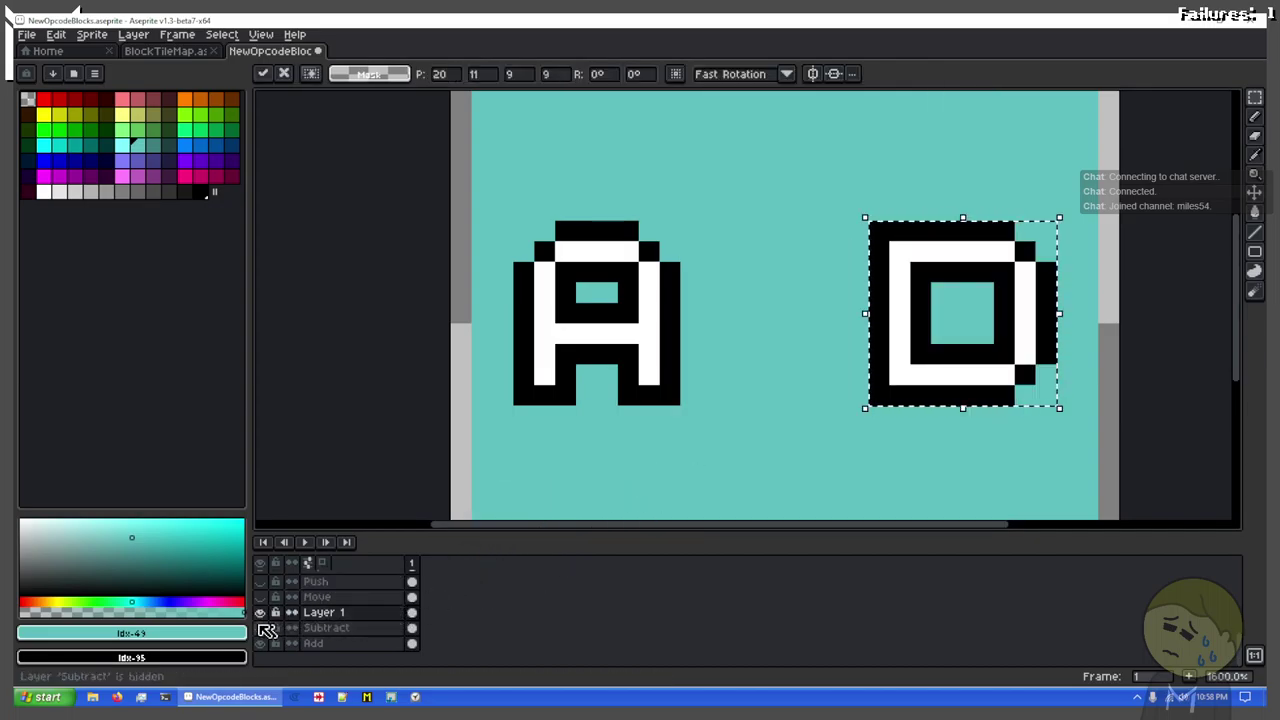
{"action": "key", "text": "ctrl+d"}
Step: Preview the Interrupt and No Operation layers in turn to check their lettering for a reusable N
{"action": "scroll", "coordinate": [276, 626], "scroll_direction": "up", "scroll_amount": 8}
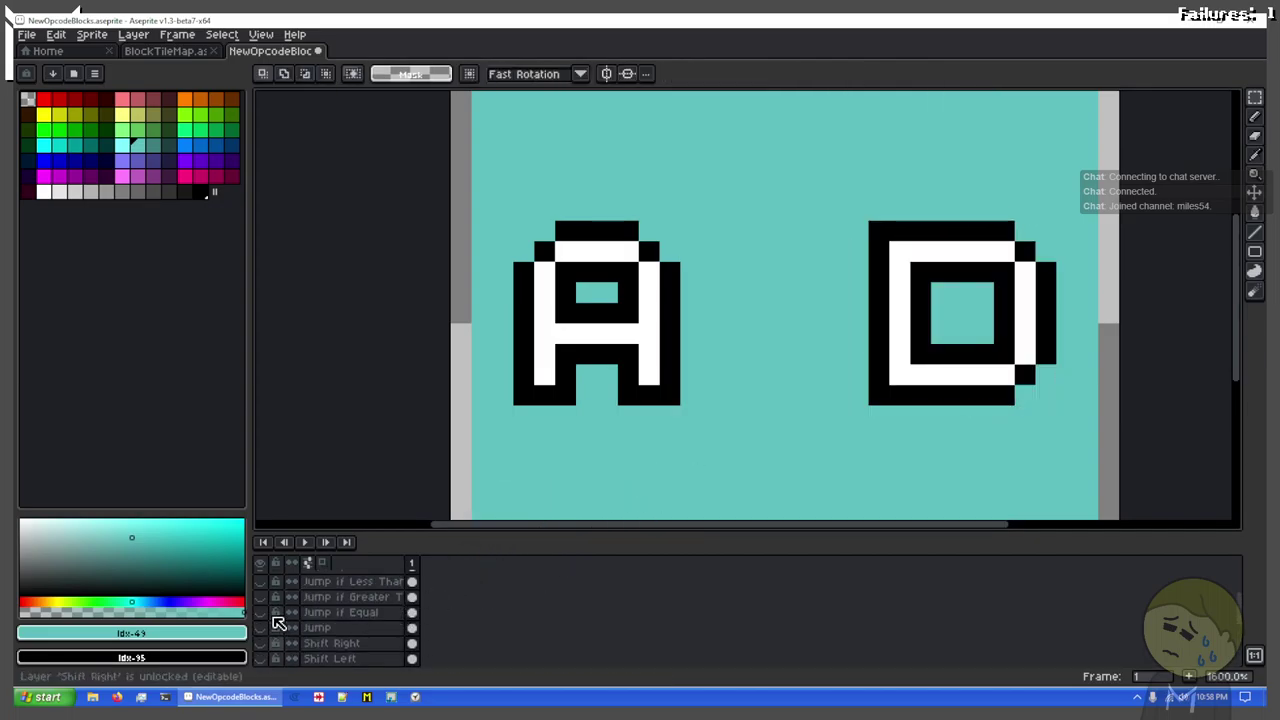
{"action": "scroll", "coordinate": [272, 630], "scroll_direction": "down", "scroll_amount": 8}
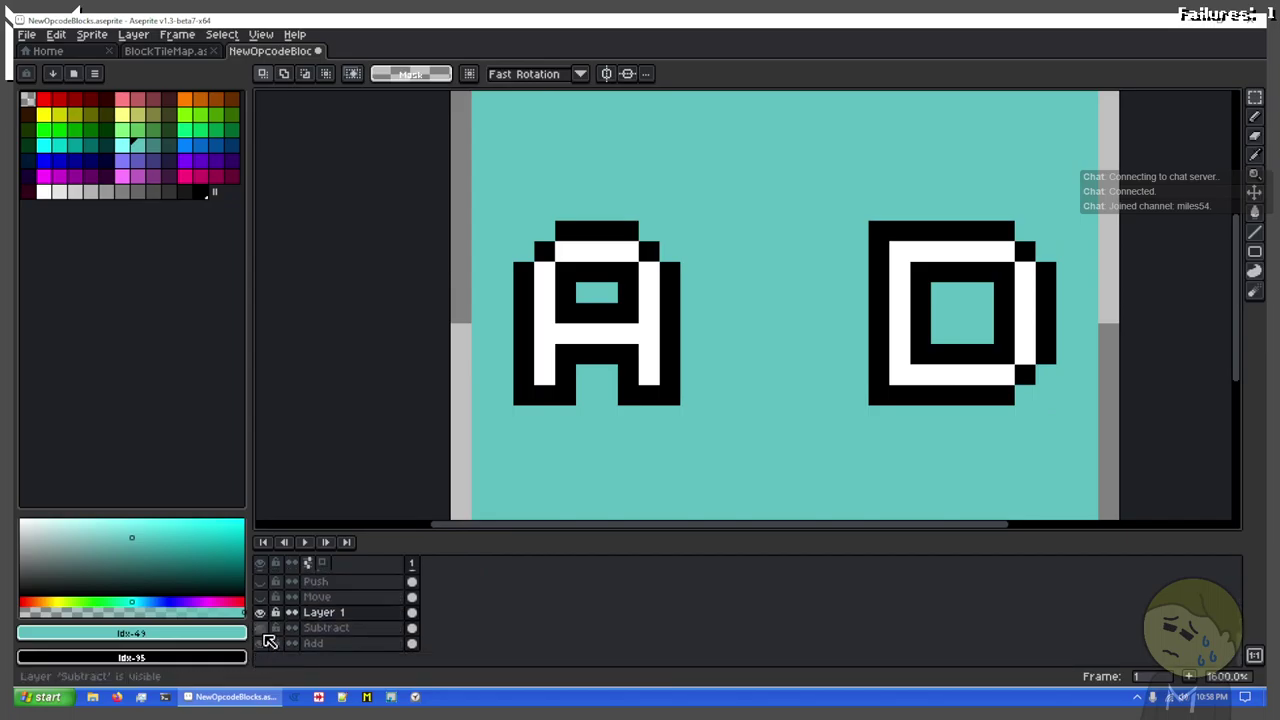
{"action": "scroll", "coordinate": [269, 638], "scroll_direction": "up", "scroll_amount": 8}
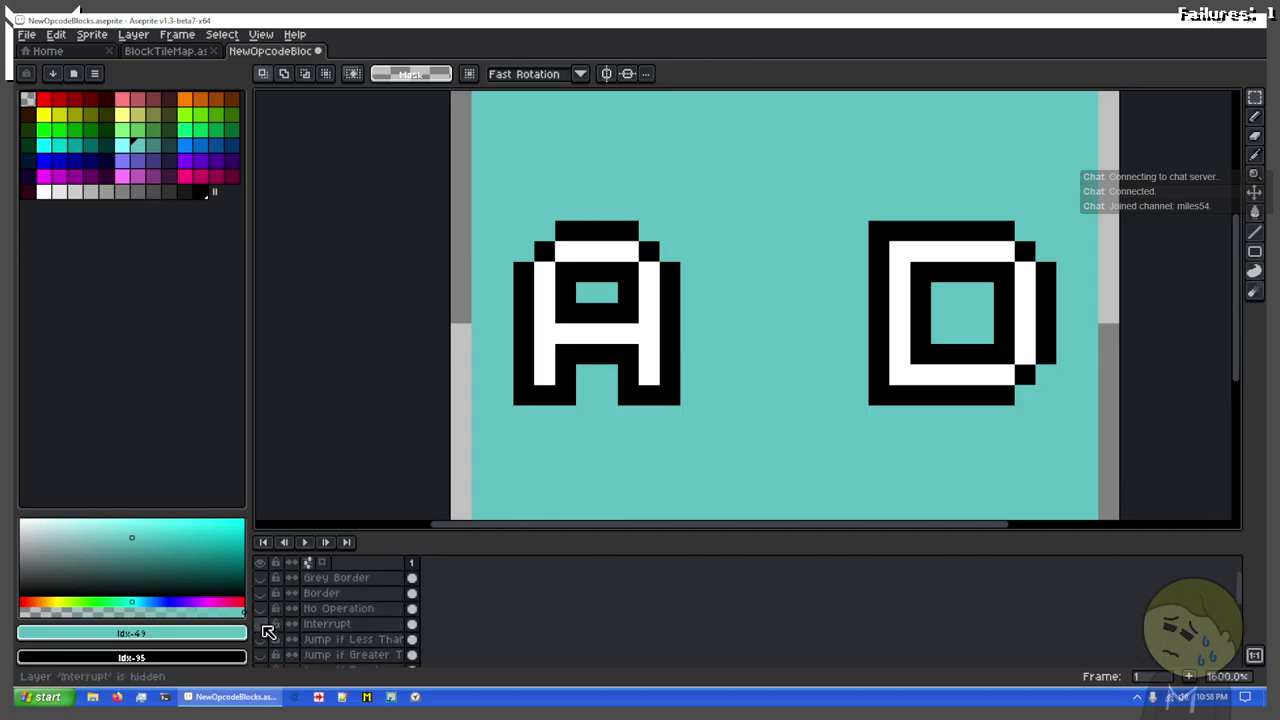
{"action": "left_click", "coordinate": [264, 625]}
{"action": "left_click", "coordinate": [262, 624]}
{"action": "left_click", "coordinate": [262, 609]}
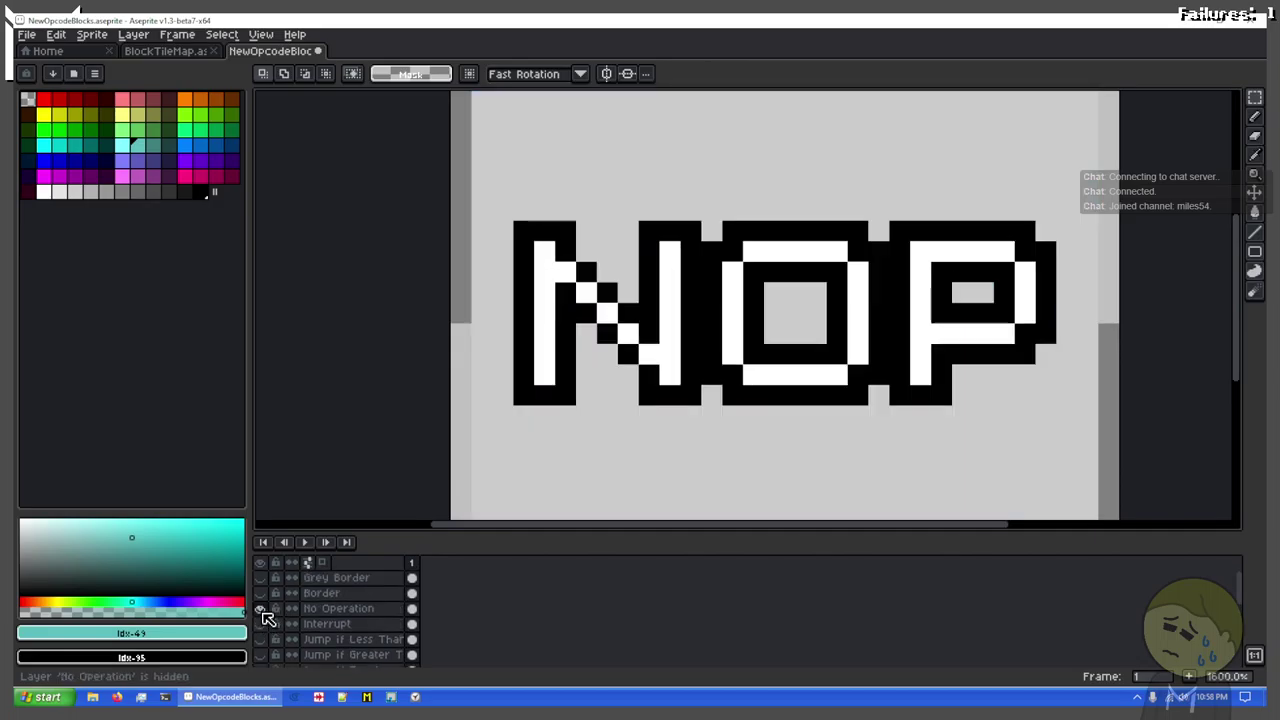
{"action": "left_click", "coordinate": [262, 609]}
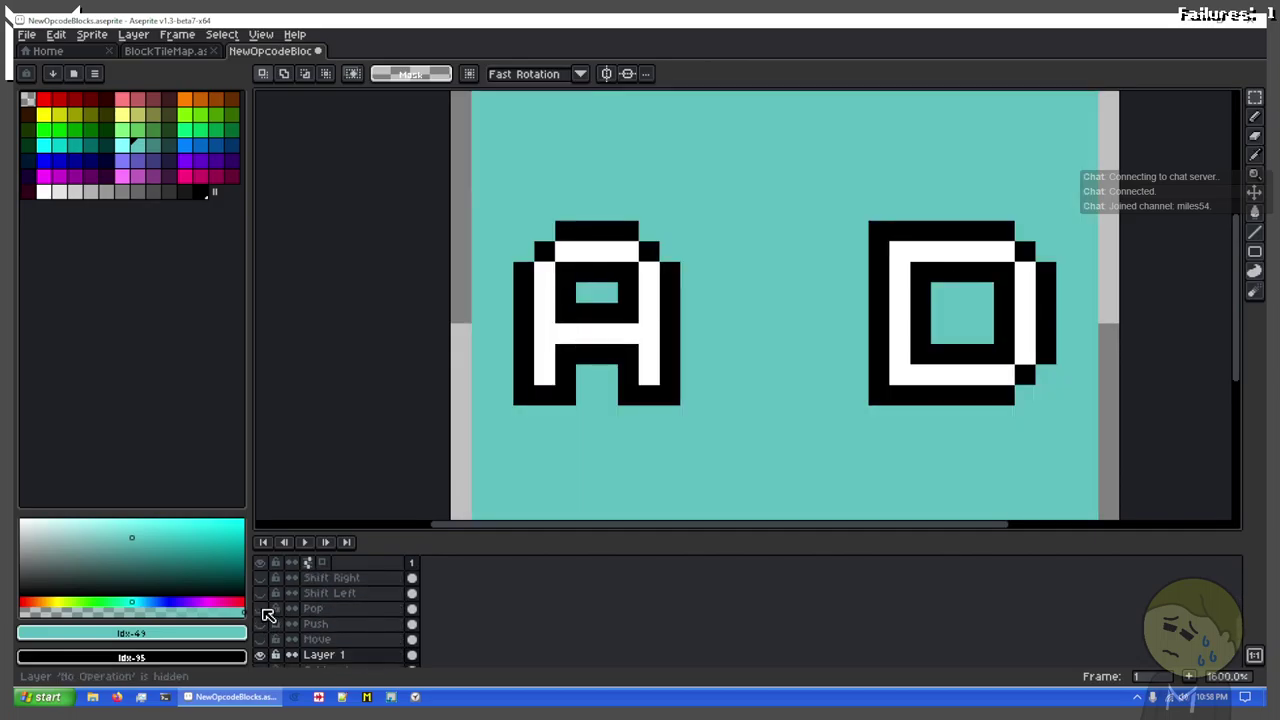
Step: Toggle the Layer 1, Move, Push and Pop layers one at a time to compare their lettering
{"action": "scroll", "coordinate": [268, 610], "scroll_direction": "down", "scroll_amount": 5}
{"action": "left_click", "coordinate": [263, 598]}
{"action": "left_click", "coordinate": [263, 598]}
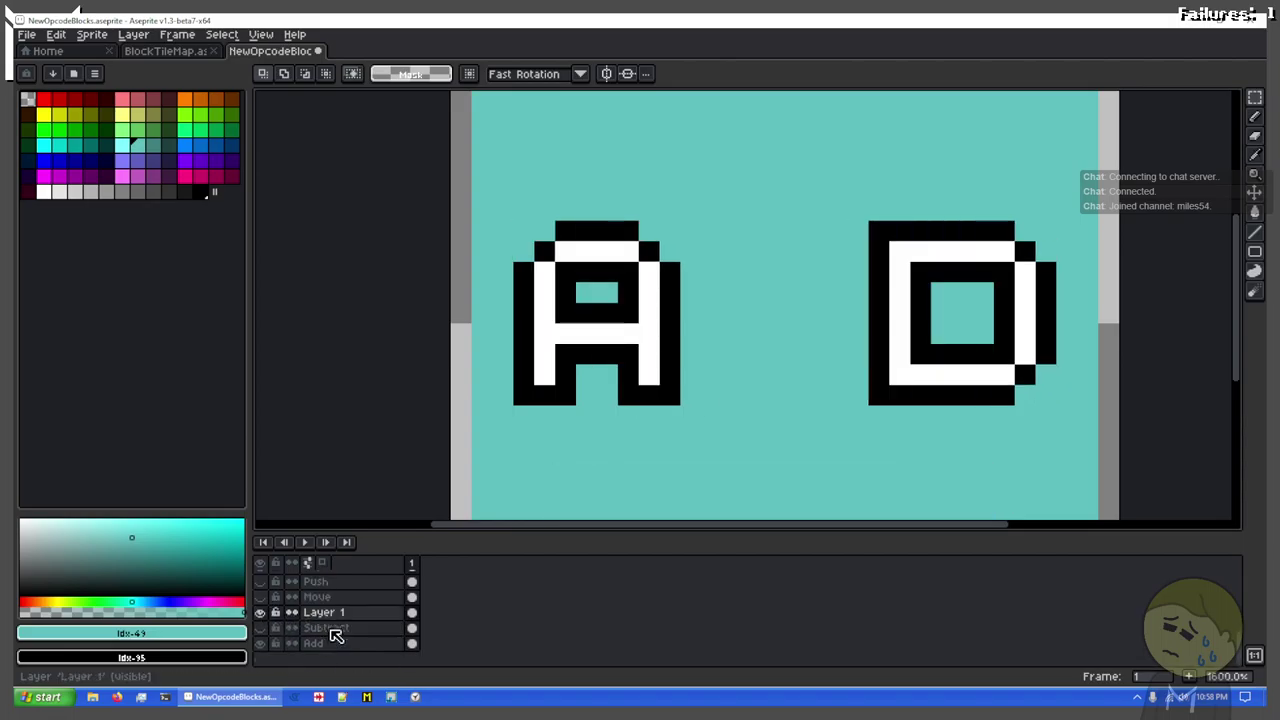
{"action": "left_click", "coordinate": [262, 613]}
{"action": "left_click", "coordinate": [262, 613]}
{"action": "left_click", "coordinate": [263, 597]}
{"action": "left_click", "coordinate": [263, 597]}
{"action": "left_click", "coordinate": [262, 582]}
{"action": "left_click", "coordinate": [261, 582]}
{"action": "scroll", "coordinate": [264, 600], "scroll_direction": "up", "scroll_amount": 1}
{"action": "left_click", "coordinate": [262, 583]}
{"action": "left_click", "coordinate": [261, 582]}
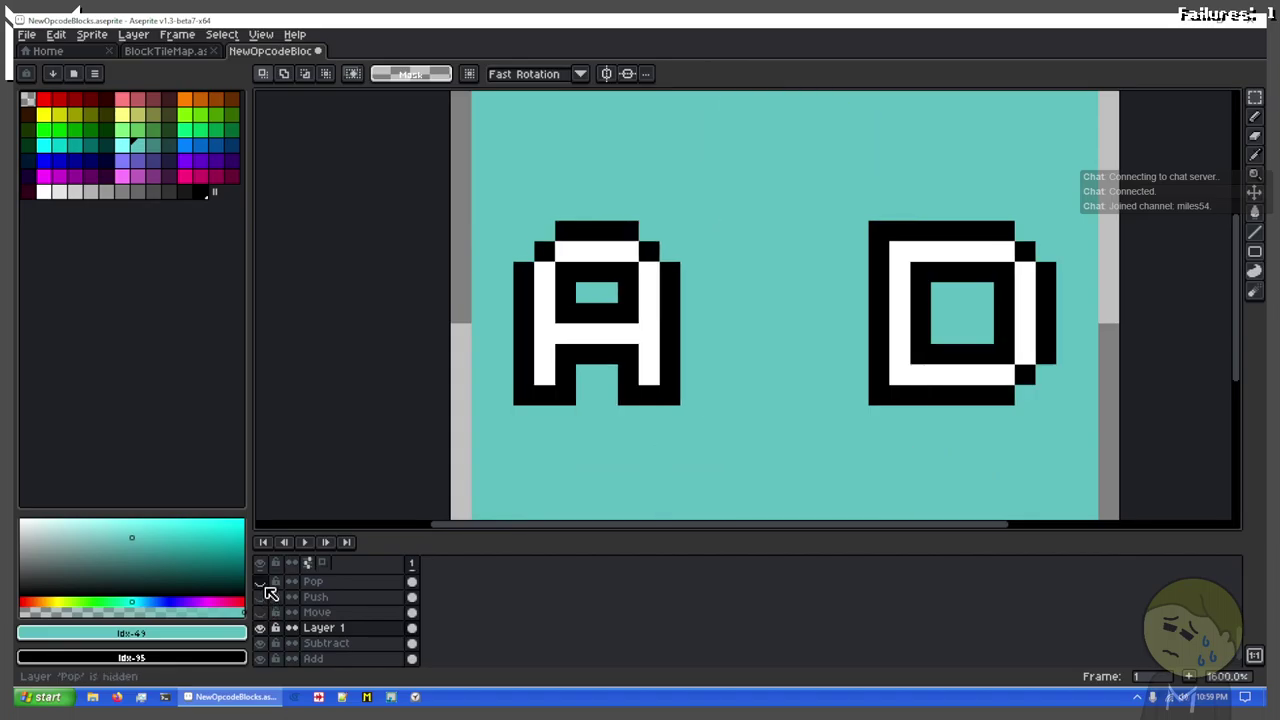
Step: Preview the Shift Left, Shift Right and the Jump layers one at a time to check their letters
{"action": "scroll", "coordinate": [277, 605], "scroll_direction": "up", "scroll_amount": 1}
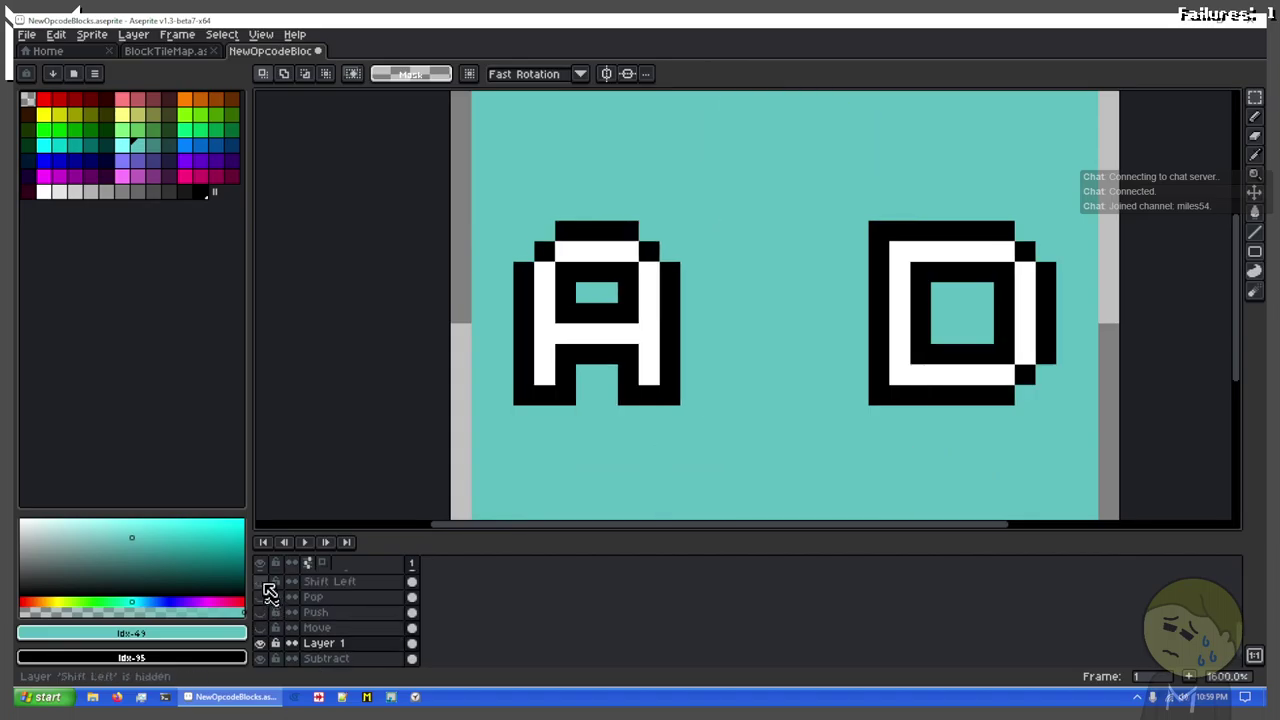
{"action": "left_click", "coordinate": [263, 582]}
{"action": "left_click", "coordinate": [263, 582]}
{"action": "scroll", "coordinate": [269, 589], "scroll_direction": "up", "scroll_amount": 1}
{"action": "left_click", "coordinate": [262, 582]}
{"action": "left_click", "coordinate": [262, 582]}
{"action": "scroll", "coordinate": [266, 596], "scroll_direction": "up", "scroll_amount": 1}
{"action": "left_click", "coordinate": [262, 582]}
{"action": "left_click", "coordinate": [262, 582]}
{"action": "scroll", "coordinate": [268, 597], "scroll_direction": "up", "scroll_amount": 1}
{"action": "left_click", "coordinate": [262, 582]}
{"action": "left_click", "coordinate": [262, 582]}
{"action": "scroll", "coordinate": [268, 597], "scroll_direction": "up", "scroll_amount": 2}
{"action": "left_click", "coordinate": [265, 597]}
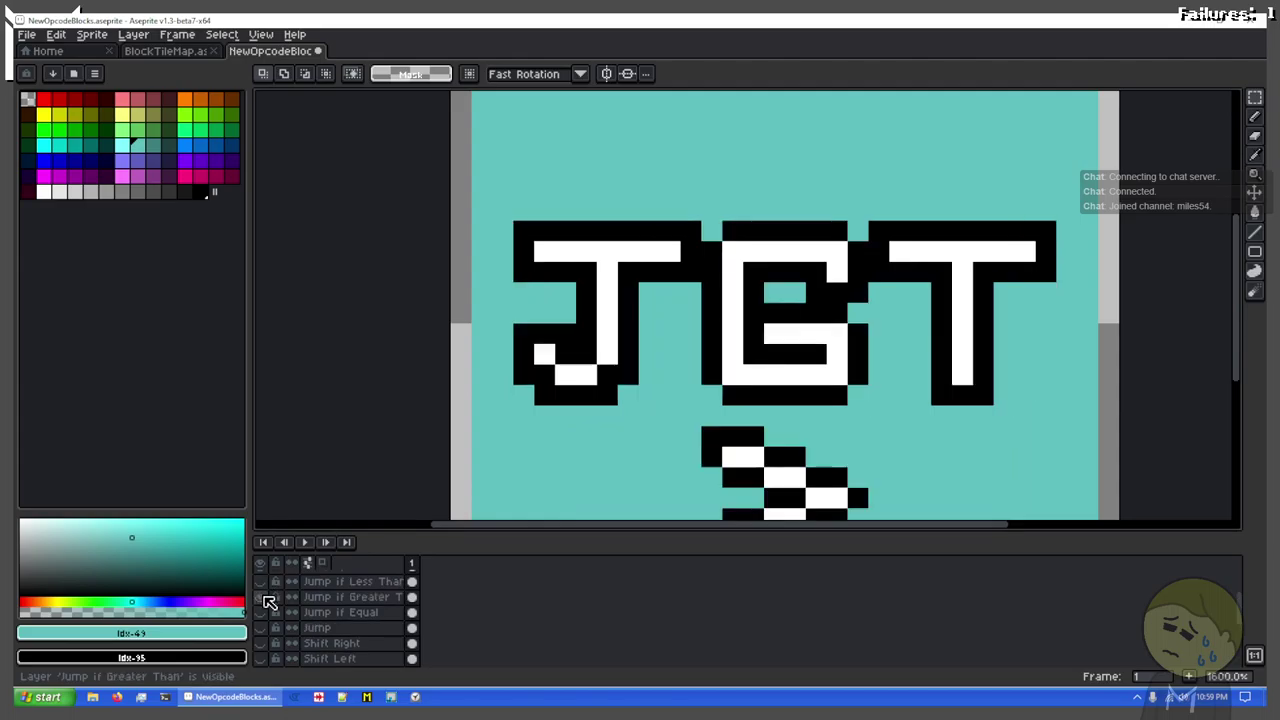
{"action": "left_click", "coordinate": [265, 597]}
{"action": "left_click", "coordinate": [262, 612]}
{"action": "left_click", "coordinate": [262, 612]}
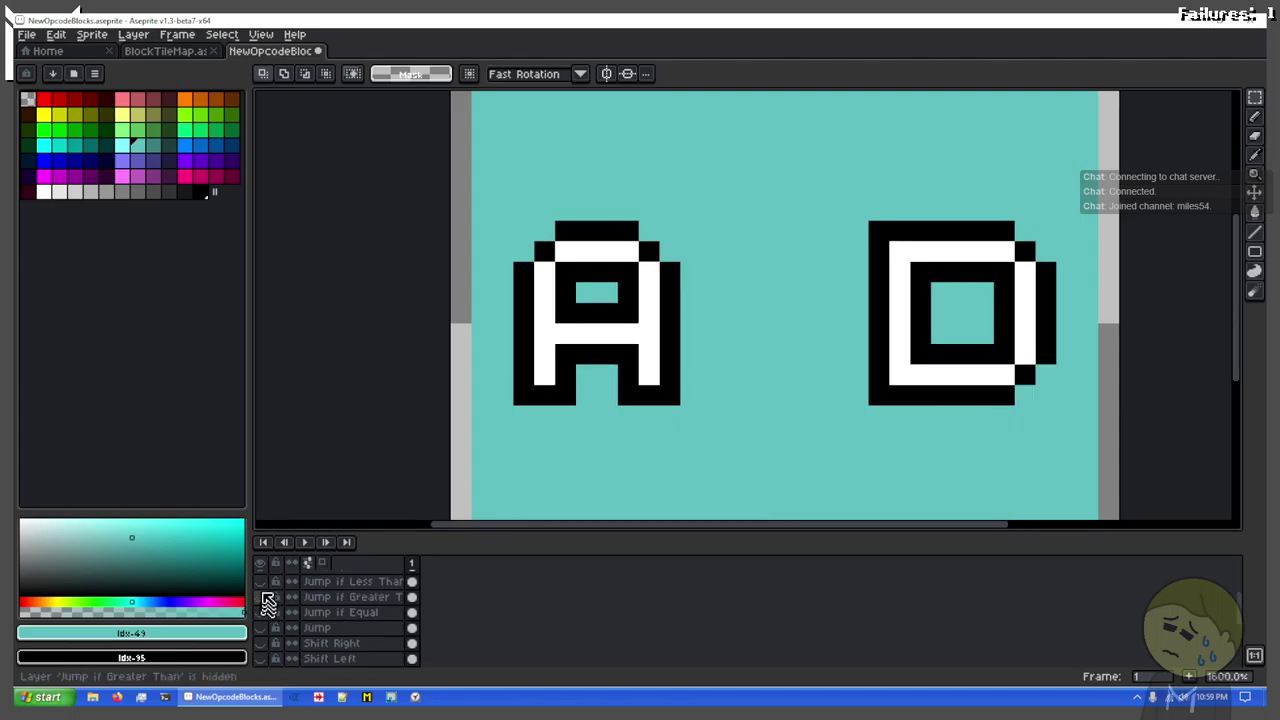
{"action": "left_click", "coordinate": [262, 582]}
{"action": "left_click", "coordinate": [262, 582]}
{"action": "scroll", "coordinate": [264, 592], "scroll_direction": "up", "scroll_amount": 2}
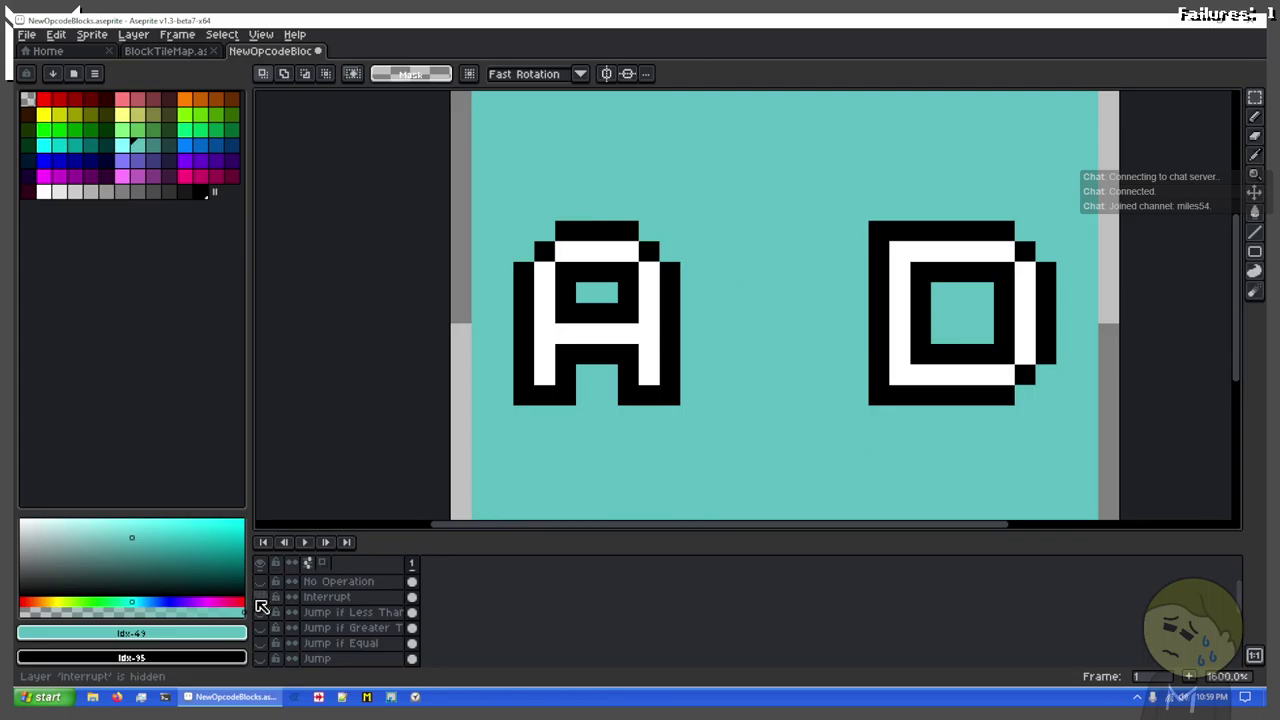
{"action": "left_click", "coordinate": [261, 598]}
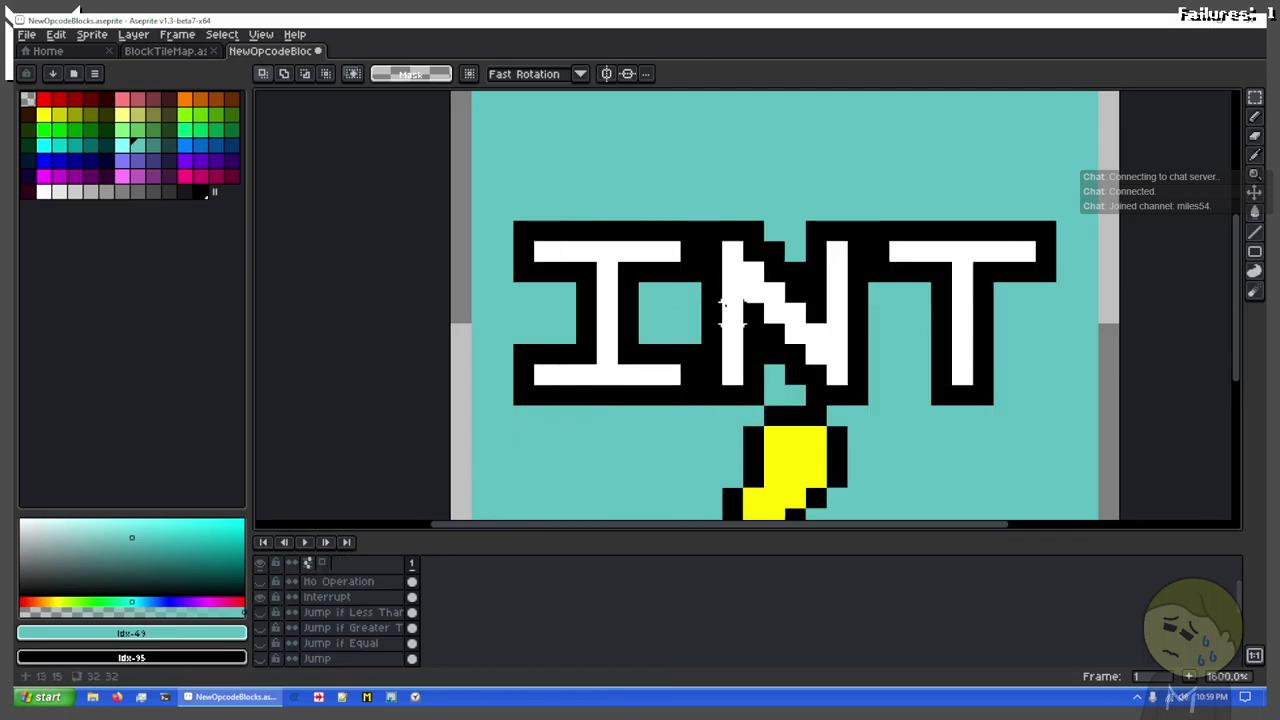
{"action": "left_click_drag", "start_coordinate": [700, 240], "coordinate": [870, 406]}
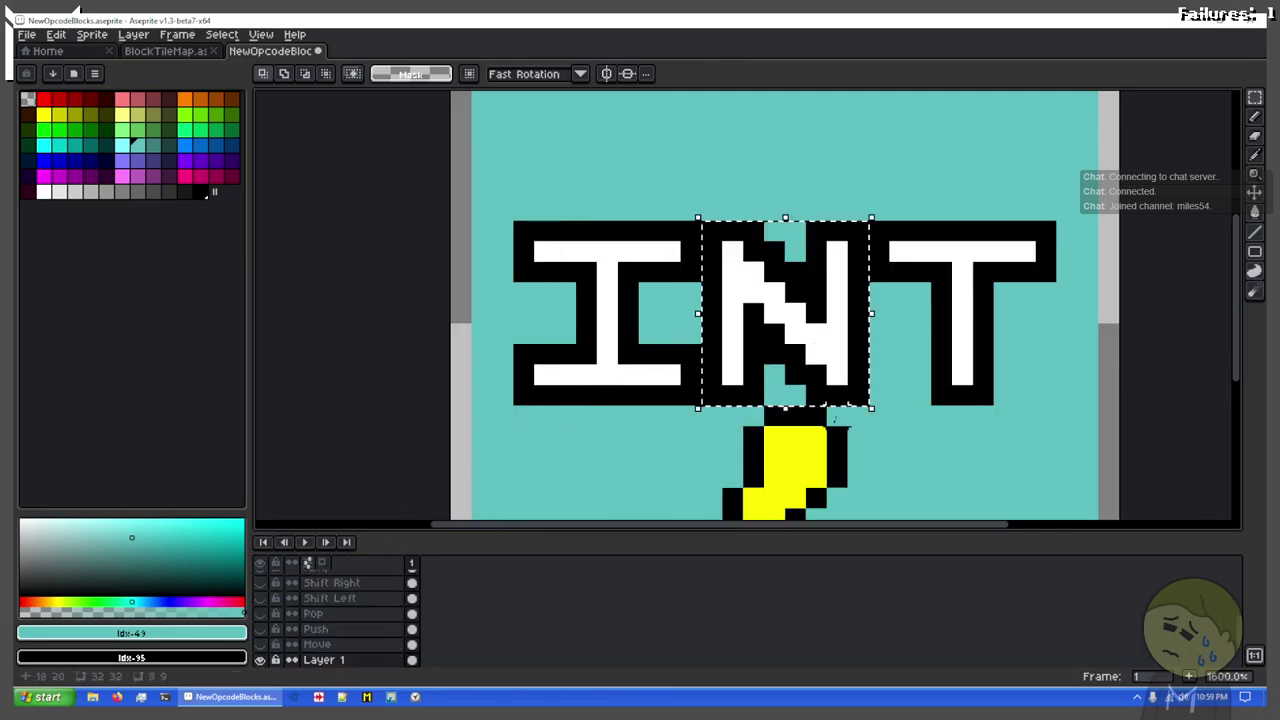
{"action": "scroll", "coordinate": [371, 600], "scroll_direction": "down", "scroll_amount": 2}
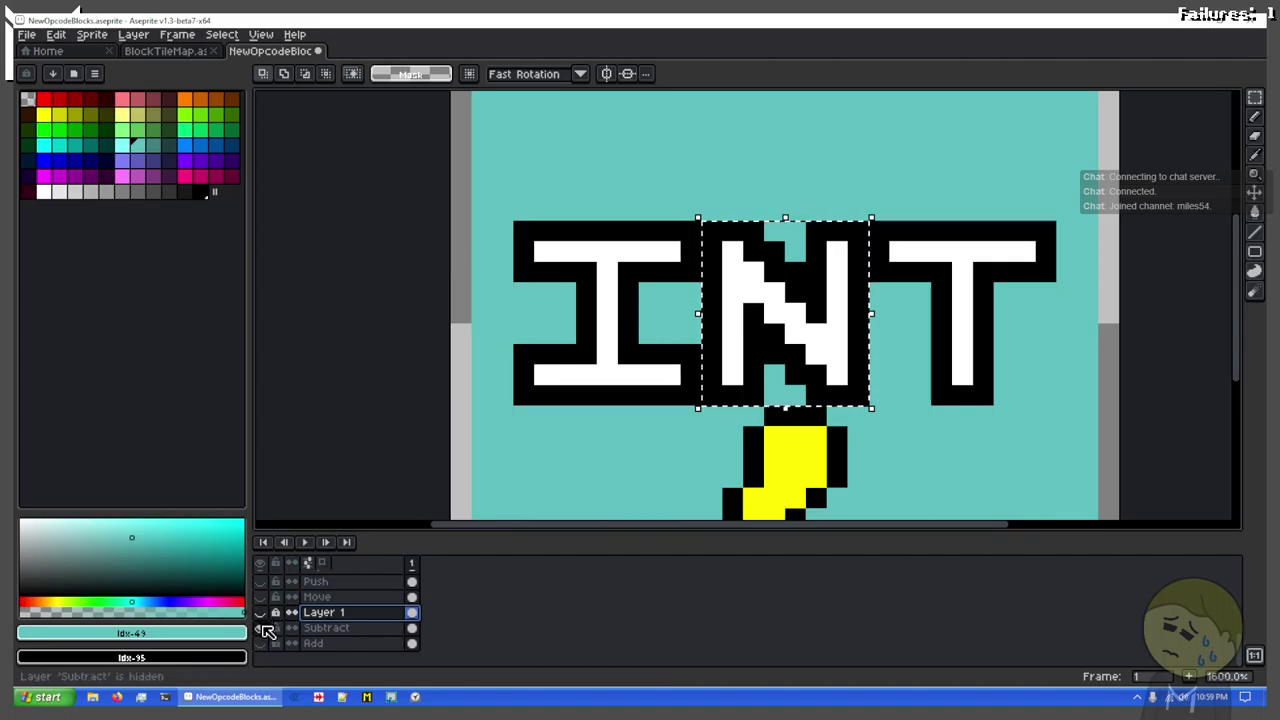
{"action": "scroll", "coordinate": [279, 626], "scroll_direction": "up", "scroll_amount": 9}
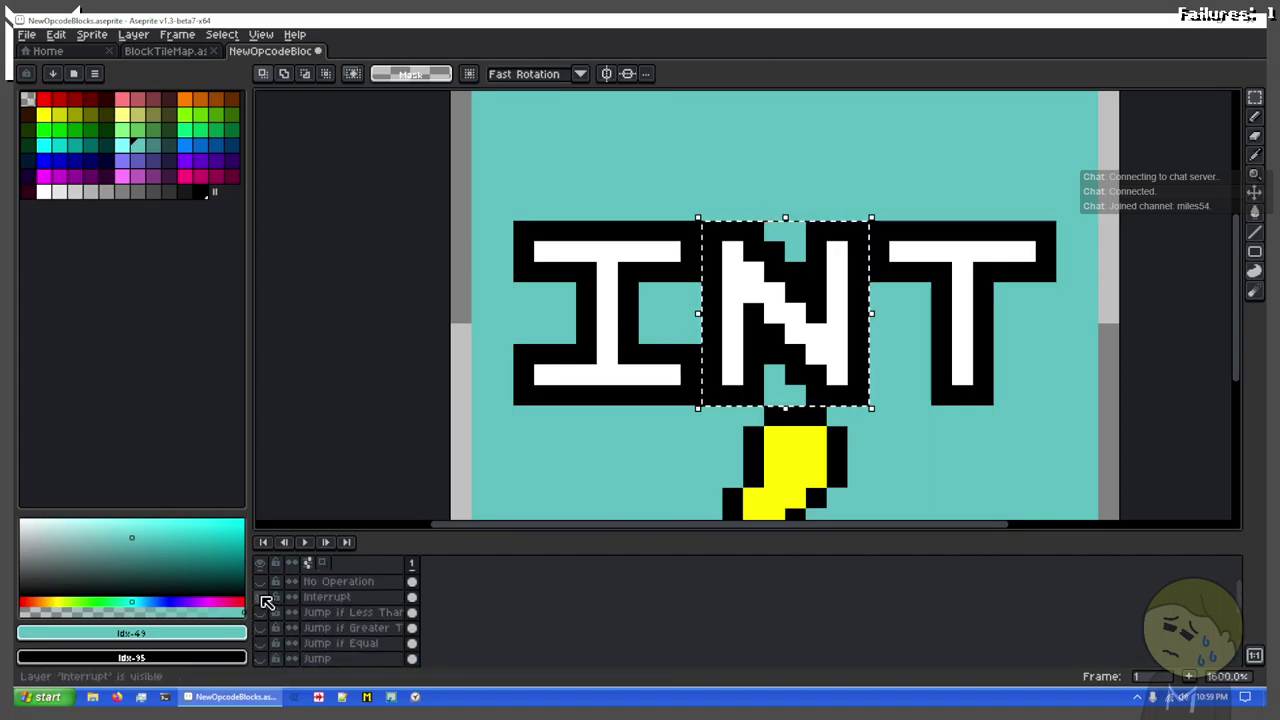
{"action": "left_click", "coordinate": [261, 598]}
{"action": "scroll", "coordinate": [268, 612], "scroll_direction": "down", "scroll_amount": 7}
{"action": "scroll", "coordinate": [272, 615], "scroll_direction": "down", "scroll_amount": 2}
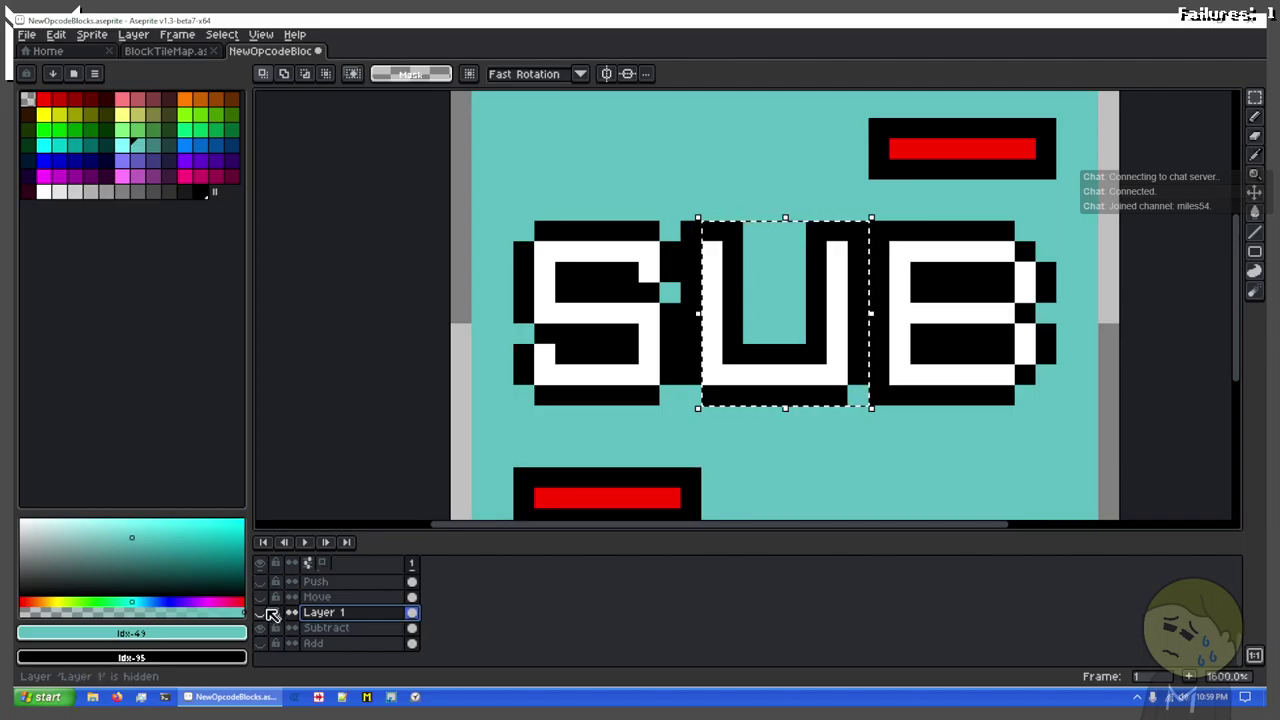
{"action": "left_click", "coordinate": [263, 613]}
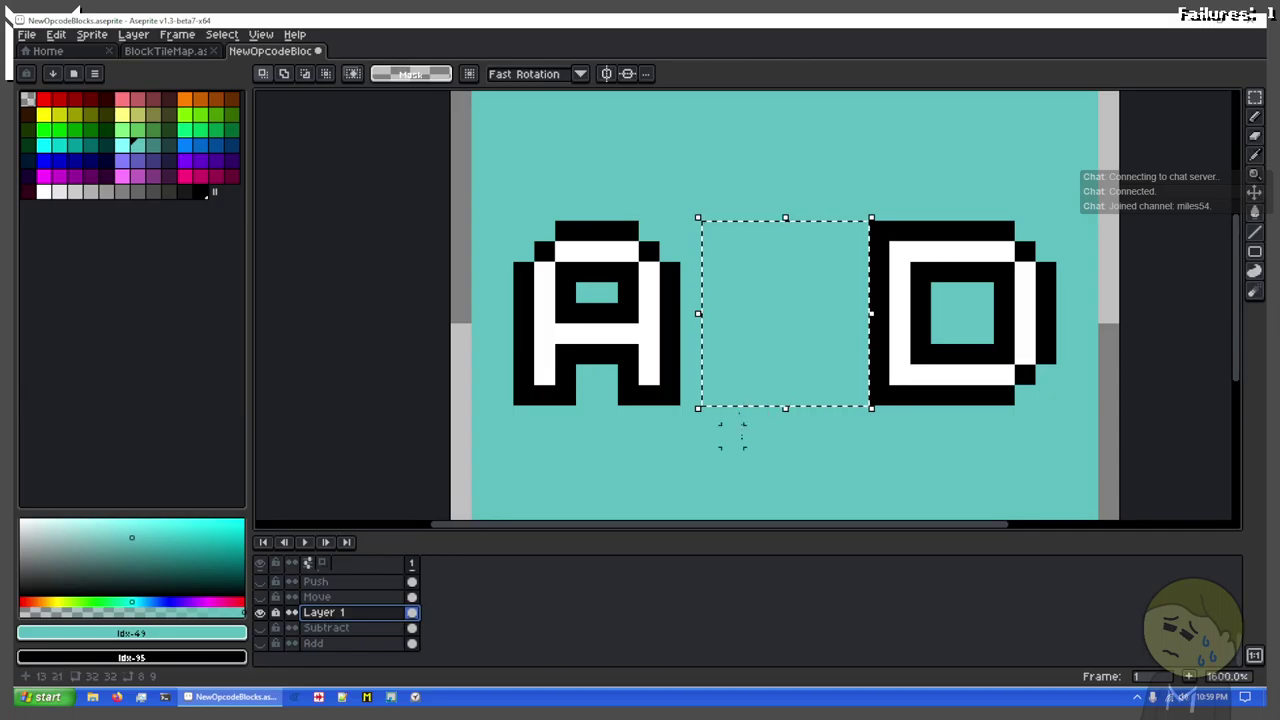
{"action": "key", "text": "Escape"}
Step: Show the No Operation layer and copy the 9 by 9 pixel N of NOP, selected piece by piece along its outline
{"action": "scroll", "coordinate": [377, 637], "scroll_direction": "up", "scroll_amount": 11}
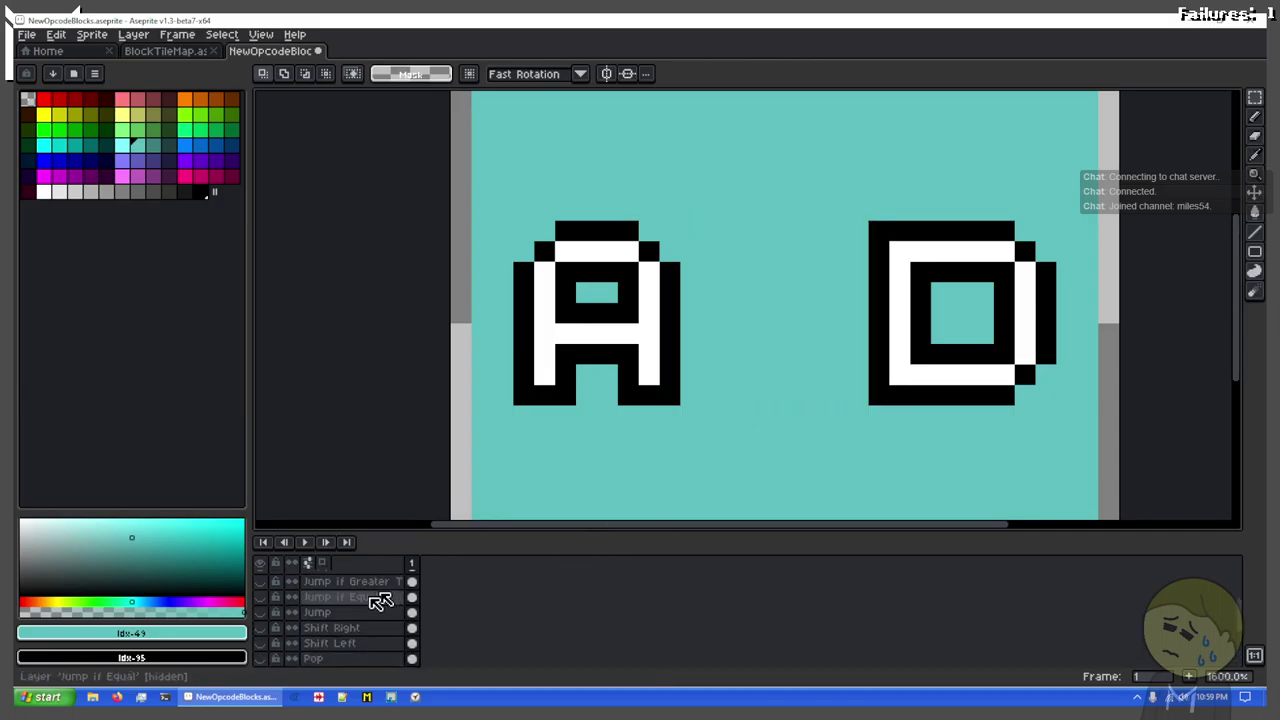
{"action": "left_click", "coordinate": [350, 608]}
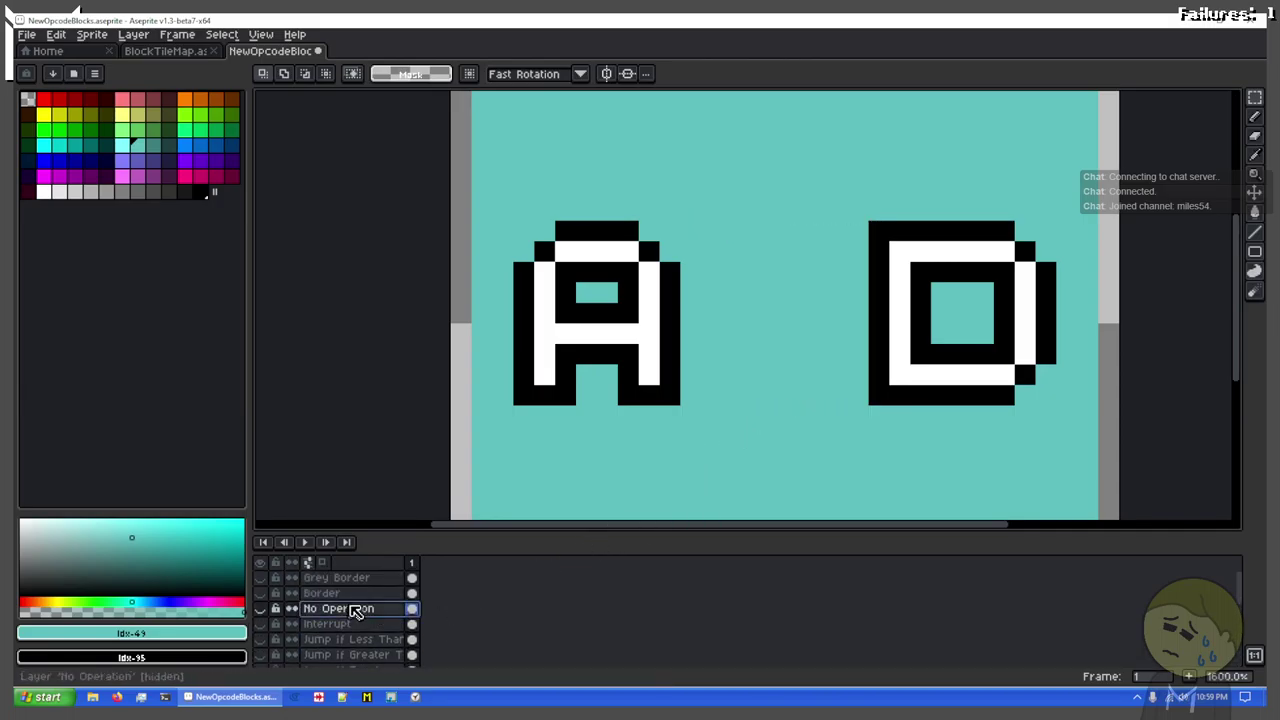
{"action": "left_click", "coordinate": [260, 609]}
{"action": "left_click_drag", "start_coordinate": [527, 238], "coordinate": [557, 396]}
{"action": "left_click_drag", "start_coordinate": [587, 271], "coordinate": [641, 313]}
{"action": "mouse_move", "coordinate": [649, 395]}
{"action": "left_mouse_down"}
{"action": "mouse_move", "coordinate": [675, 251]}
{"action": "mouse_move", "coordinate": [691, 234]}
{"action": "left_mouse_up"}
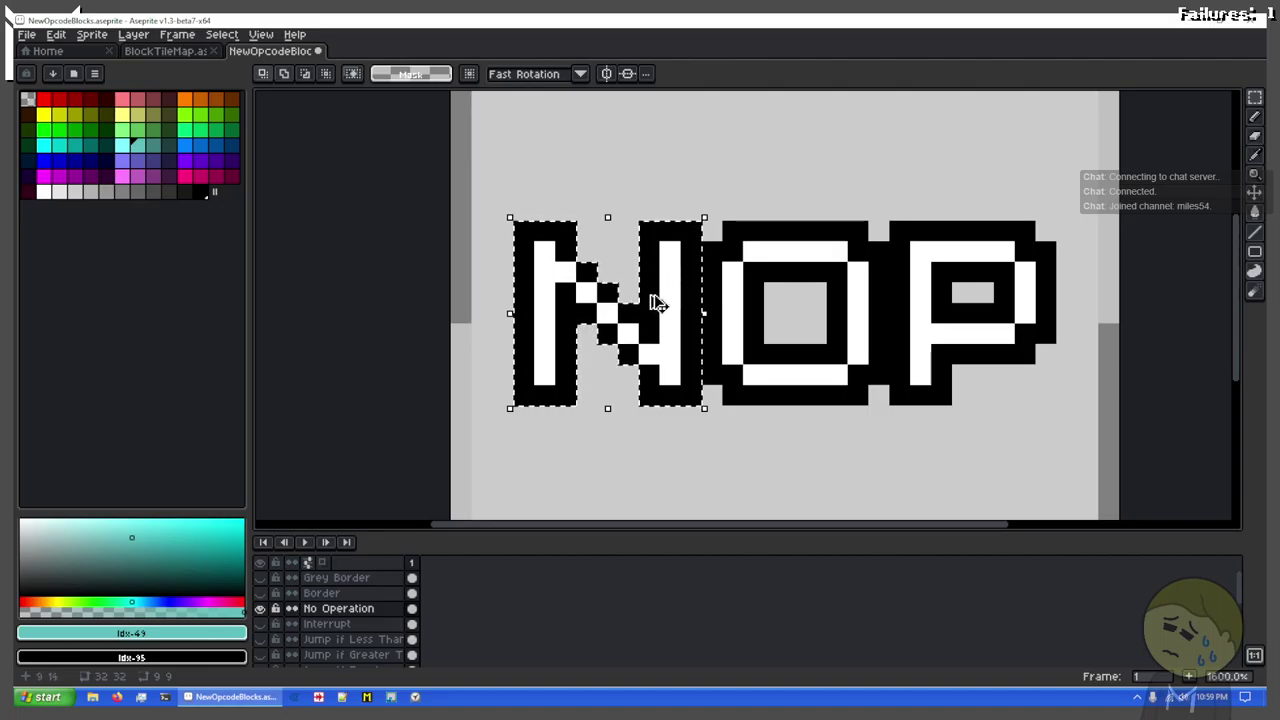
Step: Hide the No Operation layer and paste the N onto Layer 1 at 11, 11, between the A and the D
{"action": "left_click", "coordinate": [261, 608]}
{"action": "scroll", "coordinate": [270, 612], "scroll_direction": "down", "scroll_amount": 3}
{"action": "scroll", "coordinate": [280, 610], "scroll_direction": "down", "scroll_amount": 2}
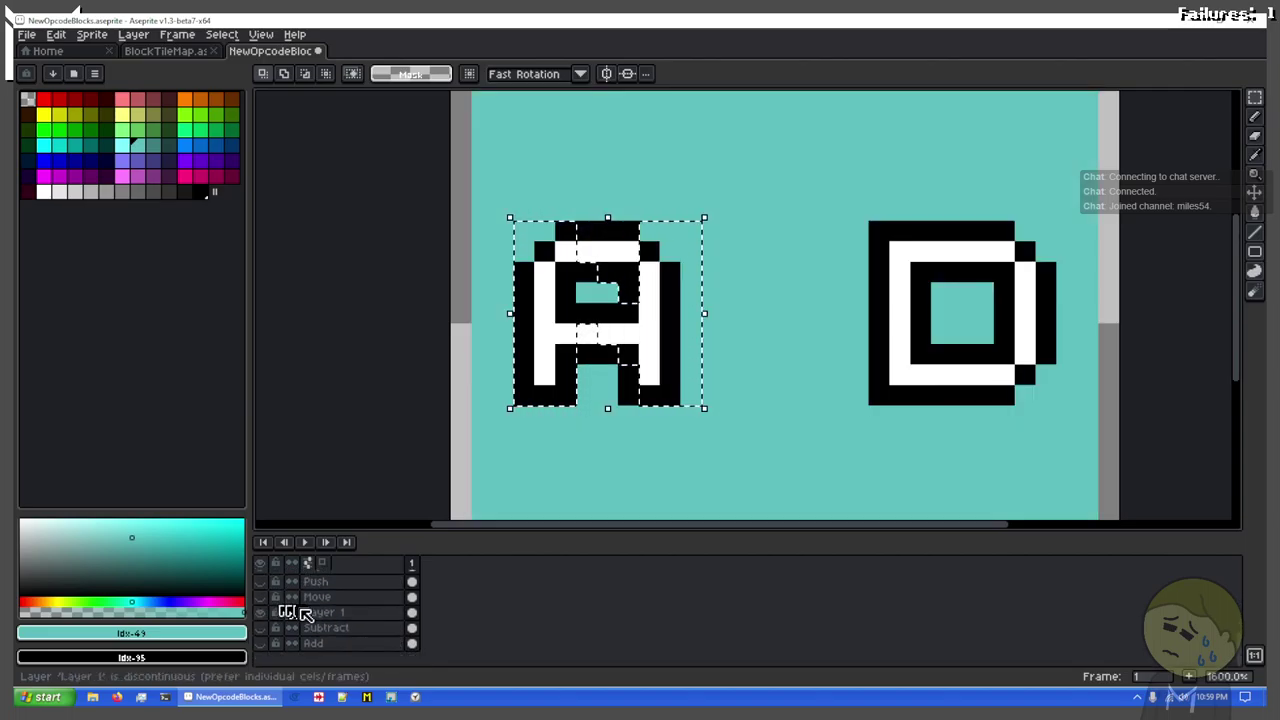
{"action": "left_click", "coordinate": [328, 610]}
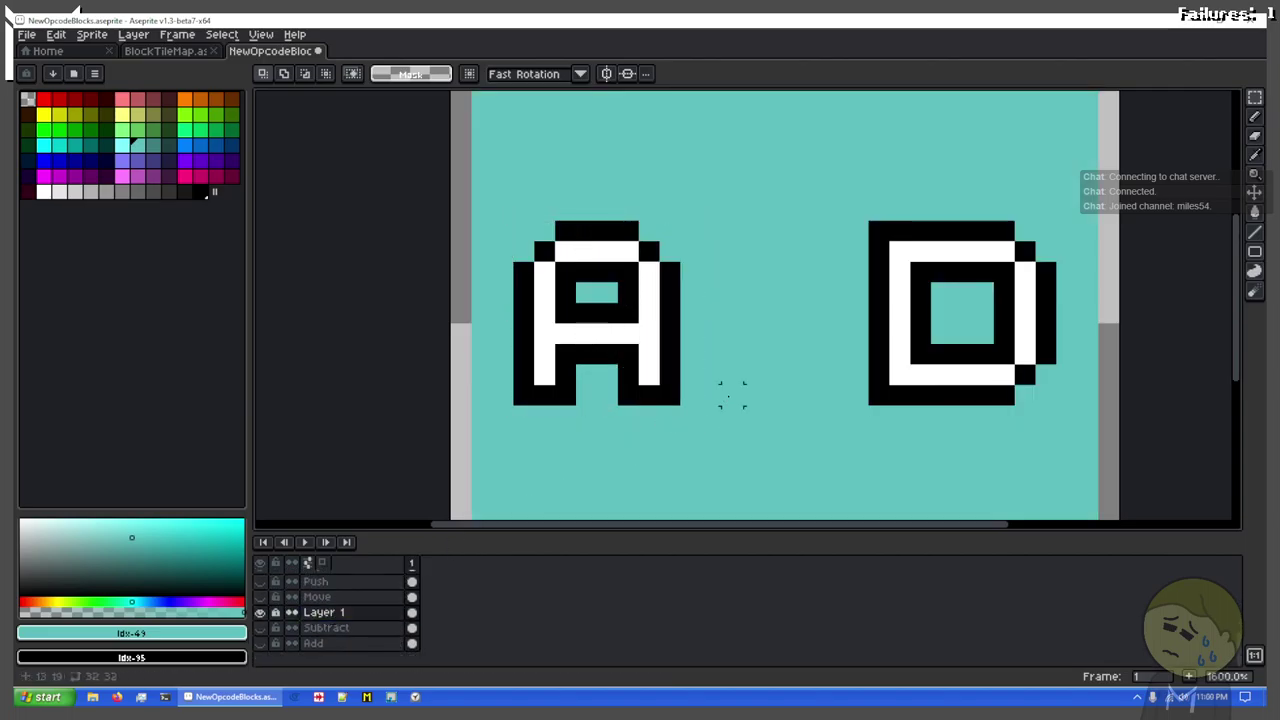
{"action": "scroll", "coordinate": [710, 373], "scroll_direction": "down", "scroll_amount": 6}
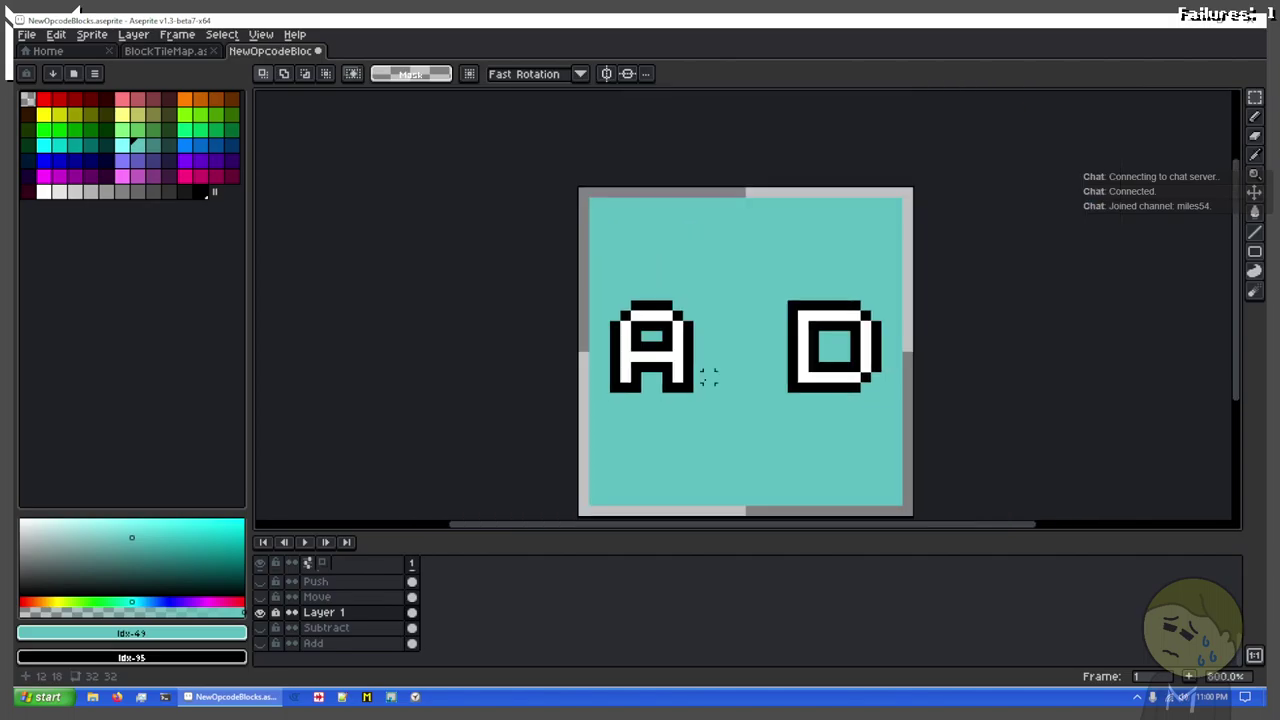
{"action": "scroll", "coordinate": [480, 490], "scroll_direction": "up", "scroll_amount": 1}
{"action": "scroll", "coordinate": [697, 417], "scroll_direction": "up", "scroll_amount": 4}
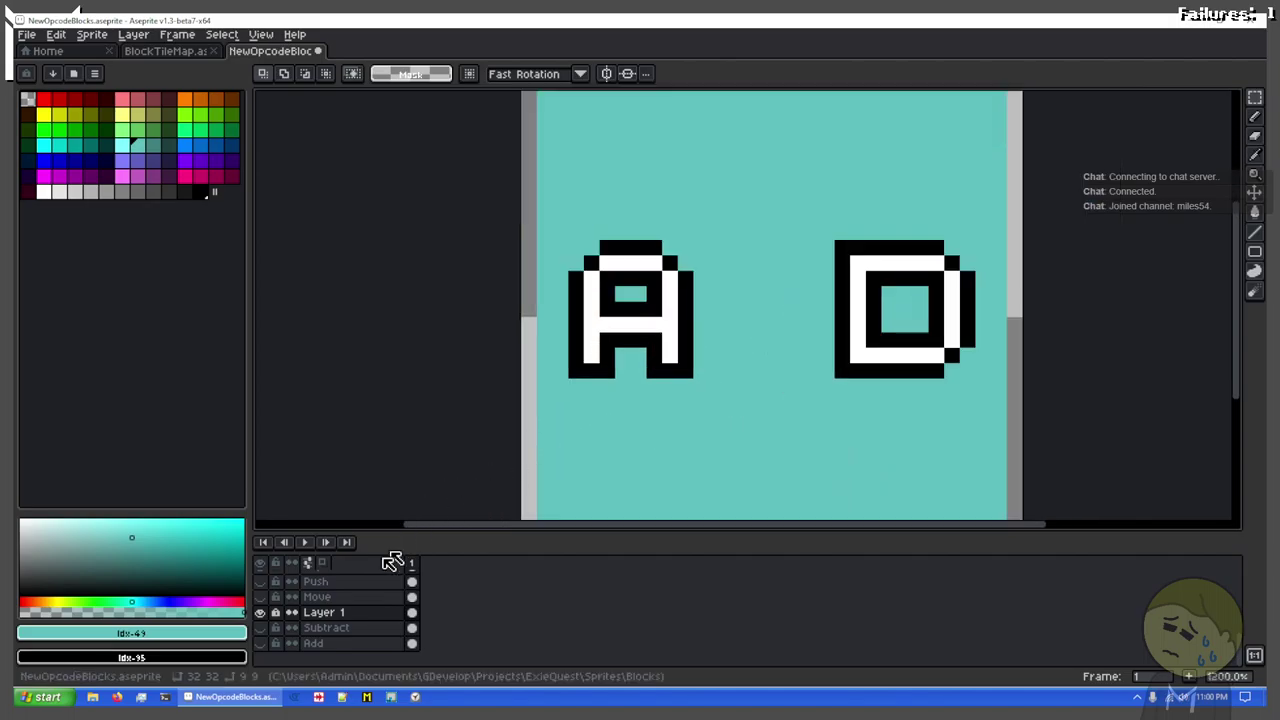
{"action": "scroll", "coordinate": [334, 618], "scroll_direction": "up", "scroll_amount": 5}
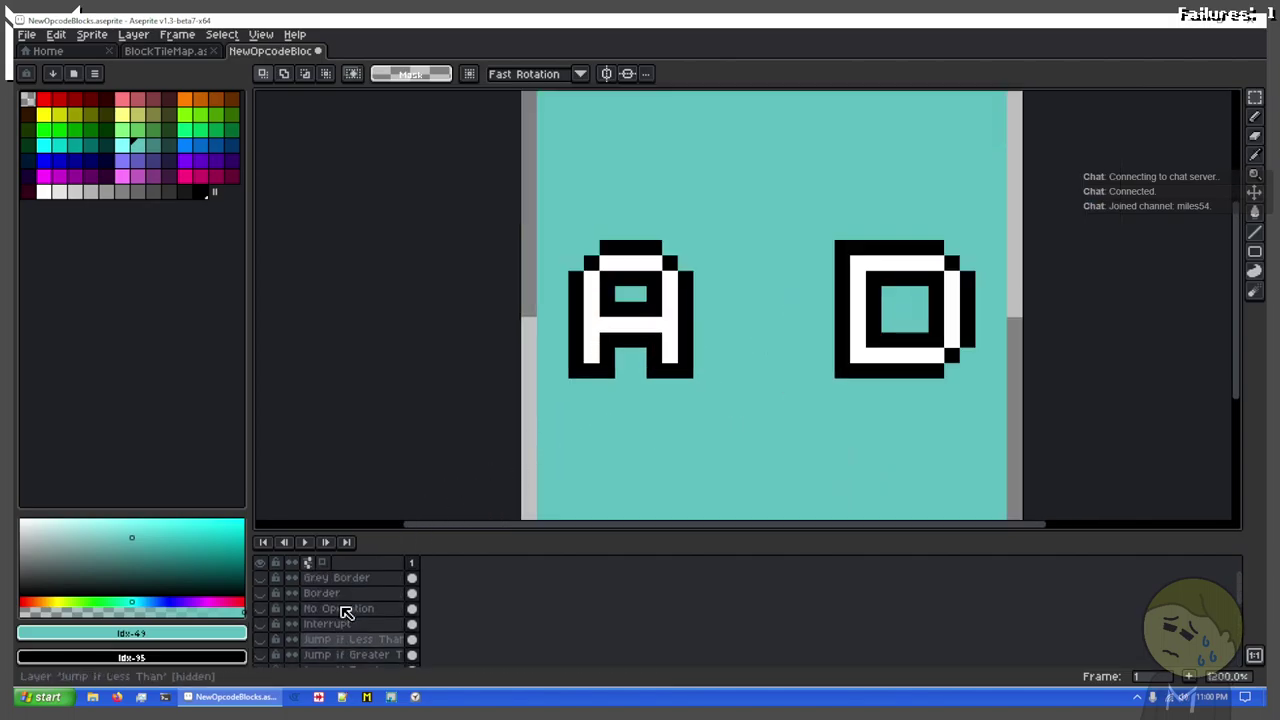
{"action": "scroll", "coordinate": [330, 620], "scroll_direction": "down", "scroll_amount": 5}
{"action": "scroll", "coordinate": [307, 628], "scroll_direction": "down", "scroll_amount": 4}
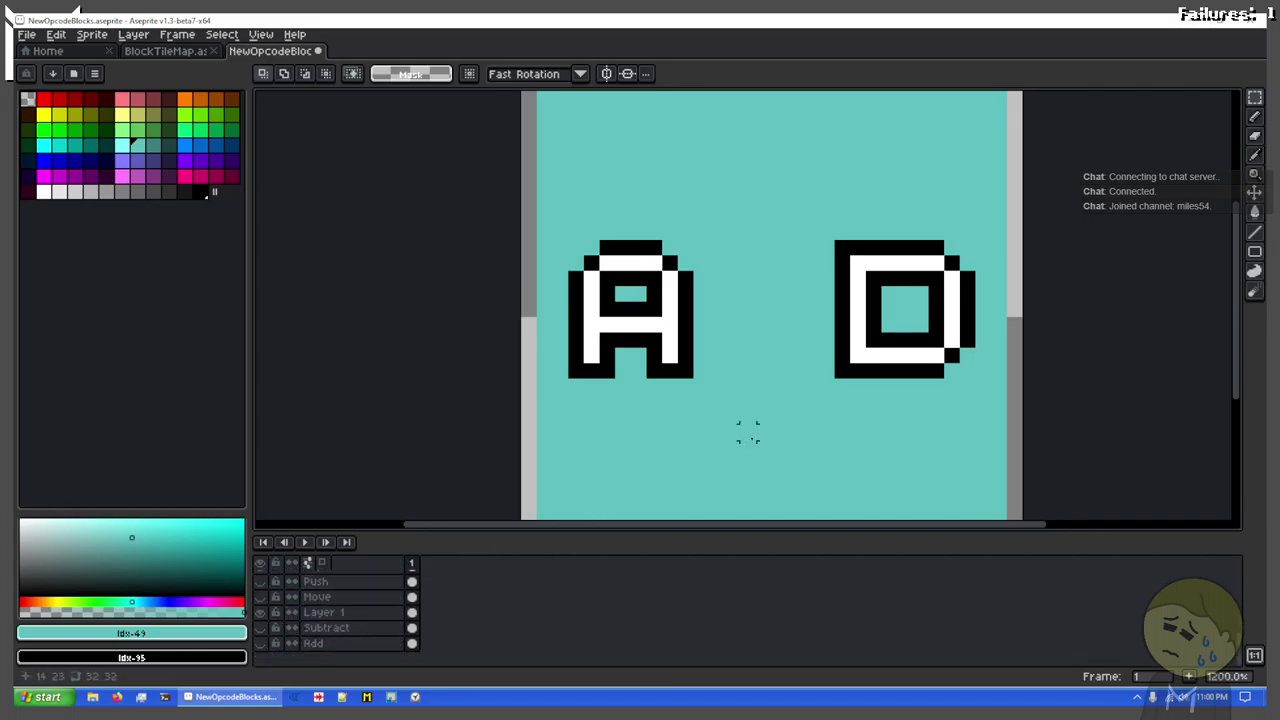
{"action": "scroll", "coordinate": [330, 620], "scroll_direction": "up", "scroll_amount": 10}
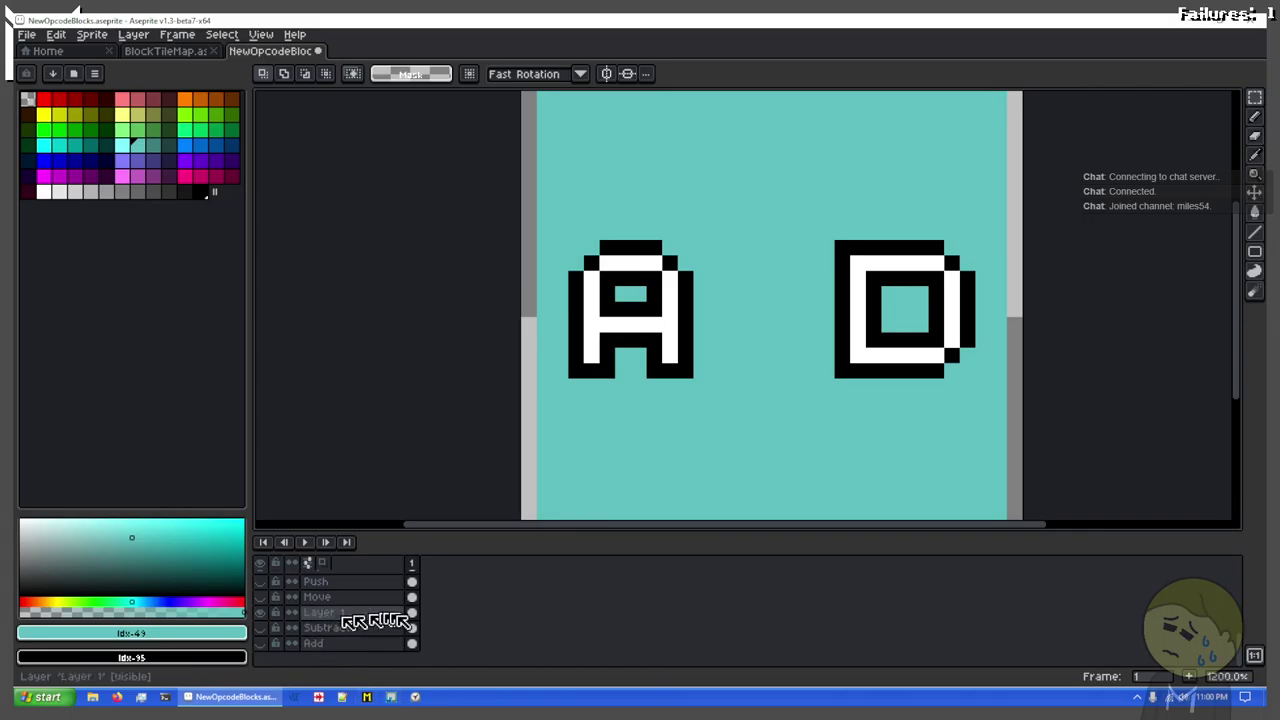
{"action": "scroll", "coordinate": [352, 628], "scroll_direction": "down", "scroll_amount": 10}
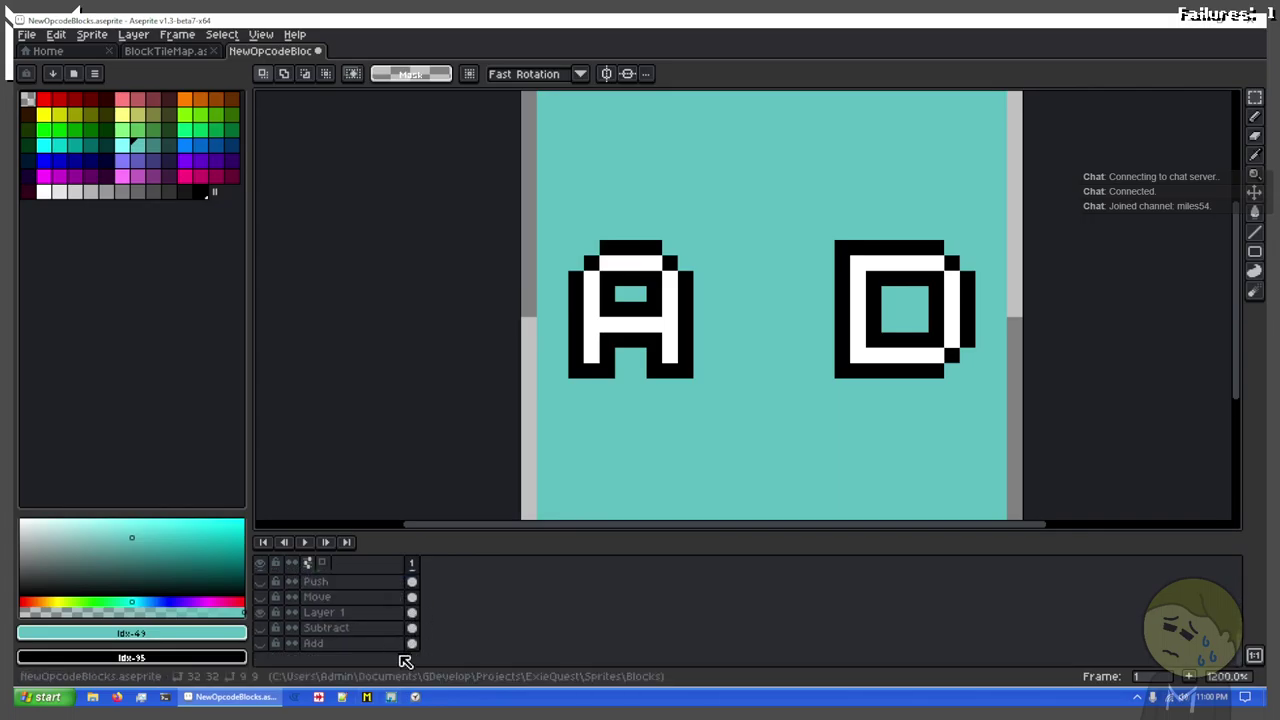
{"action": "left_click", "coordinate": [418, 620]}
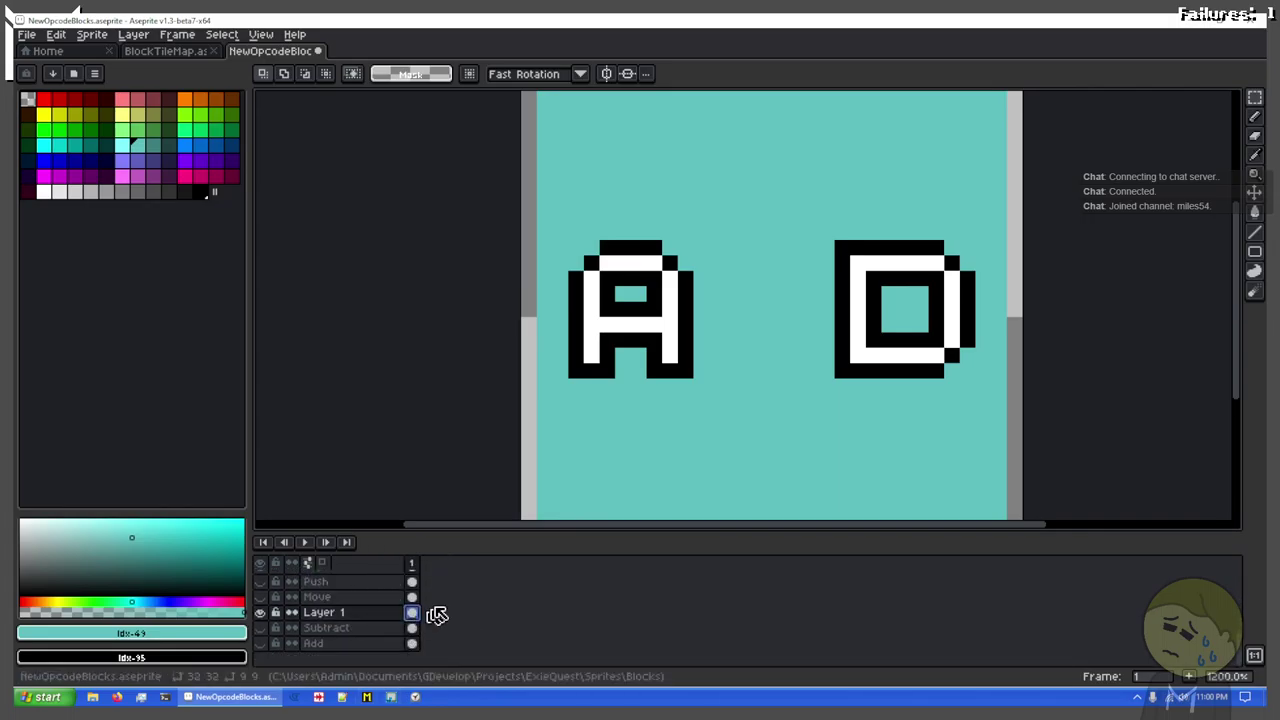
{"action": "key", "text": "ctrl+v"}
{"action": "left_click_drag", "start_coordinate": [688, 362], "coordinate": [814, 343]}
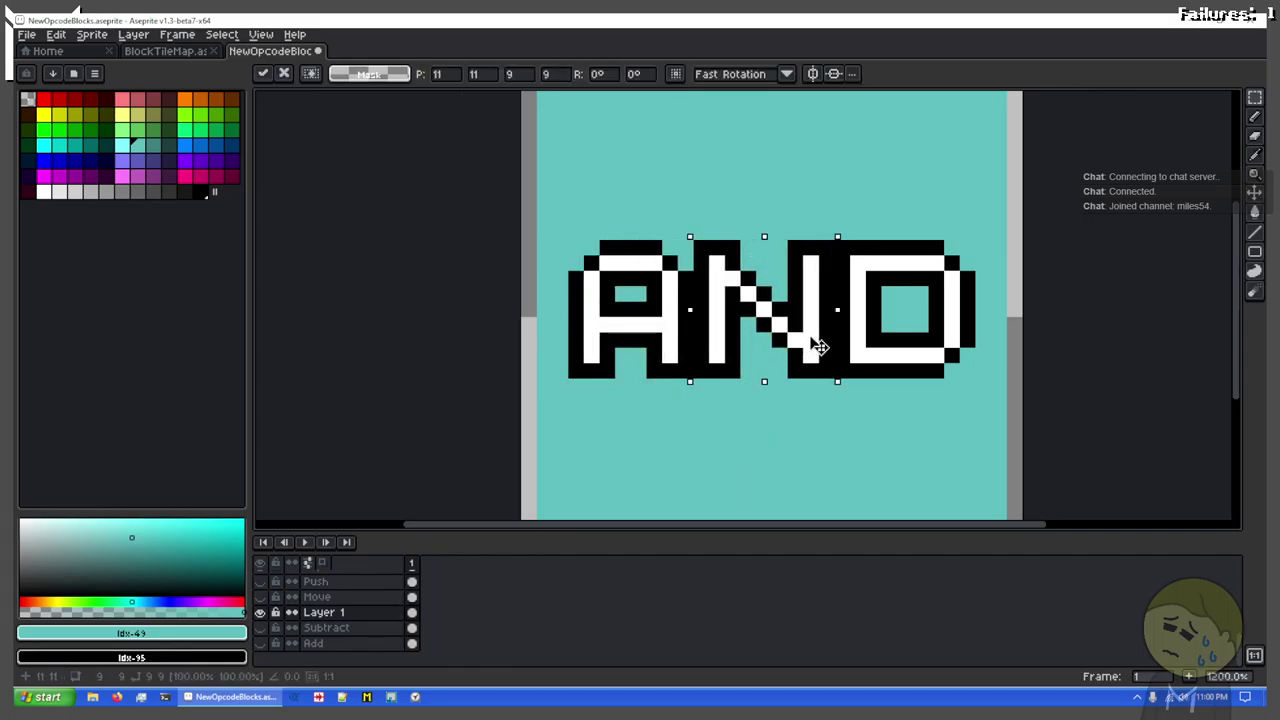
Step: Confirm the placement of the N in AND and deselect it
{"action": "key", "text": "ctrl+d"}
{"action": "scroll", "coordinate": [812, 340], "scroll_direction": "down", "scroll_amount": 3}
{"action": "scroll", "coordinate": [810, 344], "scroll_direction": "up", "scroll_amount": 3}
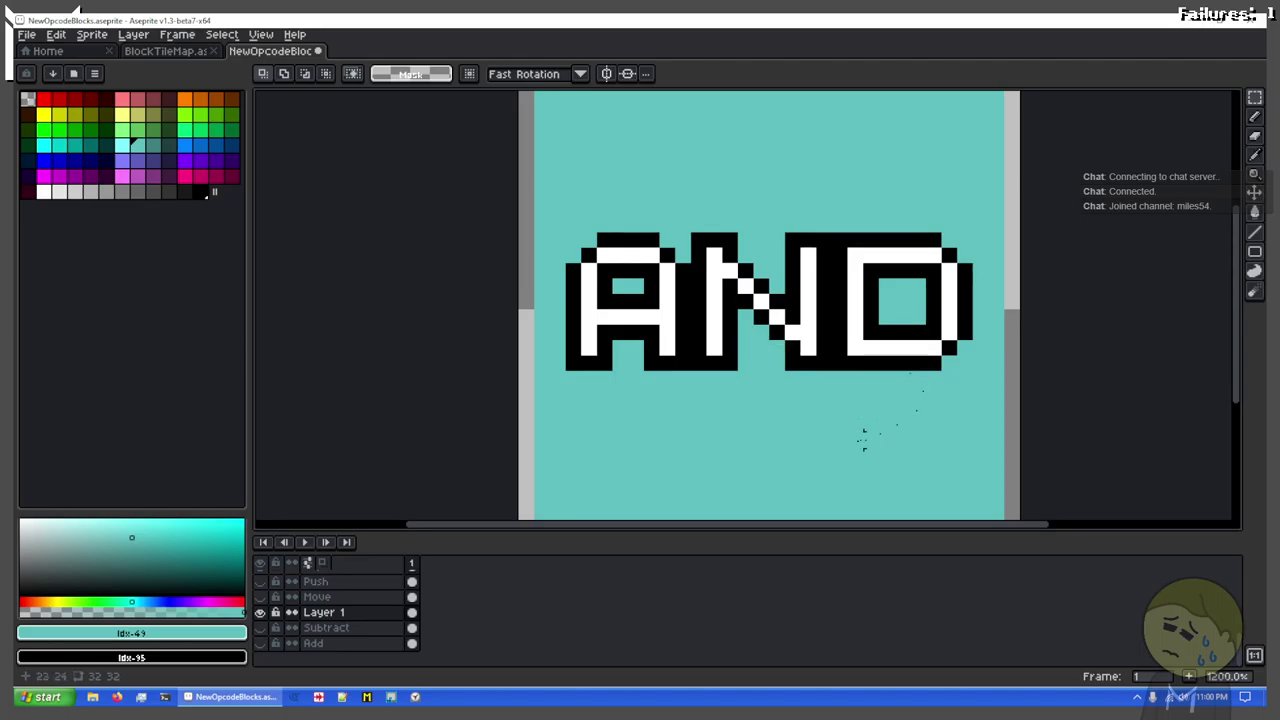
{"action": "scroll", "coordinate": [797, 455], "scroll_direction": "up", "scroll_amount": 3}
{"action": "scroll", "coordinate": [646, 474], "scroll_direction": "down", "scroll_amount": 2}
{"action": "scroll", "coordinate": [280, 605], "scroll_direction": "down", "scroll_amount": 3}
{"action": "scroll", "coordinate": [280, 605], "scroll_direction": "up", "scroll_amount": 2}
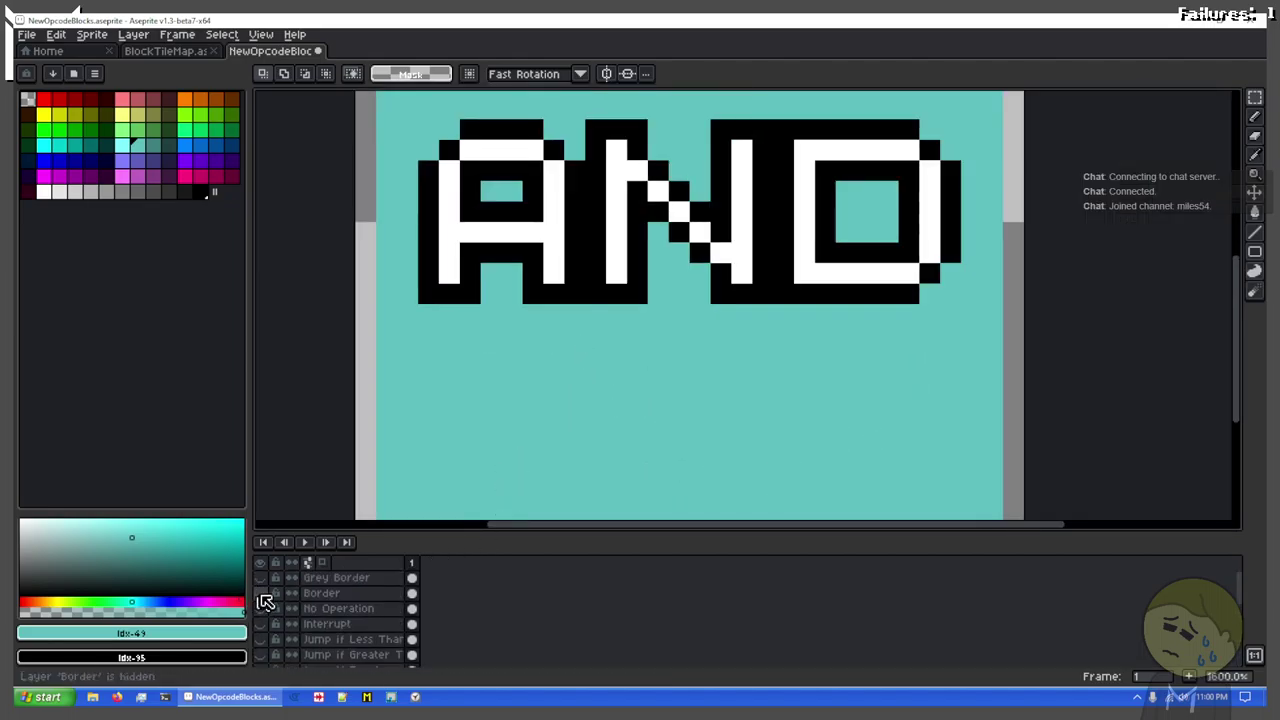
Step: Show the Border layer and select the 9 by 9 pixel area directly below the A
{"action": "left_click", "coordinate": [260, 594]}
{"action": "left_click_drag", "start_coordinate": [428, 313], "coordinate": [637, 472]}
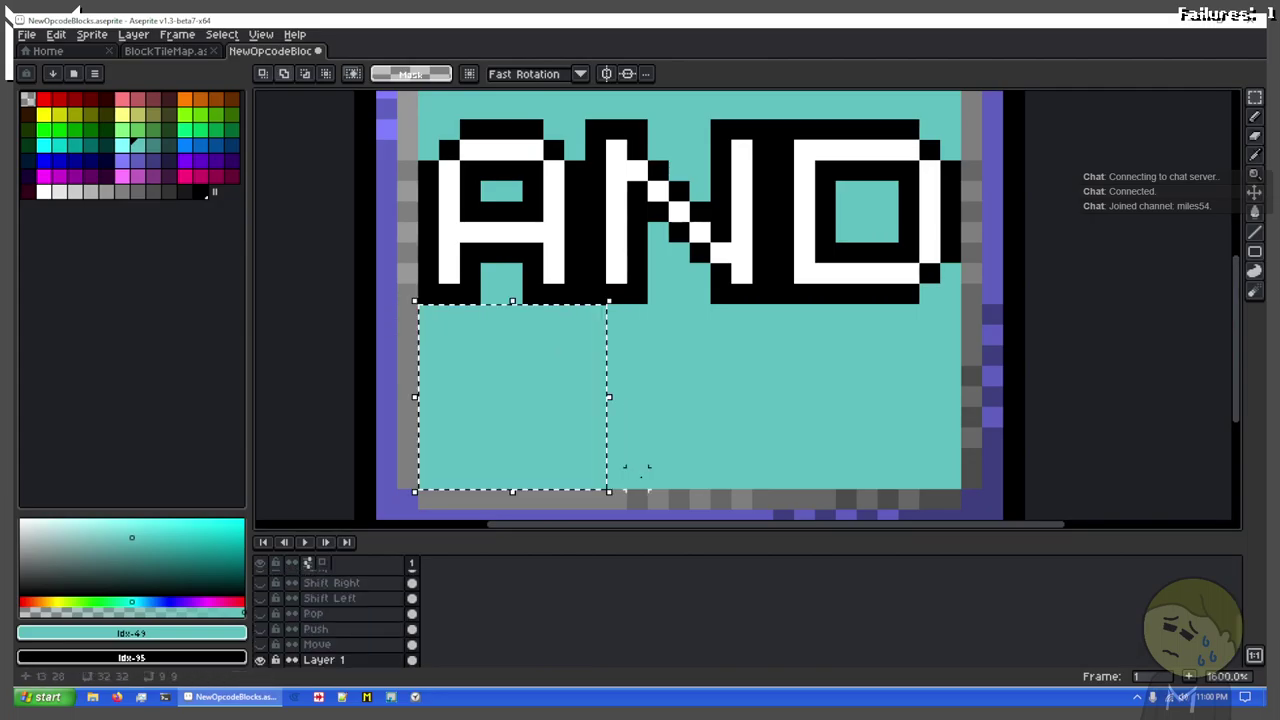
{"action": "scroll", "coordinate": [447, 422], "scroll_direction": "up", "scroll_amount": 3}
{"action": "left_click_drag", "start_coordinate": [623, 329], "coordinate": [653, 238]}
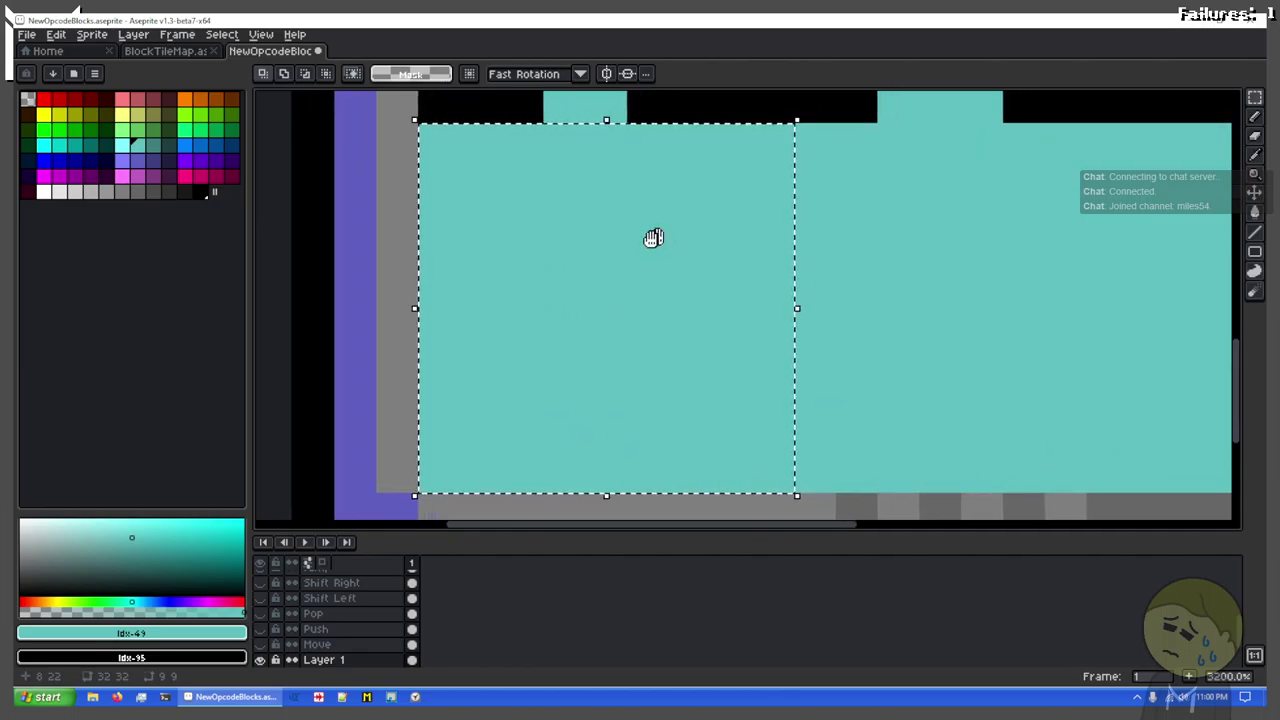
Step: Consult the Wikipedia article on the ampersand in Firefox, and ready the Pencil with white as the drawing colour
{"action": "left_click", "coordinate": [126, 701]}
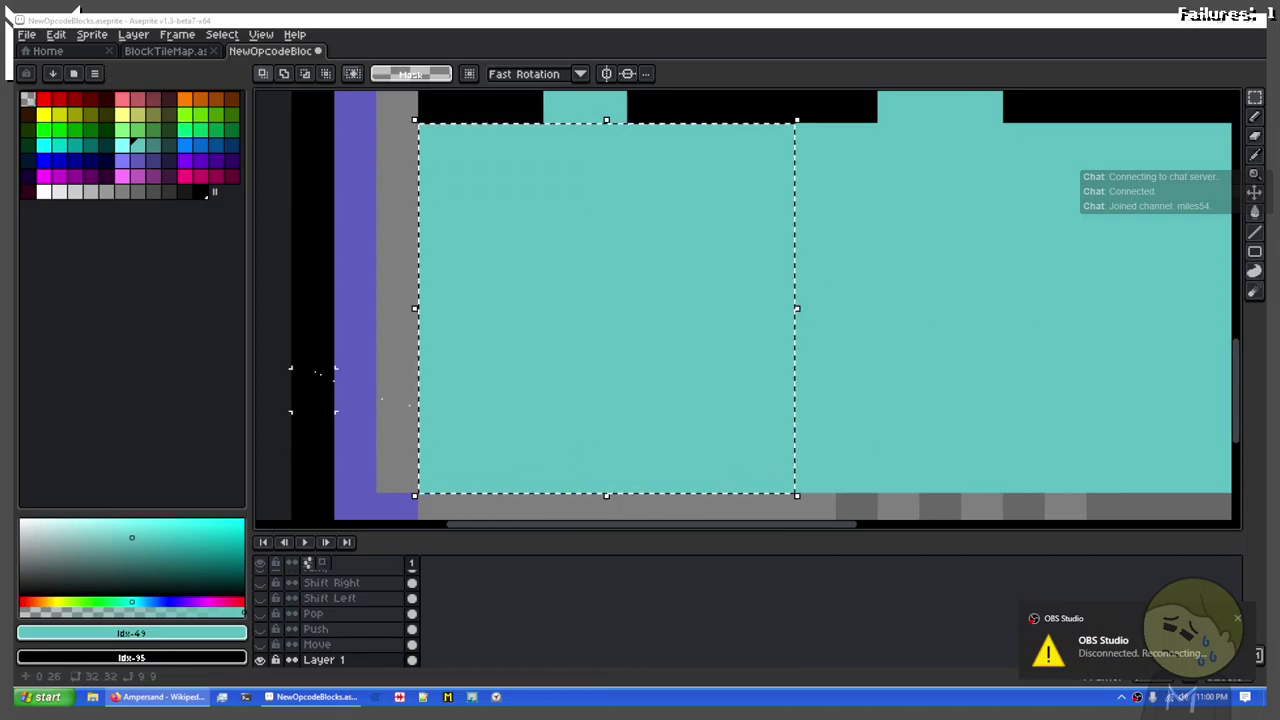
{"action": "left_click", "coordinate": [43, 191]}
{"action": "key", "text": "b"}
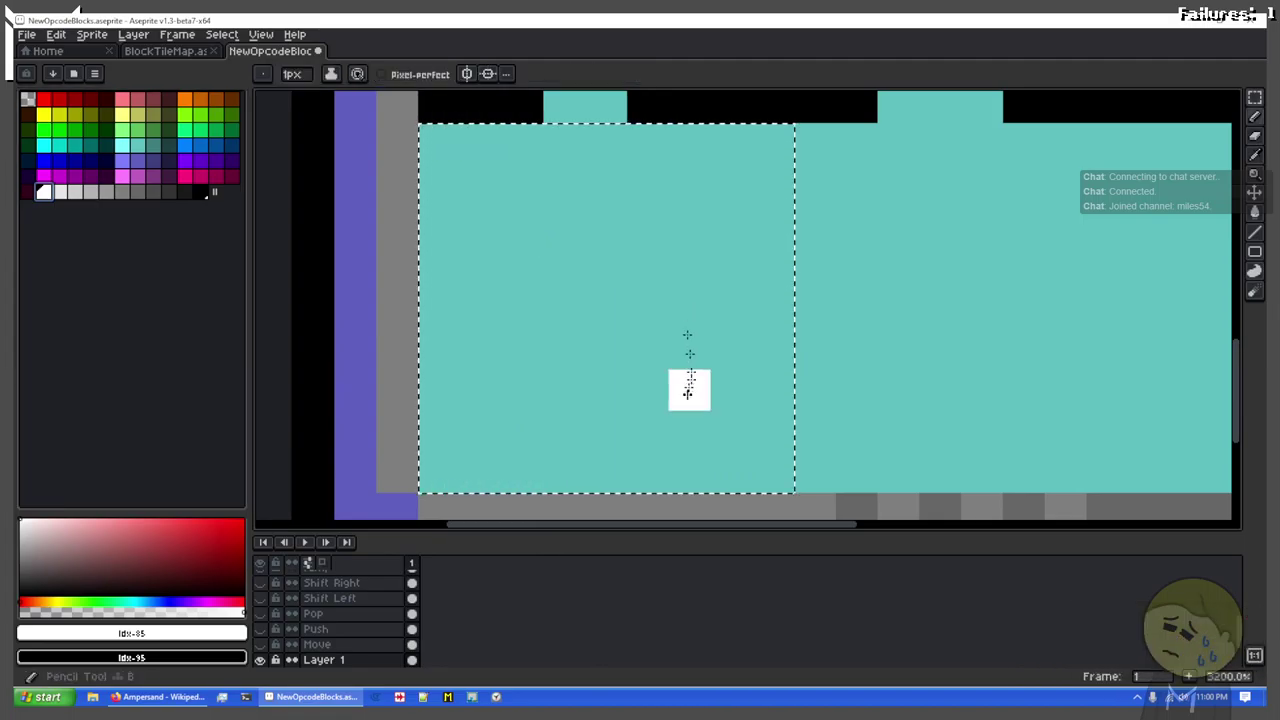
Step: Draw the ampersand's black diagonal from 11, 27 up to 6, 22, and the black edge pixels of its upper loop
{"action": "key", "text": "x"}
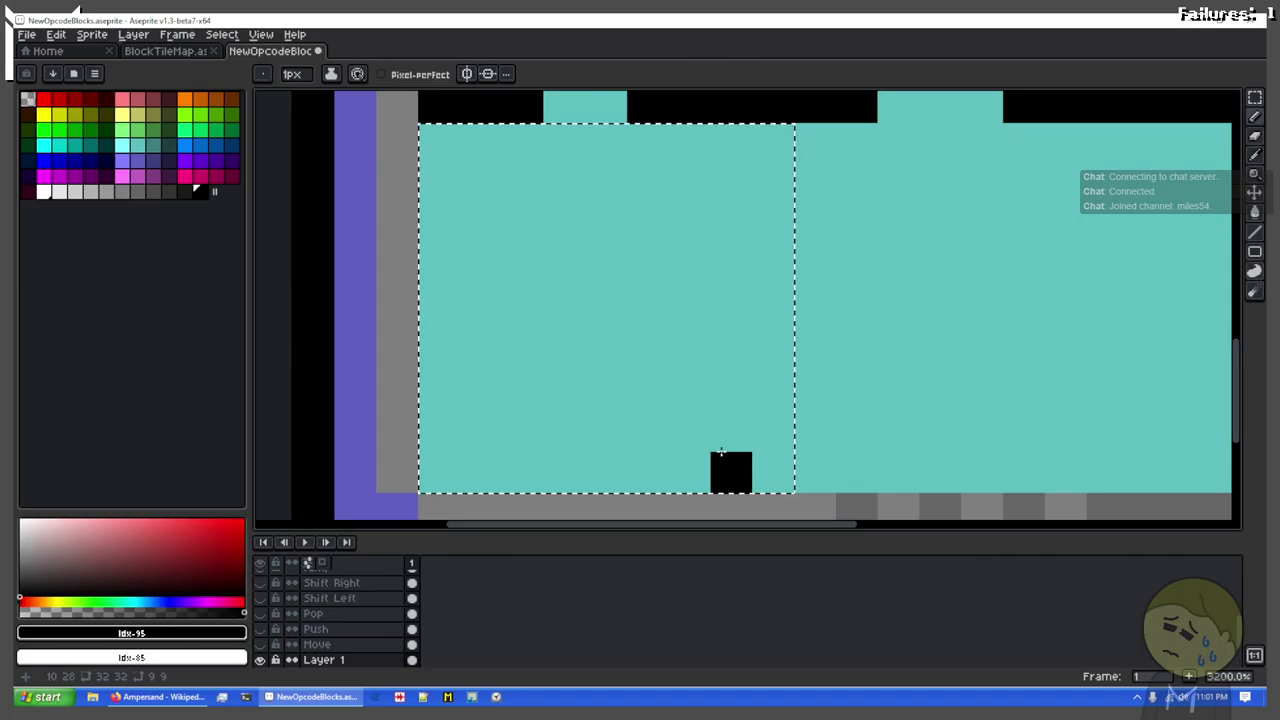
{"action": "left_click", "coordinate": [705, 348], "text": "shift"}
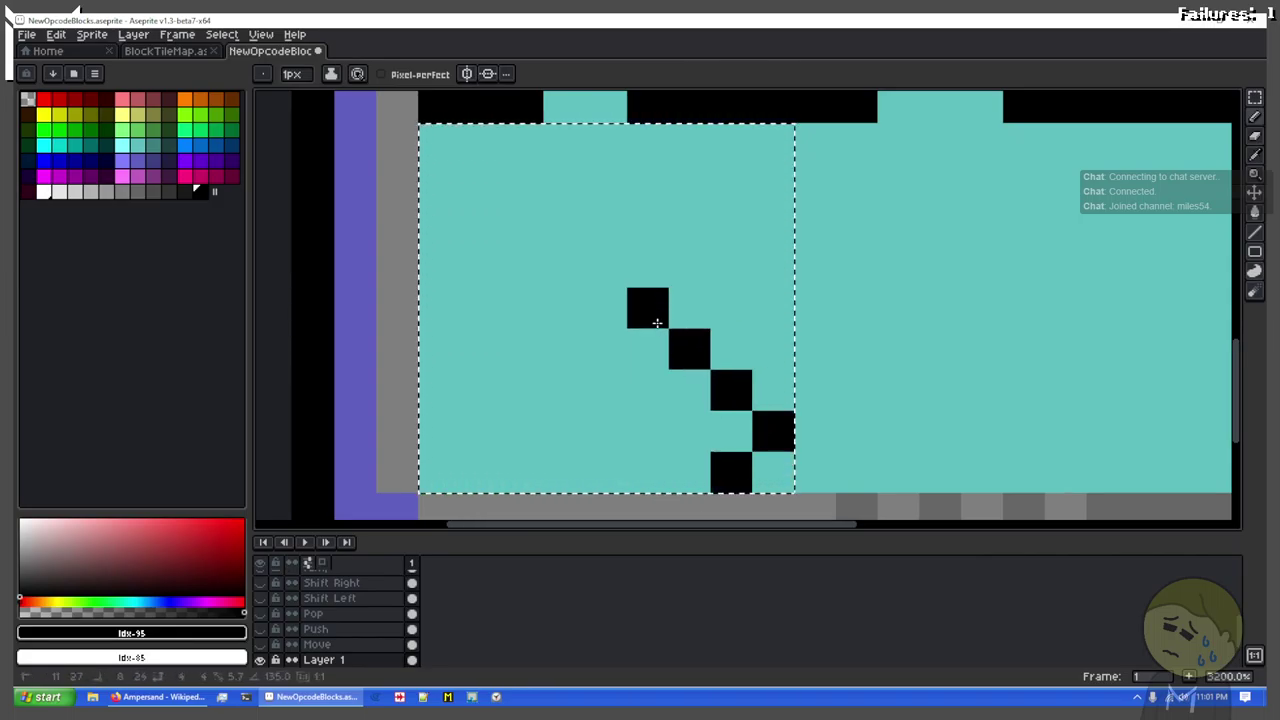
{"action": "left_click", "coordinate": [597, 274], "text": "shift"}
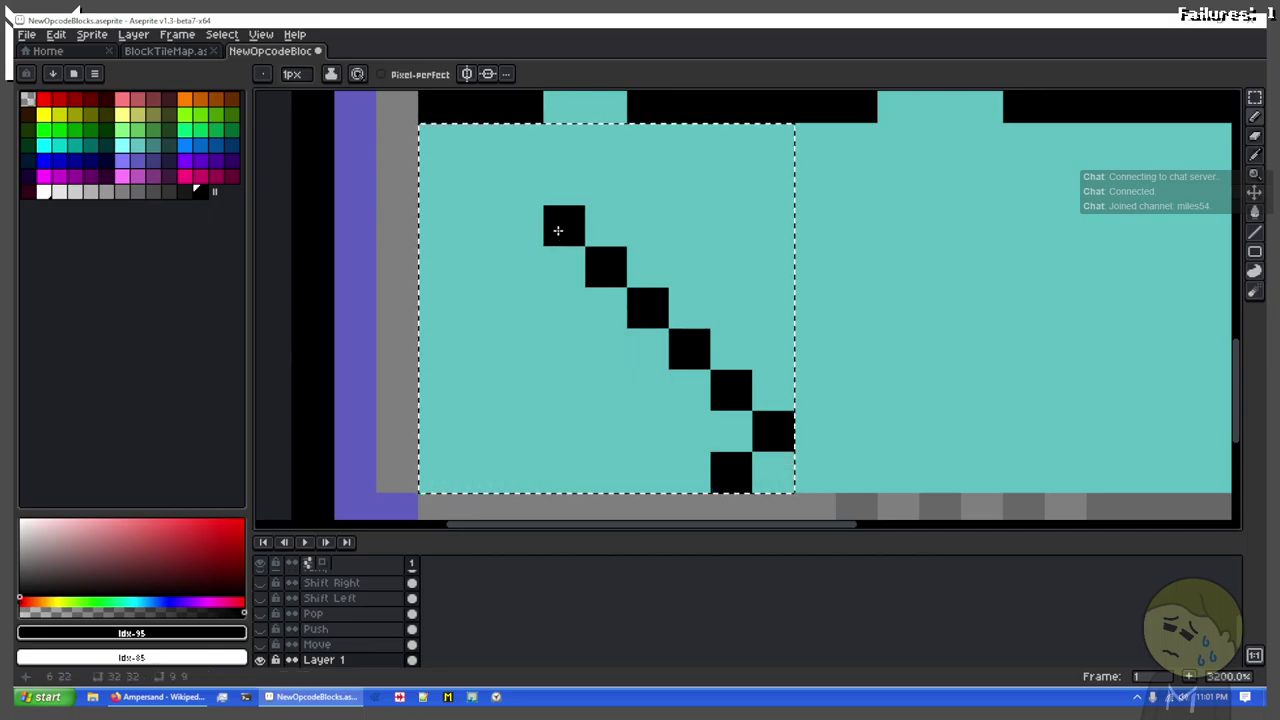
{"action": "left_click", "coordinate": [648, 215]}
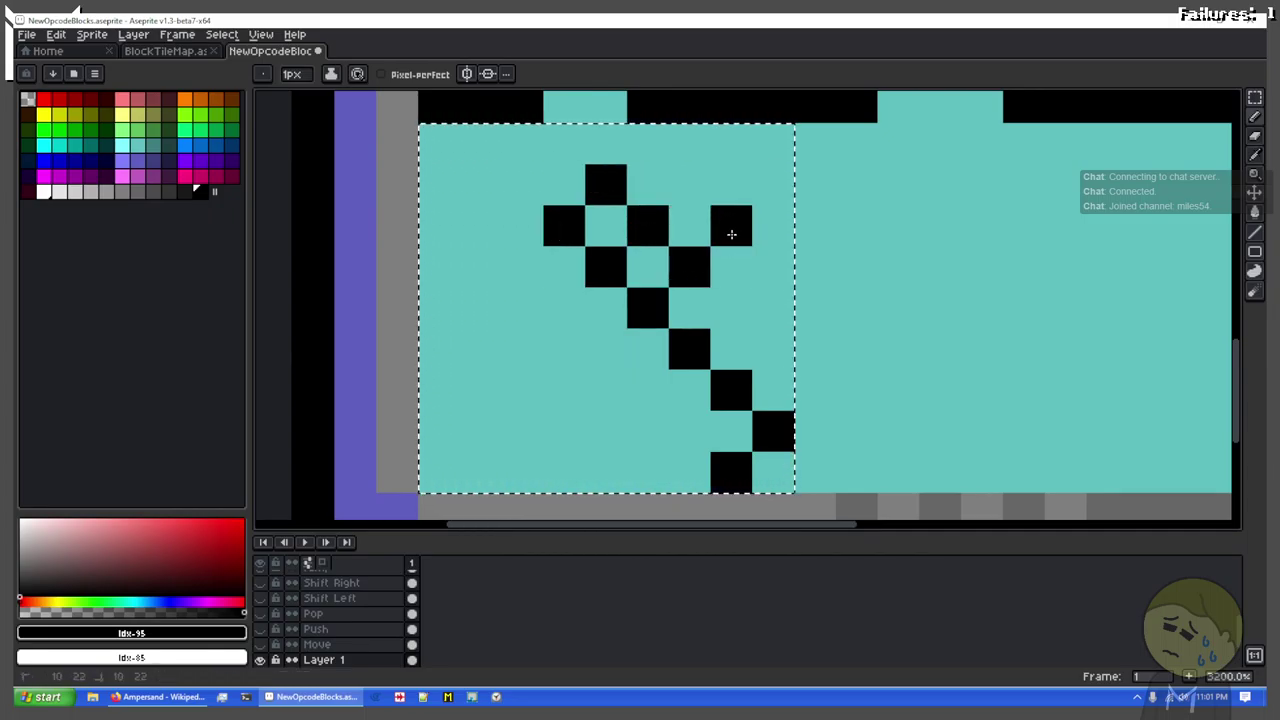
{"action": "left_click", "coordinate": [699, 197]}
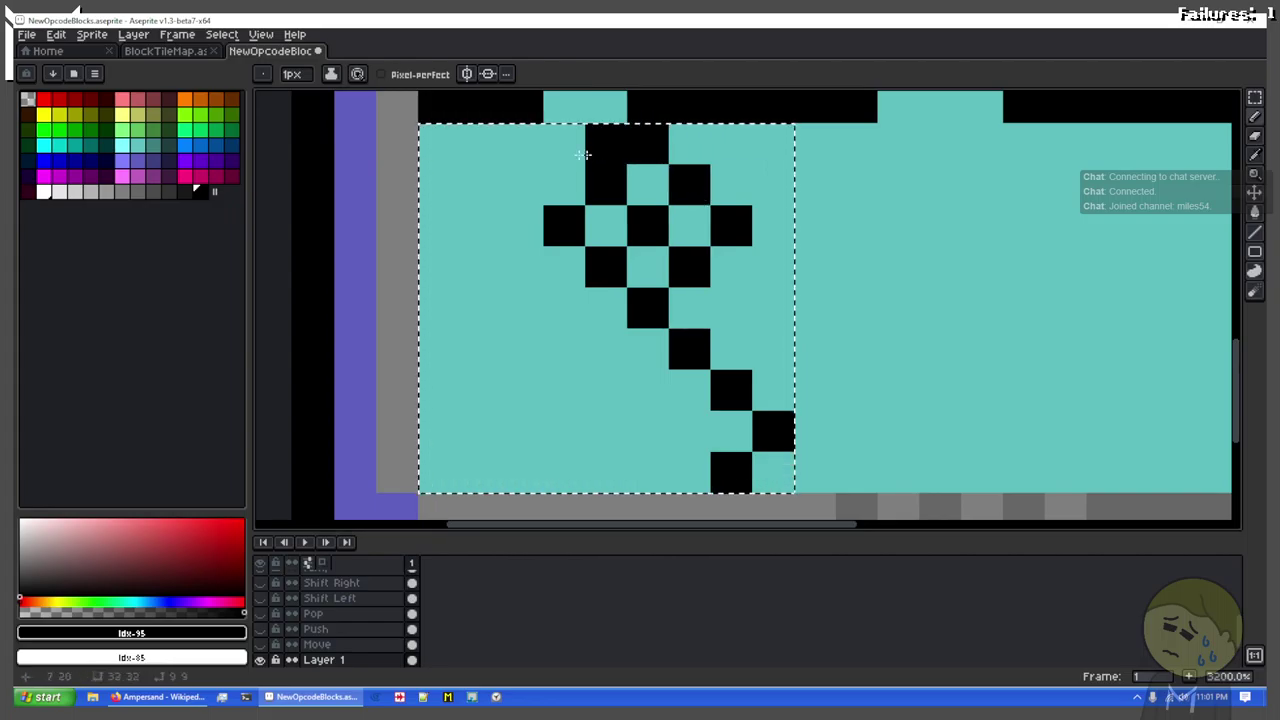
Step: Draw the ampersand's white upper loop and its long white diagonal down to 10, 27
{"action": "key", "text": "x"}
{"action": "left_click", "coordinate": [697, 223]}
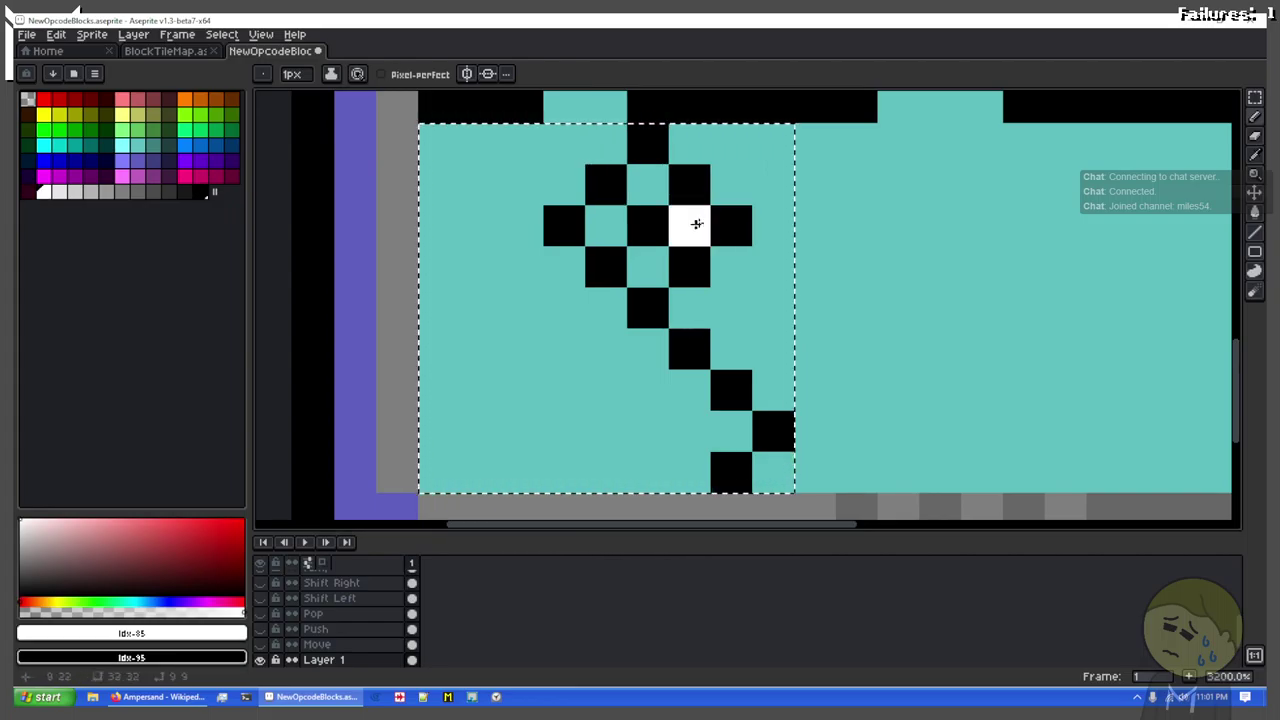
{"action": "left_click", "coordinate": [611, 140], "text": "shift"}
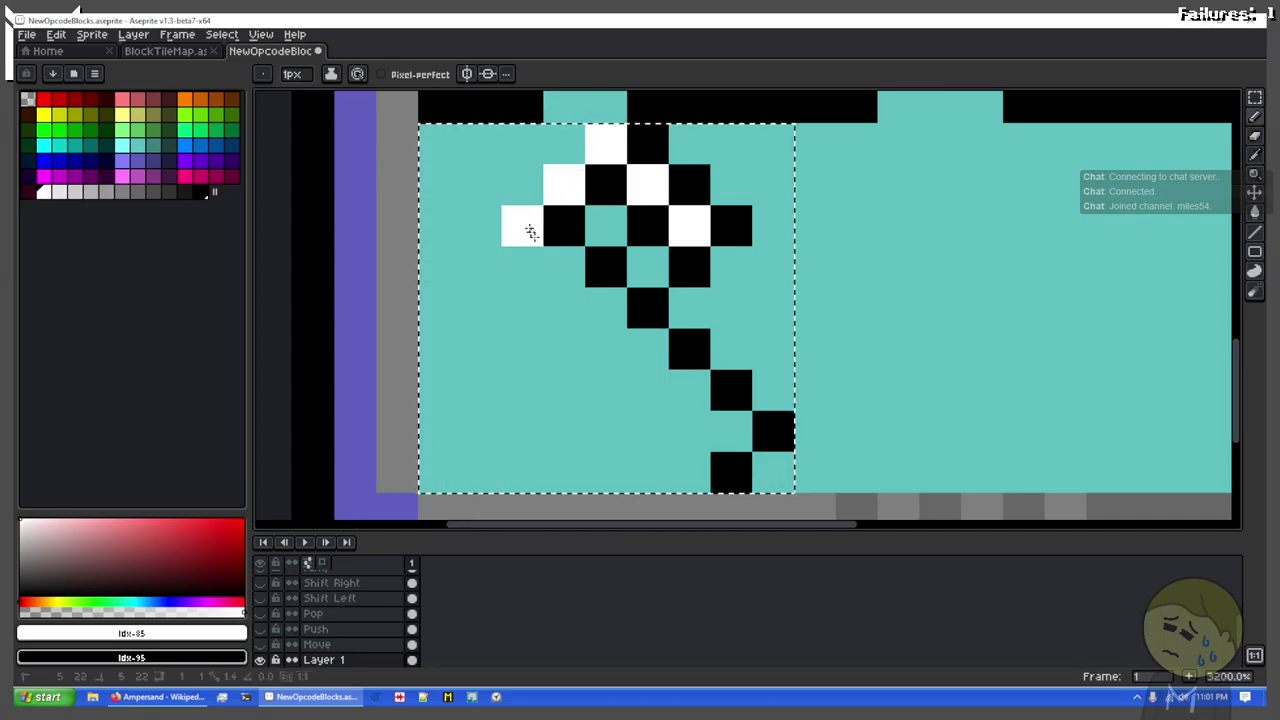
{"action": "left_click", "coordinate": [725, 425], "text": "shift"}
{"action": "left_click", "coordinate": [602, 256]}
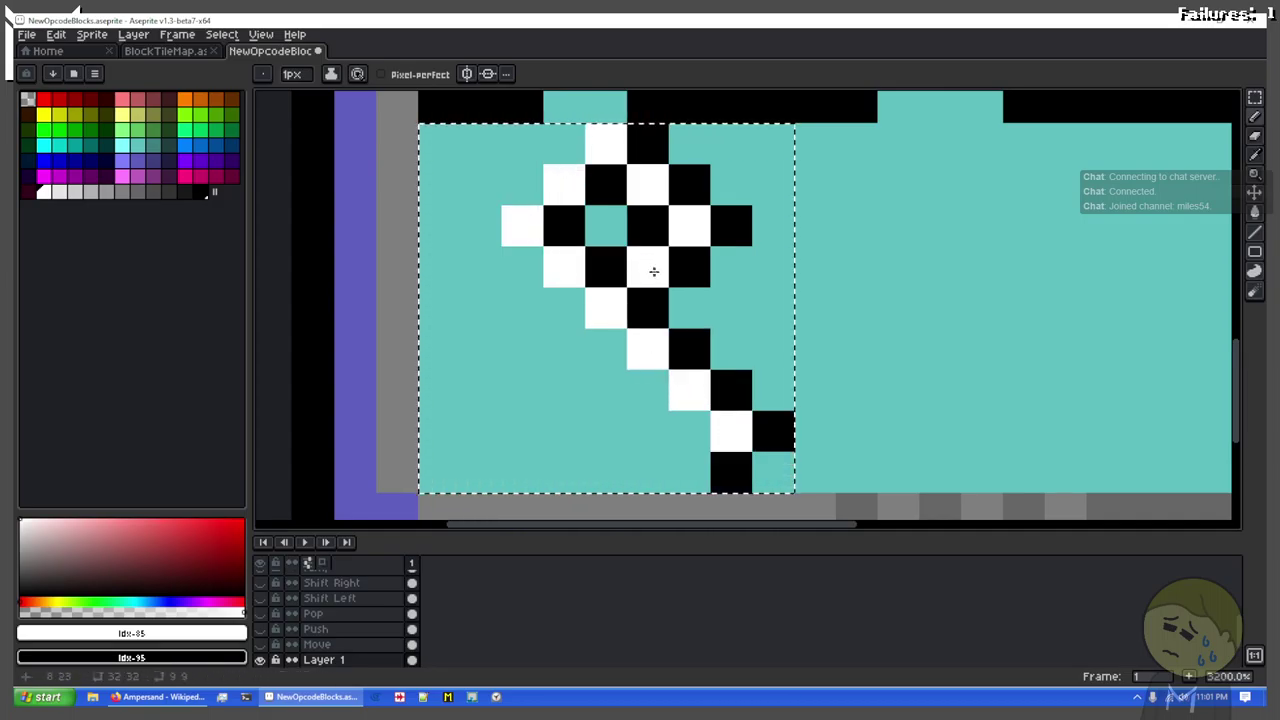
Step: Outline the left side of the ampersand's diagonal and upper loop with black pixels
{"action": "key", "text": "x"}
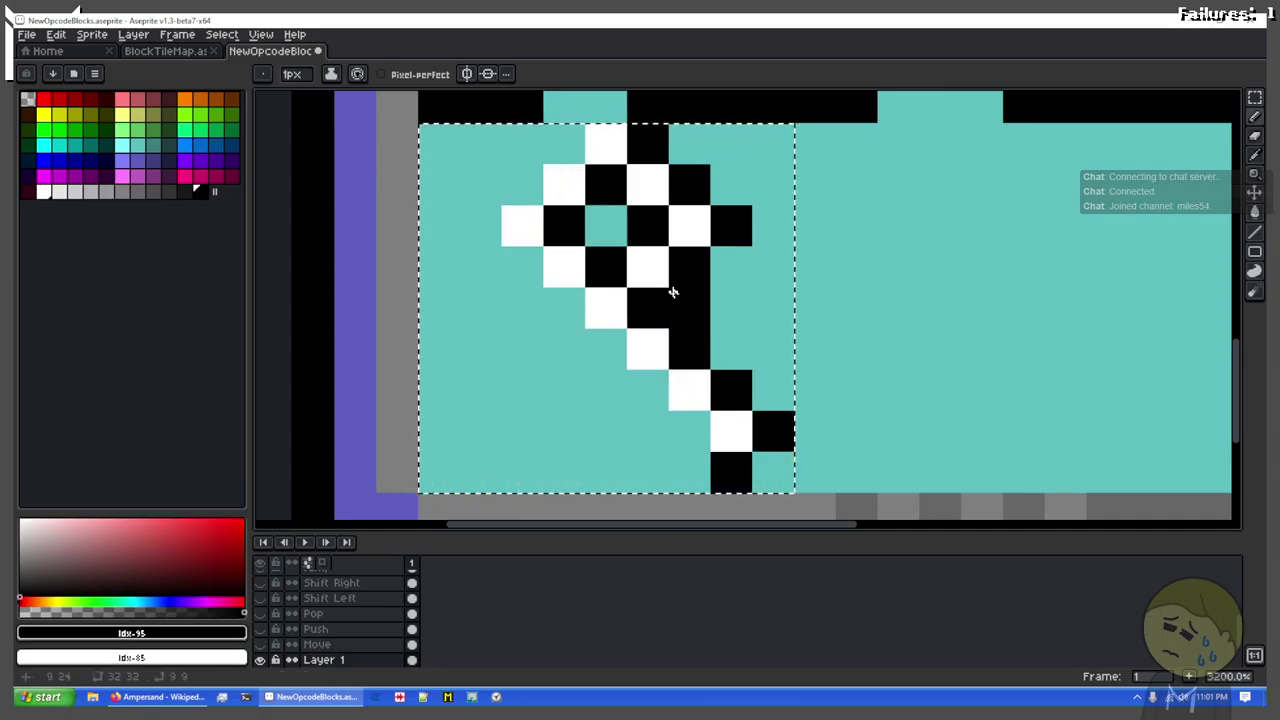
{"action": "left_click", "coordinate": [677, 423]}
{"action": "key", "text": "x"}
{"action": "key", "text": "x"}
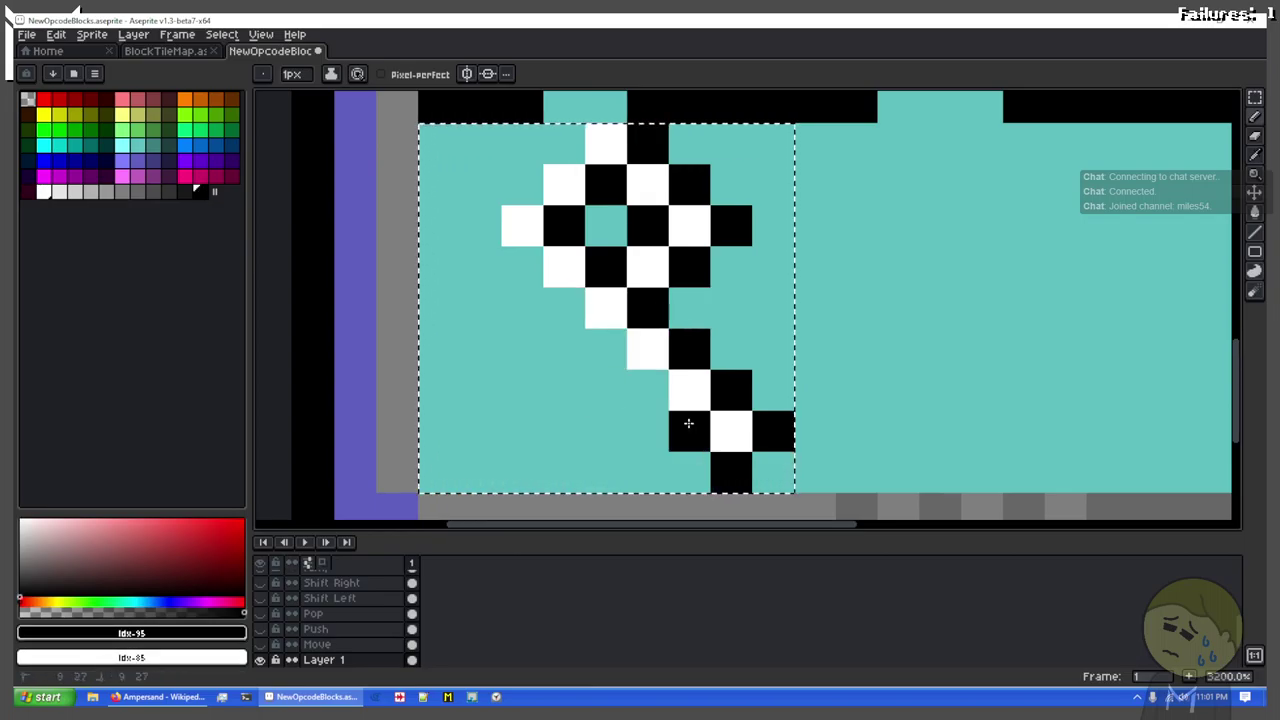
{"action": "left_click", "coordinate": [510, 241], "text": "shift"}
{"action": "left_click", "coordinate": [483, 233]}
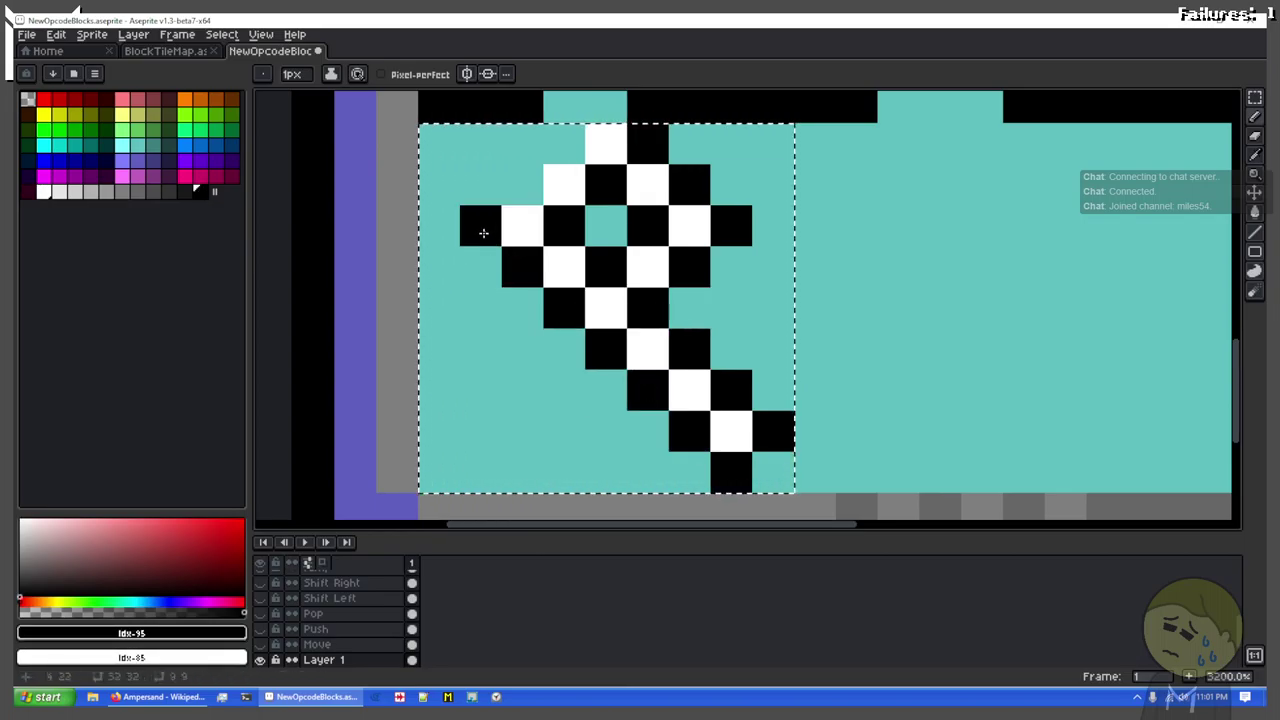
{"action": "left_click", "coordinate": [557, 143], "text": "shift"}
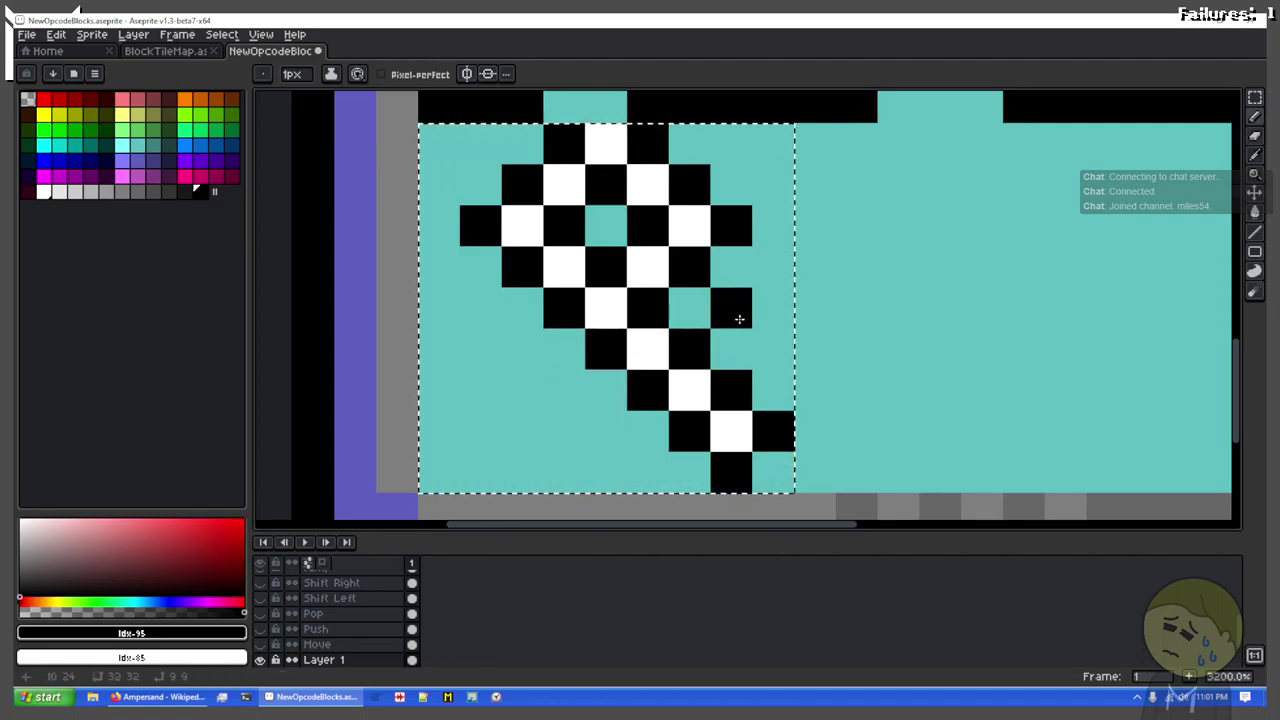
Step: Add white pixels at 10, 25 and 8, 27 for the ampersand's crossing stroke
{"action": "key", "text": "x"}
{"action": "left_click", "coordinate": [729, 349]}
{"action": "left_click", "coordinate": [650, 425]}
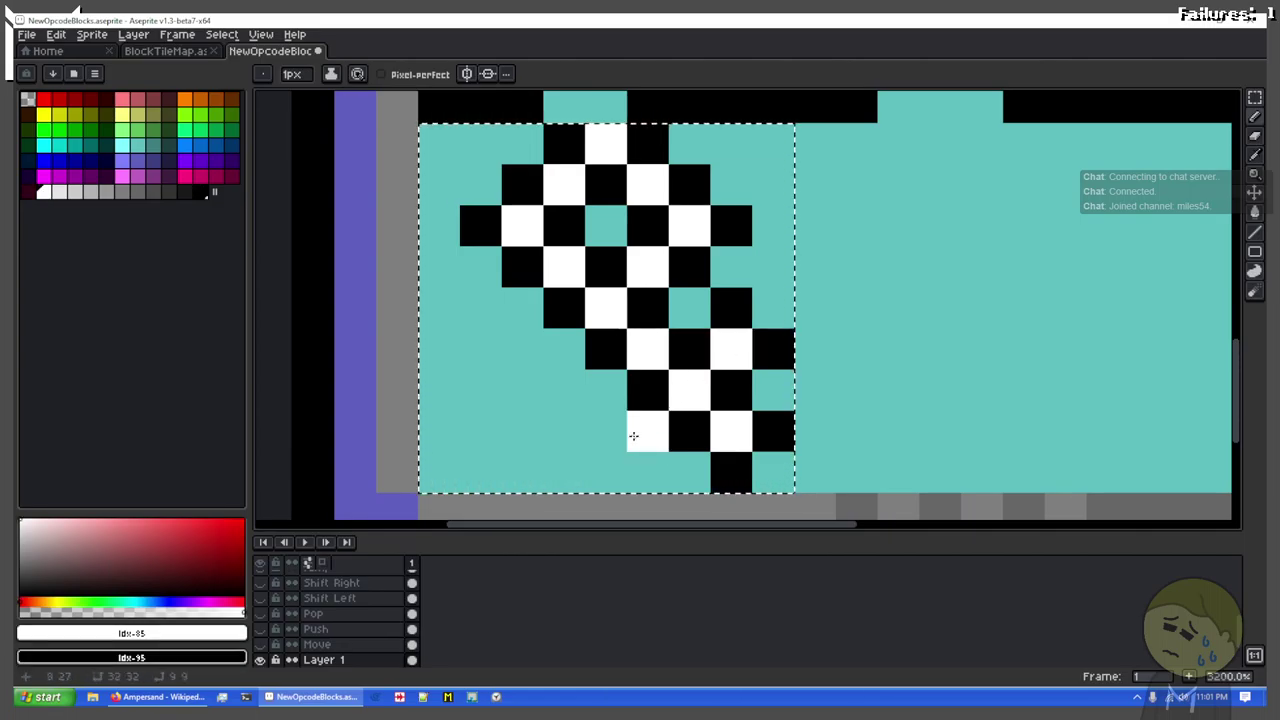
Step: Outline the ampersand's lower bowl in black along its base, left side and inner edge
{"action": "key", "text": "x"}
{"action": "left_click", "coordinate": [605, 460]}
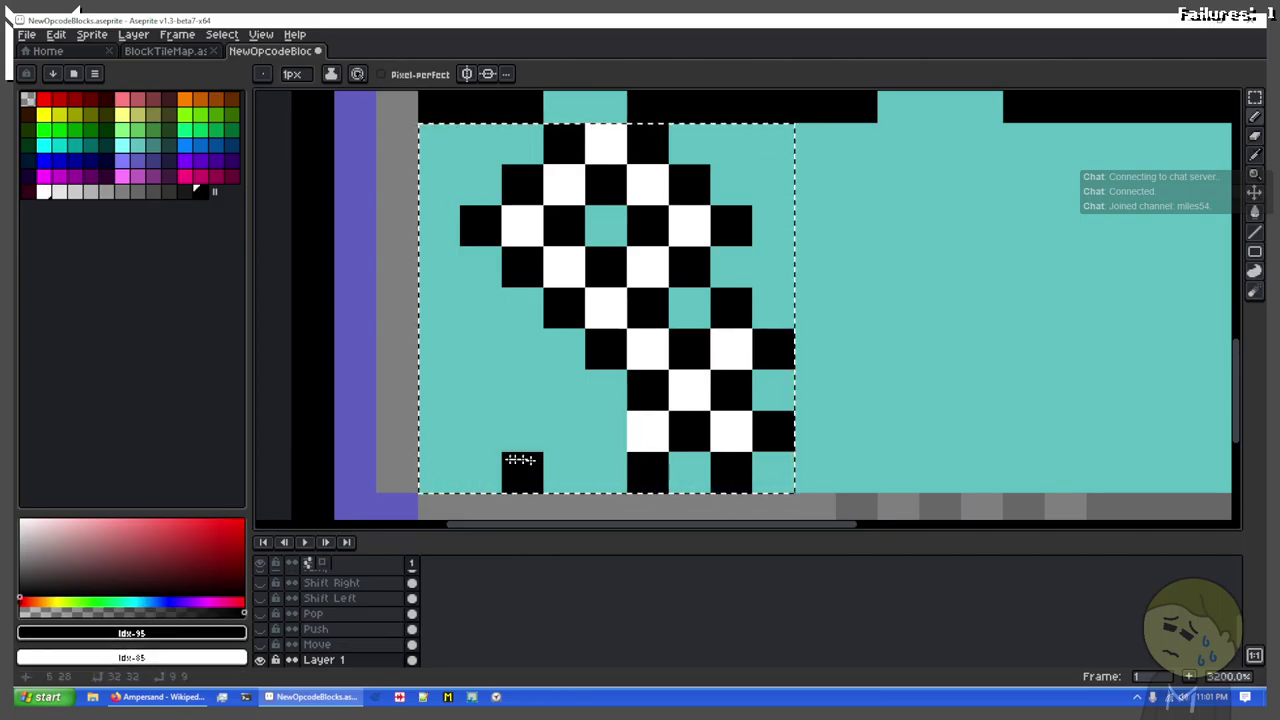
{"action": "left_click", "coordinate": [514, 459], "text": "shift"}
{"action": "left_click", "coordinate": [516, 359]}
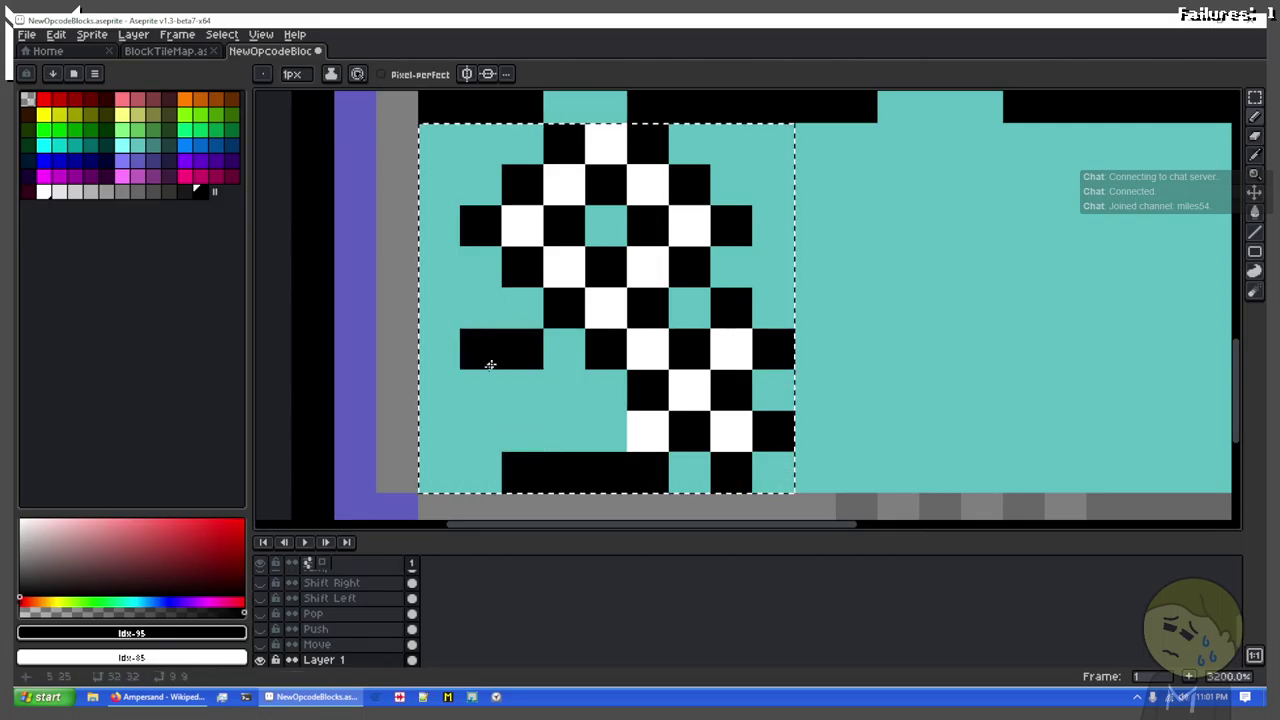
{"action": "left_click", "coordinate": [476, 430], "text": "shift"}
{"action": "left_click", "coordinate": [574, 399]}
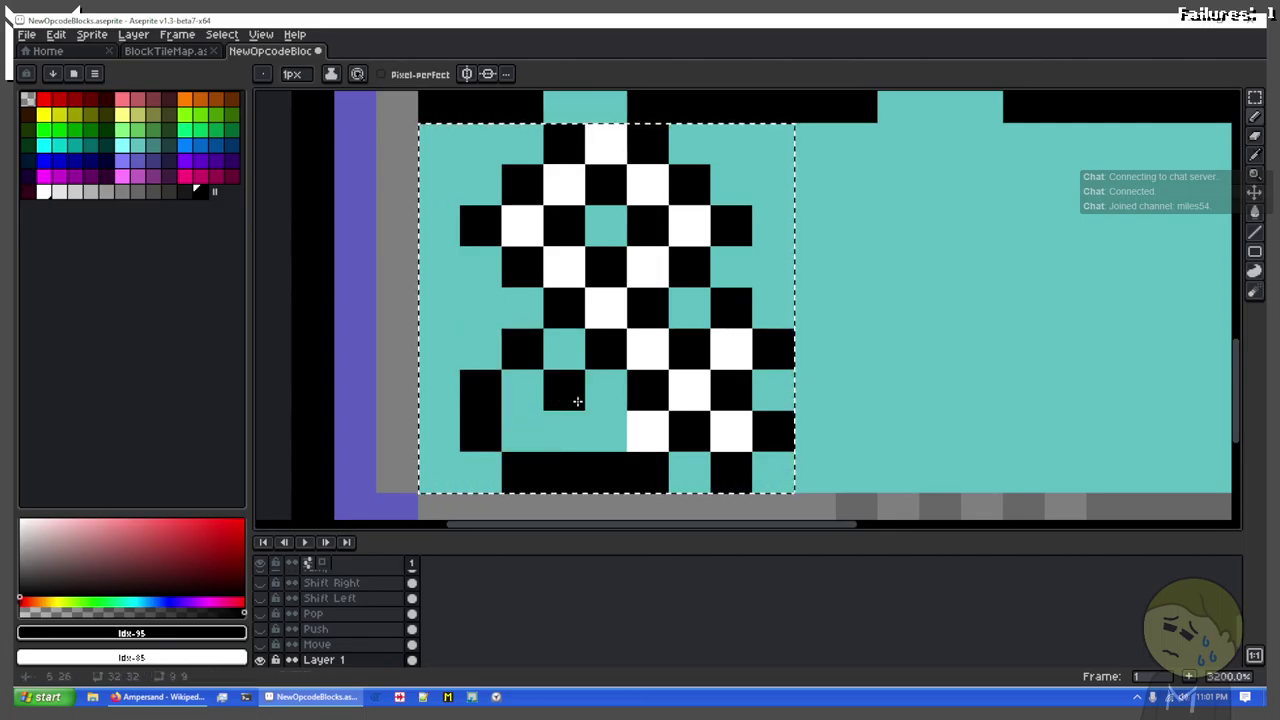
{"action": "left_click", "coordinate": [591, 400]}
Step: Fill the ampersand's lower bowl with a white stroke joining the crossing stroke
{"action": "right_click", "coordinate": [563, 354]}
{"action": "key", "text": "x"}
{"action": "left_click", "coordinate": [522, 398]}
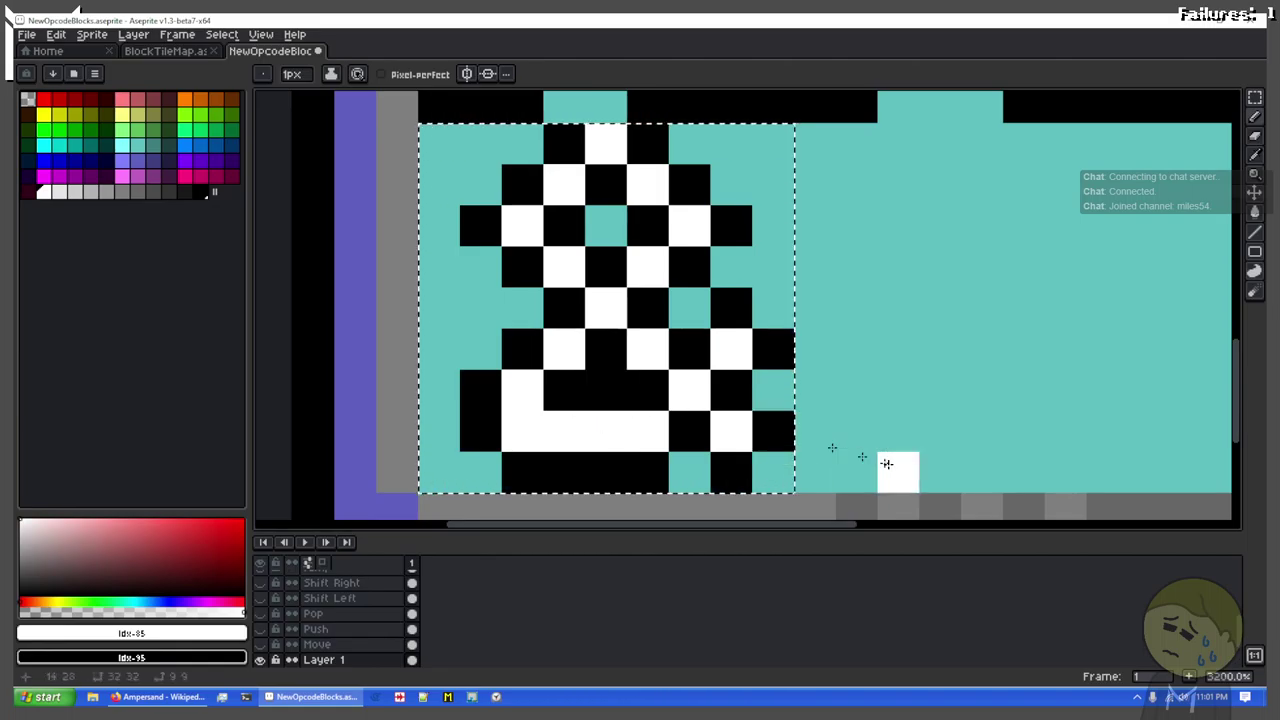
Step: Flatten the top of the ampersand's loop with a black top edge, a white row beneath it and a black interior
{"action": "left_click_drag", "start_coordinate": [589, 275], "coordinate": [590, 293]}
{"action": "key", "text": "x"}
{"action": "left_click", "coordinate": [604, 160]}
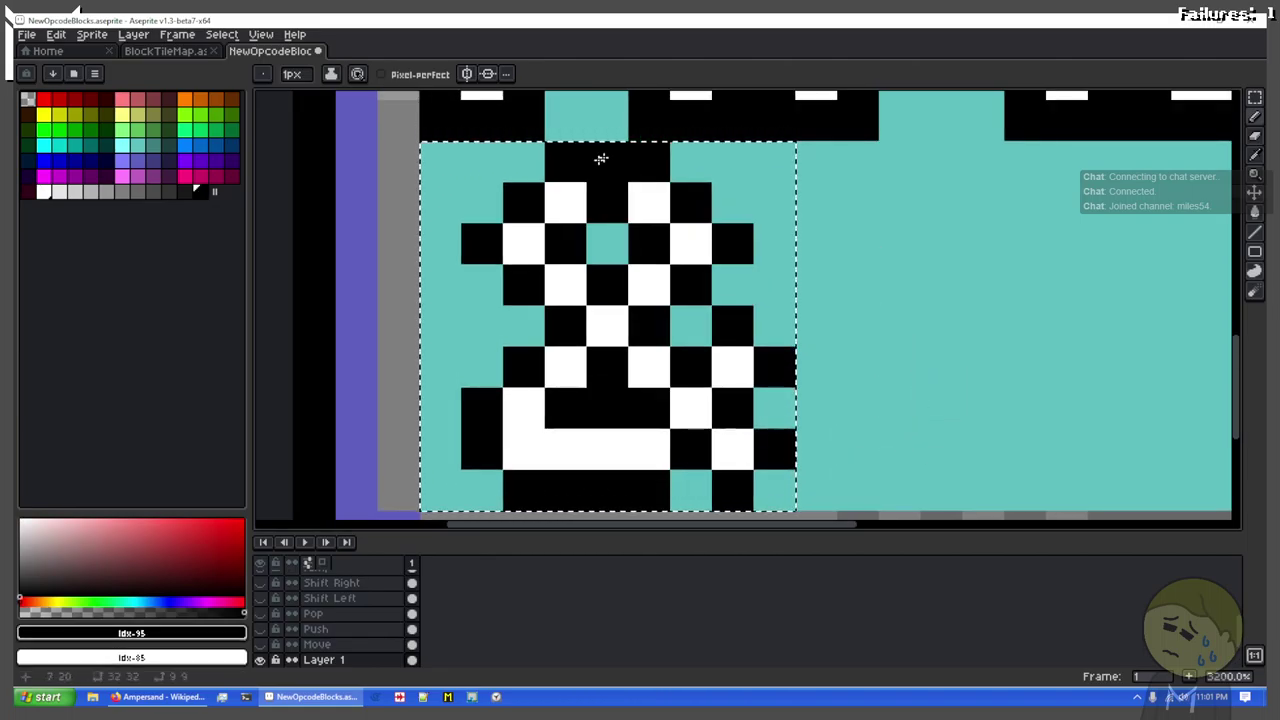
{"action": "key", "text": "x"}
{"action": "key", "text": "x"}
{"action": "left_click", "coordinate": [598, 245]}
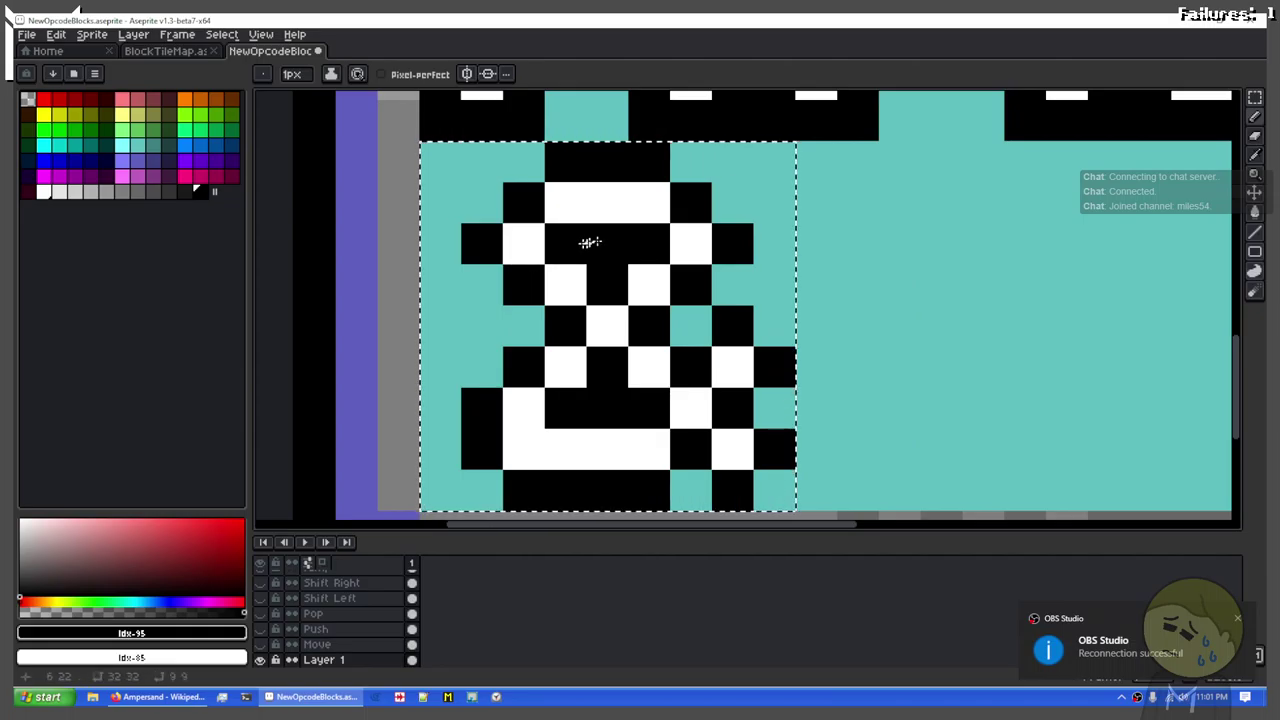
Step: Narrow the left side of the ampersand's loop by one pixel and erase the protruding pixels at 4, 22 and 10, 22
{"action": "key", "text": "x"}
{"action": "left_click", "coordinate": [575, 242]}
{"action": "key", "text": "x"}
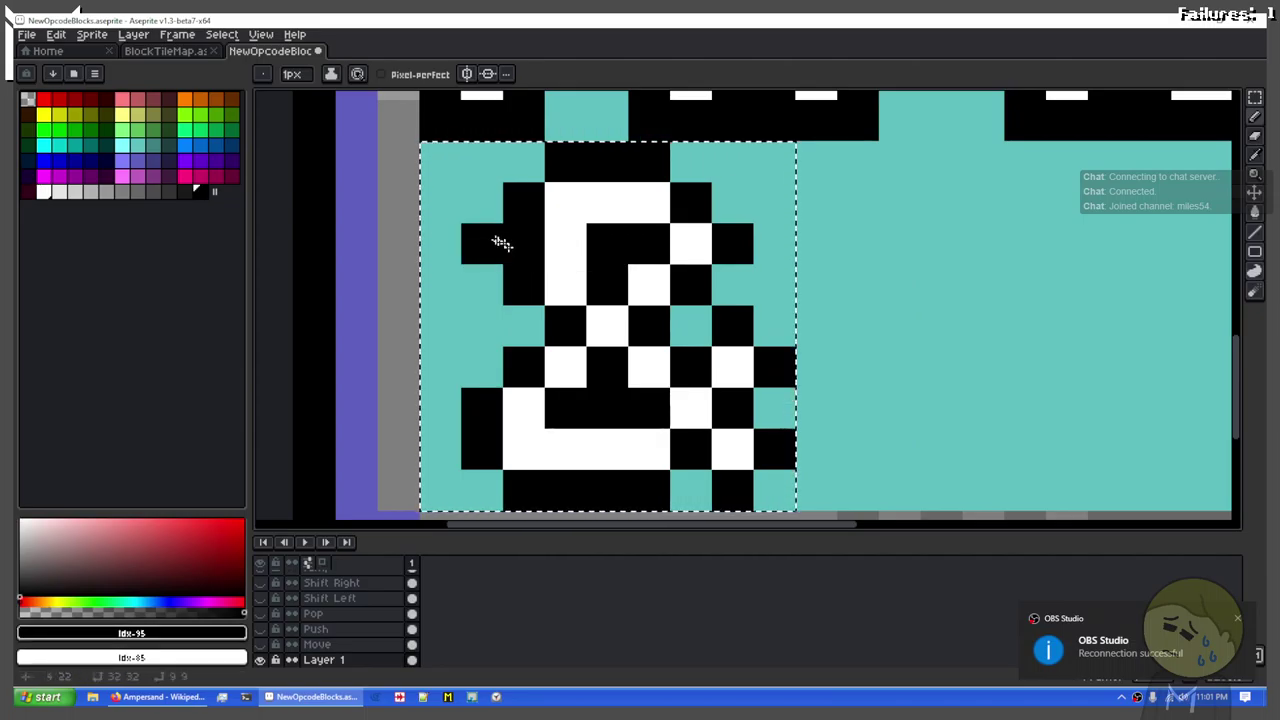
{"action": "key", "text": "e"}
{"action": "left_click", "coordinate": [483, 243]}
{"action": "left_click", "coordinate": [730, 243]}
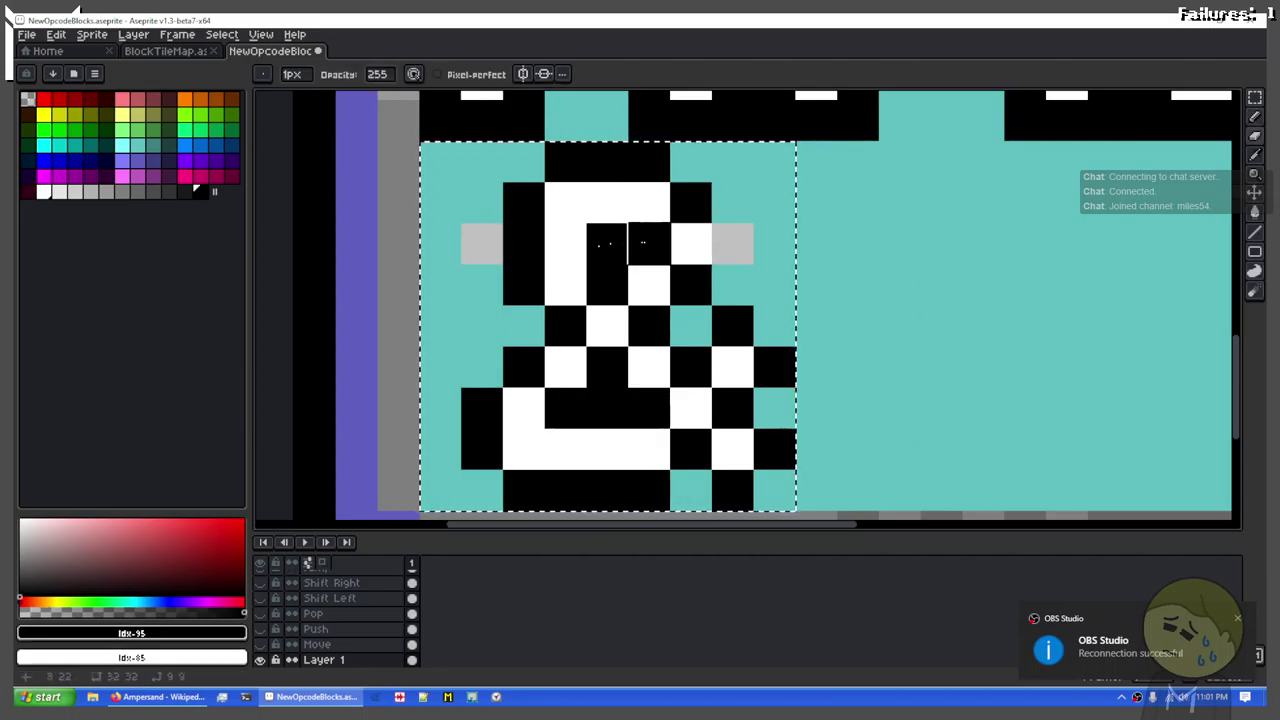
Step: Straighten the right side of the loop with white at 8, 22 and a black edge, and blacken the bowl's right end
{"action": "key", "text": "b"}
{"action": "key", "text": "x"}
{"action": "left_click", "coordinate": [643, 245]}
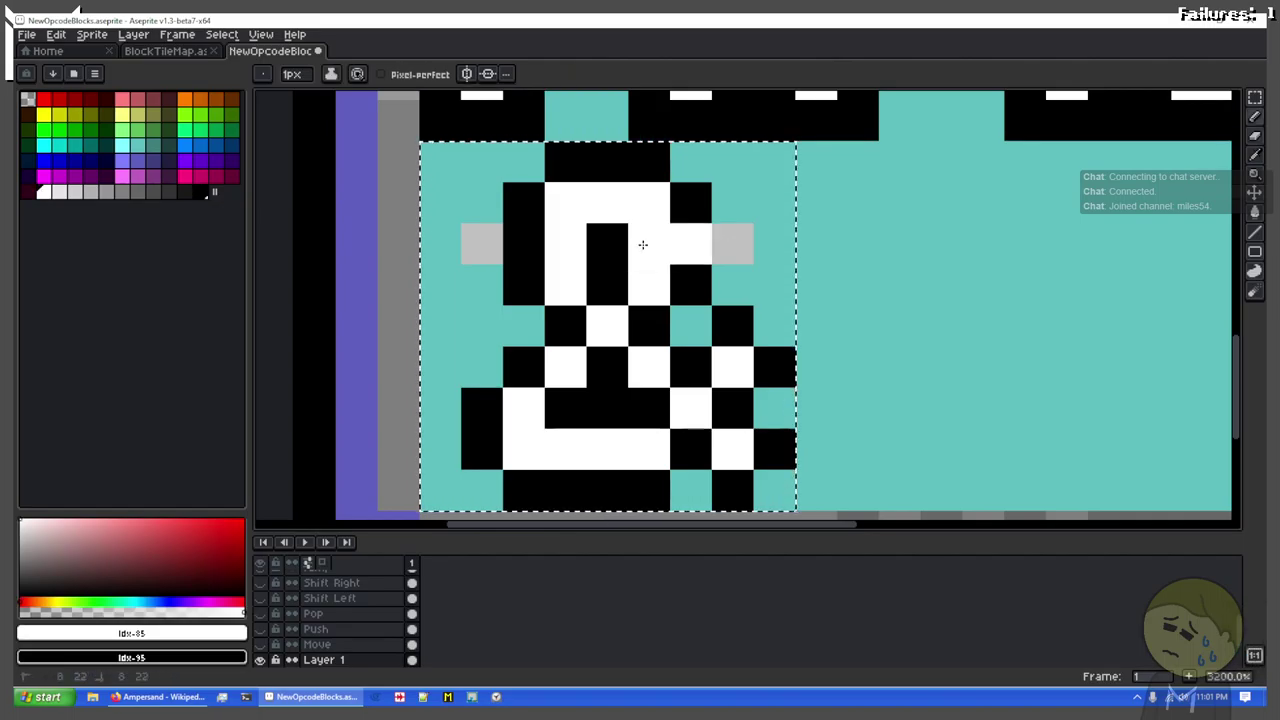
{"action": "key", "text": "x"}
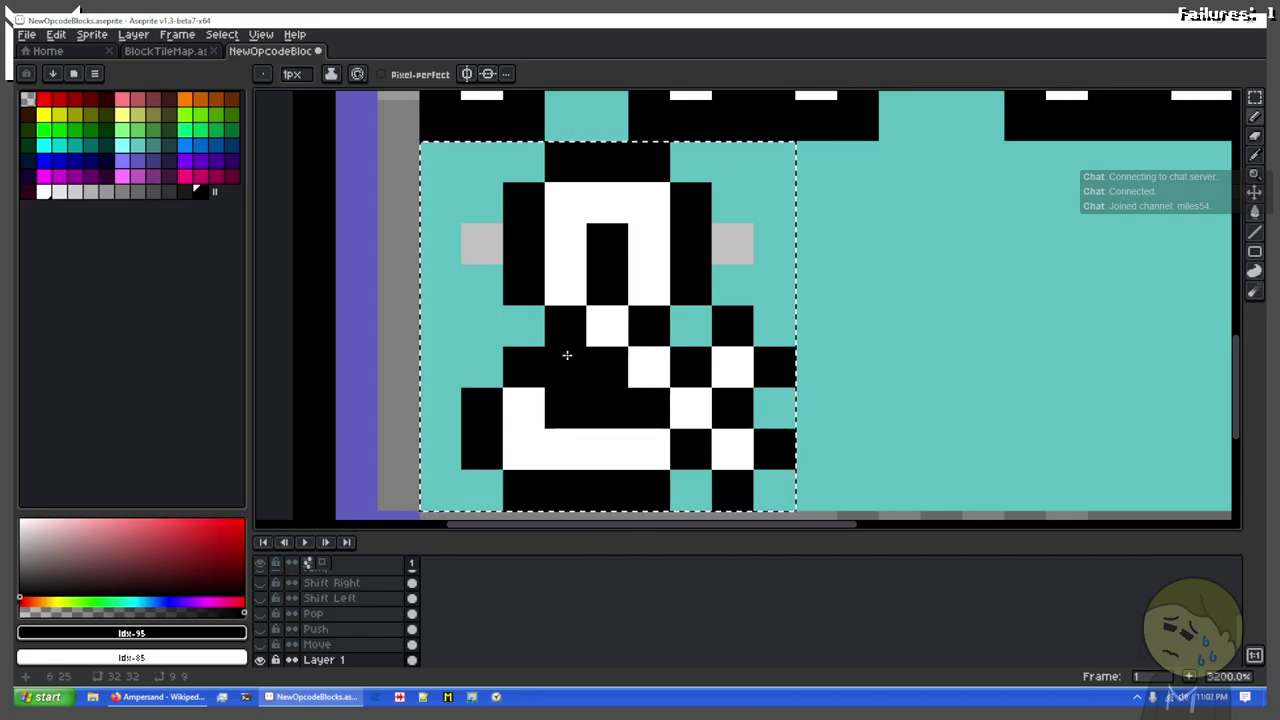
{"action": "left_click_drag", "start_coordinate": [649, 450], "coordinate": [688, 495]}
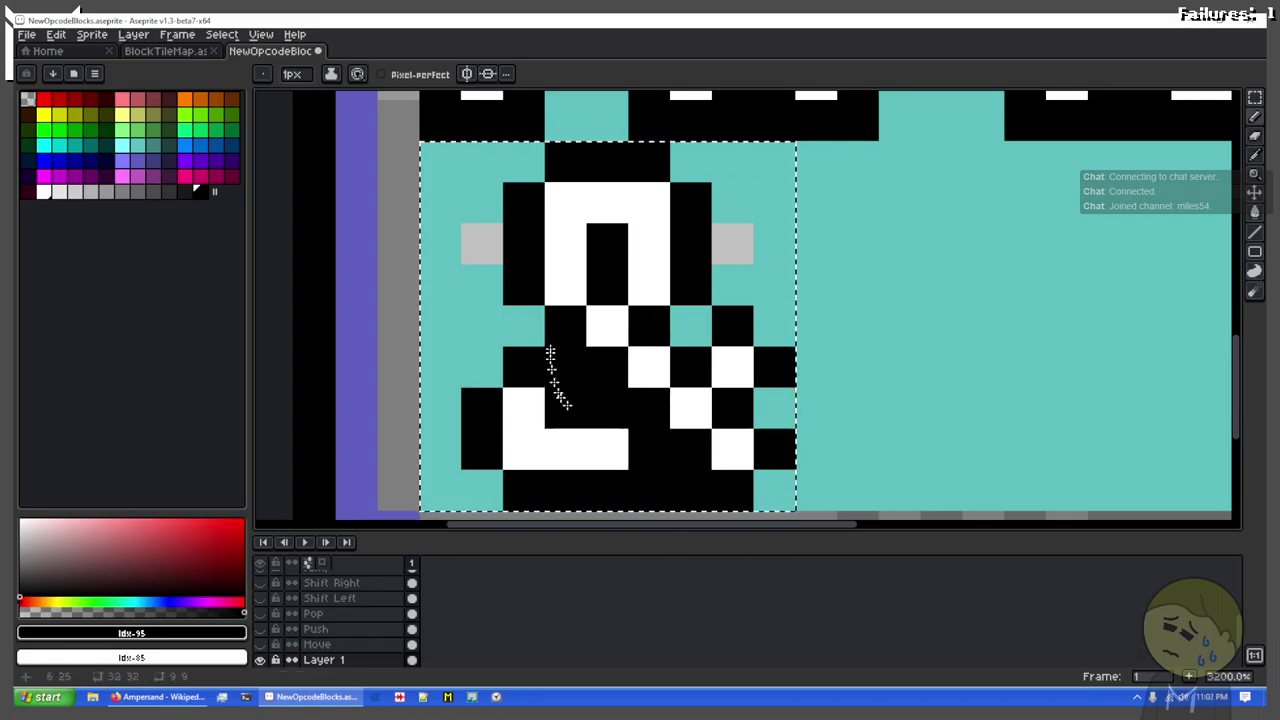
Step: Widen the ampersand's loop one pixel to the left with a black outer edge and a white inner column
{"action": "left_click_drag", "start_coordinate": [495, 281], "coordinate": [511, 180]}
{"action": "key", "text": "x"}
{"action": "left_click_drag", "start_coordinate": [507, 270], "coordinate": [526, 211]}
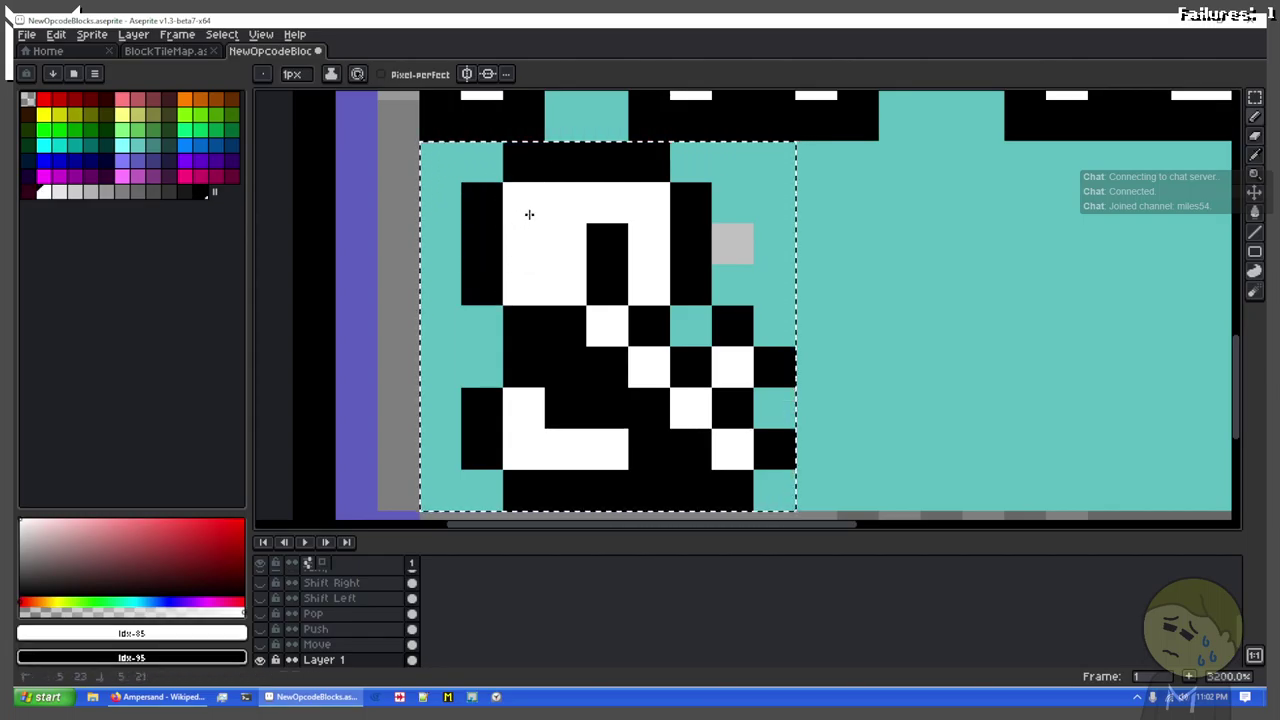
Step: Hollow out the widened loop in black and shape its lower-left corner into a white diagonal through 6, 23
{"action": "key", "text": "x"}
{"action": "left_click", "coordinate": [572, 250]}
{"action": "key", "text": "x"}
{"action": "left_click_drag", "start_coordinate": [562, 296], "coordinate": [573, 262]}
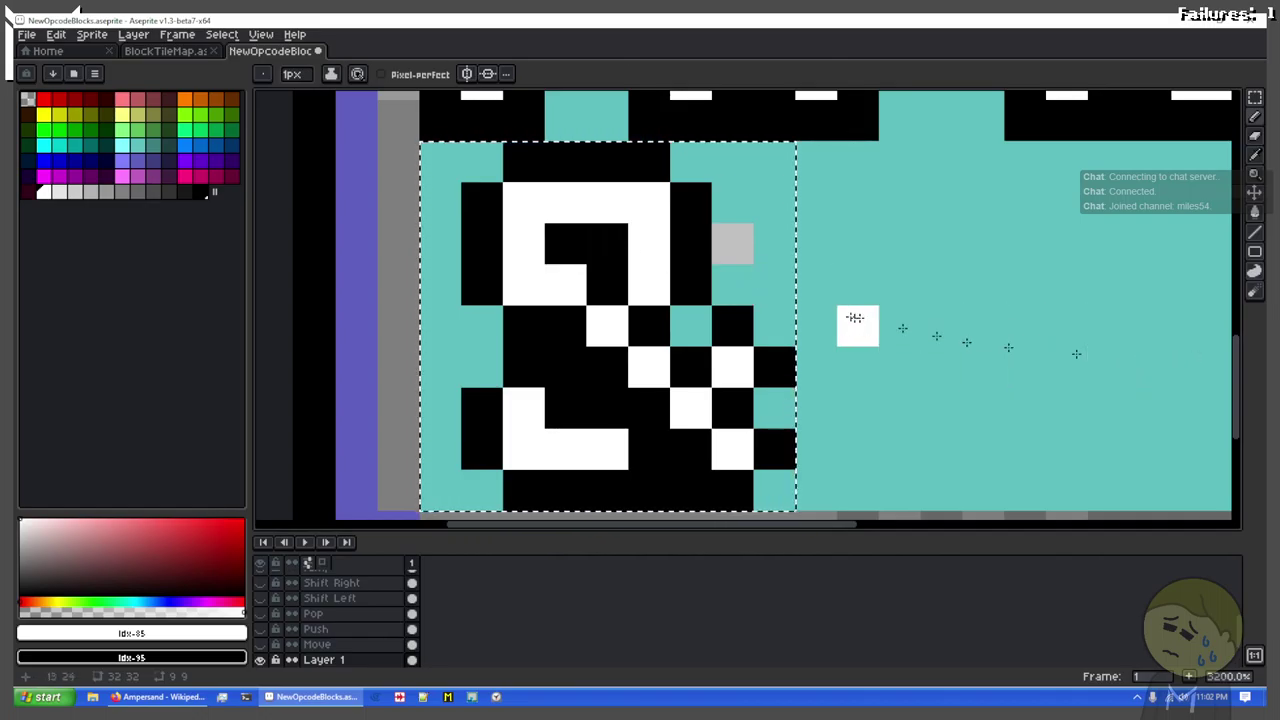
{"action": "key", "text": "x"}
{"action": "left_click", "coordinate": [607, 243]}
{"action": "left_click", "coordinate": [523, 277]}
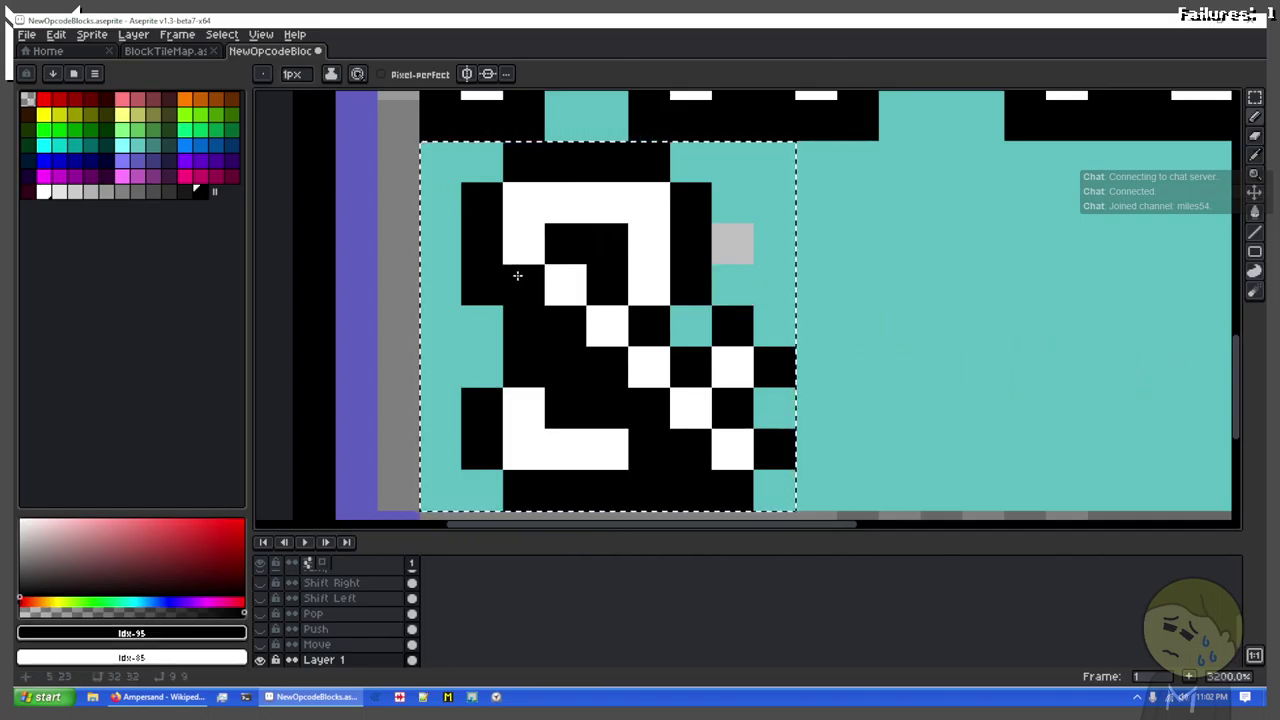
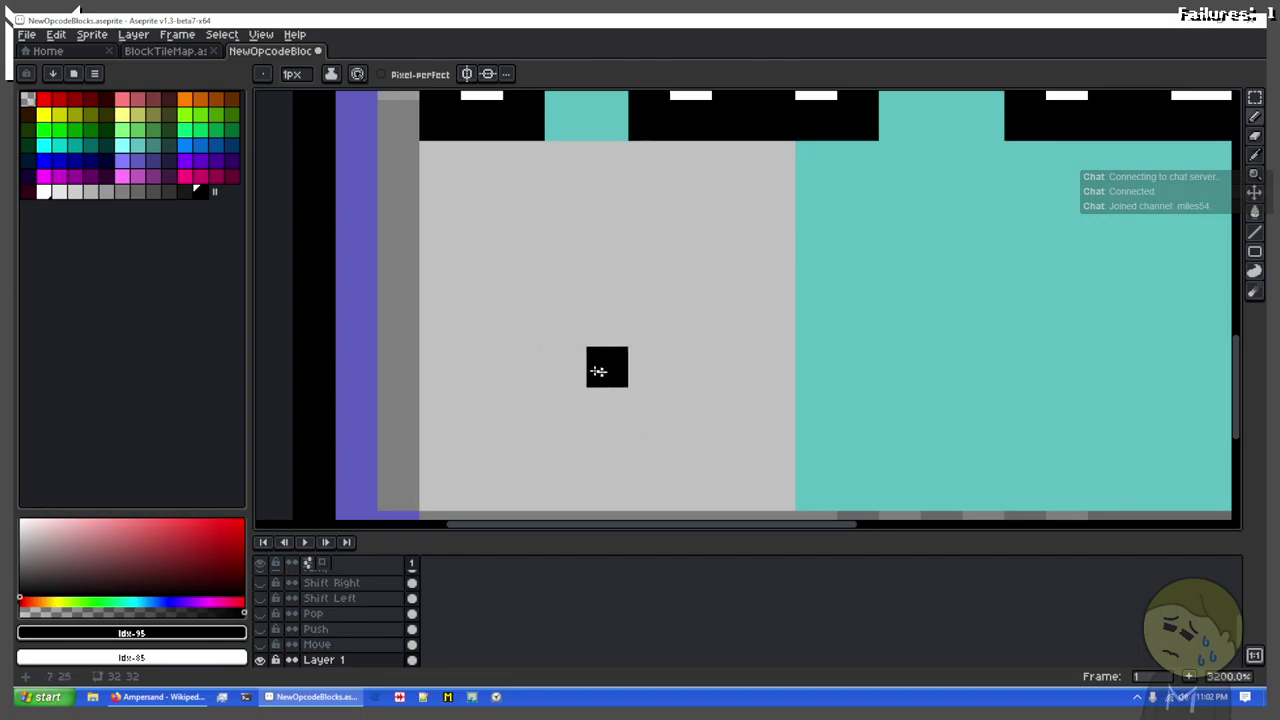
Step: Try a one-pixel white ampersand skeleton with its upper loop spanning columns 5 to 9 and its tail ending at 10, 27, and undo it
{"action": "key", "text": "x"}
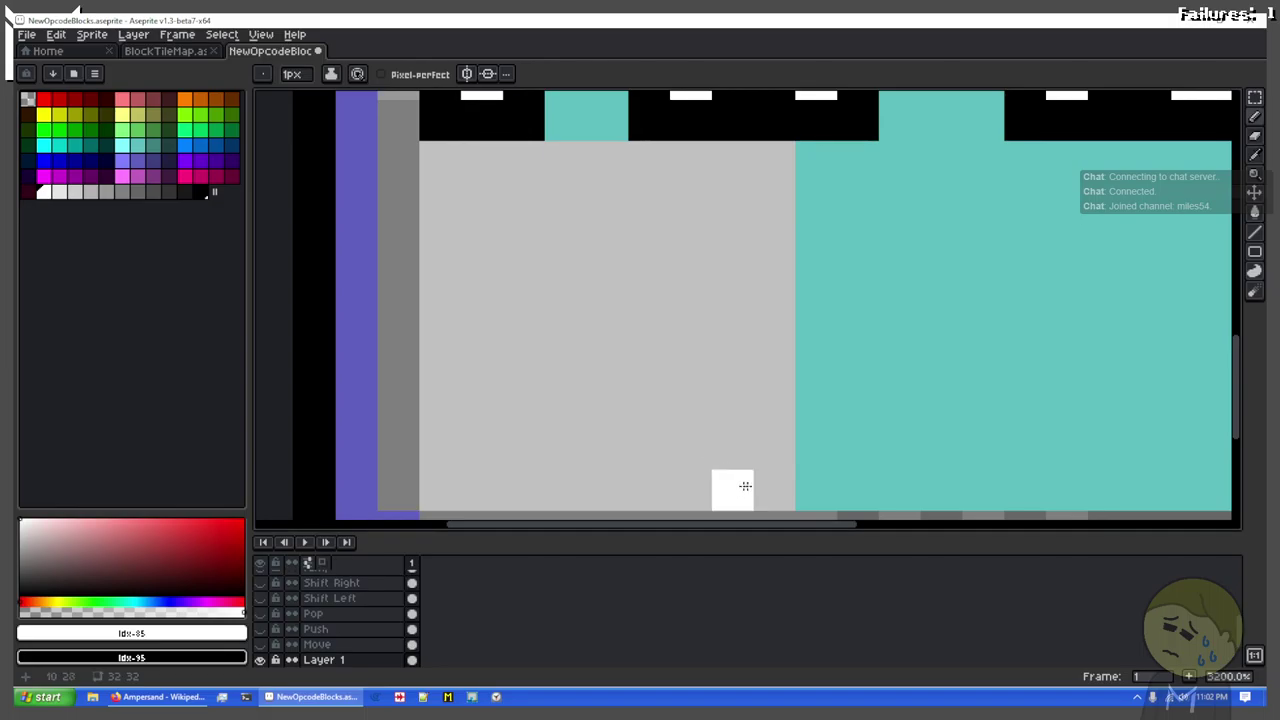
{"action": "left_click_drag", "start_coordinate": [748, 451], "coordinate": [490, 208]}
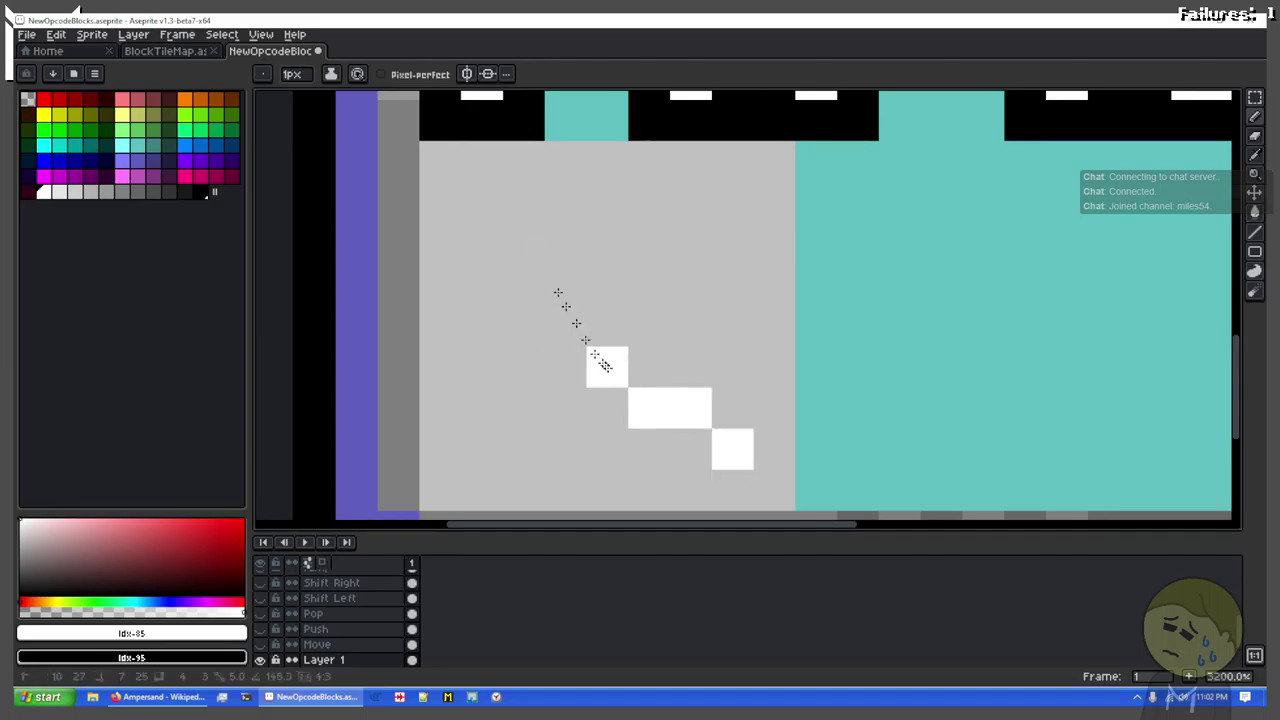
{"action": "mouse_move", "coordinate": [582, 361]}
{"action": "left_mouse_down"}
{"action": "mouse_move", "coordinate": [538, 320]}
{"action": "mouse_move", "coordinate": [454, 311]}
{"action": "mouse_move", "coordinate": [546, 266]}
{"action": "mouse_move", "coordinate": [494, 256]}
{"action": "mouse_move", "coordinate": [505, 268]}
{"action": "mouse_move", "coordinate": [514, 223]}
{"action": "mouse_move", "coordinate": [594, 203]}
{"action": "mouse_move", "coordinate": [660, 254]}
{"action": "mouse_move", "coordinate": [660, 291]}
{"action": "mouse_move", "coordinate": [634, 334]}
{"action": "mouse_move", "coordinate": [676, 330]}
{"action": "mouse_move", "coordinate": [636, 334]}
{"action": "mouse_move", "coordinate": [651, 332]}
{"action": "mouse_move", "coordinate": [663, 220]}
{"action": "mouse_move", "coordinate": [677, 267]}
{"action": "mouse_move", "coordinate": [528, 401]}
{"action": "mouse_move", "coordinate": [558, 429]}
{"action": "mouse_move", "coordinate": [553, 407]}
{"action": "mouse_move", "coordinate": [537, 440]}
{"action": "mouse_move", "coordinate": [579, 478]}
{"action": "mouse_move", "coordinate": [612, 470]}
{"action": "left_mouse_up"}
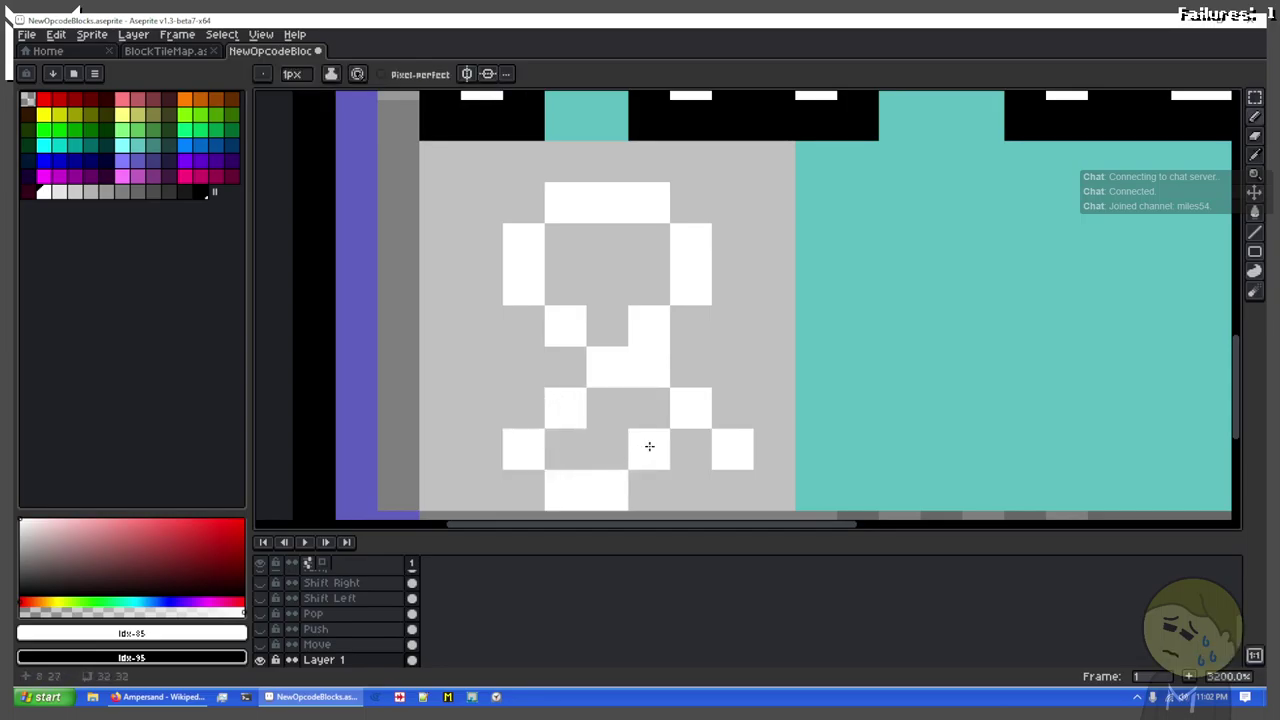
{"action": "key", "text": "ctrl+z"}
{"action": "key", "text": "ctrl+z"}
{"action": "key", "text": "ctrl+z"}
{"action": "key", "text": "ctrl+z"}
{"action": "key", "text": "ctrl+z"}
{"action": "key", "text": "ctrl+z"}
{"action": "key", "text": "ctrl+z"}
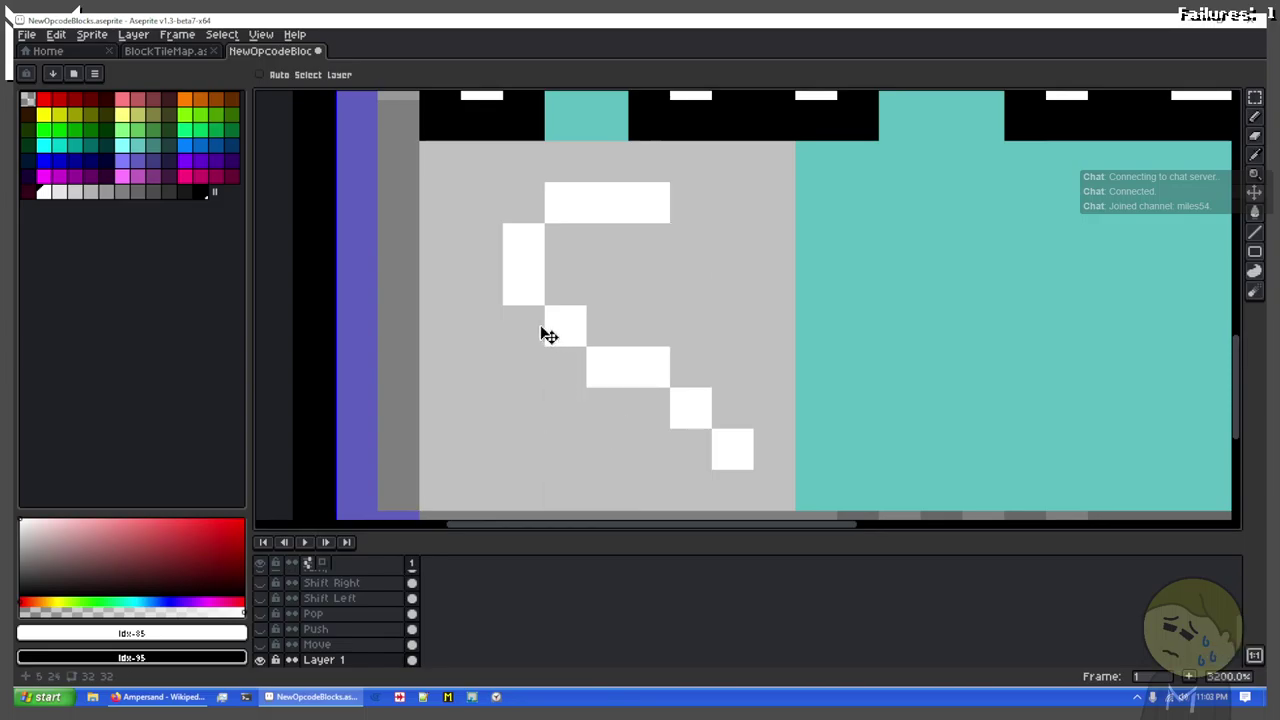
{"action": "key", "text": "ctrl+z"}
{"action": "key", "text": "ctrl+z"}
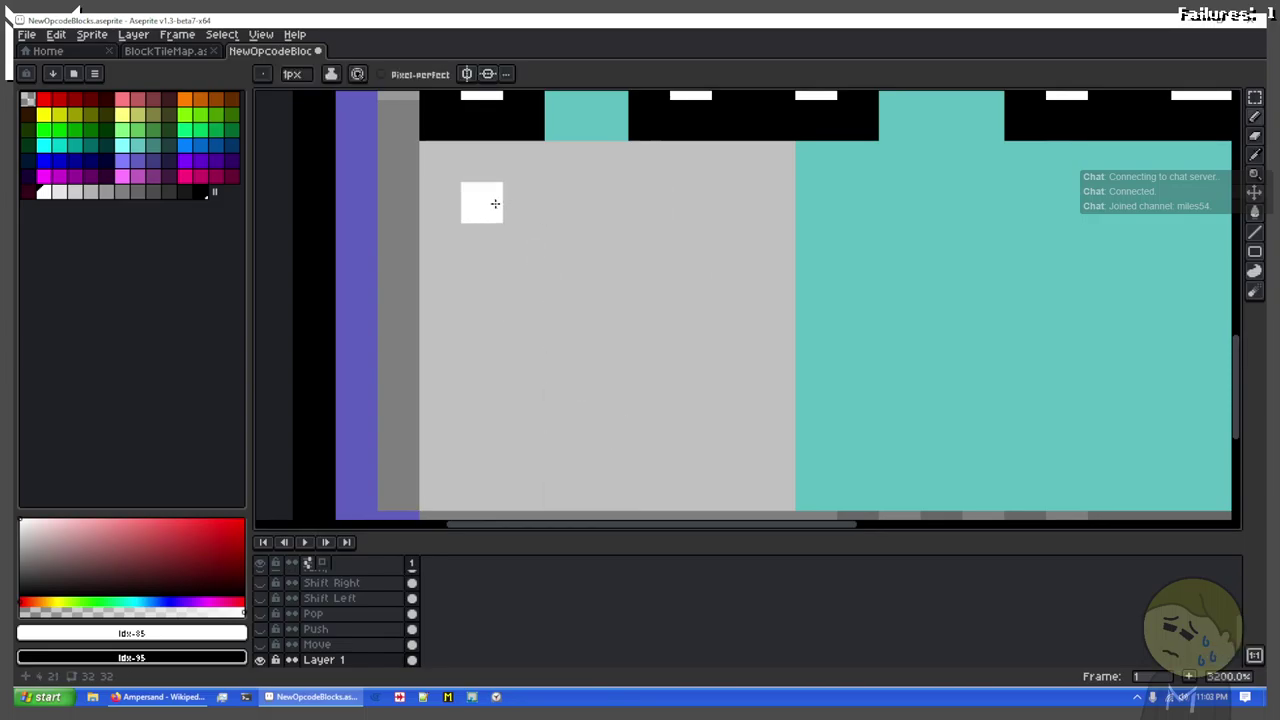
Step: Sketch the white upper loop one pixel further left, starting at columns 4 and 5, with a shallow tail down to 10, 27
{"action": "left_click_drag", "start_coordinate": [541, 190], "coordinate": [580, 194]}
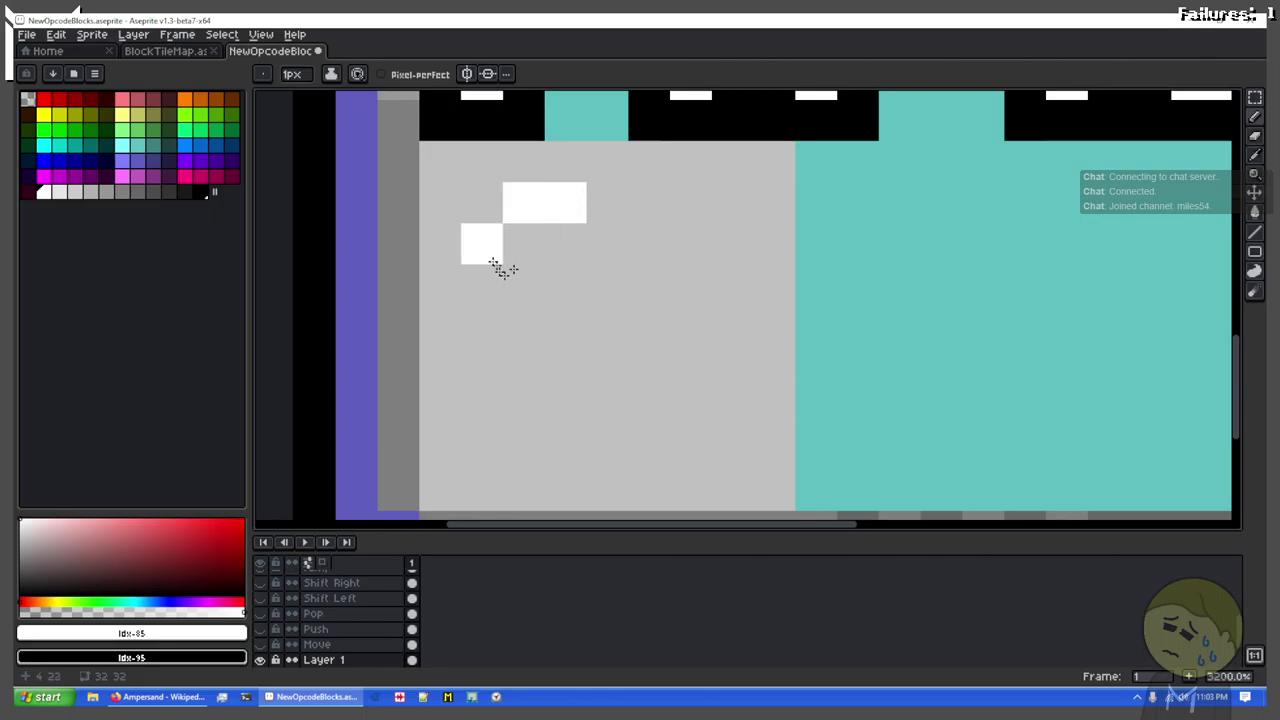
{"action": "left_click_drag", "start_coordinate": [494, 263], "coordinate": [488, 283]}
{"action": "left_click", "coordinate": [612, 212]}
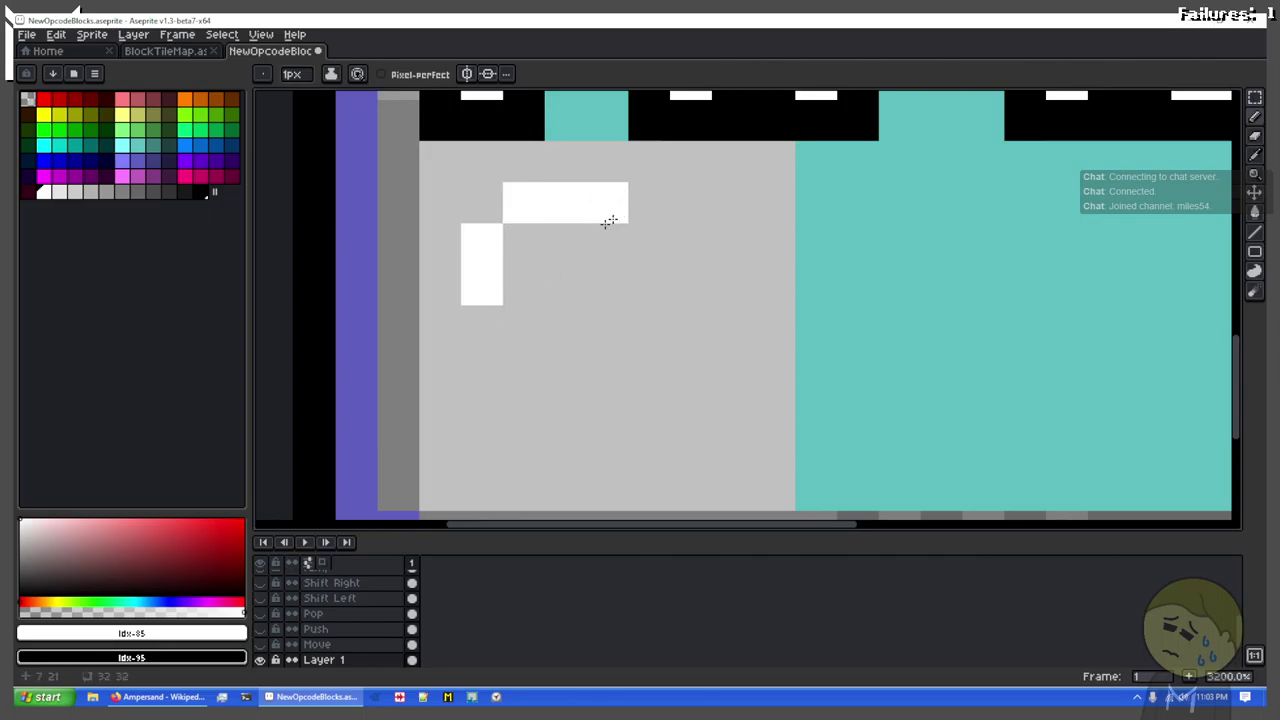
{"action": "mouse_move", "coordinate": [523, 317]}
{"action": "left_mouse_down"}
{"action": "mouse_move", "coordinate": [754, 457]}
{"action": "mouse_move", "coordinate": [741, 462]}
{"action": "left_mouse_up"}
{"action": "left_click", "coordinate": [632, 246]}
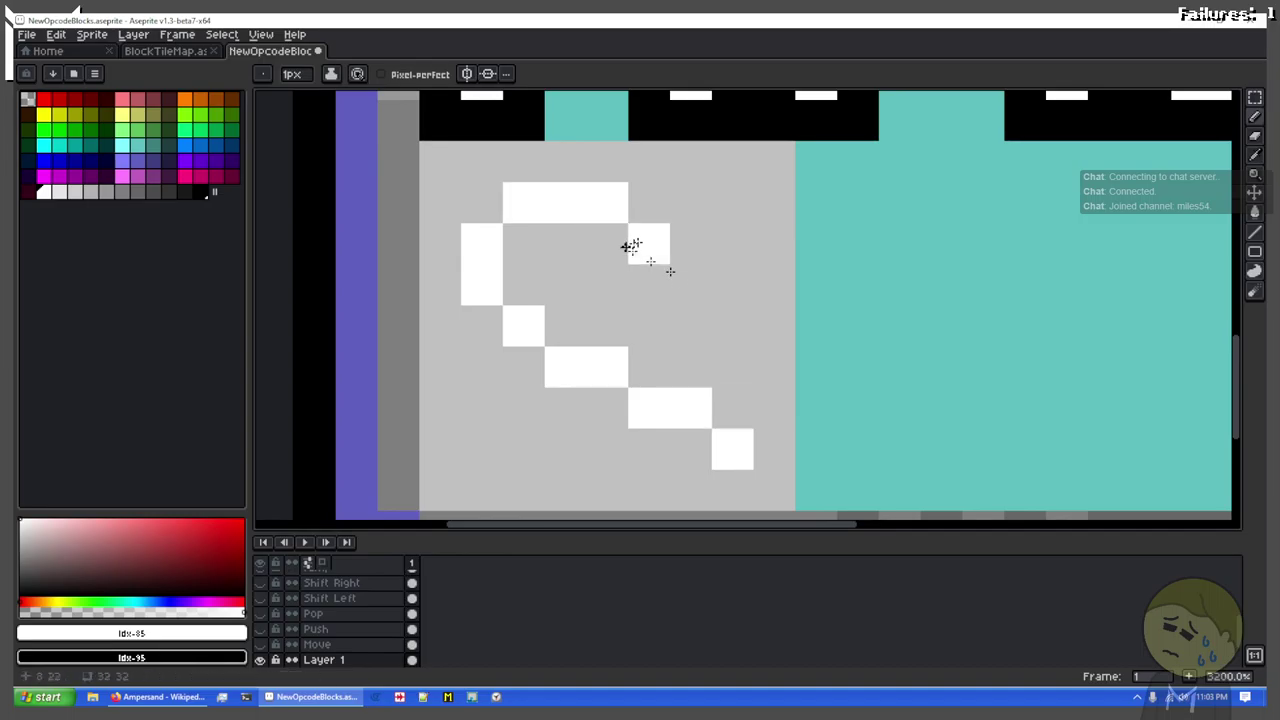
Step: Replace the shallow tail with a 45-degree one to 8, 27, try a symmetrical loop and a crossing lower-left stroke, and undo them
{"action": "key", "text": "ctrl+z"}
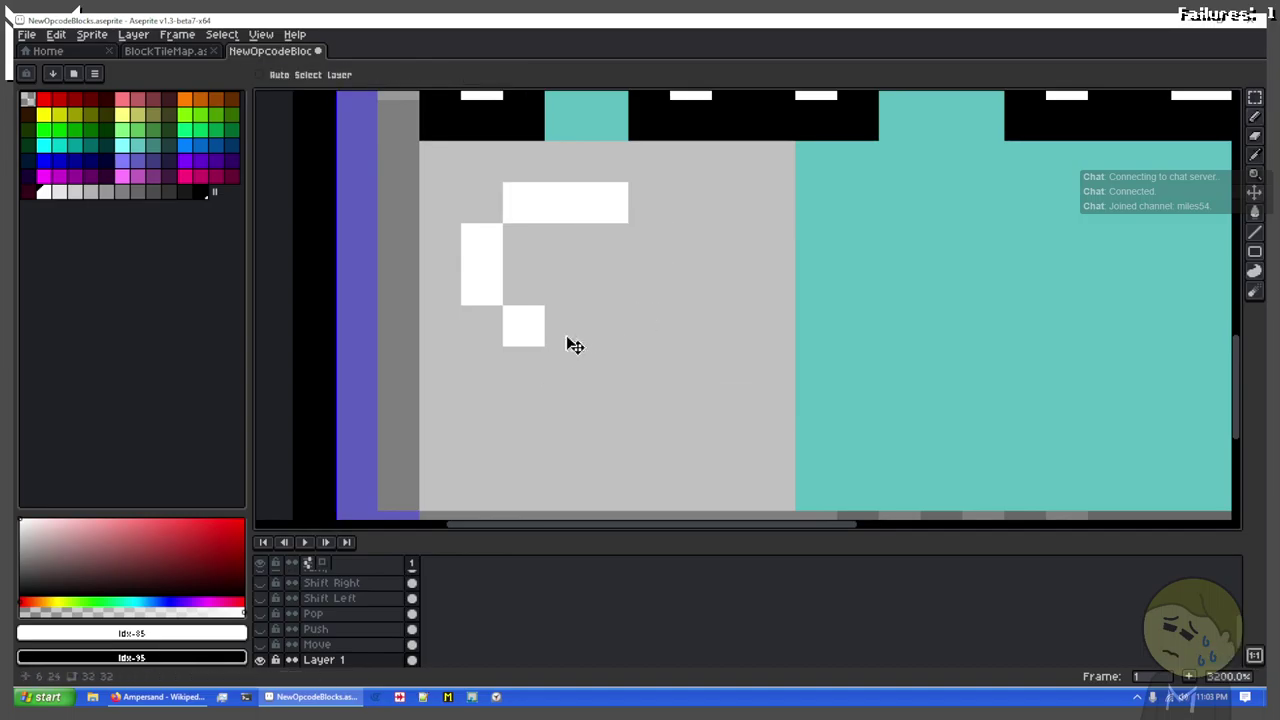
{"action": "left_click_drag", "start_coordinate": [555, 382], "coordinate": [688, 482]}
{"action": "left_click", "coordinate": [666, 451], "text": "shift"}
{"action": "left_click_drag", "start_coordinate": [643, 255], "coordinate": [647, 284]}
{"action": "left_click", "coordinate": [595, 315]}
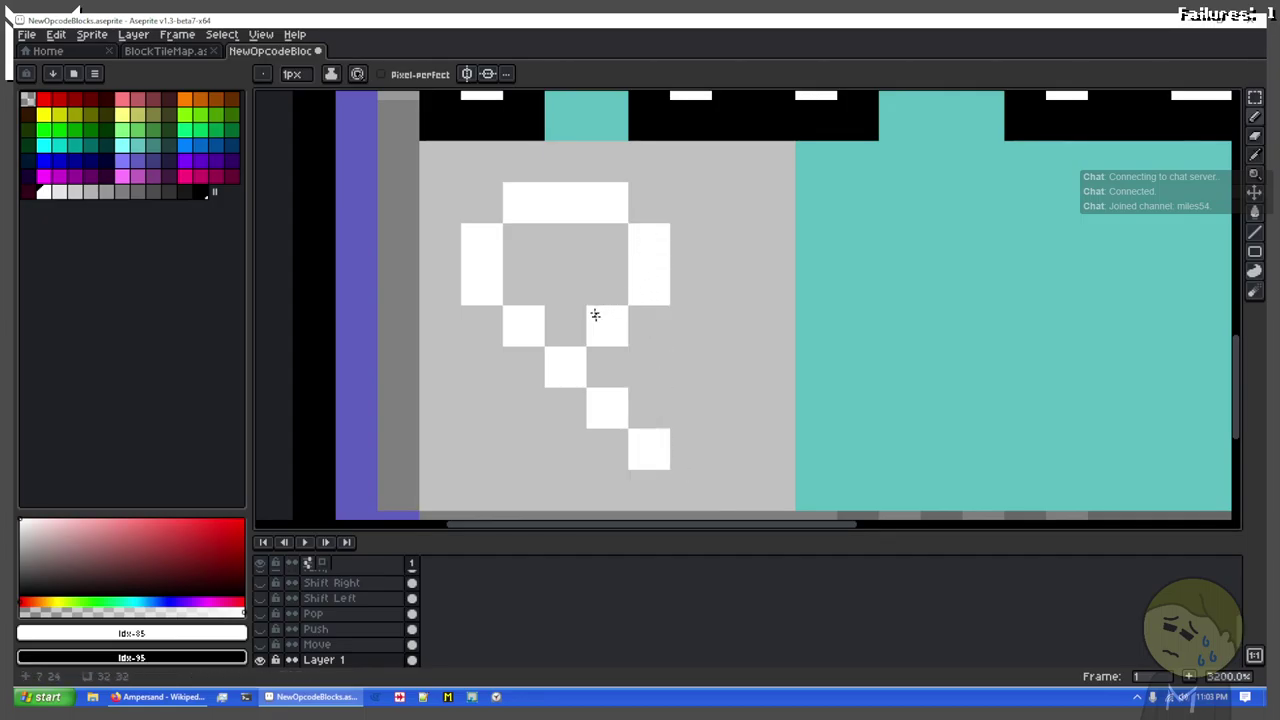
{"action": "left_click", "coordinate": [519, 399]}
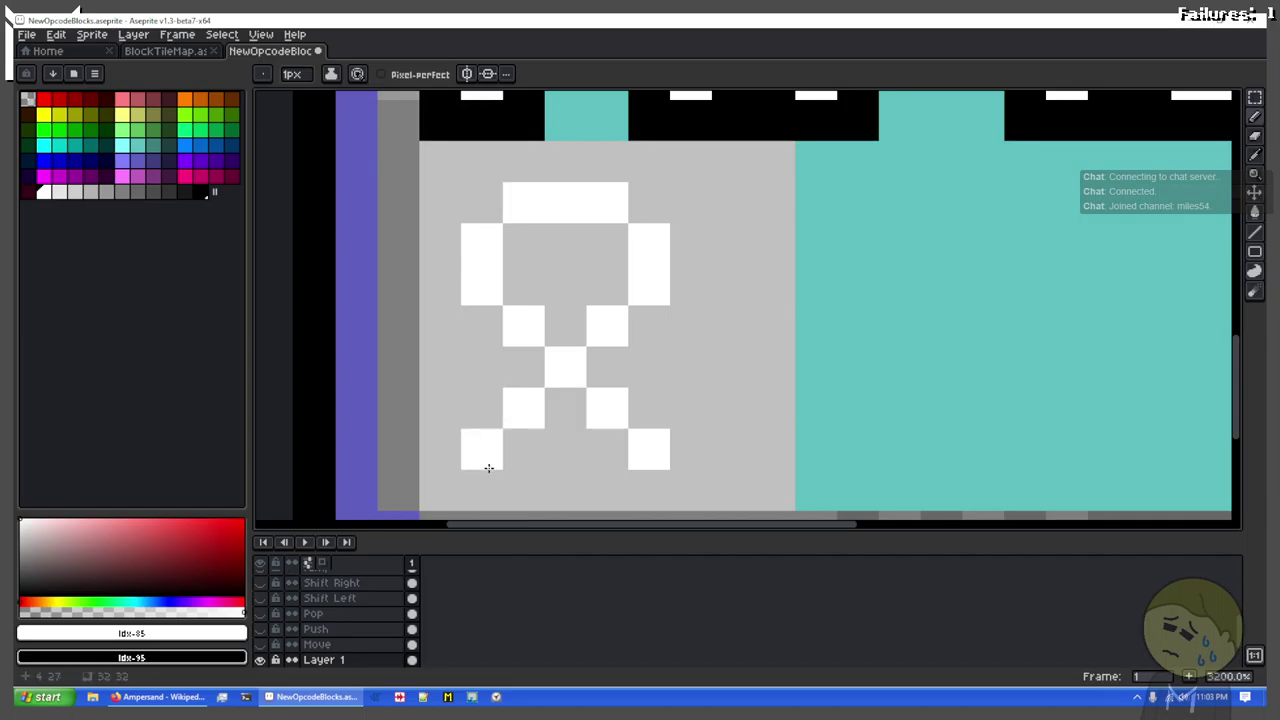
{"action": "key", "text": "ctrl+z"}
{"action": "key", "text": "ctrl+z"}
{"action": "key", "text": "ctrl+z"}
{"action": "key", "text": "ctrl+z"}
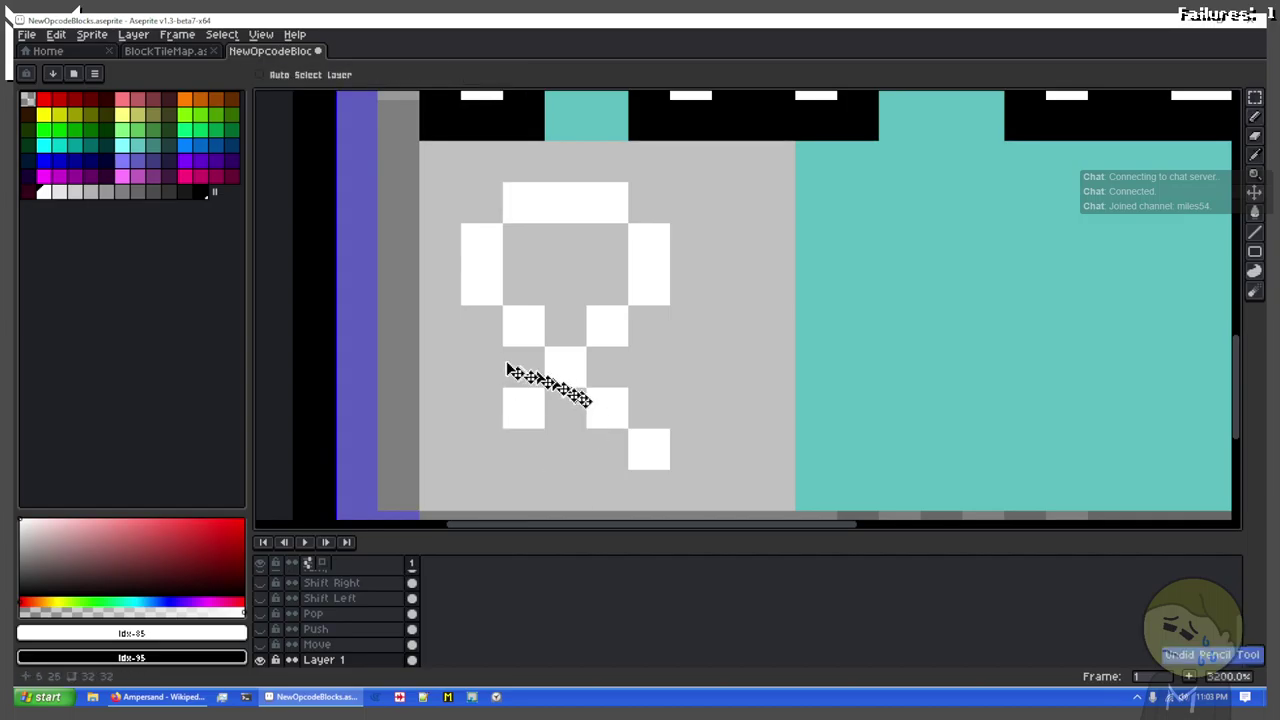
{"action": "key", "text": "ctrl+z"}
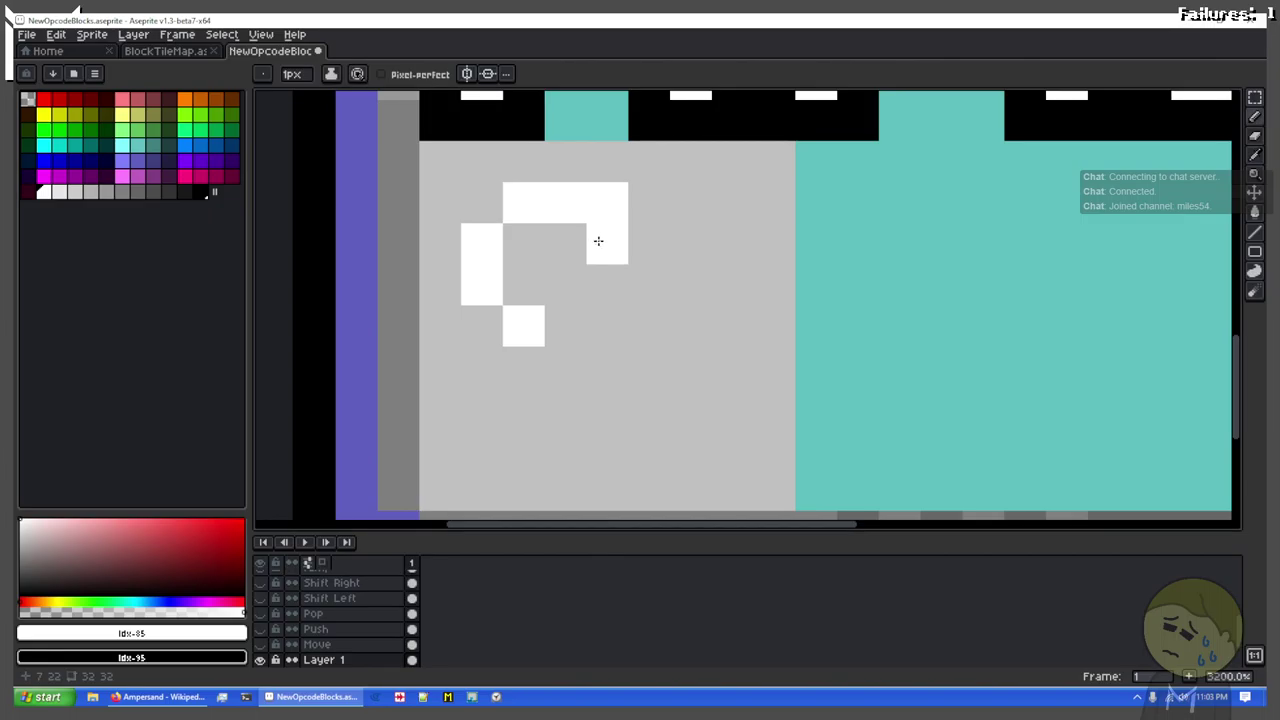
Step: Close a narrower white loop along column 7 and add a lower bowl, a diagonal tail to 9, 28 and an arm up to 9, 25
{"action": "left_click_drag", "start_coordinate": [598, 243], "coordinate": [562, 320]}
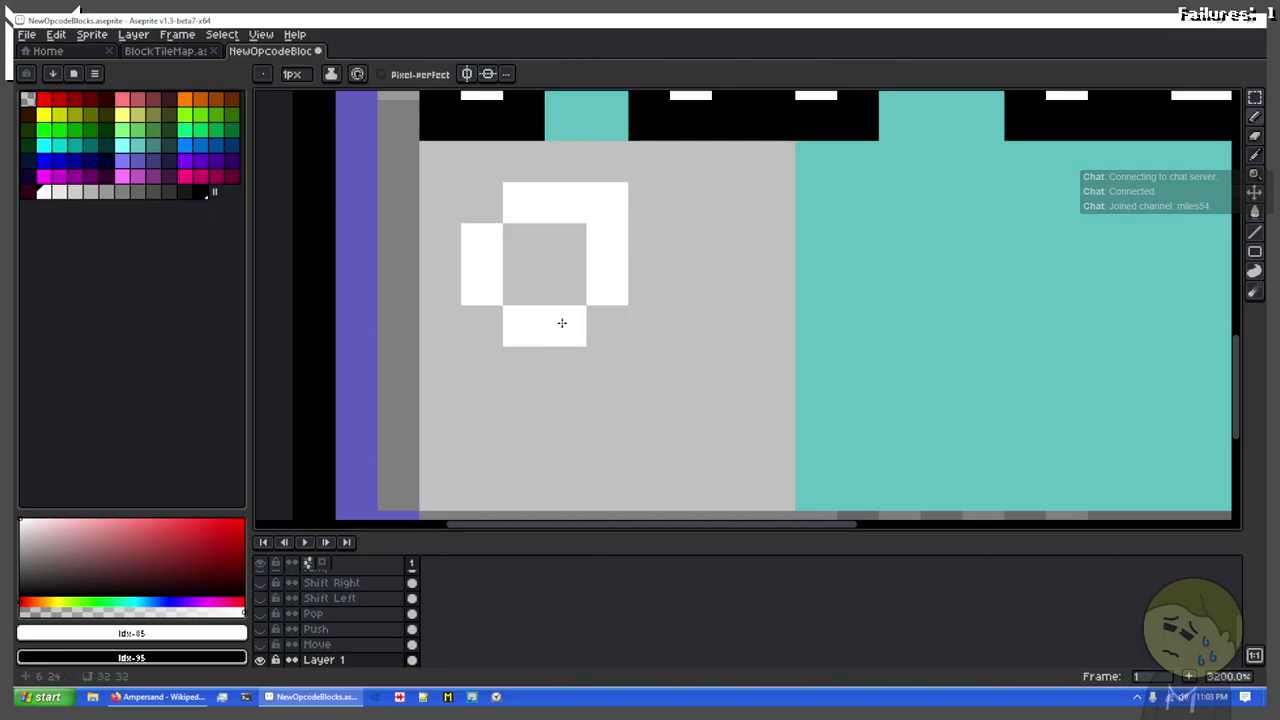
{"action": "left_click_drag", "start_coordinate": [574, 380], "coordinate": [661, 440]}
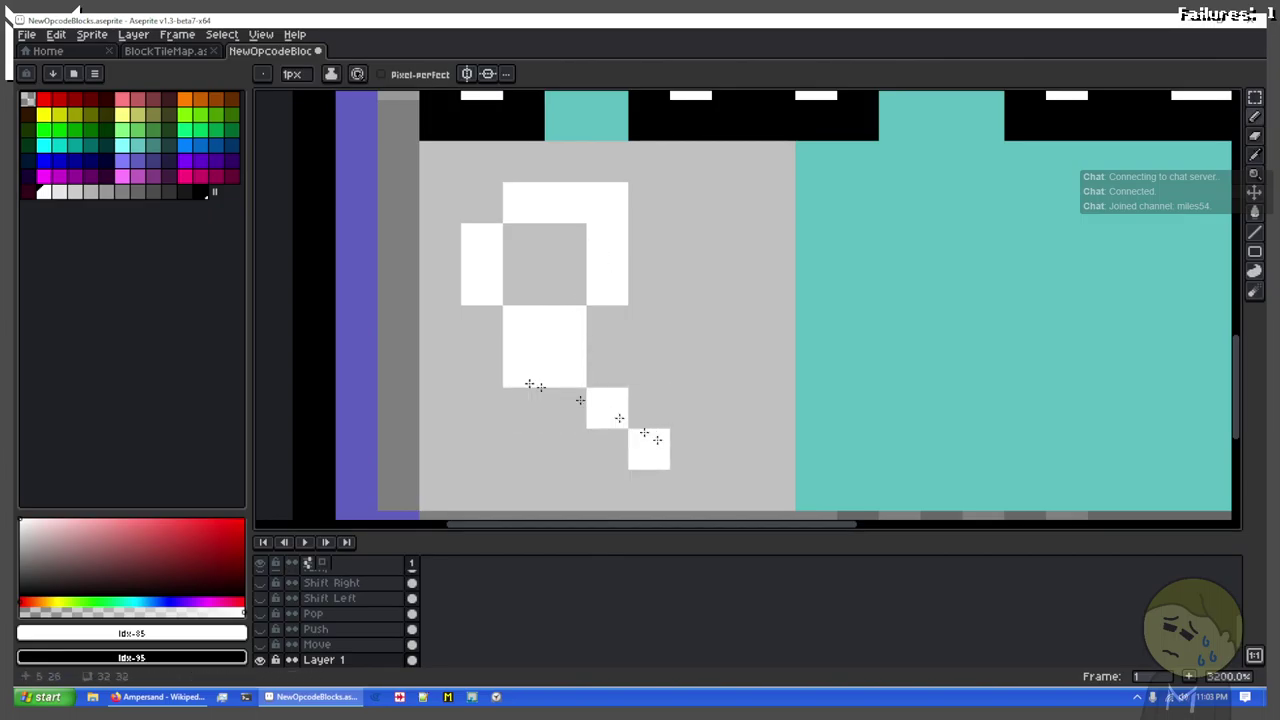
{"action": "left_click", "coordinate": [505, 369]}
{"action": "left_click", "coordinate": [482, 415]}
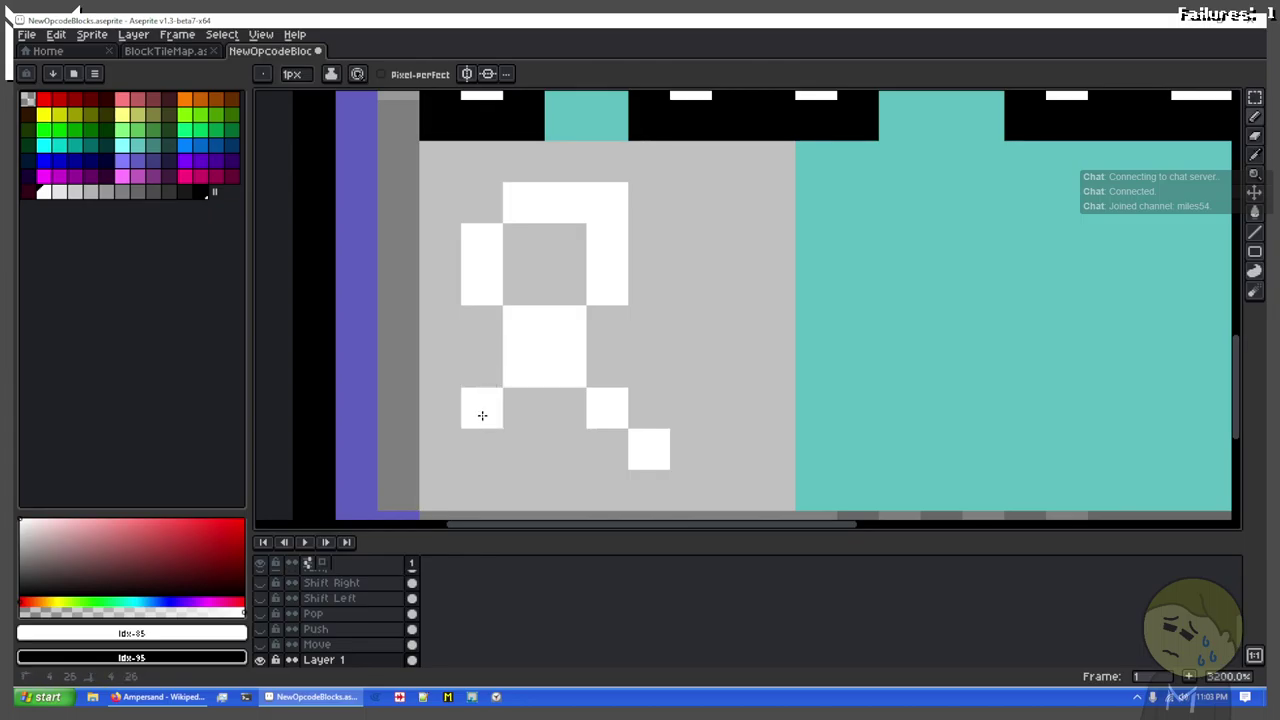
{"action": "left_click", "coordinate": [495, 462]}
{"action": "left_click_drag", "start_coordinate": [555, 477], "coordinate": [520, 477]}
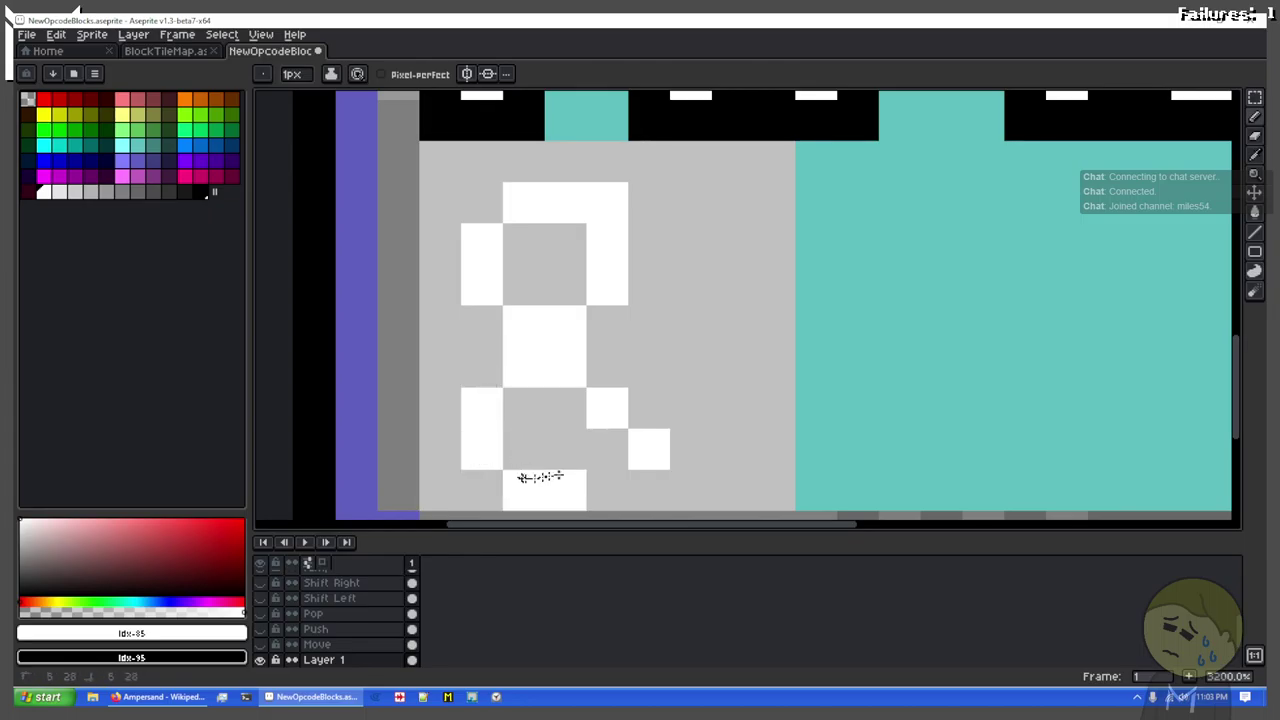
{"action": "left_click", "coordinate": [603, 449]}
{"action": "left_click_drag", "start_coordinate": [657, 408], "coordinate": [697, 377]}
Step: Border the ampersand's diagonal with black pixels from 9, 27 to 6, 24 above it and from 8, 28 to 4, 24 below it
{"action": "key", "text": "x"}
{"action": "left_click", "coordinate": [688, 449]}
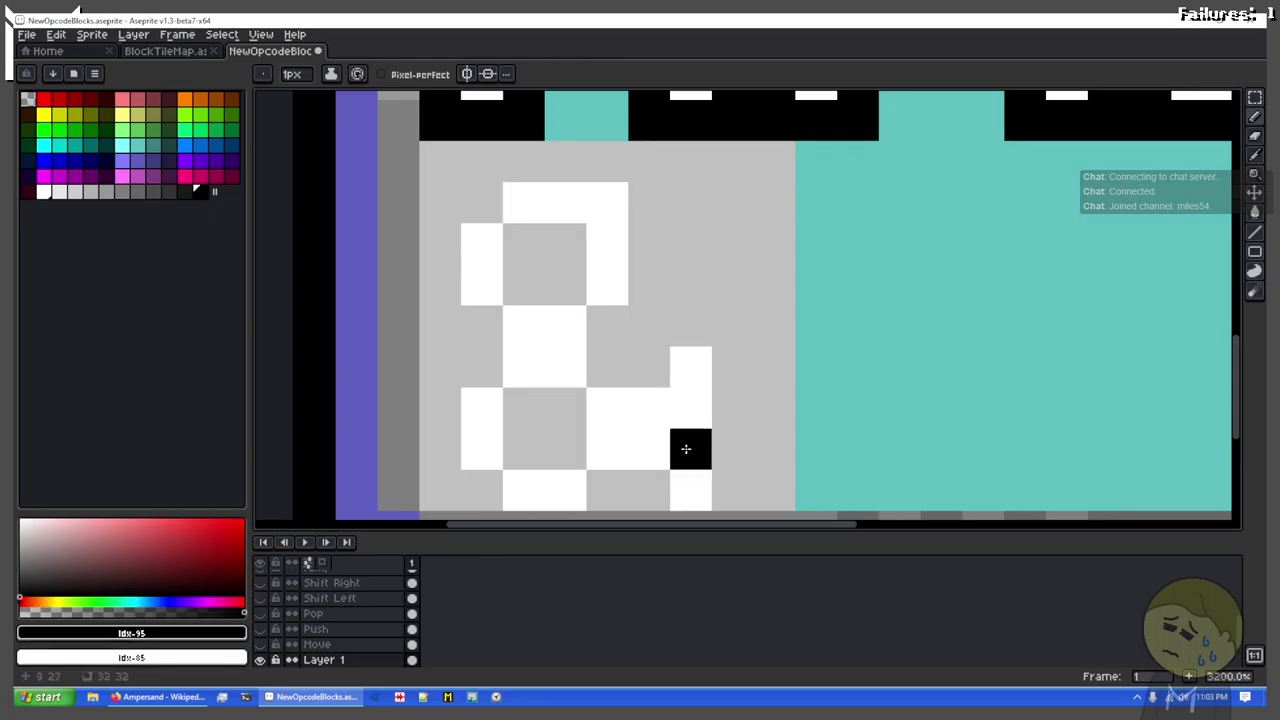
{"action": "mouse_move", "coordinate": [688, 449]}
{"action": "left_mouse_down"}
{"action": "mouse_move", "coordinate": [594, 334]}
{"action": "mouse_move", "coordinate": [548, 310]}
{"action": "left_mouse_up"}
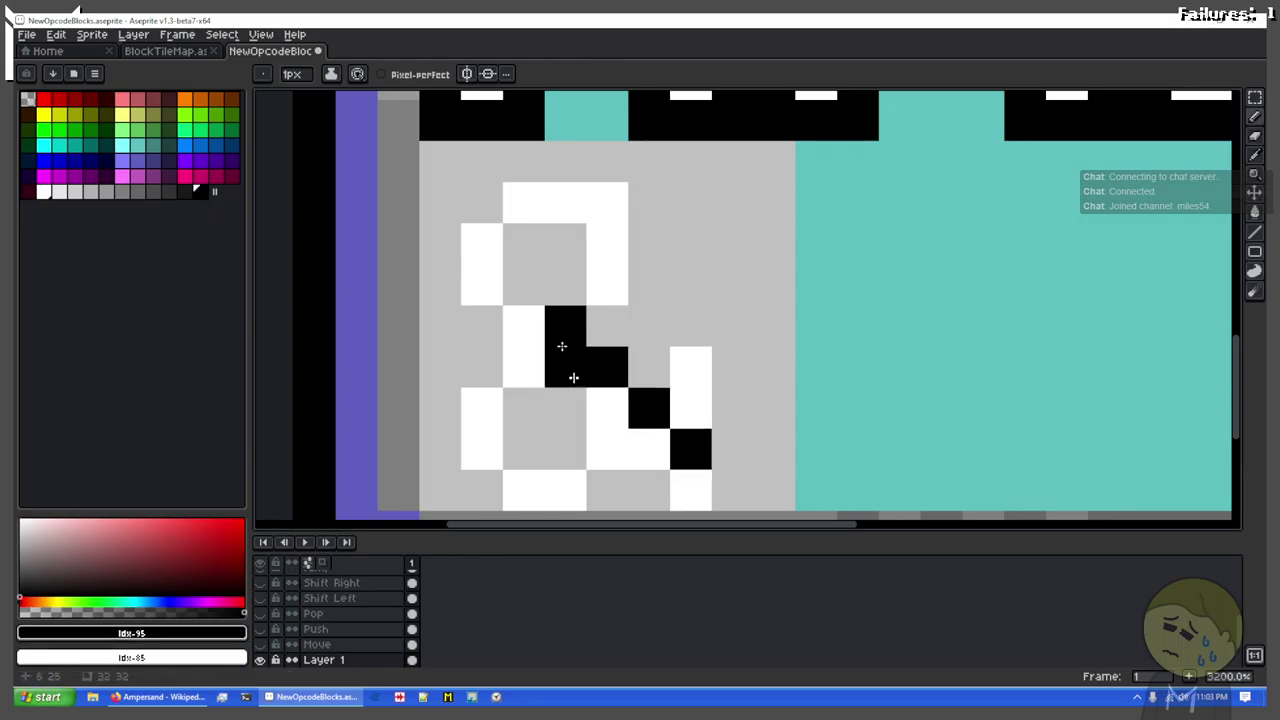
{"action": "left_click_drag", "start_coordinate": [648, 487], "coordinate": [492, 320]}
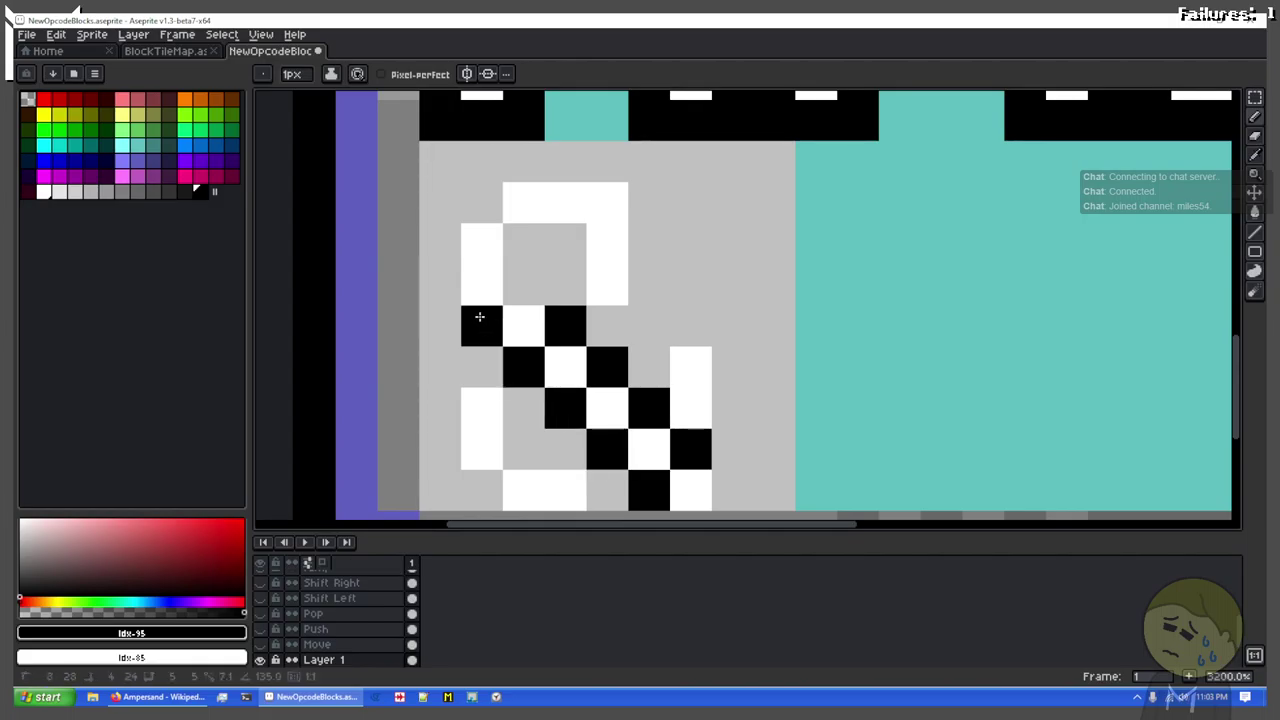
Step: Outline the ampersand's upper loop in black along its left side at column 3, its top at row 20 and its right side at column 8
{"action": "left_click", "coordinate": [449, 300], "text": "shift"}
{"action": "left_click", "coordinate": [447, 231], "text": "shift"}
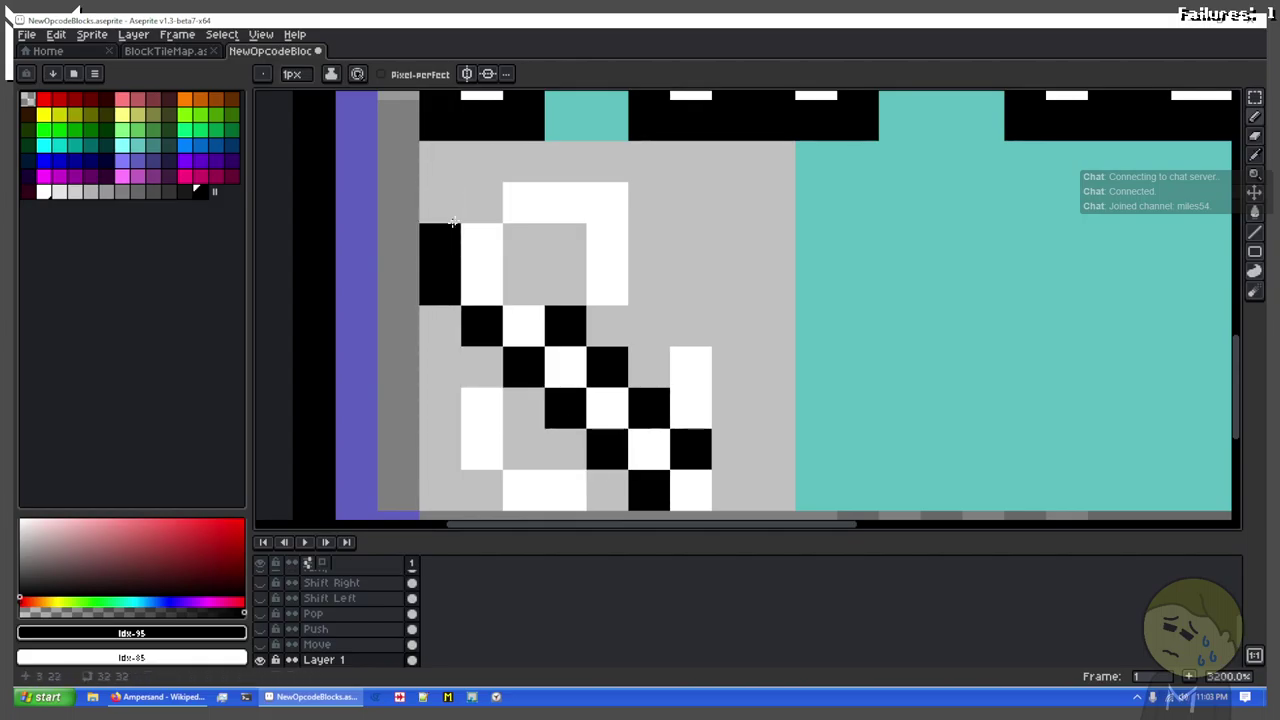
{"action": "left_click", "coordinate": [489, 194]}
{"action": "left_click", "coordinate": [520, 171]}
{"action": "left_click", "coordinate": [566, 160]}
{"action": "left_click", "coordinate": [607, 186]}
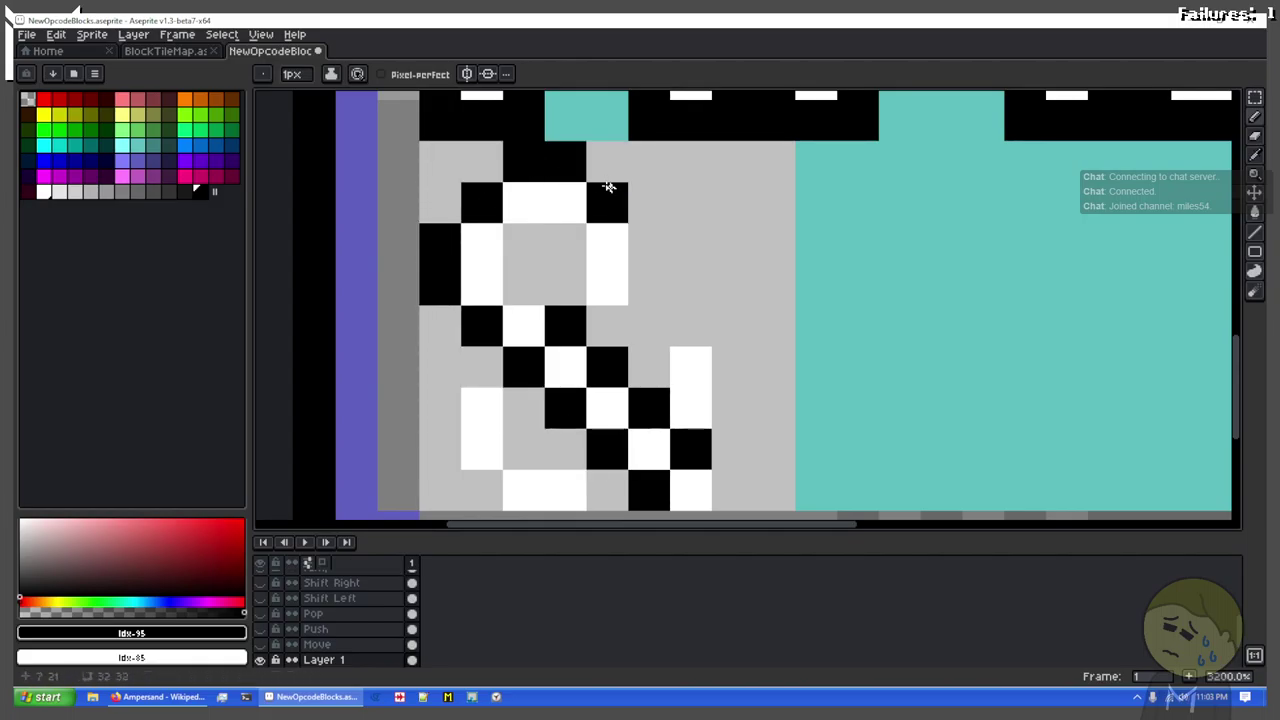
{"action": "left_click", "coordinate": [640, 238]}
{"action": "left_click", "coordinate": [646, 270]}
{"action": "left_click", "coordinate": [617, 323]}
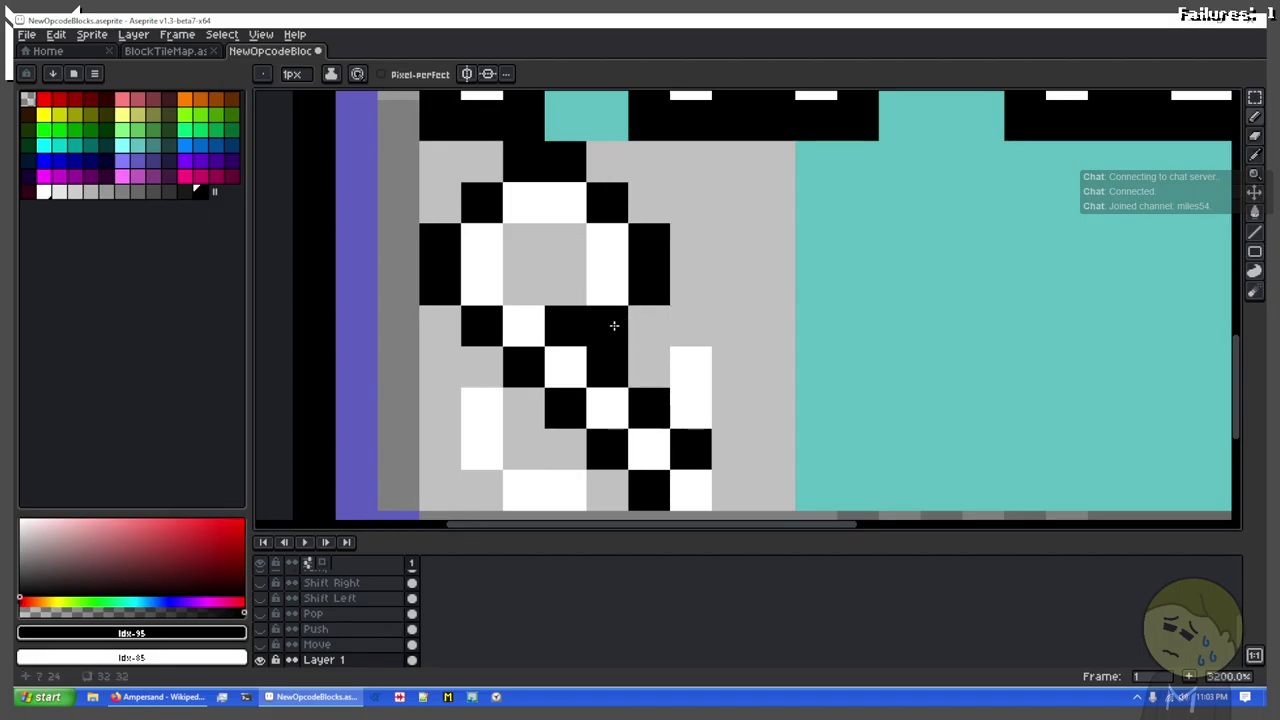
Step: Undo the black pixel at 7, 24, fill that pixel white and extend the black right edge to 8, 24
{"action": "key", "text": "ctrl+z"}
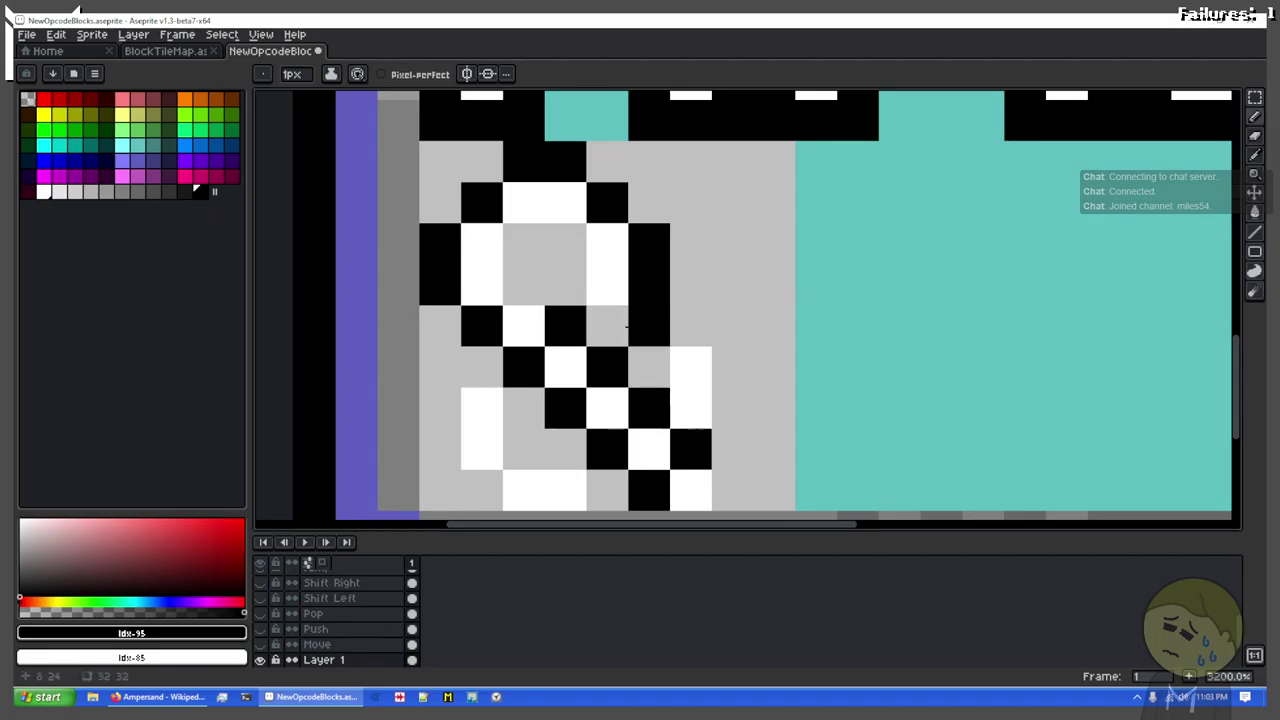
{"action": "key", "text": "x"}
{"action": "left_click", "coordinate": [608, 329]}
{"action": "key", "text": "x"}
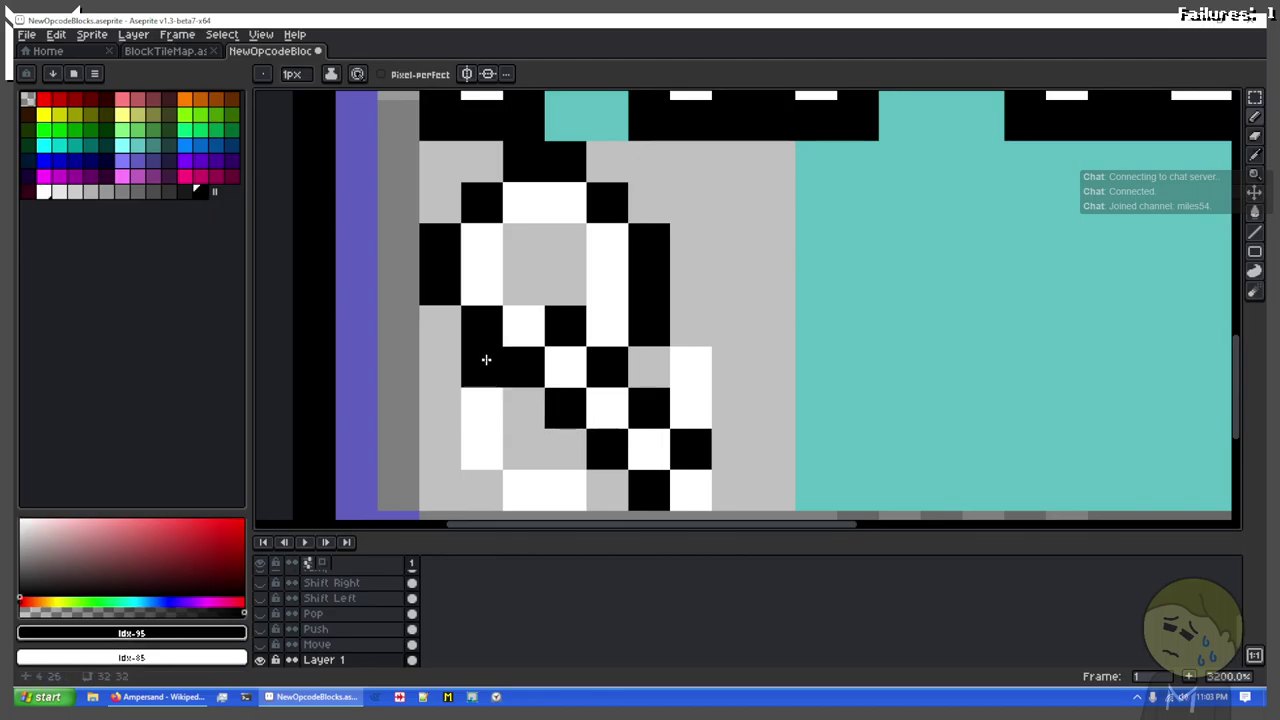
Step: Outline the ampersand's lower bowl in black along column 3 and at its bottom corners, and undo the stray changes beside the arm
{"action": "left_click_drag", "start_coordinate": [441, 369], "coordinate": [440, 446]}
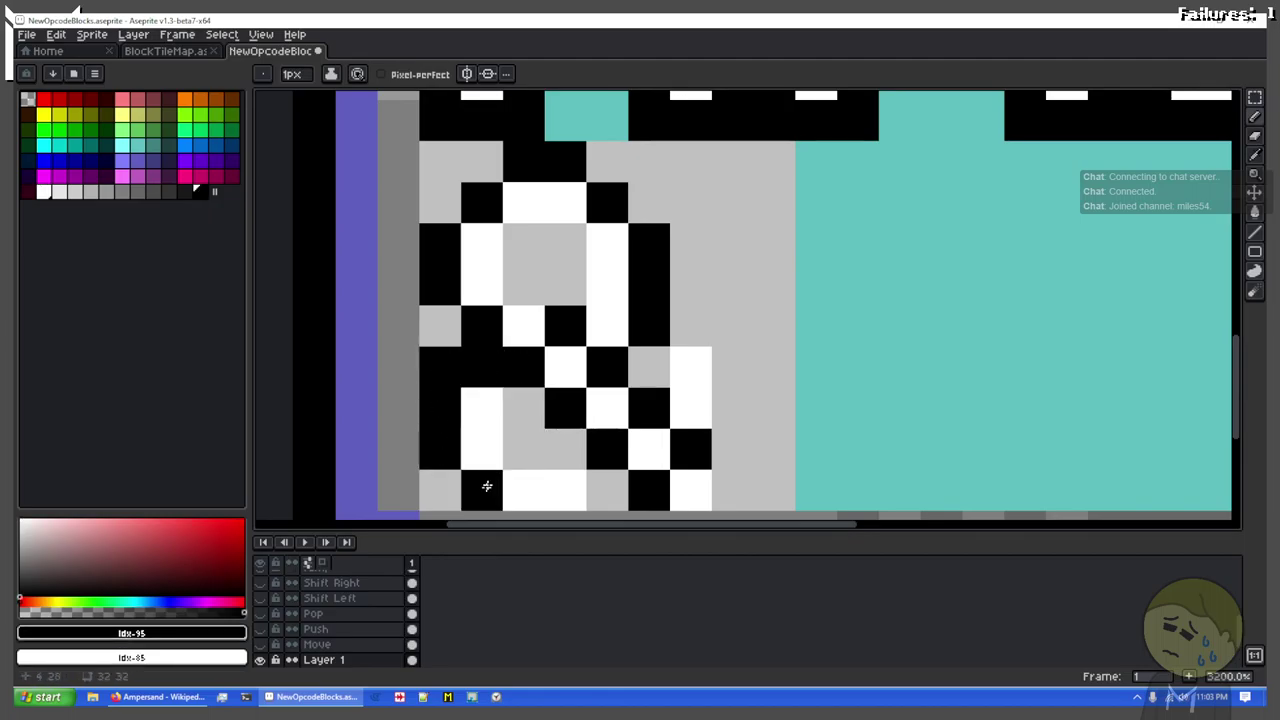
{"action": "left_click", "coordinate": [592, 492]}
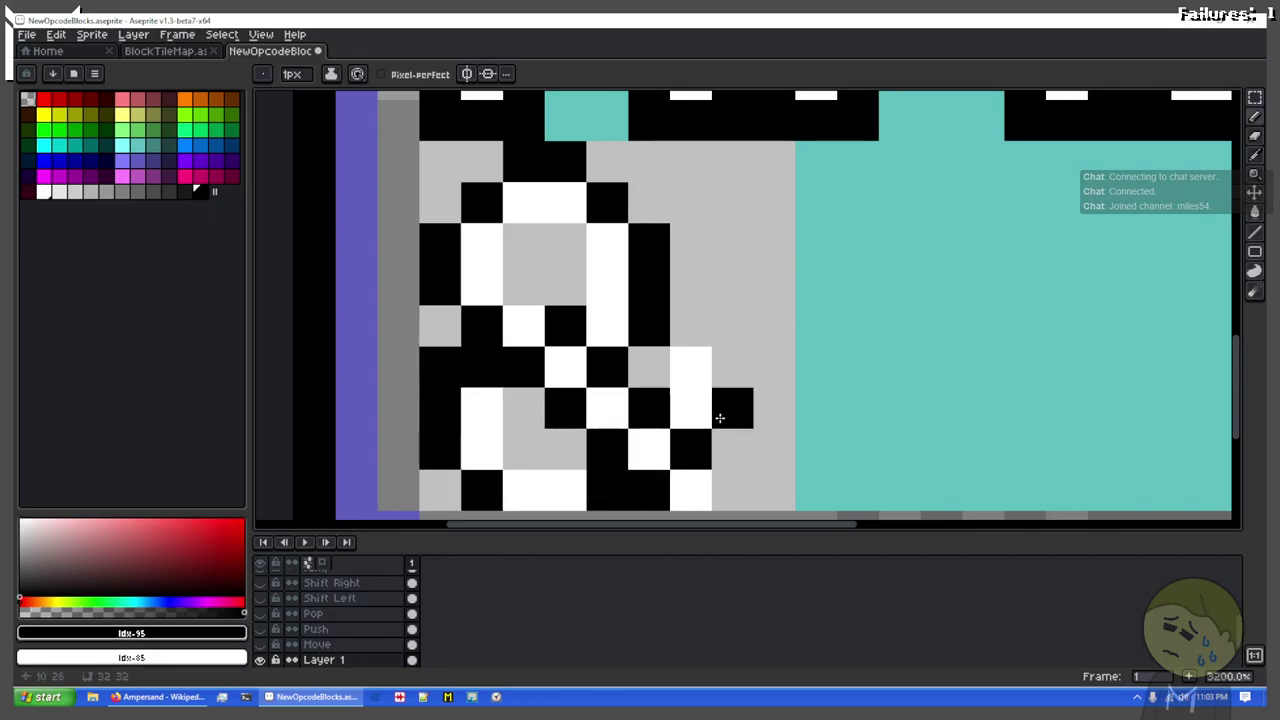
{"action": "mouse_move", "coordinate": [721, 414]}
{"action": "left_mouse_down"}
{"action": "mouse_move", "coordinate": [866, 437]}
{"action": "mouse_move", "coordinate": [931, 426]}
{"action": "left_mouse_up"}
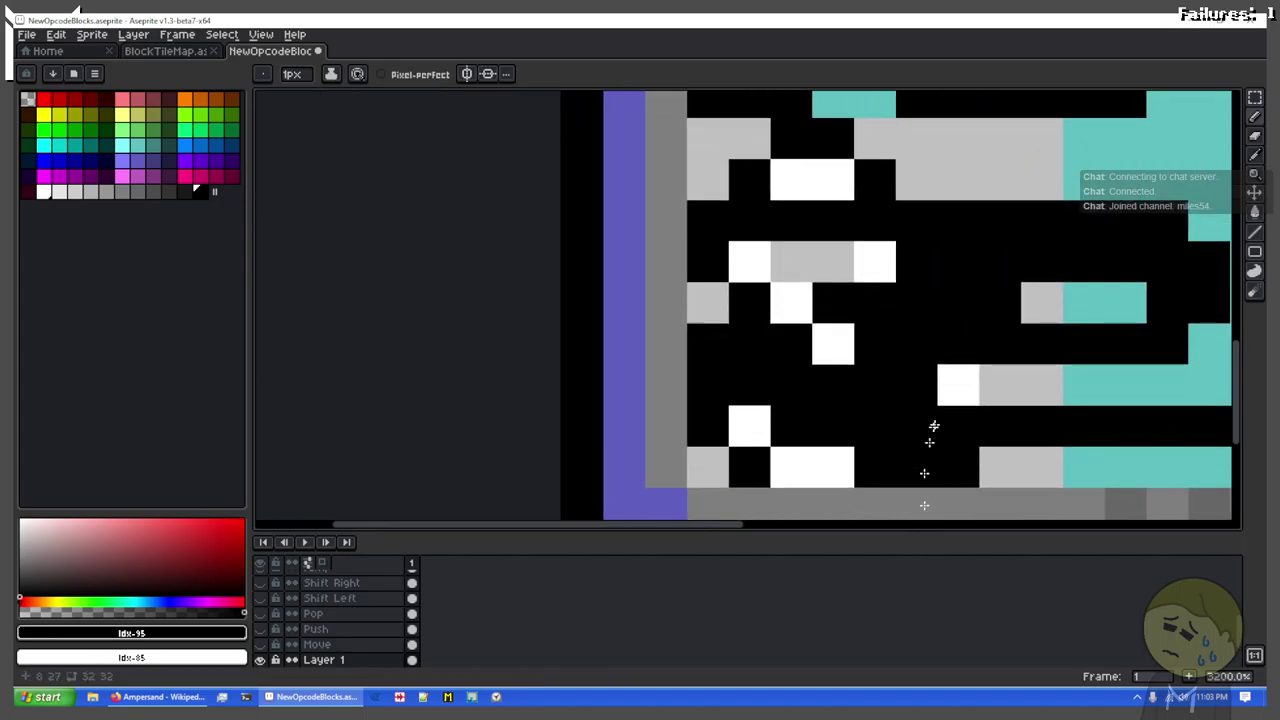
{"action": "key", "text": "ctrl+z"}
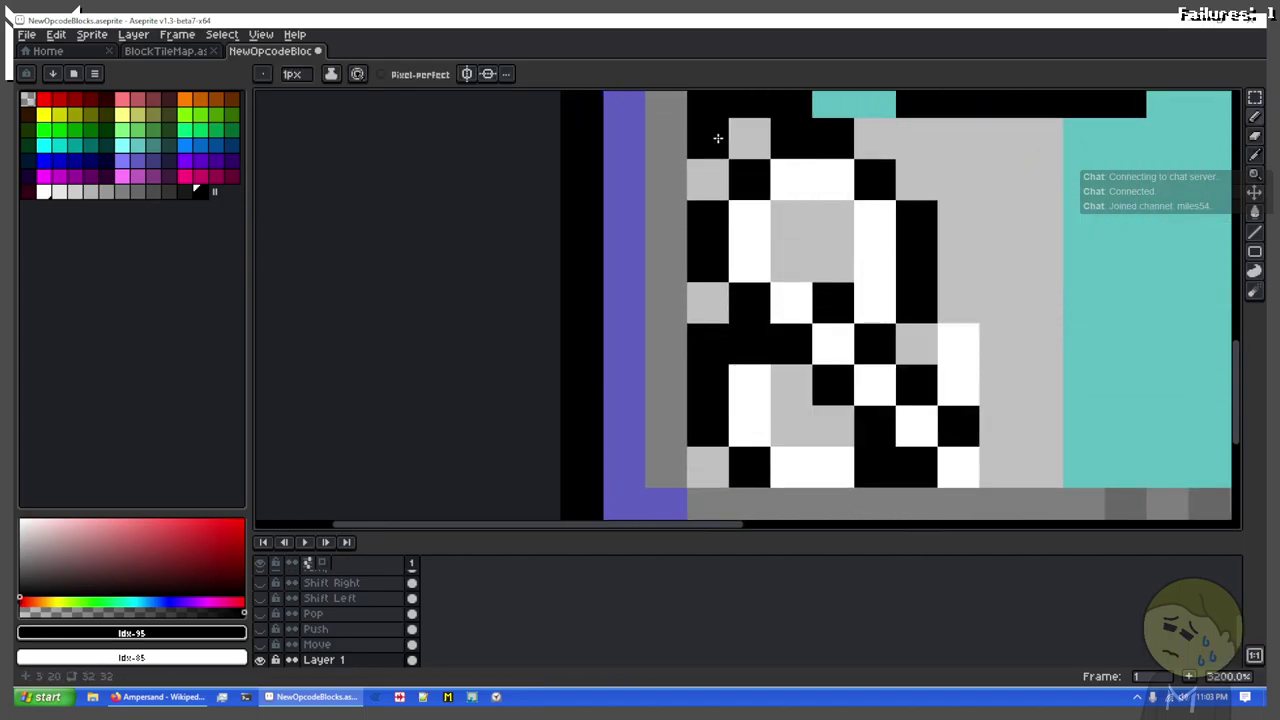
Step: Delete the ampersand and clear the gray 9 by 9 pixel placeholder below the AND lettering
{"action": "key", "text": "m"}
{"action": "left_click_drag", "start_coordinate": [717, 138], "coordinate": [1026, 454]}
{"action": "key", "text": "Delete"}
{"action": "left_click_drag", "start_coordinate": [1082, 222], "coordinate": [808, 468]}
{"action": "scroll", "coordinate": [703, 369], "scroll_direction": "down", "scroll_amount": 3}
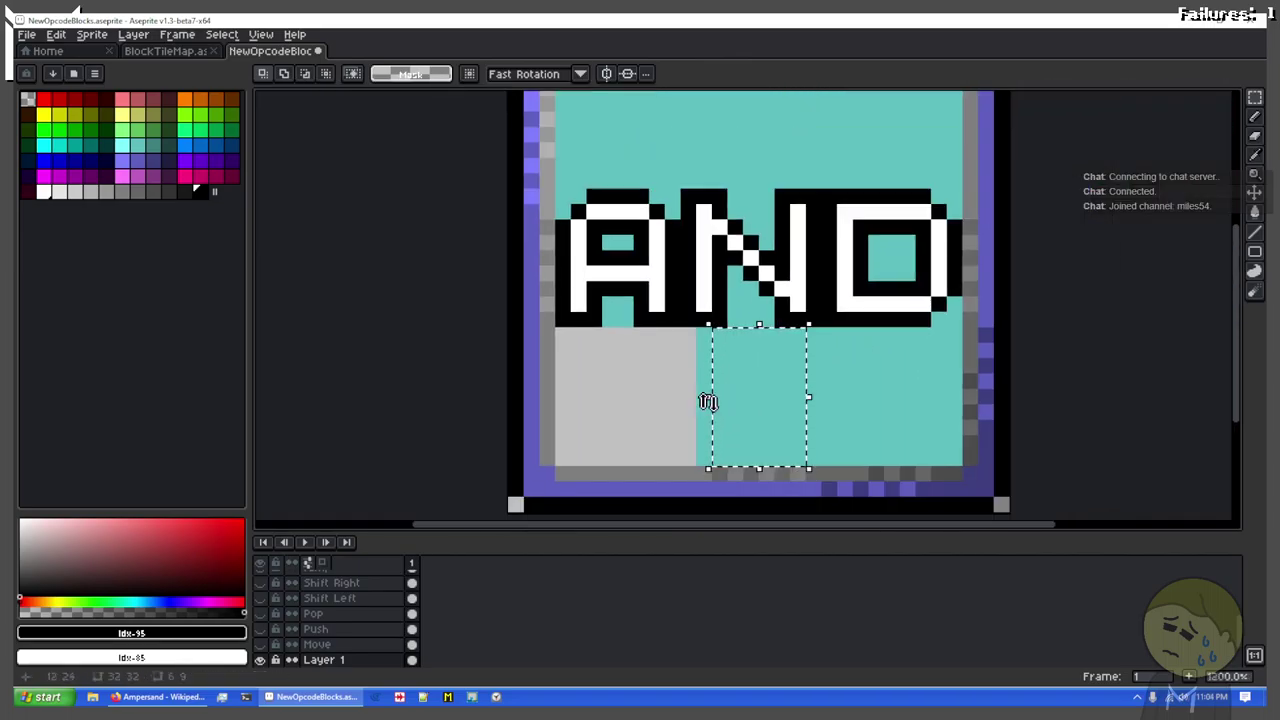
{"action": "left_click_drag", "start_coordinate": [709, 396], "coordinate": [530, 410]}
{"action": "left_click", "coordinate": [530, 410]}
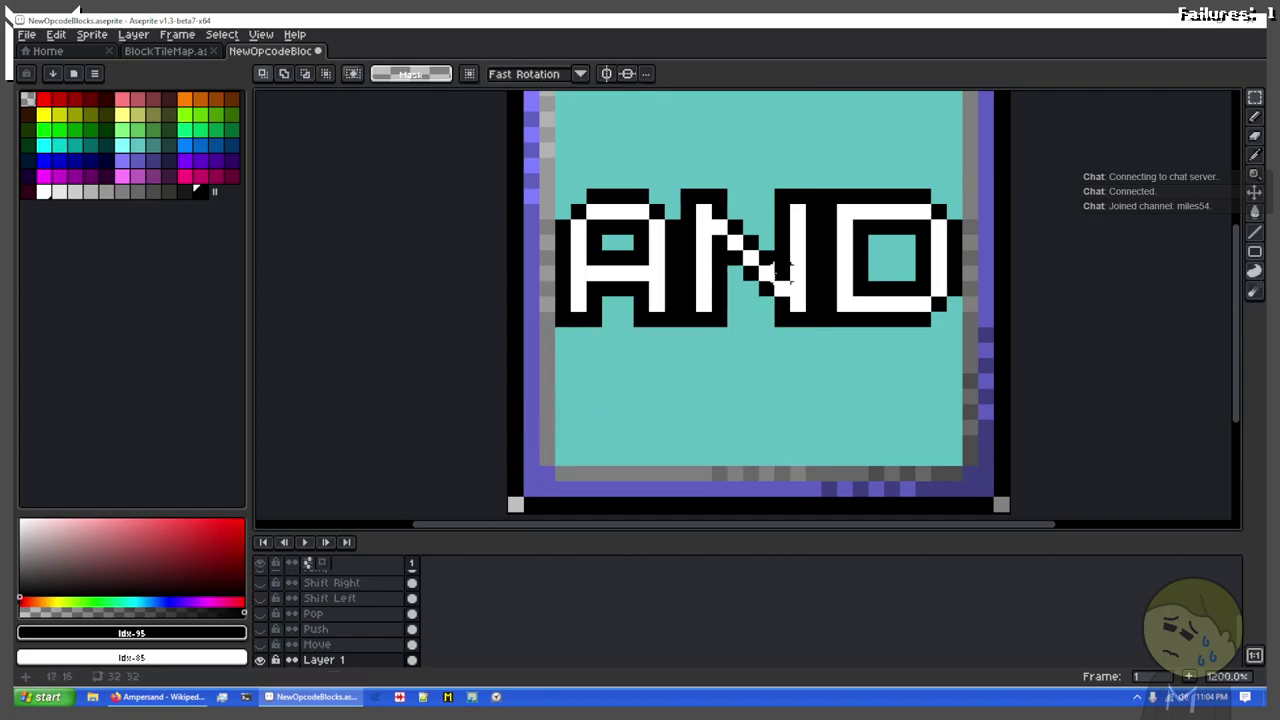
Step: Draw a white digit 1 with a black outline above the AND lettering, across columns 8 to 11 and rows 4 to 9
{"action": "left_click_drag", "start_coordinate": [768, 181], "coordinate": [705, 285]}
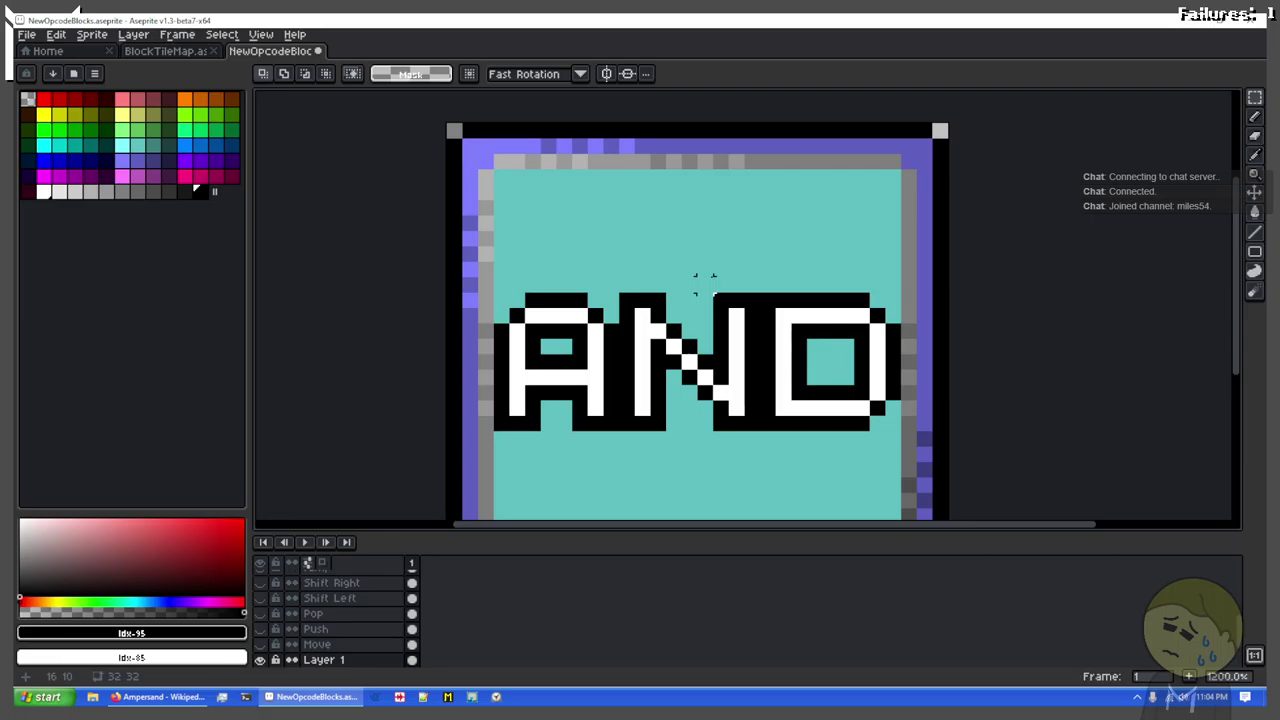
{"action": "scroll", "coordinate": [531, 289], "scroll_direction": "down", "scroll_amount": 1}
{"action": "scroll", "coordinate": [604, 419], "scroll_direction": "up", "scroll_amount": 2}
{"action": "left_click_drag", "start_coordinate": [604, 419], "coordinate": [626, 525]}
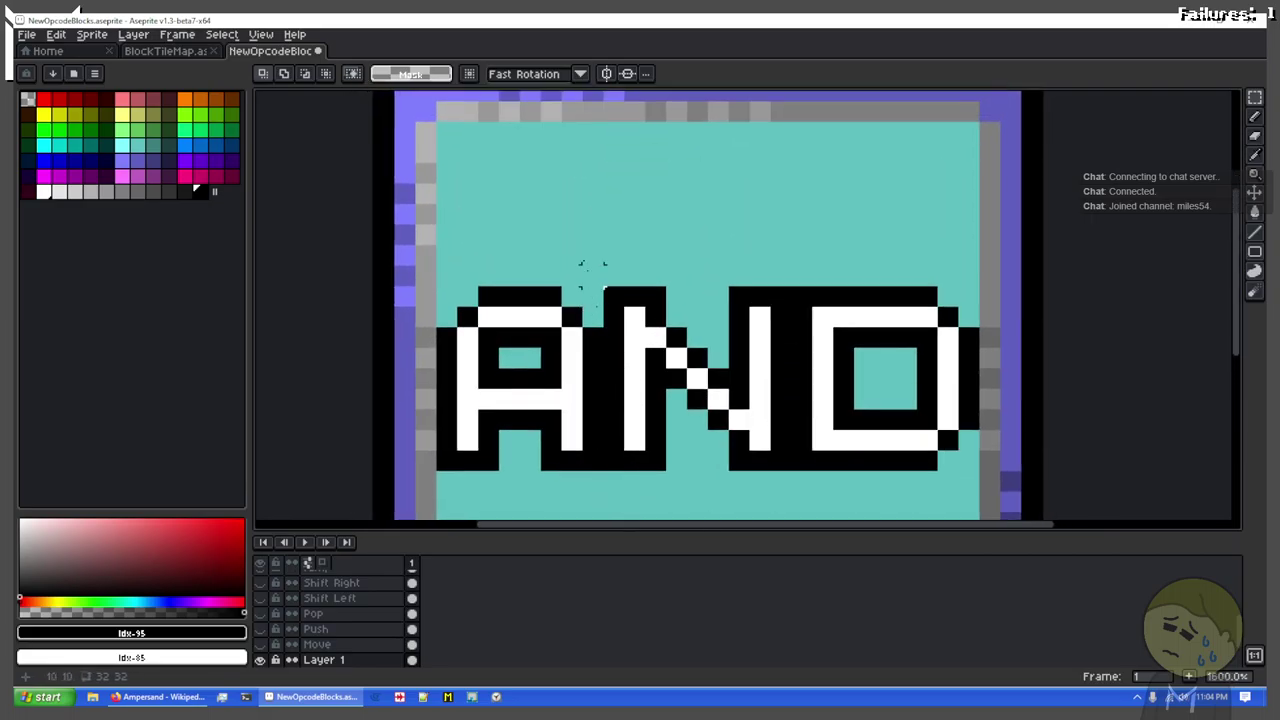
{"action": "scroll", "coordinate": [592, 290], "scroll_direction": "up", "scroll_amount": 3}
{"action": "key", "text": "b"}
{"action": "left_click", "coordinate": [703, 335]}
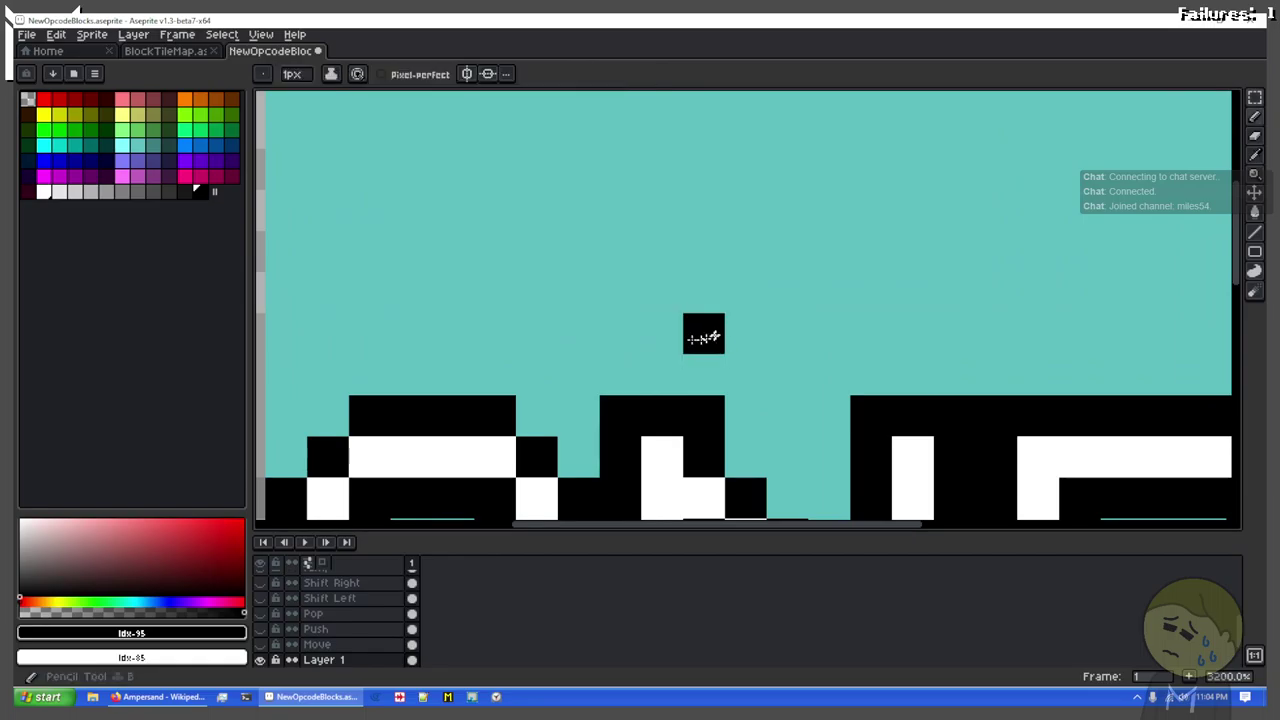
{"action": "mouse_move", "coordinate": [703, 335]}
{"action": "left_mouse_down"}
{"action": "mouse_move", "coordinate": [677, 323]}
{"action": "mouse_move", "coordinate": [600, 343]}
{"action": "mouse_move", "coordinate": [543, 337]}
{"action": "mouse_move", "coordinate": [490, 232]}
{"action": "mouse_move", "coordinate": [523, 206]}
{"action": "mouse_move", "coordinate": [566, 209]}
{"action": "left_mouse_up"}
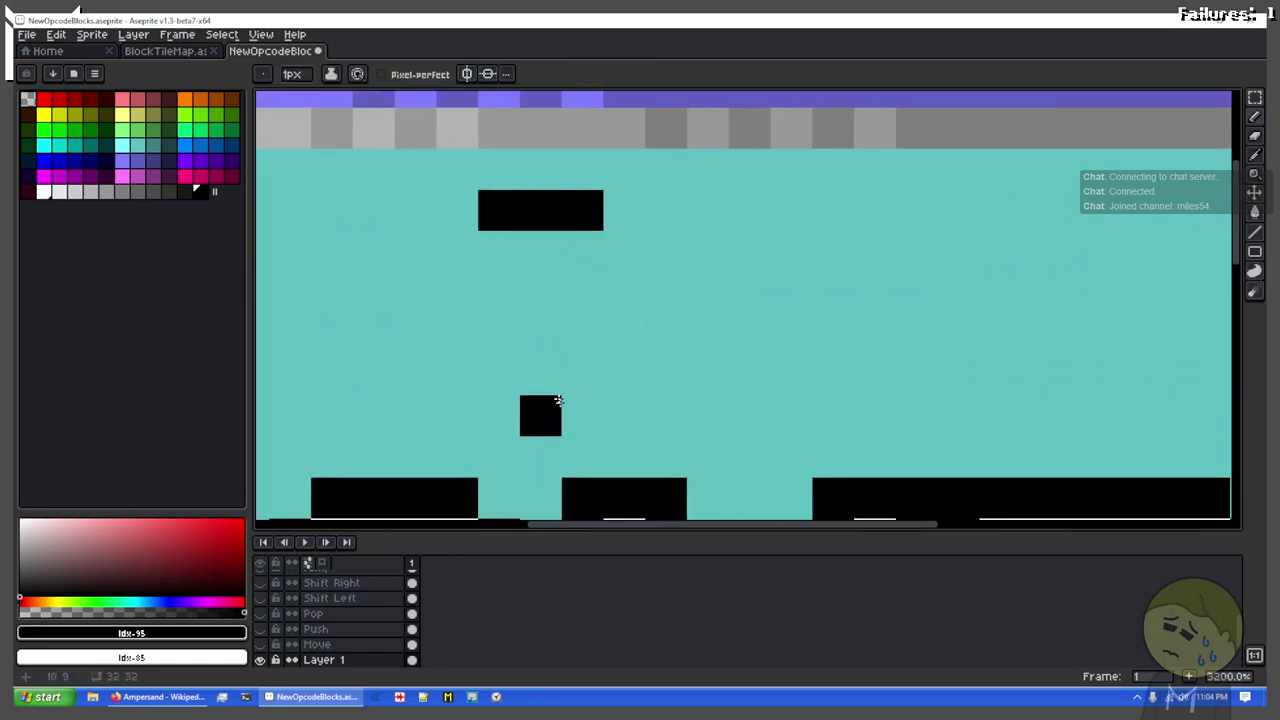
{"action": "mouse_move", "coordinate": [580, 414]}
{"action": "left_mouse_down"}
{"action": "mouse_move", "coordinate": [583, 257]}
{"action": "mouse_move", "coordinate": [531, 426]}
{"action": "mouse_move", "coordinate": [483, 403]}
{"action": "mouse_move", "coordinate": [491, 294]}
{"action": "mouse_move", "coordinate": [446, 240]}
{"action": "mouse_move", "coordinate": [449, 274]}
{"action": "mouse_move", "coordinate": [500, 251]}
{"action": "mouse_move", "coordinate": [543, 286]}
{"action": "mouse_move", "coordinate": [541, 365]}
{"action": "left_mouse_up"}
{"action": "key", "text": "x"}
{"action": "left_click", "coordinate": [665, 282]}
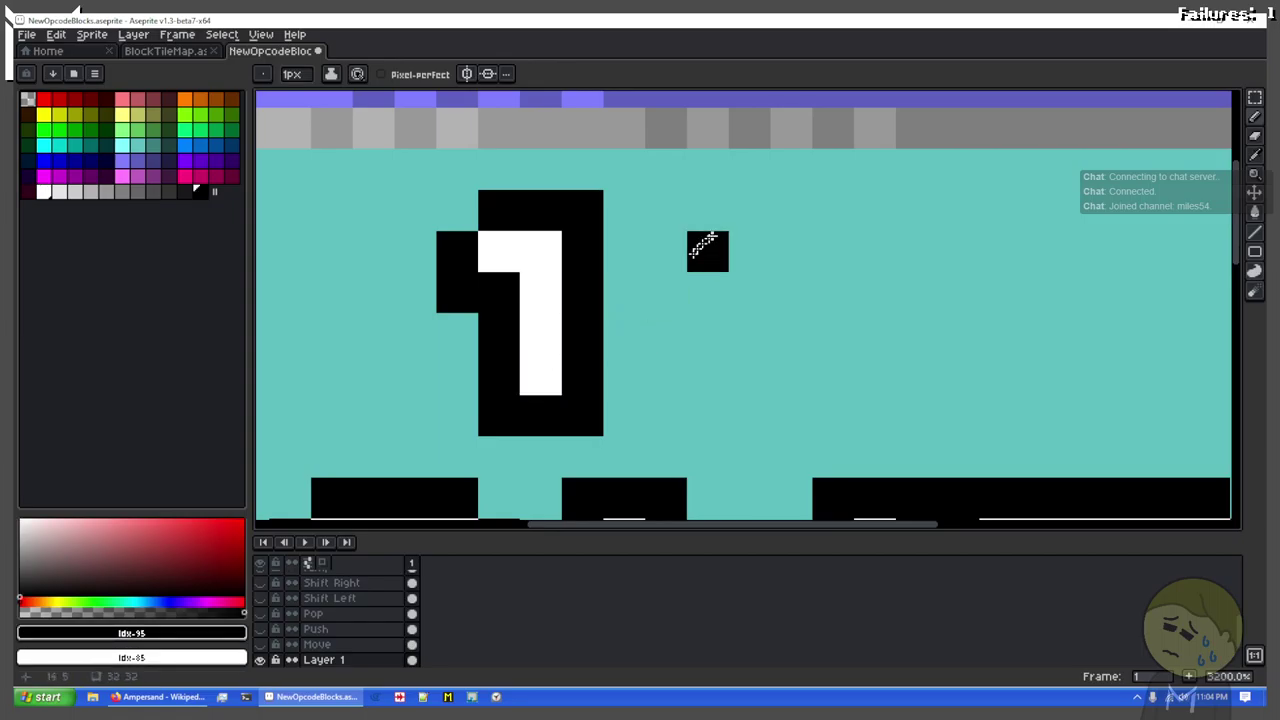
Step: Outline a multiplication dot beside the digit as a 3 by 3 pixel black ring at columns 14 to 16, rows 6 to 8
{"action": "left_click", "coordinate": [708, 292]}
{"action": "left_click", "coordinate": [734, 335]}
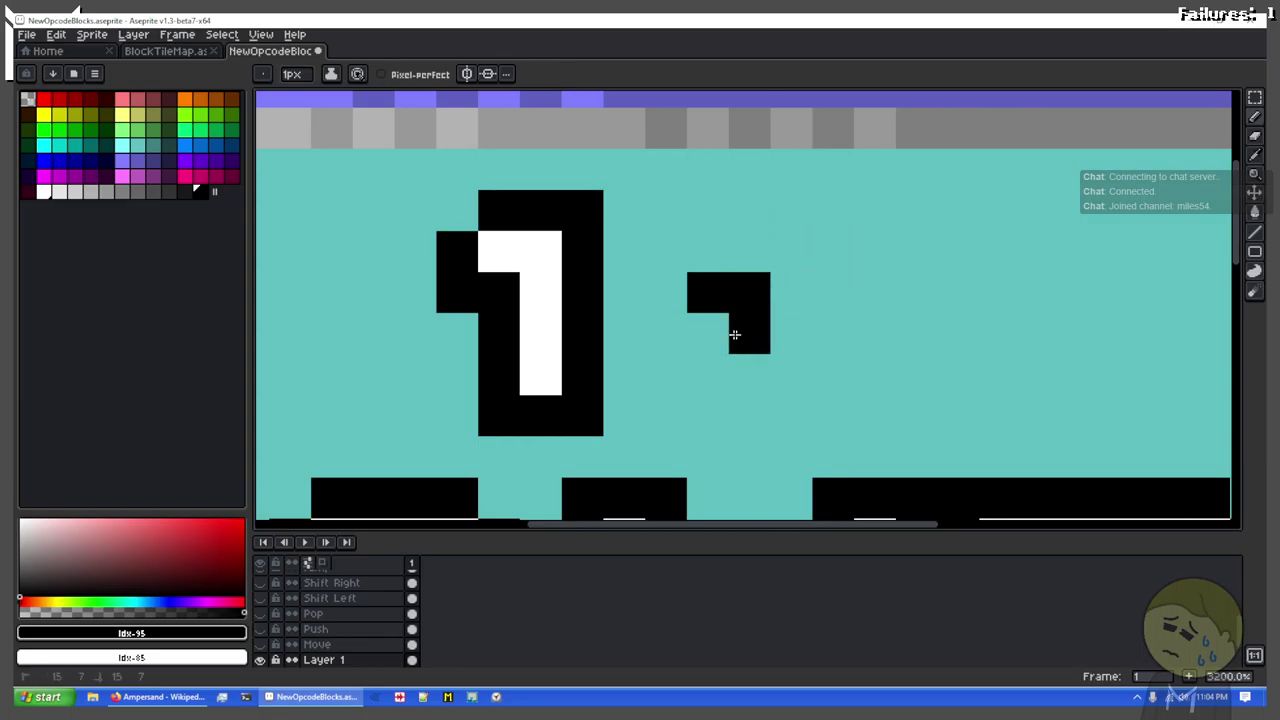
{"action": "key", "text": "ctrl+z"}
{"action": "key", "text": "ctrl+z"}
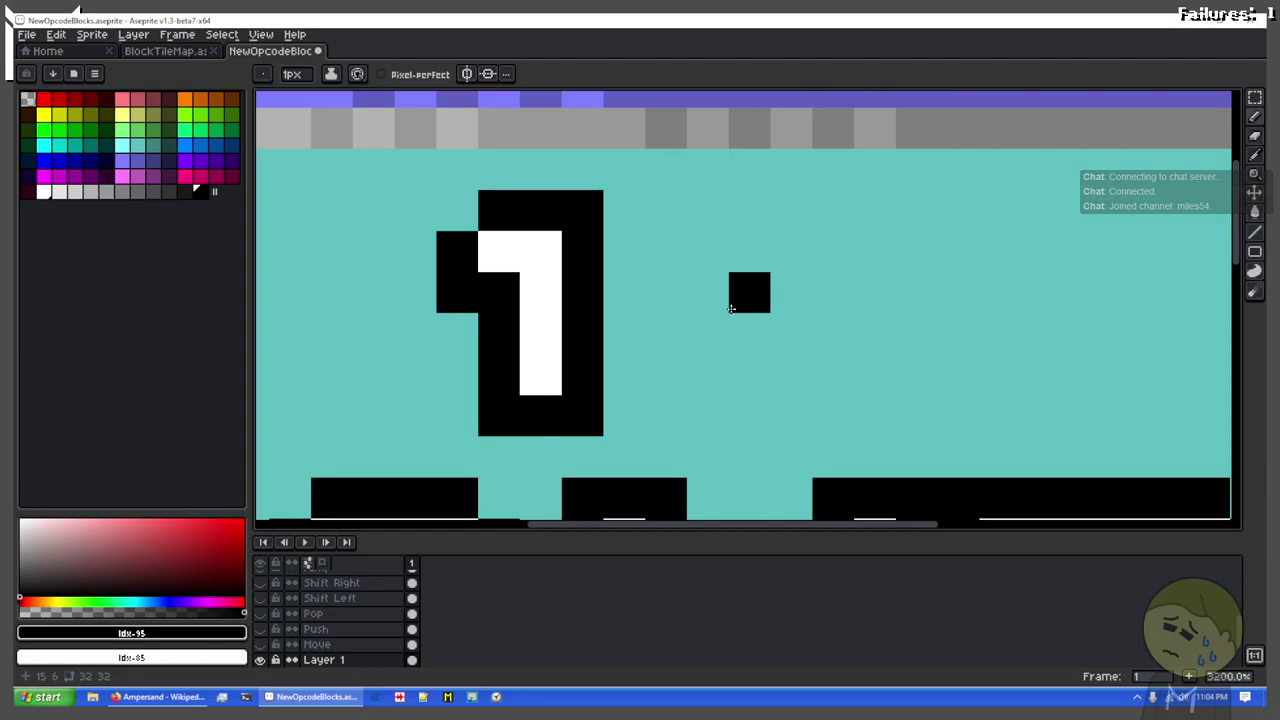
{"action": "mouse_move", "coordinate": [697, 329]}
{"action": "left_mouse_down"}
{"action": "mouse_move", "coordinate": [733, 276]}
{"action": "mouse_move", "coordinate": [772, 283]}
{"action": "mouse_move", "coordinate": [795, 325]}
{"action": "mouse_move", "coordinate": [797, 360]}
{"action": "mouse_move", "coordinate": [714, 374]}
{"action": "left_mouse_up"}
Step: Draw a second black-outlined white 1 across columns 18 to 21, rows 4 to 9, and fill the dot's centre white
{"action": "left_click_drag", "start_coordinate": [793, 330], "coordinate": [573, 327]}
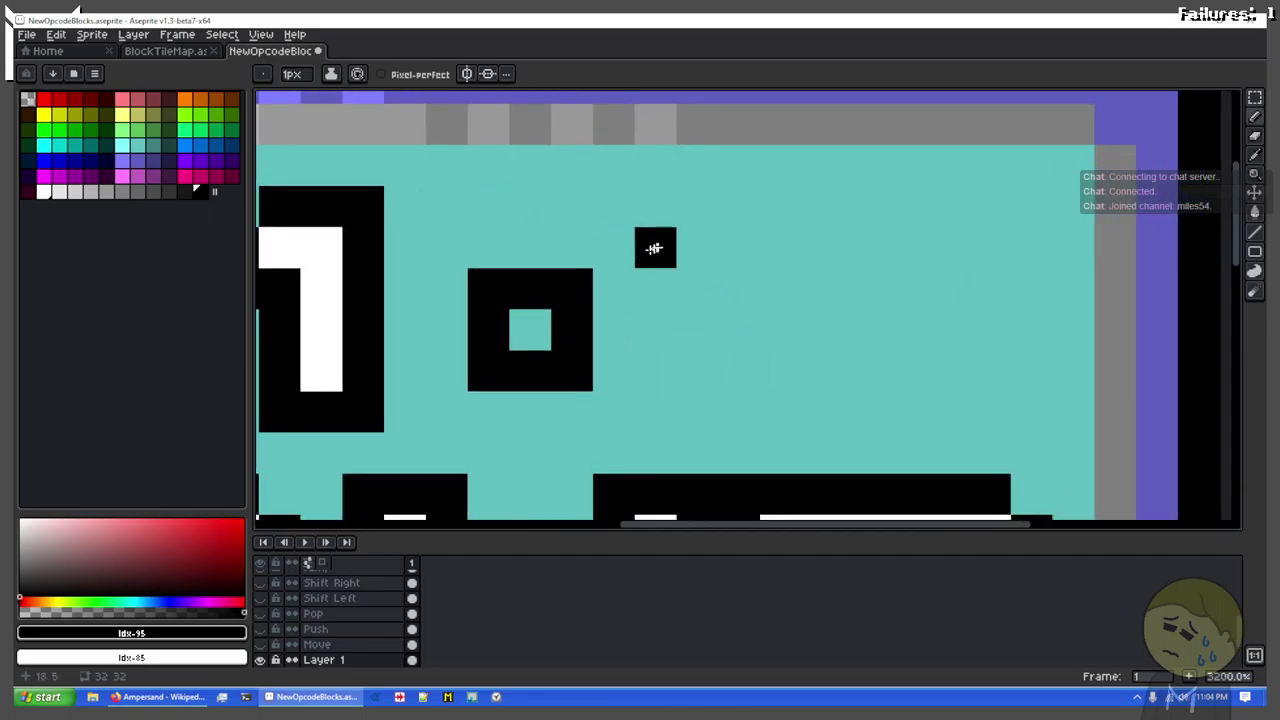
{"action": "left_click_drag", "start_coordinate": [689, 282], "coordinate": [703, 338]}
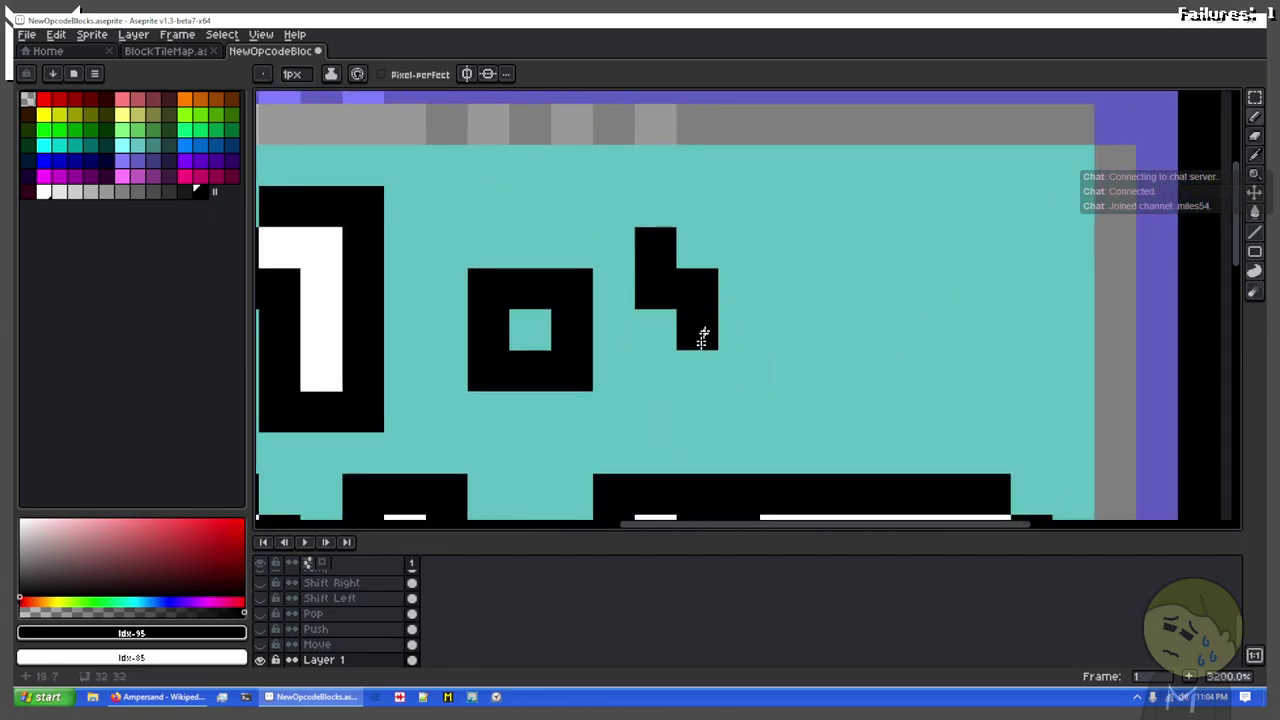
{"action": "left_click_drag", "start_coordinate": [701, 390], "coordinate": [780, 407]}
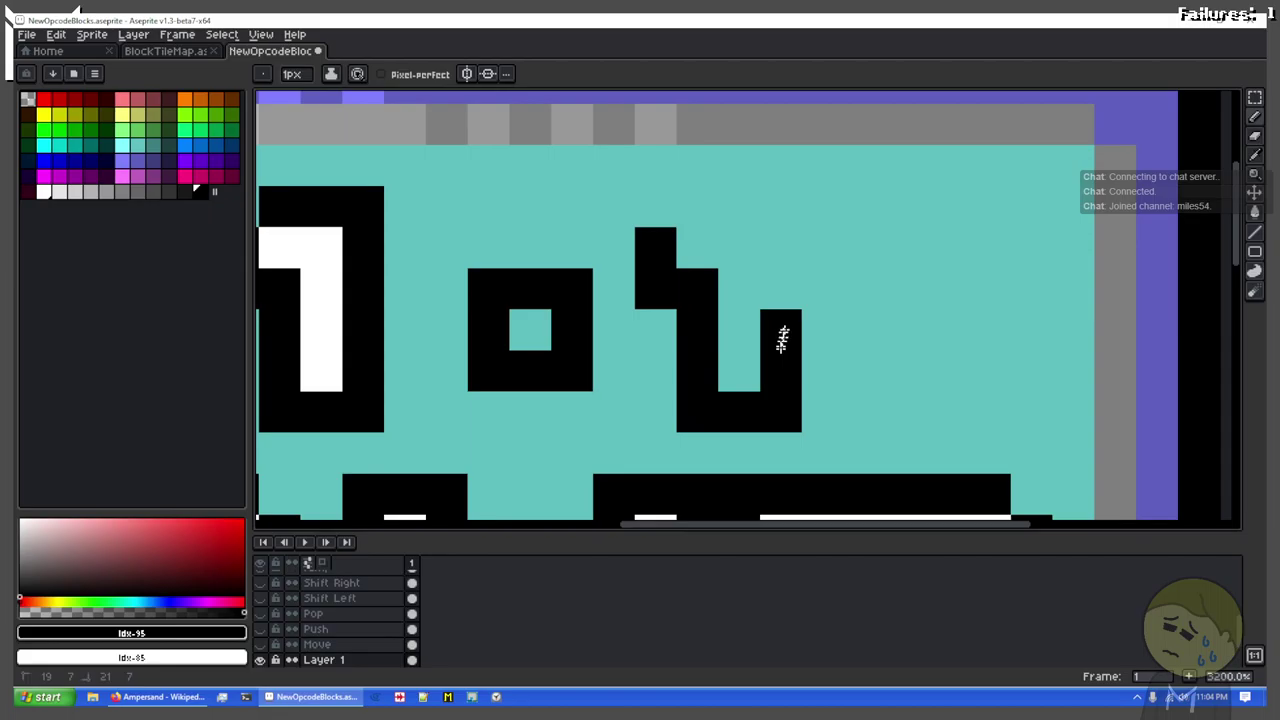
{"action": "left_click", "coordinate": [697, 207]}
{"action": "key", "text": "x"}
{"action": "mouse_move", "coordinate": [697, 248]}
{"action": "left_mouse_down"}
{"action": "mouse_move", "coordinate": [746, 280]}
{"action": "mouse_move", "coordinate": [763, 362]}
{"action": "mouse_move", "coordinate": [751, 359]}
{"action": "mouse_move", "coordinate": [771, 328]}
{"action": "mouse_move", "coordinate": [781, 355]}
{"action": "mouse_move", "coordinate": [545, 336]}
{"action": "mouse_move", "coordinate": [583, 320]}
{"action": "mouse_move", "coordinate": [763, 349]}
{"action": "mouse_move", "coordinate": [753, 316]}
{"action": "mouse_move", "coordinate": [790, 249]}
{"action": "left_mouse_up"}
{"action": "key", "text": "x"}
{"action": "key", "text": "x"}
{"action": "left_click", "coordinate": [535, 332]}
Step: Paint over the whole 1·1 symbol with the background teal, palette index 49
{"action": "scroll", "coordinate": [629, 316], "scroll_direction": "down", "scroll_amount": 3}
{"action": "scroll", "coordinate": [786, 260], "scroll_direction": "up", "scroll_amount": 3}
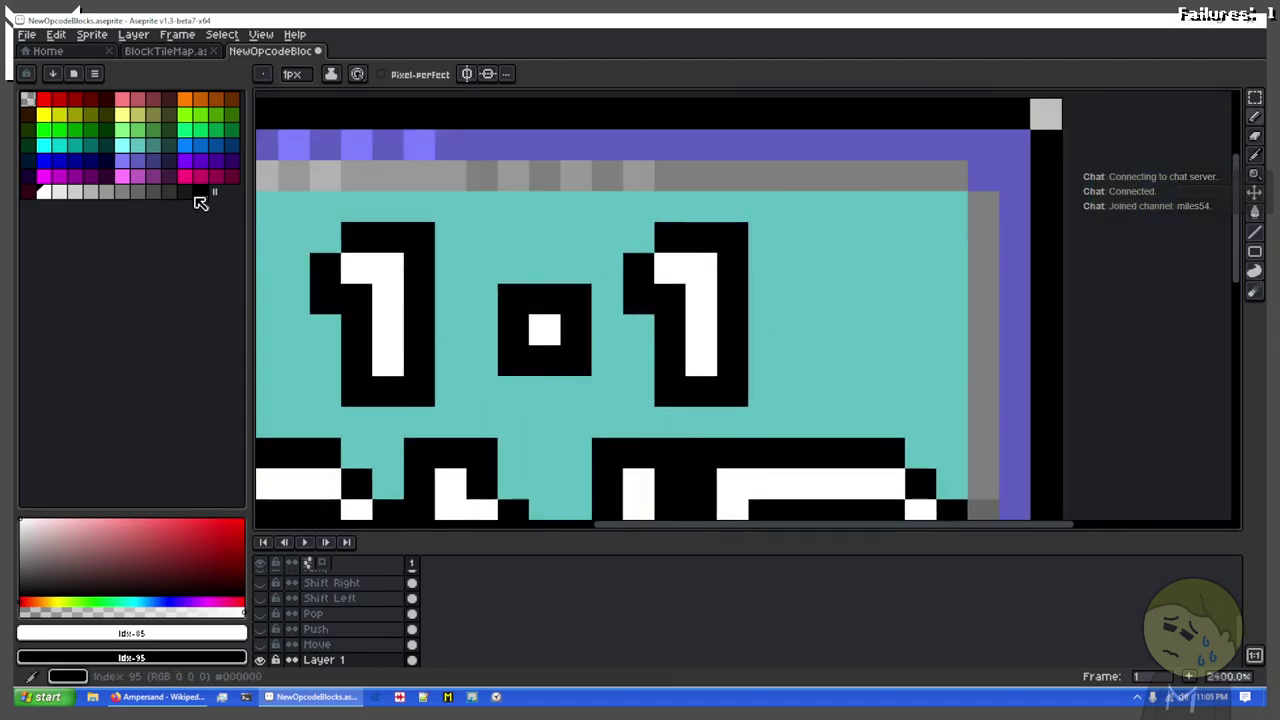
{"action": "left_click", "coordinate": [138, 145]}
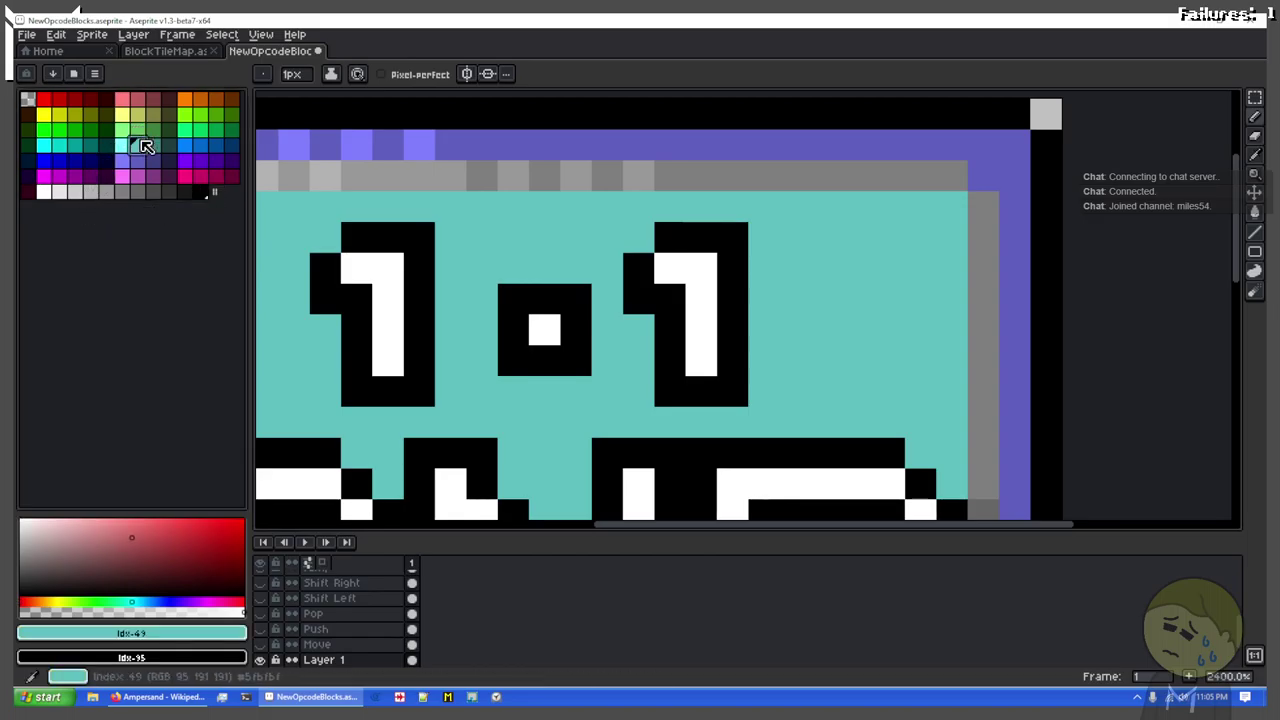
{"action": "mouse_move", "coordinate": [356, 262]}
{"action": "left_mouse_down"}
{"action": "mouse_move", "coordinate": [421, 284]}
{"action": "mouse_move", "coordinate": [639, 330]}
{"action": "mouse_move", "coordinate": [368, 357]}
{"action": "left_mouse_up"}
{"action": "mouse_move", "coordinate": [718, 380]}
{"action": "left_mouse_down"}
{"action": "mouse_move", "coordinate": [394, 385]}
{"action": "mouse_move", "coordinate": [443, 355]}
{"action": "mouse_move", "coordinate": [416, 235]}
{"action": "mouse_move", "coordinate": [470, 243]}
{"action": "mouse_move", "coordinate": [537, 294]}
{"action": "mouse_move", "coordinate": [631, 260]}
{"action": "mouse_move", "coordinate": [700, 254]}
{"action": "mouse_move", "coordinate": [512, 298]}
{"action": "mouse_move", "coordinate": [861, 315]}
{"action": "left_mouse_up"}
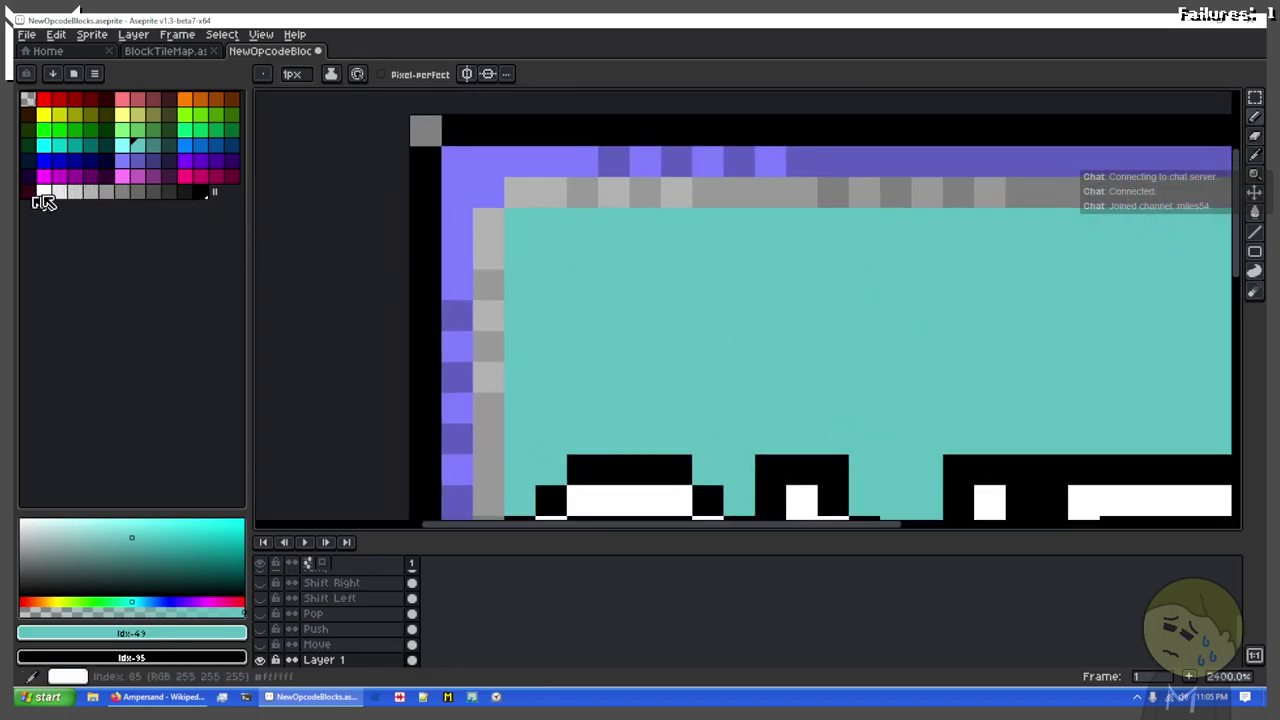
Step: Draw a 3 by 3 pixel black node at columns 4 to 6, rows 4 to 6, with white pixels at 5, 5 and 6, 6
{"action": "left_click", "coordinate": [42, 194]}
{"action": "key", "text": "x"}
{"action": "key", "text": "x"}
{"action": "scroll", "coordinate": [540, 251], "scroll_direction": "up", "scroll_amount": 1}
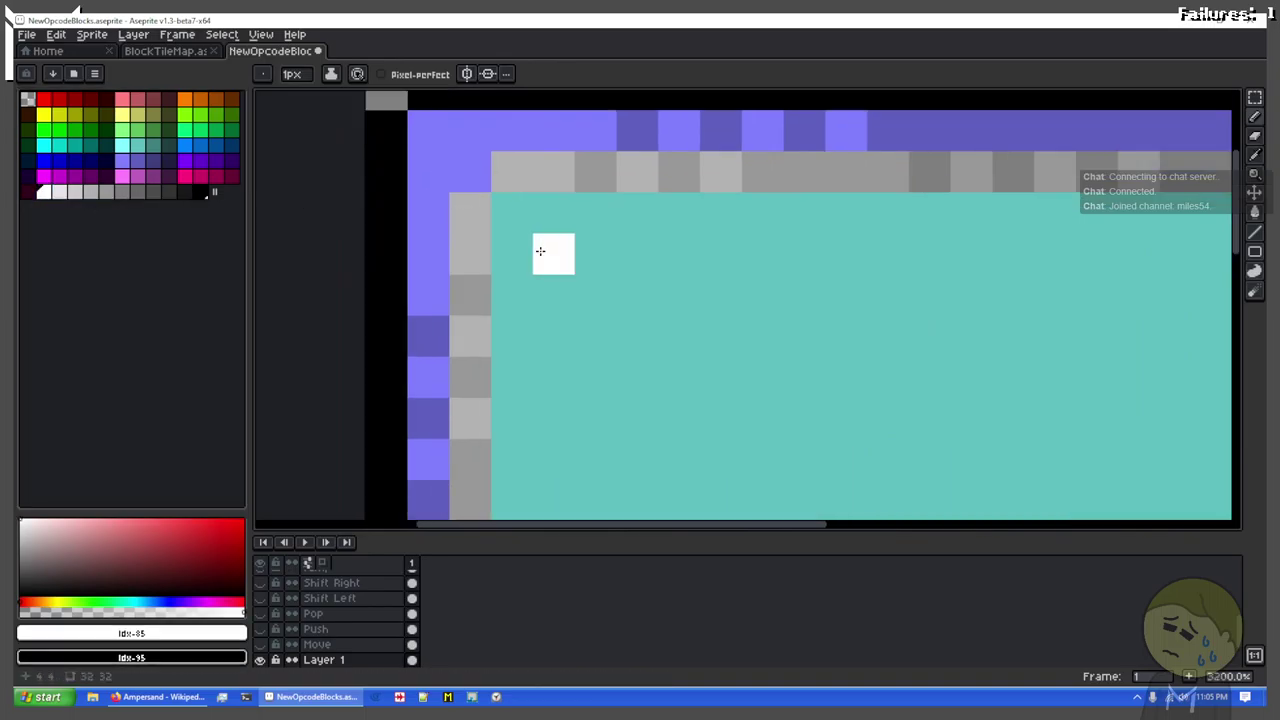
{"action": "scroll", "coordinate": [540, 251], "scroll_direction": "up", "scroll_amount": 1}
{"action": "key", "text": "x"}
{"action": "left_click", "coordinate": [540, 252]}
{"action": "mouse_move", "coordinate": [547, 333]}
{"action": "left_mouse_down"}
{"action": "mouse_move", "coordinate": [613, 264]}
{"action": "mouse_move", "coordinate": [685, 260]}
{"action": "mouse_move", "coordinate": [692, 320]}
{"action": "mouse_move", "coordinate": [587, 372]}
{"action": "mouse_move", "coordinate": [640, 384]}
{"action": "left_mouse_up"}
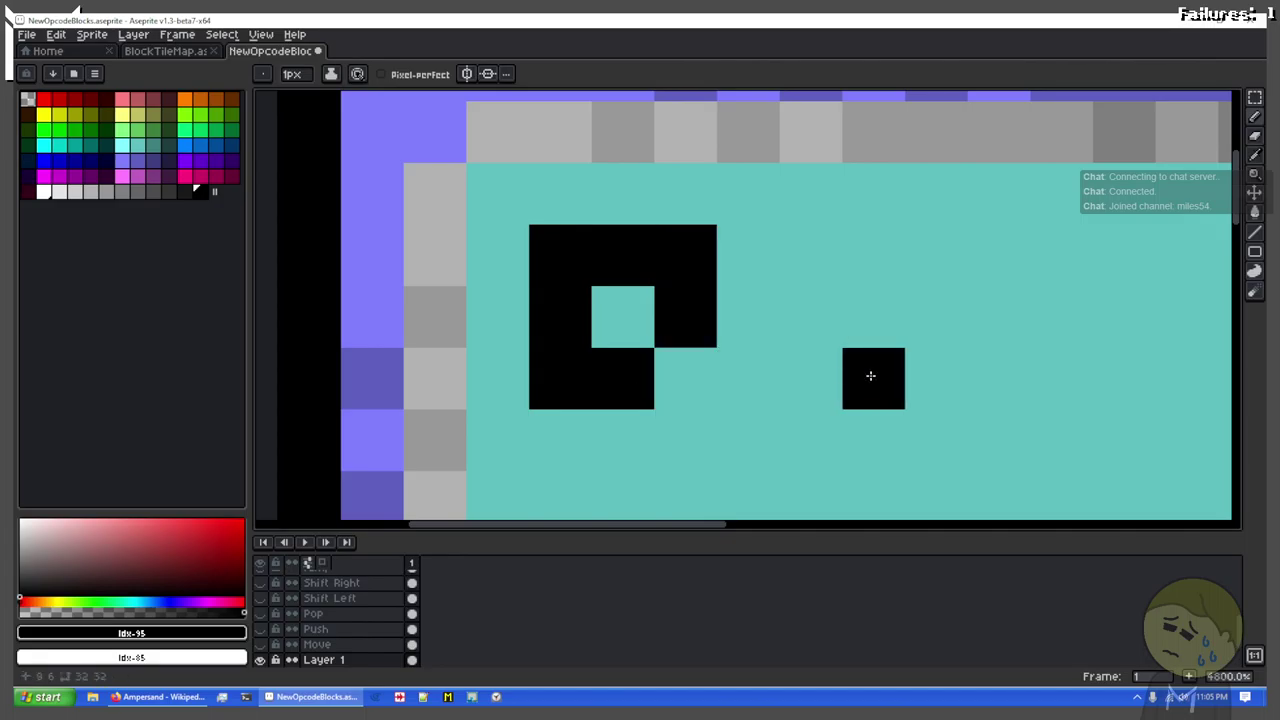
{"action": "left_click_drag", "start_coordinate": [822, 353], "coordinate": [663, 303]}
{"action": "key", "text": "x"}
{"action": "left_click", "coordinate": [541, 341]}
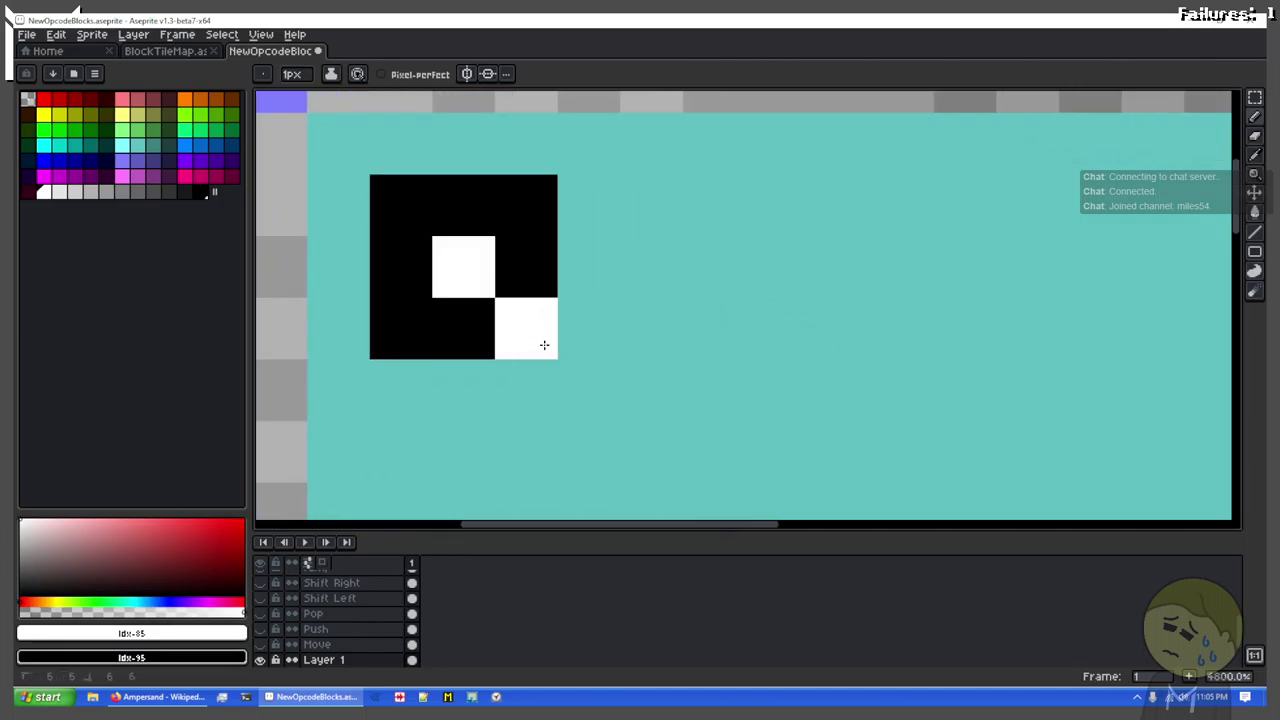
Step: Draw a matching black node at columns 8 to 10, rows 4 to 6, with white pixels at 9, 5 and 10, 6
{"action": "key", "text": "x"}
{"action": "mouse_move", "coordinate": [654, 313]}
{"action": "left_mouse_down"}
{"action": "mouse_move", "coordinate": [660, 226]}
{"action": "mouse_move", "coordinate": [695, 205]}
{"action": "mouse_move", "coordinate": [757, 197]}
{"action": "left_mouse_up"}
{"action": "left_click", "coordinate": [731, 309]}
{"action": "left_click", "coordinate": [768, 293]}
{"action": "key", "text": "x"}
{"action": "left_click", "coordinate": [723, 277]}
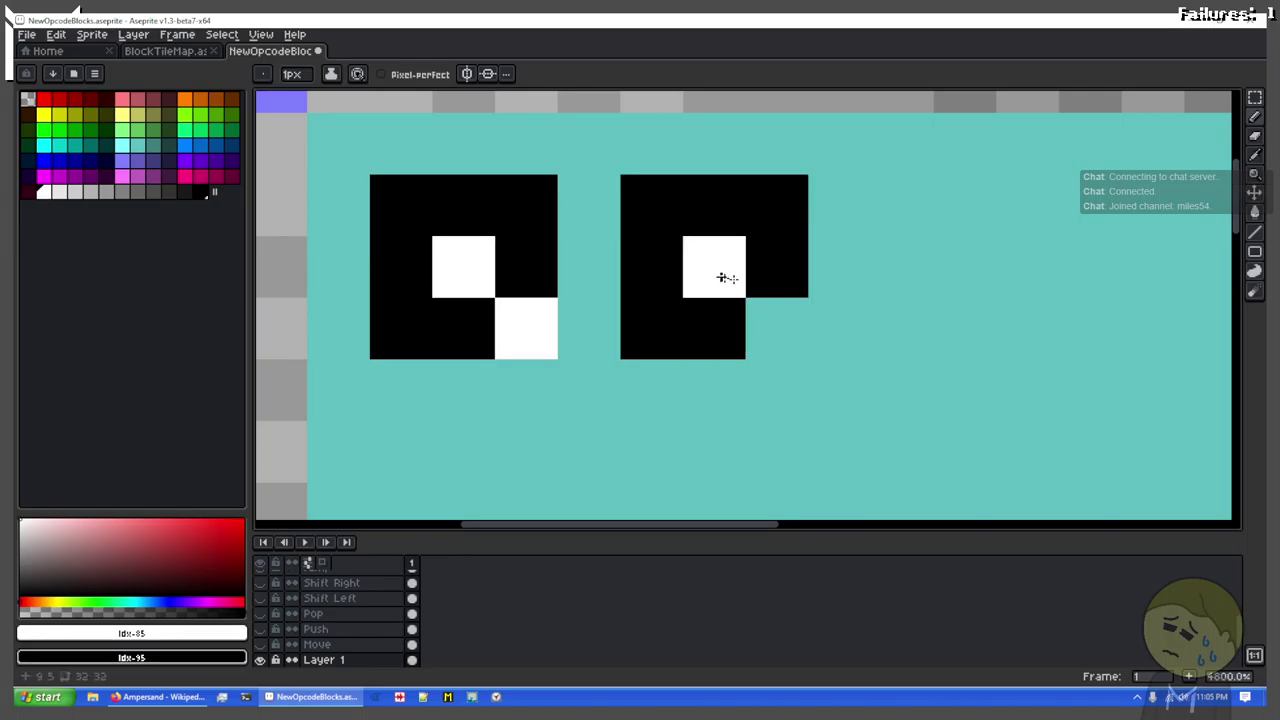
{"action": "left_click_drag", "start_coordinate": [723, 277], "coordinate": [773, 306]}
{"action": "key", "text": "ctrl+z"}
{"action": "left_click", "coordinate": [718, 272]}
{"action": "left_click", "coordinate": [777, 331]}
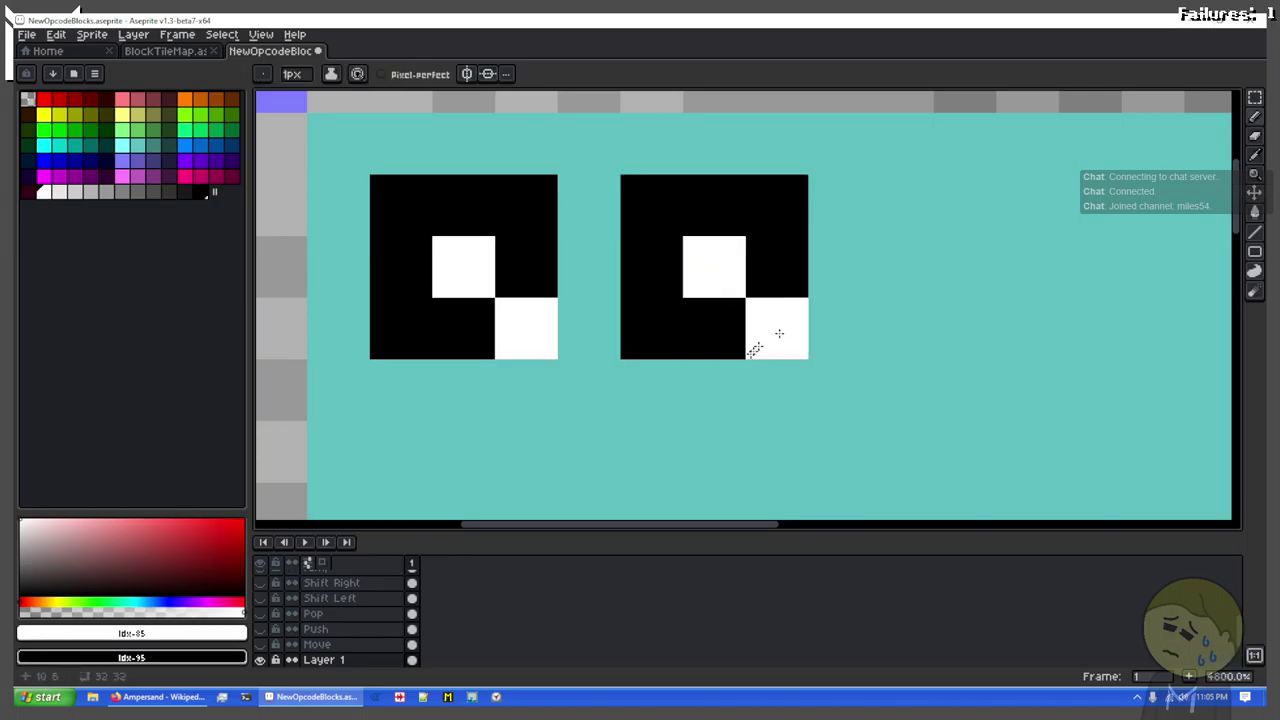
Step: Join both nodes with a black line through row 8, and swap the second node's white corner from 10, 6 to 8, 6
{"action": "mouse_move", "coordinate": [822, 380]}
{"action": "left_mouse_down"}
{"action": "mouse_move", "coordinate": [751, 243]}
{"action": "mouse_move", "coordinate": [662, 349]}
{"action": "left_mouse_up"}
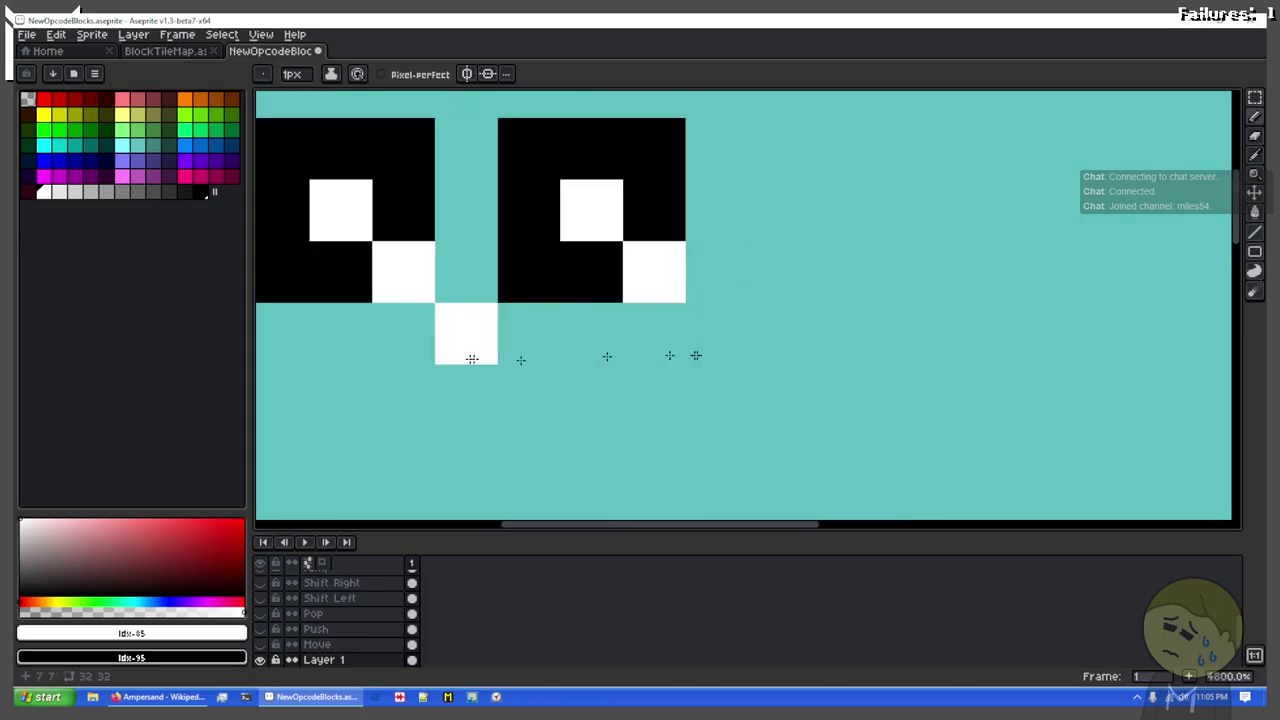
{"action": "key", "text": "x"}
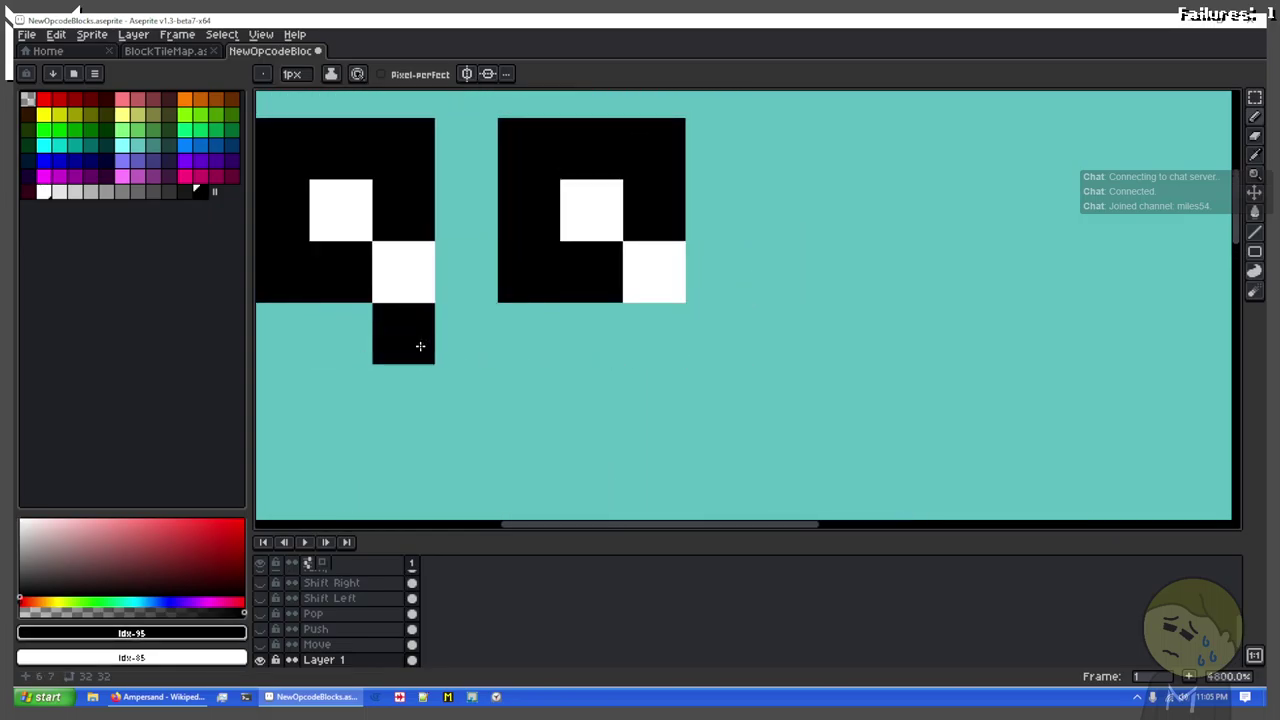
{"action": "left_click_drag", "start_coordinate": [326, 346], "coordinate": [337, 374]}
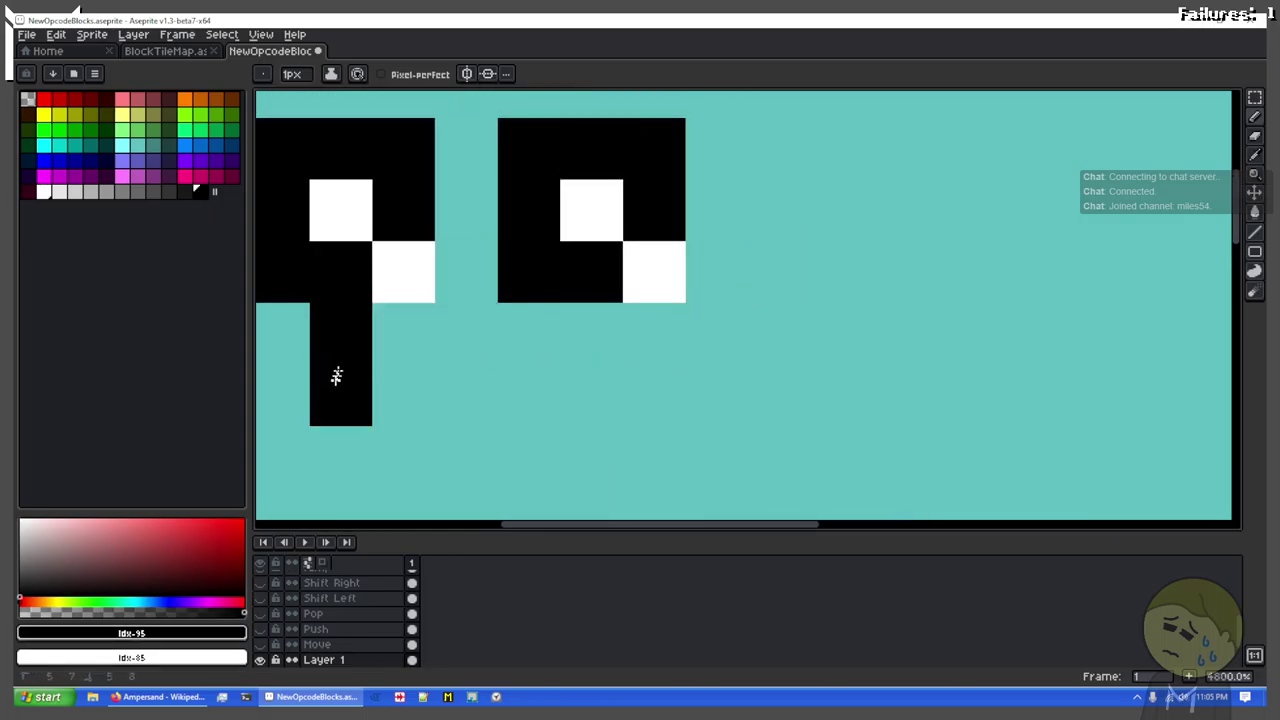
{"action": "mouse_move", "coordinate": [447, 387]}
{"action": "left_mouse_down"}
{"action": "mouse_move", "coordinate": [578, 393]}
{"action": "mouse_move", "coordinate": [590, 332]}
{"action": "left_mouse_up"}
{"action": "key", "text": "x"}
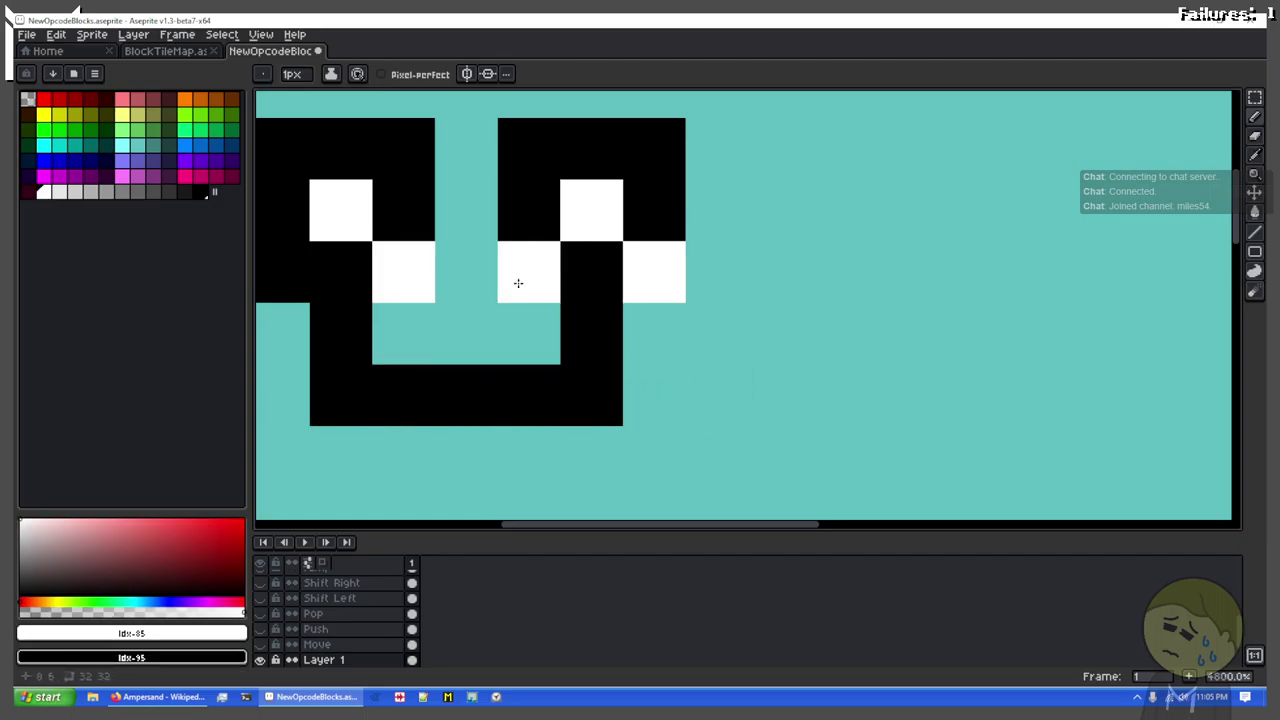
{"action": "left_click", "coordinate": [518, 283]}
{"action": "key", "text": "x"}
{"action": "left_click", "coordinate": [657, 280]}
Step: Extend the black line along row 8 to a third 3 by 3 black node at columns 14 to 16 with a white centre
{"action": "mouse_move", "coordinate": [735, 407]}
{"action": "left_mouse_down"}
{"action": "mouse_move", "coordinate": [589, 320]}
{"action": "mouse_move", "coordinate": [599, 337]}
{"action": "left_mouse_up"}
{"action": "left_click_drag", "start_coordinate": [523, 326], "coordinate": [730, 330]}
{"action": "mouse_move", "coordinate": [780, 287]}
{"action": "left_mouse_down"}
{"action": "mouse_move", "coordinate": [782, 362]}
{"action": "mouse_move", "coordinate": [821, 383]}
{"action": "mouse_move", "coordinate": [905, 389]}
{"action": "mouse_move", "coordinate": [916, 382]}
{"action": "mouse_move", "coordinate": [855, 265]}
{"action": "left_mouse_up"}
{"action": "key", "text": "x"}
{"action": "left_click", "coordinate": [825, 310]}
{"action": "scroll", "coordinate": [606, 289], "scroll_direction": "down", "scroll_amount": 3}
{"action": "scroll", "coordinate": [908, 320], "scroll_direction": "left", "scroll_amount": 3}
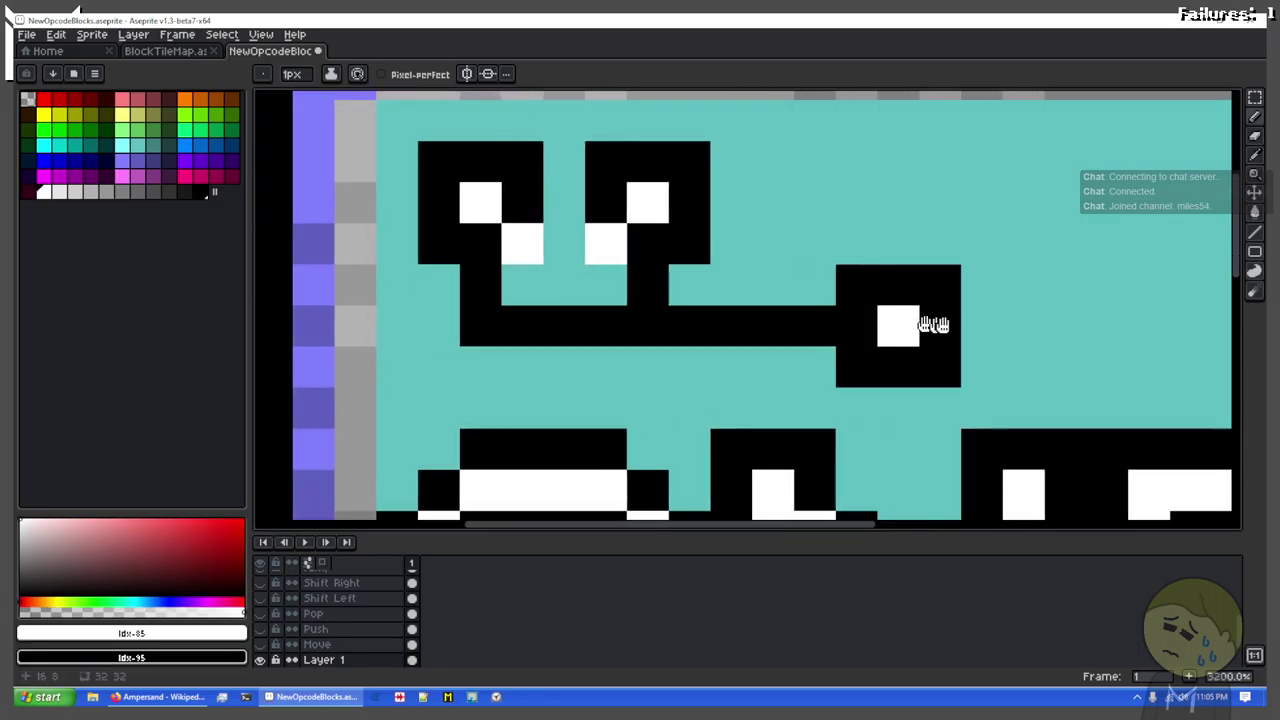
Step: Try extra white pixels inside the three nodes, including one at 14, 8 where the line enters the third node
{"action": "scroll", "coordinate": [1119, 310], "scroll_direction": "down", "scroll_amount": 2}
{"action": "scroll", "coordinate": [862, 288], "scroll_direction": "up", "scroll_amount": 1}
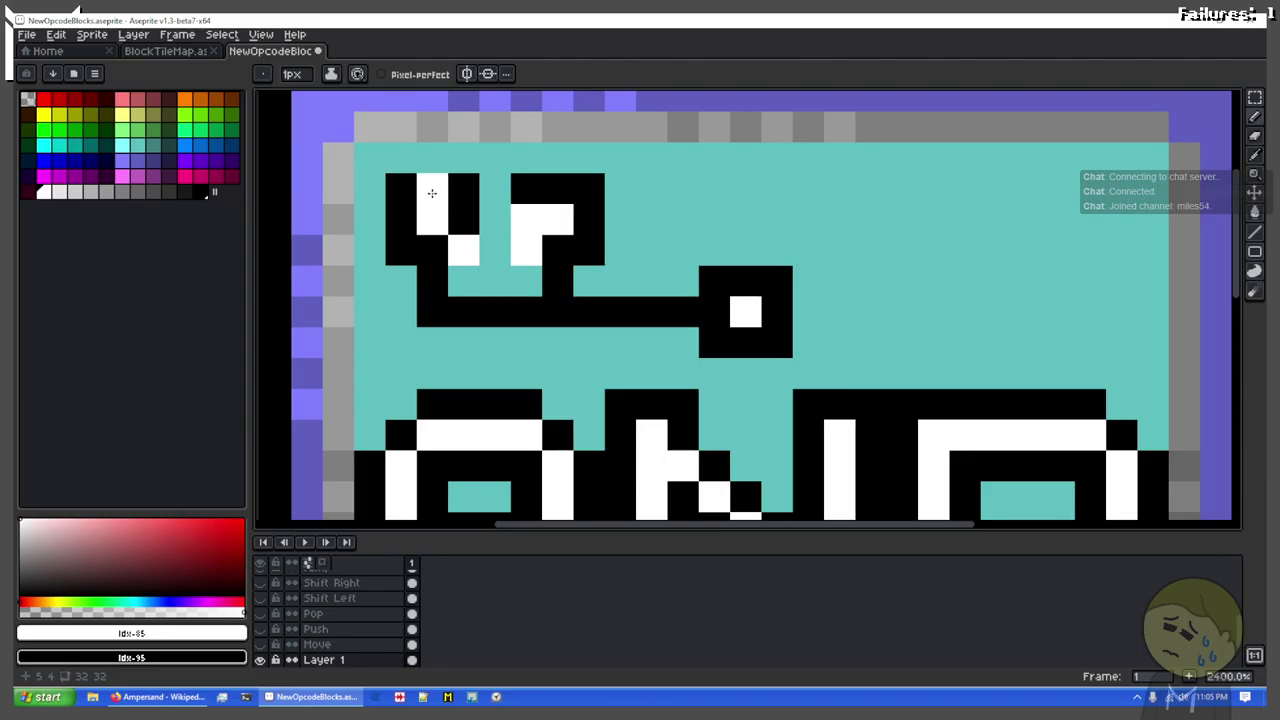
{"action": "left_click", "coordinate": [714, 311]}
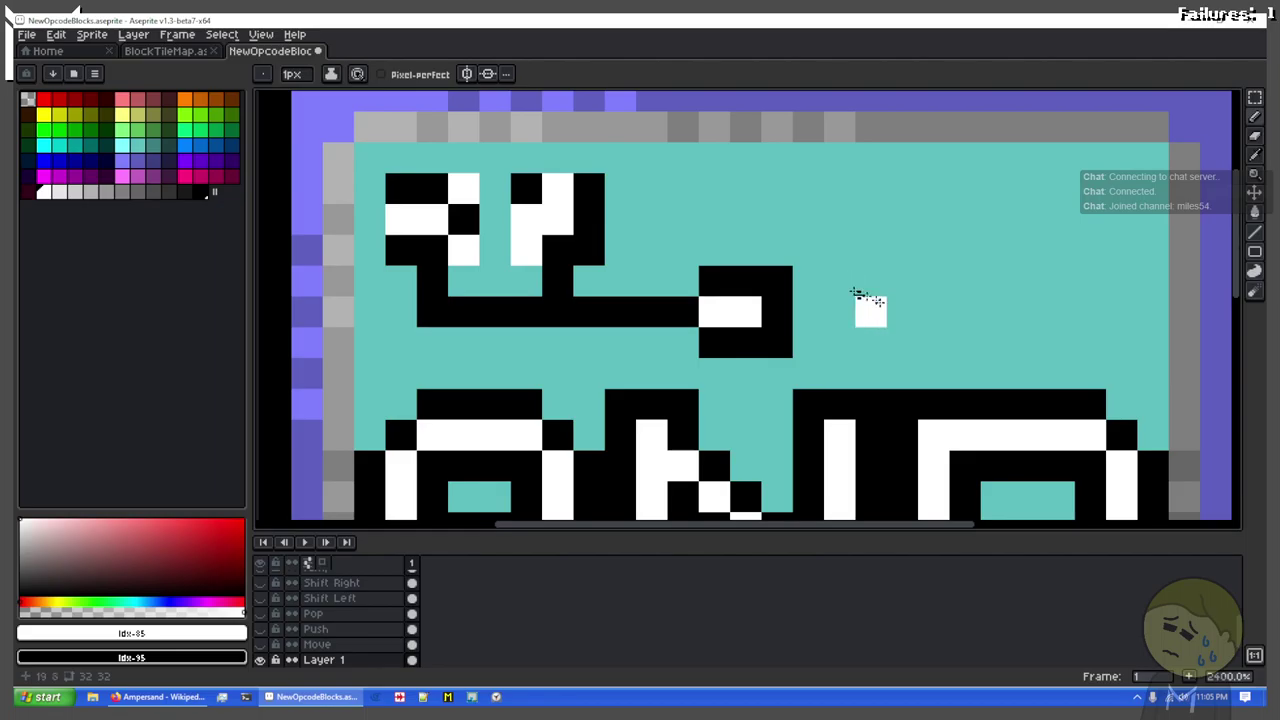
{"action": "scroll", "coordinate": [876, 307], "scroll_direction": "down", "scroll_amount": 2}
{"action": "scroll", "coordinate": [876, 307], "scroll_direction": "down", "scroll_amount": 1}
{"action": "left_click_drag", "start_coordinate": [876, 307], "coordinate": [751, 256]}
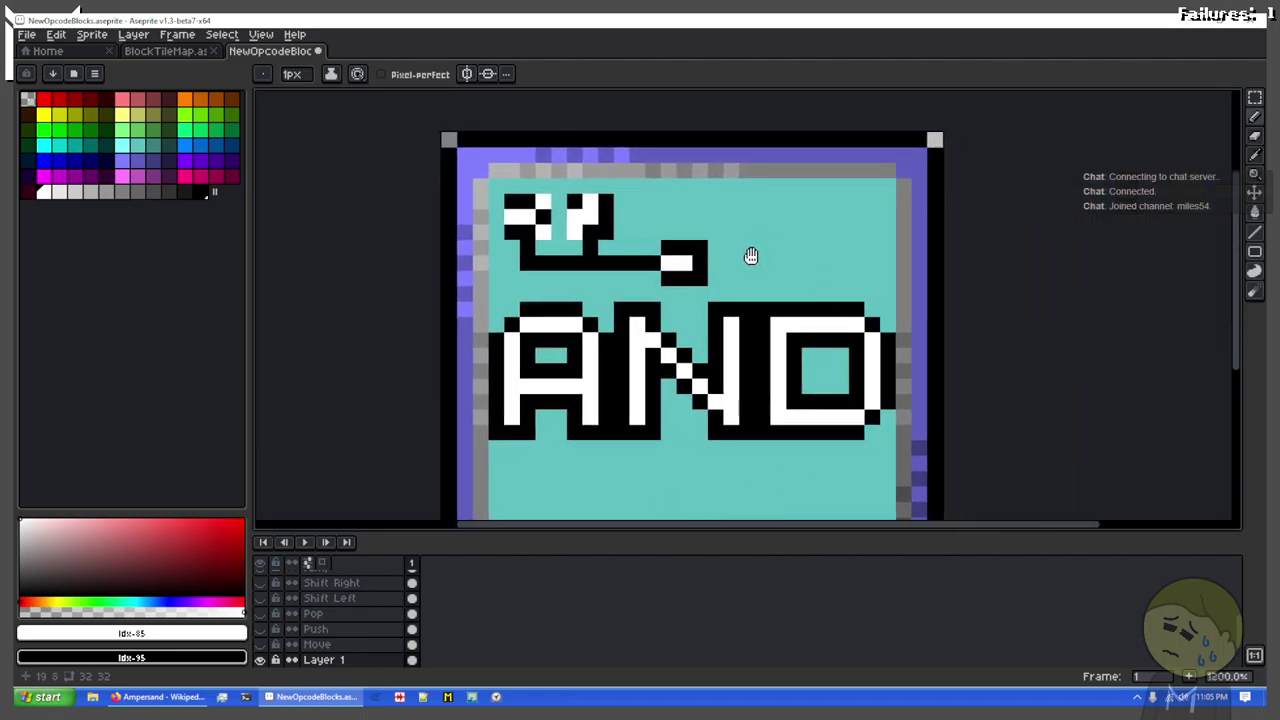
Step: Paint every white pixel in the three nodes black so each node is a solid square
{"action": "scroll", "coordinate": [751, 257], "scroll_direction": "up", "scroll_amount": 3}
{"action": "key", "text": "x"}
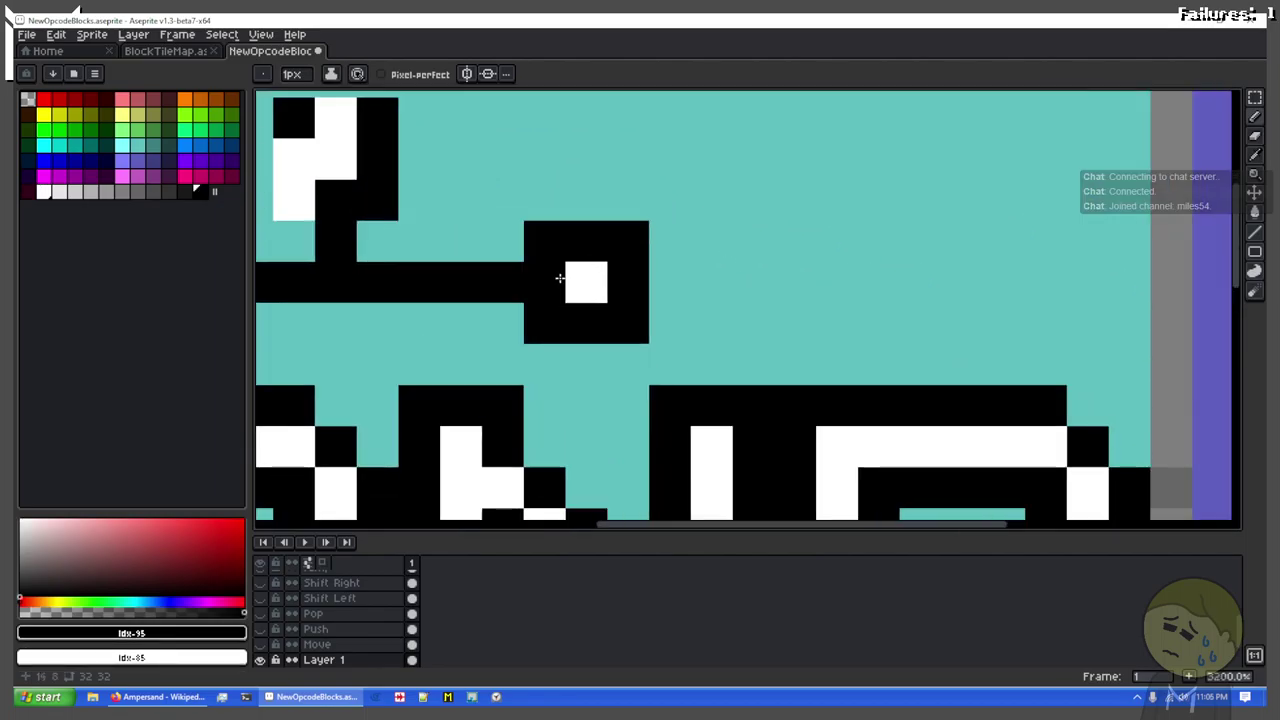
{"action": "left_click_drag", "start_coordinate": [496, 273], "coordinate": [745, 363]}
{"action": "left_click_drag", "start_coordinate": [581, 201], "coordinate": [539, 283]}
{"action": "left_click_drag", "start_coordinate": [455, 201], "coordinate": [372, 242]}
{"action": "key", "text": "x"}
Step: Restore the erased pixel at 3, 5 to teal and place white centre pixels at 5, 5, at 9, 5 and at 15, 8
{"action": "key", "text": "e"}
{"action": "left_click", "coordinate": [330, 242]}
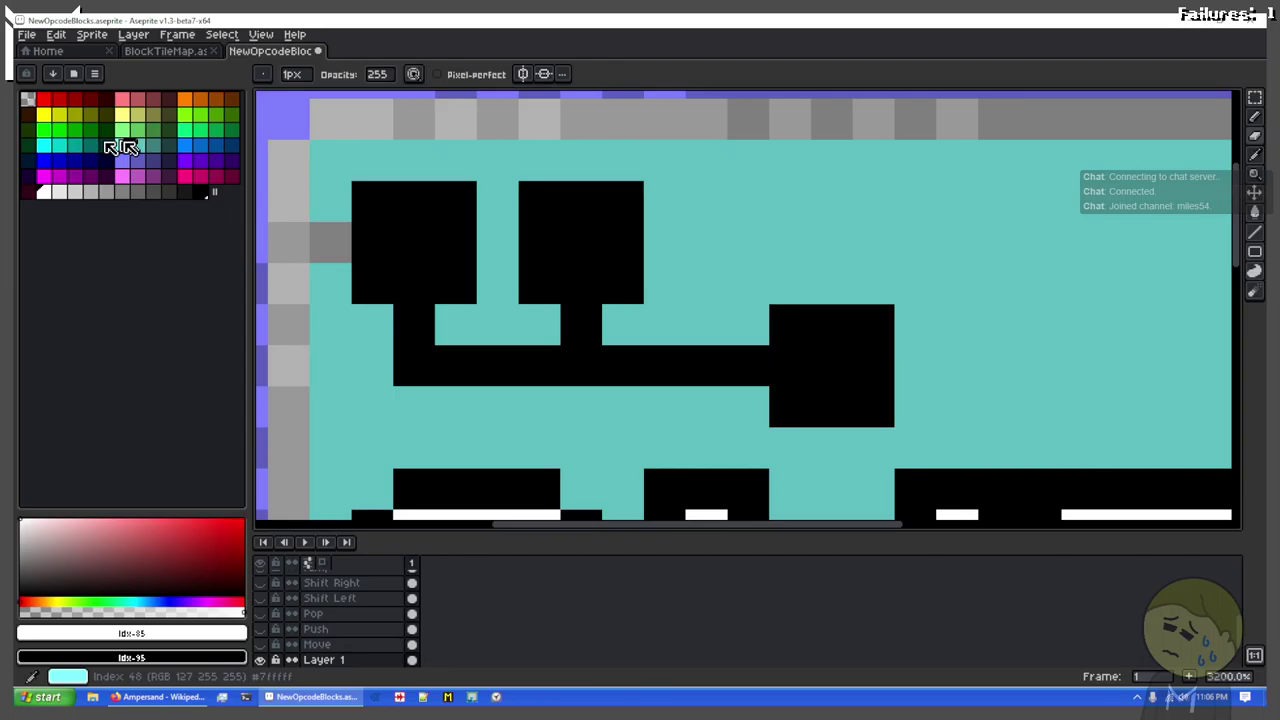
{"action": "left_click", "coordinate": [140, 148]}
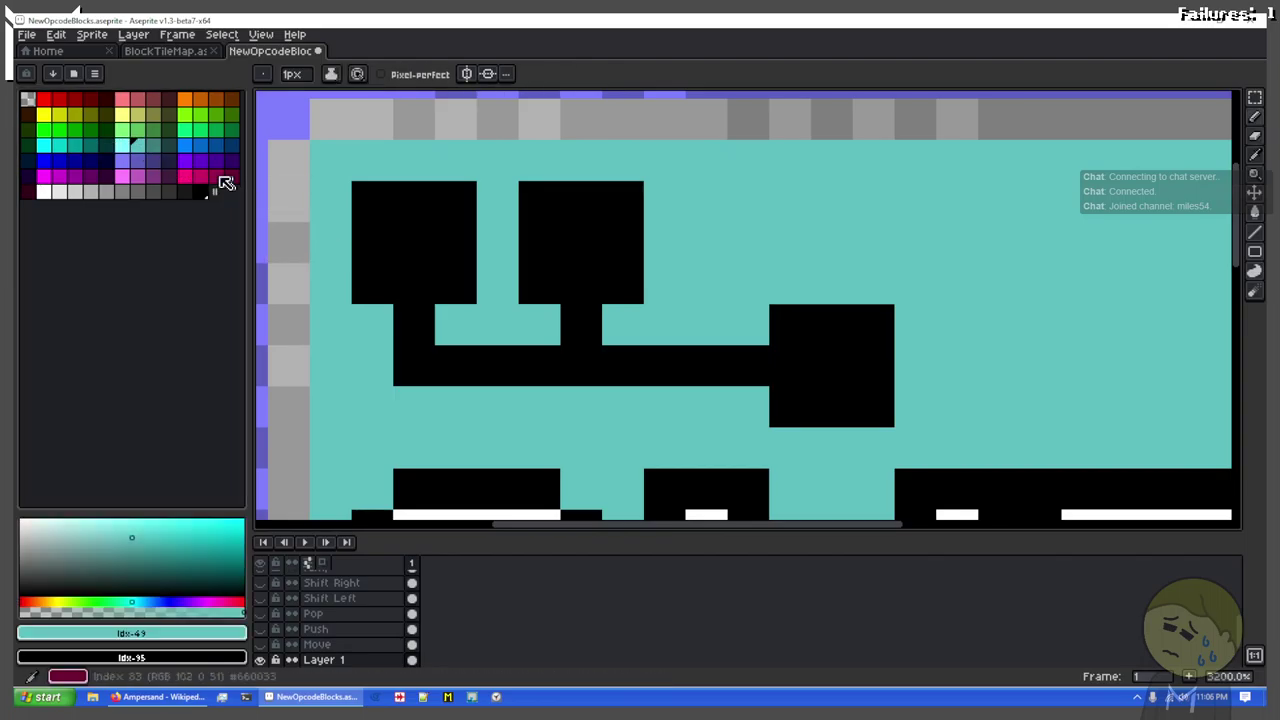
{"action": "left_click", "coordinate": [43, 191]}
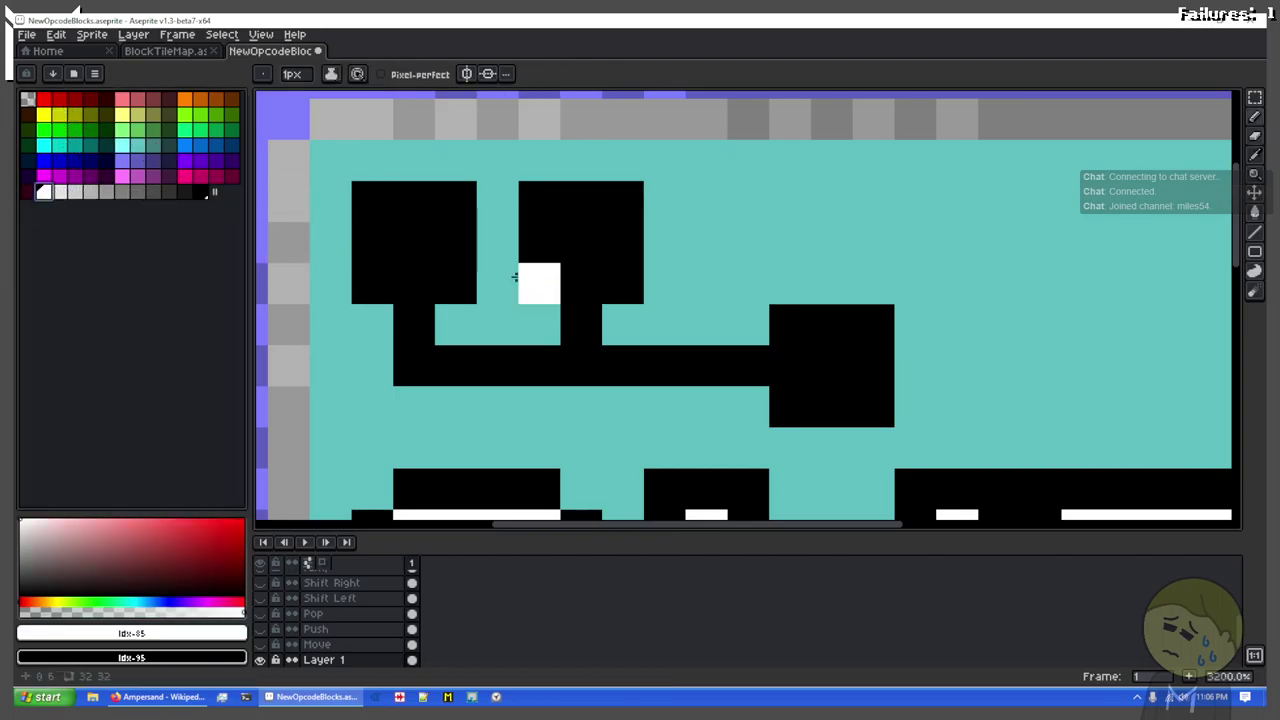
{"action": "left_click", "coordinate": [404, 243]}
{"action": "left_click", "coordinate": [580, 240]}
{"action": "left_click", "coordinate": [828, 359]}
Step: Move the third node two pixels left so it starts at column 12, row 7, and deselect it
{"action": "mouse_move", "coordinate": [958, 329]}
{"action": "left_mouse_down"}
{"action": "mouse_move", "coordinate": [846, 334]}
{"action": "mouse_move", "coordinate": [980, 307]}
{"action": "mouse_move", "coordinate": [912, 291]}
{"action": "left_mouse_up"}
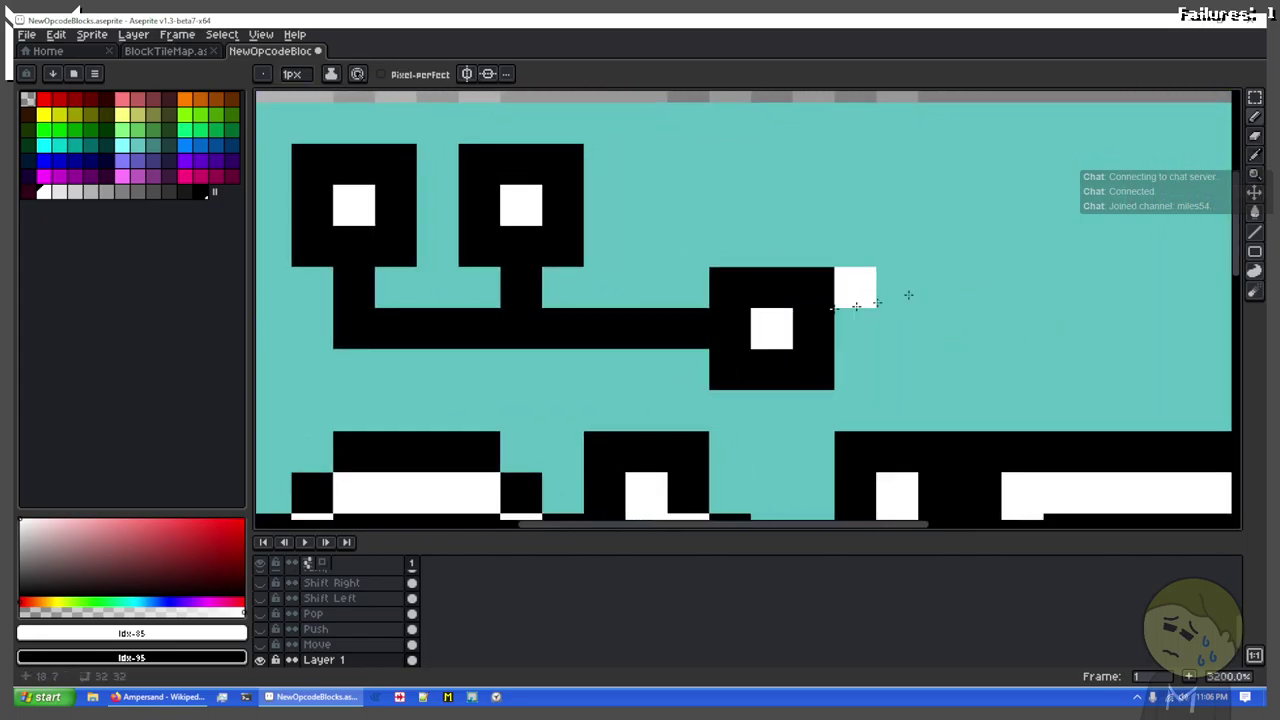
{"action": "key", "text": "m"}
{"action": "left_click_drag", "start_coordinate": [730, 287], "coordinate": [876, 350]}
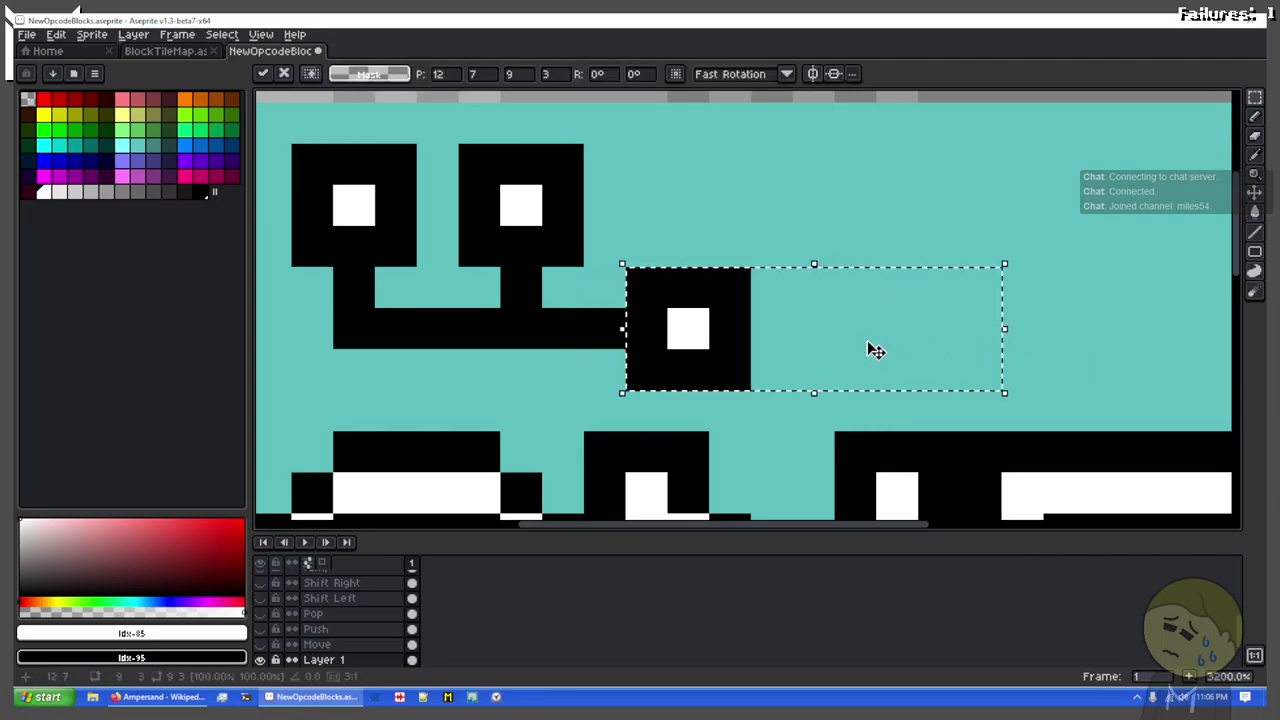
{"action": "key", "text": "ctrl+d"}
Step: Duplicate the 11 by 6 pixel node symbol, flip the copy horizontally and place it at columns 17 to 27, starting at row 4
{"action": "scroll", "coordinate": [742, 294], "scroll_direction": "down", "scroll_amount": 1}
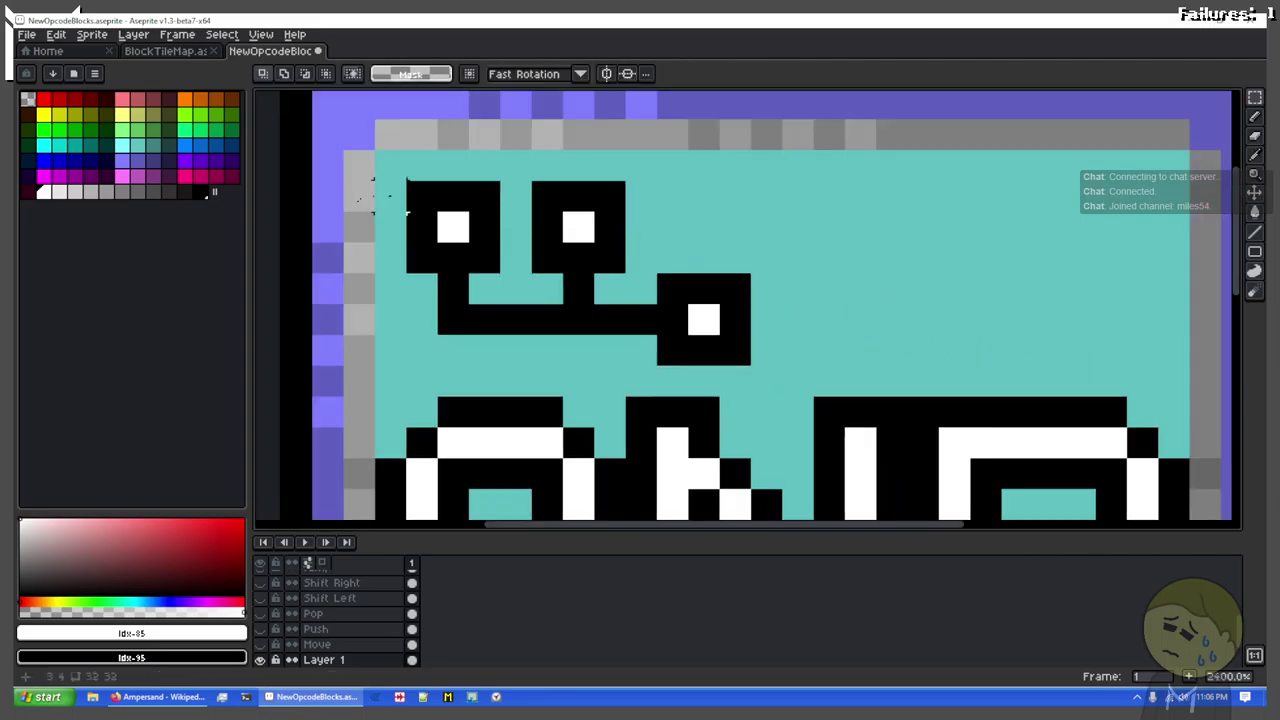
{"action": "left_click_drag", "start_coordinate": [420, 197], "coordinate": [734, 337]}
{"action": "key", "text": "ctrl+z"}
{"action": "key", "text": "ctrl+z"}
{"action": "key", "text": "ctrl+z"}
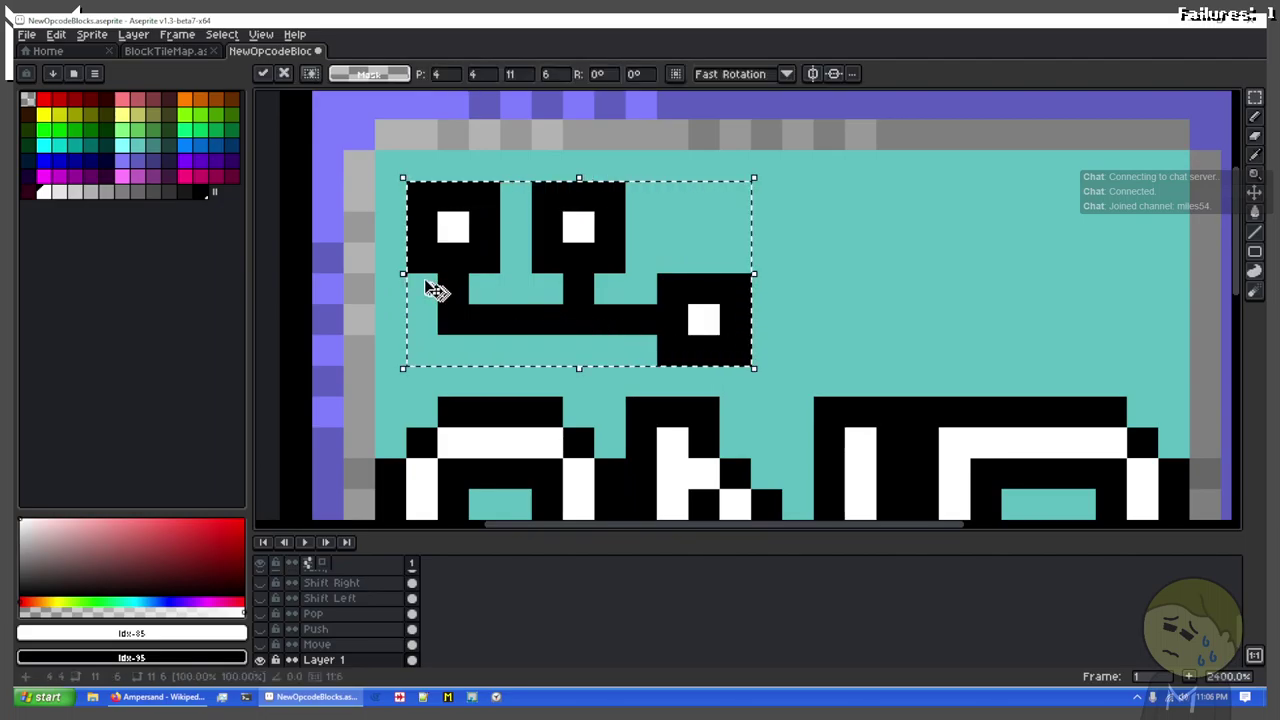
{"action": "left_click_drag", "start_coordinate": [934, 311], "coordinate": [962, 314]}
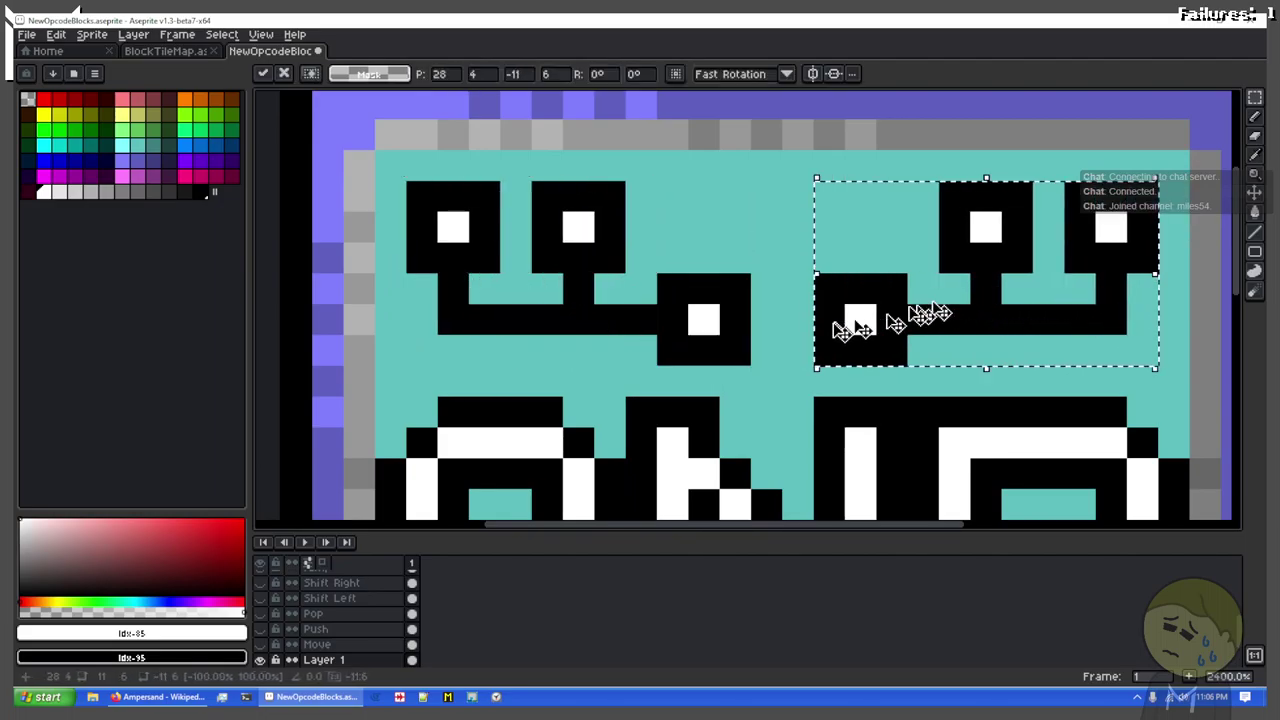
Step: Deselect the mirrored symbol and paint its node centres at 18, 8 and 22, 5 black
{"action": "key", "text": "ctrl+d"}
{"action": "key", "text": "b"}
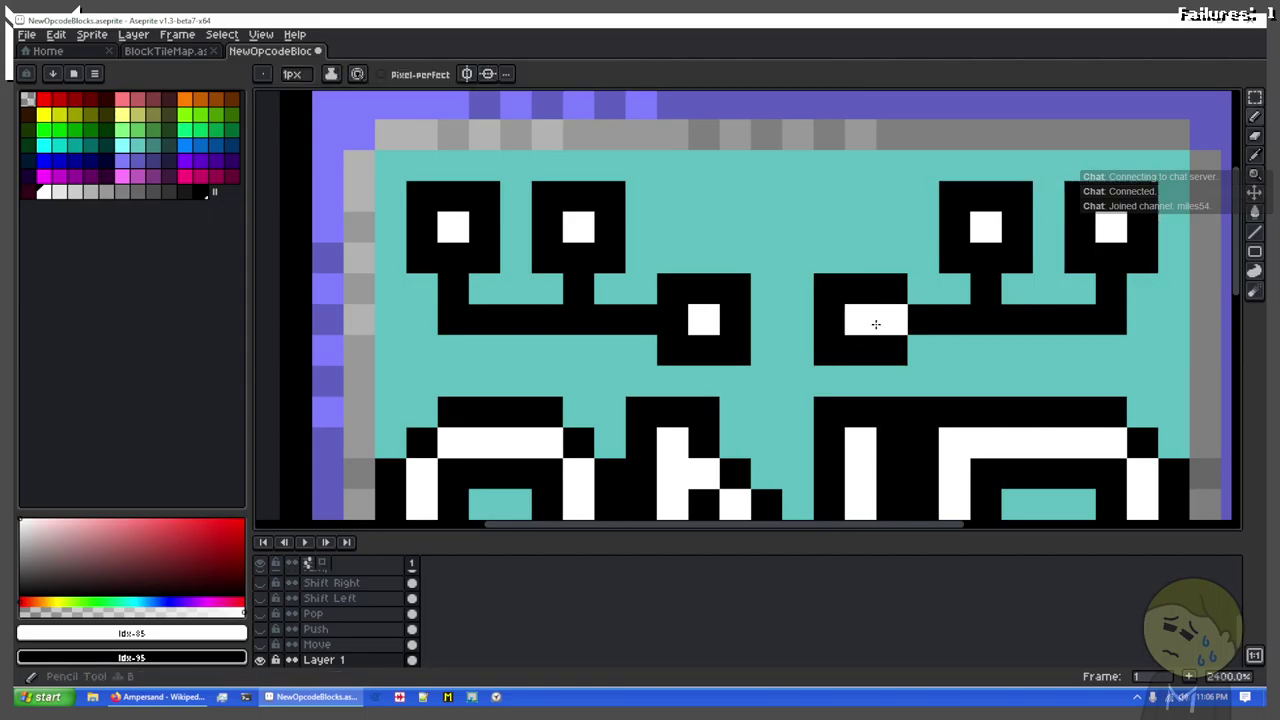
{"action": "key", "text": "x"}
{"action": "left_click", "coordinate": [985, 228]}
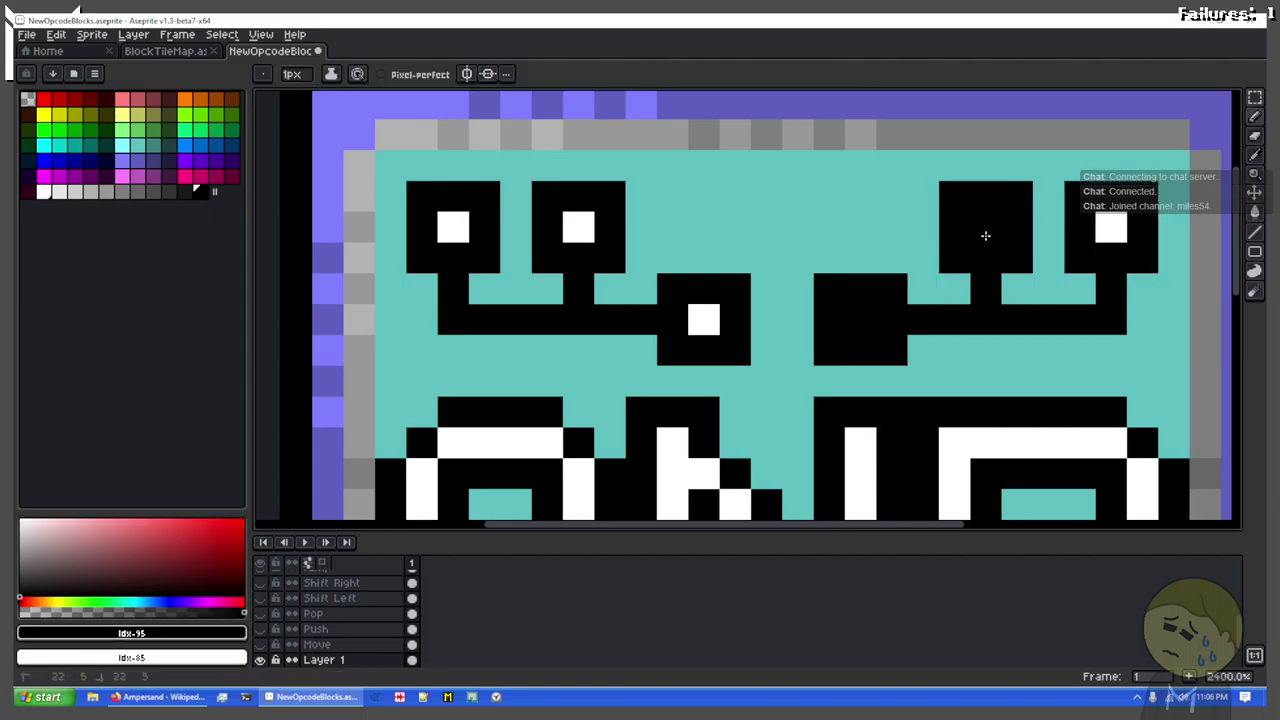
Step: Duplicate the 24 by 6 pixel symbol pair, flip the copy vertically and place it below the lettering at columns 4 to 27, starting at row 22
{"action": "scroll", "coordinate": [945, 322], "scroll_direction": "down", "scroll_amount": 2}
{"action": "left_click_drag", "start_coordinate": [921, 307], "coordinate": [810, 240]}
{"action": "scroll", "coordinate": [579, 192], "scroll_direction": "down", "scroll_amount": 2}
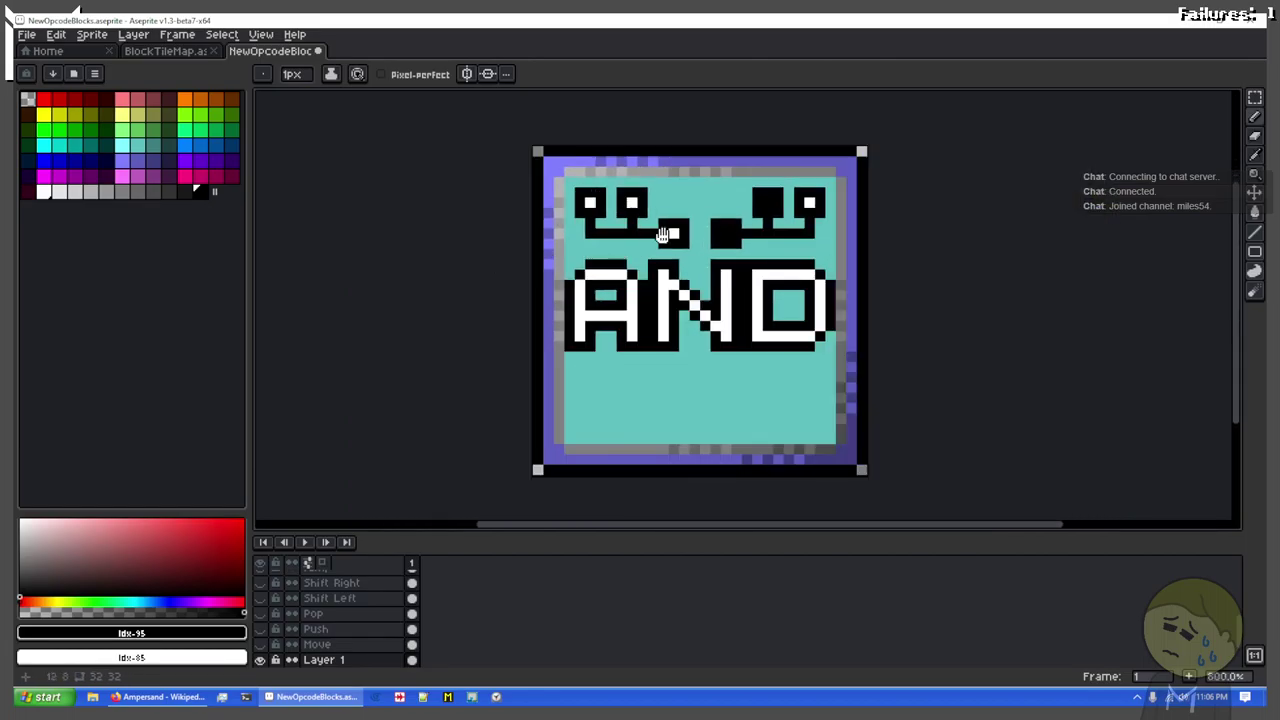
{"action": "left_click_drag", "start_coordinate": [662, 235], "coordinate": [661, 223]}
{"action": "scroll", "coordinate": [661, 223], "scroll_direction": "up", "scroll_amount": 2}
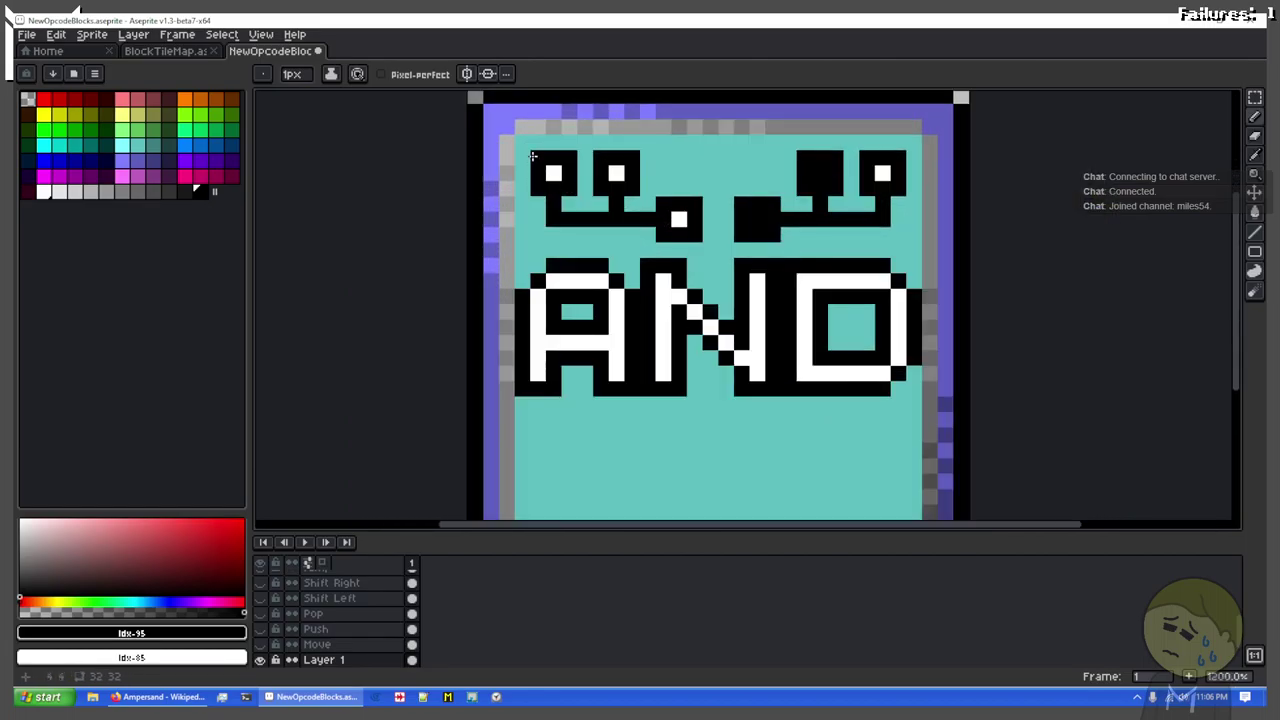
{"action": "key", "text": "m"}
{"action": "left_click_drag", "start_coordinate": [532, 156], "coordinate": [905, 240]}
{"action": "left_click_drag", "start_coordinate": [800, 200], "coordinate": [806, 383]}
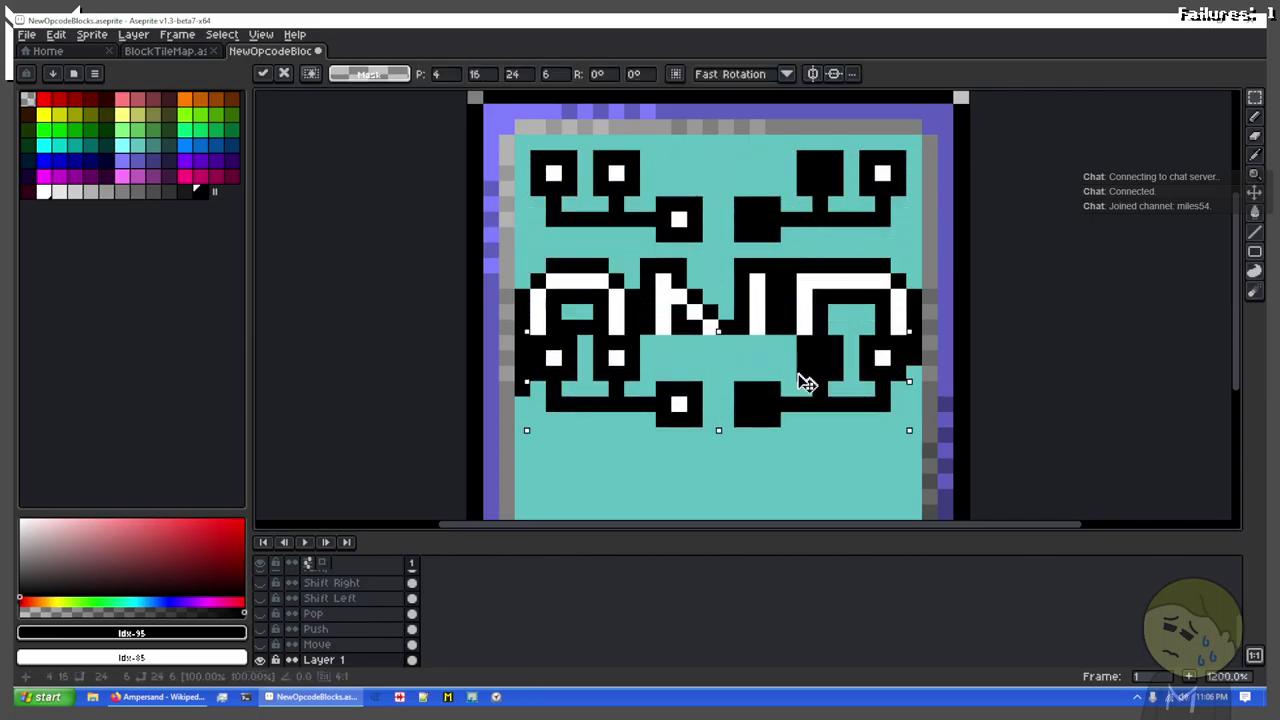
{"action": "left_click_drag", "start_coordinate": [718, 330], "coordinate": [754, 517]}
{"action": "left_click_drag", "start_coordinate": [726, 404], "coordinate": [716, 288]}
{"action": "left_click_drag", "start_coordinate": [729, 410], "coordinate": [713, 445]}
Step: Paint the white node centres at 13, 23, at 9, 26, at 5, 26 and at 26, 26 in the lower symbols black
{"action": "scroll", "coordinate": [678, 458], "scroll_direction": "up", "scroll_amount": 2}
{"action": "key", "text": "b"}
{"action": "left_click", "coordinate": [663, 279]}
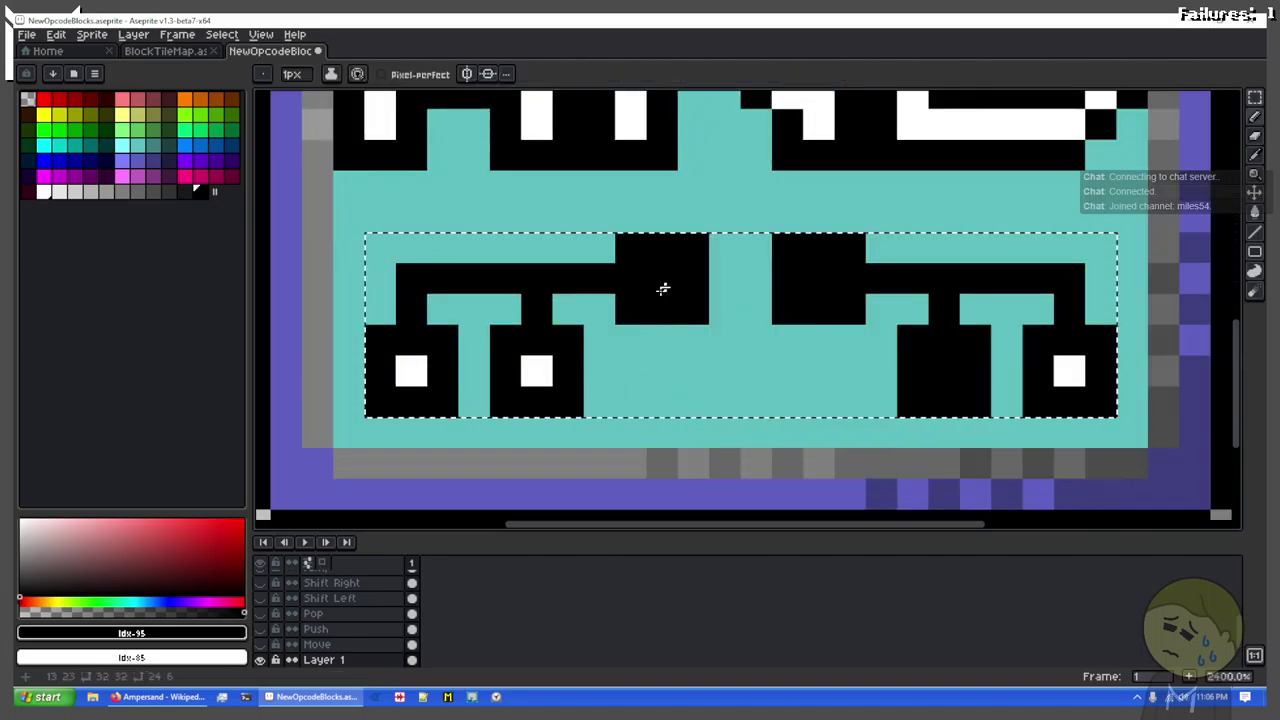
{"action": "left_click", "coordinate": [537, 371]}
{"action": "left_click", "coordinate": [415, 368]}
{"action": "left_click", "coordinate": [1062, 371]}
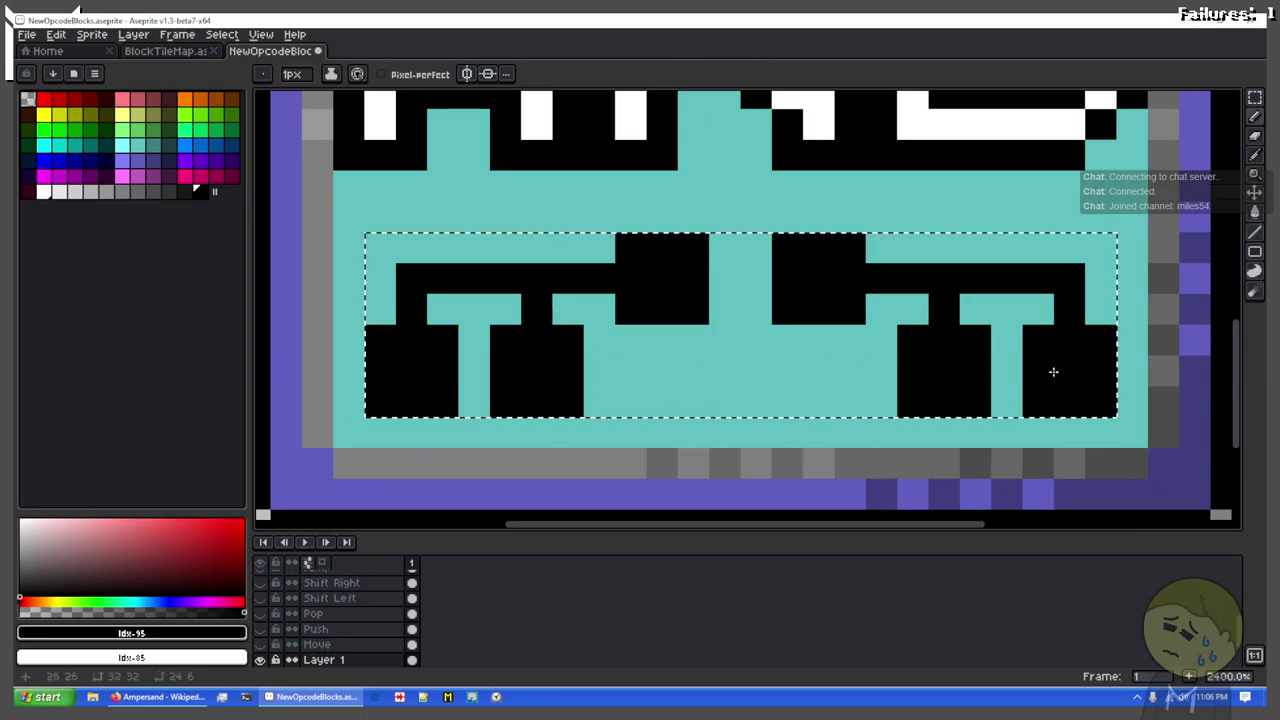
Step: Place a white centre pixel at 22, 26 in the inner node of the lower-right symbol and deselect the symbols
{"action": "key", "text": "x"}
{"action": "left_click", "coordinate": [905, 383]}
{"action": "scroll", "coordinate": [790, 312], "scroll_direction": "down", "scroll_amount": 4}
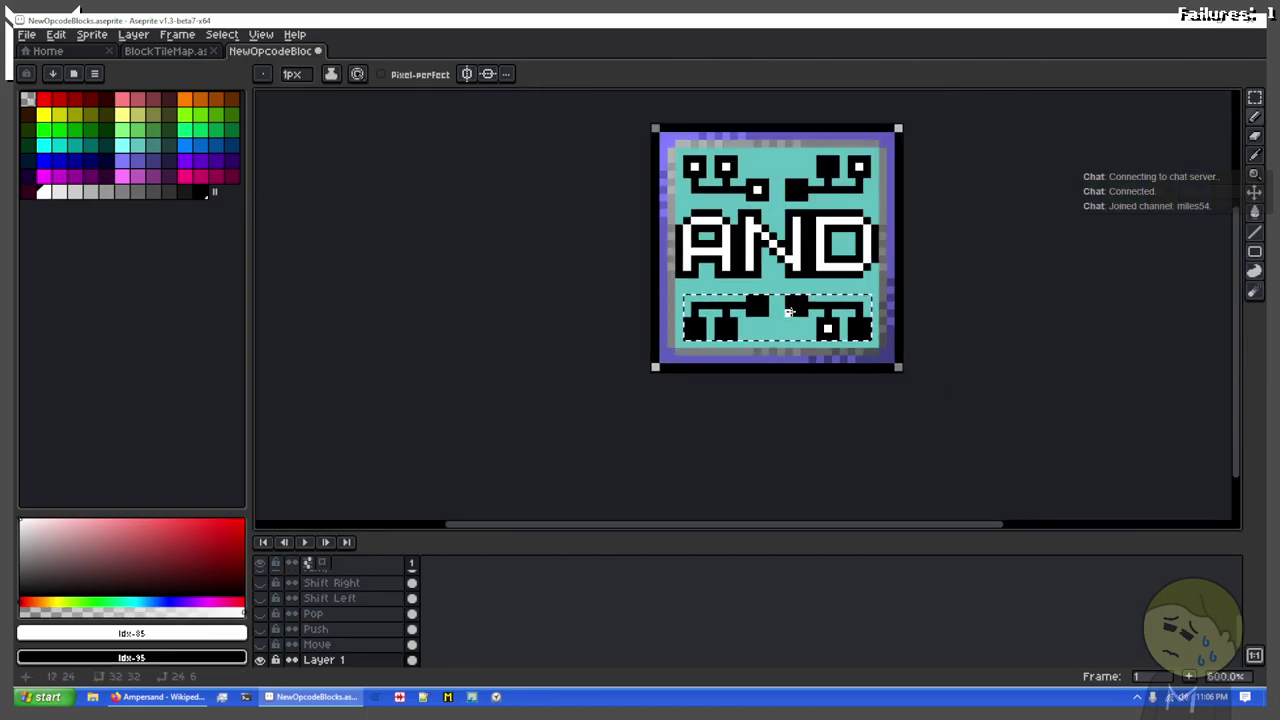
{"action": "scroll", "coordinate": [851, 286], "scroll_direction": "up", "scroll_amount": 1}
{"action": "scroll", "coordinate": [863, 289], "scroll_direction": "up", "scroll_amount": 3}
{"action": "scroll", "coordinate": [851, 286], "scroll_direction": "down", "scroll_amount": 3}
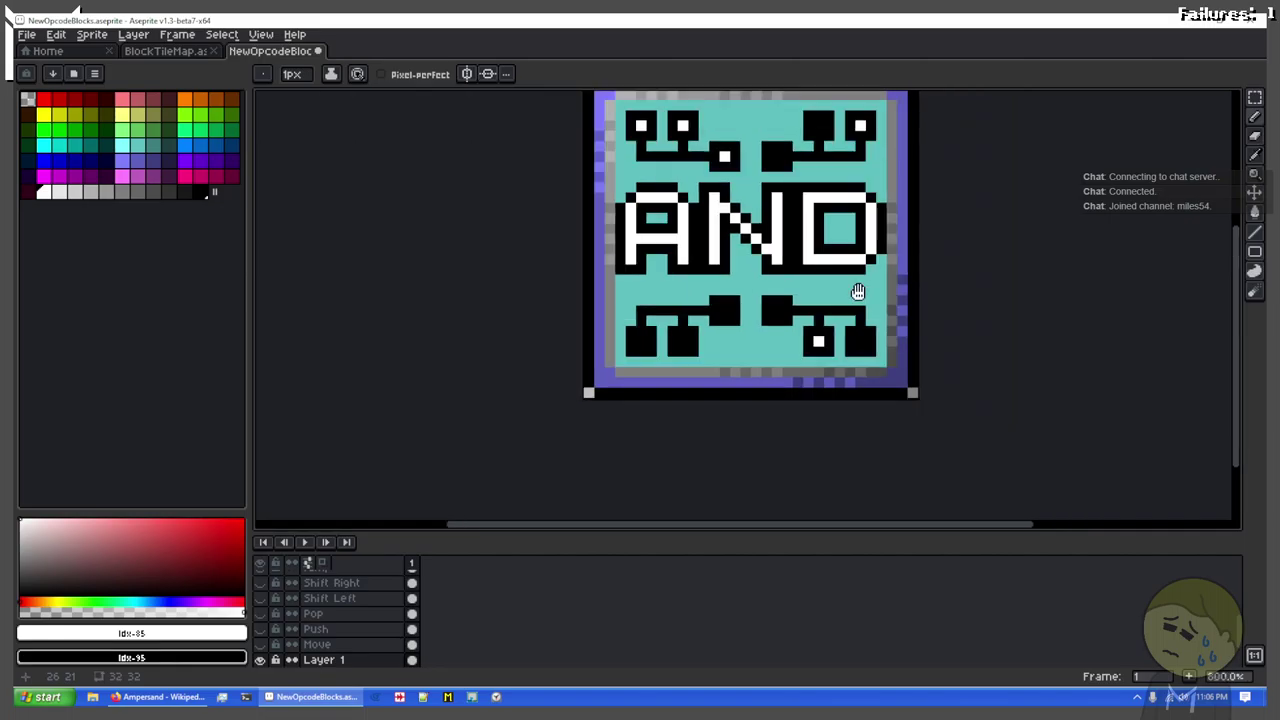
{"action": "left_click_drag", "start_coordinate": [851, 286], "coordinate": [803, 367]}
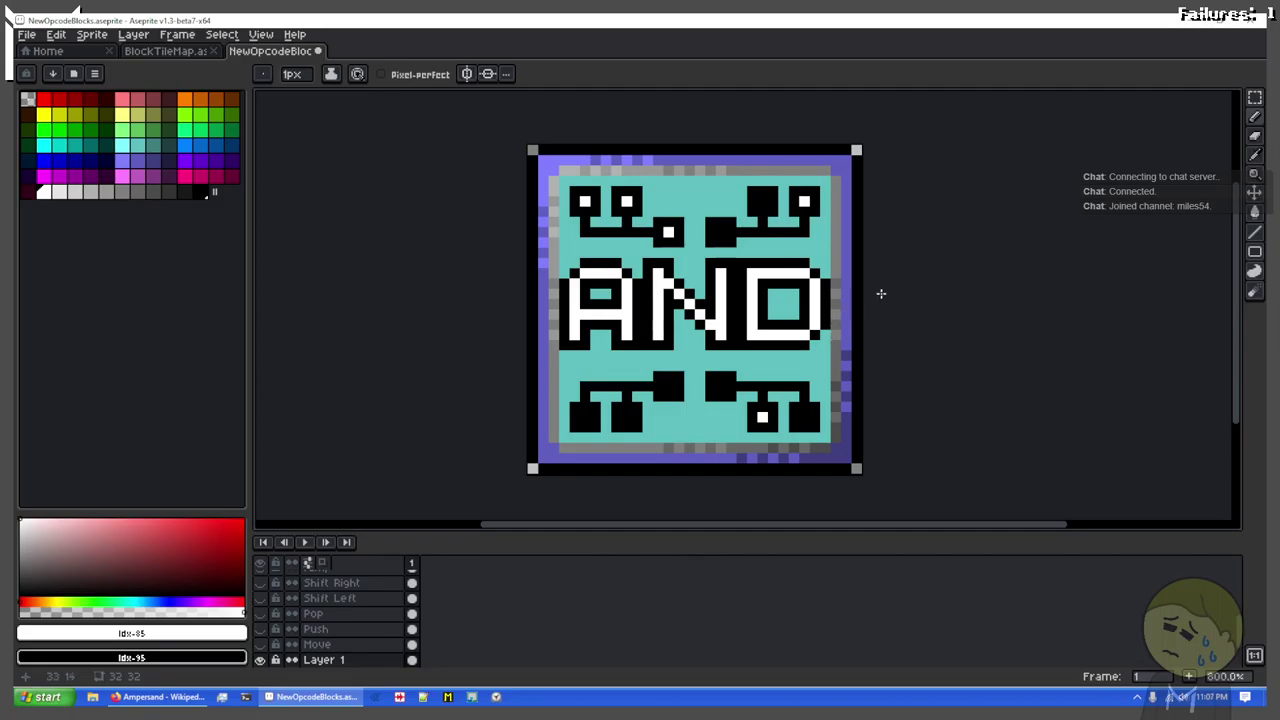
Step: Place a white centre pixel at 5, 26 in the lower-left symbol and paint the centre at 22, 26 black
{"action": "scroll", "coordinate": [881, 291], "scroll_direction": "up", "scroll_amount": 2}
{"action": "left_click_drag", "start_coordinate": [766, 374], "coordinate": [683, 314]}
{"action": "left_click_drag", "start_coordinate": [537, 416], "coordinate": [531, 437]}
{"action": "scroll", "coordinate": [512, 446], "scroll_direction": "down", "scroll_amount": 2}
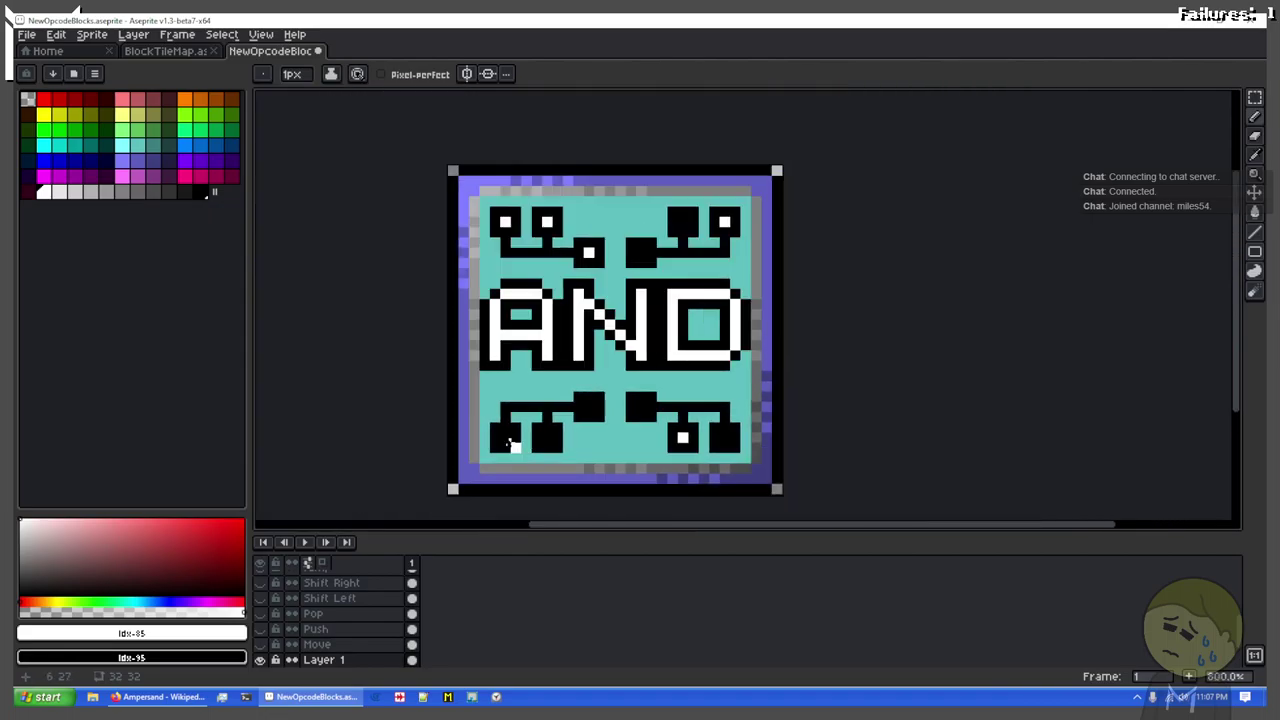
{"action": "key", "text": "x"}
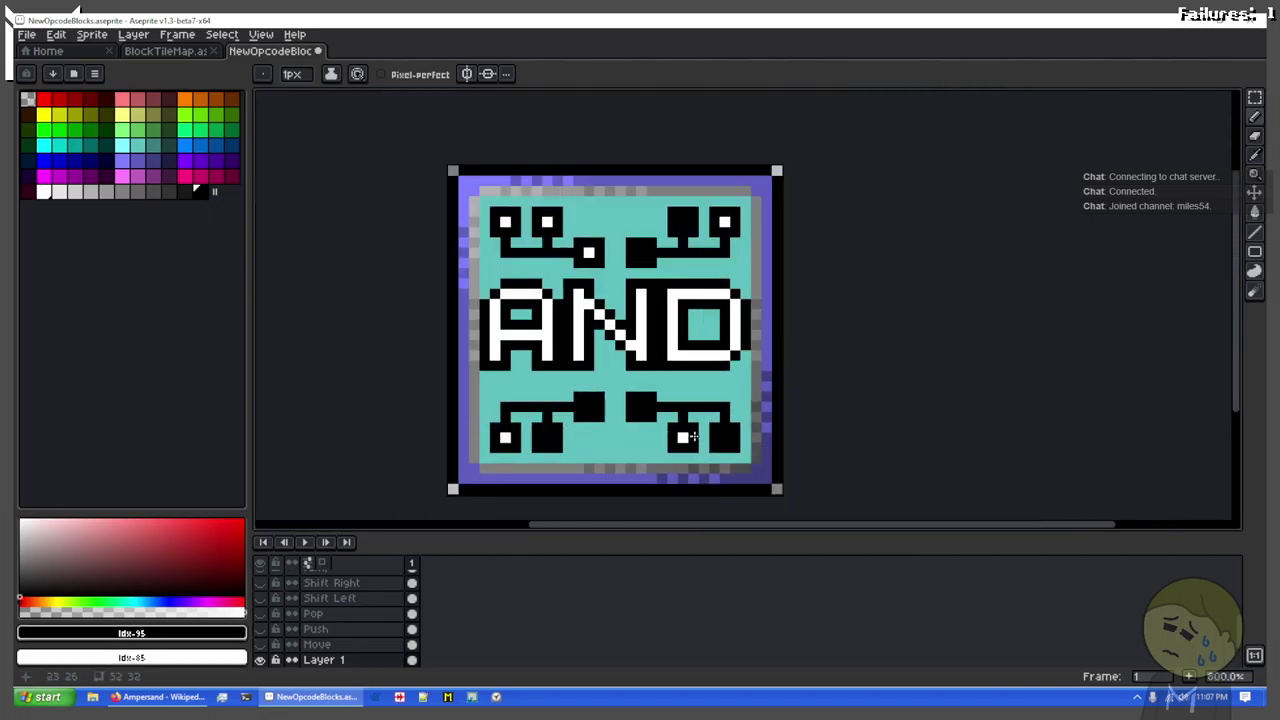
{"action": "left_click", "coordinate": [684, 436]}
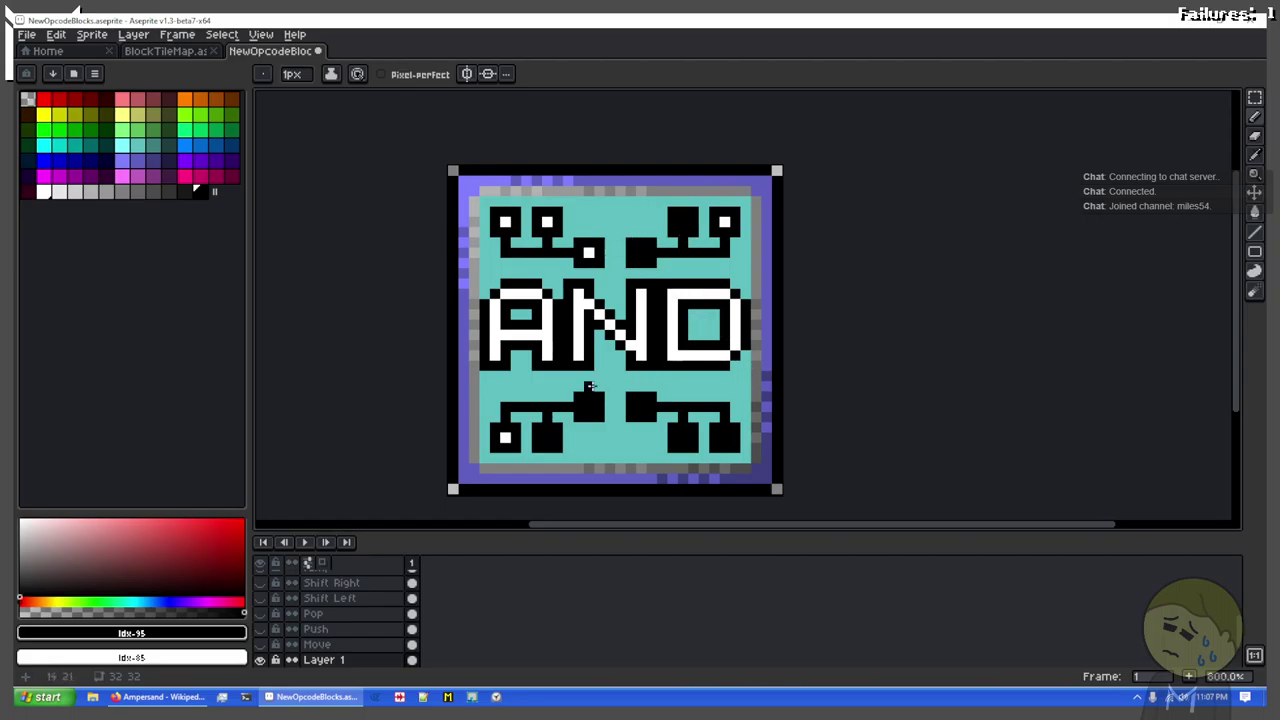
{"action": "mouse_move", "coordinate": [544, 405]}
{"action": "left_mouse_down"}
{"action": "mouse_move", "coordinate": [552, 366]}
{"action": "mouse_move", "coordinate": [564, 389]}
{"action": "left_mouse_up"}
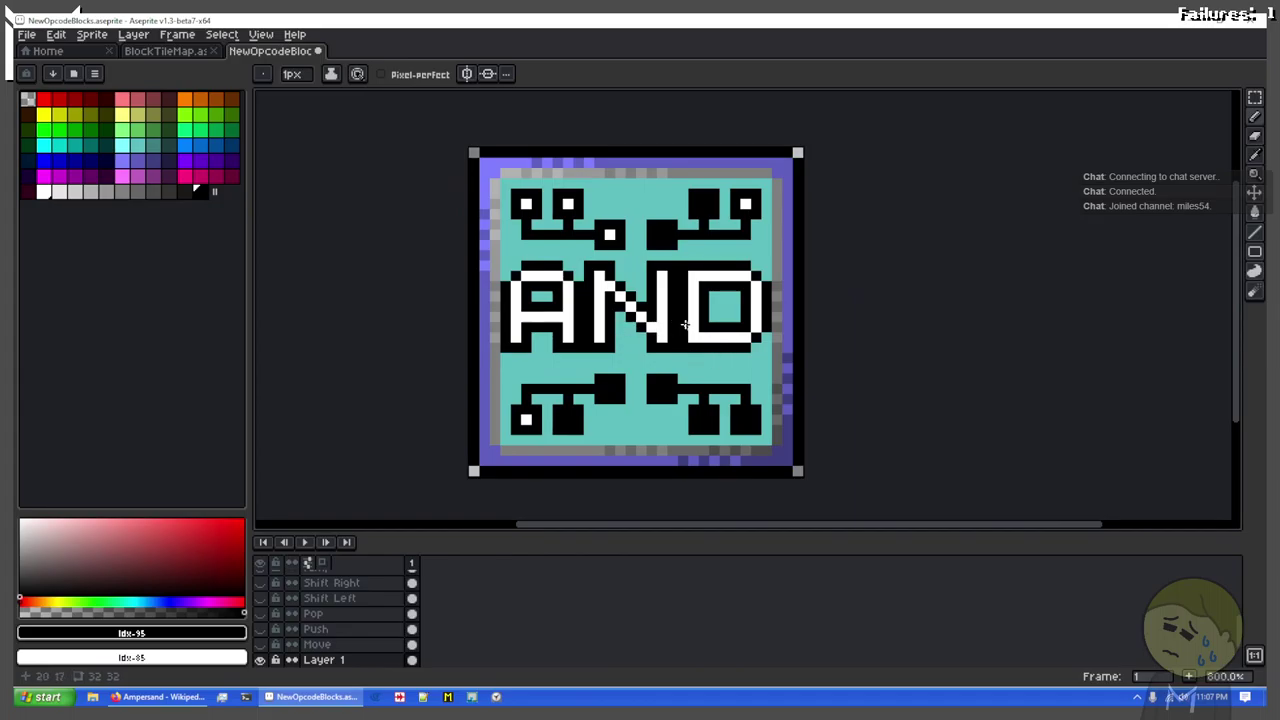
Step: Rename Layer 1 as And
{"action": "key", "text": "v"}
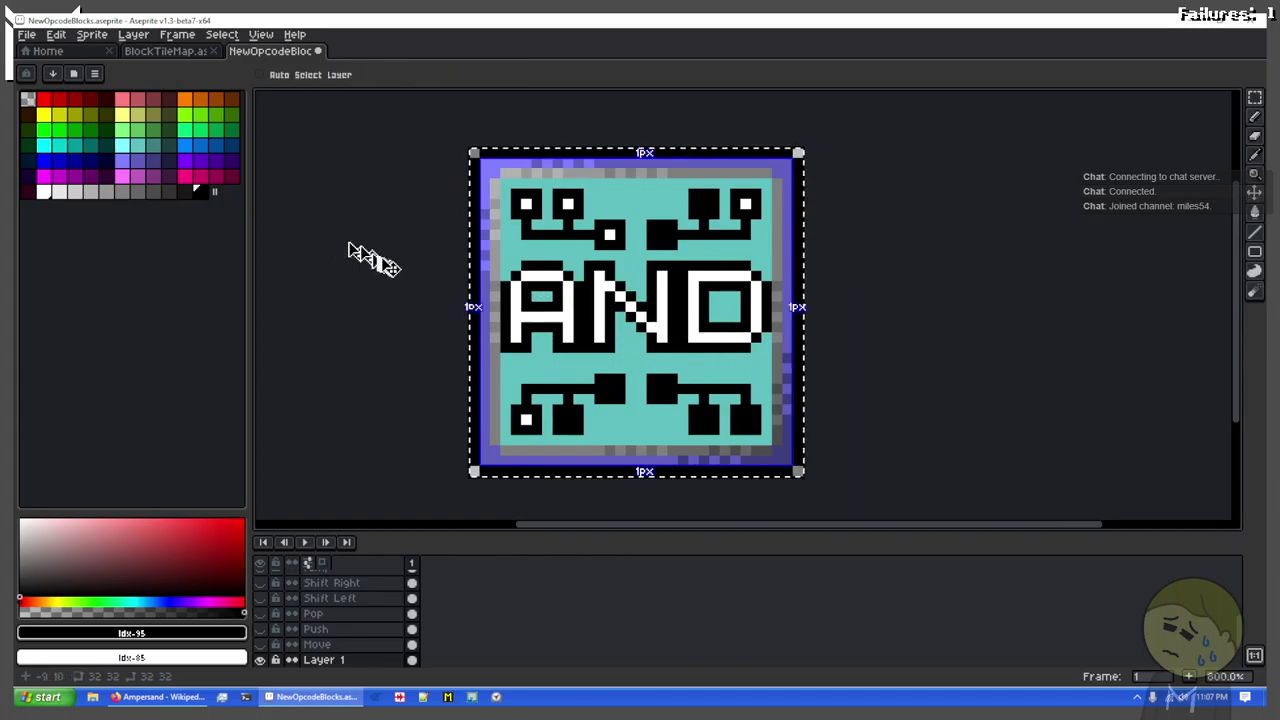
{"action": "key", "text": "b"}
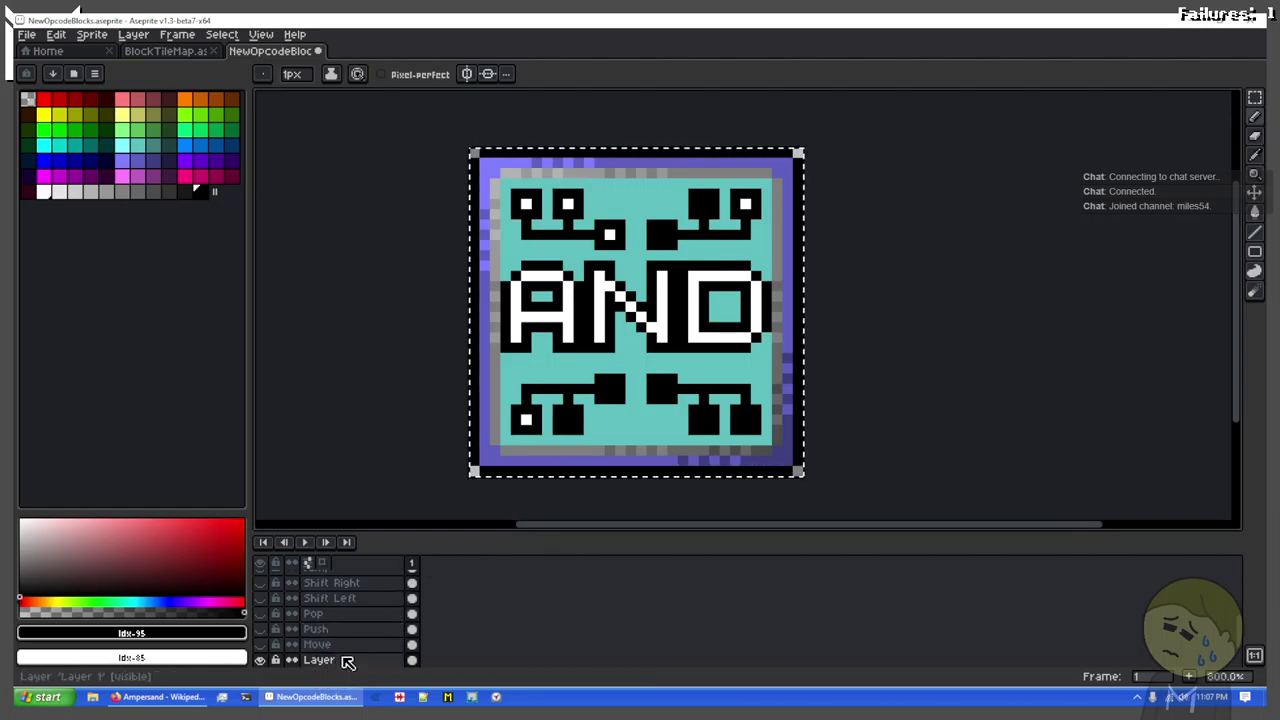
{"action": "double_click", "coordinate": [347, 662]}
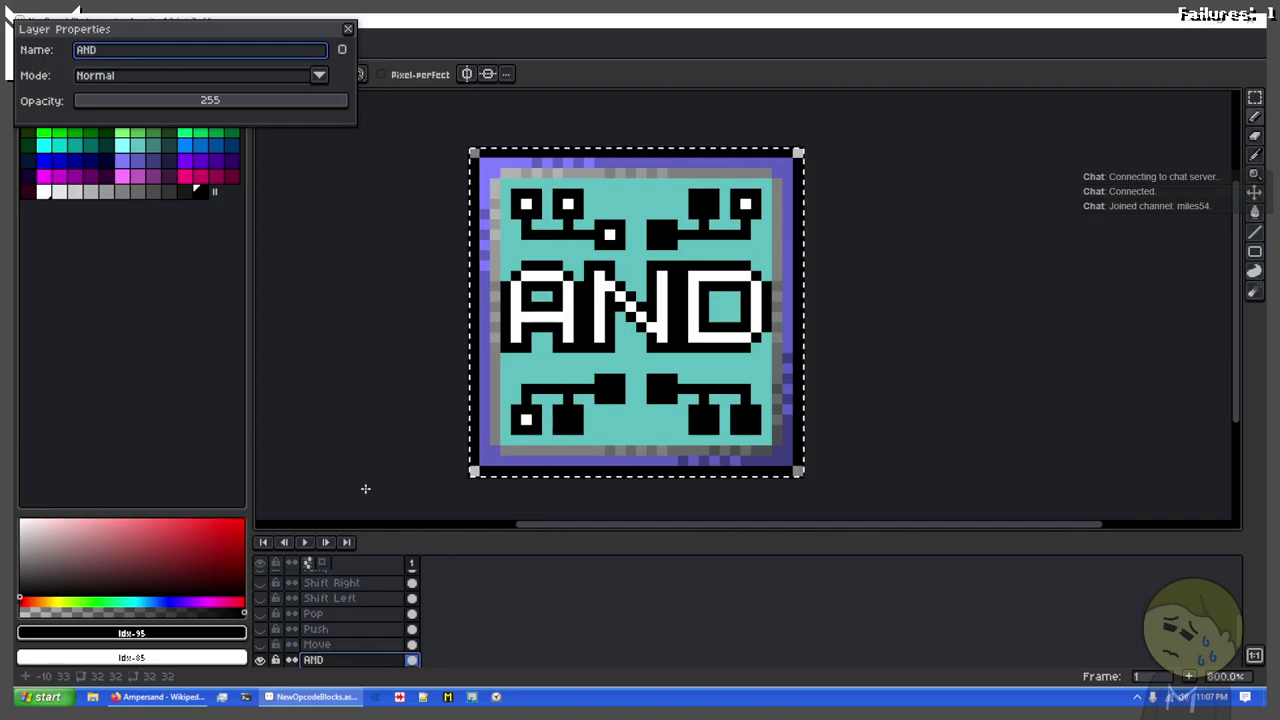
{"action": "type", "text": "And"}
{"action": "key", "text": "Return"}
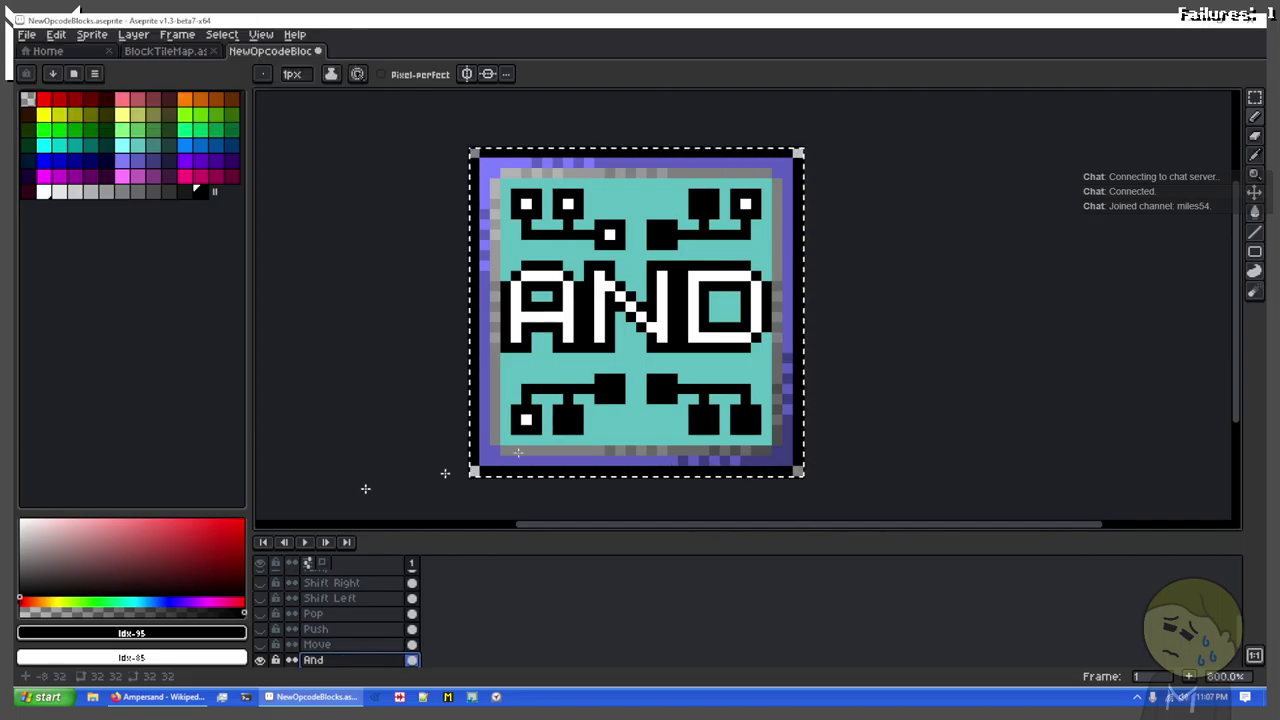
Step: Add a new empty layer directly above the And layer
{"action": "scroll", "coordinate": [375, 620], "scroll_direction": "down", "scroll_amount": 2}
{"action": "key", "text": "shift+n"}
{"action": "scroll", "coordinate": [429, 578], "scroll_direction": "down", "scroll_amount": 2}
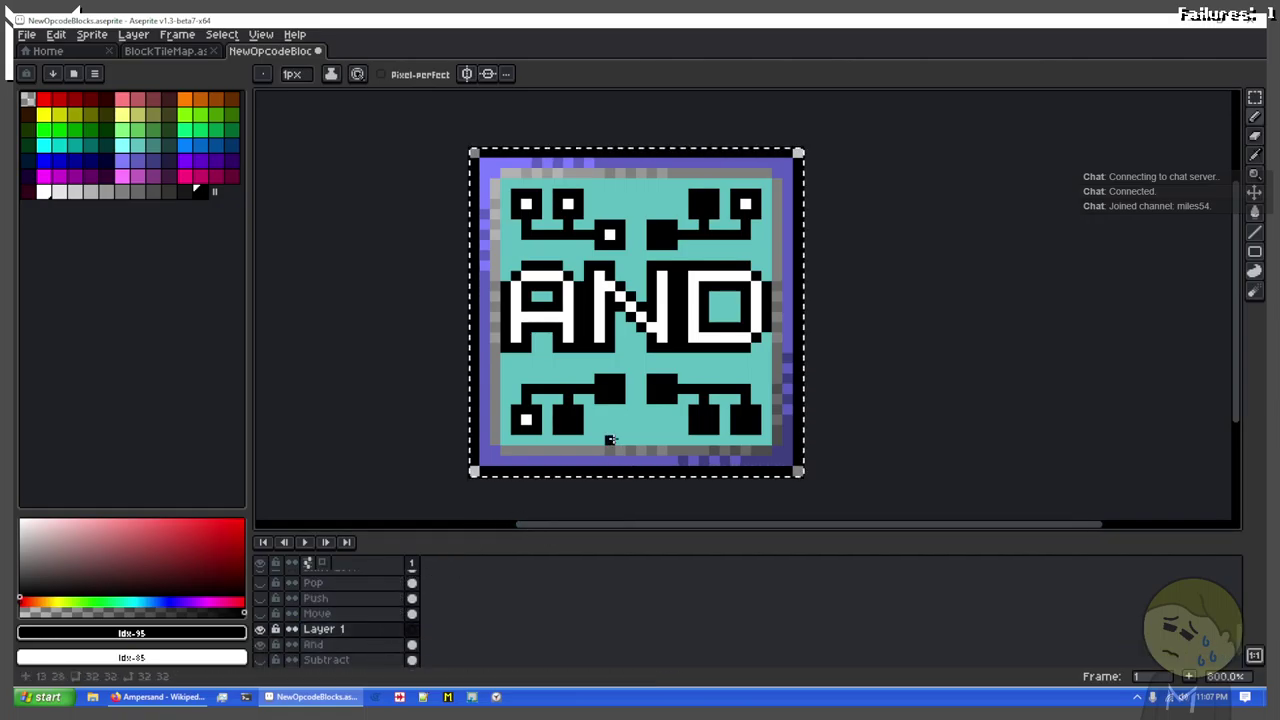
Step: Look through the layer list and briefly hide the Border layer to examine the background's extent beneath it
{"action": "scroll", "coordinate": [376, 612], "scroll_direction": "up", "scroll_amount": 3}
{"action": "scroll", "coordinate": [352, 641], "scroll_direction": "up", "scroll_amount": 3}
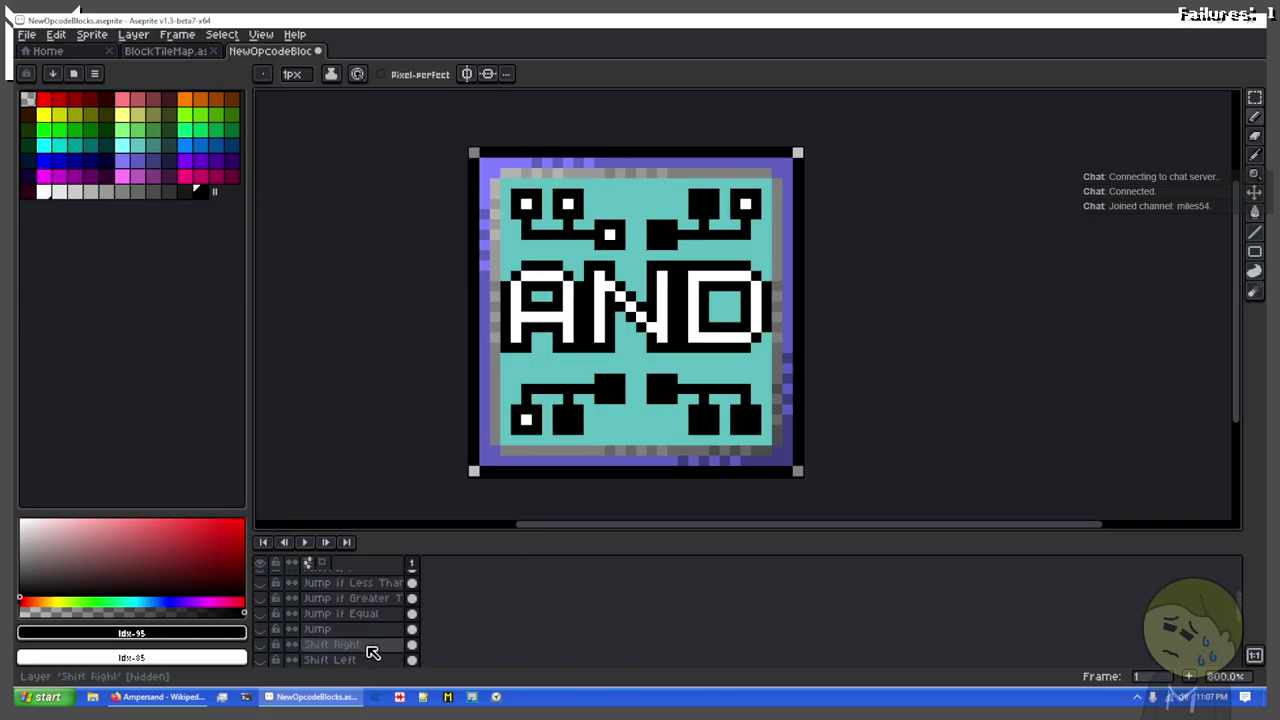
{"action": "scroll", "coordinate": [365, 640], "scroll_direction": "down", "scroll_amount": 2}
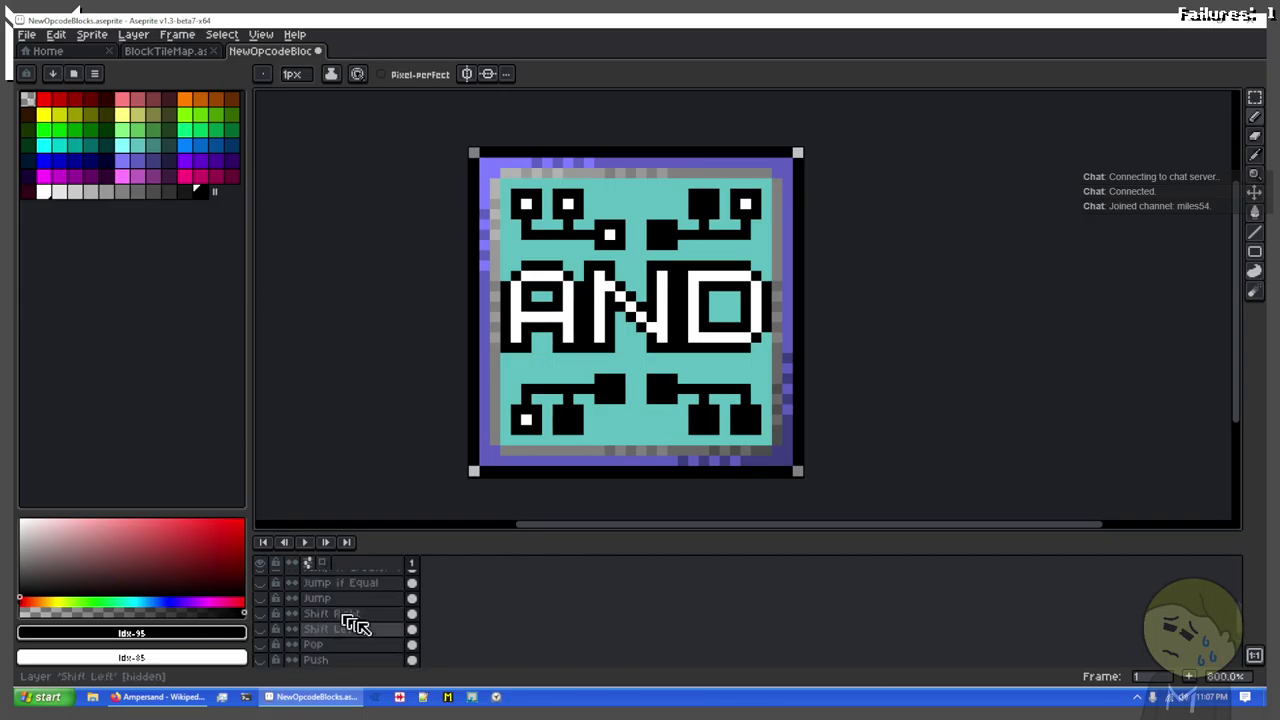
{"action": "scroll", "coordinate": [355, 655], "scroll_direction": "down", "scroll_amount": 1}
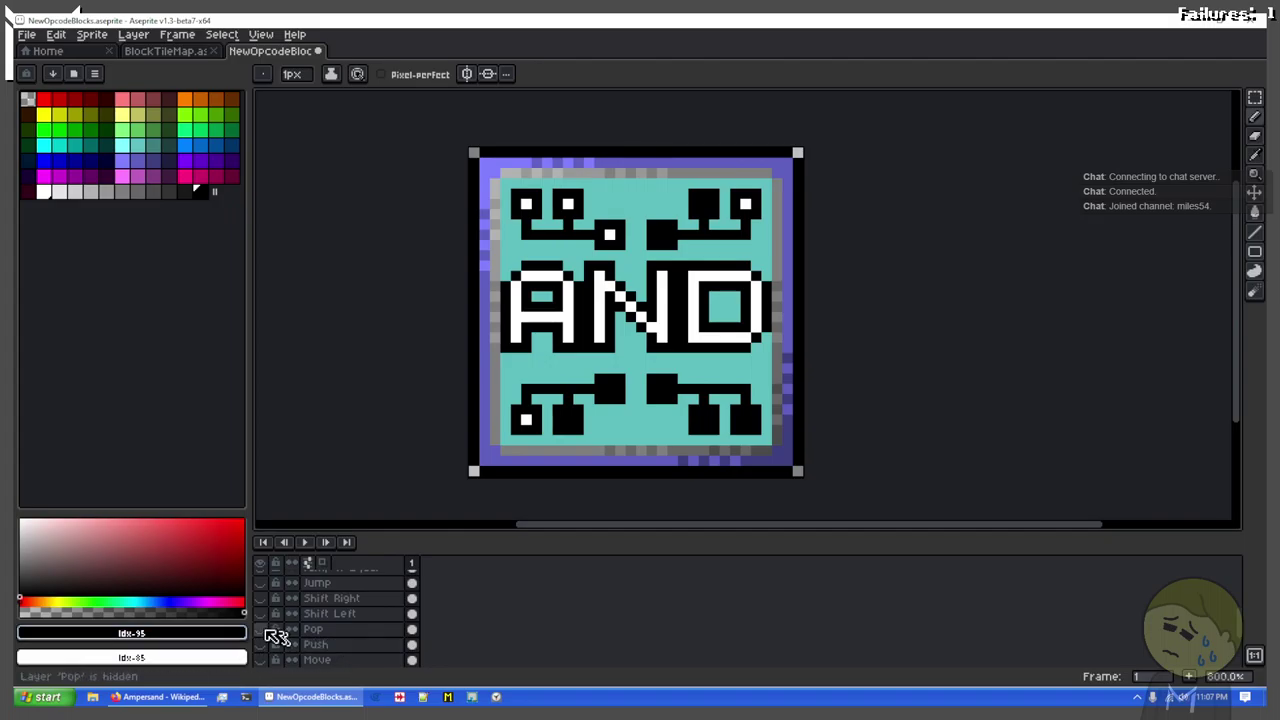
{"action": "scroll", "coordinate": [280, 636], "scroll_direction": "down", "scroll_amount": 2}
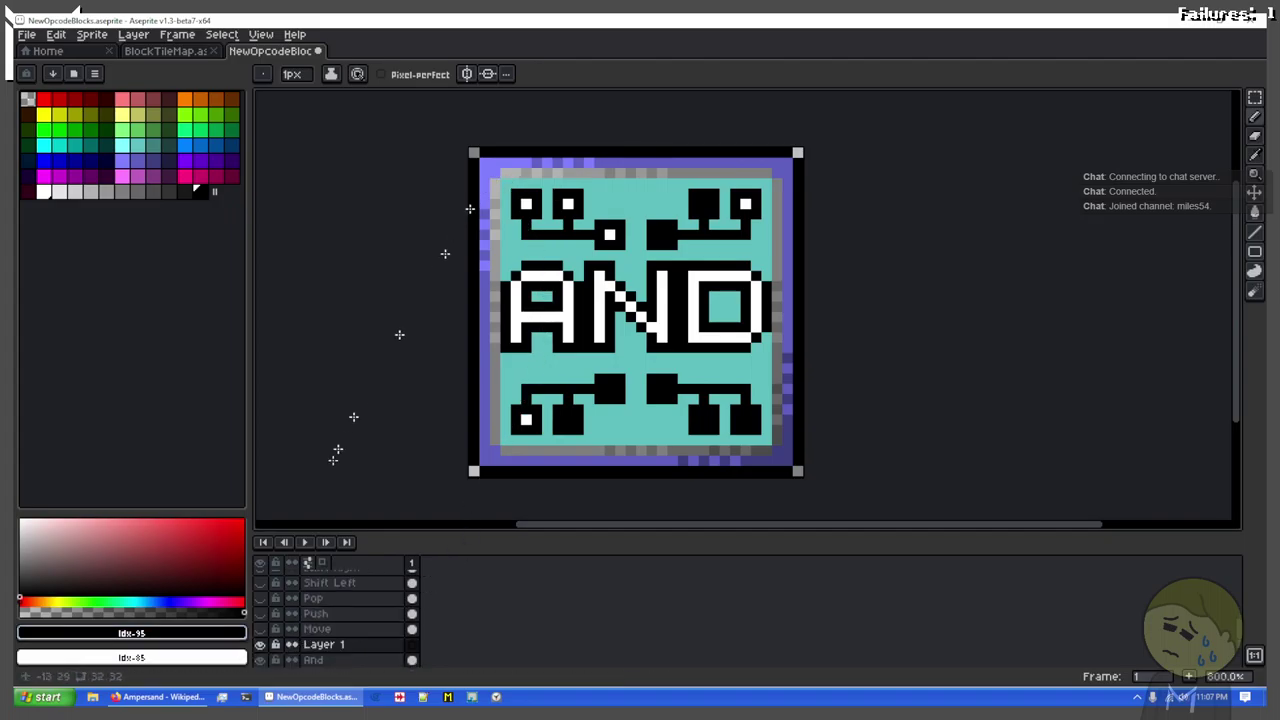
{"action": "scroll", "coordinate": [274, 592], "scroll_direction": "up", "scroll_amount": 10}
{"action": "left_click", "coordinate": [264, 592]}
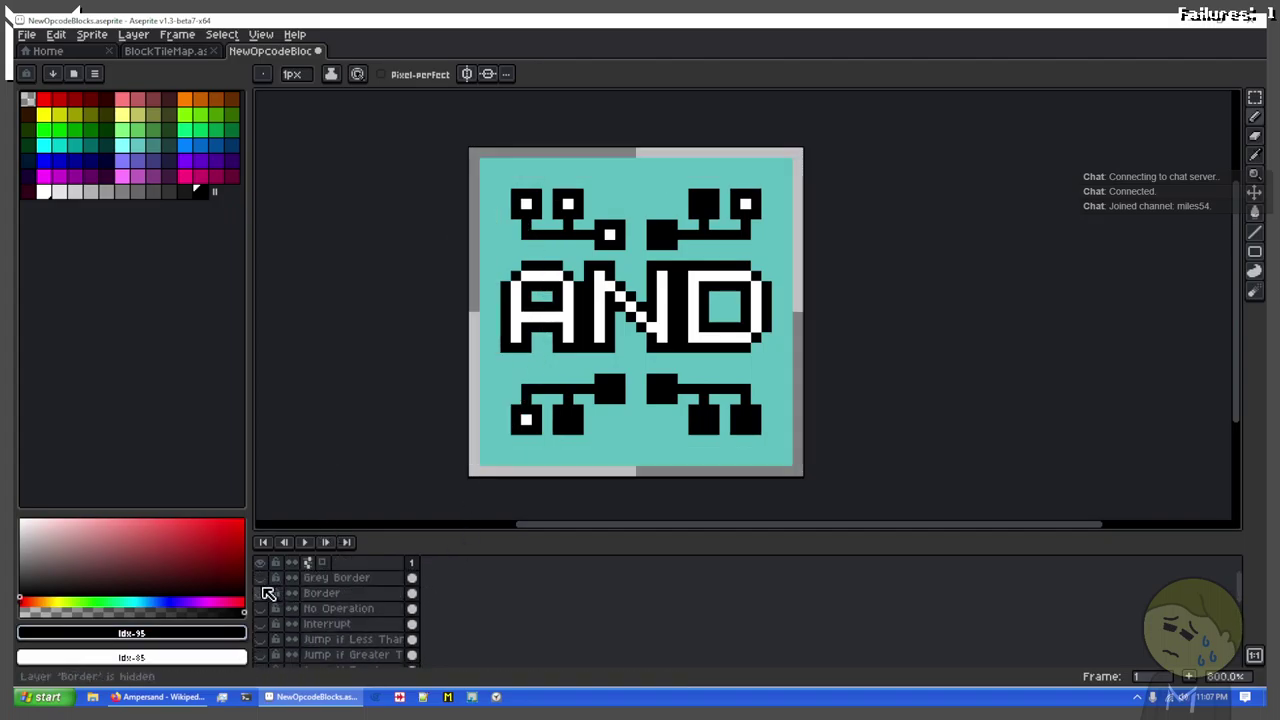
{"action": "left_click", "coordinate": [264, 592]}
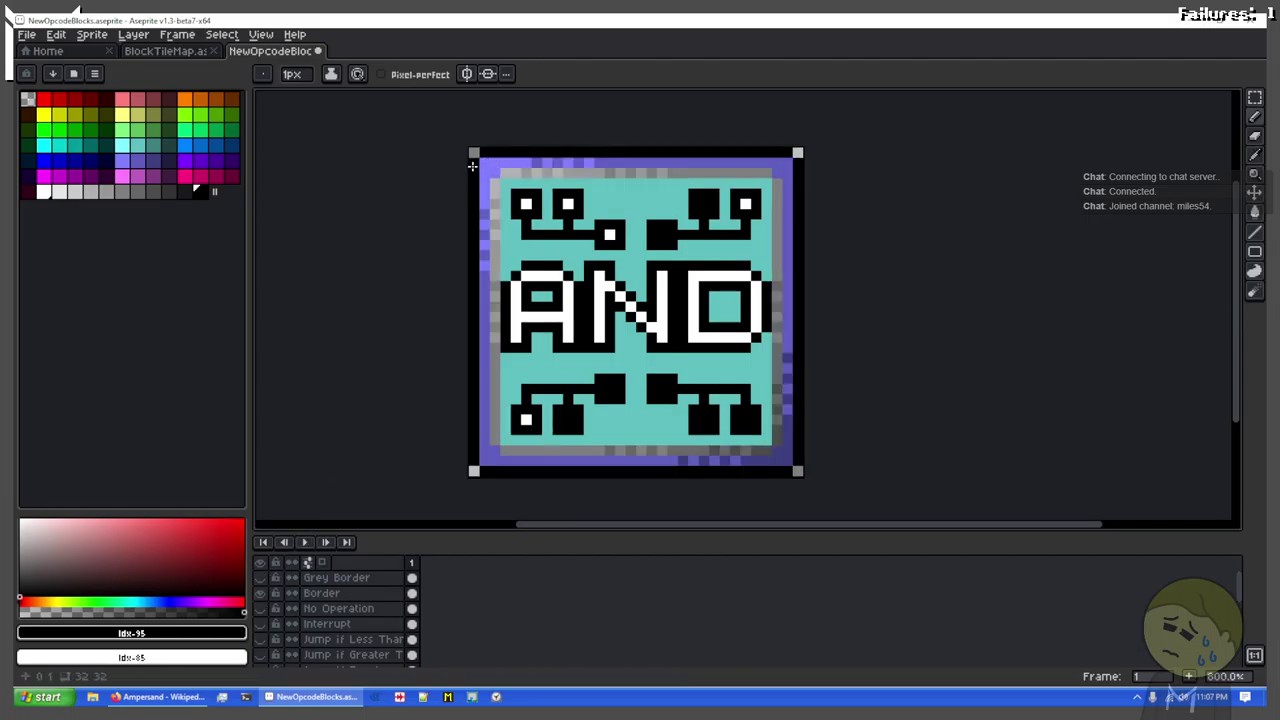
Step: Select the 30 by 30 pixel area inside the outer black edge, fill it with teal Idx-49 on the new layer and deselect it
{"action": "key", "text": "m"}
{"action": "left_click_drag", "start_coordinate": [488, 160], "coordinate": [793, 466]}
{"action": "scroll", "coordinate": [360, 622], "scroll_direction": "down", "scroll_amount": 3}
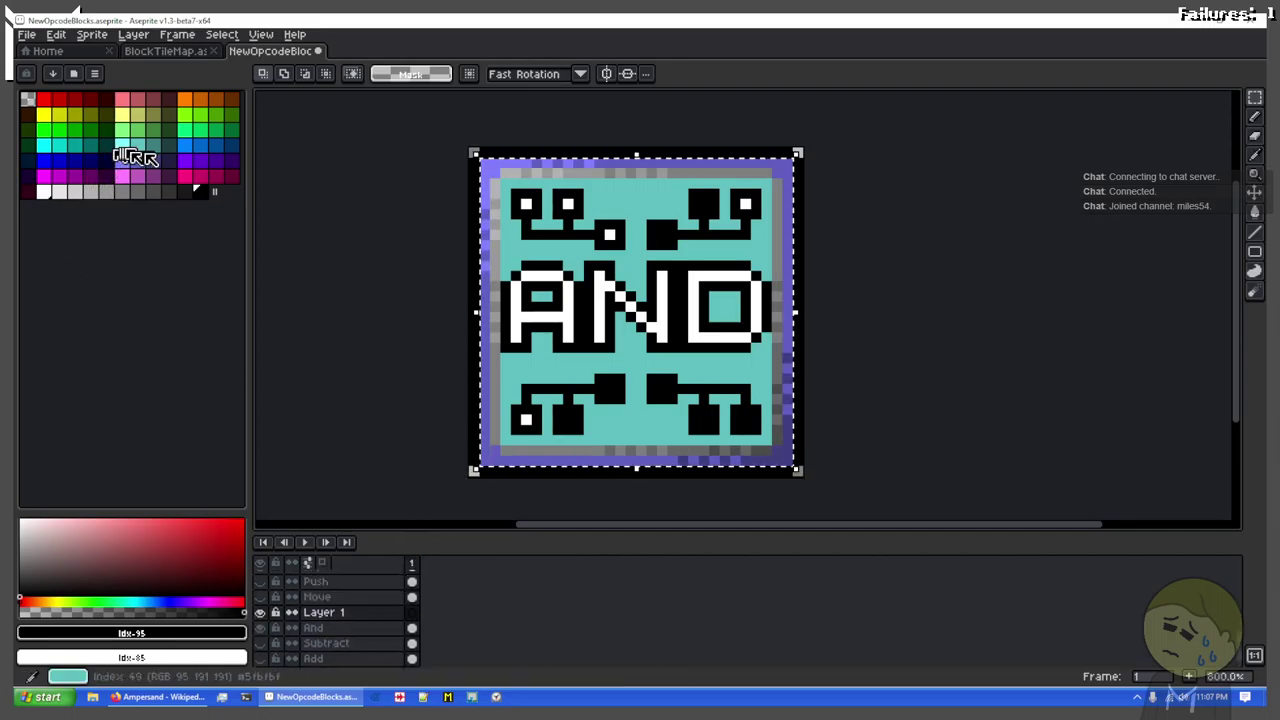
{"action": "left_click", "coordinate": [137, 145]}
{"action": "key", "text": "ctrl+d"}
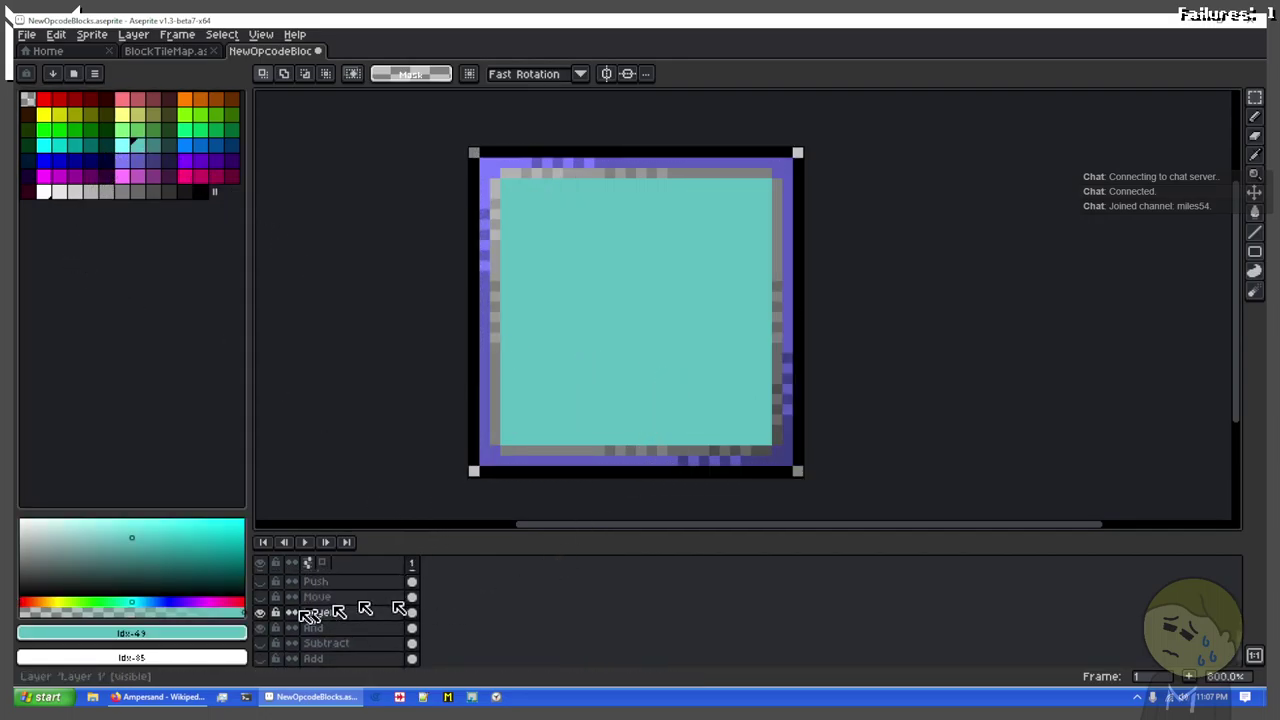
Step: Make the hidden Pop layer visible
{"action": "scroll", "coordinate": [291, 623], "scroll_direction": "up", "scroll_amount": 5}
{"action": "scroll", "coordinate": [292, 624], "scroll_direction": "up", "scroll_amount": 5}
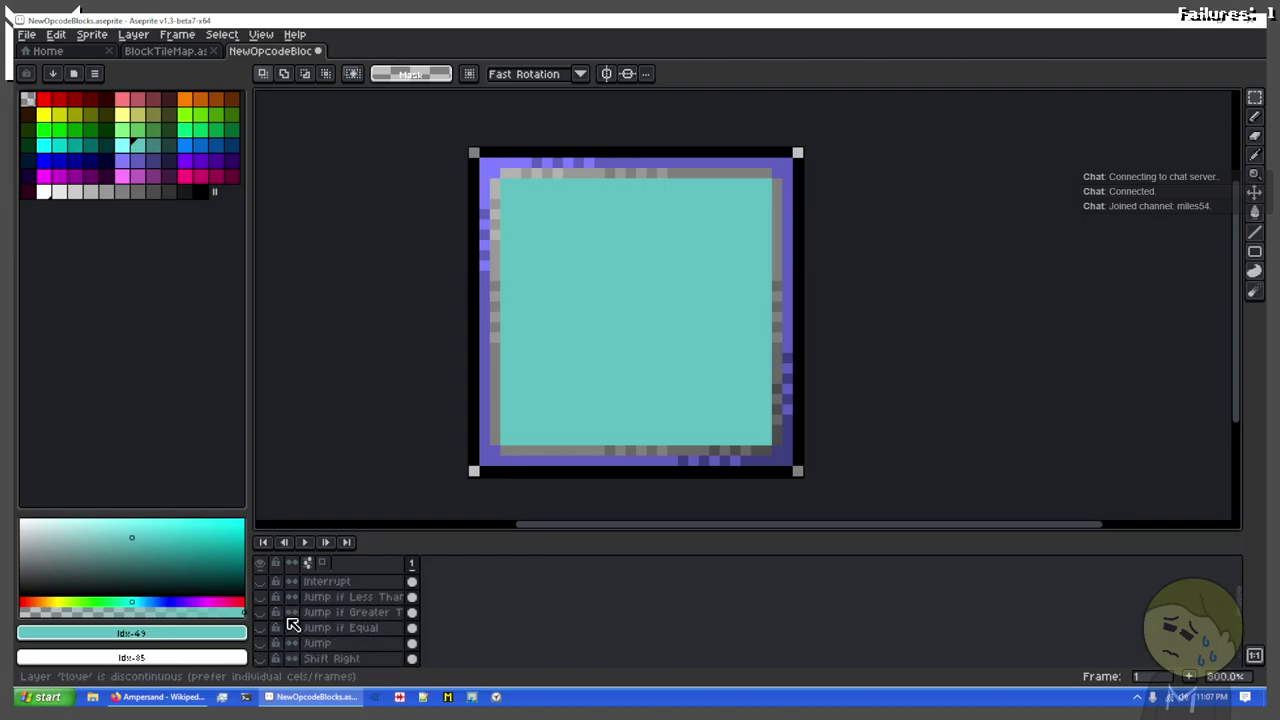
{"action": "scroll", "coordinate": [284, 628], "scroll_direction": "down", "scroll_amount": 3}
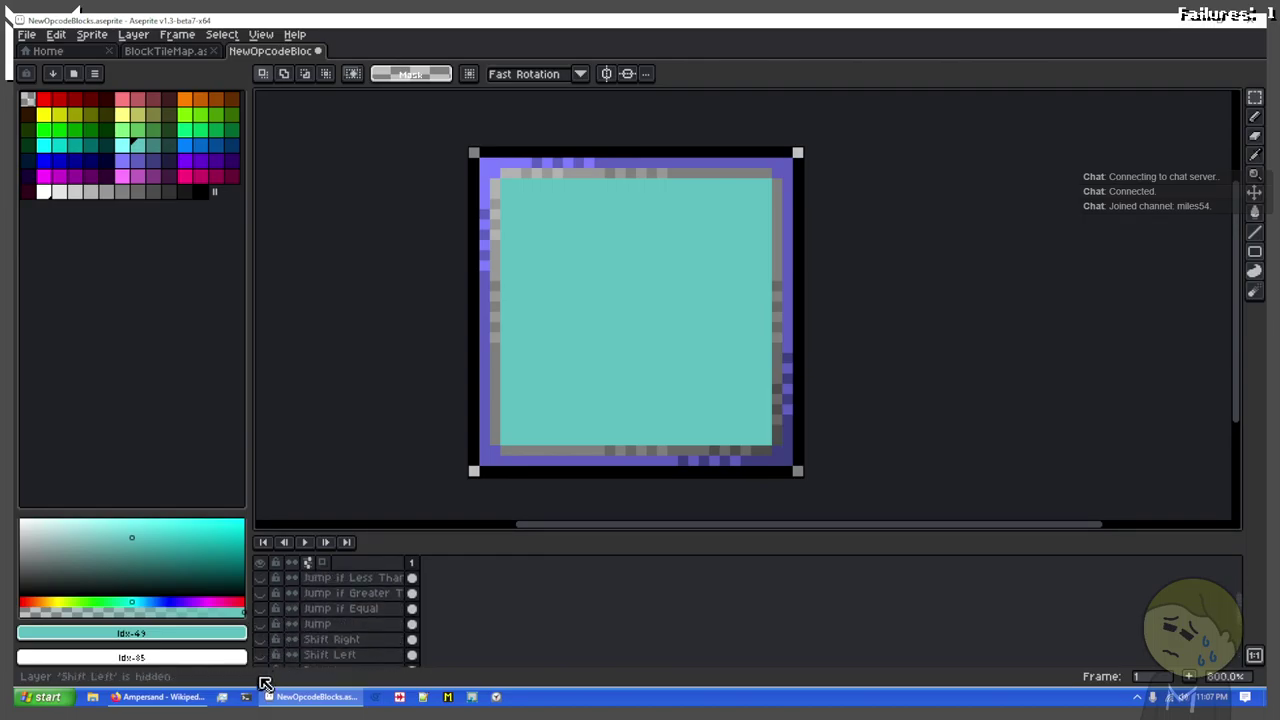
{"action": "scroll", "coordinate": [266, 642], "scroll_direction": "down", "scroll_amount": 2}
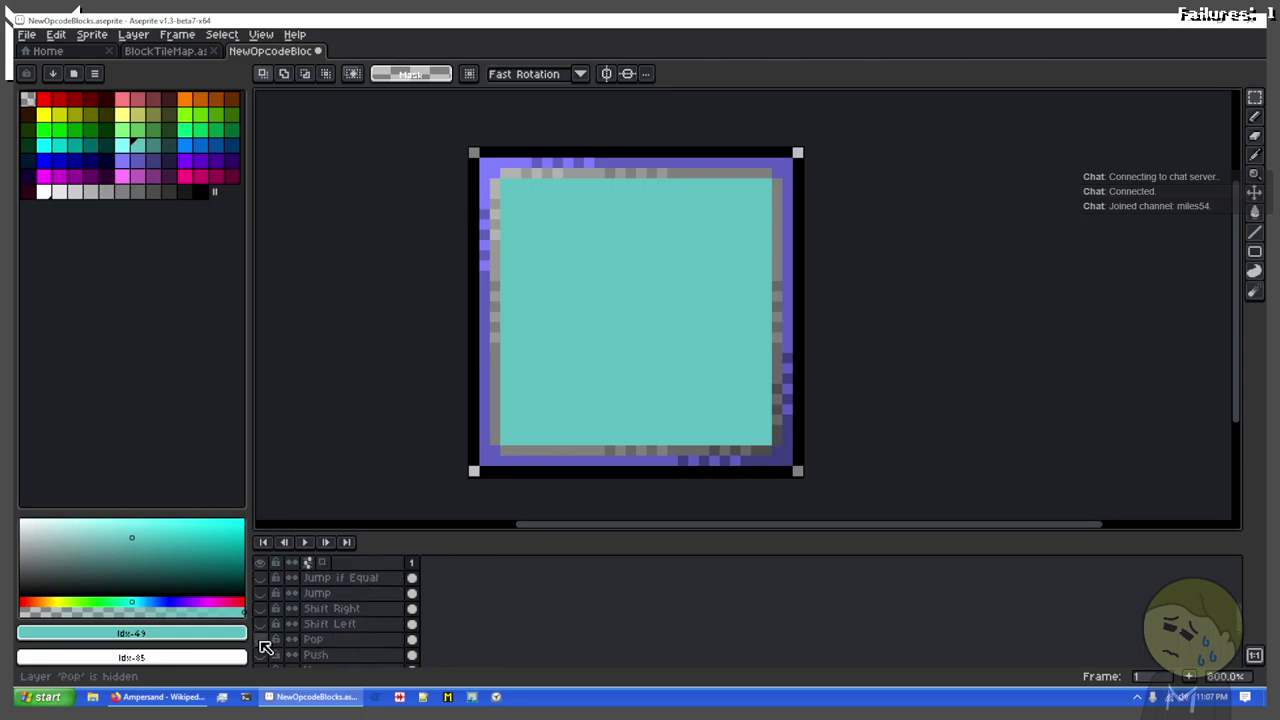
{"action": "left_click", "coordinate": [260, 641]}
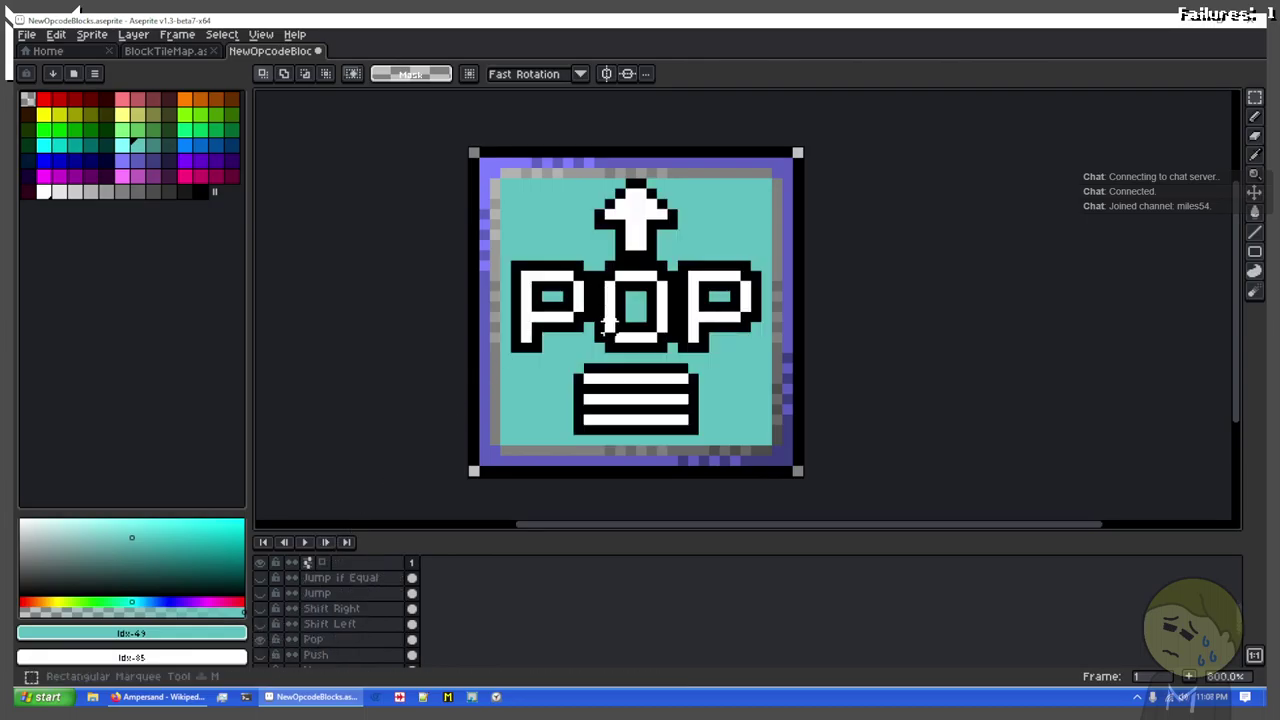
Step: Try to copy the Pop layer's letter O onto Layer 1 and hide the Pop layer
{"action": "mouse_move", "coordinate": [599, 345]}
{"action": "left_mouse_down"}
{"action": "mouse_move", "coordinate": [675, 280]}
{"action": "mouse_move", "coordinate": [681, 258]}
{"action": "left_mouse_up"}
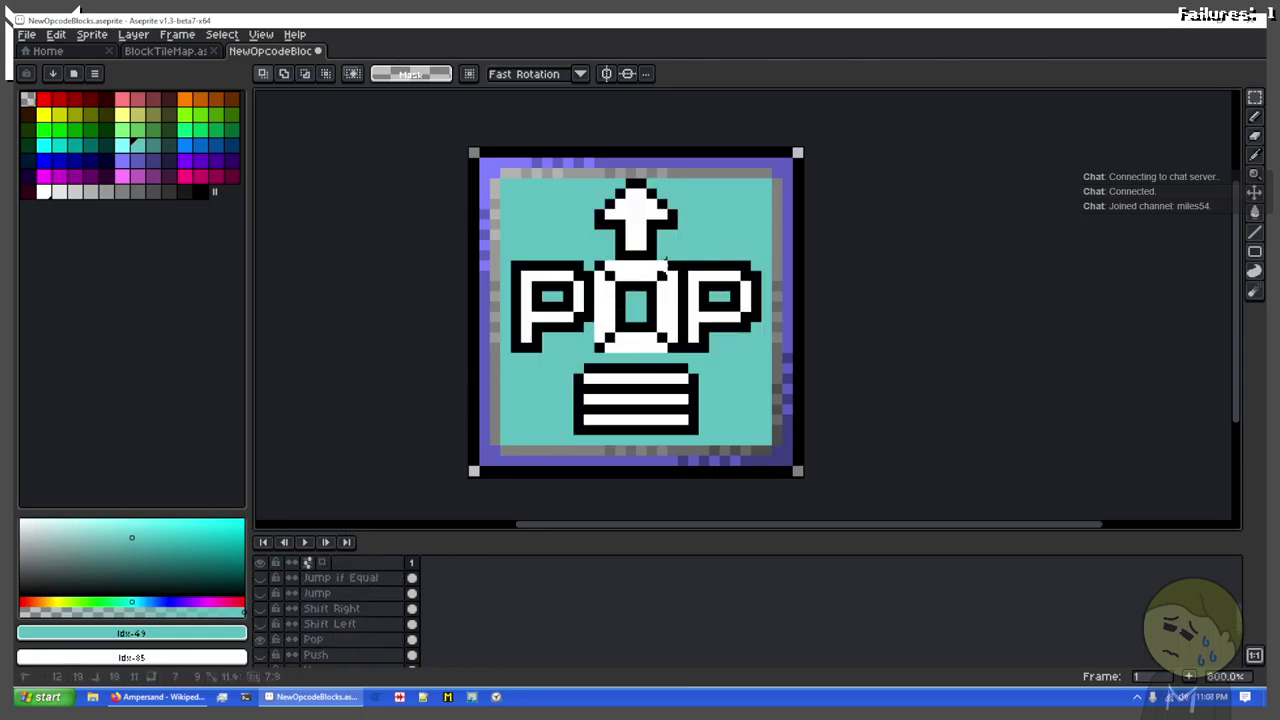
{"action": "scroll", "coordinate": [484, 610], "scroll_direction": "down", "scroll_amount": 2}
{"action": "scroll", "coordinate": [365, 605], "scroll_direction": "up", "scroll_amount": 1}
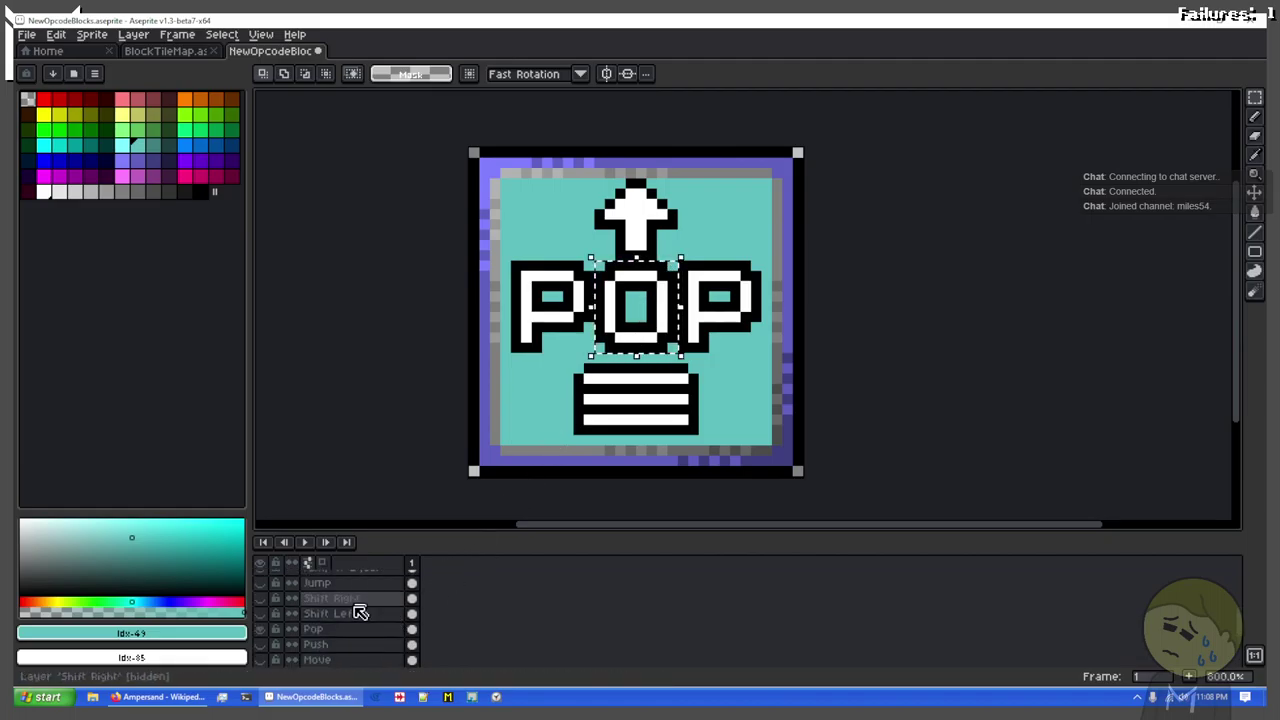
{"action": "left_click", "coordinate": [357, 629]}
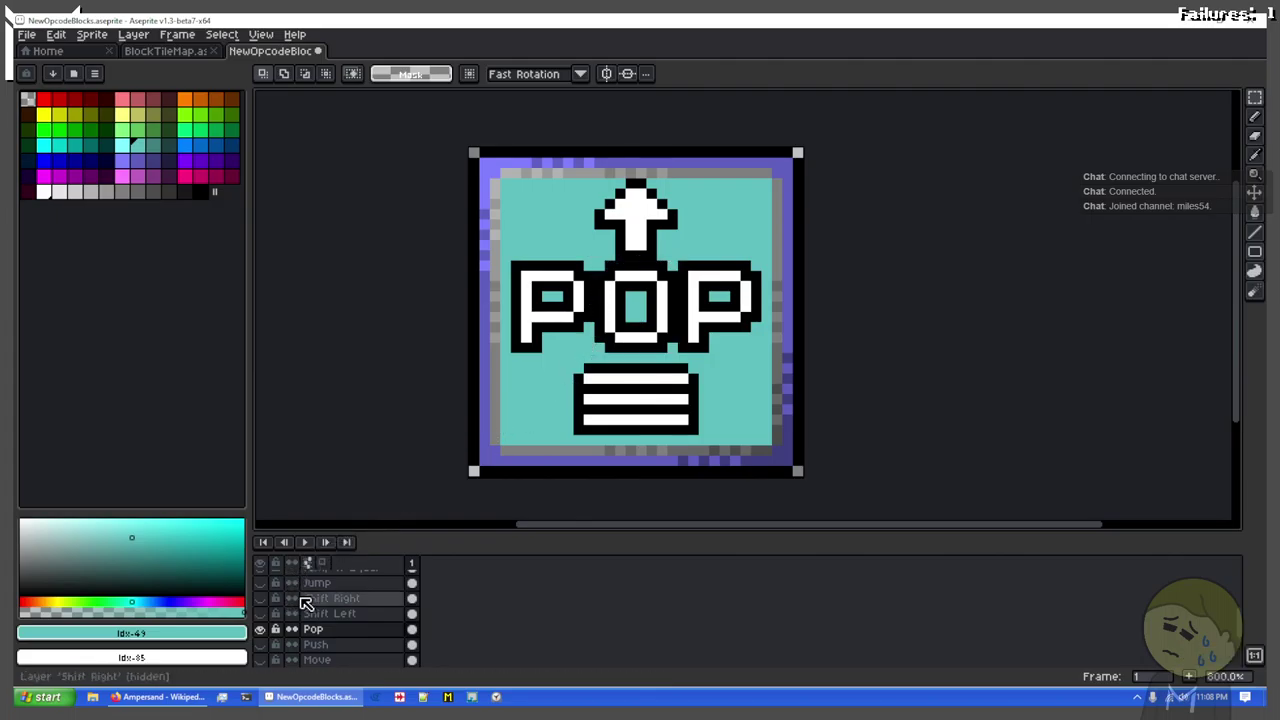
{"action": "scroll", "coordinate": [306, 603], "scroll_direction": "down", "scroll_amount": 2}
{"action": "left_click", "coordinate": [337, 614]}
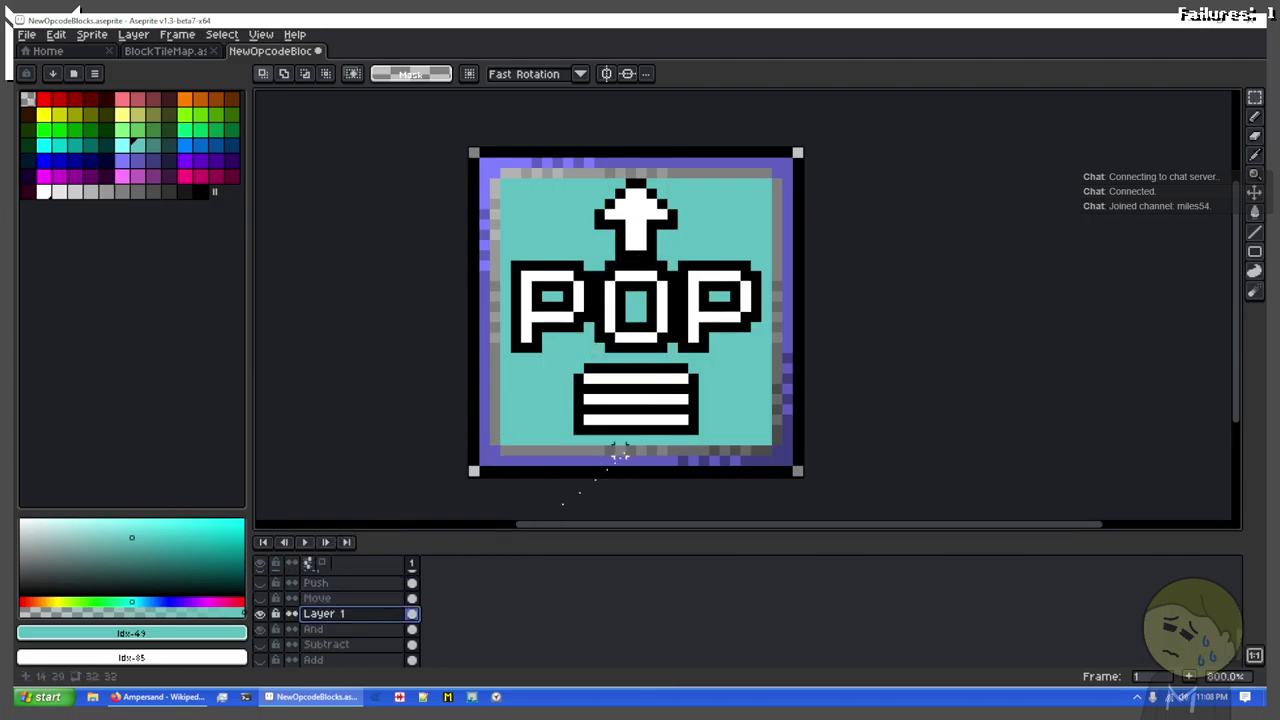
{"action": "scroll", "coordinate": [290, 595], "scroll_direction": "up", "scroll_amount": 1}
{"action": "left_click", "coordinate": [262, 584]}
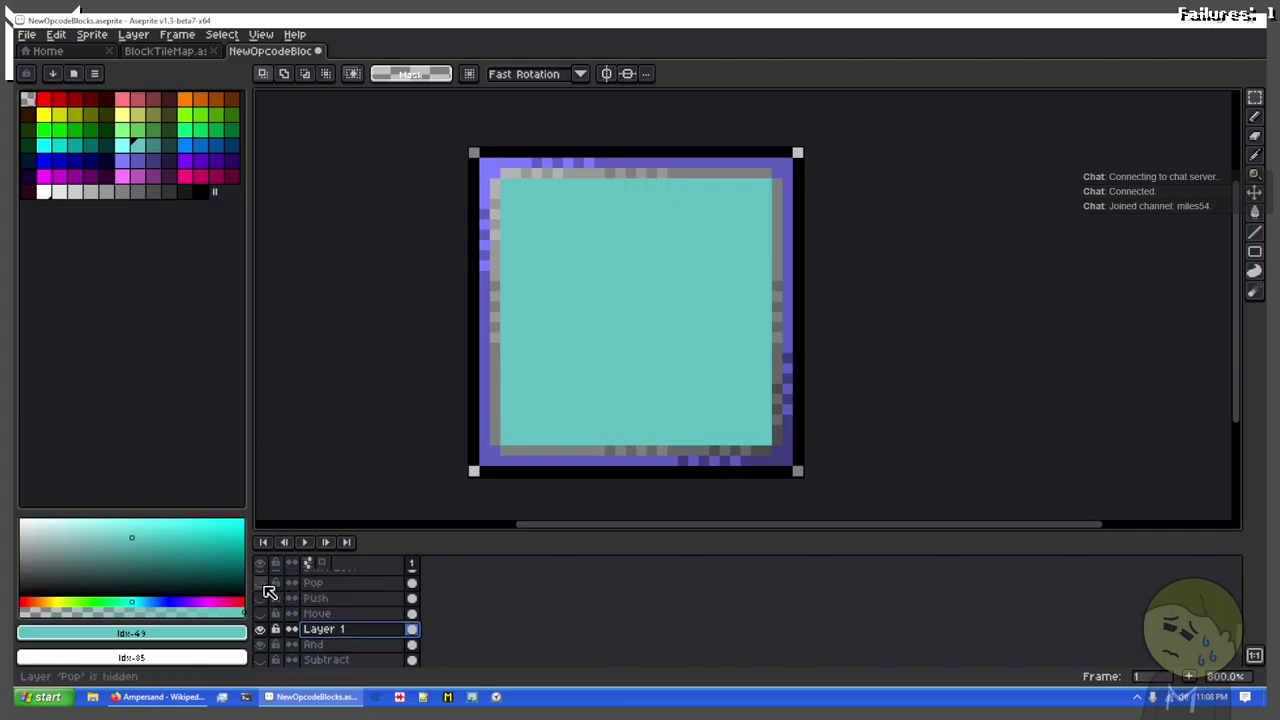
{"action": "left_click", "coordinate": [607, 419]}
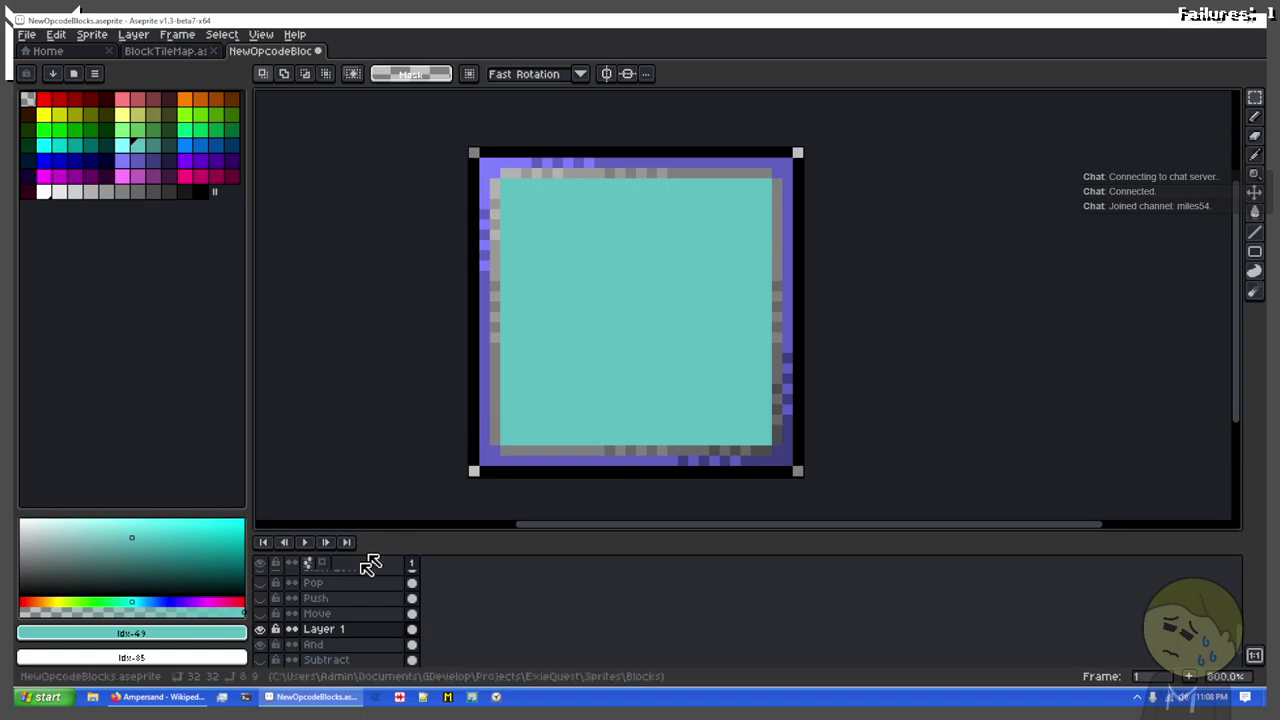
Step: Copy the 8 by 9 pixel letter O from the Pop layer, hide that layer and paste the letter onto Layer 1
{"action": "left_click", "coordinate": [312, 583]}
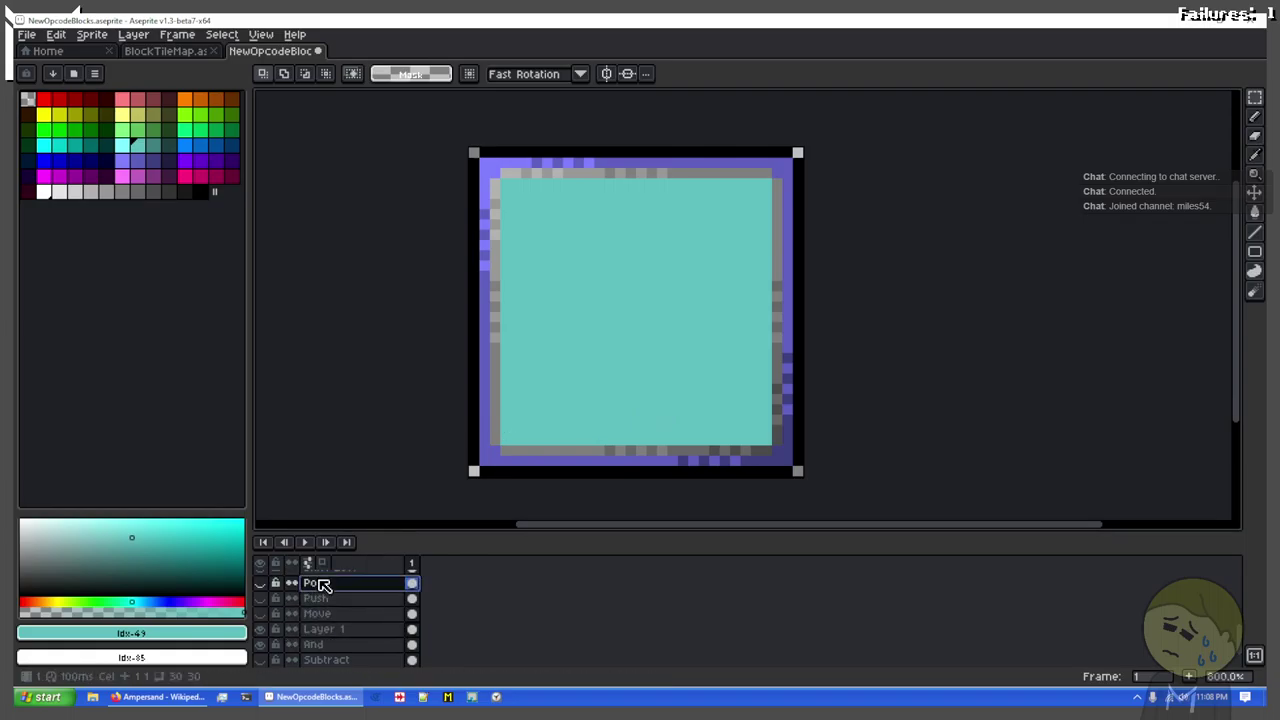
{"action": "left_click", "coordinate": [260, 584]}
{"action": "left_click_drag", "start_coordinate": [593, 354], "coordinate": [681, 259]}
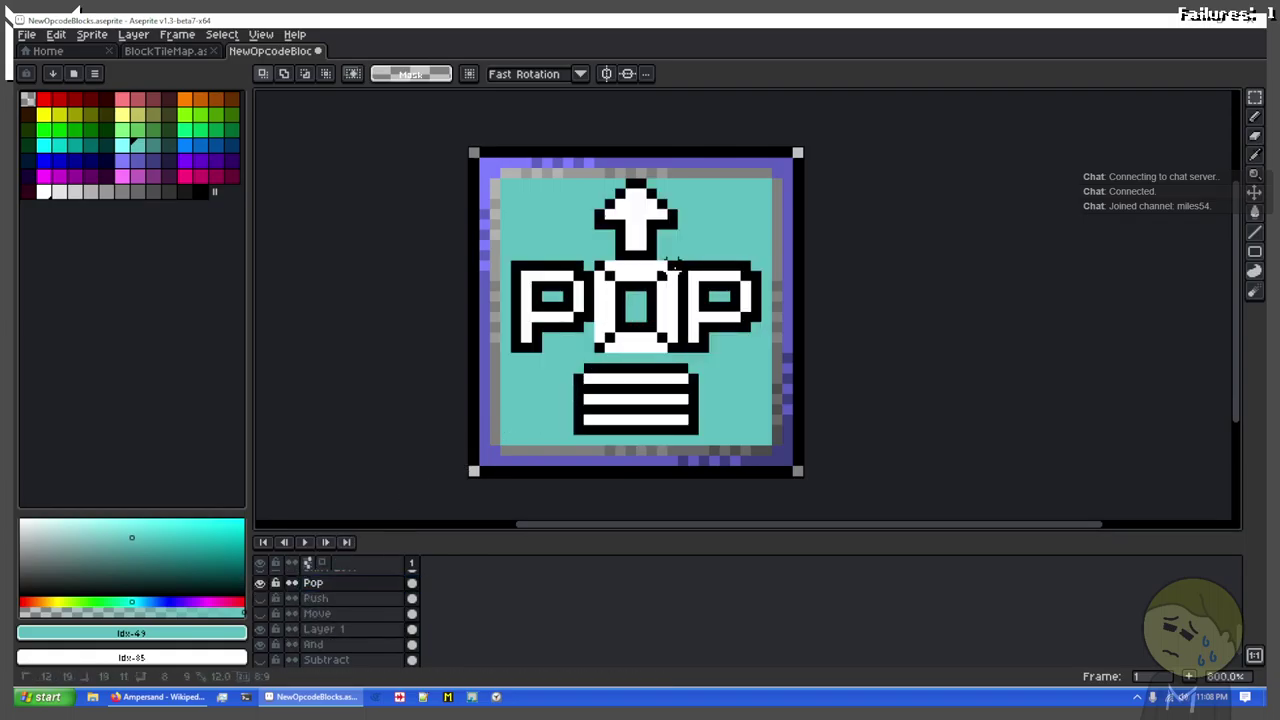
{"action": "left_click", "coordinate": [340, 630]}
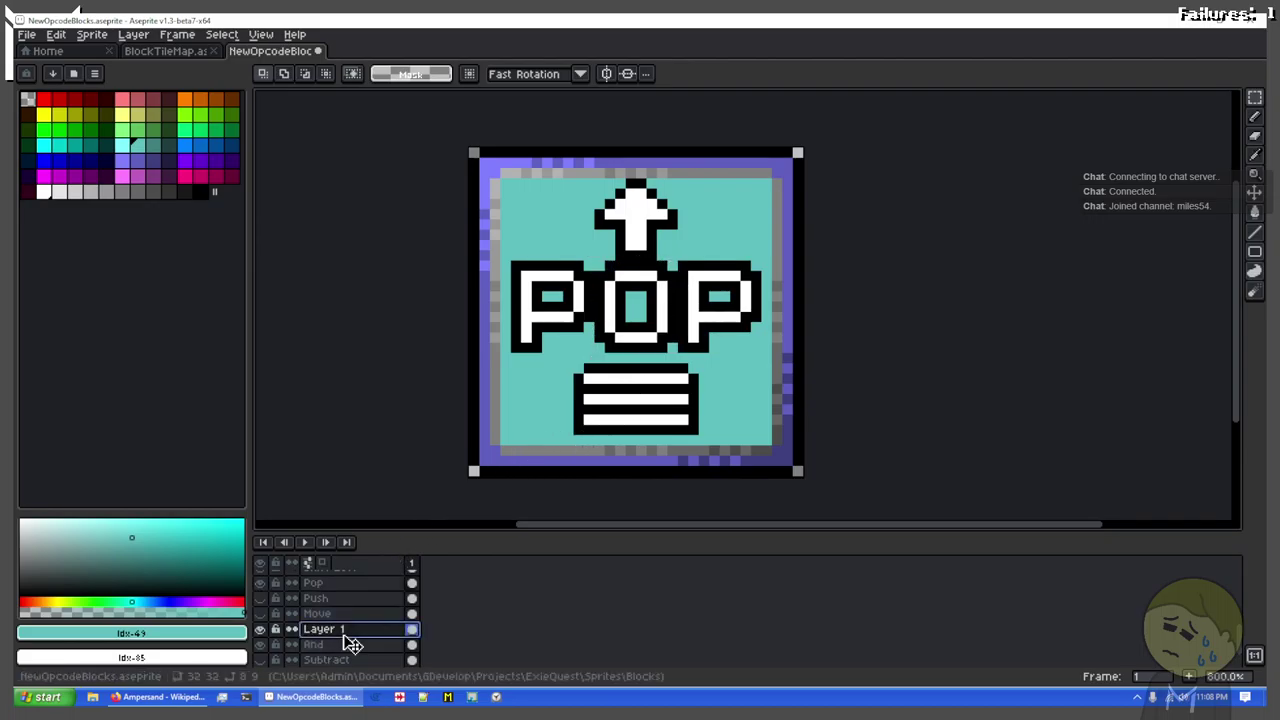
{"action": "left_click", "coordinate": [260, 583]}
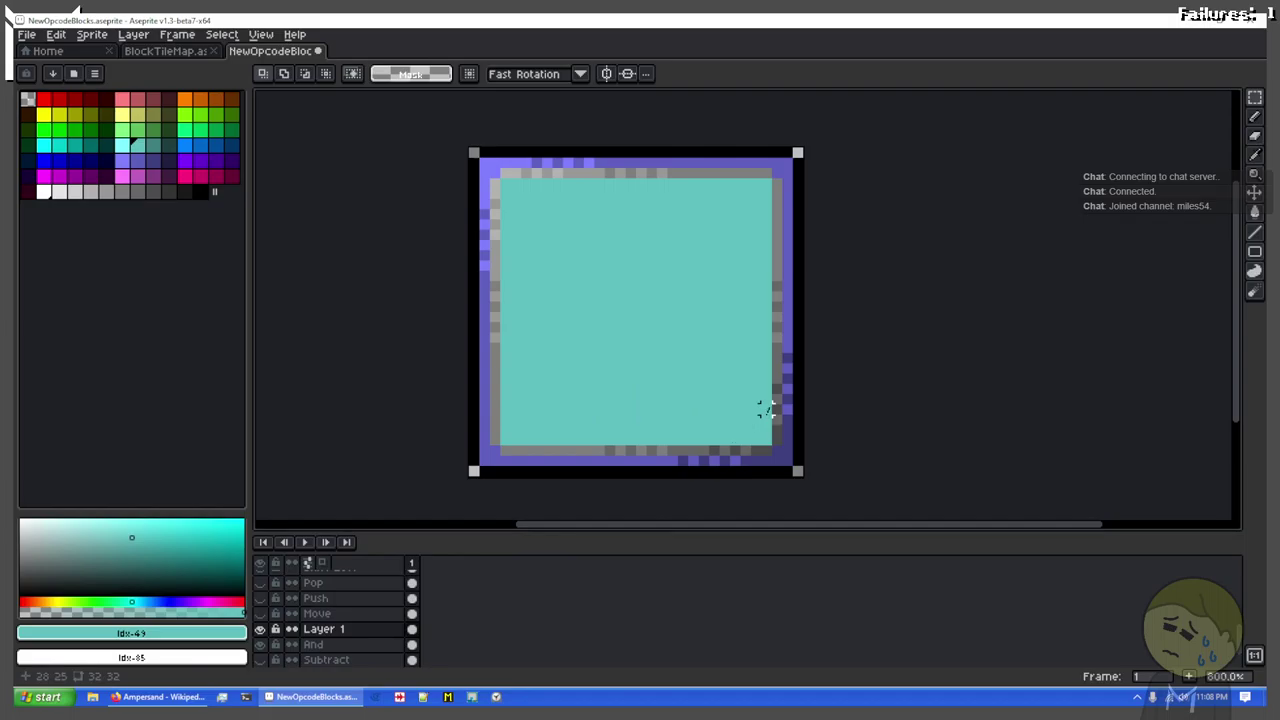
{"action": "key", "text": "ctrl+v"}
Step: Try moving the pasted O eight pixels to the left, and restore it to the tile's centre
{"action": "key", "text": "Left"}
{"action": "key", "text": "Left"}
{"action": "key", "text": "Left"}
{"action": "key", "text": "Left"}
{"action": "key", "text": "Left"}
{"action": "key", "text": "Left"}
{"action": "key", "text": "Left"}
{"action": "key", "text": "Left"}
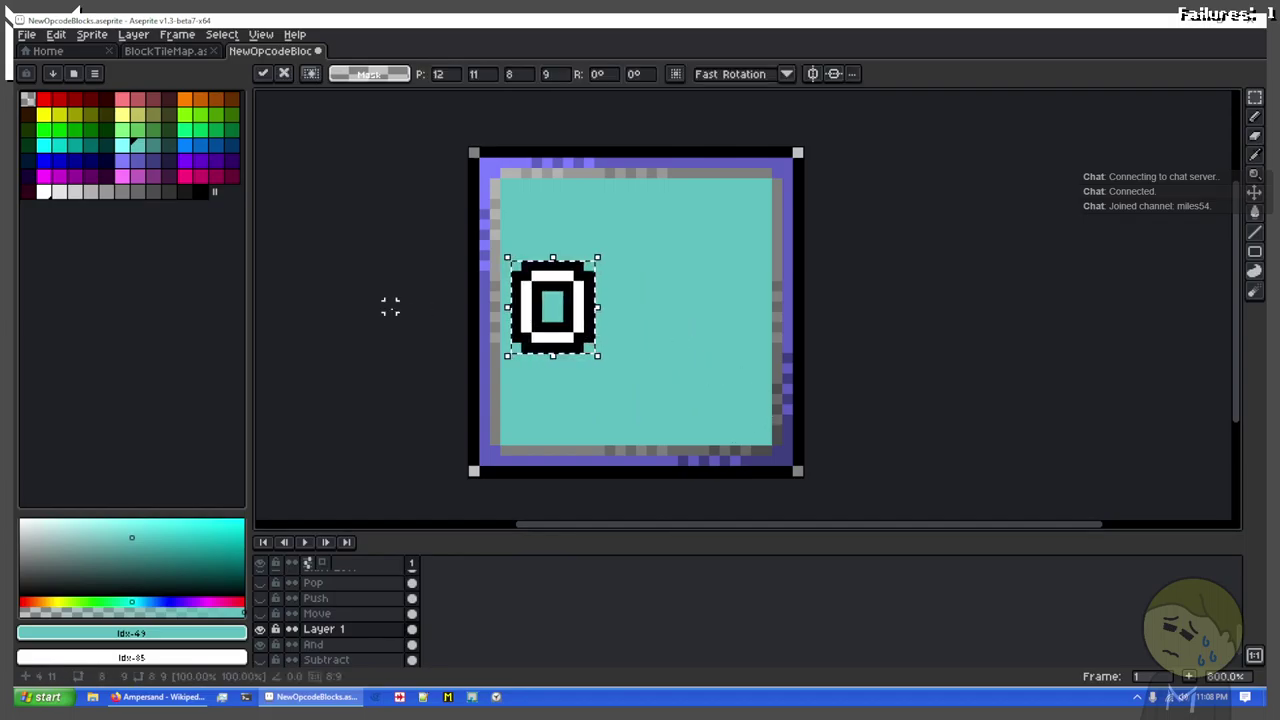
{"action": "key", "text": "ctrl+z"}
{"action": "key", "text": "ctrl+v"}
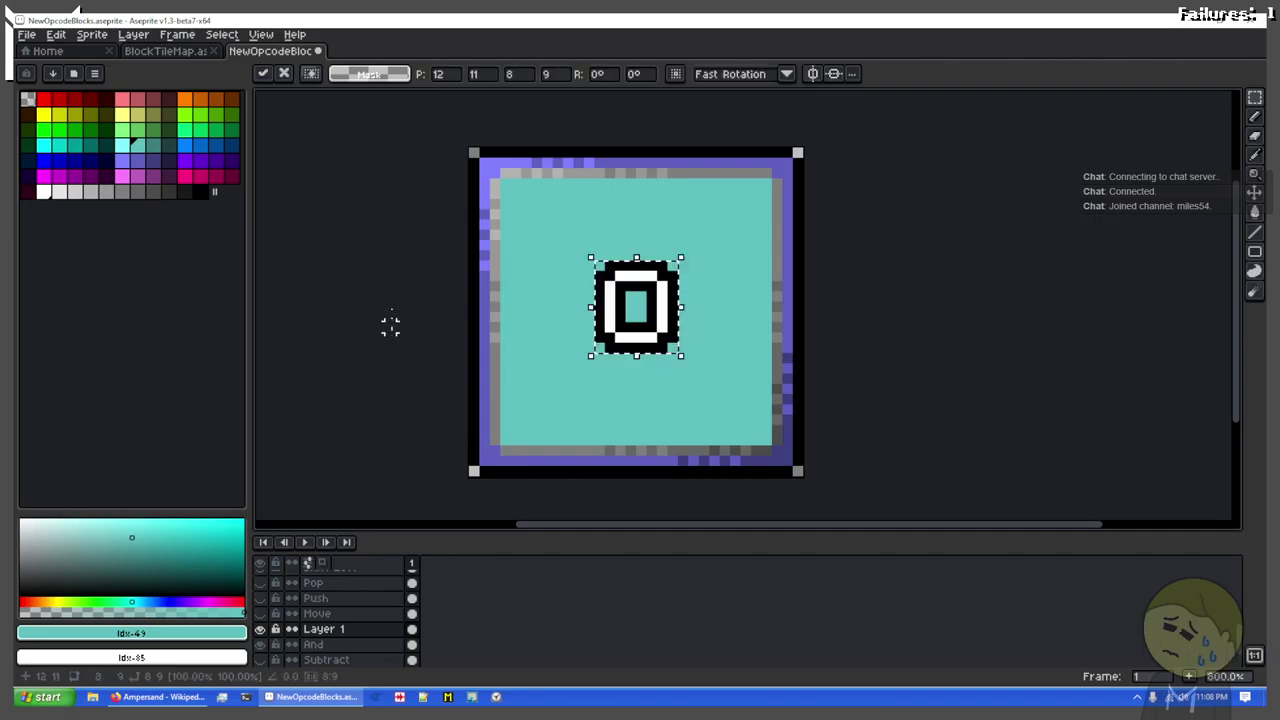
Step: Show the Interrupt layer, copy its 9 by 9 pixel letter I from that layer and clear the selection
{"action": "scroll", "coordinate": [343, 650], "scroll_direction": "up", "scroll_amount": 1}
{"action": "scroll", "coordinate": [343, 650], "scroll_direction": "up", "scroll_amount": 6}
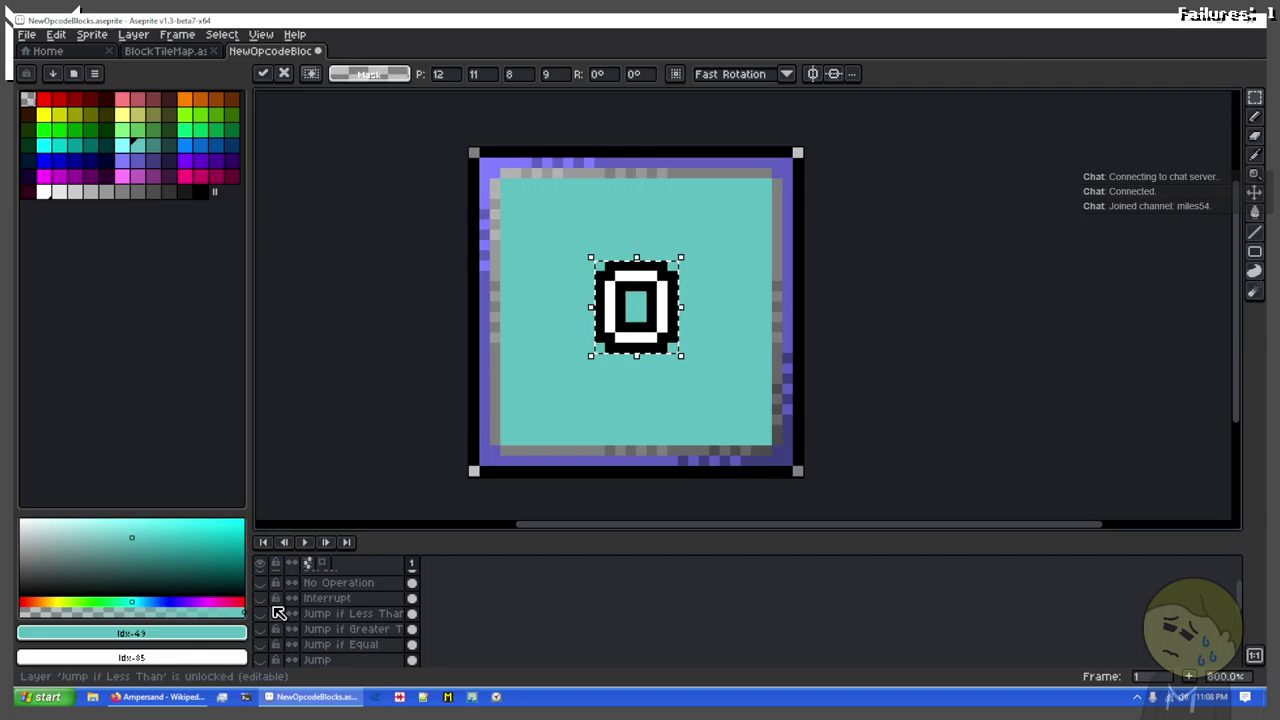
{"action": "left_click", "coordinate": [261, 598]}
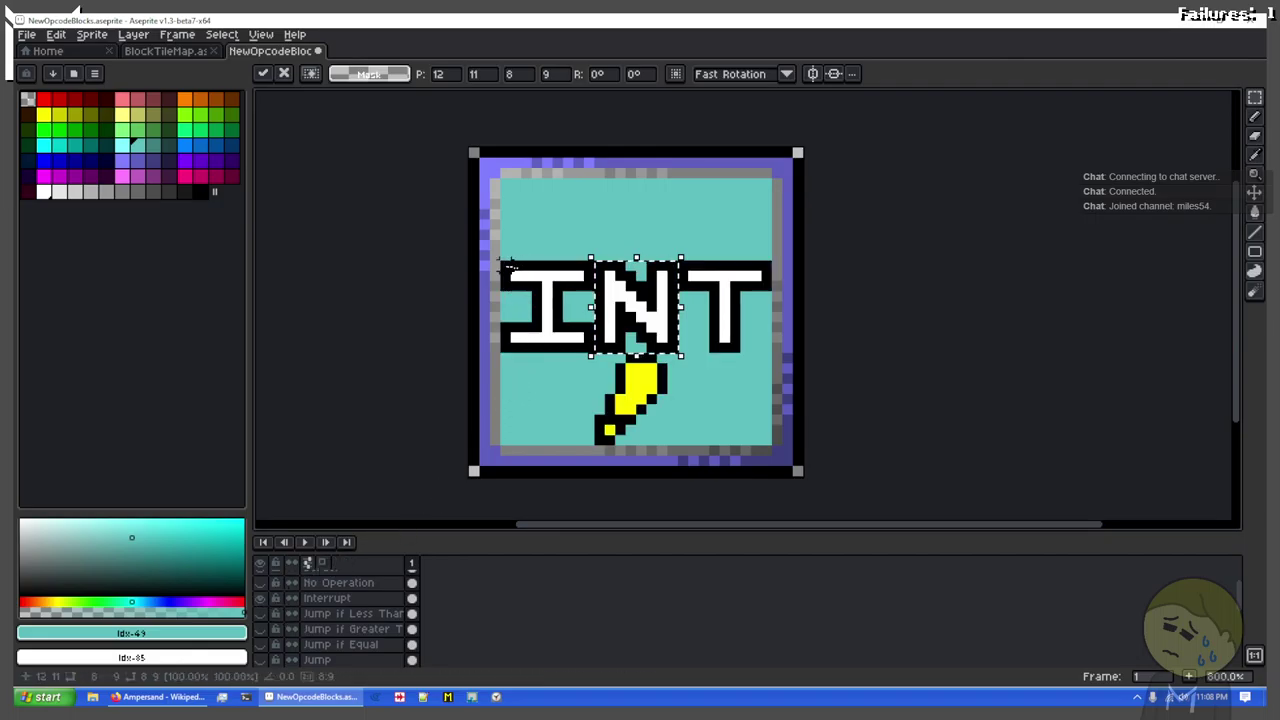
{"action": "left_click_drag", "start_coordinate": [508, 268], "coordinate": [578, 347]}
{"action": "key", "text": "ctrl+z"}
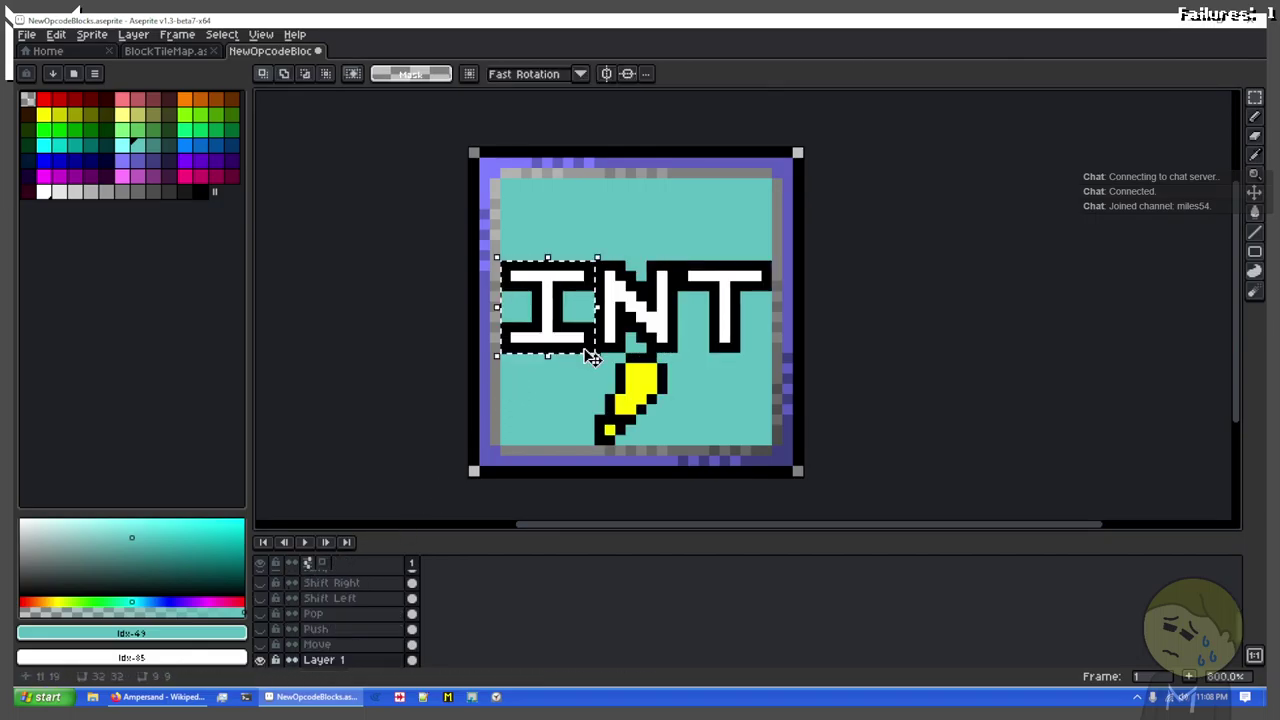
{"action": "scroll", "coordinate": [320, 600], "scroll_direction": "up", "scroll_amount": 5}
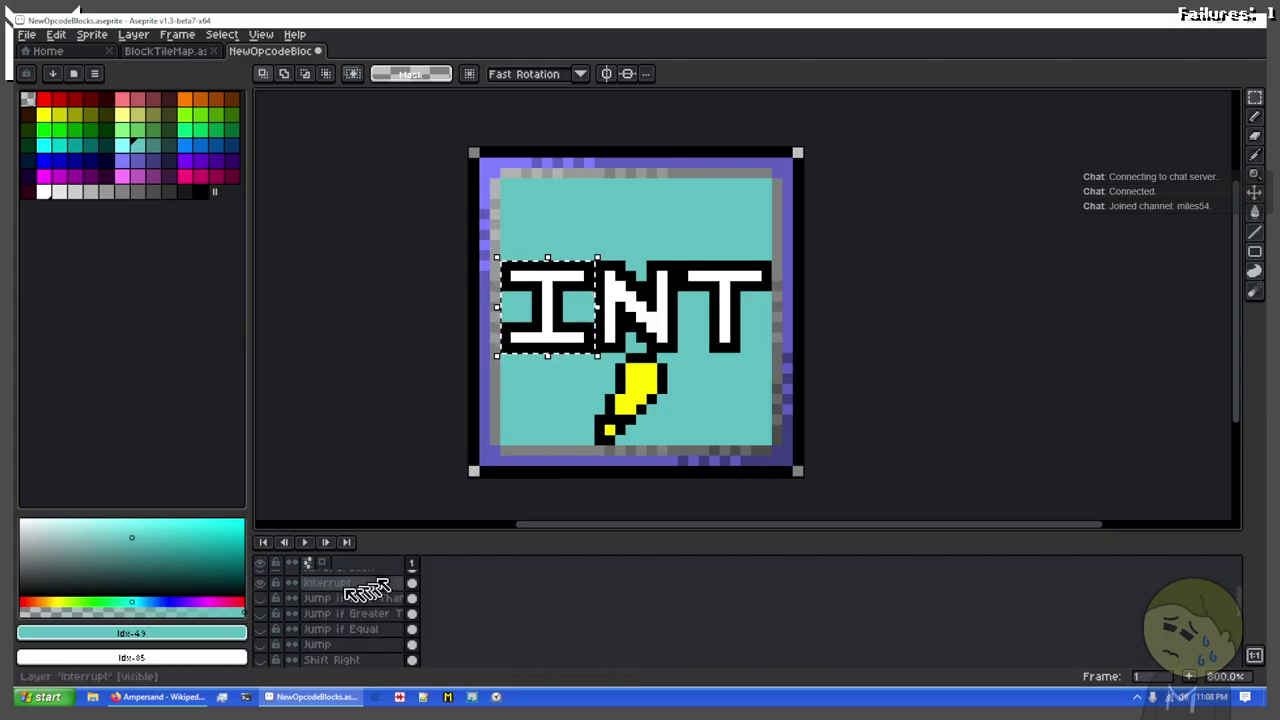
{"action": "left_click", "coordinate": [355, 615]}
{"action": "left_click", "coordinate": [680, 376]}
{"action": "key", "text": "ctrl+z"}
{"action": "key", "text": "ctrl+d"}
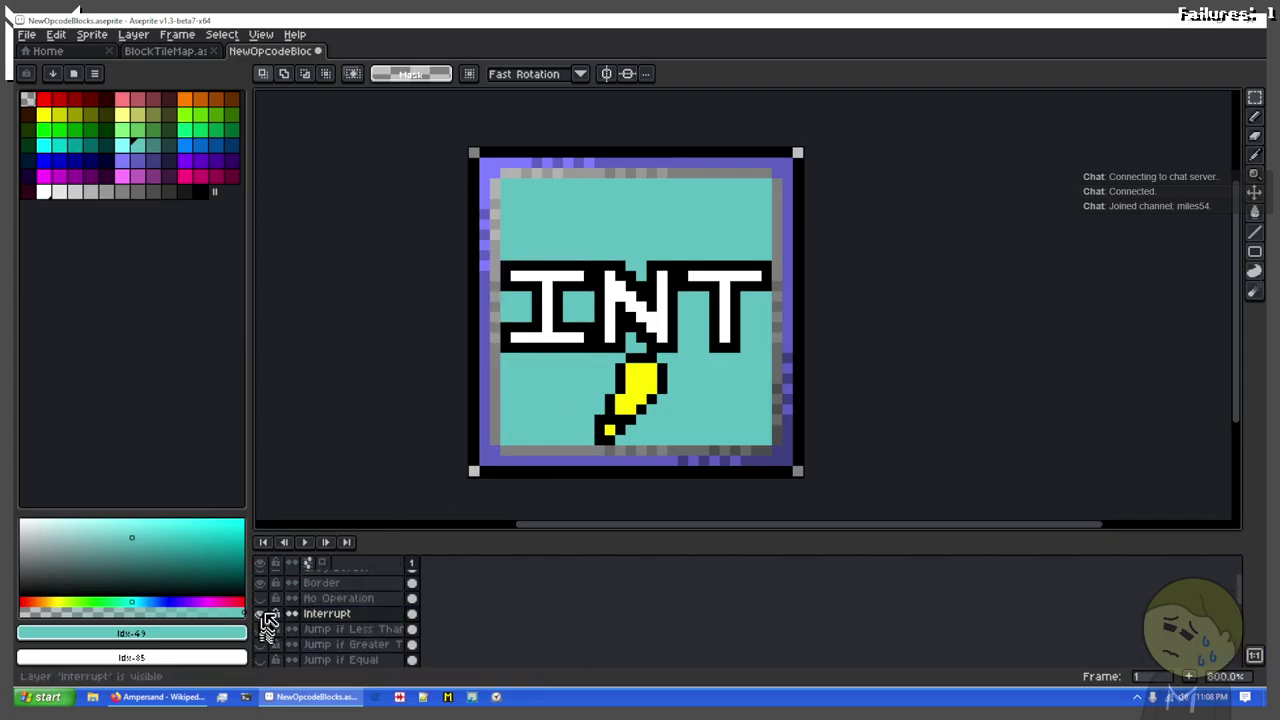
Step: Hide the Interrupt layer, paste the I left of the O on Layer 1 and deselect
{"action": "left_click", "coordinate": [260, 613]}
{"action": "scroll", "coordinate": [276, 614], "scroll_direction": "down", "scroll_amount": 2}
{"action": "scroll", "coordinate": [320, 650], "scroll_direction": "down", "scroll_amount": 2}
{"action": "left_click", "coordinate": [350, 645]}
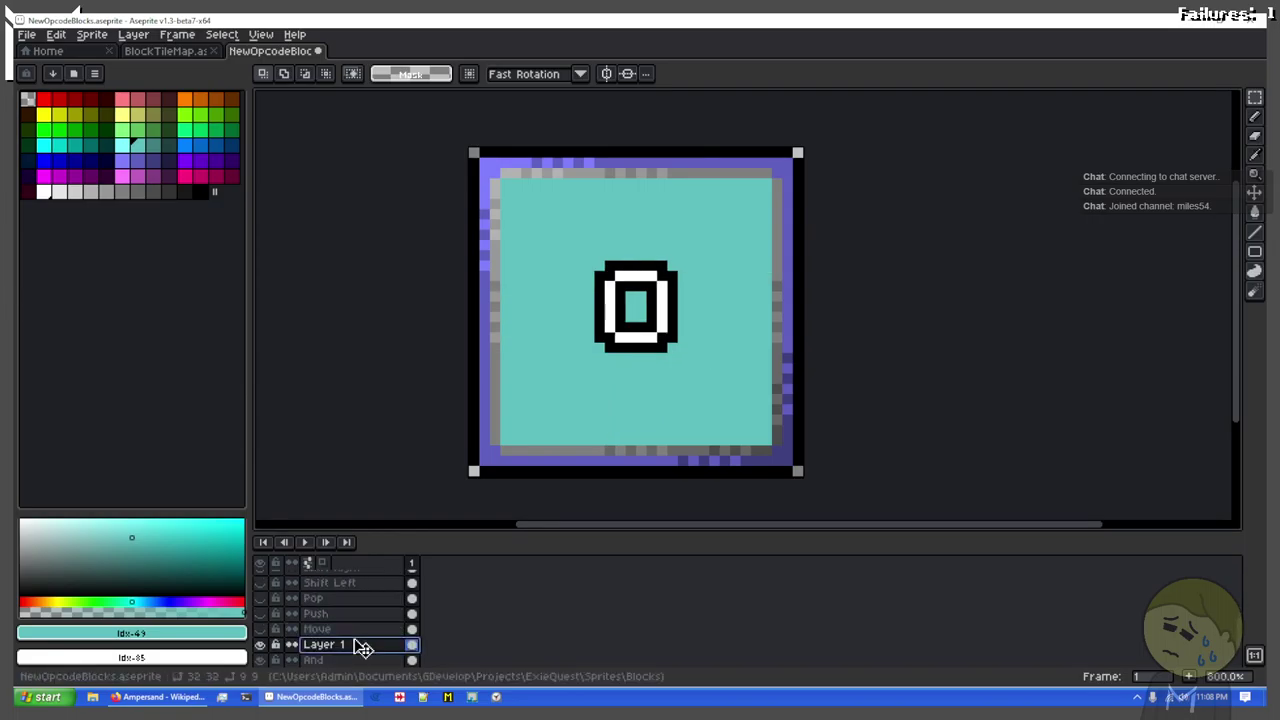
{"action": "key", "text": "ctrl+v"}
{"action": "key", "text": "ctrl+d"}
Step: Show the Shift Right layer, copy its 8 by 9 pixel letter R from that layer and clear the selection
{"action": "scroll", "coordinate": [350, 624], "scroll_direction": "down", "scroll_amount": 2}
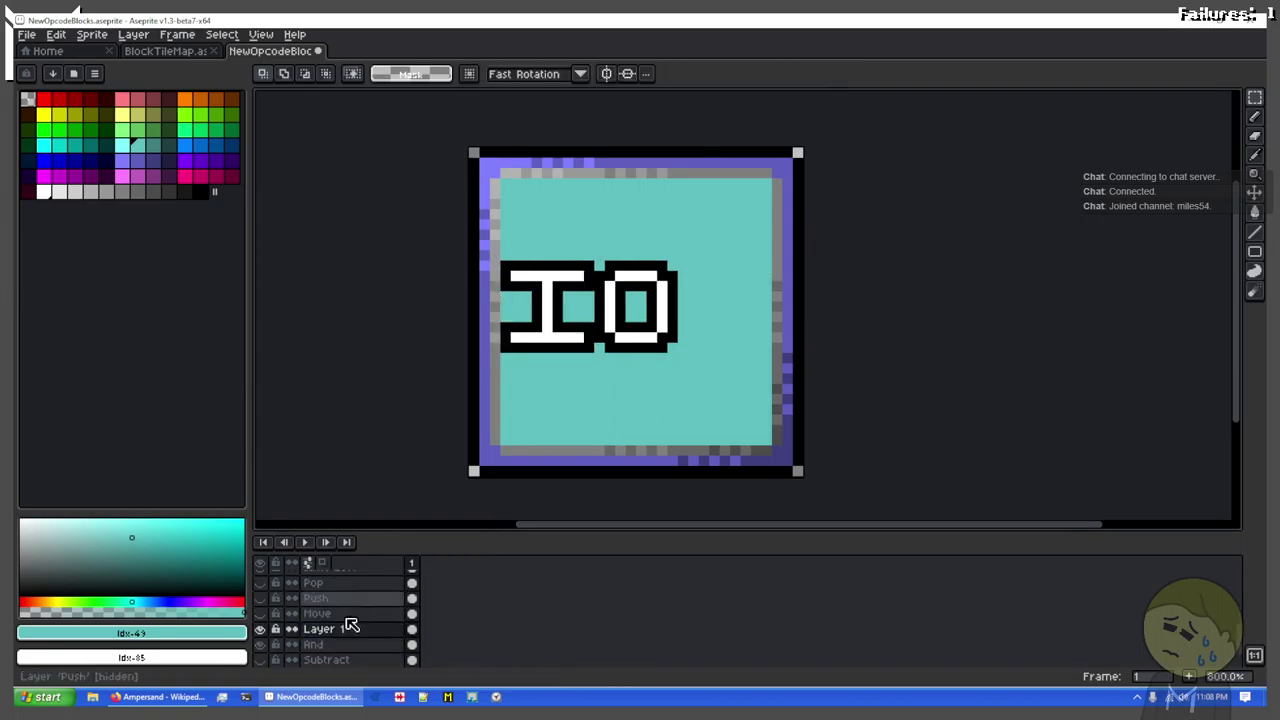
{"action": "scroll", "coordinate": [349, 623], "scroll_direction": "up", "scroll_amount": 3}
{"action": "left_click", "coordinate": [261, 598]}
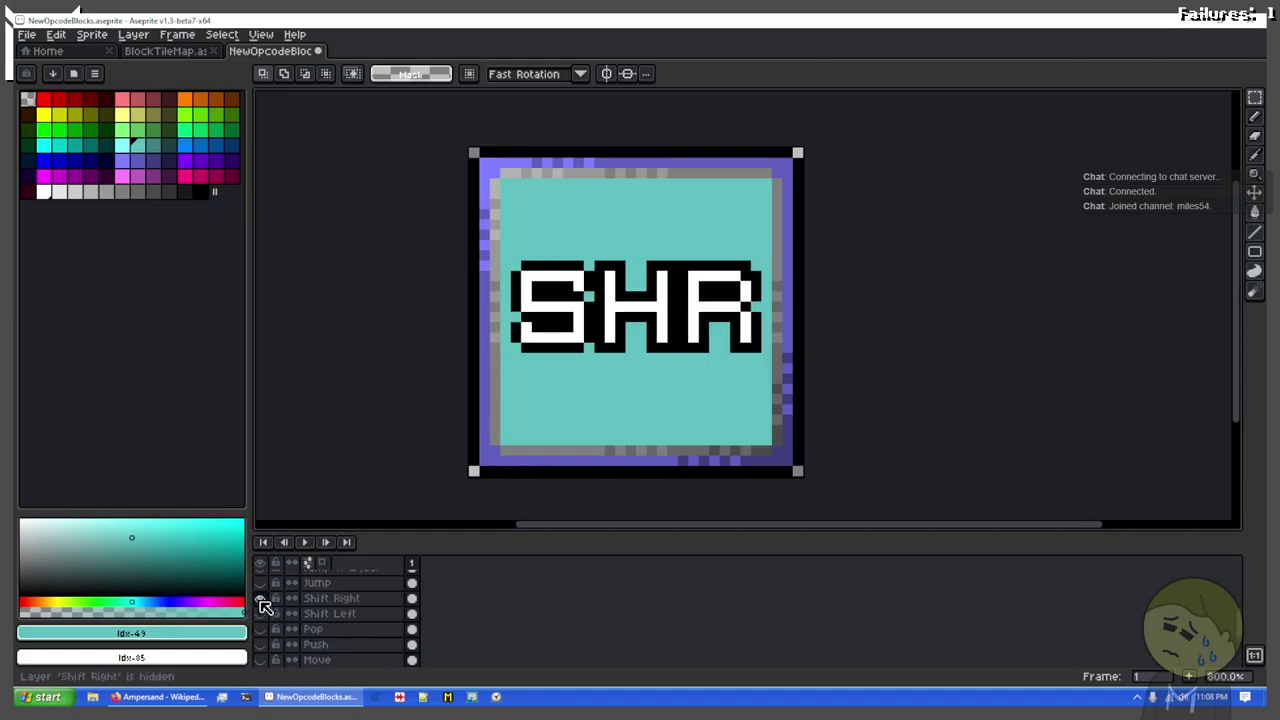
{"action": "left_click_drag", "start_coordinate": [680, 348], "coordinate": [756, 265]}
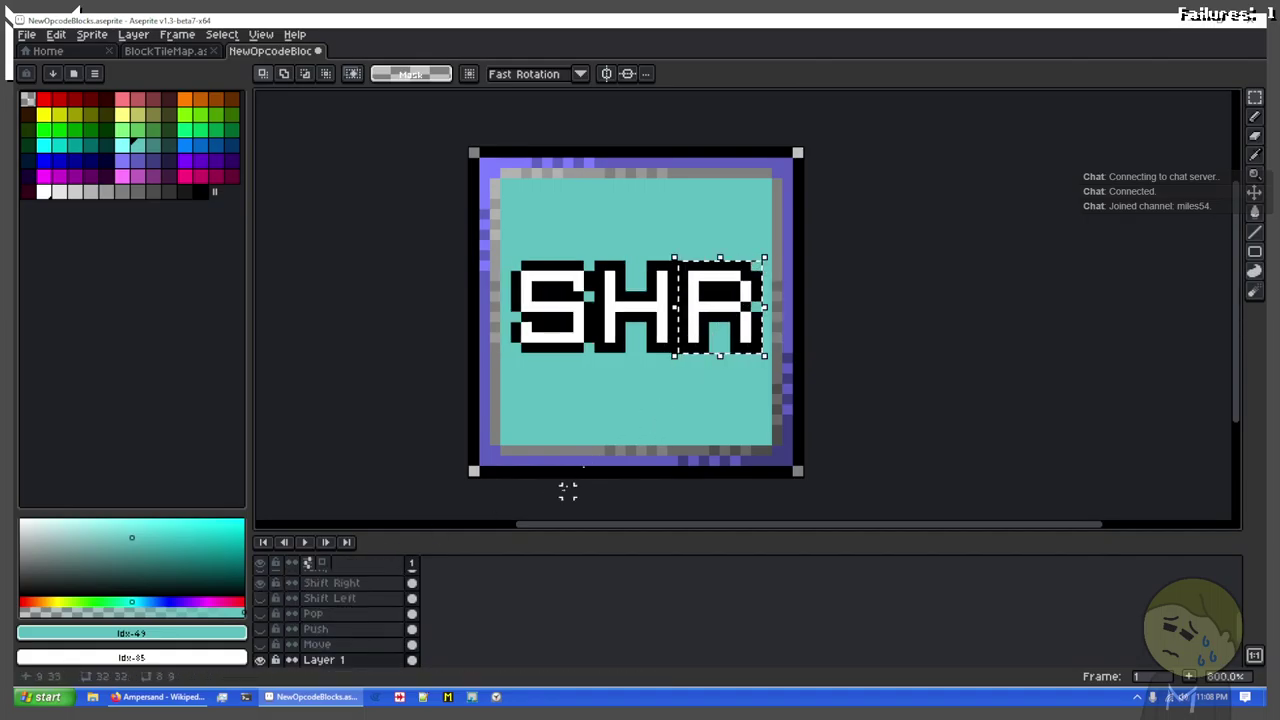
{"action": "scroll", "coordinate": [309, 606], "scroll_direction": "up", "scroll_amount": 1}
{"action": "left_click", "coordinate": [394, 600]}
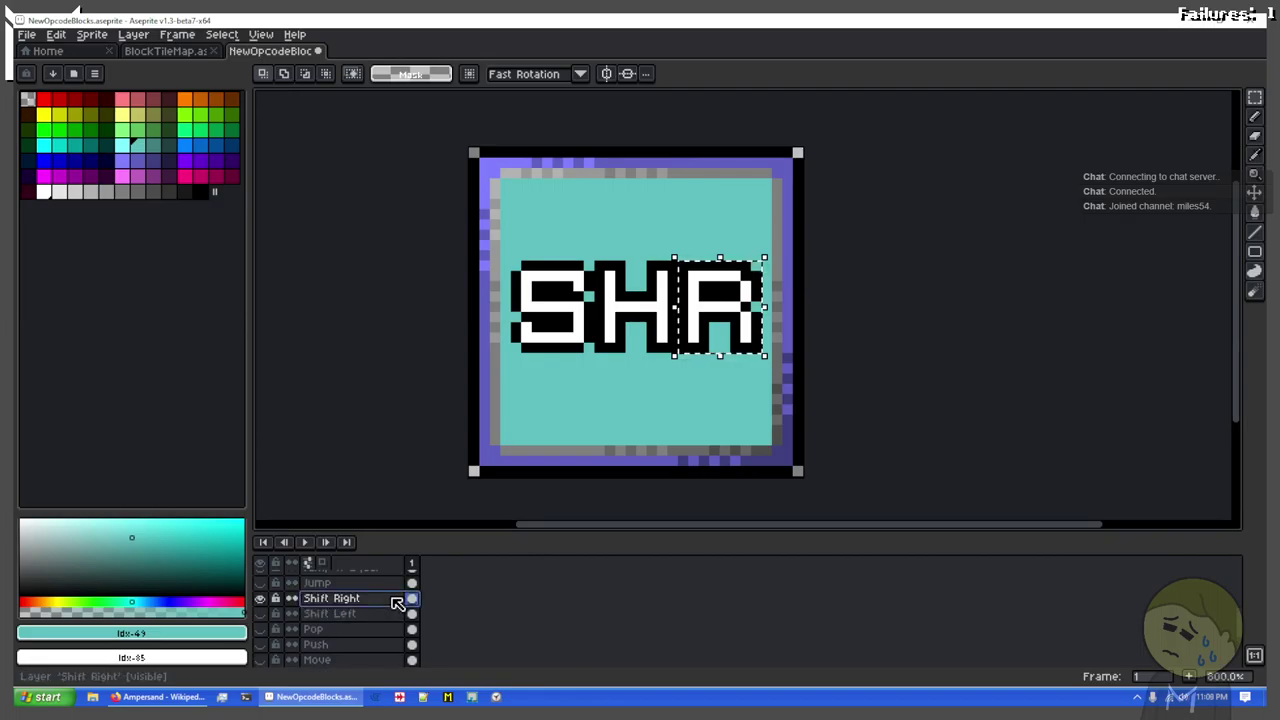
{"action": "key", "text": "ctrl+d"}
{"action": "key", "text": "ctrl+z"}
{"action": "key", "text": "ctrl+d"}
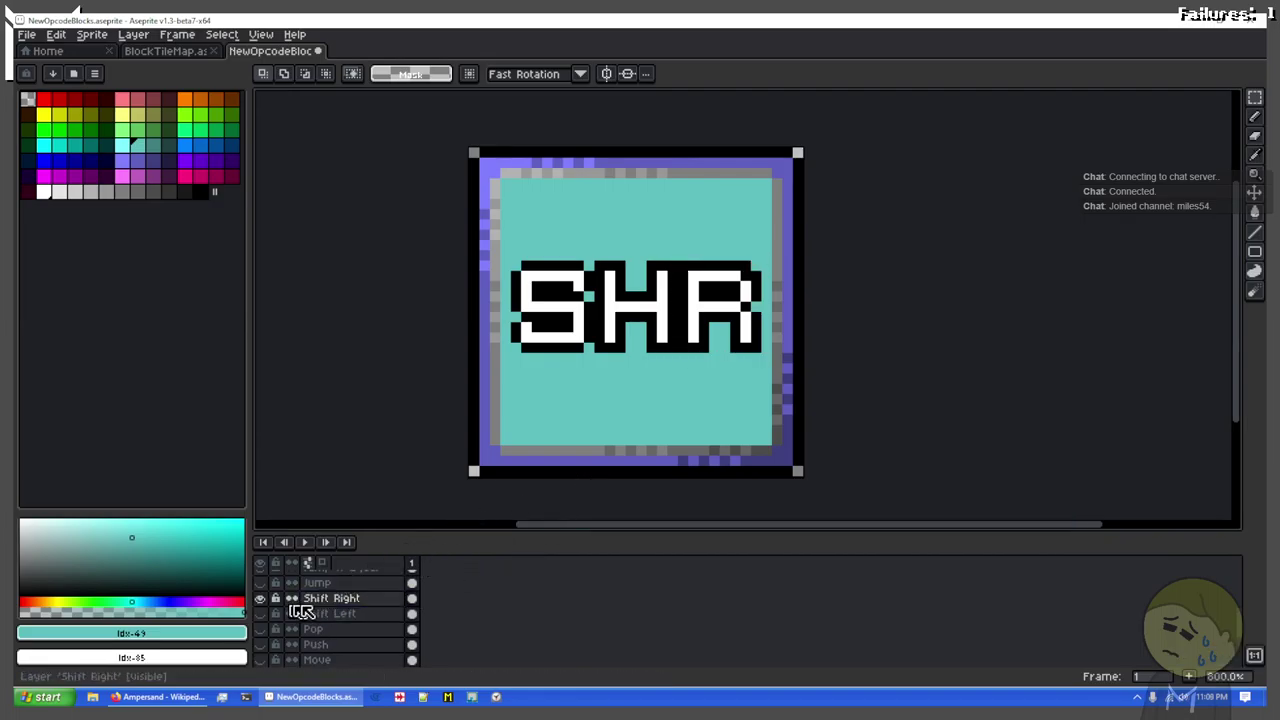
Step: Hide the Shift Right layer and paste the R right of the O on Layer 1
{"action": "left_click", "coordinate": [261, 598]}
{"action": "scroll", "coordinate": [340, 615], "scroll_direction": "down", "scroll_amount": 2}
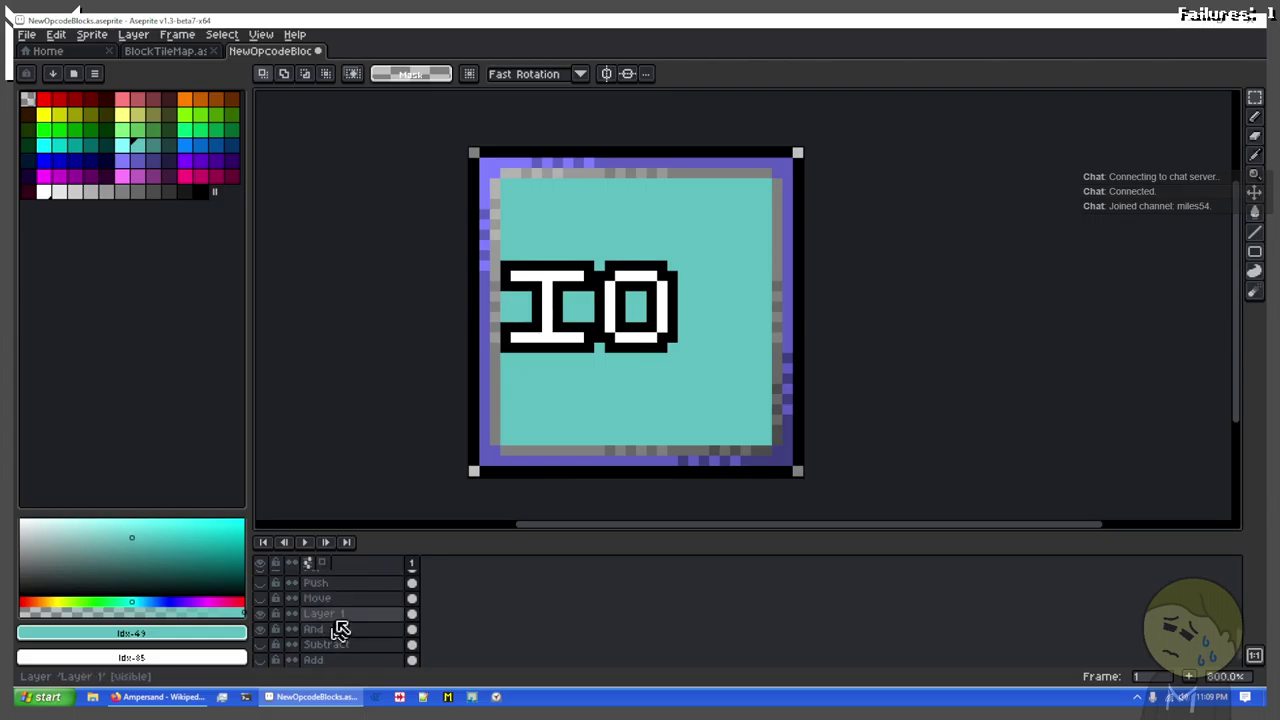
{"action": "left_click", "coordinate": [355, 613]}
{"action": "key", "text": "ctrl+v"}
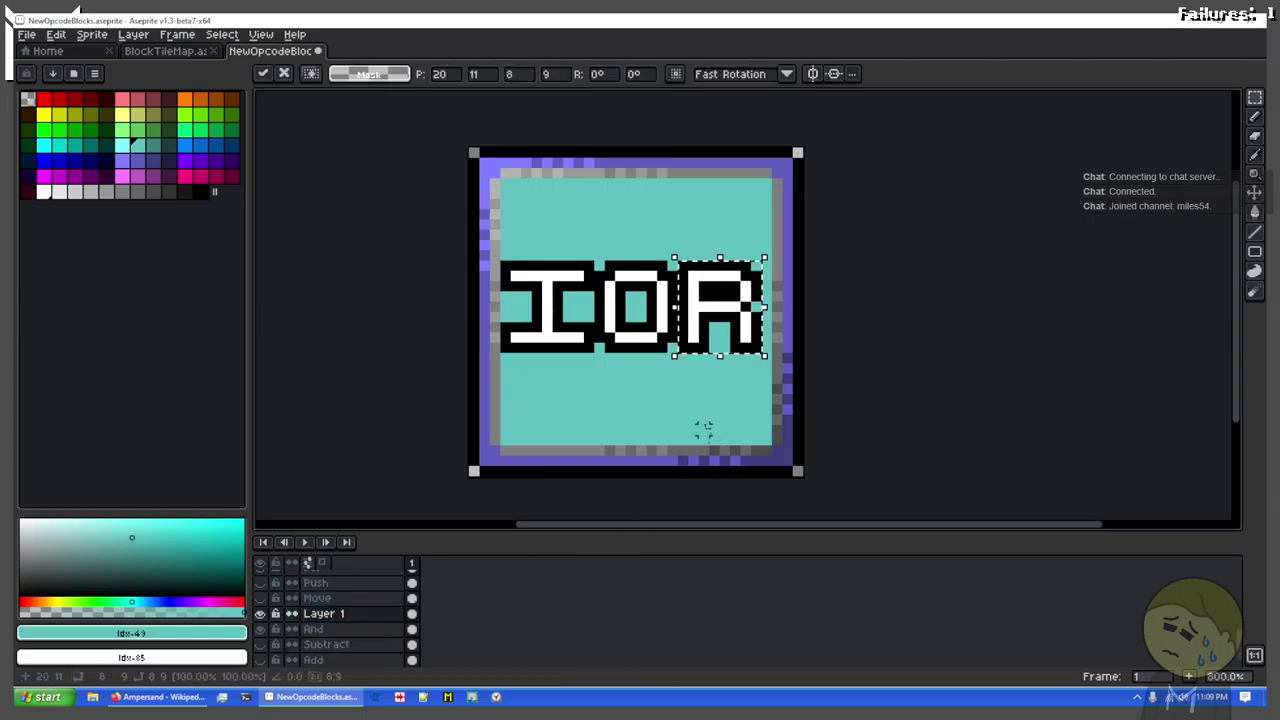
{"action": "scroll", "coordinate": [700, 435], "scroll_direction": "up", "scroll_amount": 2}
{"action": "scroll", "coordinate": [686, 371], "scroll_direction": "down", "scroll_amount": 1}
{"action": "left_click_drag", "start_coordinate": [614, 443], "coordinate": [698, 493]}
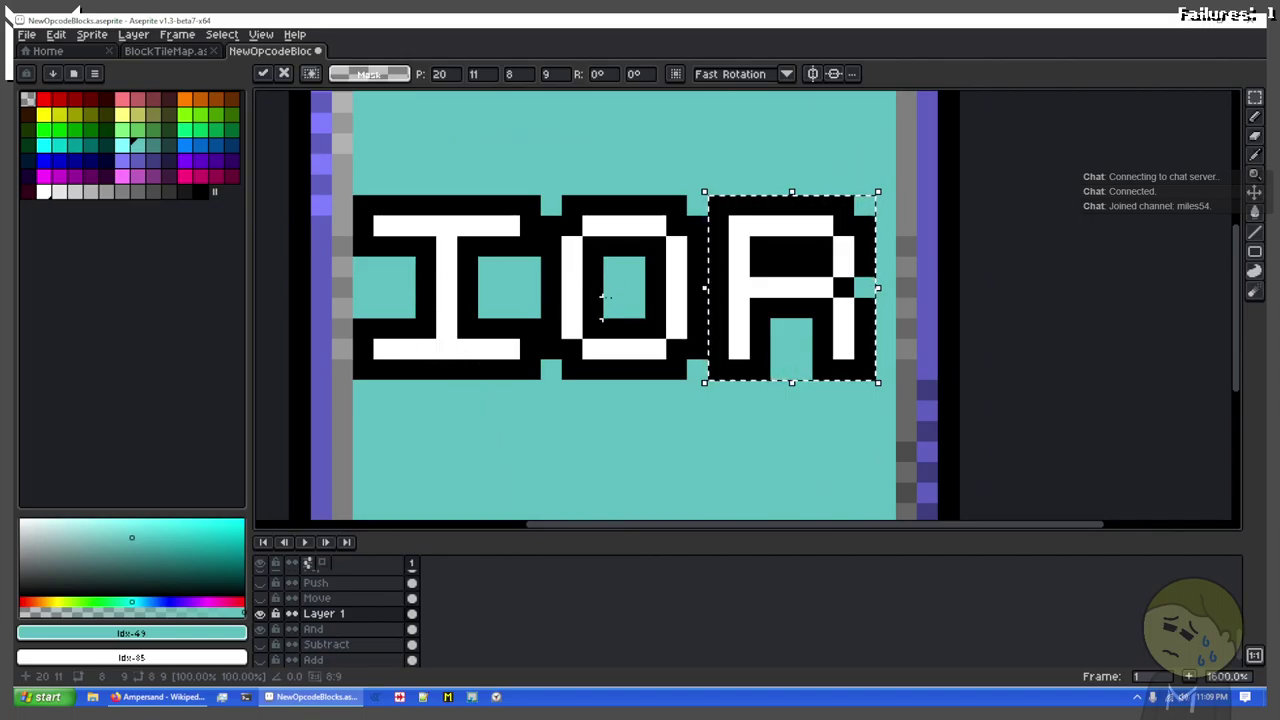
Step: Shift the right part of the O together with the R one pixel to the right, widening the O
{"action": "left_click_drag", "start_coordinate": [634, 205], "coordinate": [865, 370]}
{"action": "left_click_drag", "start_coordinate": [781, 333], "coordinate": [804, 330]}
{"action": "left_click", "coordinate": [592, 390]}
{"action": "scroll", "coordinate": [592, 390], "scroll_direction": "down", "scroll_amount": 1}
{"action": "left_click_drag", "start_coordinate": [592, 390], "coordinate": [620, 322]}
{"action": "scroll", "coordinate": [605, 368], "scroll_direction": "down", "scroll_amount": 1}
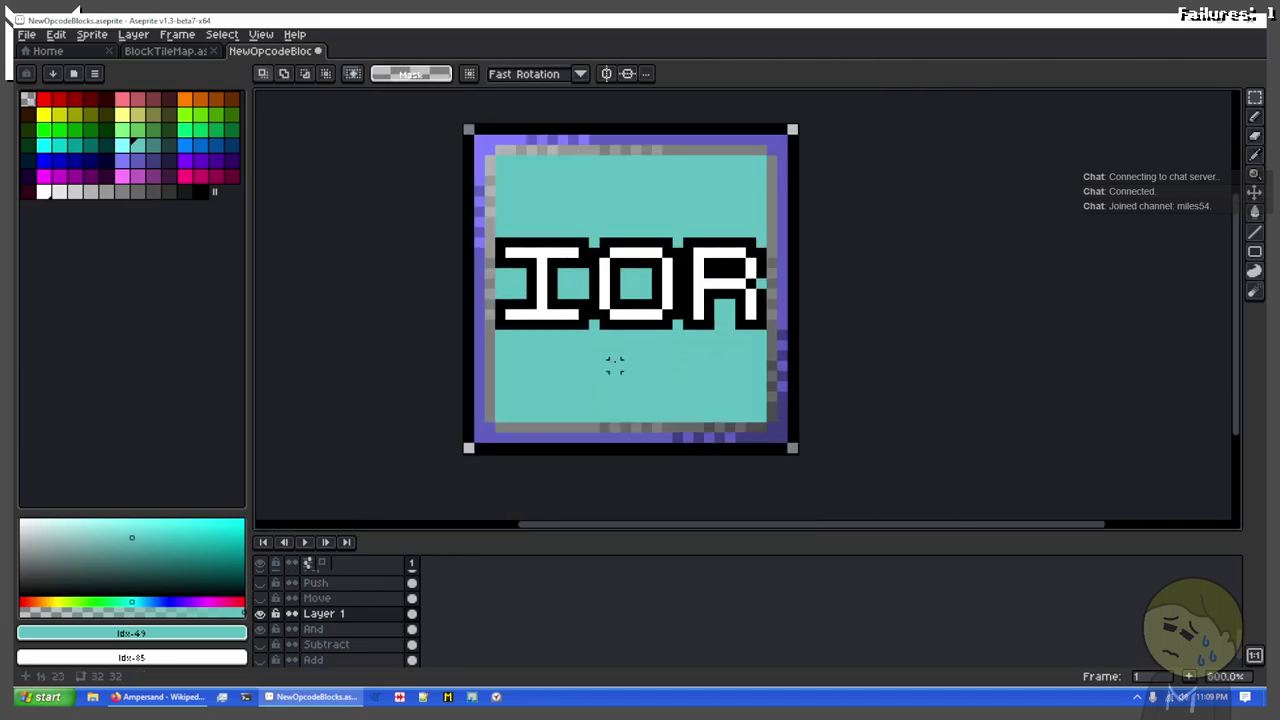
{"action": "scroll", "coordinate": [614, 366], "scroll_direction": "up", "scroll_amount": 1}
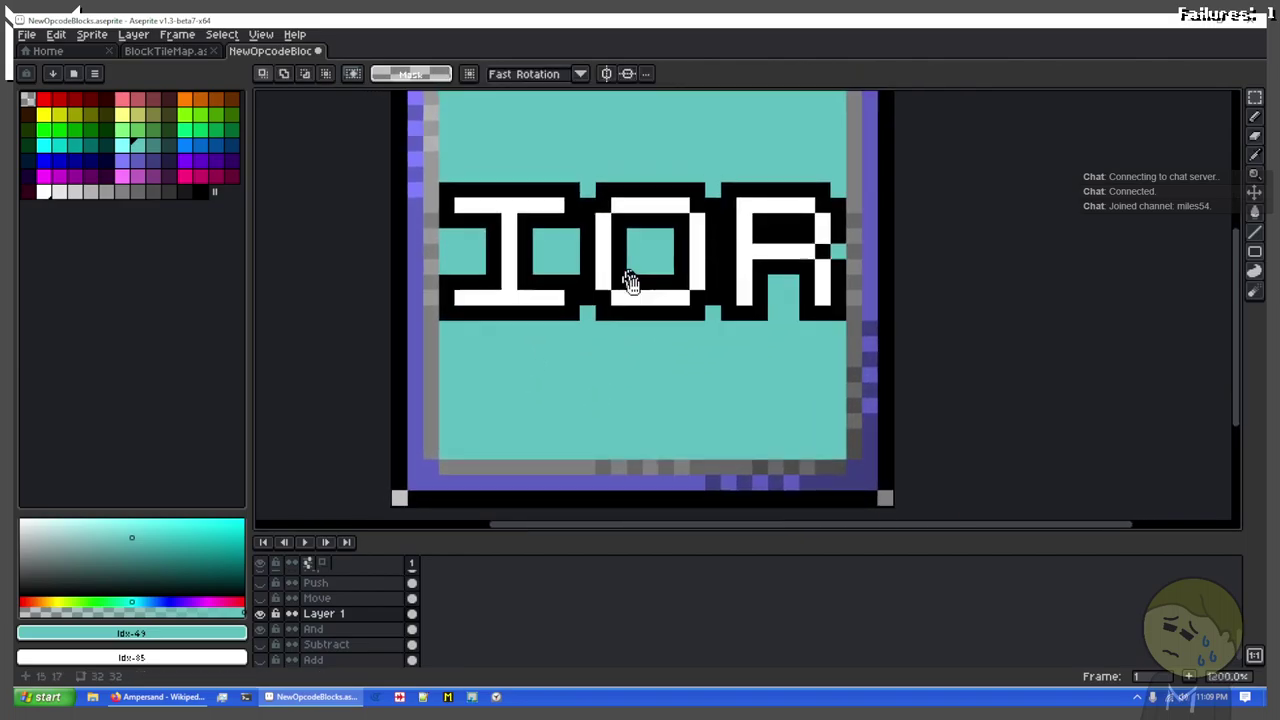
Step: Bring the And layer's circuit symbols above and below the lettering into the IOR block on Layer 1
{"action": "left_click", "coordinate": [261, 613]}
{"action": "left_click", "coordinate": [260, 629]}
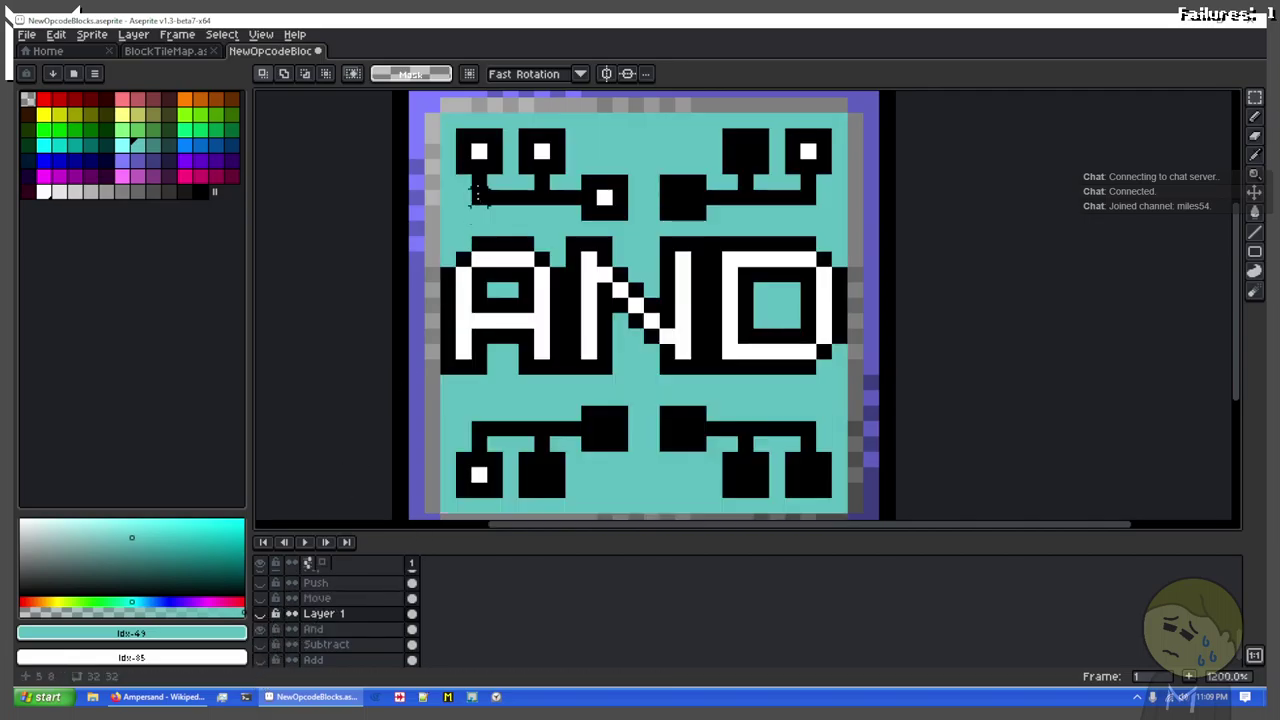
{"action": "left_click_drag", "start_coordinate": [447, 120], "coordinate": [849, 222]}
{"action": "key", "text": "alt"}
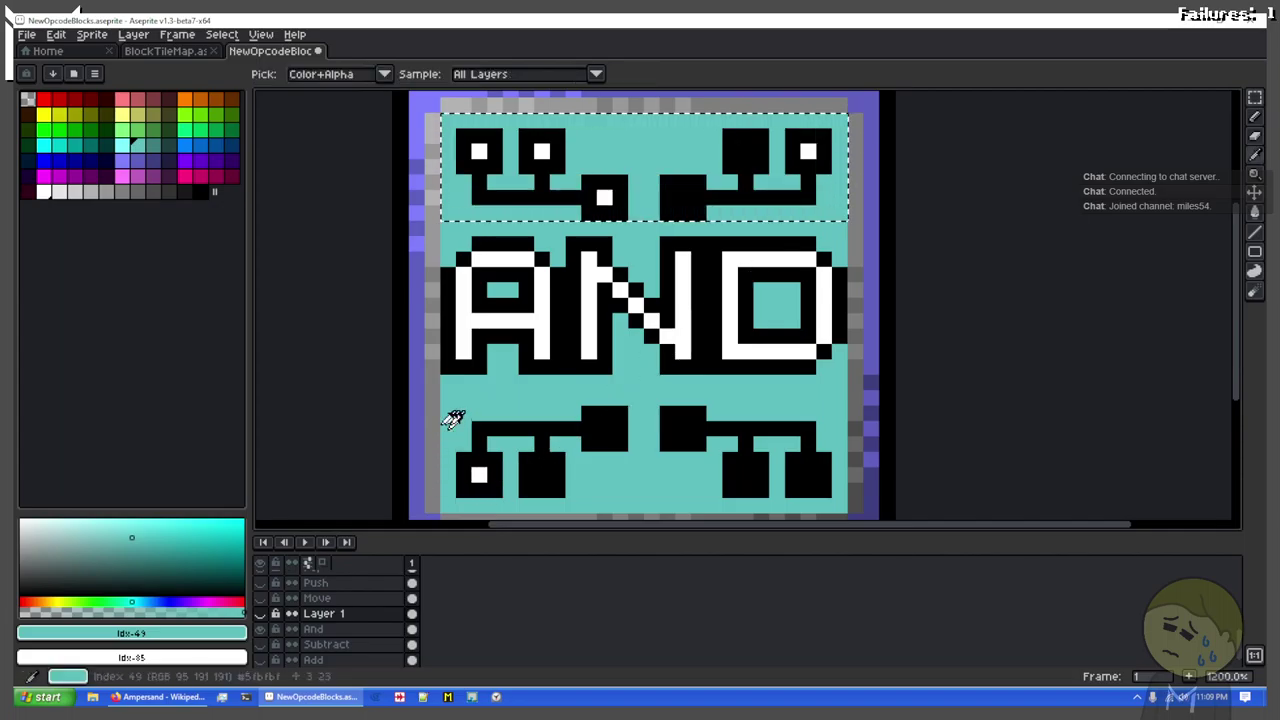
{"action": "mouse_move", "coordinate": [447, 410]}
{"action": "left_mouse_down"}
{"action": "mouse_move", "coordinate": [665, 452]}
{"action": "mouse_move", "coordinate": [828, 505]}
{"action": "left_mouse_up"}
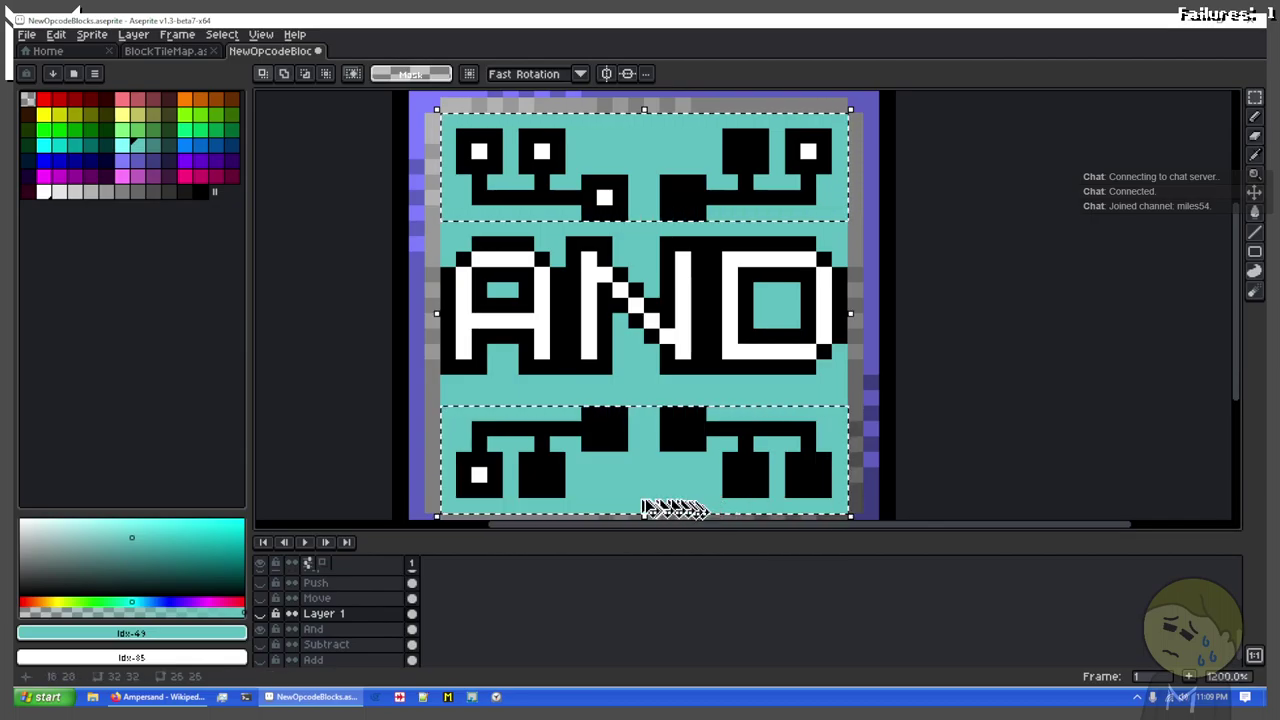
{"action": "left_click", "coordinate": [315, 630]}
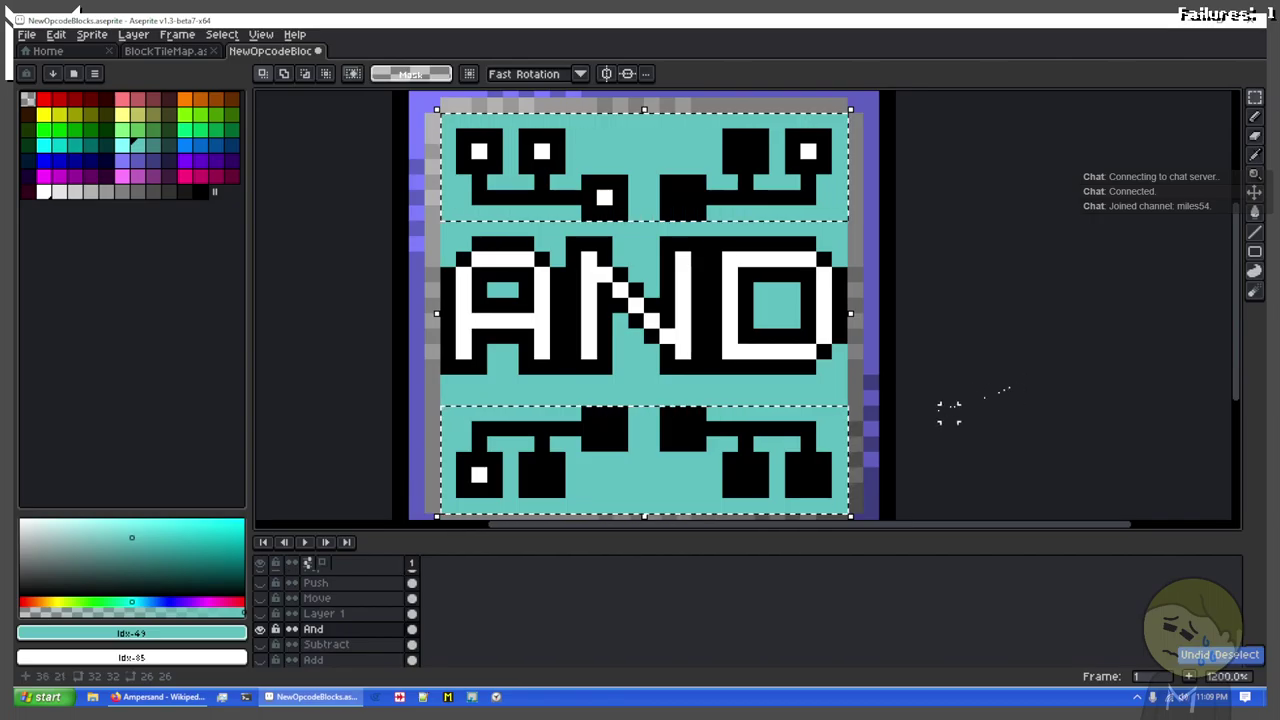
{"action": "left_click", "coordinate": [318, 614]}
{"action": "left_click", "coordinate": [261, 614]}
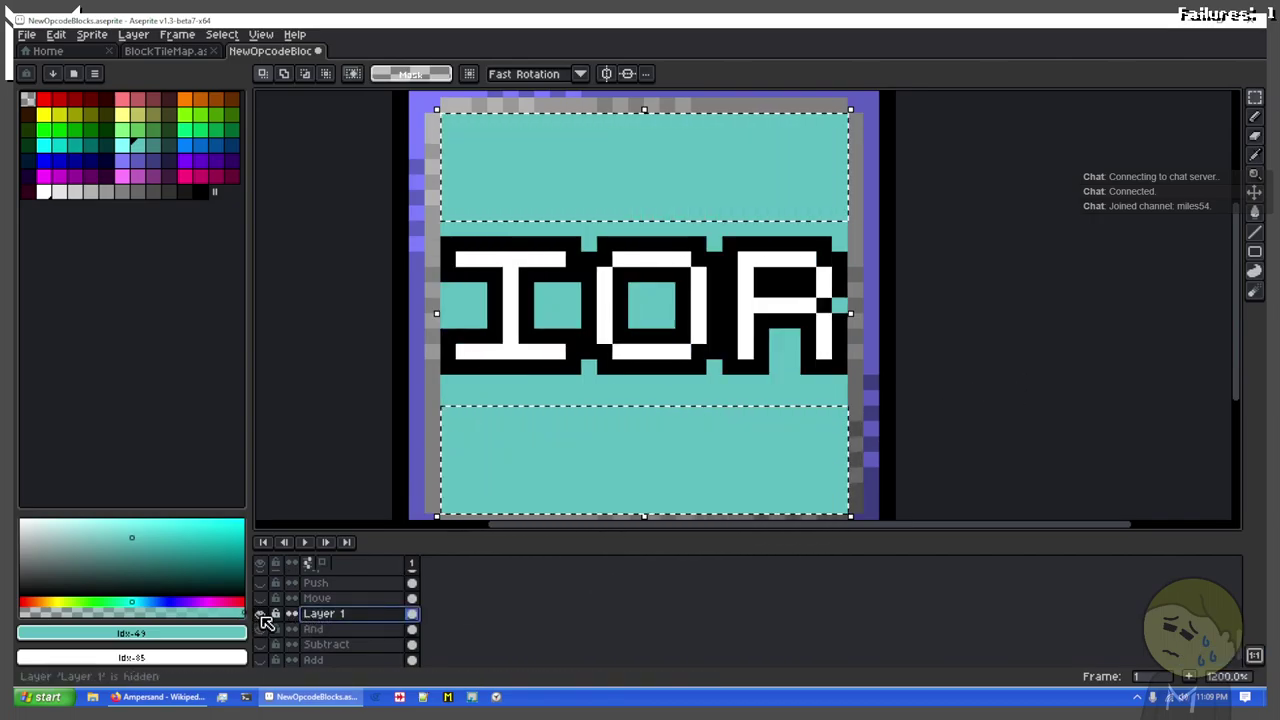
{"action": "key", "text": "Delete"}
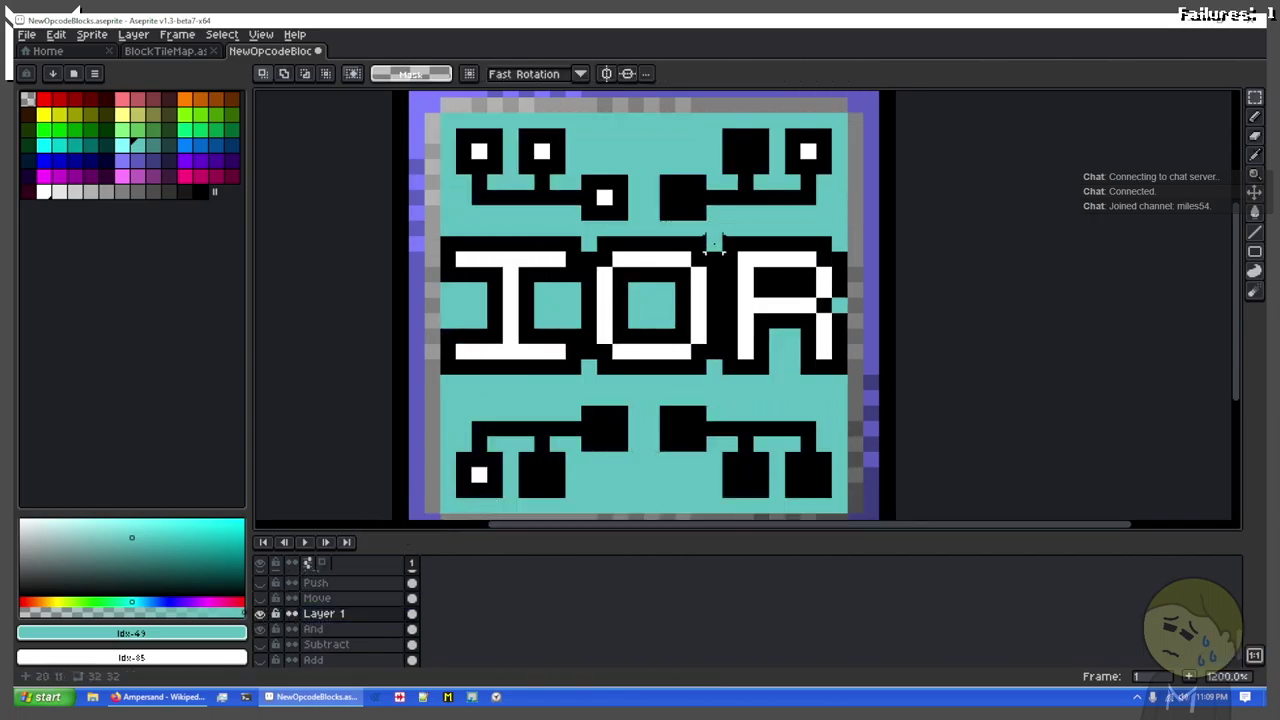
Step: Paint one-pixel white centres in the inner black squares of the upper-right and lower-left circuit symbols
{"action": "key", "text": "b"}
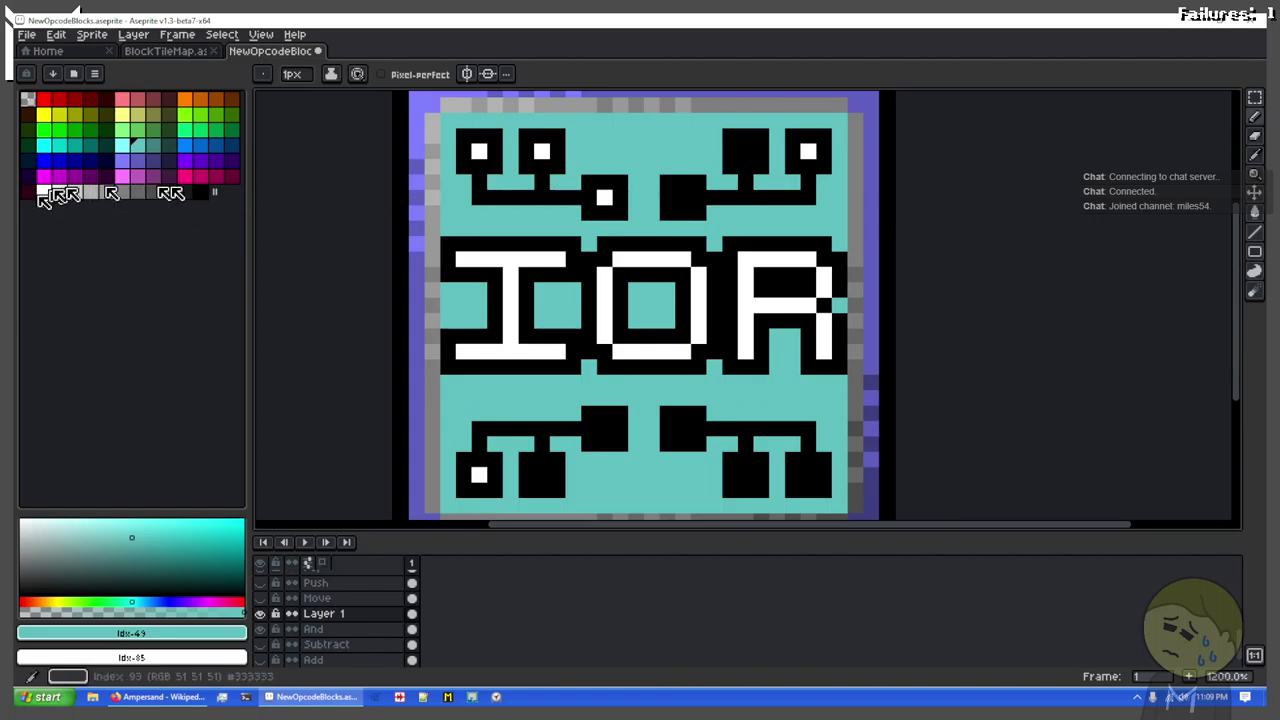
{"action": "key", "text": "x"}
{"action": "key", "text": "x"}
{"action": "left_click", "coordinate": [199, 195]}
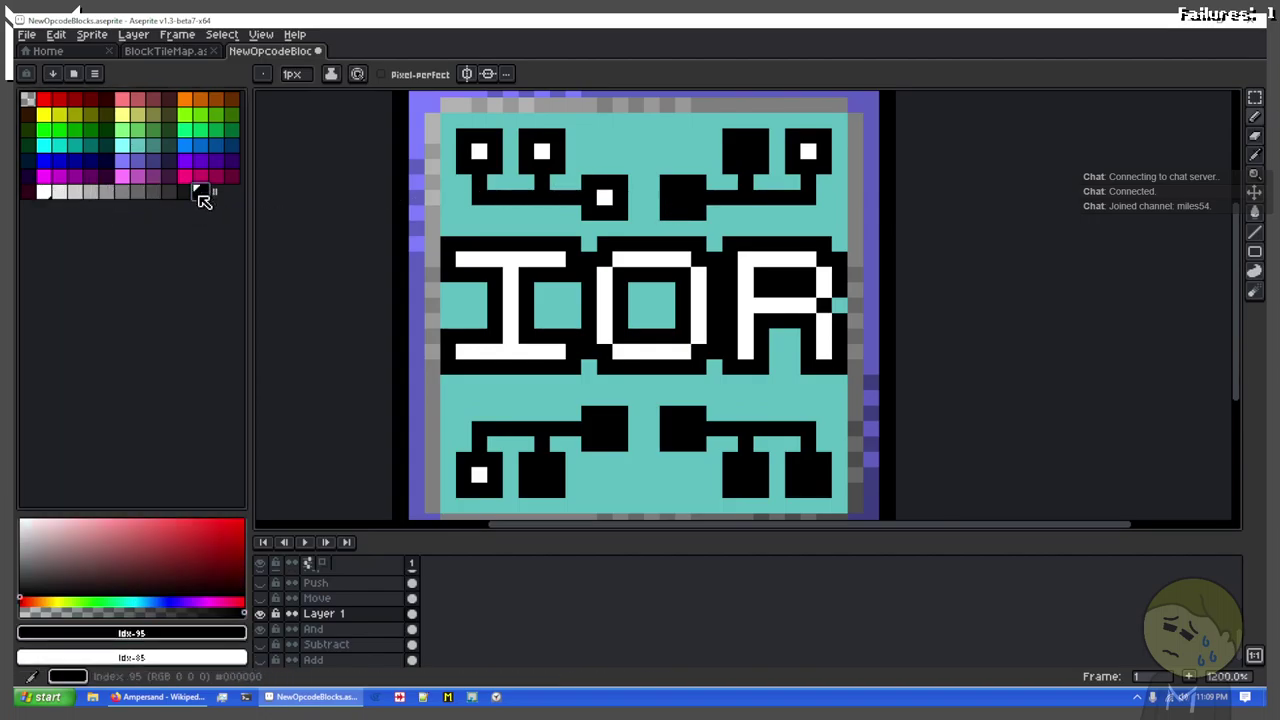
{"action": "scroll", "coordinate": [769, 162], "scroll_direction": "up", "scroll_amount": 1}
{"action": "key", "text": "x"}
{"action": "left_click", "coordinate": [595, 240]}
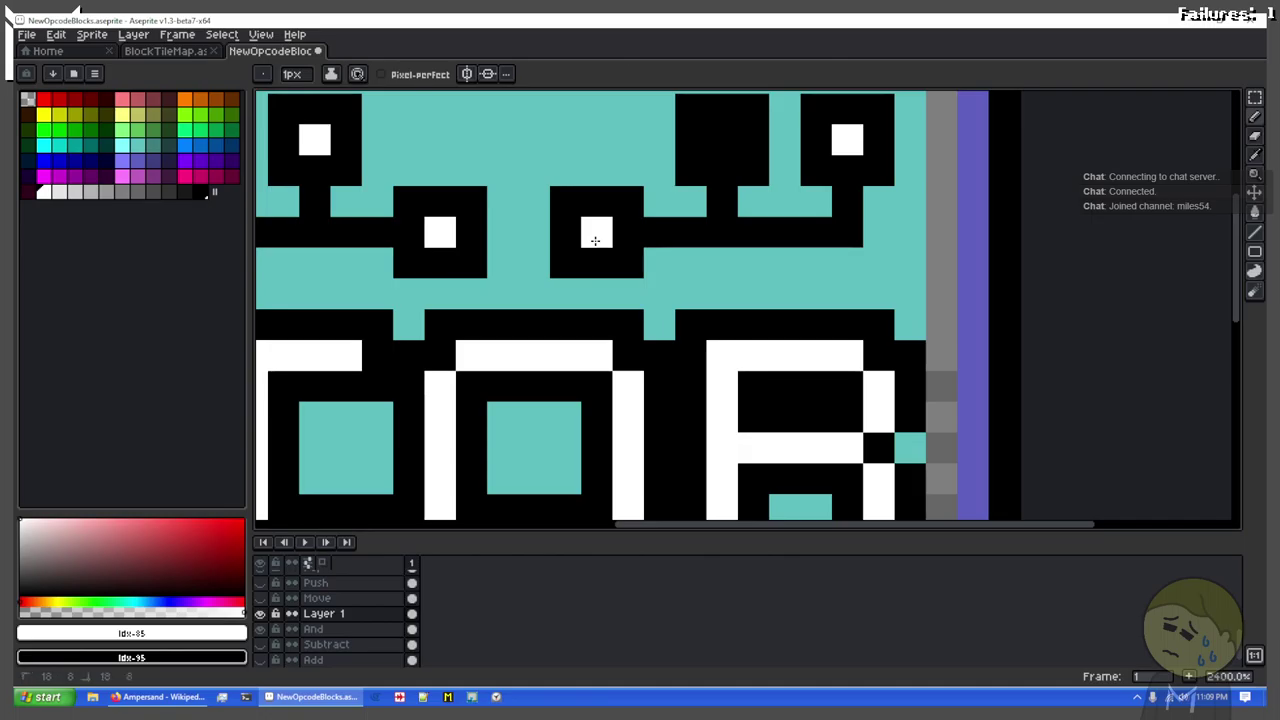
{"action": "left_click_drag", "start_coordinate": [661, 345], "coordinate": [857, 137]}
{"action": "scroll", "coordinate": [716, 300], "scroll_direction": "down", "scroll_amount": 2}
{"action": "left_click_drag", "start_coordinate": [644, 418], "coordinate": [660, 362]}
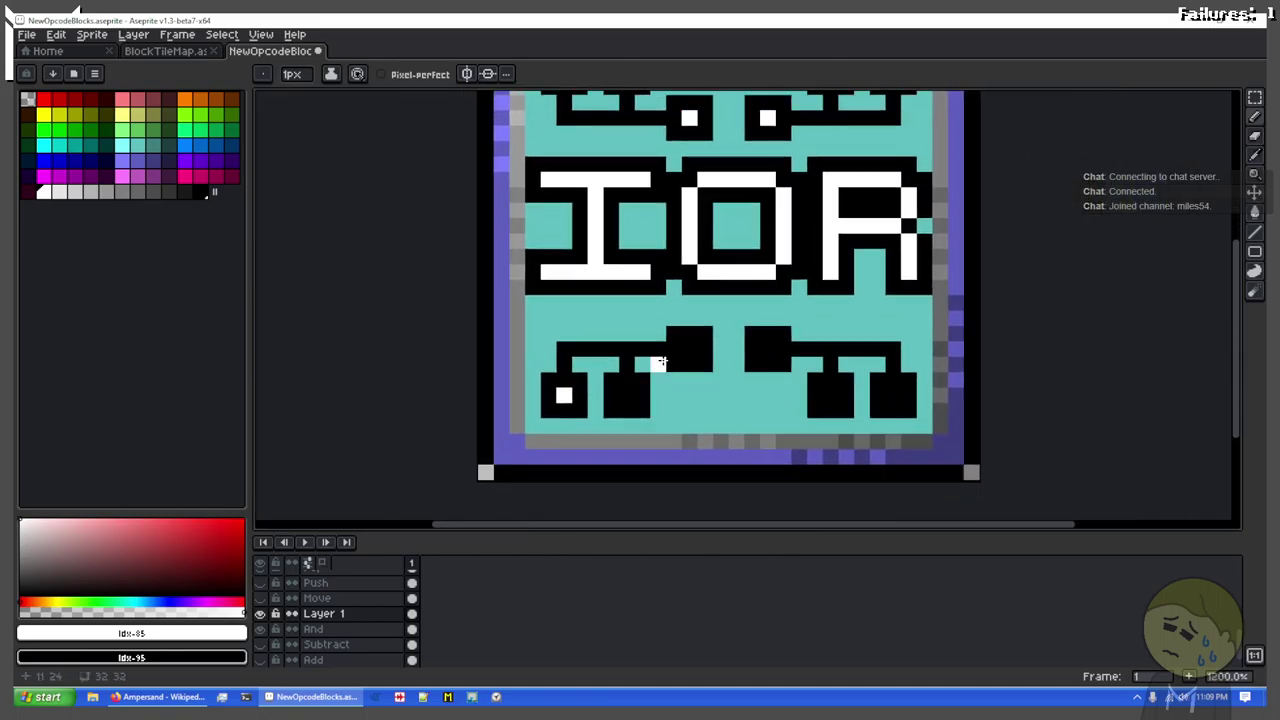
{"action": "left_click_drag", "start_coordinate": [765, 257], "coordinate": [654, 313]}
{"action": "scroll", "coordinate": [580, 316], "scroll_direction": "down", "scroll_amount": 1}
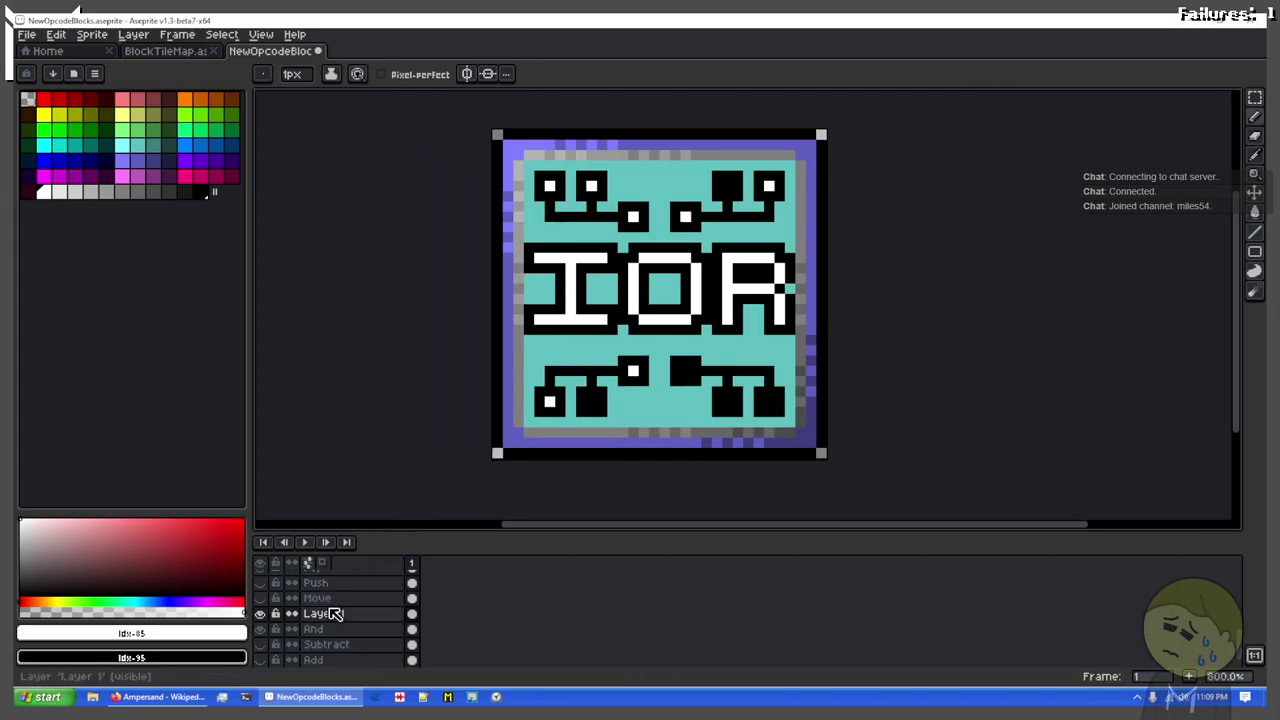
Step: Rename Layer 1 as Inclusive Or
{"action": "left_click", "coordinate": [336, 618]}
{"action": "double_click", "coordinate": [335, 619]}
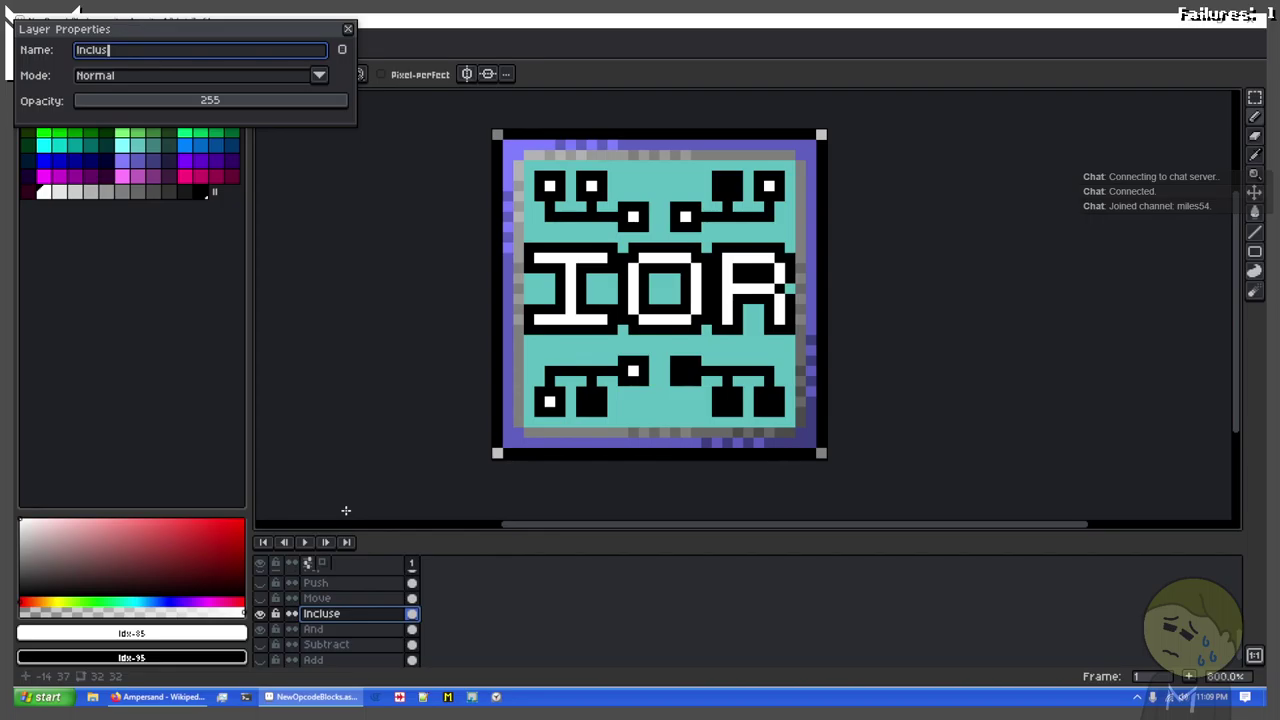
{"action": "key", "text": "Return"}
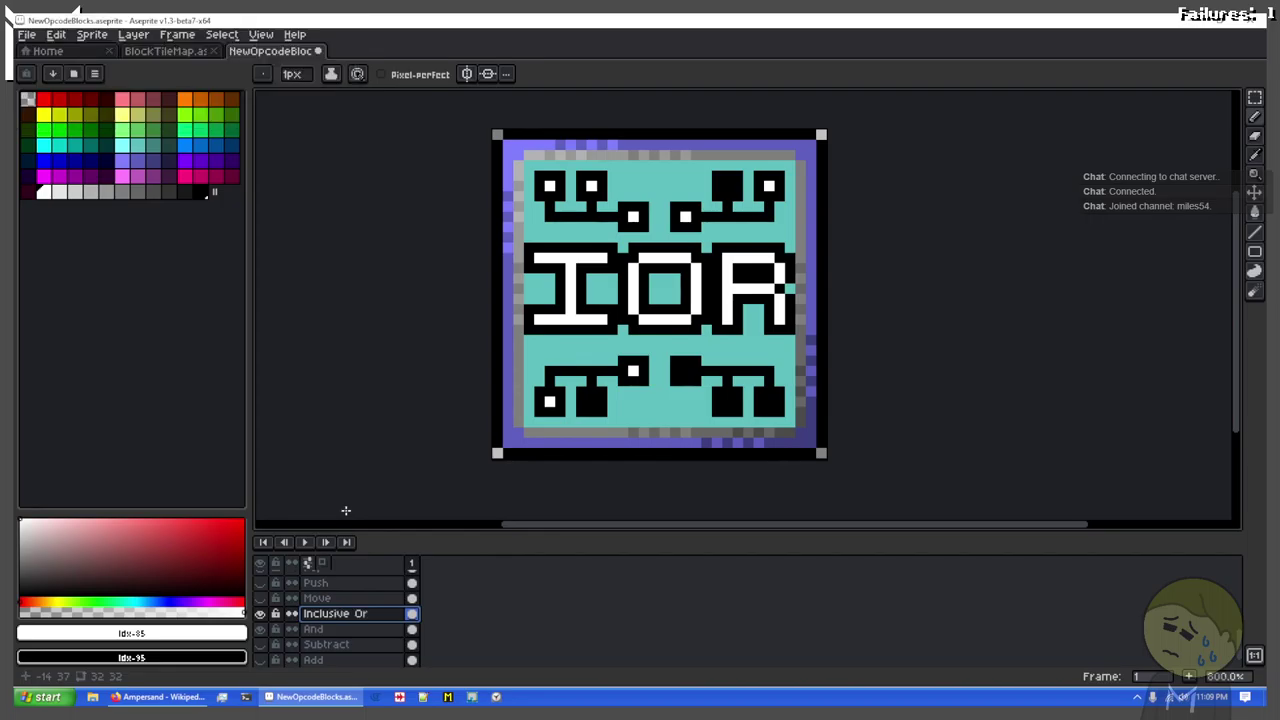
Step: Duplicate the Inclusive Or layer and remove the newly added empty layer
{"action": "key", "text": "shift+n"}
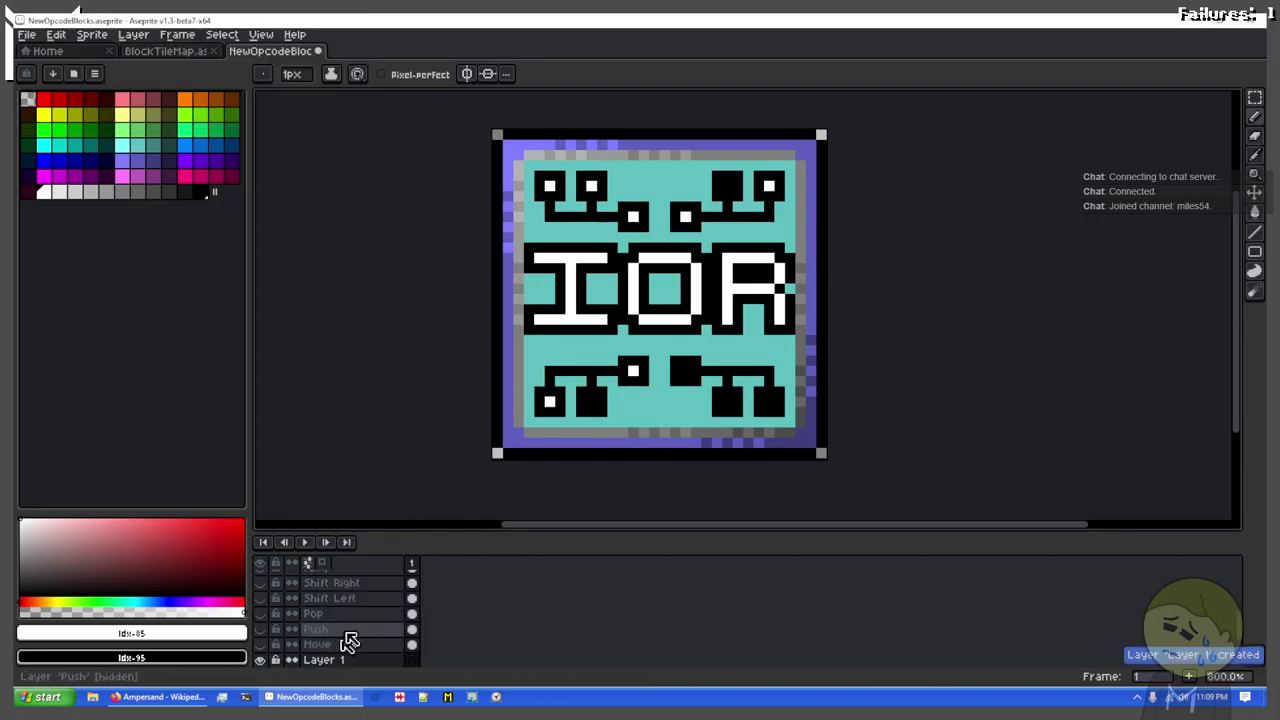
{"action": "scroll", "coordinate": [351, 643], "scroll_direction": "down", "scroll_amount": 2}
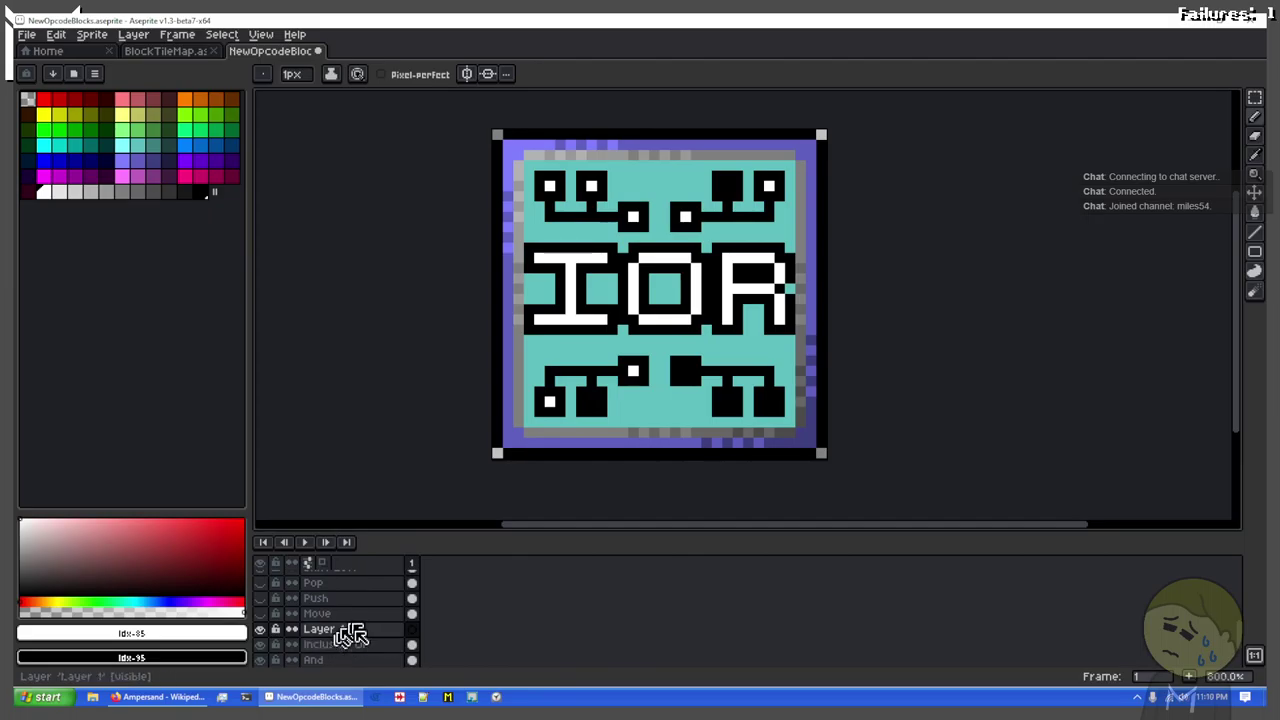
{"action": "left_click", "coordinate": [363, 646]}
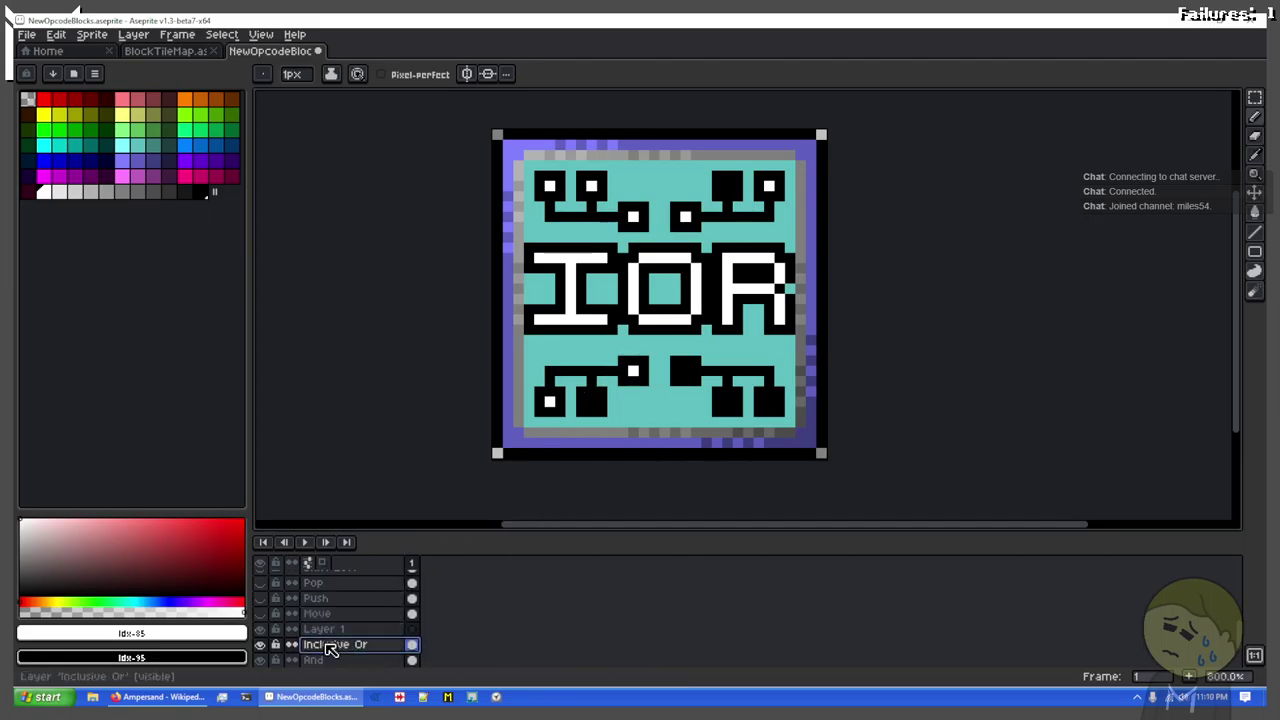
{"action": "right_click", "coordinate": [335, 647]}
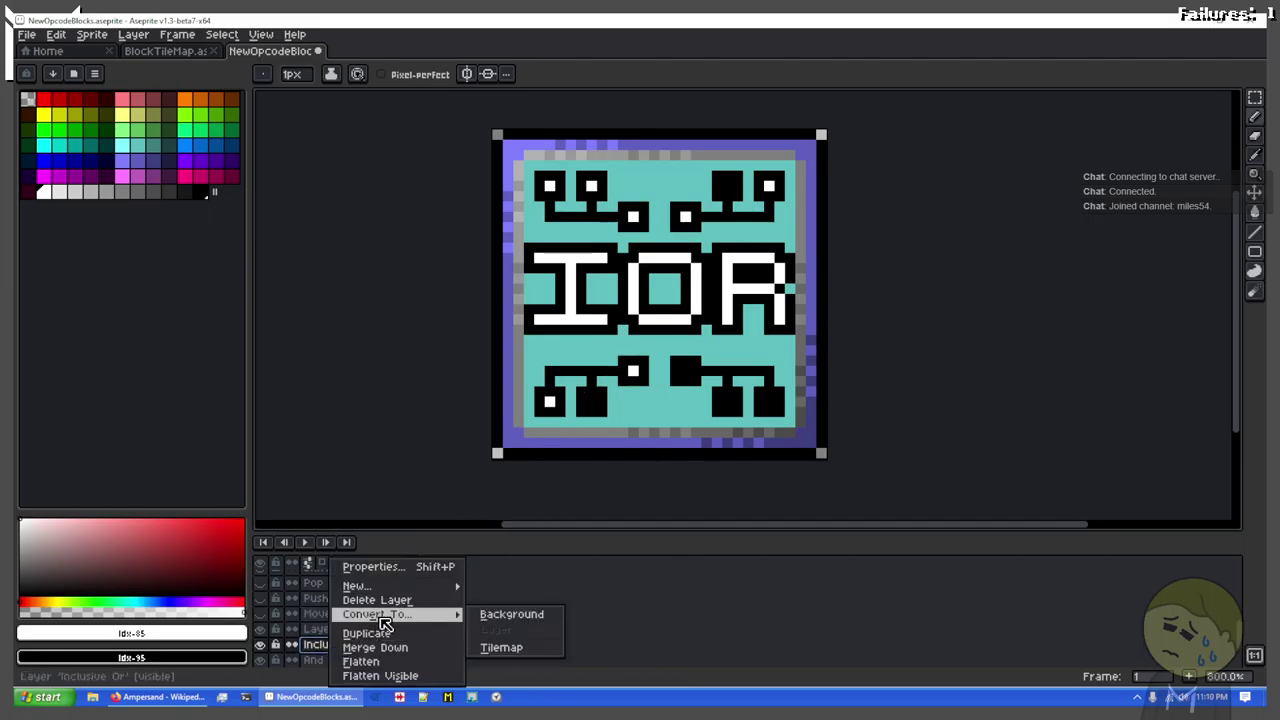
{"action": "left_click", "coordinate": [395, 636]}
{"action": "left_click", "coordinate": [356, 631]}
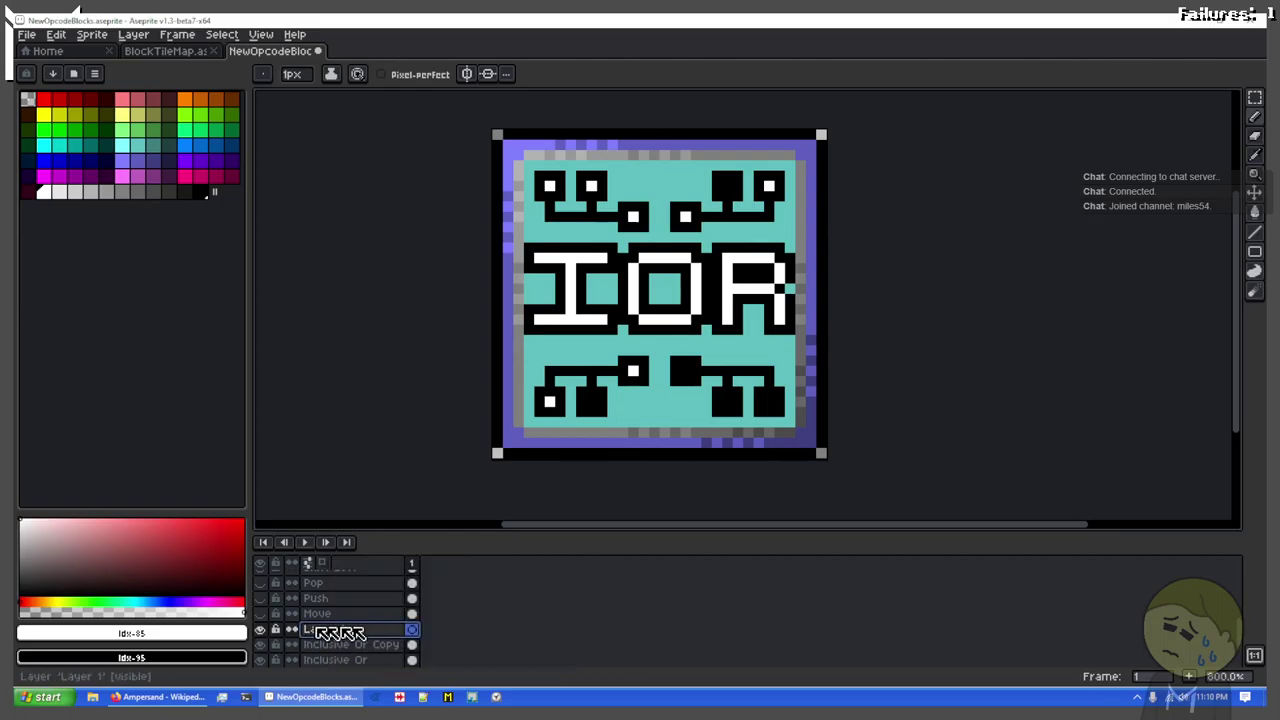
{"action": "key", "text": "Delete"}
Step: Rename the duplicated layer as Exclusive Or
{"action": "double_click", "coordinate": [335, 631]}
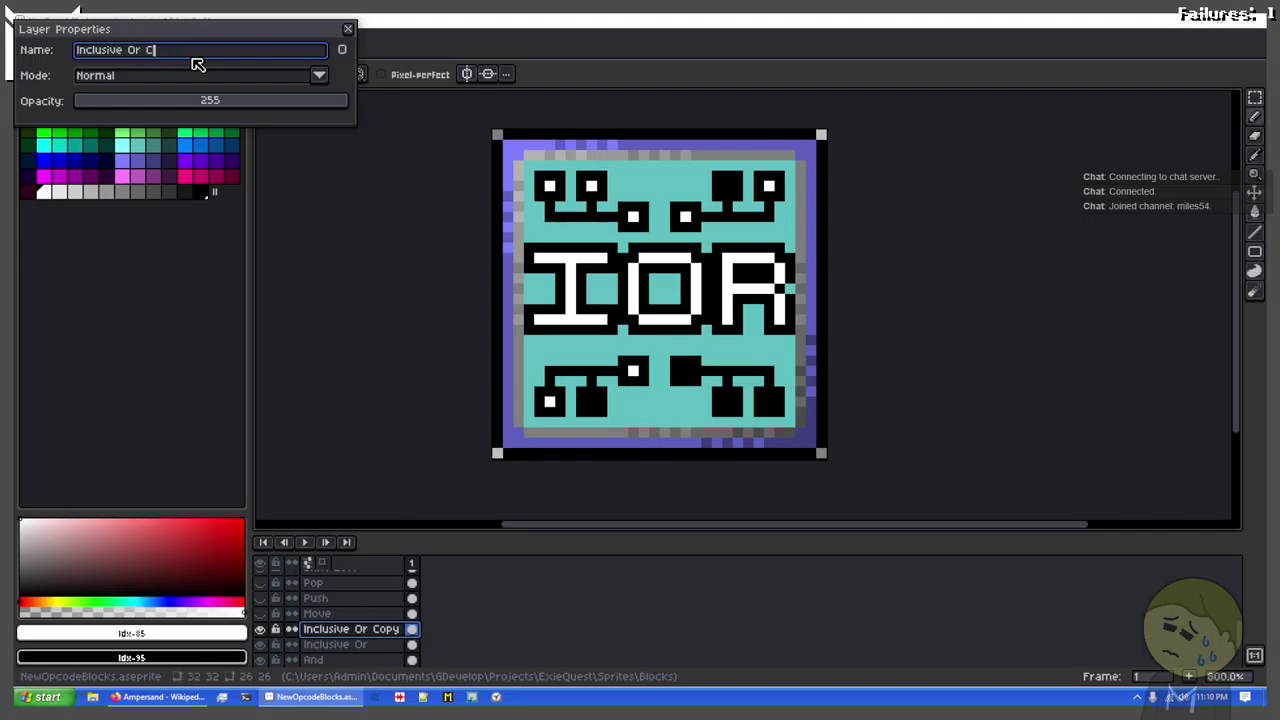
{"action": "key", "text": "BackSpace"}
{"action": "key", "text": "BackSpace"}
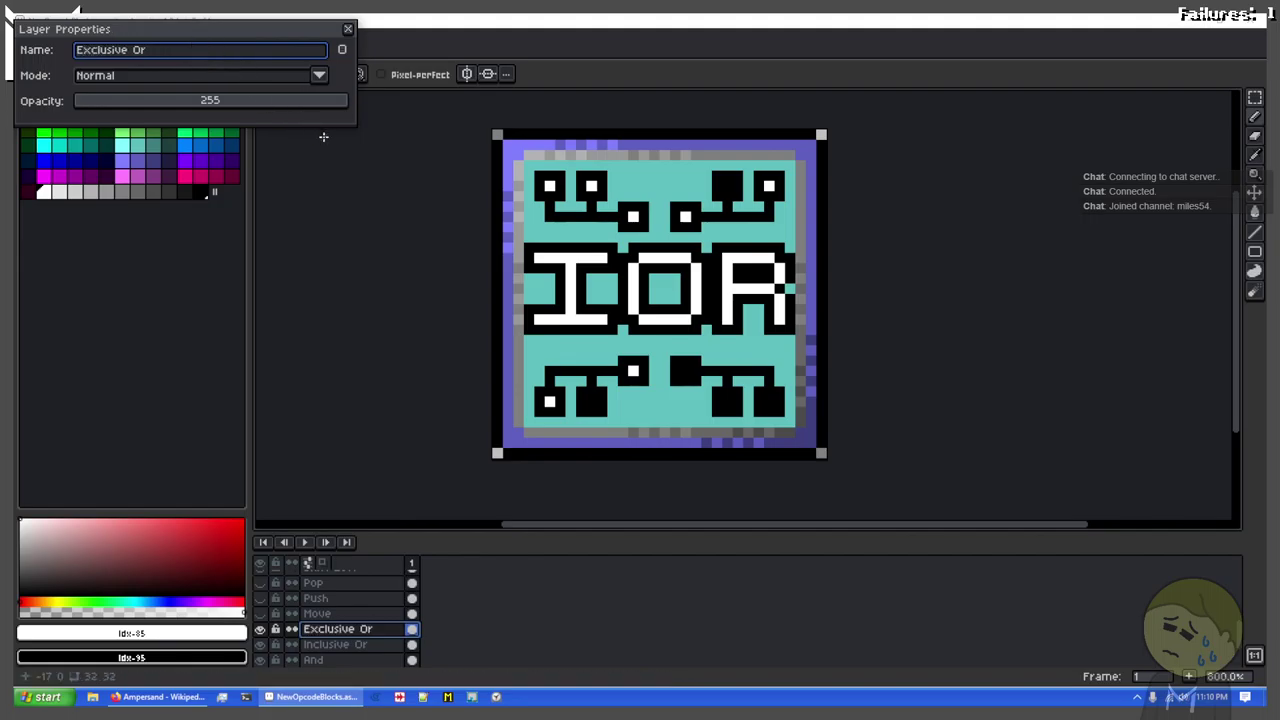
{"action": "key", "text": "Return"}
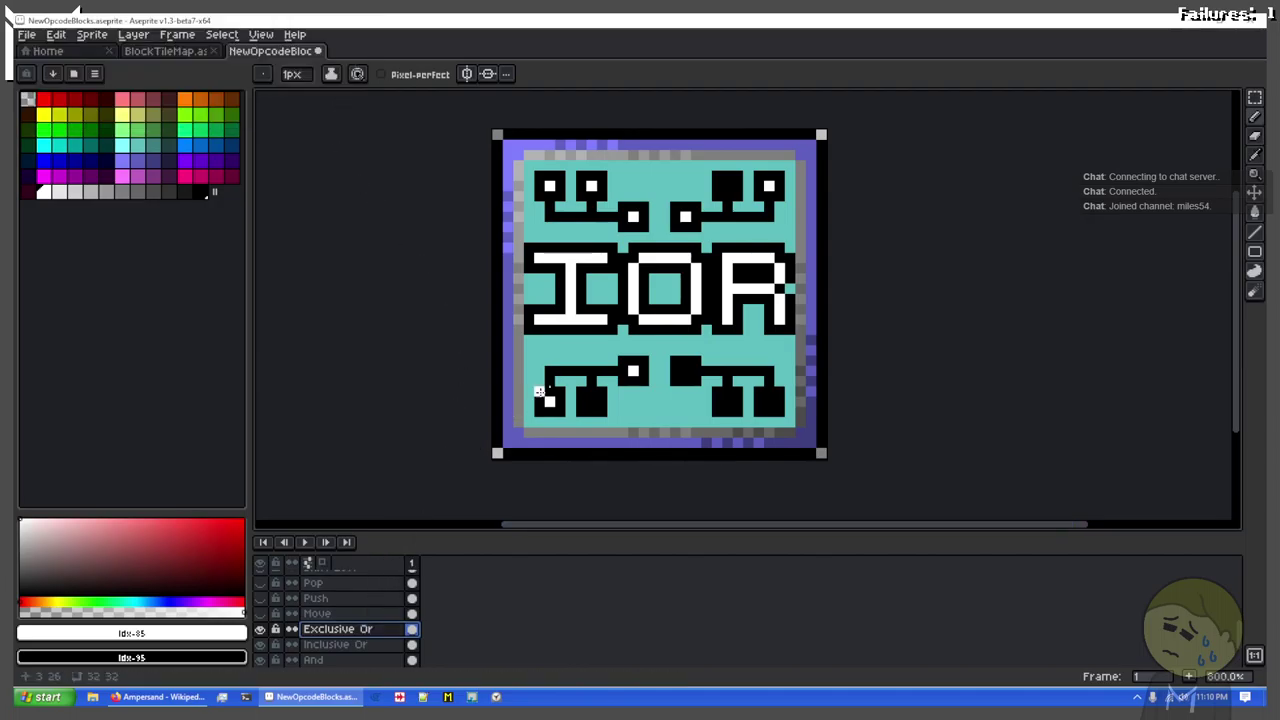
Step: Remove the letter I from the Exclusive Or layer, leaving plain teal background in its place
{"action": "scroll", "coordinate": [543, 334], "scroll_direction": "up", "scroll_amount": 5}
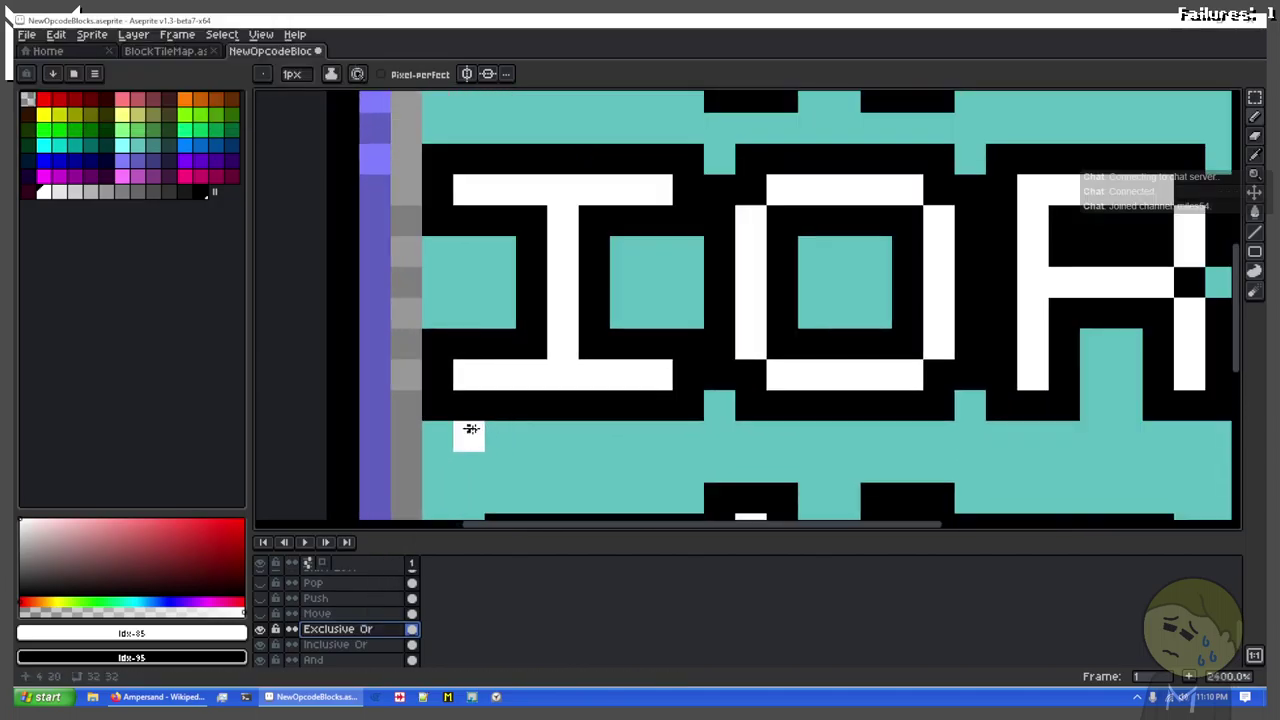
{"action": "key", "text": "m"}
{"action": "mouse_move", "coordinate": [387, 455]}
{"action": "left_mouse_down"}
{"action": "mouse_move", "coordinate": [514, 427]}
{"action": "mouse_move", "coordinate": [707, 418]}
{"action": "left_mouse_up"}
{"action": "left_click_drag", "start_coordinate": [547, 418], "coordinate": [560, 128]}
{"action": "key", "text": "ctrl+d"}
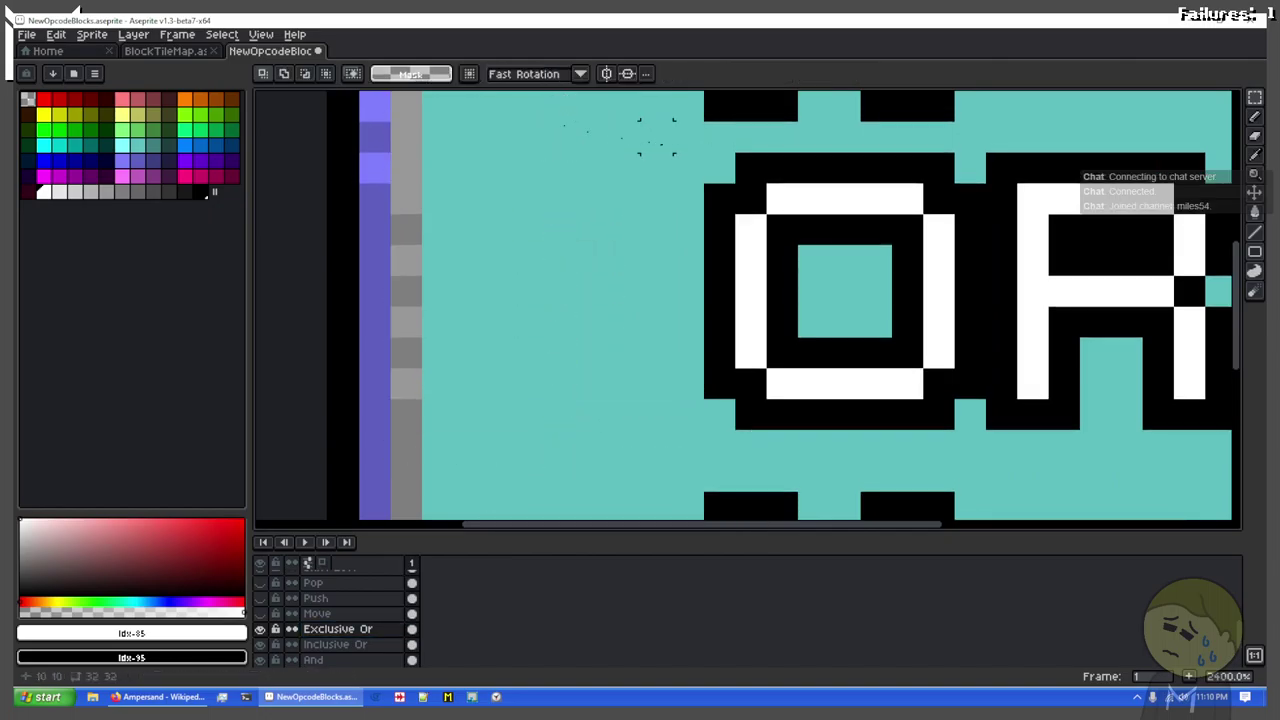
Step: Draw the black pixel outline of a letter X in the empty space before the O
{"action": "key", "text": "x"}
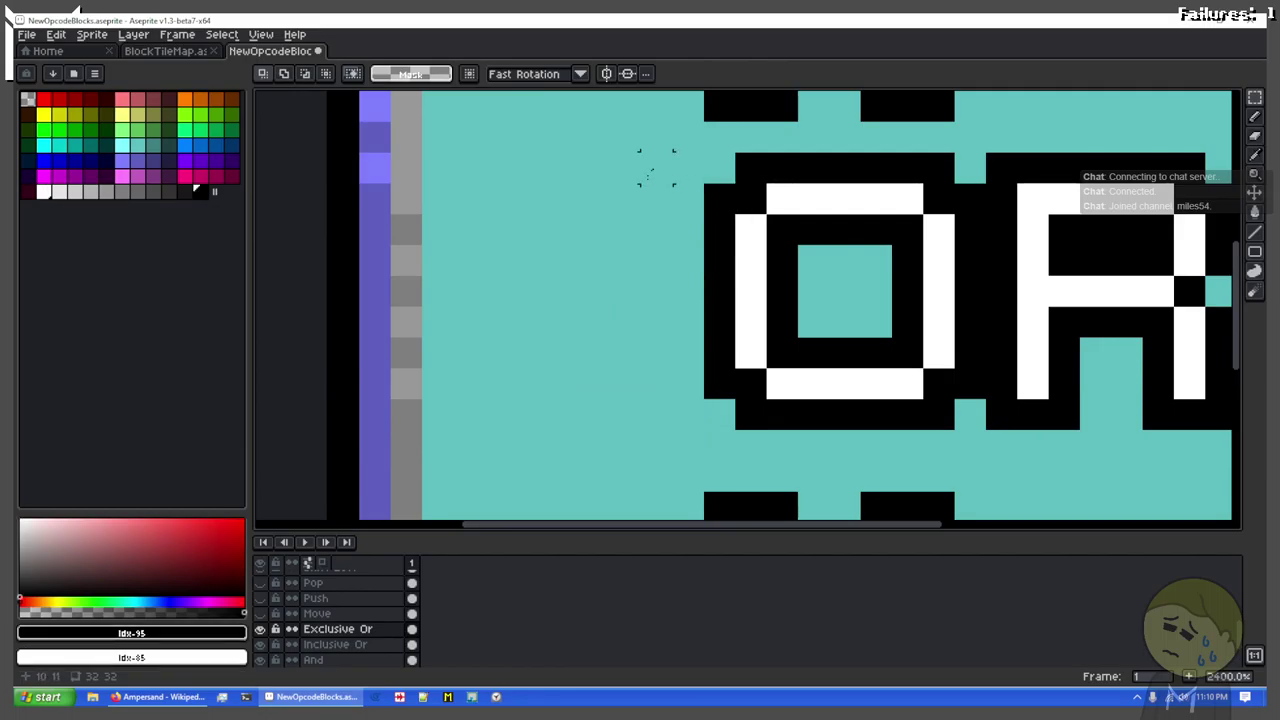
{"action": "key", "text": "b"}
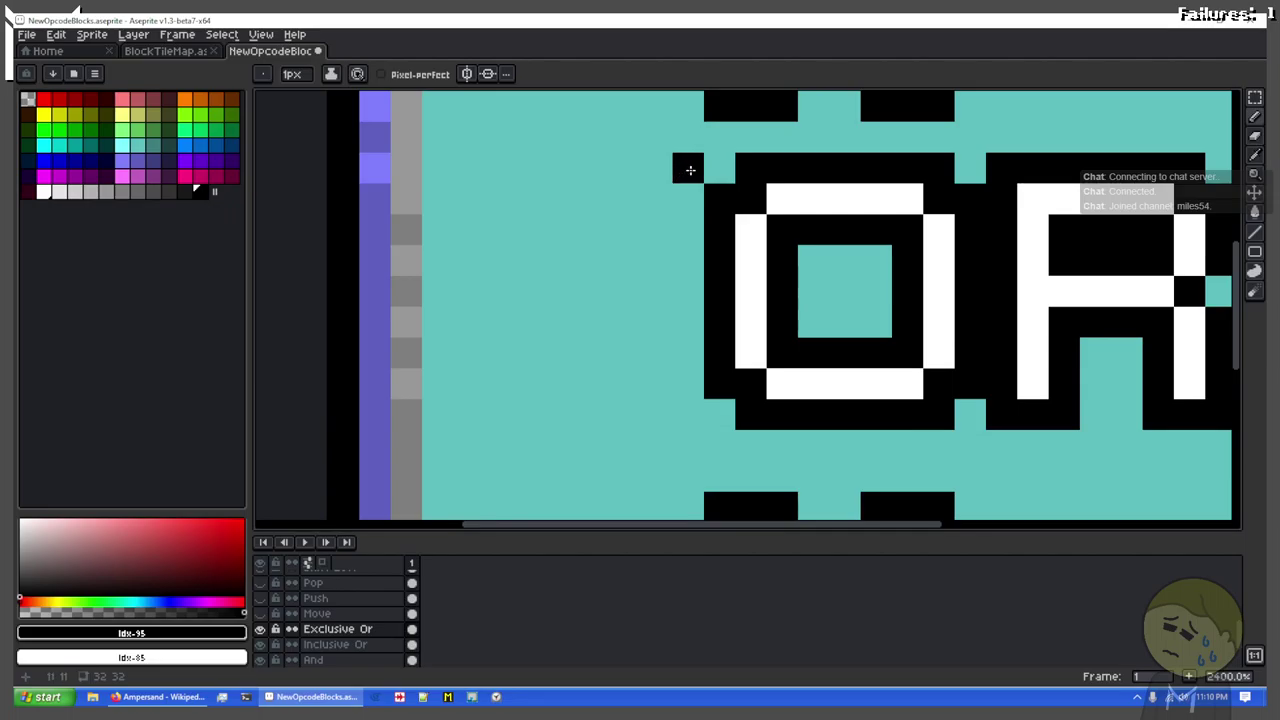
{"action": "mouse_move", "coordinate": [675, 170]}
{"action": "left_mouse_down"}
{"action": "mouse_move", "coordinate": [677, 189]}
{"action": "mouse_move", "coordinate": [652, 168]}
{"action": "left_mouse_up"}
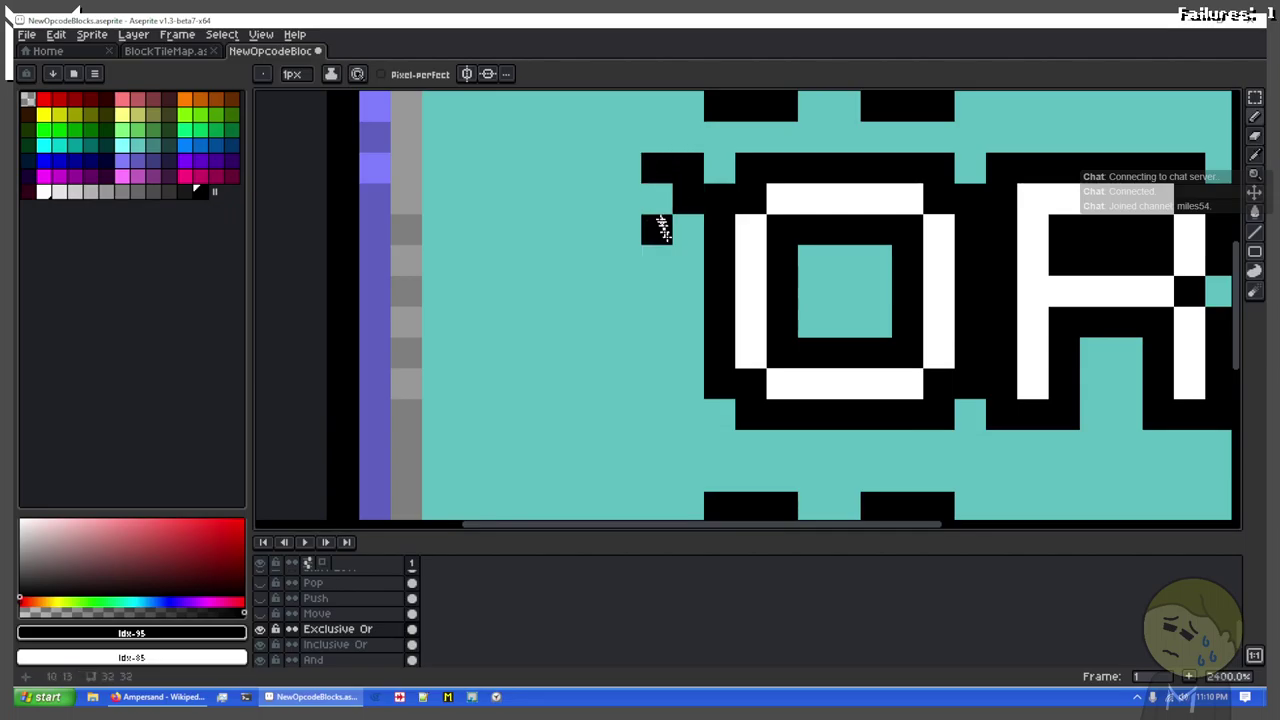
{"action": "mouse_move", "coordinate": [651, 224]}
{"action": "left_mouse_down"}
{"action": "mouse_move", "coordinate": [615, 200]}
{"action": "mouse_move", "coordinate": [425, 407]}
{"action": "mouse_move", "coordinate": [431, 369]}
{"action": "mouse_move", "coordinate": [435, 419]}
{"action": "mouse_move", "coordinate": [469, 410]}
{"action": "mouse_move", "coordinate": [626, 260]}
{"action": "left_mouse_up"}
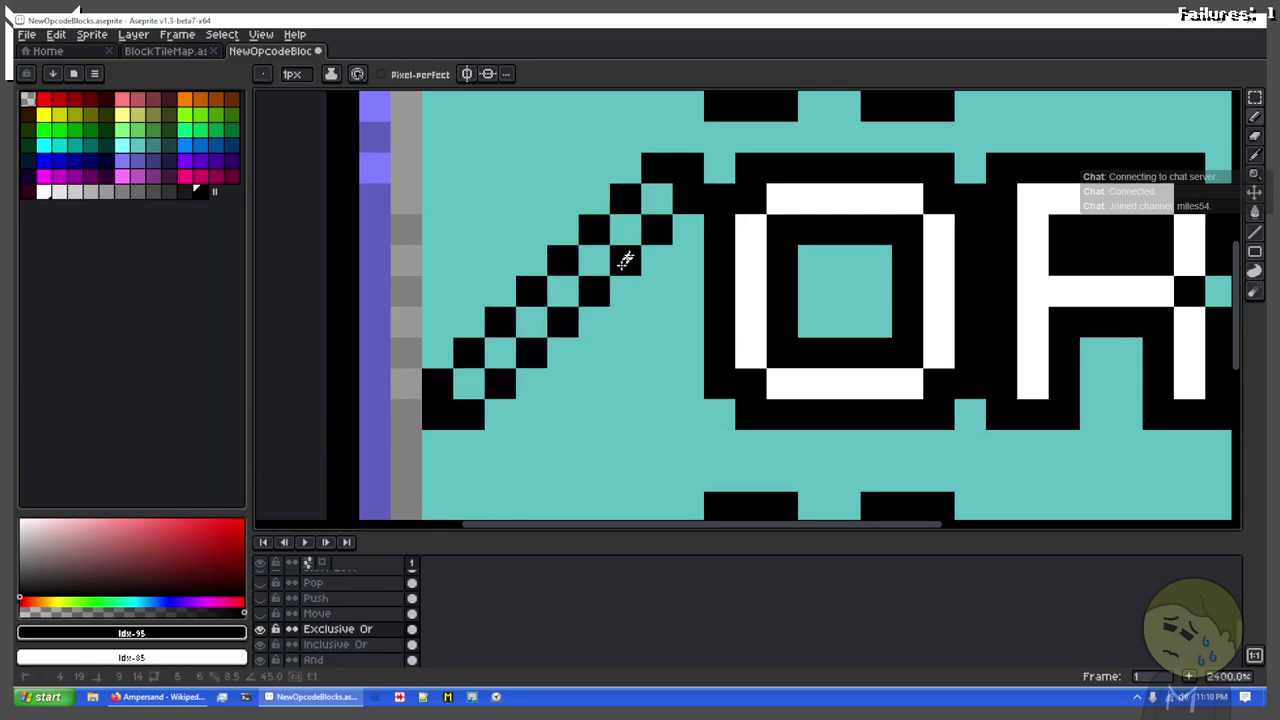
{"action": "left_click", "coordinate": [673, 409]}
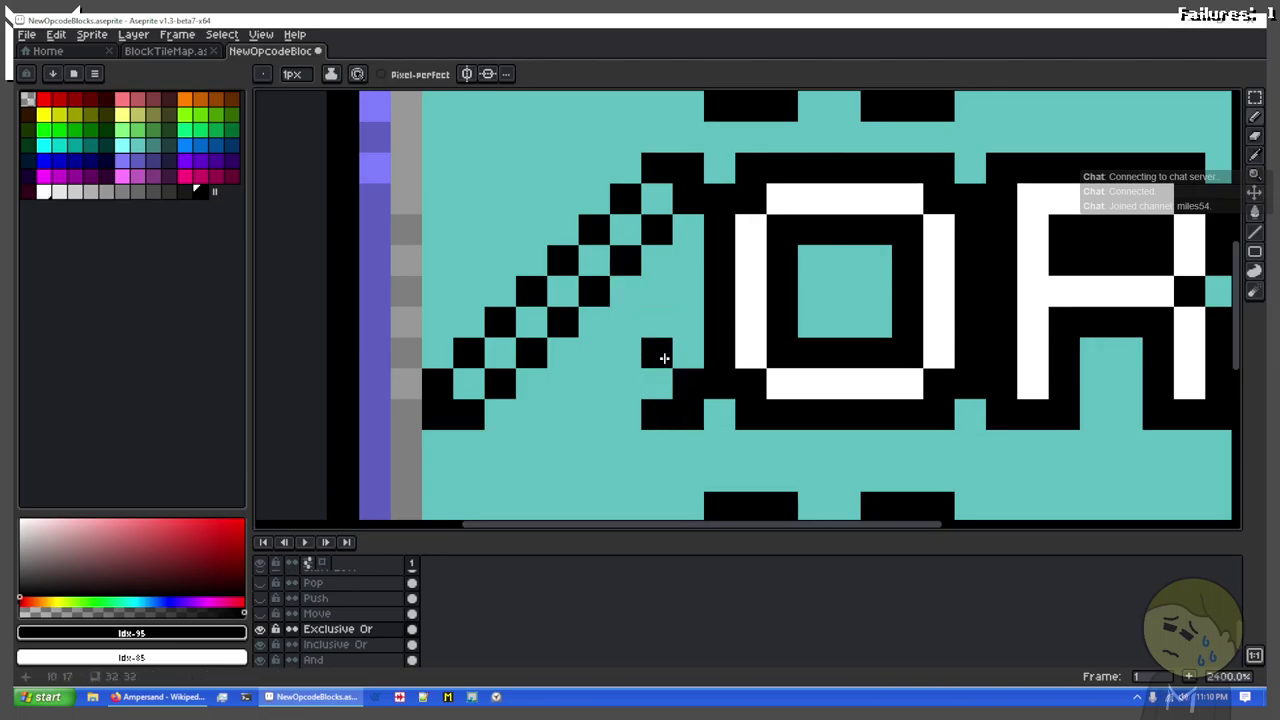
{"action": "mouse_move", "coordinate": [651, 365]}
{"action": "left_mouse_down"}
{"action": "mouse_move", "coordinate": [529, 204]}
{"action": "mouse_move", "coordinate": [471, 155]}
{"action": "mouse_move", "coordinate": [429, 163]}
{"action": "mouse_move", "coordinate": [431, 202]}
{"action": "mouse_move", "coordinate": [620, 402]}
{"action": "left_mouse_up"}
{"action": "key", "text": "ctrl+z"}
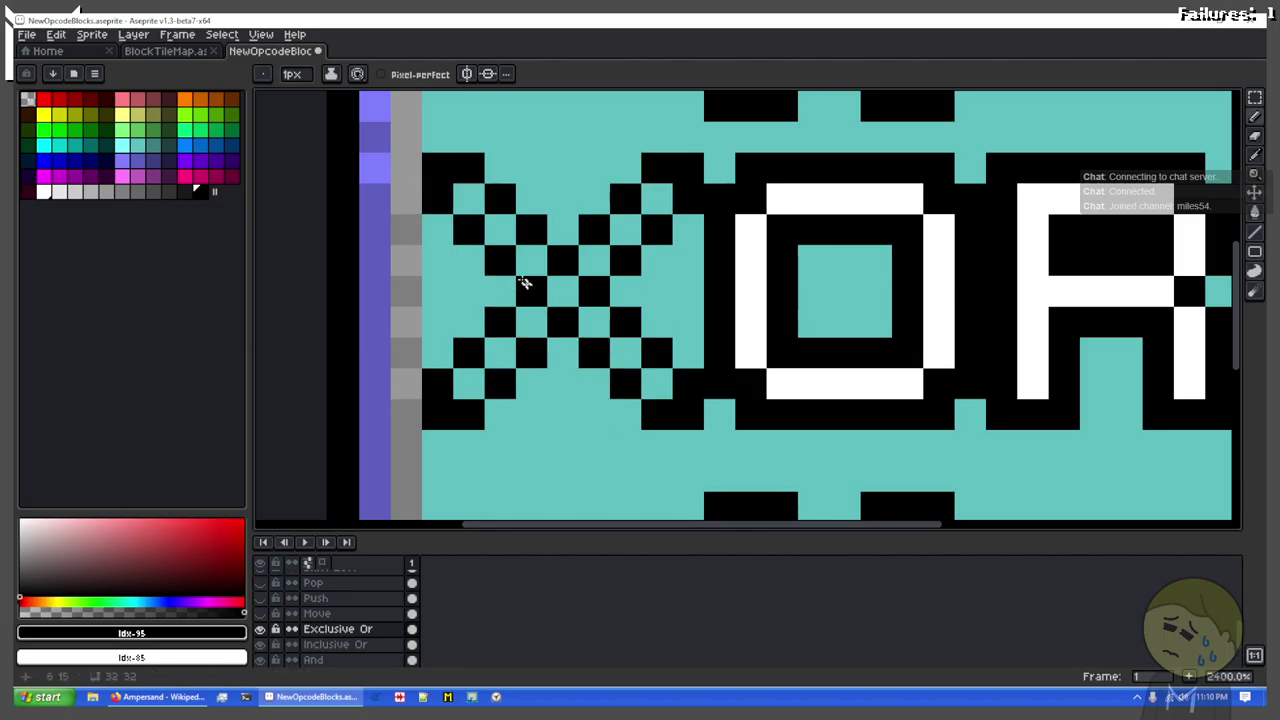
Step: Fill both diagonals of the X with one-pixel white lines
{"action": "key", "text": "x"}
{"action": "mouse_move", "coordinate": [471, 200]}
{"action": "left_mouse_down"}
{"action": "mouse_move", "coordinate": [623, 374]}
{"action": "mouse_move", "coordinate": [657, 380]}
{"action": "left_mouse_up"}
{"action": "left_click", "coordinate": [650, 202]}
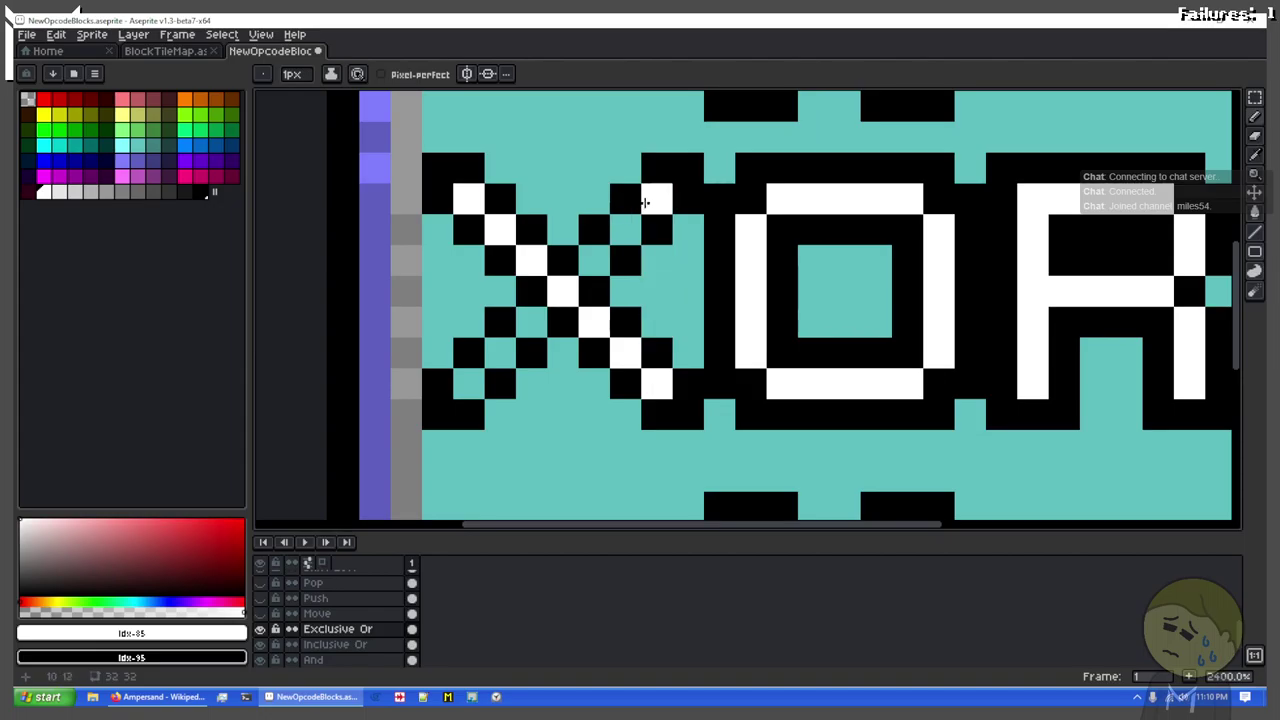
{"action": "left_click", "coordinate": [467, 381], "text": "shift"}
Step: Thicken the black outline around both diagonals of the X, extending it one pixel outward
{"action": "key", "text": "x"}
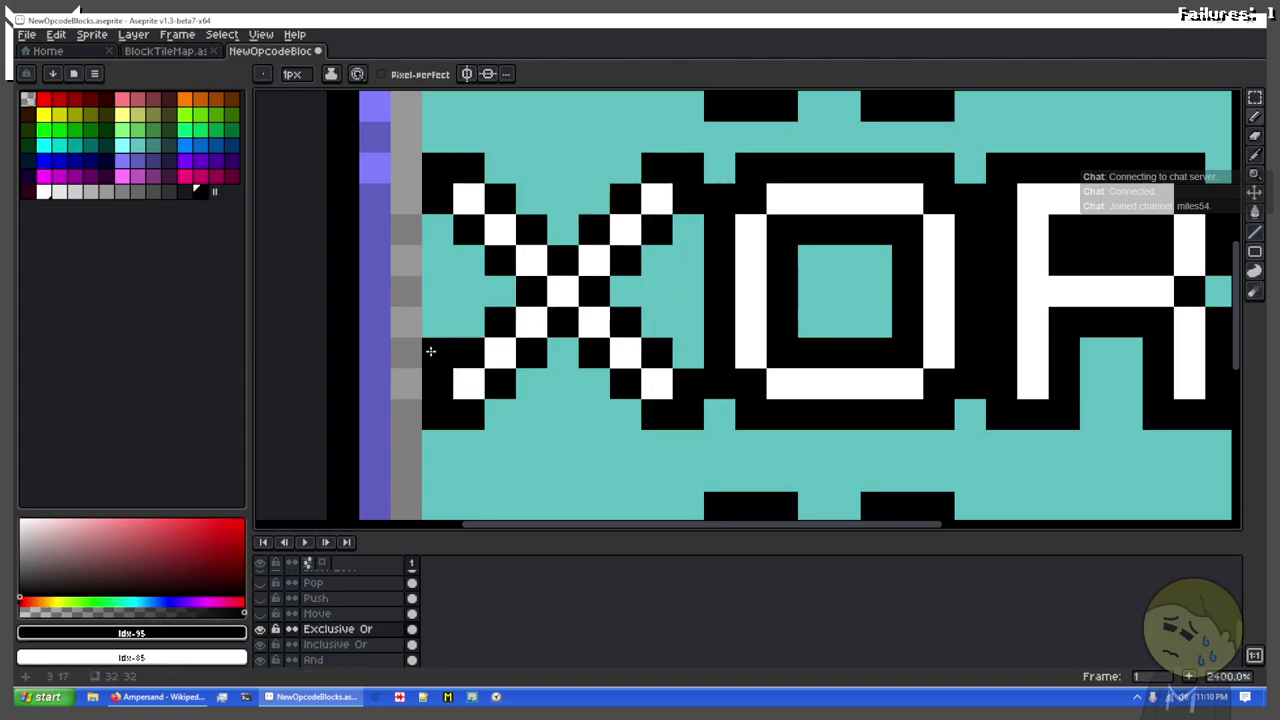
{"action": "mouse_move", "coordinate": [430, 351]}
{"action": "left_mouse_down"}
{"action": "mouse_move", "coordinate": [494, 311]}
{"action": "mouse_move", "coordinate": [617, 177]}
{"action": "left_mouse_up"}
{"action": "left_click_drag", "start_coordinate": [655, 262], "coordinate": [513, 398]}
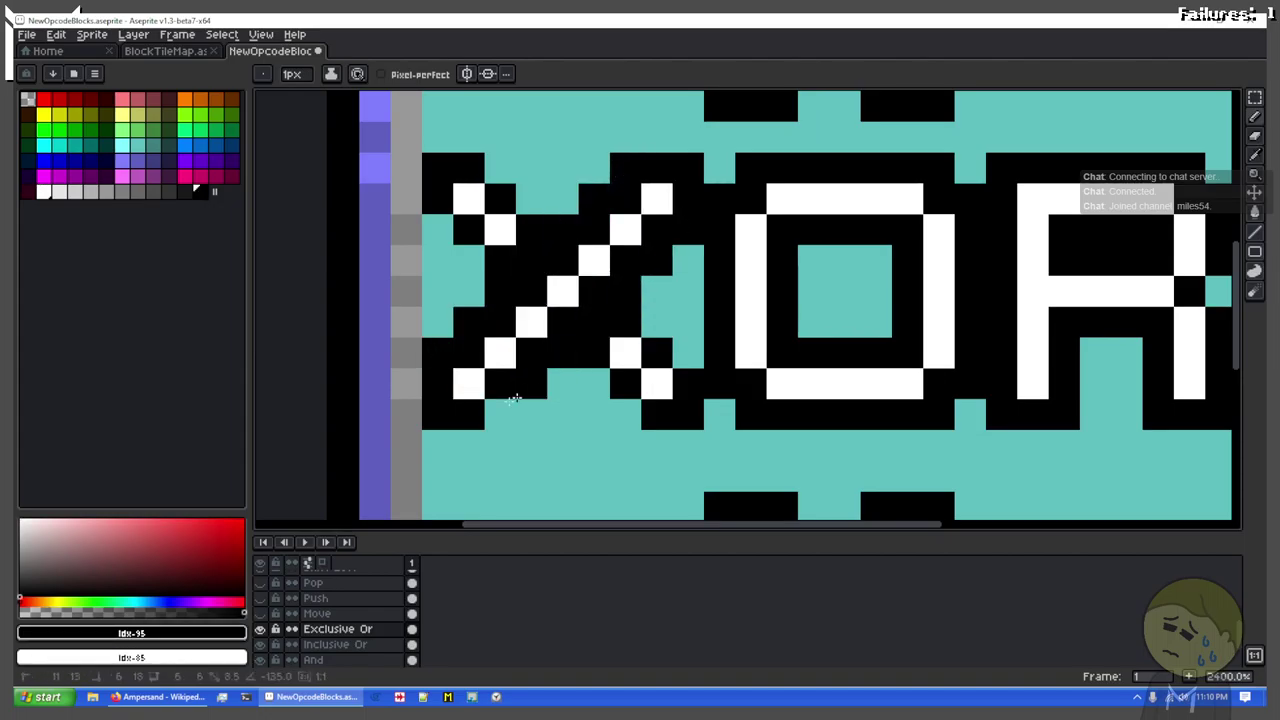
{"action": "left_click", "coordinate": [490, 410]}
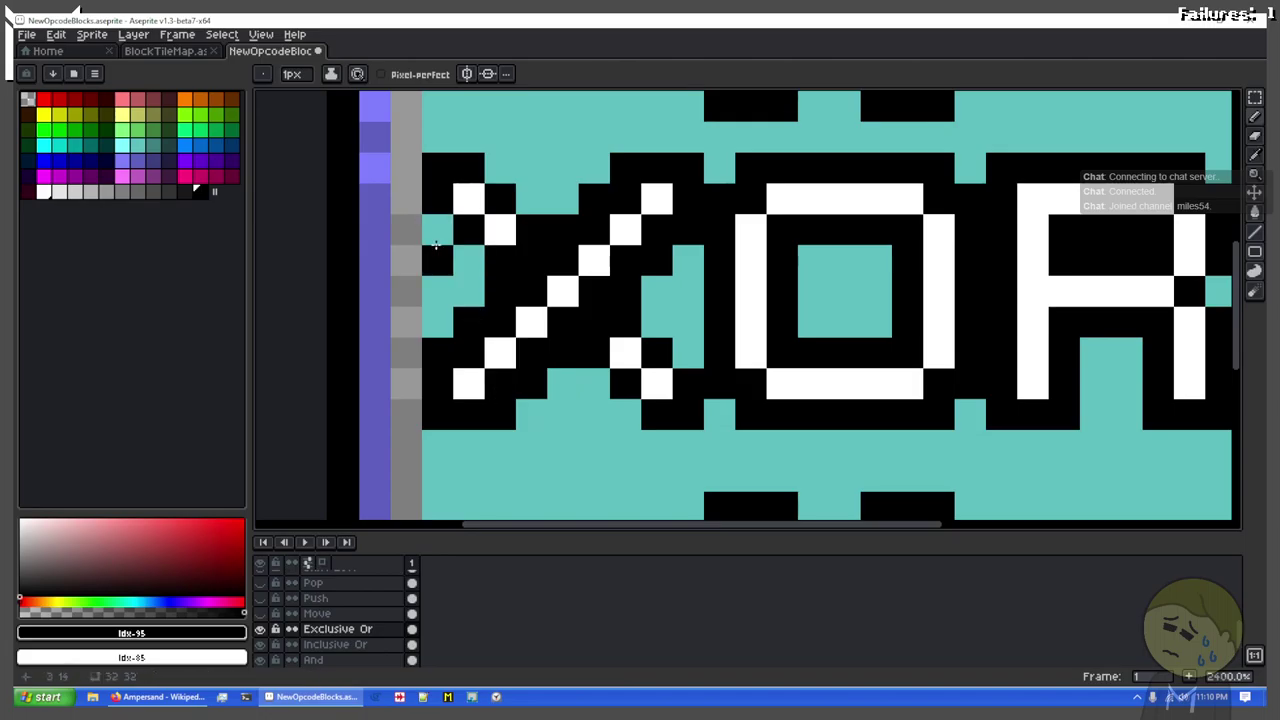
{"action": "left_click_drag", "start_coordinate": [469, 260], "coordinate": [626, 404]}
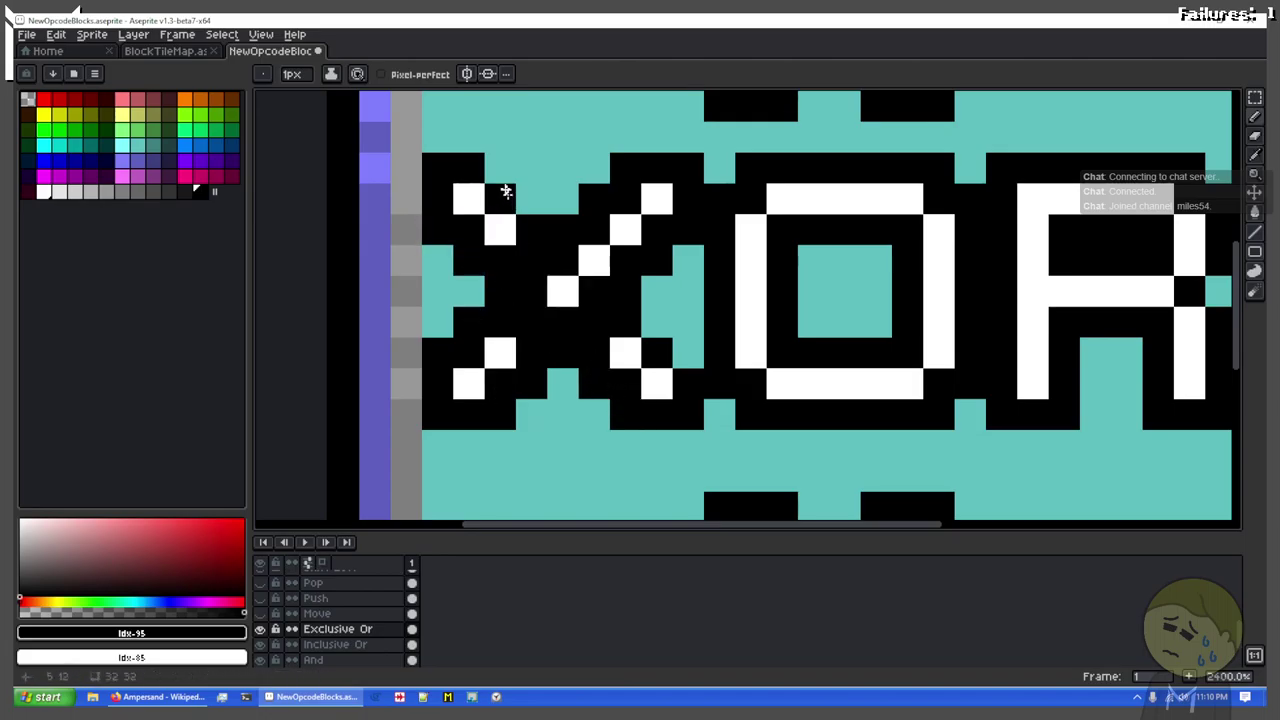
{"action": "mouse_move", "coordinate": [508, 183]}
{"action": "left_mouse_down"}
{"action": "mouse_move", "coordinate": [651, 346]}
{"action": "mouse_move", "coordinate": [681, 354]}
{"action": "left_mouse_up"}
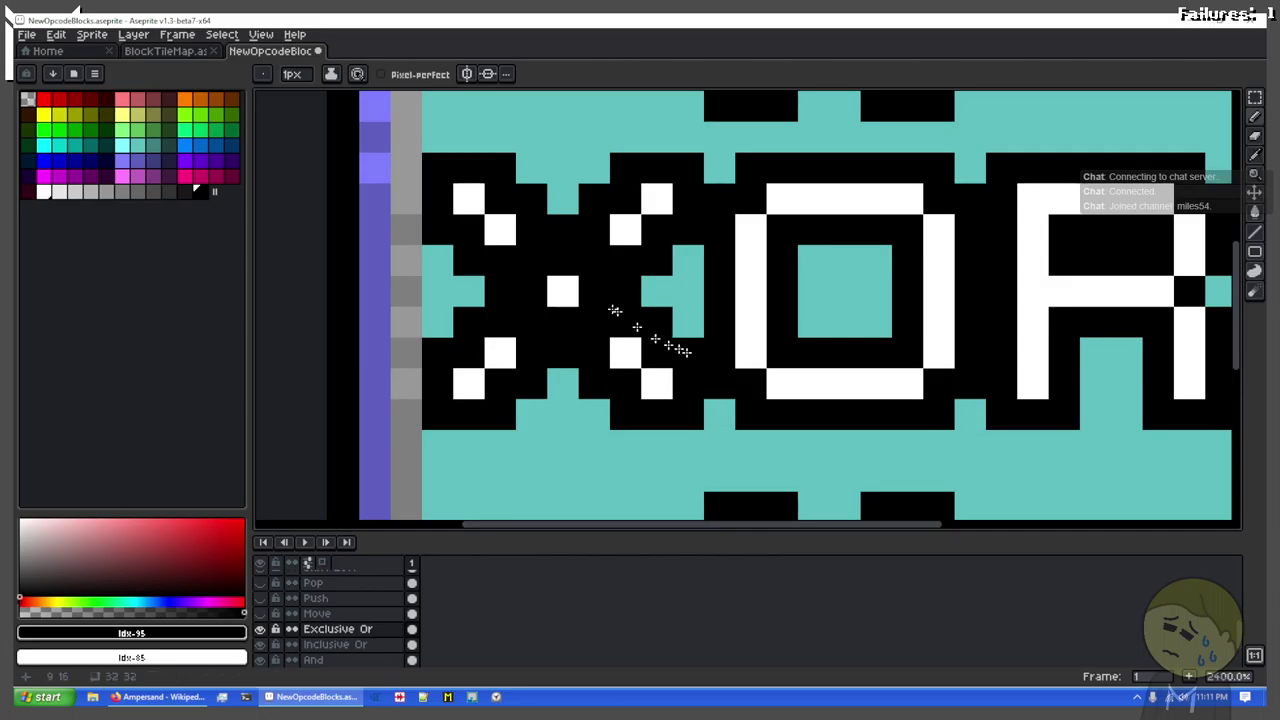
Step: Repaint the white diagonal pixels around the centre of the X that the black outline covered
{"action": "key", "text": "x"}
{"action": "left_click", "coordinate": [519, 313]}
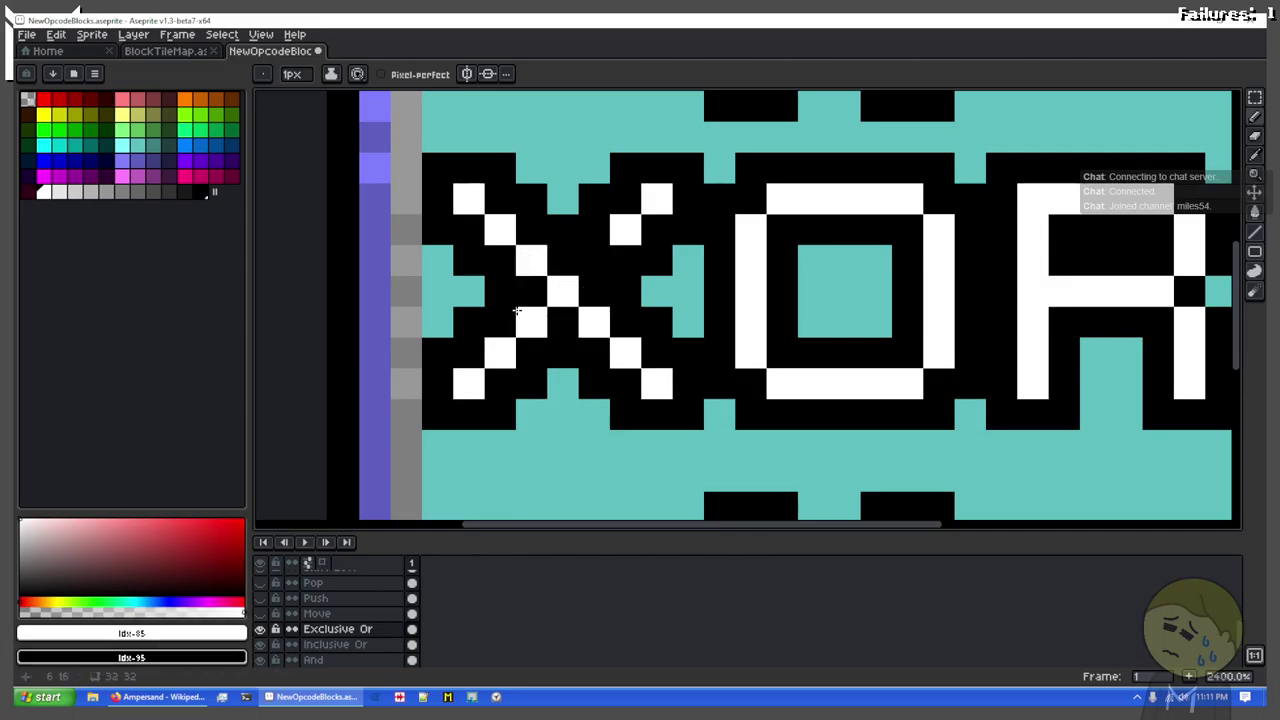
{"action": "scroll", "coordinate": [632, 367], "scroll_direction": "down", "scroll_amount": 2}
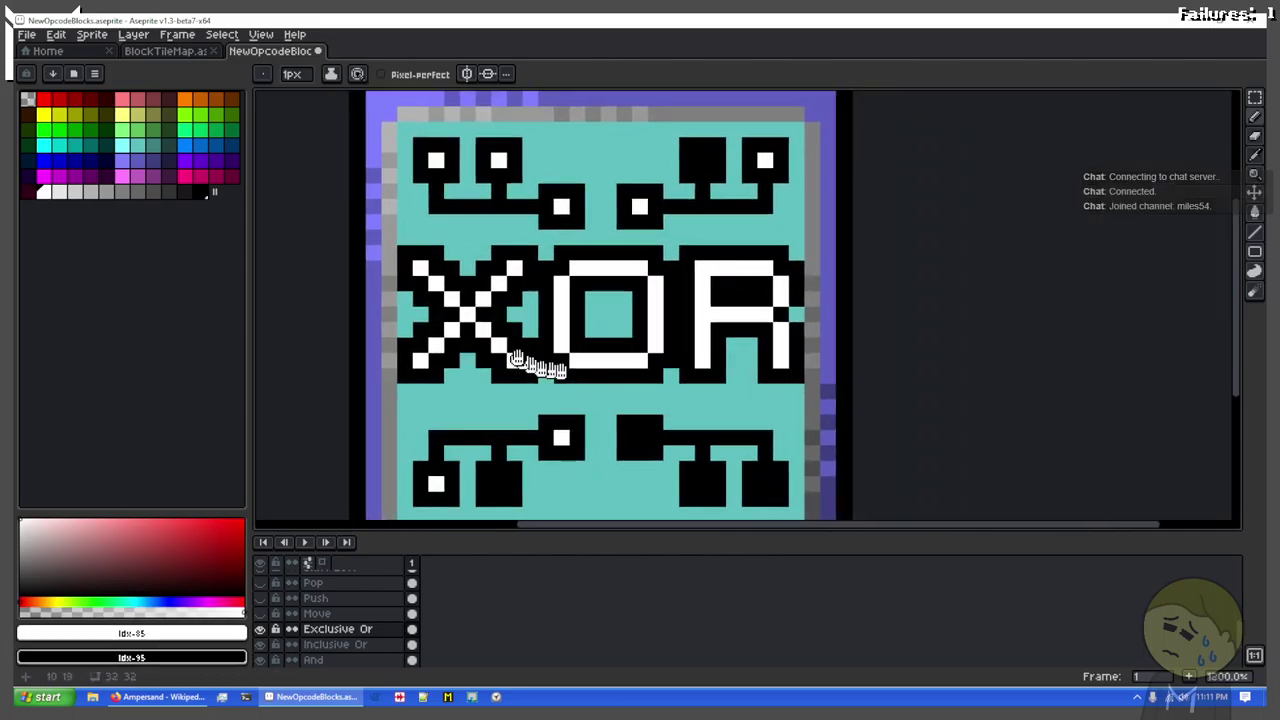
Step: Paint the output node of the upper-left circuit above the XOR letters solid black
{"action": "key", "text": "x"}
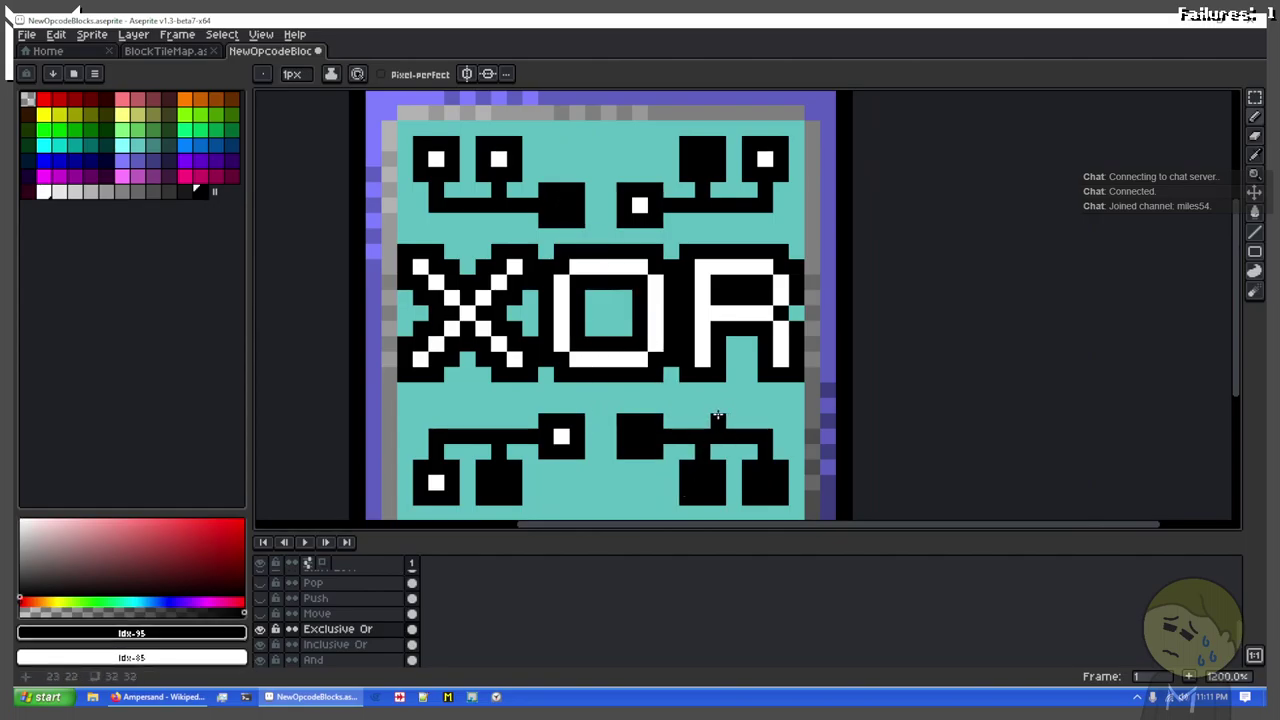
{"action": "scroll", "coordinate": [718, 416], "scroll_direction": "down", "scroll_amount": 1}
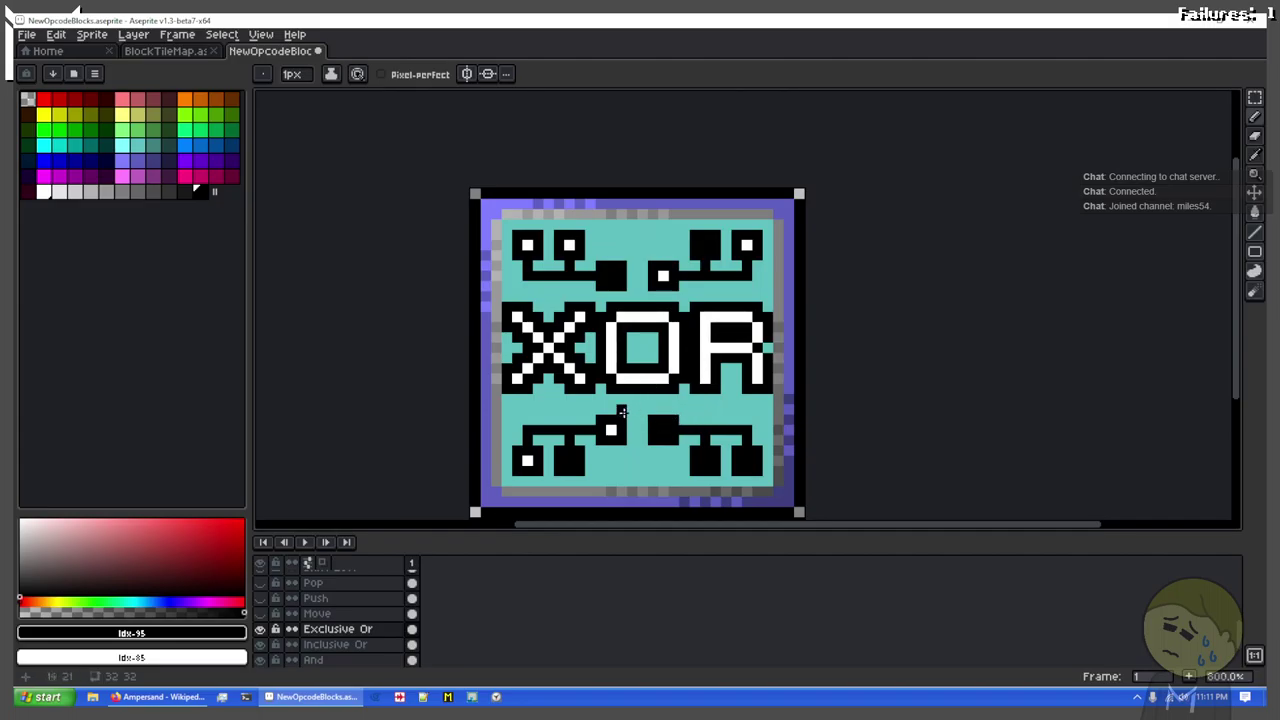
{"action": "left_click_drag", "start_coordinate": [622, 412], "coordinate": [627, 341]}
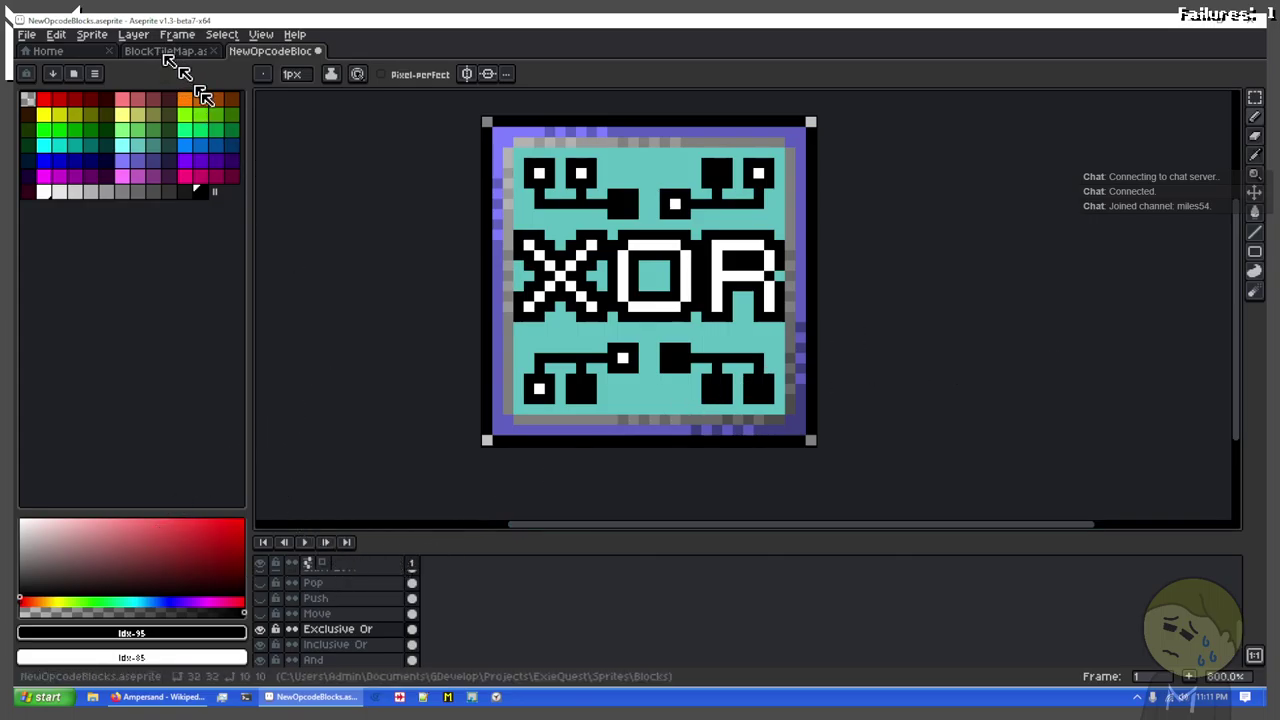
Step: Copy the block from the And layer and switch to the BlockTileMap sprite
{"action": "left_click", "coordinate": [357, 659]}
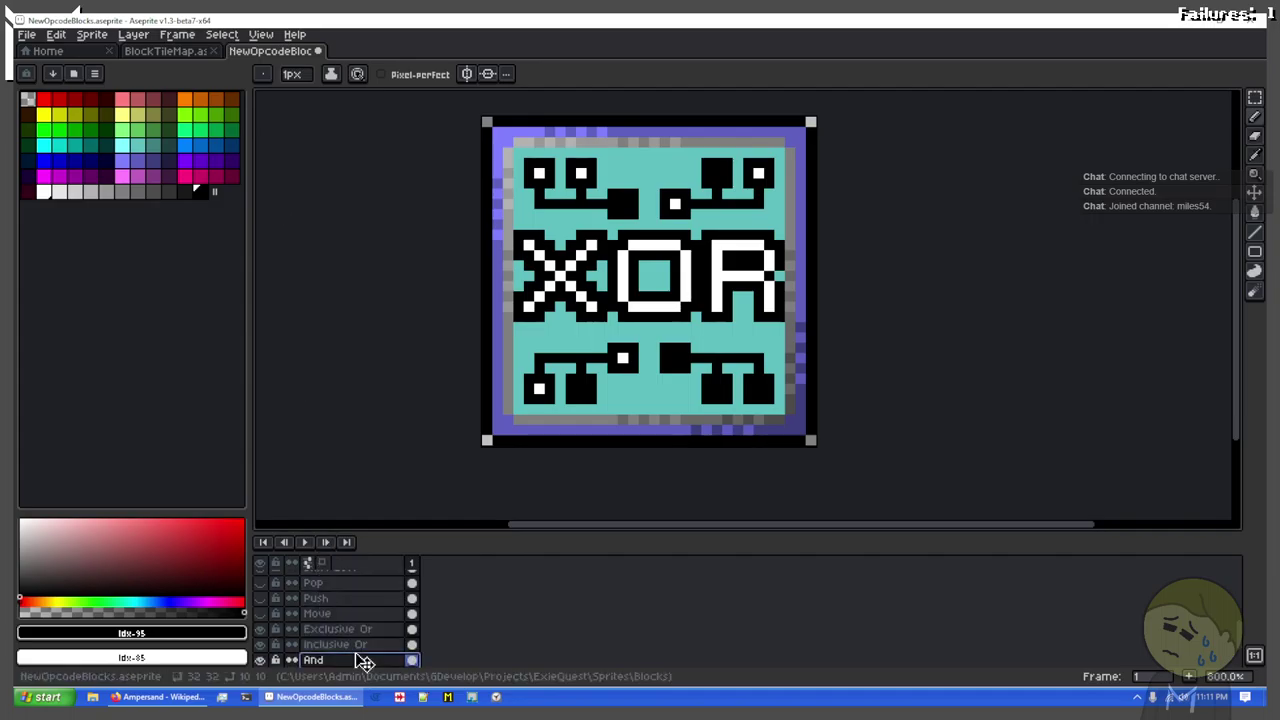
{"action": "key", "text": "ctrl+a"}
{"action": "key", "text": "ctrl+c"}
{"action": "left_click", "coordinate": [167, 51]}
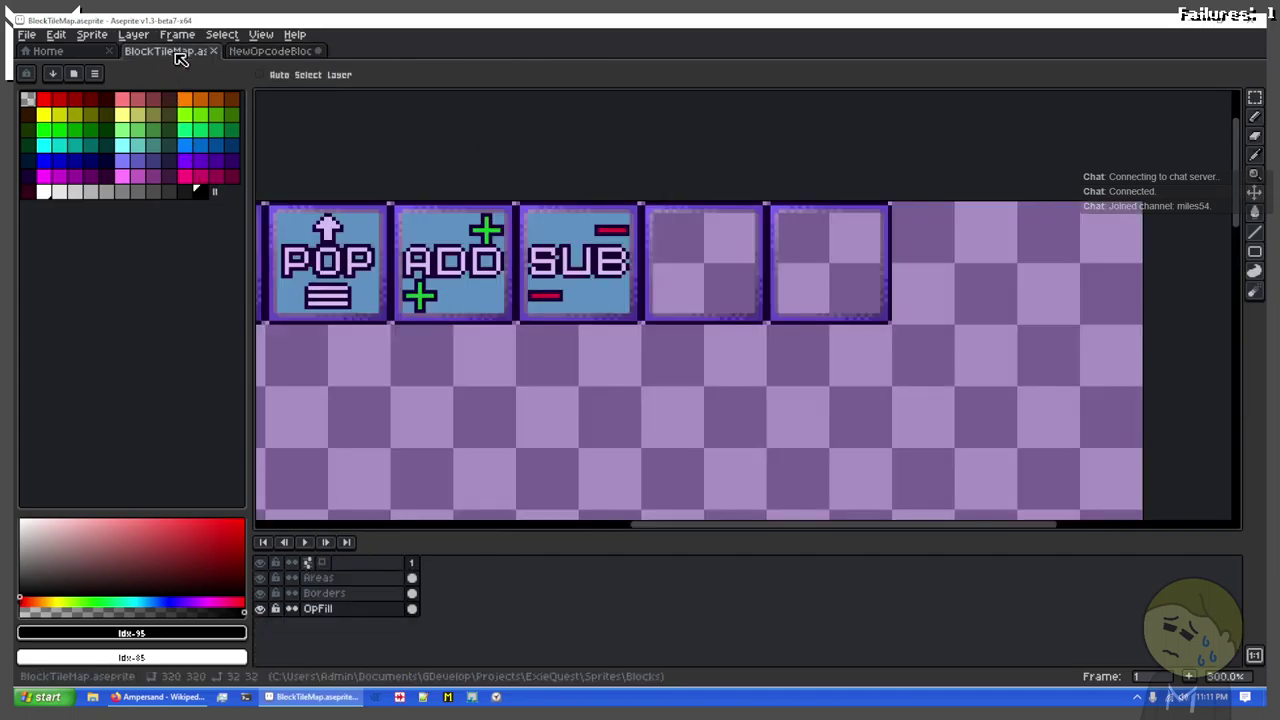
{"action": "key", "text": "b"}
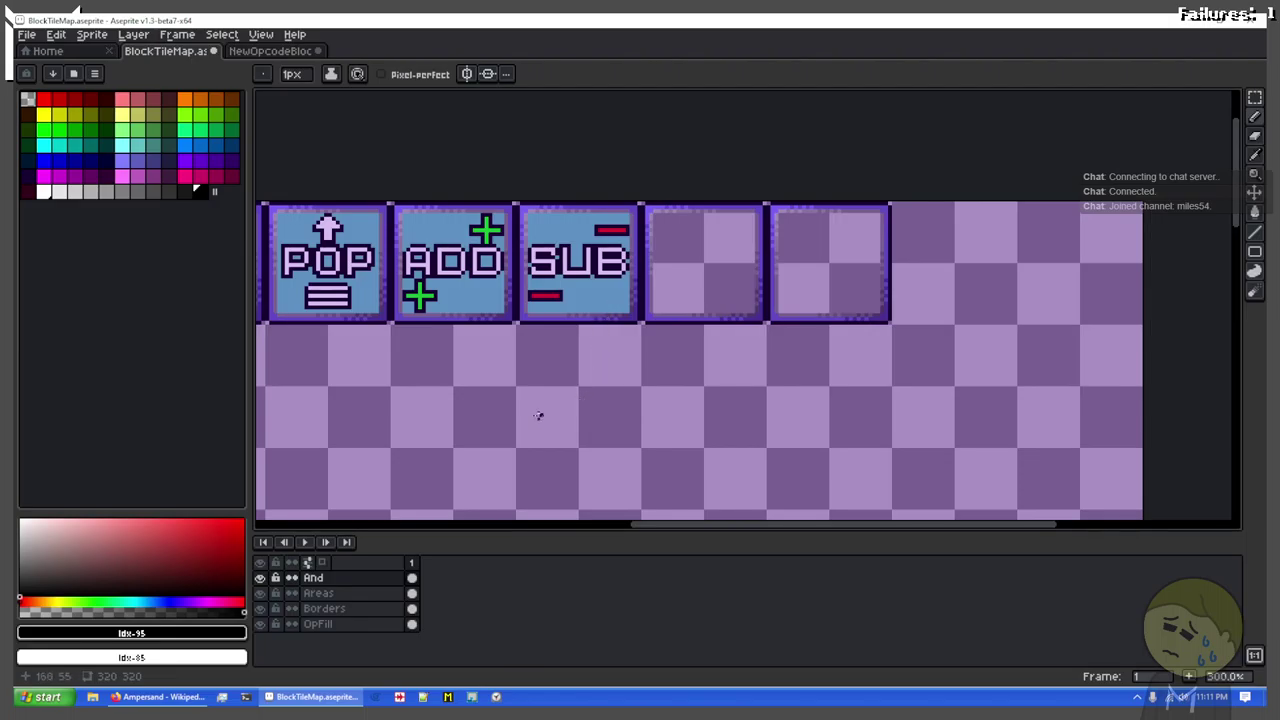
{"action": "left_click_drag", "start_coordinate": [502, 406], "coordinate": [900, 423]}
{"action": "key", "text": "ctrl+z"}
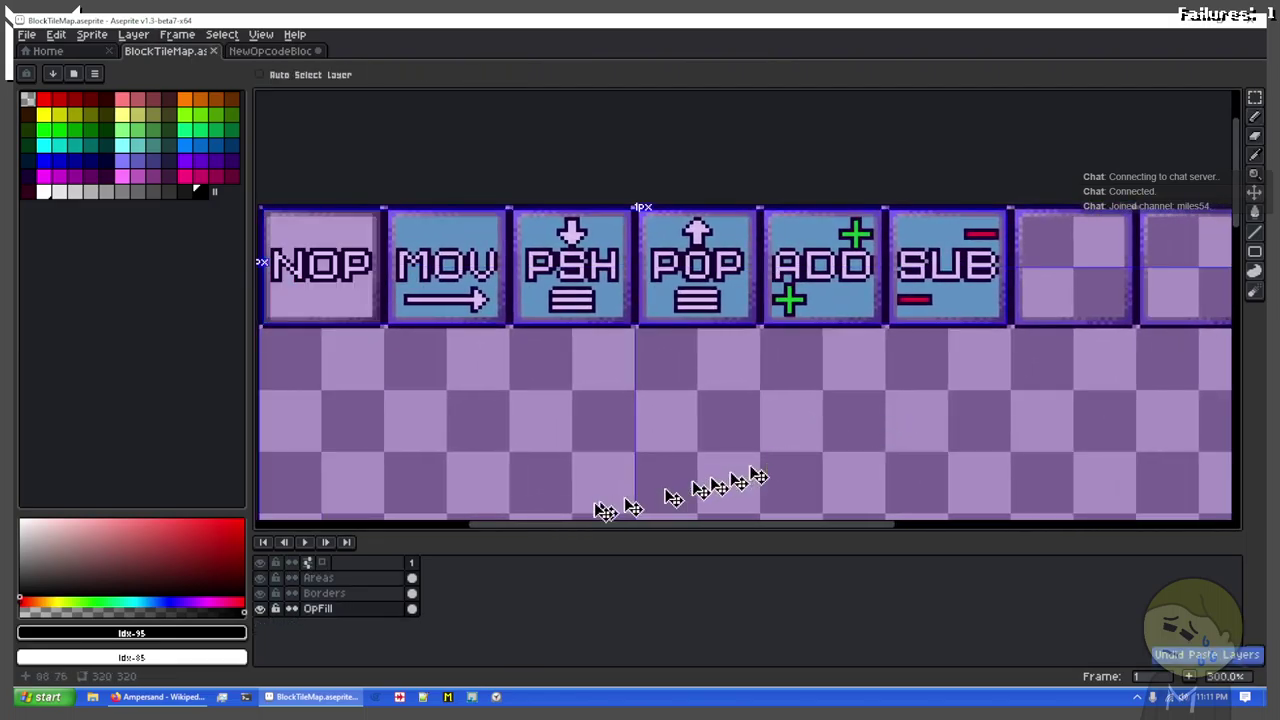
Step: Return to NewOpcodeBlocks, copy the And layer's entire canvas as a selection, and switch back to BlockTileMap
{"action": "left_click", "coordinate": [268, 51]}
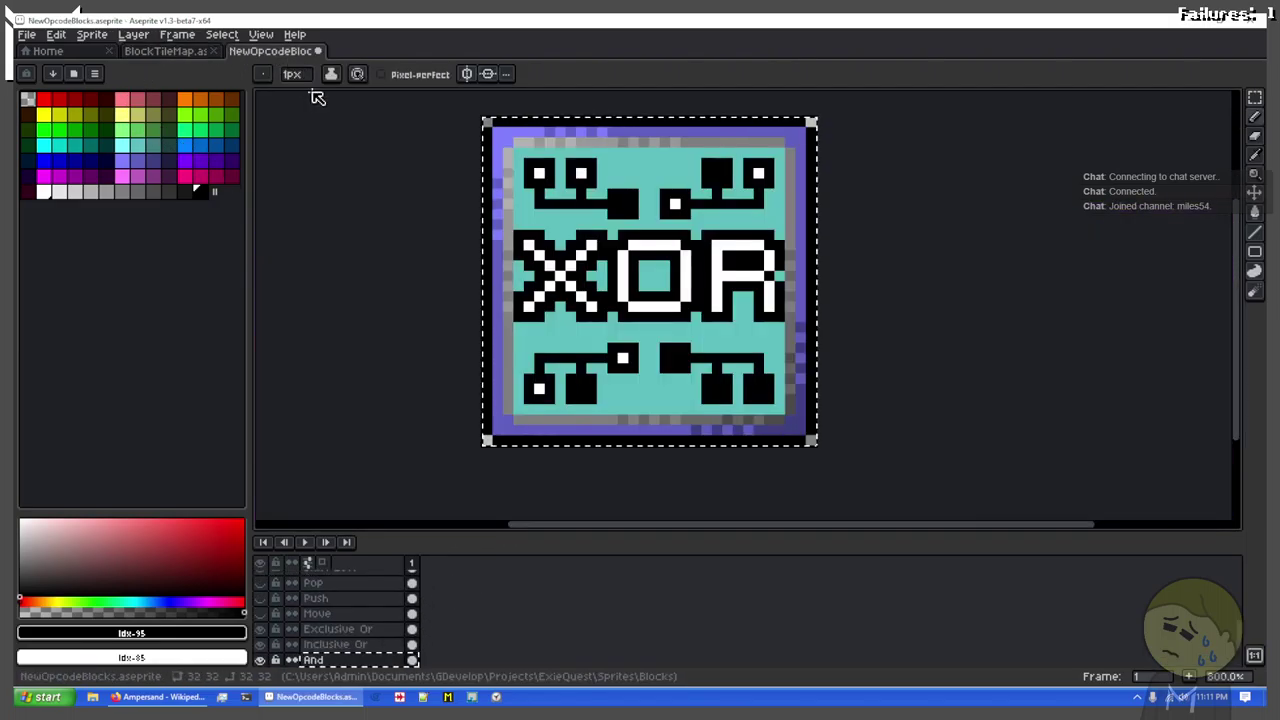
{"action": "key", "text": "ctrl+a"}
{"action": "key", "text": "ctrl+c"}
{"action": "left_click", "coordinate": [165, 51]}
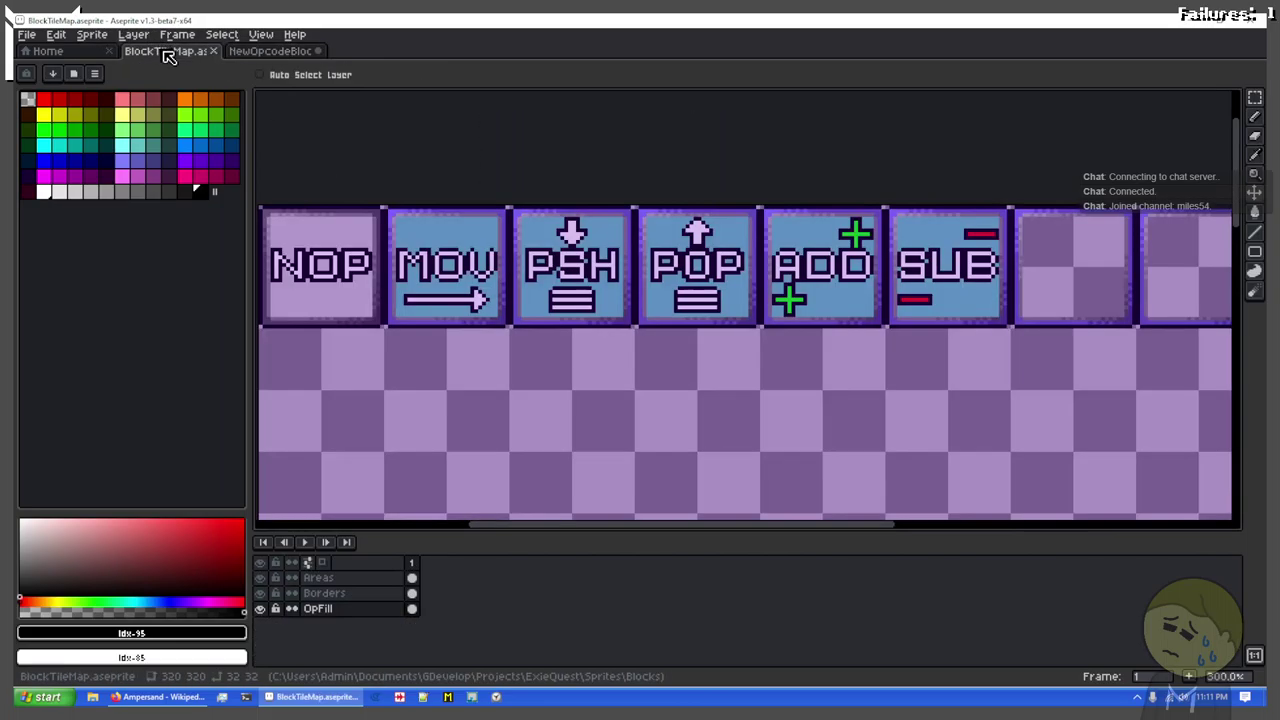
{"action": "key", "text": "ctrl+v"}
{"action": "left_click_drag", "start_coordinate": [589, 400], "coordinate": [1090, 424]}
{"action": "key", "text": "ctrl+z"}
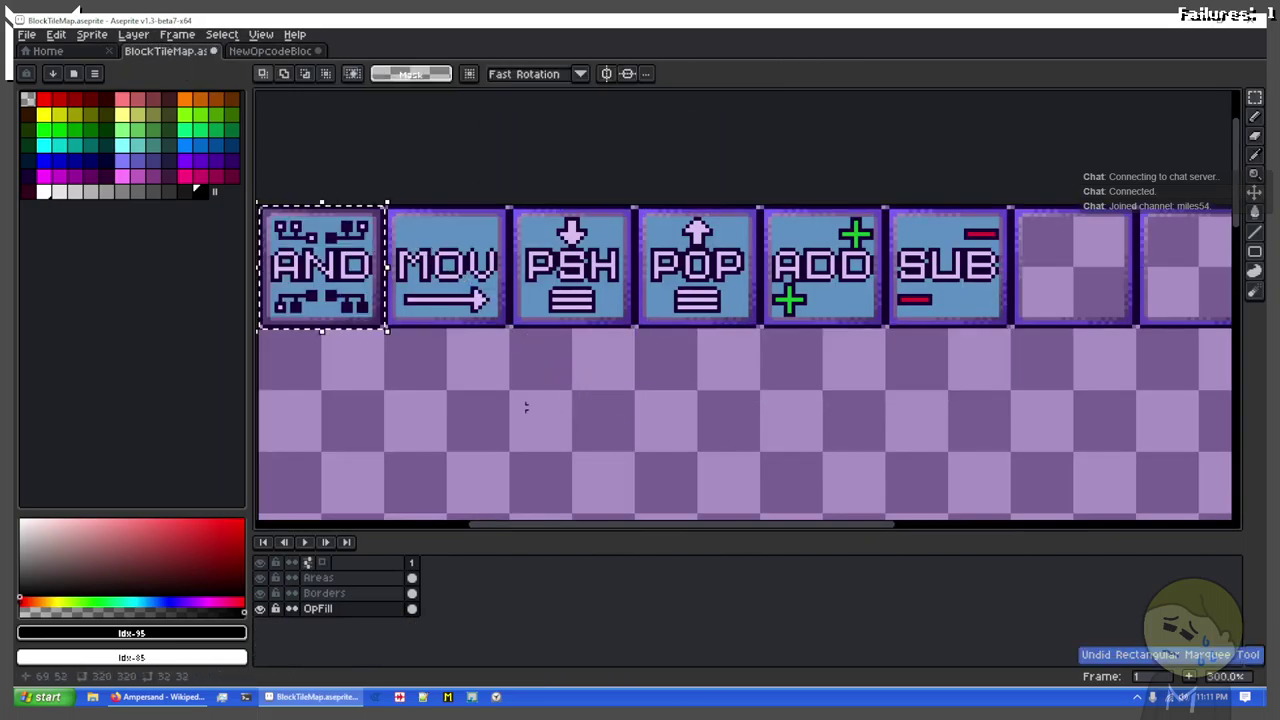
{"action": "left_click_drag", "start_coordinate": [342, 298], "coordinate": [674, 317]}
{"action": "key", "text": "ctrl+z"}
{"action": "key", "text": "ctrl+z"}
Step: Paste the AND block on the OpFill layer into the empty tile after SUB, at position 192, 0, and deselect it
{"action": "key", "text": "ctrl+v"}
{"action": "left_click_drag", "start_coordinate": [354, 298], "coordinate": [607, 286]}
{"action": "scroll", "coordinate": [632, 314], "scroll_direction": "up", "scroll_amount": 2}
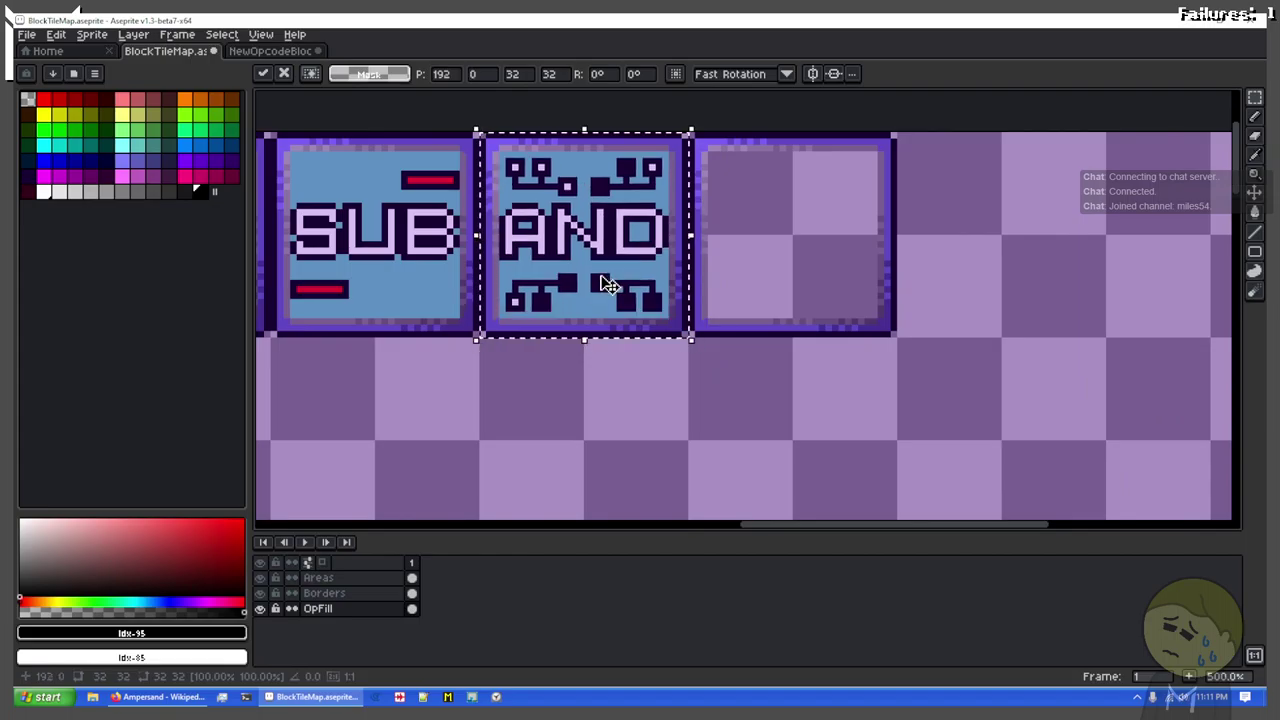
{"action": "key", "text": "ctrl+d"}
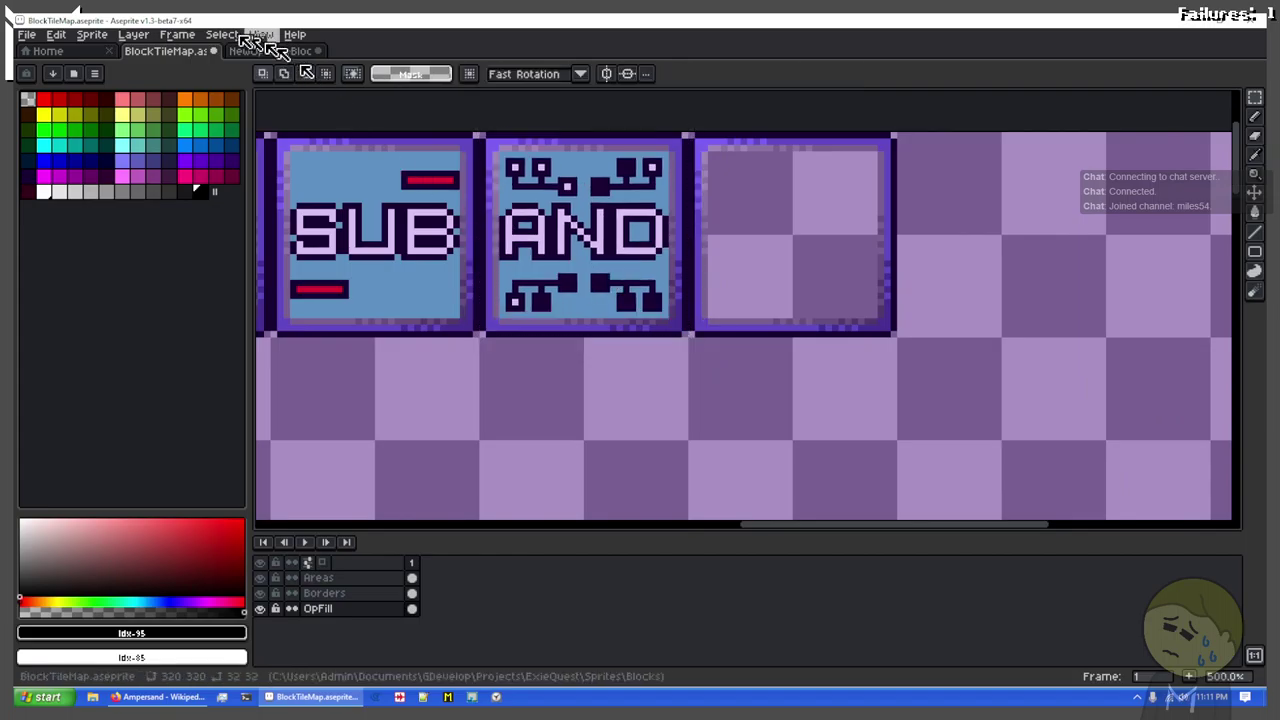
Step: Select the empty framed tile after AND and make Borders the active layer
{"action": "left_click_drag", "start_coordinate": [690, 333], "coordinate": [900, 134]}
{"action": "left_click", "coordinate": [323, 593]}
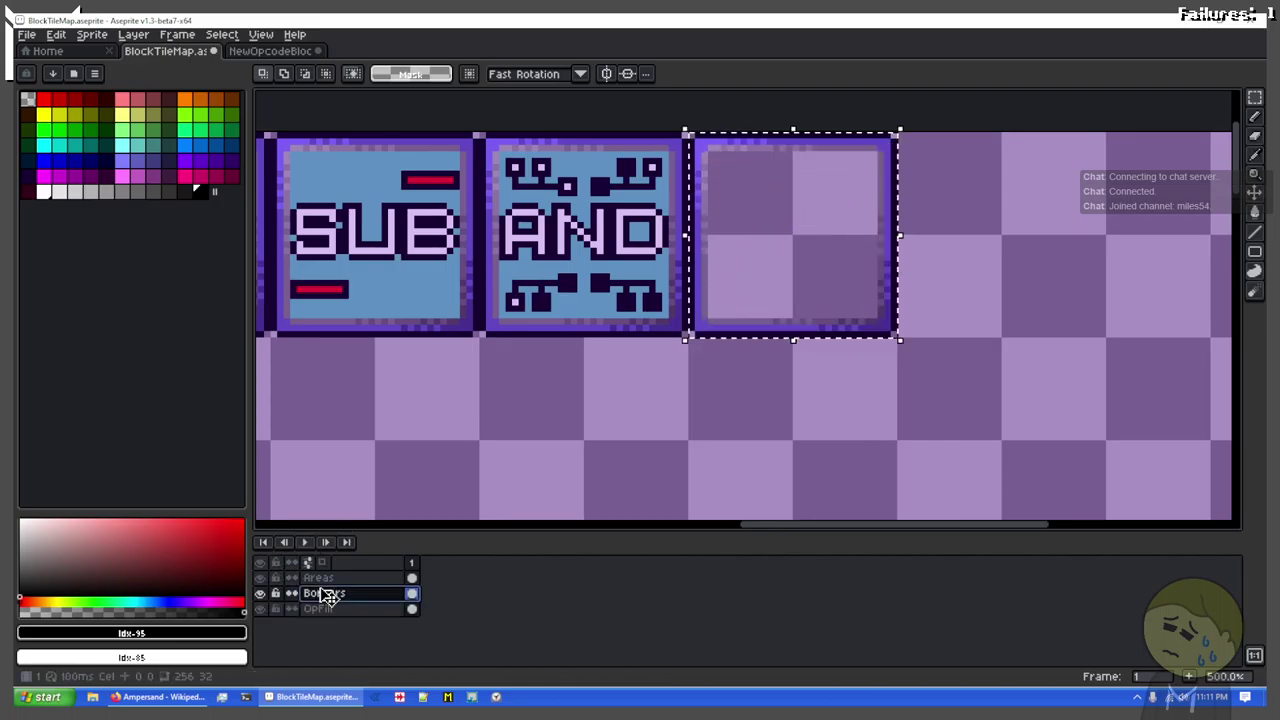
{"action": "key", "text": "ctrl+c"}
{"action": "key", "text": "ctrl+v"}
{"action": "left_click_drag", "start_coordinate": [804, 238], "coordinate": [1035, 238]}
{"action": "key", "text": "ctrl+z"}
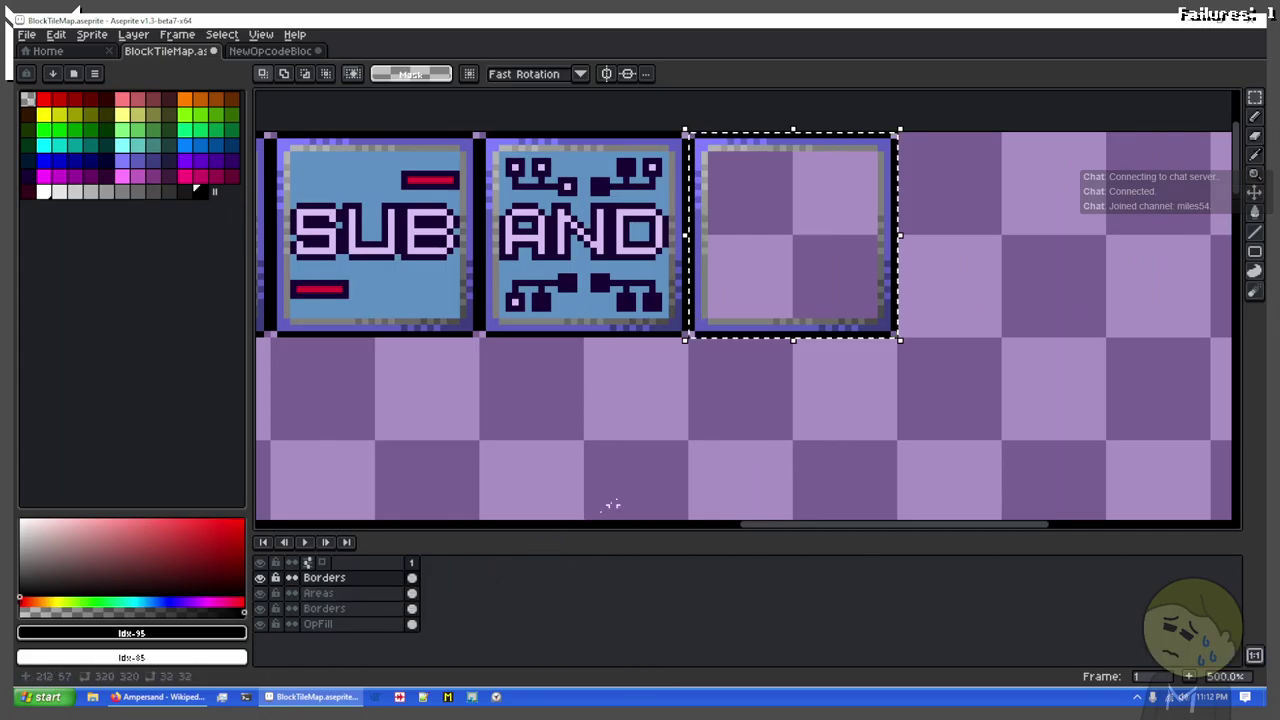
{"action": "left_click_drag", "start_coordinate": [790, 277], "coordinate": [1023, 289]}
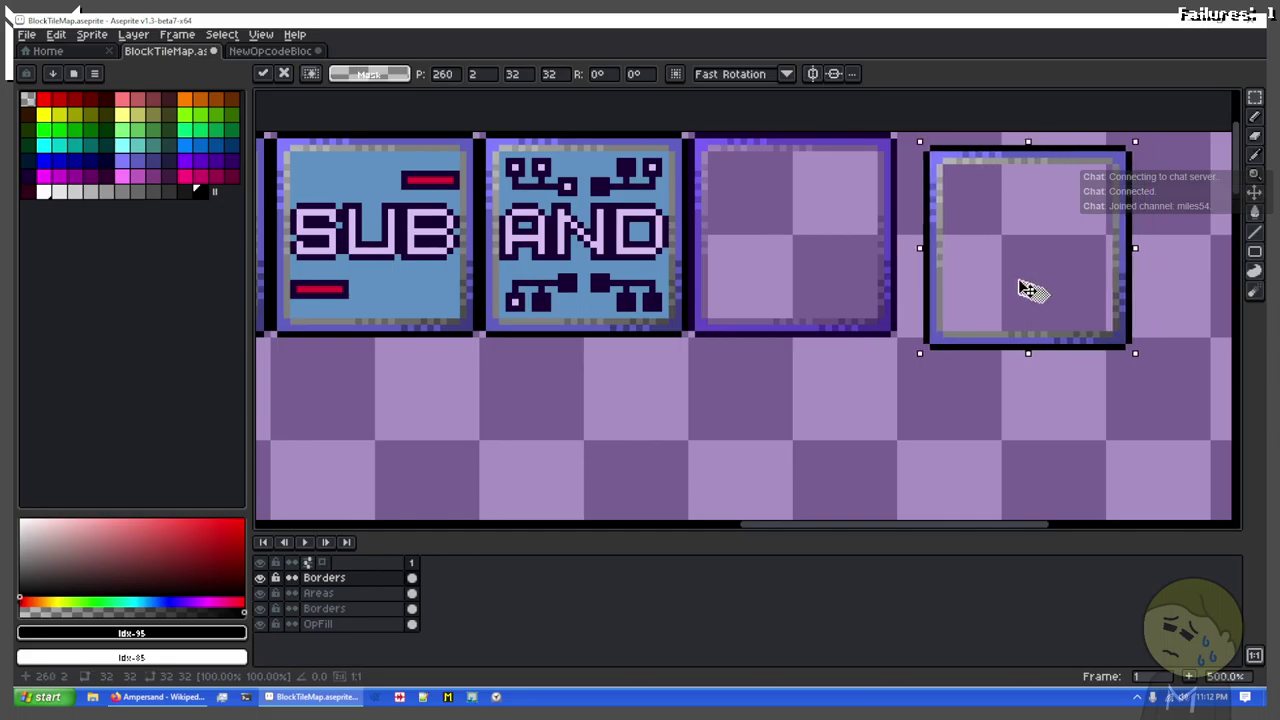
{"action": "left_click", "coordinate": [757, 383]}
{"action": "key", "text": "ctrl+z"}
{"action": "key", "text": "ctrl+z"}
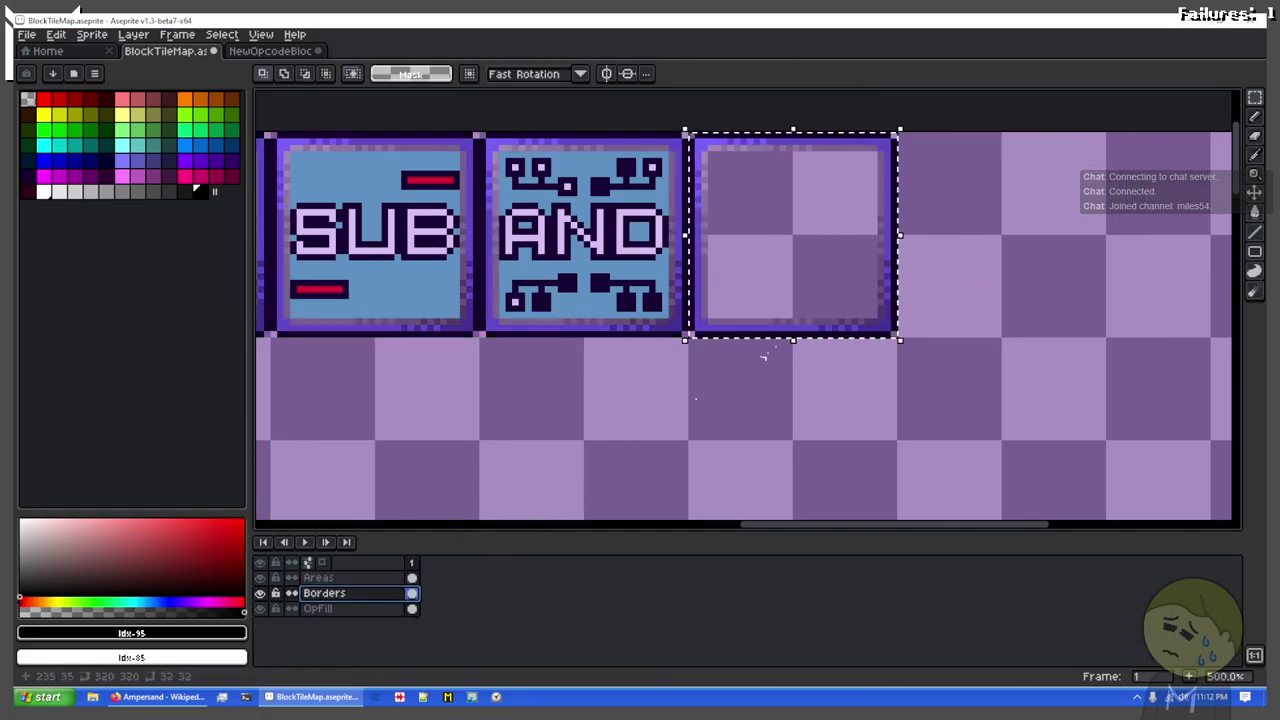
{"action": "left_click", "coordinate": [906, 275]}
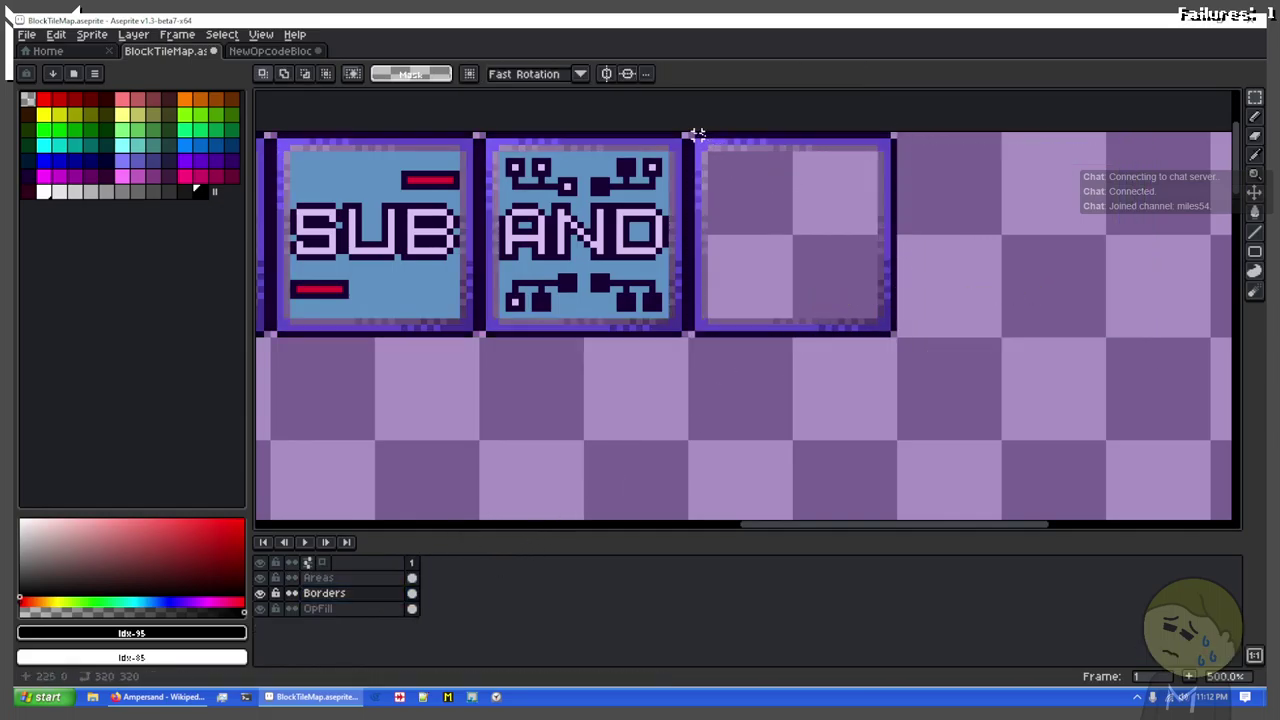
Step: Duplicate the empty border tile after AND into the two remaining slots of the first row, ending at position 288, 0
{"action": "left_click_drag", "start_coordinate": [697, 133], "coordinate": [893, 334]}
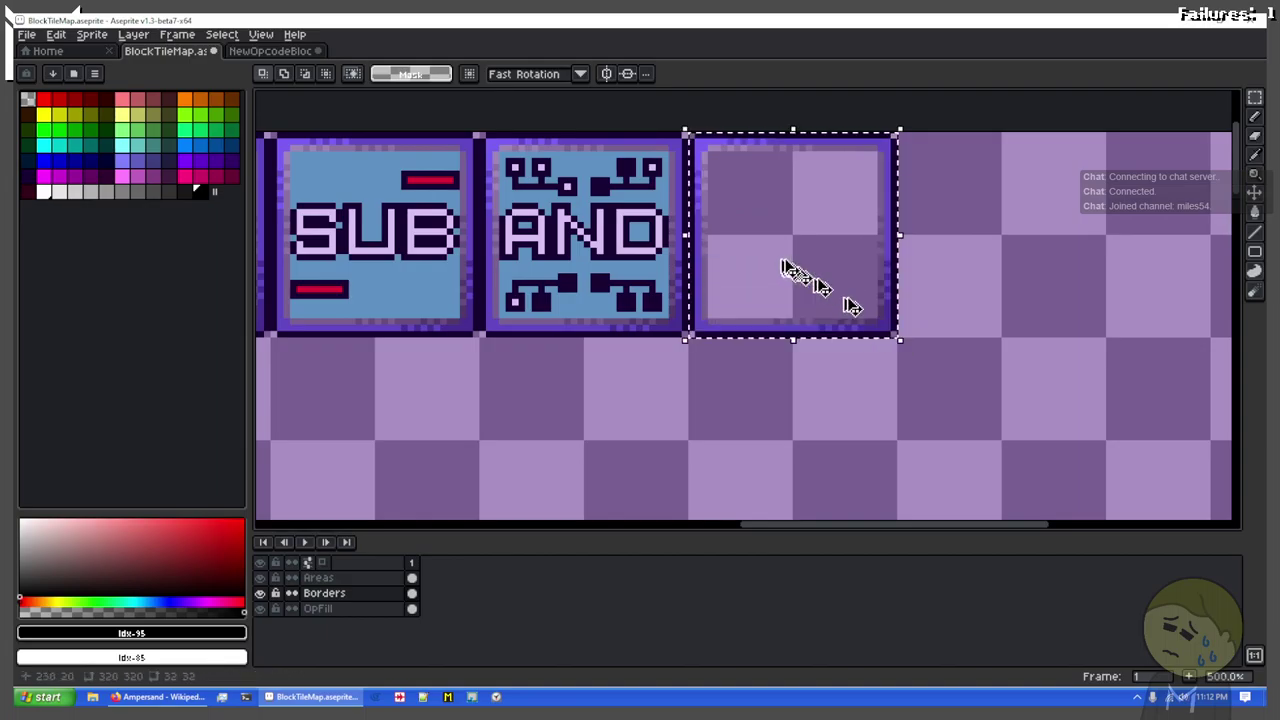
{"action": "left_click_drag", "start_coordinate": [800, 270], "coordinate": [950, 278]}
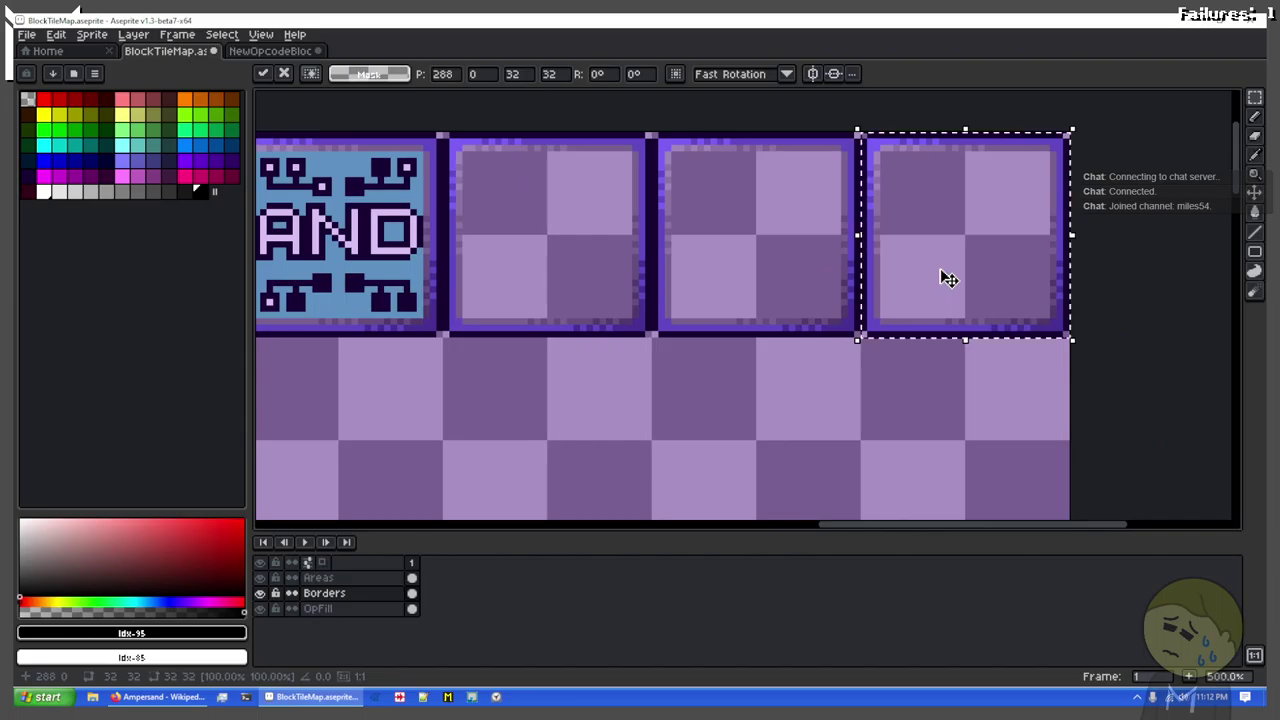
{"action": "scroll", "coordinate": [551, 380], "scroll_direction": "down", "scroll_amount": 2}
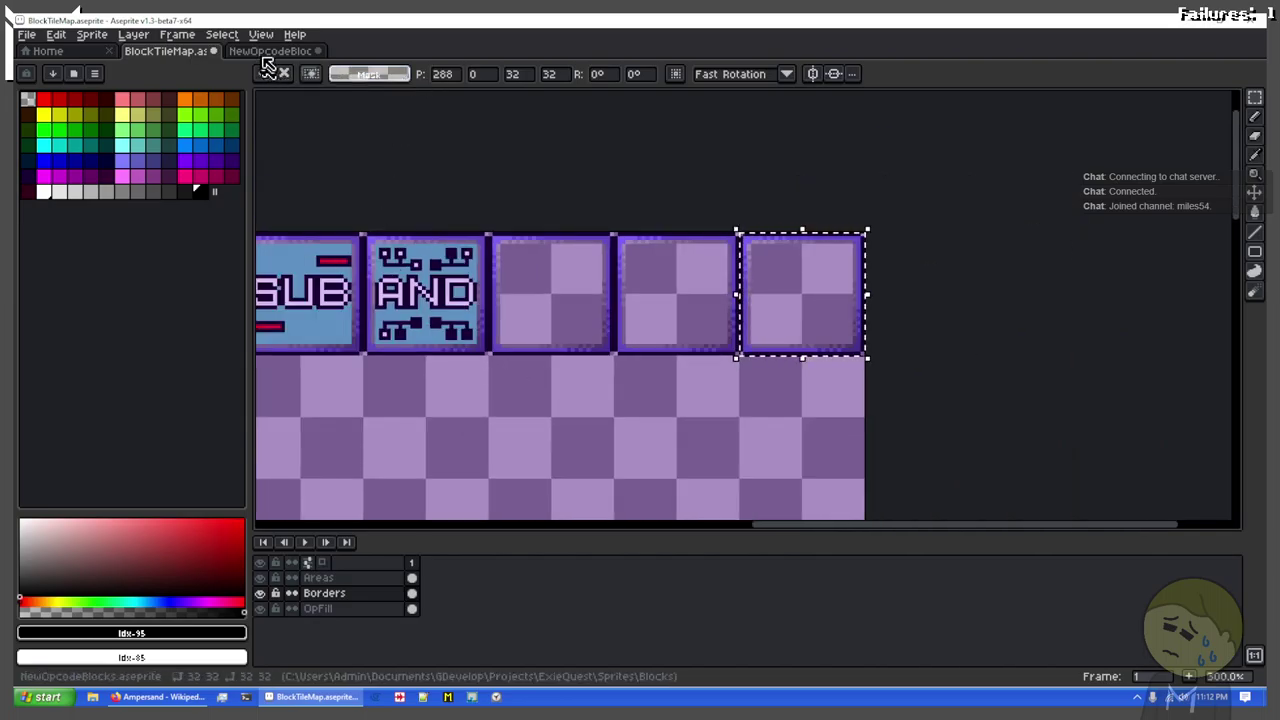
Step: Place another copy of the empty border tile at the start of the second row, at position 0, 32
{"action": "left_click_drag", "start_coordinate": [443, 366], "coordinate": [948, 275]}
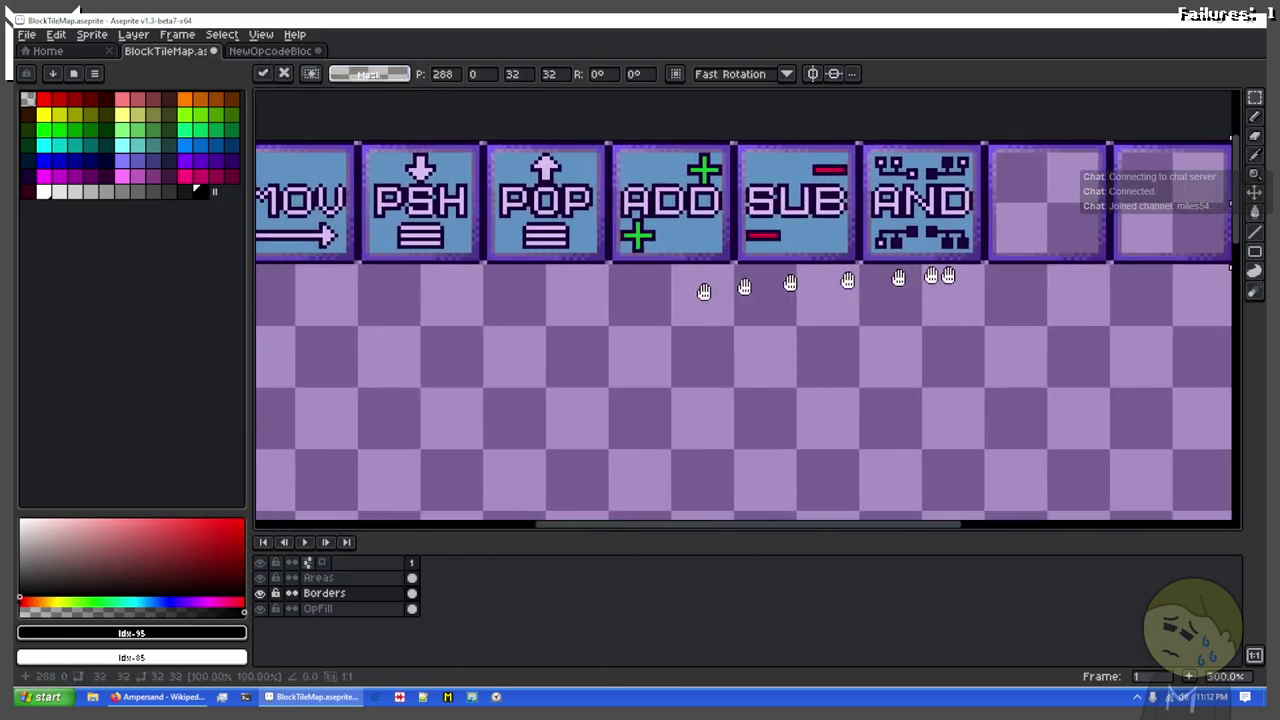
{"action": "left_click_drag", "start_coordinate": [1063, 206], "coordinate": [503, 330]}
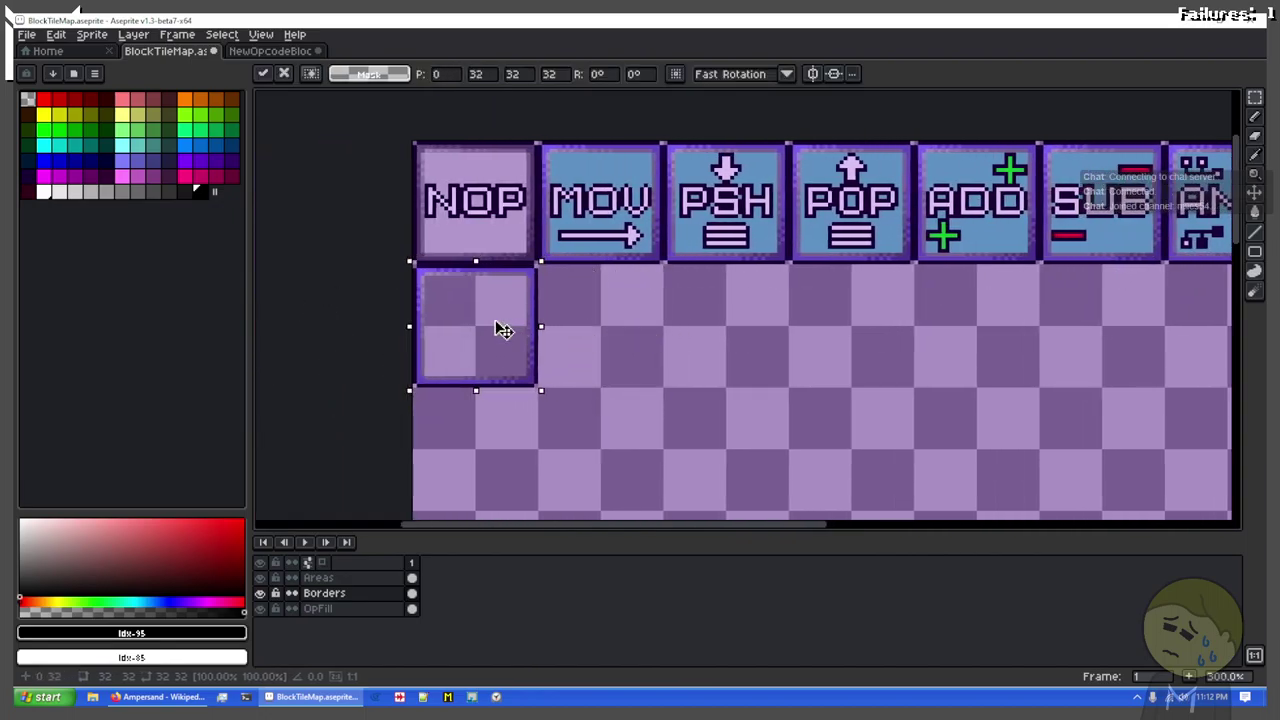
{"action": "left_click", "coordinate": [602, 316]}
Step: Copy the block from the Inclusive Or layer of NewOpcodeBlocks and return to the BlockTileMap sprite
{"action": "left_click_drag", "start_coordinate": [1003, 325], "coordinate": [474, 350]}
{"action": "scroll", "coordinate": [791, 297], "scroll_direction": "up", "scroll_amount": 2}
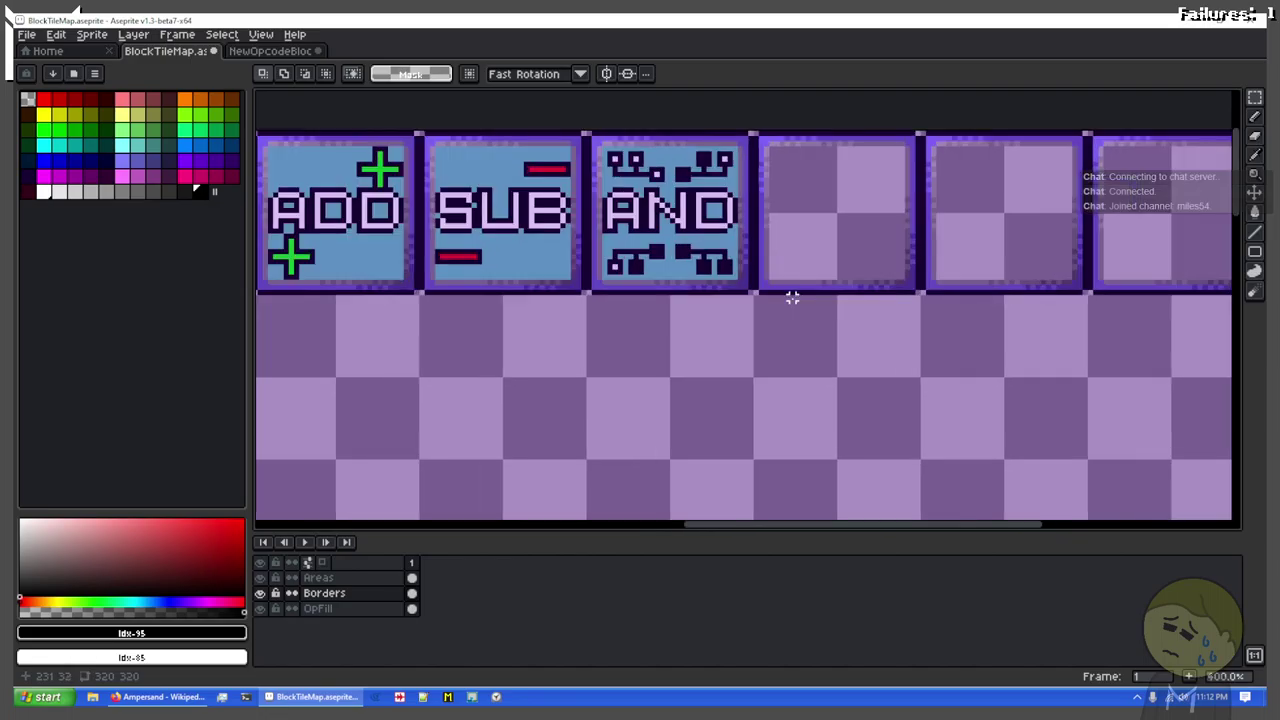
{"action": "left_click_drag", "start_coordinate": [867, 198], "coordinate": [631, 312]}
{"action": "scroll", "coordinate": [627, 305], "scroll_direction": "up", "scroll_amount": 1}
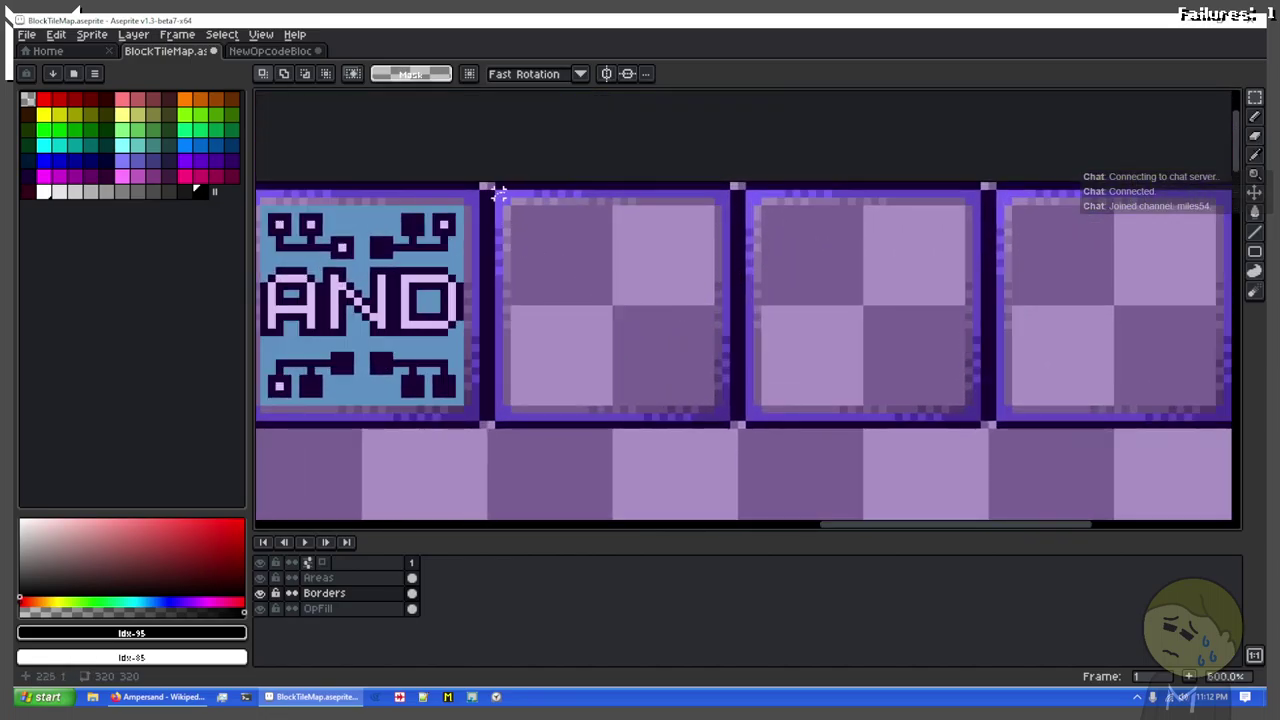
{"action": "left_click", "coordinate": [285, 50]}
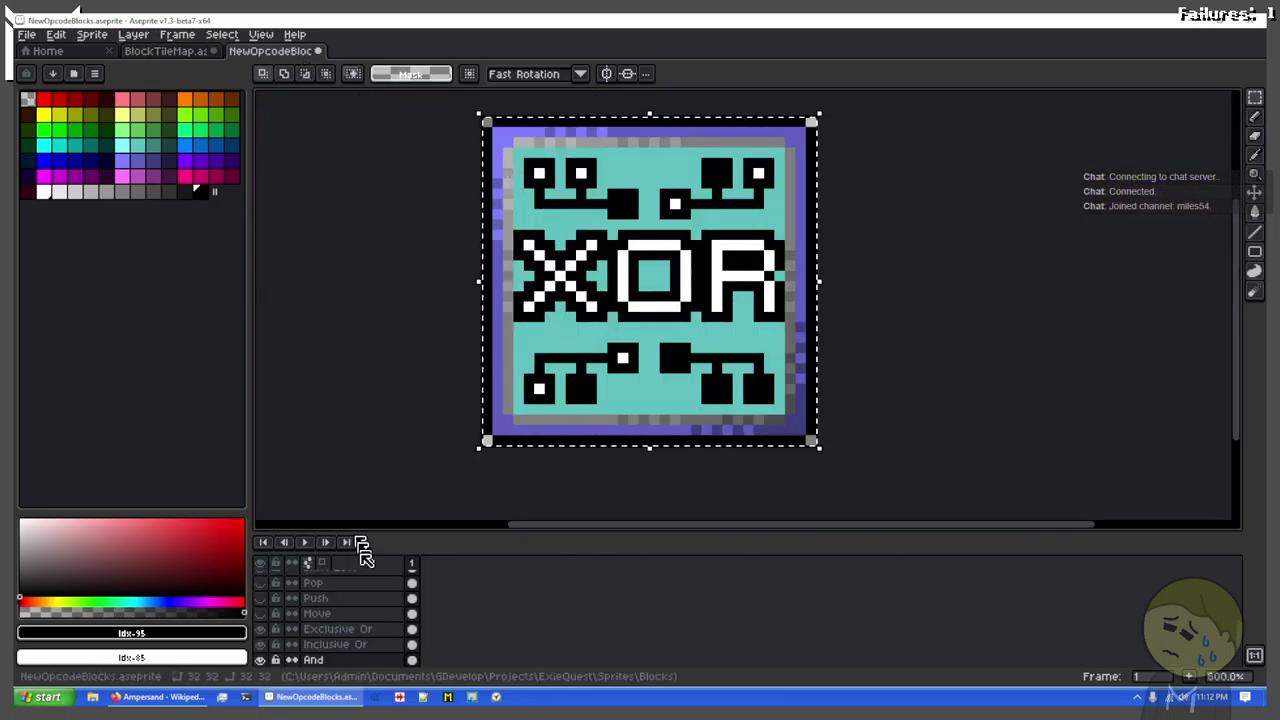
{"action": "left_click", "coordinate": [330, 645]}
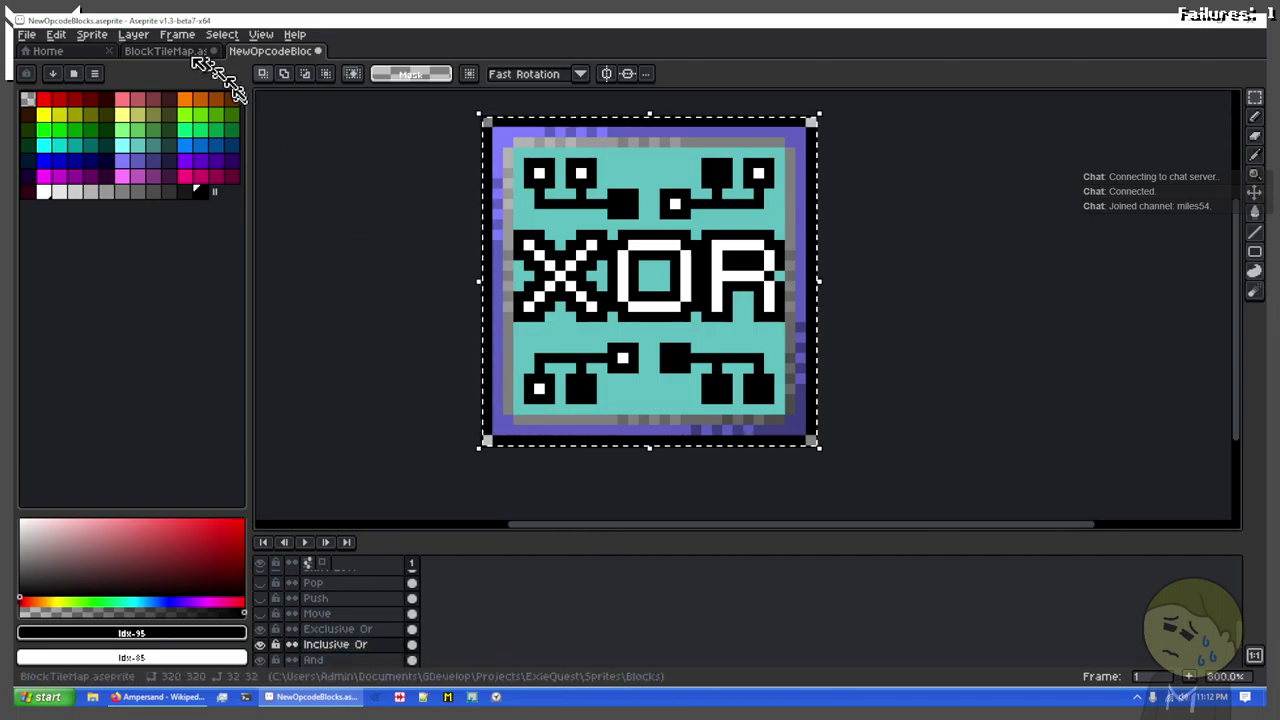
{"action": "left_click", "coordinate": [197, 55]}
Step: Undo a trial paste of the IOR block on the Borders layer and make OpFill the active layer
{"action": "key", "text": "ctrl+v"}
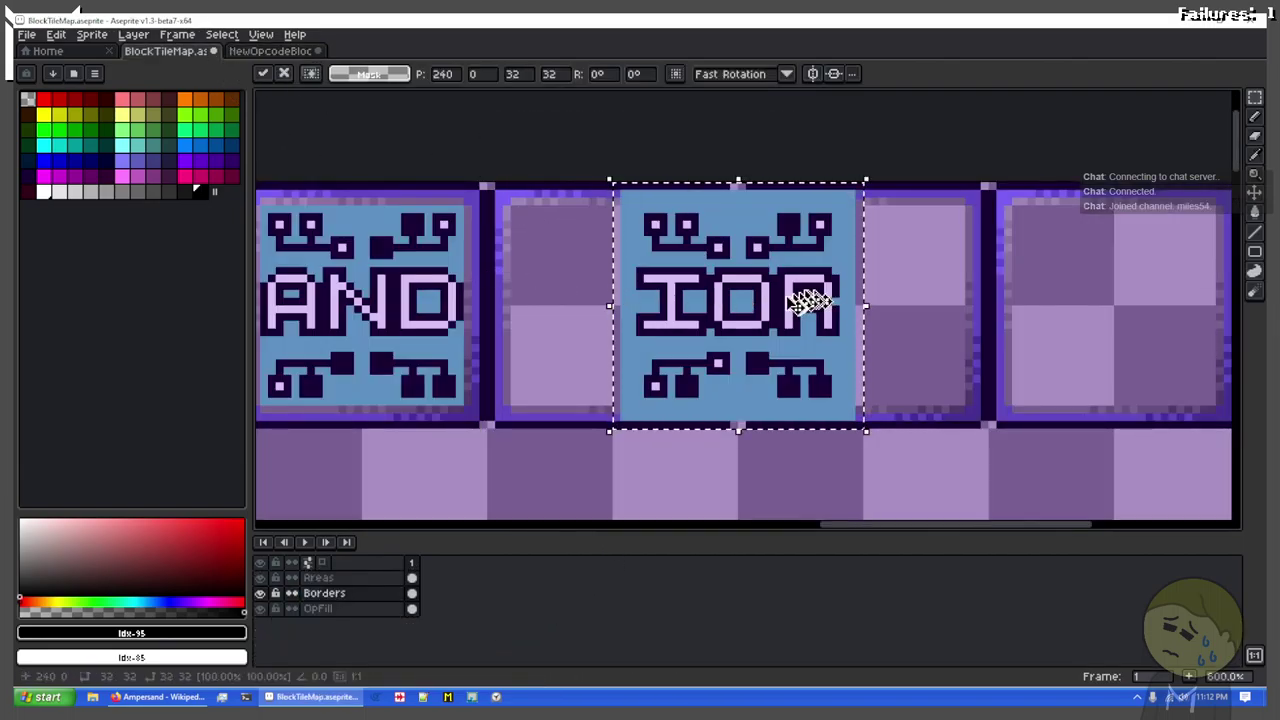
{"action": "key", "text": "ctrl+z"}
{"action": "left_click", "coordinate": [346, 608]}
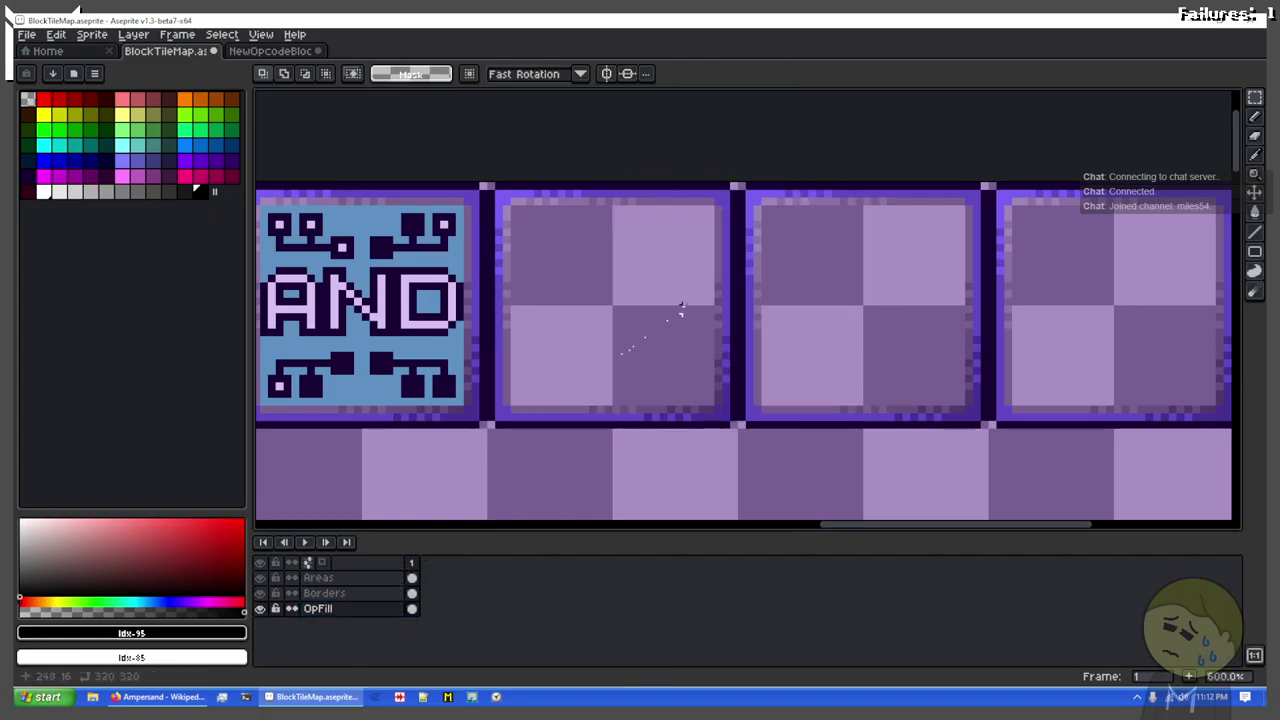
Step: Paste the copied IOR block on the OpFill layer into the empty bordered tile after AND, at position 224, 0
{"action": "key", "text": "ctrl+v"}
{"action": "left_click_drag", "start_coordinate": [795, 301], "coordinate": [672, 301]}
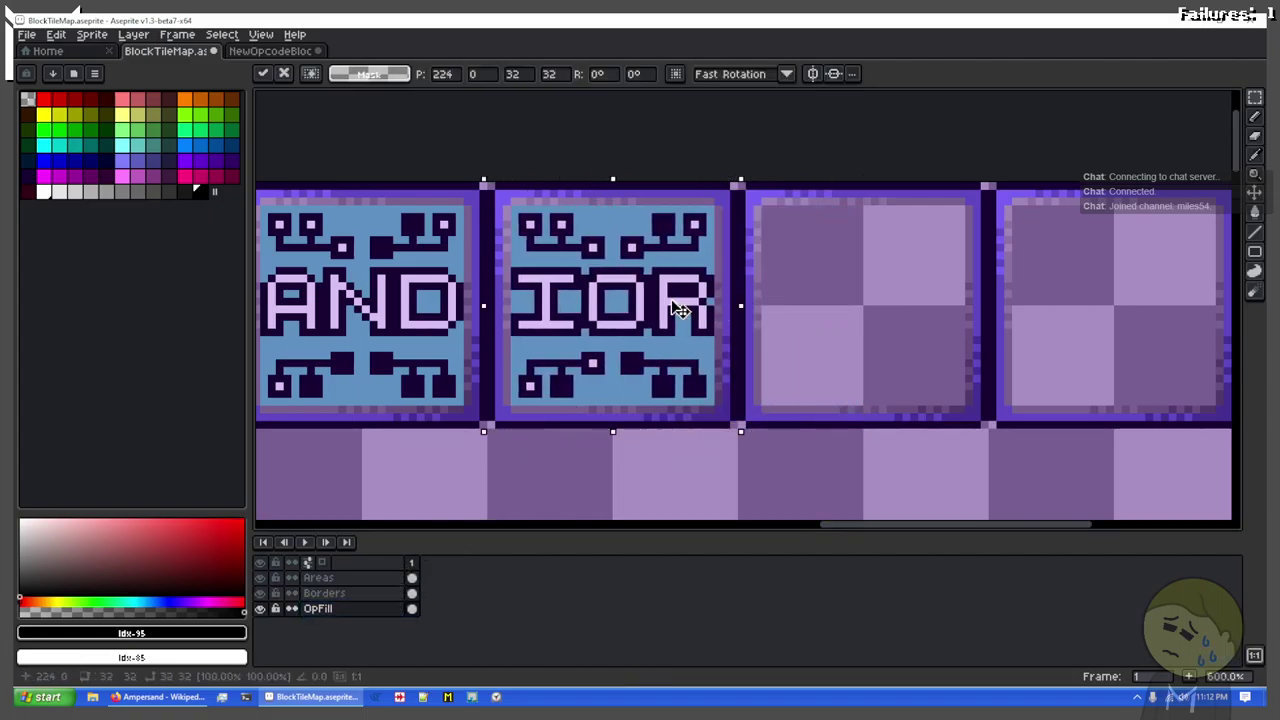
{"action": "key", "text": "ctrl+d"}
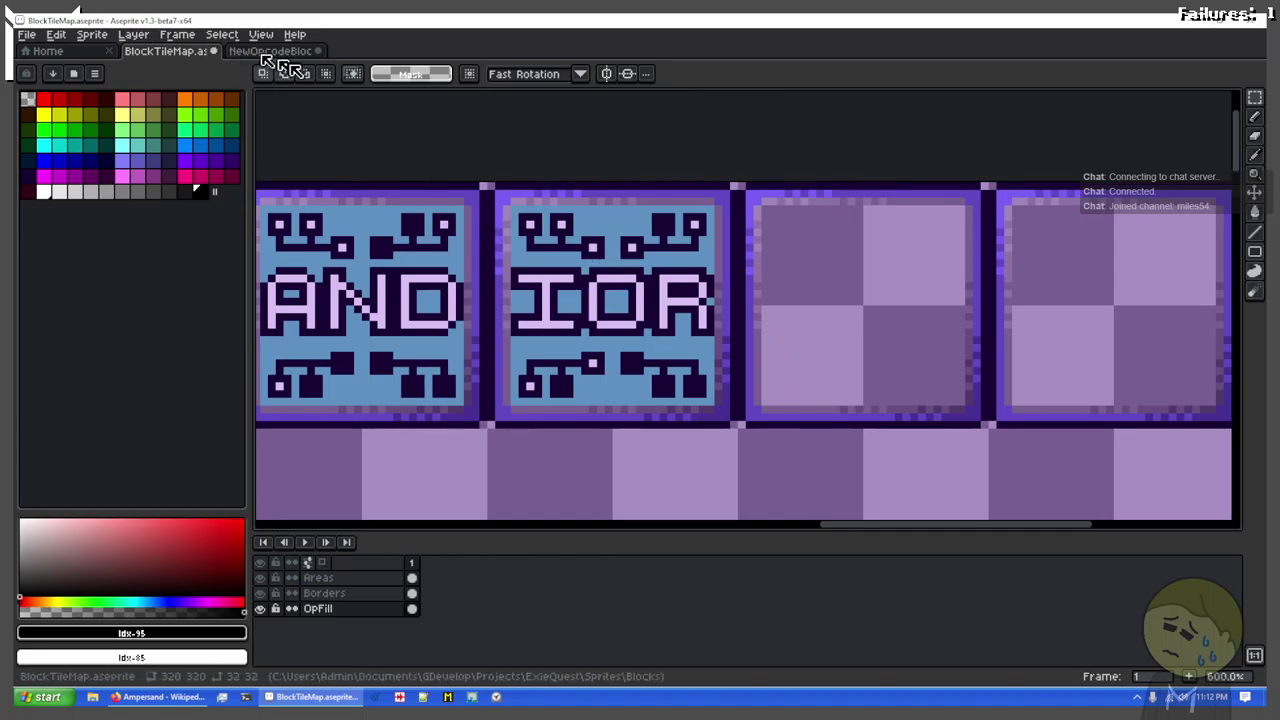
Step: Copy the XOR block from the Exclusive Or layer of NewOpcodeBlocks and place it in the BlockTileMap tile after IOR, at position 256, 0
{"action": "left_click", "coordinate": [277, 53]}
{"action": "left_click", "coordinate": [340, 645]}
{"action": "key", "text": "ctrl+d"}
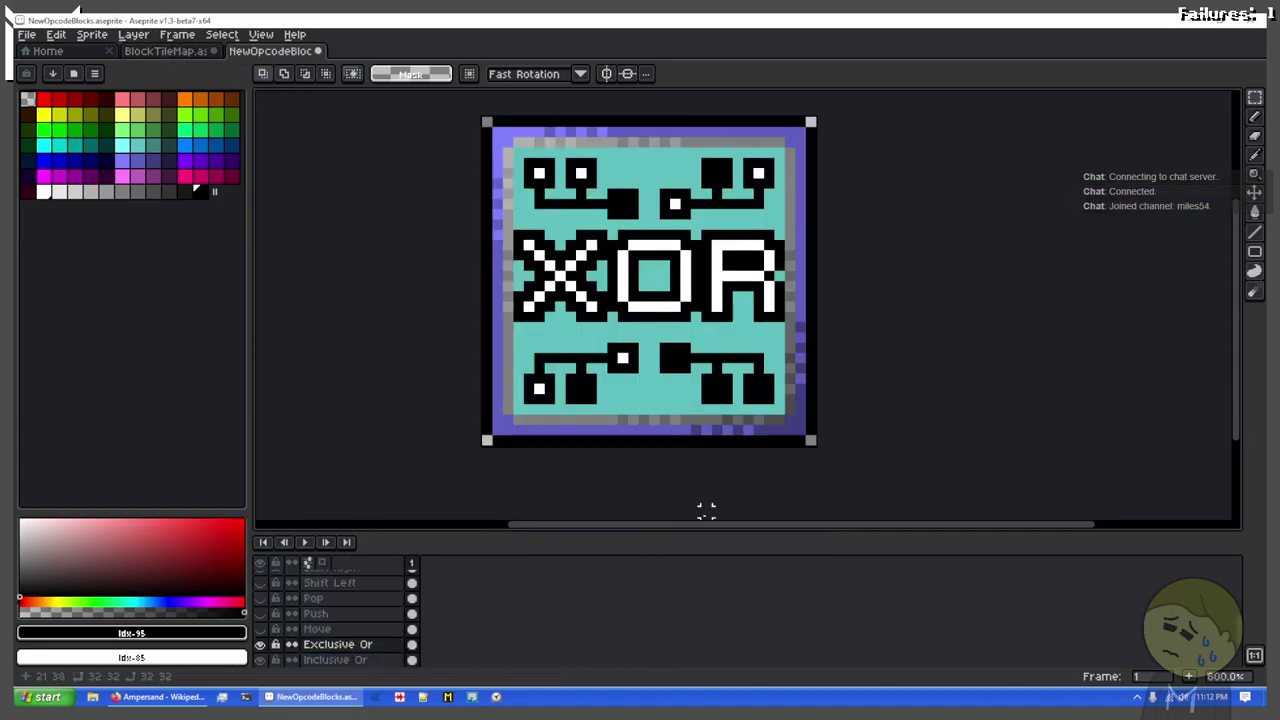
{"action": "key", "text": "ctrl+c"}
{"action": "left_click", "coordinate": [165, 51]}
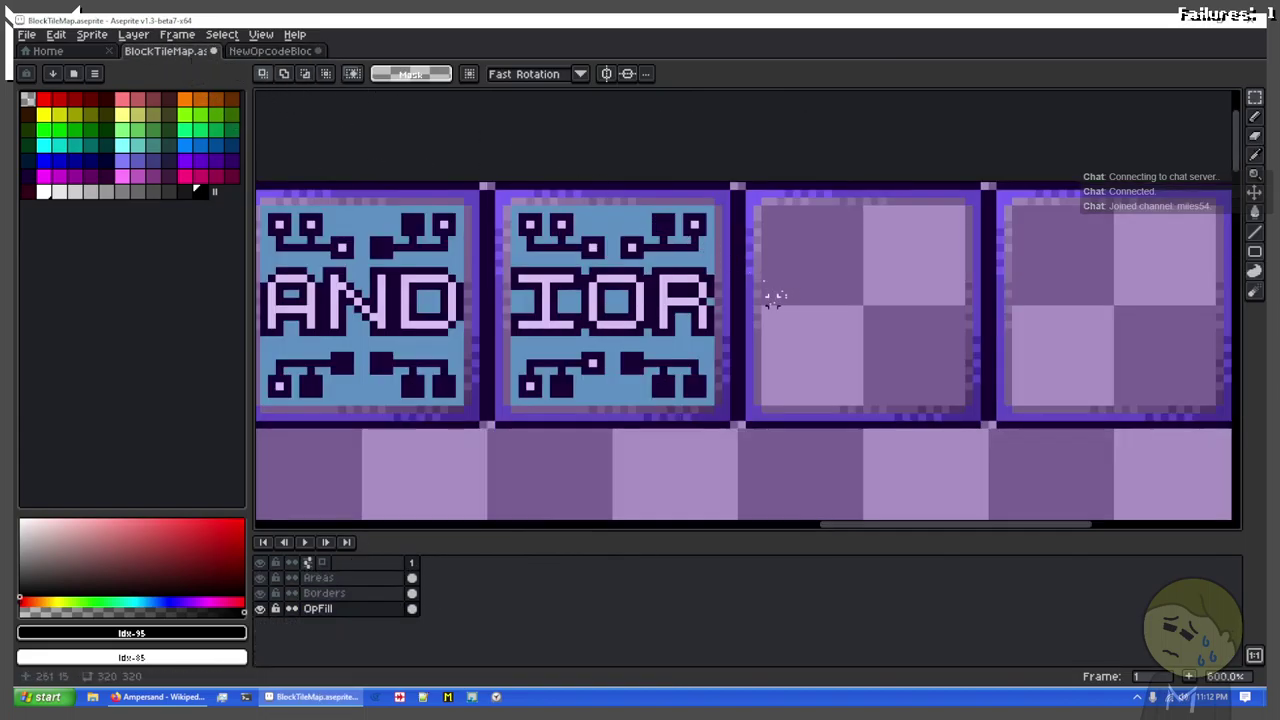
{"action": "key", "text": "ctrl+v"}
{"action": "left_click_drag", "start_coordinate": [703, 302], "coordinate": [910, 304]}
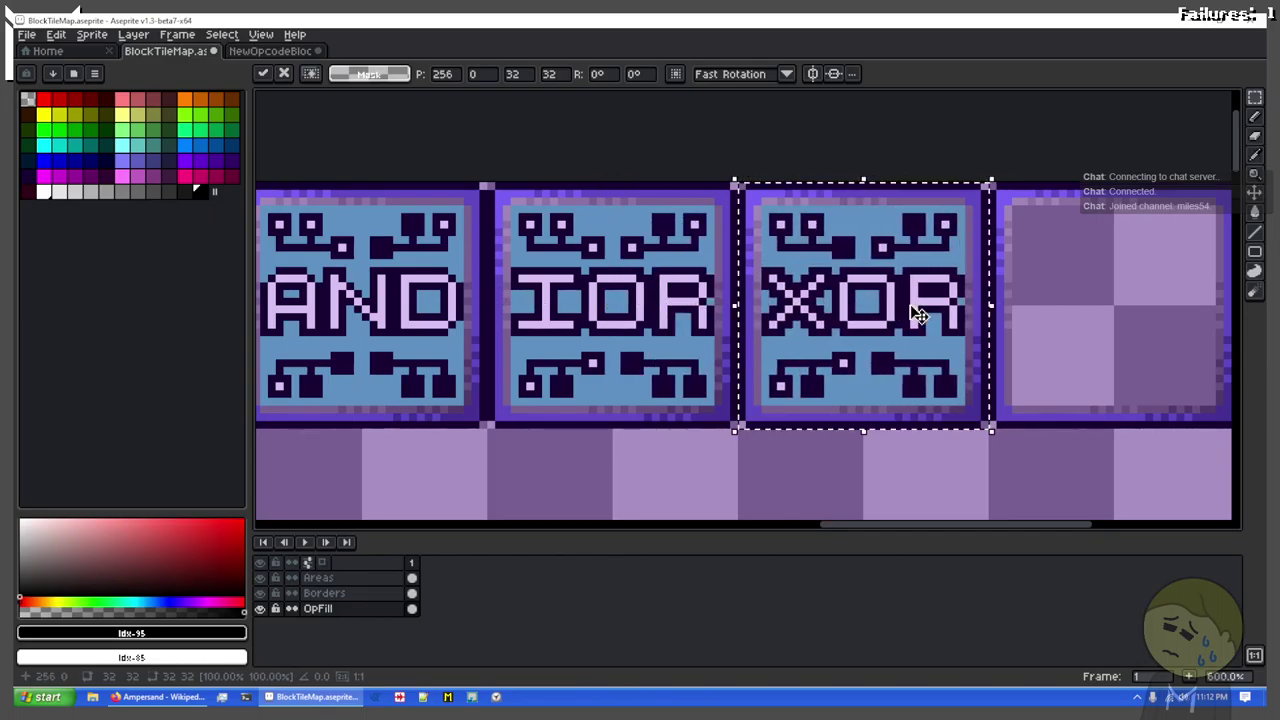
{"action": "key", "text": "ctrl+d"}
Step: Return to the NewOpcodeBlocks sprite and make the Shift Left layer active and visible
{"action": "scroll", "coordinate": [803, 416], "scroll_direction": "down", "scroll_amount": 4}
{"action": "left_click_drag", "start_coordinate": [528, 358], "coordinate": [646, 261]}
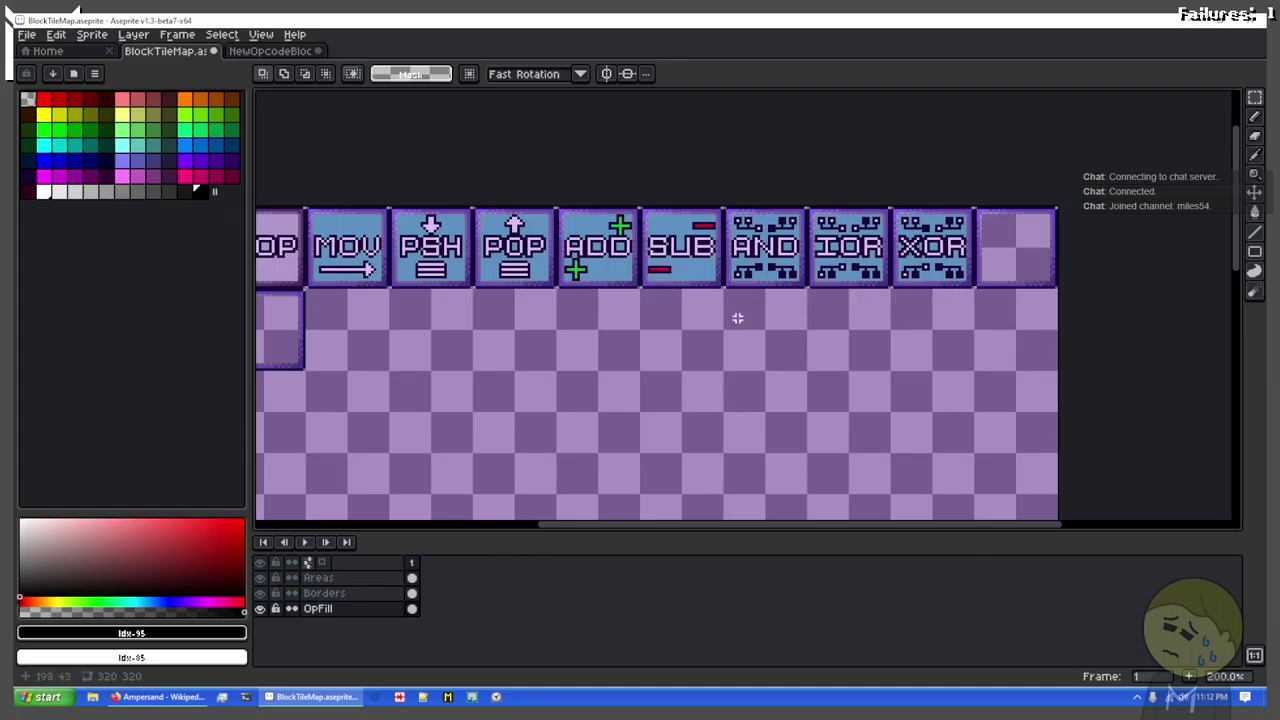
{"action": "scroll", "coordinate": [738, 322], "scroll_direction": "up", "scroll_amount": 1}
{"action": "left_click_drag", "start_coordinate": [738, 330], "coordinate": [1120, 280]}
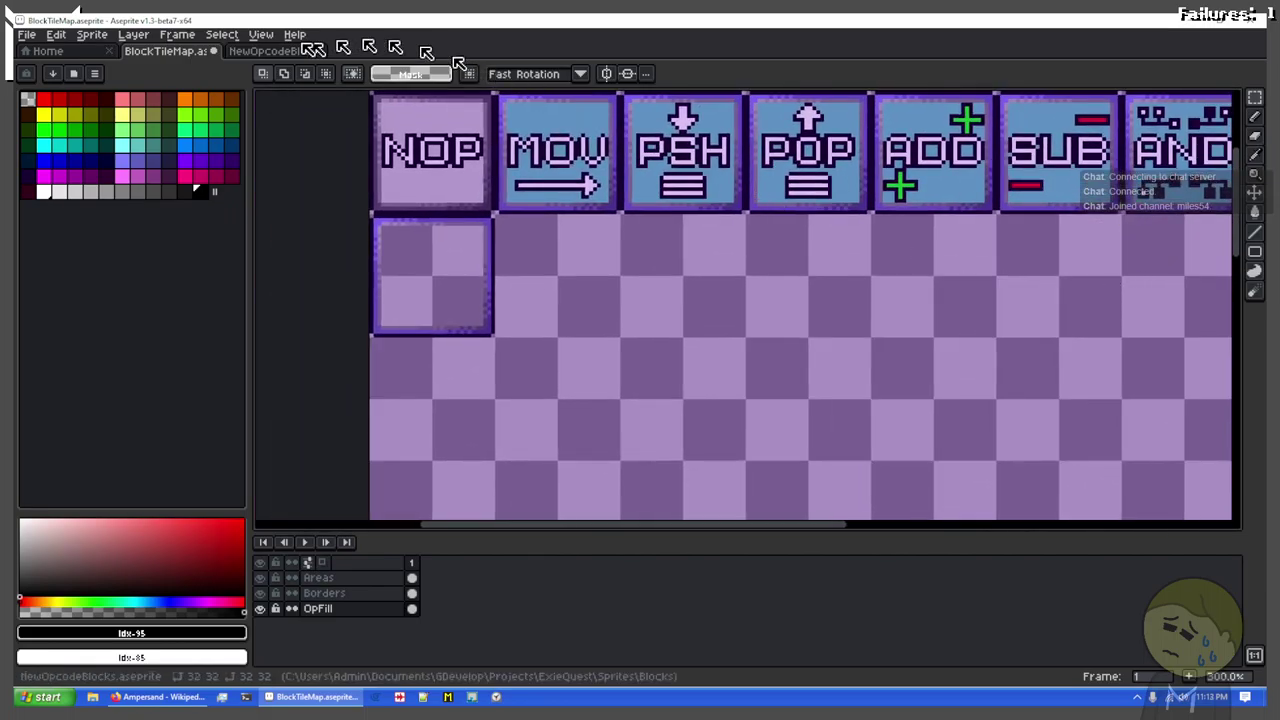
{"action": "left_click", "coordinate": [270, 51]}
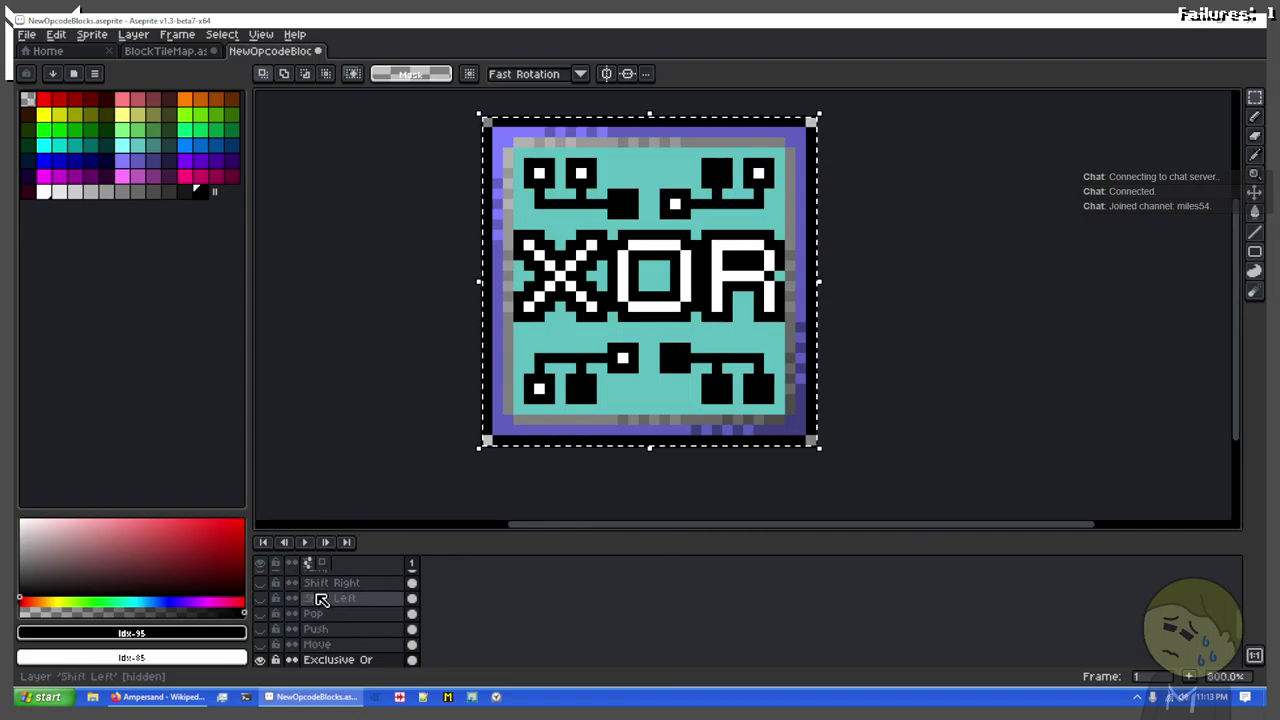
{"action": "left_click", "coordinate": [320, 598]}
{"action": "left_click", "coordinate": [263, 599]}
Step: Pencil three black 3×3-pixel squares in a row above the SHL text, with a white centre pixel in the first
{"action": "scroll", "coordinate": [550, 305], "scroll_direction": "up", "scroll_amount": 1}
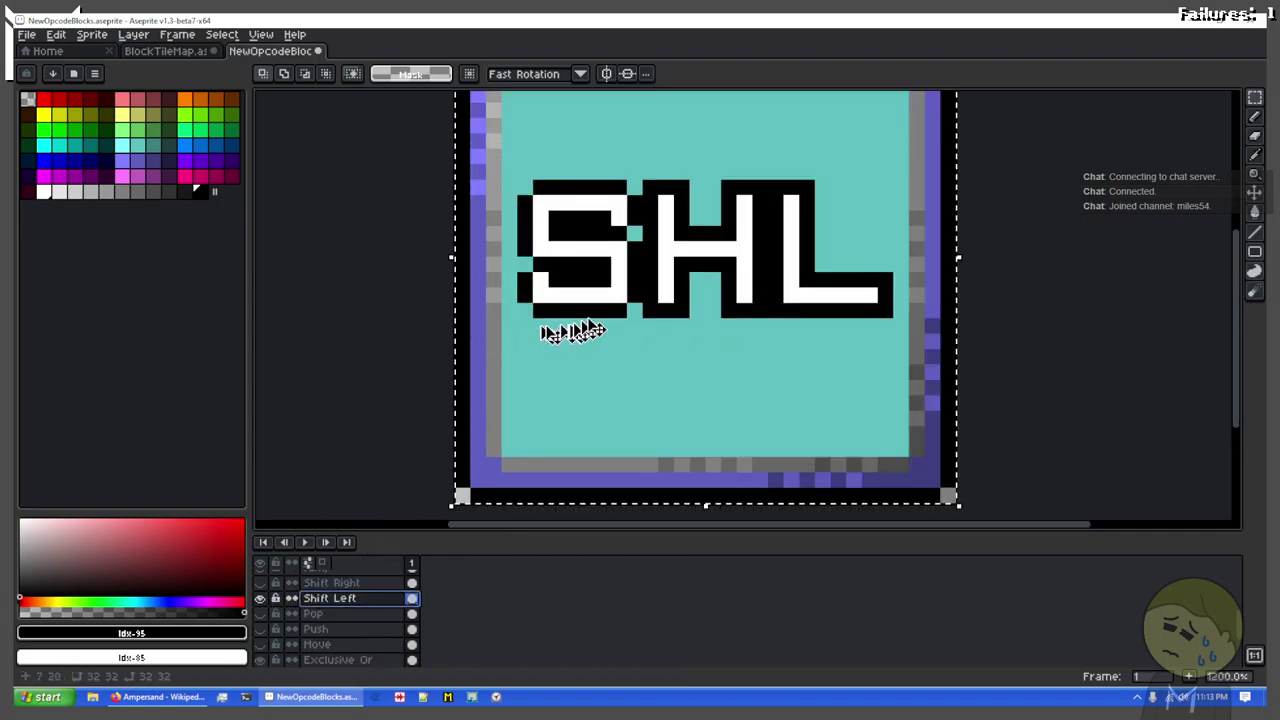
{"action": "left_click_drag", "start_coordinate": [643, 368], "coordinate": [594, 400]}
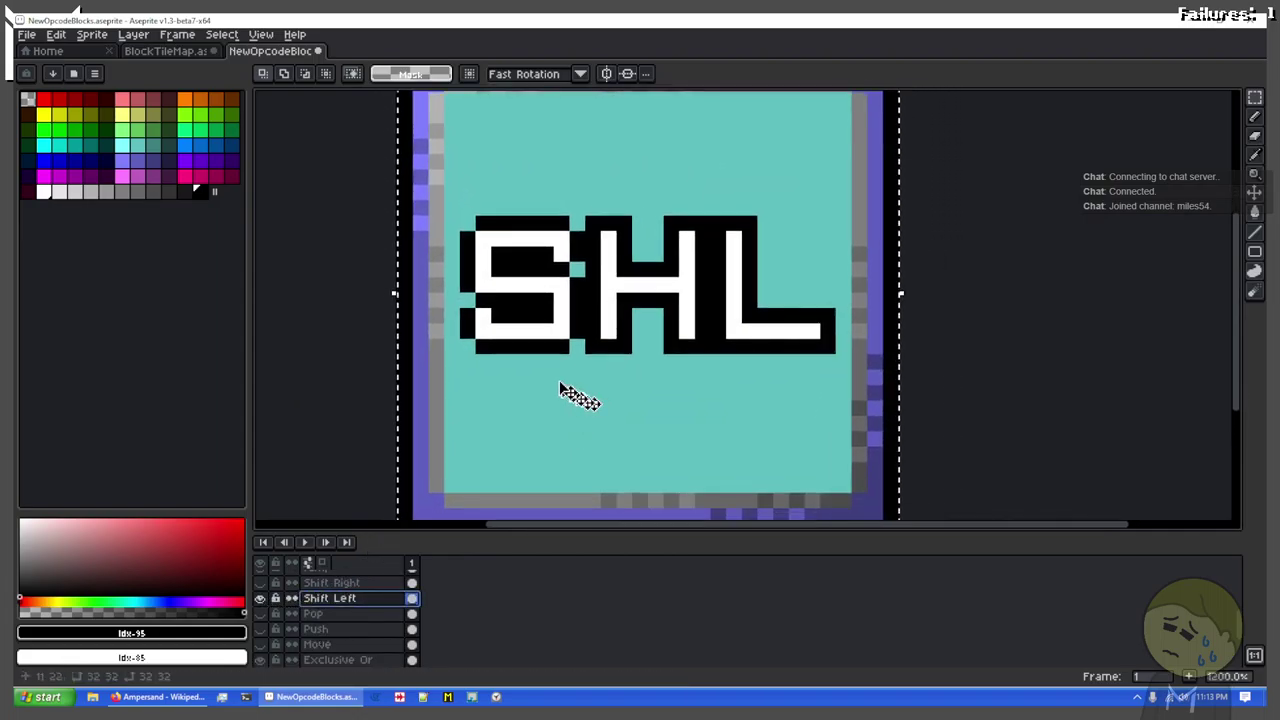
{"action": "scroll", "coordinate": [580, 330], "scroll_direction": "up", "scroll_amount": 1}
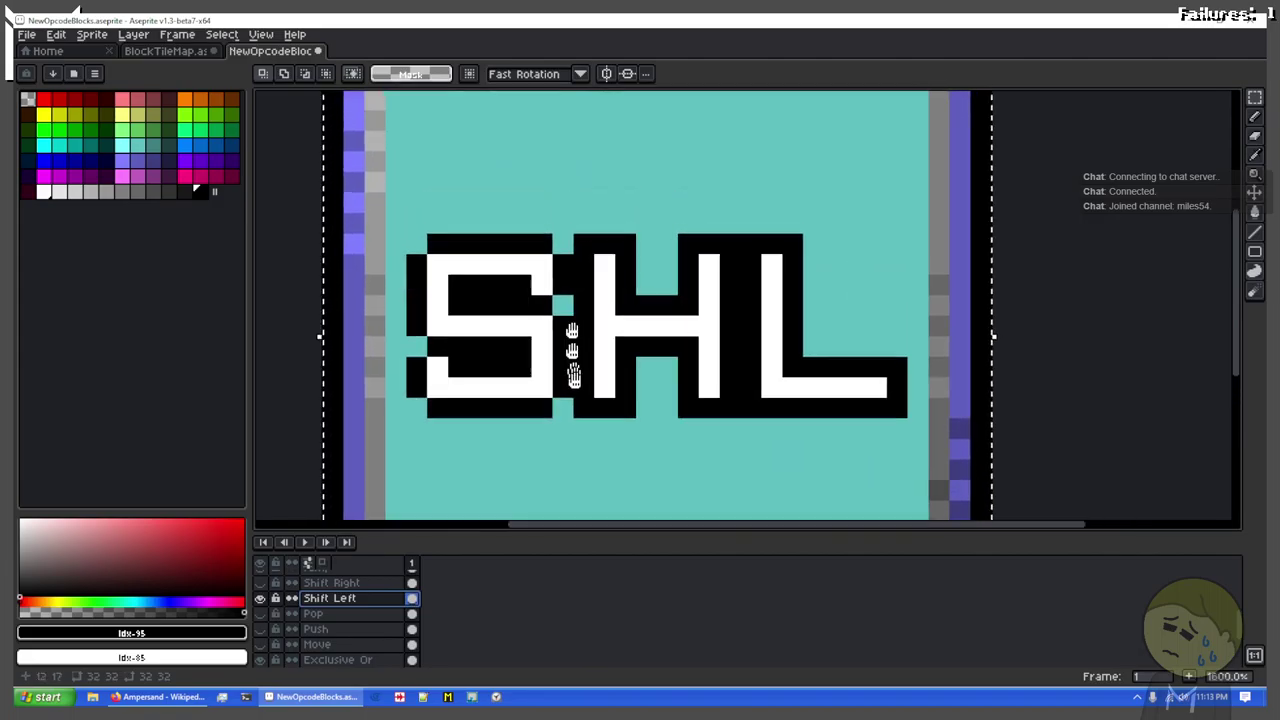
{"action": "left_click_drag", "start_coordinate": [571, 357], "coordinate": [543, 434]}
{"action": "key", "text": "b"}
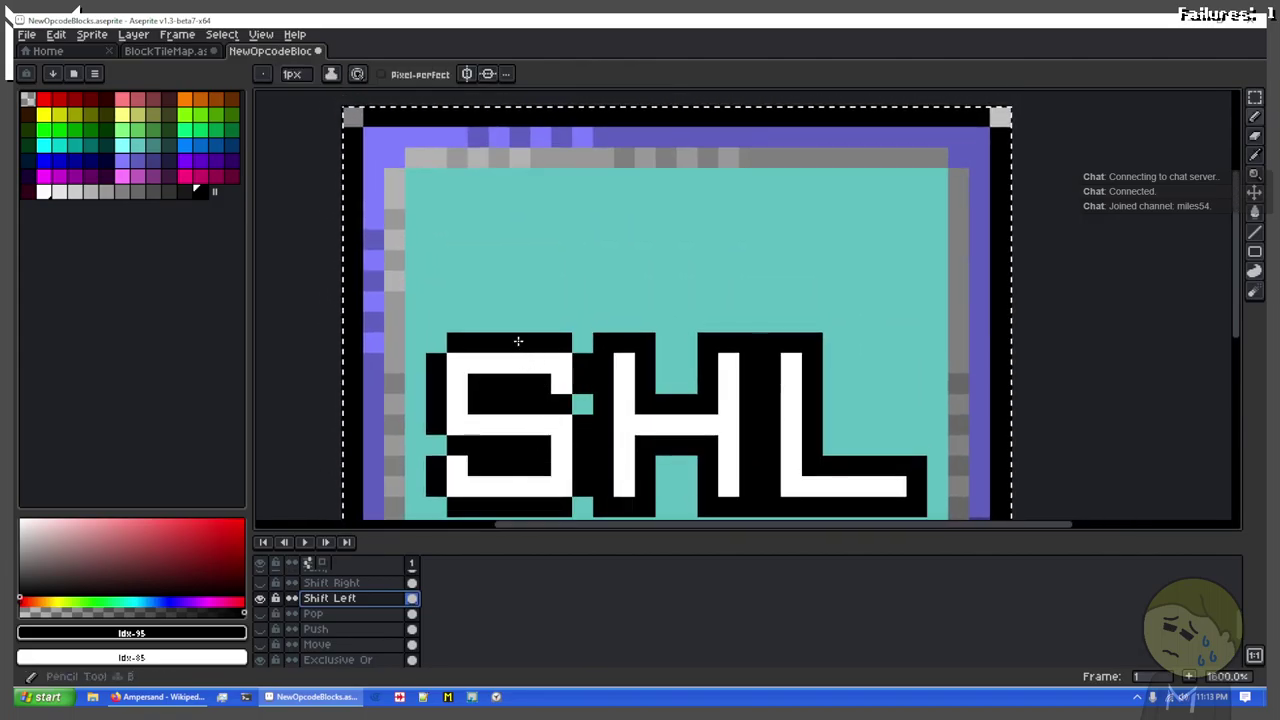
{"action": "key", "text": "ctrl+d"}
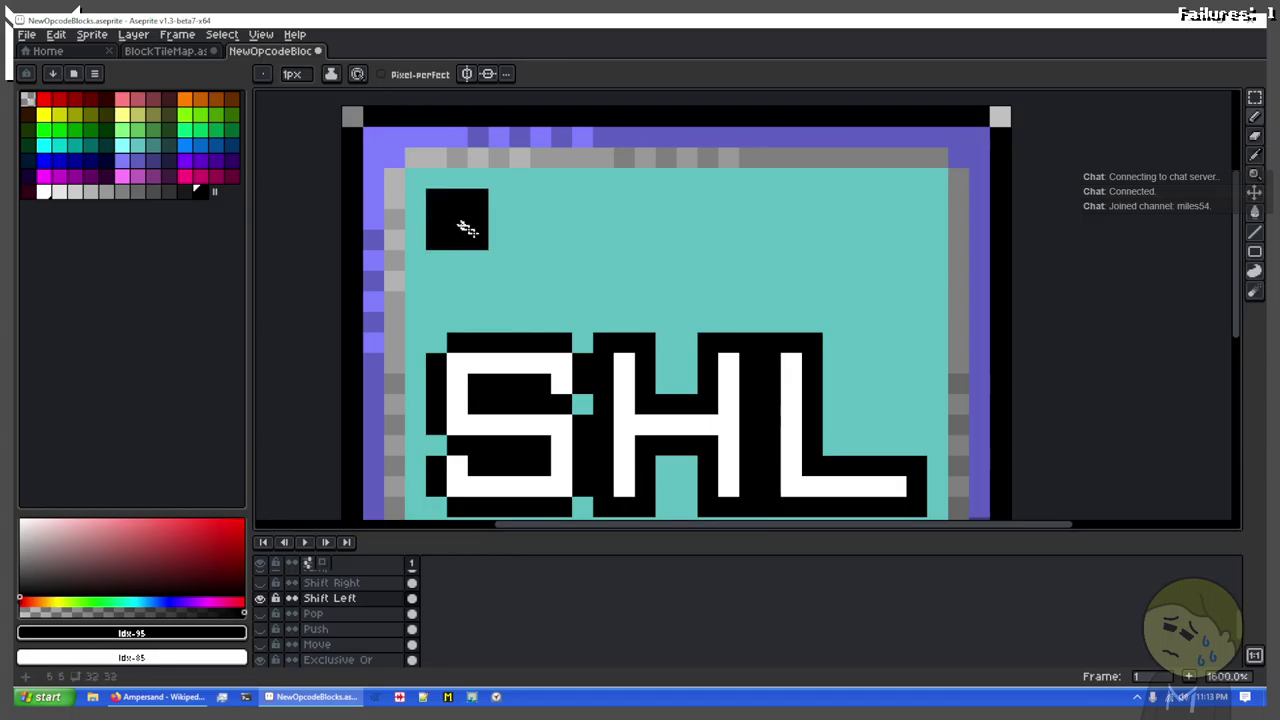
{"action": "key", "text": "x"}
{"action": "left_click", "coordinate": [463, 225]}
{"action": "key", "text": "x"}
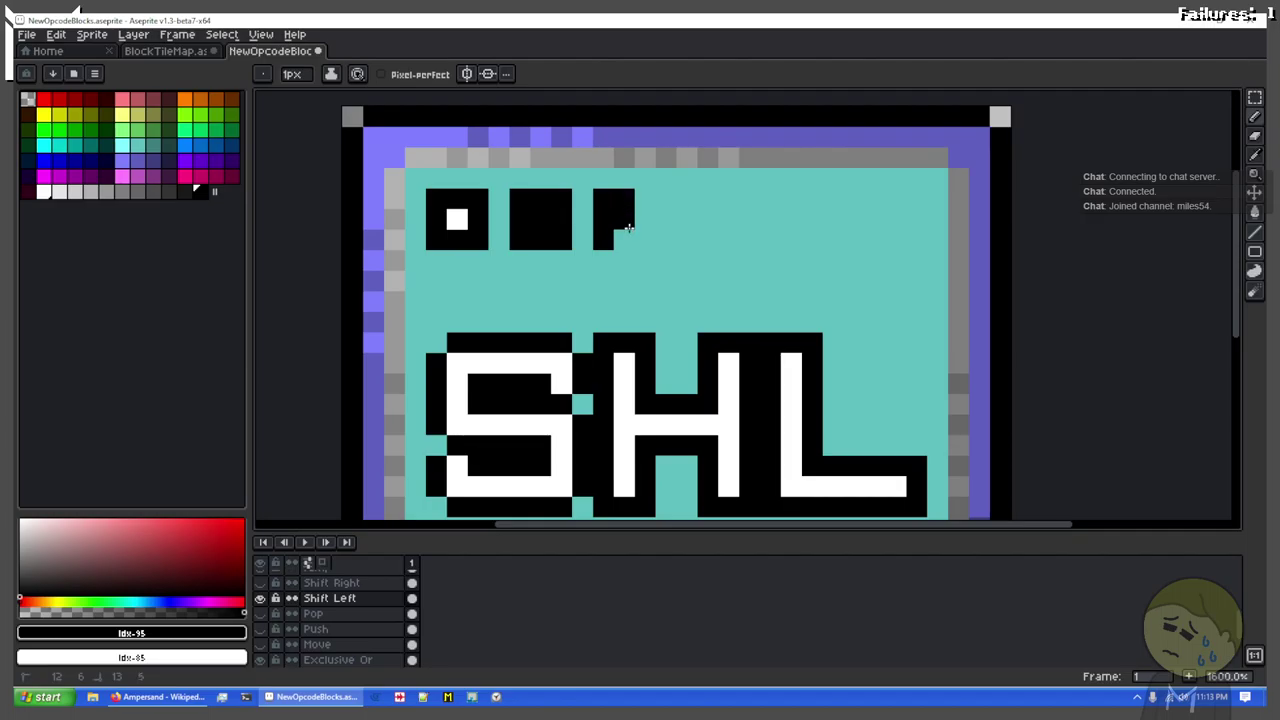
{"action": "key", "text": "x"}
{"action": "key", "text": "x"}
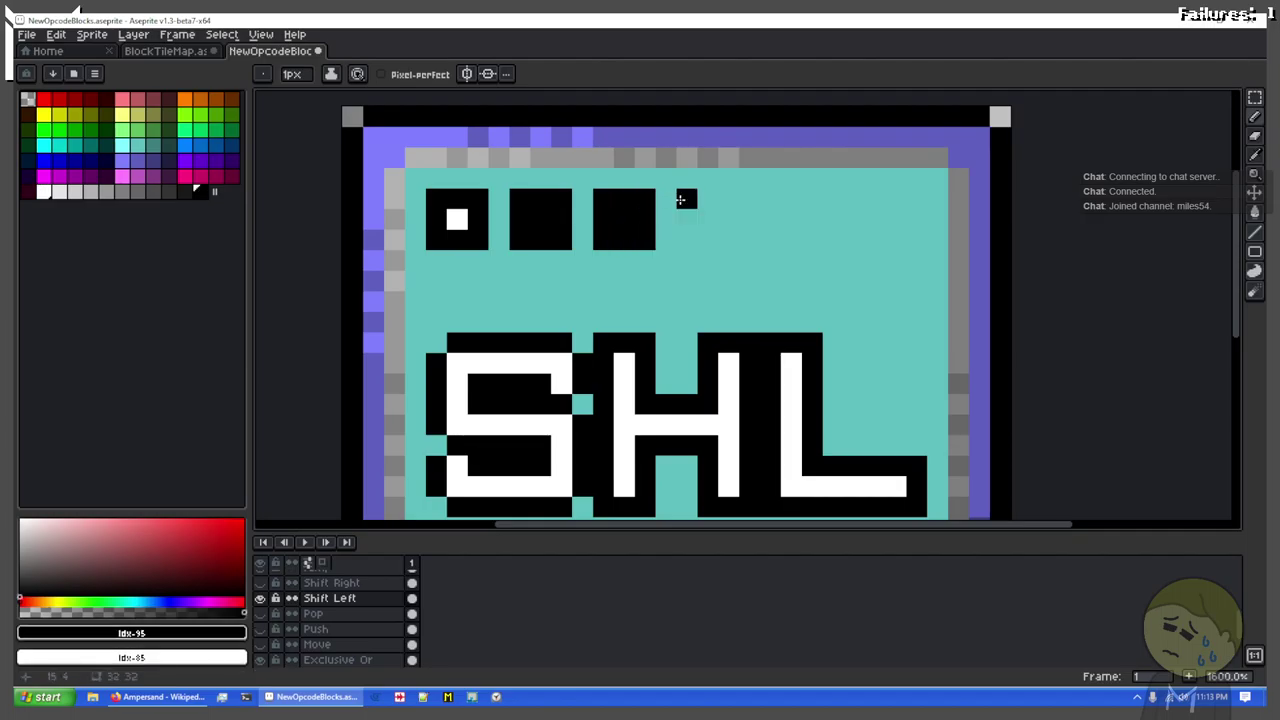
Step: Extend the row above SHL with three more black squares, giving the fourth and fifth squares white centre pixels
{"action": "left_click_drag", "start_coordinate": [707, 198], "coordinate": [707, 219]}
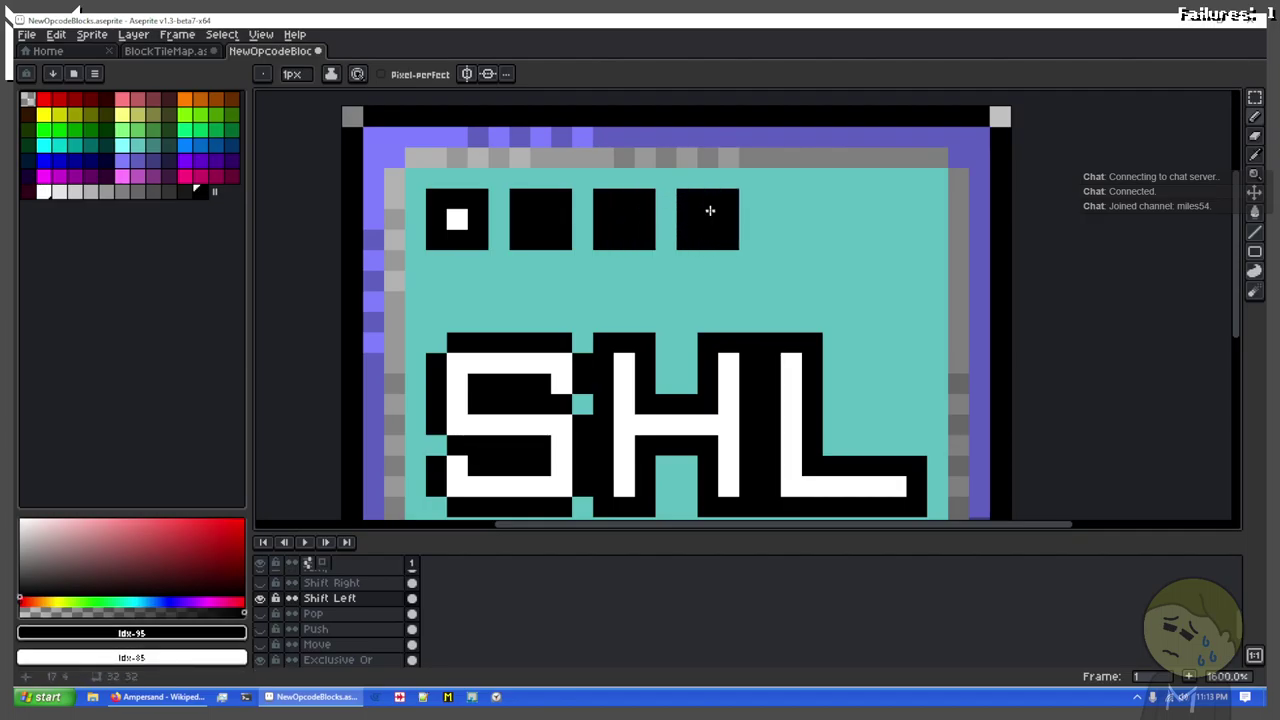
{"action": "key", "text": "x"}
{"action": "left_click", "coordinate": [707, 219]}
{"action": "key", "text": "x"}
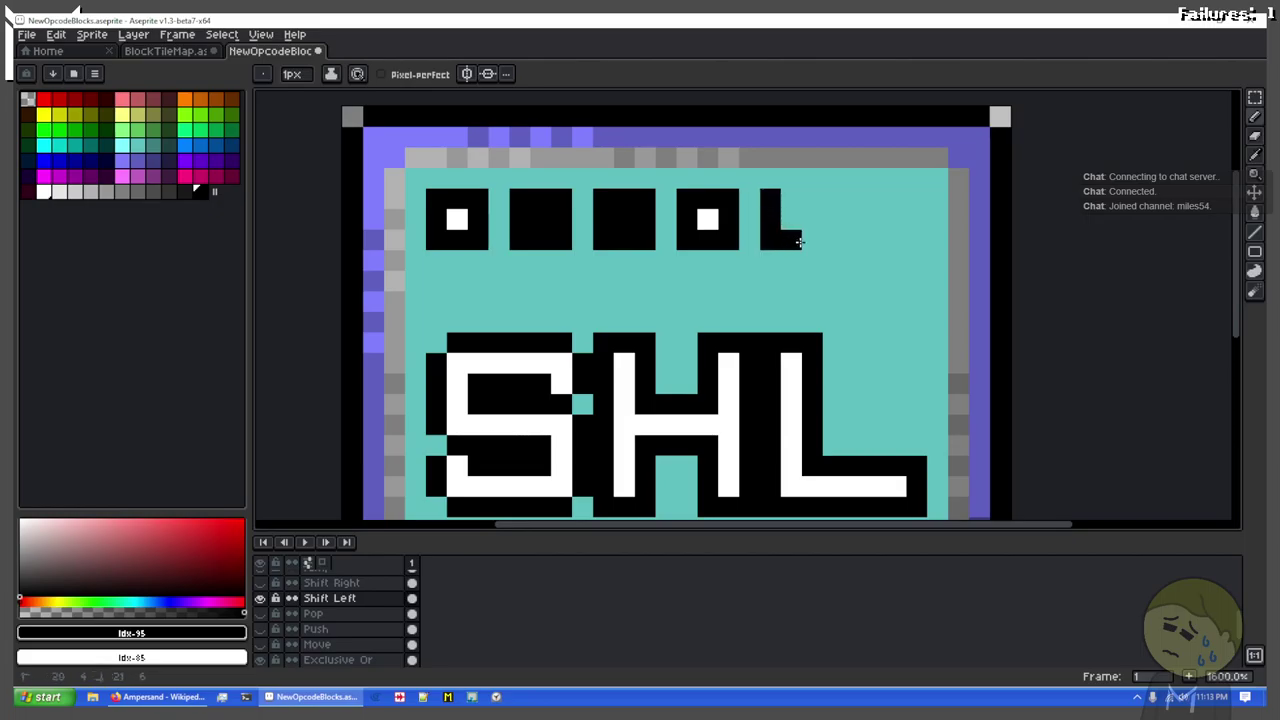
{"action": "key", "text": "x"}
{"action": "left_click", "coordinate": [791, 219]}
{"action": "key", "text": "x"}
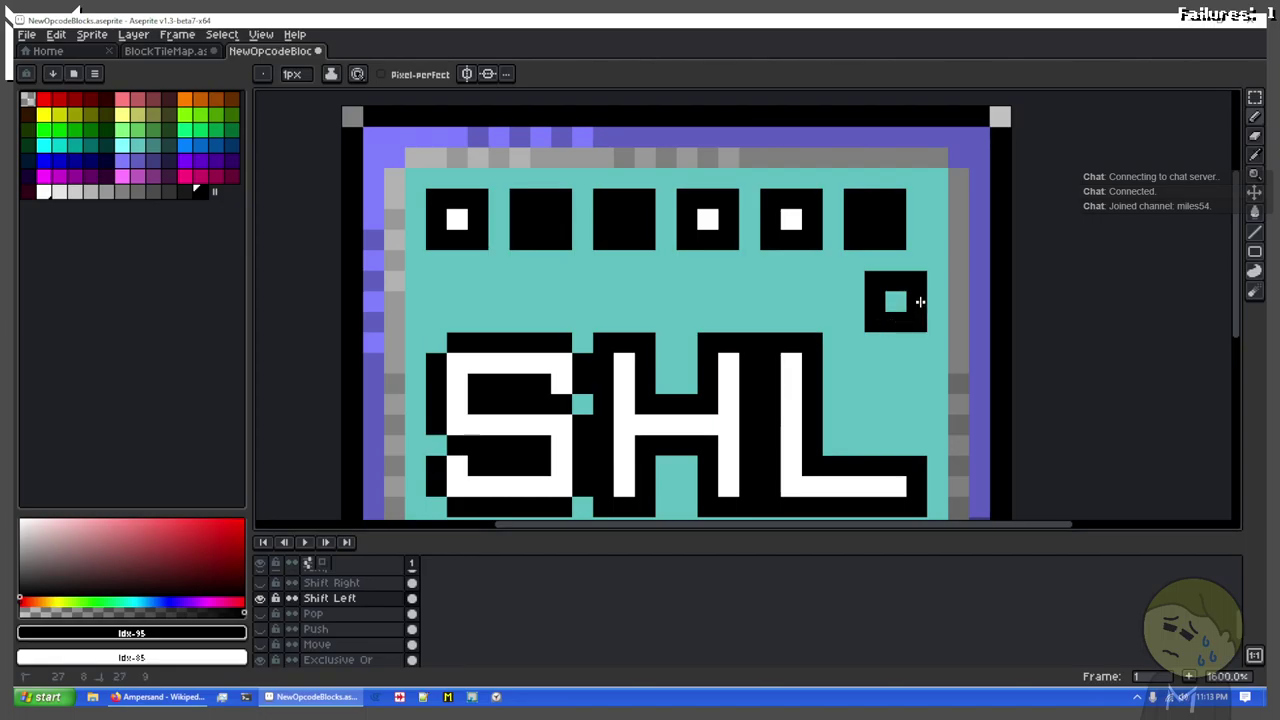
Step: Pencil a second row of six black squares under the first, with white centres in the second, fifth and sixth
{"action": "right_click", "coordinate": [895, 301]}
{"action": "key", "text": "x"}
{"action": "key", "text": "x"}
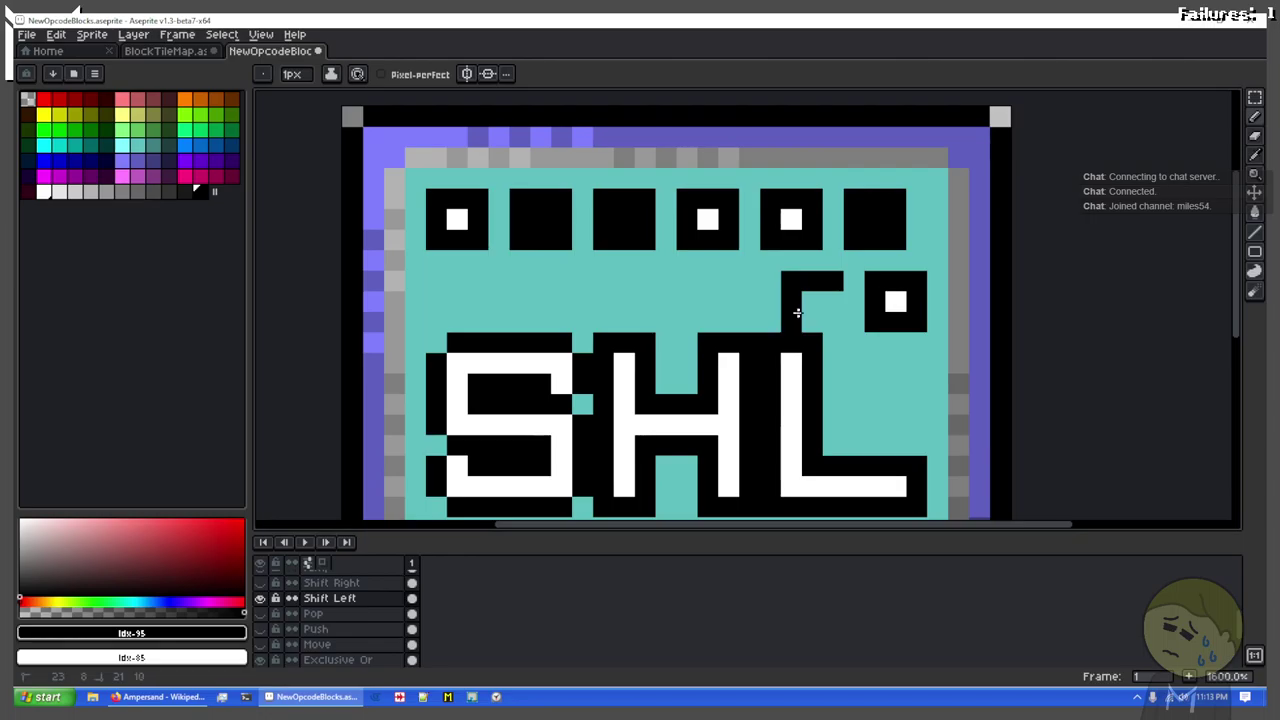
{"action": "key", "text": "x"}
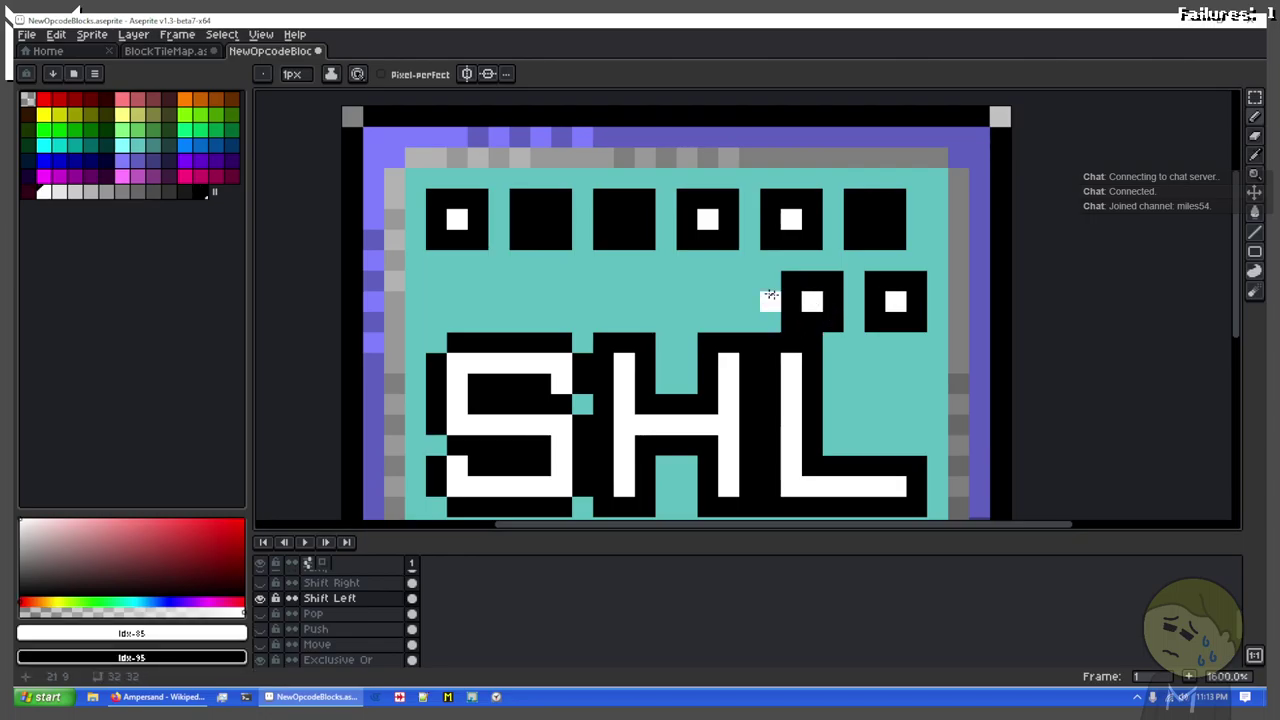
{"action": "key", "text": "x"}
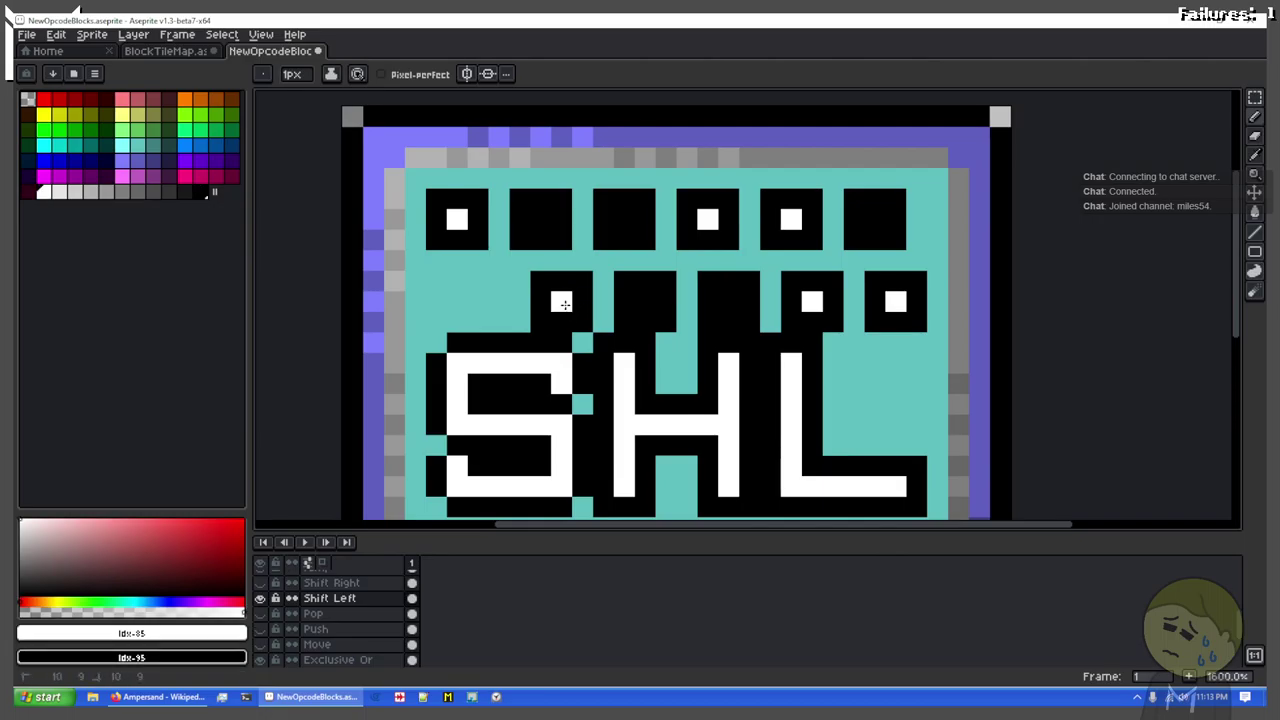
{"action": "left_click_drag", "start_coordinate": [492, 312], "coordinate": [425, 312]}
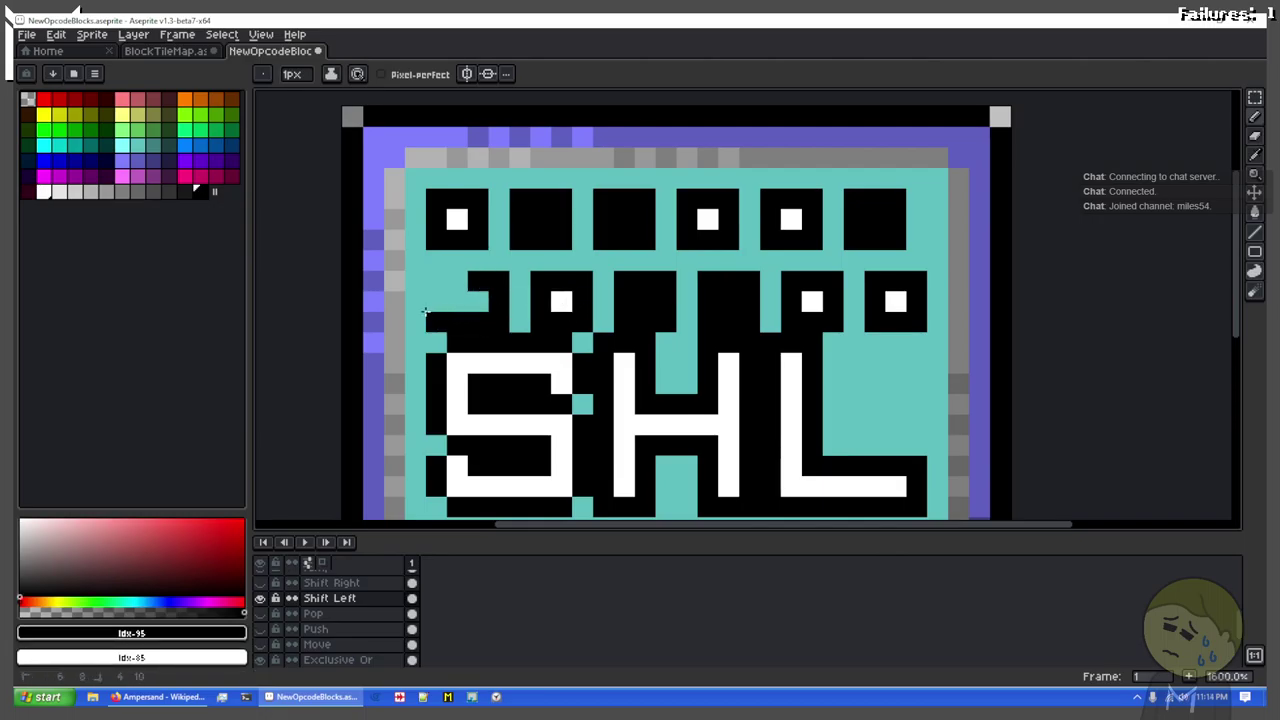
Step: Trim the extra pixel column off the left side of the second row's first square using teal Idx-49
{"action": "scroll", "coordinate": [423, 305], "scroll_direction": "up", "scroll_amount": 2}
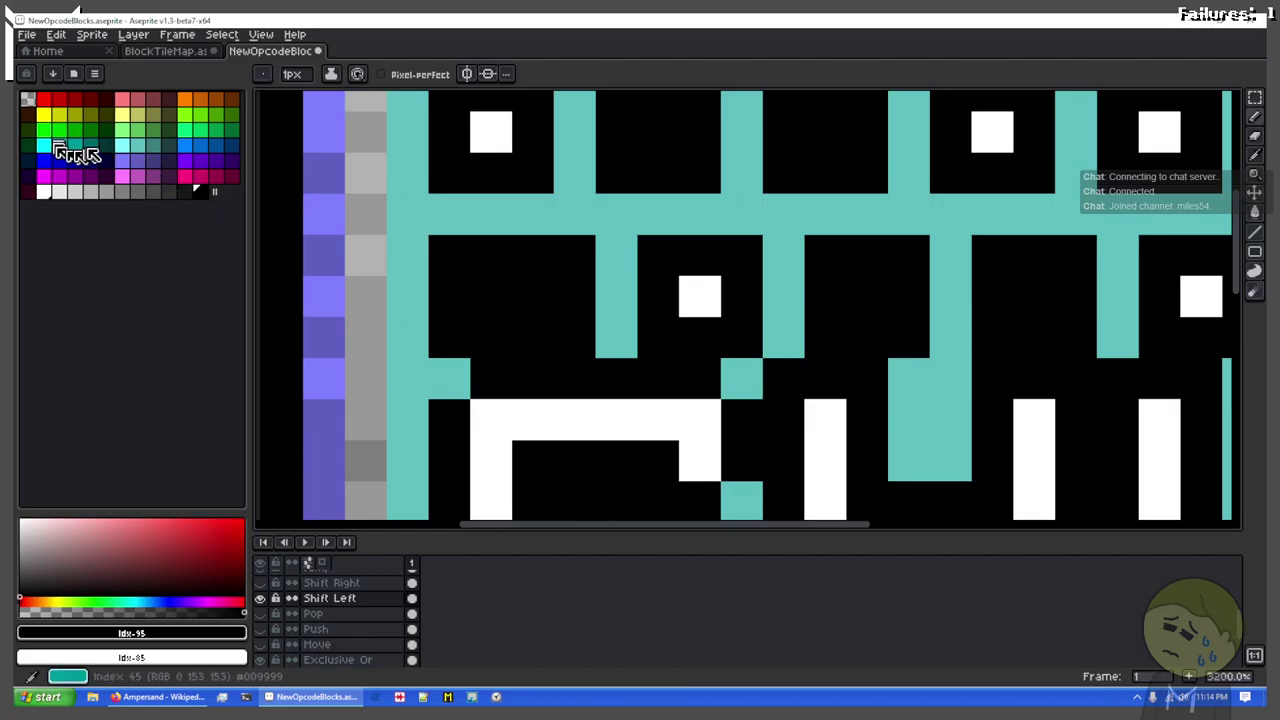
{"action": "left_click", "coordinate": [137, 146]}
{"action": "left_click_drag", "start_coordinate": [457, 257], "coordinate": [441, 340]}
{"action": "scroll", "coordinate": [441, 340], "scroll_direction": "down", "scroll_amount": 1}
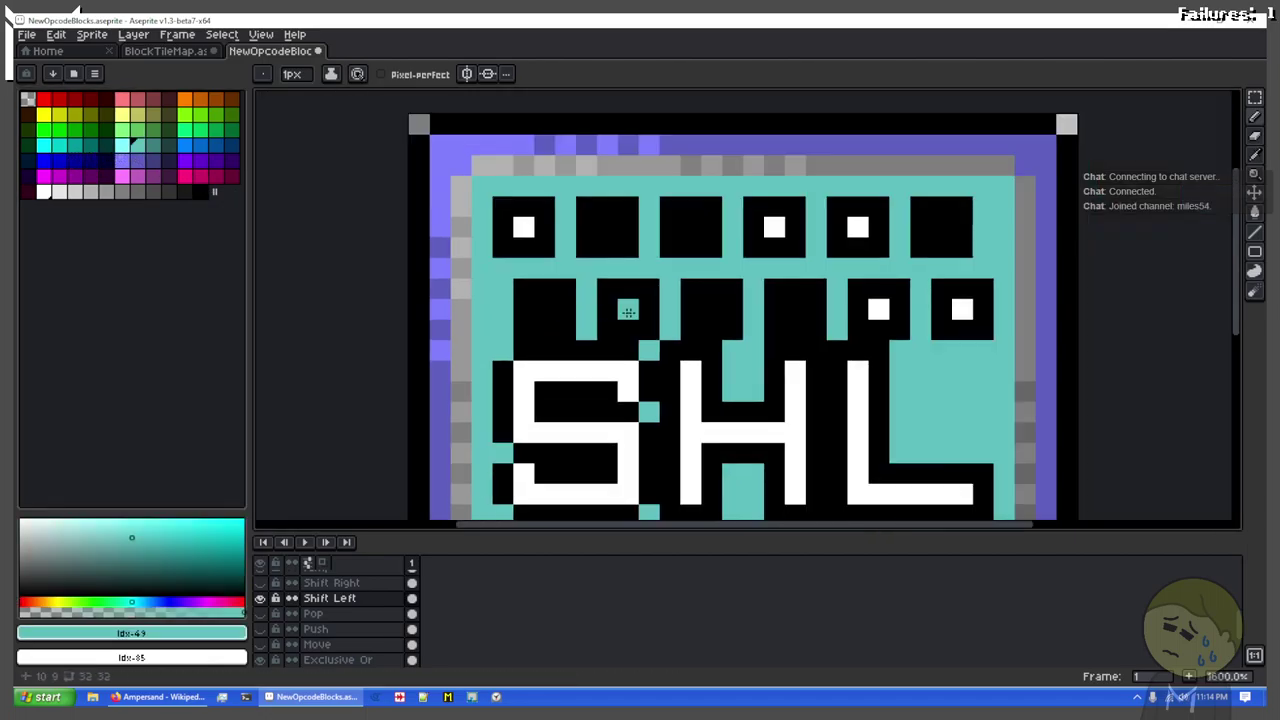
Step: Move the second row of squares up one pixel so that it touches the first row
{"action": "key", "text": "m"}
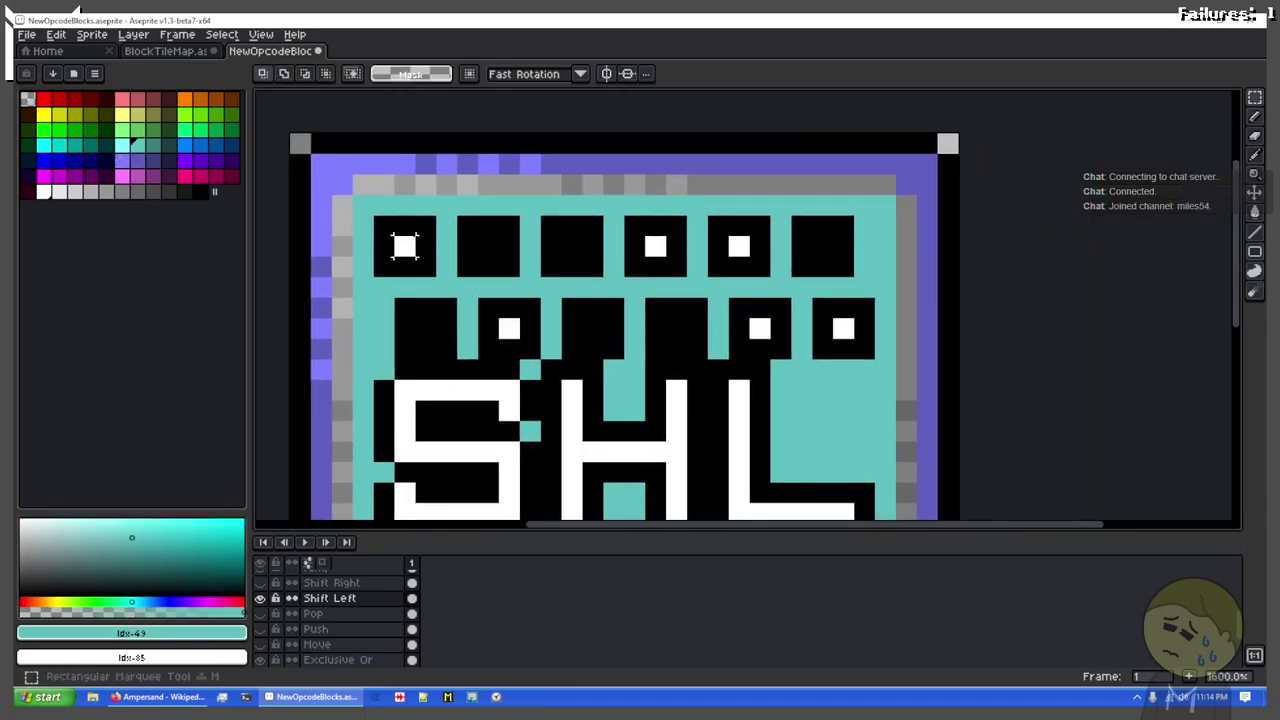
{"action": "left_click_drag", "start_coordinate": [392, 296], "coordinate": [849, 300]}
{"action": "key", "text": "ctrl+d"}
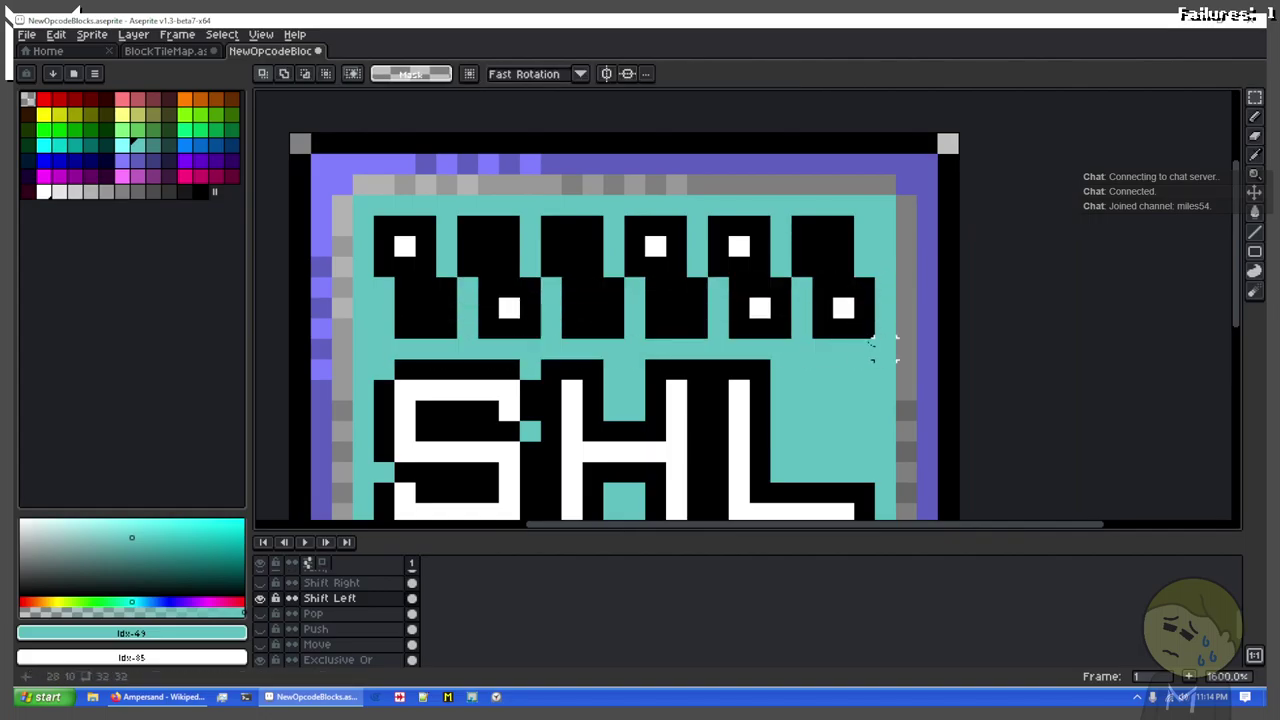
{"action": "key", "text": "b"}
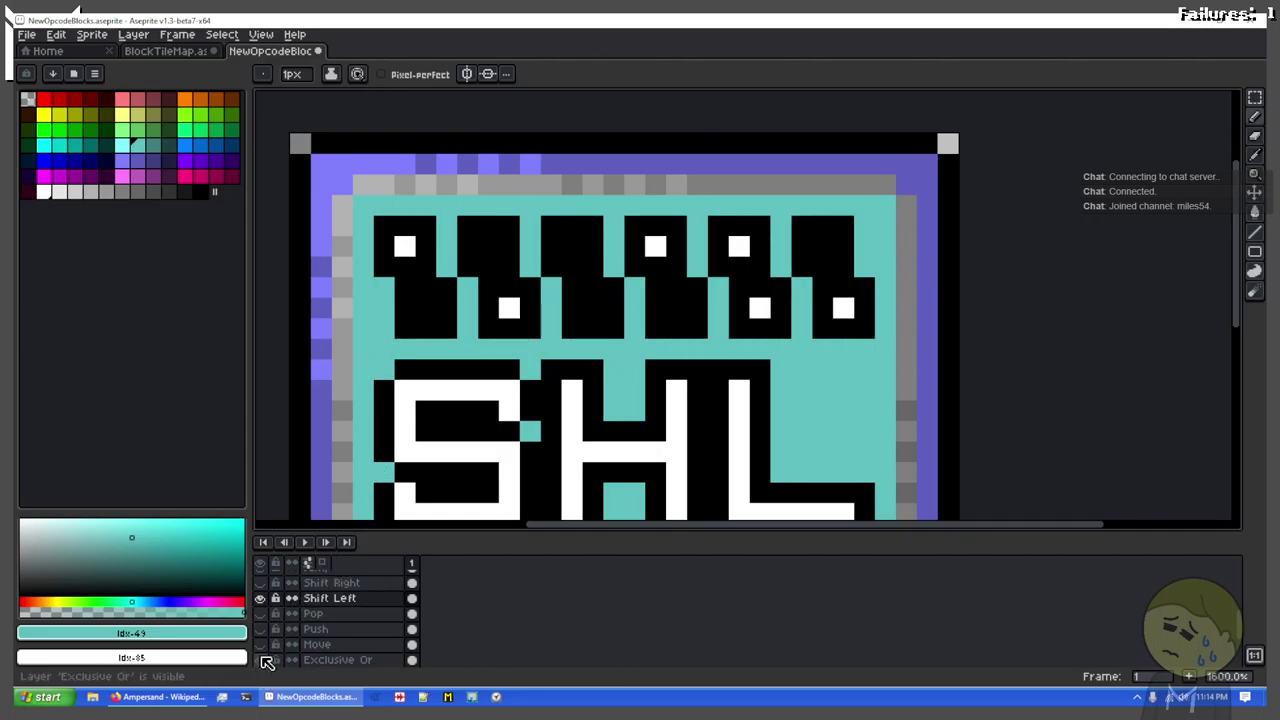
{"action": "scroll", "coordinate": [268, 640], "scroll_direction": "down", "scroll_amount": 2}
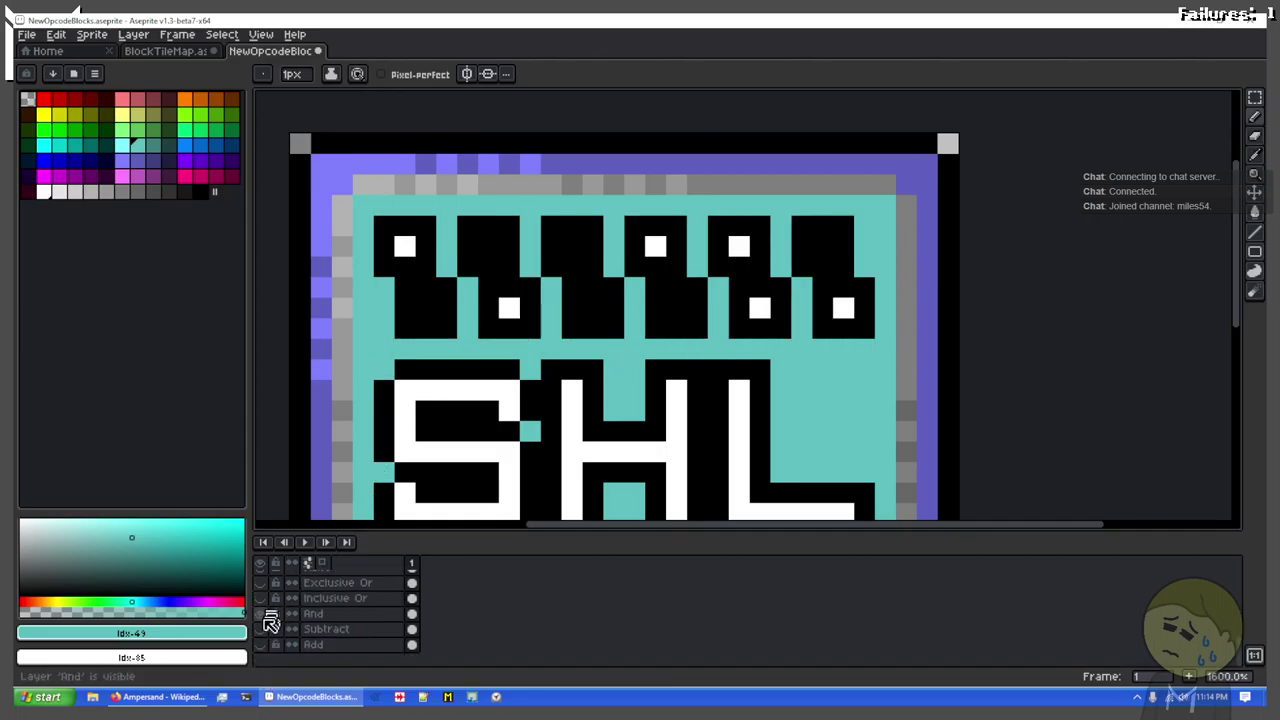
{"action": "scroll", "coordinate": [337, 611], "scroll_direction": "up", "scroll_amount": 3}
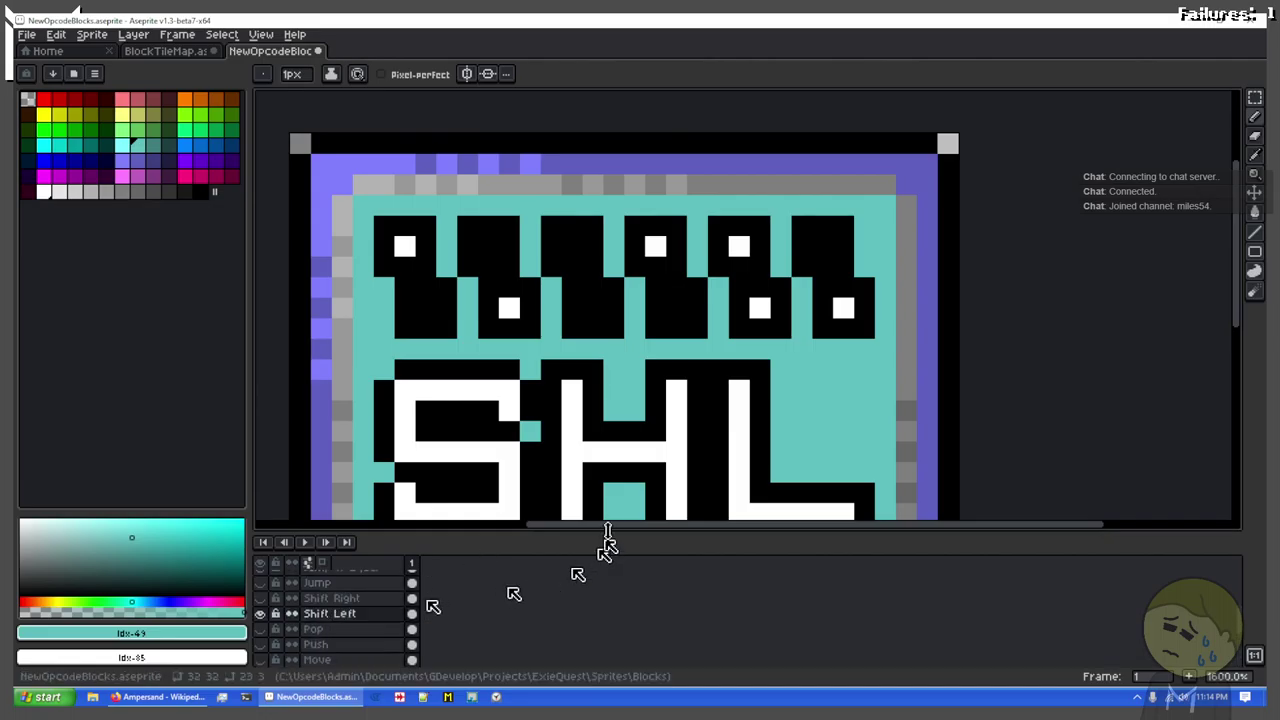
{"action": "scroll", "coordinate": [674, 395], "scroll_direction": "up", "scroll_amount": 2}
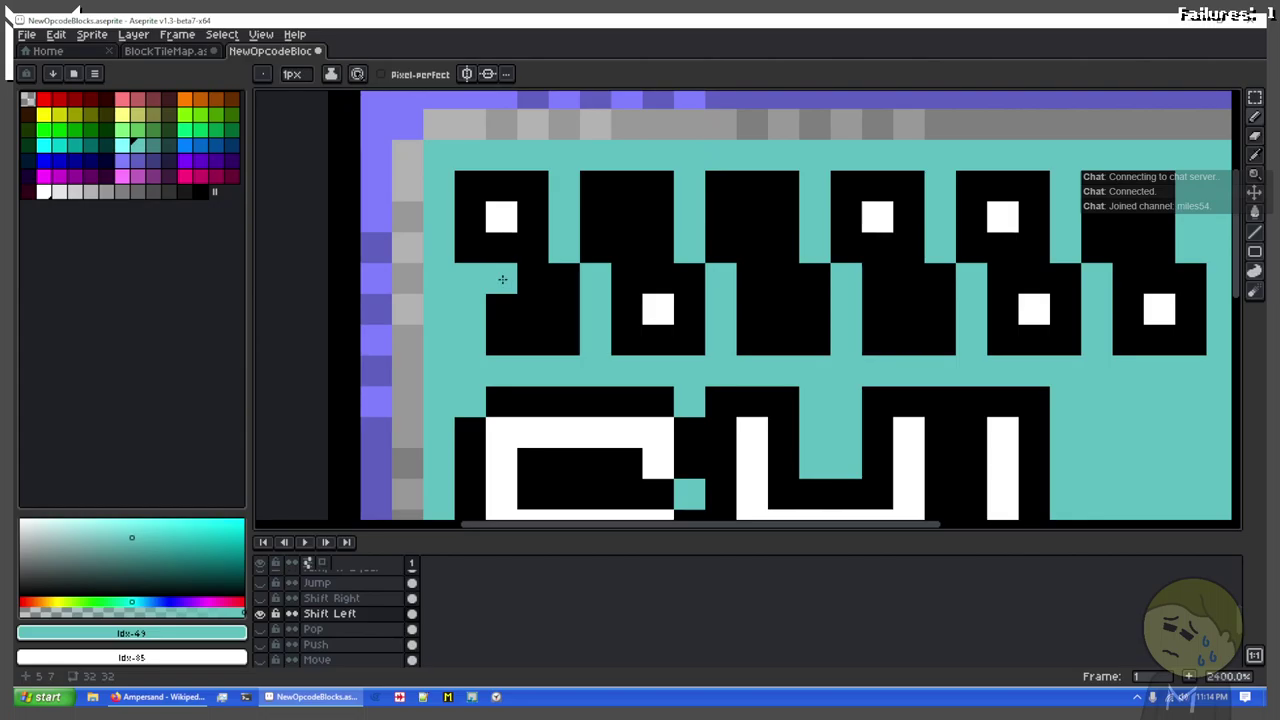
{"action": "left_click_drag", "start_coordinate": [628, 320], "coordinate": [491, 322]}
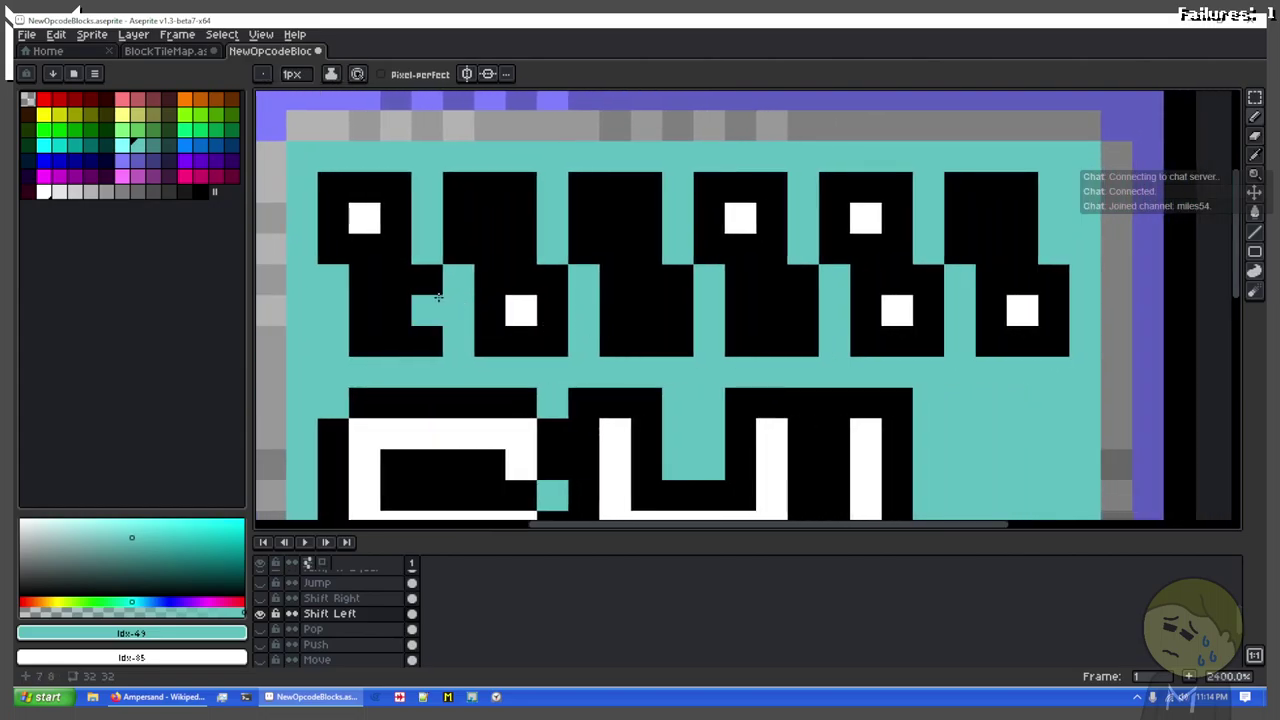
{"action": "left_click", "coordinate": [438, 298]}
Step: Move the second row of squares below the SHL text, offset one pixel to the right of the upper row
{"action": "scroll", "coordinate": [438, 297], "scroll_direction": "down", "scroll_amount": 2}
{"action": "mouse_move", "coordinate": [413, 291]}
{"action": "left_mouse_down"}
{"action": "mouse_move", "coordinate": [570, 257]}
{"action": "mouse_move", "coordinate": [443, 223]}
{"action": "mouse_move", "coordinate": [837, 203]}
{"action": "mouse_move", "coordinate": [898, 175]}
{"action": "left_mouse_up"}
{"action": "key", "text": "m"}
{"action": "left_click_drag", "start_coordinate": [795, 200], "coordinate": [762, 510]}
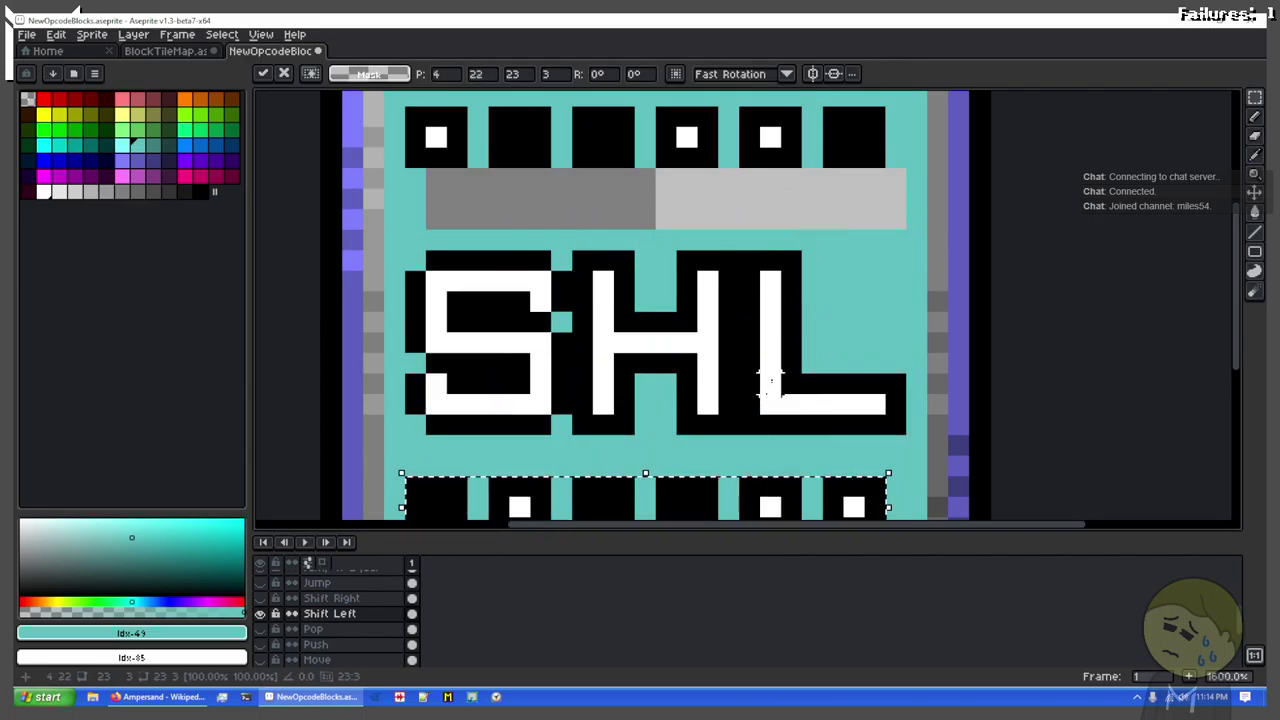
{"action": "scroll", "coordinate": [771, 381], "scroll_direction": "down", "scroll_amount": 2}
{"action": "left_click_drag", "start_coordinate": [775, 385], "coordinate": [762, 278]}
{"action": "left_click_drag", "start_coordinate": [803, 335], "coordinate": [817, 365]}
{"action": "left_click", "coordinate": [651, 182]}
Step: Fill the empty strip left between the upper row of squares and the SHL text with the teal background colour
{"action": "scroll", "coordinate": [649, 185], "scroll_direction": "up", "scroll_amount": 2}
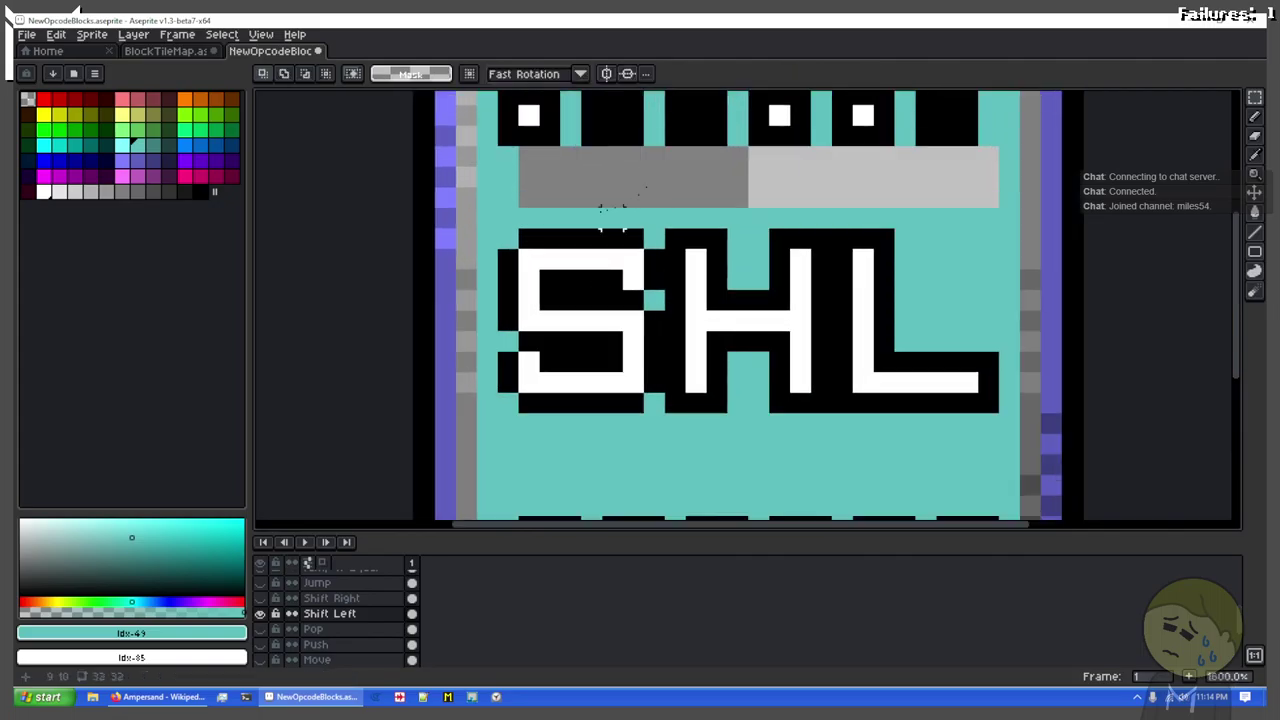
{"action": "left_click_drag", "start_coordinate": [507, 157], "coordinate": [1010, 210]}
{"action": "key", "text": "ctrl+d"}
{"action": "scroll", "coordinate": [516, 195], "scroll_direction": "up", "scroll_amount": 1}
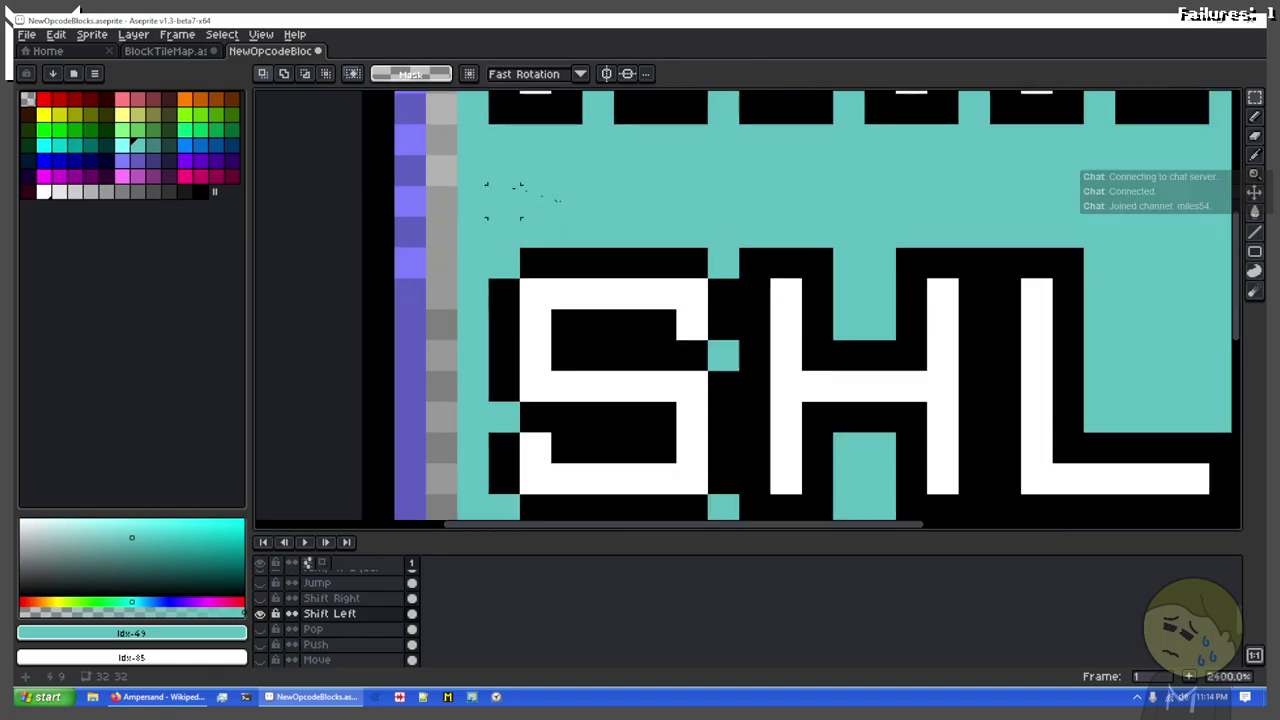
{"action": "left_click_drag", "start_coordinate": [531, 196], "coordinate": [393, 284]}
{"action": "key", "text": "p"}
{"action": "key", "text": "Escape"}
{"action": "key", "text": "b"}
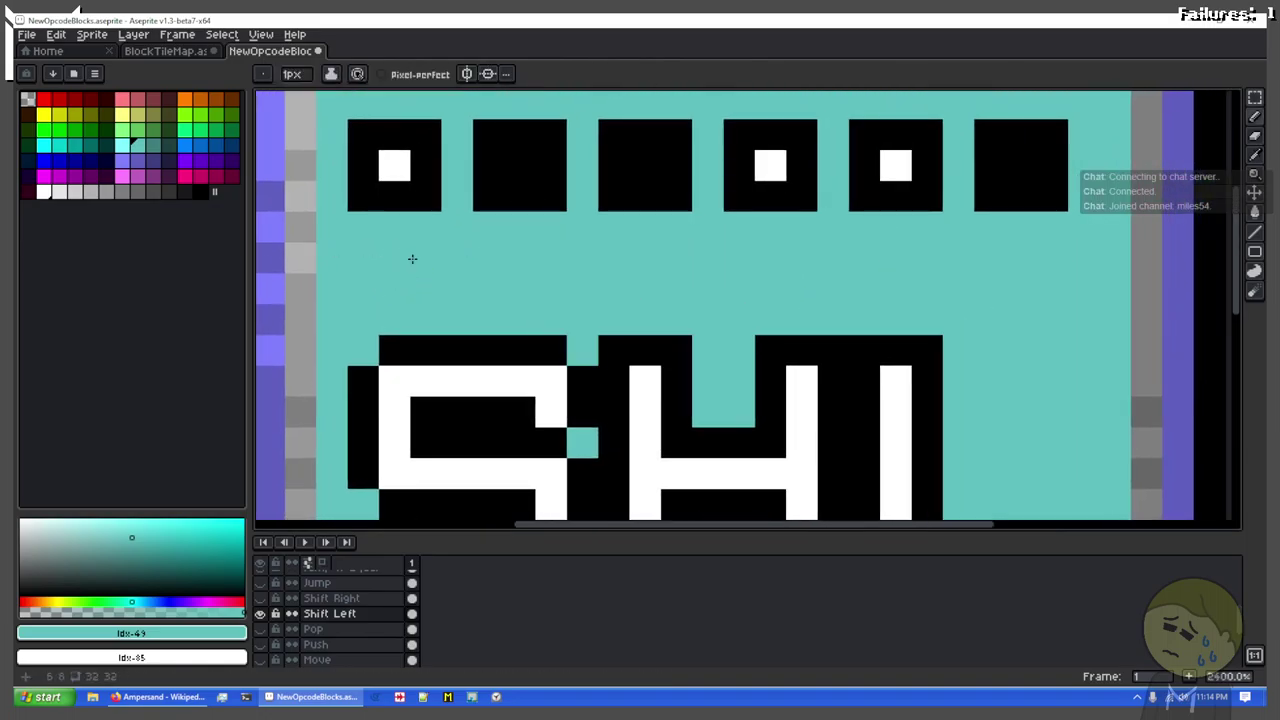
Step: Draw a black Idx-95 bar beneath the upper row of squares with a downward barb near its right end, undoing the last stroke
{"action": "key", "text": "x"}
{"action": "left_click", "coordinate": [200, 191]}
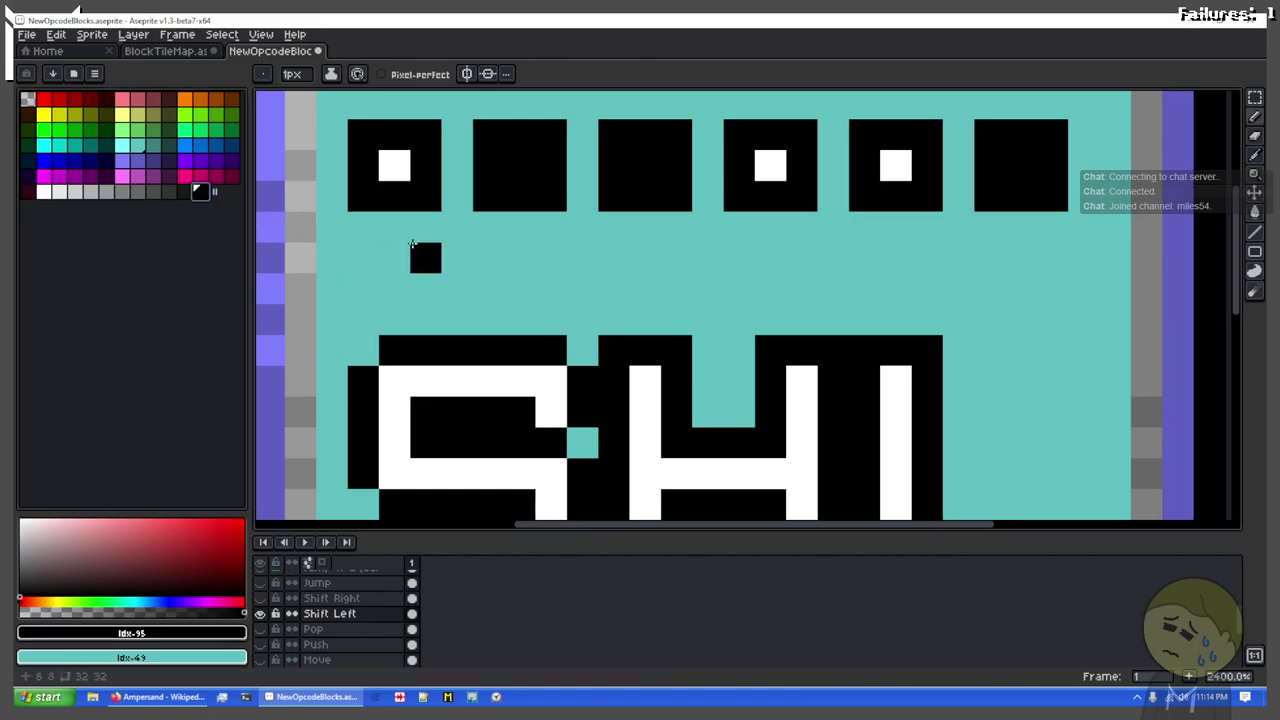
{"action": "mouse_move", "coordinate": [375, 243]}
{"action": "left_mouse_down"}
{"action": "mouse_move", "coordinate": [410, 255]}
{"action": "mouse_move", "coordinate": [1055, 258]}
{"action": "mouse_move", "coordinate": [992, 289]}
{"action": "mouse_move", "coordinate": [989, 308]}
{"action": "left_mouse_up"}
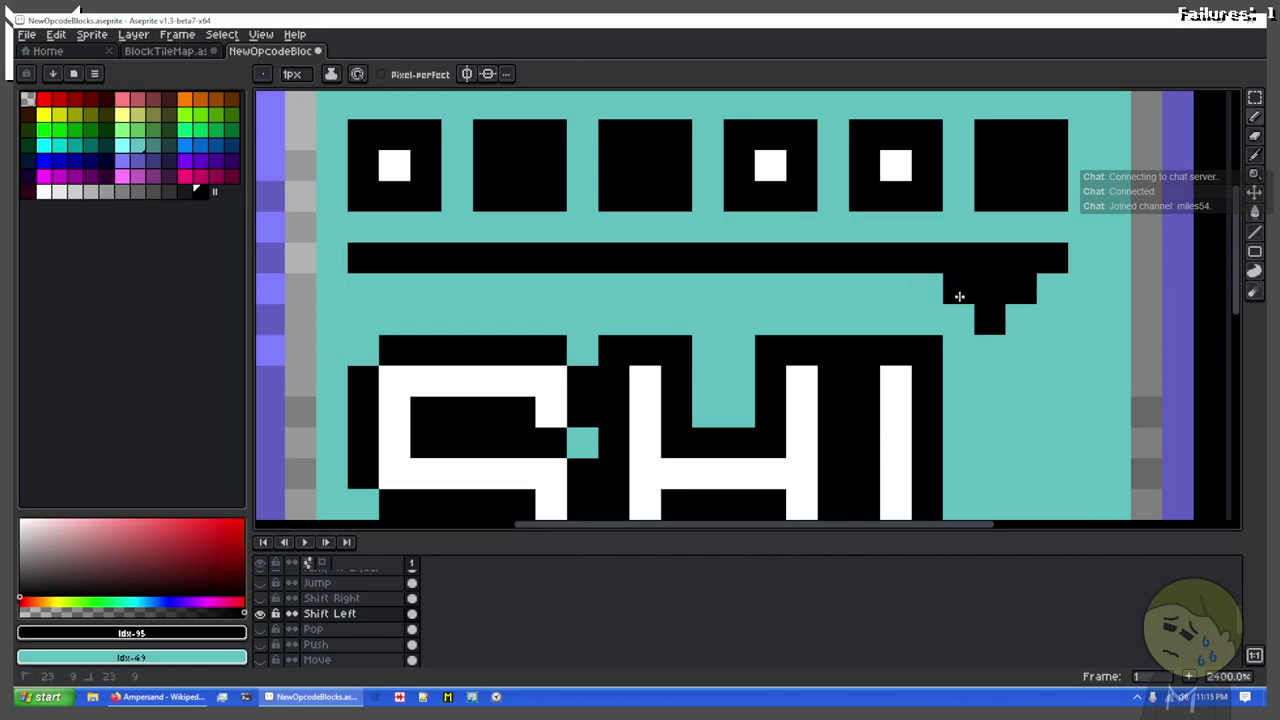
{"action": "left_click_drag", "start_coordinate": [959, 296], "coordinate": [966, 314]}
{"action": "key", "text": "ctrl+z"}
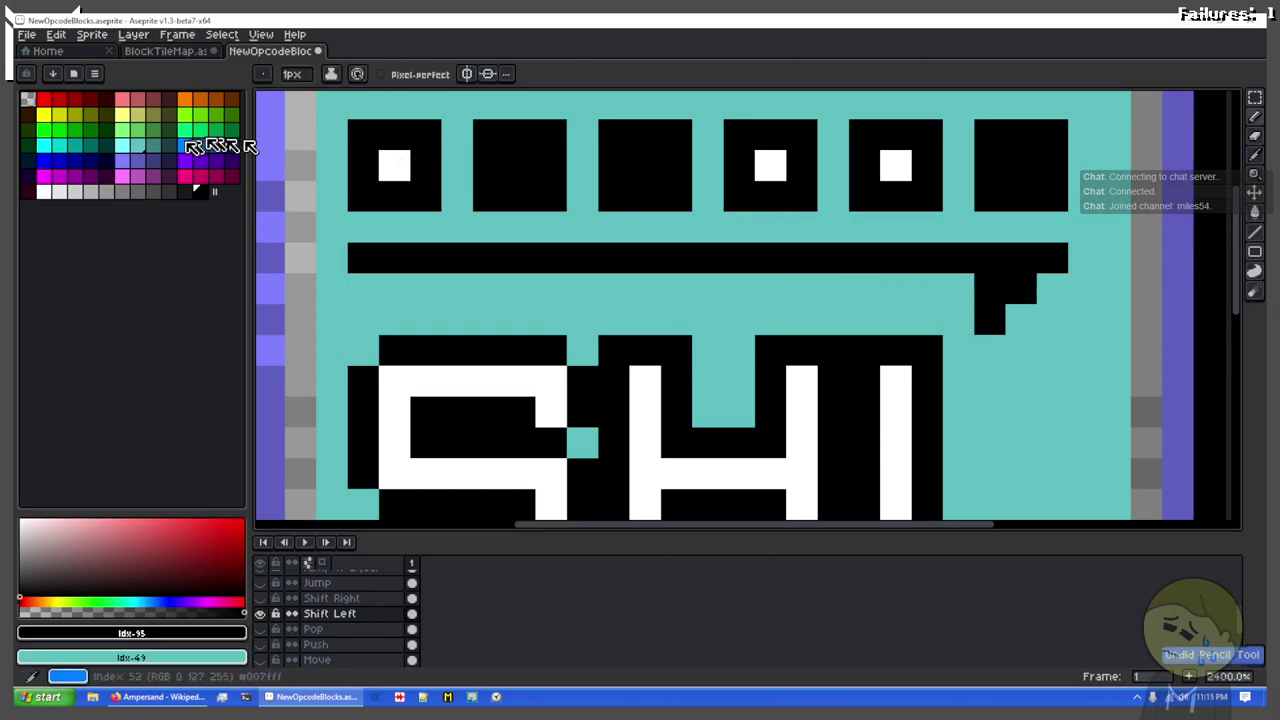
Step: Paint a 21-pixel white Idx-85 shaft along the bar with one arrowhead pixel below its right end, outlined in black underneath
{"action": "key", "text": "x"}
{"action": "left_click", "coordinate": [43, 193]}
{"action": "left_click", "coordinate": [986, 290]}
{"action": "key", "text": "x"}
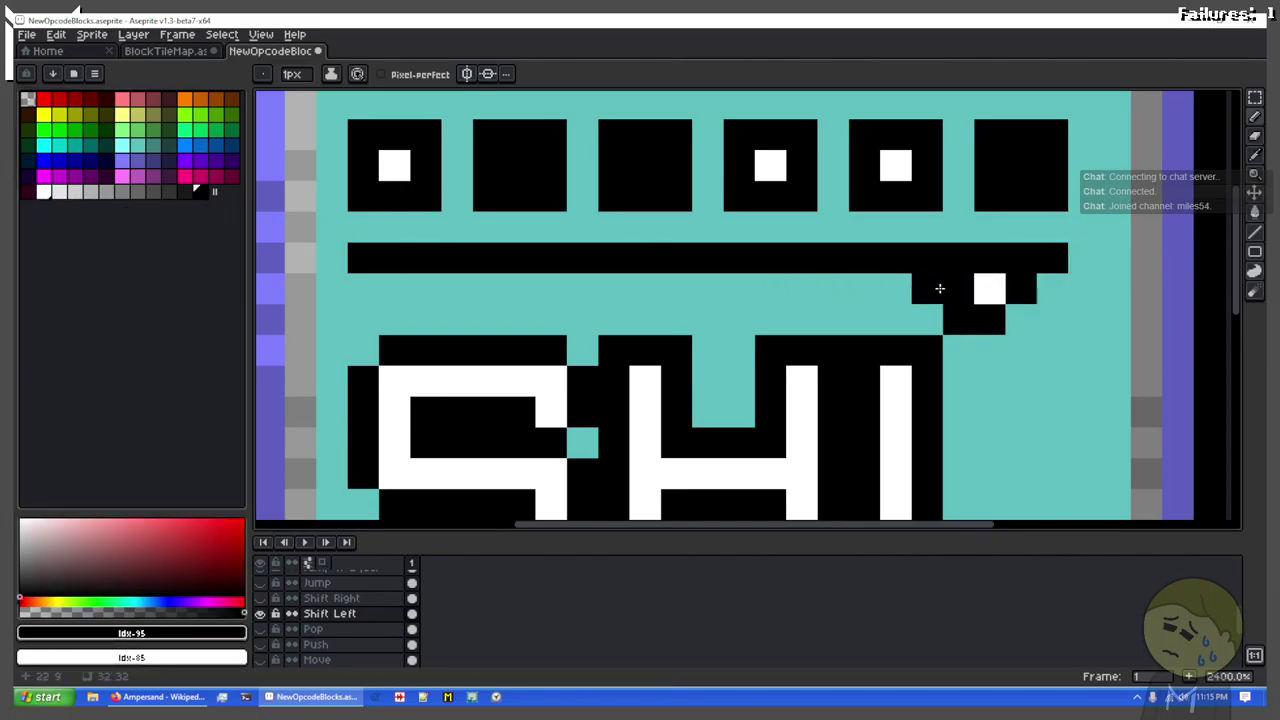
{"action": "mouse_move", "coordinate": [900, 288]}
{"action": "left_mouse_down"}
{"action": "mouse_move", "coordinate": [372, 280]}
{"action": "mouse_move", "coordinate": [1023, 288]}
{"action": "mouse_move", "coordinate": [1026, 262]}
{"action": "left_mouse_up"}
{"action": "key", "text": "x"}
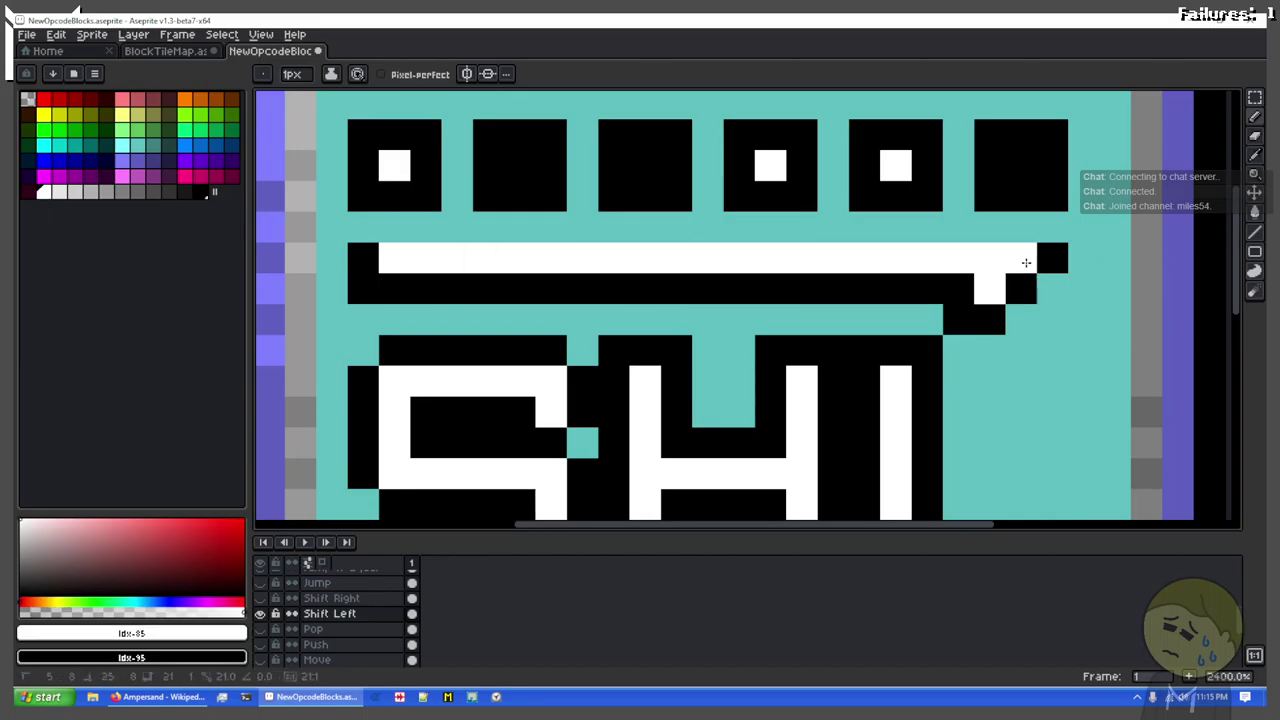
Step: Add a black outline row above the white shaft, joining it to the upper squares, and undo the stray pixels at its right end
{"action": "key", "text": "x"}
{"action": "left_click_drag", "start_coordinate": [1046, 226], "coordinate": [366, 216]}
{"action": "left_click", "coordinate": [1082, 226]}
{"action": "key", "text": "x"}
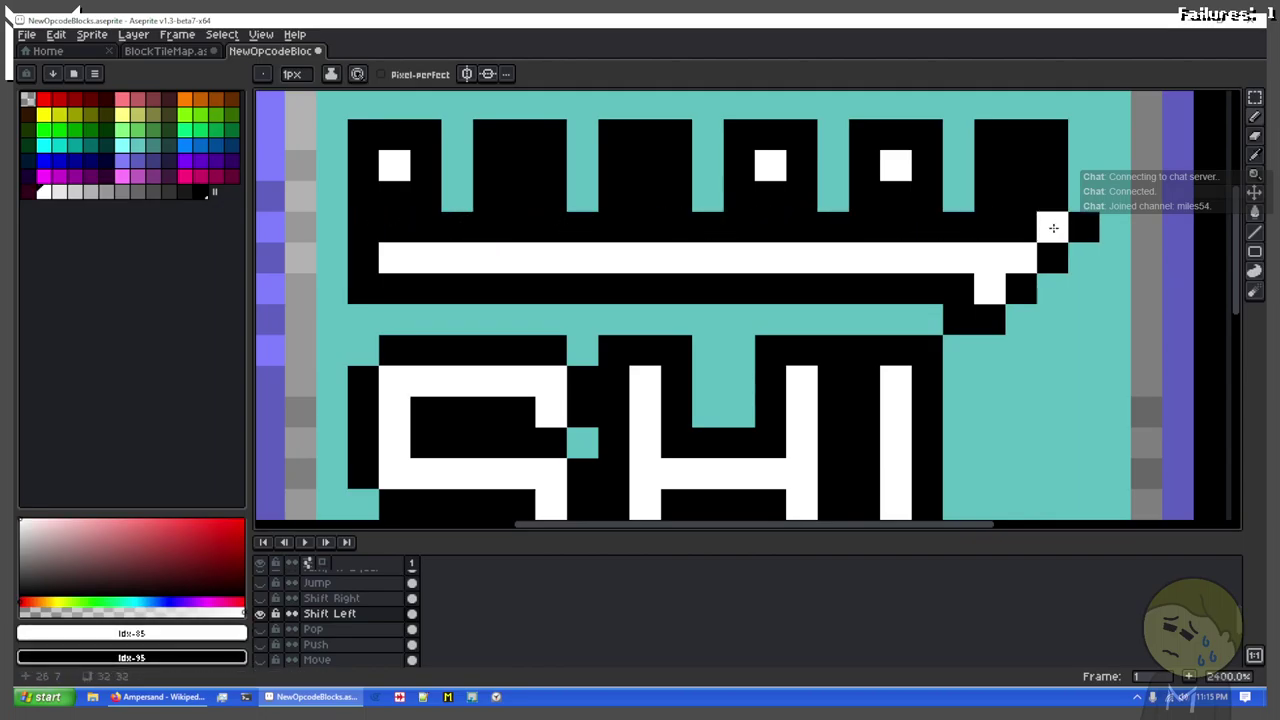
{"action": "left_click", "coordinate": [982, 375]}
{"action": "key", "text": "ctrl+z"}
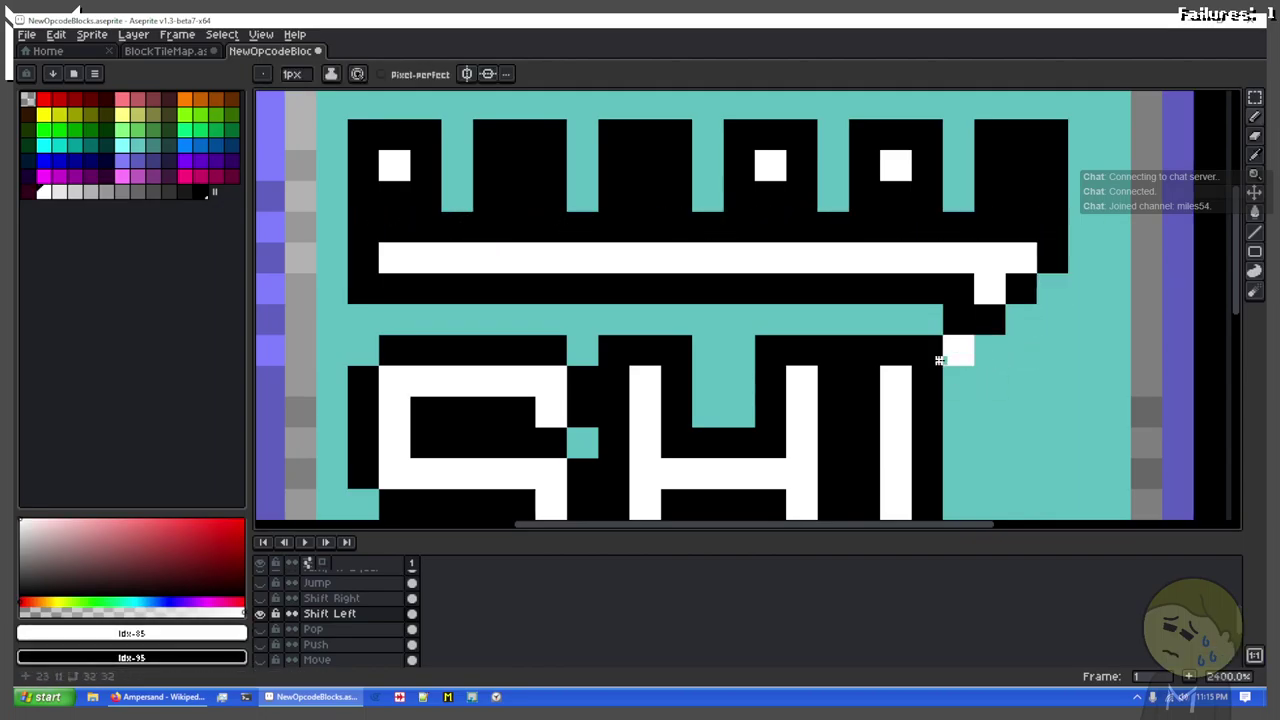
Step: Examine the whole SHL block with the arrow between the upper squares and the text
{"action": "left_click", "coordinate": [714, 286]}
{"action": "mouse_move", "coordinate": [714, 286]}
{"action": "left_mouse_down"}
{"action": "mouse_move", "coordinate": [663, 349]}
{"action": "mouse_move", "coordinate": [757, 337]}
{"action": "mouse_move", "coordinate": [711, 300]}
{"action": "mouse_move", "coordinate": [698, 250]}
{"action": "left_mouse_up"}
{"action": "scroll", "coordinate": [628, 304], "scroll_direction": "down", "scroll_amount": 4}
{"action": "scroll", "coordinate": [702, 360], "scroll_direction": "up", "scroll_amount": 1}
{"action": "scroll", "coordinate": [602, 322], "scroll_direction": "up", "scroll_amount": 1}
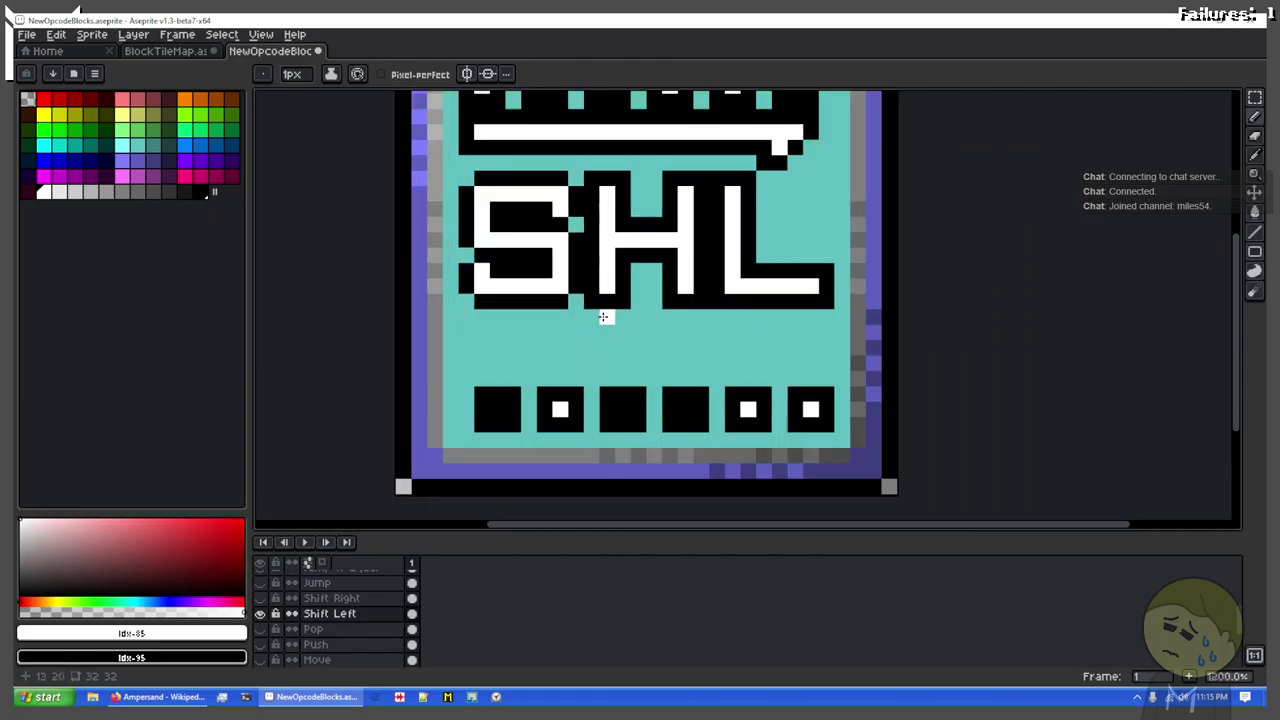
{"action": "scroll", "coordinate": [610, 325], "scroll_direction": "down", "scroll_amount": 1}
{"action": "left_click_drag", "start_coordinate": [622, 328], "coordinate": [629, 358]}
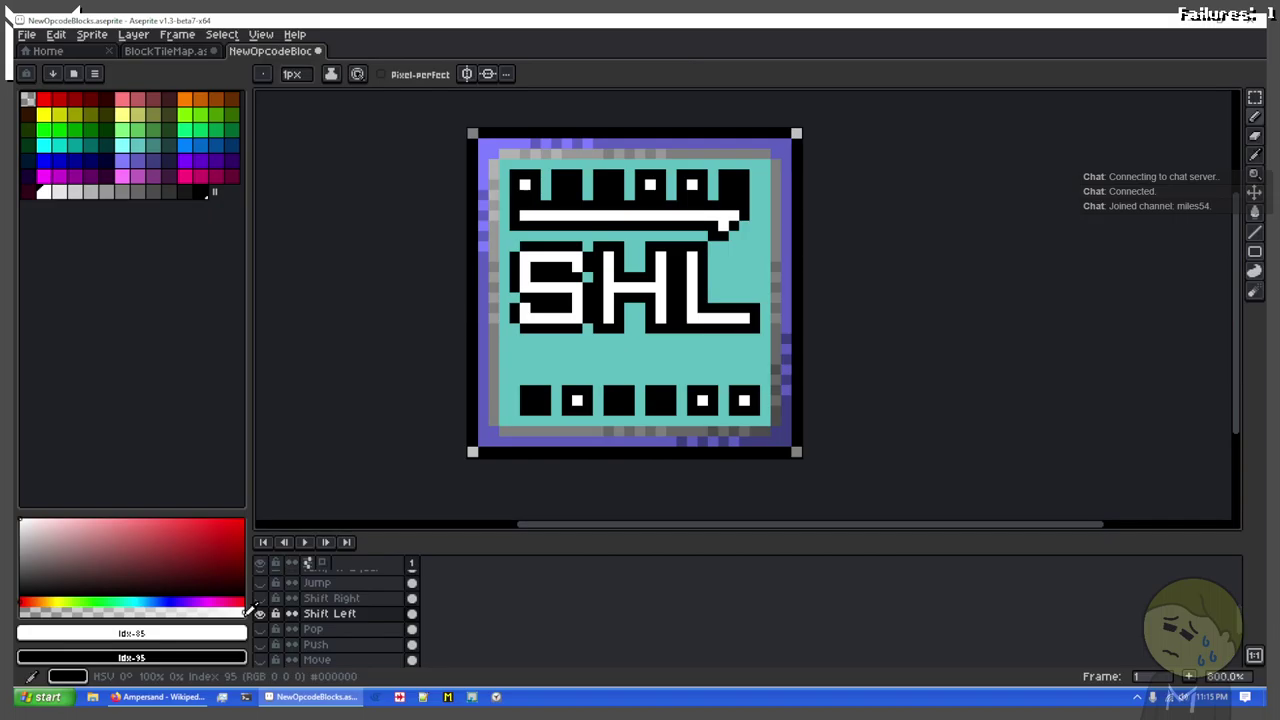
{"action": "scroll", "coordinate": [586, 336], "scroll_direction": "up", "scroll_amount": 1}
{"action": "scroll", "coordinate": [586, 330], "scroll_direction": "down", "scroll_amount": 1}
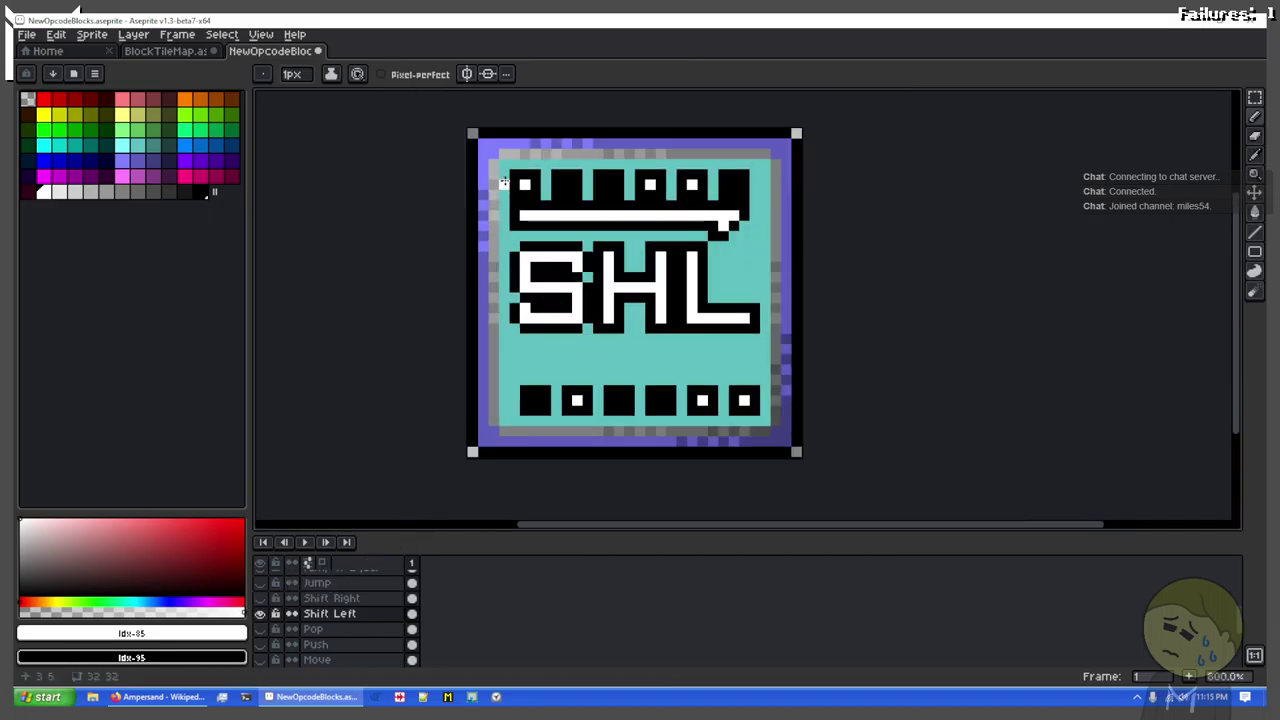
Step: Cut the upper squares with their arrow and the lower row of squares from the Shift Left layer
{"action": "key", "text": "m"}
{"action": "left_click_drag", "start_coordinate": [506, 170], "coordinate": [752, 244]}
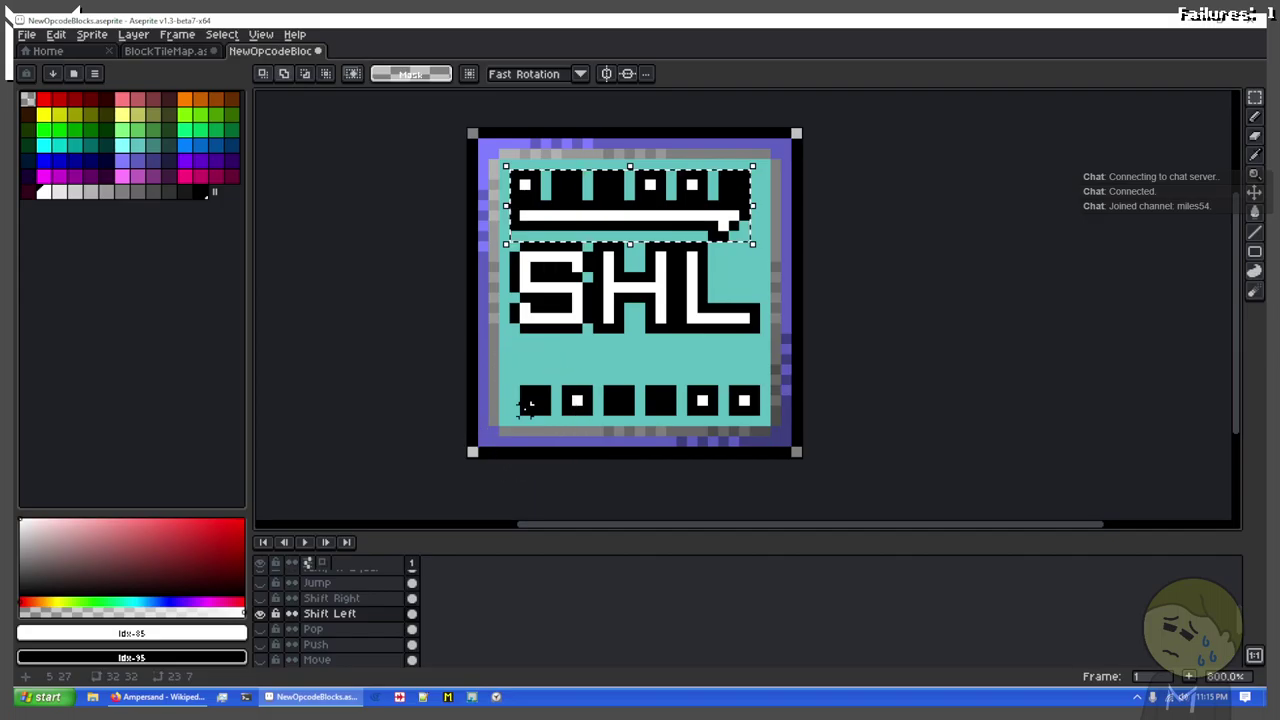
{"action": "left_click_drag", "start_coordinate": [525, 409], "coordinate": [756, 390]}
{"action": "key", "text": "Delete"}
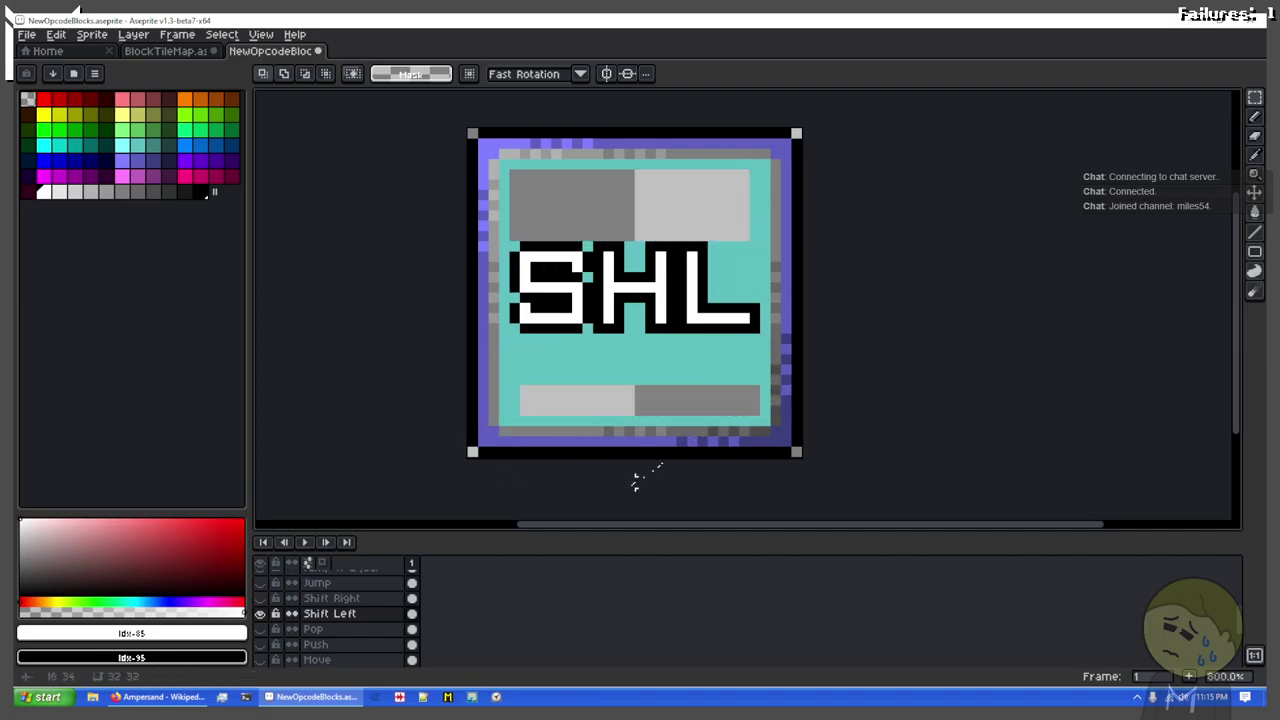
Step: Paste the two rows of squares and the arrow into the Shift Right layer around the SHR text
{"action": "left_click", "coordinate": [262, 612]}
{"action": "left_click", "coordinate": [412, 599]}
{"action": "key", "text": "ctrl+v"}
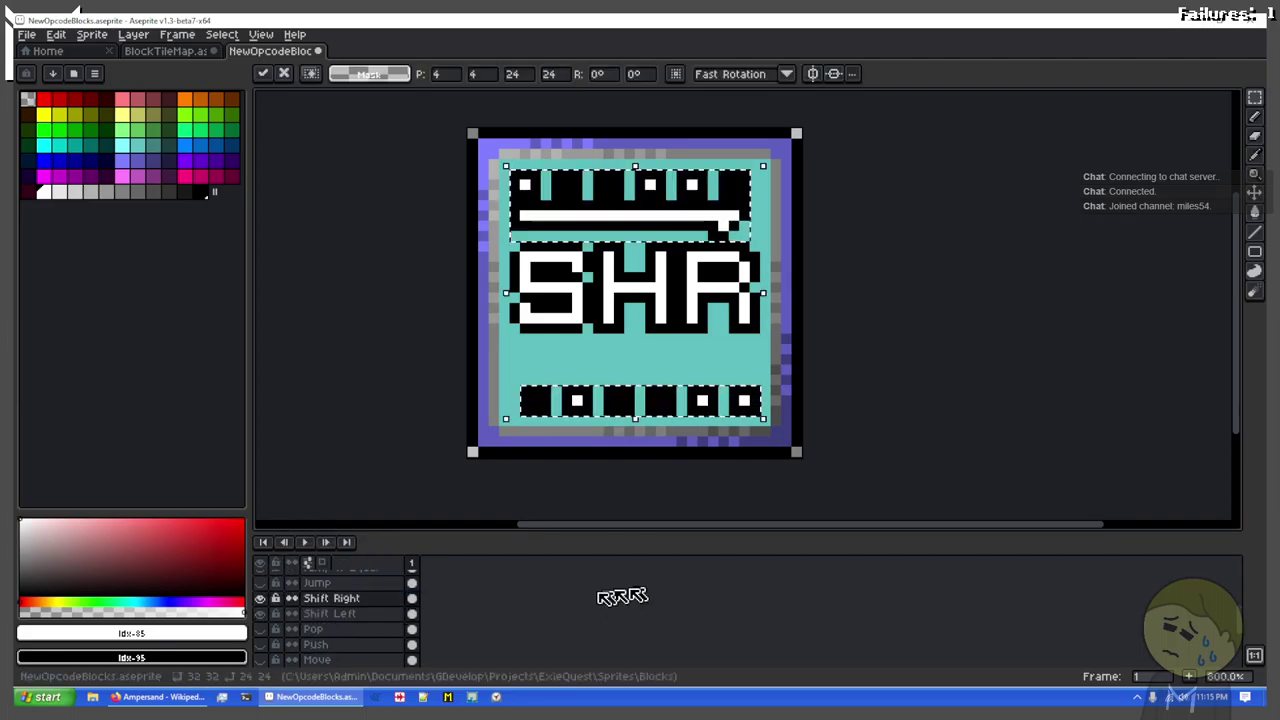
{"action": "key", "text": "Return"}
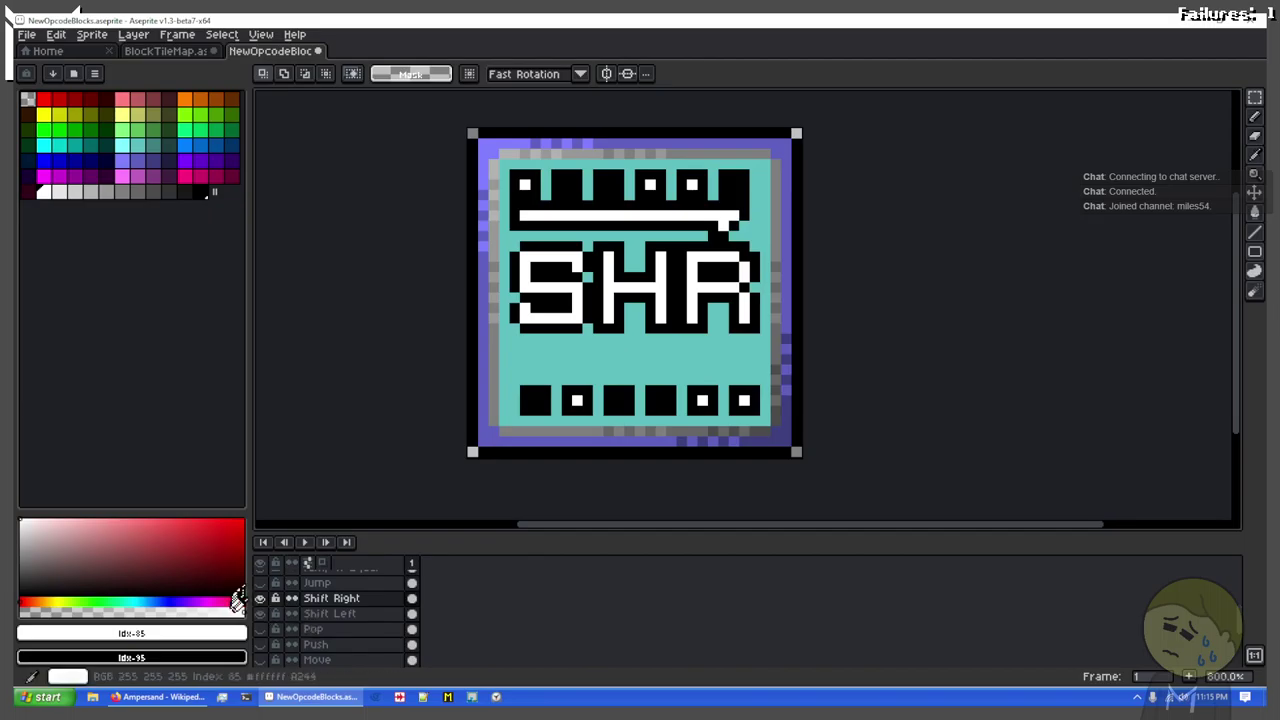
Step: Hide the Shift Right layer and paste the same rows and arrow back into the Shift Left layer
{"action": "left_click", "coordinate": [260, 598]}
{"action": "left_click", "coordinate": [262, 613]}
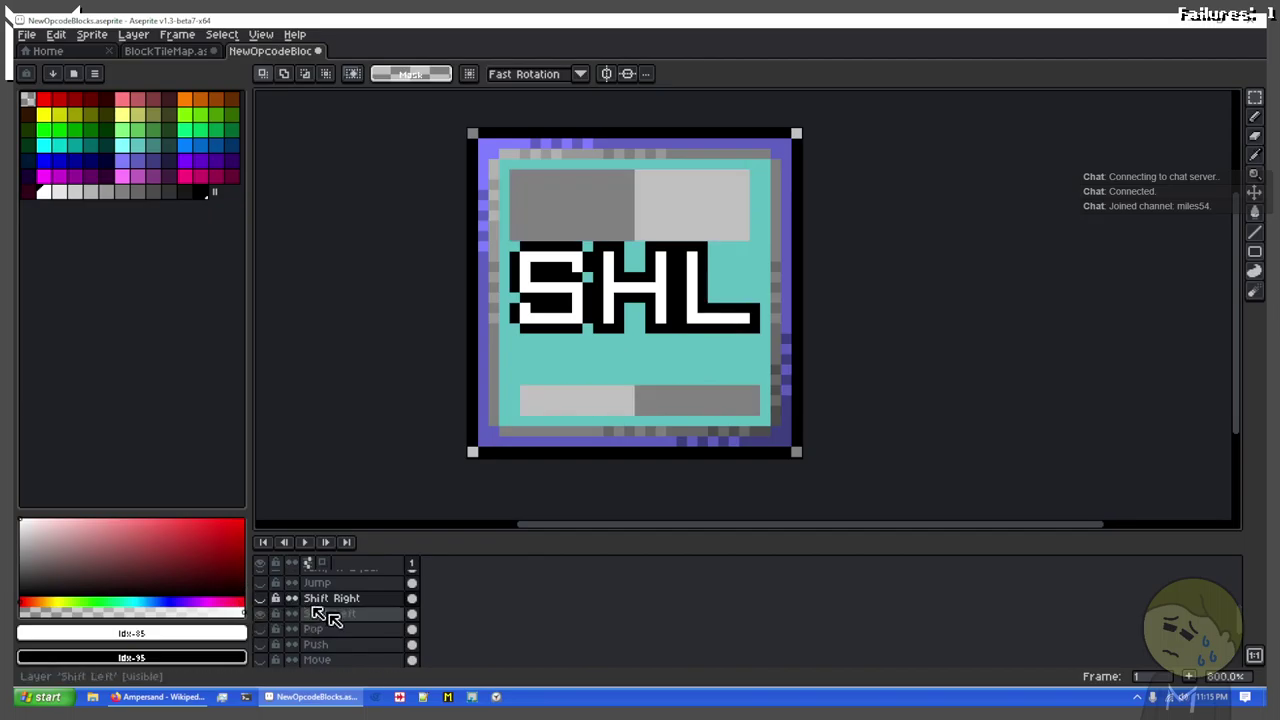
{"action": "left_click", "coordinate": [330, 613]}
{"action": "key", "text": "ctrl+v"}
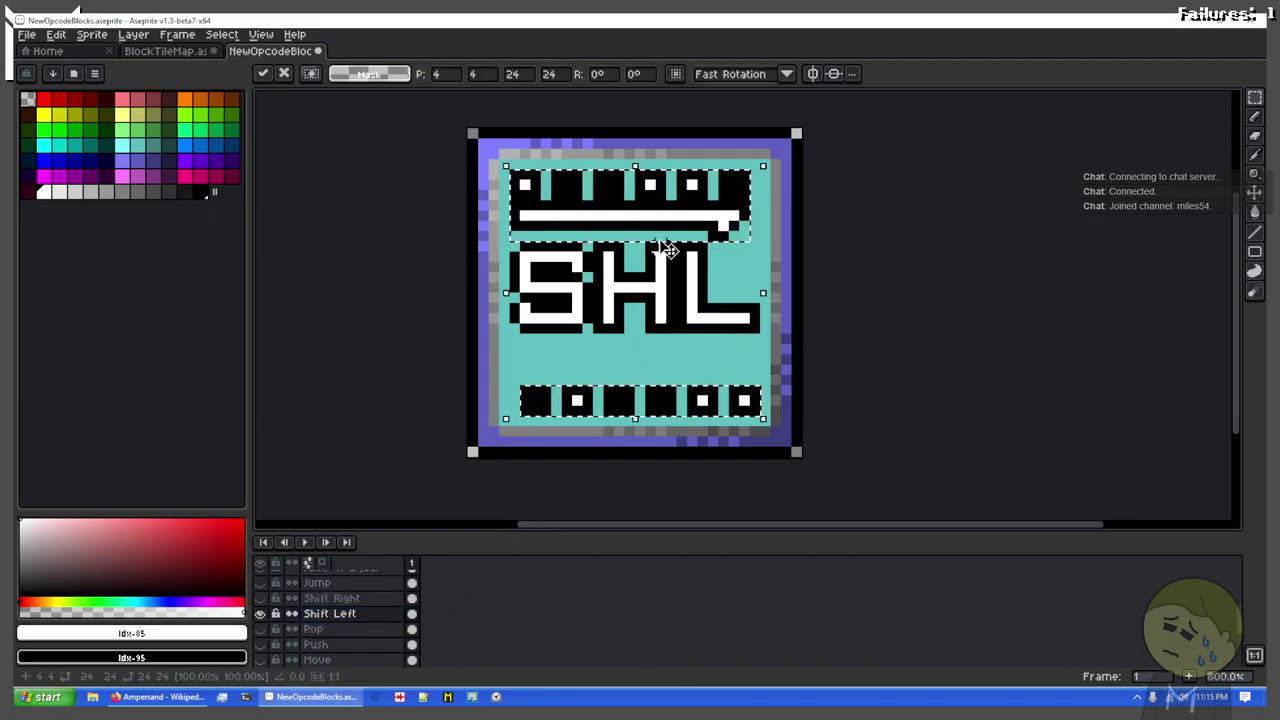
{"action": "scroll", "coordinate": [667, 250], "scroll_direction": "up", "scroll_amount": 2}
{"action": "key", "text": "Return"}
Step: Change the upper row on Shift Left so that only the second, fifth and sixth squares have white centre dots
{"action": "key", "text": "b"}
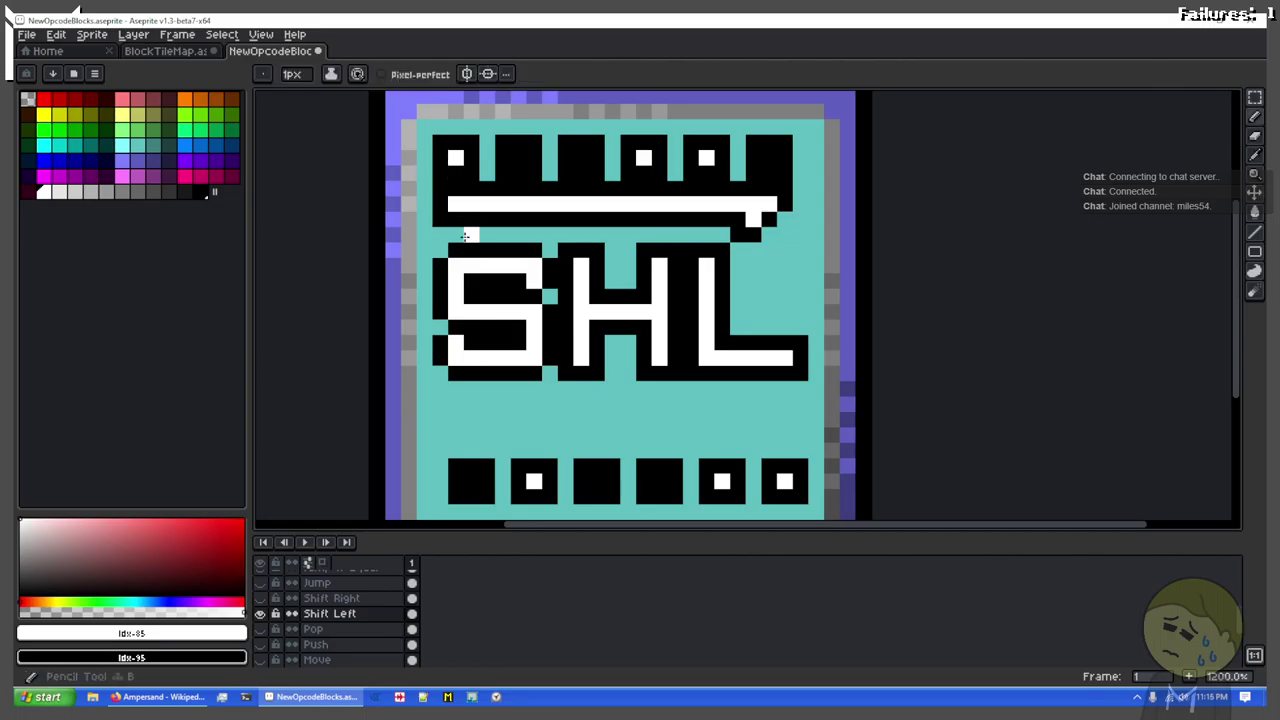
{"action": "left_click", "coordinate": [502, 158]}
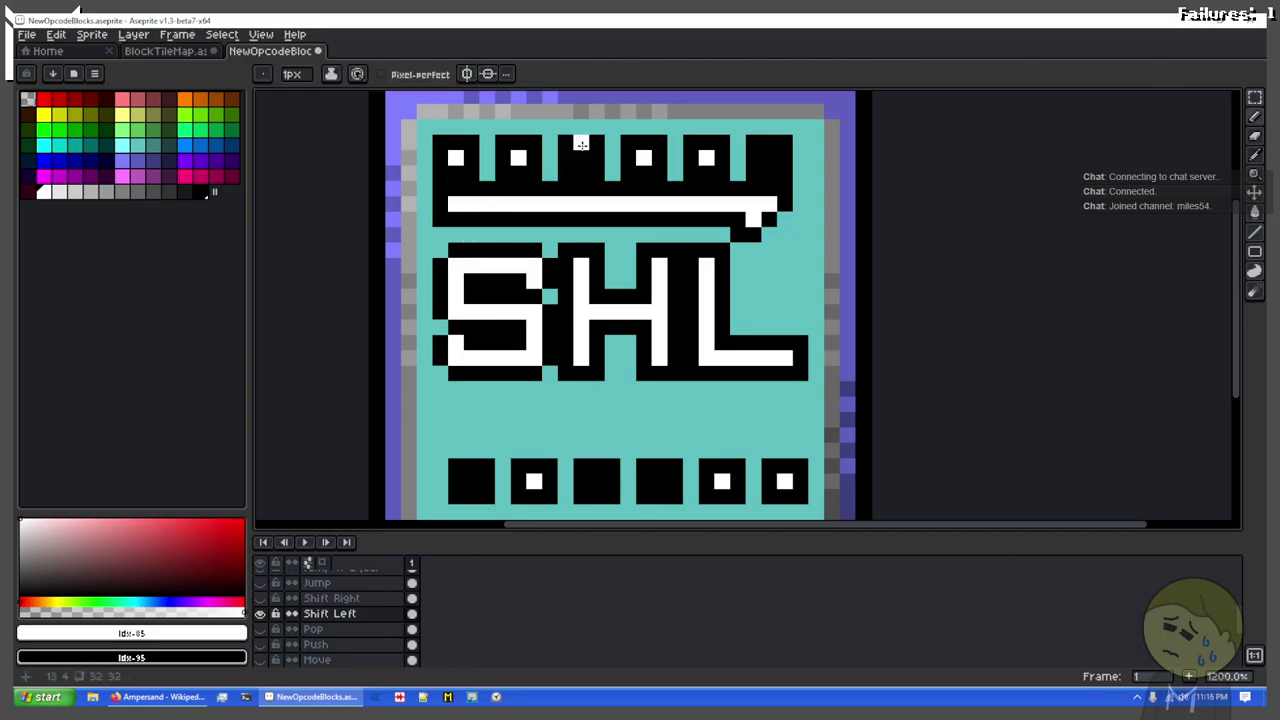
{"action": "key", "text": "x"}
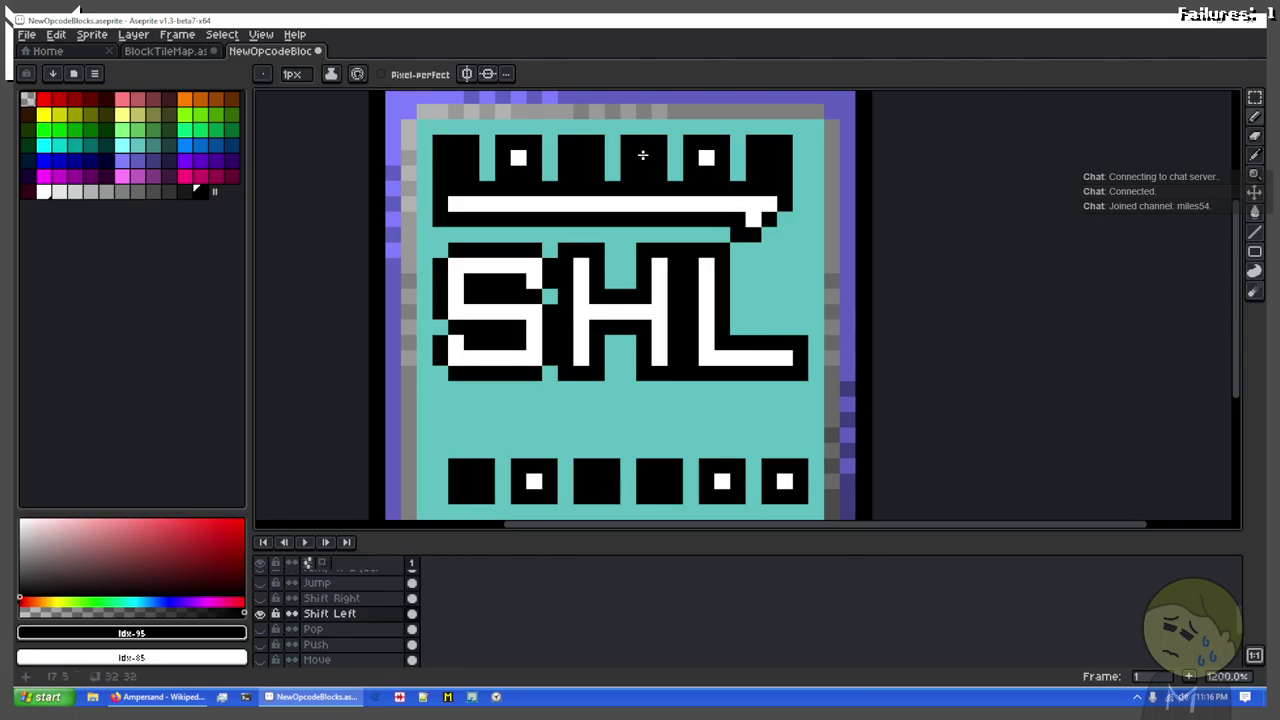
{"action": "key", "text": "x"}
{"action": "left_click", "coordinate": [784, 157]}
Step: Change the lower row on Shift Left so that only the first, fourth and fifth squares have white centre dots
{"action": "key", "text": "x"}
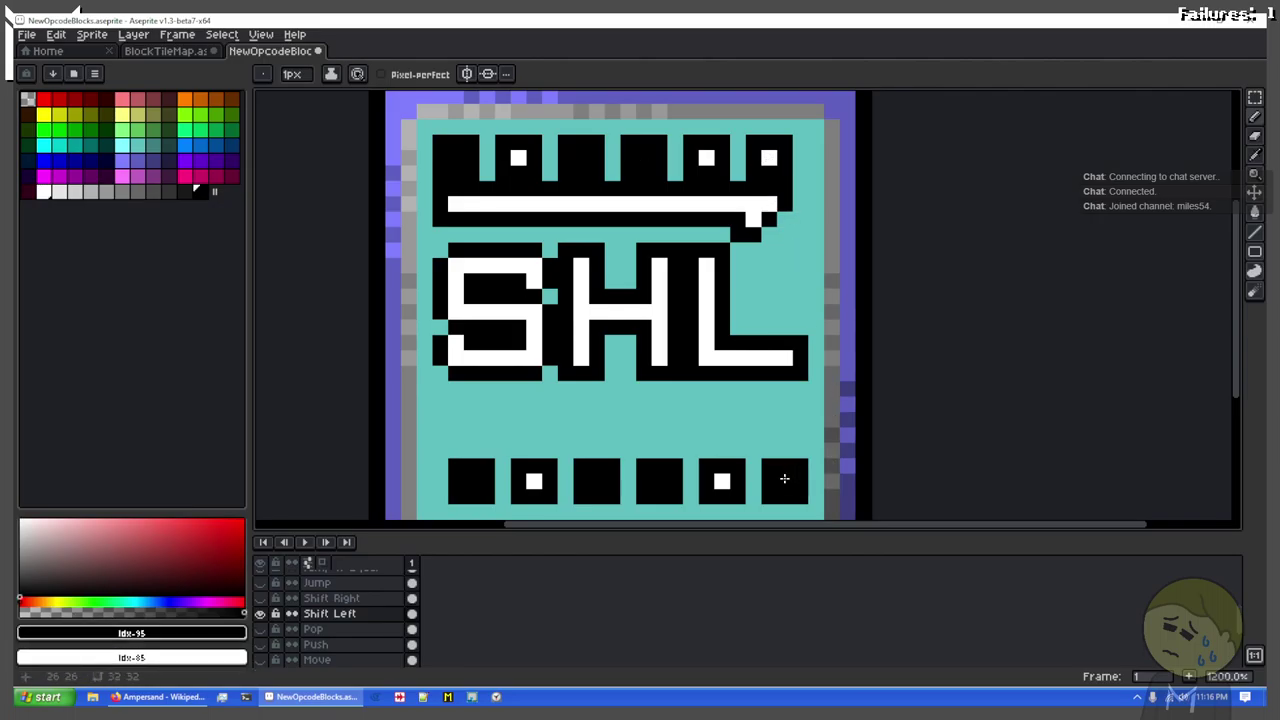
{"action": "key", "text": "x"}
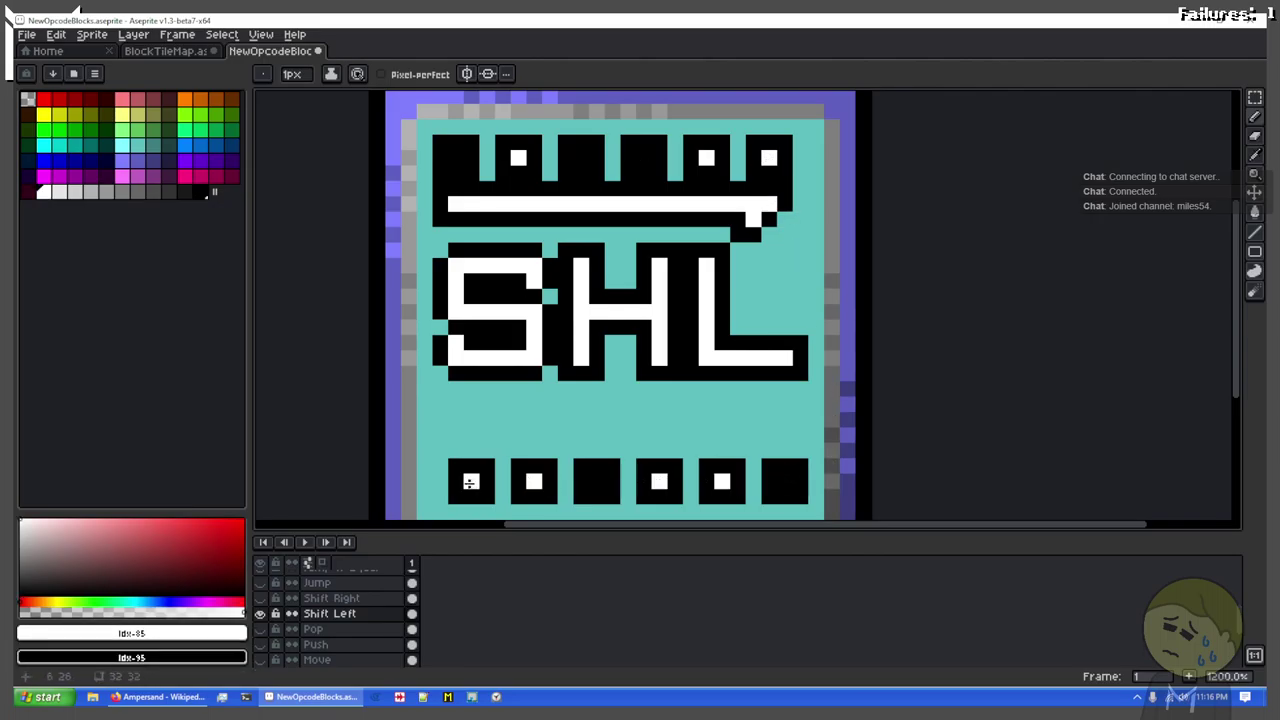
{"action": "key", "text": "x"}
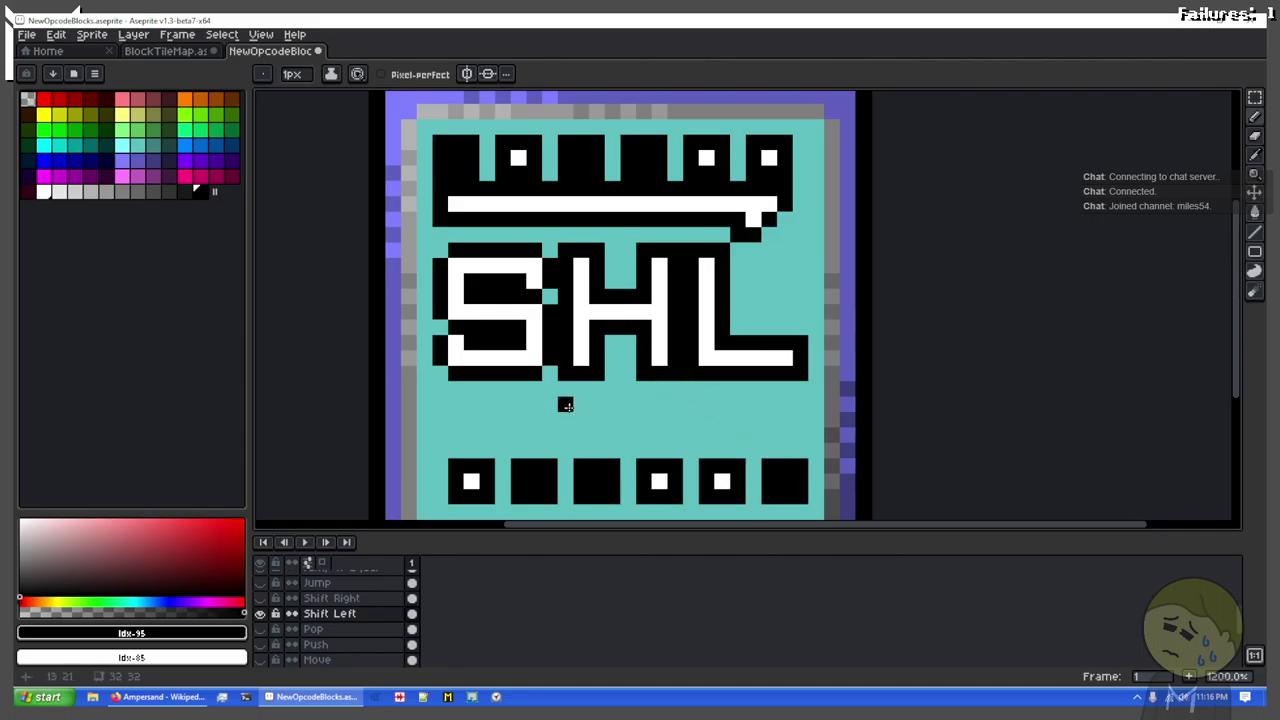
Step: Add a white arrowhead pixel below the left end of the shaft with a two-pixel black outline under it
{"action": "left_click_drag", "start_coordinate": [568, 407], "coordinate": [658, 400]}
{"action": "scroll", "coordinate": [603, 296], "scroll_direction": "up", "scroll_amount": 1}
{"action": "mouse_move", "coordinate": [560, 208]}
{"action": "left_mouse_down"}
{"action": "mouse_move", "coordinate": [552, 312]}
{"action": "mouse_move", "coordinate": [524, 305]}
{"action": "left_mouse_up"}
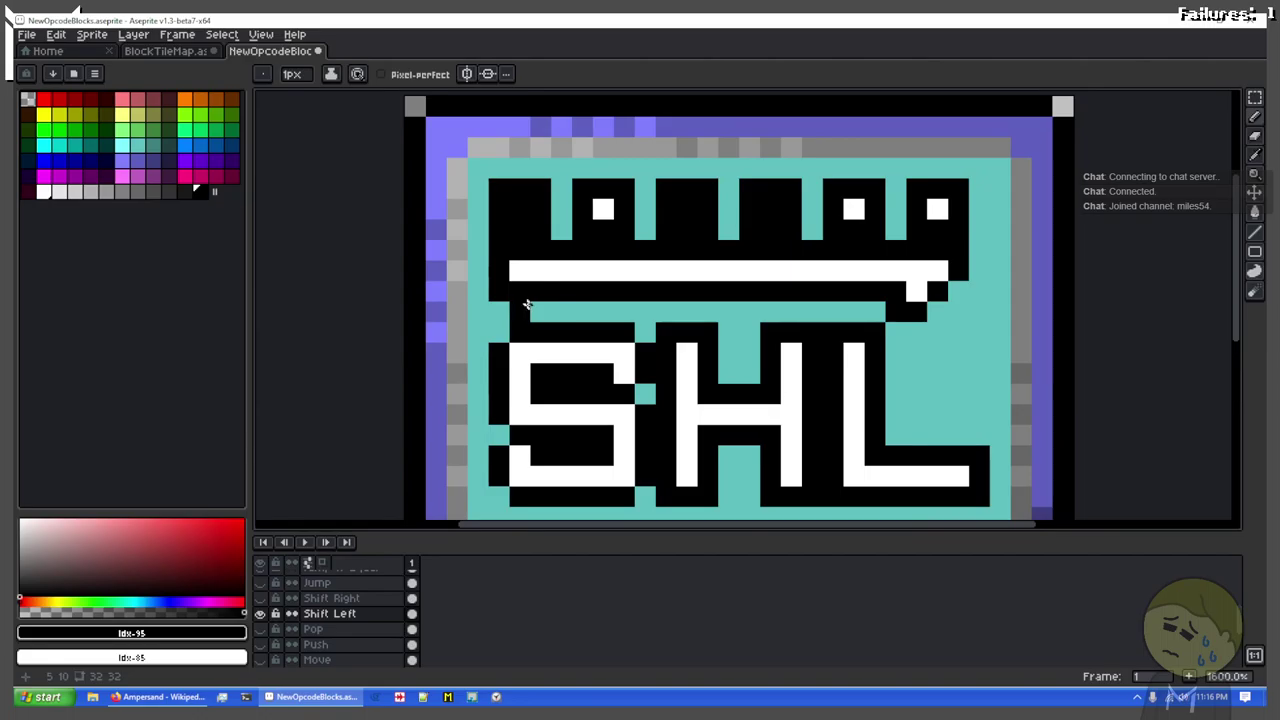
{"action": "key", "text": "x"}
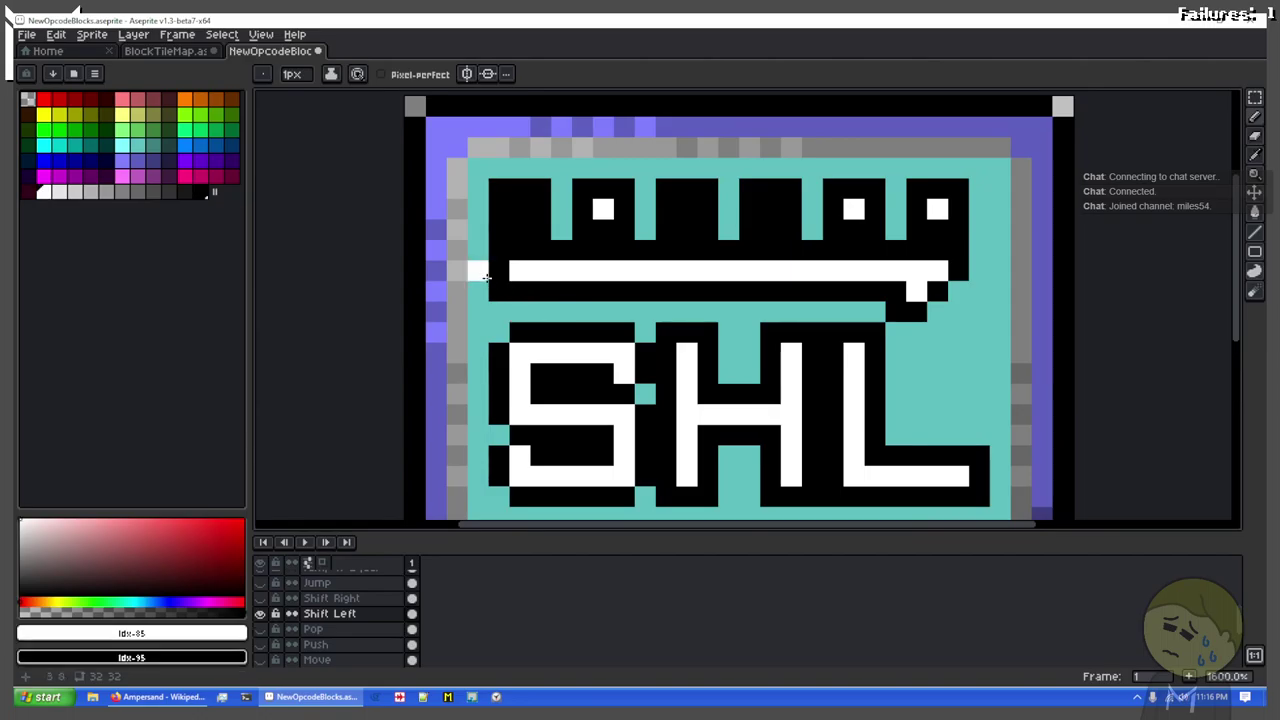
{"action": "key", "text": "x"}
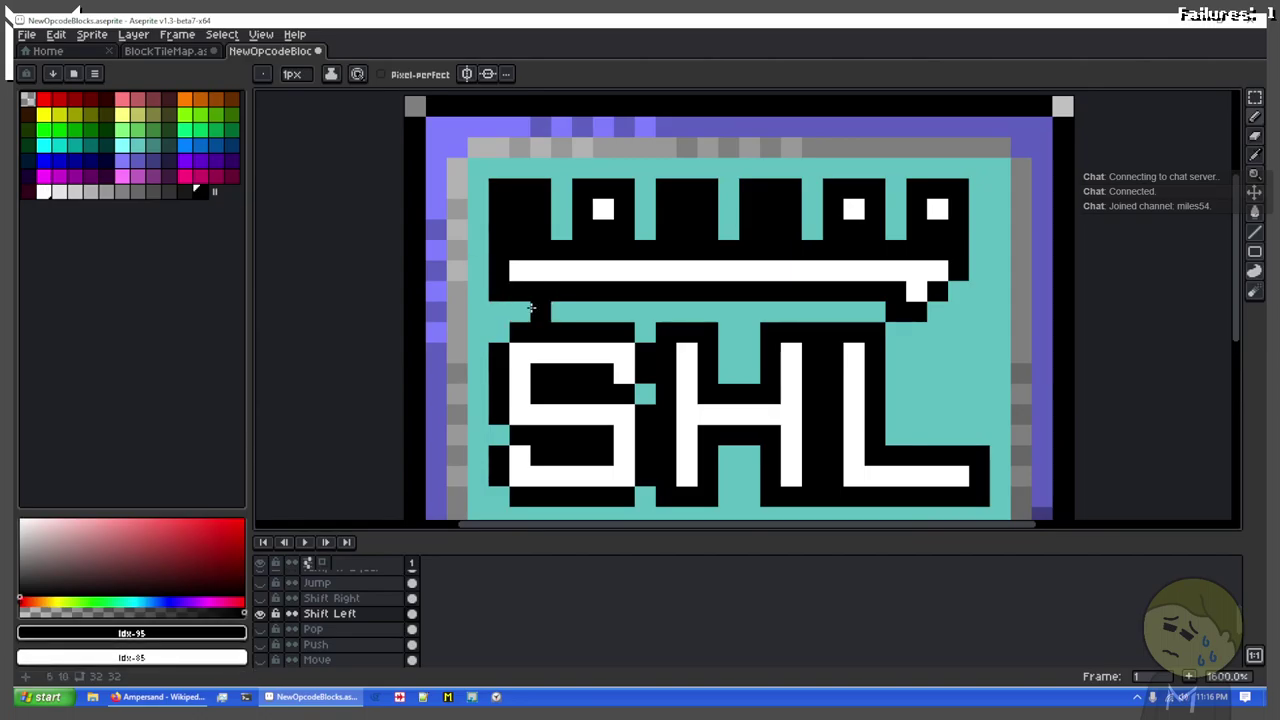
{"action": "left_click", "coordinate": [556, 308]}
{"action": "key", "text": "x"}
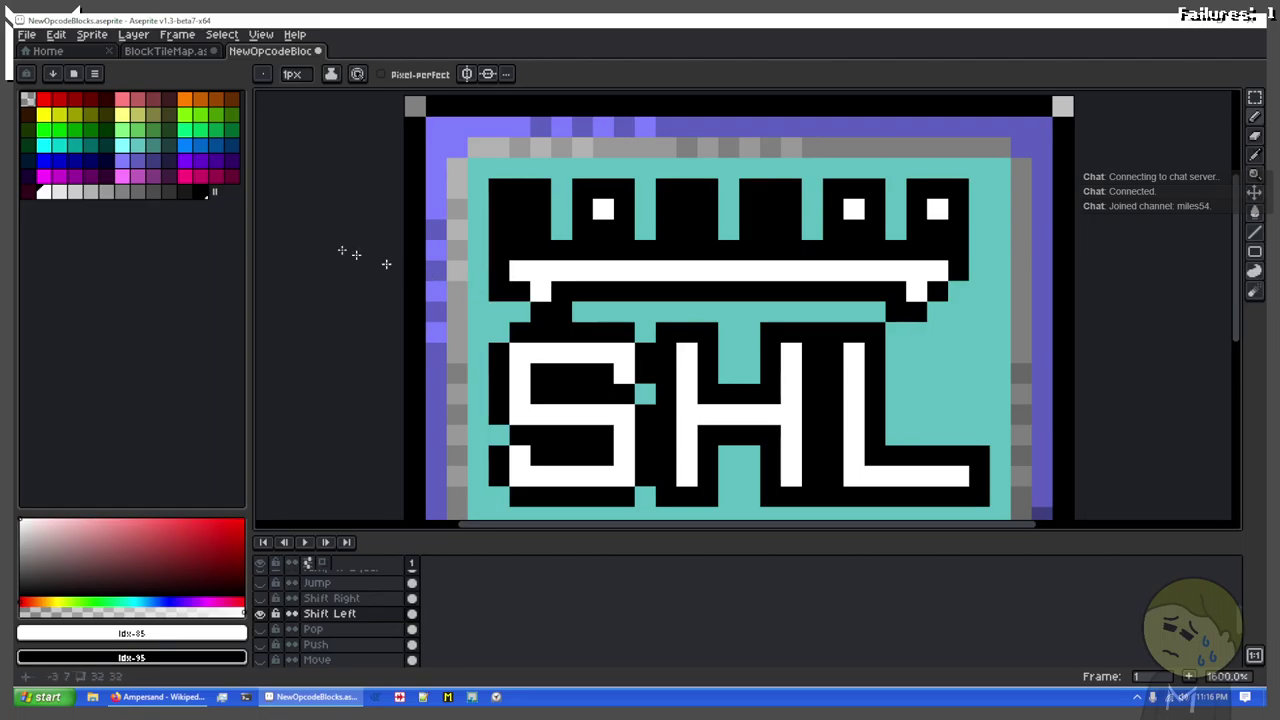
Step: Remove the arrowhead from the shaft's right end using black and teal Idx-49, and trim the outline's lower-left corner in teal
{"action": "key", "text": "x"}
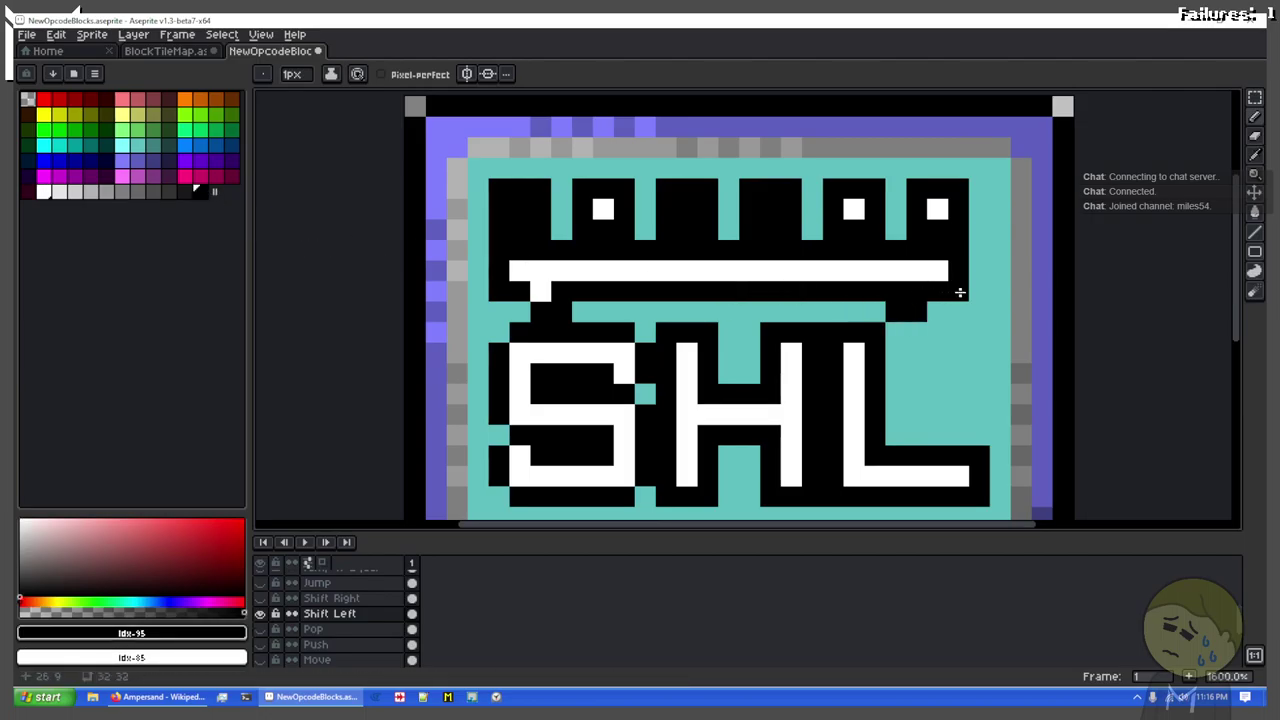
{"action": "left_click", "coordinate": [137, 150]}
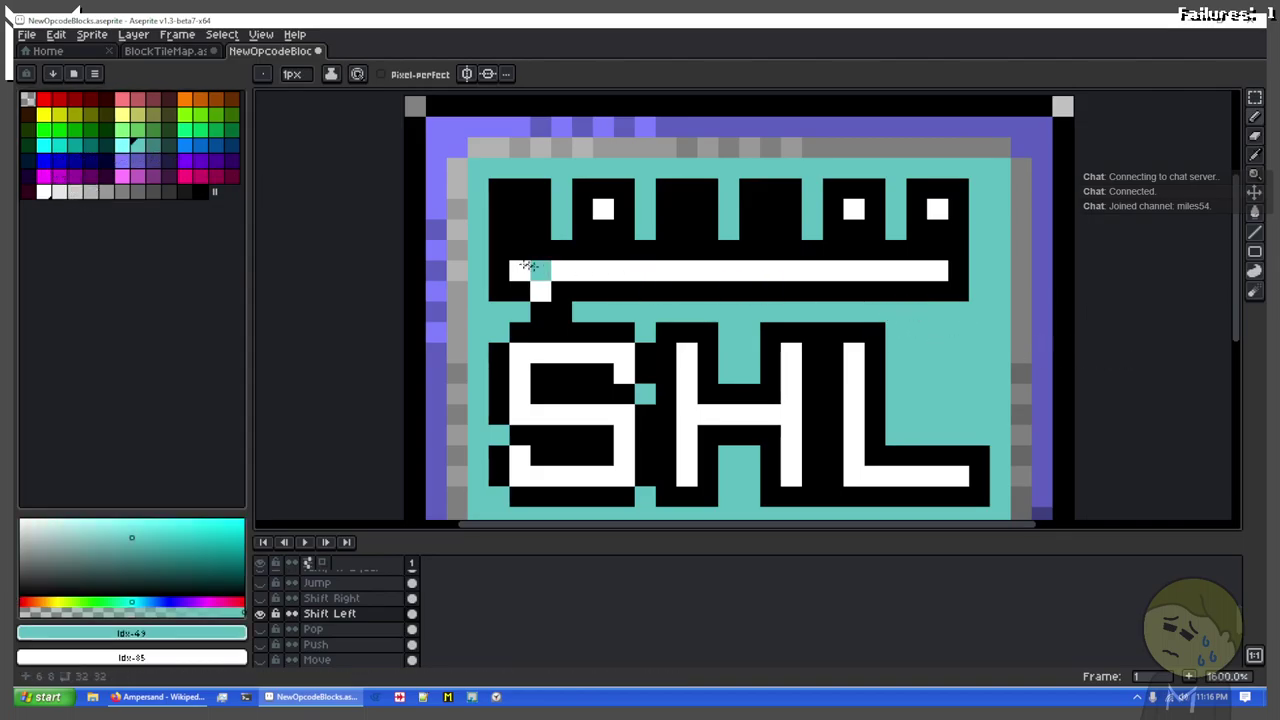
{"action": "left_click", "coordinate": [498, 290]}
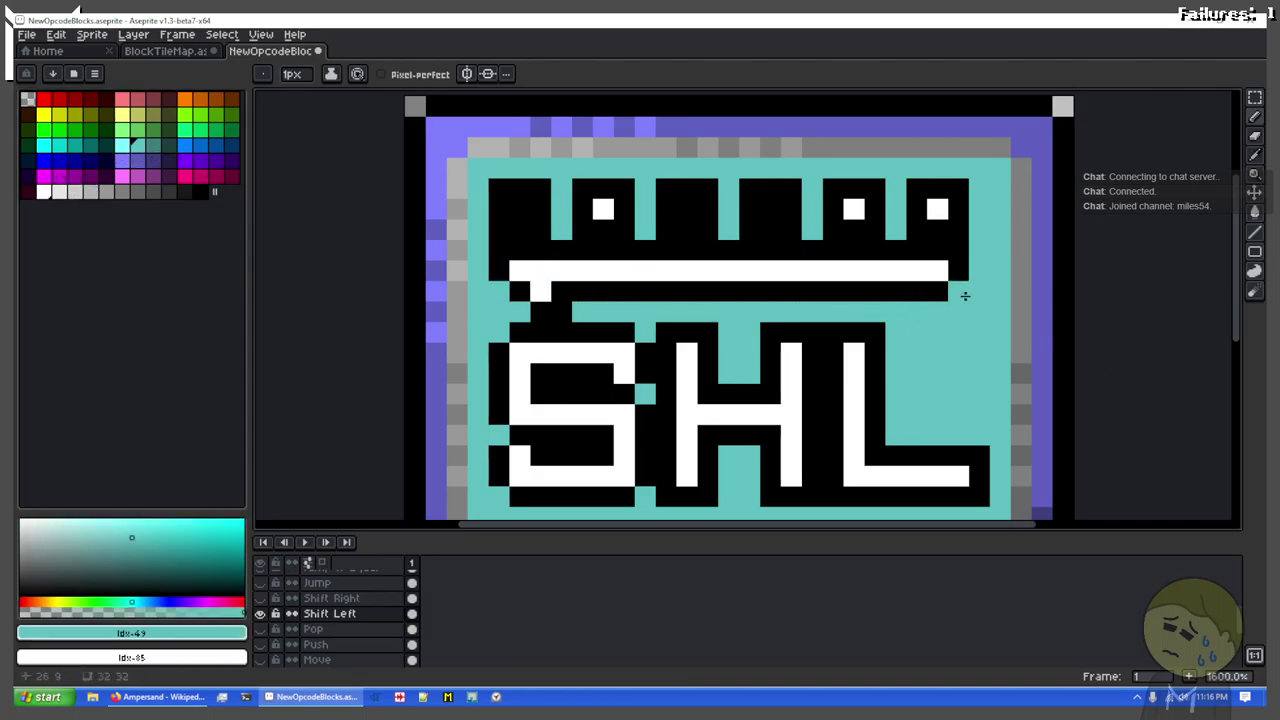
{"action": "scroll", "coordinate": [1088, 362], "scroll_direction": "down", "scroll_amount": 2}
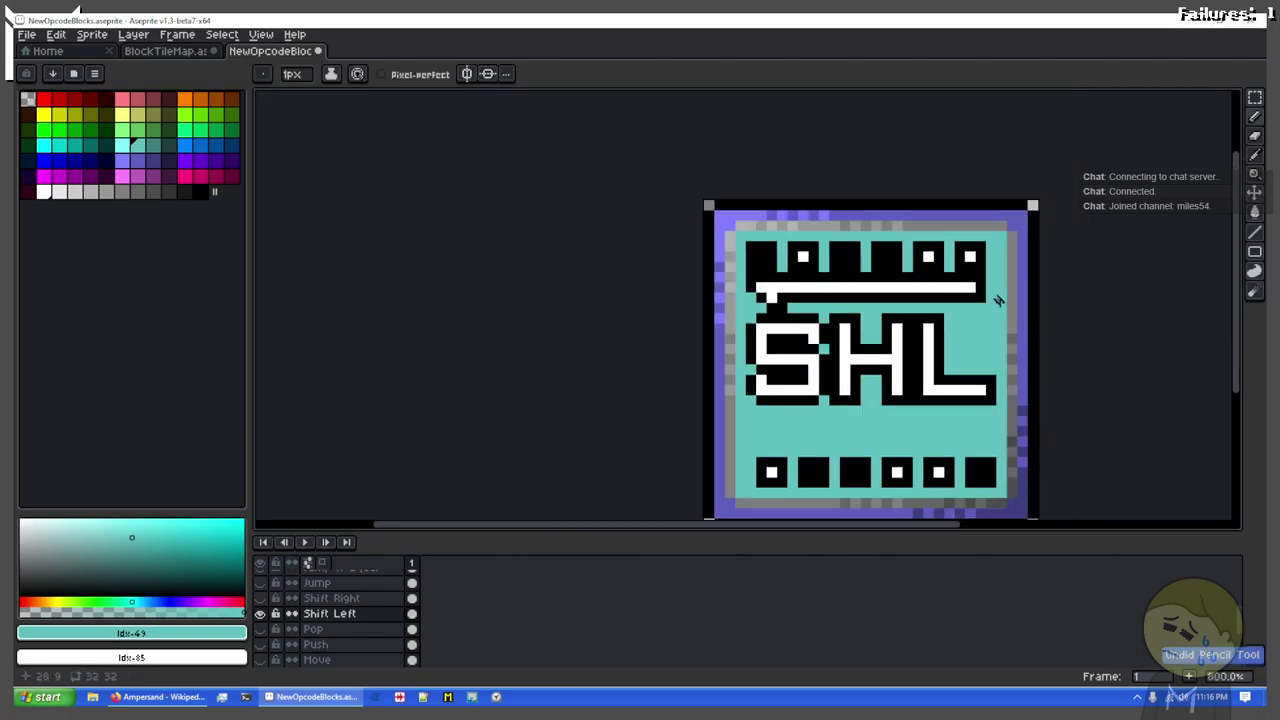
{"action": "scroll", "coordinate": [963, 307], "scroll_direction": "up", "scroll_amount": 3}
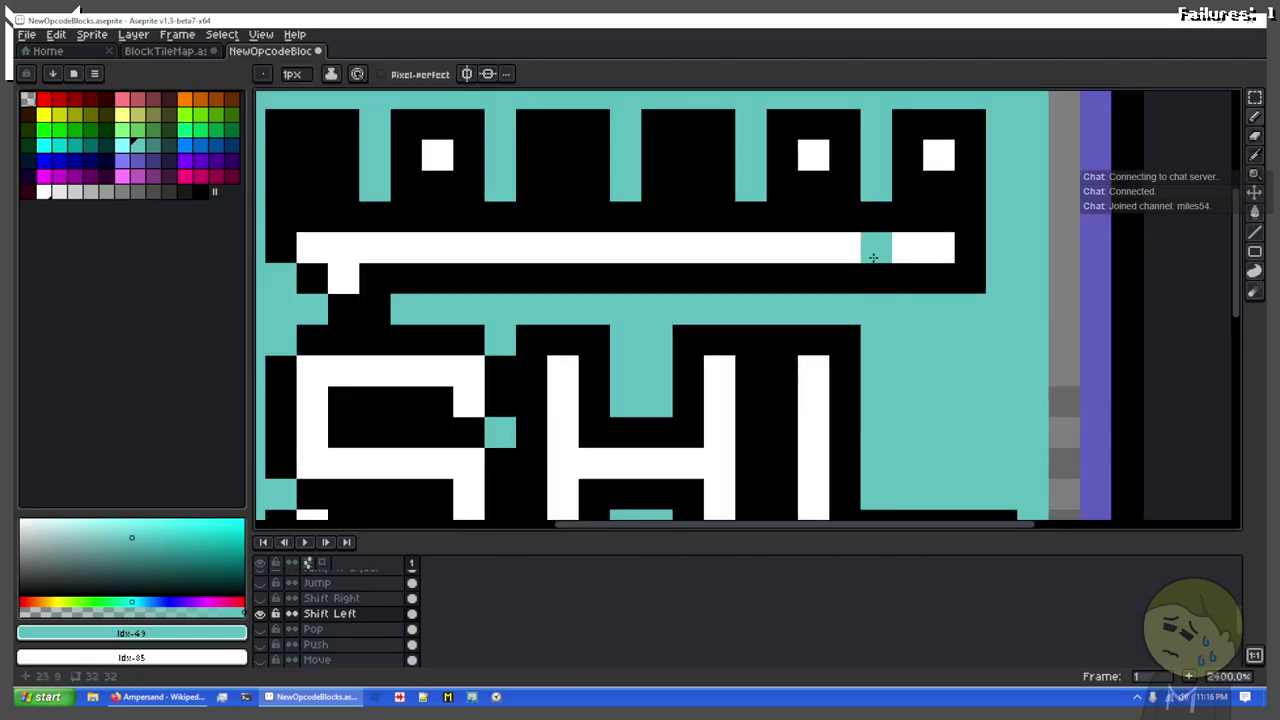
{"action": "scroll", "coordinate": [890, 257], "scroll_direction": "down", "scroll_amount": 1}
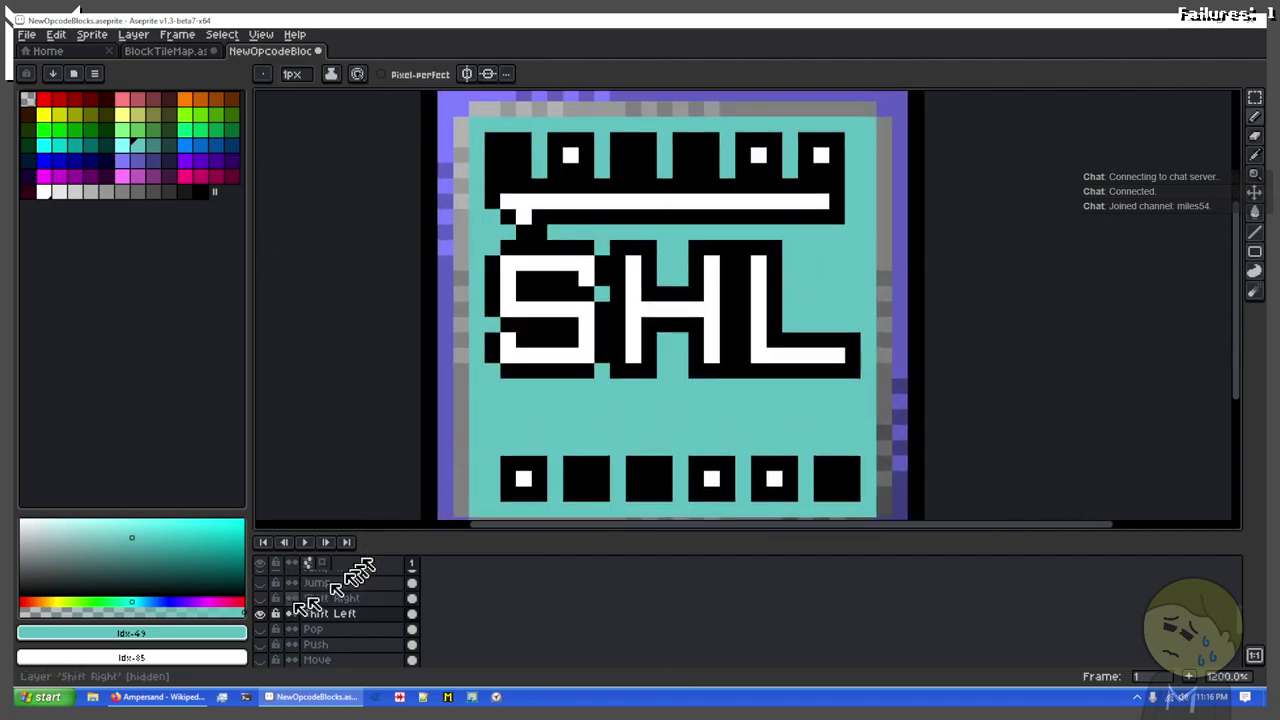
Step: Toggle the Shift Right layer's visibility to compare it with Shift Left, leaving it shown and making it the active layer
{"action": "left_click", "coordinate": [262, 598]}
{"action": "left_click", "coordinate": [264, 599]}
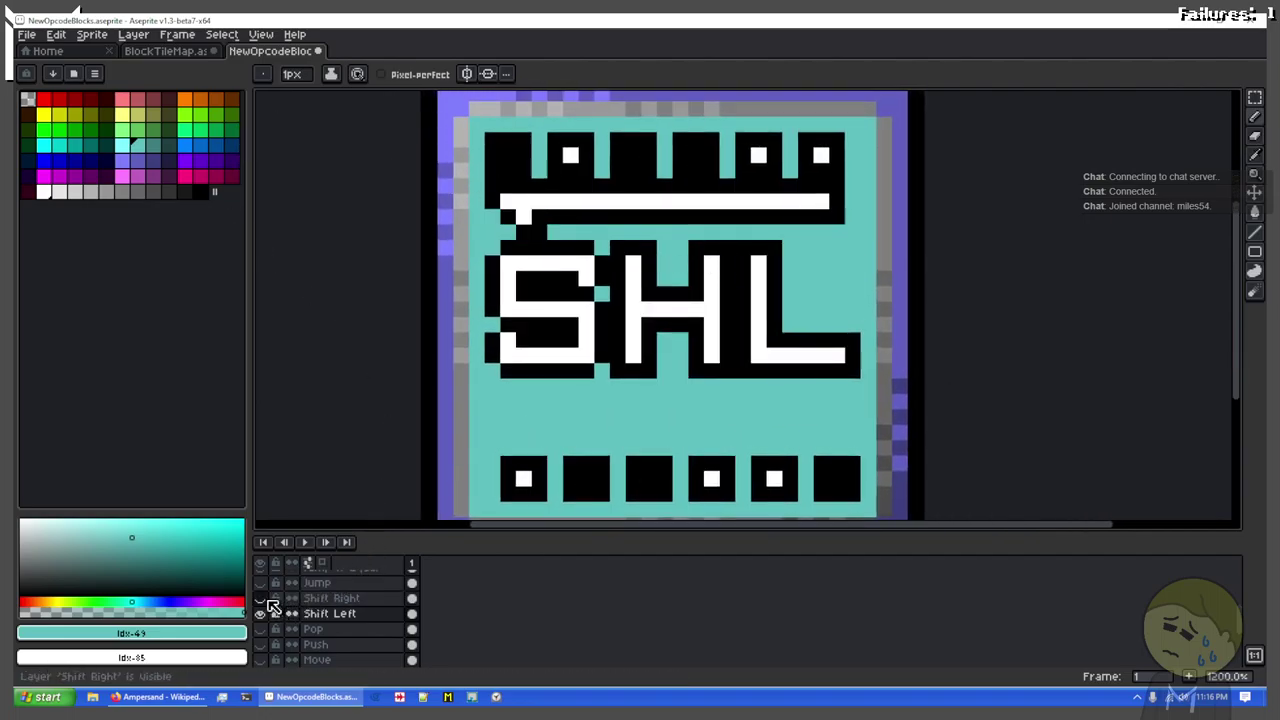
{"action": "left_click", "coordinate": [264, 599]}
{"action": "left_click", "coordinate": [264, 599]}
{"action": "left_click", "coordinate": [264, 599]}
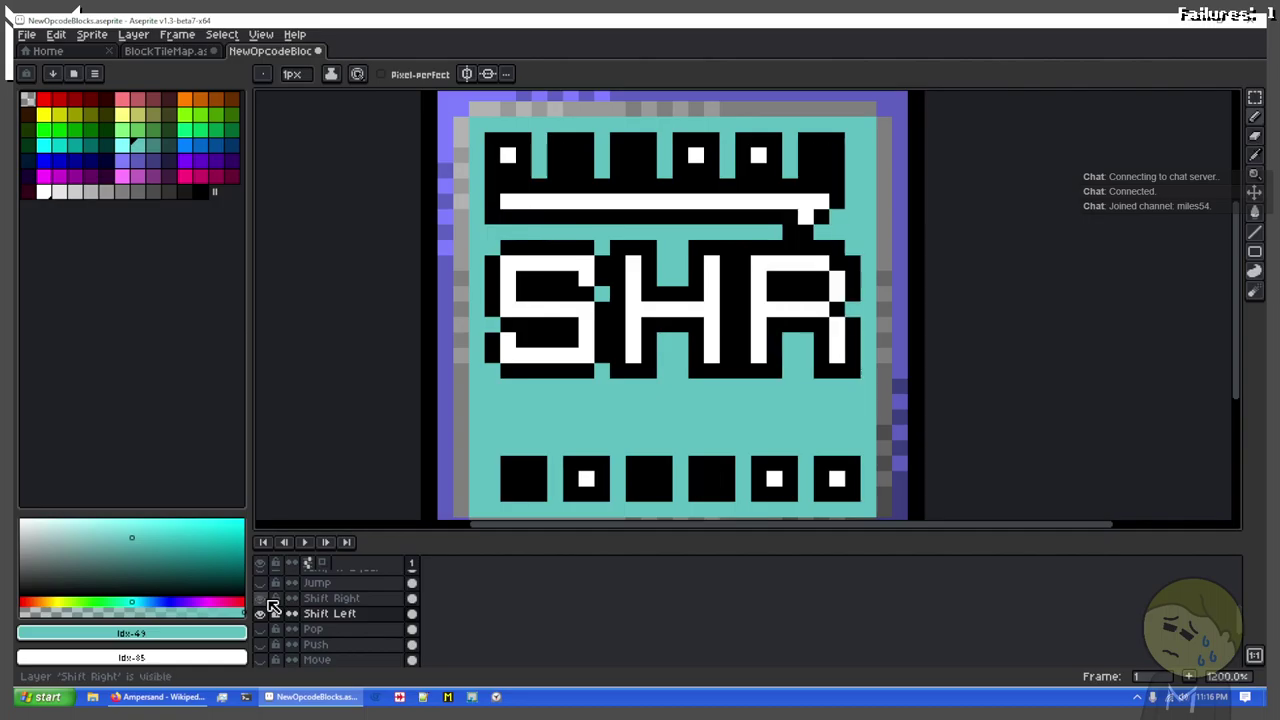
{"action": "left_click", "coordinate": [371, 598]}
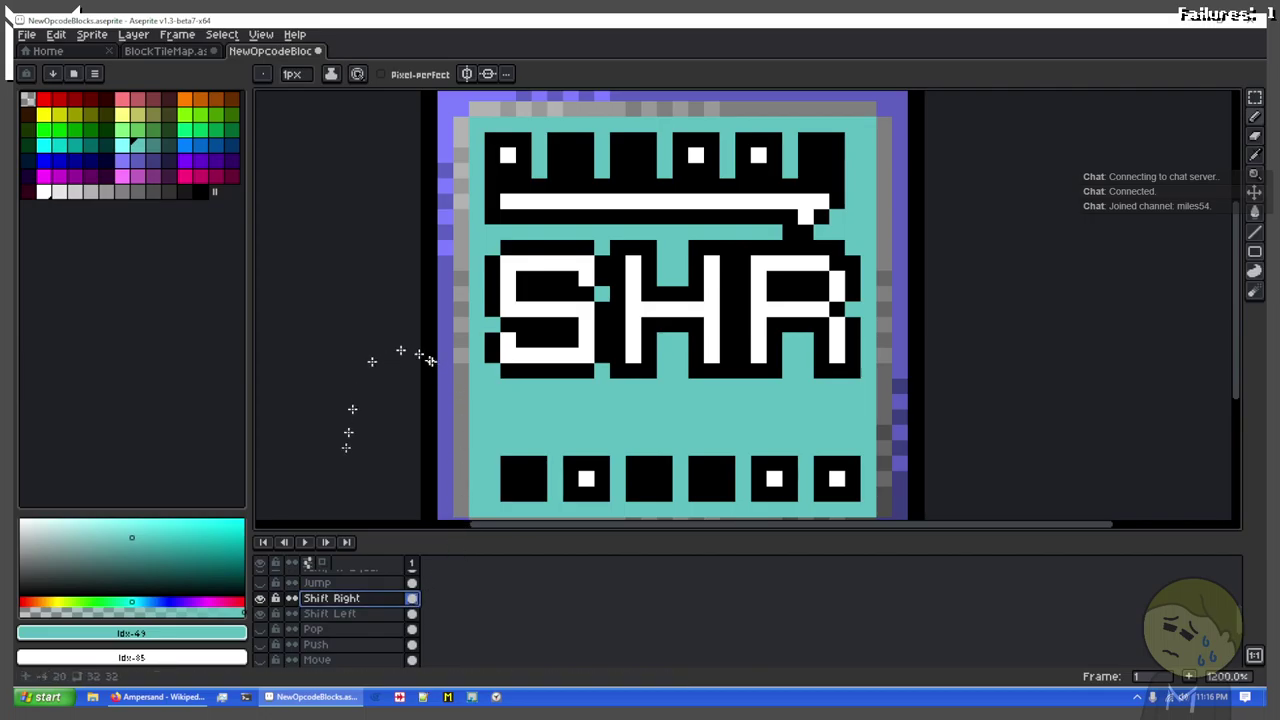
Step: Copy the Shift Left sprite and place it in the empty last tile of the top row in BlockTileMap
{"action": "key", "text": "alt+Tab"}
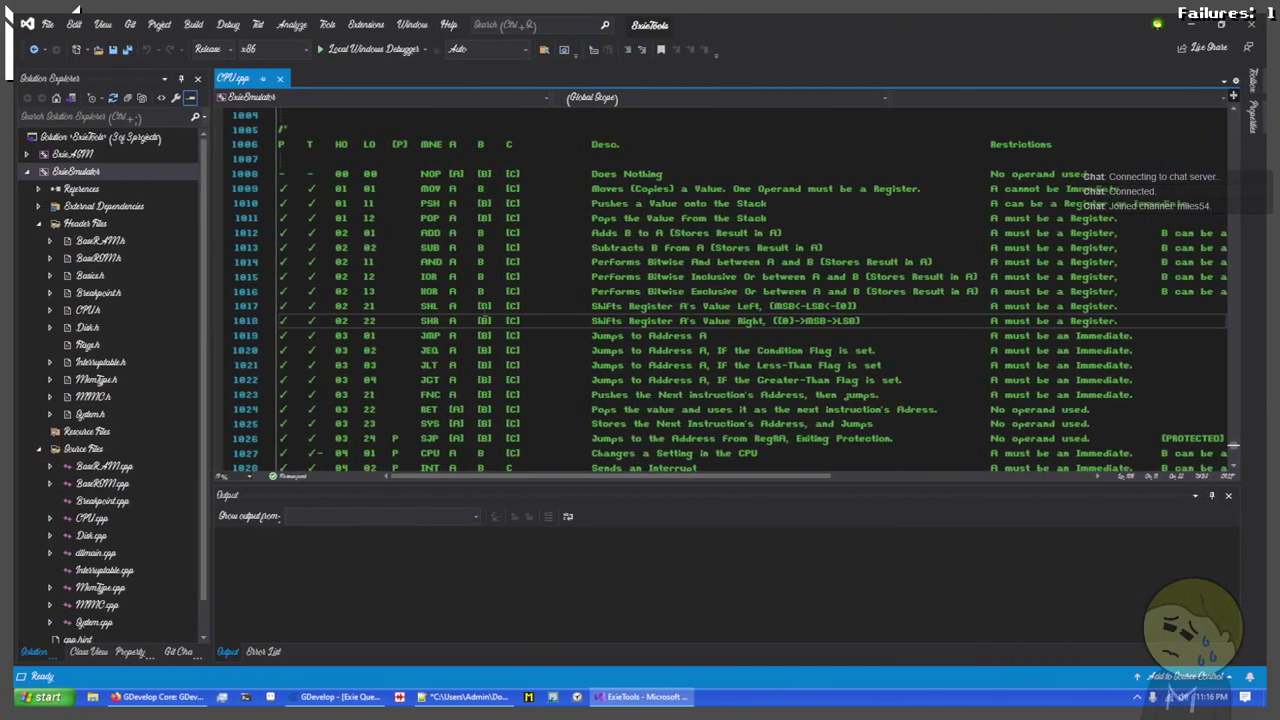
{"action": "key", "text": "alt+Tab"}
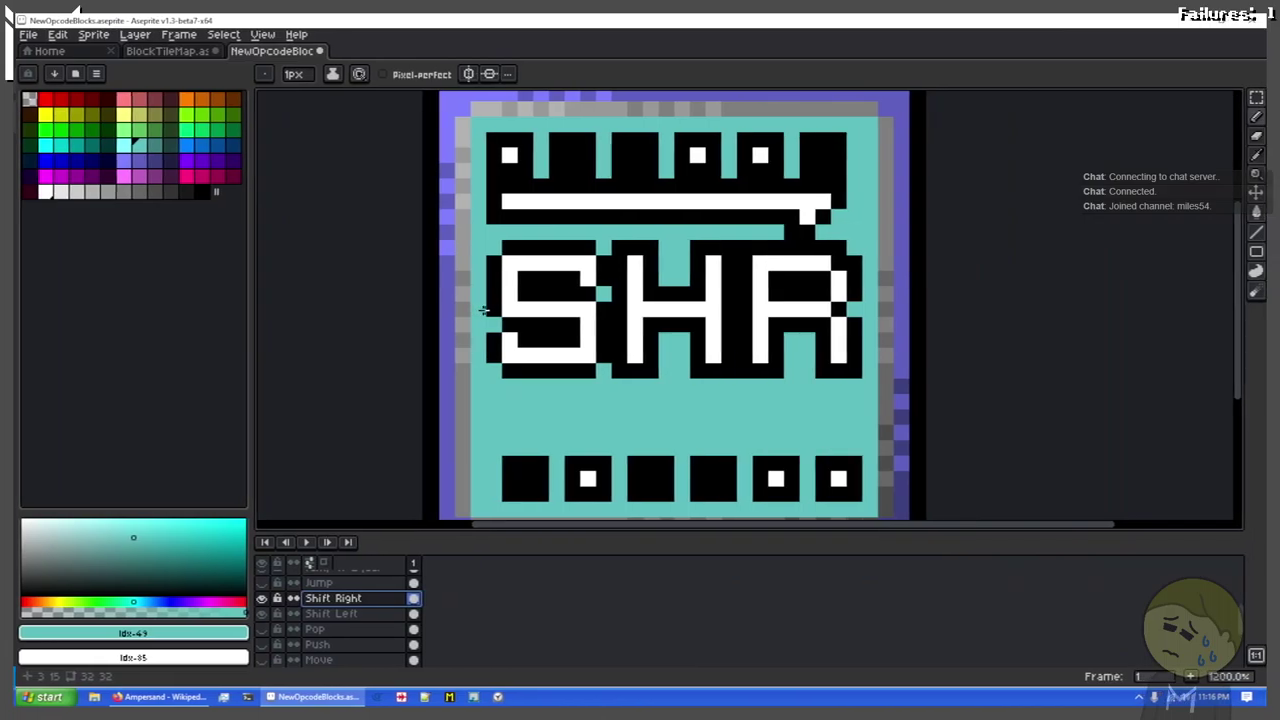
{"action": "left_click", "coordinate": [413, 614]}
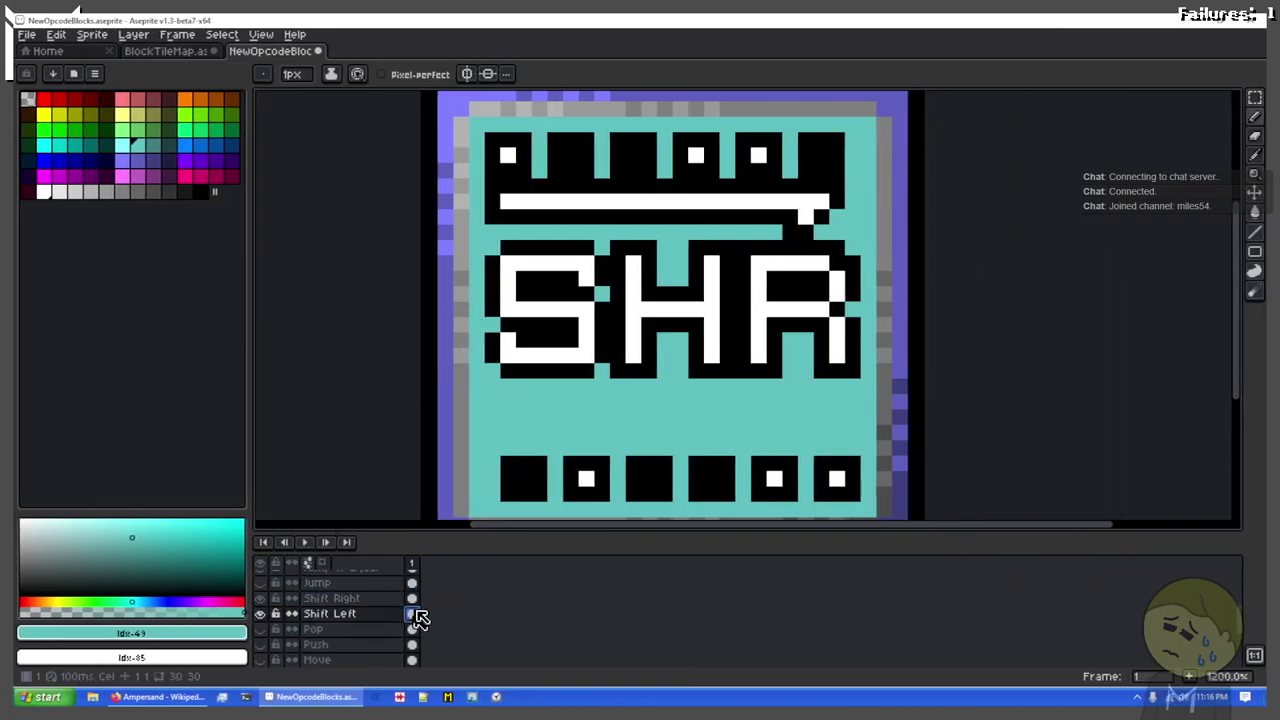
{"action": "left_click", "coordinate": [218, 58]}
{"action": "left_click_drag", "start_coordinate": [1020, 298], "coordinate": [296, 400]}
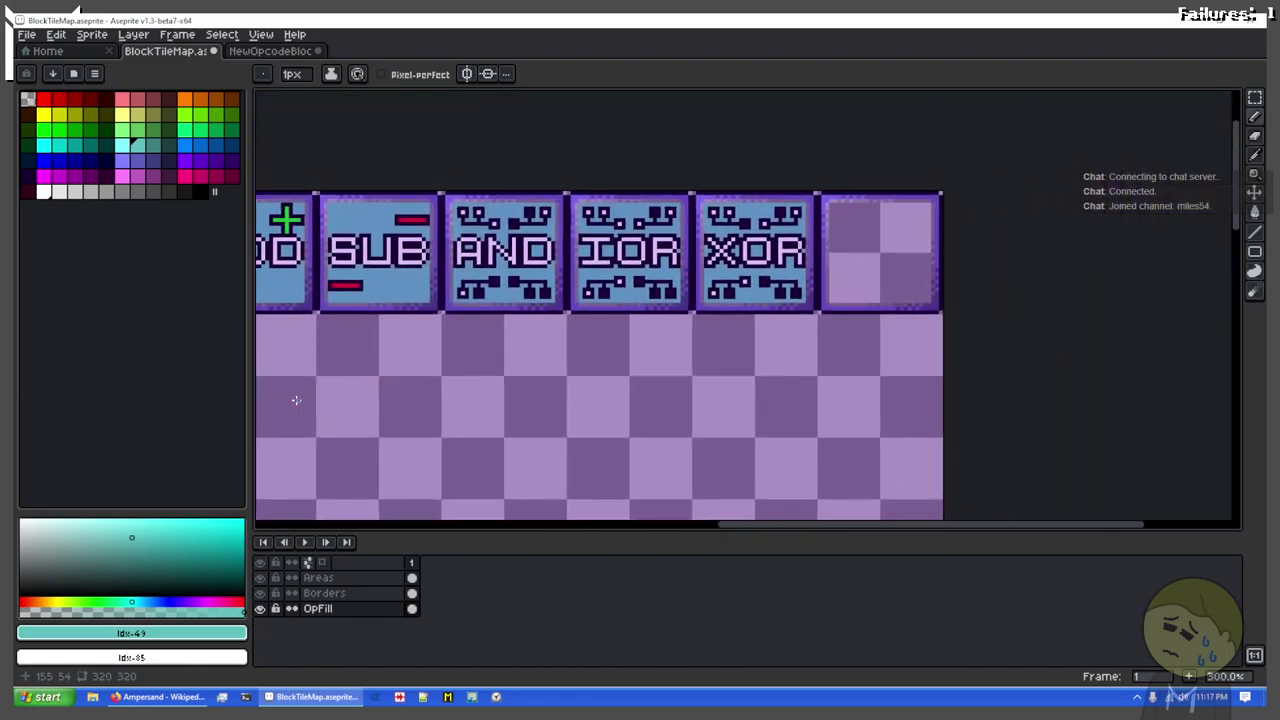
{"action": "scroll", "coordinate": [579, 399], "scroll_direction": "up", "scroll_amount": 2}
{"action": "key", "text": "ctrl+v"}
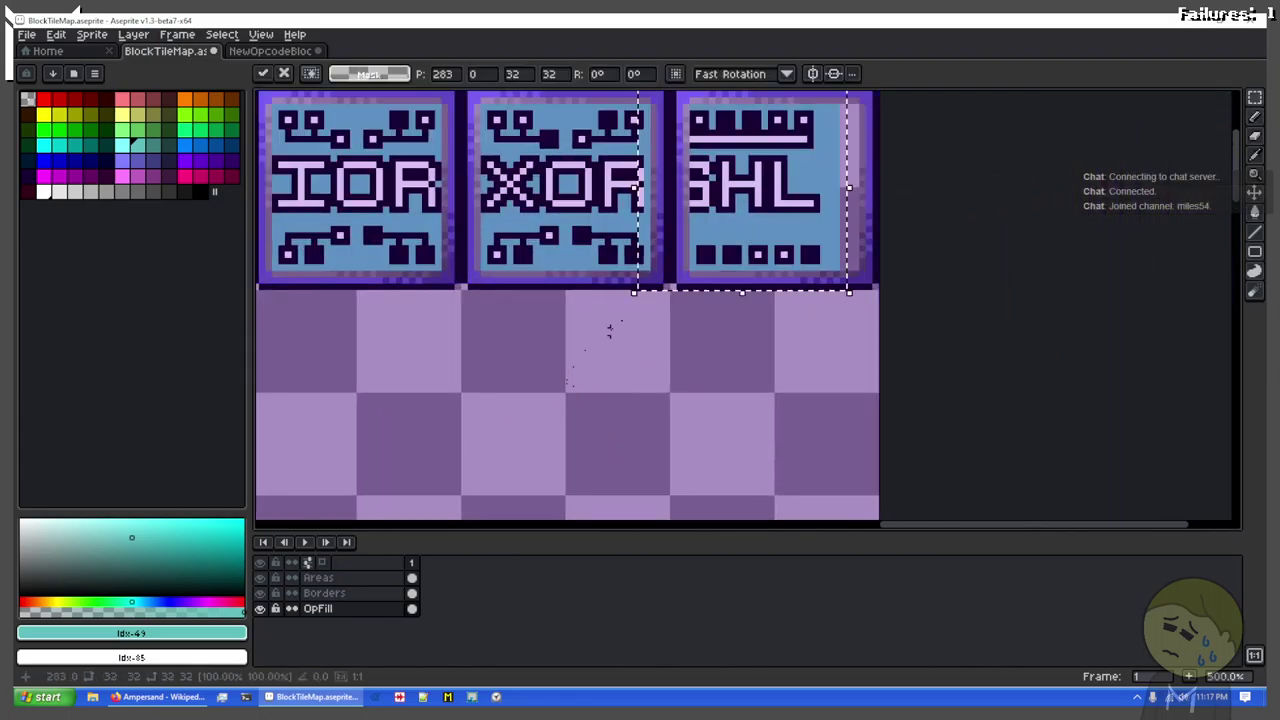
{"action": "left_click_drag", "start_coordinate": [728, 243], "coordinate": [718, 404]}
{"action": "left_click_drag", "start_coordinate": [494, 457], "coordinate": [1262, 170]}
{"action": "key", "text": "Return"}
Step: Undo the accidental removal of the black outlines on the tile sheet
{"action": "left_click_drag", "start_coordinate": [443, 283], "coordinate": [584, 272]}
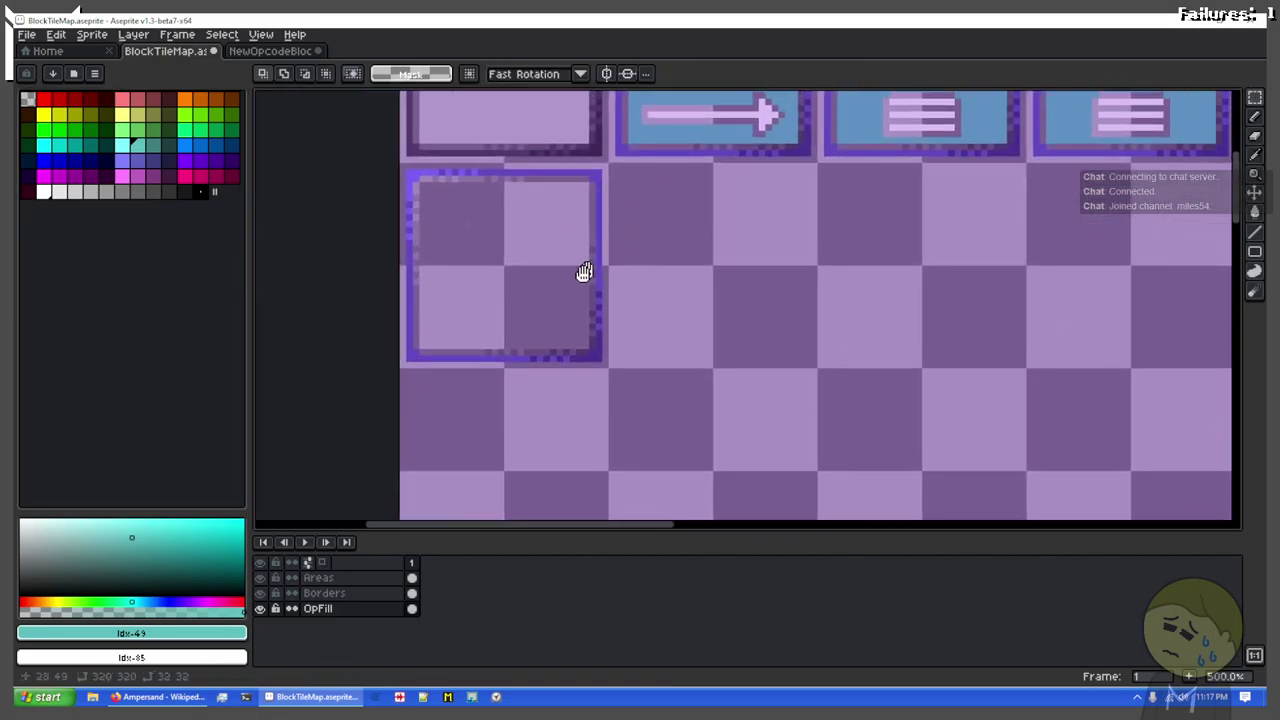
{"action": "left_click_drag", "start_coordinate": [702, 249], "coordinate": [598, 406]}
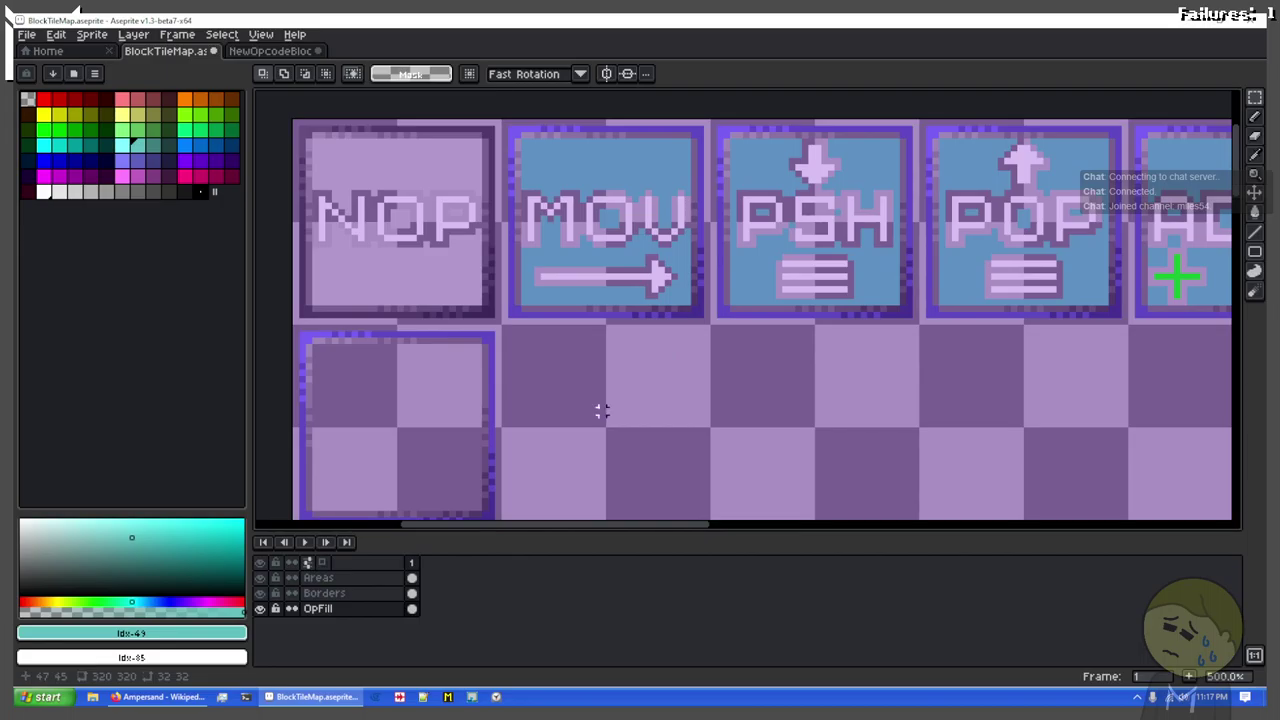
{"action": "key", "text": "ctrl+z"}
{"action": "left_click_drag", "start_coordinate": [520, 390], "coordinate": [551, 237]}
Step: Copy the Shift Right sprite and place it in the bordered first tile of BlockTileMap's second row
{"action": "left_click", "coordinate": [286, 51]}
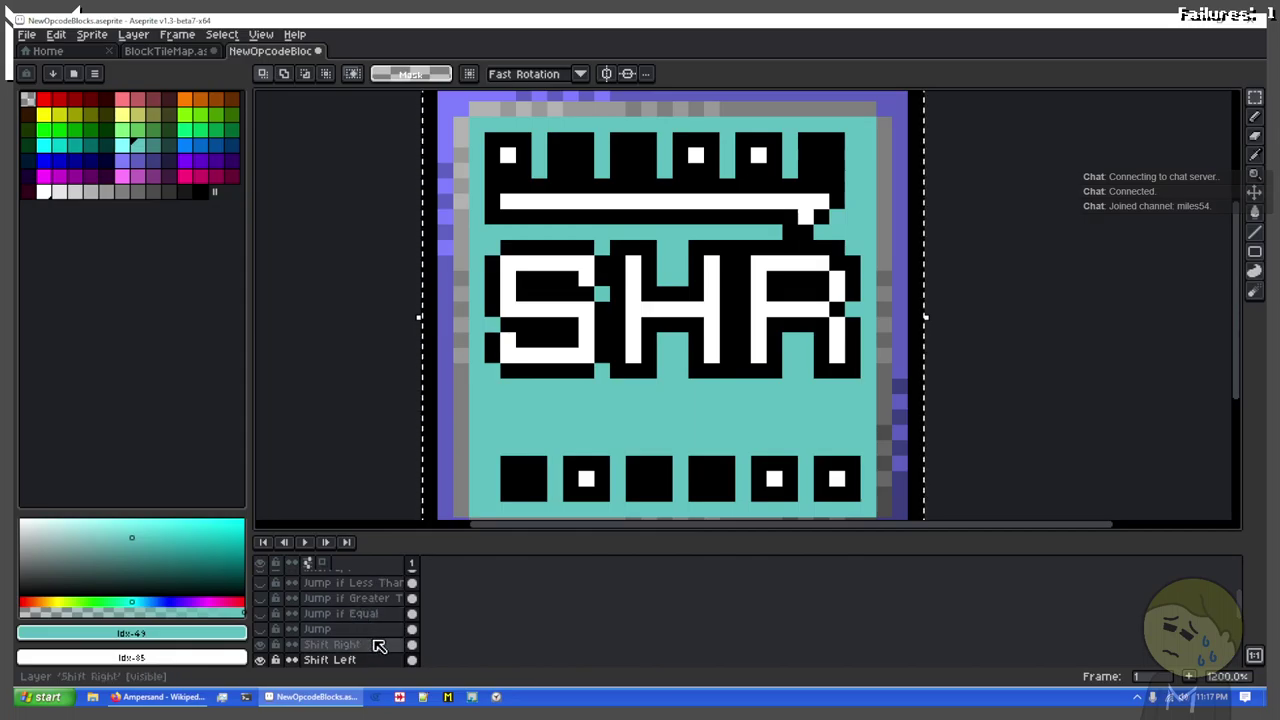
{"action": "left_click", "coordinate": [411, 644]}
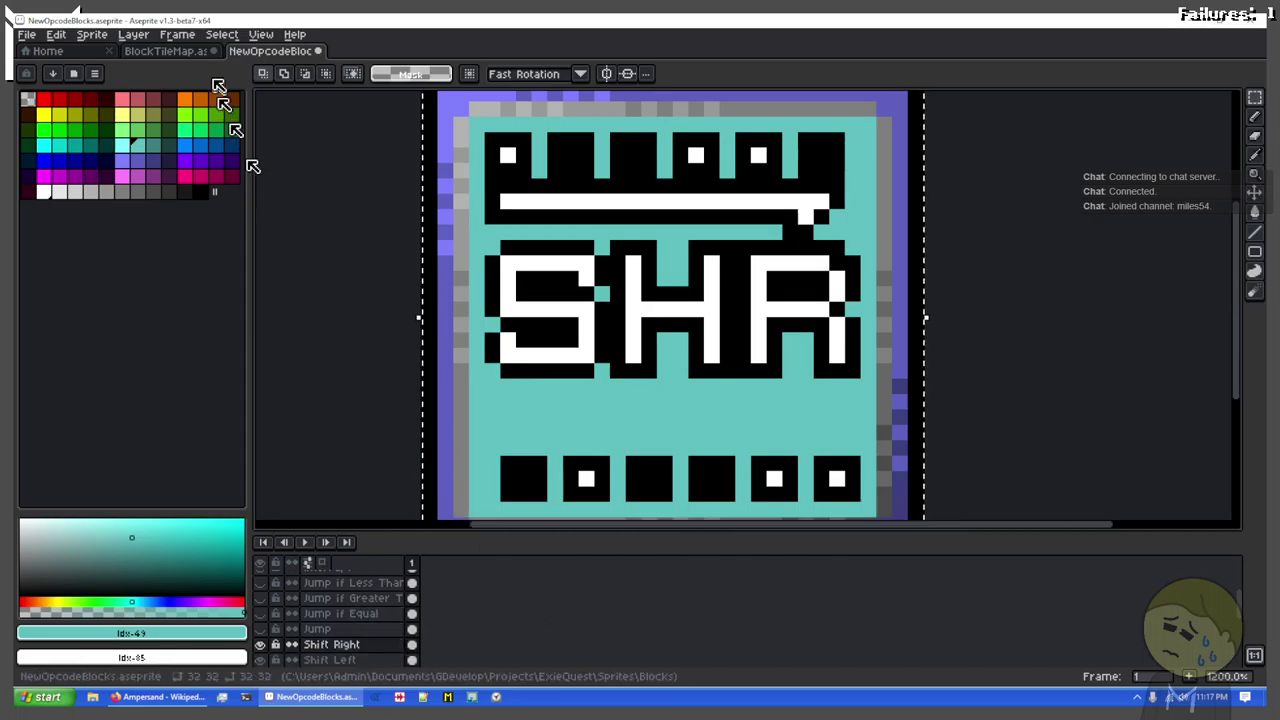
{"action": "left_click", "coordinate": [165, 51]}
{"action": "key", "text": "ctrl+v"}
{"action": "left_click_drag", "start_coordinate": [440, 253], "coordinate": [449, 211]}
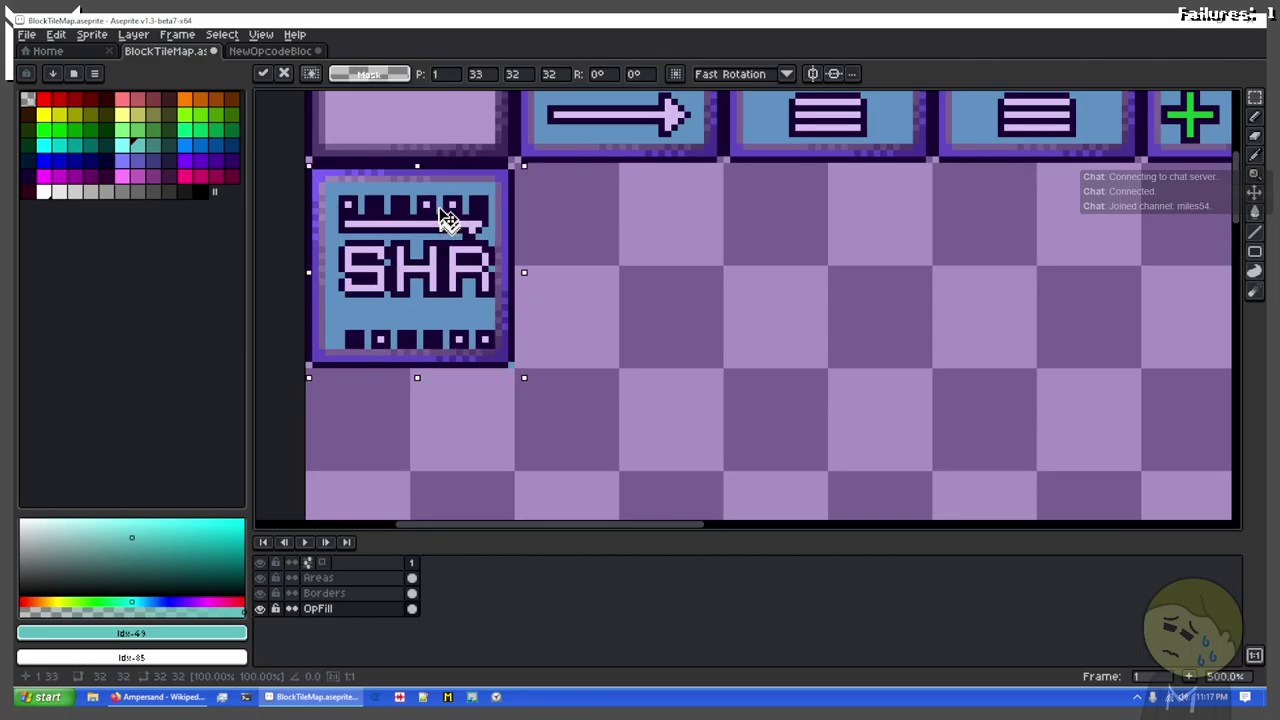
{"action": "left_click", "coordinate": [620, 268]}
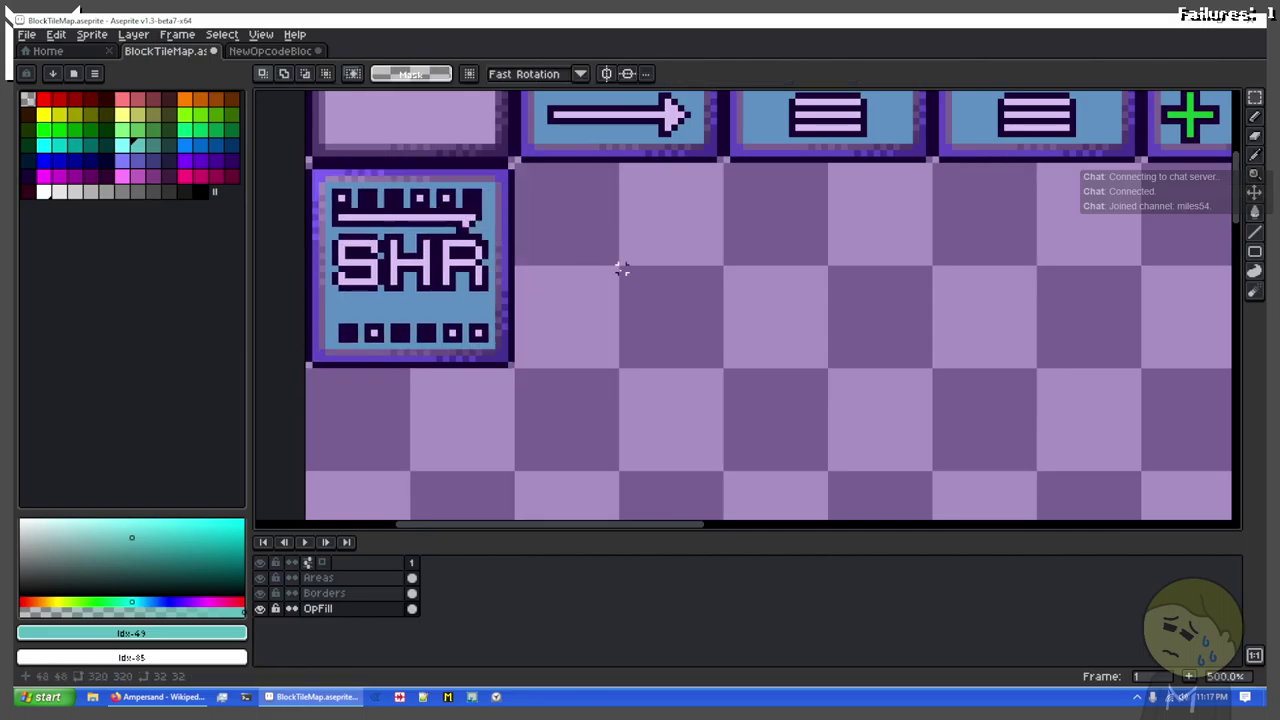
Step: Hide the Areas layer and export the visible layers as BlockTileMap.png at 400% size
{"action": "scroll", "coordinate": [622, 268], "scroll_direction": "down", "scroll_amount": 5}
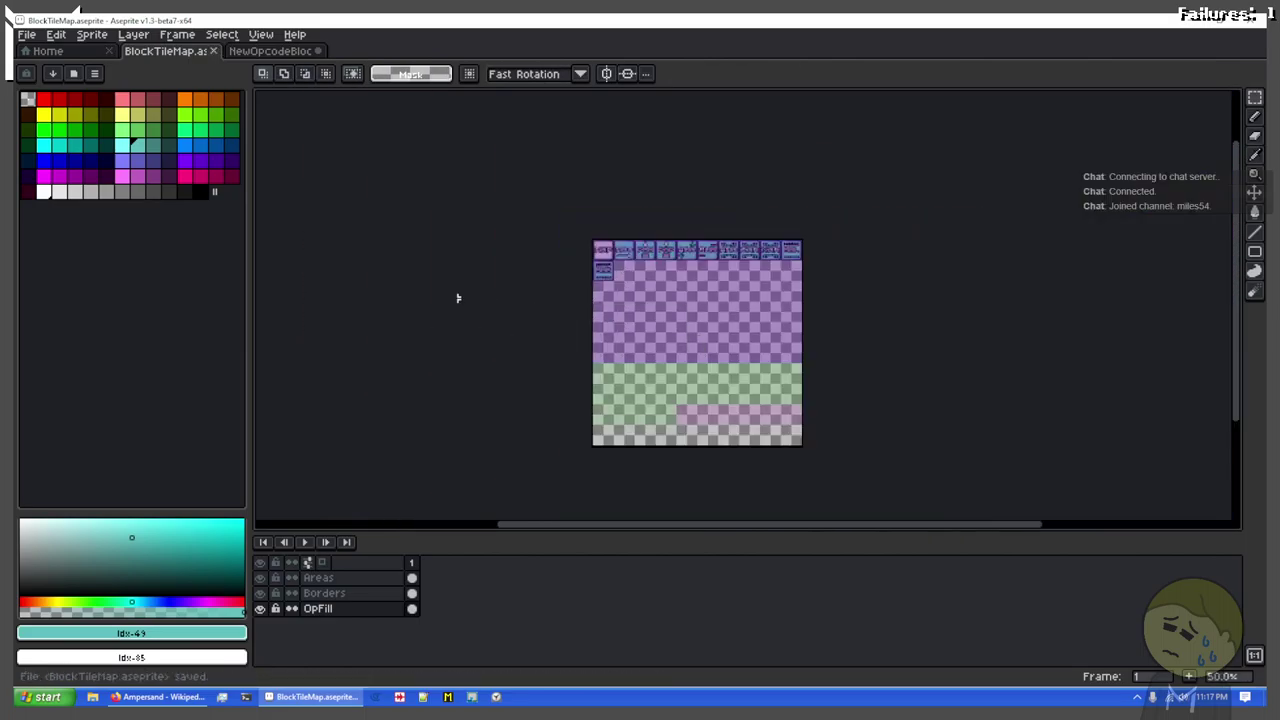
{"action": "left_click", "coordinate": [262, 580]}
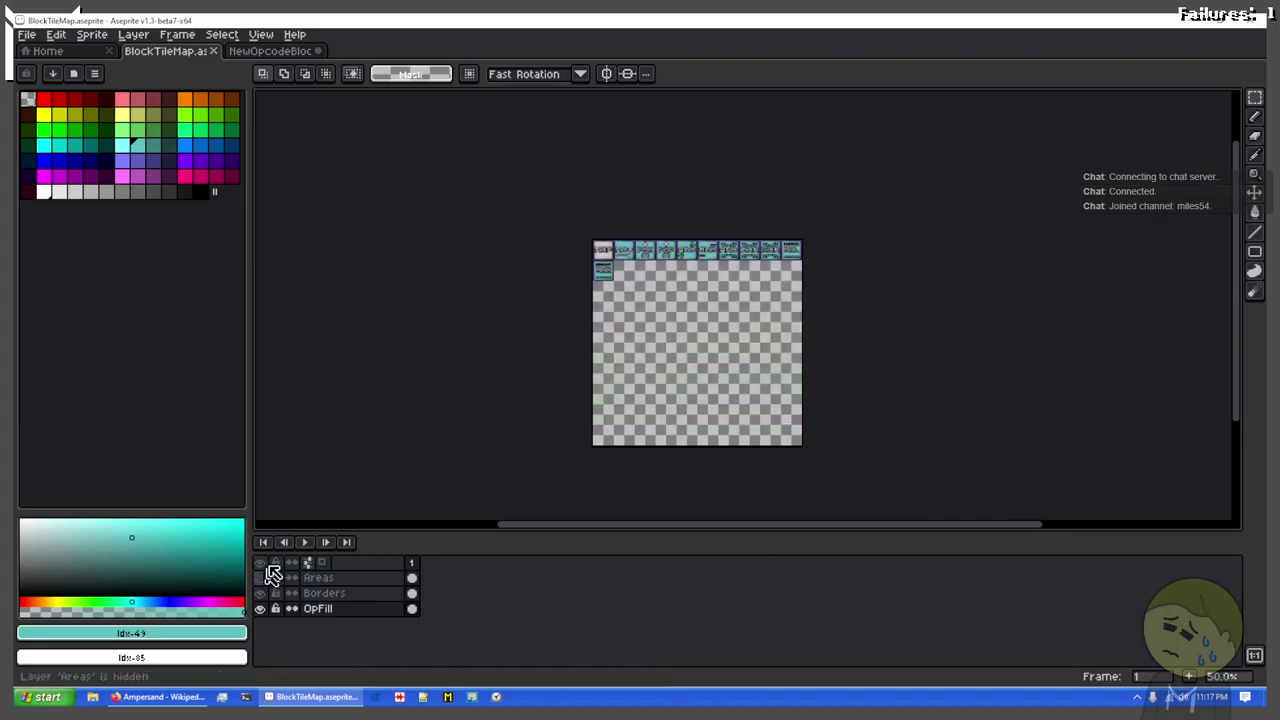
{"action": "scroll", "coordinate": [677, 374], "scroll_direction": "up", "scroll_amount": 2}
{"action": "scroll", "coordinate": [669, 377], "scroll_direction": "down", "scroll_amount": 1}
{"action": "left_click_drag", "start_coordinate": [634, 404], "coordinate": [592, 434]}
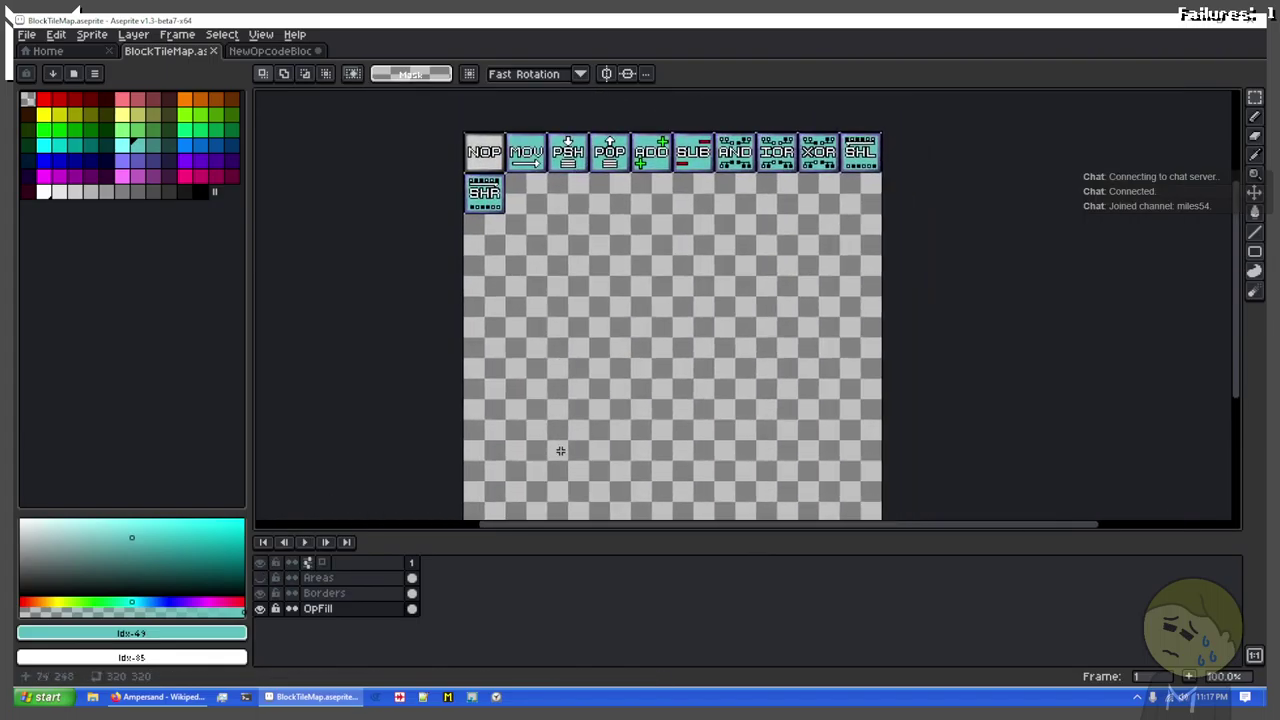
{"action": "key", "text": "ctrl+alt+shift+s"}
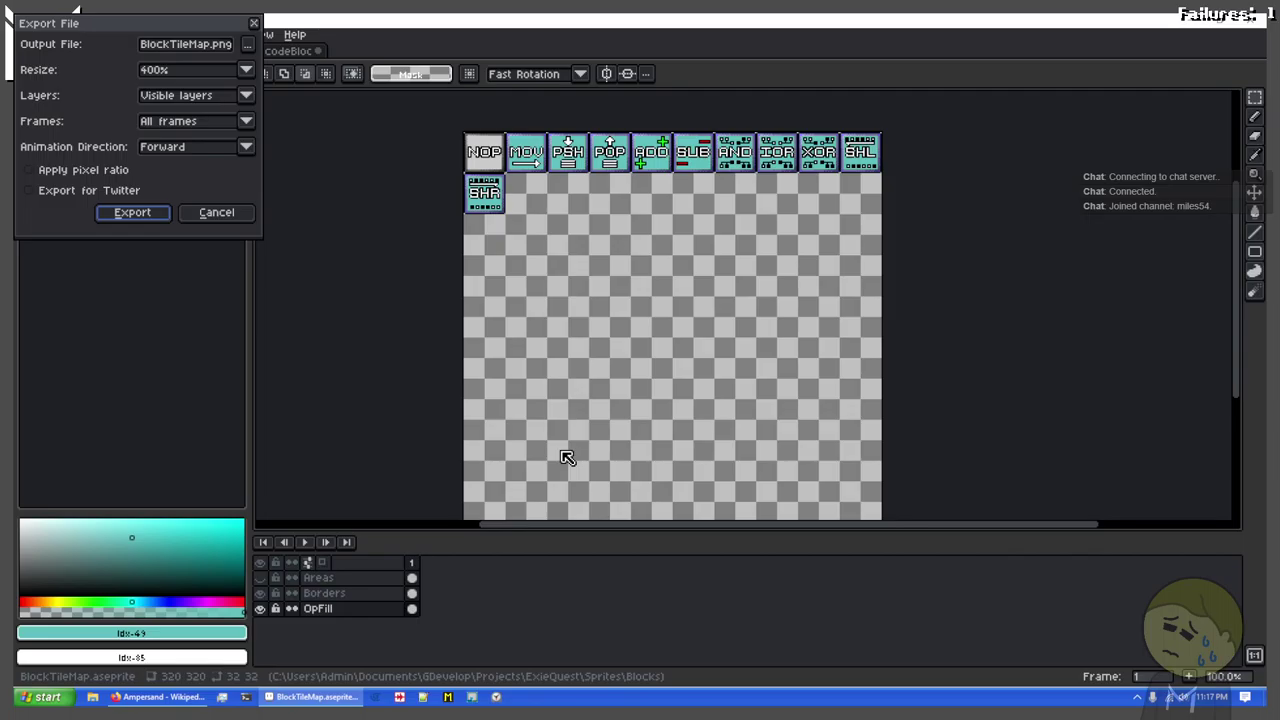
{"action": "key", "text": "Return"}
Step: Switch to the ExieRender events in GDevelop, open the Windows Calculator and move it clear of the event sheet
{"action": "key", "text": "alt+Tab"}
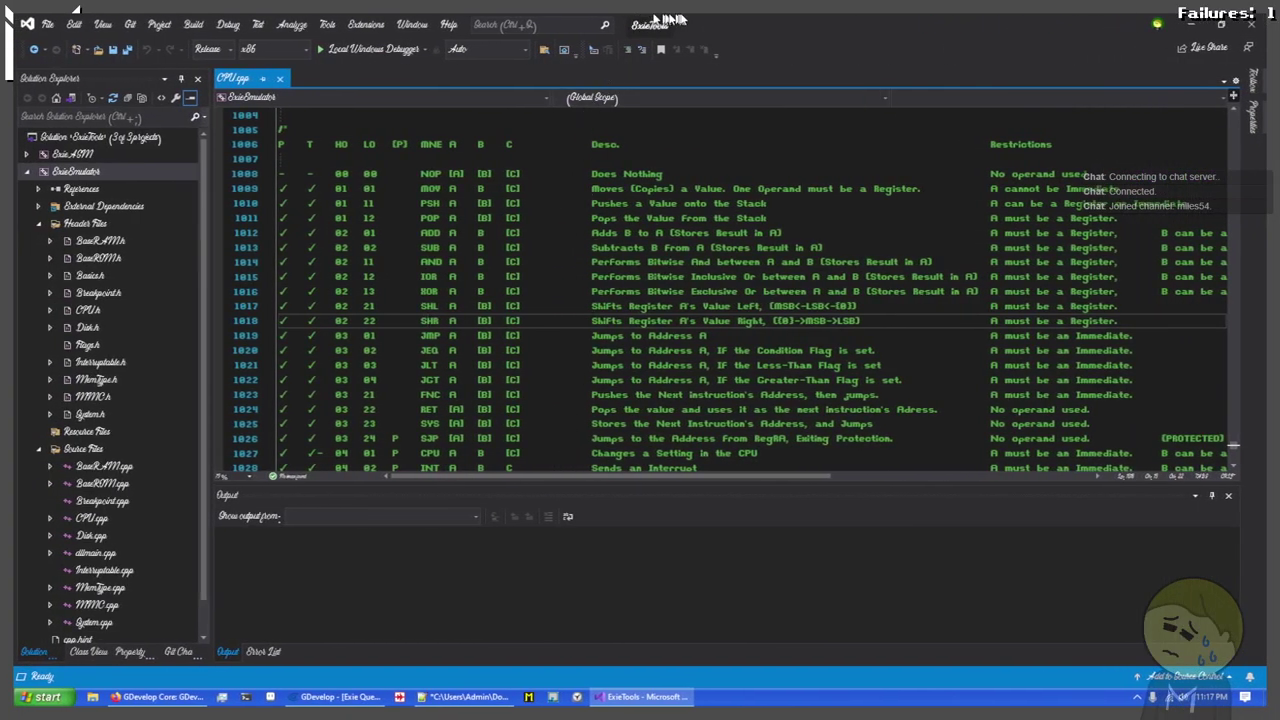
{"action": "key", "text": "alt+Tab"}
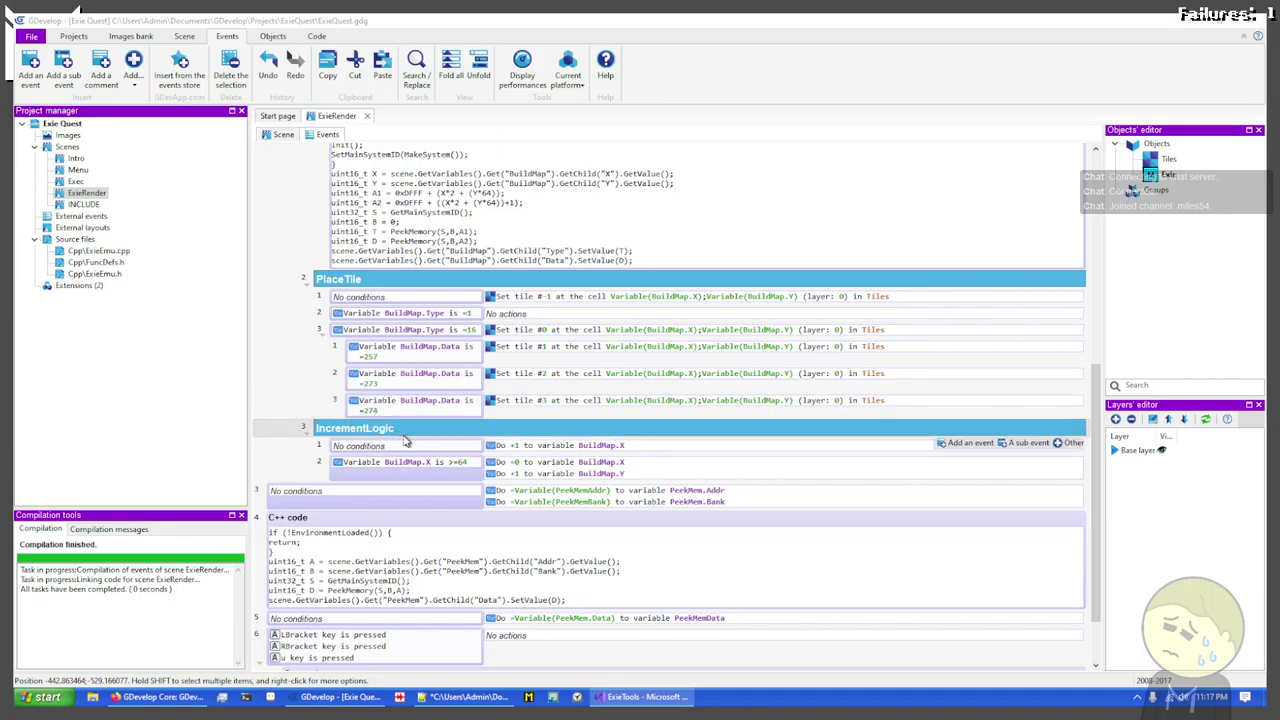
{"action": "key", "text": "super+r"}
{"action": "type", "text": "calc"}
{"action": "key", "text": "Return"}
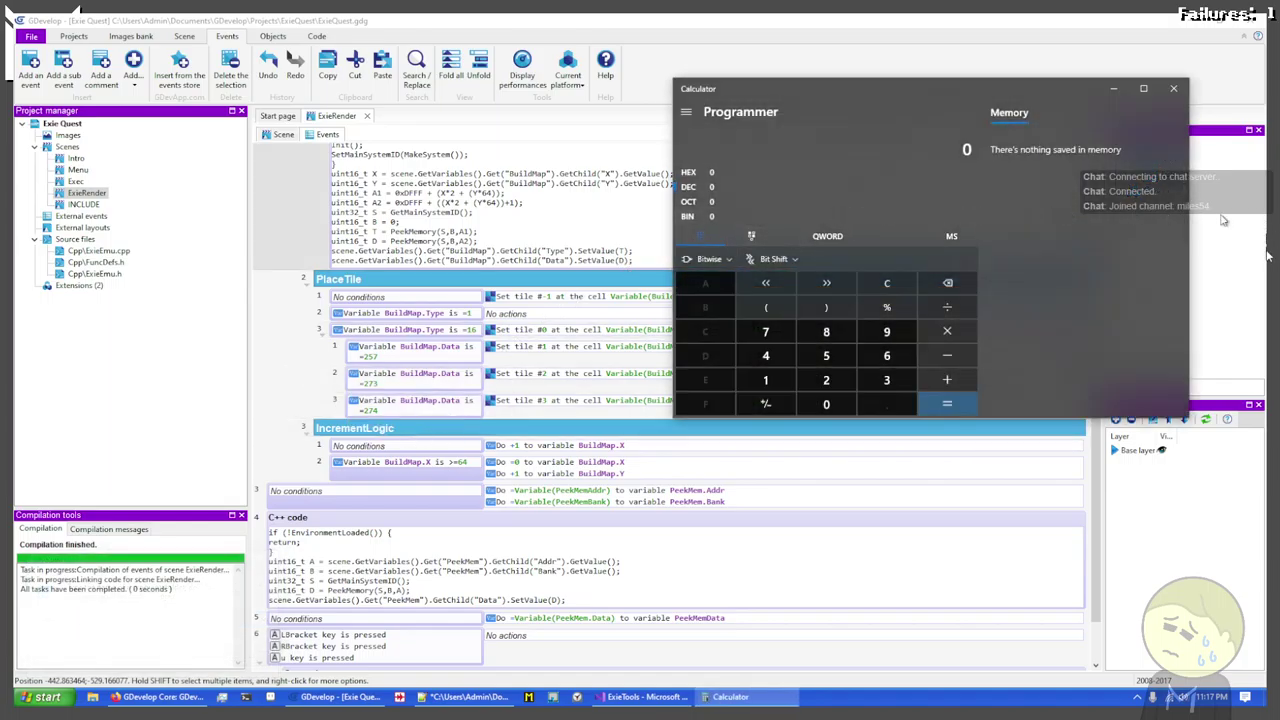
{"action": "left_click_drag", "start_coordinate": [924, 94], "coordinate": [14, 100]}
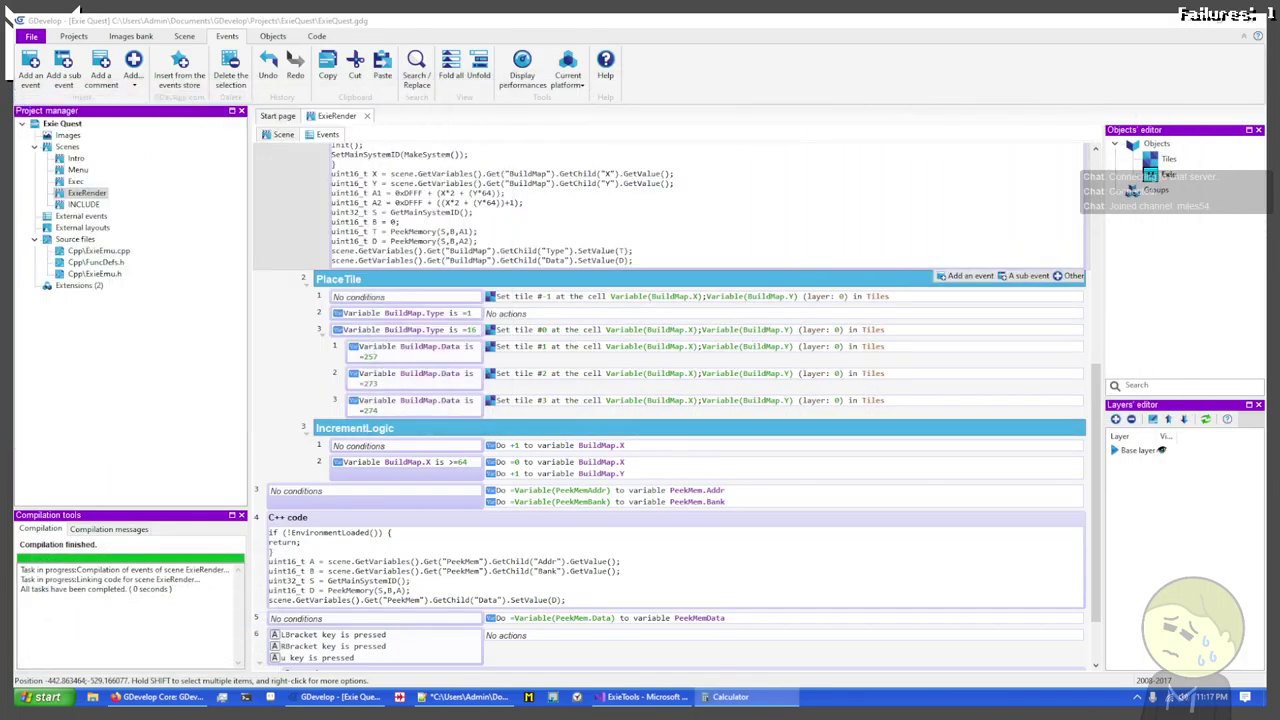
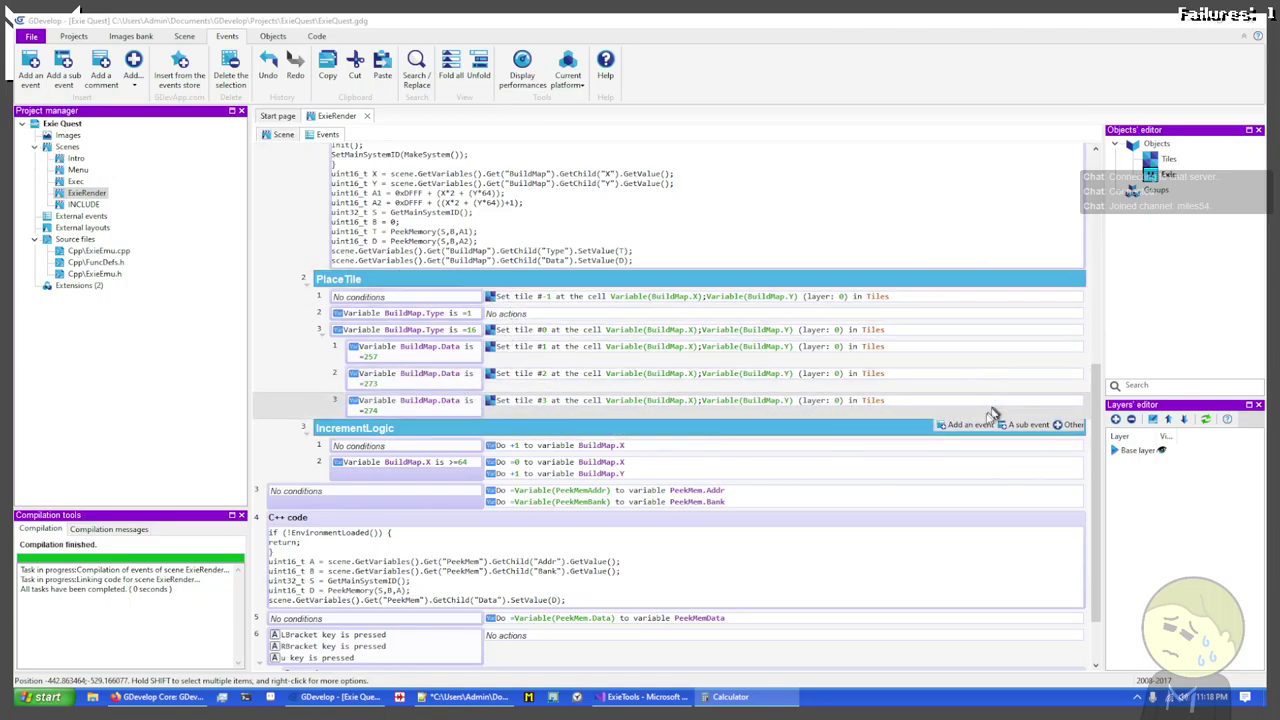
Step: Add a fourth sub-event under the BuildMap.Type =16 event with the condition BuildMap.Data =513
{"action": "left_click", "coordinate": [984, 424]}
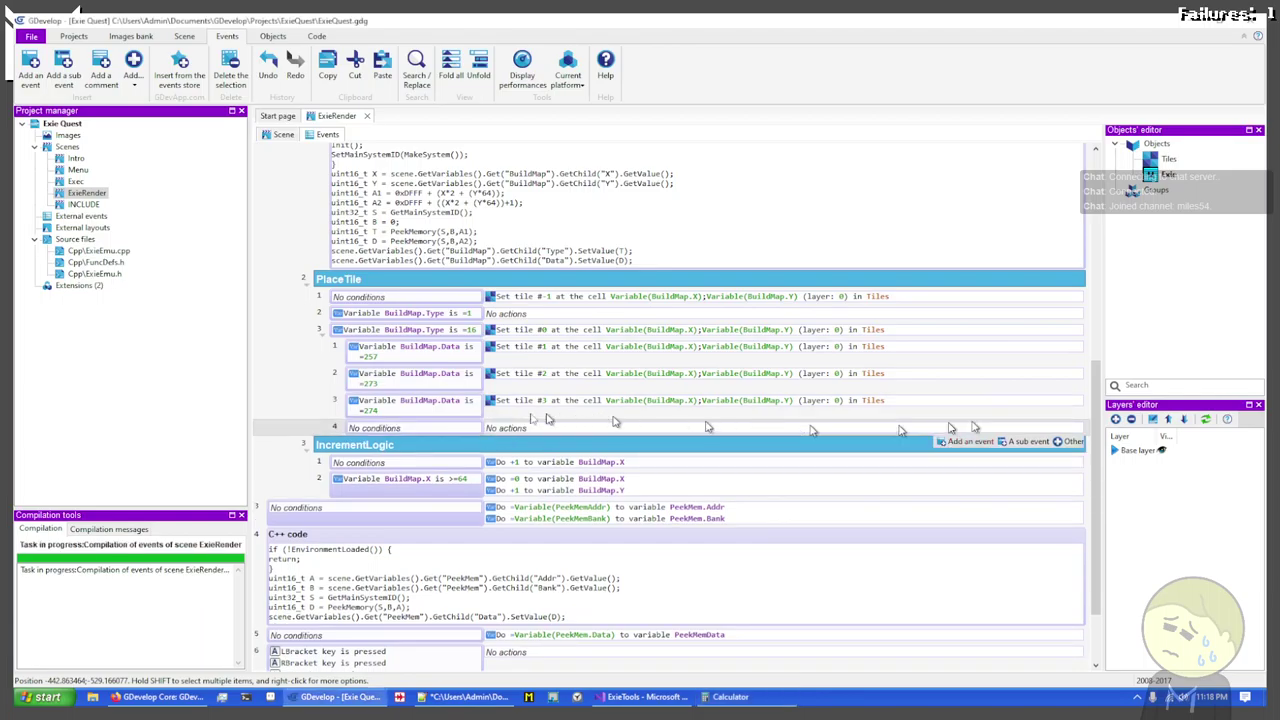
{"action": "left_click", "coordinate": [405, 414]}
{"action": "key", "text": "ctrl+c"}
{"action": "key", "text": "ctrl+v"}
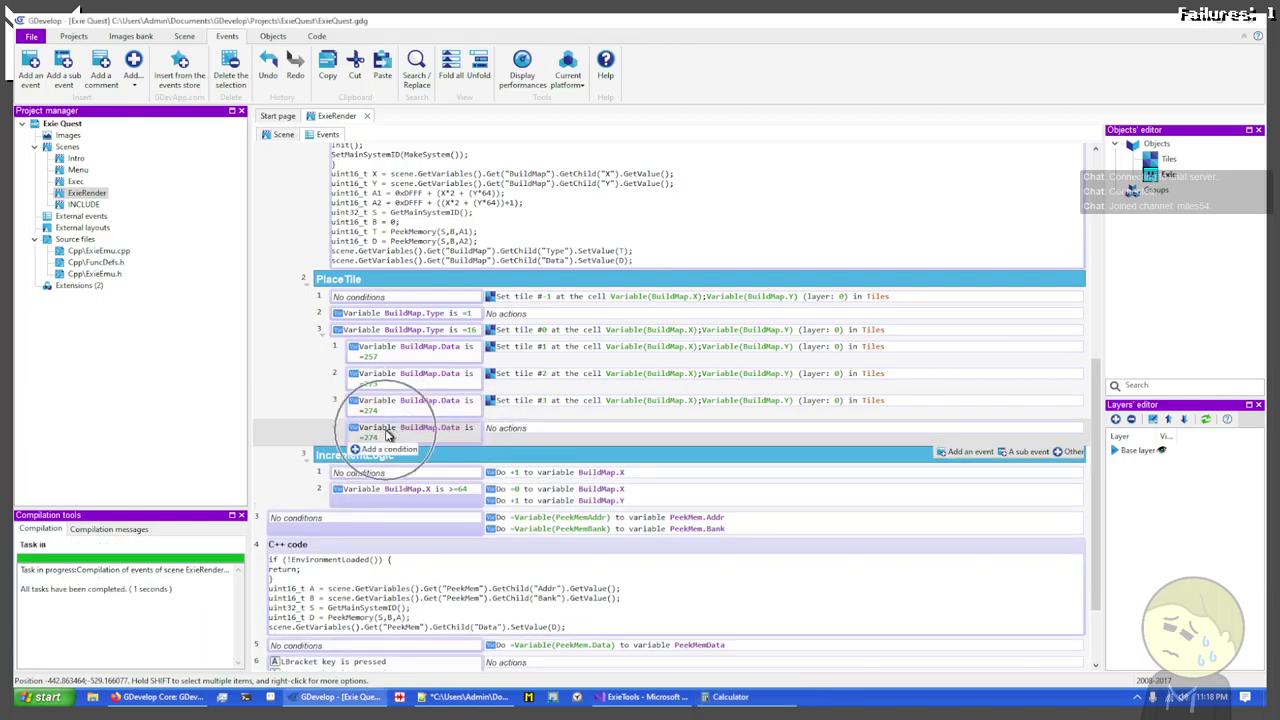
{"action": "left_click", "coordinate": [372, 438]}
{"action": "type", "text": "51"}
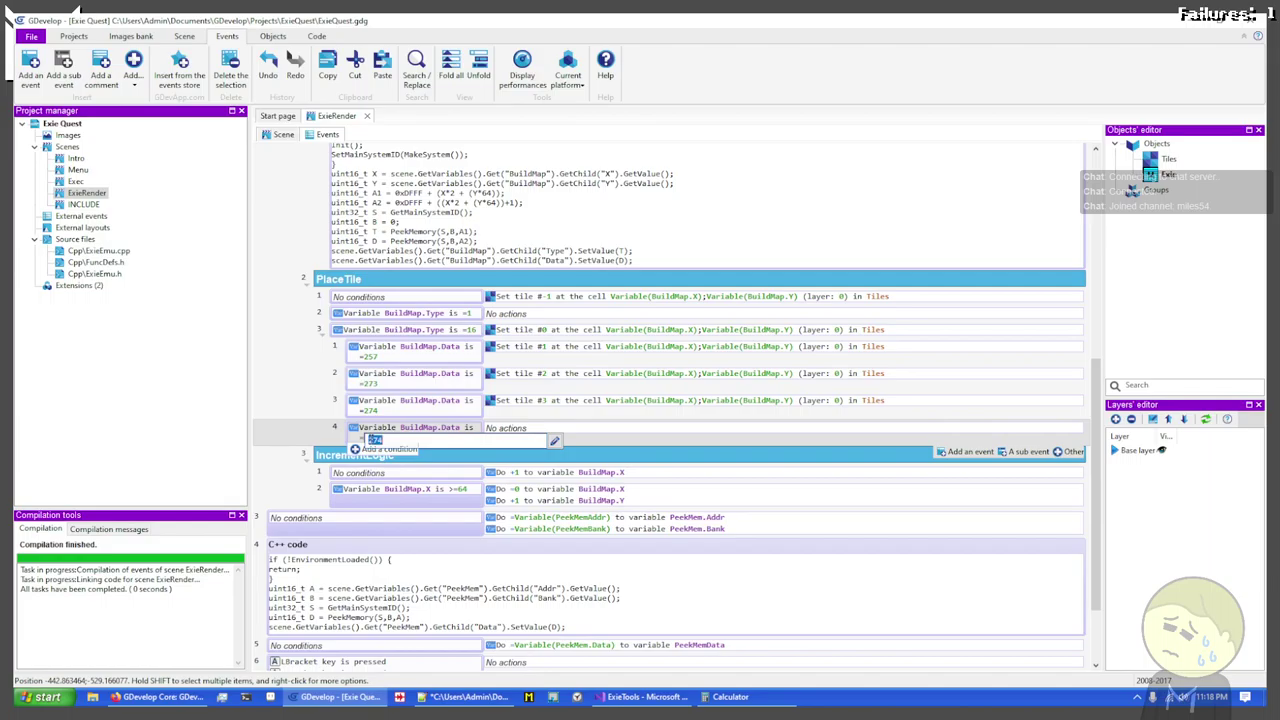
{"action": "type", "text": "3"}
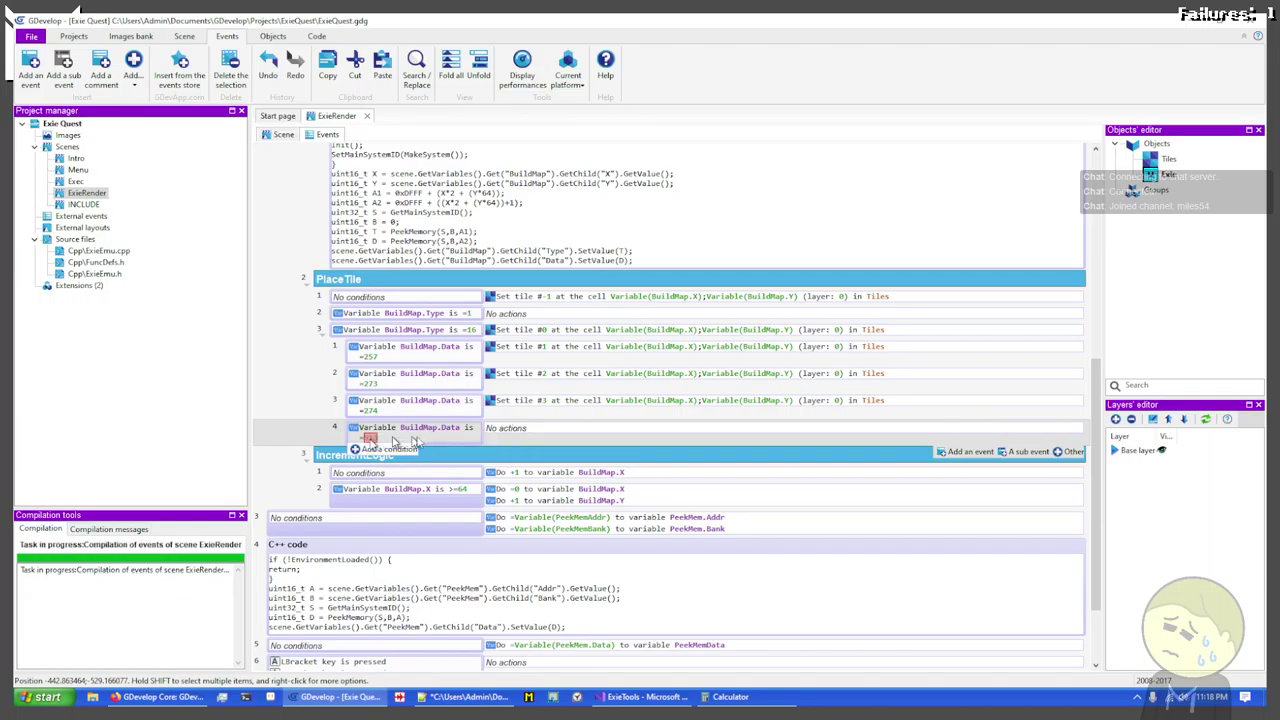
{"action": "key", "text": "Return"}
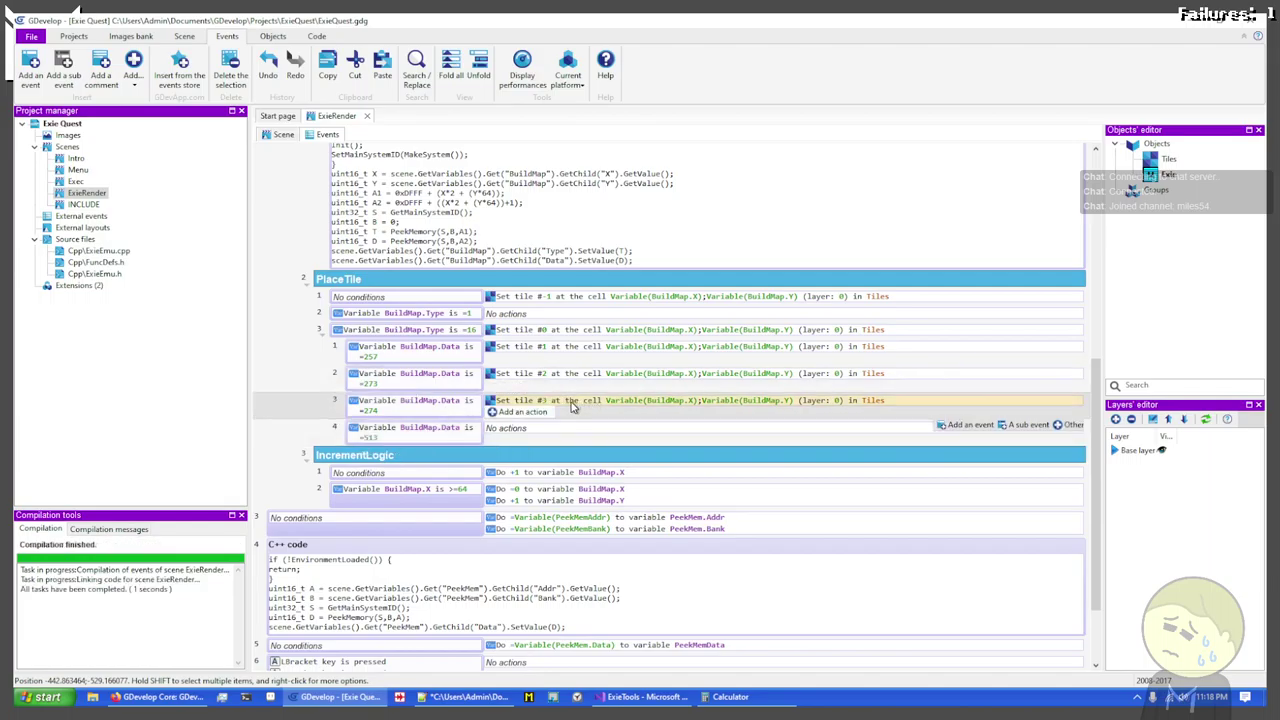
Step: Copy the set-tile action from the Data =274 event into the Data =513 event and set its tile number to 4
{"action": "left_click", "coordinate": [571, 403]}
{"action": "left_click", "coordinate": [566, 437]}
{"action": "key", "text": "ctrl+v"}
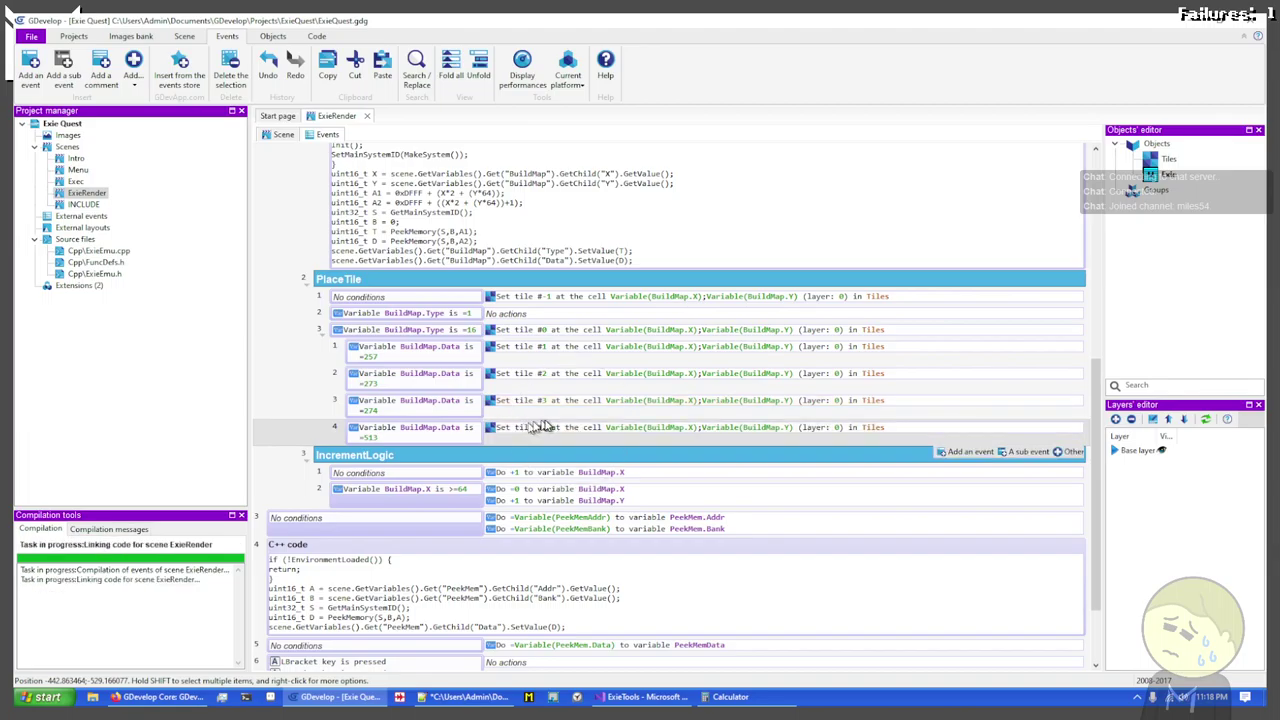
{"action": "left_click", "coordinate": [545, 427]}
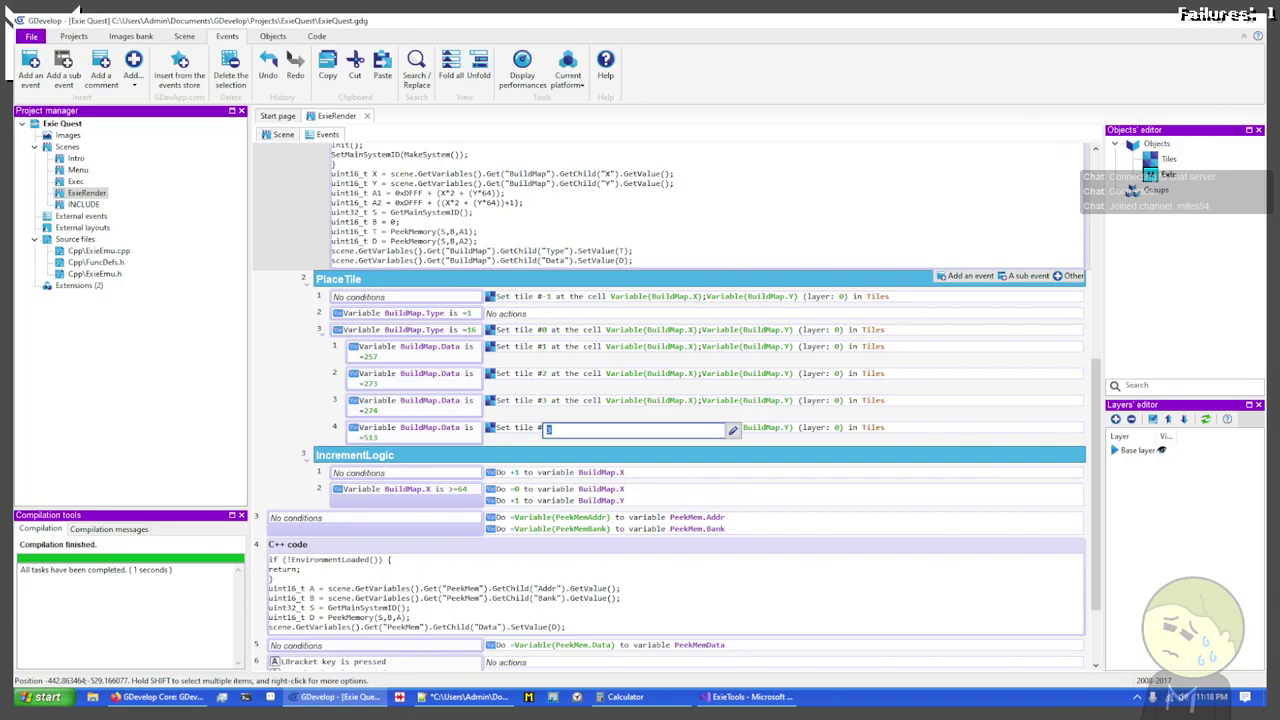
{"action": "key", "text": "Return"}
Step: Duplicate the Data =513 event as a fifth sub-event, setting its condition value to 514 and its tile number to 5
{"action": "left_click", "coordinate": [388, 432]}
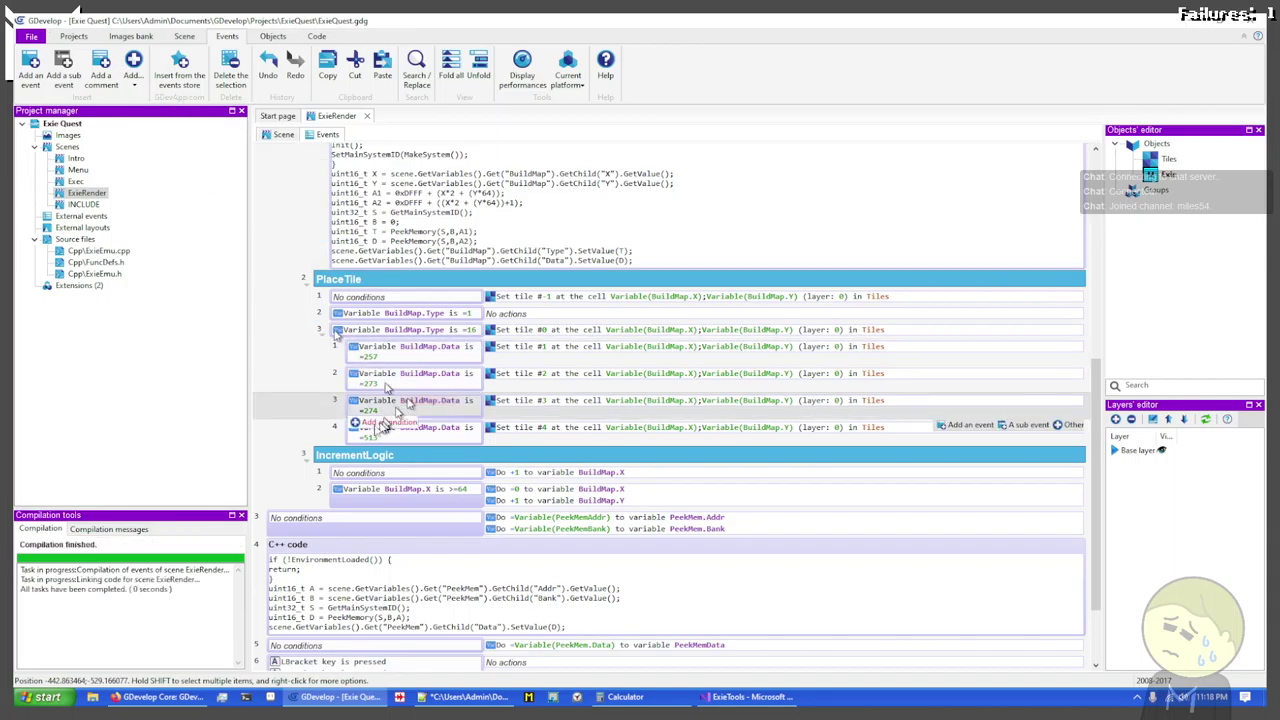
{"action": "key", "text": "ctrl+c"}
{"action": "key", "text": "ctrl+v"}
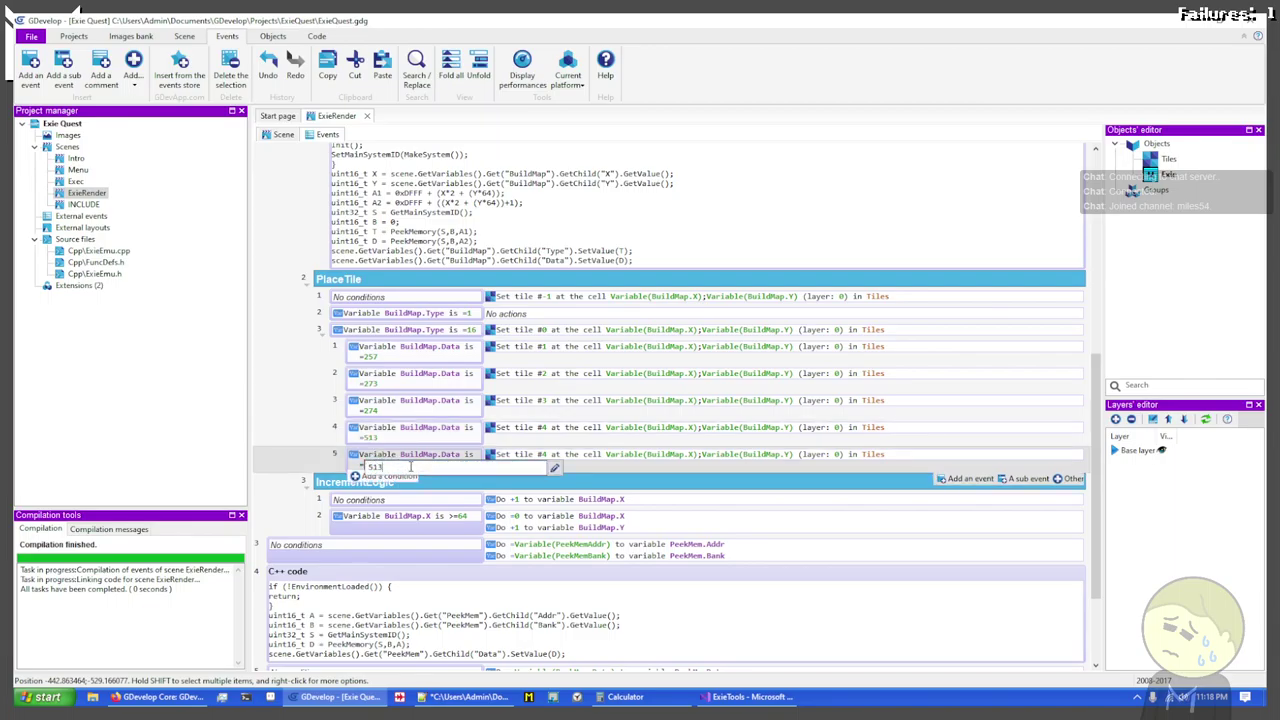
{"action": "key", "text": "BackSpace"}
{"action": "type", "text": "4"}
{"action": "key", "text": "Return"}
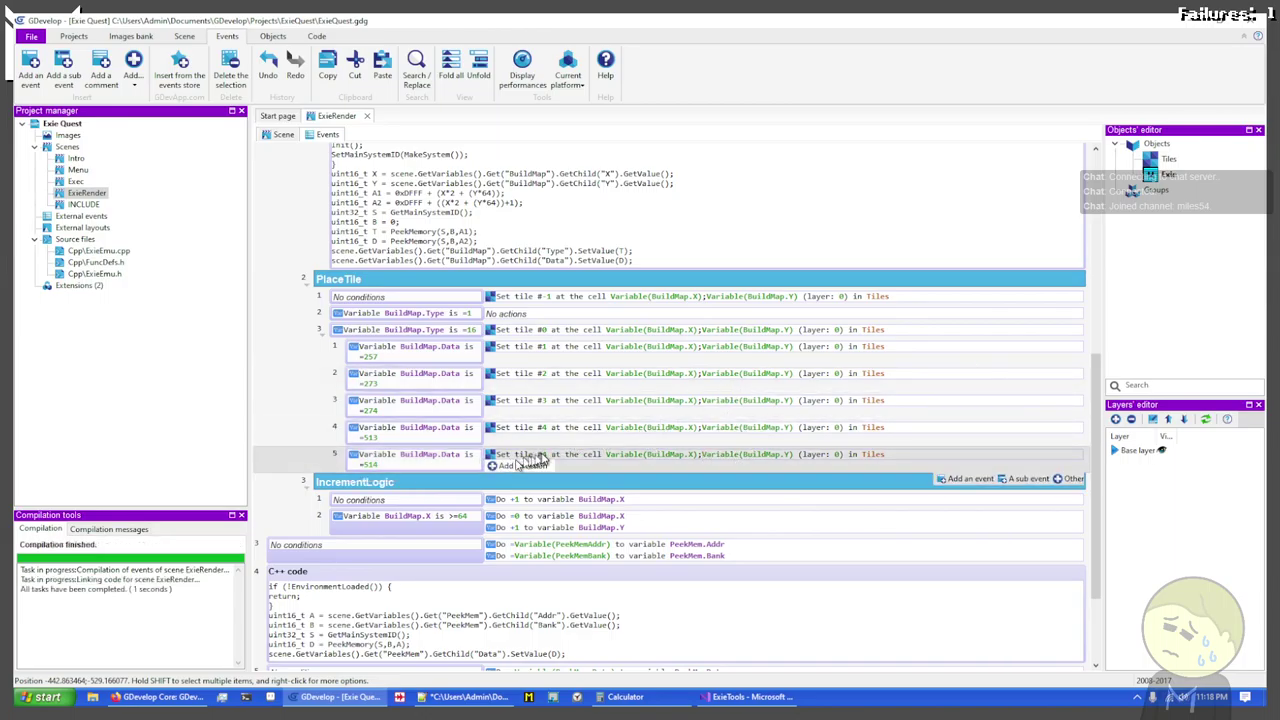
{"action": "left_click", "coordinate": [543, 456]}
{"action": "key", "text": "BackSpace"}
{"action": "type", "text": "5"}
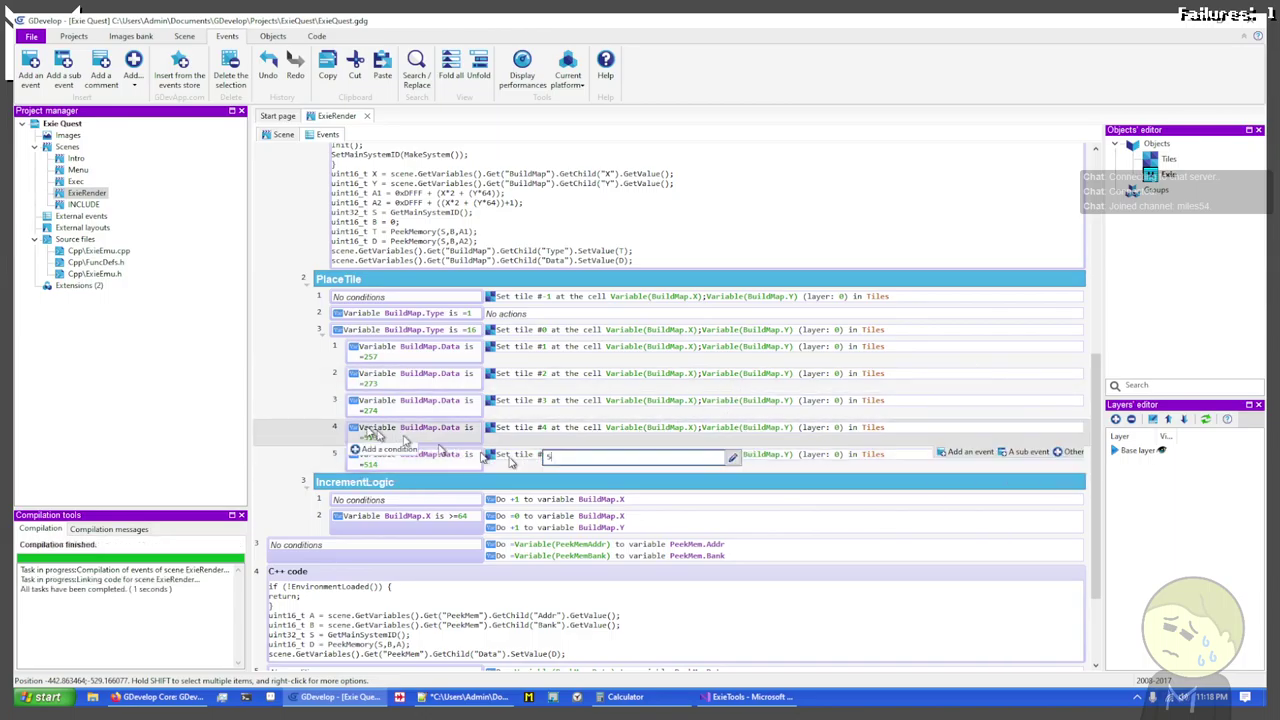
{"action": "key", "text": "Return"}
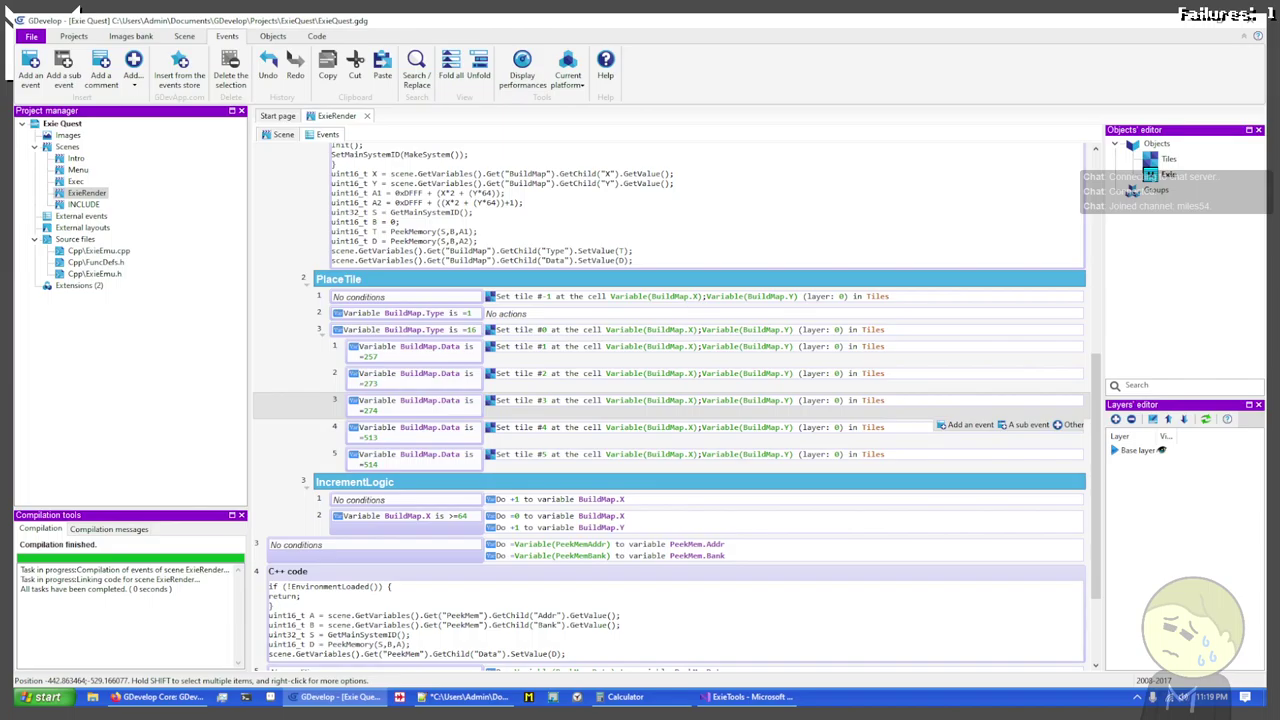
Step: Add a sixth sub-event under the BuildMap.Type =16 event with the condition BuildMap.Data =529
{"action": "key", "text": "alt+Tab"}
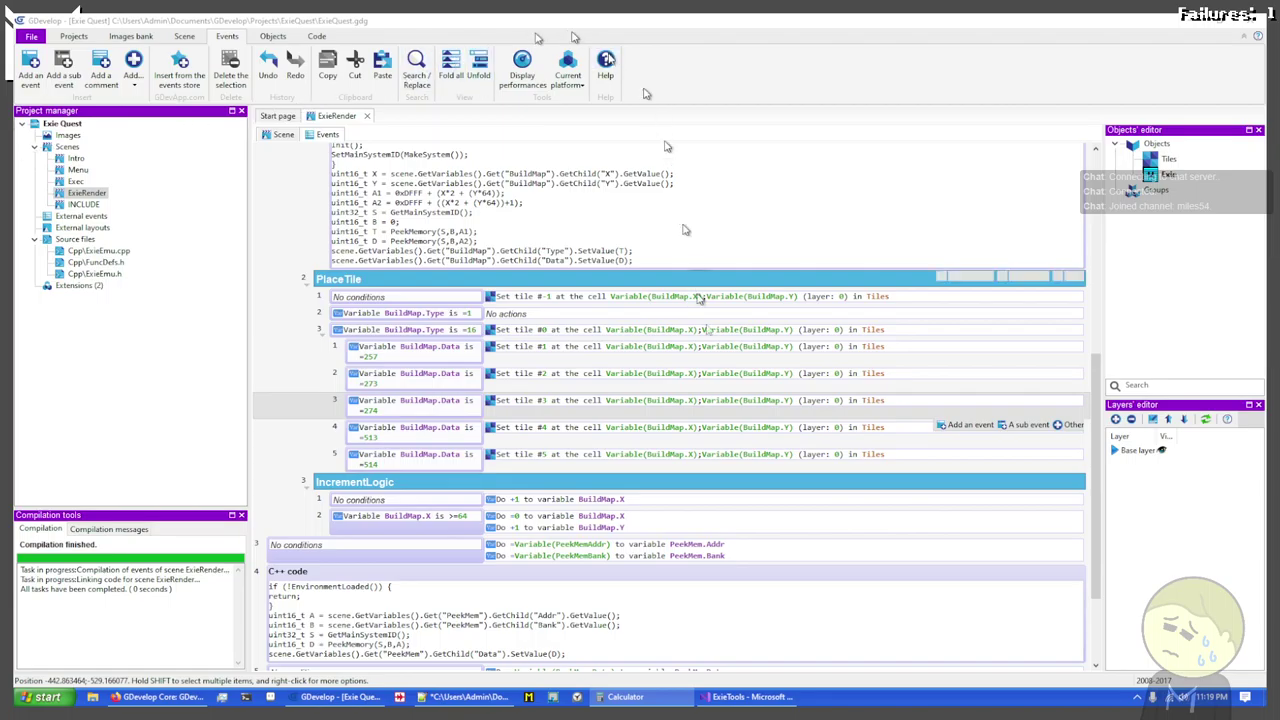
{"action": "left_click", "coordinate": [963, 479]}
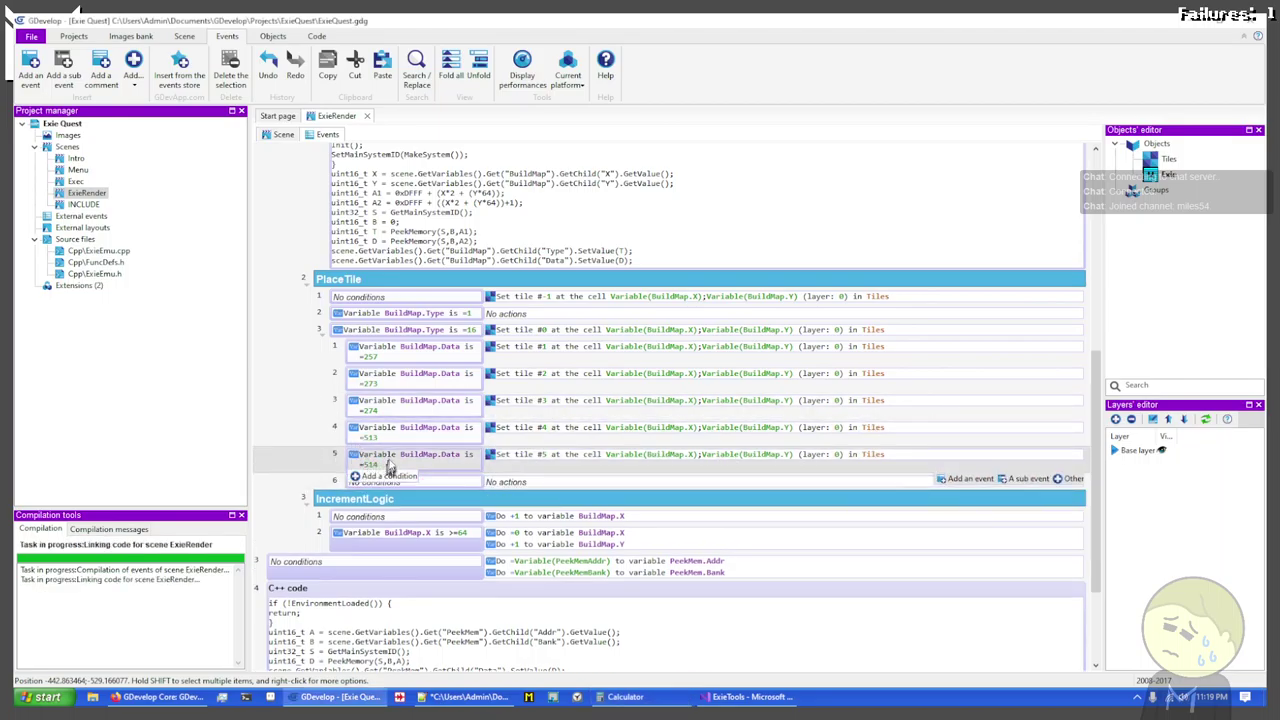
{"action": "left_click_drag", "start_coordinate": [391, 463], "coordinate": [389, 482], "text": "ctrl"}
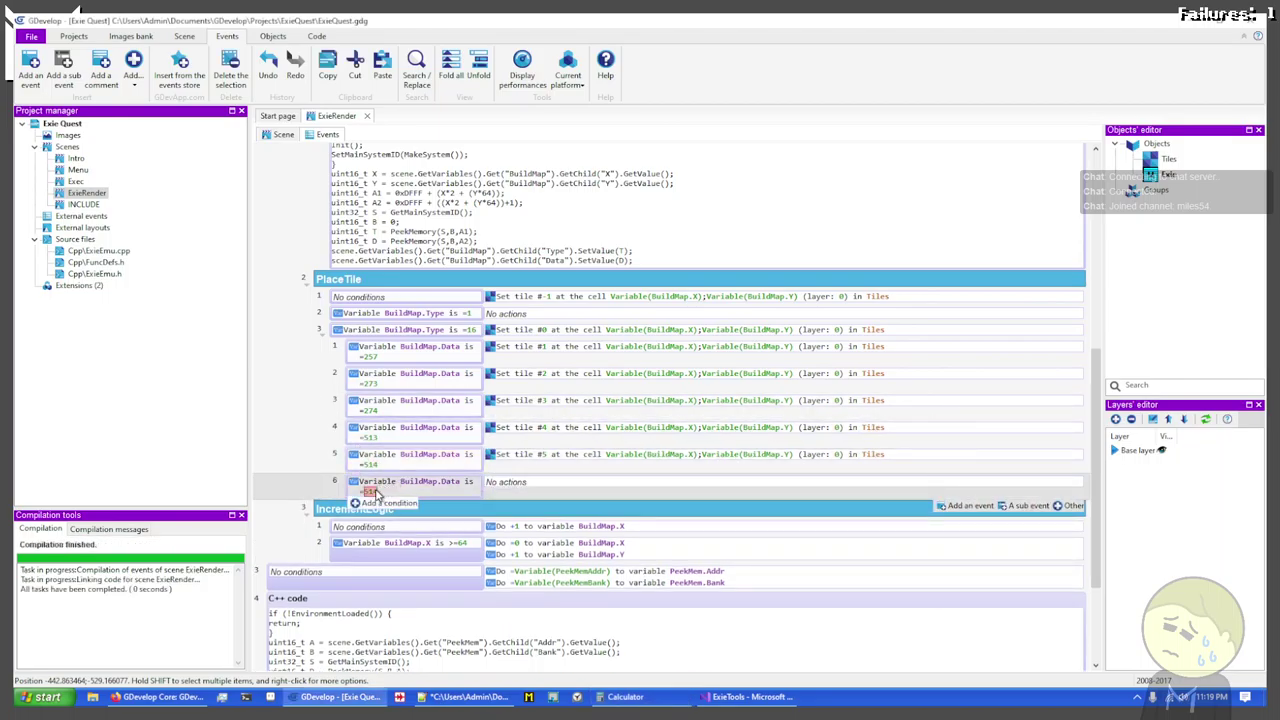
{"action": "left_click", "coordinate": [376, 494]}
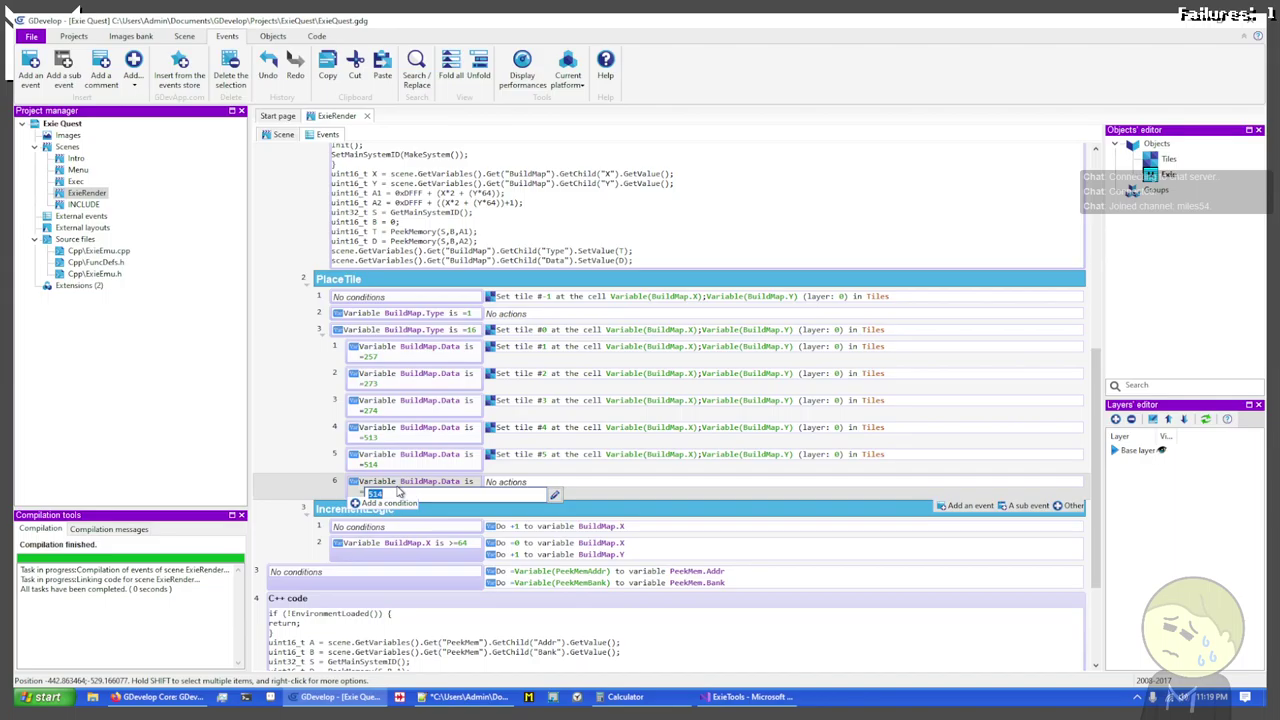
{"action": "type", "text": "529"}
{"action": "key", "text": "Return"}
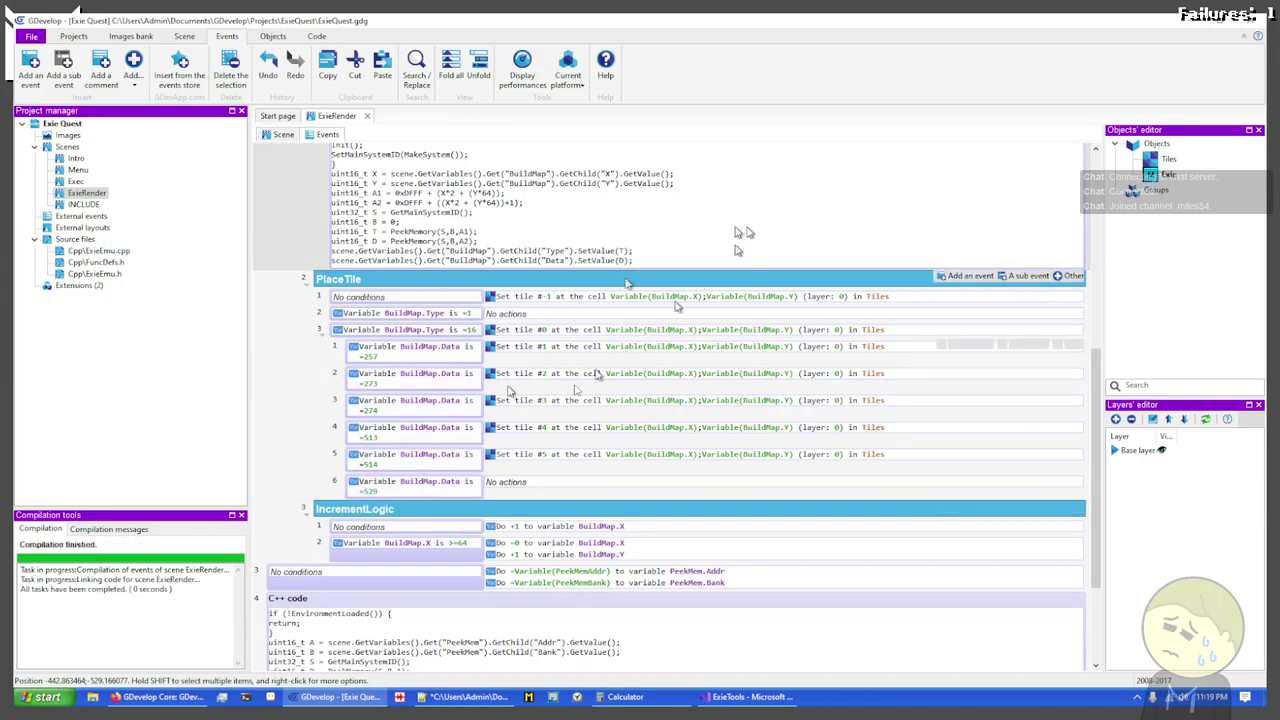
Step: Copy the set-tile action from the Data =514 event into the Data =529 event and set its tile number to 6
{"action": "left_click", "coordinate": [567, 456]}
{"action": "left_click_drag", "start_coordinate": [567, 450], "coordinate": [560, 484], "text": "ctrl"}
{"action": "double_click", "coordinate": [549, 483]}
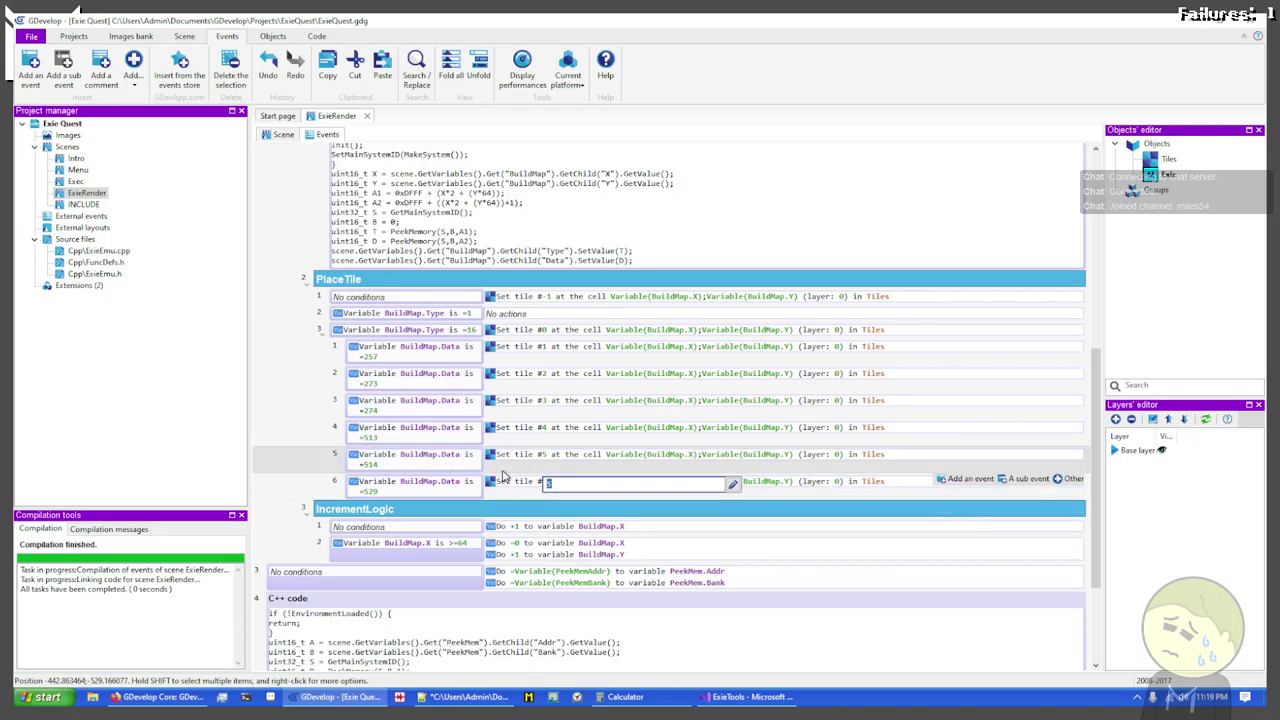
{"action": "type", "text": "6"}
{"action": "key", "text": "Return"}
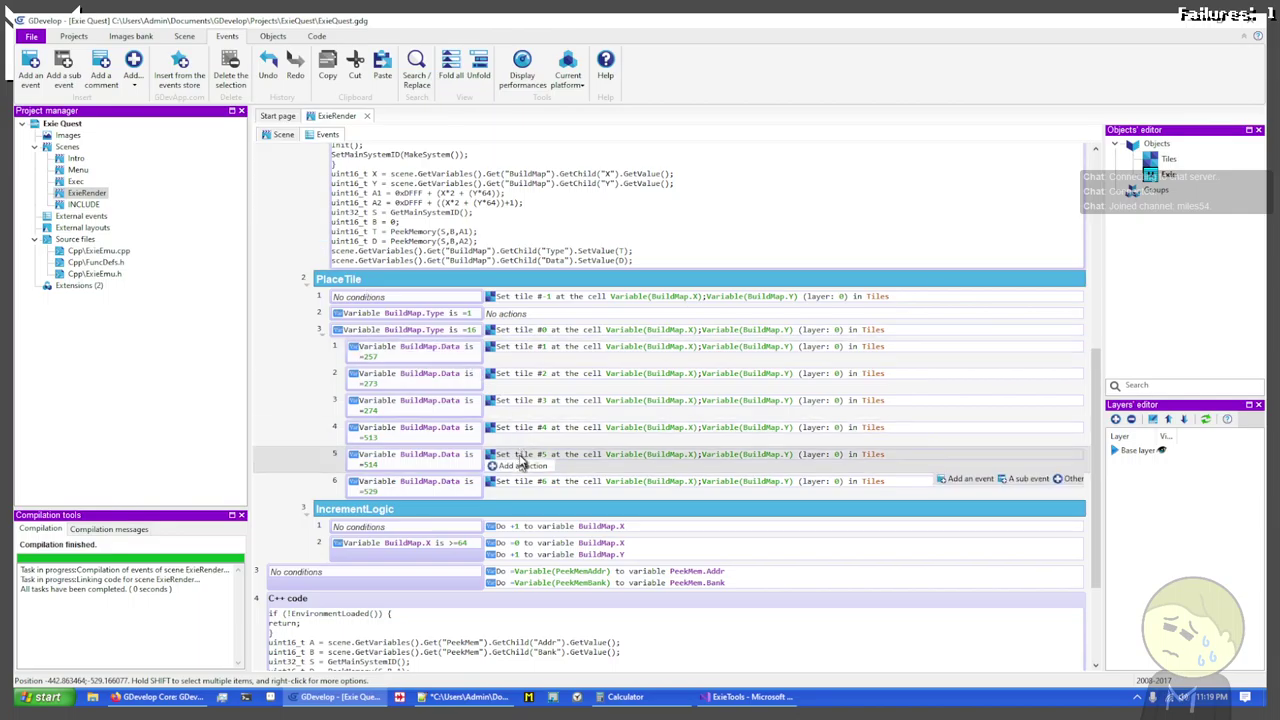
Step: Duplicate the Data =529 event twice and set the copies' condition values to 530 and 531
{"action": "left_click", "coordinate": [575, 497]}
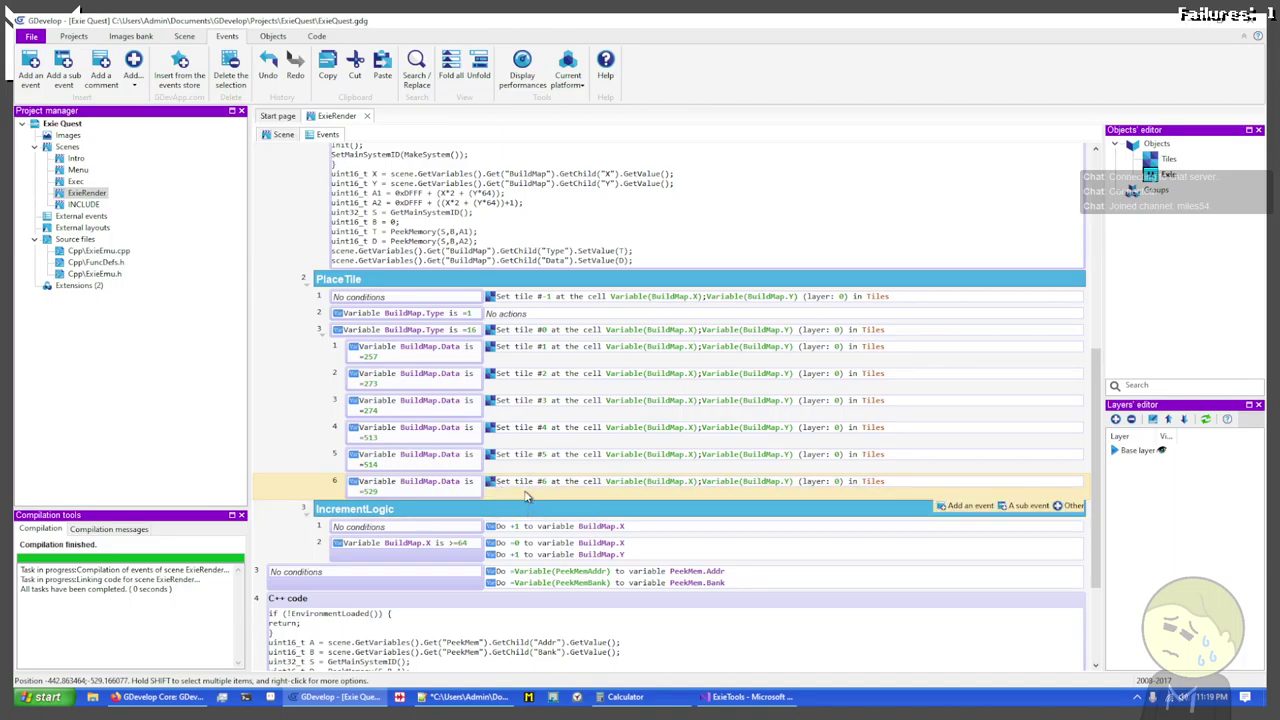
{"action": "key", "text": "ctrl+v"}
{"action": "key", "text": "ctrl+v"}
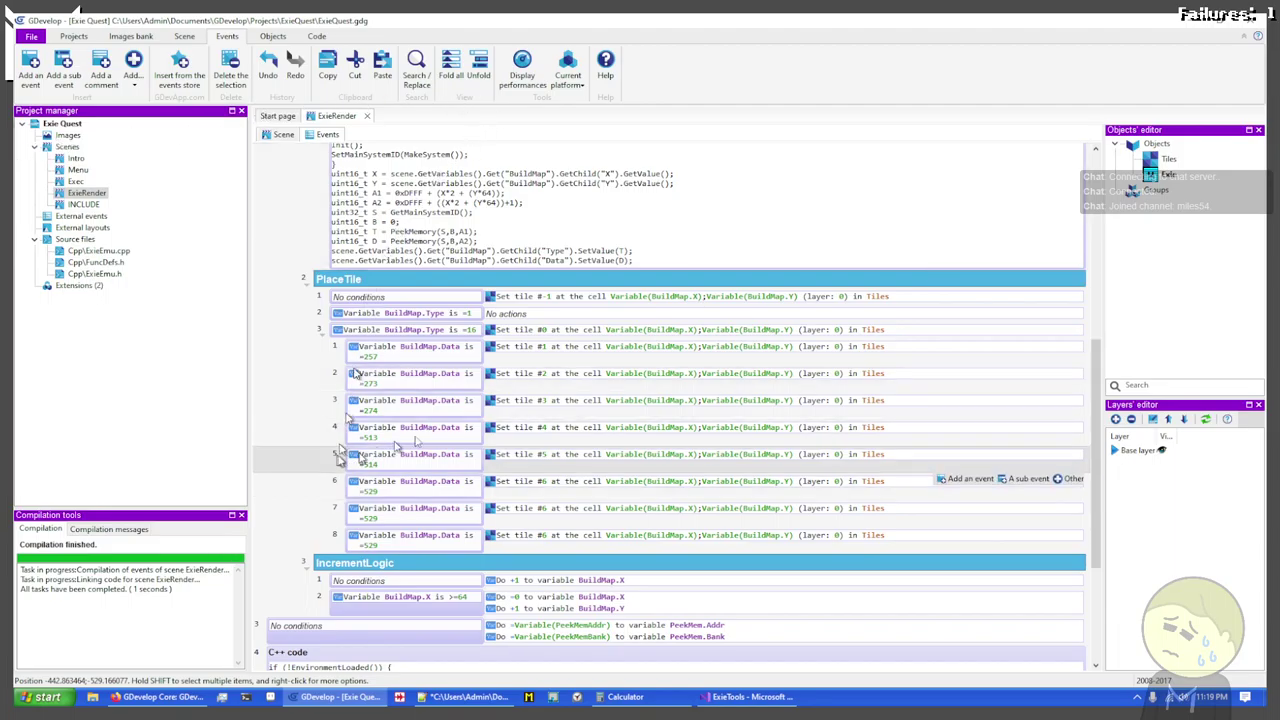
{"action": "left_click", "coordinate": [370, 517]}
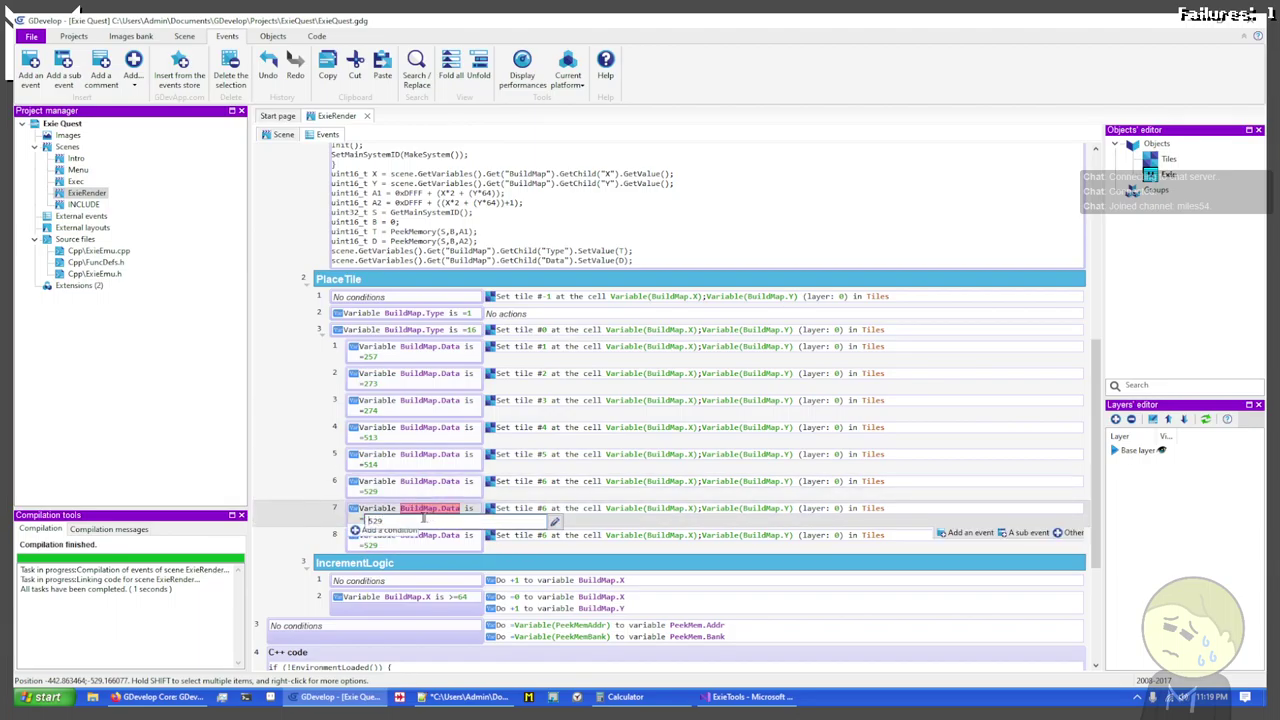
{"action": "key", "text": "BackSpace"}
{"action": "key", "text": "BackSpace"}
{"action": "type", "text": "30"}
{"action": "key", "text": "Return"}
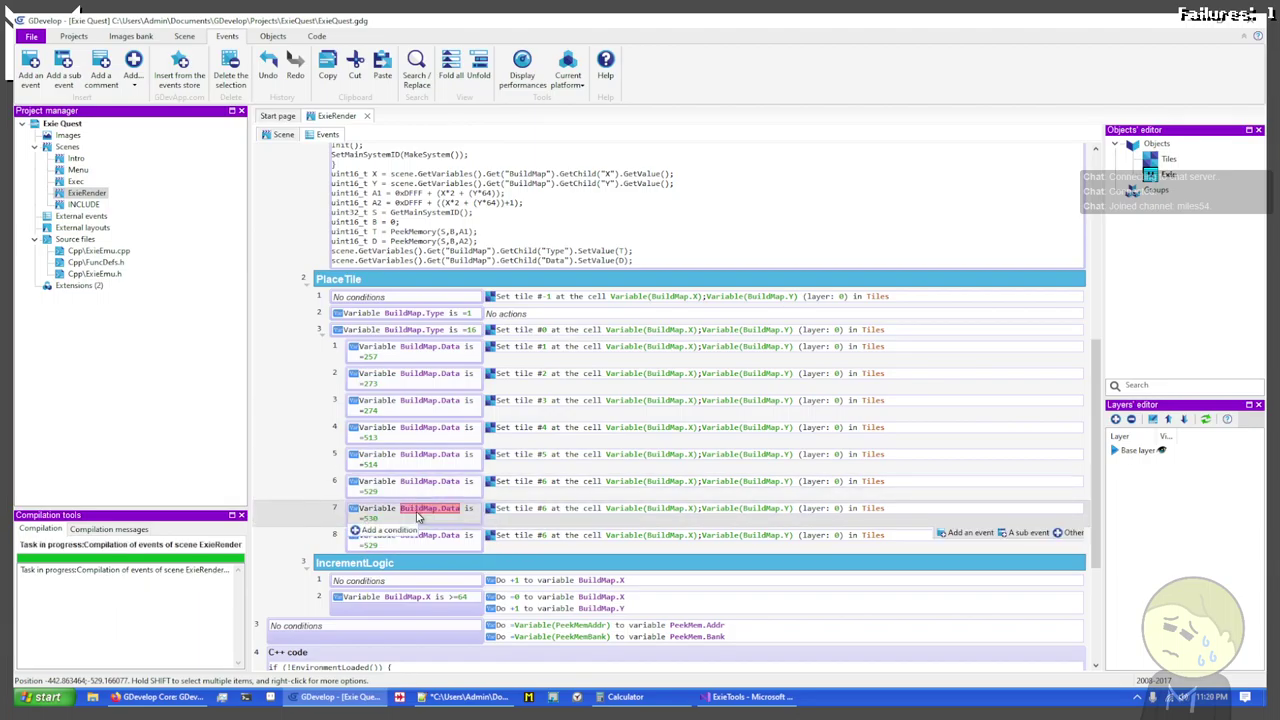
{"action": "left_click", "coordinate": [380, 541]}
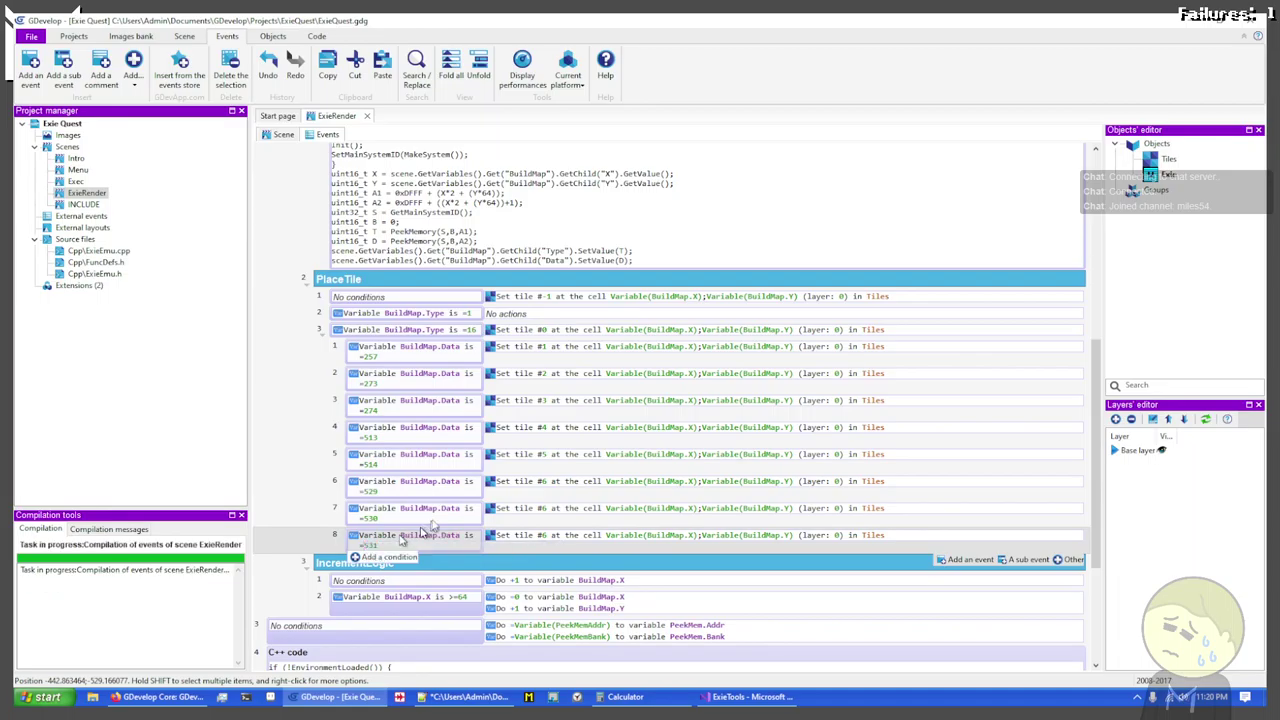
{"action": "key", "text": "Return"}
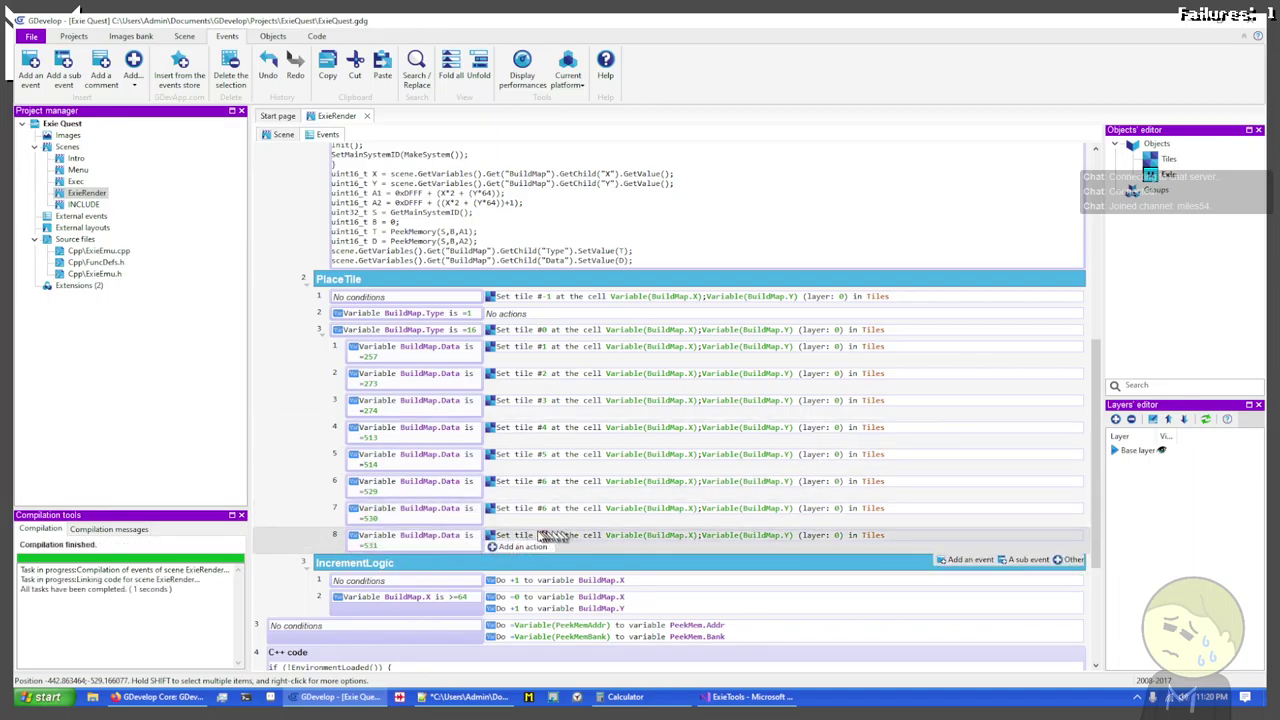
Step: Set the tile number to 8 in the Data =531 event and to 7 in the Data =530 event
{"action": "left_click", "coordinate": [549, 541]}
{"action": "left_click", "coordinate": [546, 537]}
{"action": "key", "text": "BackSpace"}
{"action": "type", "text": "8"}
{"action": "key", "text": "Return"}
{"action": "left_click", "coordinate": [545, 509]}
{"action": "type", "text": "7"}
{"action": "key", "text": "Return"}
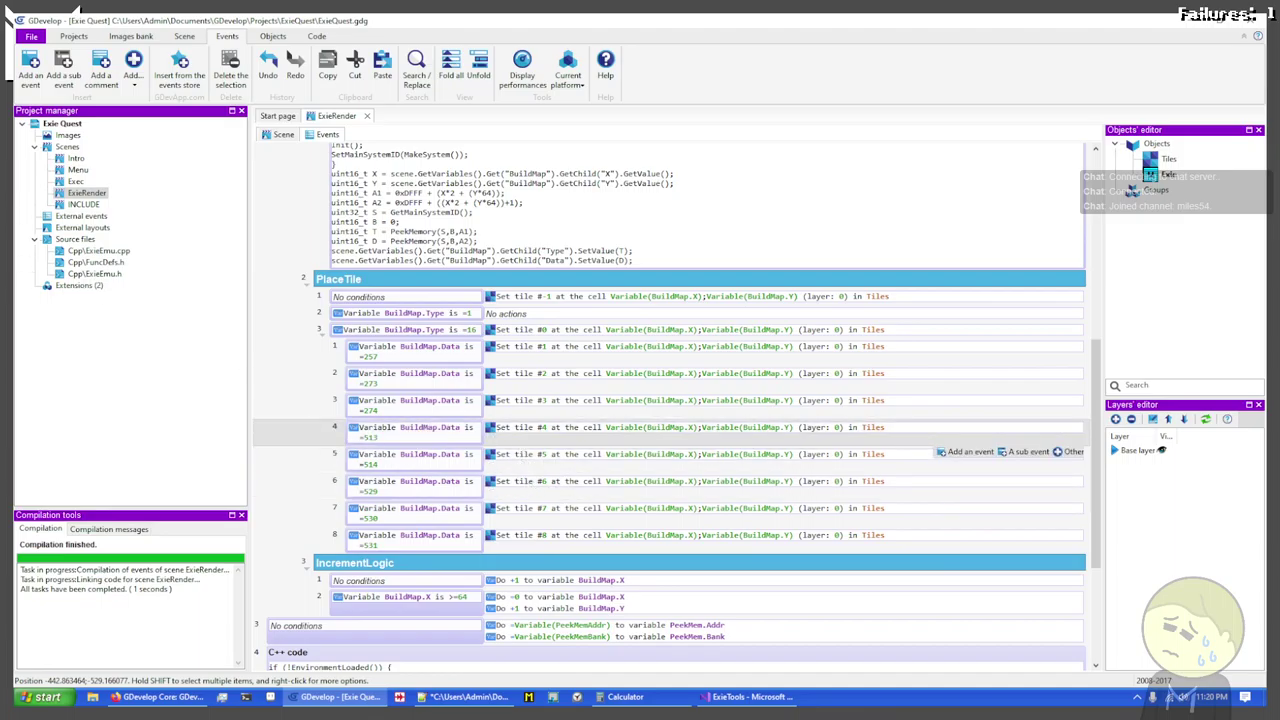
Step: Add a ninth sub-event under the BuildMap.Type =16 event with the condition BuildMap.Data =545
{"action": "key", "text": "alt+Tab"}
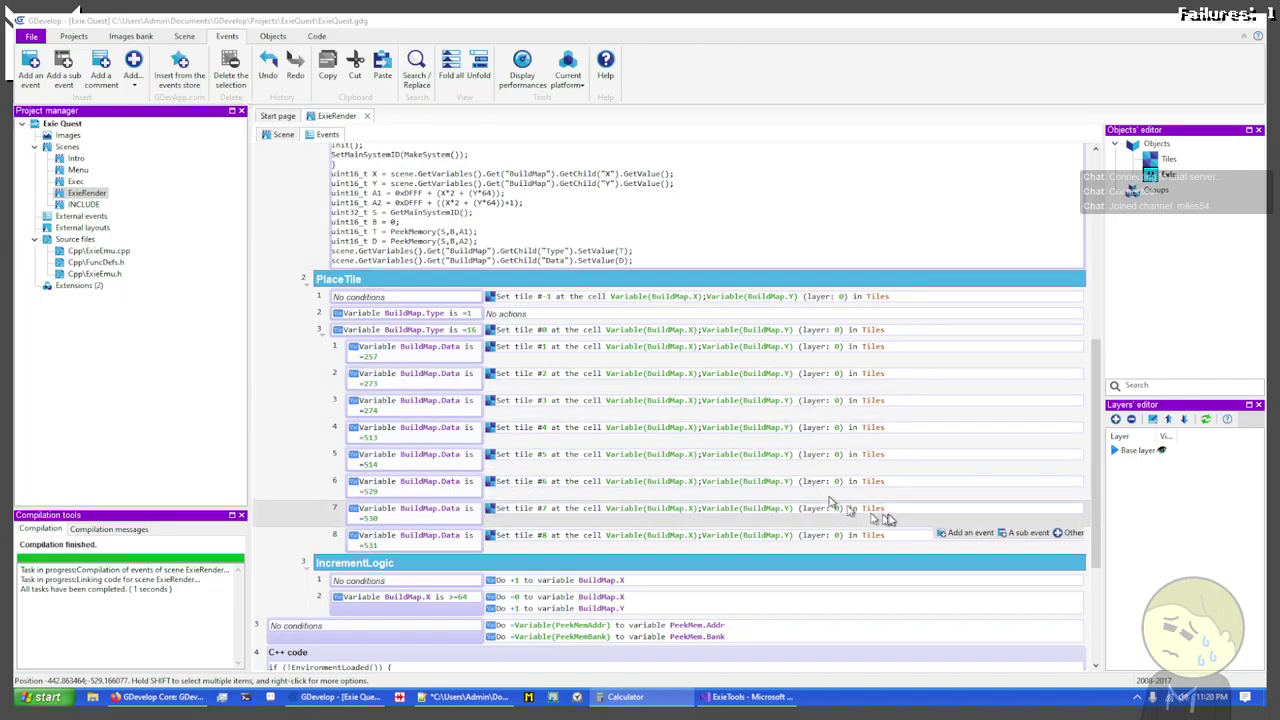
{"action": "left_click", "coordinate": [972, 559]}
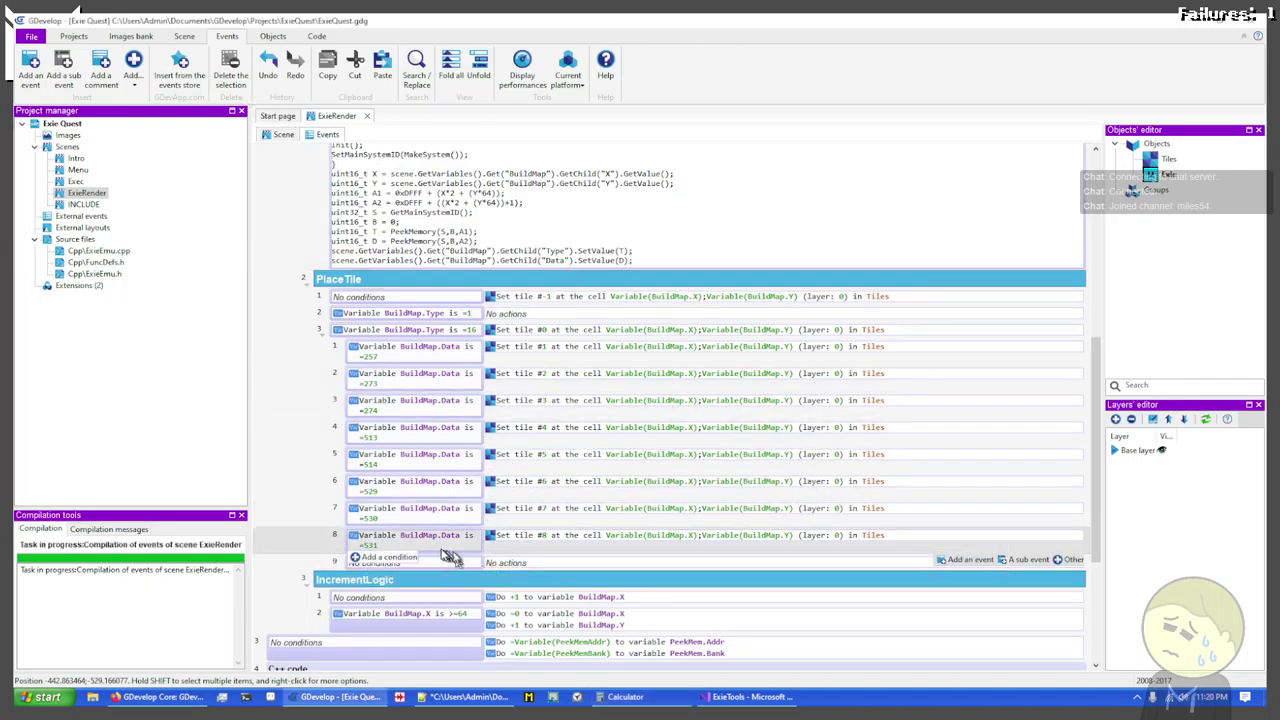
{"action": "left_click_drag", "start_coordinate": [443, 566], "coordinate": [440, 566]}
{"action": "left_click", "coordinate": [373, 572]}
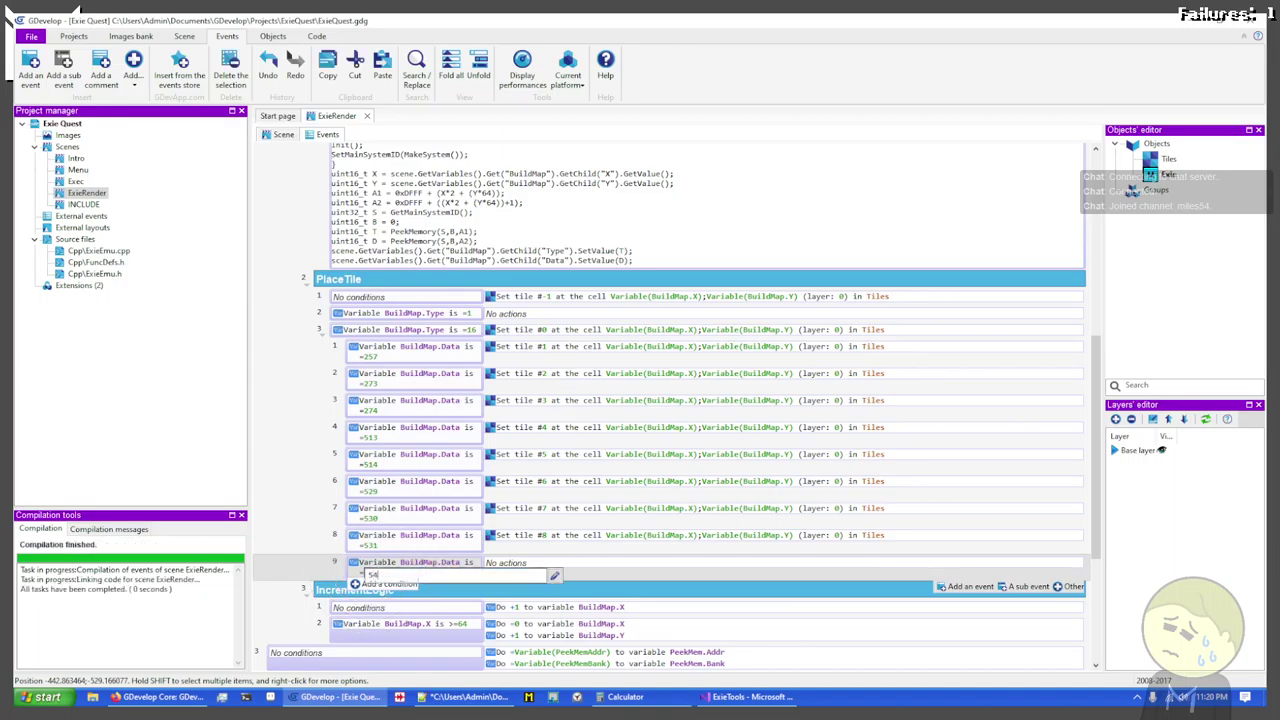
{"action": "type", "text": "545"}
{"action": "key", "text": "Return"}
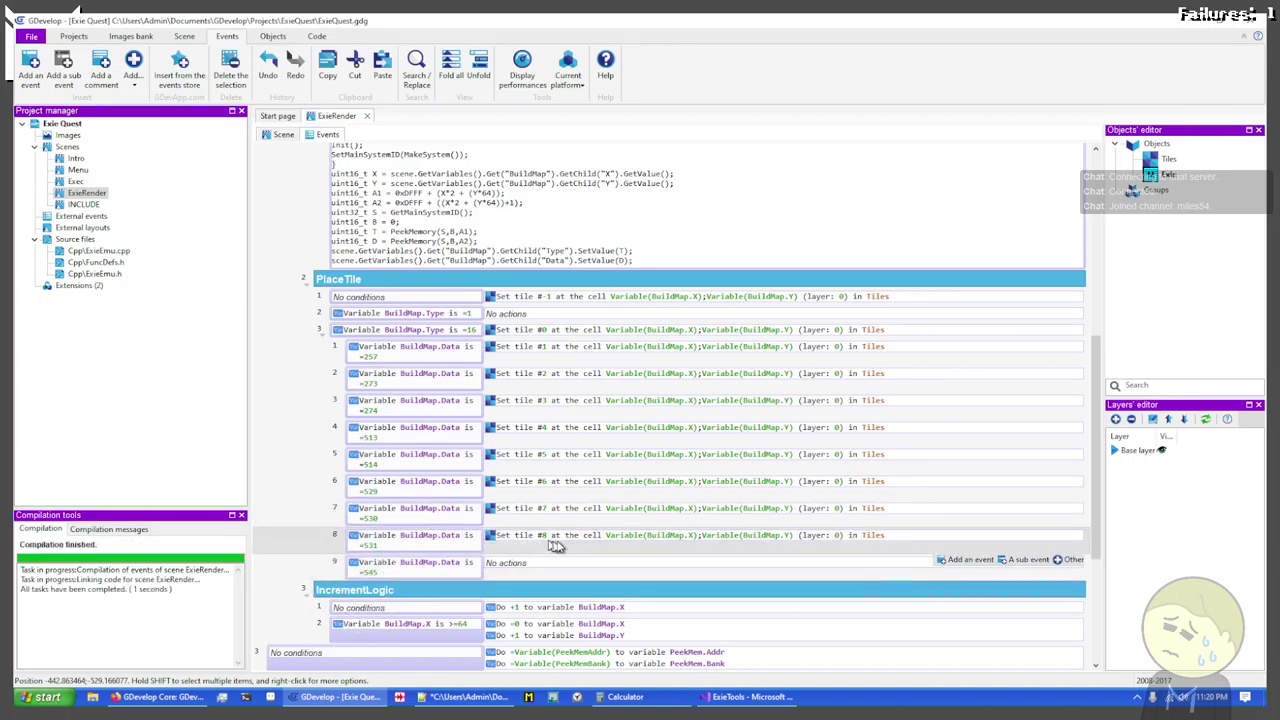
Step: Copy the set-tile action from the Data =531 event into the Data =545 event and set its tile number to 9
{"action": "left_click_drag", "start_coordinate": [563, 537], "coordinate": [560, 568]}
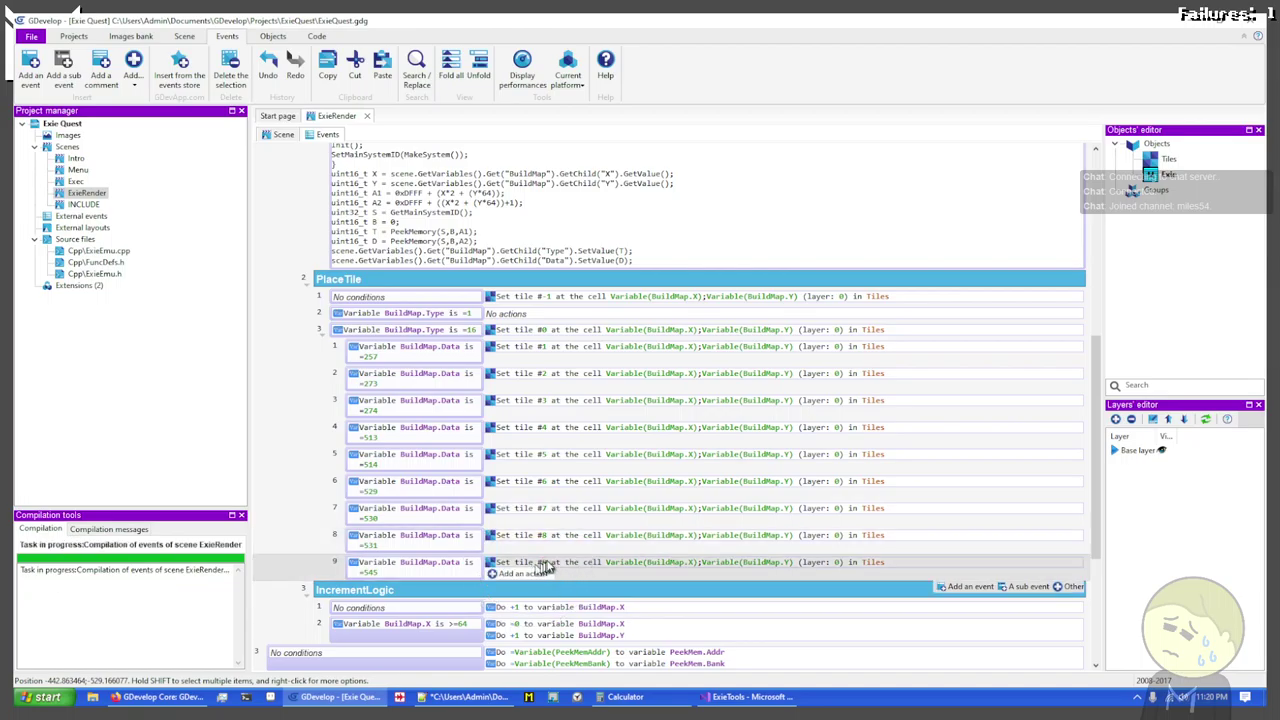
{"action": "left_click", "coordinate": [548, 563]}
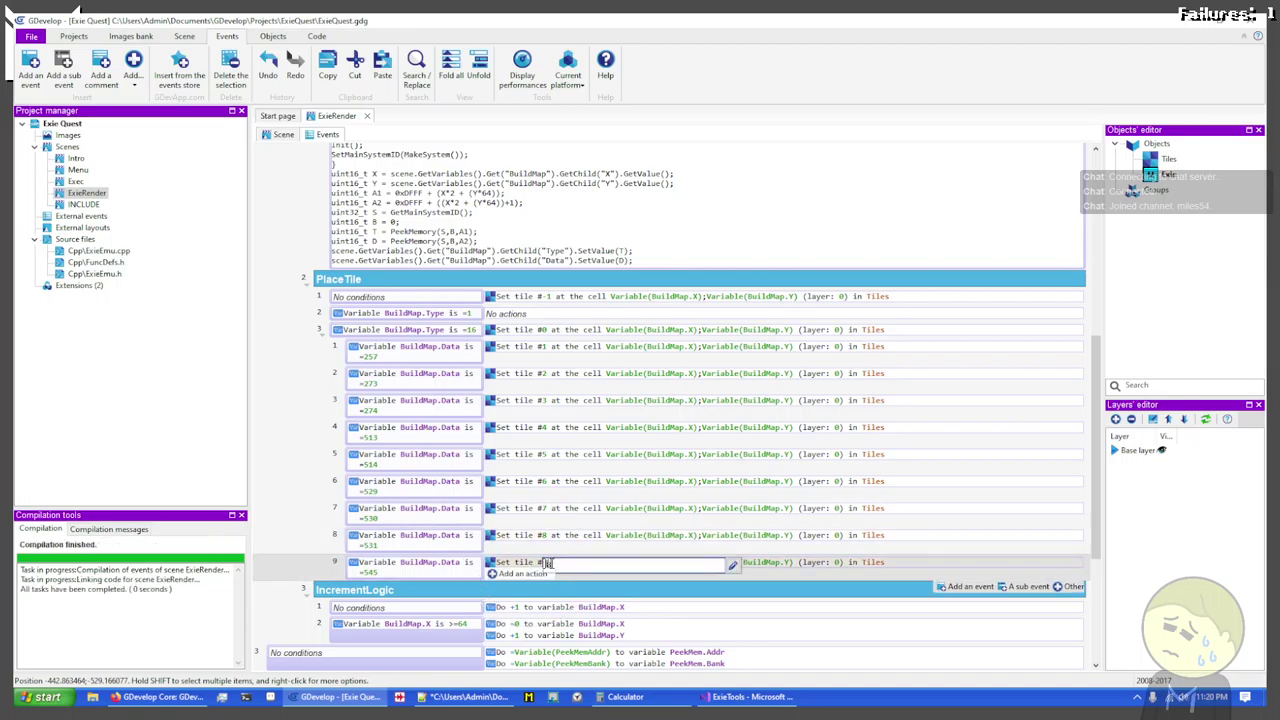
{"action": "type", "text": "9"}
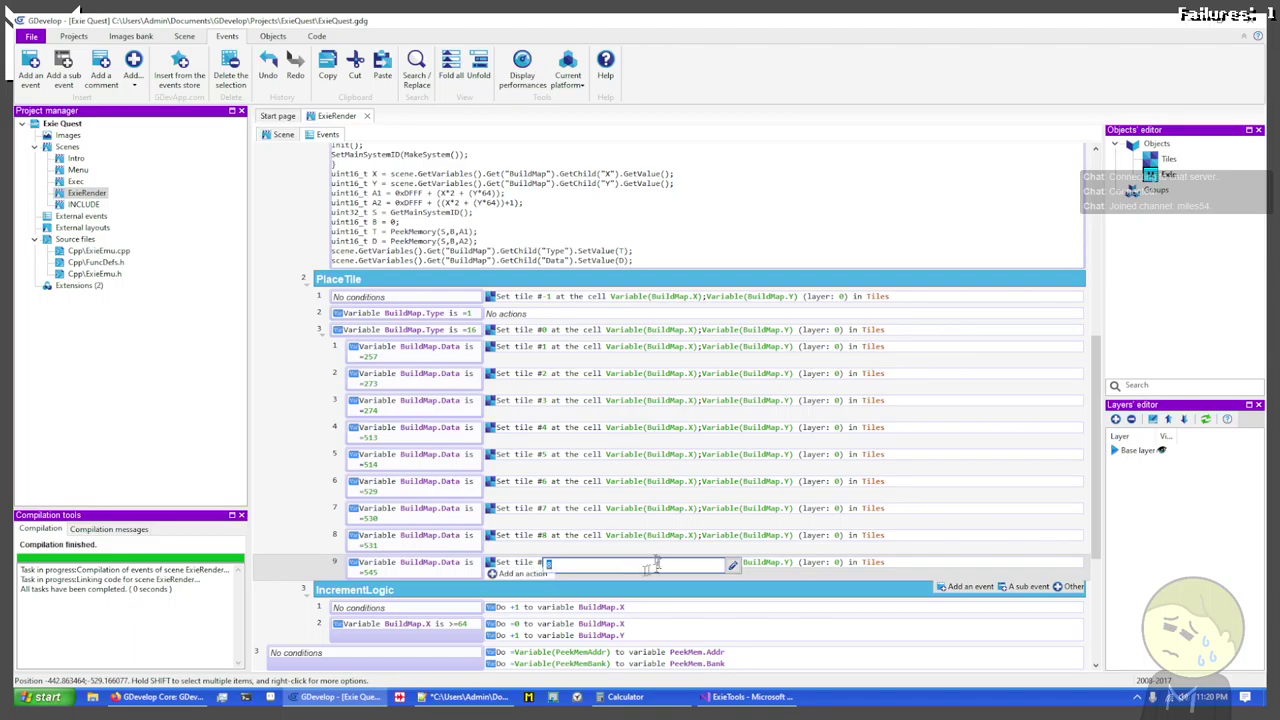
{"action": "key", "text": "Return"}
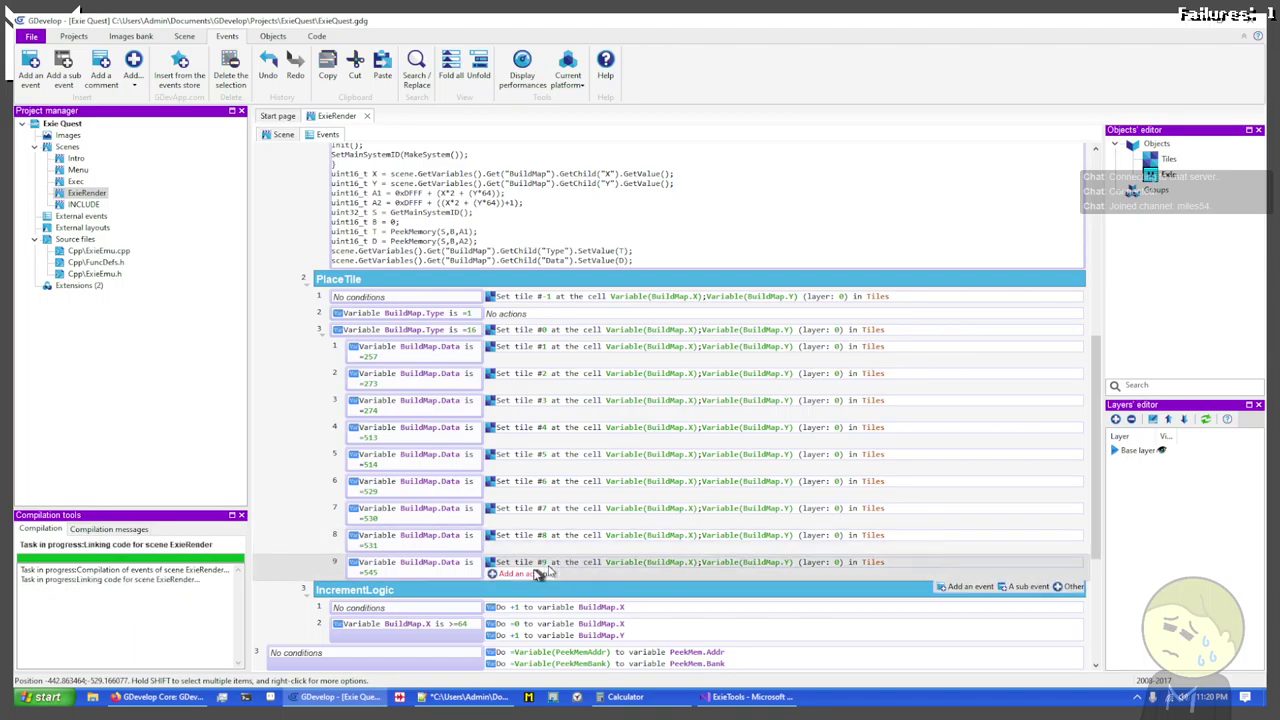
Step: Duplicate the Data =545 event as a tenth sub-event, setting its condition value to 546 and its tile number to 10
{"action": "key", "text": "ctrl+c"}
{"action": "key", "text": "ctrl+v"}
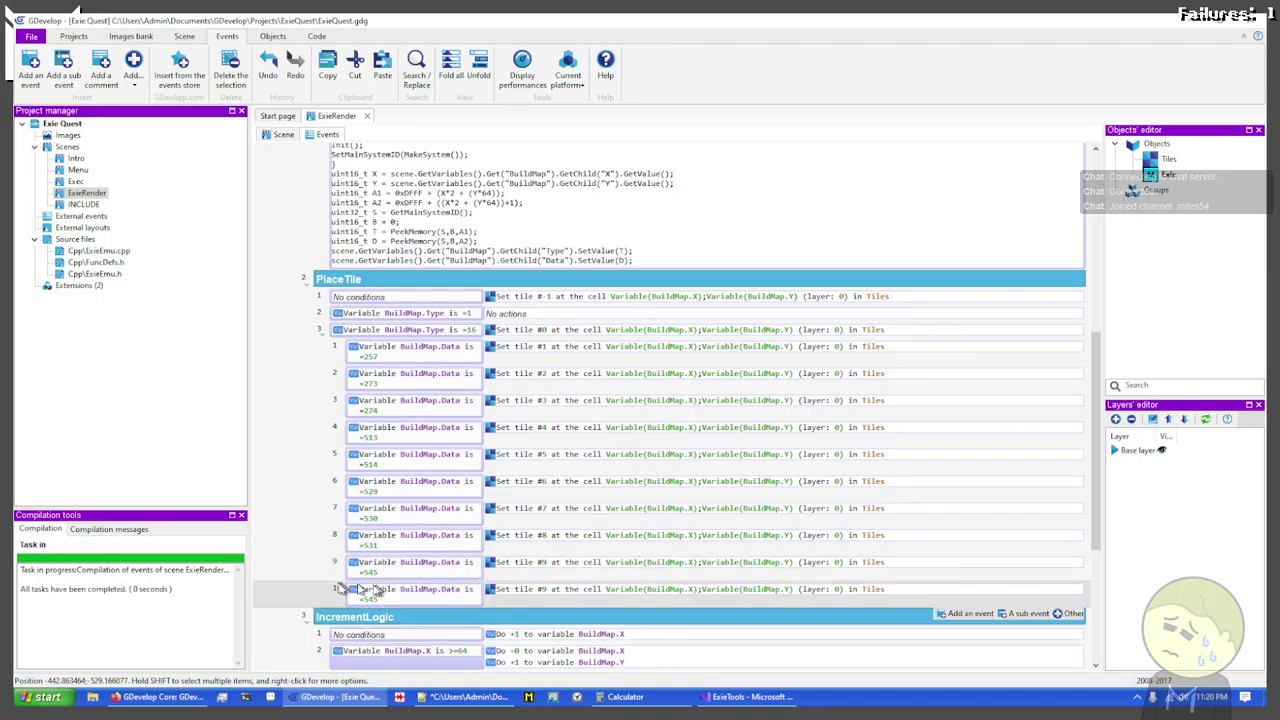
{"action": "left_click", "coordinate": [372, 601]}
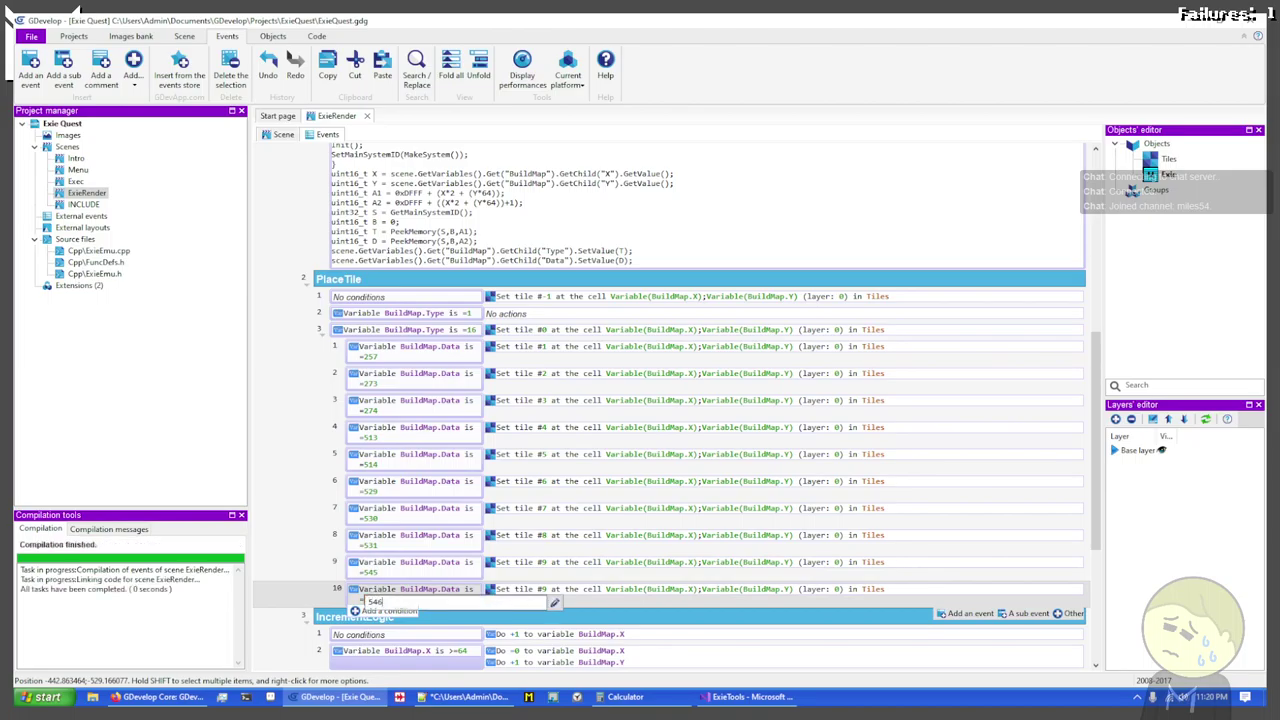
{"action": "type", "text": "6"}
{"action": "key", "text": "Return"}
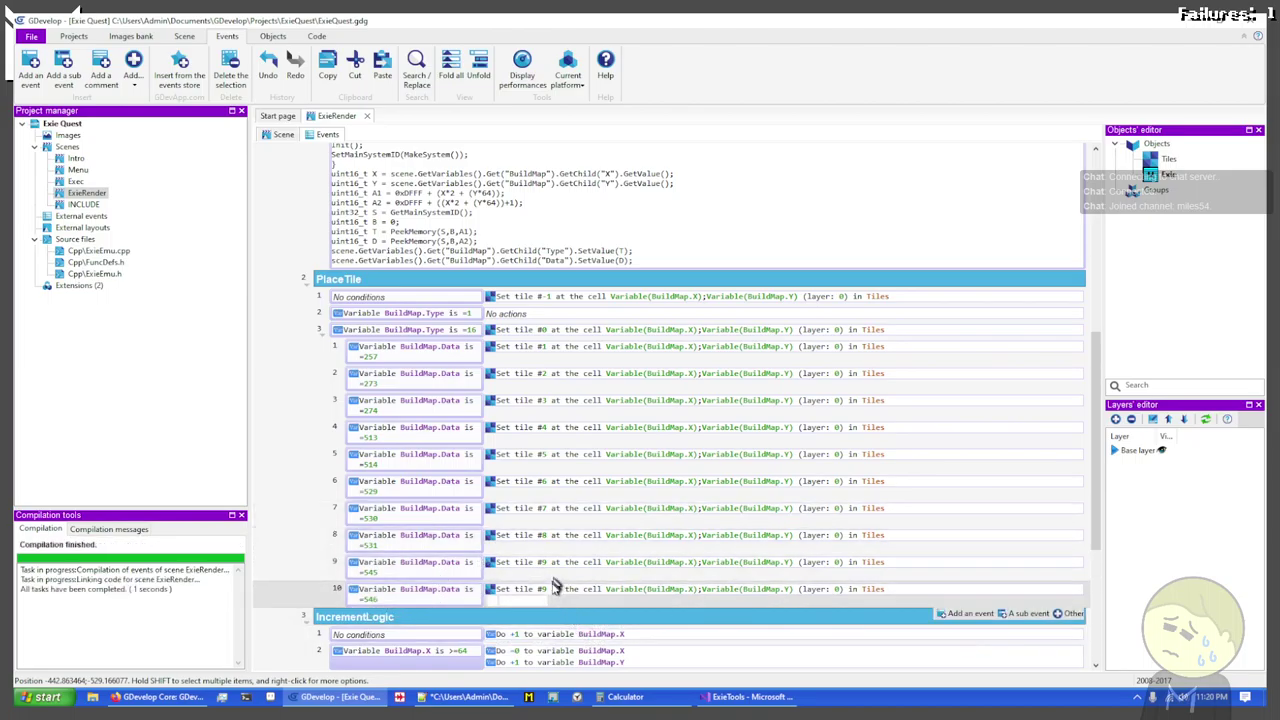
{"action": "left_click", "coordinate": [556, 587]}
{"action": "type", "text": "10"}
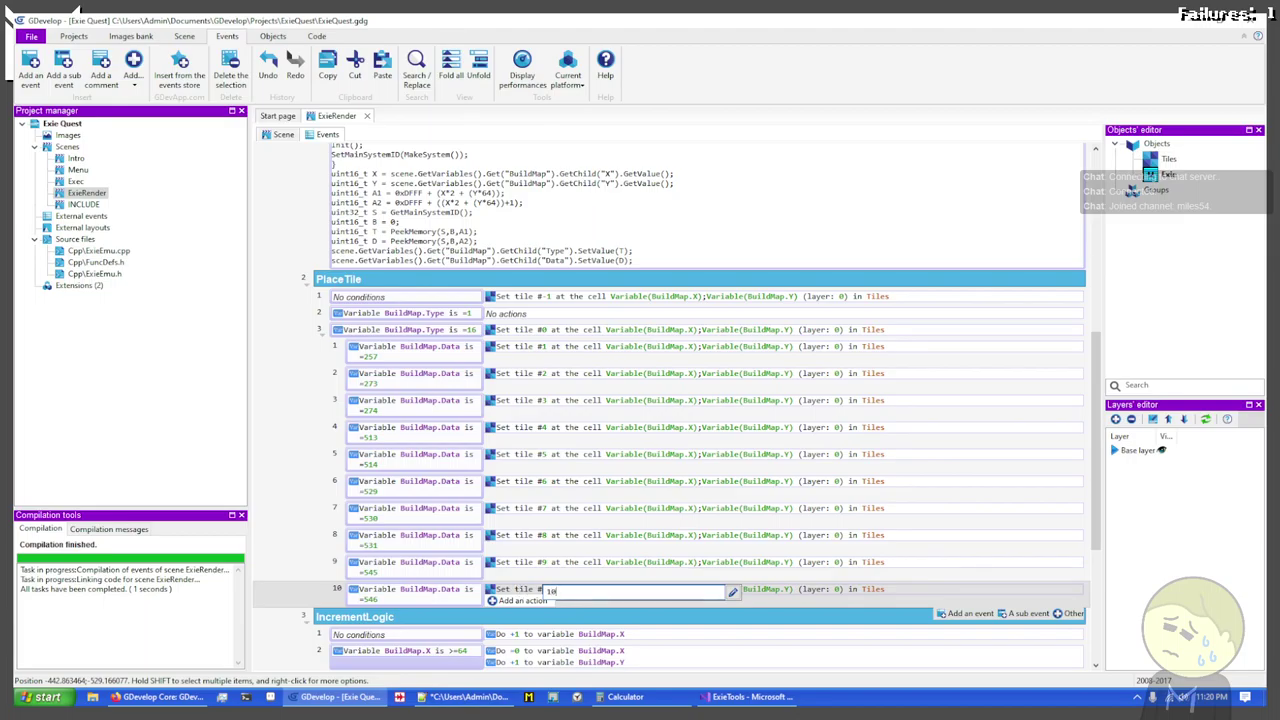
{"action": "key", "text": "Return"}
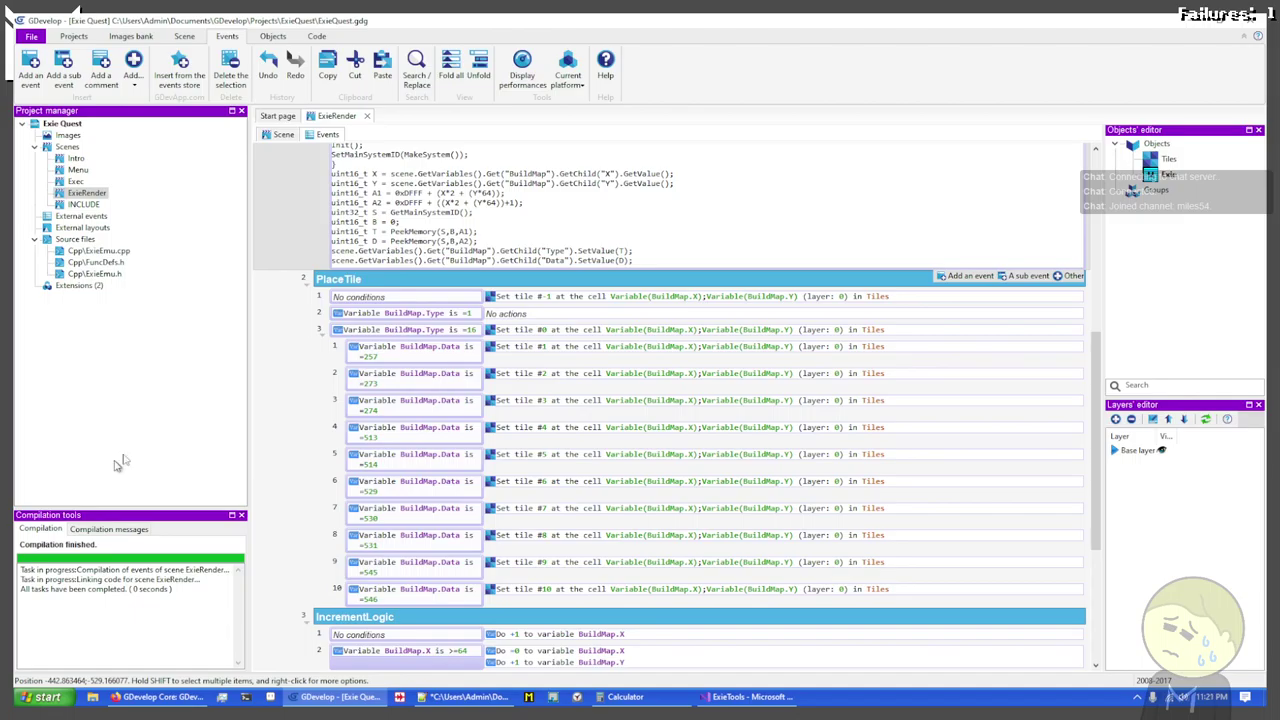
{"action": "scroll", "coordinate": [686, 414], "scroll_direction": "down", "scroll_amount": 5}
{"action": "scroll", "coordinate": [660, 432], "scroll_direction": "up", "scroll_amount": 3}
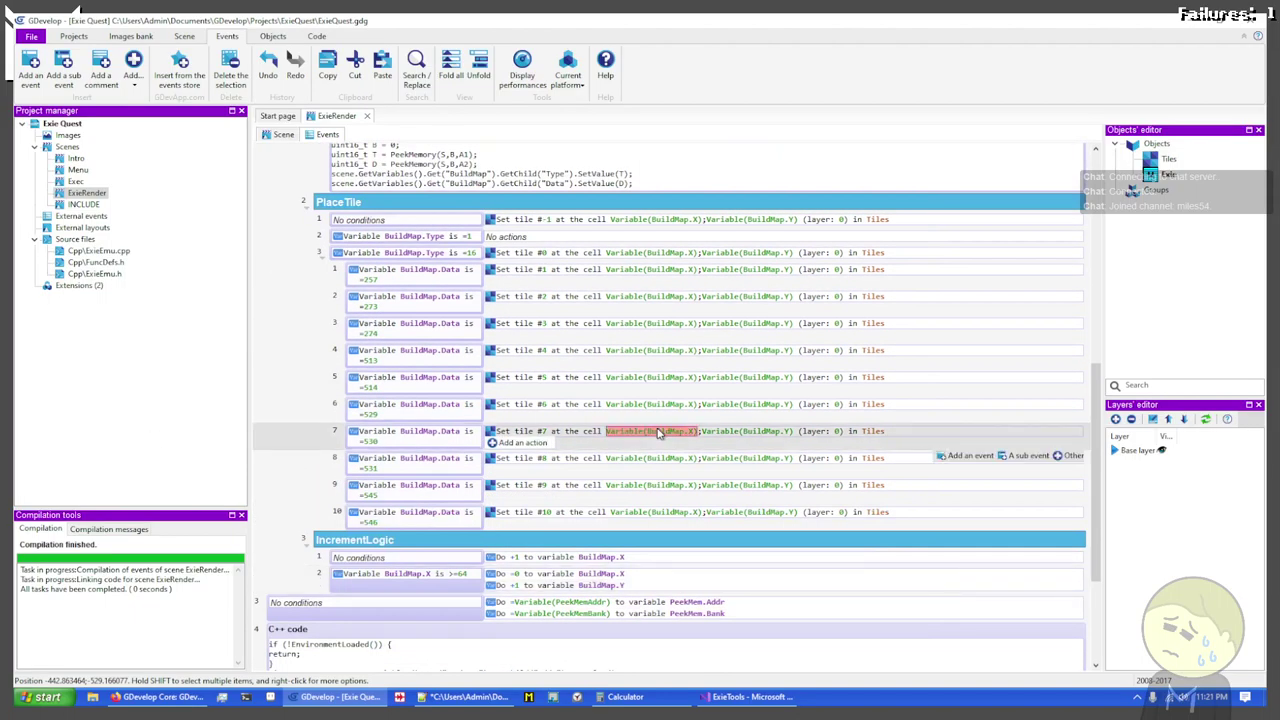
{"action": "left_click", "coordinate": [276, 135]}
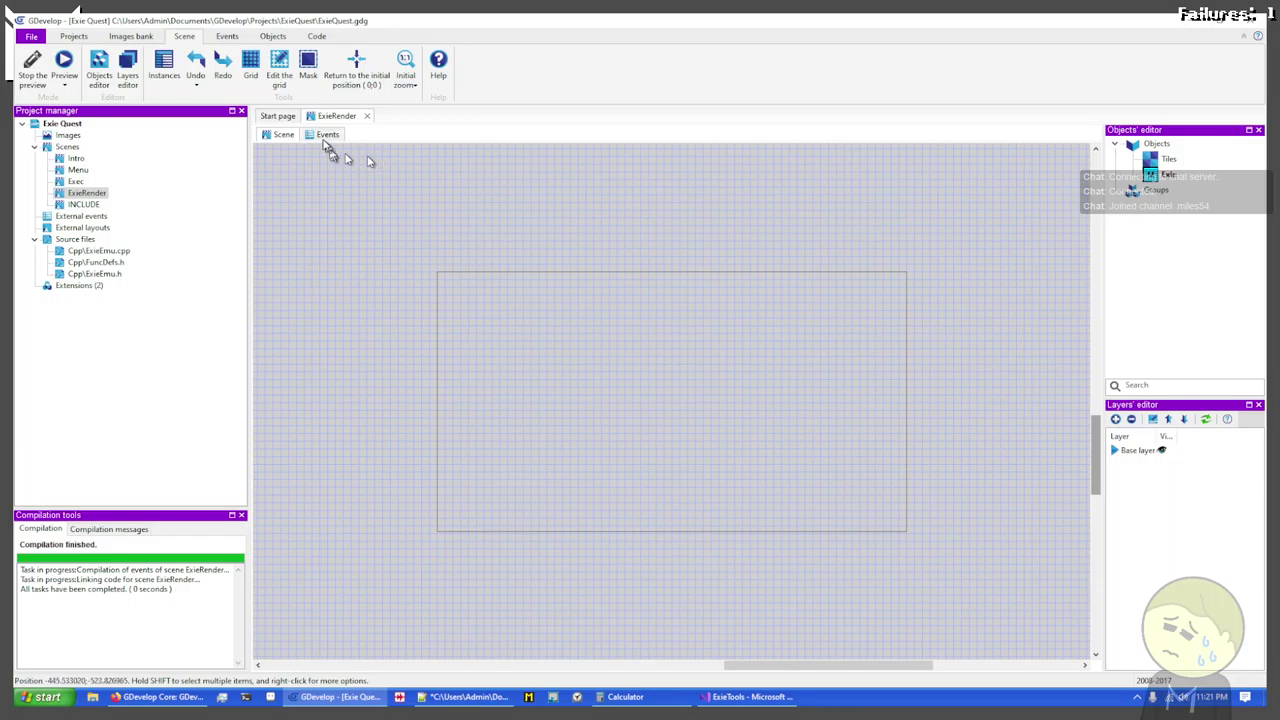
{"action": "left_click", "coordinate": [327, 135]}
{"action": "scroll", "coordinate": [517, 355], "scroll_direction": "up", "scroll_amount": 5}
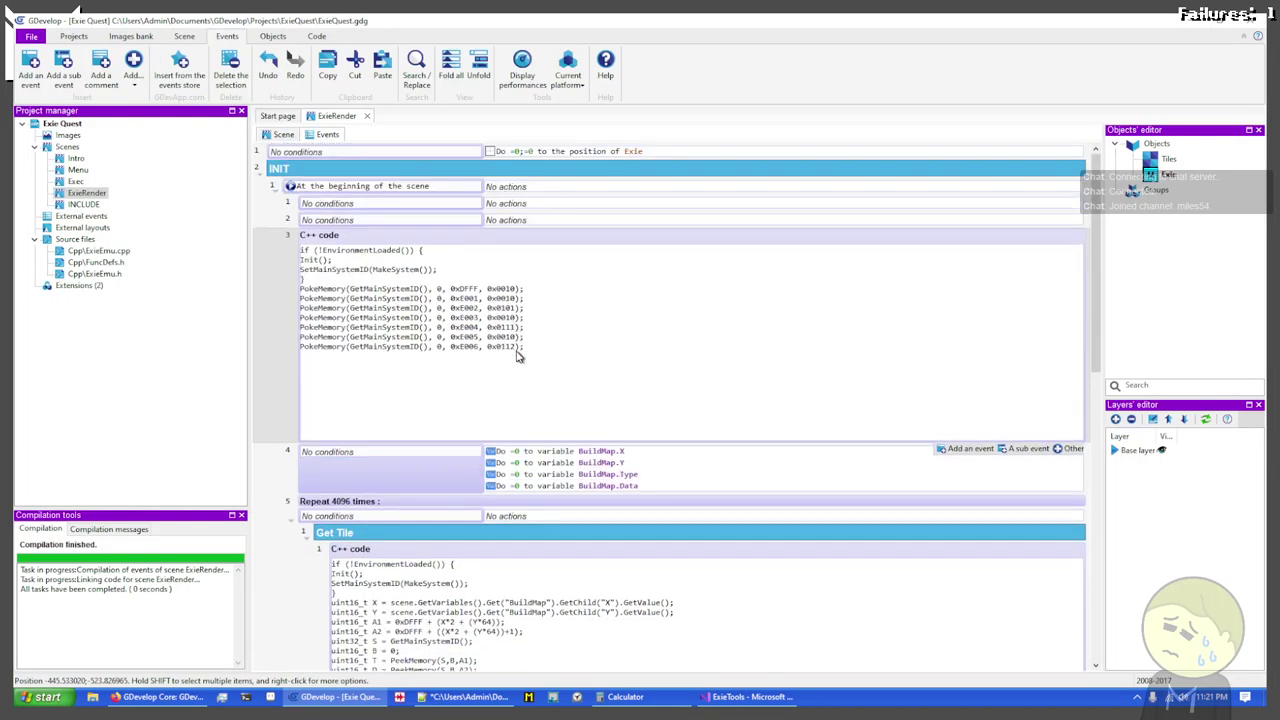
Step: Close the ExieRender scene, save the project and reload ExieQuest.gdg from the latest projects
{"action": "left_click", "coordinate": [367, 116]}
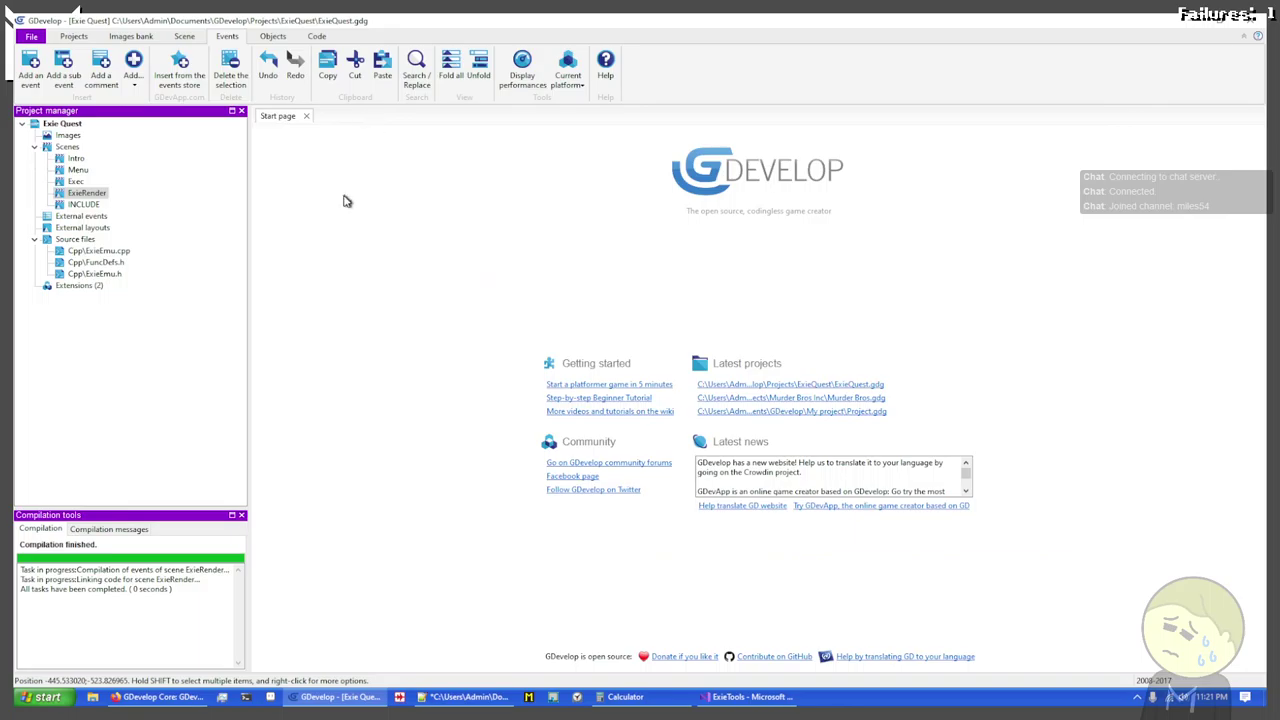
{"action": "key", "text": "ctrl+s"}
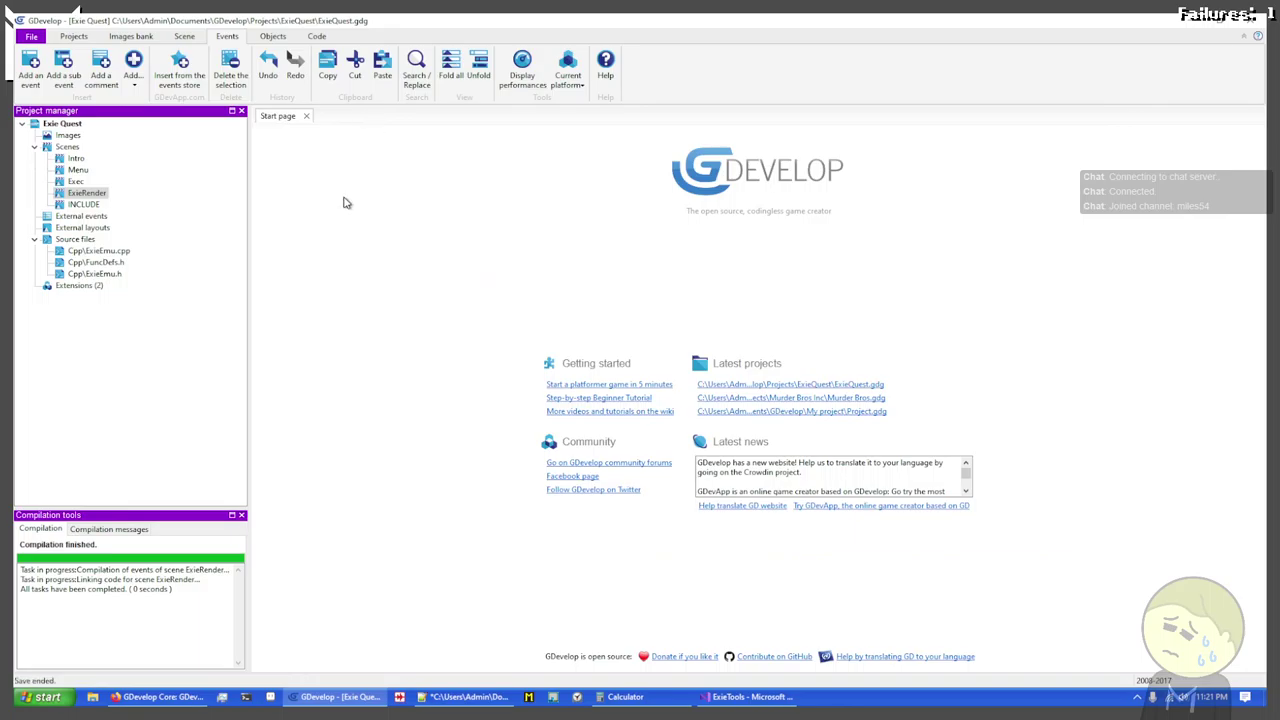
{"action": "left_click", "coordinate": [866, 386]}
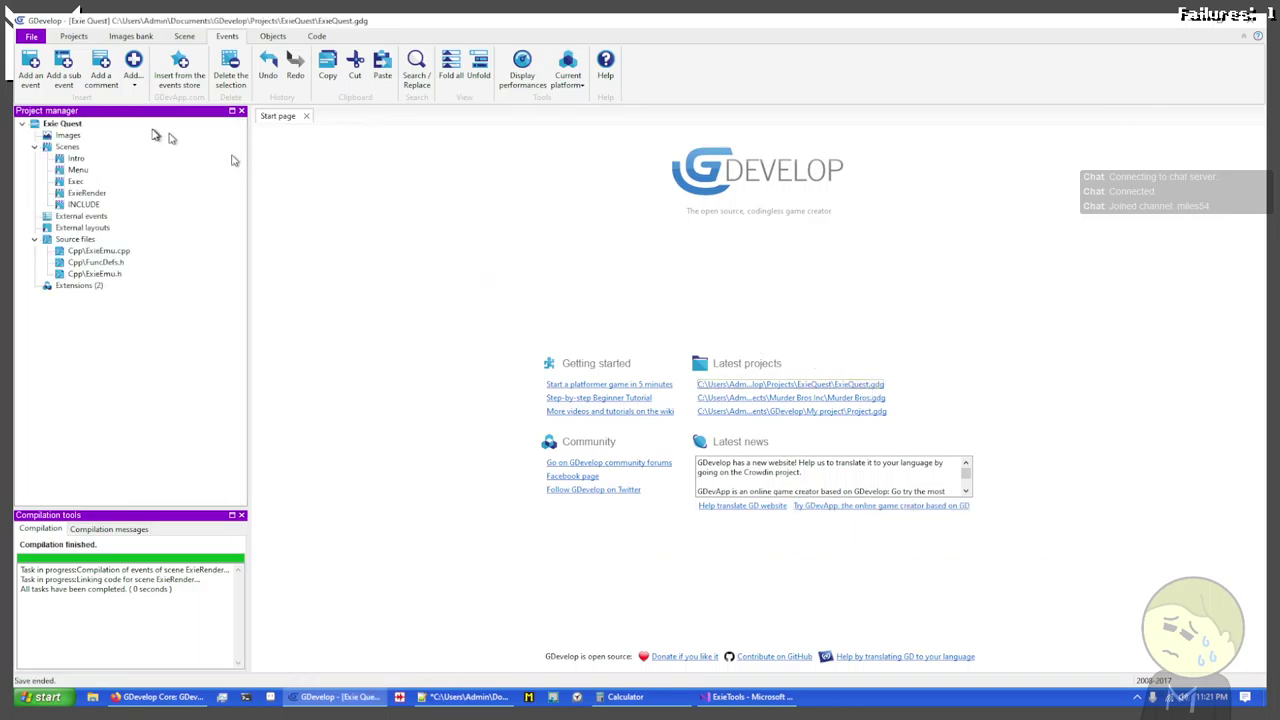
Step: Open the INIT C++ code event of the ExieRender scene and append repeated copies of the 0xE005 and 0xE006 PokeMemory lines
{"action": "double_click", "coordinate": [90, 193]}
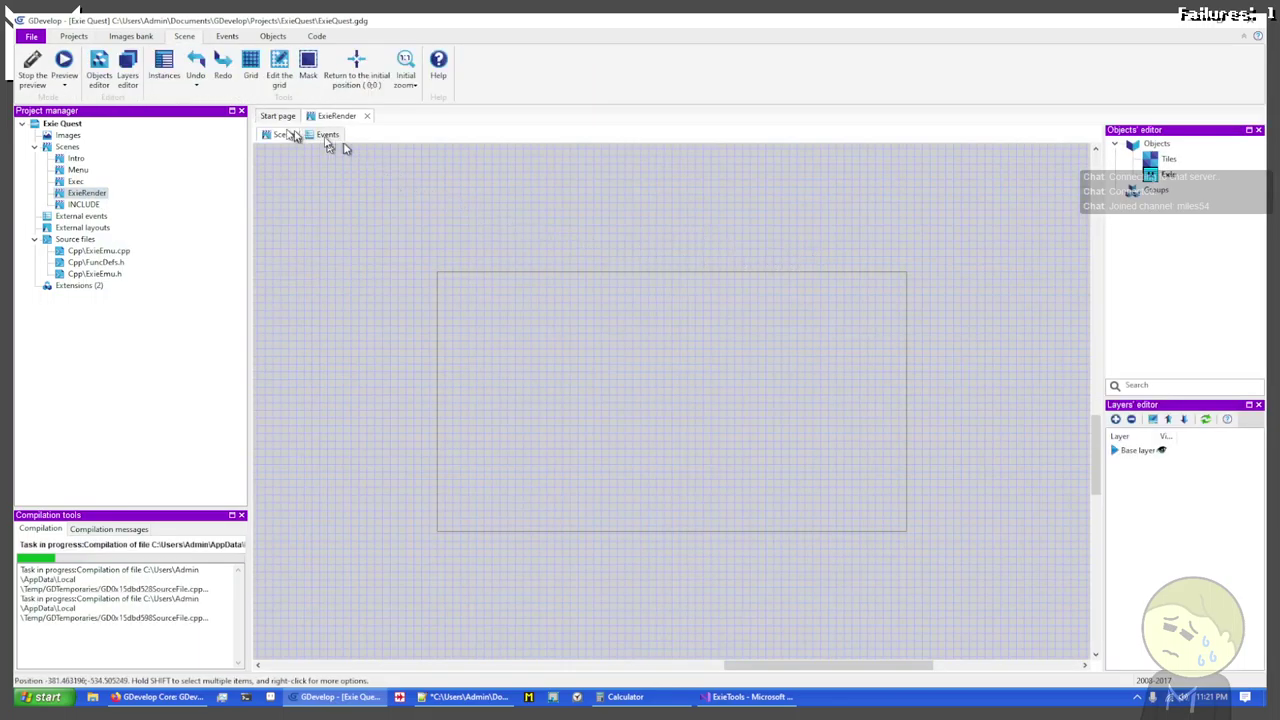
{"action": "left_click", "coordinate": [327, 135]}
{"action": "double_click", "coordinate": [430, 285]}
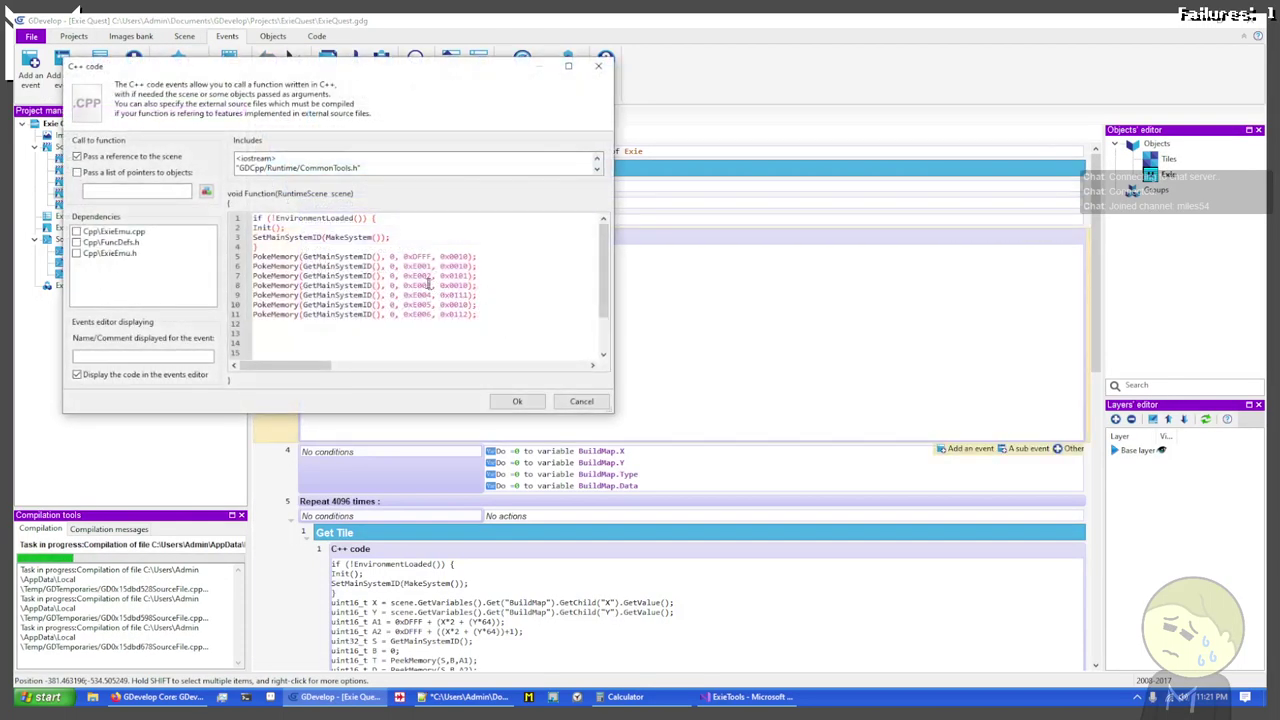
{"action": "left_click_drag", "start_coordinate": [496, 315], "coordinate": [506, 297]}
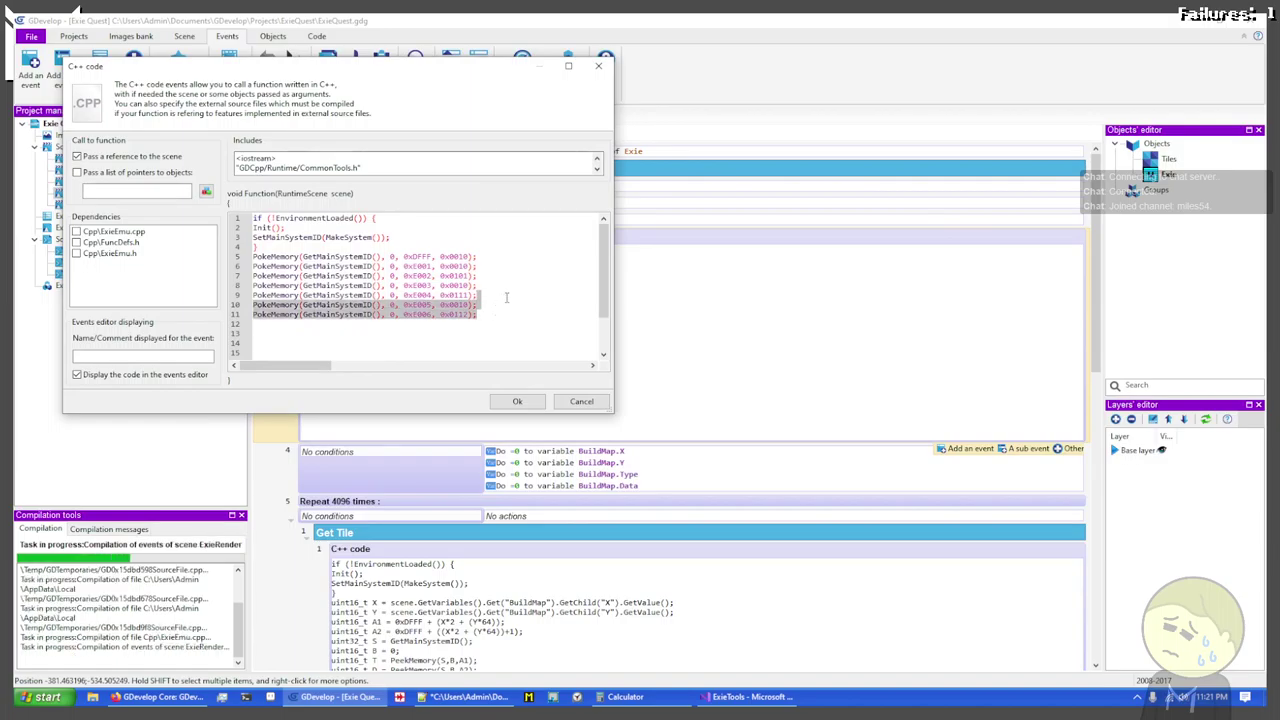
{"action": "key", "text": "ctrl+c"}
{"action": "key", "text": "ctrl+v"}
{"action": "key", "text": "ctrl+v"}
{"action": "key", "text": "ctrl+v"}
{"action": "key", "text": "ctrl+v"}
{"action": "key", "text": "ctrl+v"}
{"action": "scroll", "coordinate": [480, 290], "scroll_direction": "down", "scroll_amount": 1}
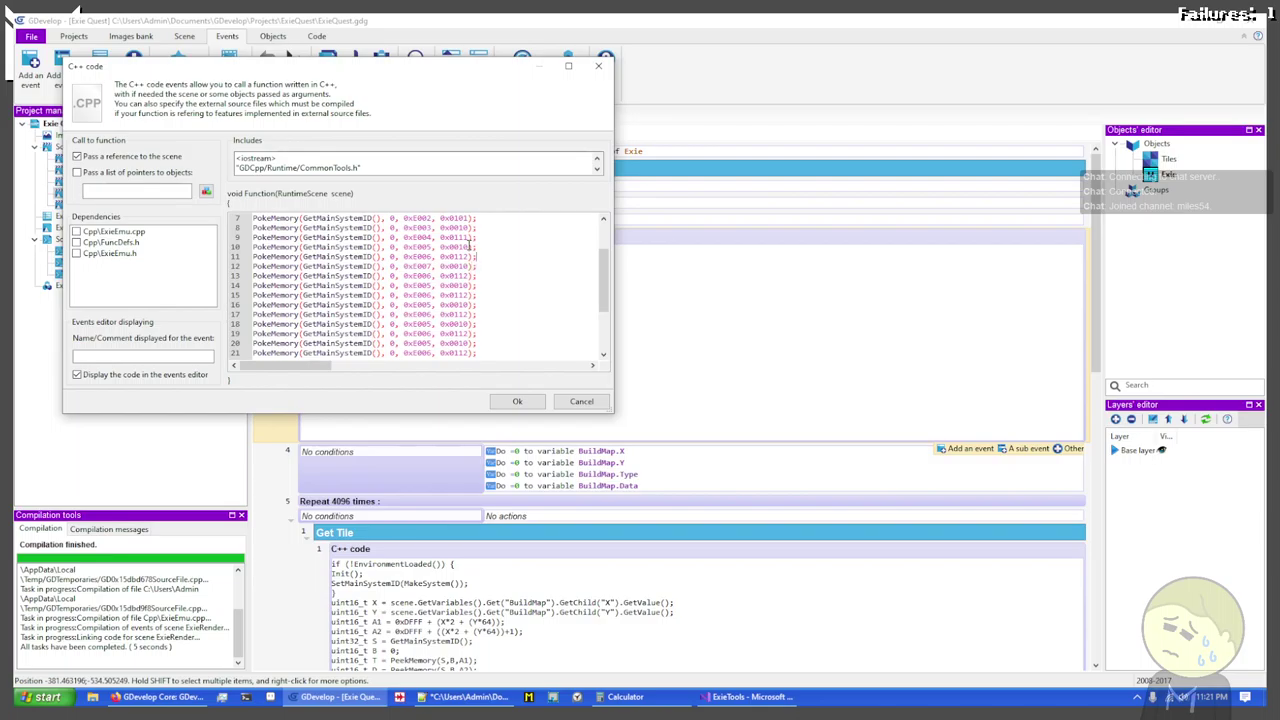
Step: Separate the copied PokeMemory lines with a blank line and number their addresses consecutively from 0xE007 to 0xE010
{"action": "key", "text": "Return"}
{"action": "key", "text": "BackSpace"}
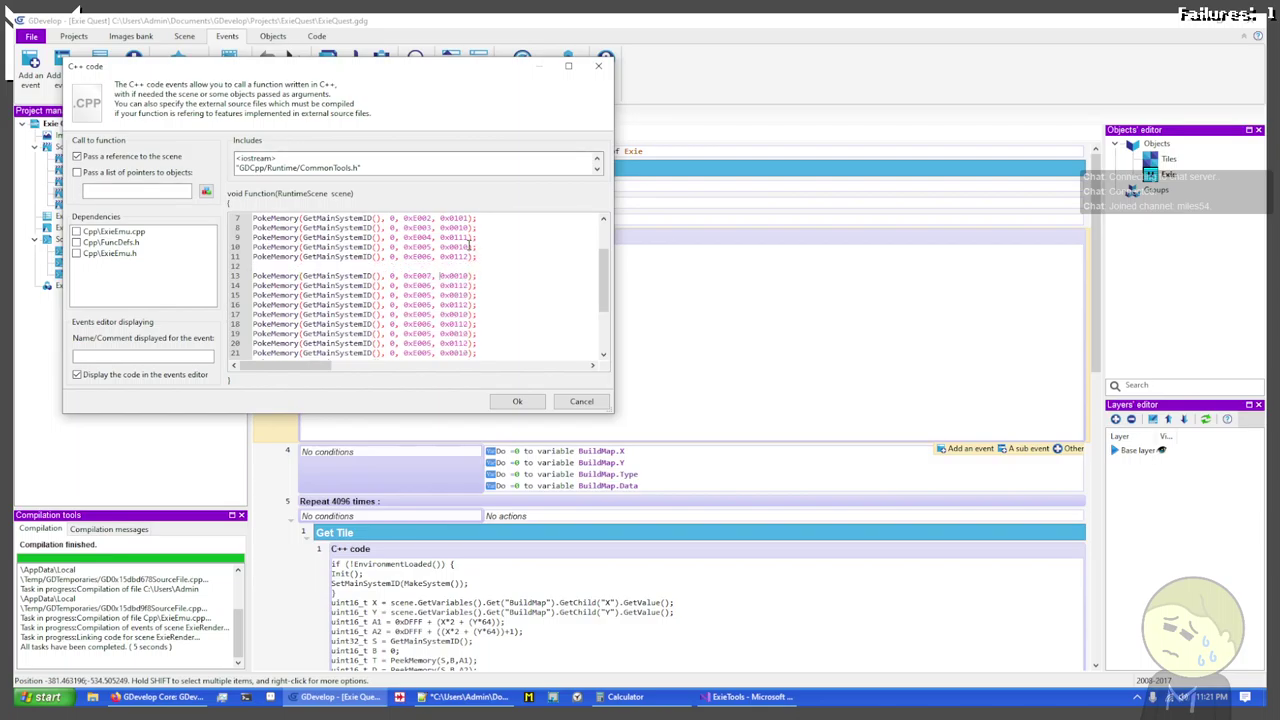
{"action": "key", "text": "Left"}
{"action": "key", "text": "Left"}
{"action": "key", "text": "Left"}
{"action": "key", "text": "Down"}
{"action": "key", "text": "Delete"}
{"action": "type", "text": "8"}
{"action": "key", "text": "Down"}
{"action": "key", "text": "BackSpace"}
{"action": "type", "text": "9"}
{"action": "key", "text": "Down"}
{"action": "key", "text": "BackSpace"}
{"action": "type", "text": "A"}
{"action": "key", "text": "Down"}
{"action": "key", "text": "BackSpace"}
{"action": "type", "text": "B"}
{"action": "key", "text": "Down"}
{"action": "key", "text": "BackSpace"}
{"action": "type", "text": "C"}
{"action": "key", "text": "Down"}
{"action": "key", "text": "BackSpace"}
{"action": "type", "text": "D"}
{"action": "key", "text": "Down"}
{"action": "key", "text": "BackSpace"}
{"action": "type", "text": "E"}
{"action": "key", "text": "Down"}
{"action": "key", "text": "BackSpace"}
{"action": "type", "text": "F"}
{"action": "key", "text": "Down"}
{"action": "key", "text": "BackSpace"}
{"action": "type", "text": "G"}
{"action": "key", "text": "Down"}
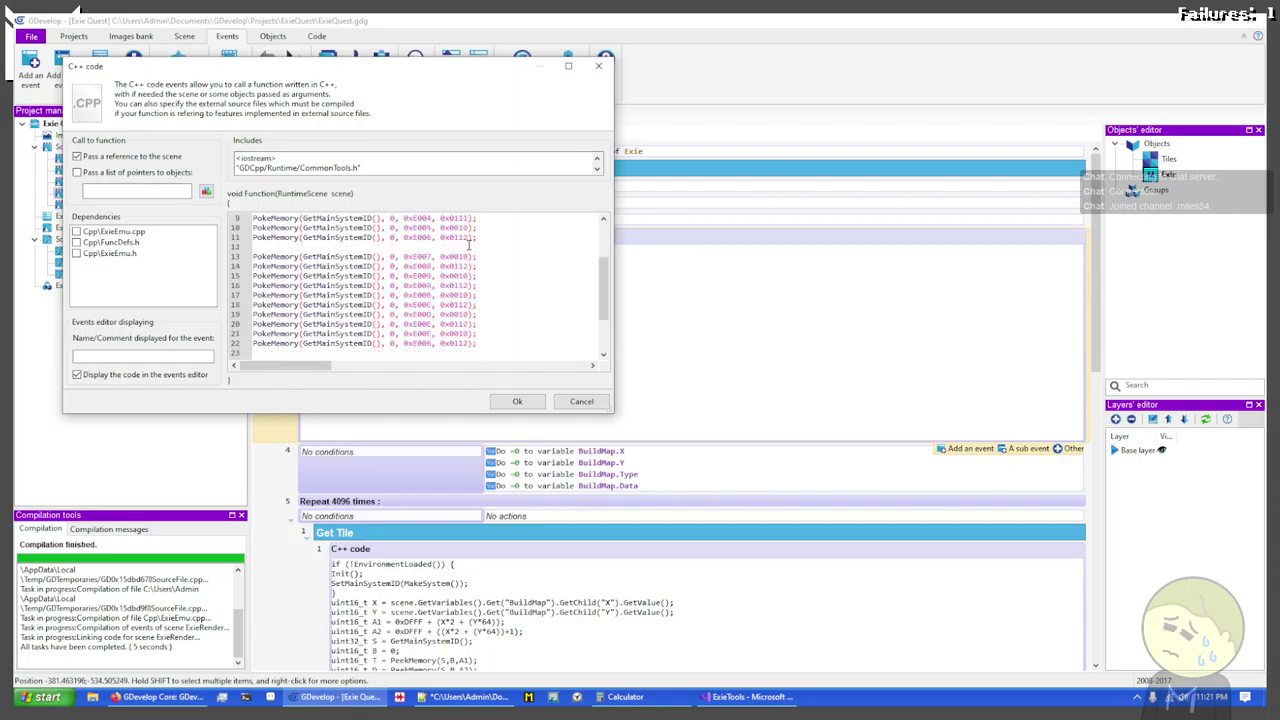
{"action": "key", "text": "Up"}
{"action": "key", "text": "BackSpace"}
{"action": "key", "text": "BackSpace"}
{"action": "type", "text": "10"}
Step: Set the PokeMemory data values to 0x0201 at address 0xE008 and 0x0202 at address 0xE00A
{"action": "key", "text": "Up"}
{"action": "key", "text": "Up"}
{"action": "key", "text": "Up"}
{"action": "key", "text": "Up"}
{"action": "key", "text": "Up"}
{"action": "key", "text": "Up"}
{"action": "key", "text": "Right"}
{"action": "key", "text": "BackSpace"}
{"action": "key", "text": "BackSpace"}
{"action": "key", "text": "BackSpace"}
{"action": "type", "text": "208"}
{"action": "key", "text": "Down"}
{"action": "key", "text": "BackSpace"}
{"action": "key", "text": "BackSpace"}
{"action": "key", "text": "BackSpace"}
{"action": "type", "text": "202"}
{"action": "key", "text": "Down"}
{"action": "key", "text": "Up"}
{"action": "key", "text": "BackSpace"}
{"action": "key", "text": "BackSpace"}
{"action": "key", "text": "BackSpace"}
{"action": "type", "text": "010"}
{"action": "key", "text": "Down"}
{"action": "key", "text": "BackSpace"}
{"action": "key", "text": "BackSpace"}
{"action": "key", "text": "BackSpace"}
{"action": "type", "text": "201"}
Step: Set the PokeMemory data values at addresses 0xE00C, 0xE00E and 0xE010 to 0x0211, 0x0212 and 0x0213
{"action": "key", "text": "Down"}
{"action": "key", "text": "Down"}
{"action": "key", "text": "BackSpace"}
{"action": "key", "text": "BackSpace"}
{"action": "key", "text": "BackSpace"}
{"action": "type", "text": "211"}
{"action": "key", "text": "Down"}
{"action": "key", "text": "BackSpace"}
{"action": "key", "text": "BackSpace"}
{"action": "type", "text": "12"}
{"action": "key", "text": "Down"}
{"action": "key", "text": "BackSpace"}
{"action": "key", "text": "BackSpace"}
{"action": "type", "text": "13"}
{"action": "key", "text": "Down"}
{"action": "key", "text": "Up"}
{"action": "key", "text": "Up"}
{"action": "key", "text": "BackSpace"}
{"action": "key", "text": "BackSpace"}
{"action": "type", "text": "10"}
{"action": "key", "text": "BackSpace"}
{"action": "type", "text": "0"}
{"action": "key", "text": "Right"}
{"action": "key", "text": "BackSpace"}
{"action": "type", "text": "2"}
{"action": "key", "text": "Down"}
{"action": "key", "text": "Down"}
{"action": "key", "text": "BackSpace"}
{"action": "key", "text": "BackSpace"}
{"action": "type", "text": "213"}
Step: Duplicate the last four PokeMemory lines, 0xE00D to 0xE010, as a new block separated by a blank line
{"action": "key", "text": "End"}
{"action": "key", "text": "shift+Up"}
{"action": "key", "text": "shift+Up"}
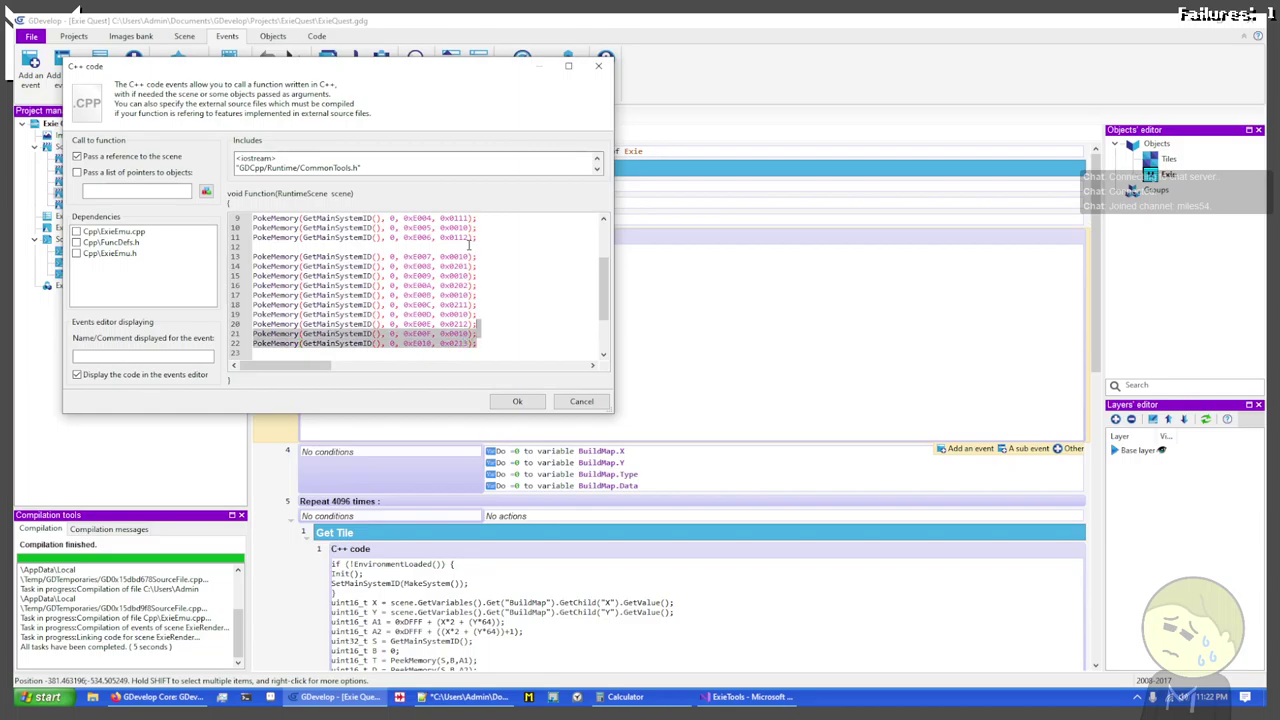
{"action": "key", "text": "shift+Up"}
{"action": "key", "text": "shift+Up"}
{"action": "key", "text": "ctrl+c"}
{"action": "key", "text": "End"}
{"action": "key", "text": "ctrl+v"}
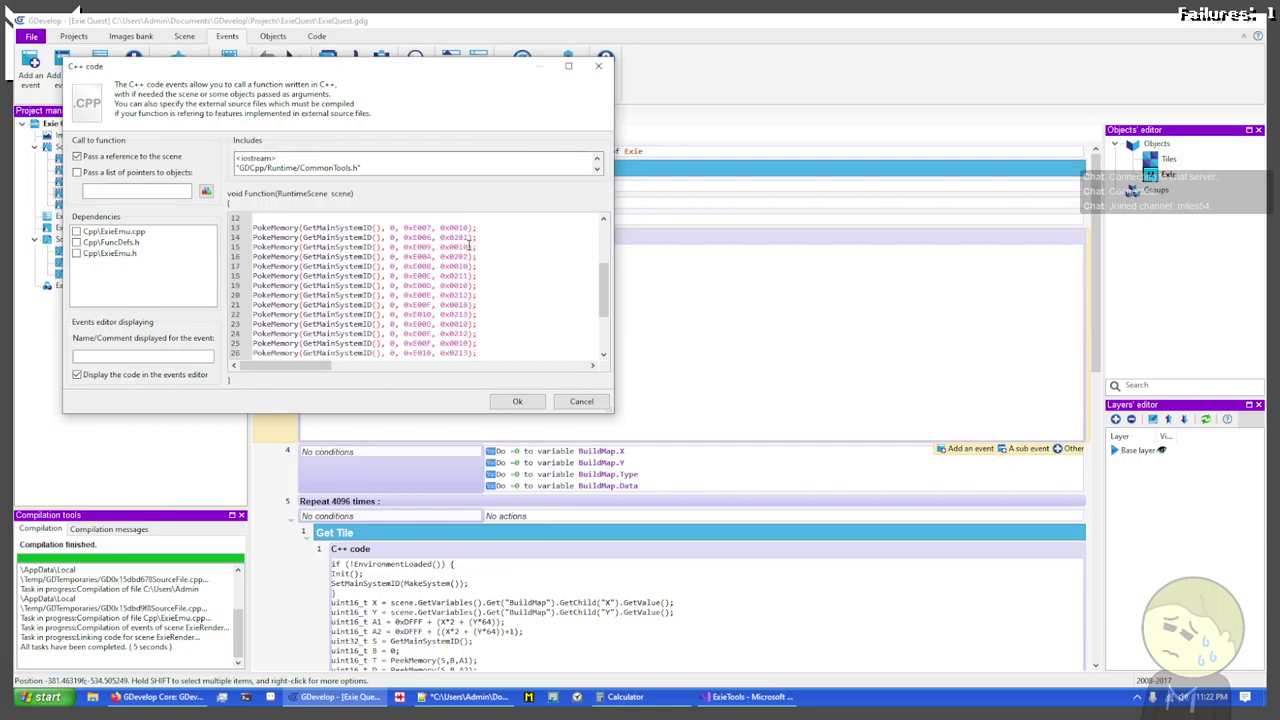
{"action": "key", "text": "Return"}
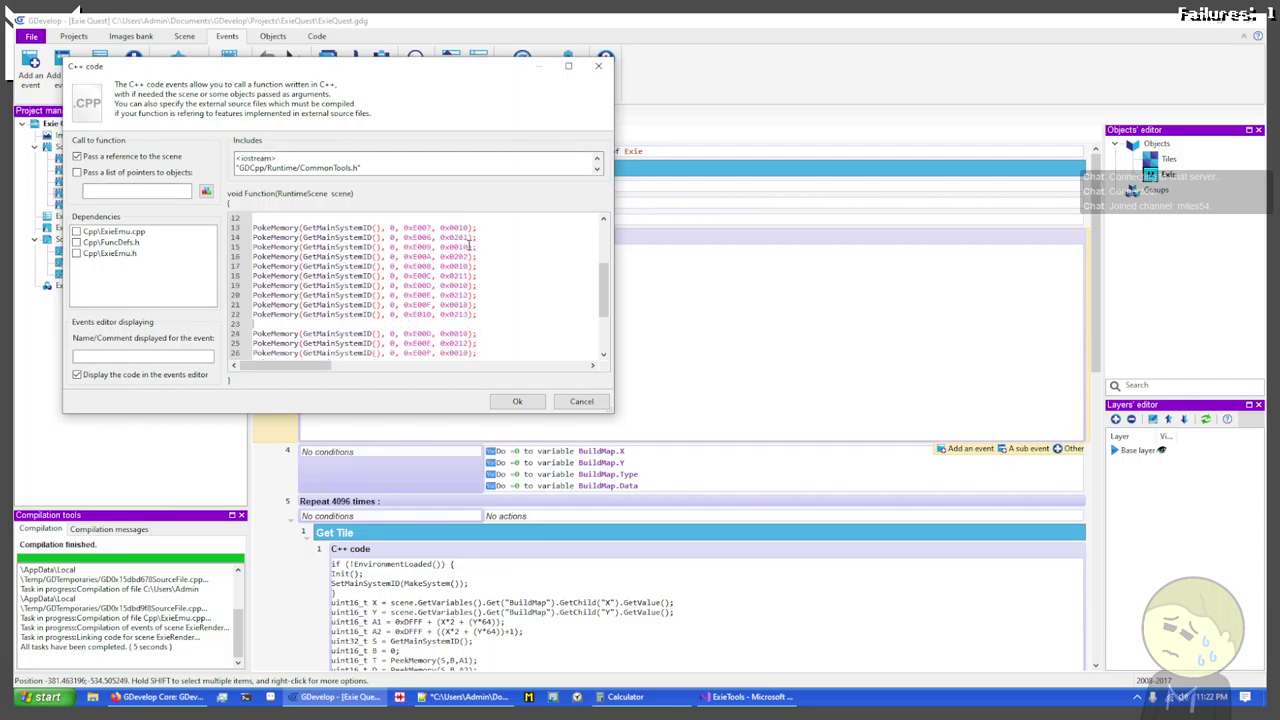
{"action": "key", "text": "Down"}
{"action": "key", "text": "Down"}
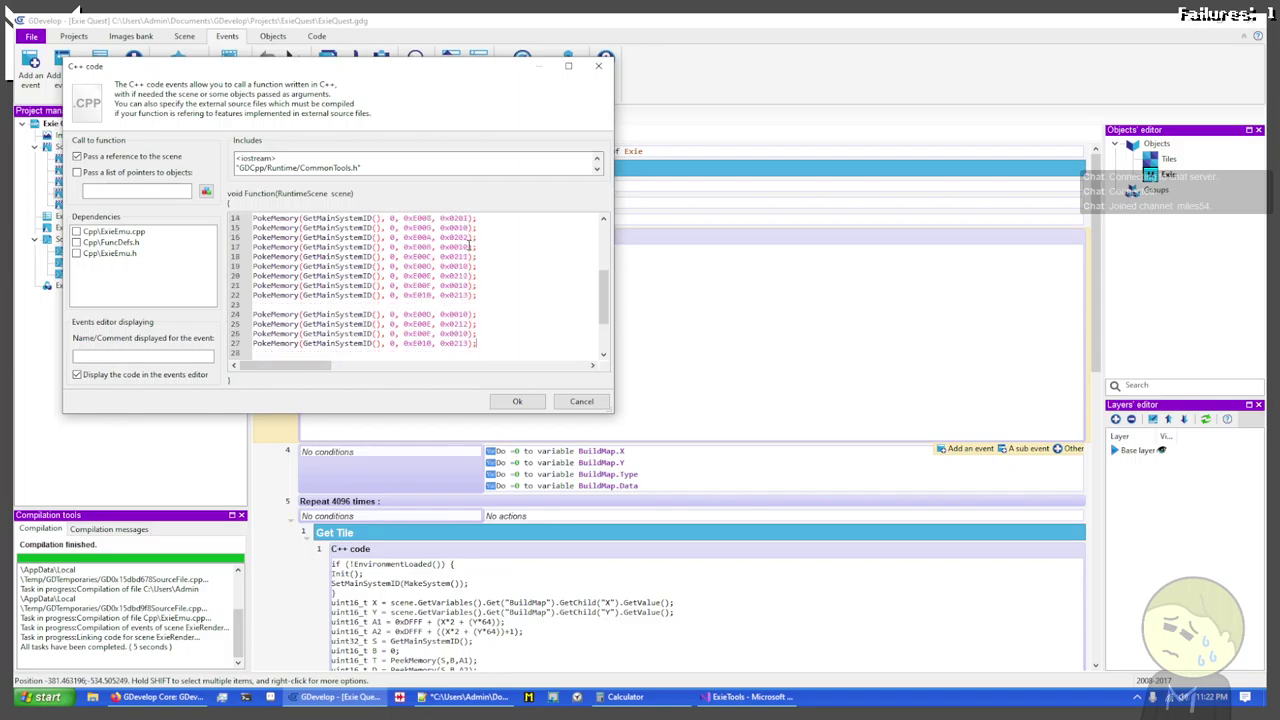
Step: Renumber the new block's addresses 0xE011 to 0xE014, set its 0xE012 and 0xE014 data to 0x0221 and 0x0222, and accept the code
{"action": "key", "text": "Left"}
{"action": "key", "text": "BackSpace"}
{"action": "key", "text": "Up"}
{"action": "key", "text": "Up"}
{"action": "left_click", "coordinate": [428, 314]}
{"action": "key", "text": "BackSpace"}
{"action": "key", "text": "BackSpace"}
{"action": "type", "text": "10"}
{"action": "key", "text": "BackSpace"}
{"action": "type", "text": "1"}
{"action": "key", "text": "BackSpace"}
{"action": "key", "text": "BackSpace"}
{"action": "type", "text": "12"}
{"action": "key", "text": "Down"}
{"action": "key", "text": "BackSpace"}
{"action": "key", "text": "BackSpace"}
{"action": "type", "text": "13"}
{"action": "key", "text": "Down"}
{"action": "key", "text": "BackSpace"}
{"action": "key", "text": "BackSpace"}
{"action": "type", "text": "14"}
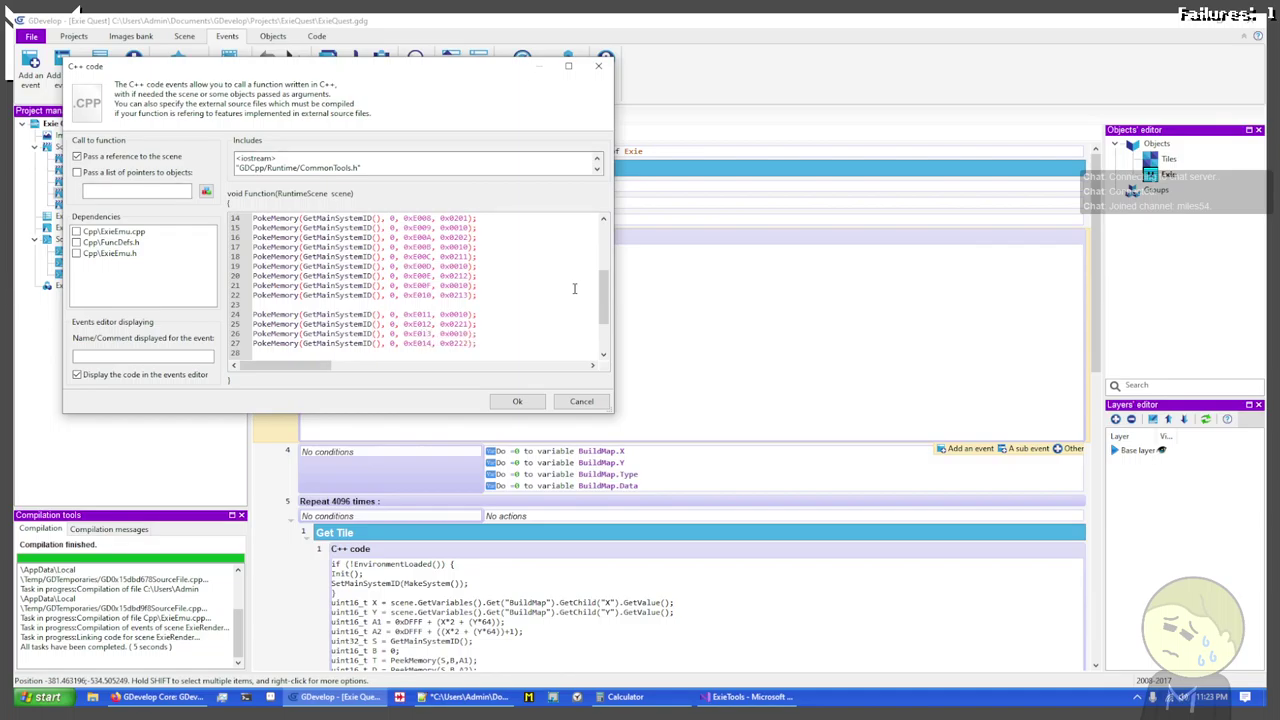
{"action": "left_click", "coordinate": [518, 403]}
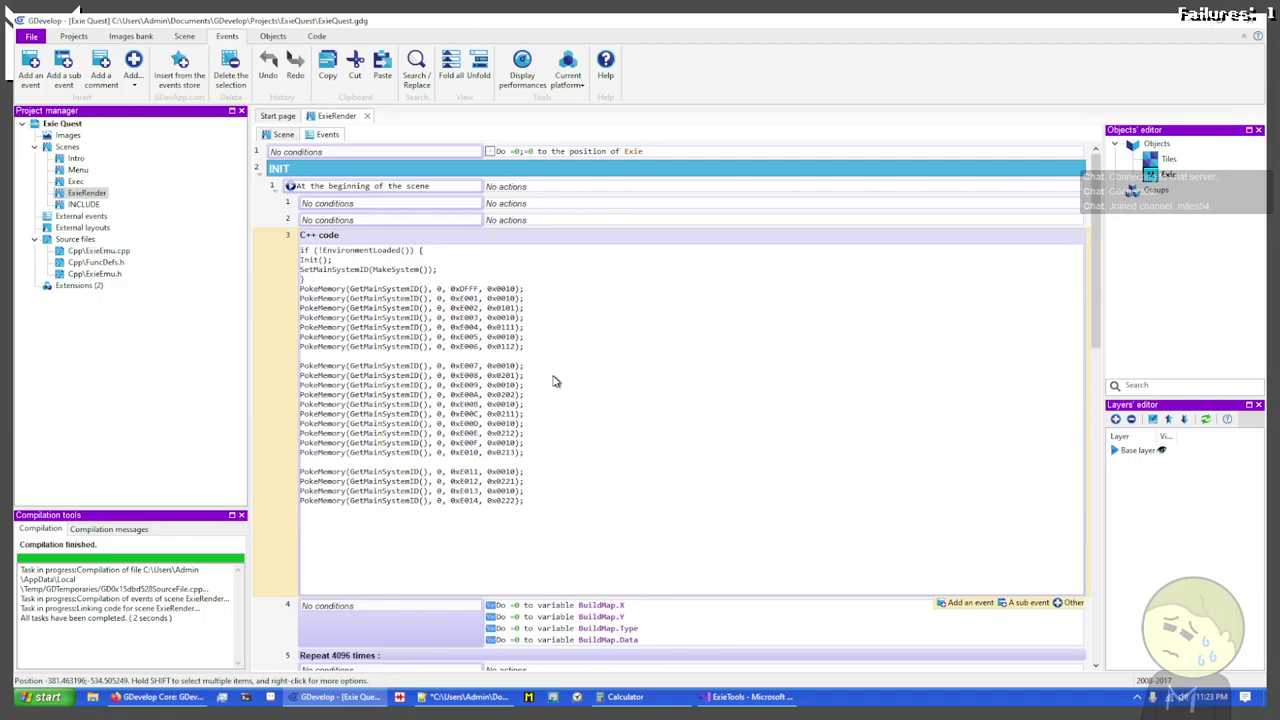
Step: Save the project and preview the ExieRender scene to check the opcode tiles, then stop the preview
{"action": "scroll", "coordinate": [545, 390], "scroll_direction": "down", "scroll_amount": 5}
{"action": "scroll", "coordinate": [535, 397], "scroll_direction": "up", "scroll_amount": 4}
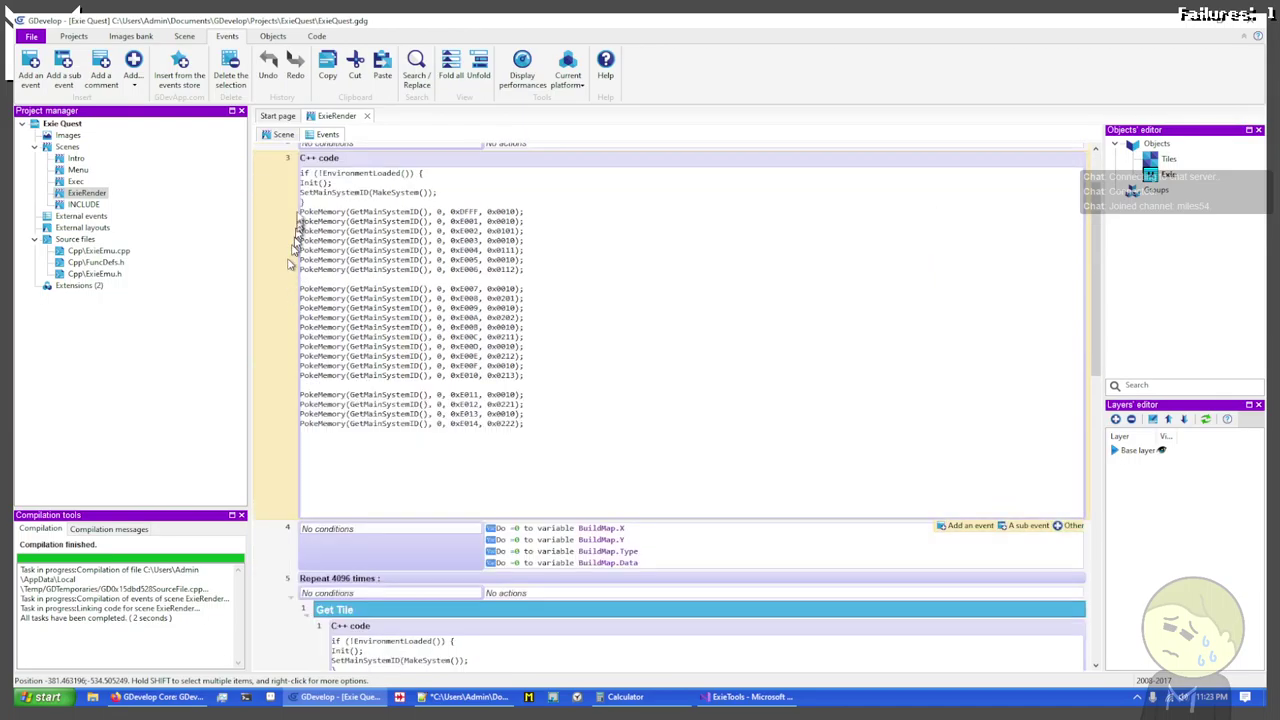
{"action": "key", "text": "ctrl+s"}
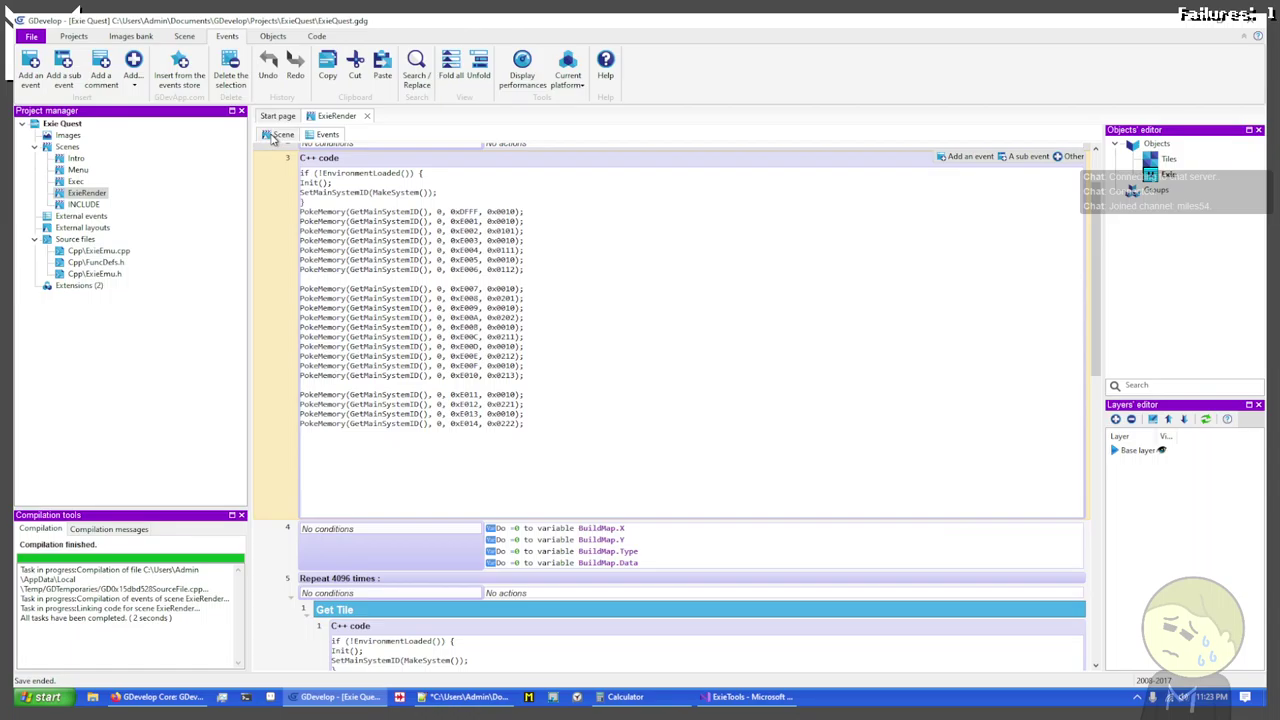
{"action": "left_click", "coordinate": [278, 135]}
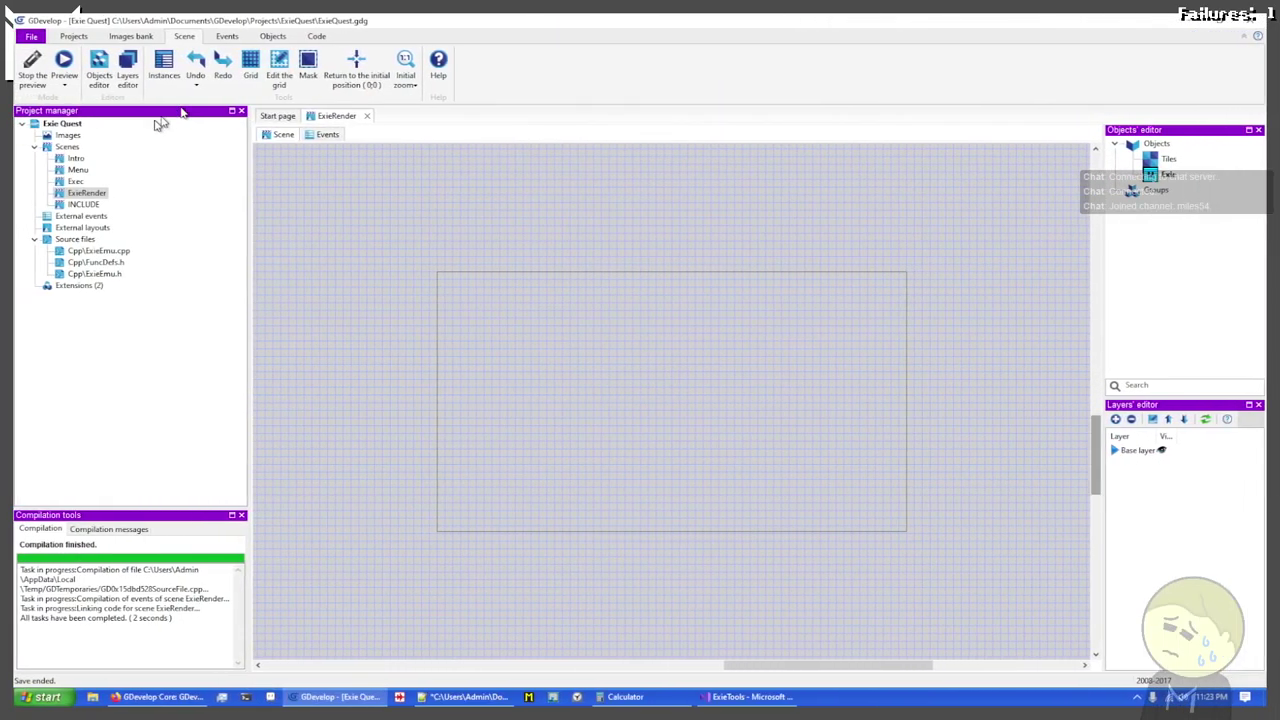
{"action": "left_click", "coordinate": [64, 62]}
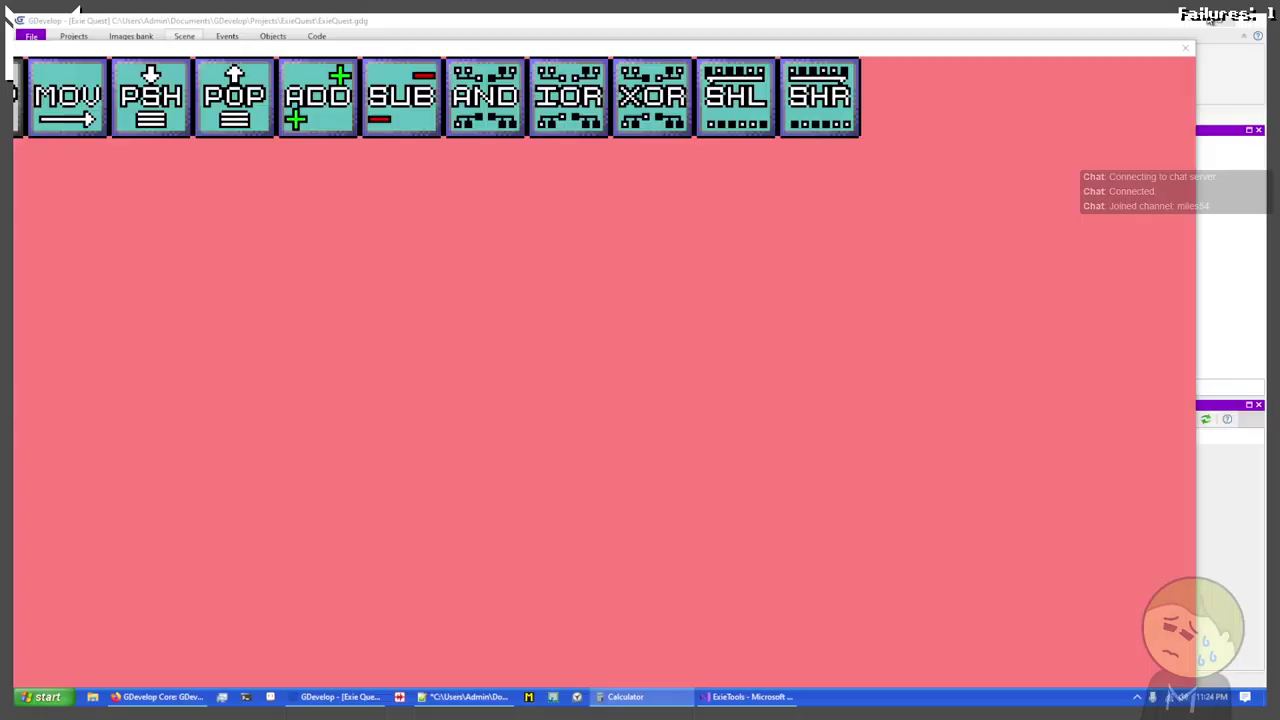
{"action": "left_click", "coordinate": [33, 62]}
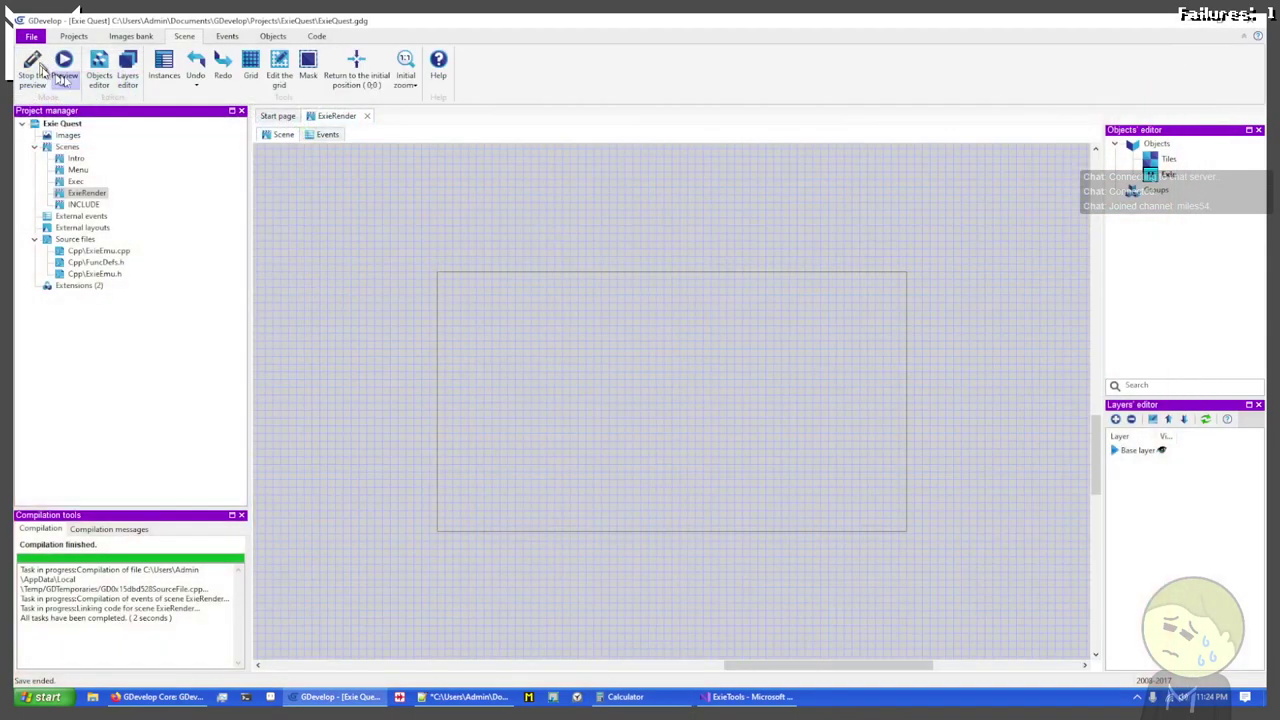
Step: Review the INIT PokeMemory code and the BuildMap.Data conditions with their tile numbers in the PlaceTile events
{"action": "left_click", "coordinate": [326, 137]}
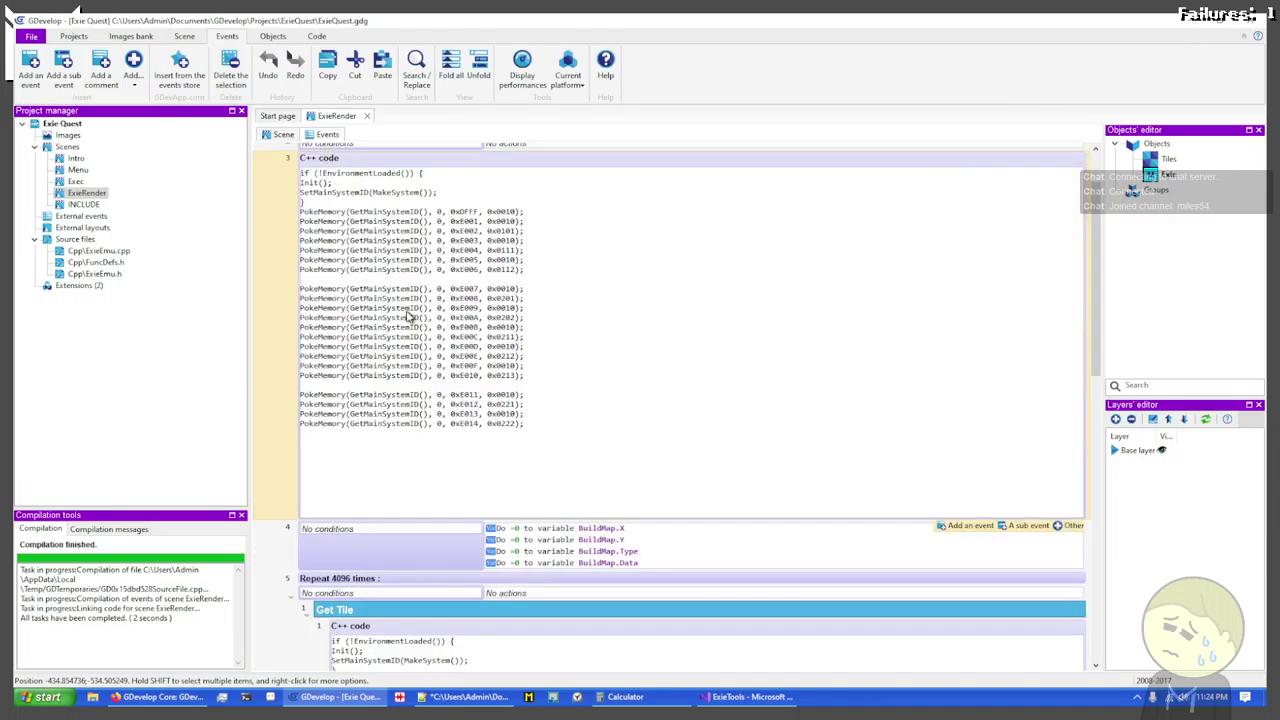
{"action": "scroll", "coordinate": [405, 316], "scroll_direction": "up", "scroll_amount": 2}
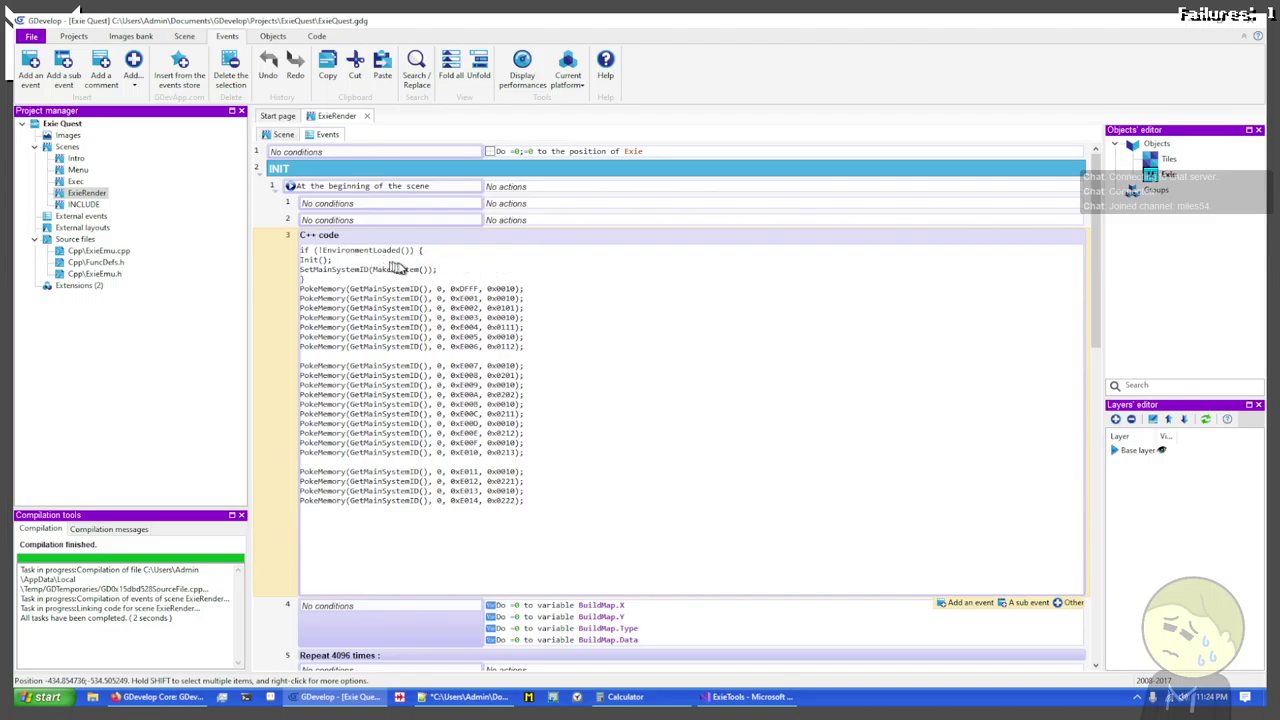
{"action": "scroll", "coordinate": [397, 268], "scroll_direction": "down", "scroll_amount": 3}
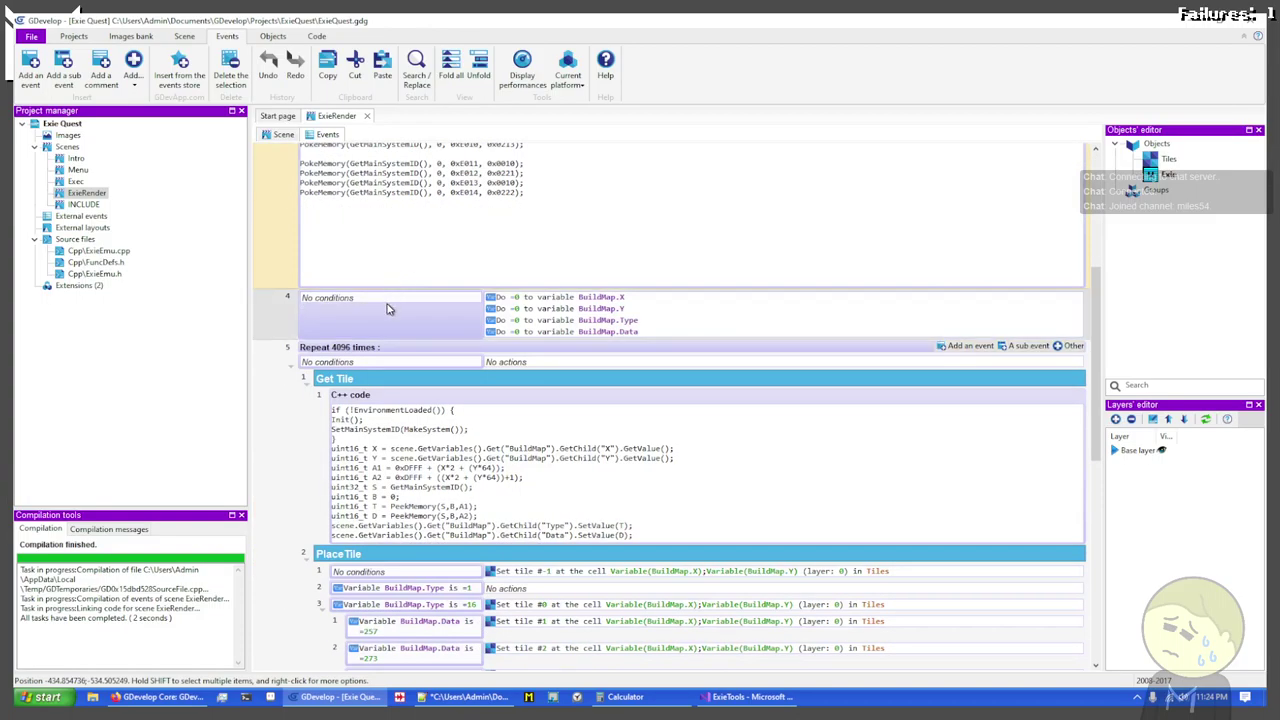
{"action": "scroll", "coordinate": [389, 309], "scroll_direction": "down", "scroll_amount": 5}
{"action": "scroll", "coordinate": [385, 345], "scroll_direction": "up", "scroll_amount": 2}
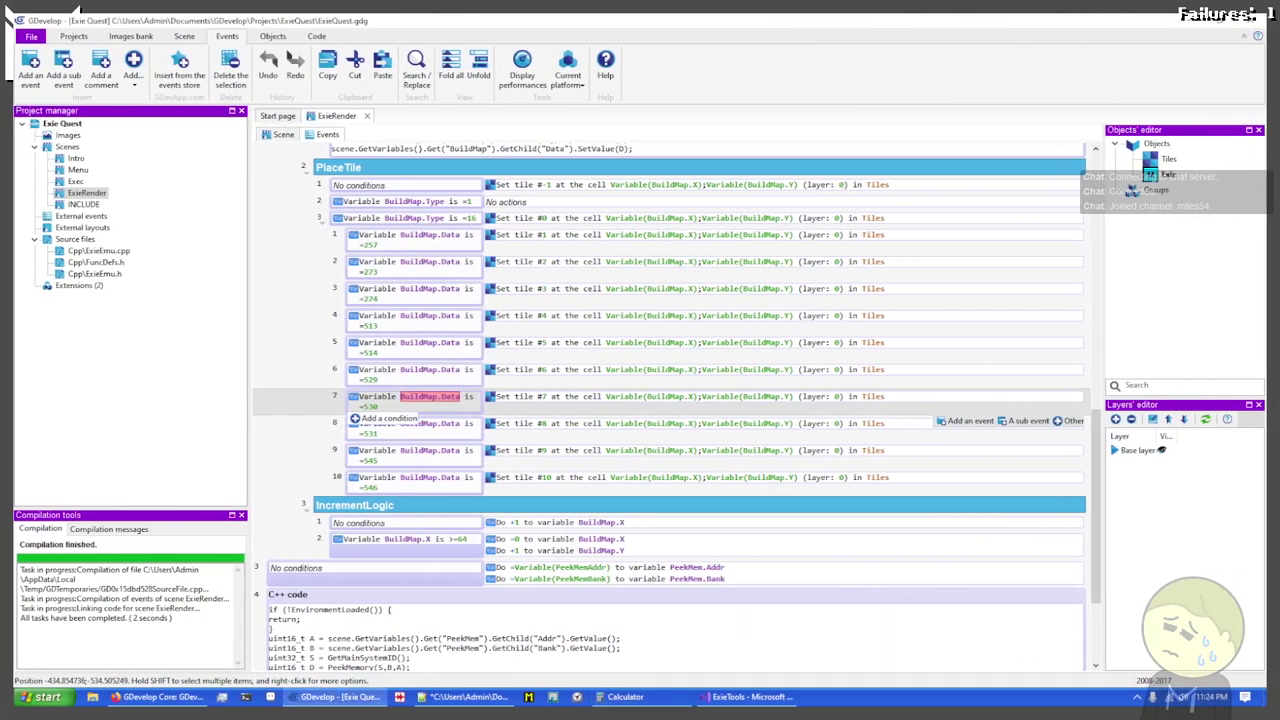
Step: Switch to Aseprite, open the NewOpcodeBlocks sprite, hide its Shift Right layer and show the Jump layer
{"action": "key", "text": "alt+Tab"}
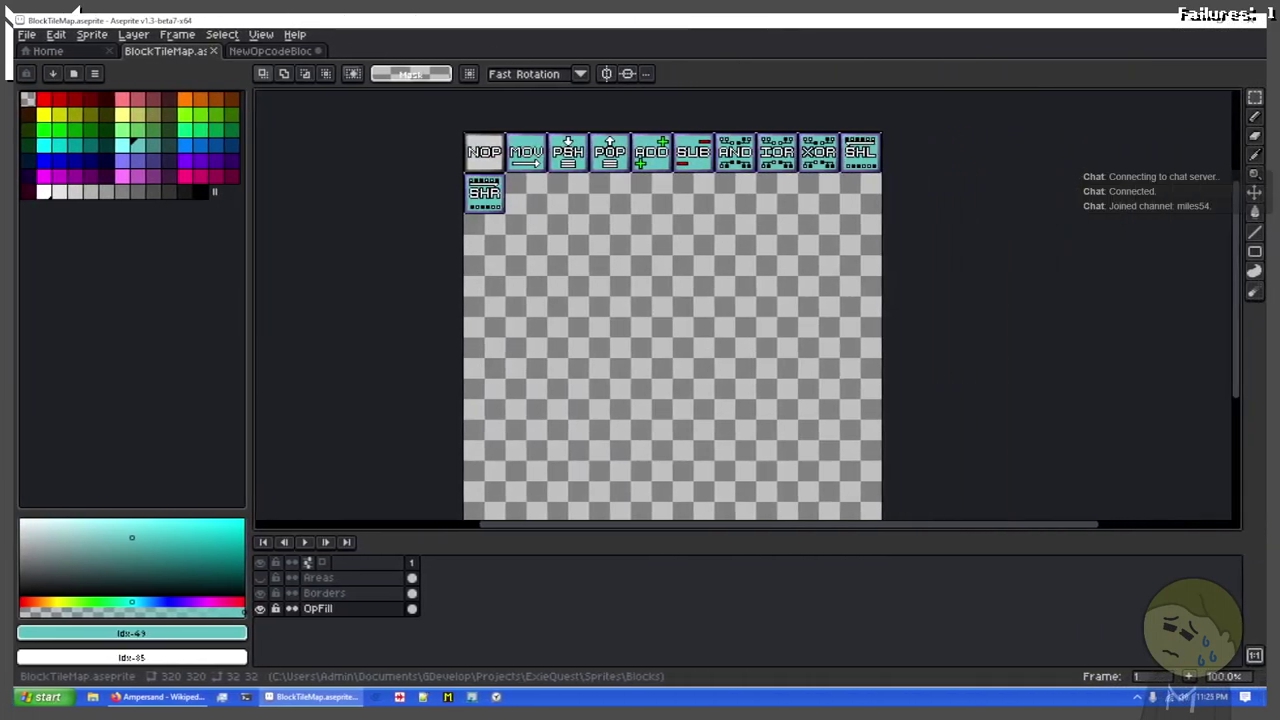
{"action": "left_click", "coordinate": [305, 51]}
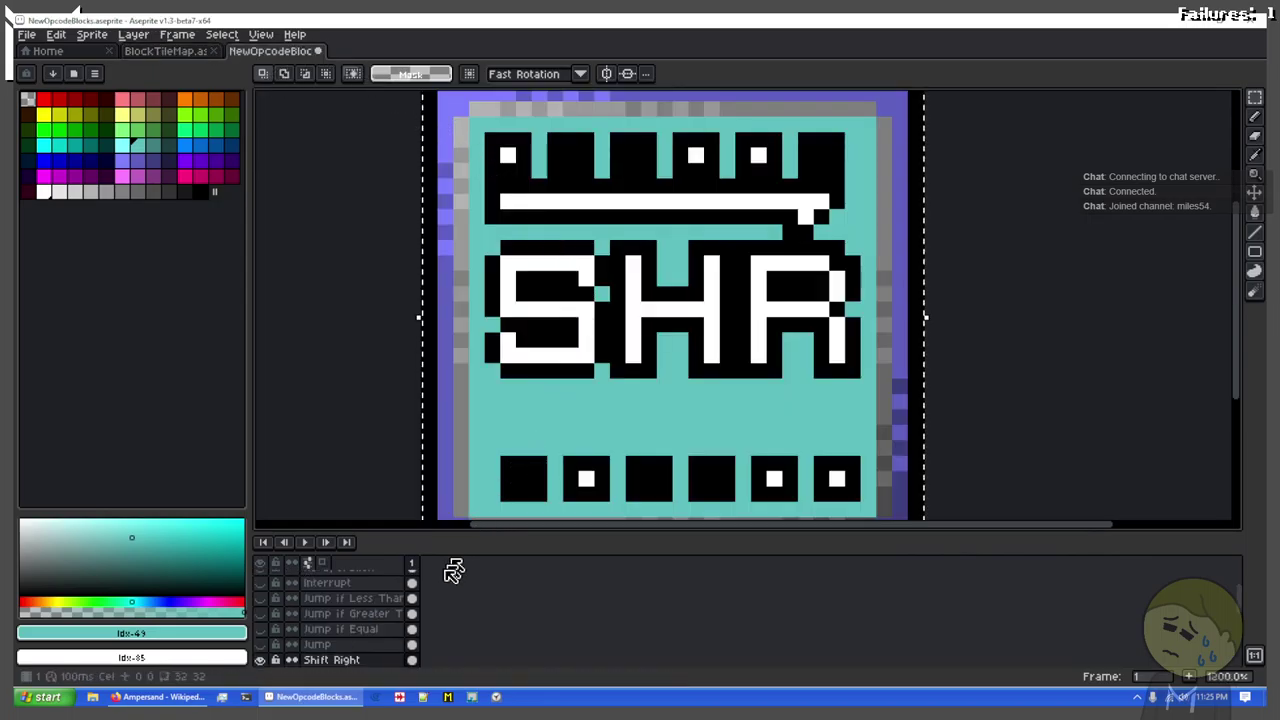
{"action": "left_click", "coordinate": [268, 658]}
{"action": "scroll", "coordinate": [270, 655], "scroll_direction": "down", "scroll_amount": 1}
{"action": "left_click", "coordinate": [268, 647]}
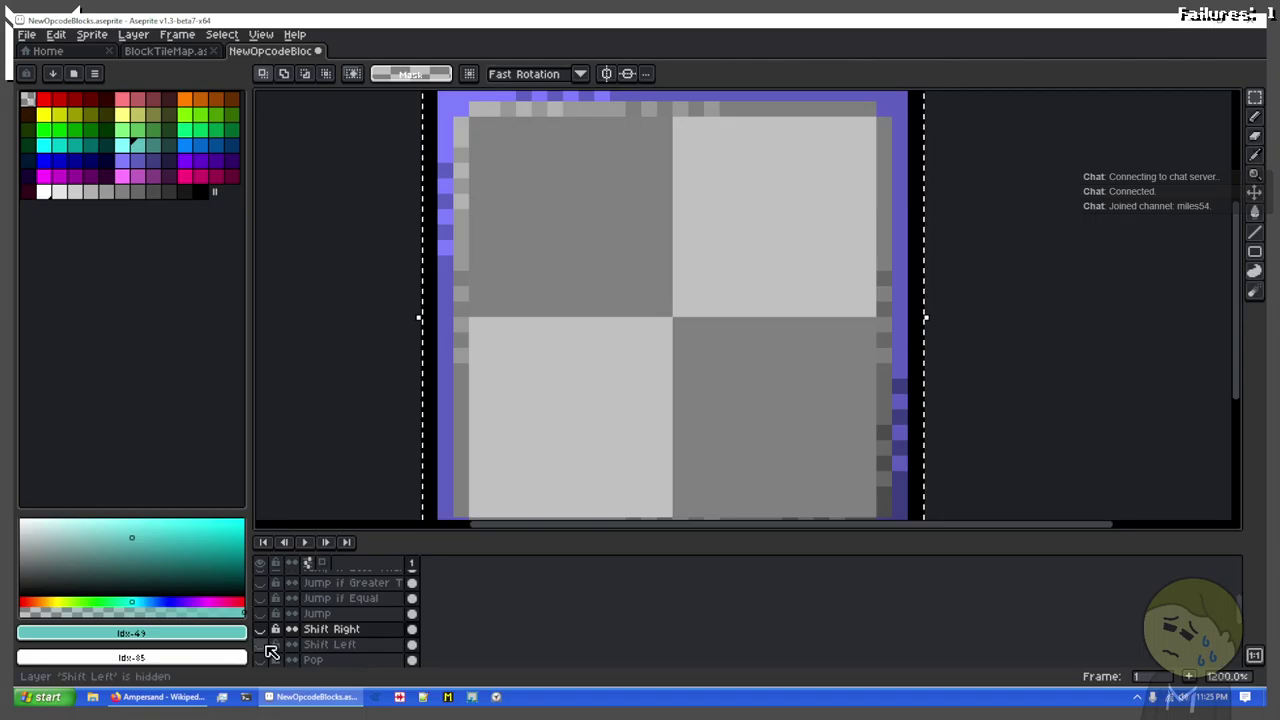
{"action": "scroll", "coordinate": [270, 652], "scroll_direction": "up", "scroll_amount": 1}
{"action": "left_click", "coordinate": [262, 629]}
{"action": "scroll", "coordinate": [668, 417], "scroll_direction": "down", "scroll_amount": 2}
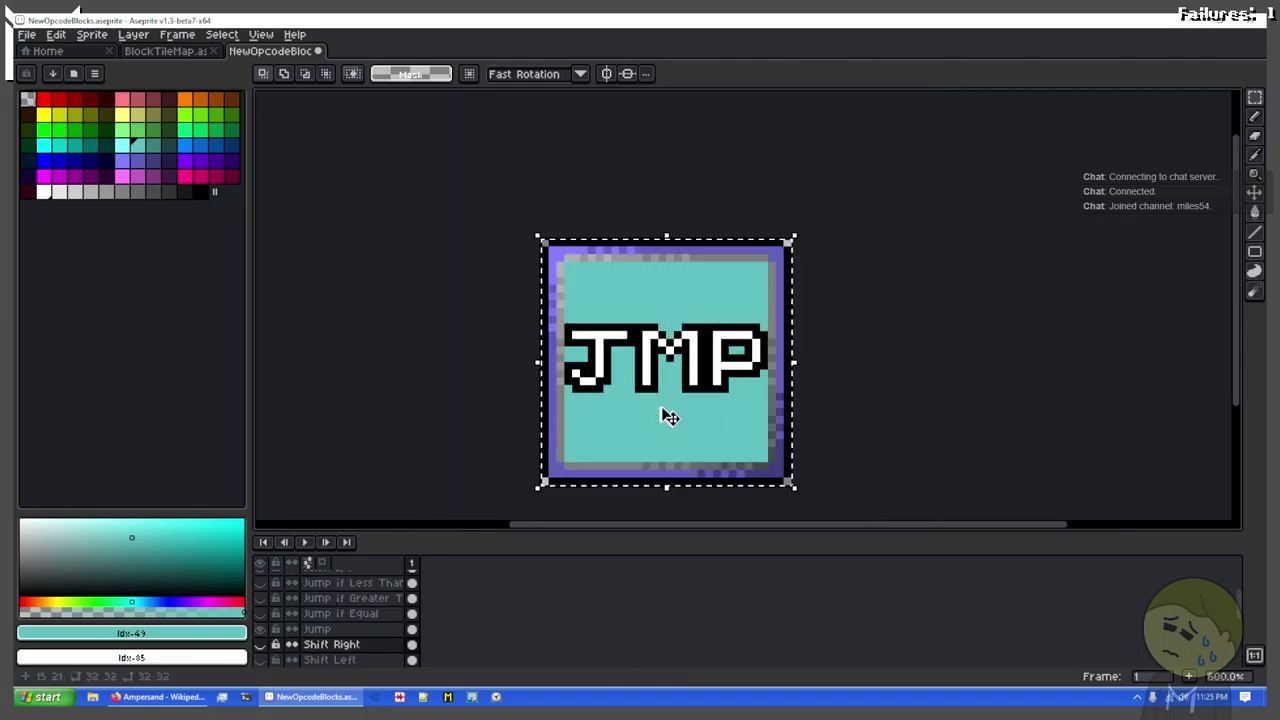
{"action": "scroll", "coordinate": [662, 410], "scroll_direction": "up", "scroll_amount": 2}
{"action": "left_click_drag", "start_coordinate": [626, 346], "coordinate": [532, 426]}
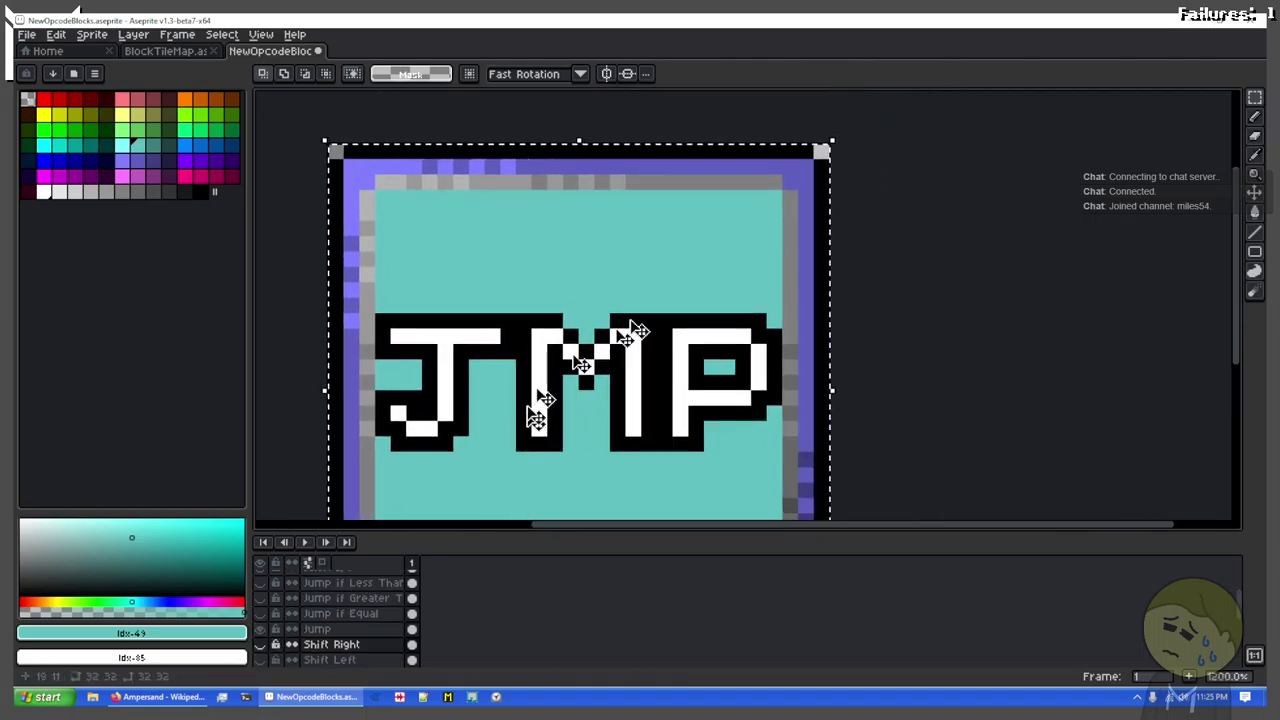
Step: On the Jump layer, pencil the outer black outline of an arrow's left leg and top bar above the JMP lettering, with pink as secondary colour
{"action": "scroll", "coordinate": [609, 380], "scroll_direction": "up", "scroll_amount": 3}
{"action": "left_click_drag", "start_coordinate": [465, 262], "coordinate": [552, 379]}
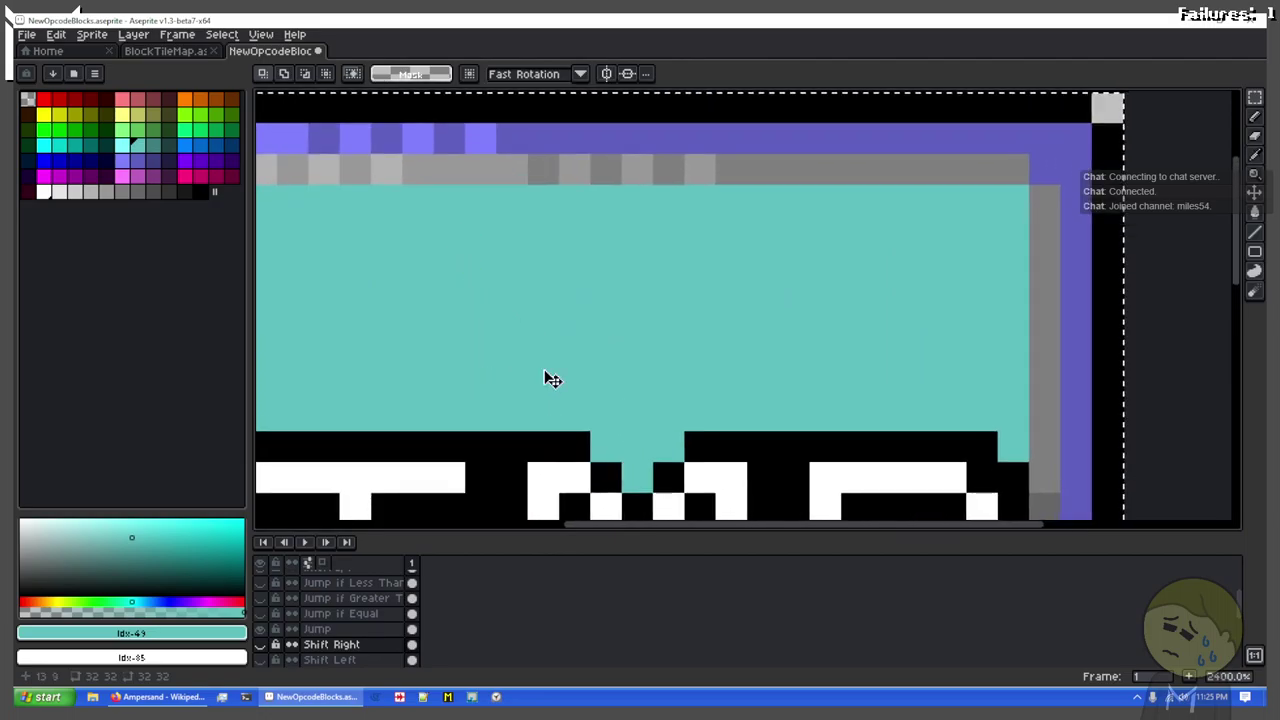
{"action": "key", "text": "b"}
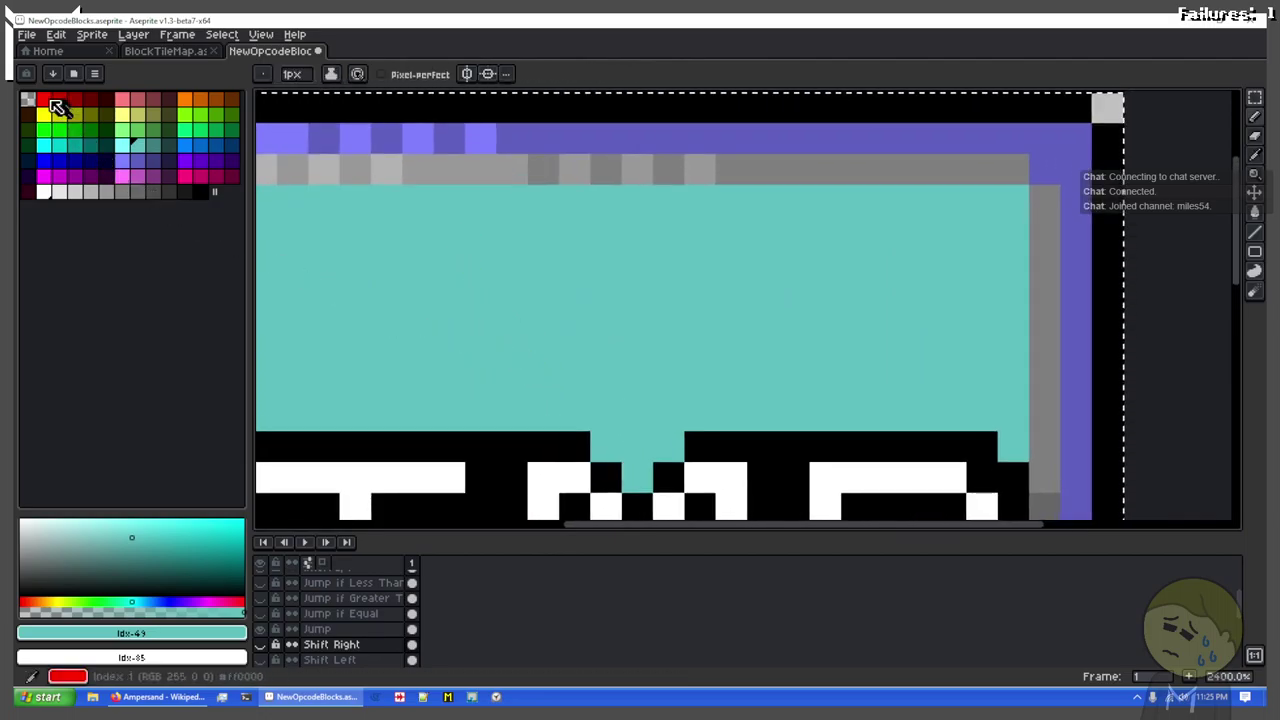
{"action": "left_click", "coordinate": [123, 101]}
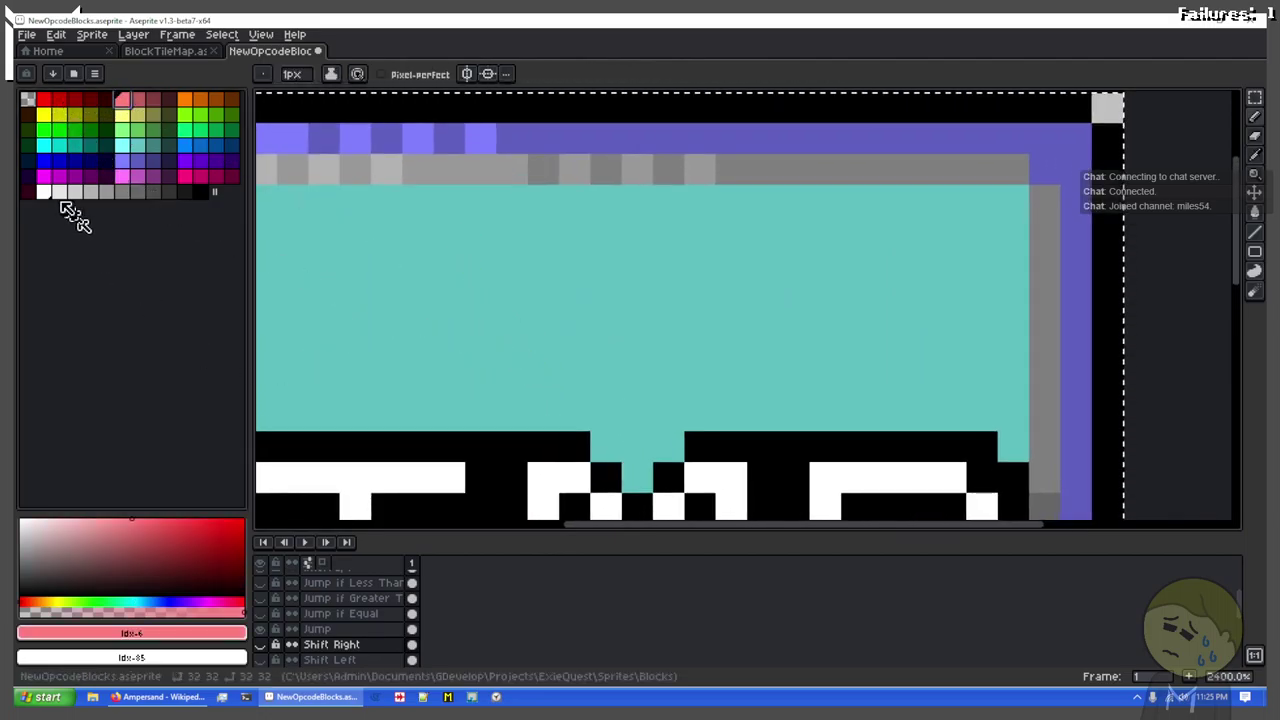
{"action": "key", "text": "x"}
{"action": "left_click", "coordinate": [199, 191]}
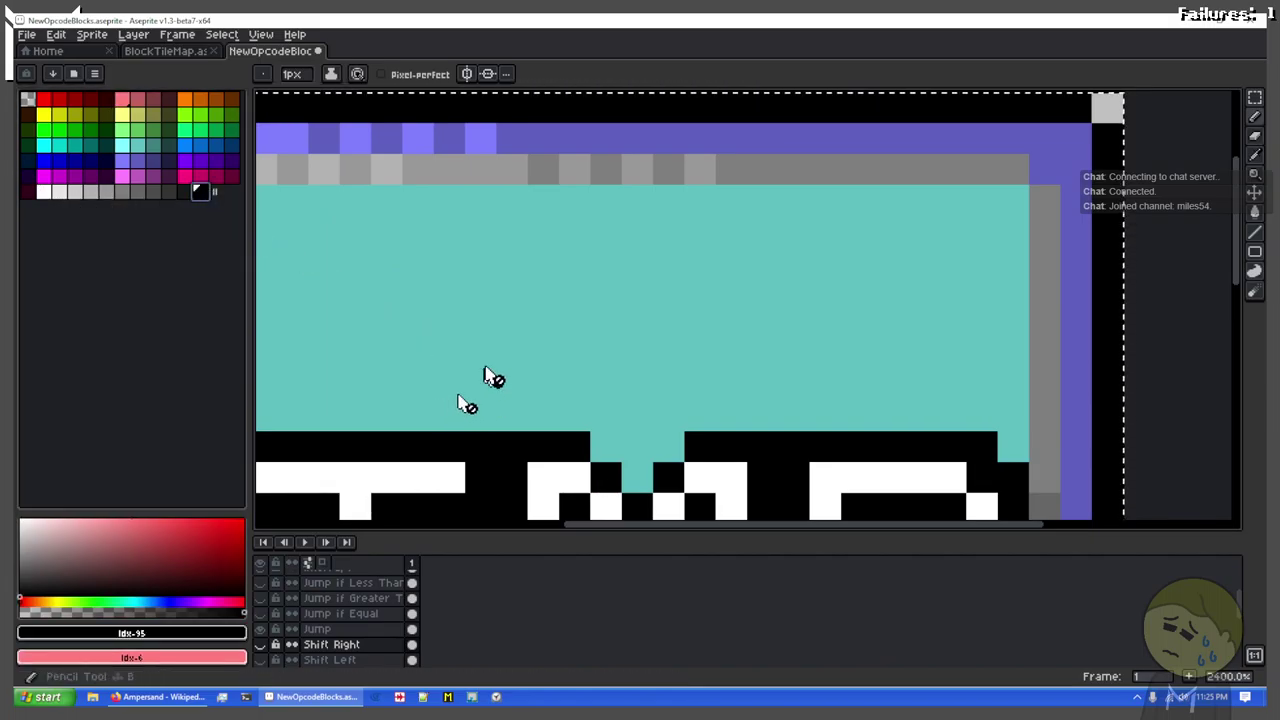
{"action": "left_click", "coordinate": [320, 629]}
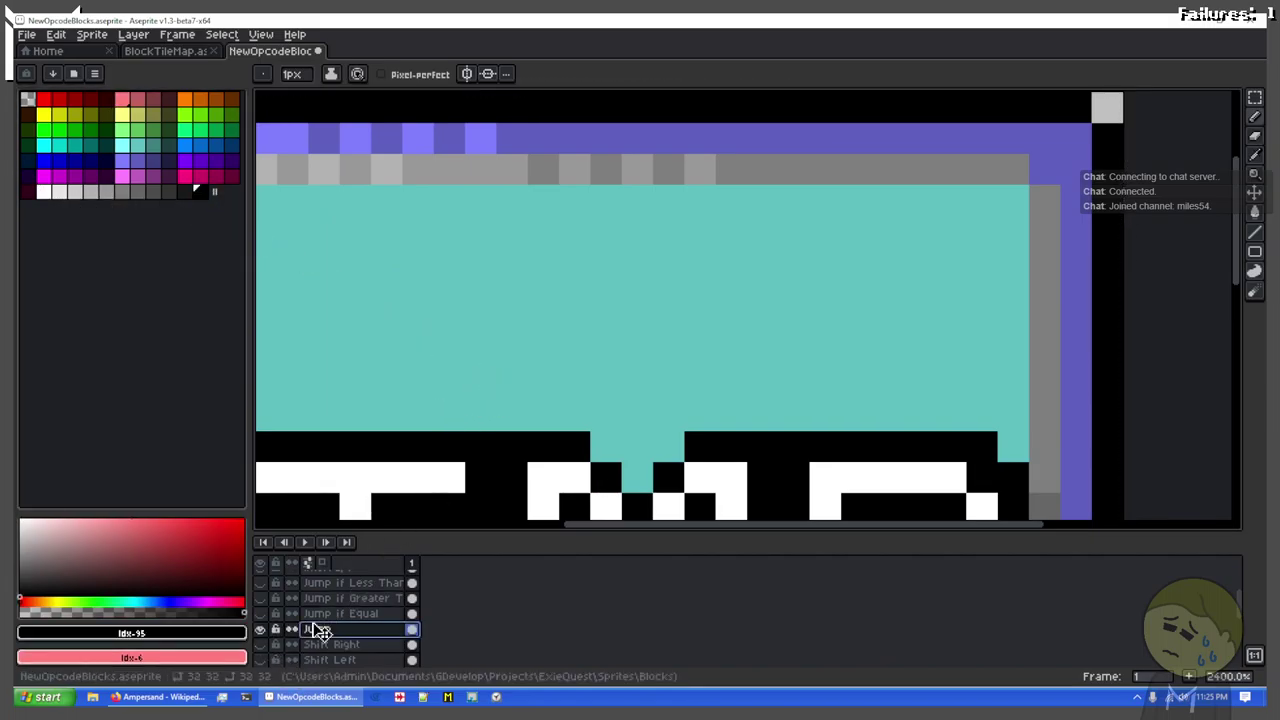
{"action": "left_click_drag", "start_coordinate": [586, 388], "coordinate": [672, 354]}
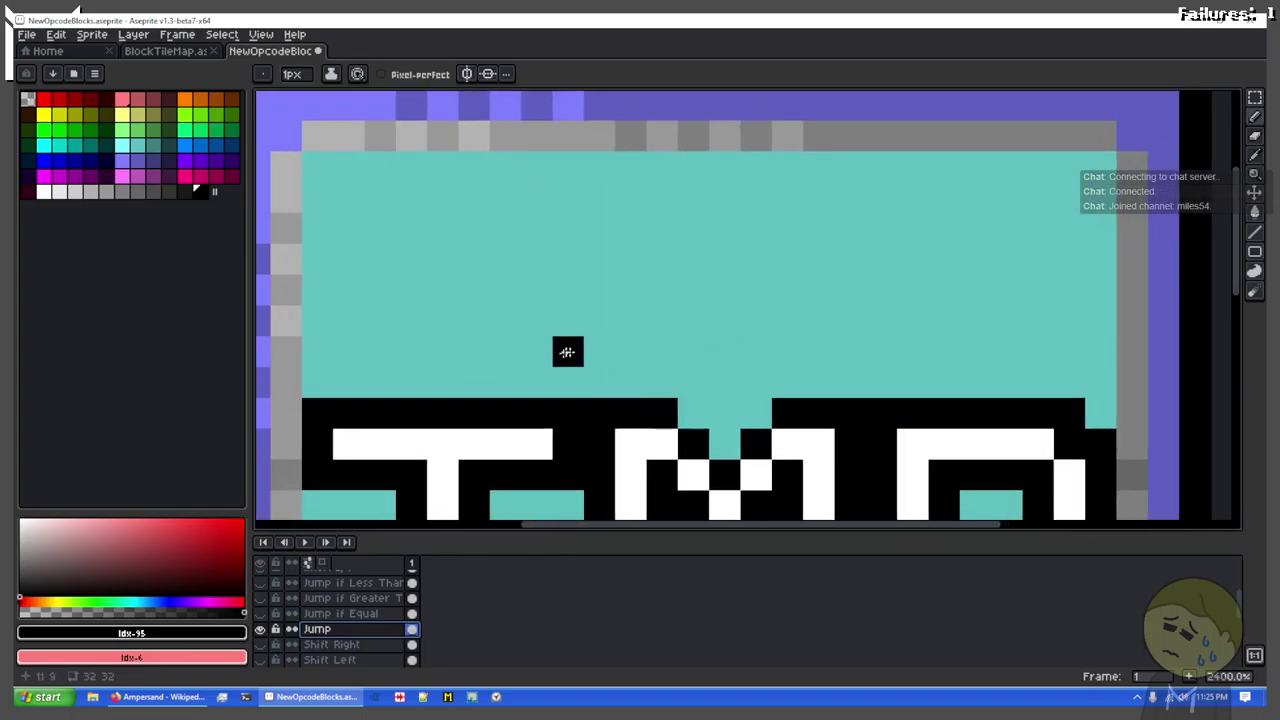
{"action": "mouse_move", "coordinate": [448, 358]}
{"action": "left_mouse_down"}
{"action": "mouse_move", "coordinate": [410, 354]}
{"action": "mouse_move", "coordinate": [408, 234]}
{"action": "mouse_move", "coordinate": [440, 194]}
{"action": "mouse_move", "coordinate": [500, 163]}
{"action": "mouse_move", "coordinate": [489, 171]}
{"action": "mouse_move", "coordinate": [977, 173]}
{"action": "left_mouse_up"}
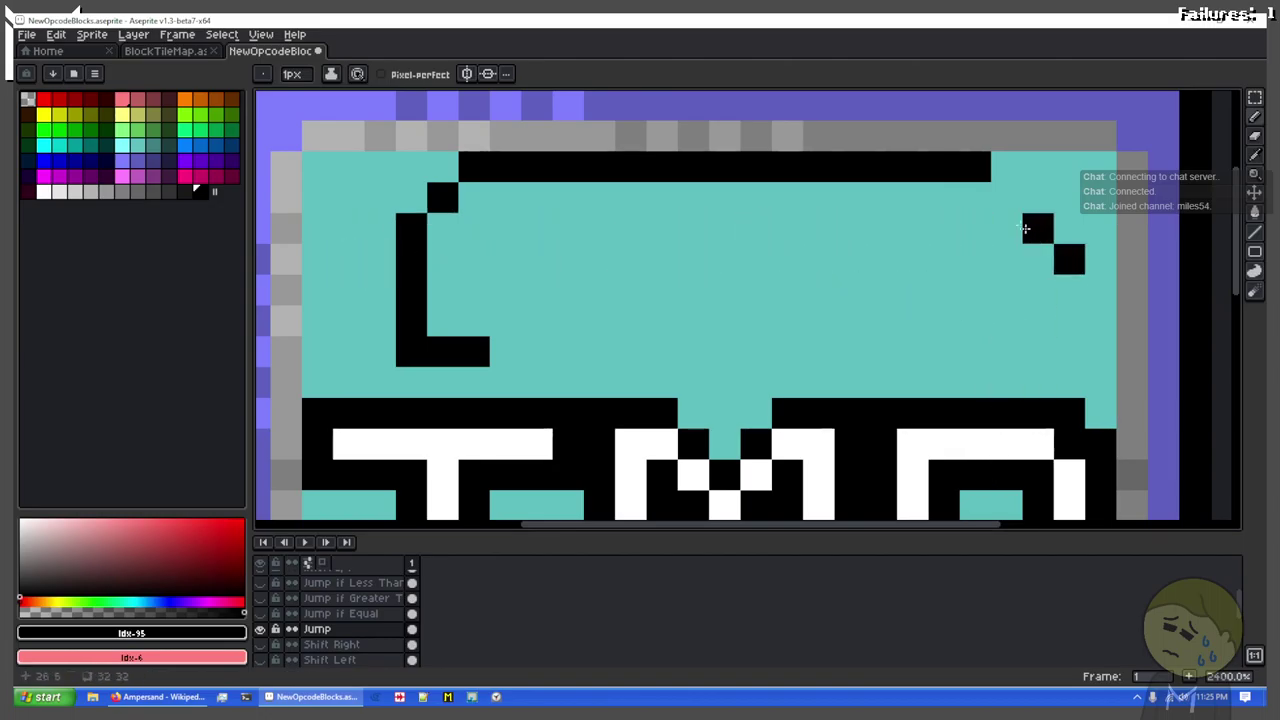
Step: Trim the stray corner pixels at the top bar's right end with teal and complete the black outline of the bent arrow shaft
{"action": "left_click", "coordinate": [1006, 197]}
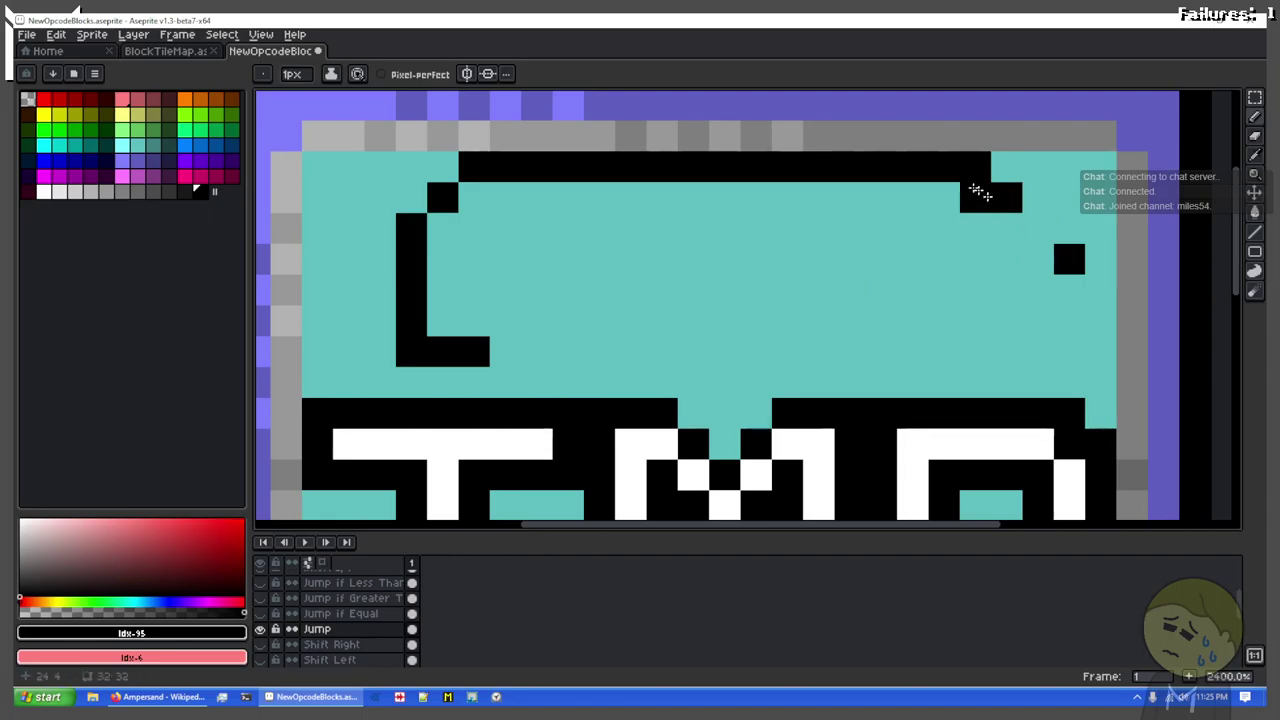
{"action": "key", "text": "x"}
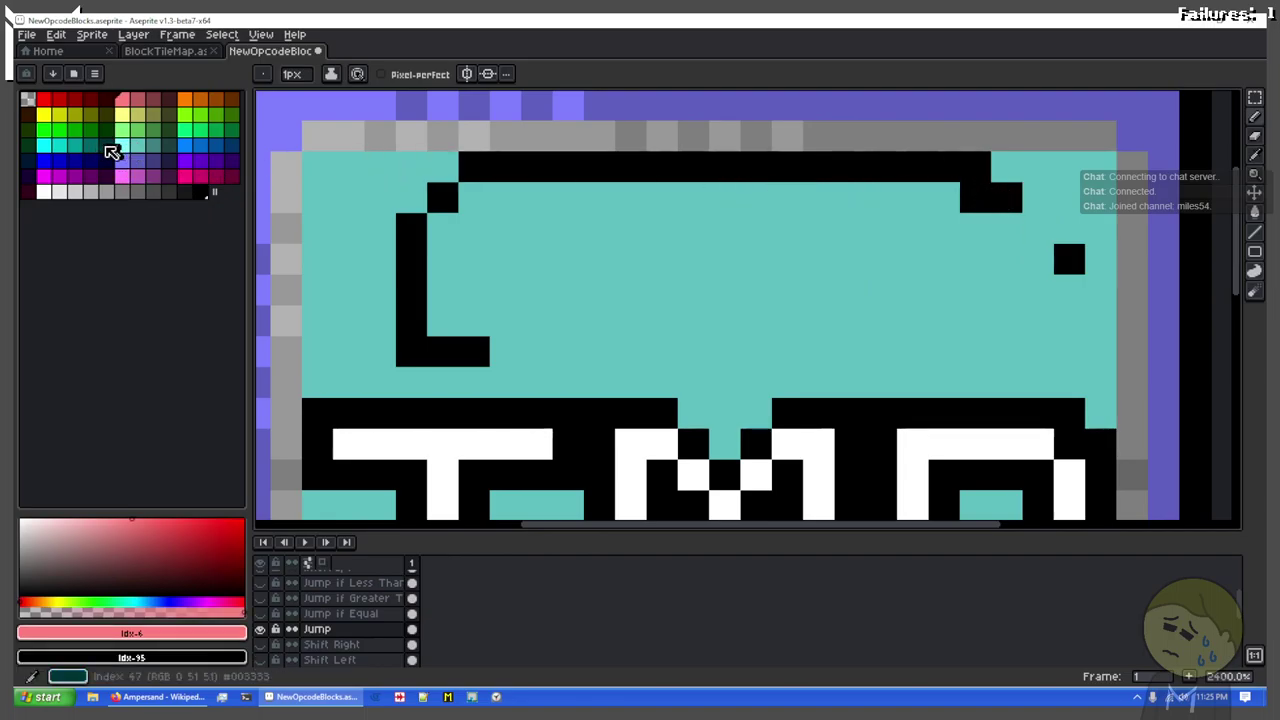
{"action": "key", "text": "x"}
{"action": "left_click", "coordinate": [137, 145]}
{"action": "left_click", "coordinate": [1004, 196]}
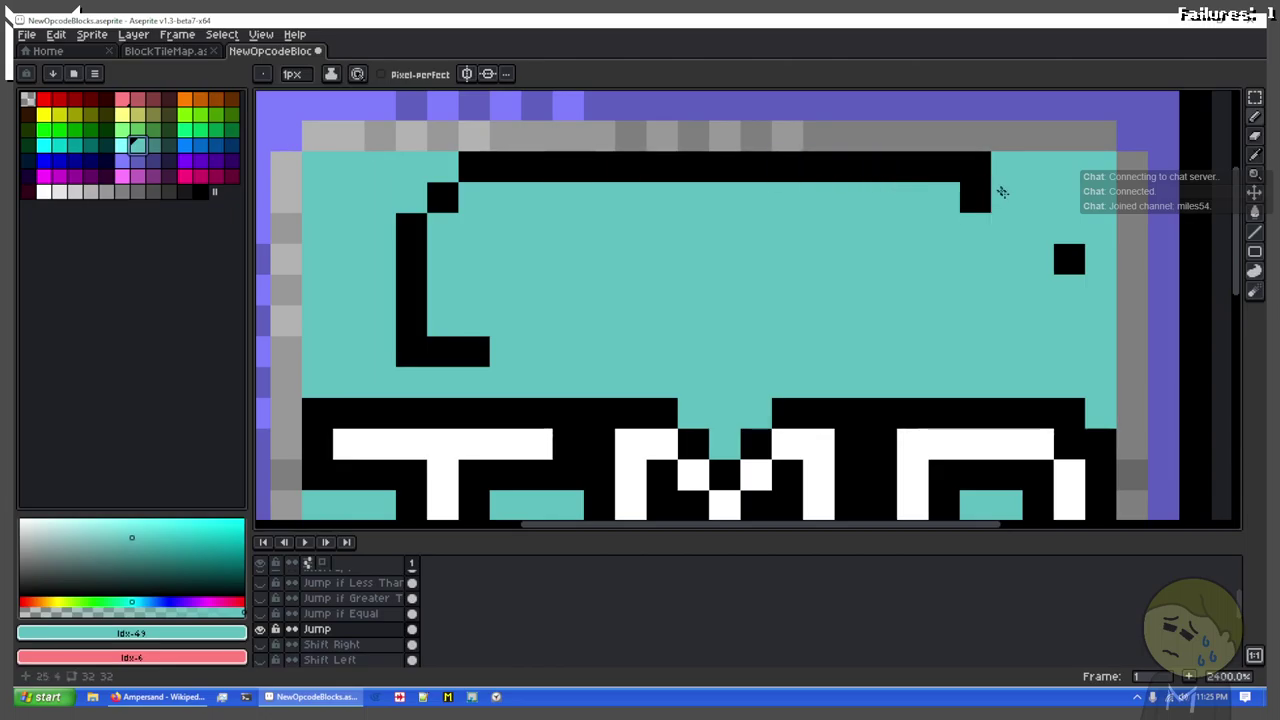
{"action": "left_click", "coordinate": [975, 167]}
{"action": "left_click", "coordinate": [199, 191]}
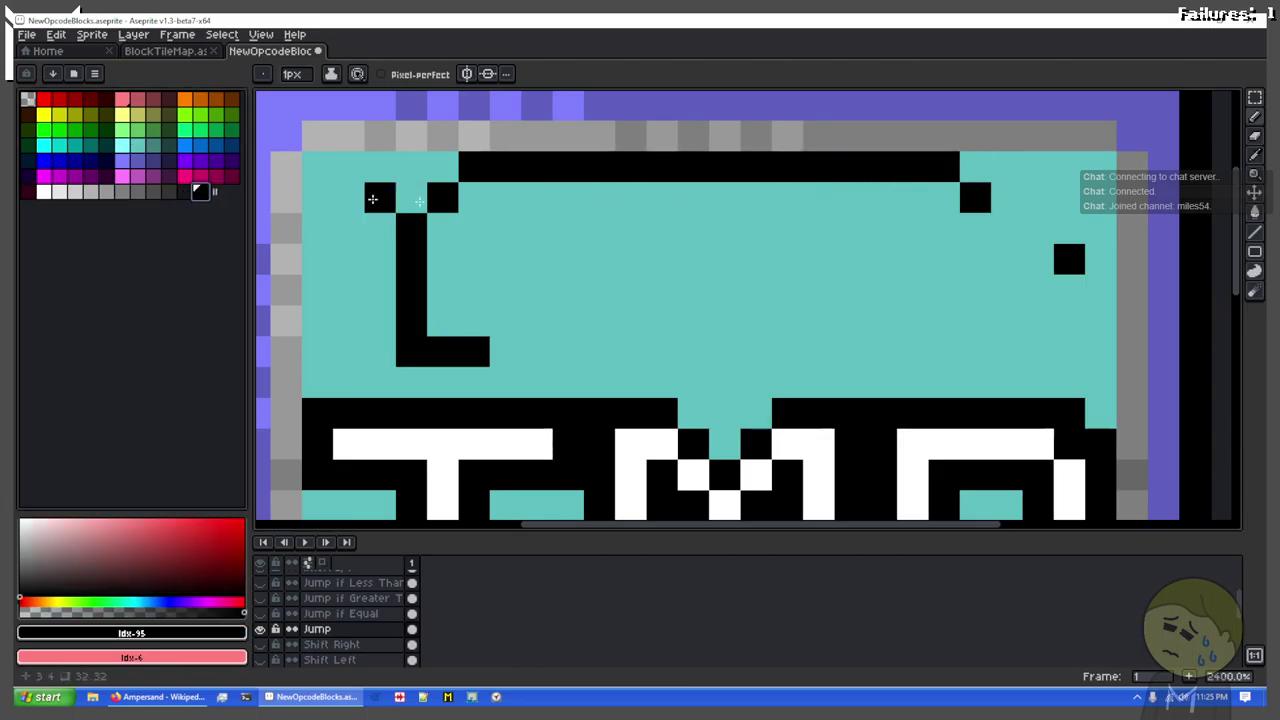
{"action": "mouse_move", "coordinate": [1006, 222]}
{"action": "left_mouse_down"}
{"action": "mouse_move", "coordinate": [1002, 348]}
{"action": "mouse_move", "coordinate": [969, 357]}
{"action": "mouse_move", "coordinate": [933, 354]}
{"action": "mouse_move", "coordinate": [945, 351]}
{"action": "mouse_move", "coordinate": [948, 230]}
{"action": "mouse_move", "coordinate": [592, 242]}
{"action": "mouse_move", "coordinate": [464, 220]}
{"action": "mouse_move", "coordinate": [495, 220]}
{"action": "mouse_move", "coordinate": [482, 222]}
{"action": "mouse_move", "coordinate": [472, 318]}
{"action": "left_mouse_up"}
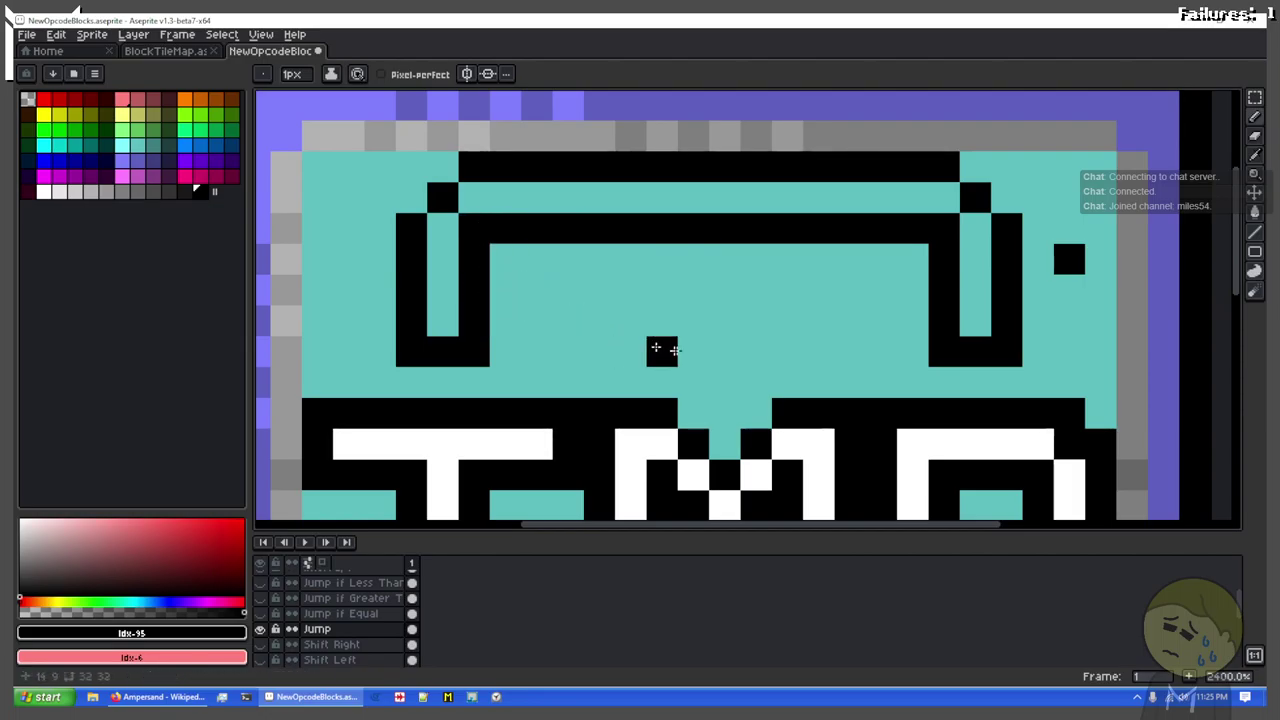
Step: Color the inside of the arrow shaft pink and restore the black pixel closing its right leg
{"action": "key", "text": "x"}
{"action": "mouse_move", "coordinate": [440, 321]}
{"action": "left_mouse_down"}
{"action": "mouse_move", "coordinate": [443, 240]}
{"action": "mouse_move", "coordinate": [471, 197]}
{"action": "mouse_move", "coordinate": [437, 243]}
{"action": "mouse_move", "coordinate": [436, 299]}
{"action": "mouse_move", "coordinate": [480, 194]}
{"action": "mouse_move", "coordinate": [920, 194]}
{"action": "mouse_move", "coordinate": [943, 199]}
{"action": "mouse_move", "coordinate": [968, 238]}
{"action": "mouse_move", "coordinate": [978, 337]}
{"action": "left_mouse_up"}
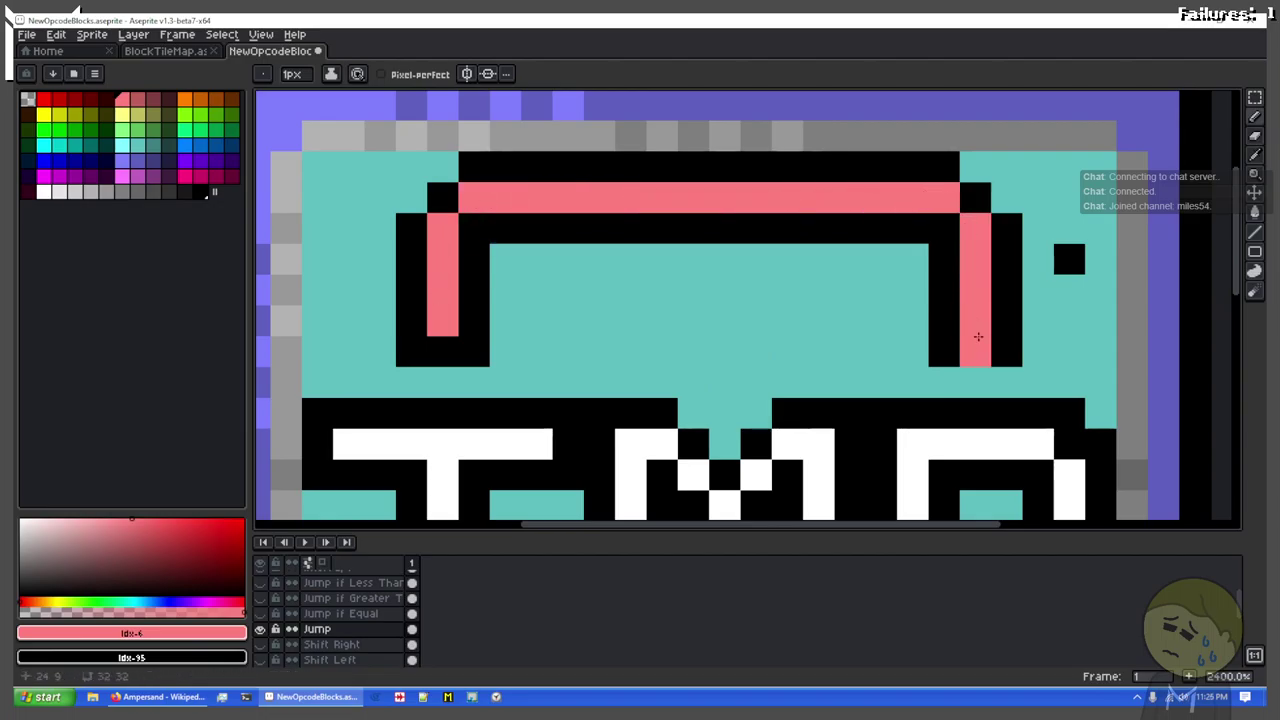
{"action": "right_click", "coordinate": [971, 342]}
Step: Add a small pink crossbar near the right leg's lower end and outline it in black as an arrowhead
{"action": "left_click", "coordinate": [938, 299]}
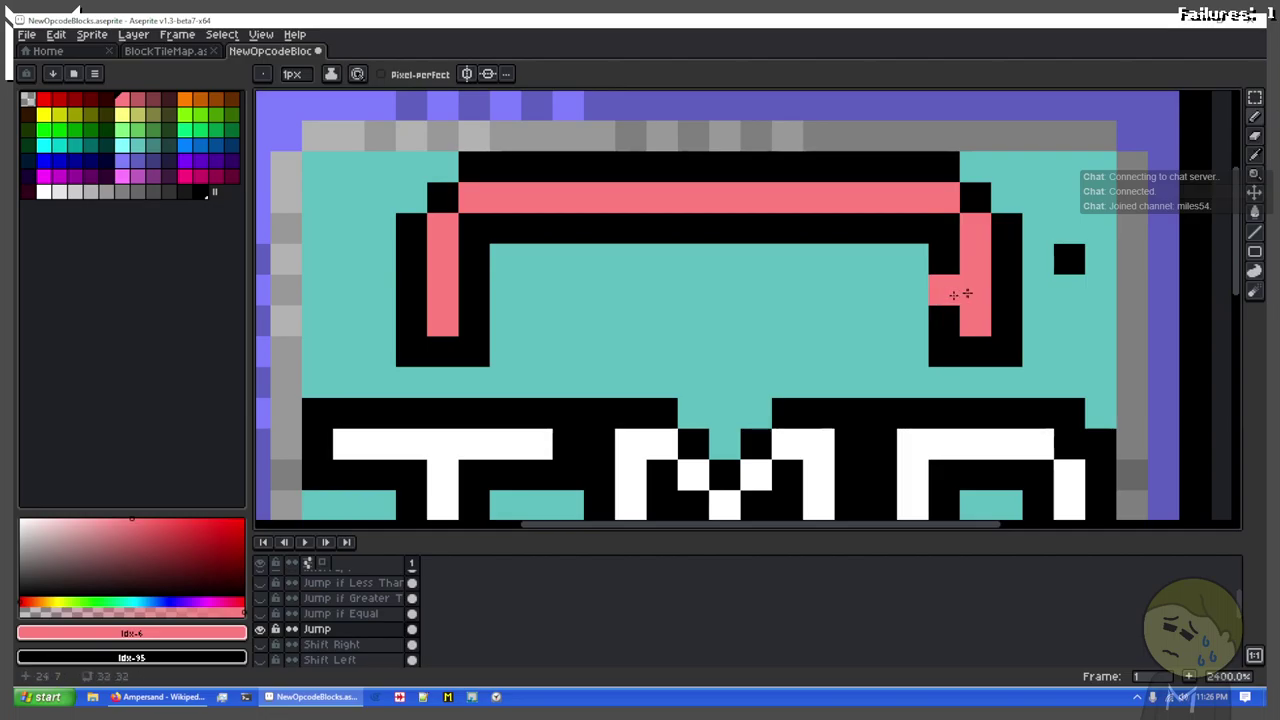
{"action": "left_click", "coordinate": [1006, 290]}
{"action": "right_click", "coordinate": [914, 290]}
{"action": "key", "text": "x"}
{"action": "left_click", "coordinate": [913, 259]}
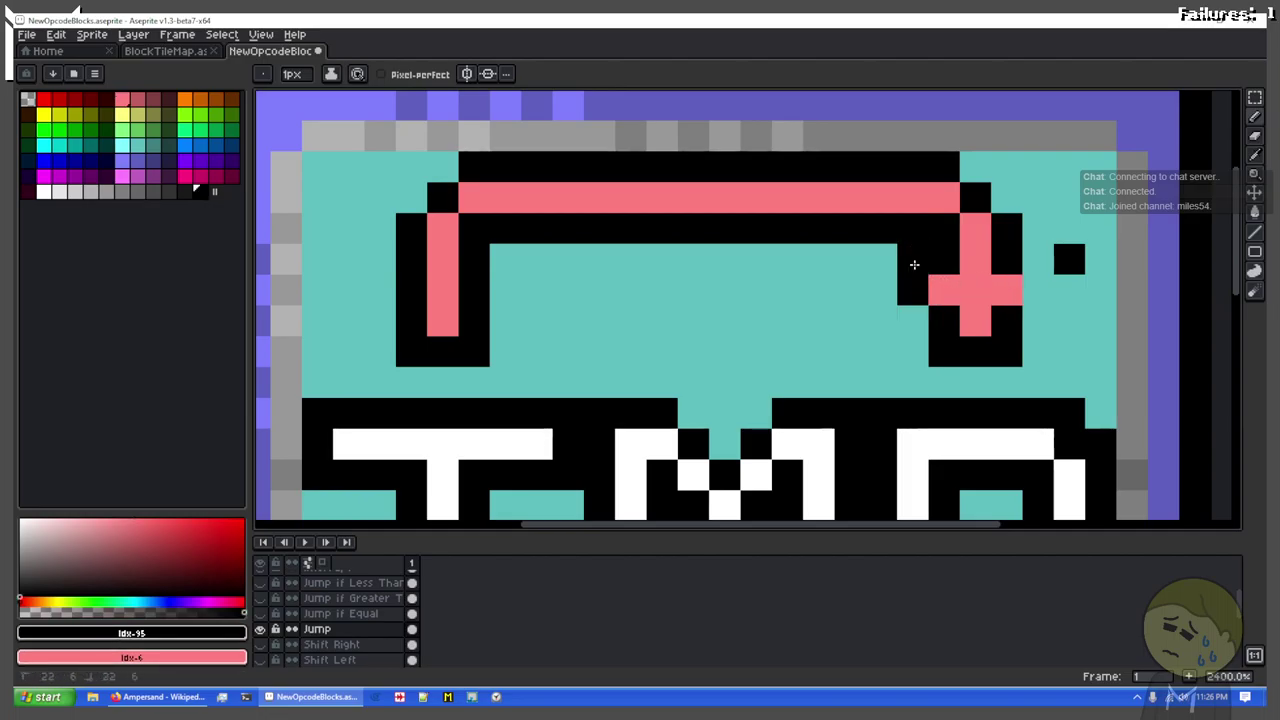
{"action": "left_click", "coordinate": [1037, 259]}
{"action": "left_click", "coordinate": [1037, 290]}
{"action": "right_click", "coordinate": [1069, 259]}
{"action": "key", "text": "x"}
{"action": "right_click", "coordinate": [1073, 265]}
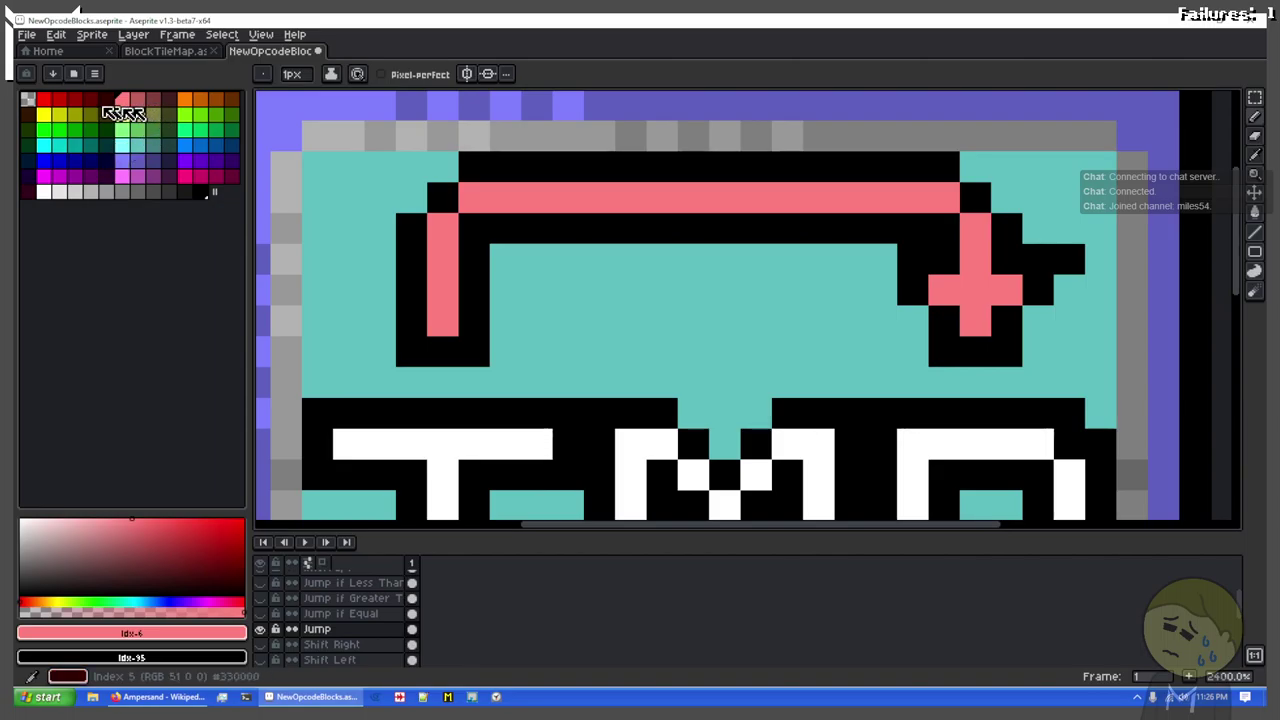
{"action": "key", "text": "x"}
{"action": "key", "text": "x"}
{"action": "left_click", "coordinate": [482, 230]}
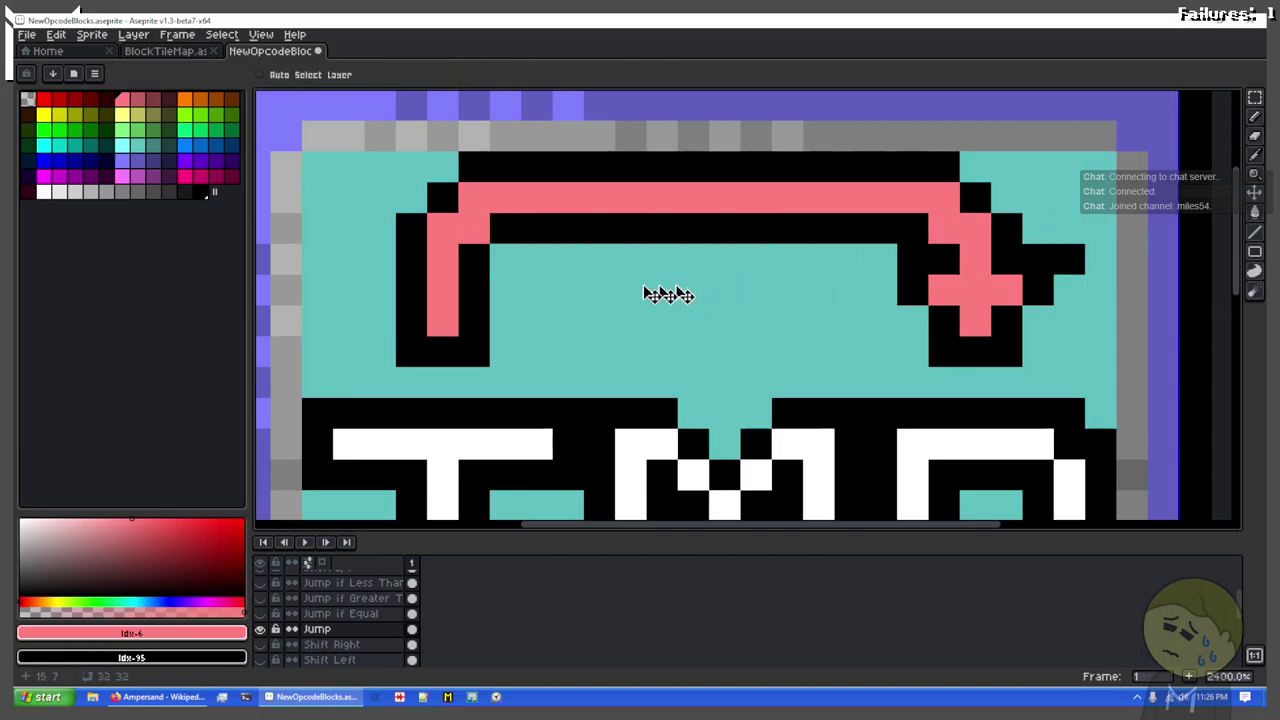
{"action": "key", "text": "ctrl+z"}
{"action": "key", "text": "ctrl+z"}
Step: Square off both upper bends of the arrow with pink pixels and extend the black outline around them
{"action": "left_click", "coordinate": [440, 196]}
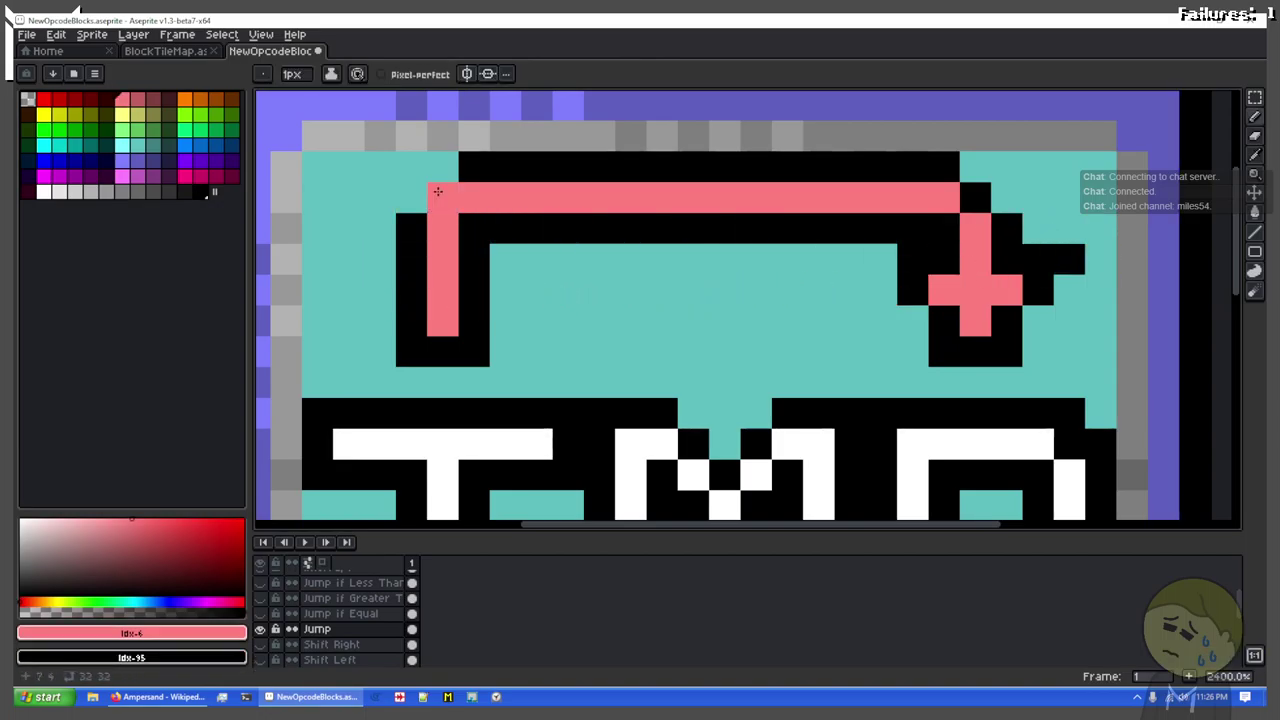
{"action": "left_click", "coordinate": [965, 190]}
{"action": "key", "text": "x"}
{"action": "left_click", "coordinate": [975, 166]}
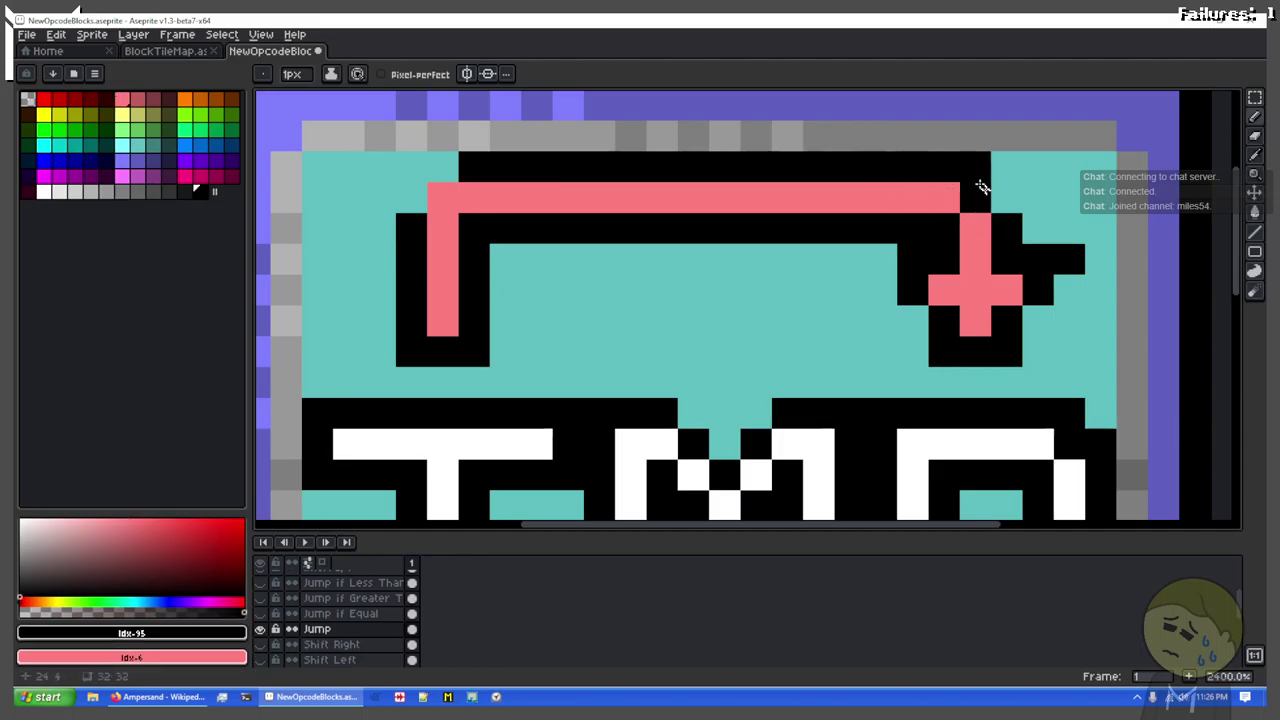
{"action": "left_click", "coordinate": [1006, 198]}
{"action": "left_click", "coordinate": [378, 179]}
{"action": "key", "text": "ctrl+z"}
{"action": "left_click", "coordinate": [411, 198]}
{"action": "left_click", "coordinate": [449, 178]}
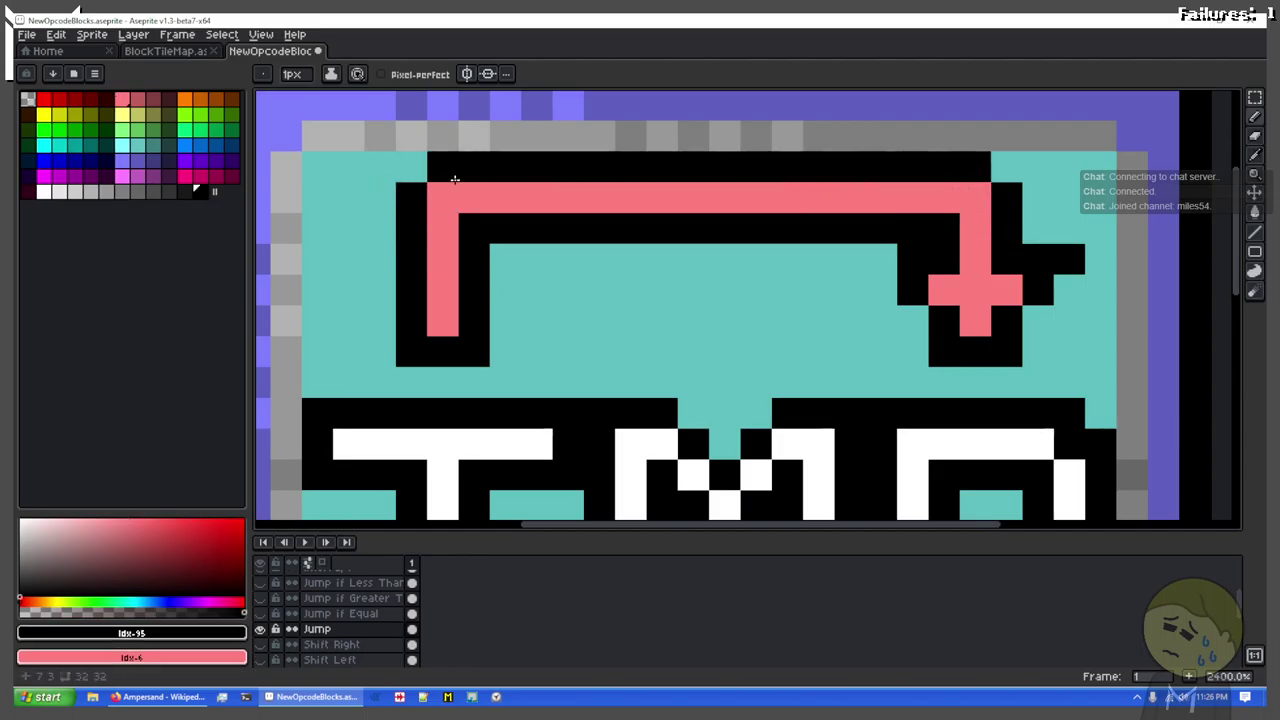
Step: Erase the stray black pixel beside the arrowhead with the teal background color
{"action": "left_click", "coordinate": [147, 153]}
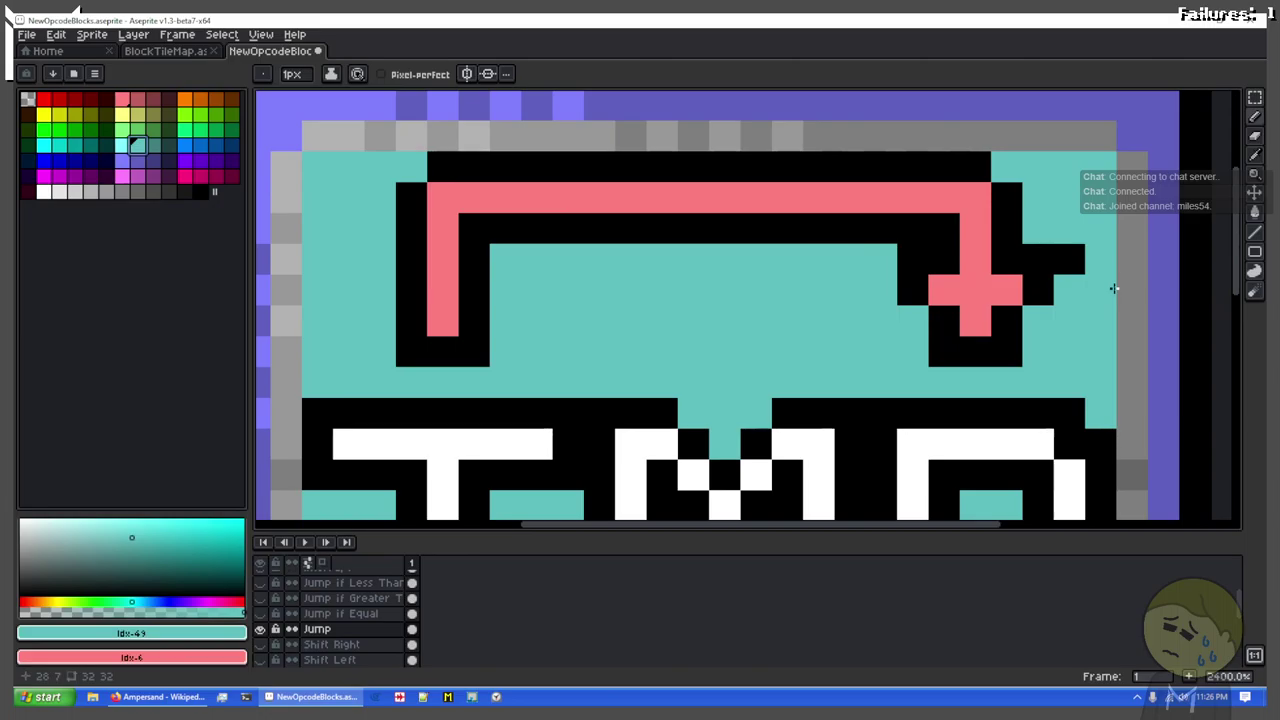
{"action": "left_click", "coordinate": [1067, 262]}
{"action": "left_click", "coordinate": [478, 240]}
{"action": "key", "text": "ctrl+z"}
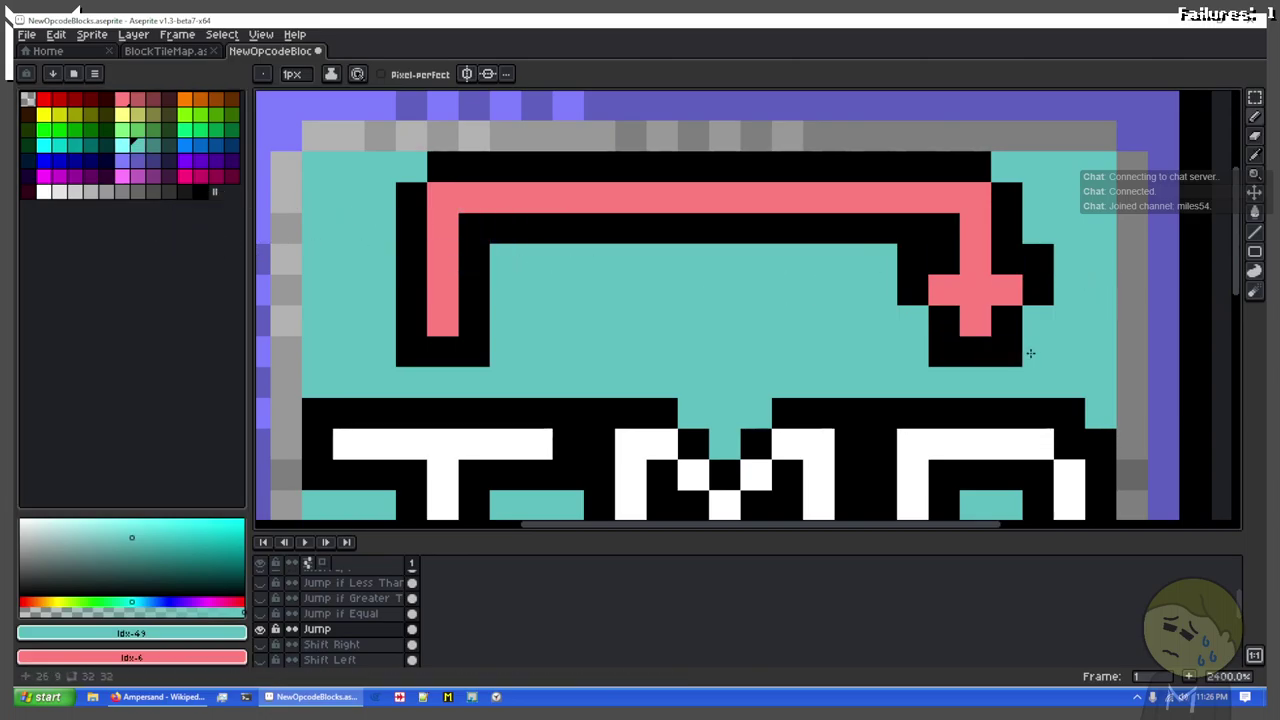
{"action": "left_click", "coordinate": [1003, 352]}
{"action": "key", "text": "ctrl+z"}
Step: Widen the arrowhead into a solid pink triangle pointing down at the letter P
{"action": "key", "text": "x"}
{"action": "key", "text": "x"}
{"action": "key", "text": "x"}
{"action": "left_click_drag", "start_coordinate": [972, 353], "coordinate": [950, 323]}
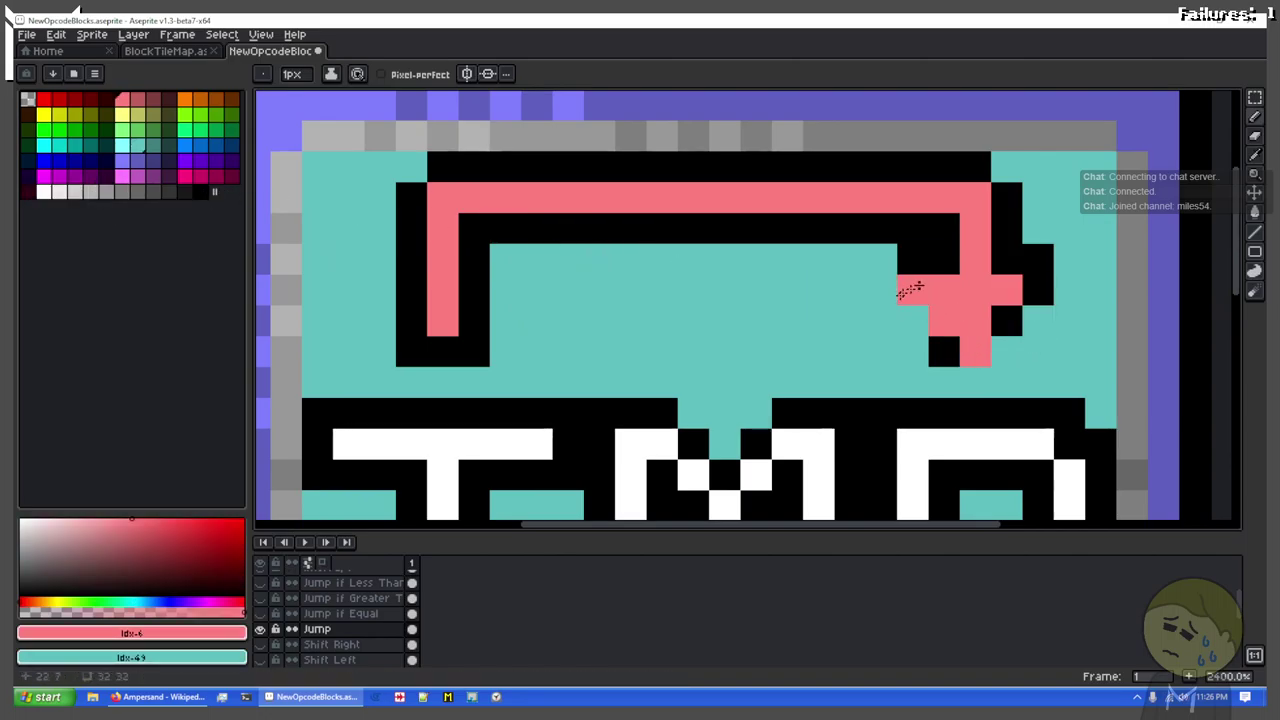
{"action": "left_click", "coordinate": [1006, 320]}
{"action": "left_click", "coordinate": [1037, 289]}
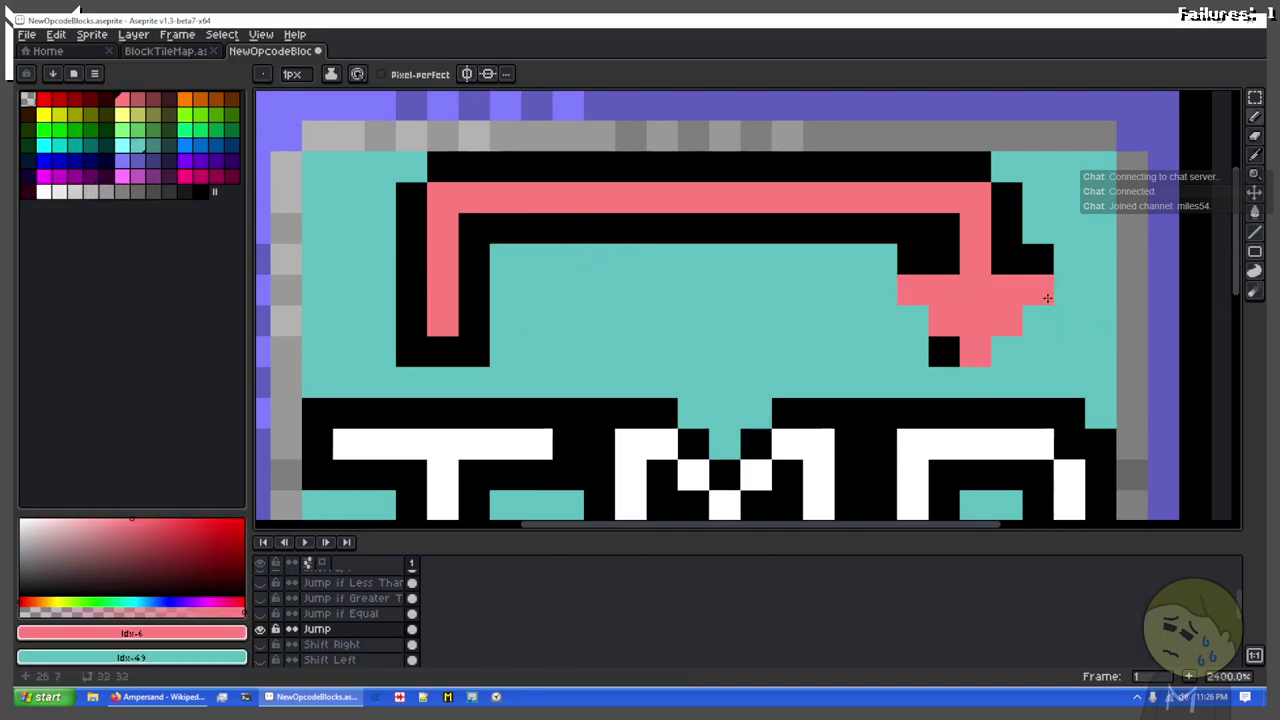
Step: Outline the enlarged arrowhead in black on both sides, down to its tip above the P
{"action": "key", "text": "x"}
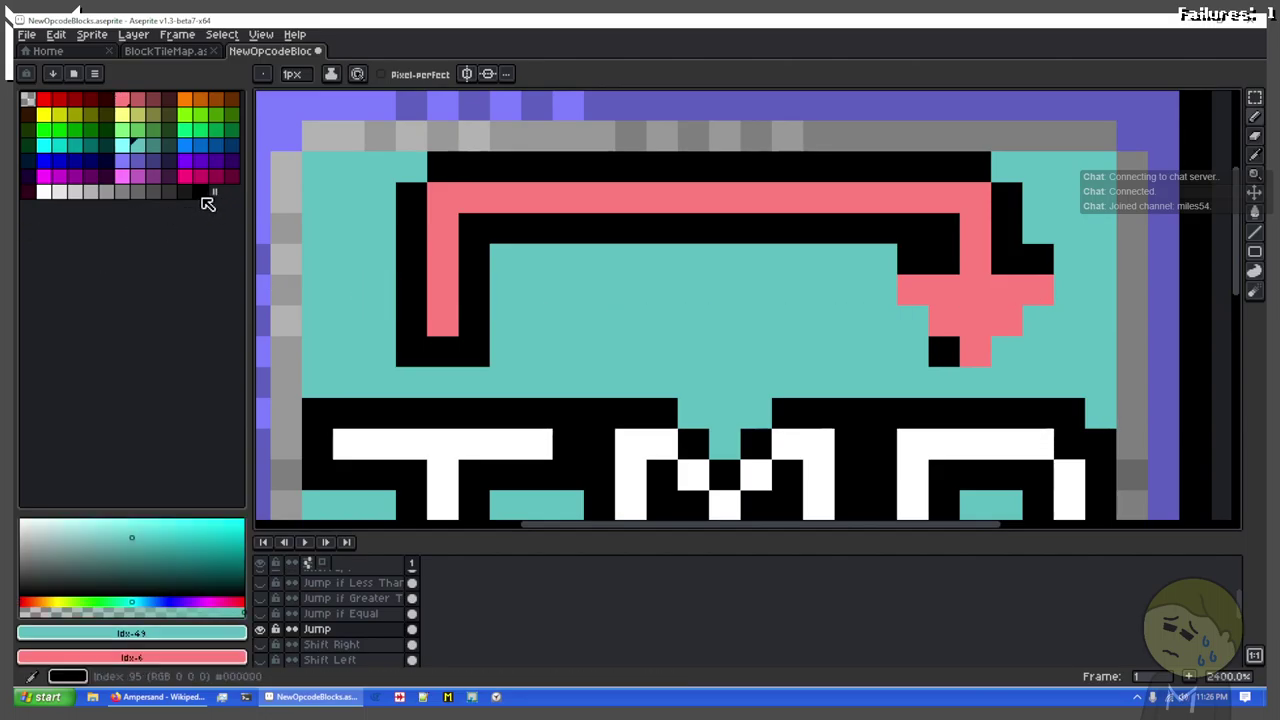
{"action": "left_click", "coordinate": [200, 192]}
{"action": "left_click", "coordinate": [975, 382]}
{"action": "left_click", "coordinate": [881, 320], "text": "shift"}
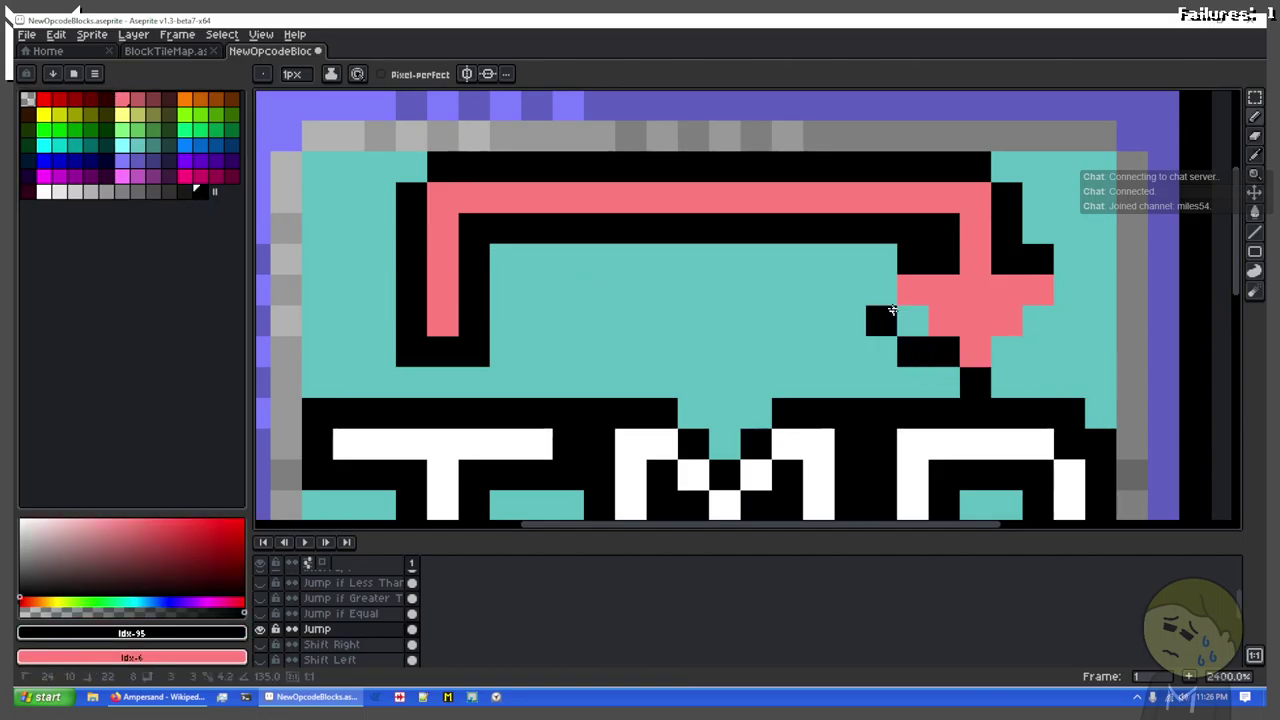
{"action": "left_click", "coordinate": [883, 292], "text": "shift"}
{"action": "left_click", "coordinate": [883, 262]}
{"action": "left_click", "coordinate": [1062, 278]}
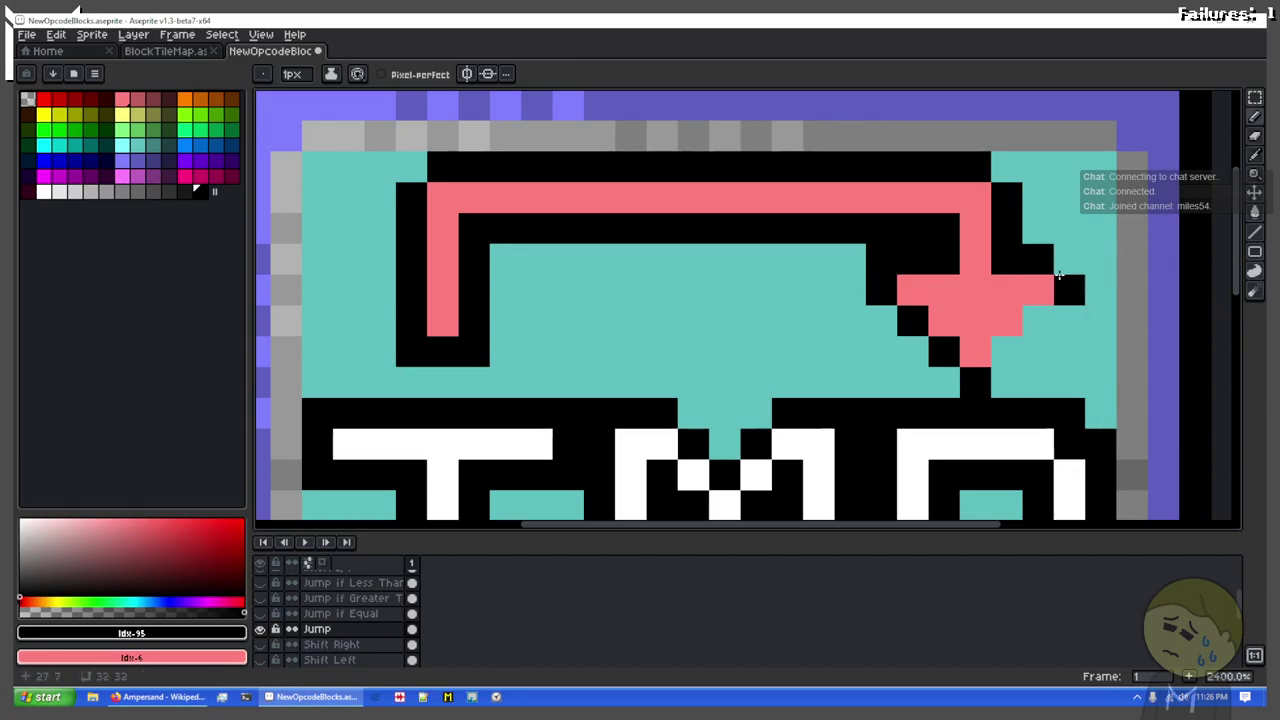
{"action": "left_click", "coordinate": [1063, 263]}
{"action": "left_click", "coordinate": [1063, 289]}
{"action": "left_click", "coordinate": [986, 370], "text": "shift"}
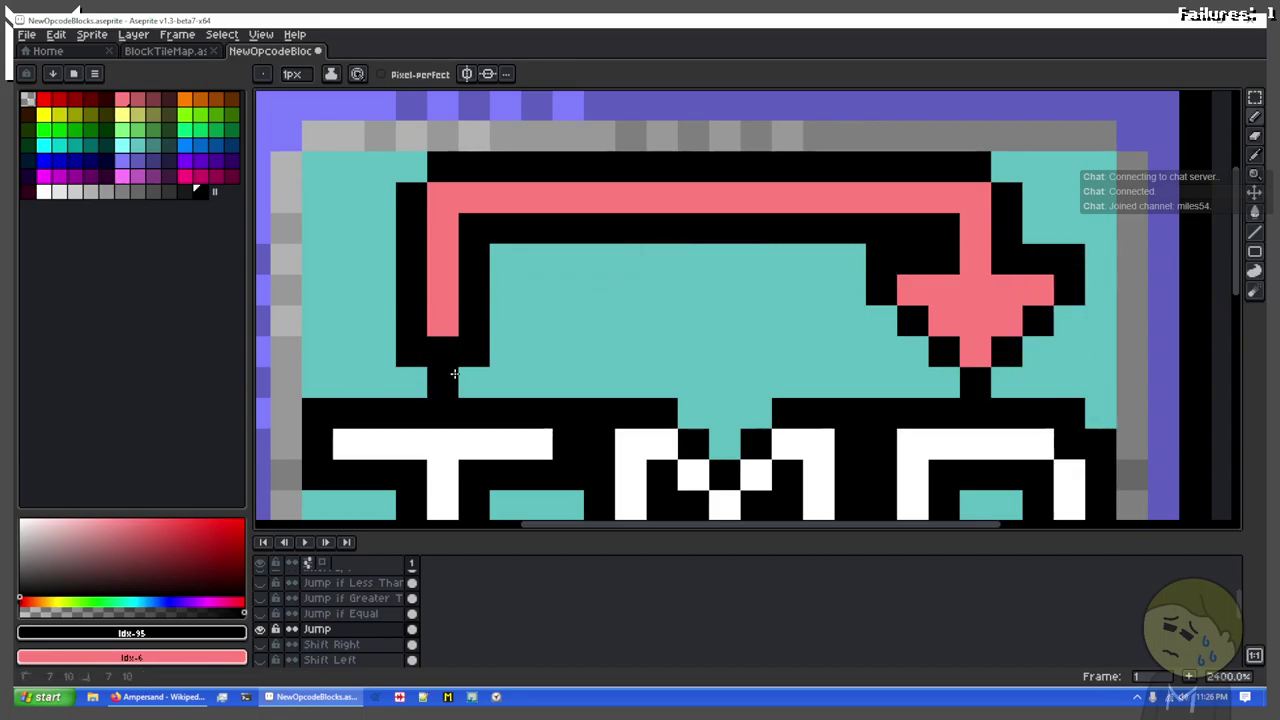
Step: Extend the arrow's left leg down by one pink pixel and join its black outline to the letter J
{"action": "left_click", "coordinate": [460, 380]}
{"action": "left_click", "coordinate": [422, 380]}
{"action": "right_click", "coordinate": [440, 354]}
{"action": "key", "text": "x"}
{"action": "left_click", "coordinate": [726, 380]}
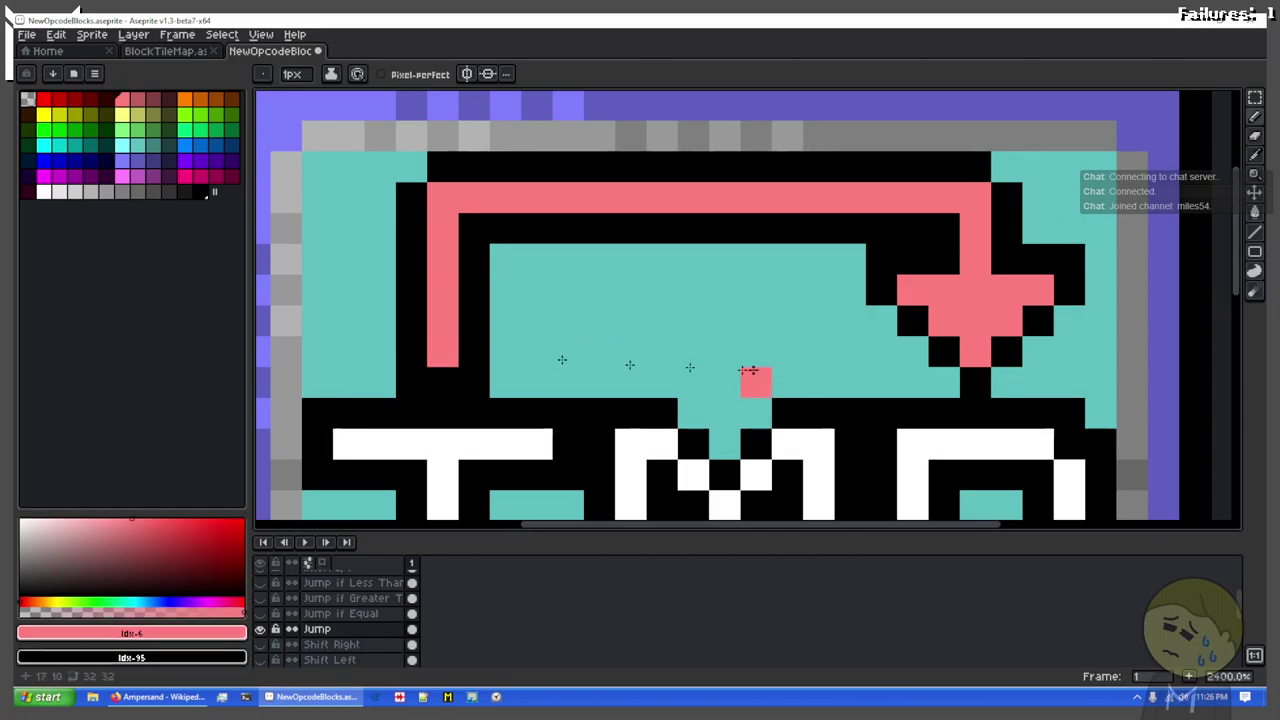
Step: Try narrowing the arrowhead by painting the outer pink pixels on both sides black
{"action": "left_click_drag", "start_coordinate": [717, 299], "coordinate": [530, 308]}
{"action": "key", "text": "x"}
{"action": "left_click", "coordinate": [733, 300]}
{"action": "left_click", "coordinate": [843, 289]}
{"action": "left_click", "coordinate": [766, 291]}
{"action": "left_click", "coordinate": [814, 292]}
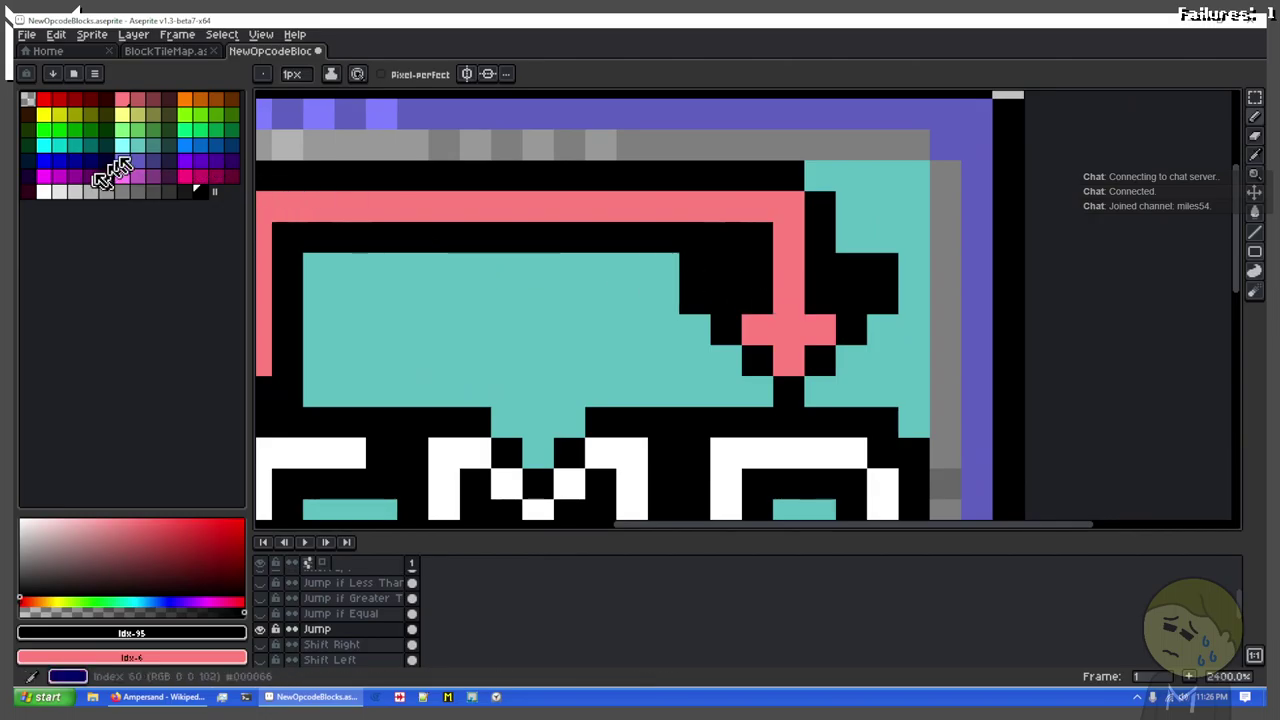
Step: Trim the surplus black around the narrowed arrowhead with teal, then undo the arrowhead narrowing after comparing it at a smaller scale
{"action": "left_click", "coordinate": [124, 145]}
{"action": "left_click", "coordinate": [695, 299]}
{"action": "left_click", "coordinate": [695, 268]}
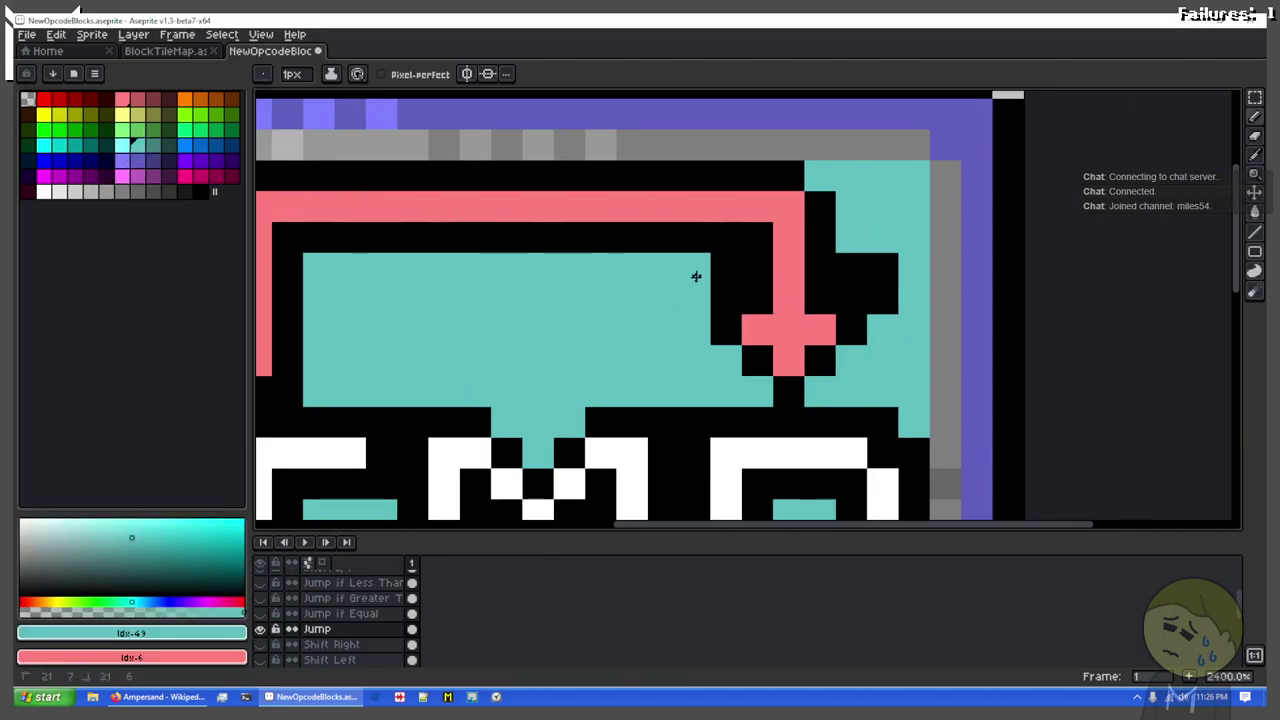
{"action": "left_click", "coordinate": [726, 268]}
{"action": "left_click", "coordinate": [851, 268]}
{"action": "left_click", "coordinate": [882, 268]}
{"action": "left_click", "coordinate": [882, 299]}
{"action": "left_click", "coordinate": [788, 392]}
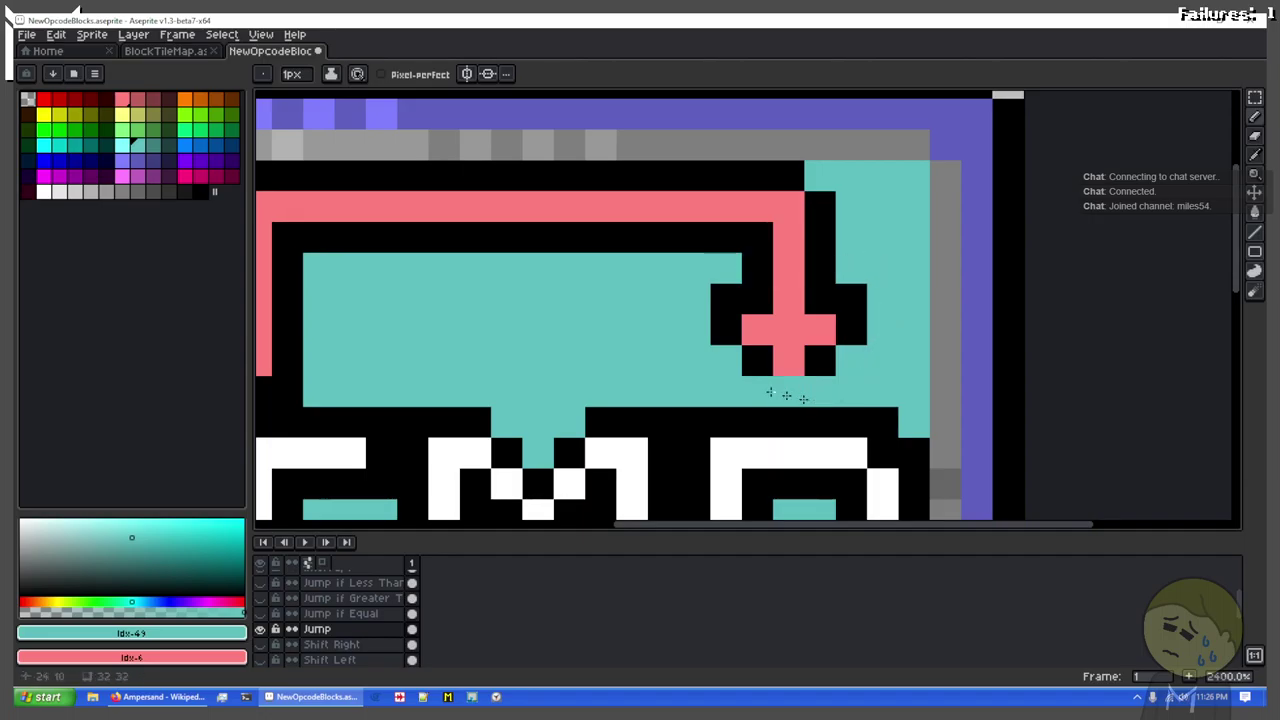
{"action": "left_click_drag", "start_coordinate": [657, 356], "coordinate": [709, 283]}
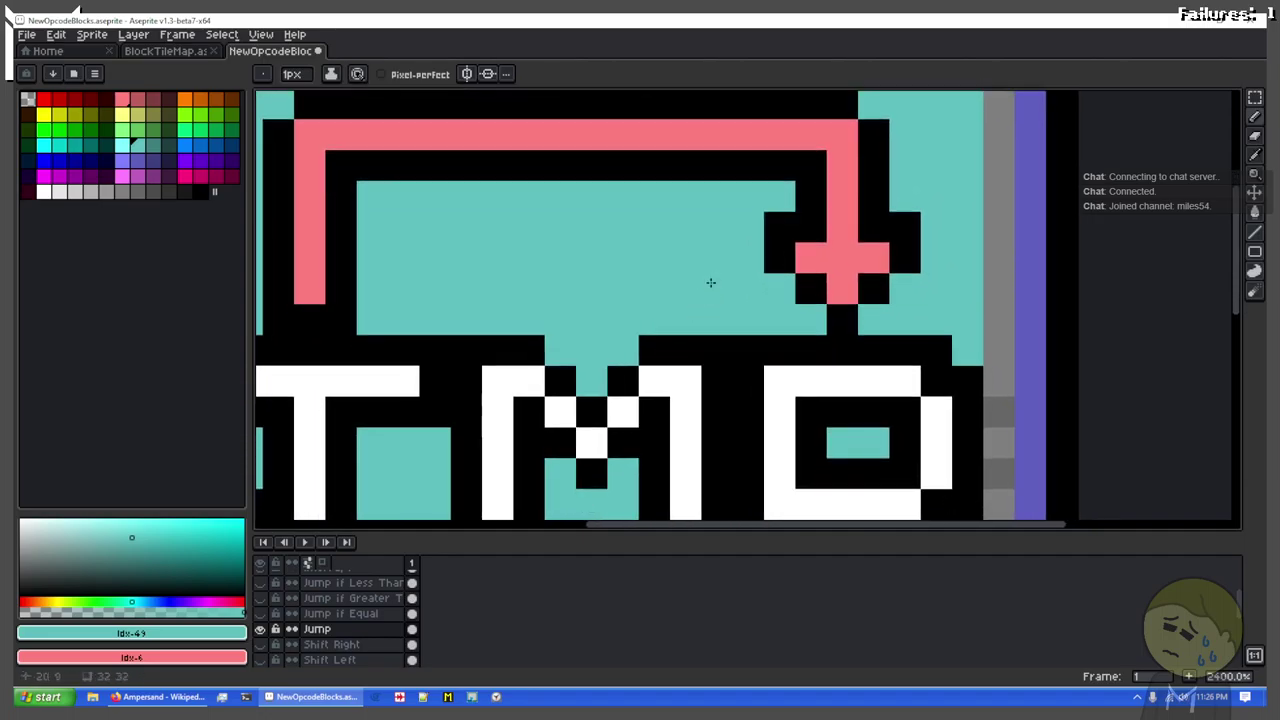
{"action": "scroll", "coordinate": [710, 283], "scroll_direction": "down", "scroll_amount": 2}
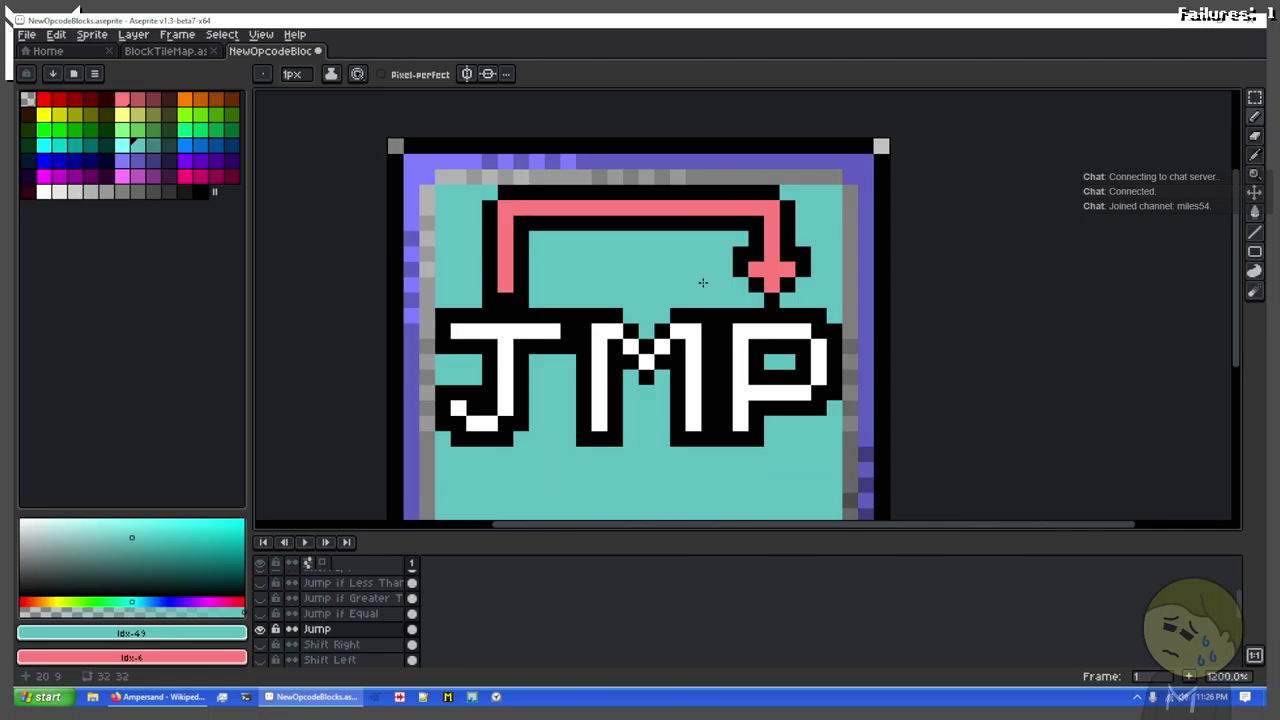
{"action": "key", "text": "ctrl+z"}
{"action": "key", "text": "ctrl+z"}
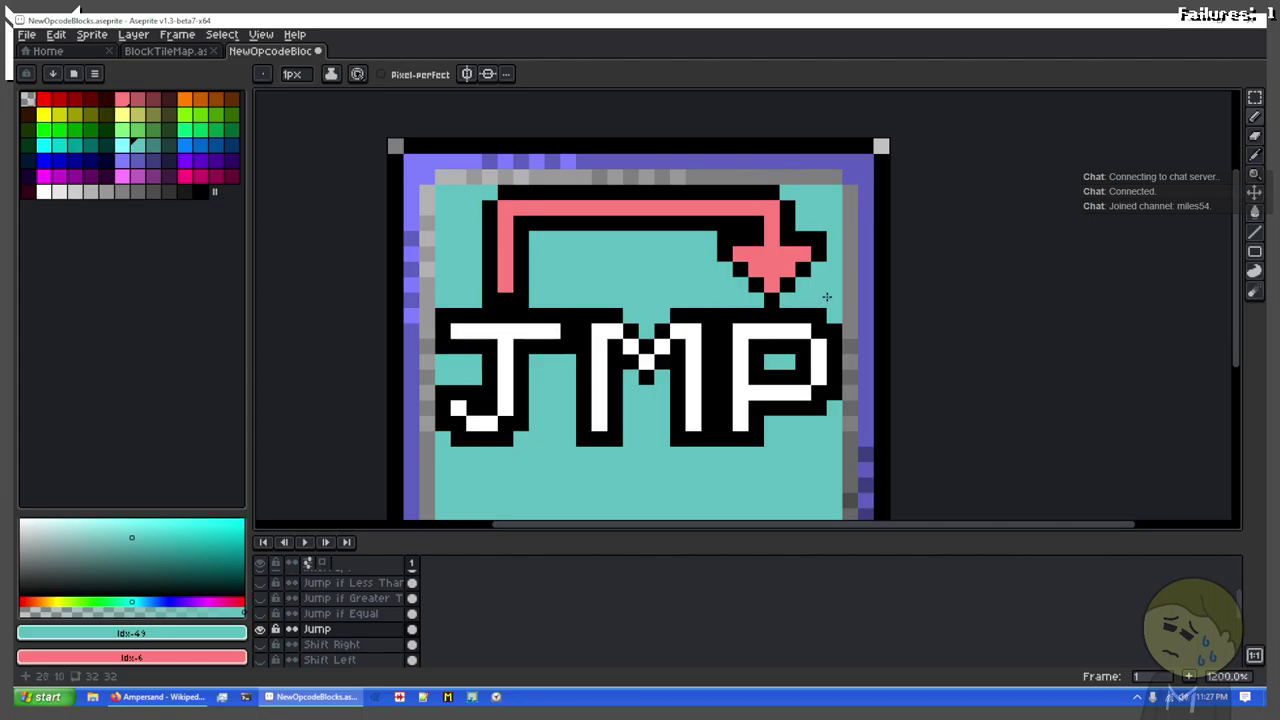
Step: Examine the Jump block's arrow and JMP lettering at several magnifications
{"action": "scroll", "coordinate": [787, 319], "scroll_direction": "up", "scroll_amount": 3}
{"action": "left_click_drag", "start_coordinate": [535, 308], "coordinate": [705, 308]}
{"action": "scroll", "coordinate": [705, 308], "scroll_direction": "down", "scroll_amount": 2}
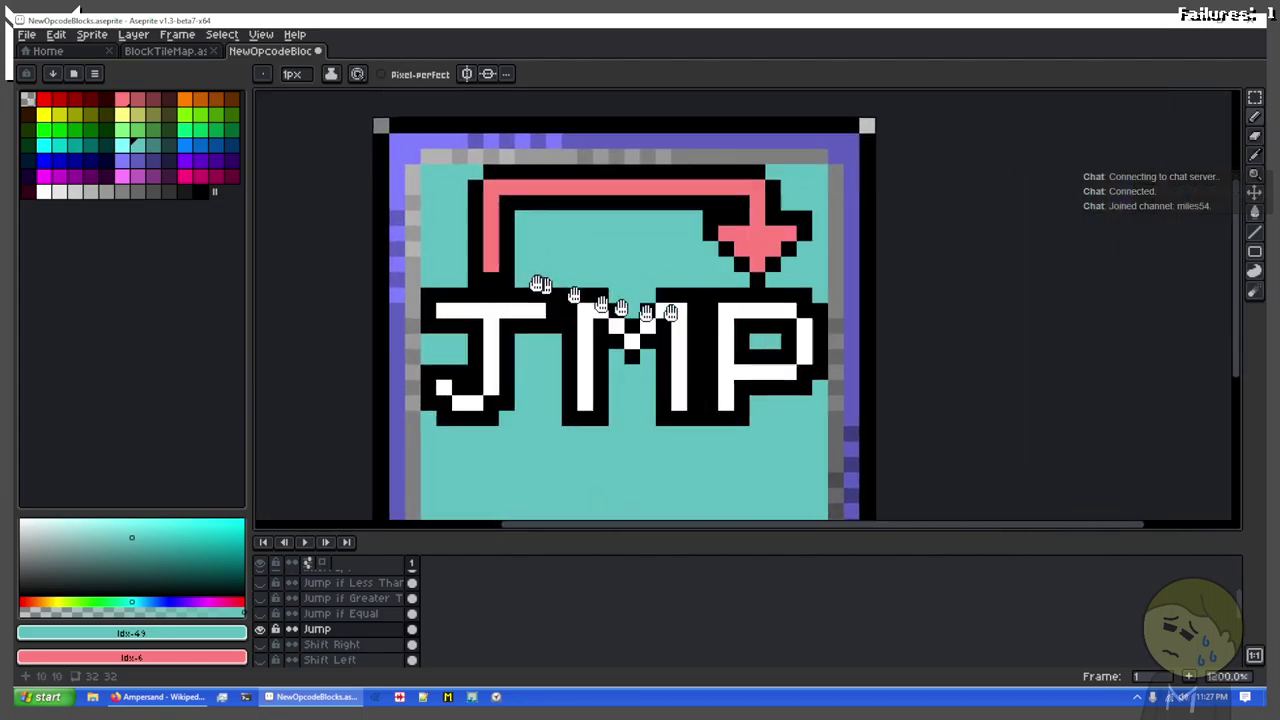
{"action": "scroll", "coordinate": [543, 280], "scroll_direction": "up", "scroll_amount": 1}
{"action": "left_click_drag", "start_coordinate": [801, 237], "coordinate": [805, 253]}
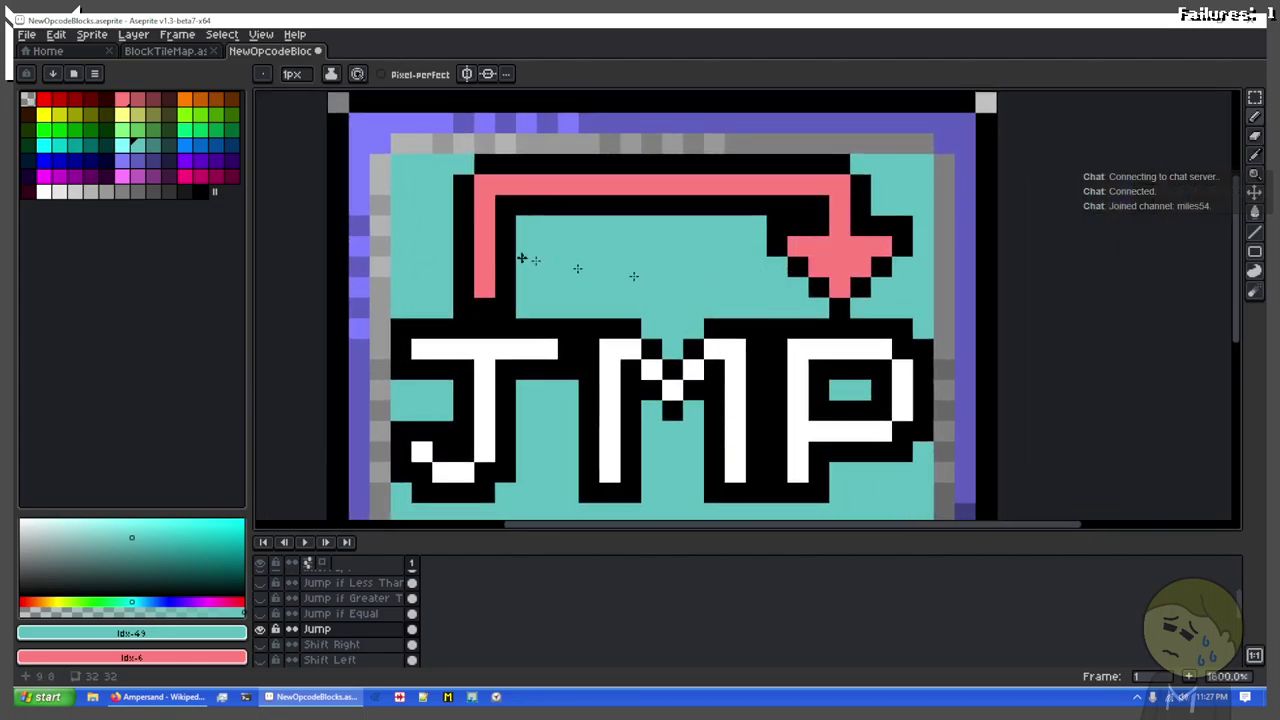
{"action": "scroll", "coordinate": [524, 261], "scroll_direction": "down", "scroll_amount": 1}
{"action": "scroll", "coordinate": [594, 228], "scroll_direction": "down", "scroll_amount": 1}
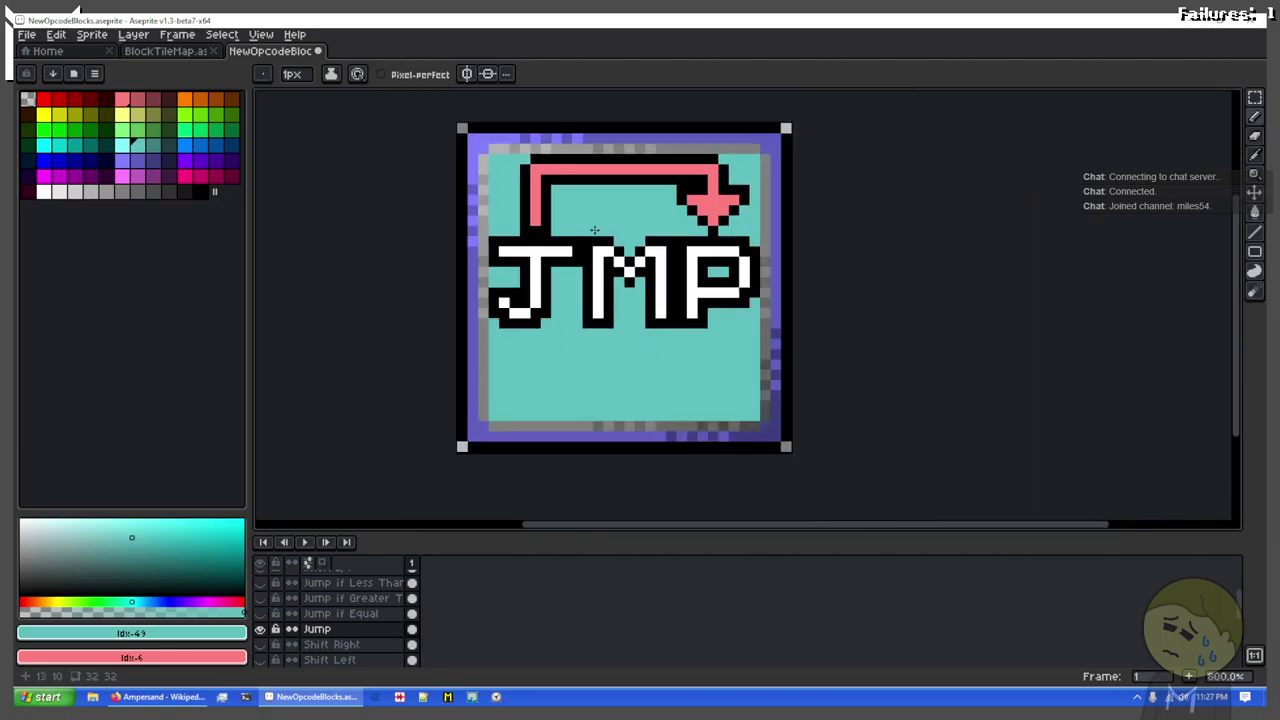
{"action": "scroll", "coordinate": [530, 250], "scroll_direction": "up", "scroll_amount": 2}
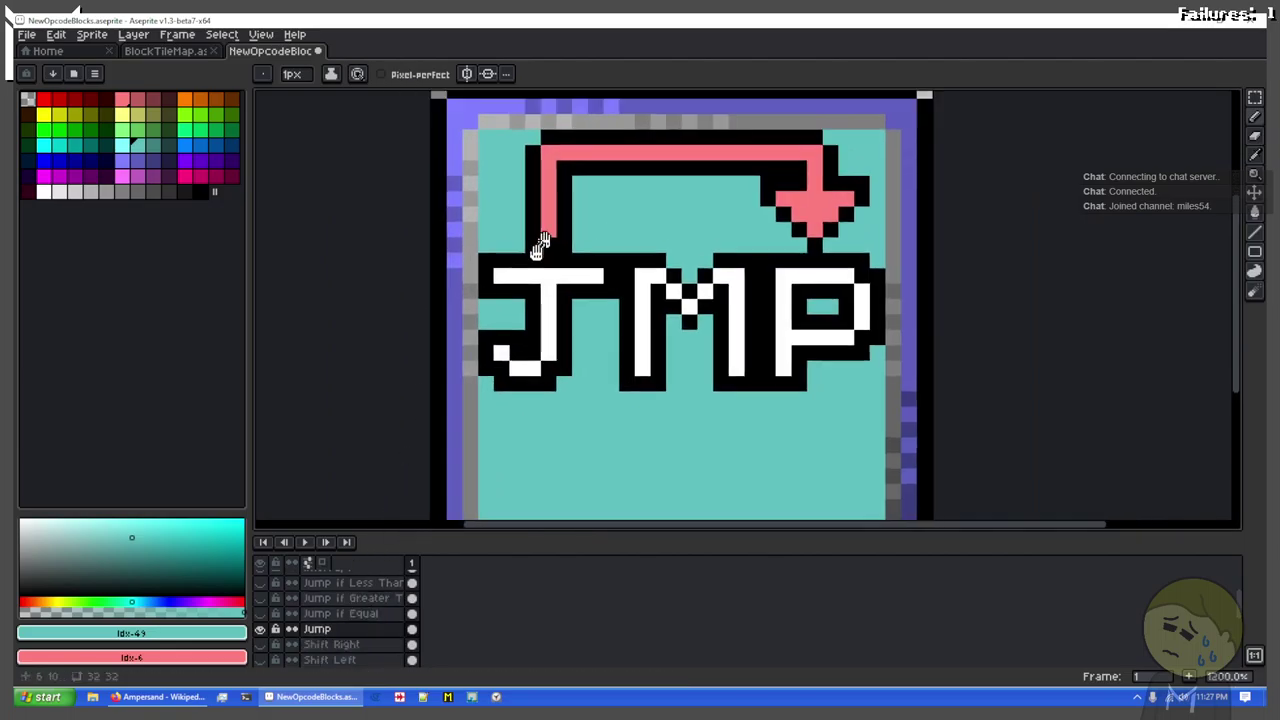
Step: Copy the 22 × 8 pixel arrow from the Jump layer and paste it above the letters on the Jump if Equal layer
{"action": "key", "text": "m"}
{"action": "left_click_drag", "start_coordinate": [514, 267], "coordinate": [865, 138]}
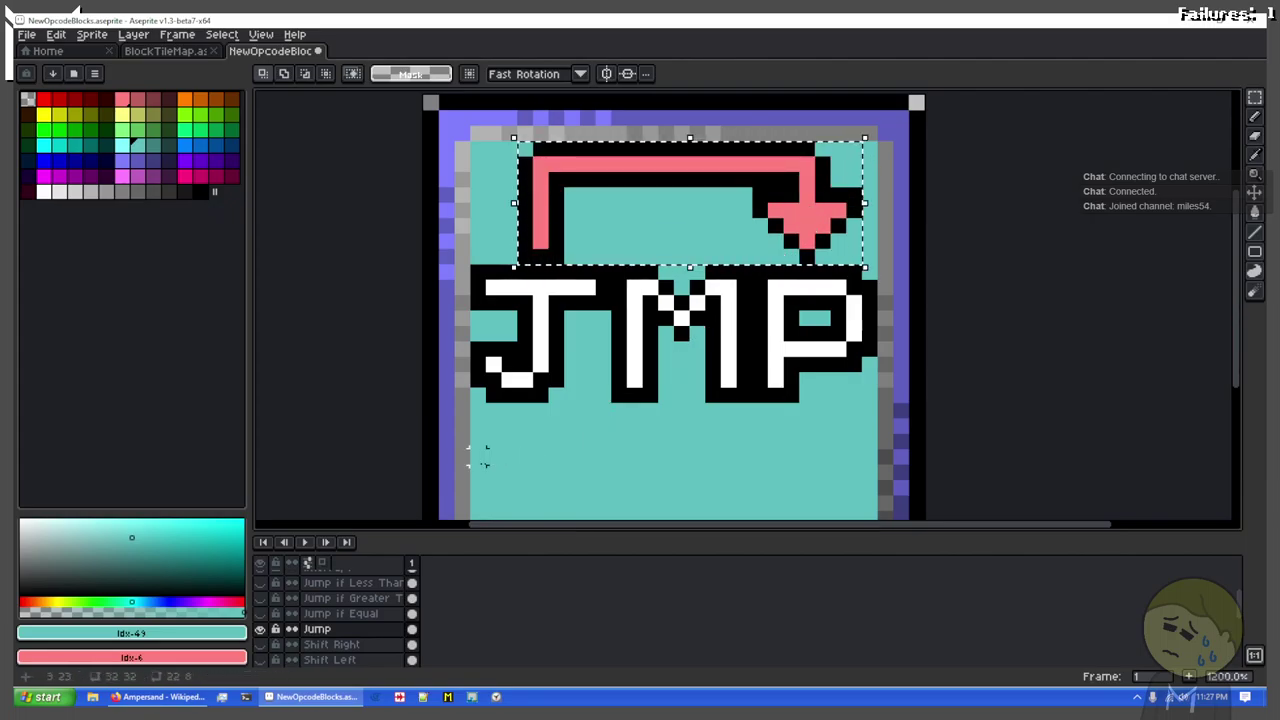
{"action": "left_click", "coordinate": [325, 613]}
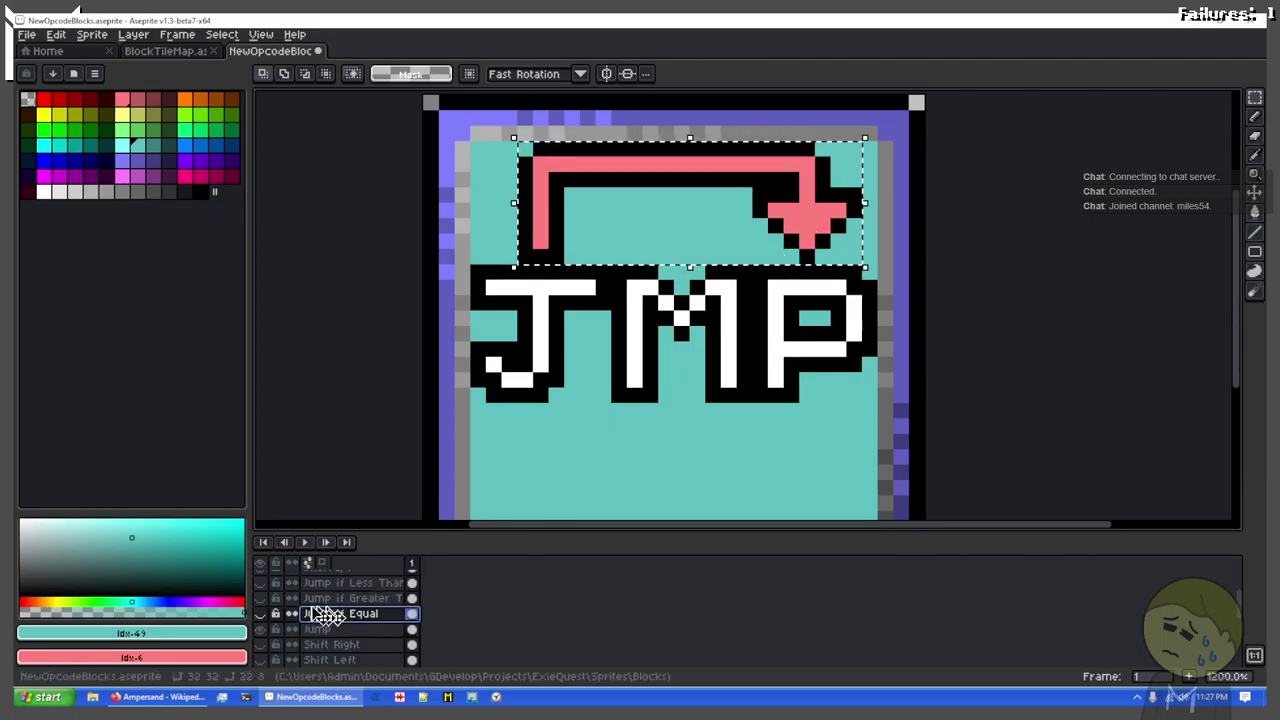
{"action": "left_click", "coordinate": [264, 613]}
{"action": "key", "text": "ctrl+v"}
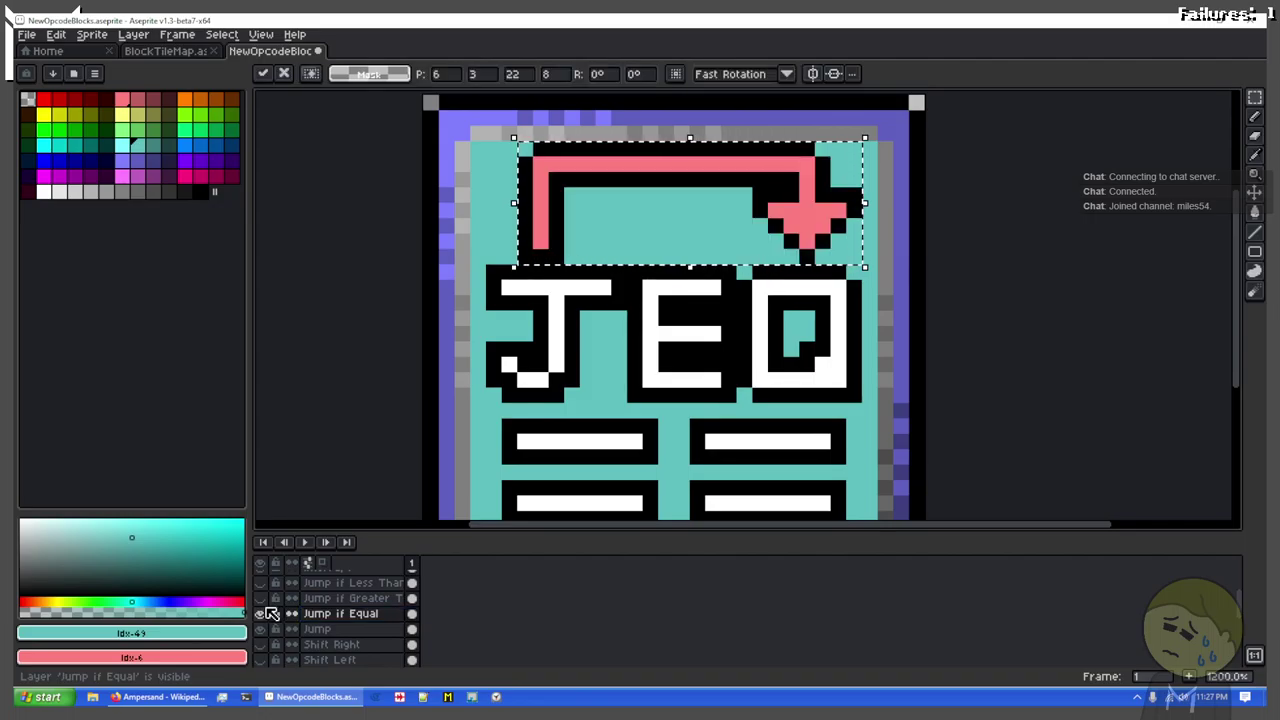
{"action": "key", "text": "Return"}
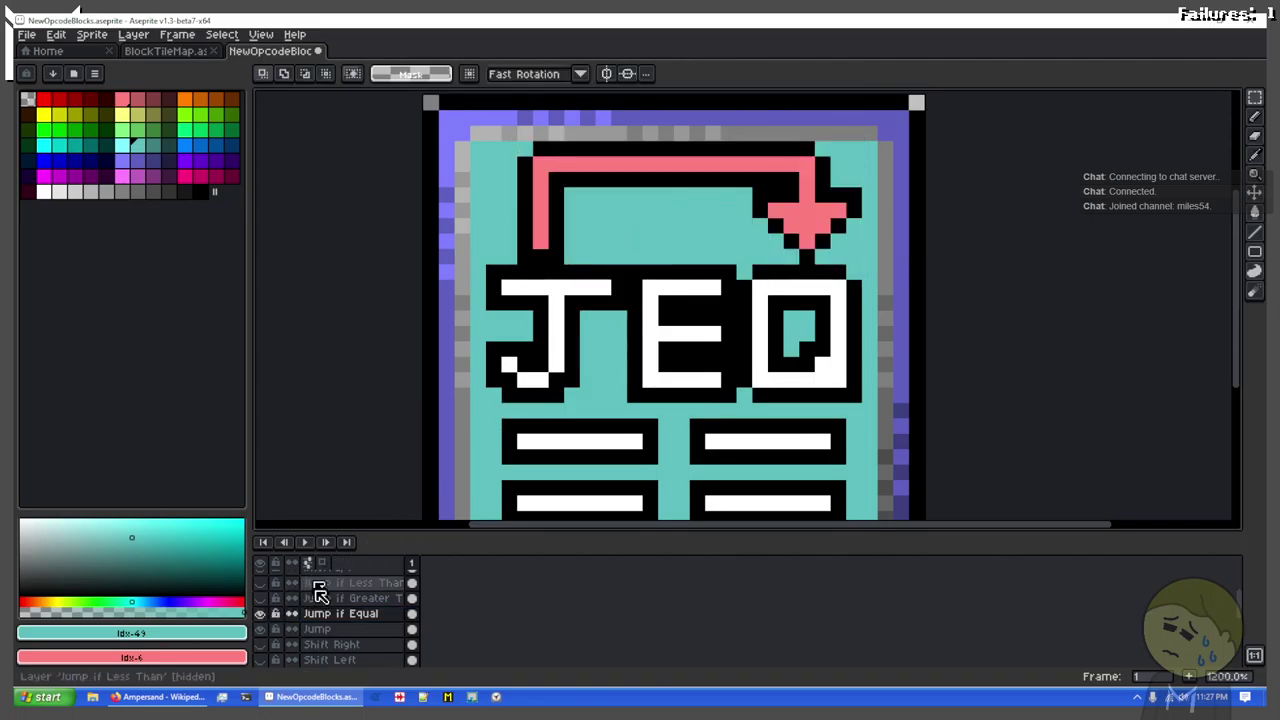
Step: Paste the copied arrow above the JGT lettering on the Jump if Greater Than layer
{"action": "left_click", "coordinate": [261, 597]}
{"action": "key", "text": "ctrl+v"}
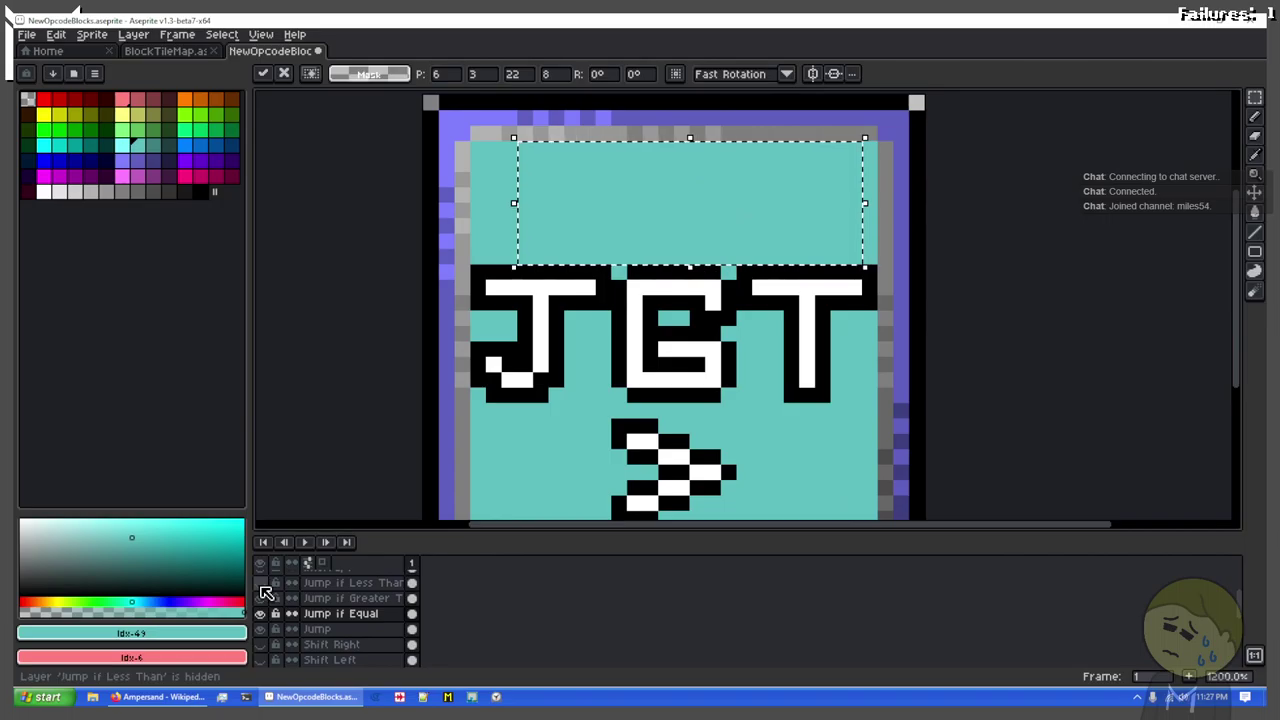
{"action": "key", "text": "Return"}
{"action": "left_click", "coordinate": [345, 598]}
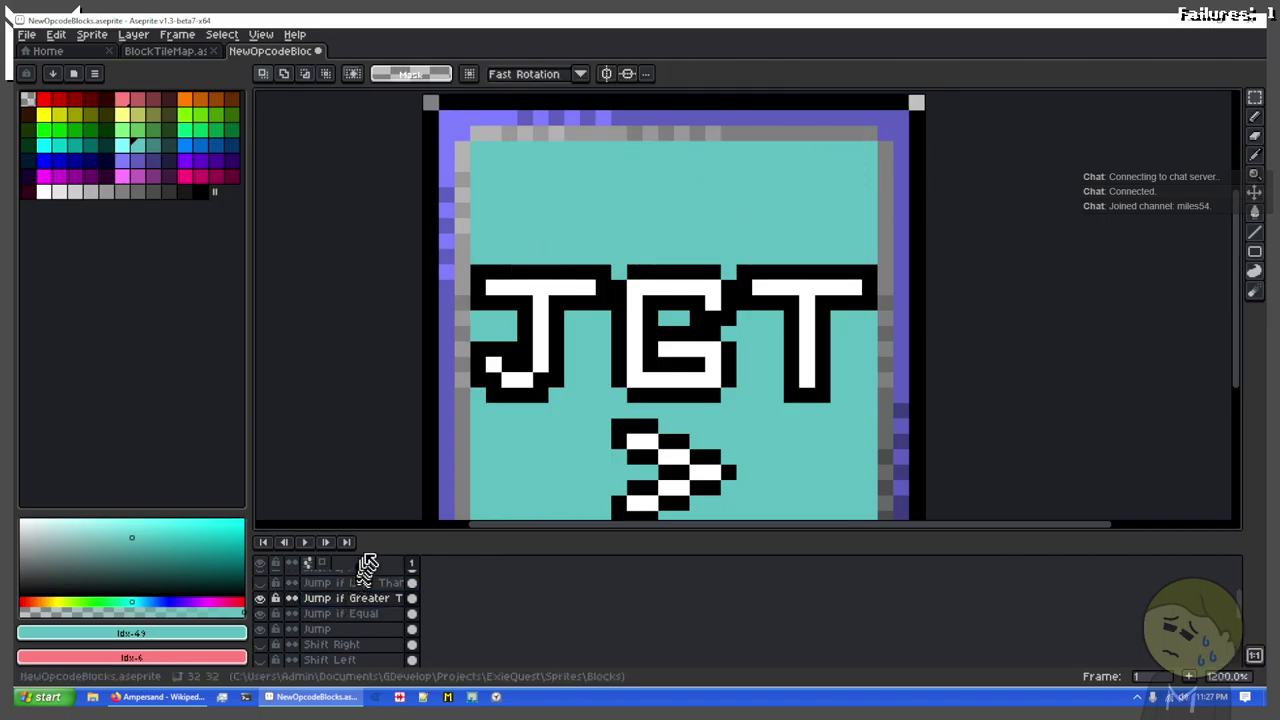
{"action": "key", "text": "ctrl+v"}
{"action": "key", "text": "Return"}
Step: Show the Jump if Less Than layer and paste the copied arrow above its JLT lettering
{"action": "left_click", "coordinate": [261, 582]}
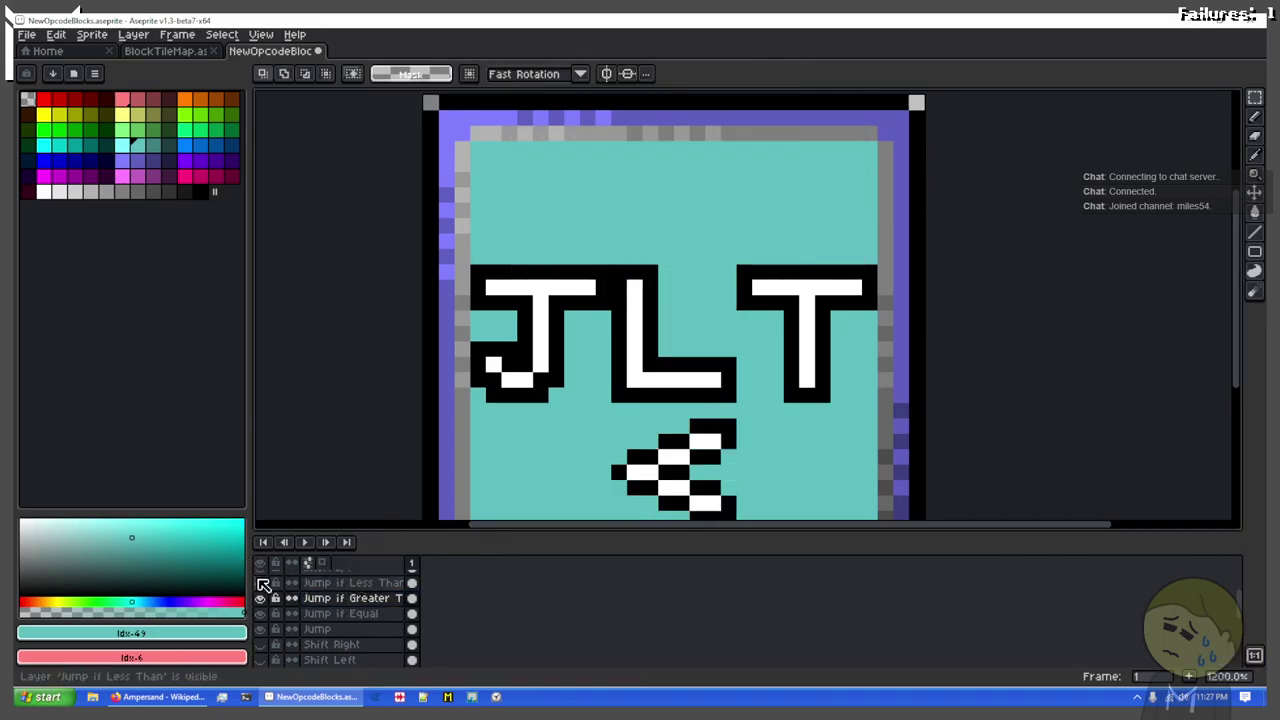
{"action": "left_click", "coordinate": [365, 582]}
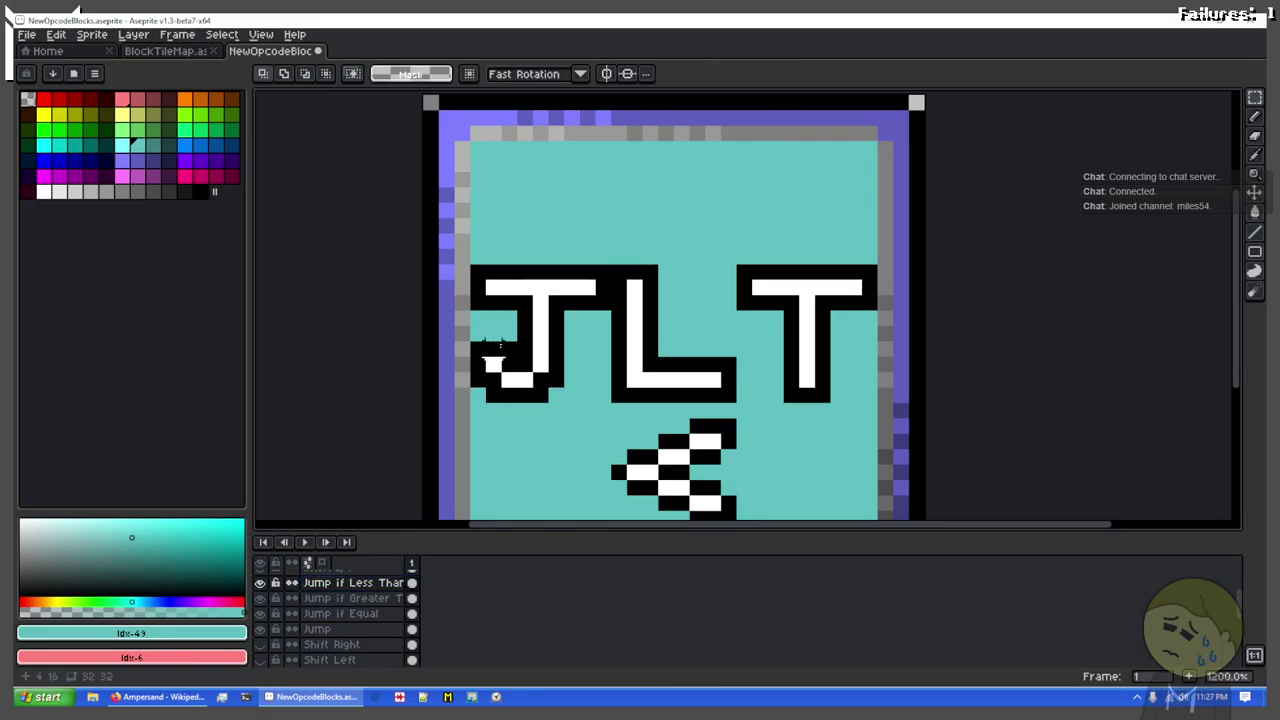
{"action": "key", "text": "ctrl+v"}
{"action": "key", "text": "Return"}
{"action": "scroll", "coordinate": [305, 615], "scroll_direction": "up", "scroll_amount": 1}
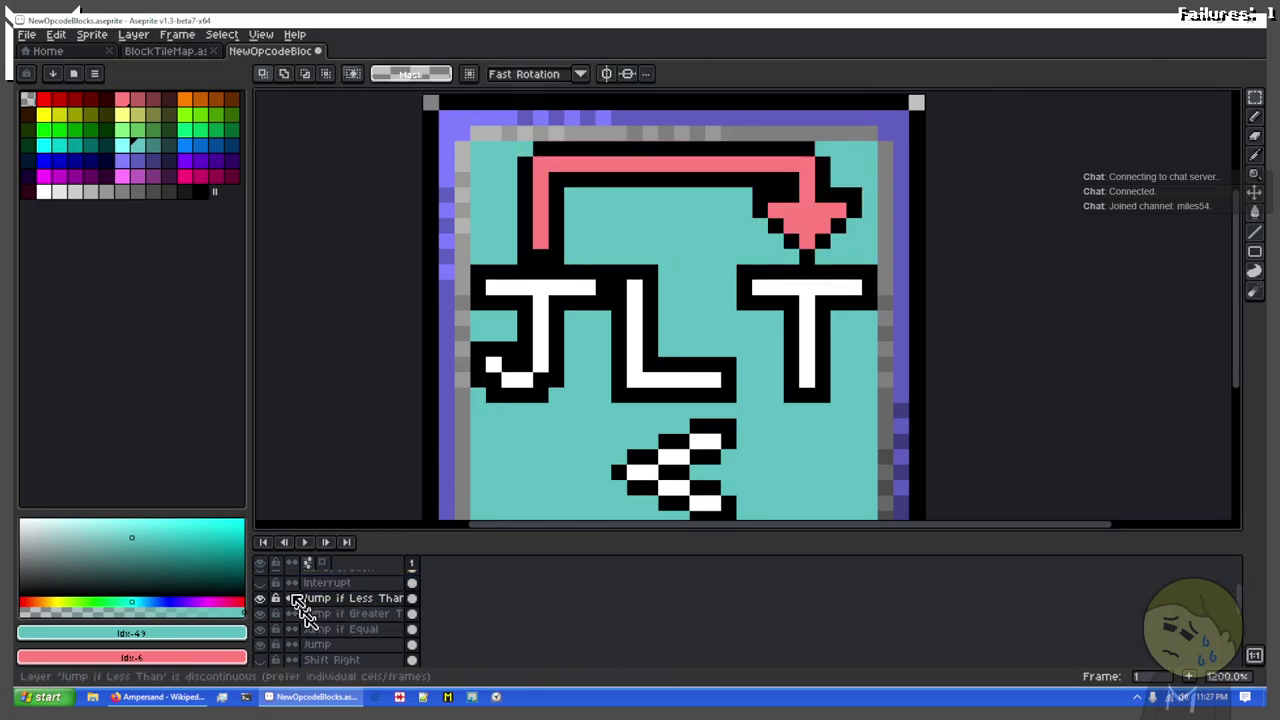
{"action": "scroll", "coordinate": [305, 615], "scroll_direction": "down", "scroll_amount": 1}
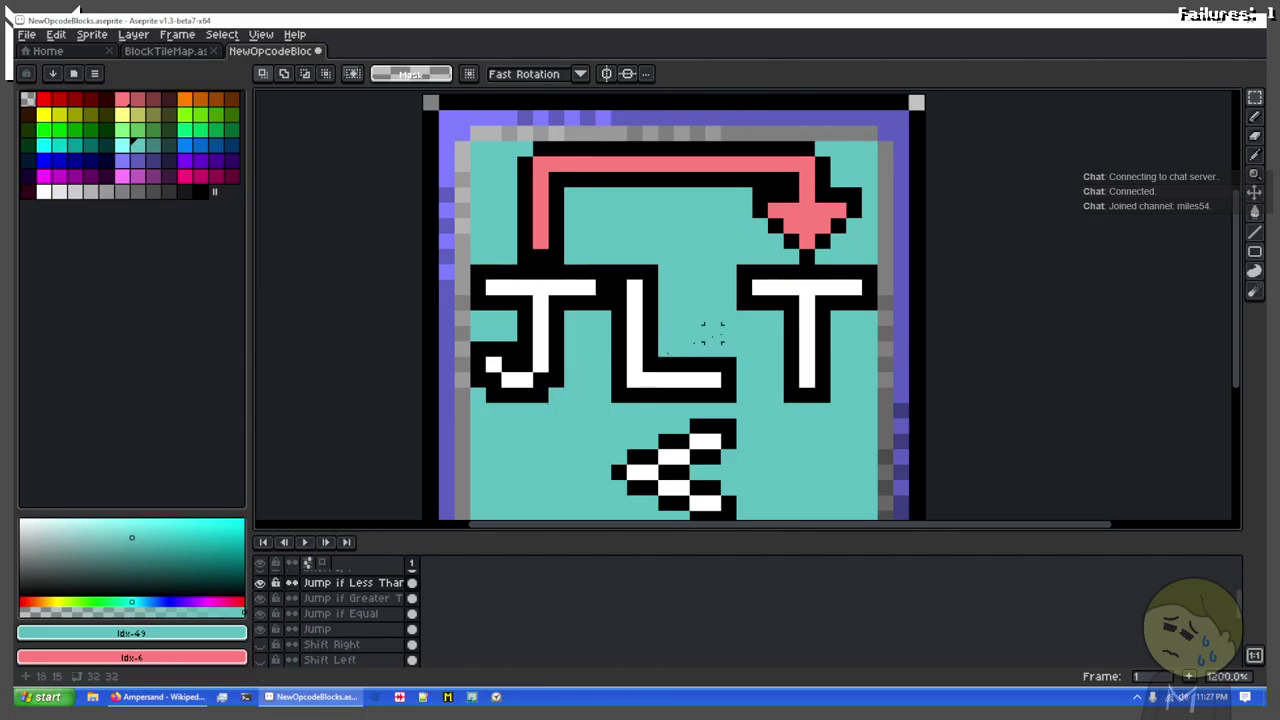
Step: Hide the three conditional jump layers and select the whole 32 × 32 block on the Jump layer
{"action": "left_click_drag", "start_coordinate": [248, 583], "coordinate": [249, 583]}
{"action": "left_click", "coordinate": [264, 583]}
{"action": "left_click", "coordinate": [262, 598]}
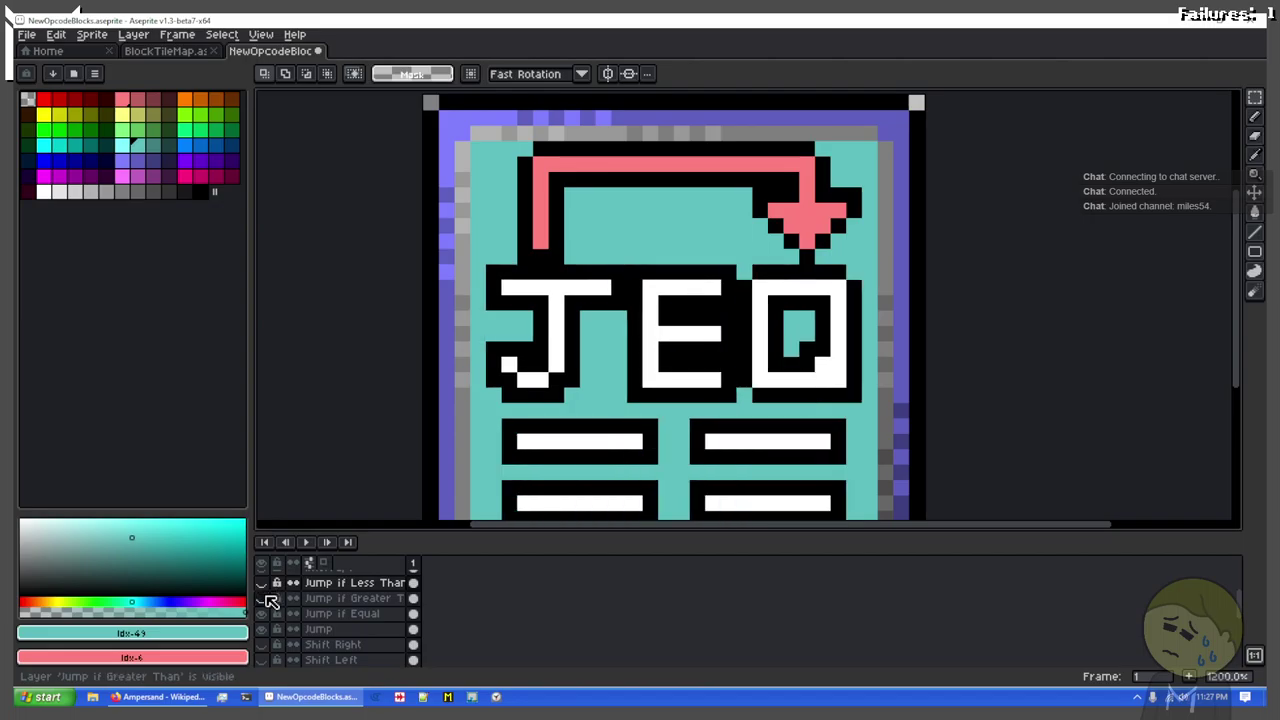
{"action": "left_click", "coordinate": [262, 613]}
{"action": "left_click", "coordinate": [330, 627]}
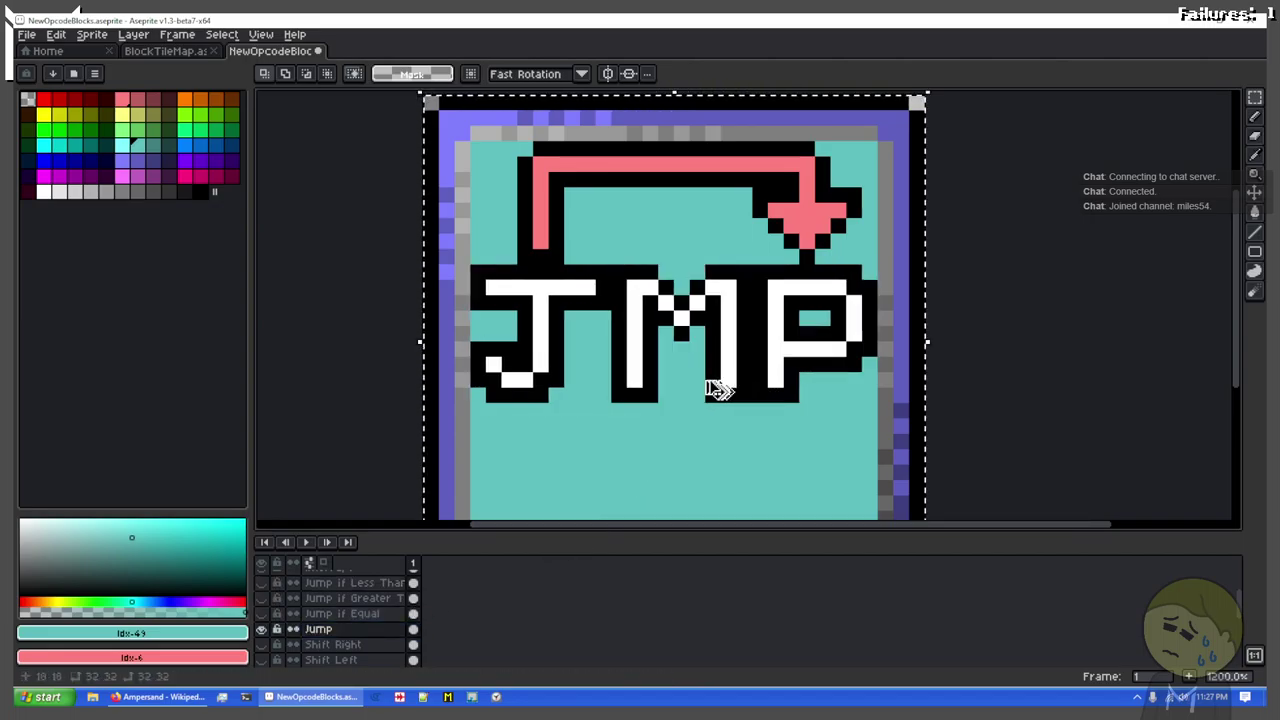
{"action": "scroll", "coordinate": [609, 329], "scroll_direction": "down", "scroll_amount": 2}
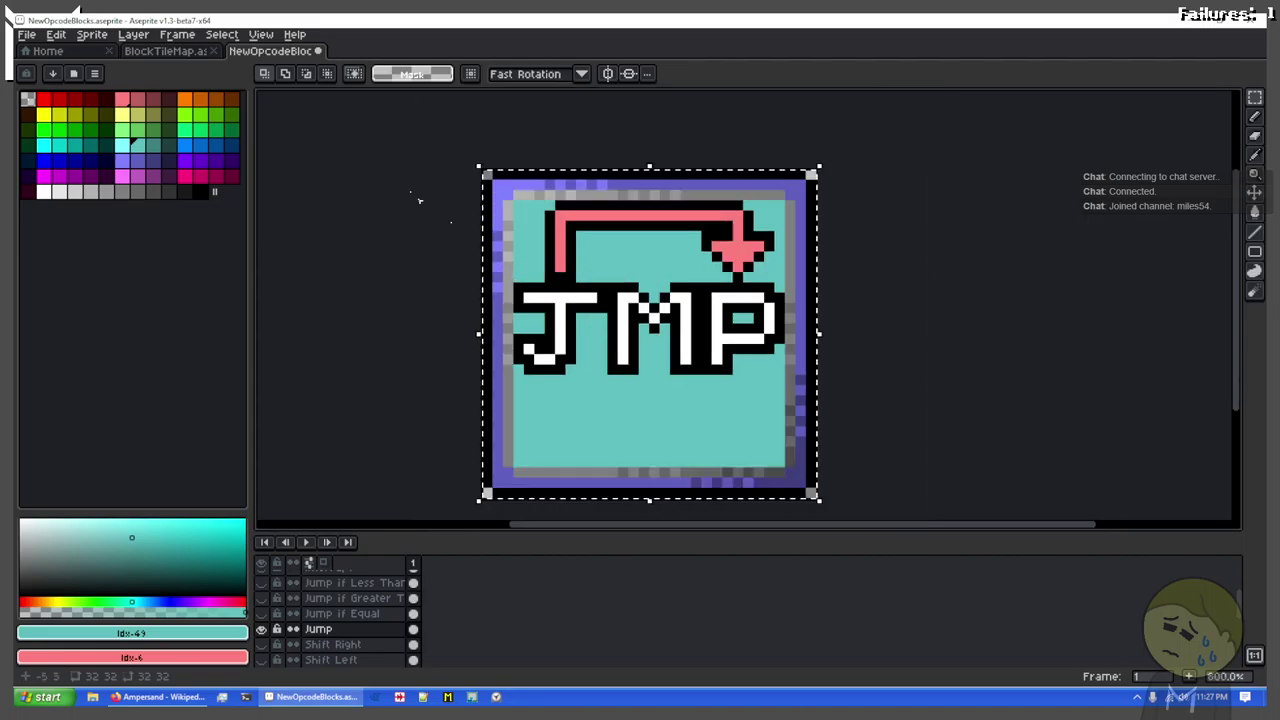
Step: In BlockTileMap, select the 288 × 32 pixel strip from the MOV tile through SHL with the Borders layer active
{"action": "left_click", "coordinate": [172, 51]}
{"action": "scroll", "coordinate": [492, 193], "scroll_direction": "up", "scroll_amount": 3}
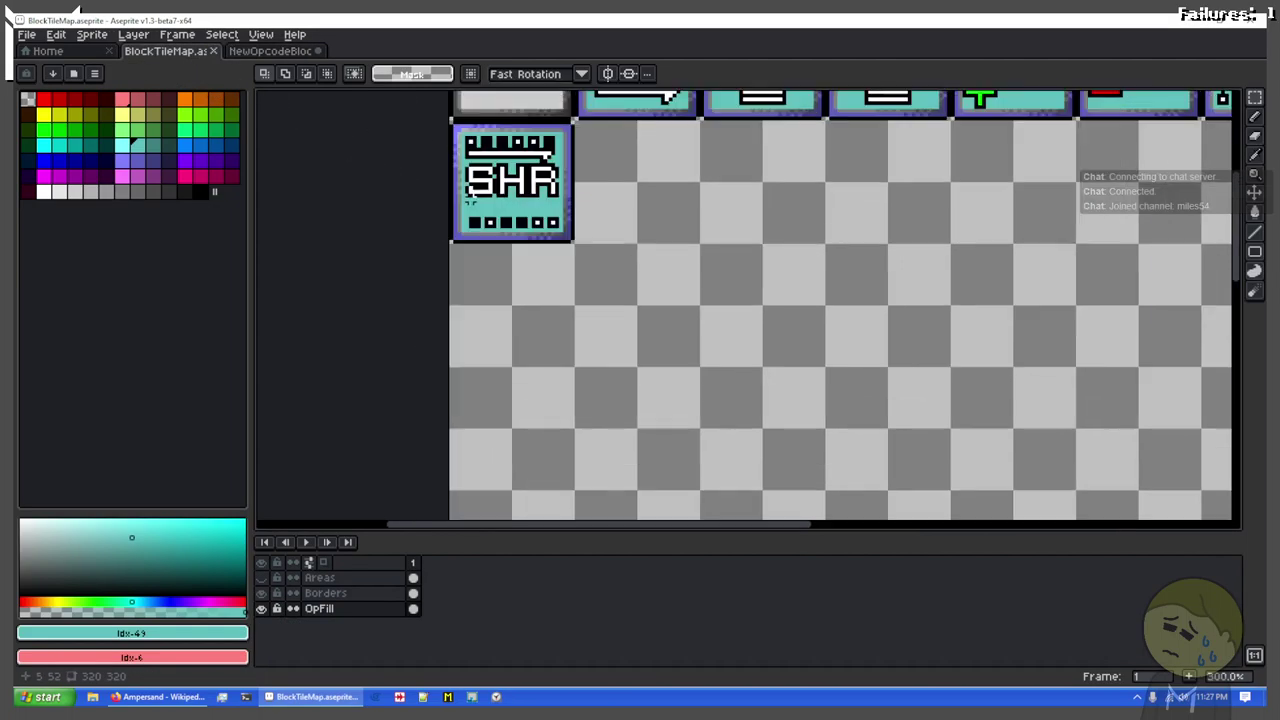
{"action": "left_click_drag", "start_coordinate": [683, 244], "coordinate": [522, 426]}
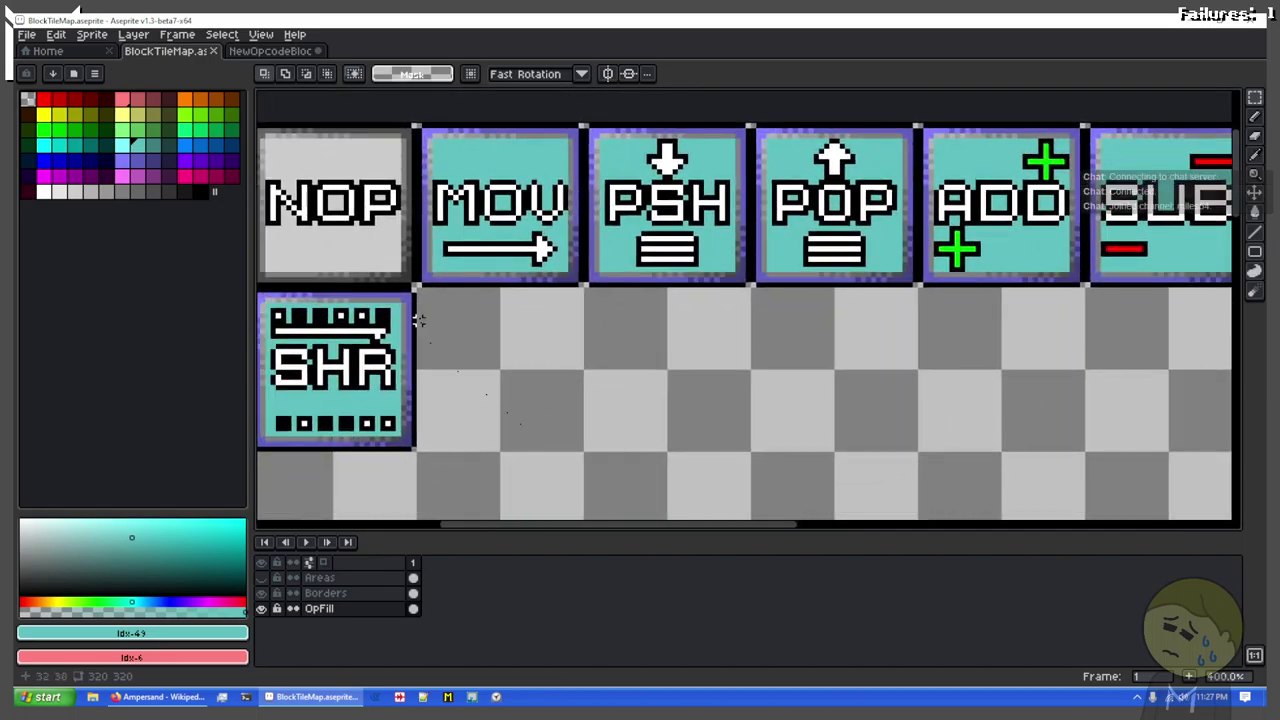
{"action": "left_click_drag", "start_coordinate": [417, 285], "coordinate": [1229, 96]}
{"action": "left_click_drag", "start_coordinate": [383, 414], "coordinate": [939, 330]}
{"action": "scroll", "coordinate": [668, 348], "scroll_direction": "down", "scroll_amount": 4}
{"action": "scroll", "coordinate": [569, 414], "scroll_direction": "up", "scroll_amount": 2}
{"action": "left_click_drag", "start_coordinate": [754, 306], "coordinate": [654, 430]}
{"action": "left_click", "coordinate": [336, 592]}
{"action": "key", "text": "ctrl+c"}
{"action": "key", "text": "ctrl+v"}
{"action": "left_click_drag", "start_coordinate": [635, 169], "coordinate": [636, 180]}
{"action": "key", "text": "ctrl+z"}
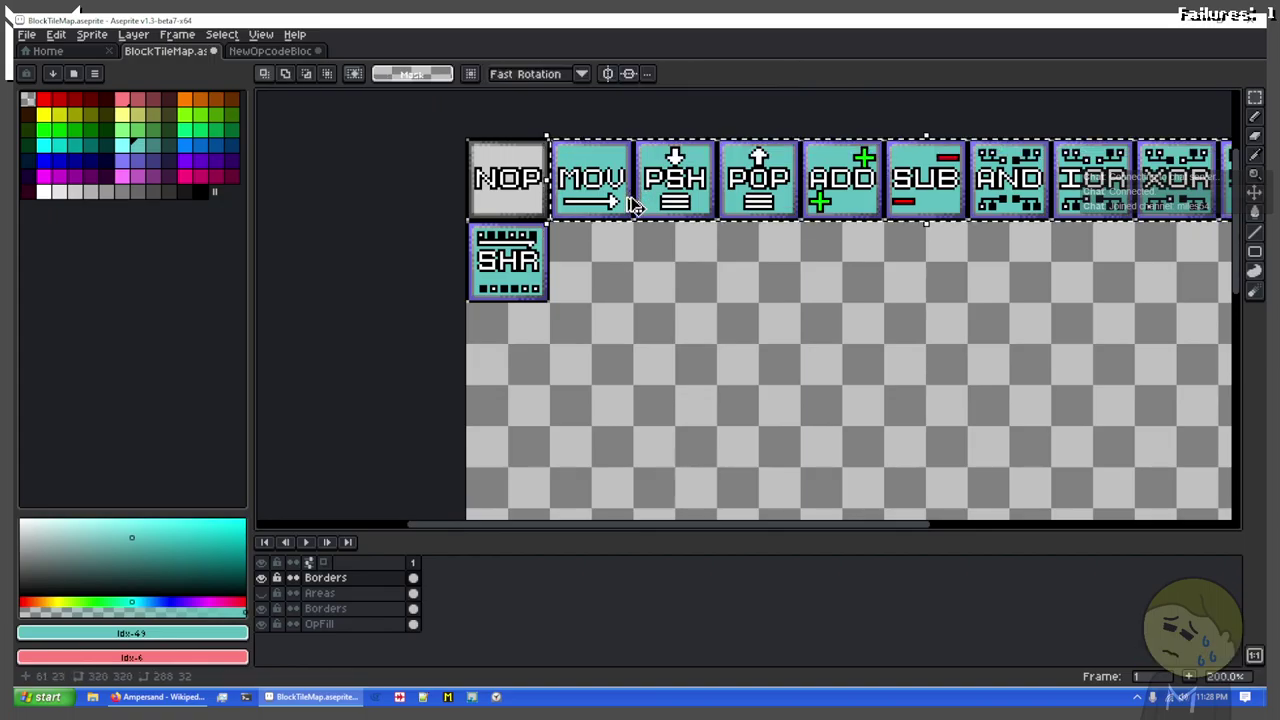
{"action": "key", "text": "ctrl+z"}
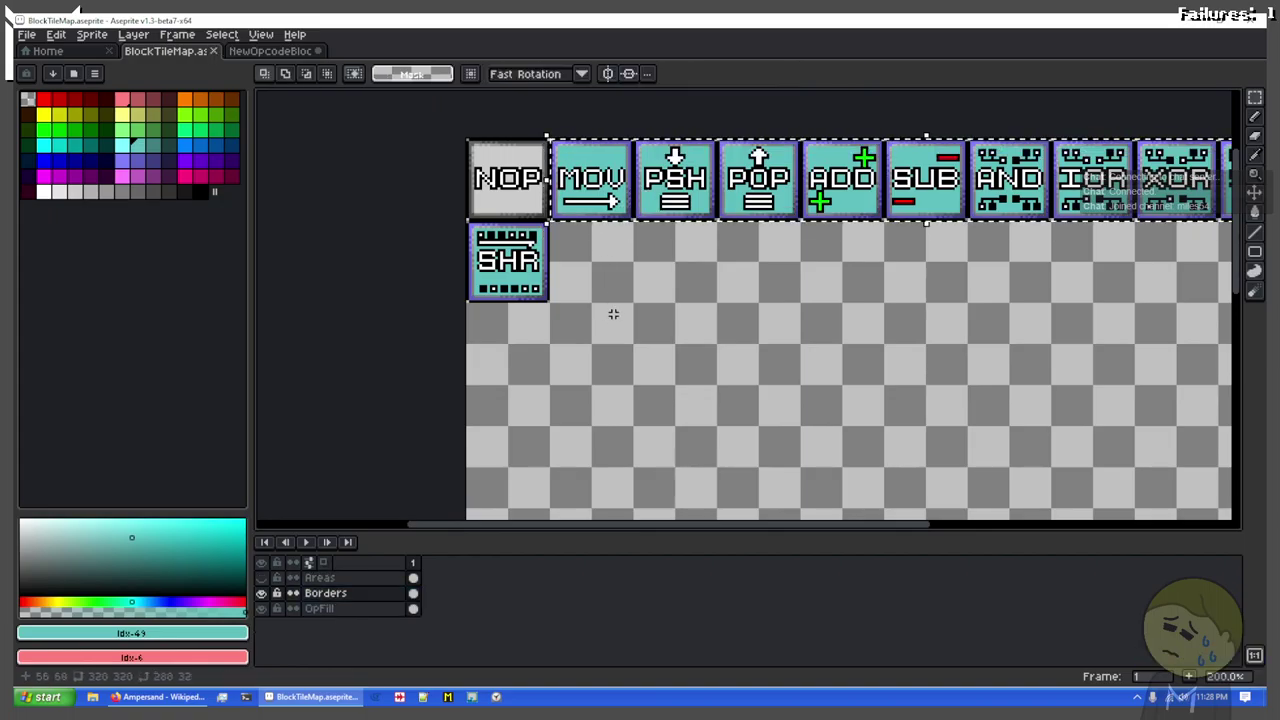
Step: Place a copy of the nine selected tile borders one row down, at position X 32, Y 32
{"action": "key", "text": "Down"}
{"action": "key", "text": "Down"}
{"action": "key", "text": "Down"}
{"action": "key", "text": "Down"}
{"action": "key", "text": "Down"}
{"action": "key", "text": "Down"}
{"action": "key", "text": "Down"}
{"action": "key", "text": "Down"}
{"action": "key", "text": "Down"}
{"action": "key", "text": "Down"}
{"action": "key", "text": "Down"}
{"action": "key", "text": "Down"}
{"action": "key", "text": "Down"}
{"action": "key", "text": "Down"}
{"action": "key", "text": "Down"}
{"action": "key", "text": "Down"}
{"action": "key", "text": "Down"}
{"action": "key", "text": "Down"}
{"action": "key", "text": "Down"}
{"action": "key", "text": "Down"}
{"action": "key", "text": "Down"}
{"action": "key", "text": "Down"}
{"action": "key", "text": "Down"}
{"action": "key", "text": "Down"}
{"action": "key", "text": "Down"}
{"action": "key", "text": "Down"}
{"action": "key", "text": "Down"}
{"action": "key", "text": "Down"}
{"action": "key", "text": "Down"}
{"action": "key", "text": "Down"}
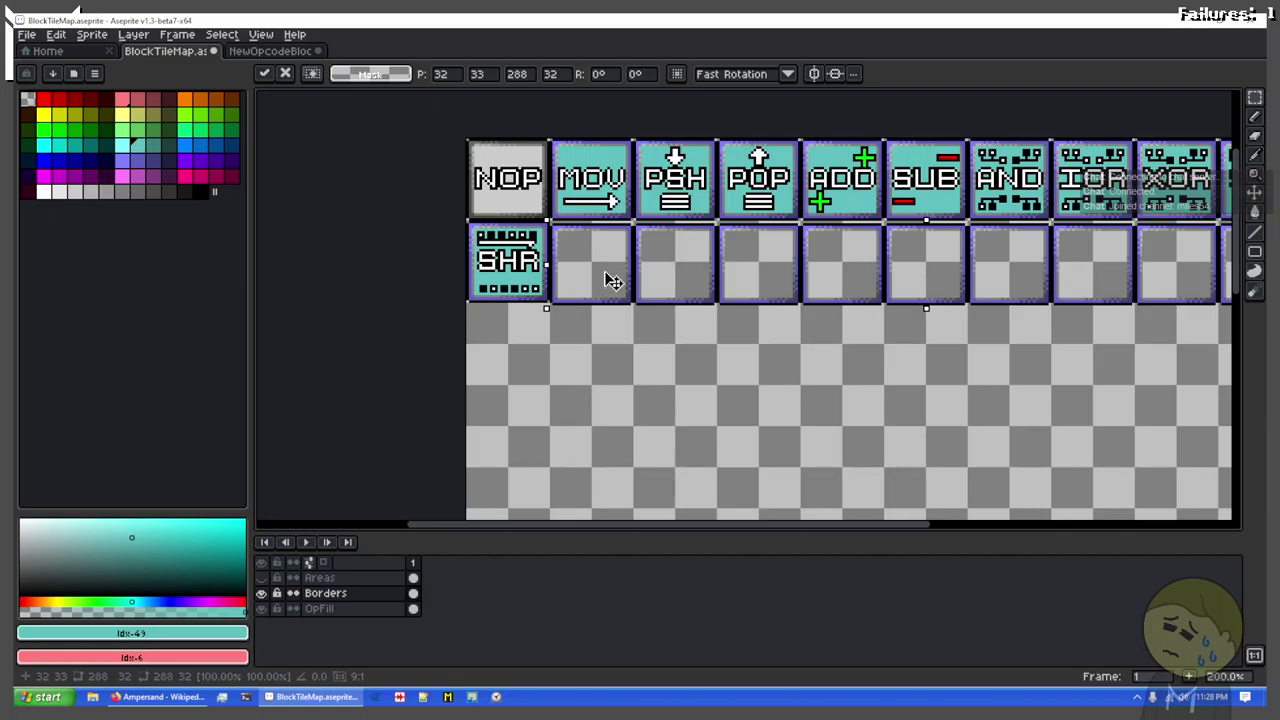
{"action": "key", "text": "Up"}
{"action": "key", "text": "Up"}
{"action": "key", "text": "Down"}
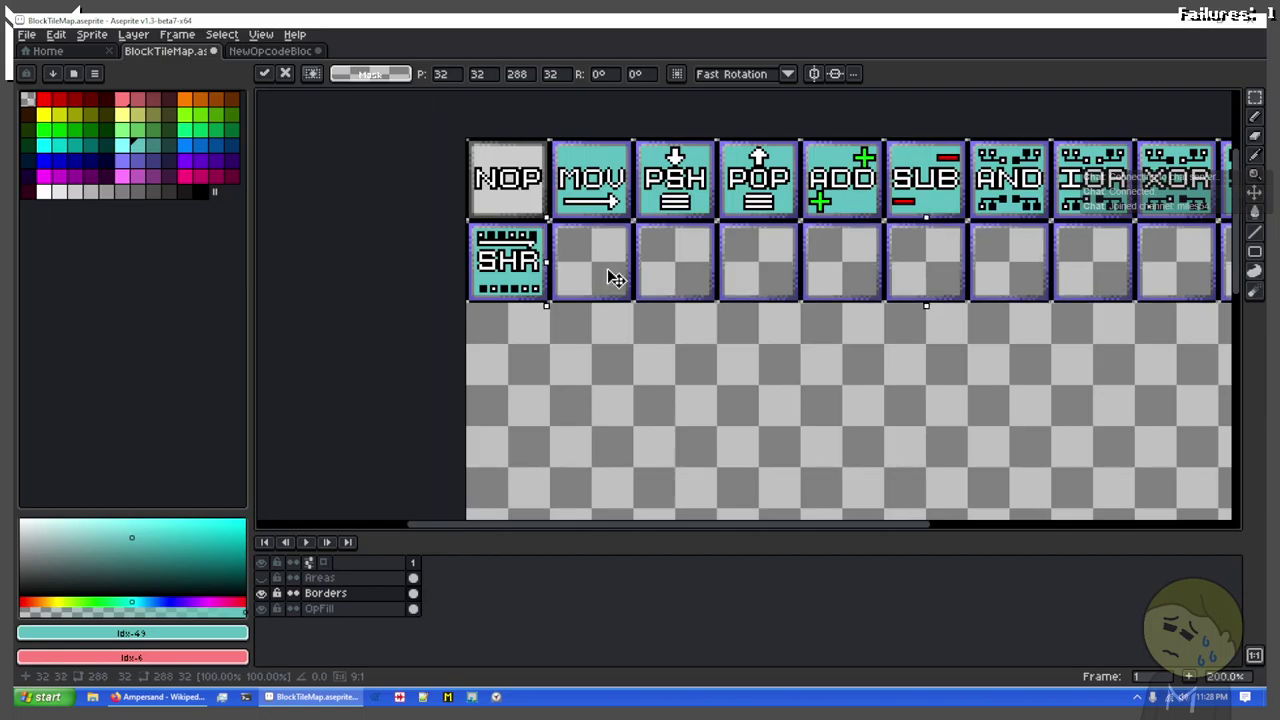
Step: Select the complete second row of borders, starting from the SHR tile
{"action": "scroll", "coordinate": [467, 224], "scroll_direction": "up", "scroll_amount": 2}
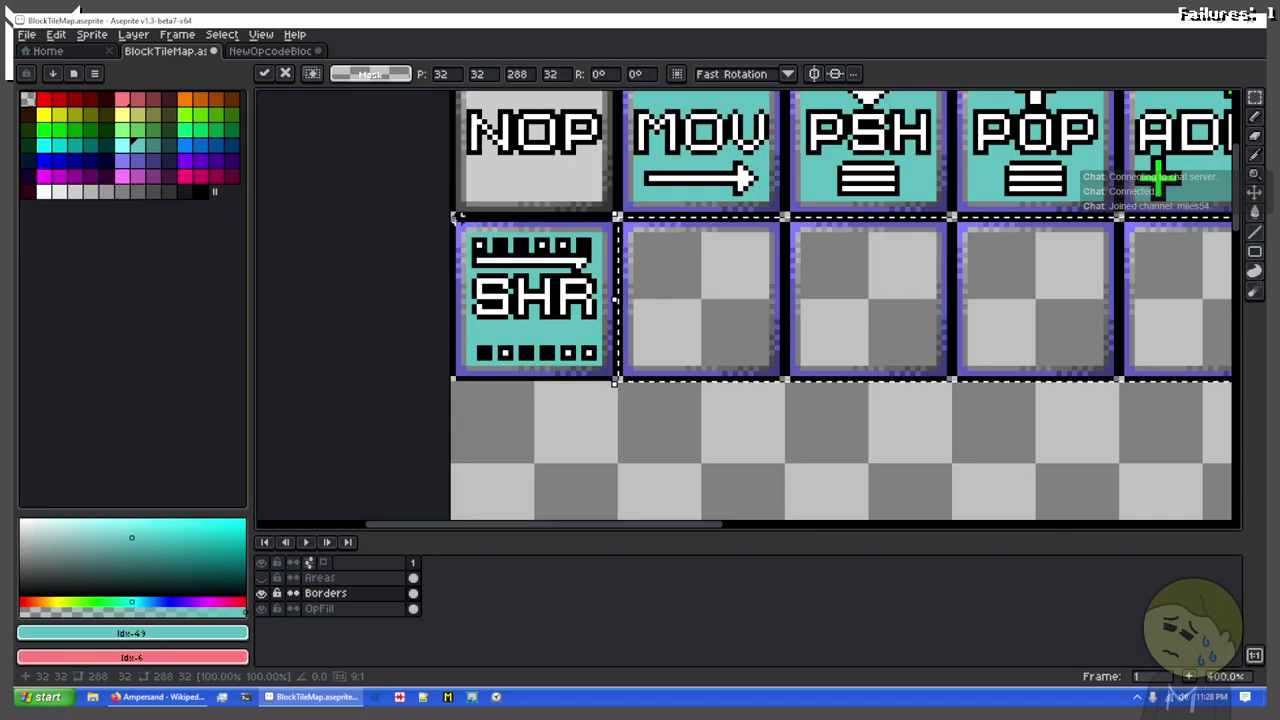
{"action": "left_click_drag", "start_coordinate": [453, 217], "coordinate": [657, 385]}
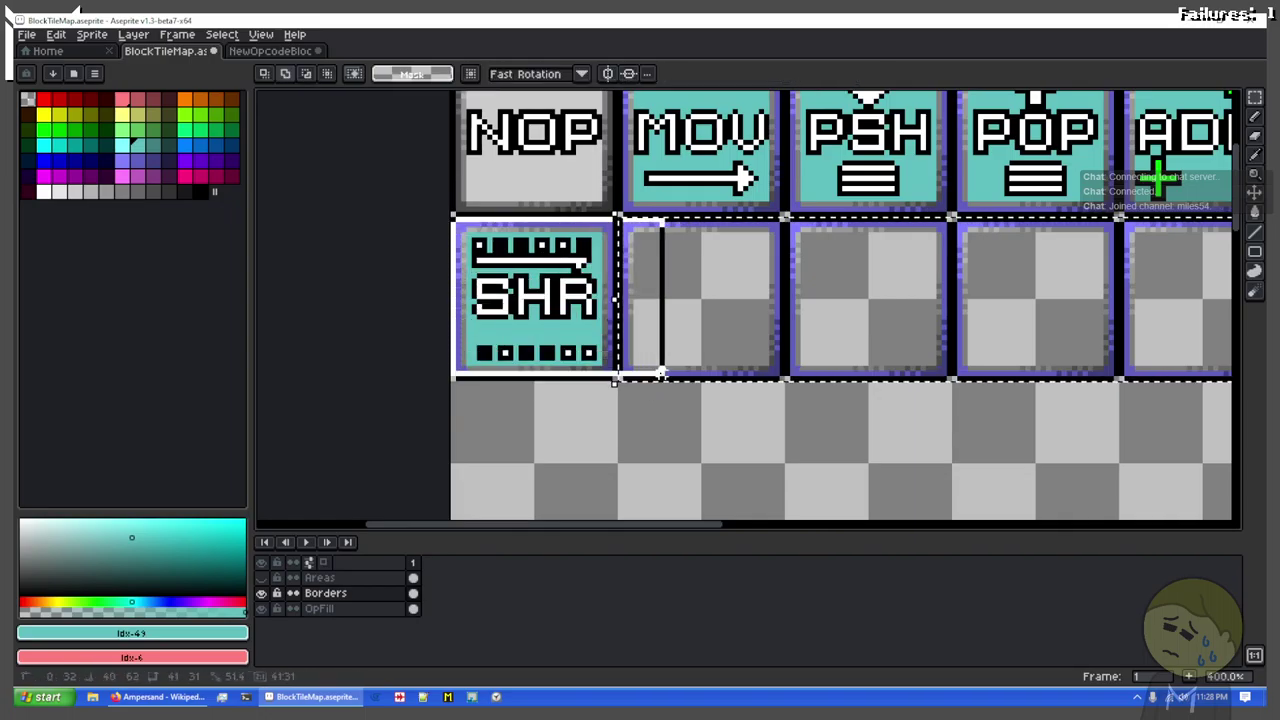
{"action": "scroll", "coordinate": [662, 381], "scroll_direction": "down", "scroll_amount": 3}
{"action": "left_click_drag", "start_coordinate": [822, 369], "coordinate": [678, 306]}
{"action": "left_click", "coordinate": [484, 290]}
Step: Repeat copies of the full border row downward through the sixth tile row, at Y 160
{"action": "scroll", "coordinate": [481, 292], "scroll_direction": "up", "scroll_amount": 2}
{"action": "left_click", "coordinate": [513, 243]}
{"action": "left_click_drag", "start_coordinate": [519, 250], "coordinate": [522, 374]}
{"action": "left_click_drag", "start_coordinate": [745, 398], "coordinate": [701, 250]}
{"action": "key", "text": "Return"}
{"action": "left_click_drag", "start_coordinate": [495, 270], "coordinate": [466, 503]}
{"action": "left_click_drag", "start_coordinate": [500, 380], "coordinate": [440, 90]}
{"action": "scroll", "coordinate": [440, 90], "scroll_direction": "down", "scroll_amount": 3}
{"action": "left_click_drag", "start_coordinate": [414, 225], "coordinate": [409, 286]}
{"action": "scroll", "coordinate": [439, 300], "scroll_direction": "up", "scroll_amount": 1}
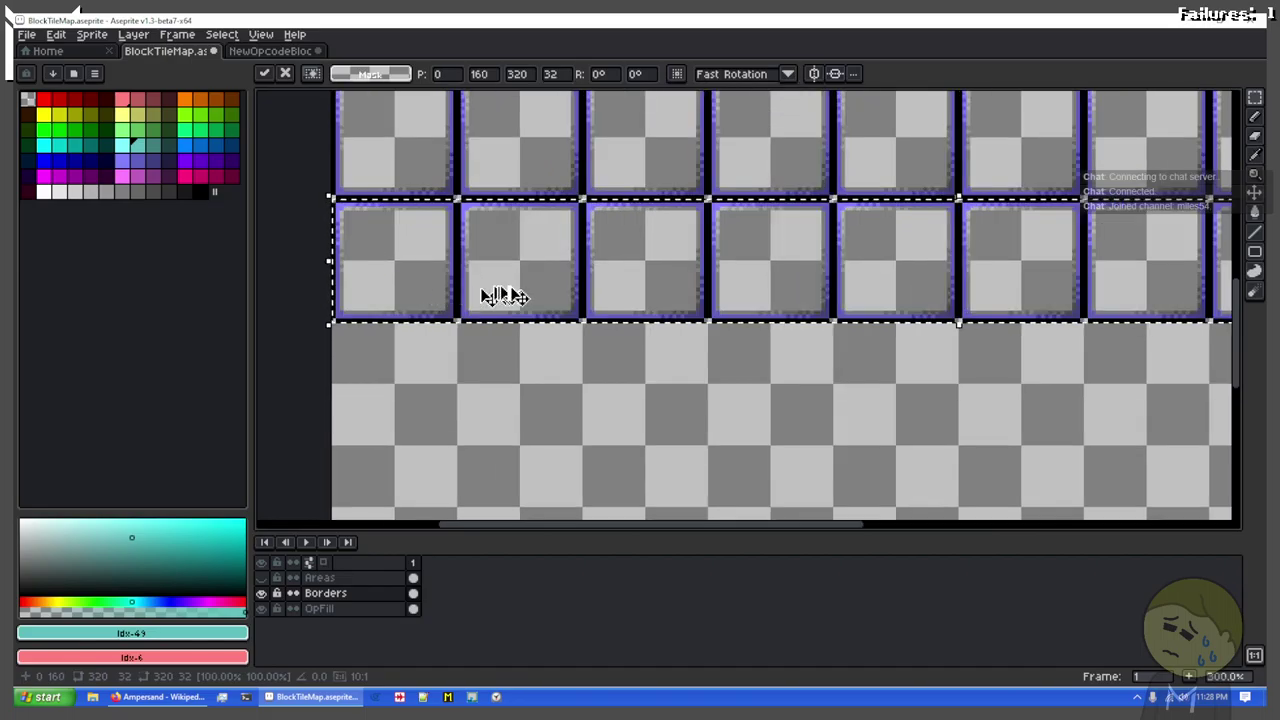
Step: Delete the lowest copied border row at Y 160
{"action": "scroll", "coordinate": [510, 296], "scroll_direction": "down", "scroll_amount": 4}
{"action": "scroll", "coordinate": [557, 318], "scroll_direction": "up", "scroll_amount": 1}
{"action": "scroll", "coordinate": [545, 360], "scroll_direction": "down", "scroll_amount": 2}
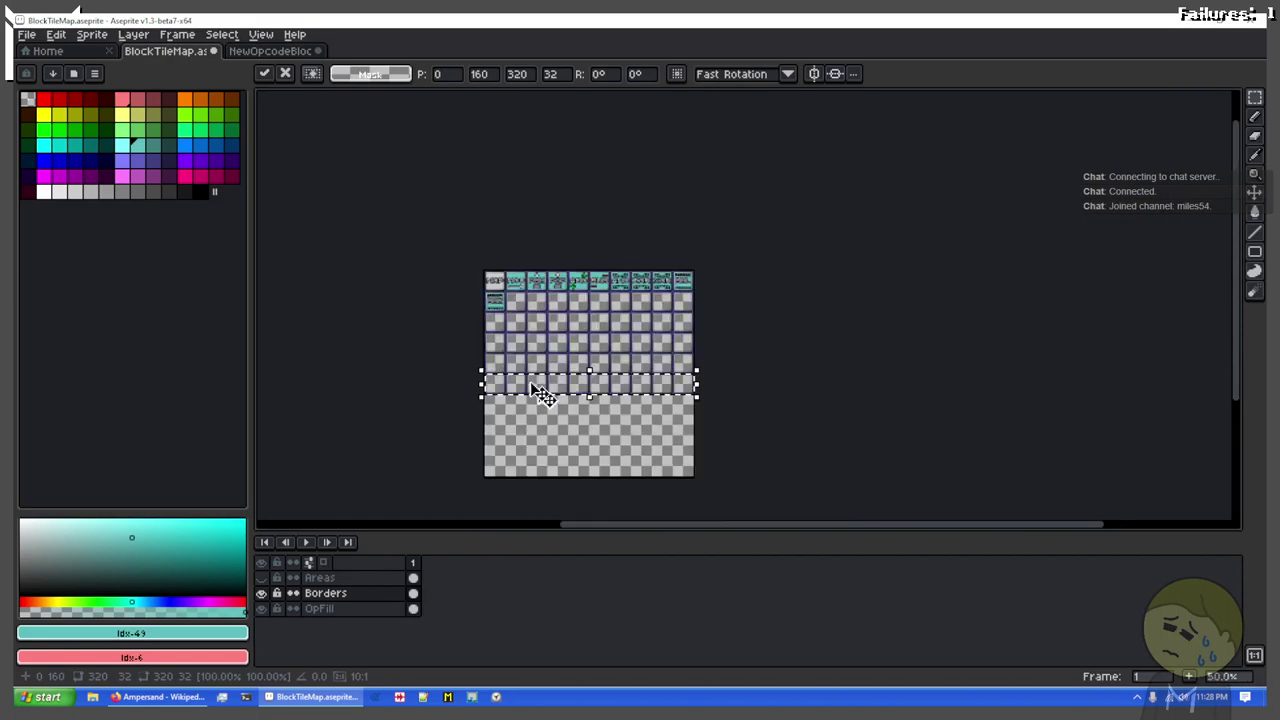
{"action": "scroll", "coordinate": [541, 393], "scroll_direction": "up", "scroll_amount": 1}
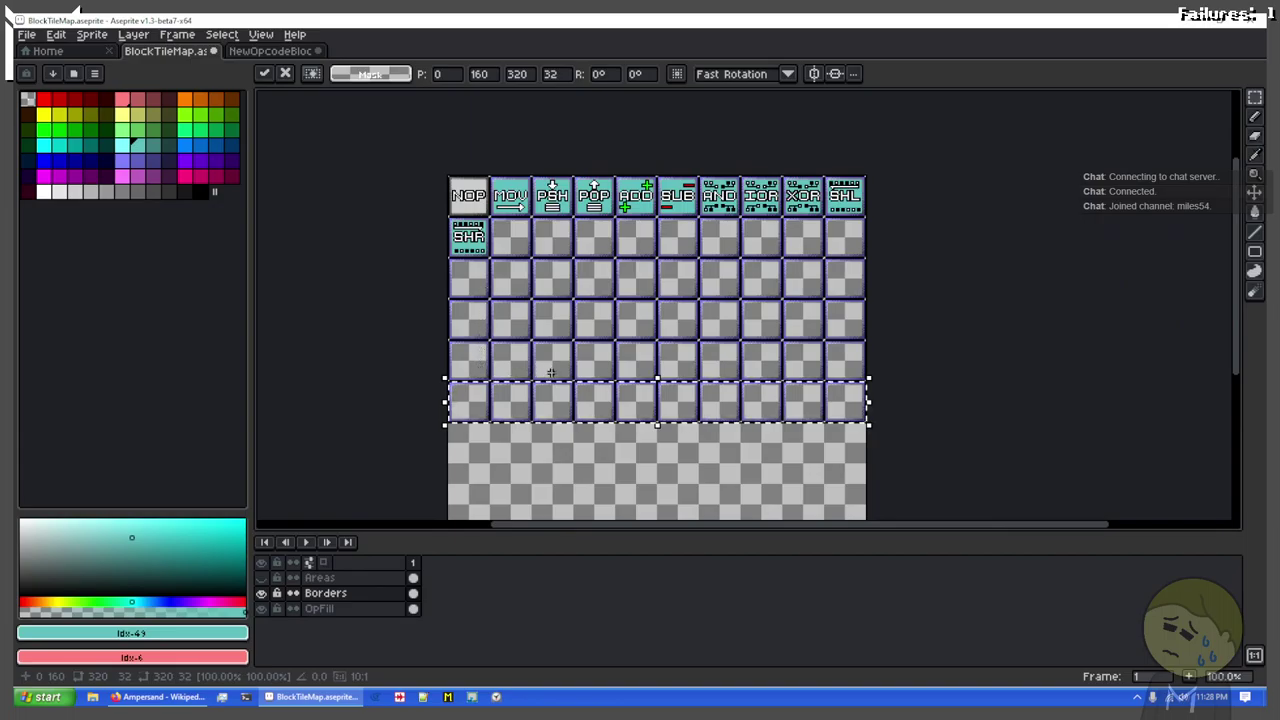
{"action": "key", "text": "Delete"}
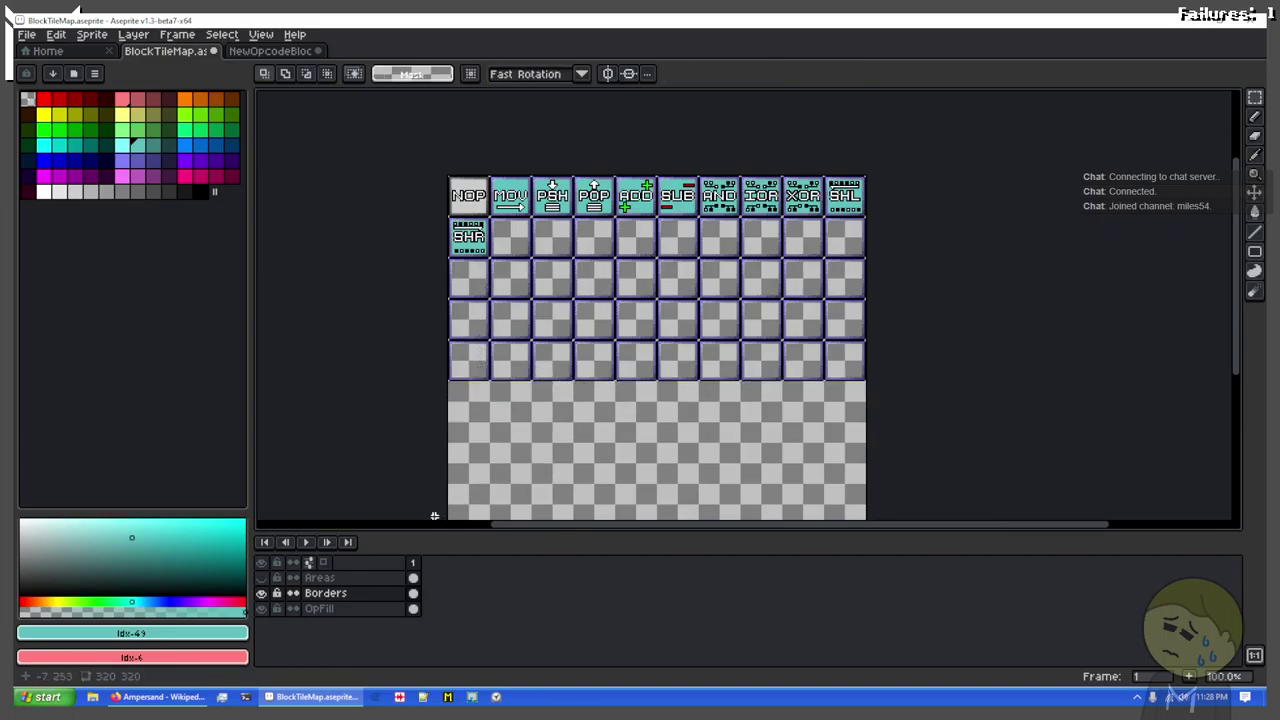
Step: Show the Areas layer and examine how the new border rows line up with the coloured zones
{"action": "left_click", "coordinate": [262, 578]}
{"action": "left_click", "coordinate": [263, 579]}
{"action": "left_click", "coordinate": [263, 579]}
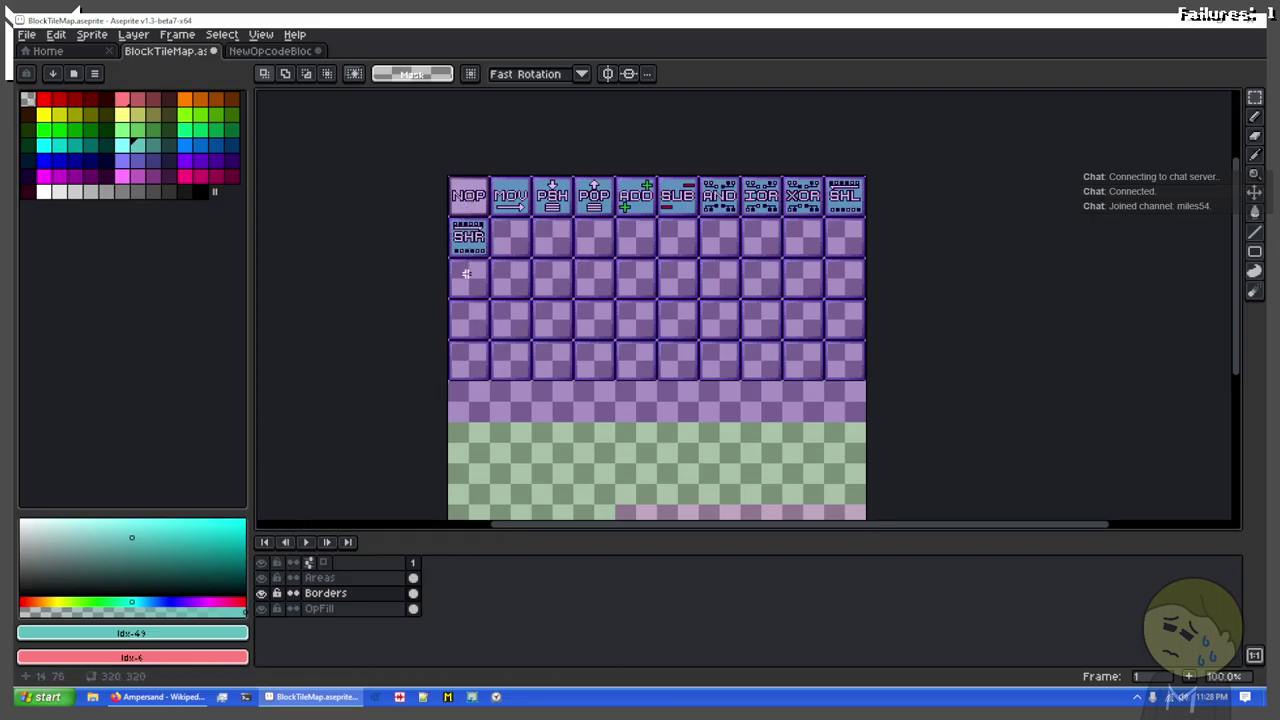
{"action": "mouse_move", "coordinate": [608, 401]}
{"action": "left_mouse_down"}
{"action": "mouse_move", "coordinate": [657, 266]}
{"action": "mouse_move", "coordinate": [584, 304]}
{"action": "mouse_move", "coordinate": [617, 415]}
{"action": "left_mouse_up"}
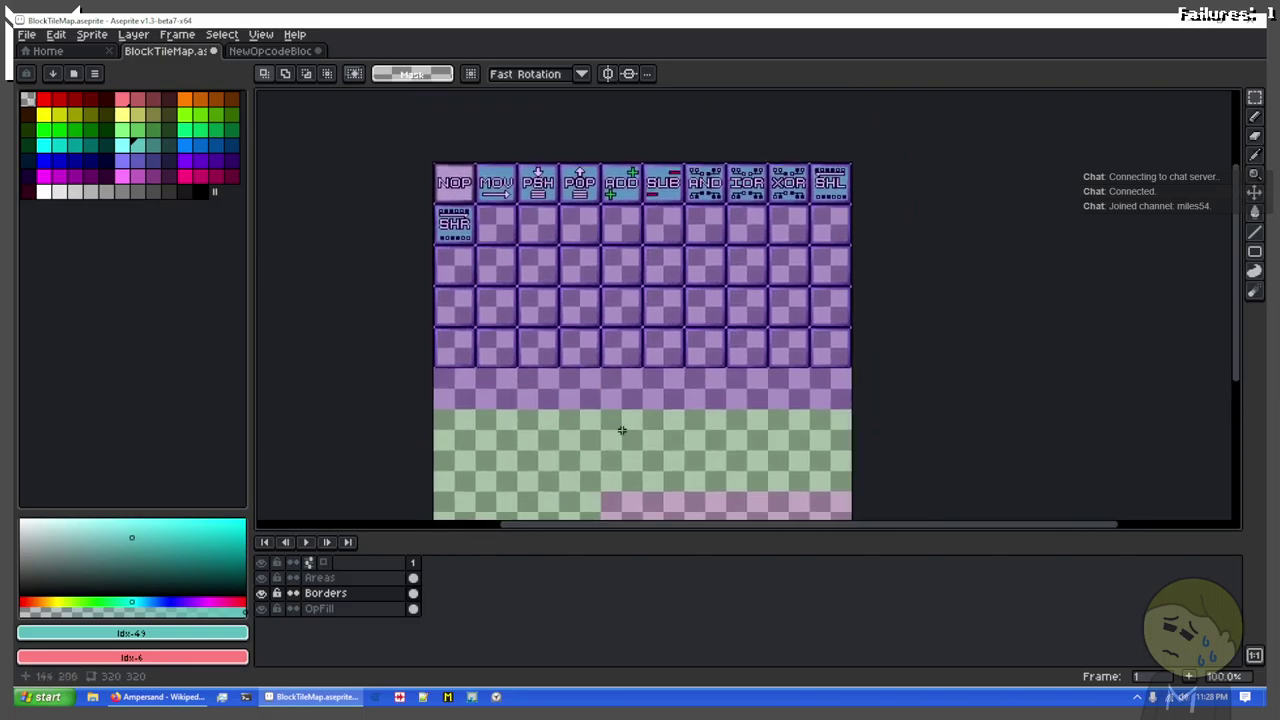
{"action": "scroll", "coordinate": [590, 405], "scroll_direction": "down", "scroll_amount": 1}
{"action": "scroll", "coordinate": [585, 418], "scroll_direction": "up", "scroll_amount": 2}
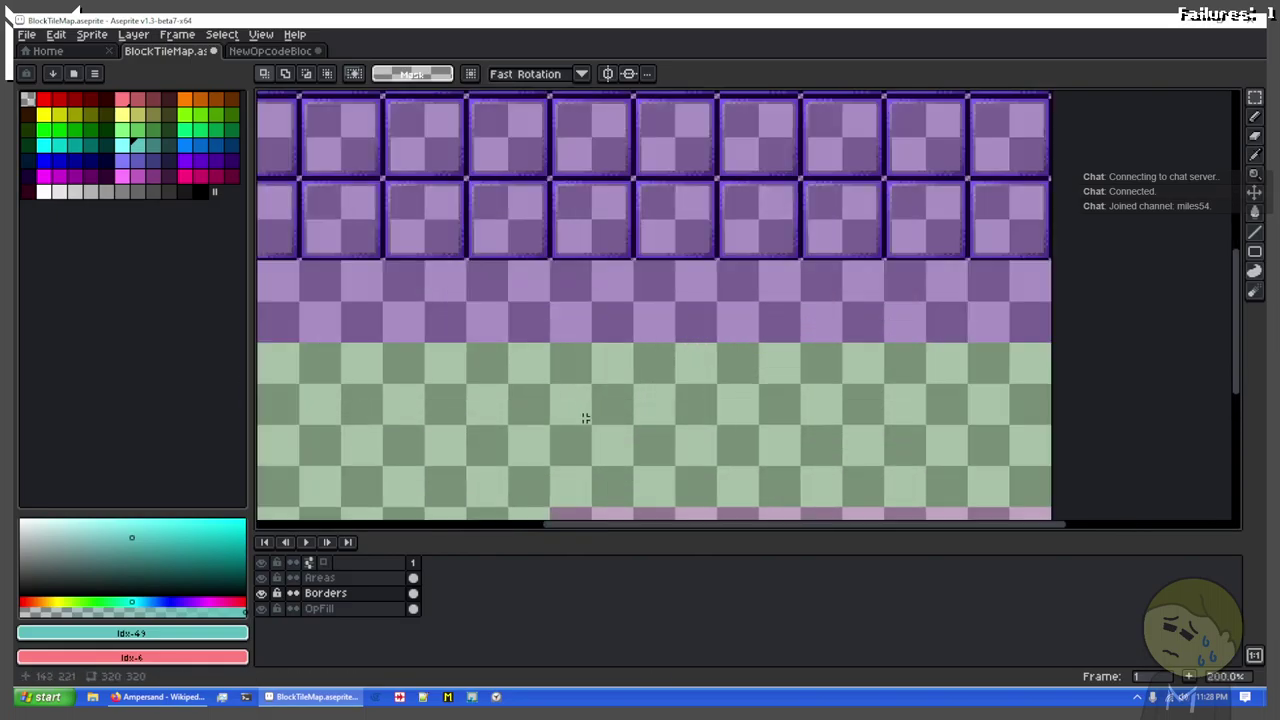
{"action": "scroll", "coordinate": [492, 412], "scroll_direction": "down", "scroll_amount": 1}
{"action": "left_click_drag", "start_coordinate": [556, 410], "coordinate": [589, 325]}
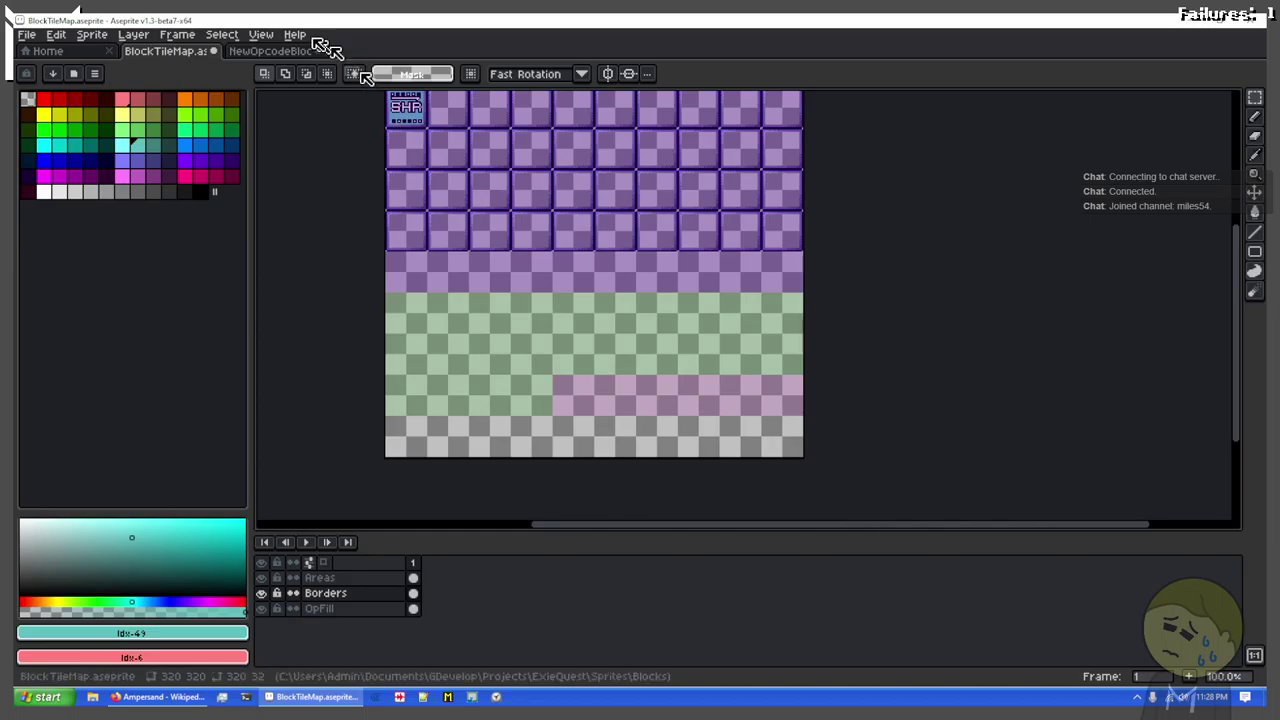
{"action": "left_click_drag", "start_coordinate": [466, 223], "coordinate": [457, 414]}
{"action": "scroll", "coordinate": [428, 357], "scroll_direction": "up", "scroll_amount": 2}
{"action": "left_click_drag", "start_coordinate": [423, 323], "coordinate": [415, 358]}
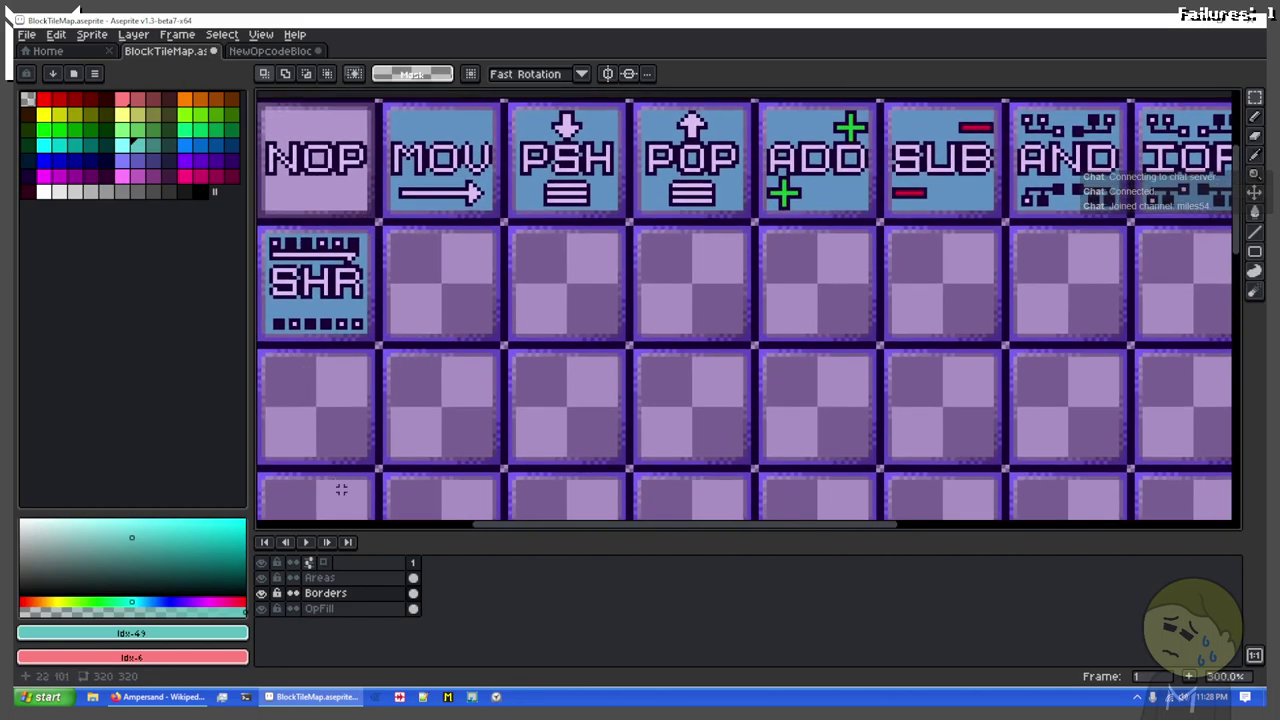
Step: Make OpFill the active layer and hide the Areas layer in BlockTileMap
{"action": "left_click", "coordinate": [340, 608]}
{"action": "left_click", "coordinate": [261, 593]}
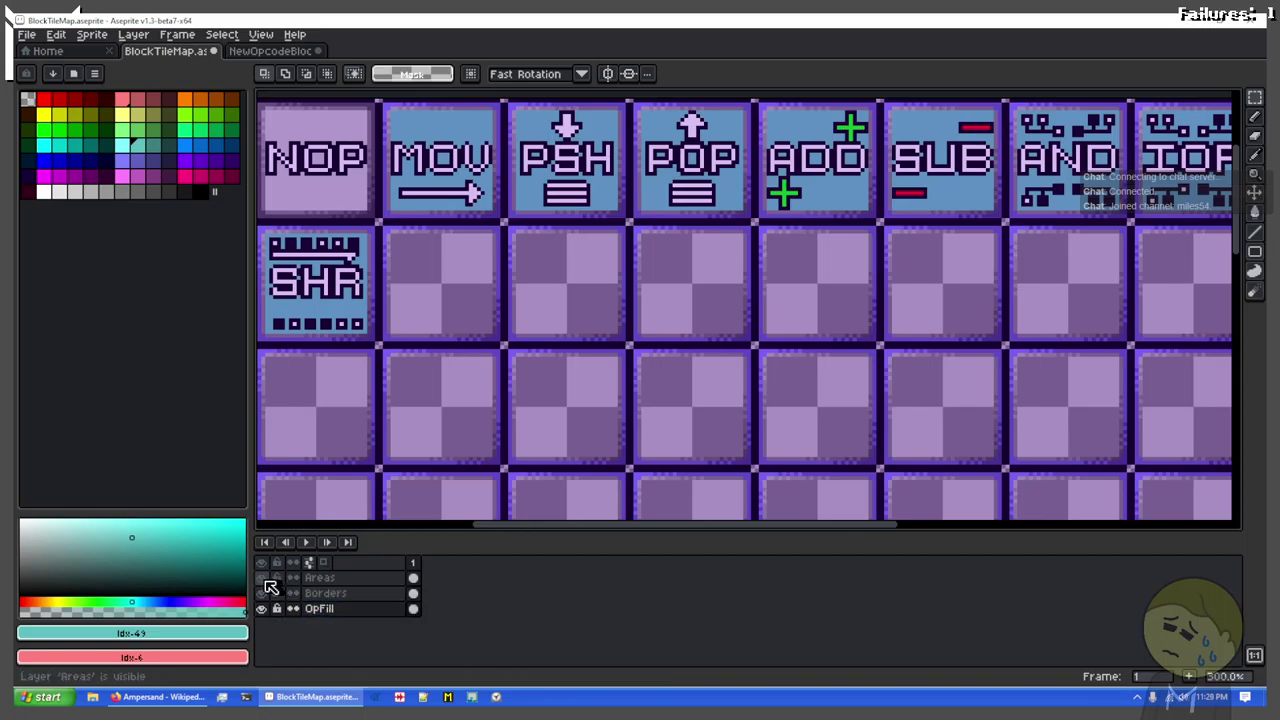
{"action": "left_click", "coordinate": [262, 578]}
Step: Copy the JMP block from NewOpcodeBlocks and place it beside SHR in BlockTileMap at X 32, Y 32
{"action": "left_click", "coordinate": [305, 51]}
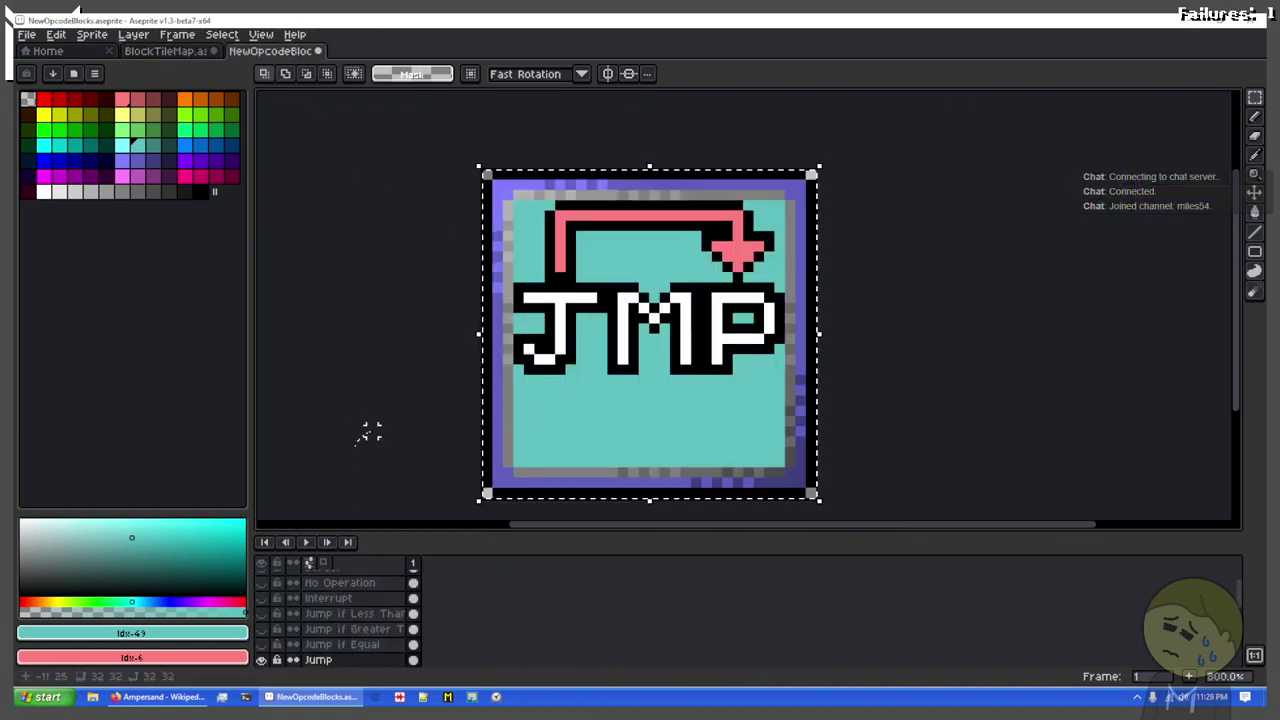
{"action": "left_click", "coordinate": [184, 56]}
{"action": "key", "text": "ctrl+v"}
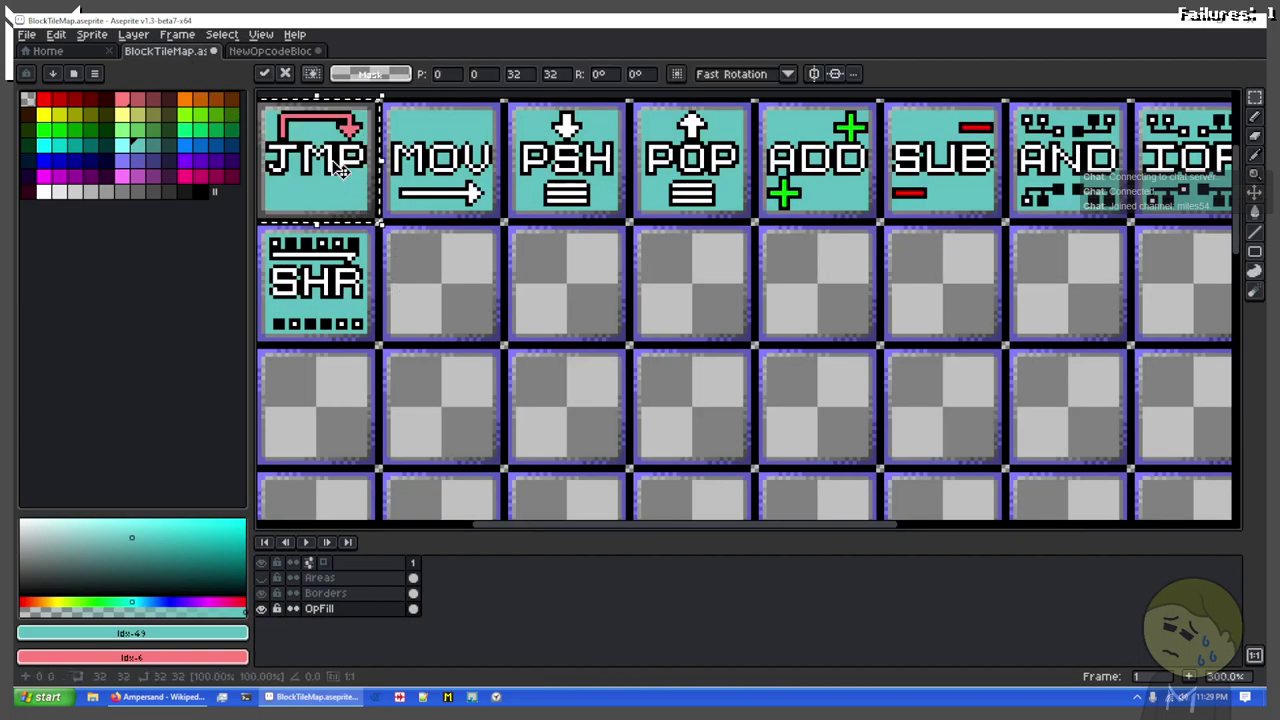
{"action": "left_click_drag", "start_coordinate": [325, 168], "coordinate": [519, 271]}
{"action": "scroll", "coordinate": [431, 276], "scroll_direction": "up", "scroll_amount": 3}
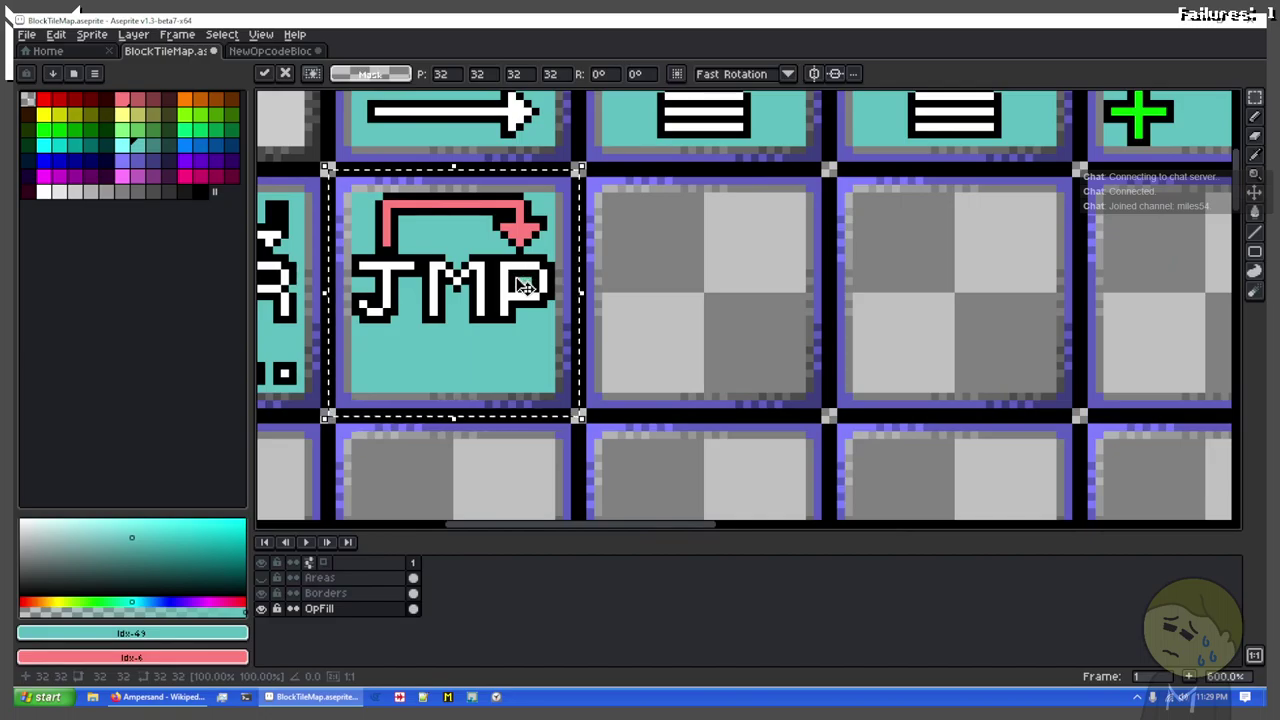
{"action": "key", "text": "Return"}
Step: Try to paste the Jump if Equal layer from NewOpcodeBlocks into BlockTileMap
{"action": "left_click", "coordinate": [275, 51]}
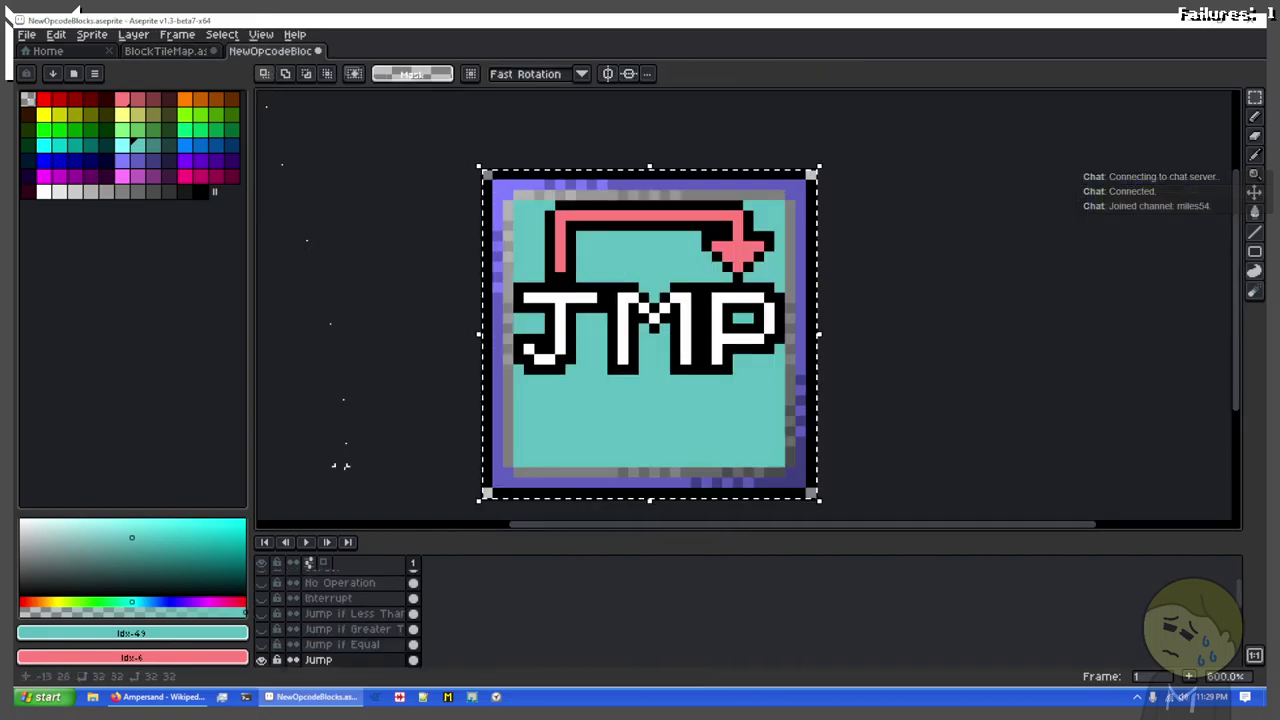
{"action": "left_click", "coordinate": [343, 645]}
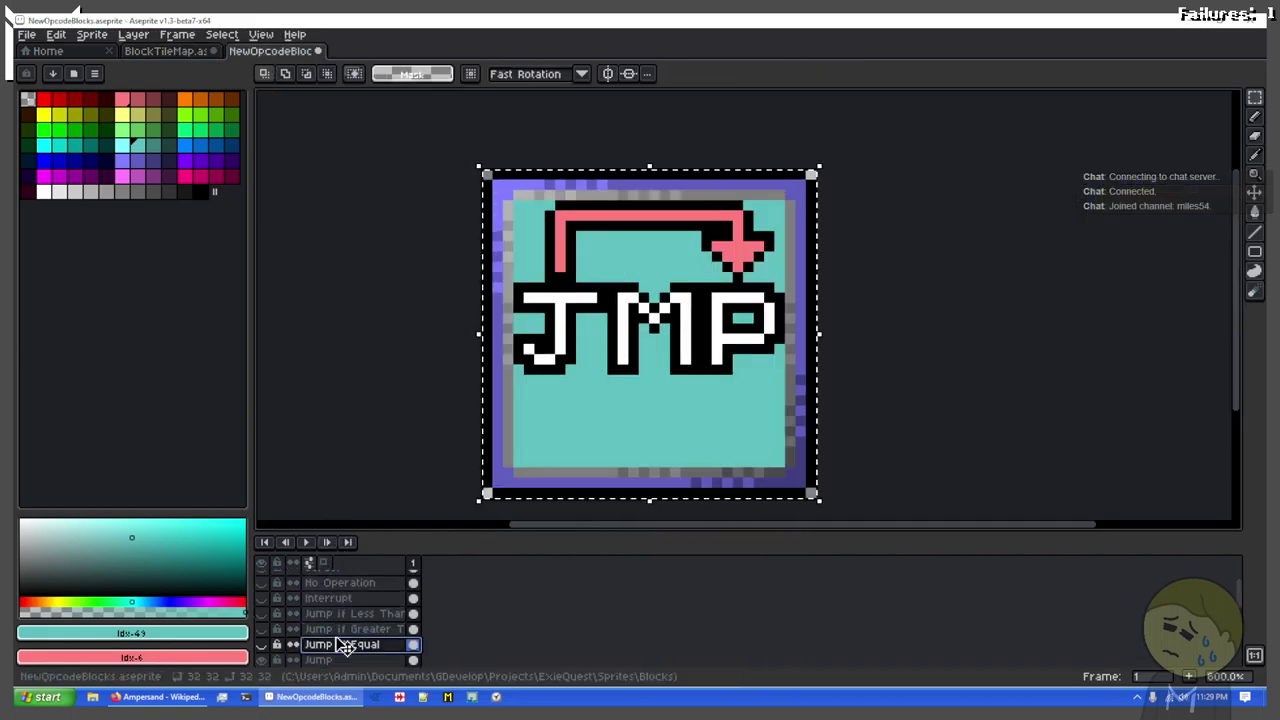
{"action": "left_click", "coordinate": [178, 50]}
{"action": "key", "text": "ctrl+z"}
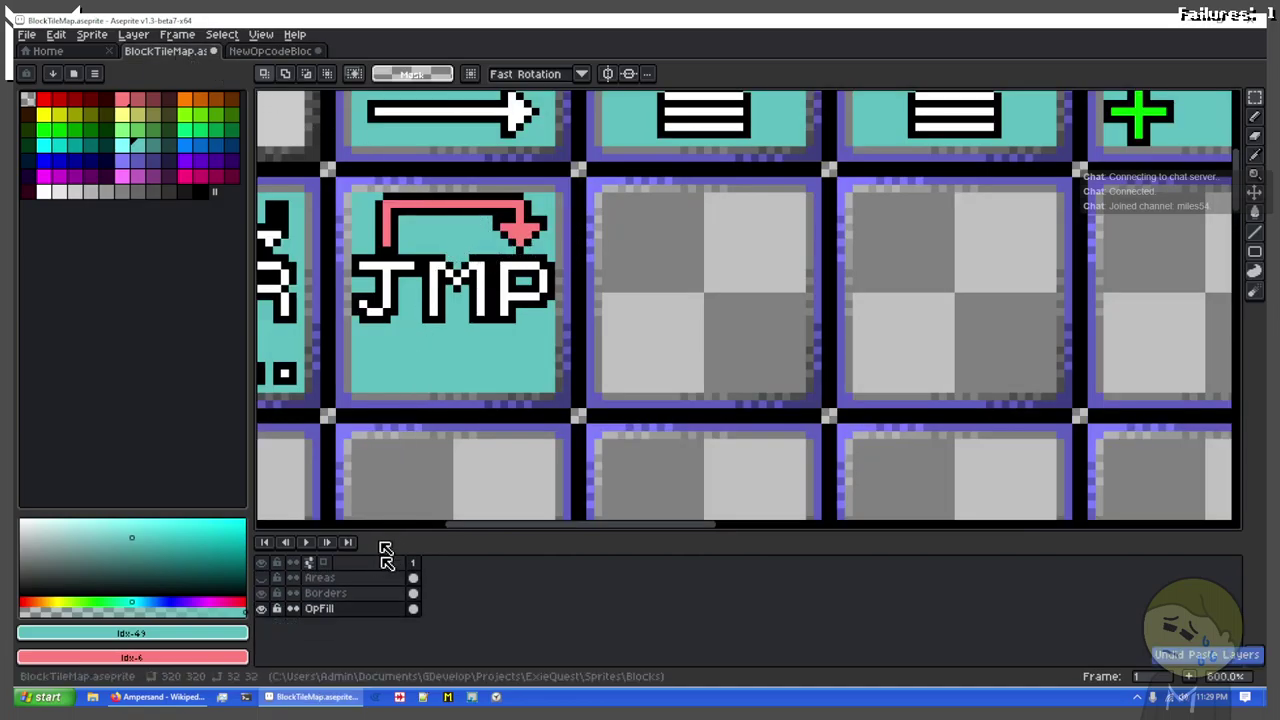
{"action": "left_click", "coordinate": [255, 51]}
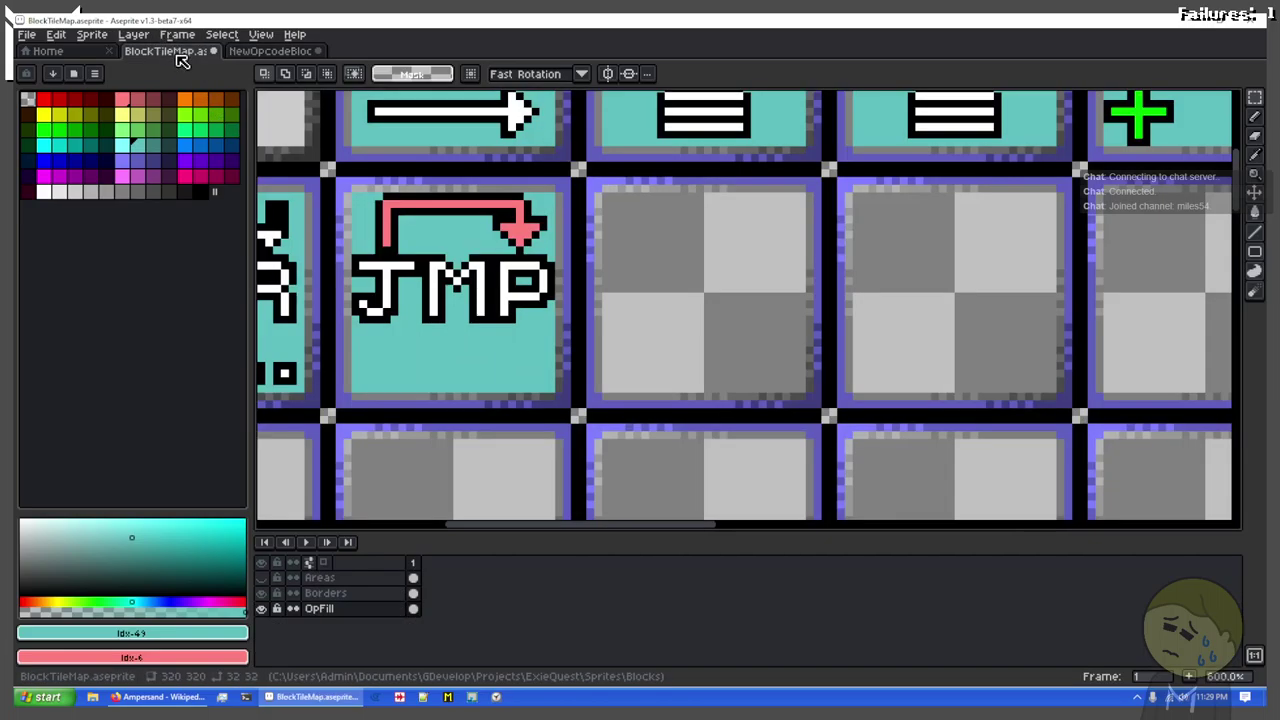
{"action": "left_click", "coordinate": [176, 50]}
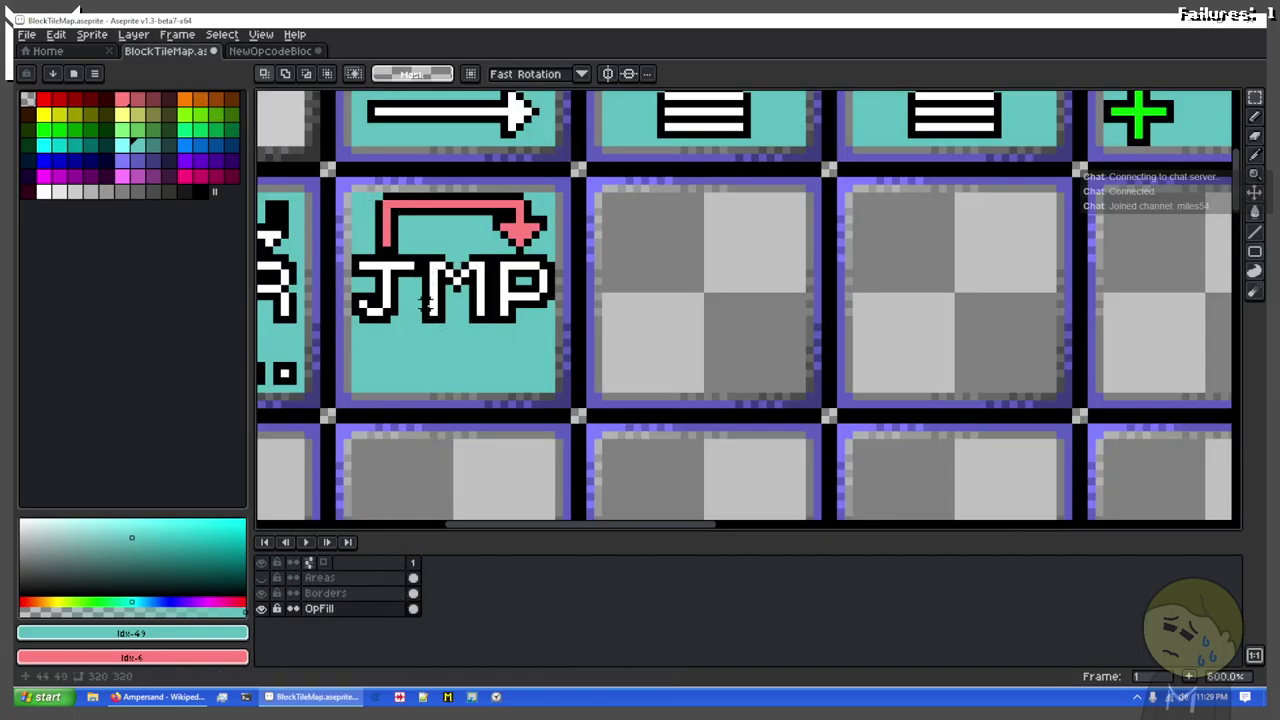
{"action": "scroll", "coordinate": [515, 370], "scroll_direction": "down", "scroll_amount": 2}
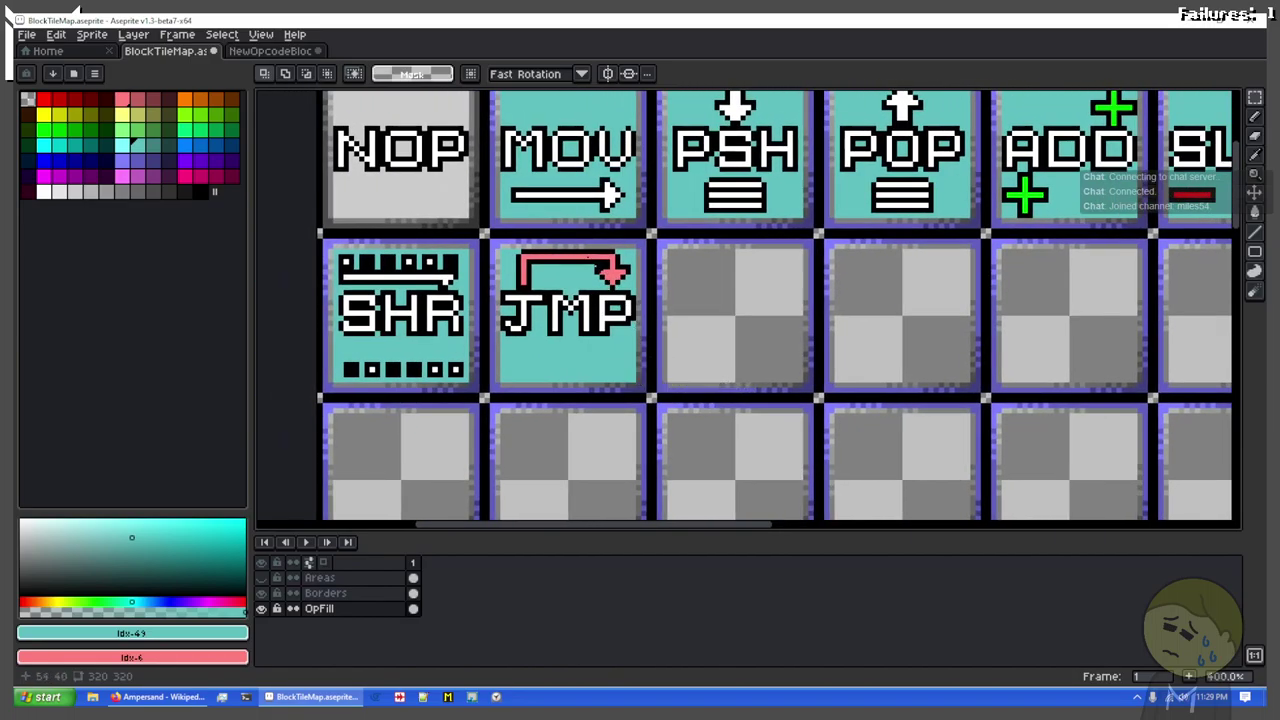
Step: Show the Jump if Equal layer, copy the JEQ block and place it after JMP in BlockTileMap at X 64, Y 32
{"action": "left_click", "coordinate": [280, 51]}
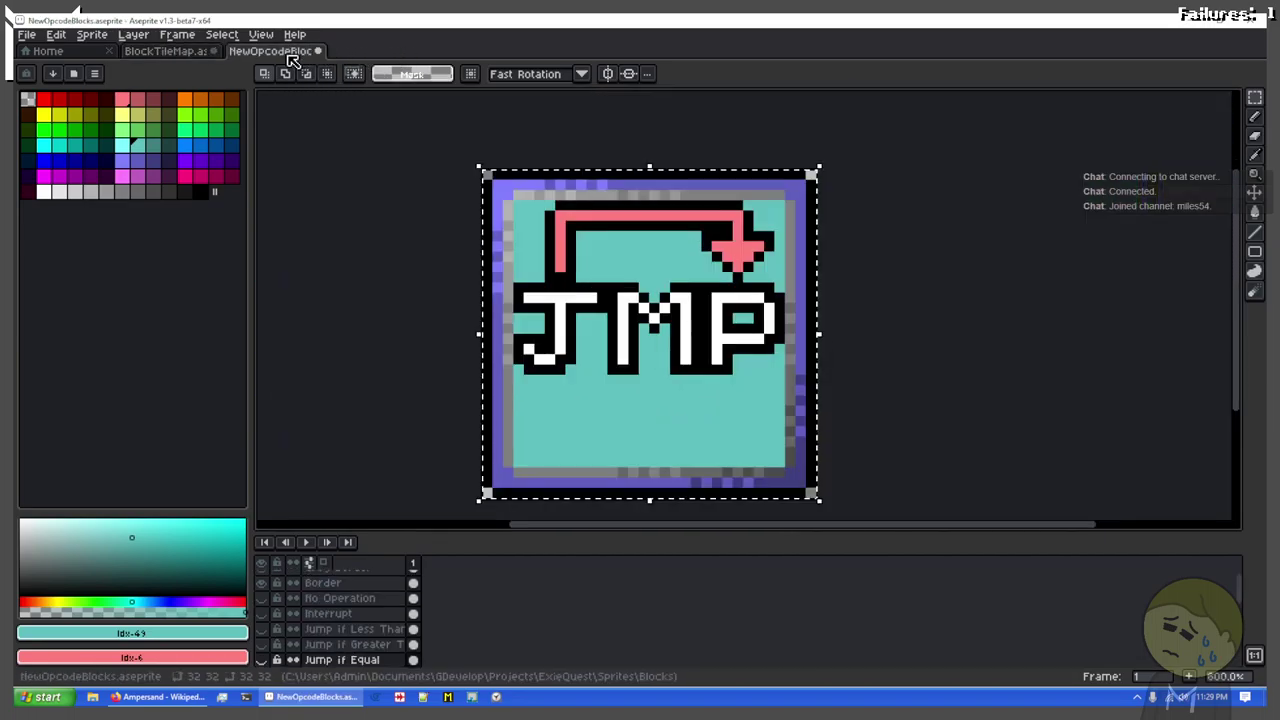
{"action": "left_click", "coordinate": [170, 51]}
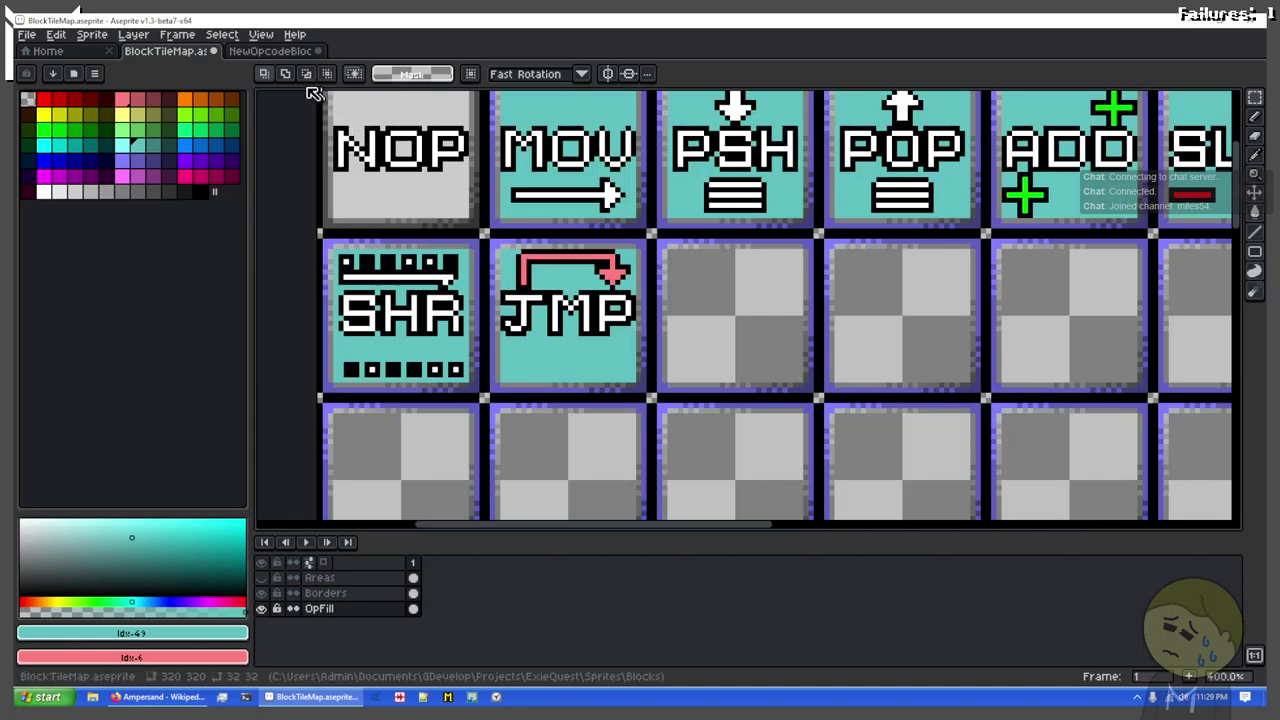
{"action": "left_click", "coordinate": [275, 51]}
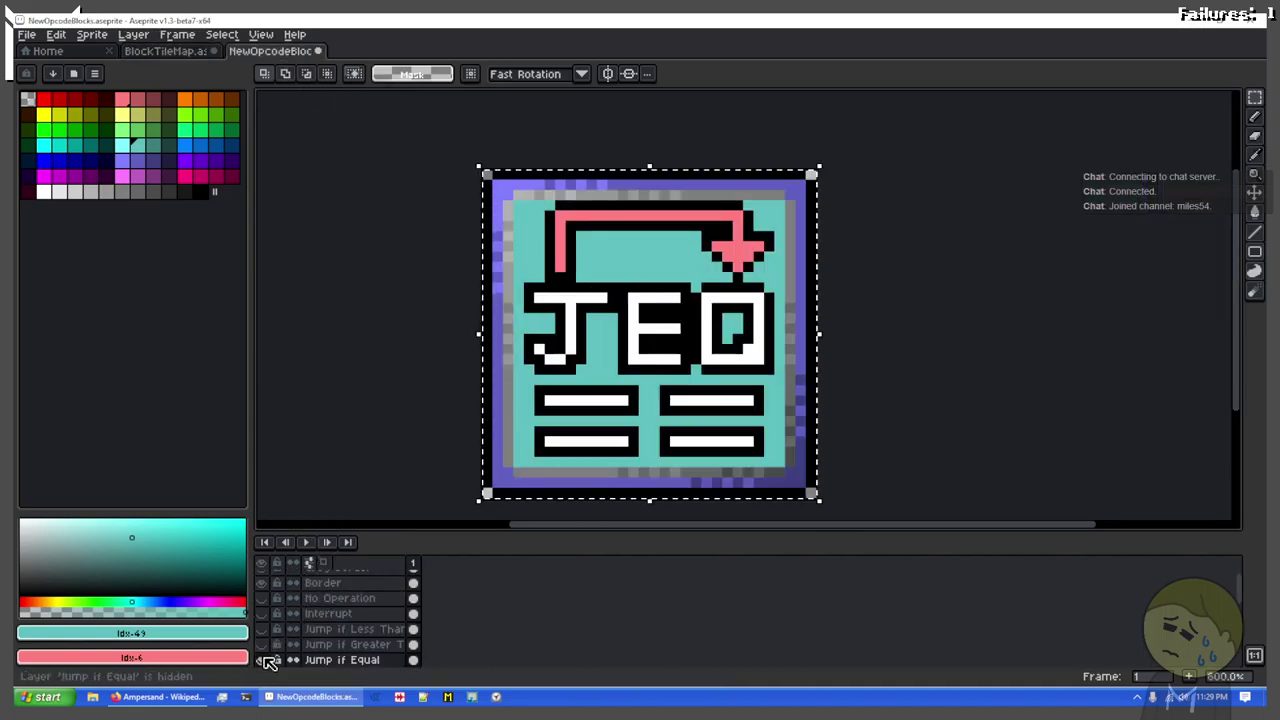
{"action": "left_click", "coordinate": [162, 51]}
{"action": "key", "text": "ctrl+v"}
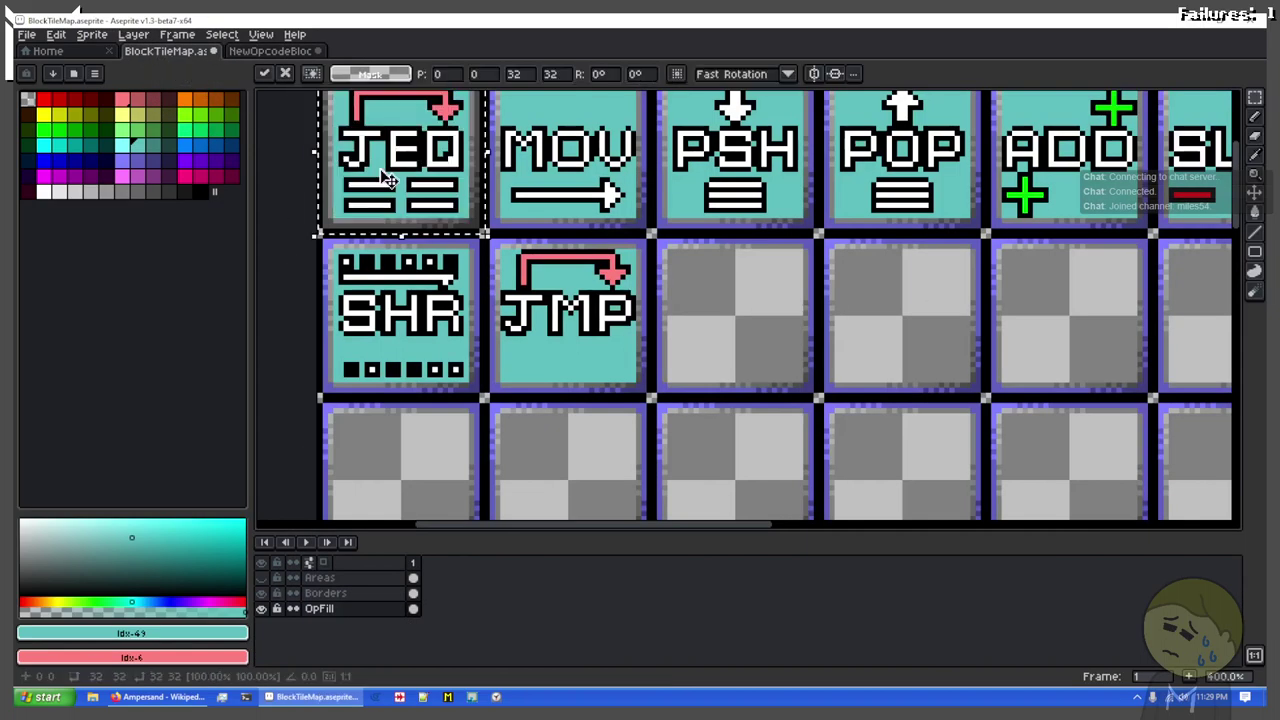
{"action": "left_click_drag", "start_coordinate": [421, 186], "coordinate": [634, 349]}
{"action": "scroll", "coordinate": [628, 344], "scroll_direction": "up", "scroll_amount": 1}
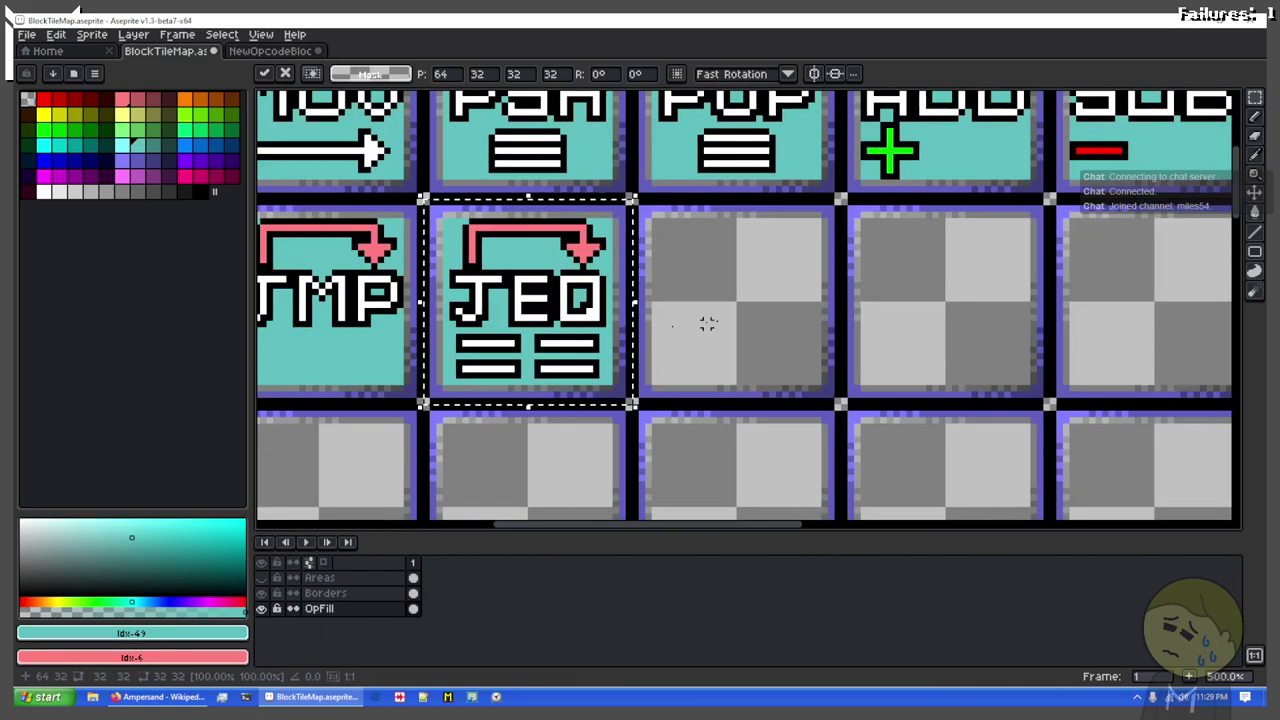
{"action": "left_click", "coordinate": [740, 318]}
Step: Show the Jump if Greater Than layer, copy the JGT block and place it in the slot after JEQ in BlockTileMap
{"action": "left_click_drag", "start_coordinate": [739, 317], "coordinate": [429, 234]}
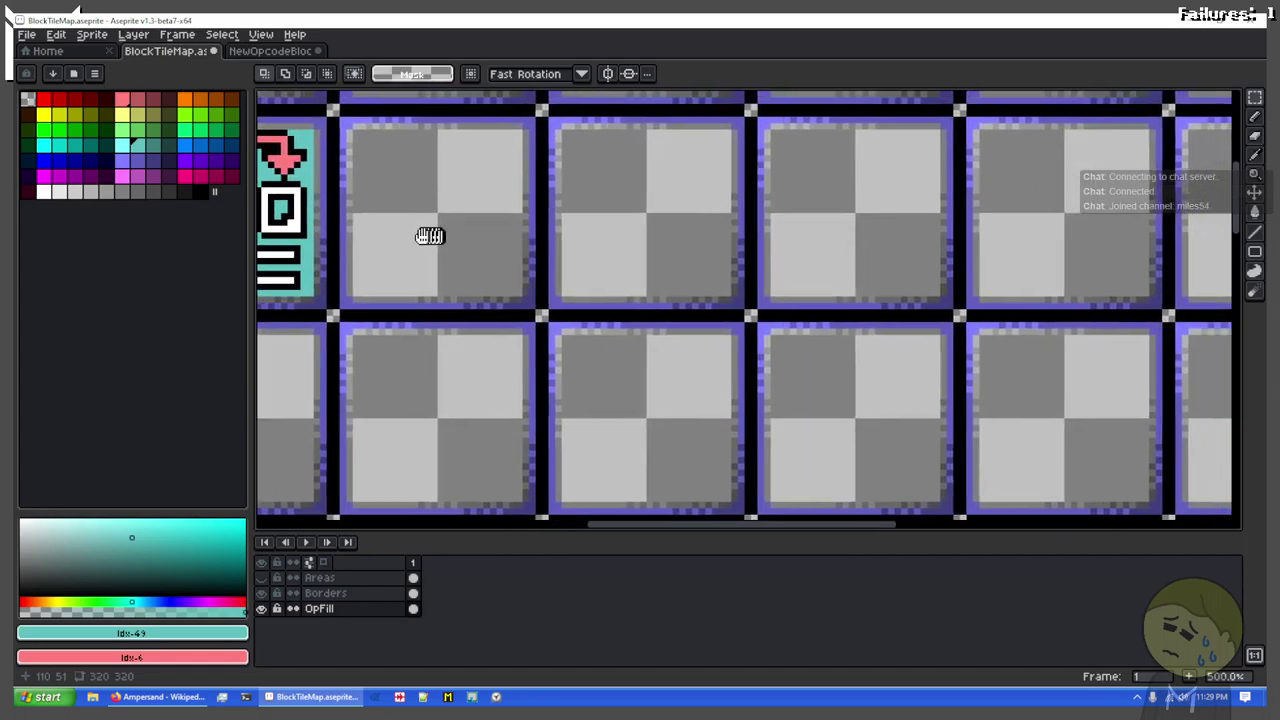
{"action": "left_click", "coordinate": [270, 51]}
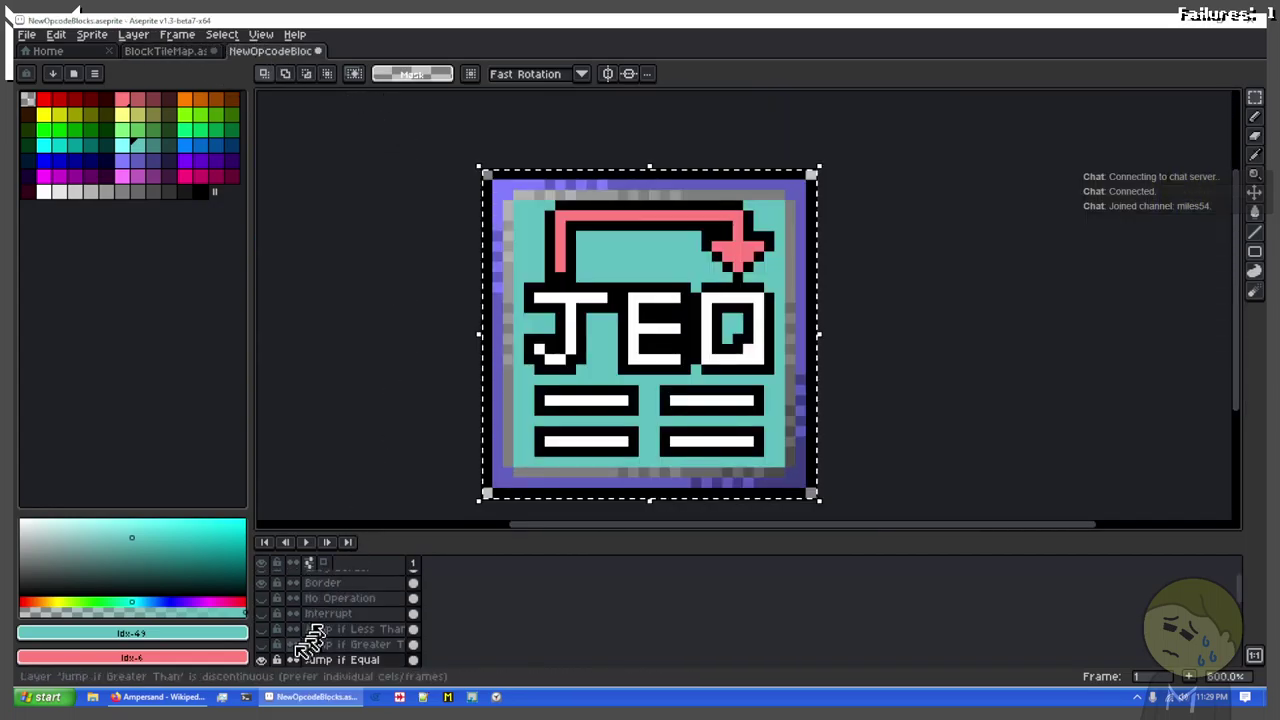
{"action": "left_click", "coordinate": [357, 644]}
{"action": "key", "text": "ctrl+c"}
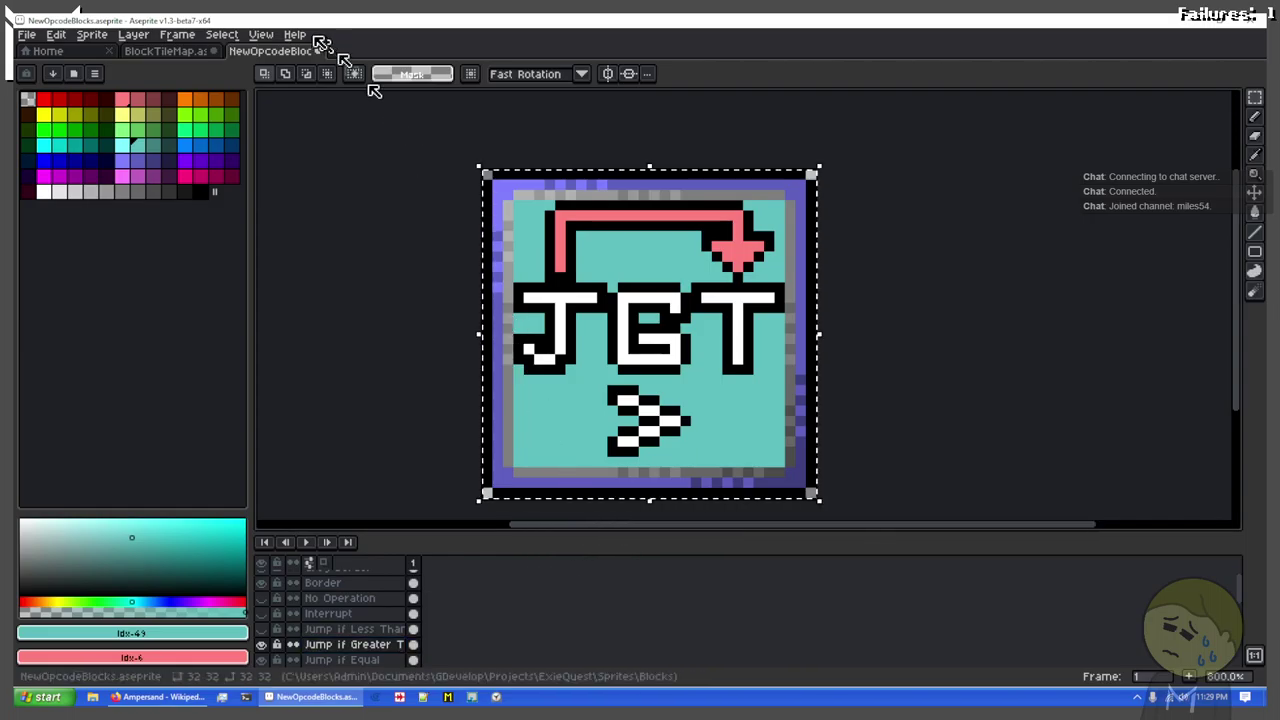
{"action": "left_click", "coordinate": [165, 51]}
{"action": "key", "text": "ctrl+v"}
{"action": "left_click_drag", "start_coordinate": [812, 322], "coordinate": [485, 232]}
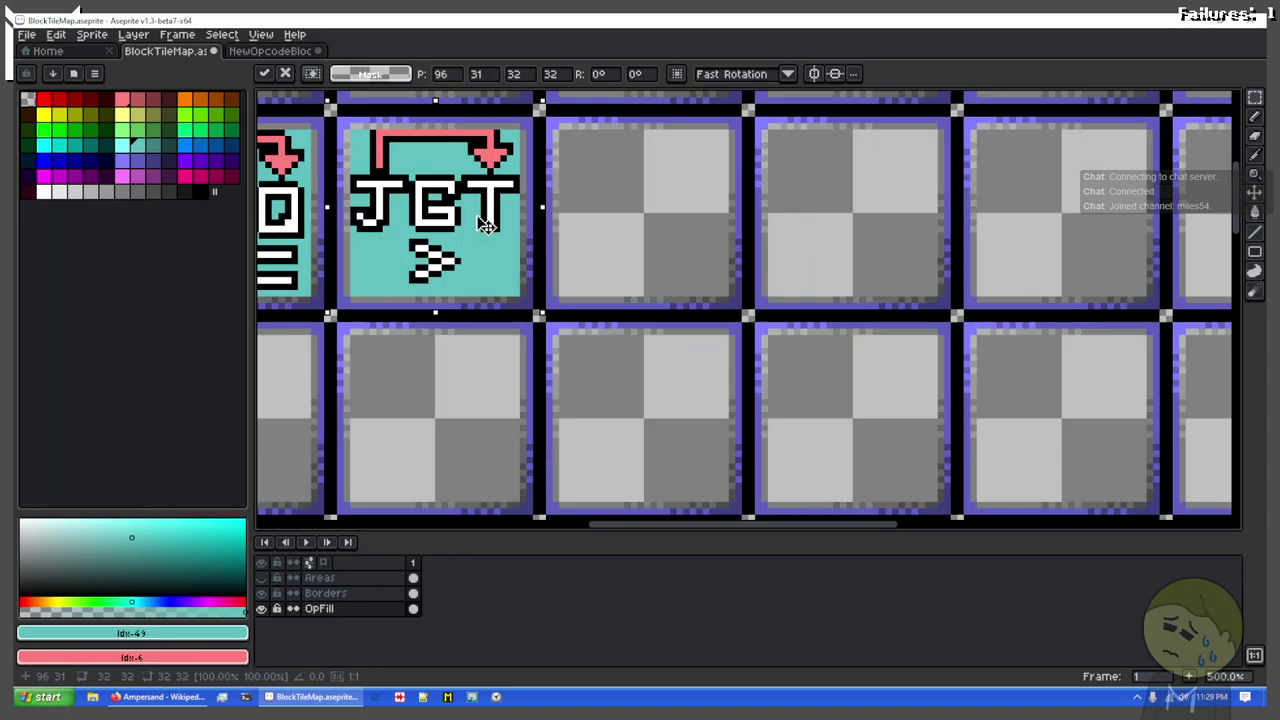
{"action": "left_click", "coordinate": [542, 261]}
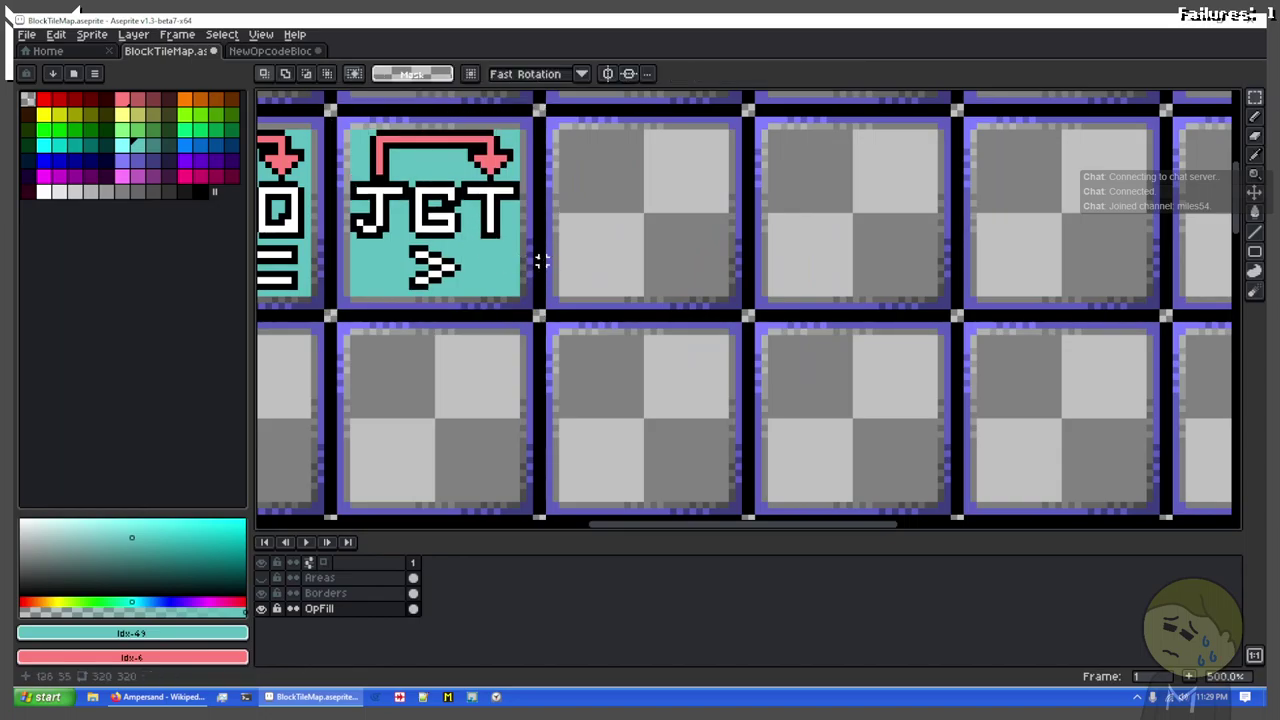
Step: Show the Jump if Less Than layer, copy the JLT block and place it after JGT in BlockTileMap at X 128, Y 32
{"action": "left_click_drag", "start_coordinate": [531, 260], "coordinate": [300, 267]}
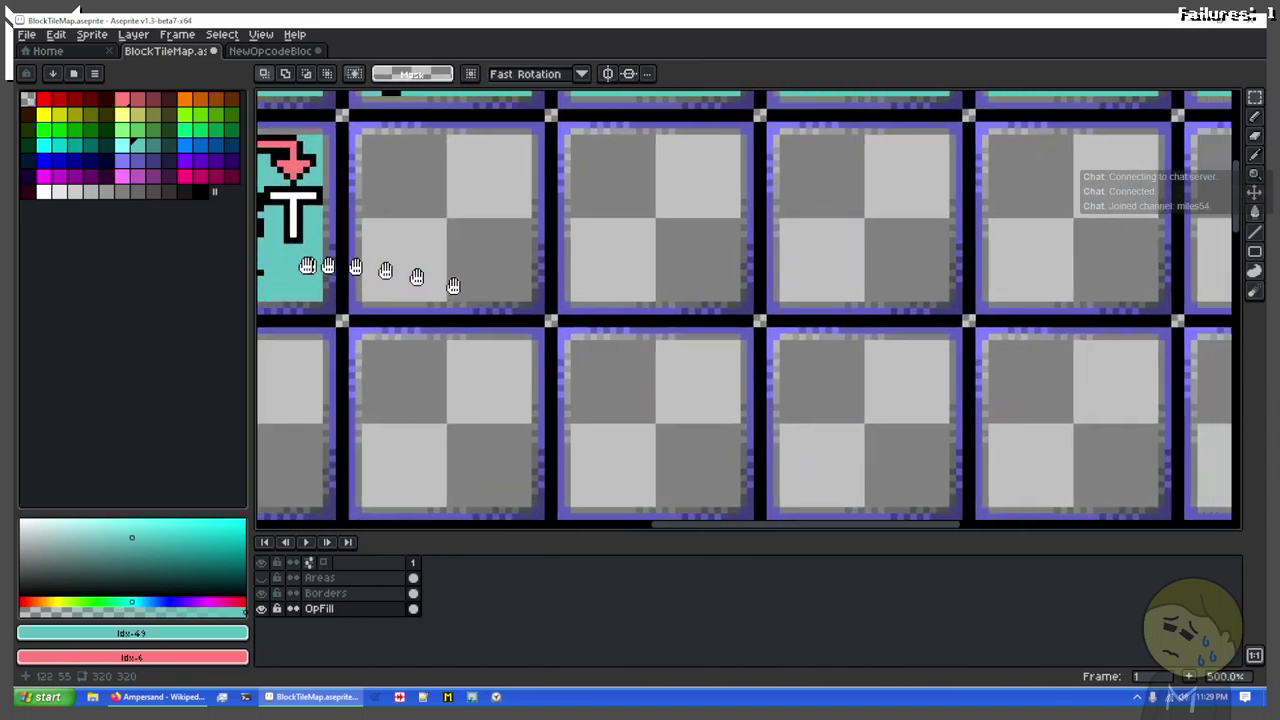
{"action": "left_click", "coordinate": [272, 51]}
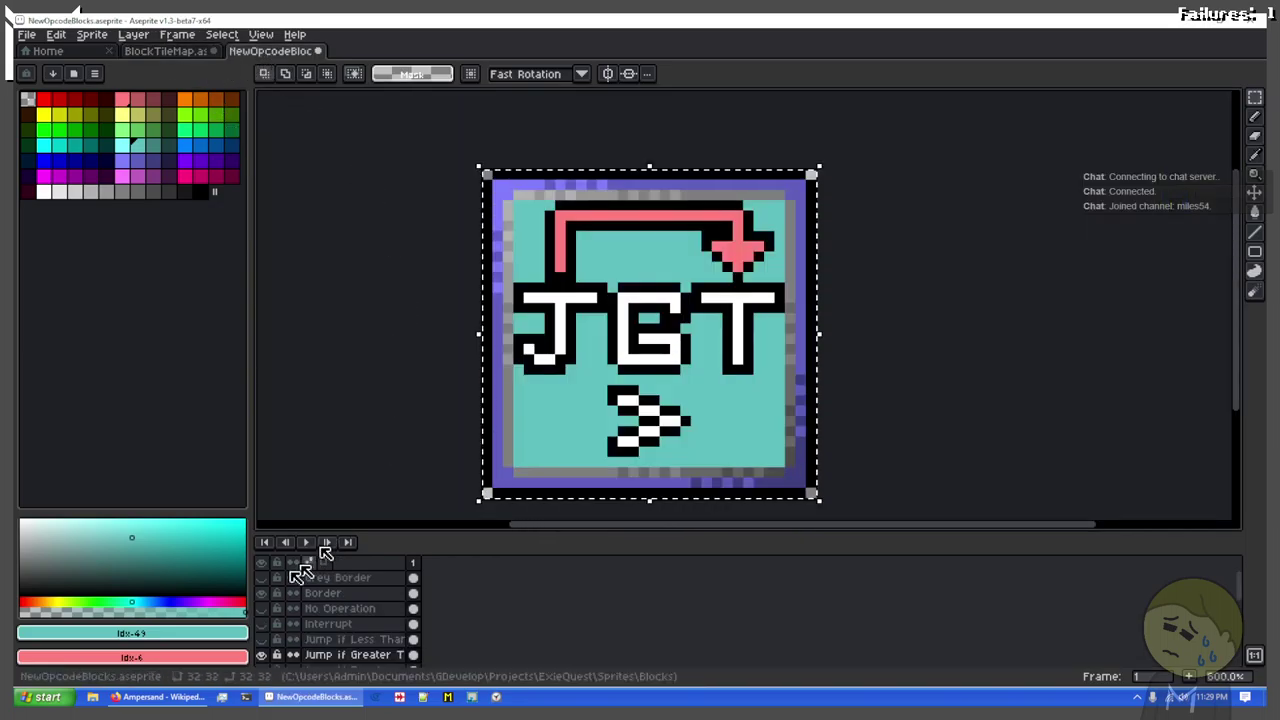
{"action": "left_click", "coordinate": [262, 640]}
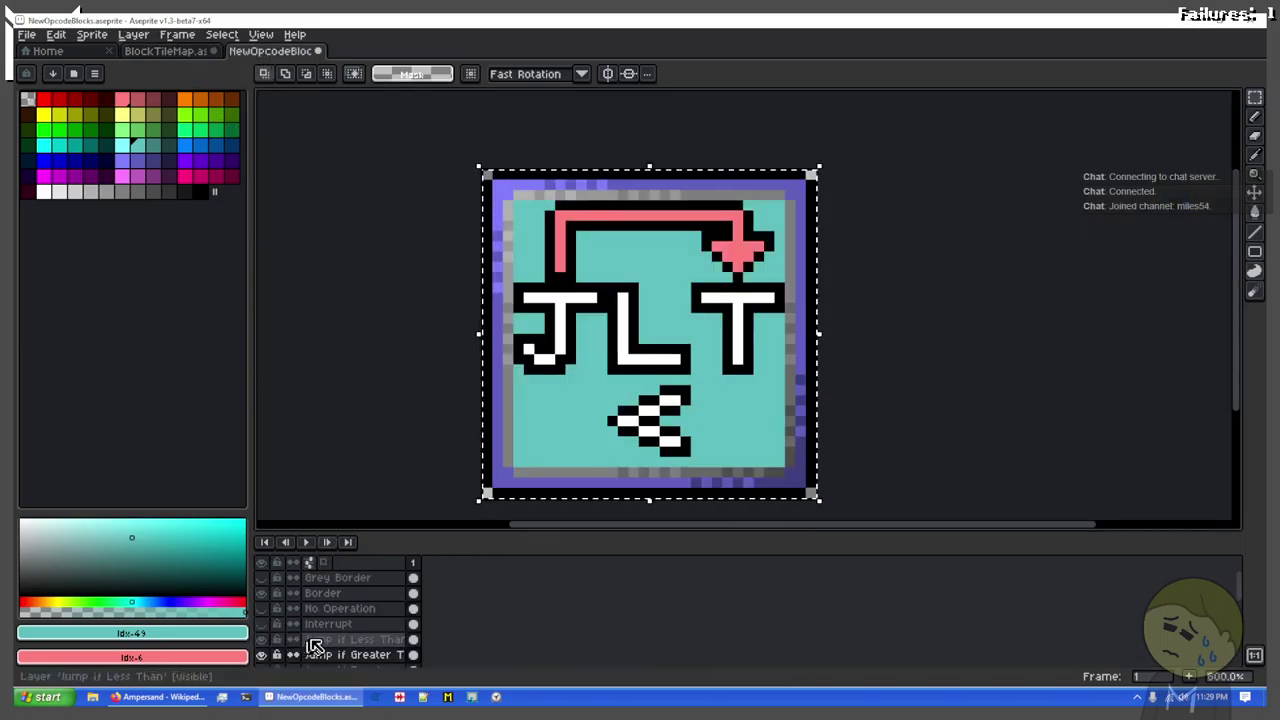
{"action": "left_click", "coordinate": [330, 640]}
{"action": "key", "text": "ctrl+d"}
{"action": "key", "text": "ctrl+a"}
{"action": "key", "text": "ctrl+c"}
{"action": "key", "text": "ctrl+Tab"}
{"action": "key", "text": "ctrl+v"}
{"action": "left_click_drag", "start_coordinate": [767, 290], "coordinate": [447, 190]}
{"action": "left_click", "coordinate": [577, 280]}
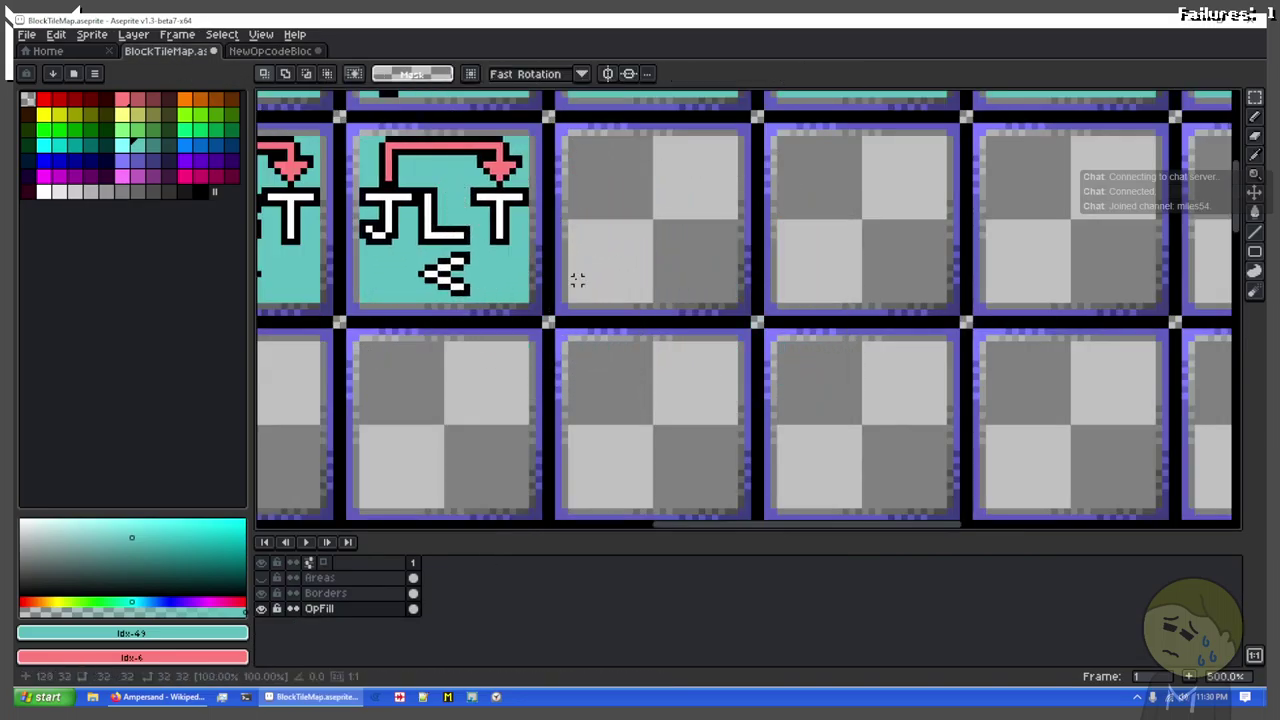
Step: Add a layer above Jump if Less Than in NewOpcodeBlocks and select the 30 by 30 pixel area inside the black outline
{"action": "scroll", "coordinate": [577, 280], "scroll_direction": "down", "scroll_amount": 2}
{"action": "left_click_drag", "start_coordinate": [577, 280], "coordinate": [742, 334]}
{"action": "scroll", "coordinate": [792, 370], "scroll_direction": "down", "scroll_amount": 3}
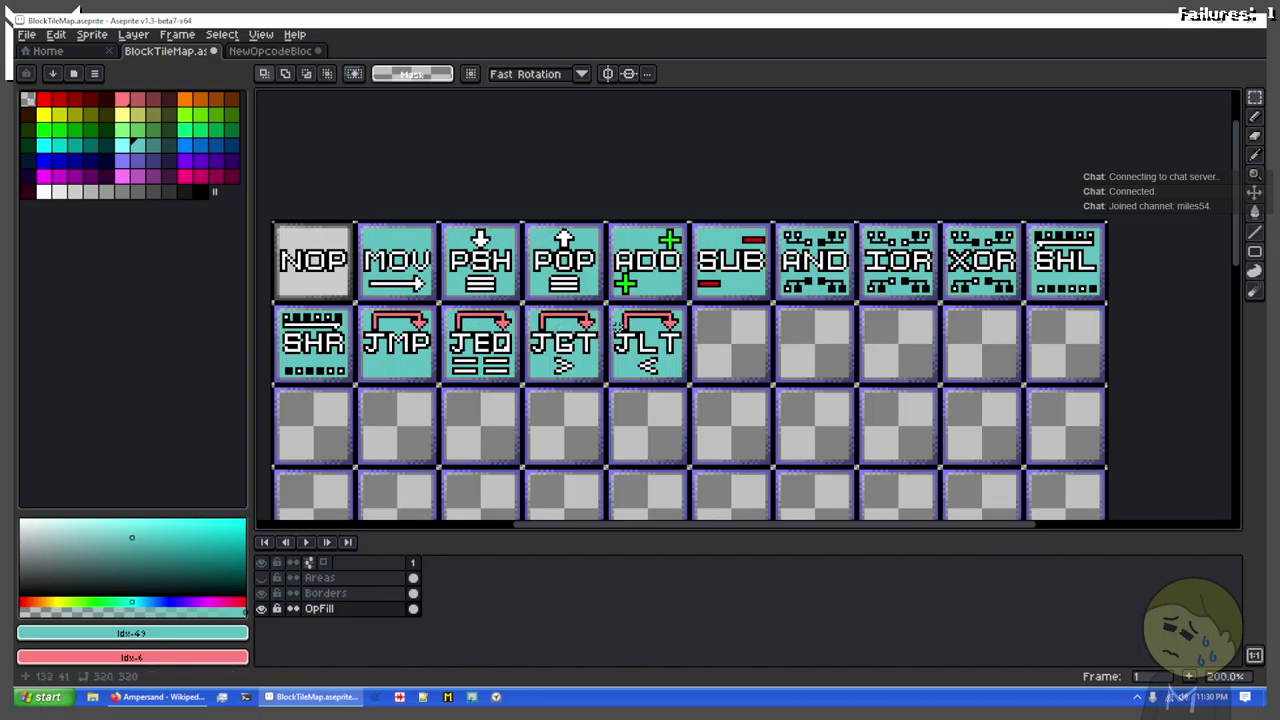
{"action": "left_click", "coordinate": [272, 51]}
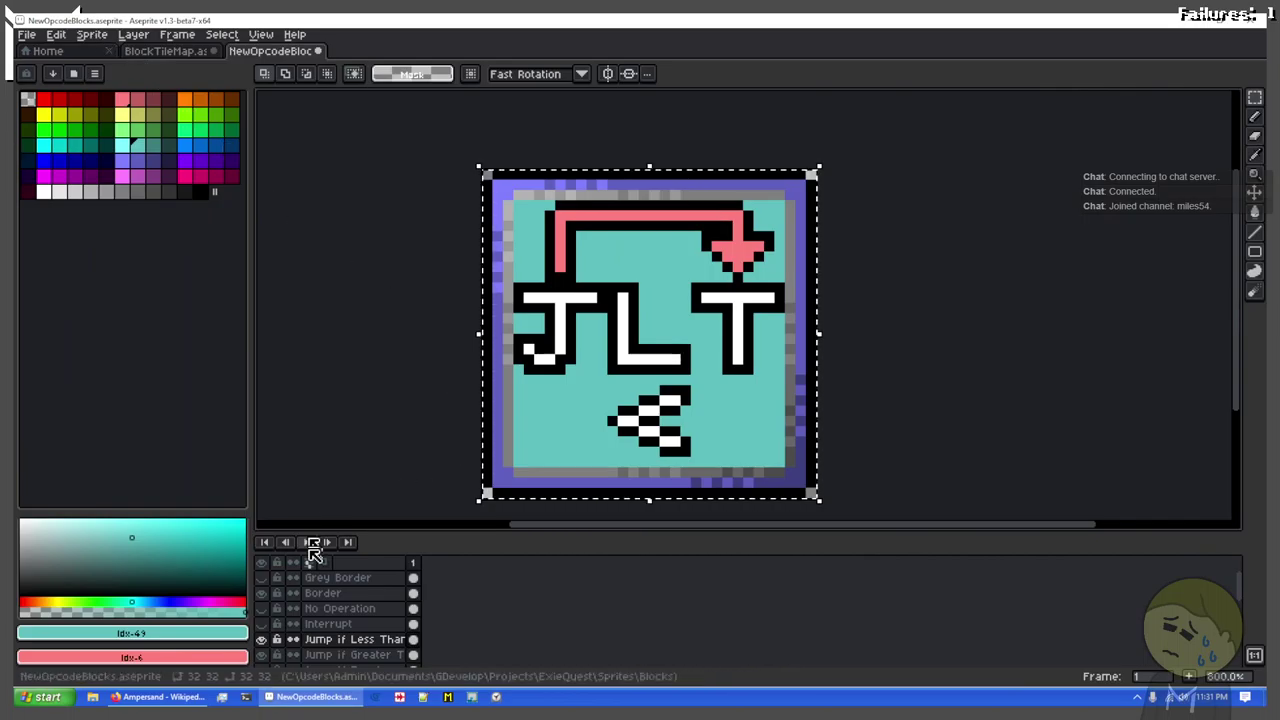
{"action": "scroll", "coordinate": [337, 610], "scroll_direction": "down", "scroll_amount": 1}
{"action": "scroll", "coordinate": [360, 650], "scroll_direction": "down", "scroll_amount": 4}
{"action": "scroll", "coordinate": [358, 654], "scroll_direction": "up", "scroll_amount": 4}
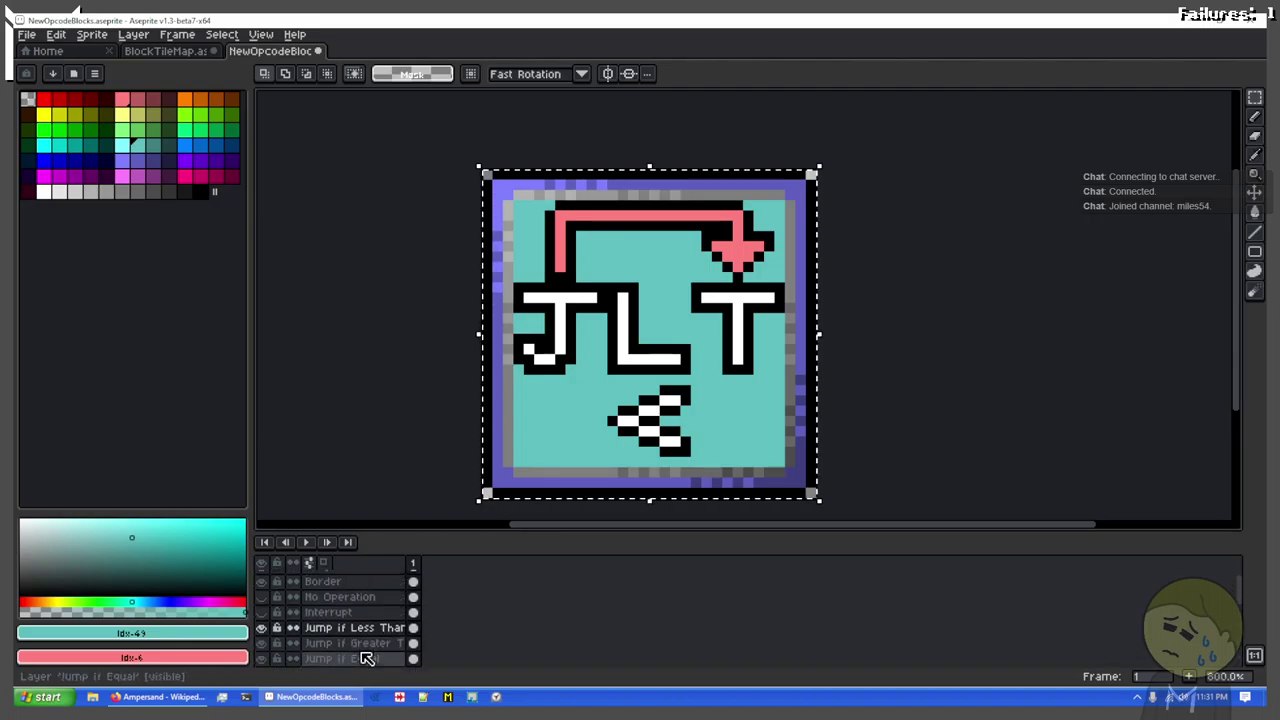
{"action": "key", "text": "shift+n"}
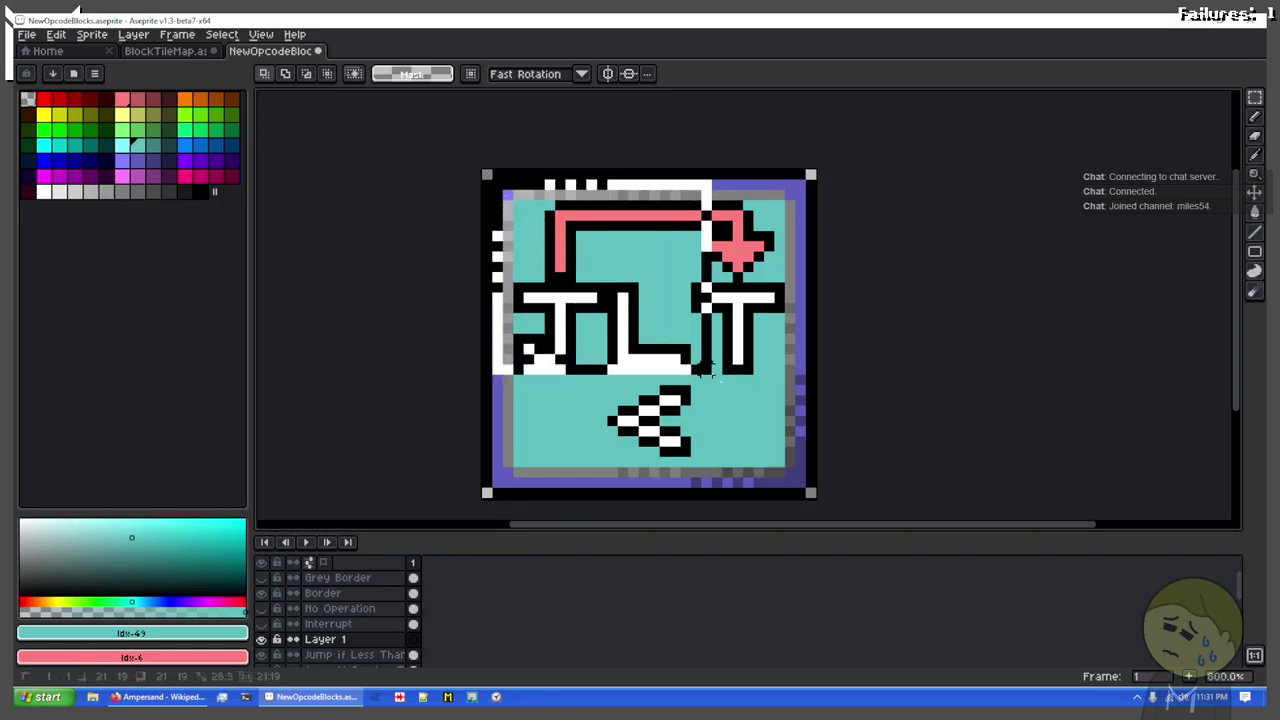
Step: Hide the Jump if Less Than, Jump if Greater Than, Jump if Equal and Jump layers
{"action": "left_click", "coordinate": [263, 655]}
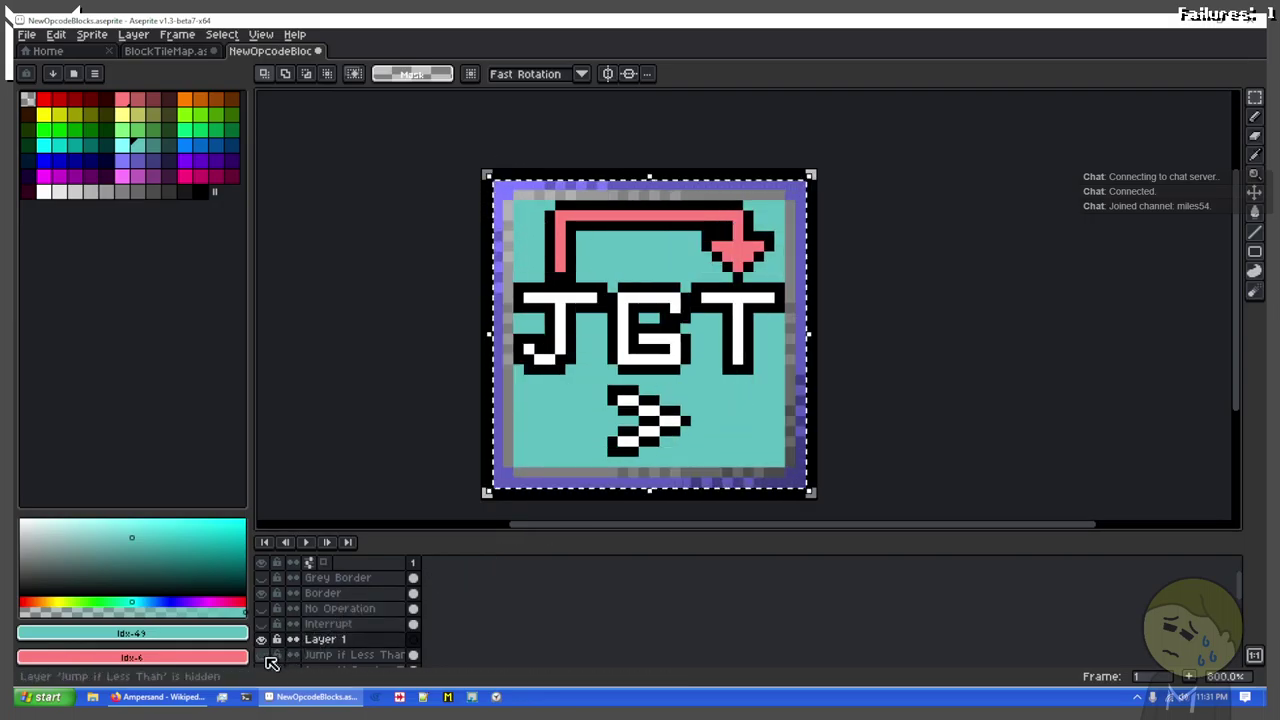
{"action": "scroll", "coordinate": [270, 656], "scroll_direction": "down", "scroll_amount": 1}
{"action": "scroll", "coordinate": [270, 654], "scroll_direction": "down", "scroll_amount": 1}
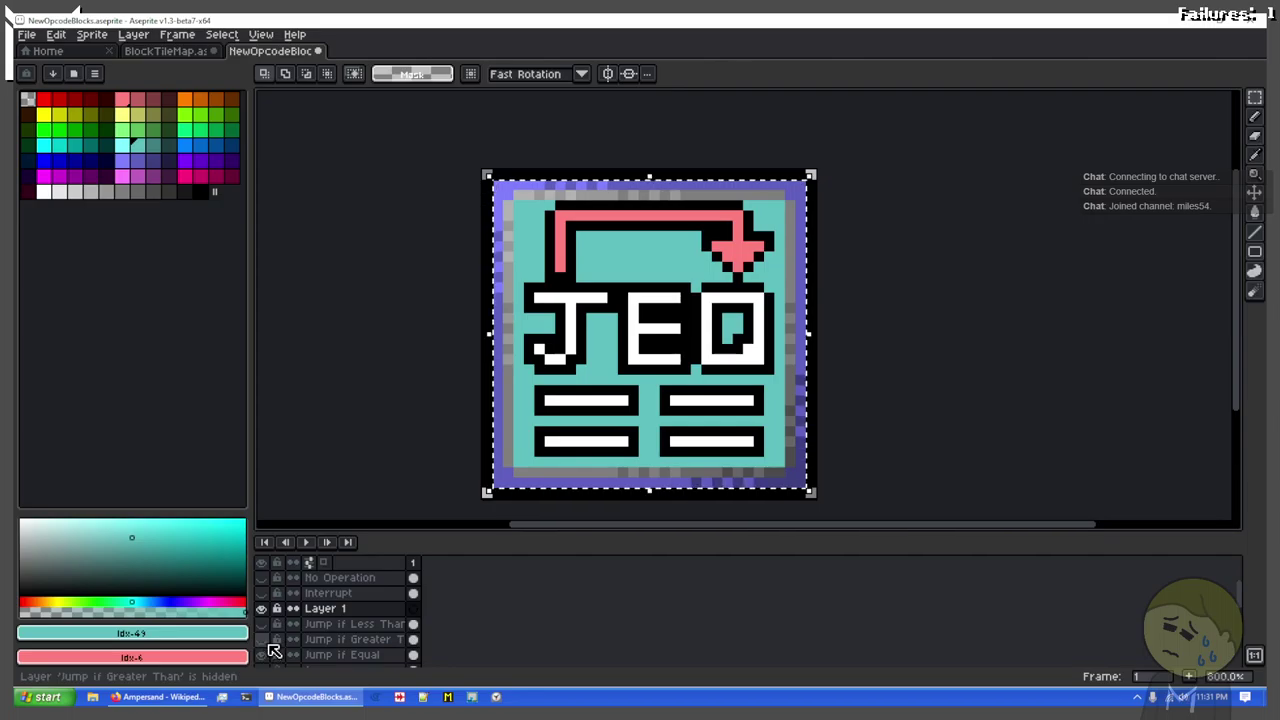
{"action": "left_click", "coordinate": [264, 654]}
{"action": "scroll", "coordinate": [267, 653], "scroll_direction": "down", "scroll_amount": 1}
{"action": "left_click", "coordinate": [264, 654]}
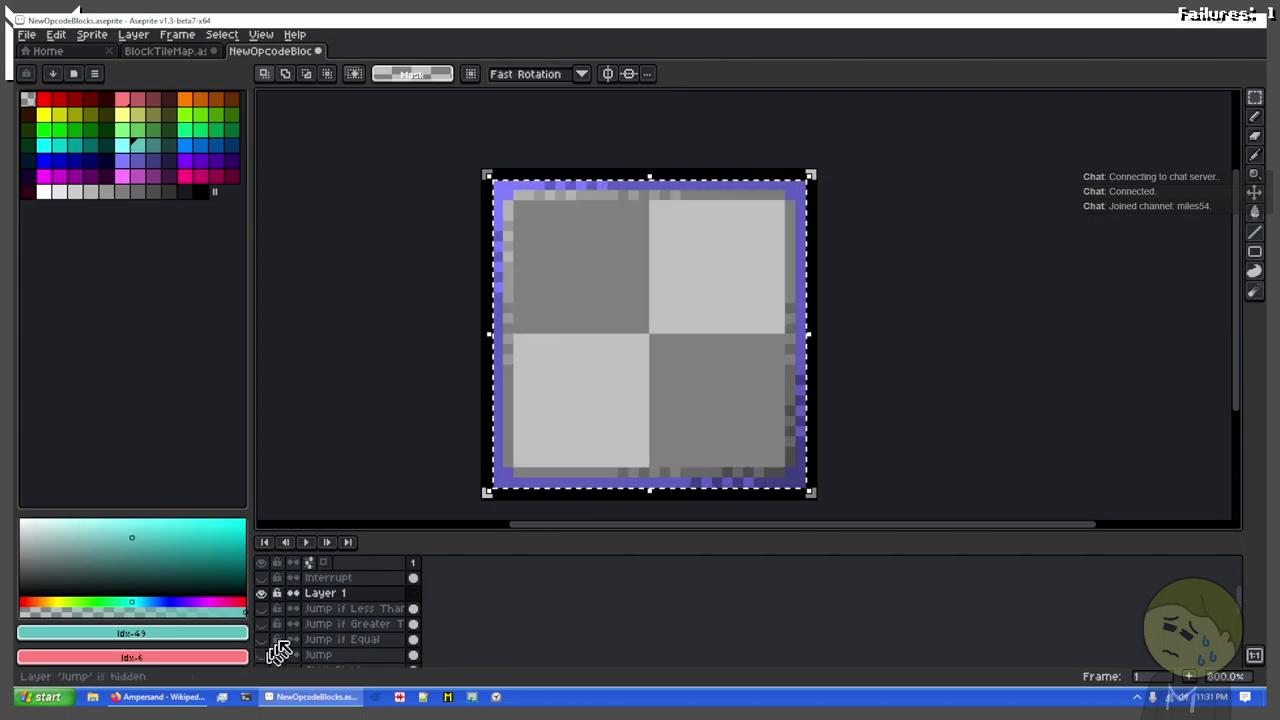
{"action": "scroll", "coordinate": [340, 620], "scroll_direction": "up", "scroll_amount": 2}
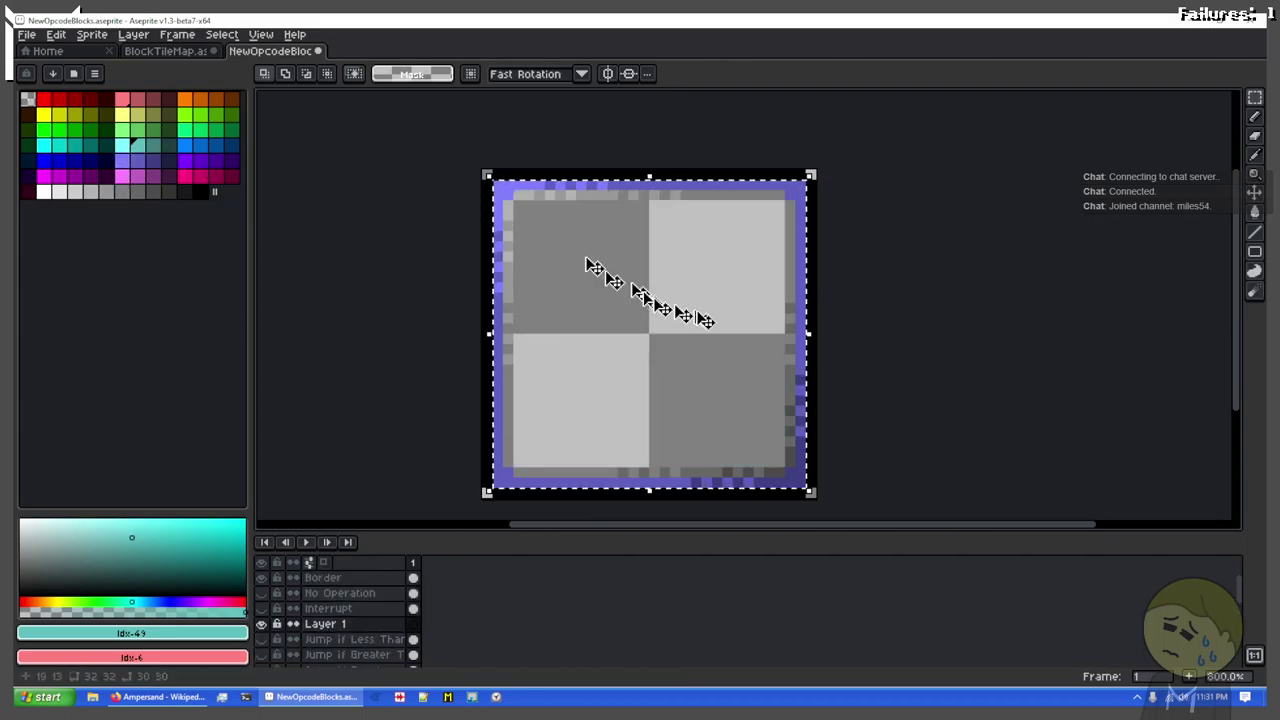
Step: Fill the selected block interior with teal on the new layer and clear the selection
{"action": "key", "text": "f"}
{"action": "key", "text": "ctrl+d"}
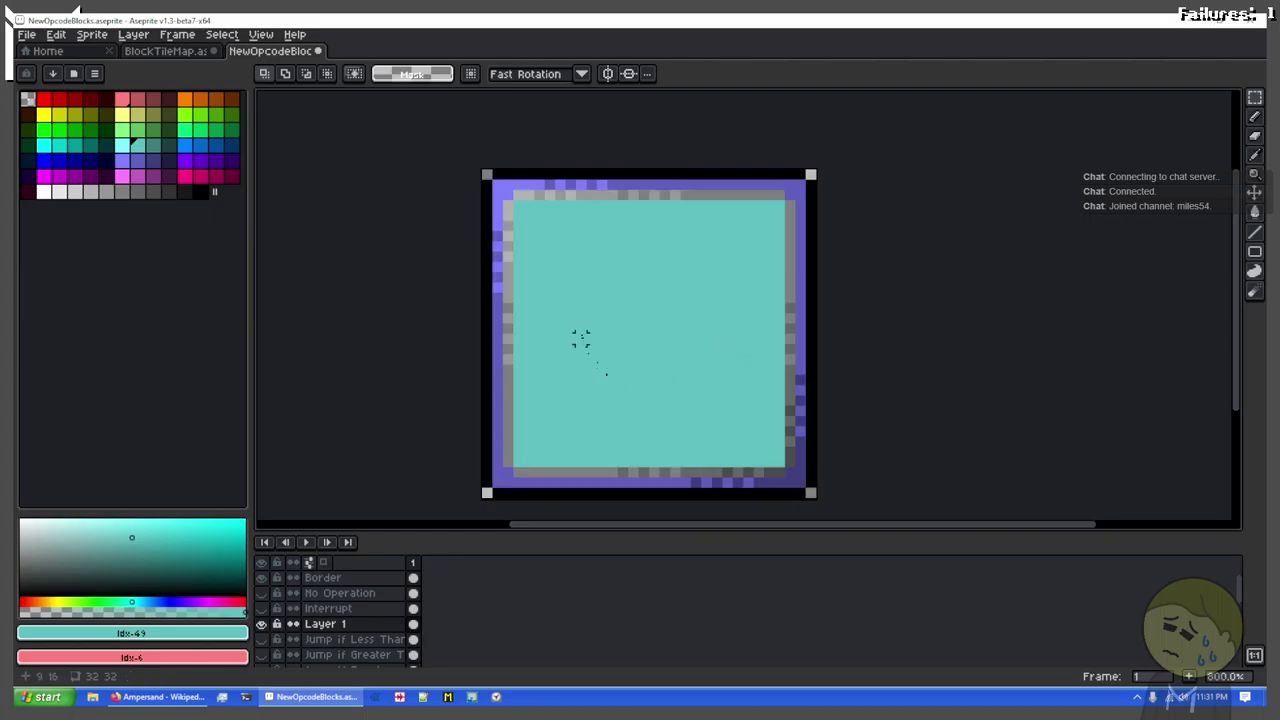
{"action": "scroll", "coordinate": [581, 340], "scroll_direction": "up", "scroll_amount": 2}
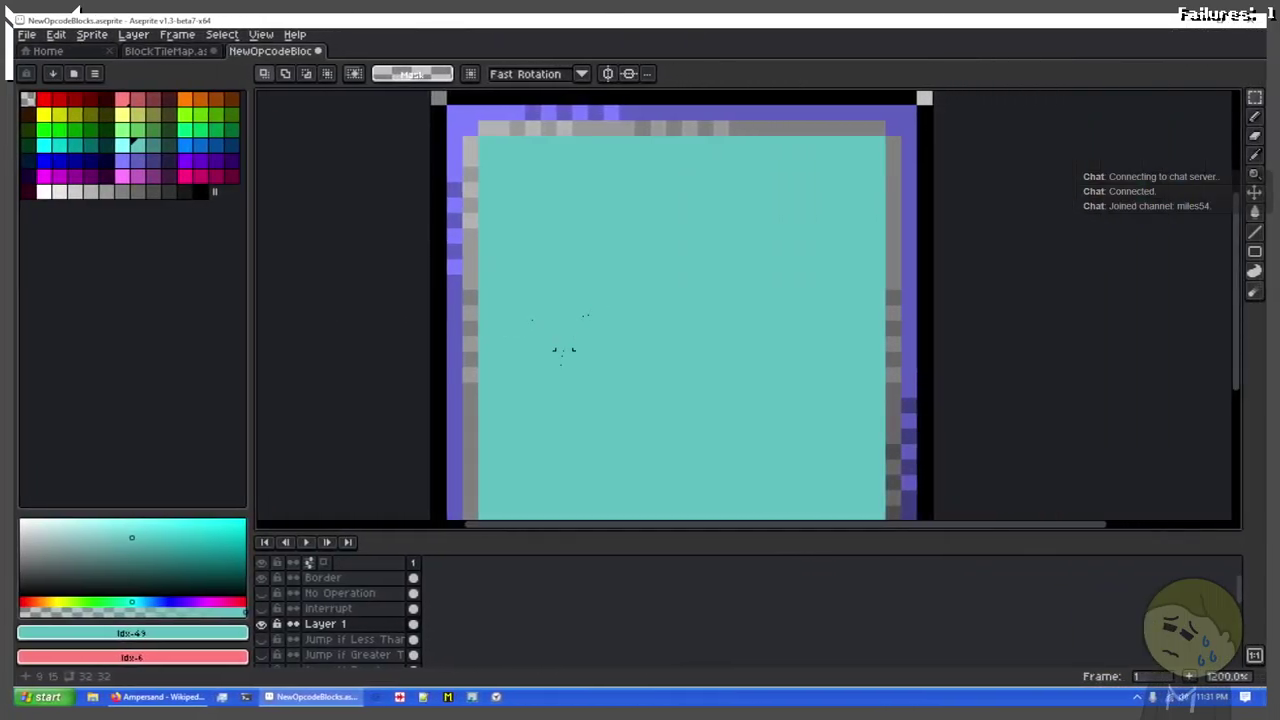
{"action": "scroll", "coordinate": [517, 443], "scroll_direction": "down", "scroll_amount": 2}
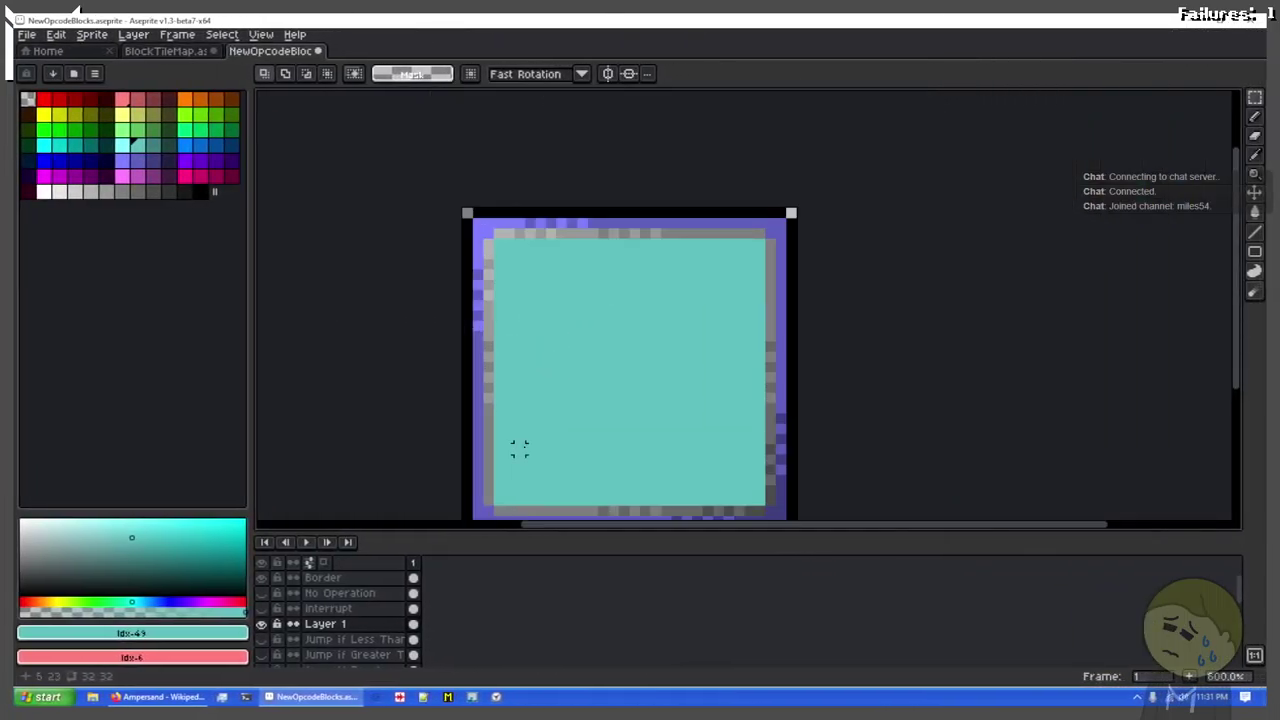
Step: Show the No Operation layer and select the outlined letter N of its NOP lettering
{"action": "scroll", "coordinate": [370, 630], "scroll_direction": "down", "scroll_amount": 3}
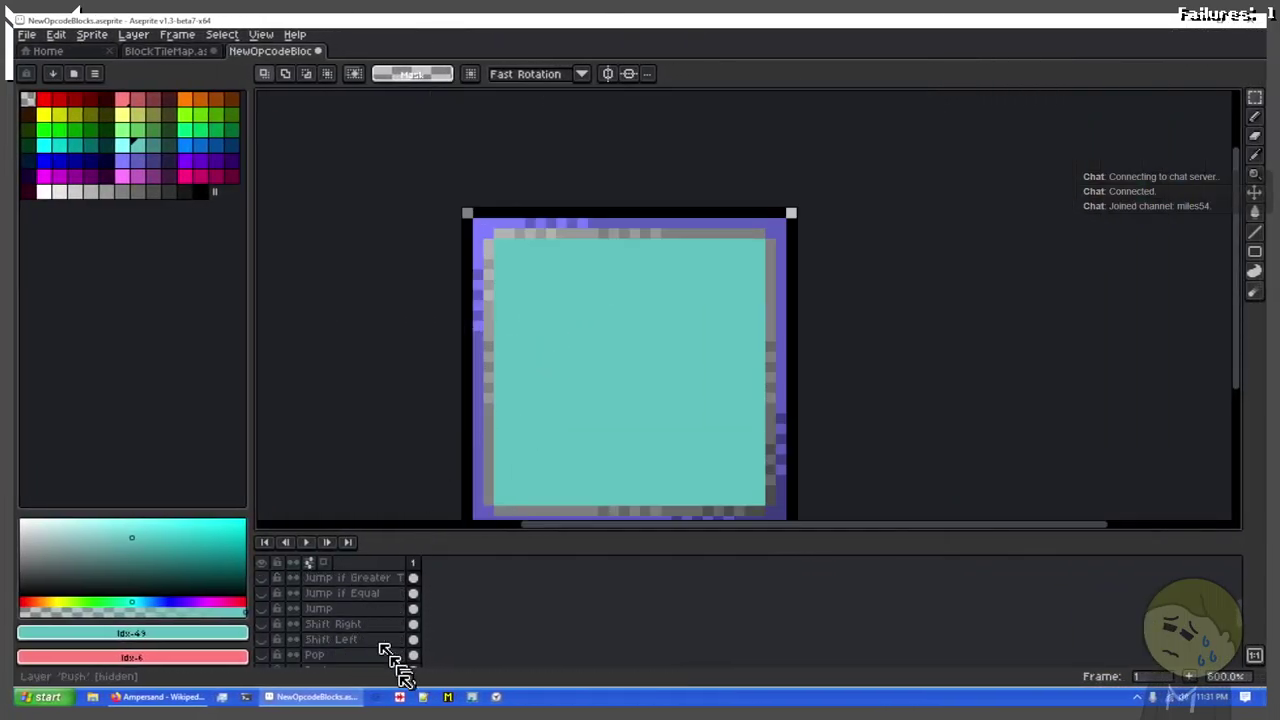
{"action": "scroll", "coordinate": [375, 645], "scroll_direction": "down", "scroll_amount": 2}
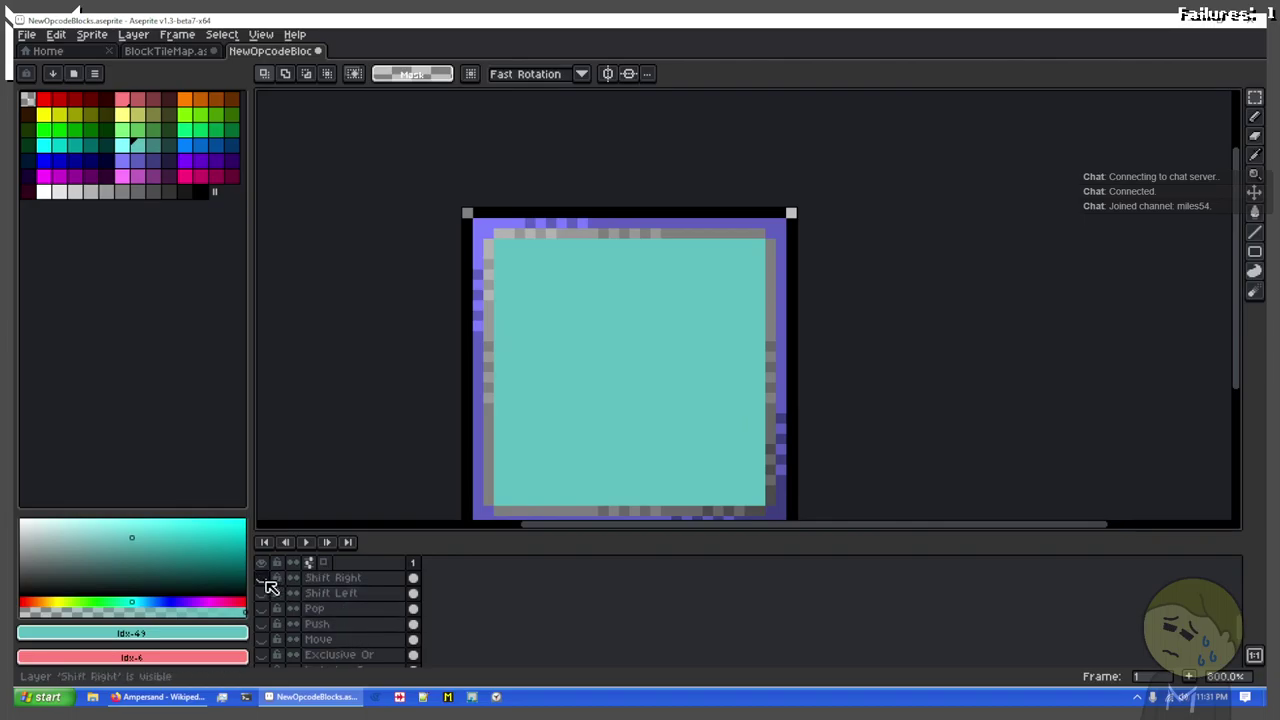
{"action": "scroll", "coordinate": [355, 646], "scroll_direction": "down", "scroll_amount": 3}
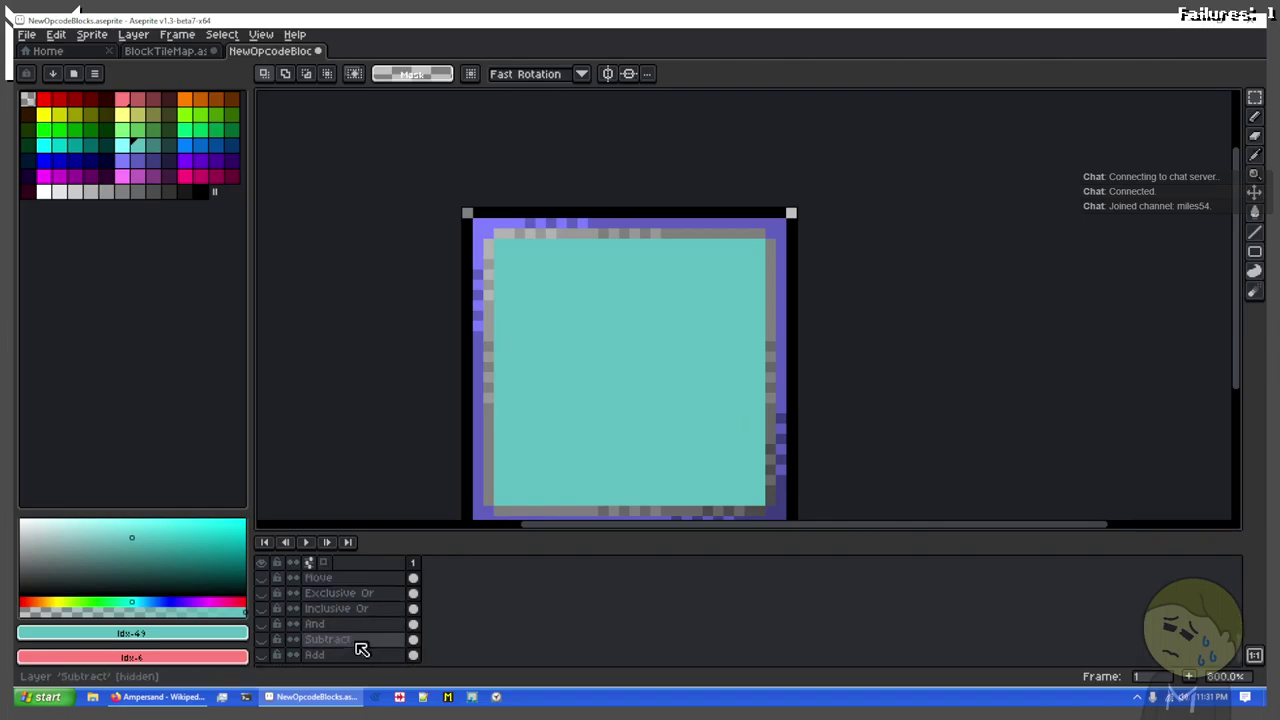
{"action": "scroll", "coordinate": [349, 611], "scroll_direction": "up", "scroll_amount": 4}
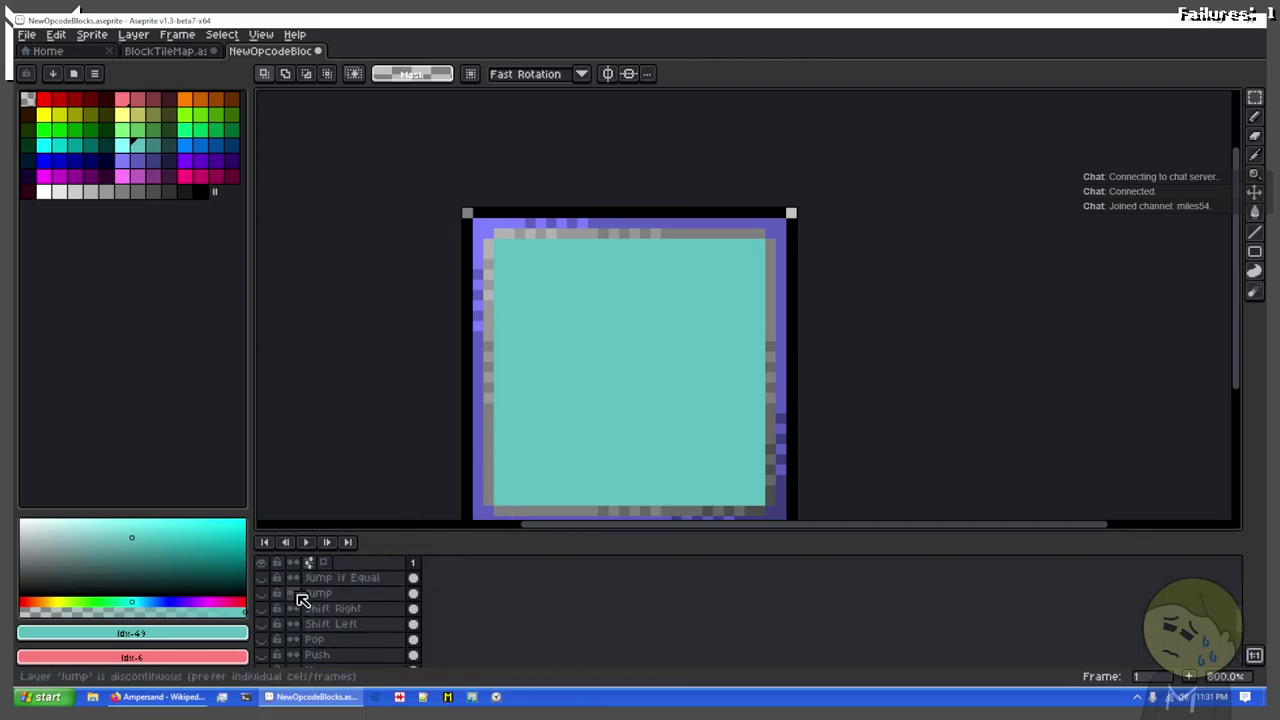
{"action": "scroll", "coordinate": [357, 640], "scroll_direction": "up", "scroll_amount": 3}
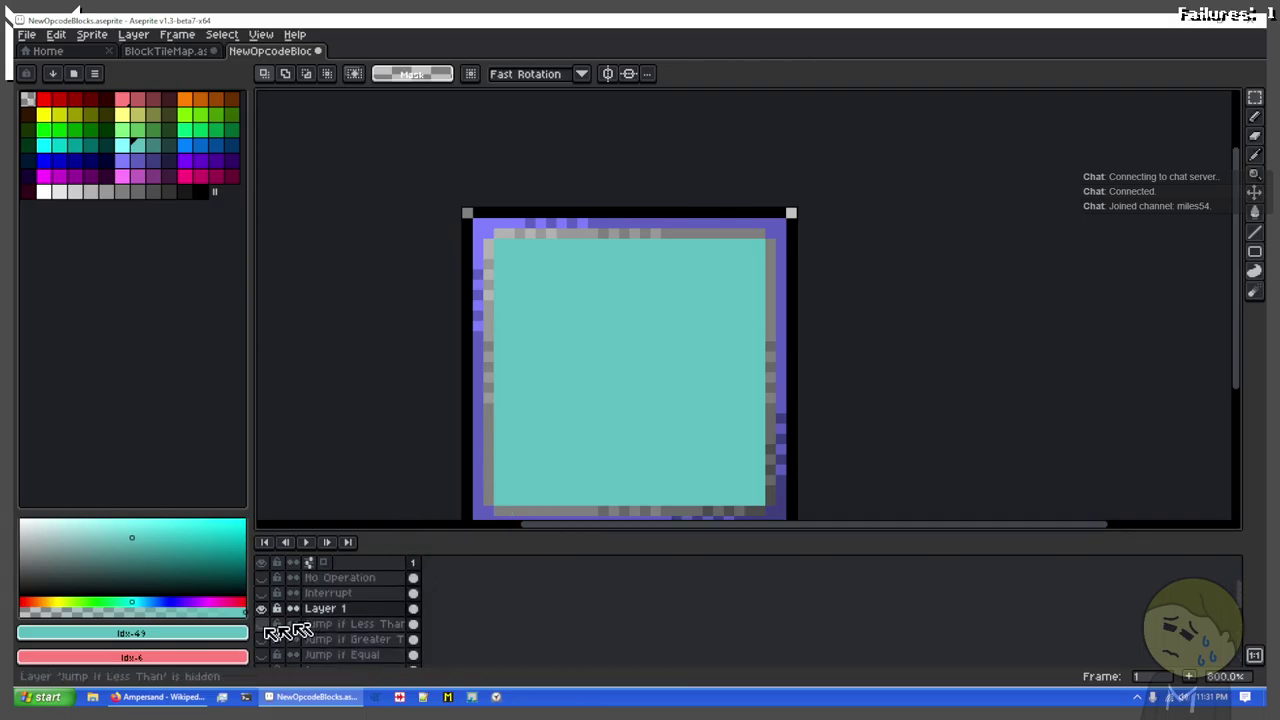
{"action": "left_click", "coordinate": [262, 577]}
{"action": "scroll", "coordinate": [505, 300], "scroll_direction": "up", "scroll_amount": 3}
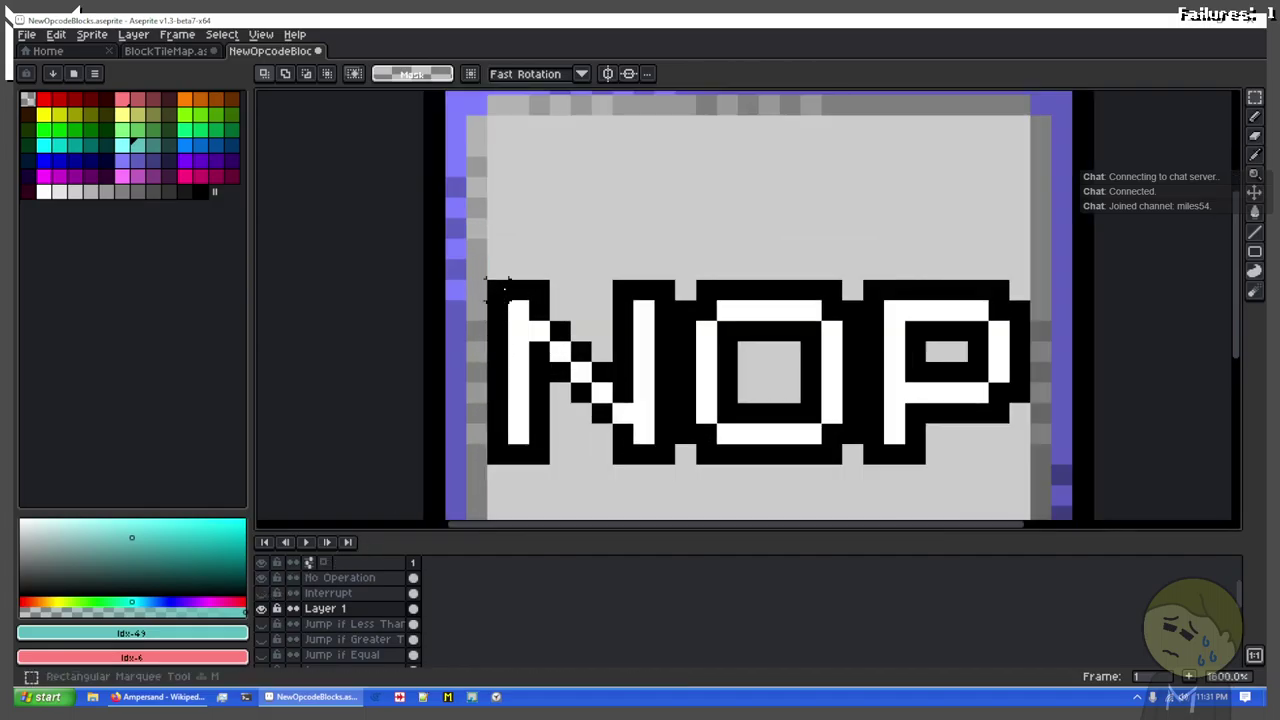
{"action": "left_click_drag", "start_coordinate": [505, 285], "coordinate": [515, 425]}
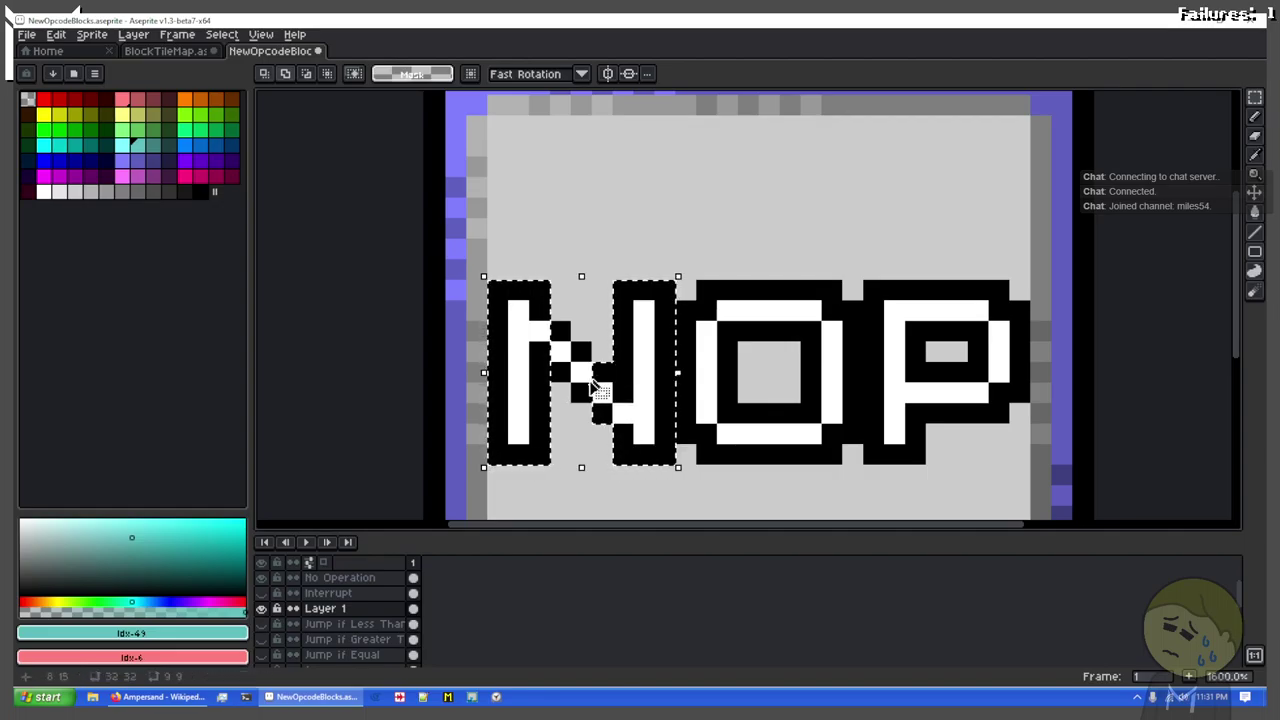
{"action": "left_click_drag", "start_coordinate": [561, 331], "coordinate": [561, 351]}
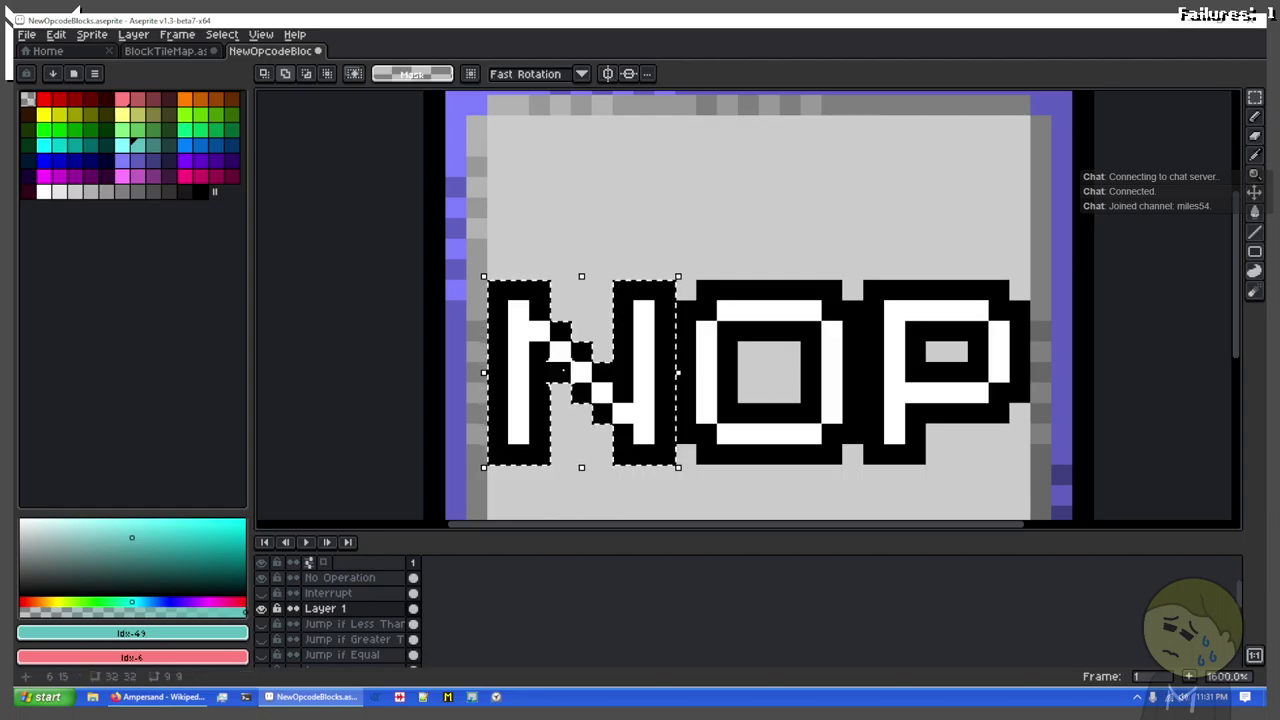
Step: Copy the letter N from the No Operation layer, hide that layer, and paste the letter onto Layer 1
{"action": "scroll", "coordinate": [370, 626], "scroll_direction": "down", "scroll_amount": 2}
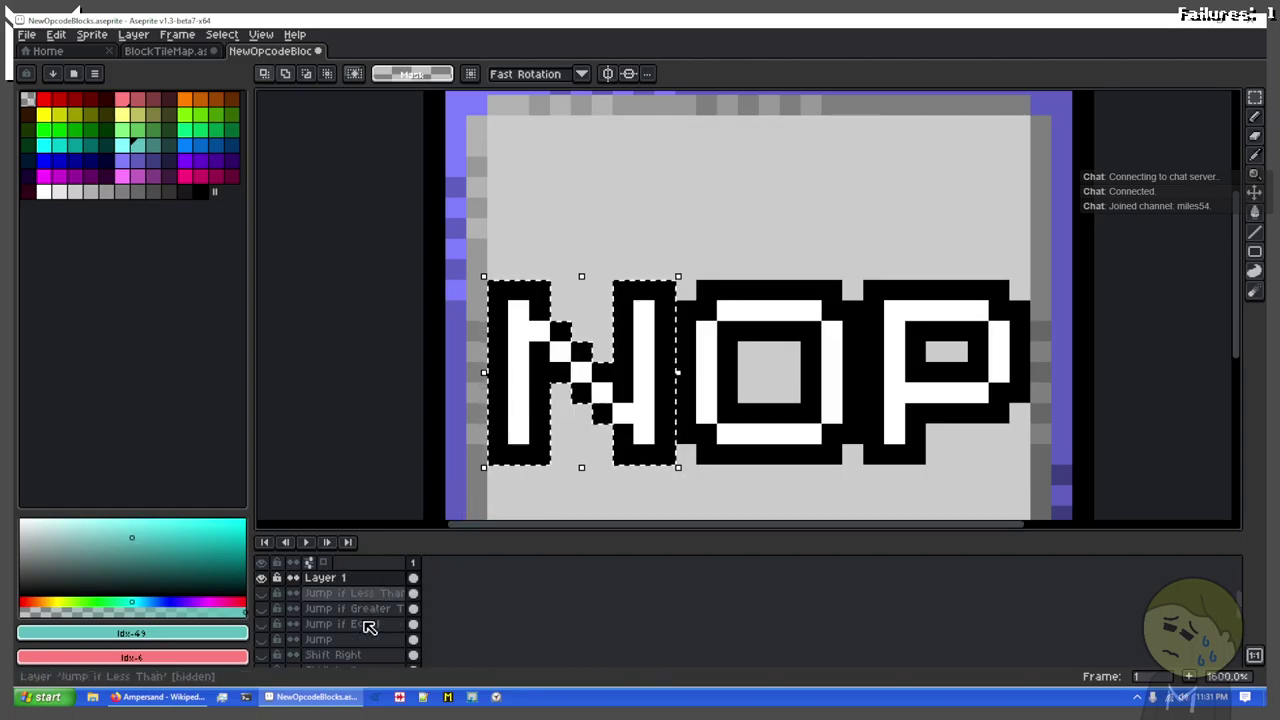
{"action": "scroll", "coordinate": [370, 626], "scroll_direction": "down", "scroll_amount": 6}
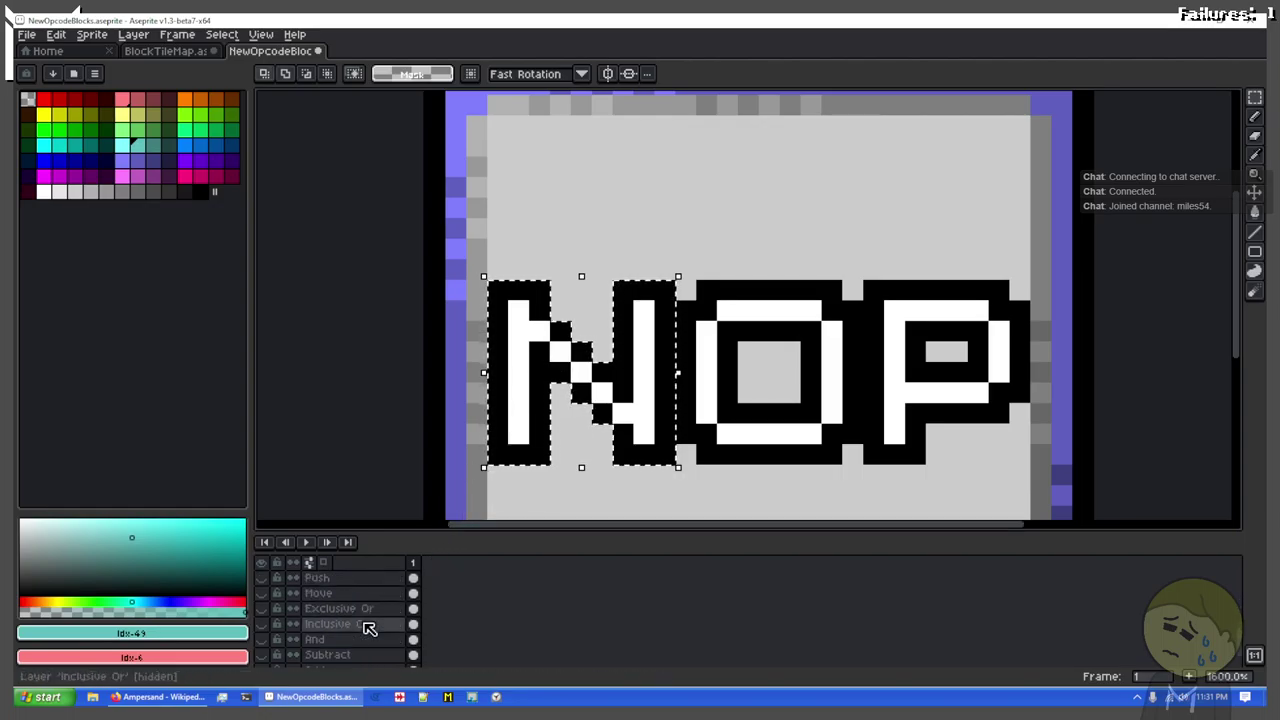
{"action": "scroll", "coordinate": [370, 627], "scroll_direction": "down", "scroll_amount": 2}
{"action": "scroll", "coordinate": [360, 641], "scroll_direction": "up", "scroll_amount": 10}
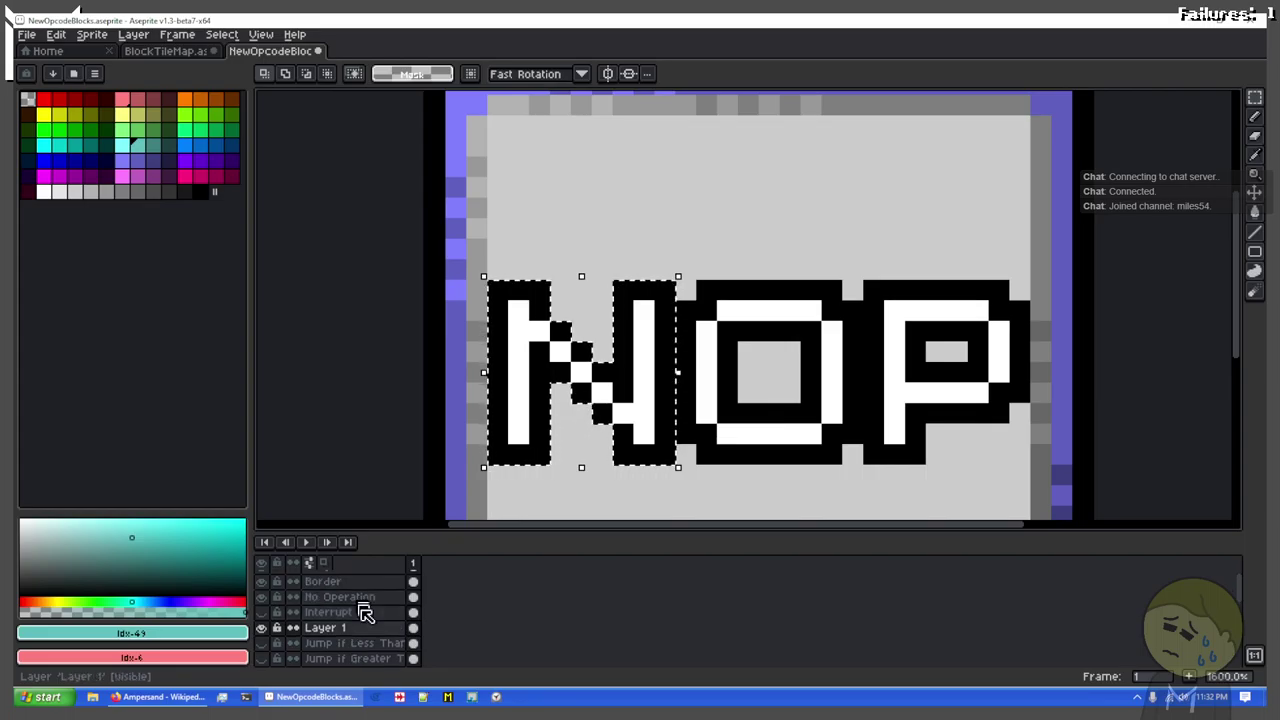
{"action": "scroll", "coordinate": [371, 610], "scroll_direction": "up", "scroll_amount": 2}
{"action": "left_click", "coordinate": [371, 608]}
{"action": "left_click", "coordinate": [831, 268]}
{"action": "key", "text": "ctrl+z"}
{"action": "left_click", "coordinate": [343, 639]}
{"action": "left_click", "coordinate": [261, 608]}
{"action": "key", "text": "ctrl+v"}
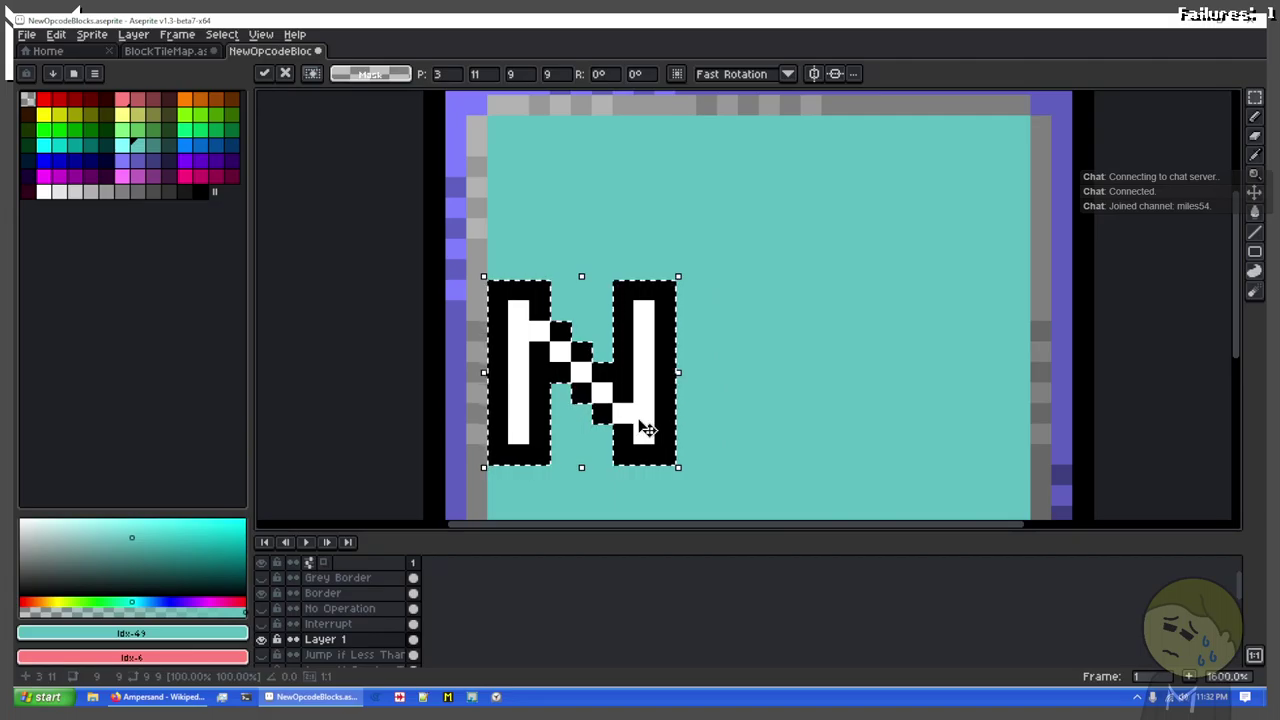
Step: Undo the paste, paste the N again, move it to the block's middle at X 11, Y 11 and clear the selection
{"action": "mouse_move", "coordinate": [647, 428]}
{"action": "left_mouse_down"}
{"action": "mouse_move", "coordinate": [880, 410]}
{"action": "mouse_move", "coordinate": [650, 443]}
{"action": "left_mouse_up"}
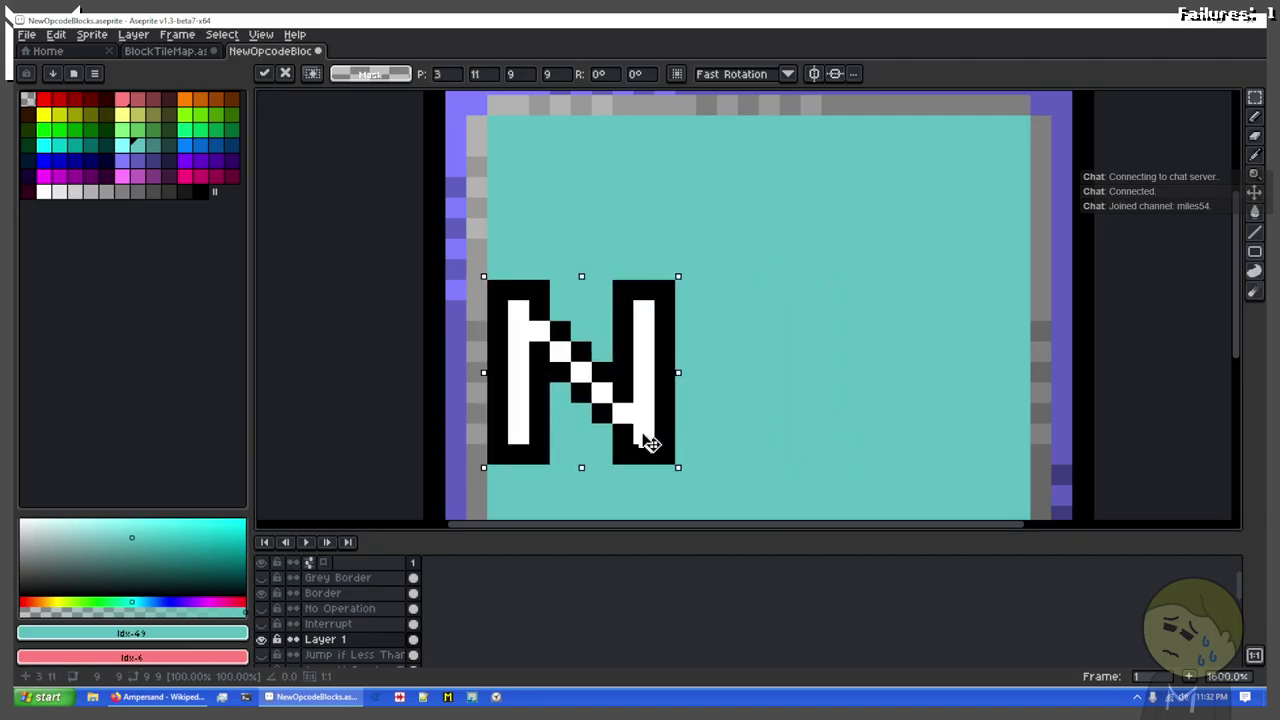
{"action": "key", "text": "ctrl+z"}
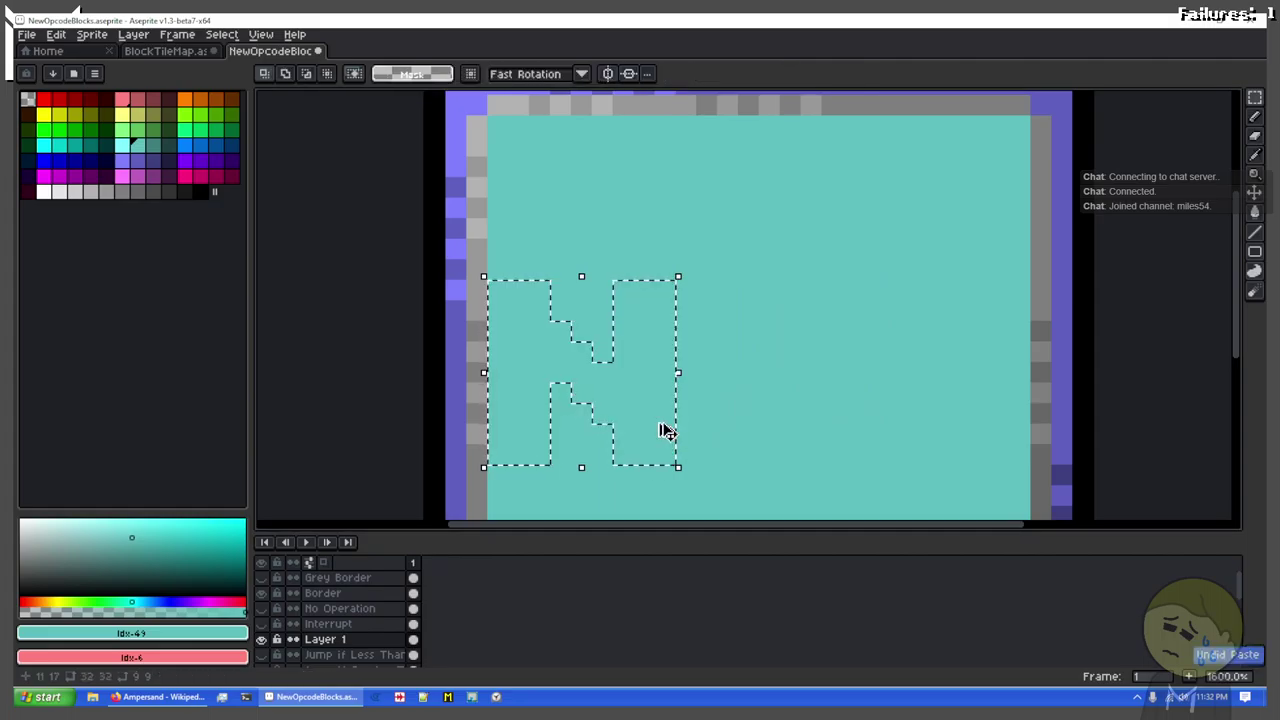
{"action": "key", "text": "ctrl+v"}
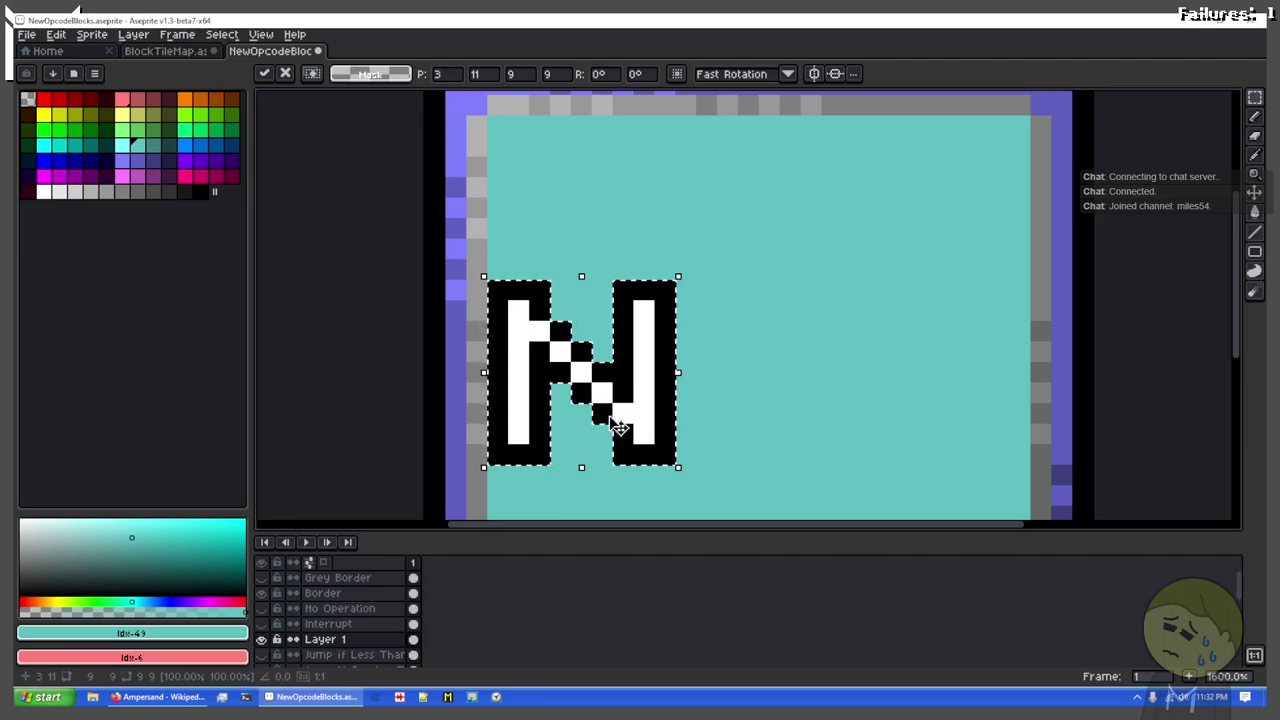
{"action": "left_click_drag", "start_coordinate": [620, 428], "coordinate": [803, 440]}
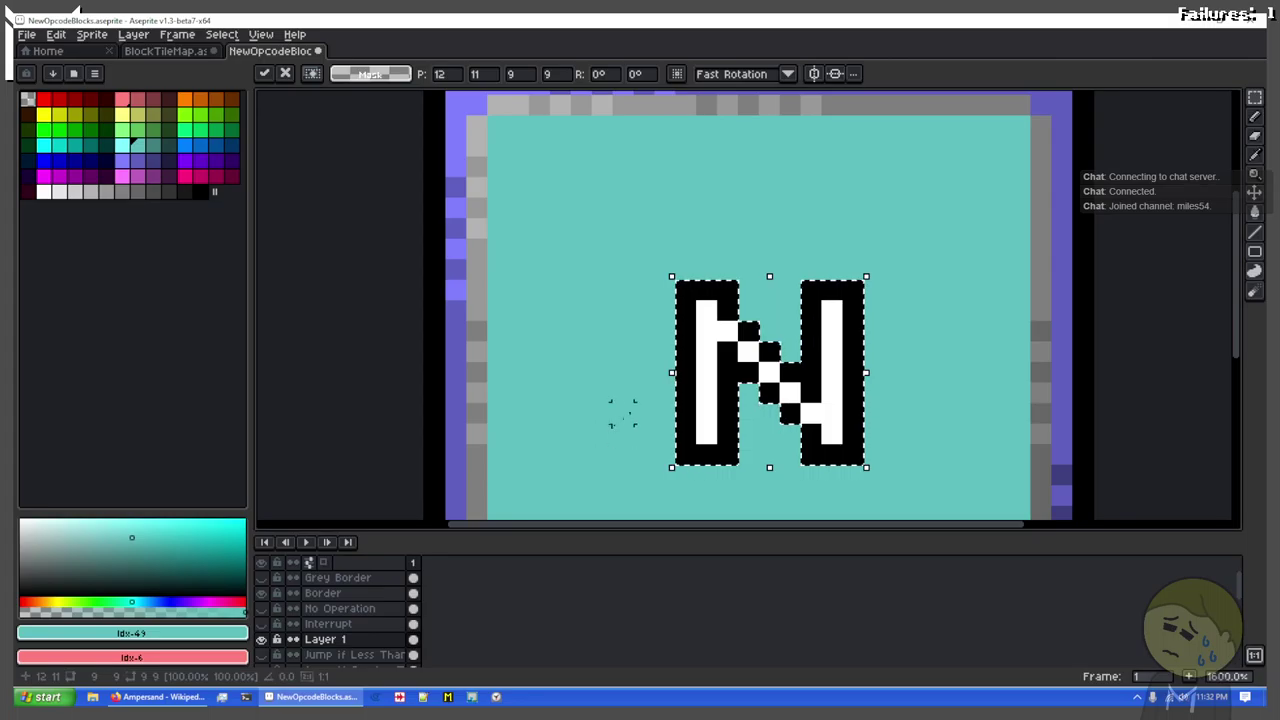
{"action": "left_click_drag", "start_coordinate": [783, 448], "coordinate": [697, 378]}
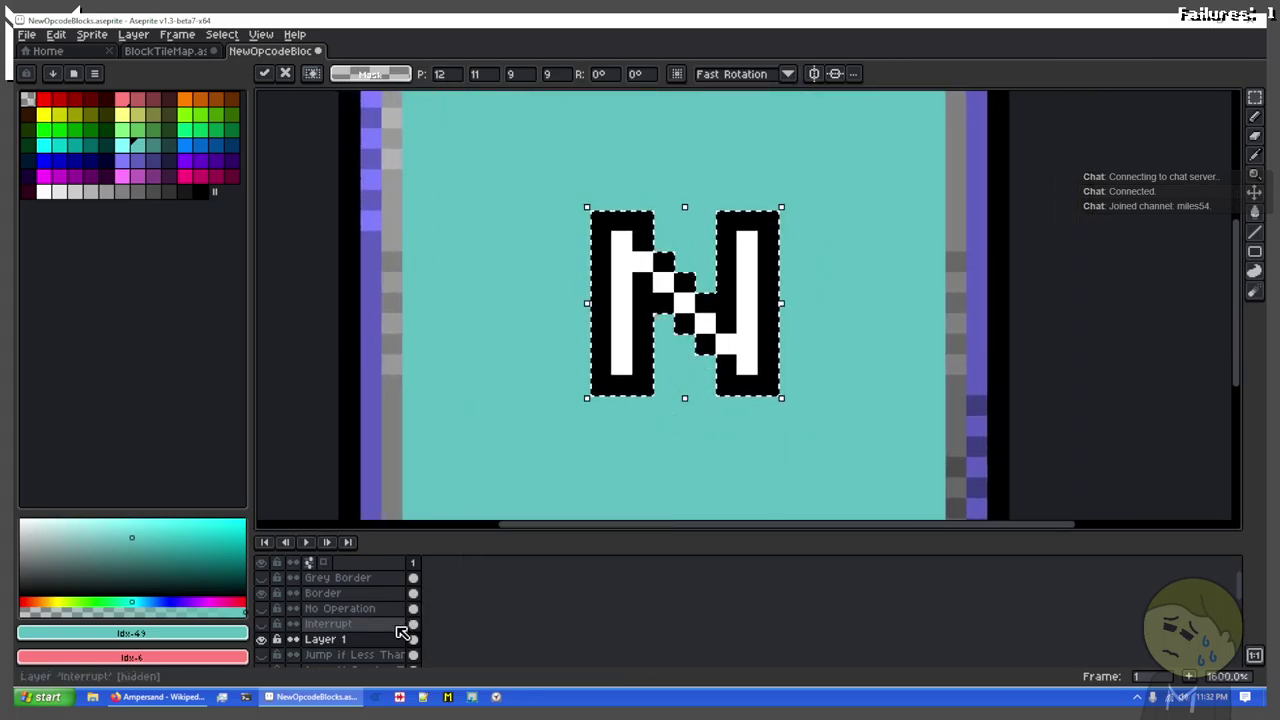
{"action": "left_click_drag", "start_coordinate": [558, 322], "coordinate": [695, 340]}
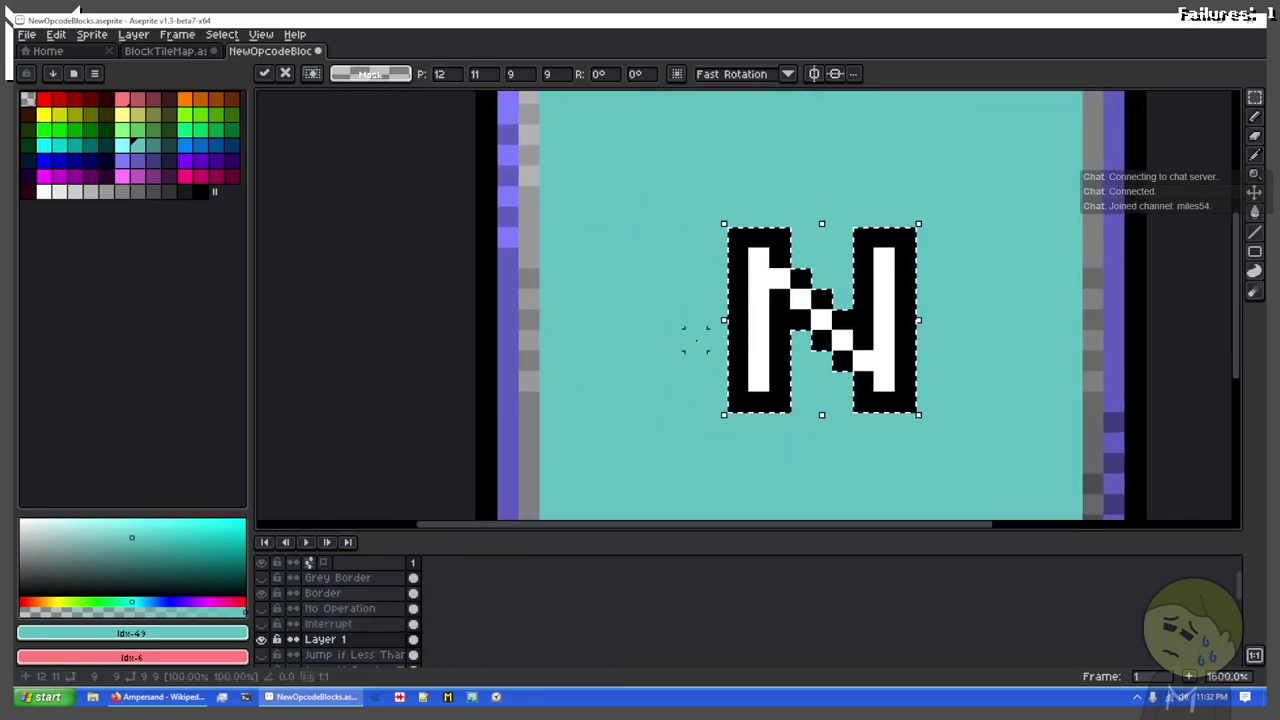
{"action": "left_click_drag", "start_coordinate": [780, 294], "coordinate": [759, 293]}
{"action": "key", "text": "ctrl+d"}
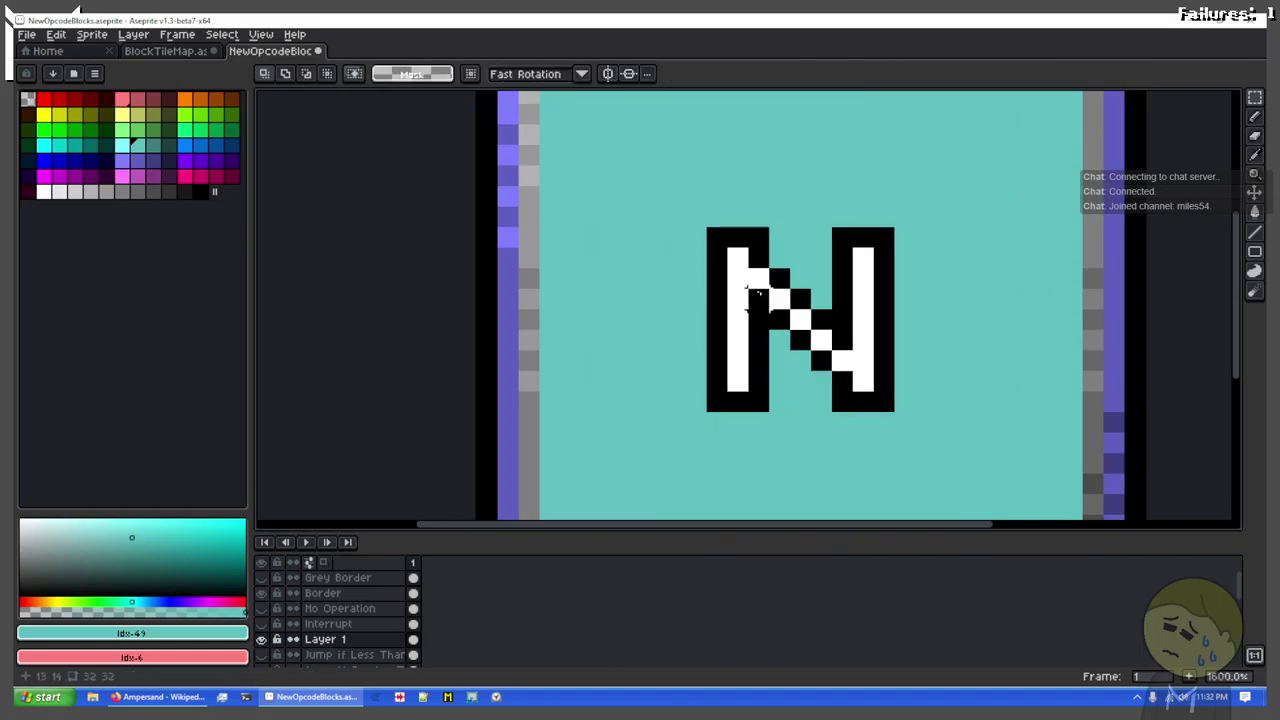
Step: Select the 8 by 9 pixel area between the grey border and the letter N
{"action": "left_click_drag", "start_coordinate": [674, 237], "coordinate": [550, 314]}
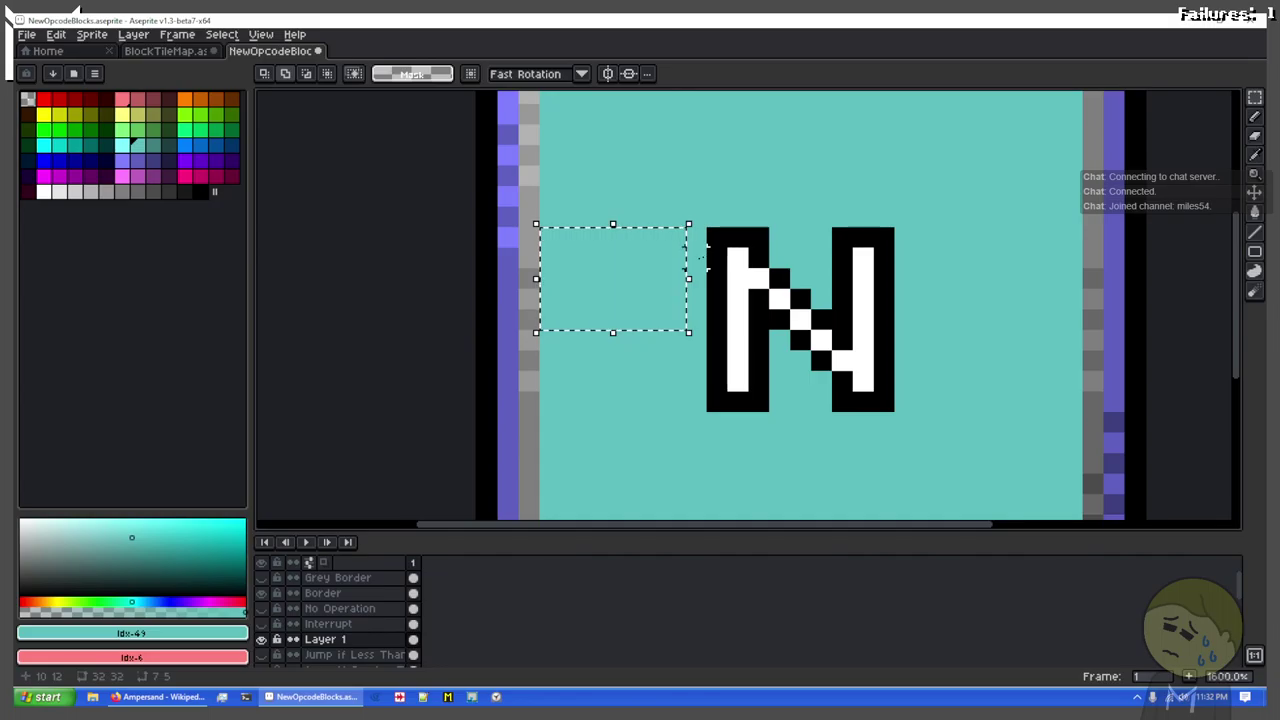
{"action": "left_click_drag", "start_coordinate": [697, 258], "coordinate": [538, 413]}
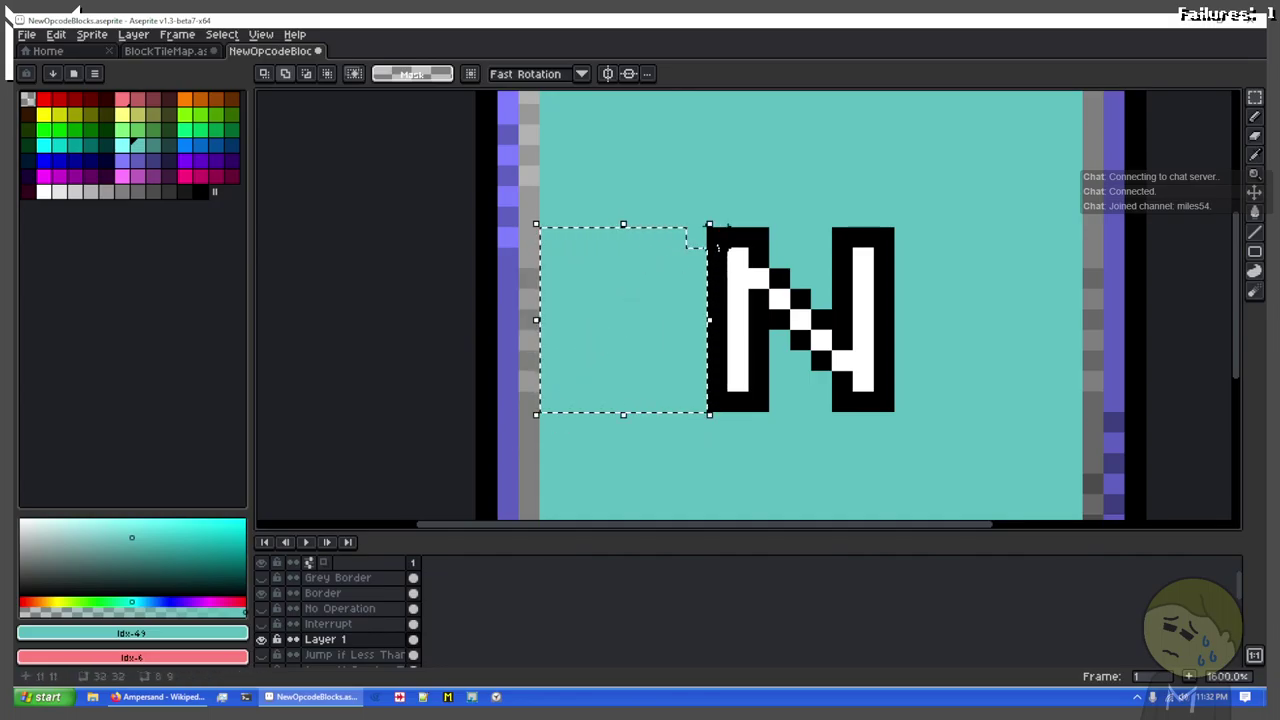
{"action": "left_click_drag", "start_coordinate": [697, 246], "coordinate": [676, 268]}
{"action": "key", "text": "ctrl+z"}
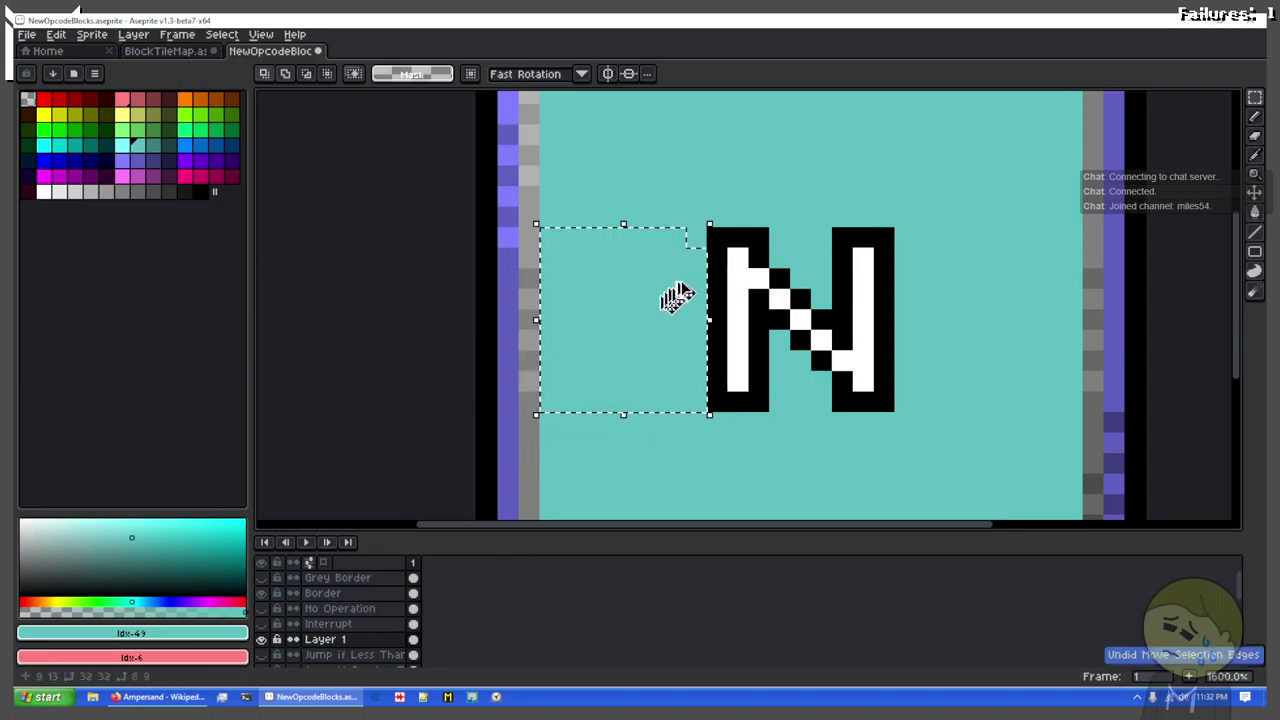
Step: Set black and white as the drawing colours and pencil a black outline of the letter F inside the selected area
{"action": "scroll", "coordinate": [549, 303], "scroll_direction": "up", "scroll_amount": 2}
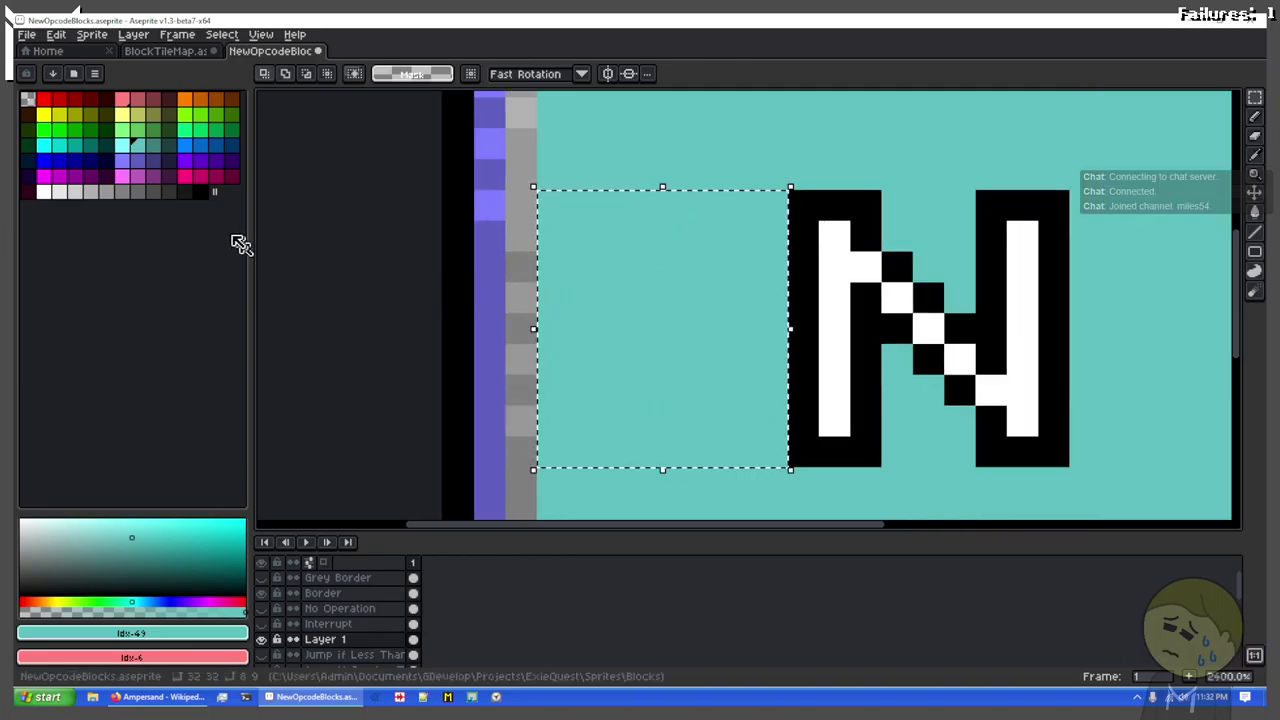
{"action": "right_click", "coordinate": [203, 192]}
{"action": "left_click", "coordinate": [43, 192]}
{"action": "key", "text": "b"}
{"action": "key", "text": "x"}
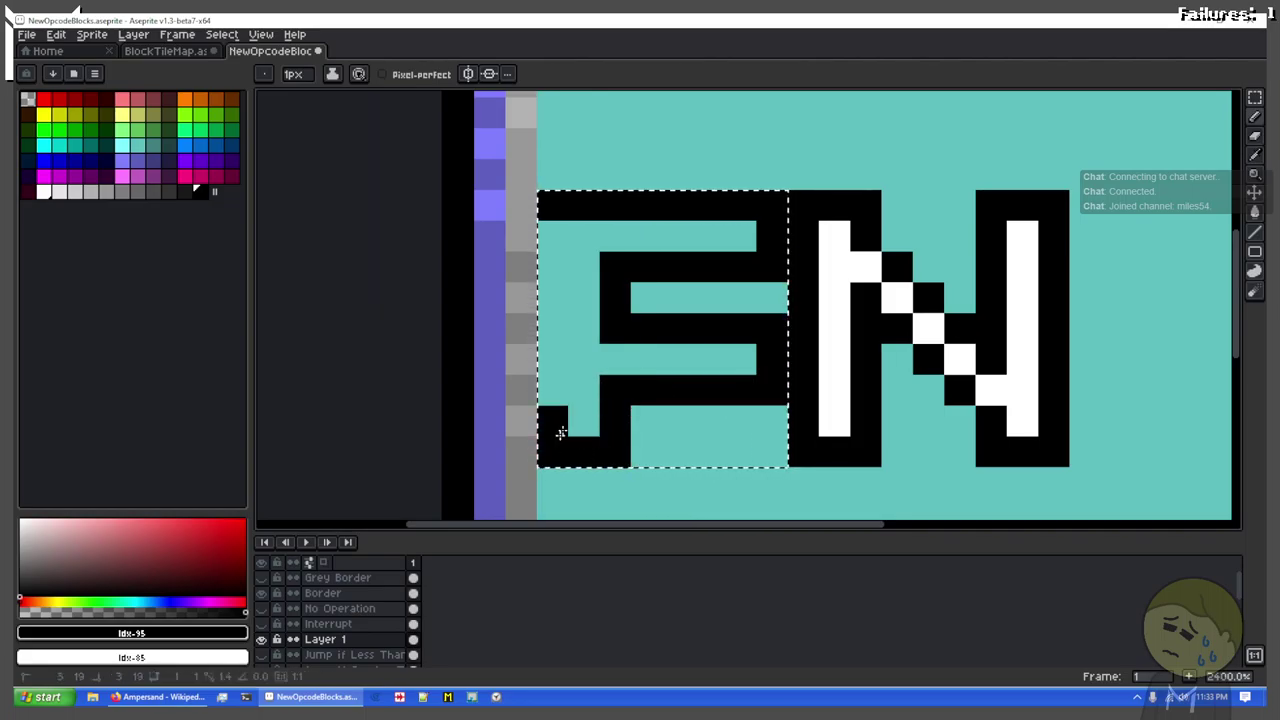
{"action": "scroll", "coordinate": [680, 326], "scroll_direction": "up", "scroll_amount": 1}
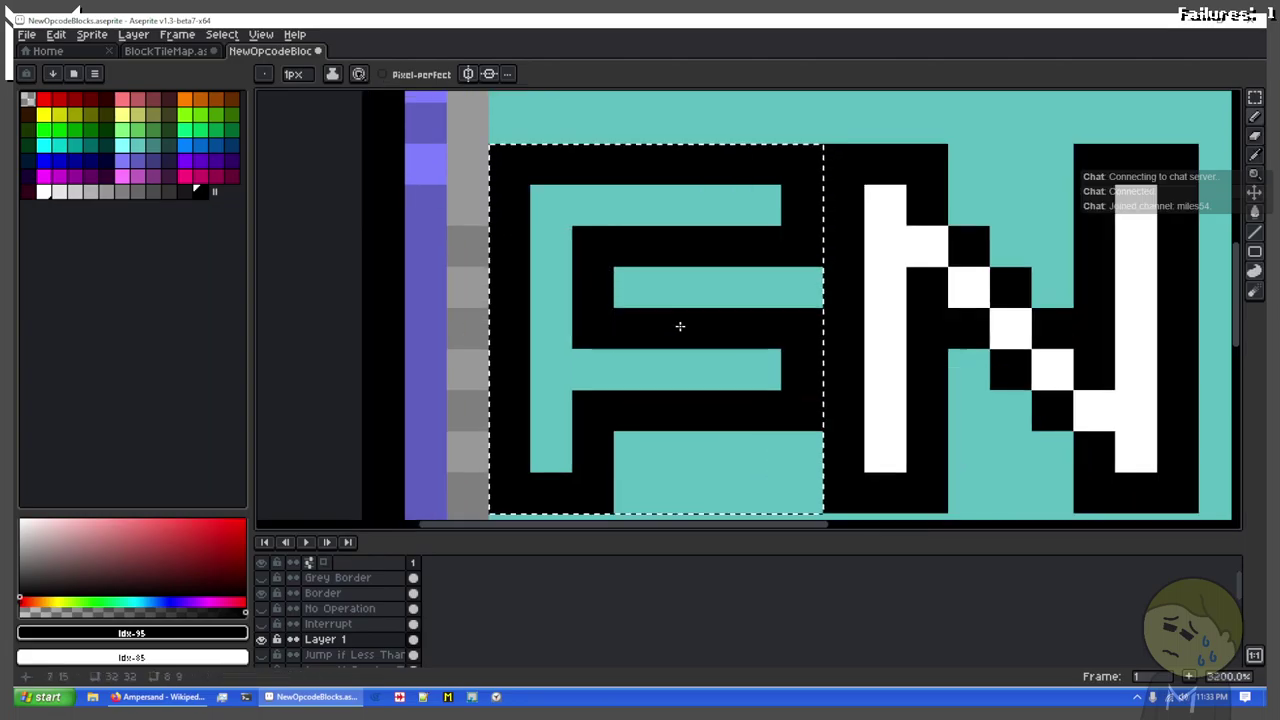
Step: Paint the inside of the F white, undoing the stray fill over the selected area
{"action": "key", "text": "x"}
{"action": "mouse_move", "coordinate": [757, 366]}
{"action": "left_mouse_down"}
{"action": "mouse_move", "coordinate": [539, 370]}
{"action": "mouse_move", "coordinate": [563, 371]}
{"action": "mouse_move", "coordinate": [550, 365]}
{"action": "mouse_move", "coordinate": [552, 222]}
{"action": "mouse_move", "coordinate": [760, 205]}
{"action": "left_mouse_up"}
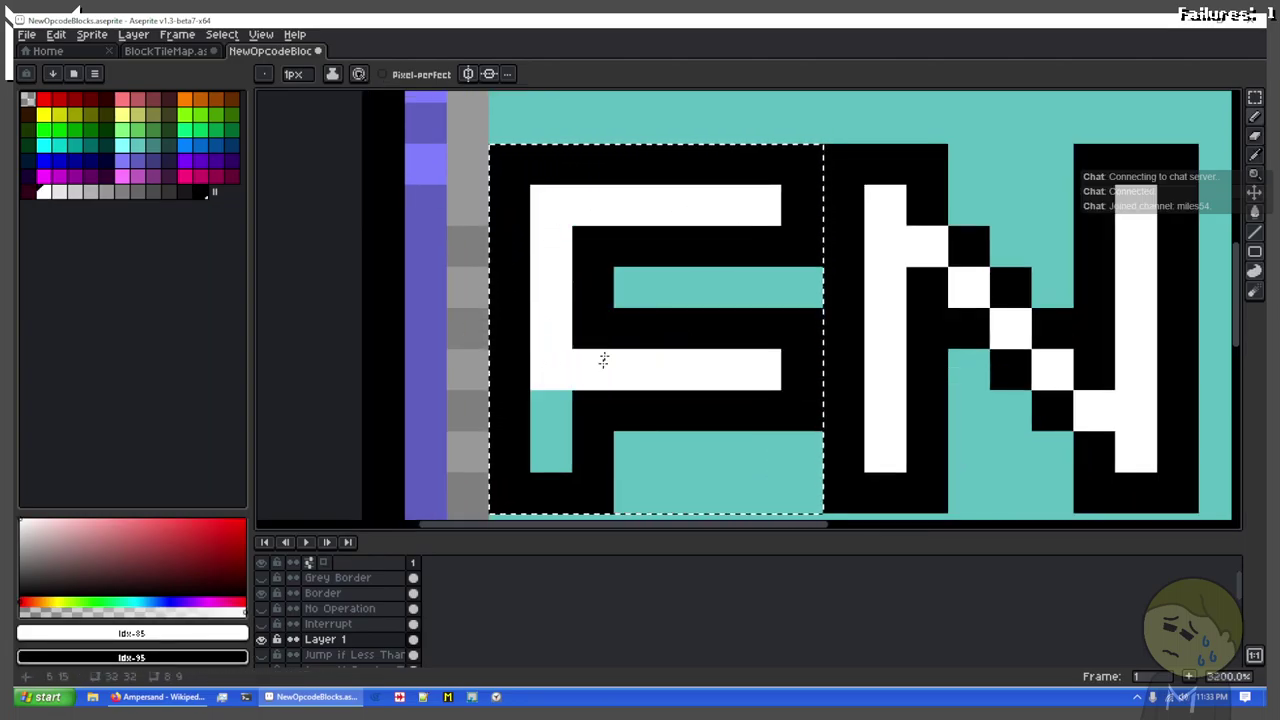
{"action": "left_click", "coordinate": [551, 410]}
{"action": "left_click", "coordinate": [551, 451]}
{"action": "key", "text": "f"}
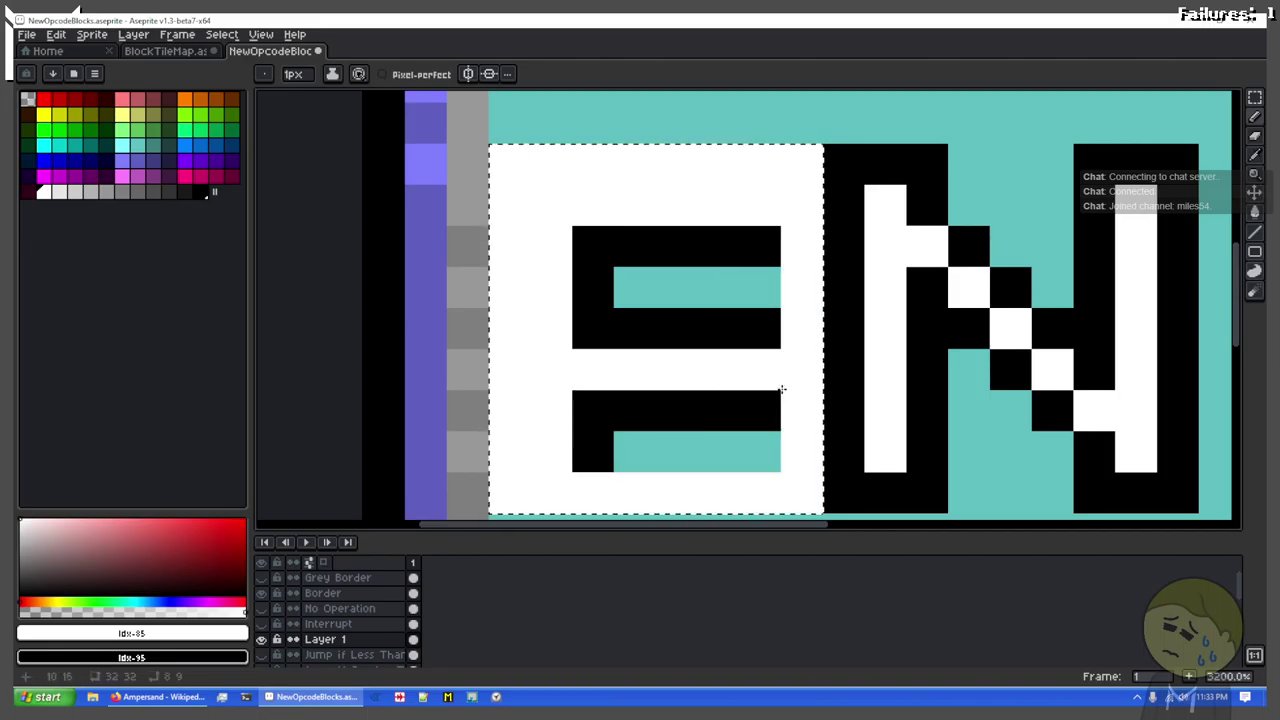
{"action": "key", "text": "ctrl+z"}
Step: Move the F's middle bar and its black outline up one pixel and clear the selection
{"action": "key", "text": "m"}
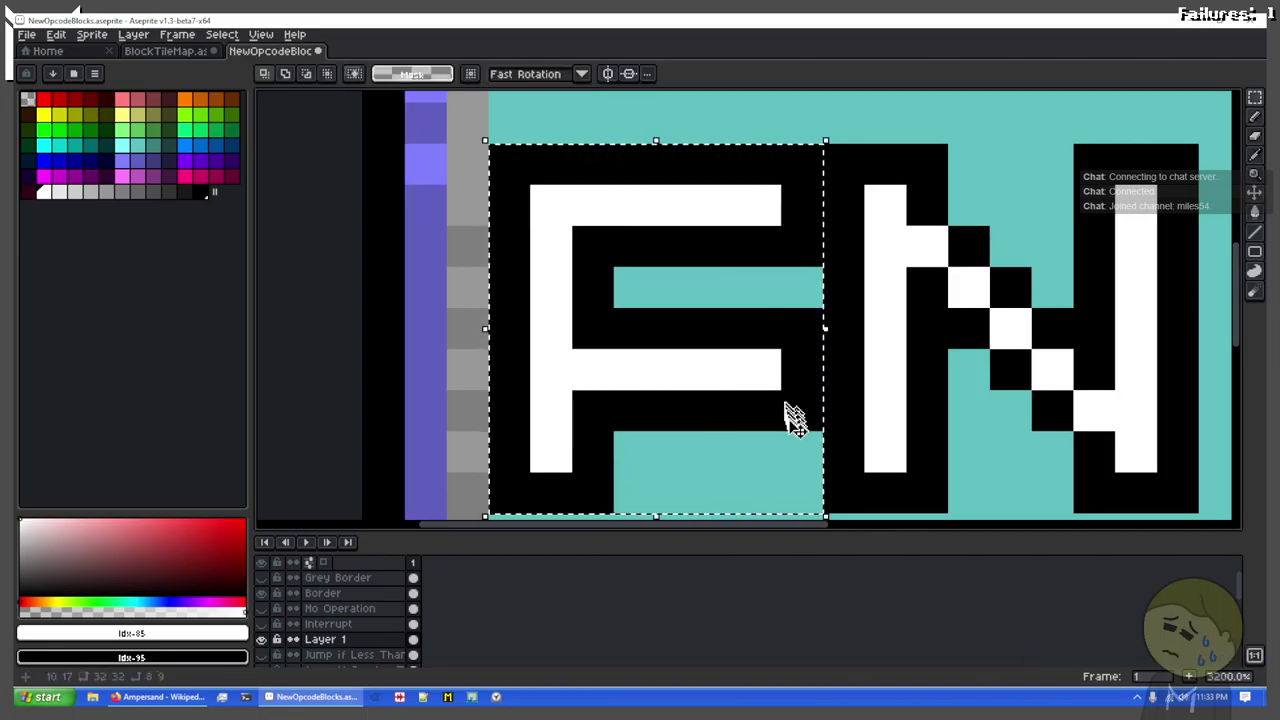
{"action": "key", "text": "ctrl+d"}
{"action": "left_click_drag", "start_coordinate": [586, 450], "coordinate": [726, 309]}
{"action": "key", "text": "ctrl+d"}
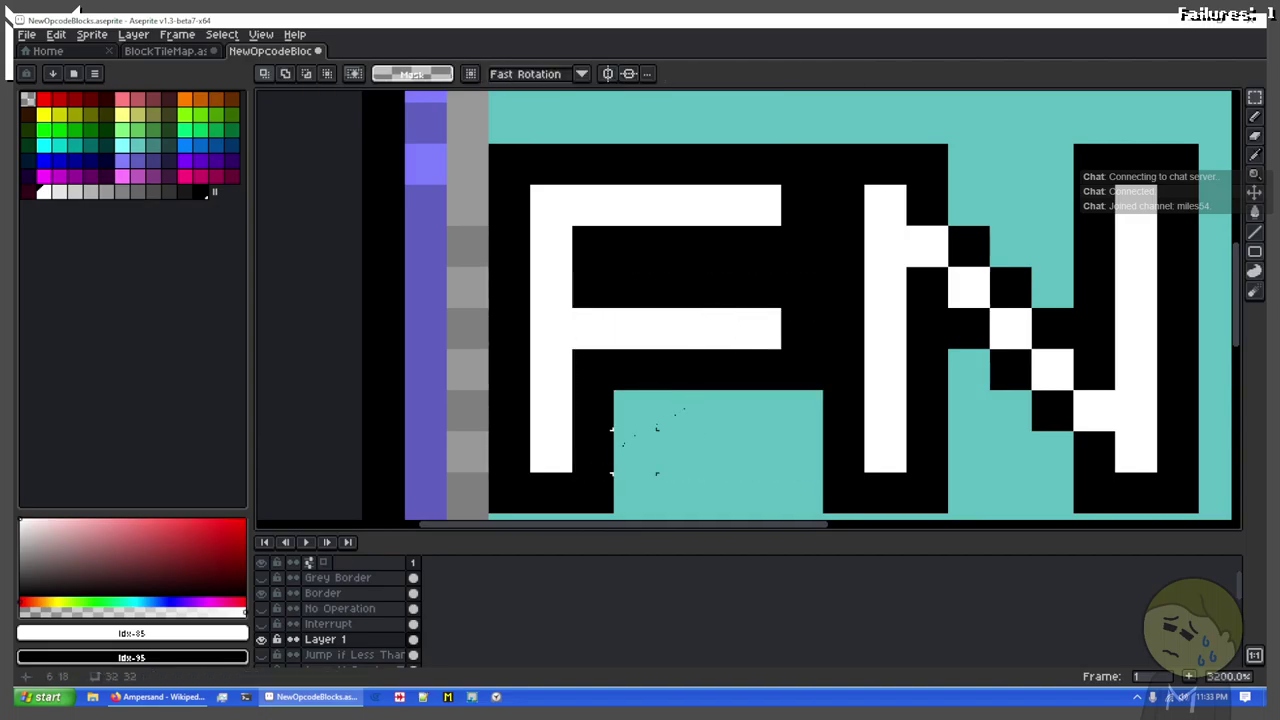
{"action": "left_click_drag", "start_coordinate": [629, 449], "coordinate": [671, 445]}
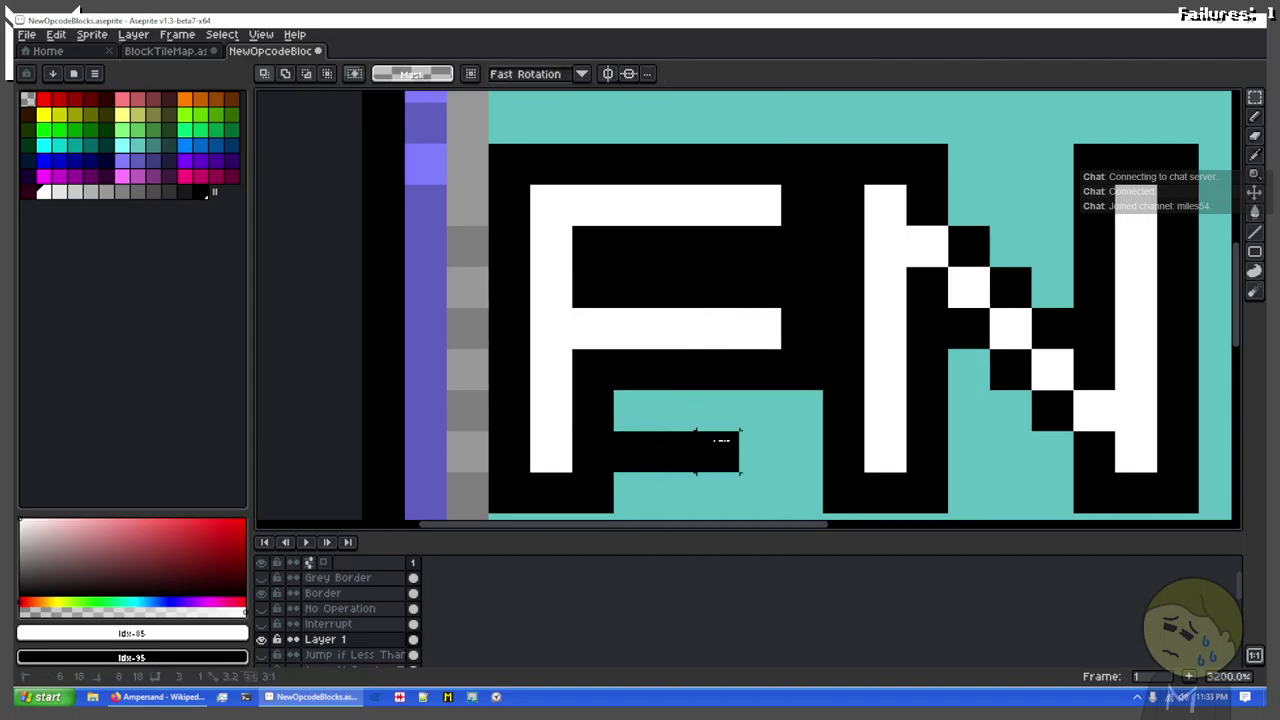
{"action": "key", "text": "Delete"}
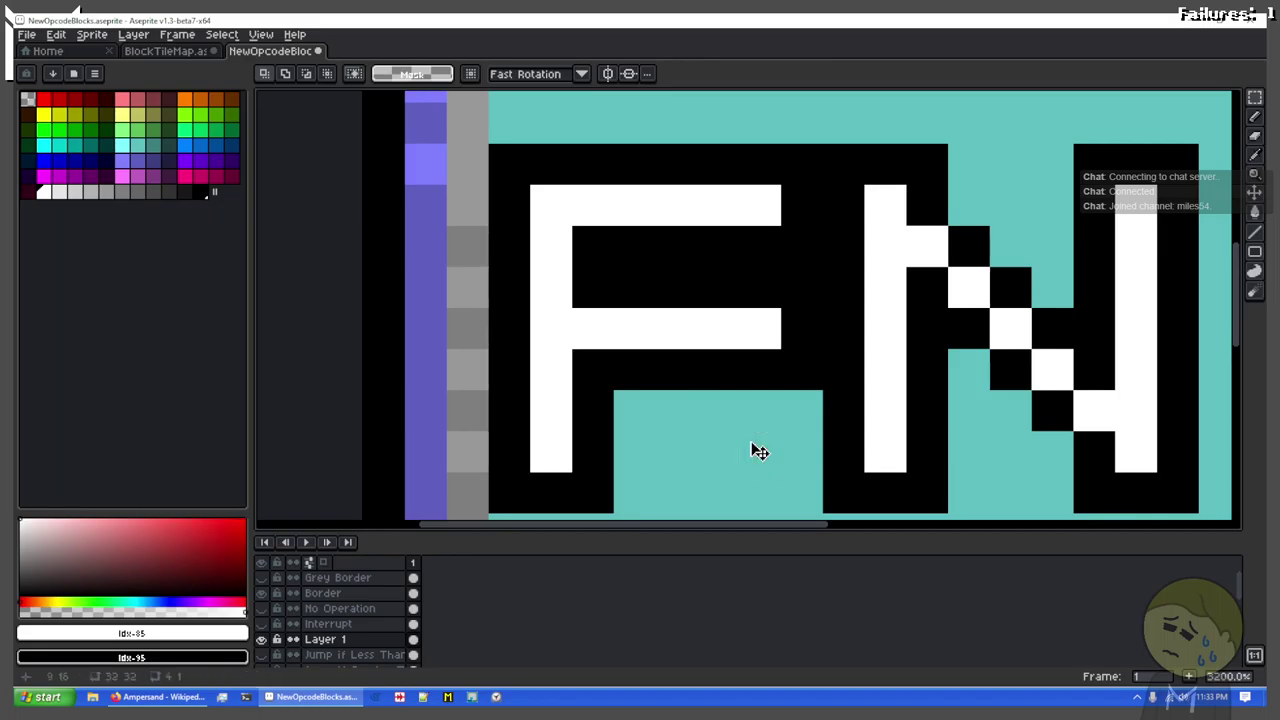
{"action": "scroll", "coordinate": [749, 440], "scroll_direction": "down", "scroll_amount": 1}
{"action": "left_click_drag", "start_coordinate": [722, 440], "coordinate": [557, 443]}
{"action": "scroll", "coordinate": [649, 420], "scroll_direction": "down", "scroll_amount": 1}
{"action": "left_click_drag", "start_coordinate": [904, 392], "coordinate": [615, 403]}
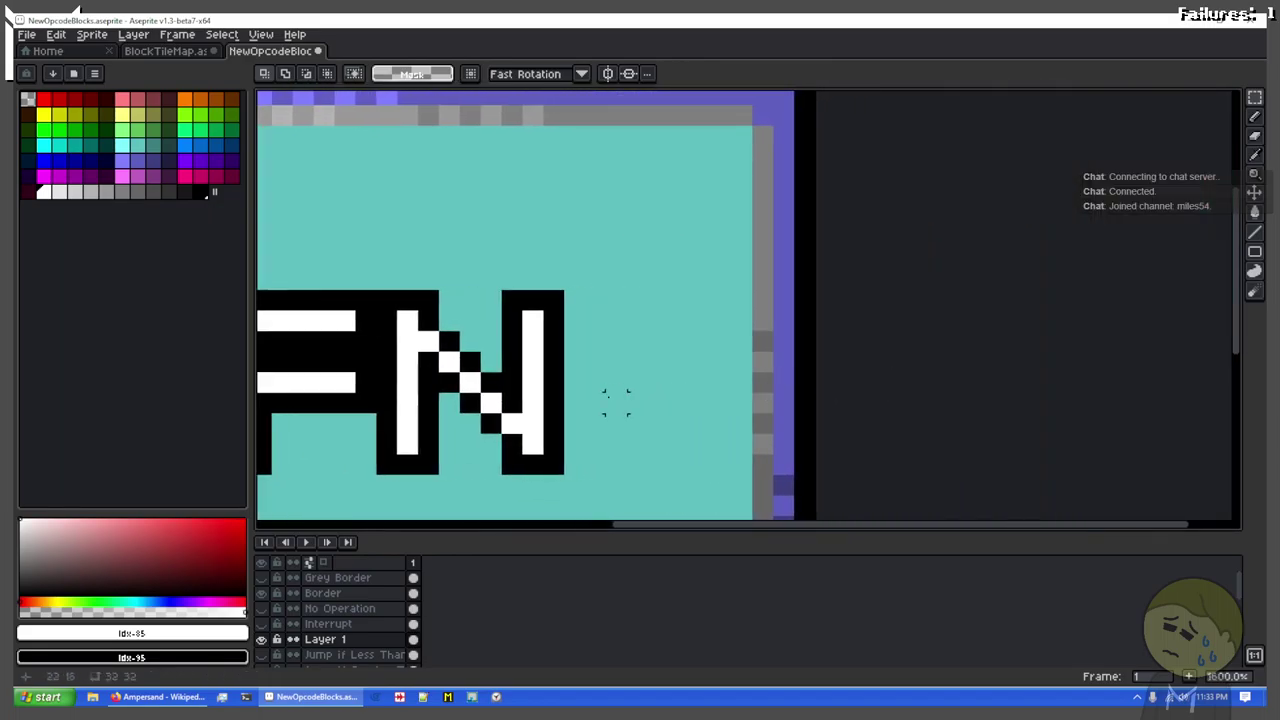
Step: Try to select the letter O of the NOP label on the No Operation layer
{"action": "left_click", "coordinate": [261, 608]}
{"action": "left_click", "coordinate": [263, 608]}
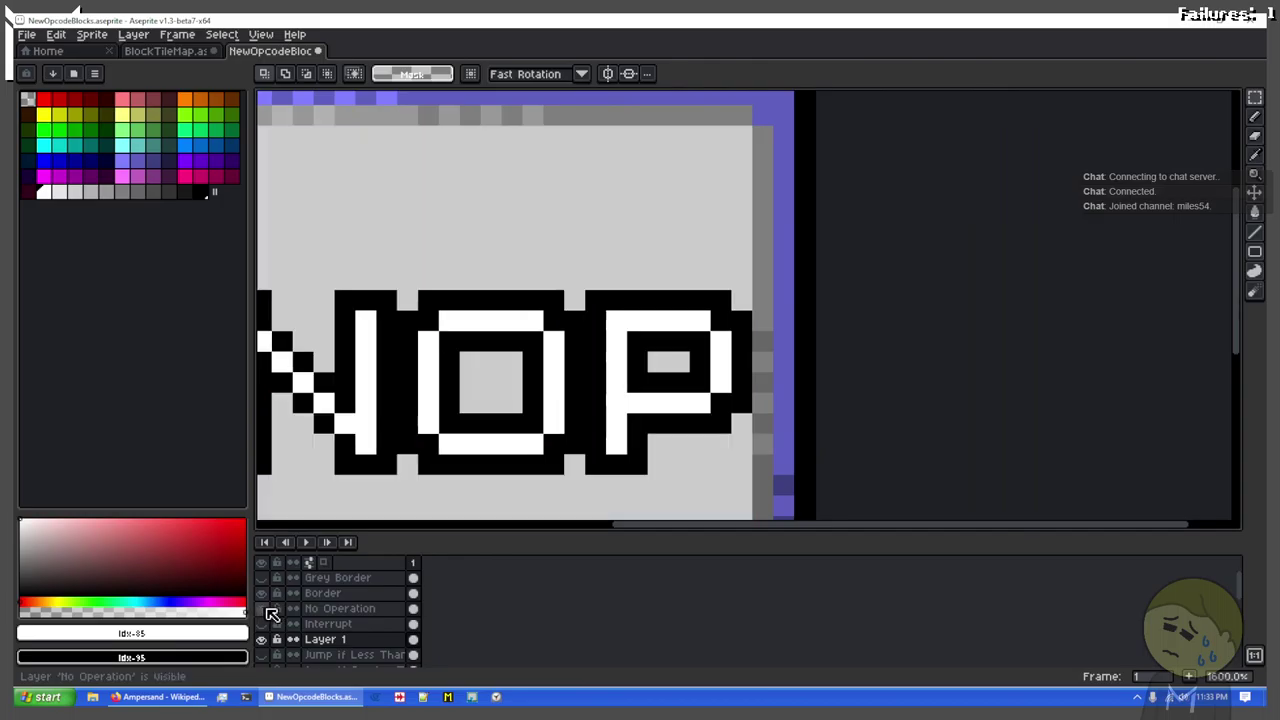
{"action": "left_click_drag", "start_coordinate": [409, 464], "coordinate": [588, 288]}
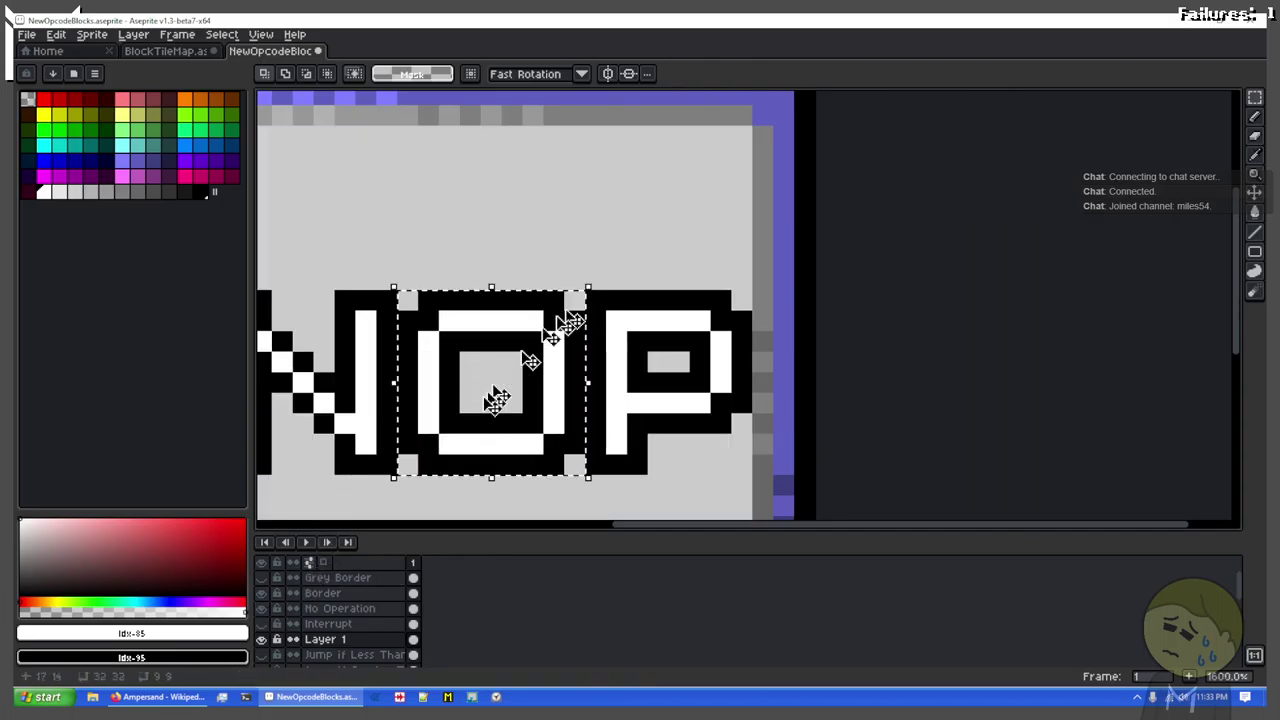
{"action": "left_click", "coordinate": [263, 639]}
{"action": "scroll", "coordinate": [264, 633], "scroll_direction": "down", "scroll_amount": 3}
{"action": "scroll", "coordinate": [265, 601], "scroll_direction": "up", "scroll_amount": 1}
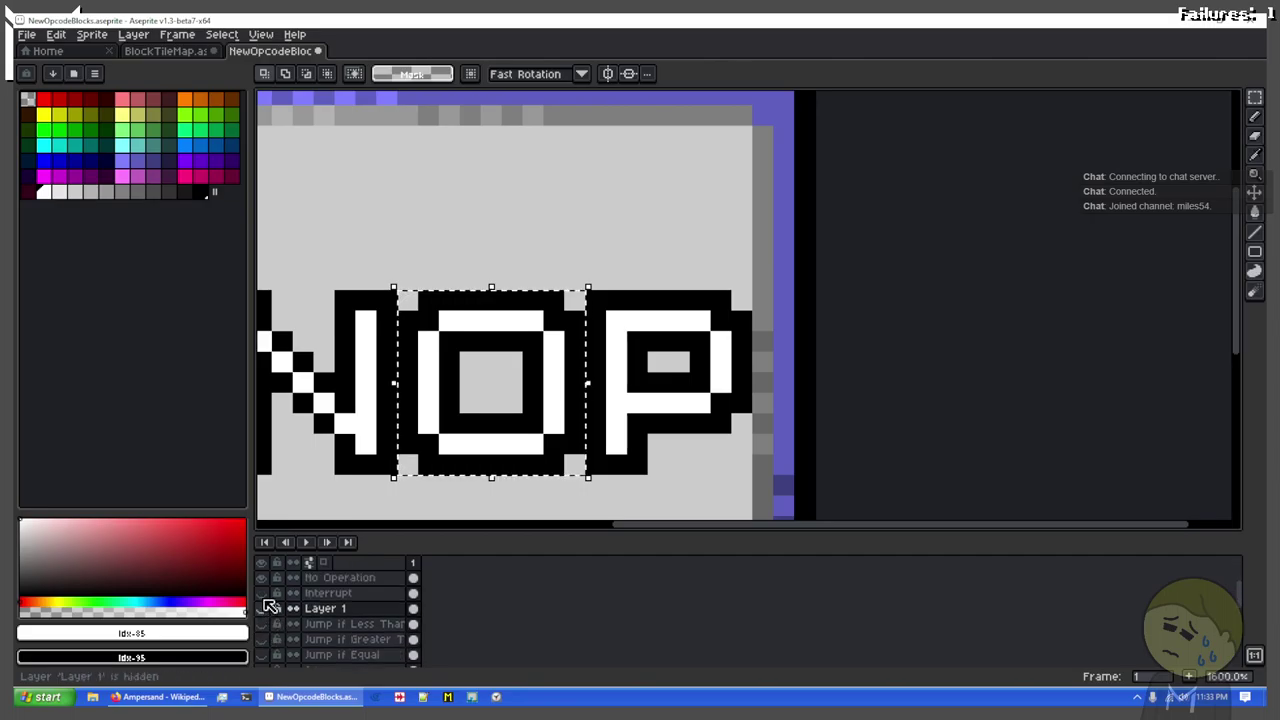
{"action": "left_click", "coordinate": [263, 578]}
{"action": "left_click", "coordinate": [263, 608]}
{"action": "scroll", "coordinate": [318, 628], "scroll_direction": "down", "scroll_amount": 2}
{"action": "scroll", "coordinate": [330, 625], "scroll_direction": "down", "scroll_amount": 1}
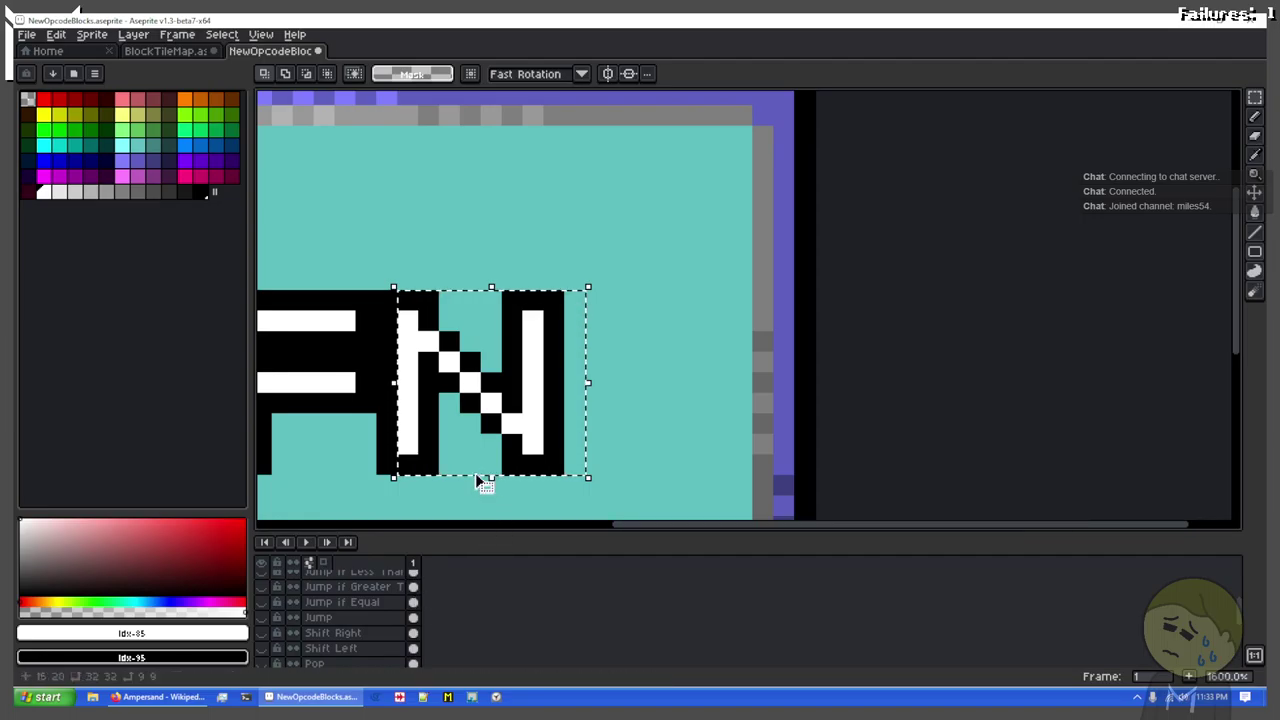
{"action": "left_click_drag", "start_coordinate": [478, 476], "coordinate": [672, 343]}
Step: Show the Pop layer in place of Layer 1 and copy the middle O of its POP label
{"action": "scroll", "coordinate": [337, 617], "scroll_direction": "down", "scroll_amount": 4}
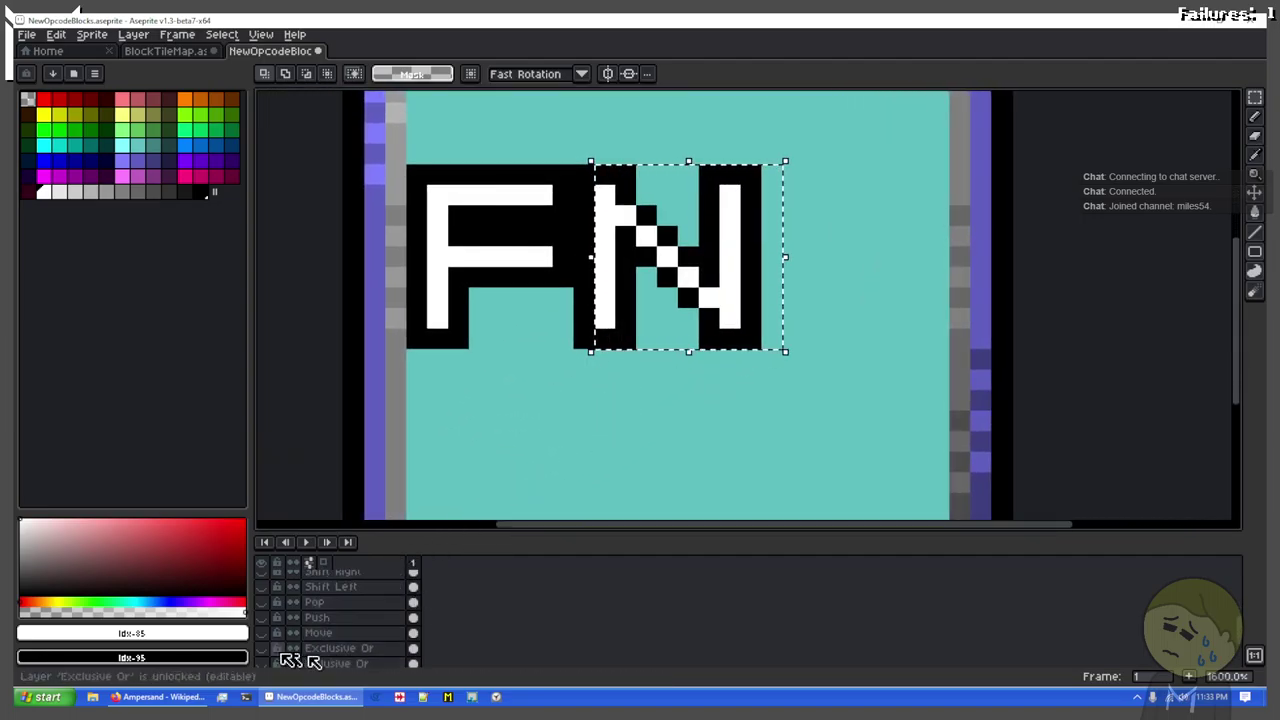
{"action": "scroll", "coordinate": [343, 645], "scroll_direction": "down", "scroll_amount": 1}
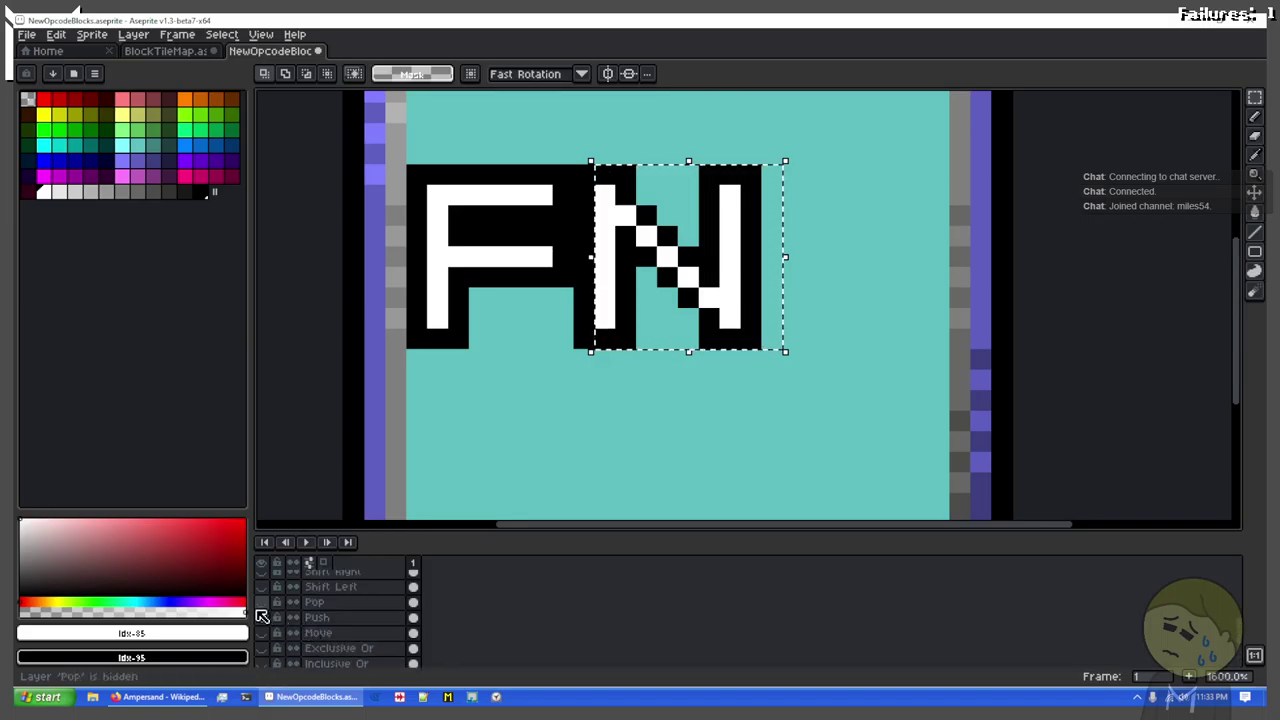
{"action": "scroll", "coordinate": [262, 612], "scroll_direction": "up", "scroll_amount": 5}
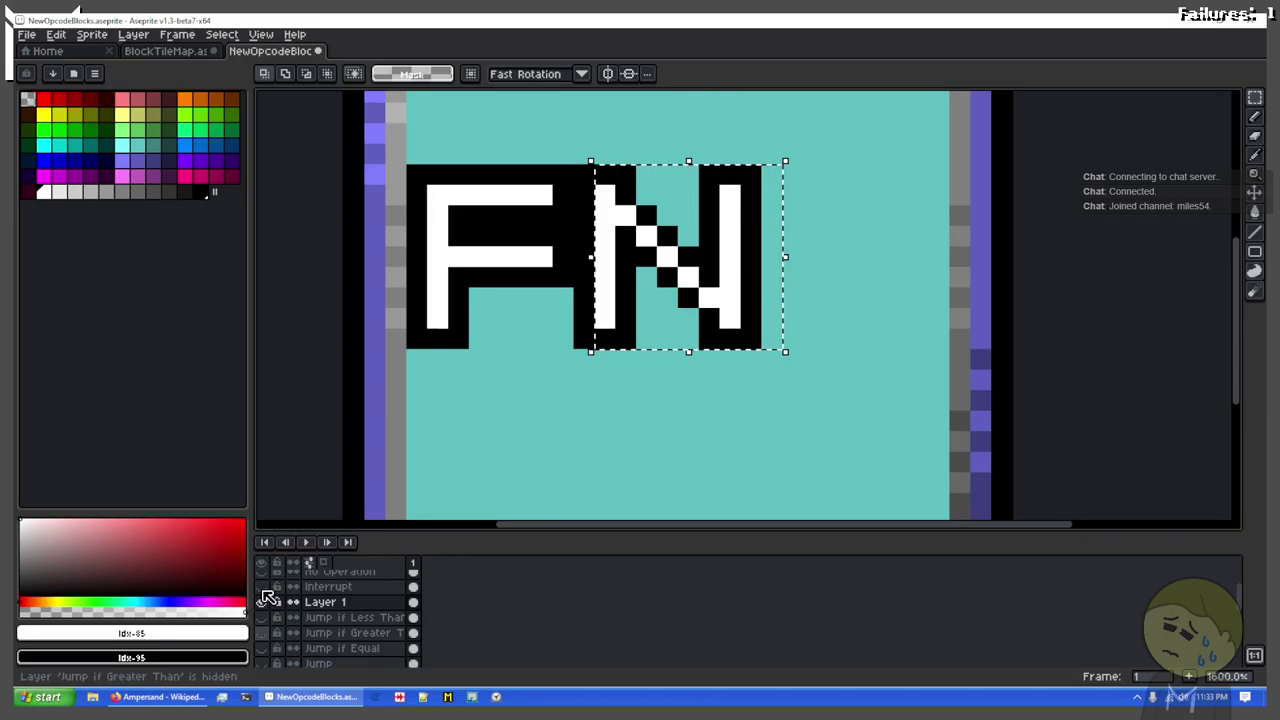
{"action": "left_click", "coordinate": [264, 603]}
{"action": "left_click_drag", "start_coordinate": [606, 170], "coordinate": [750, 351]}
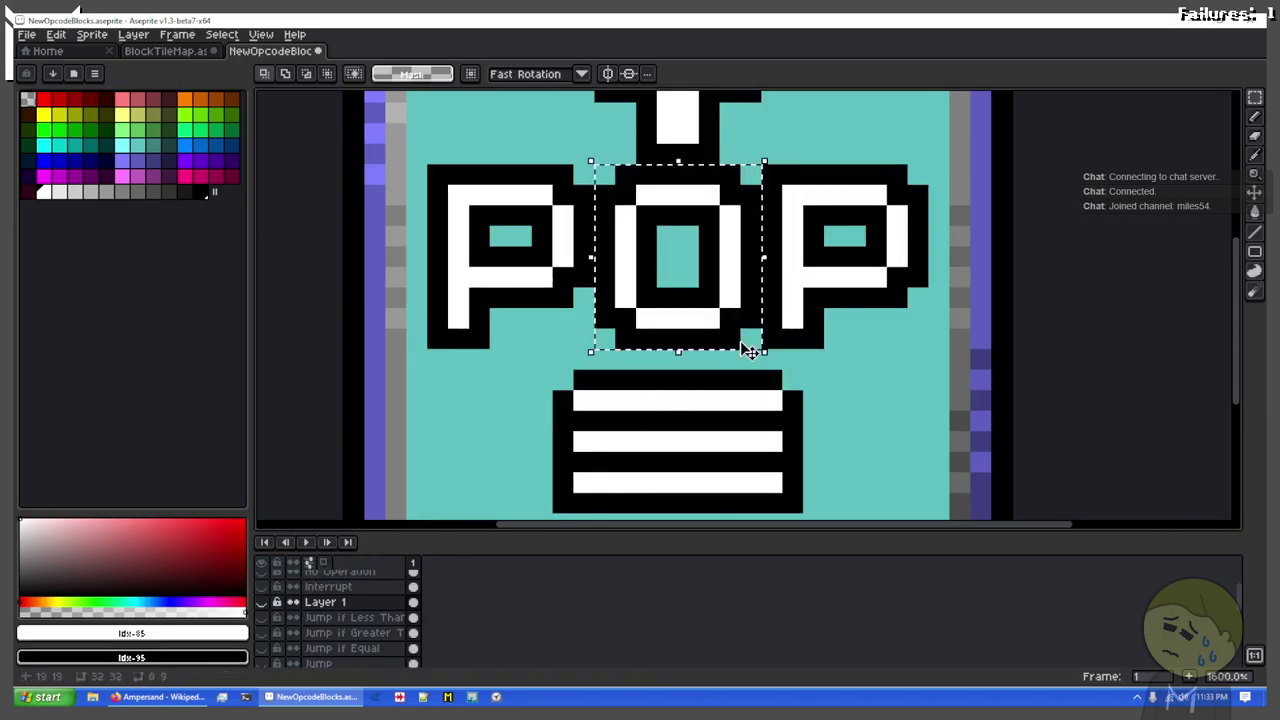
{"action": "scroll", "coordinate": [390, 585], "scroll_direction": "down", "scroll_amount": 3}
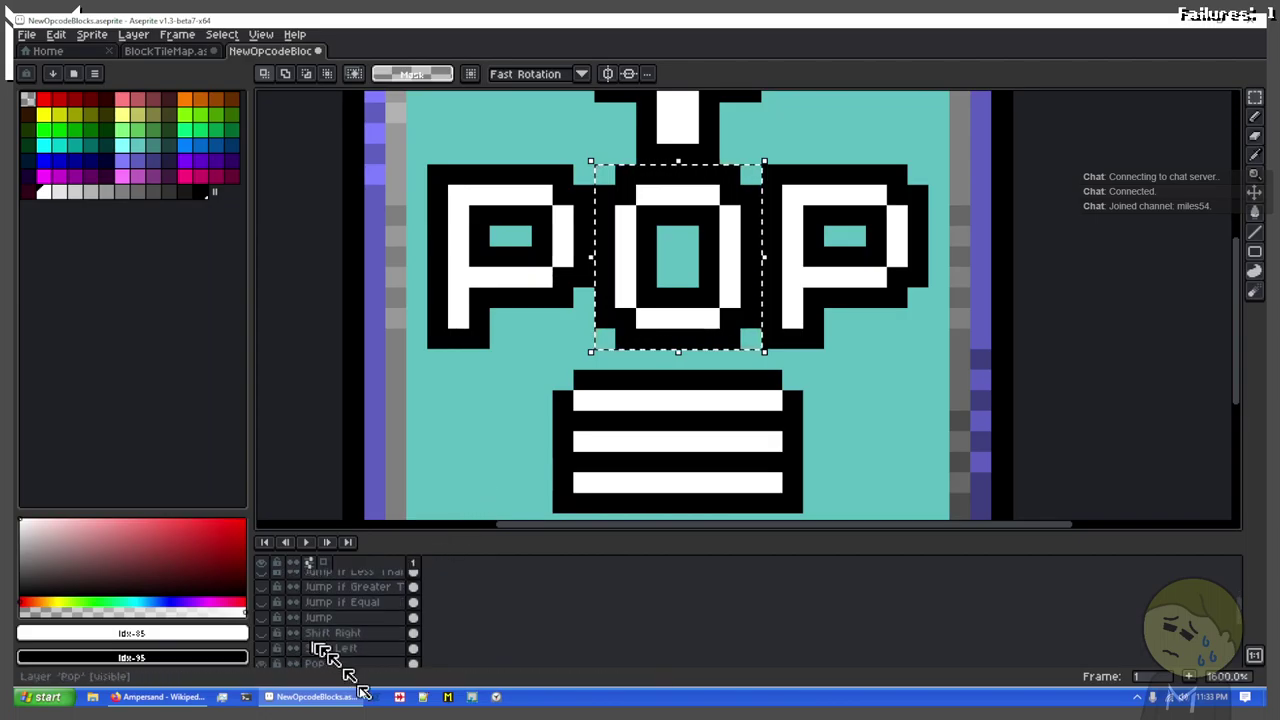
{"action": "left_click", "coordinate": [688, 380]}
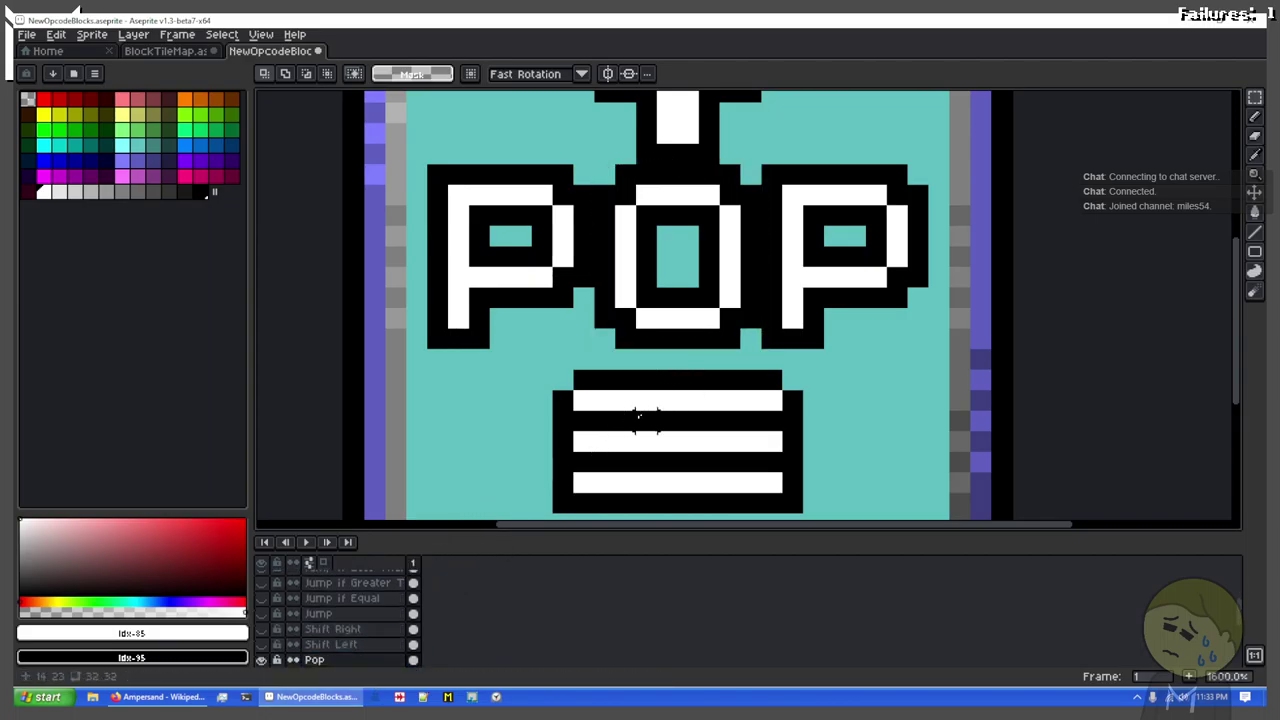
{"action": "key", "text": "ctrl+z"}
{"action": "key", "text": "ctrl+z"}
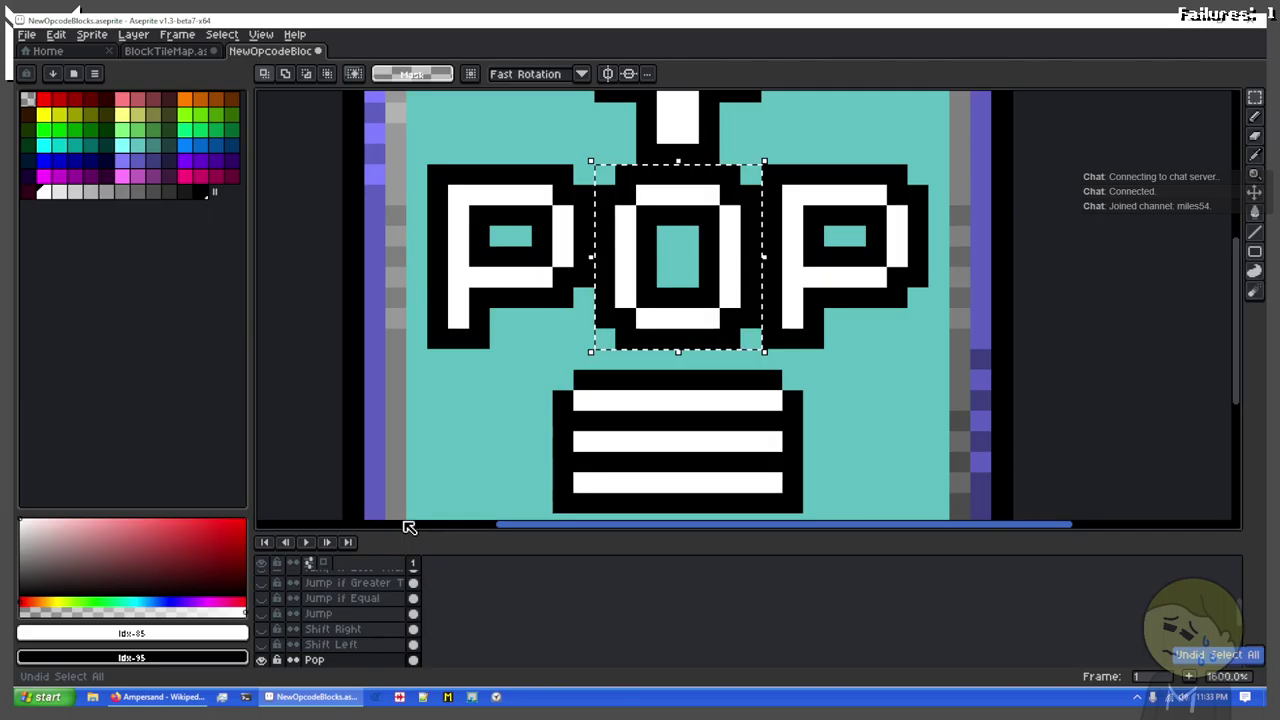
Step: Hide the Pop layer, then show Layer 1 and make it the active layer with nothing selected
{"action": "scroll", "coordinate": [320, 634], "scroll_direction": "up", "scroll_amount": 5}
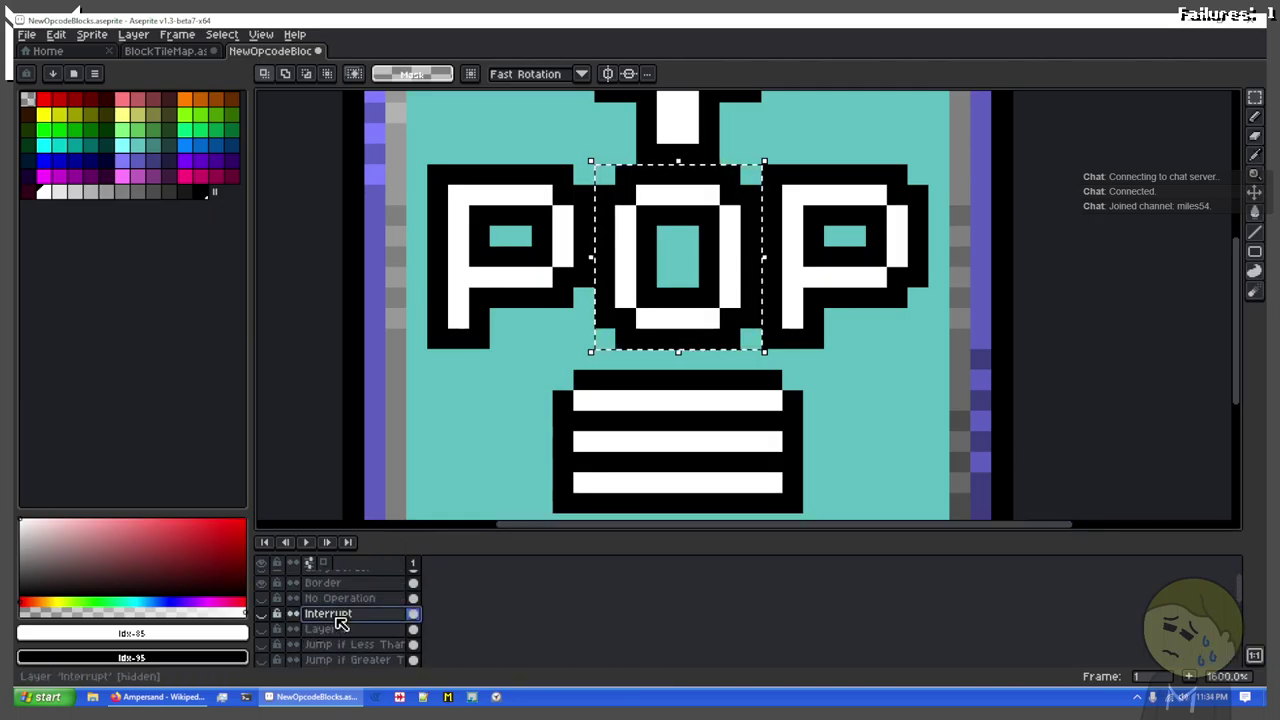
{"action": "left_click", "coordinate": [262, 614]}
{"action": "scroll", "coordinate": [268, 625], "scroll_direction": "down", "scroll_amount": 5}
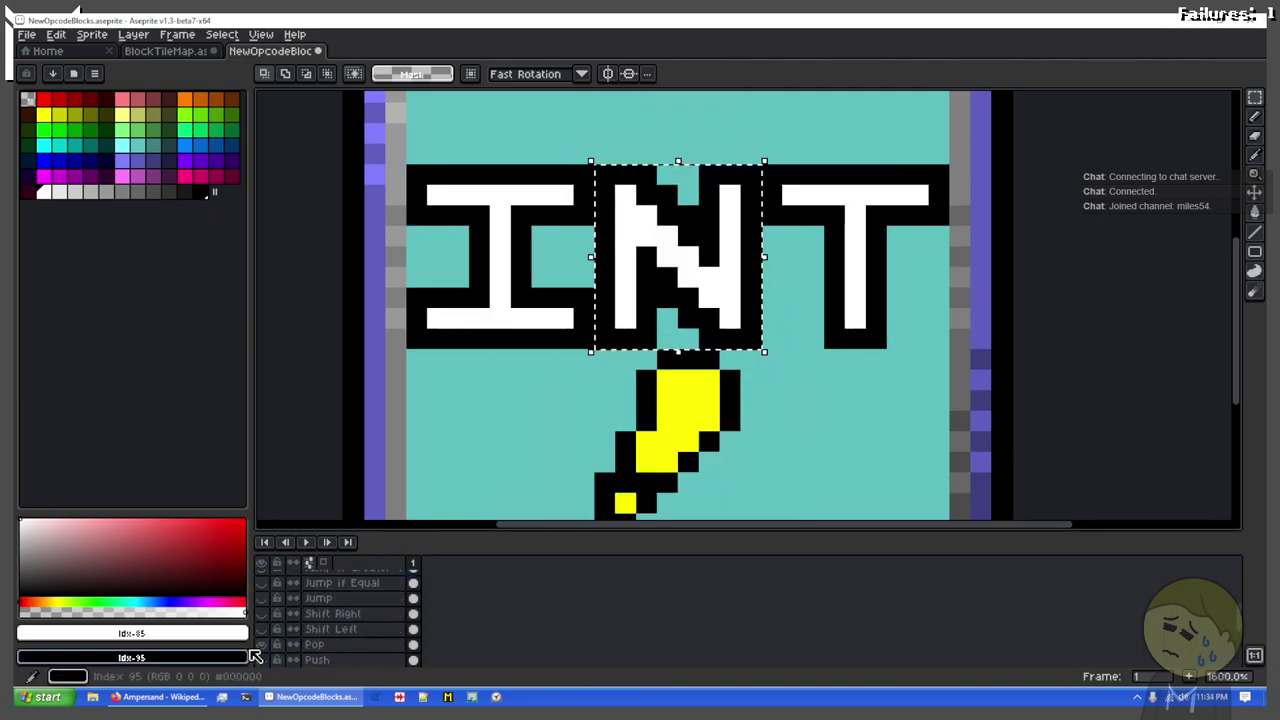
{"action": "scroll", "coordinate": [266, 640], "scroll_direction": "up", "scroll_amount": 5}
{"action": "left_click", "coordinate": [262, 614]}
{"action": "left_click", "coordinate": [262, 629]}
{"action": "left_click", "coordinate": [330, 629]}
{"action": "left_click", "coordinate": [625, 503]}
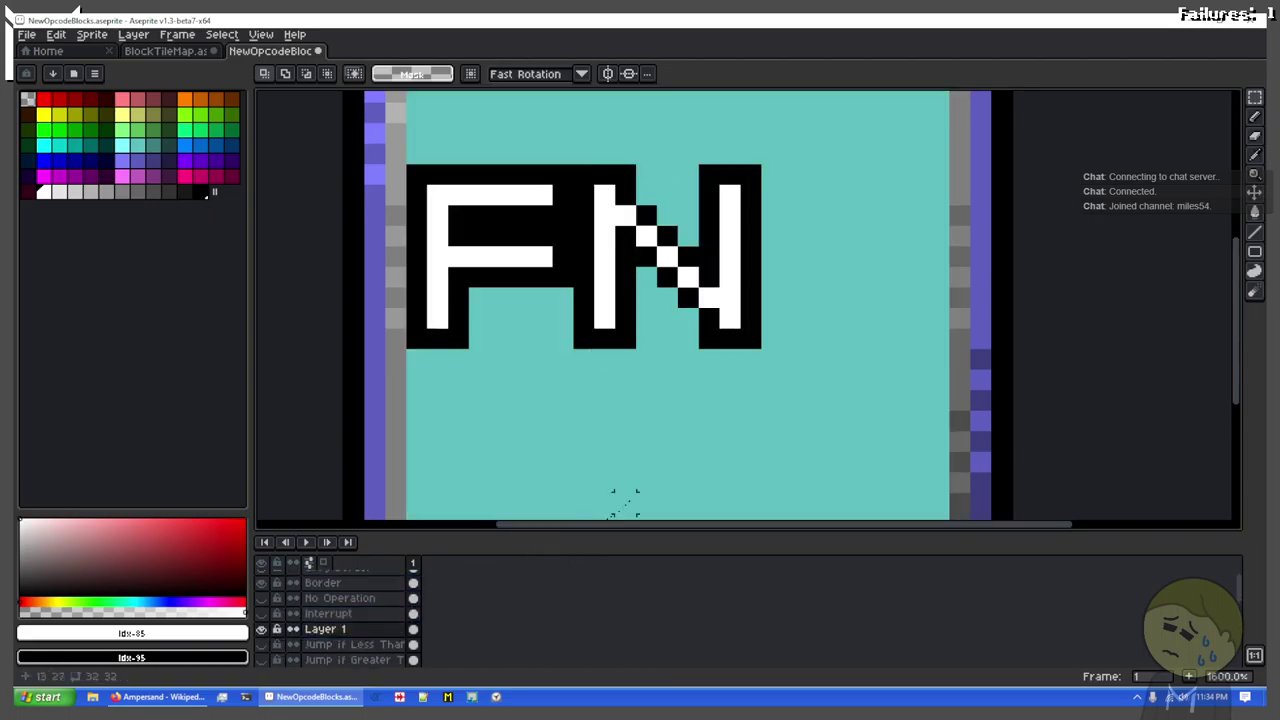
Step: Paste the copied O directly after the FN lettering, aligned to the same height
{"action": "key", "text": "ctrl+v"}
{"action": "left_click_drag", "start_coordinate": [680, 314], "coordinate": [860, 290]}
{"action": "key", "text": "Return"}
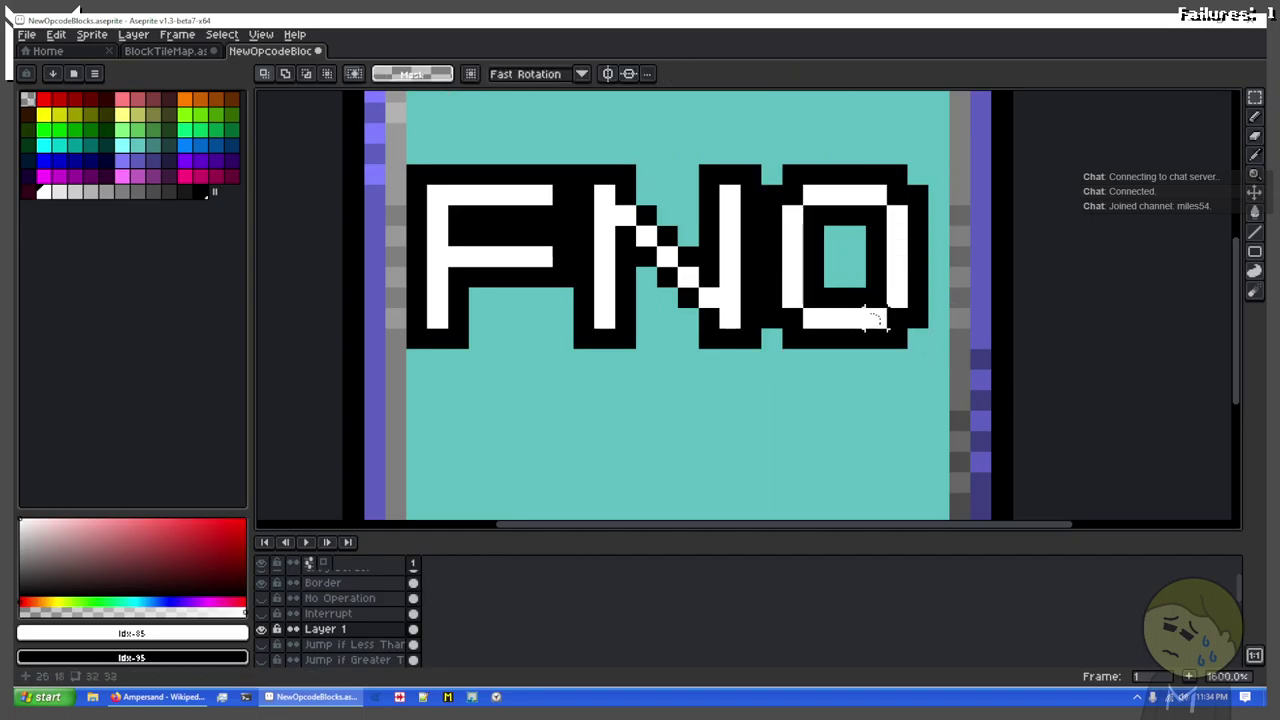
Step: Widen the pasted O by shifting its right-hand part, 5 by 9 pixels, one pixel to the right
{"action": "scroll", "coordinate": [857, 314], "scroll_direction": "up", "scroll_amount": 2}
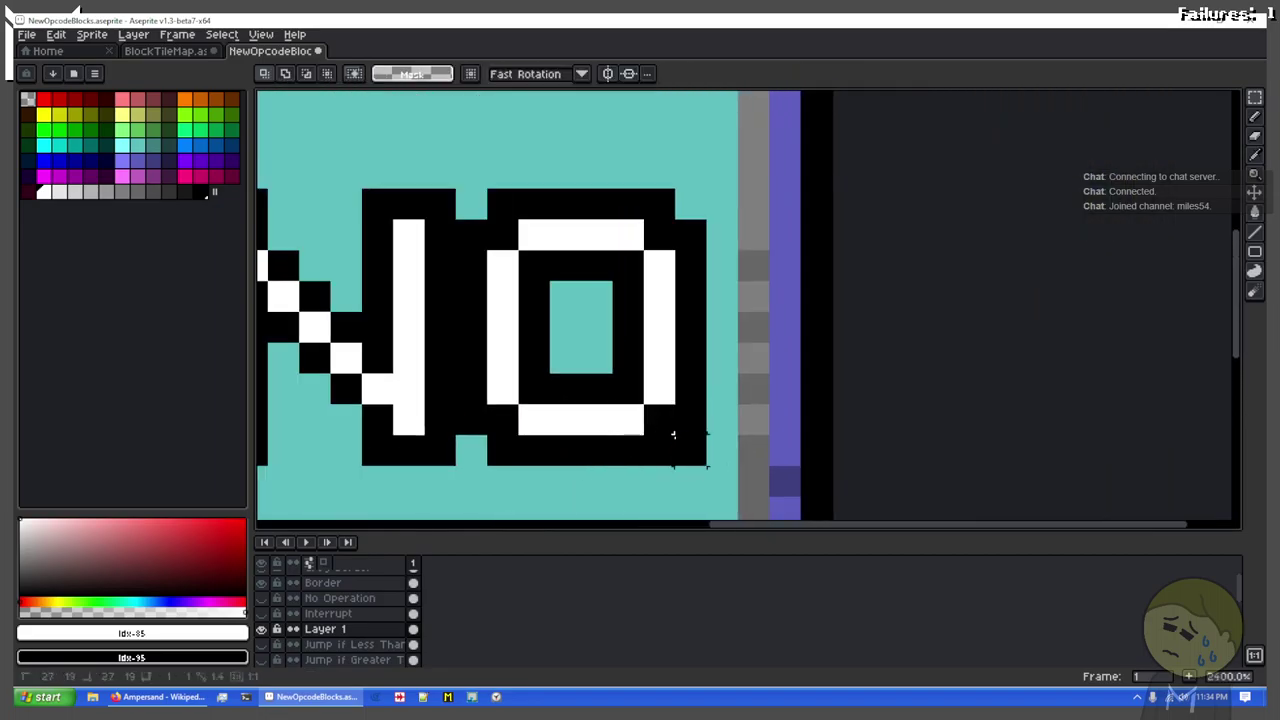
{"action": "left_click_drag", "start_coordinate": [677, 434], "coordinate": [565, 195]}
{"action": "left_click", "coordinate": [620, 280]}
{"action": "left_click_drag", "start_coordinate": [620, 280], "coordinate": [651, 277]}
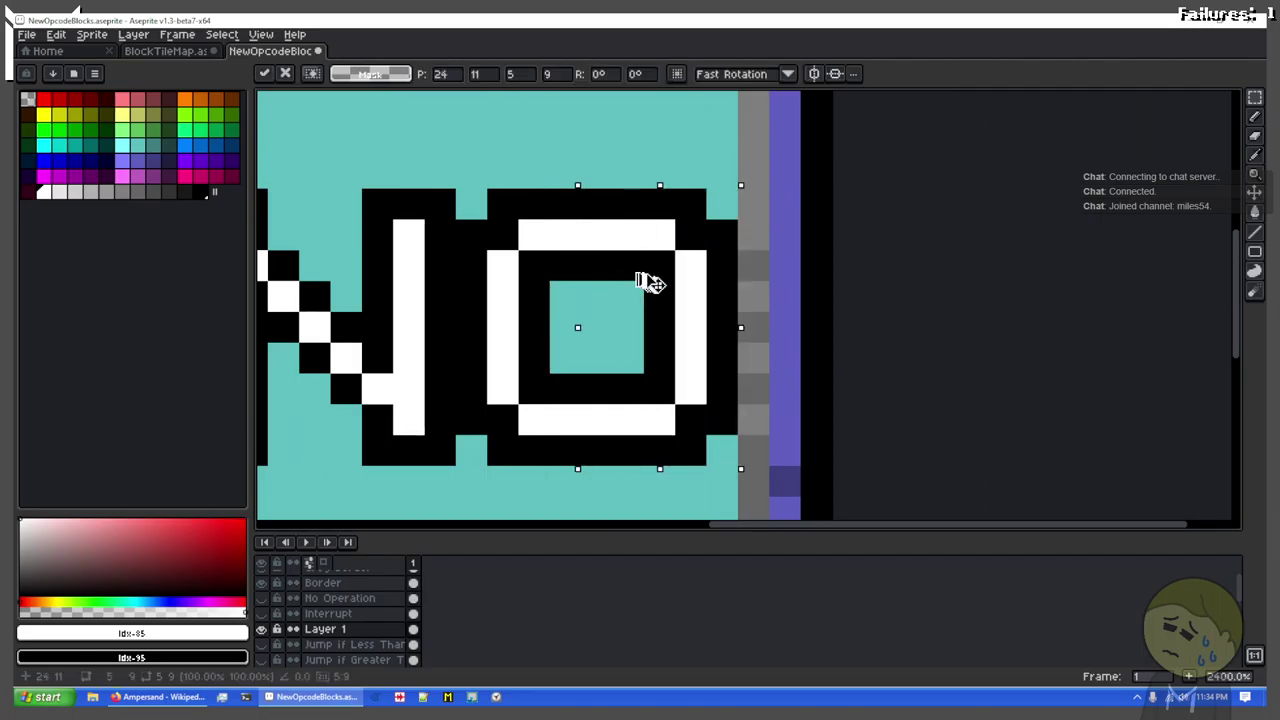
{"action": "key", "text": "Return"}
Step: Paint two black pixels with the Pencil over the O's right white stroke, leaving one white pixel between them
{"action": "key", "text": "b"}
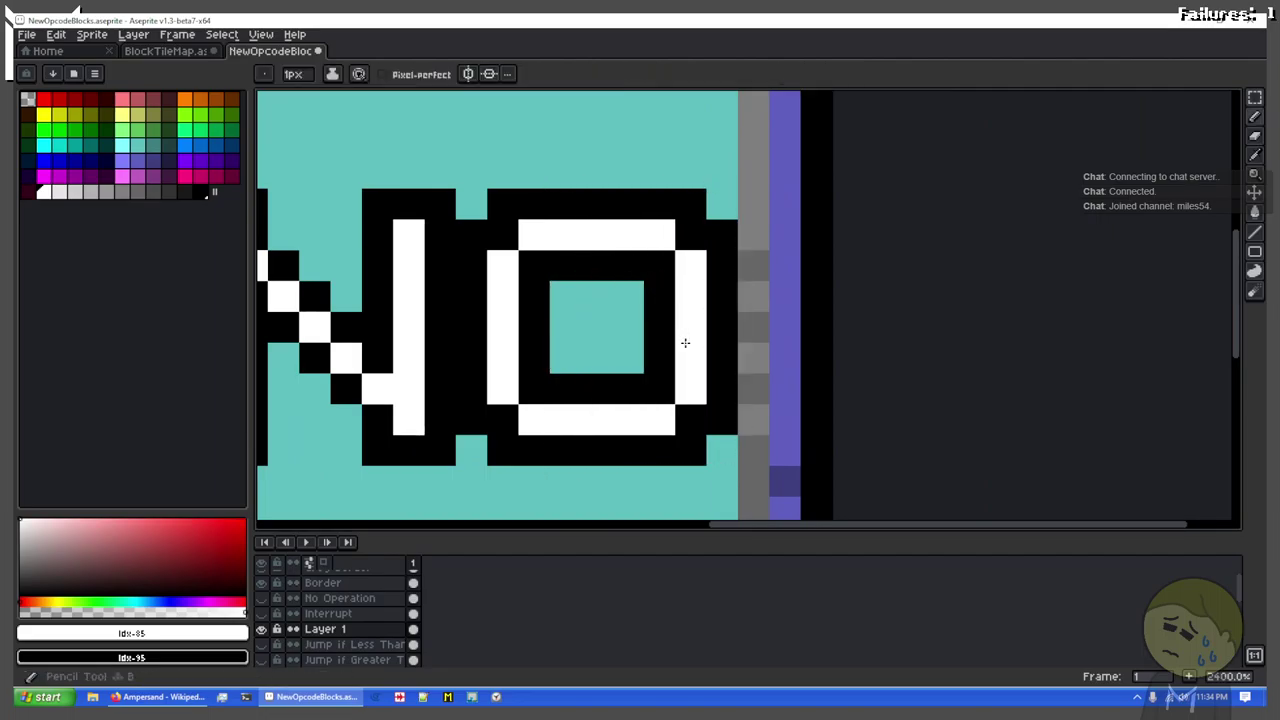
{"action": "key", "text": "x"}
{"action": "scroll", "coordinate": [685, 343], "scroll_direction": "up", "scroll_amount": 2}
{"action": "left_click", "coordinate": [711, 377]}
{"action": "left_click", "coordinate": [692, 276]}
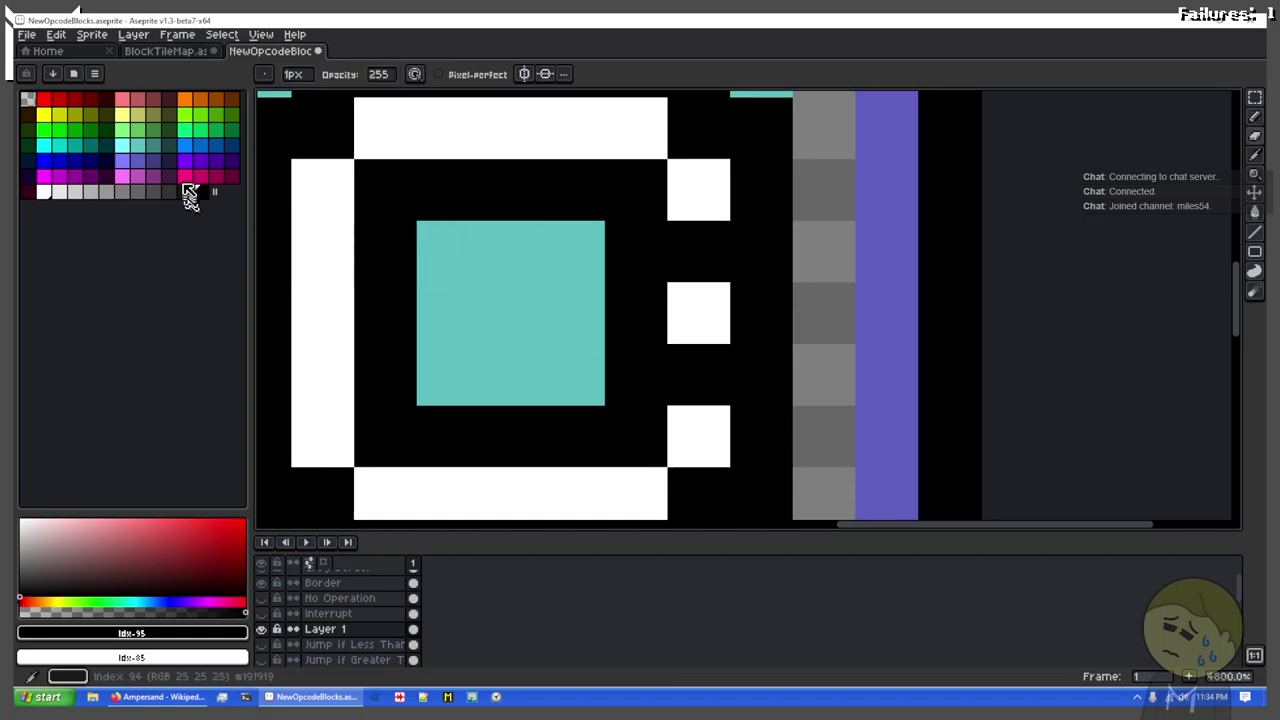
Step: Paint the middle row of the O's right side with the teal background colour, opening it into a C
{"action": "left_click", "coordinate": [141, 147]}
{"action": "left_click", "coordinate": [659, 293]}
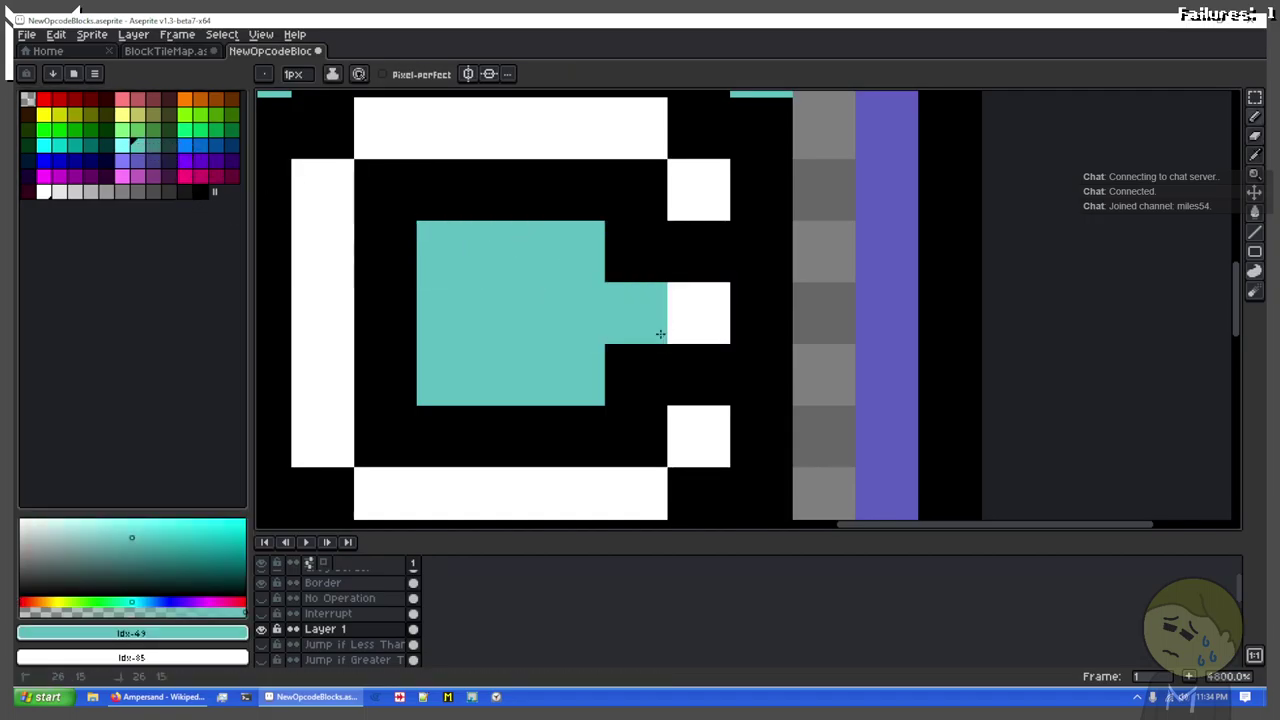
{"action": "left_click_drag", "start_coordinate": [660, 334], "coordinate": [740, 326]}
{"action": "scroll", "coordinate": [709, 343], "scroll_direction": "down", "scroll_amount": 2}
{"action": "left_click_drag", "start_coordinate": [571, 419], "coordinate": [833, 403]}
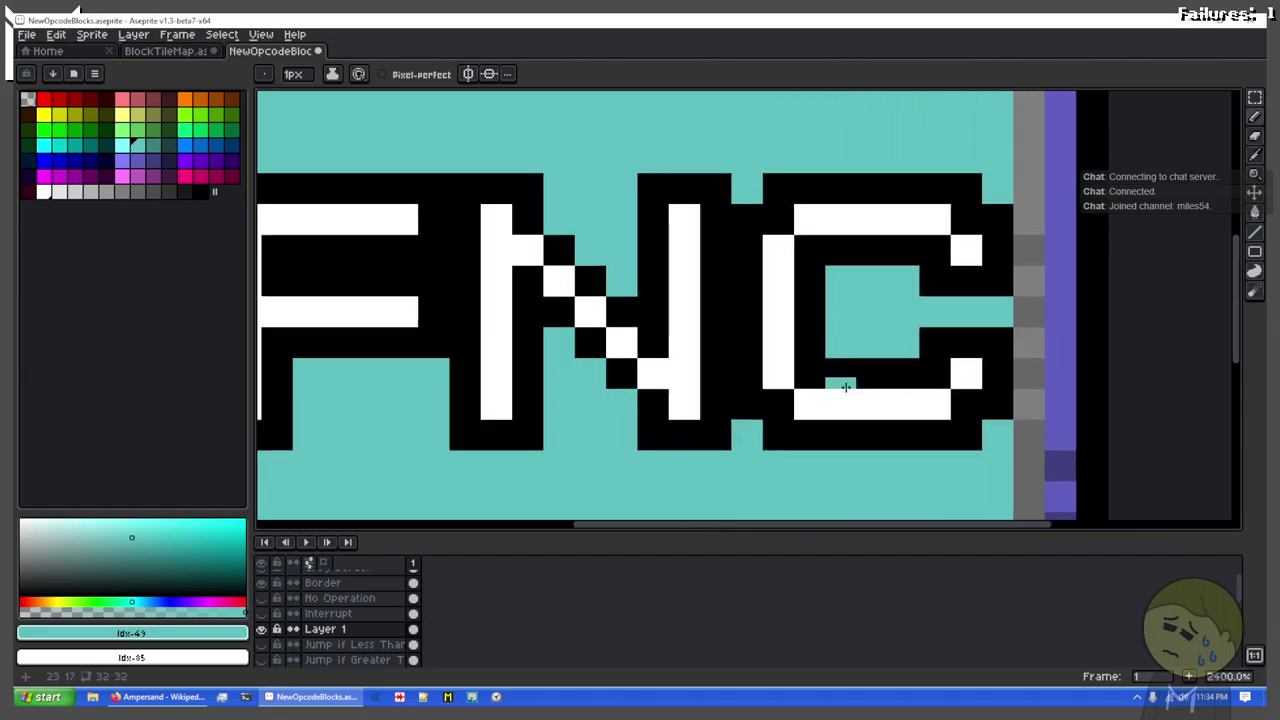
{"action": "scroll", "coordinate": [845, 387], "scroll_direction": "down", "scroll_amount": 2}
{"action": "scroll", "coordinate": [727, 365], "scroll_direction": "up", "scroll_amount": 1}
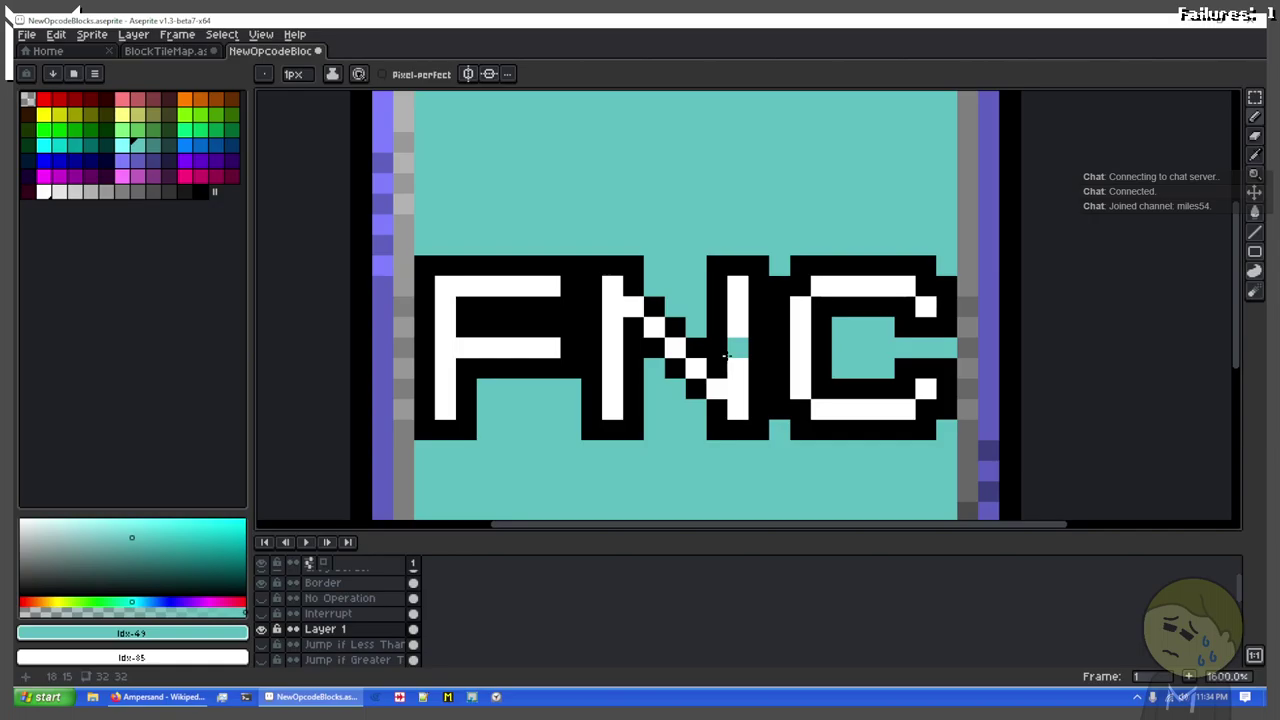
Step: Set the foreground colour to the light red palette entry, index 6
{"action": "left_click", "coordinate": [122, 101]}
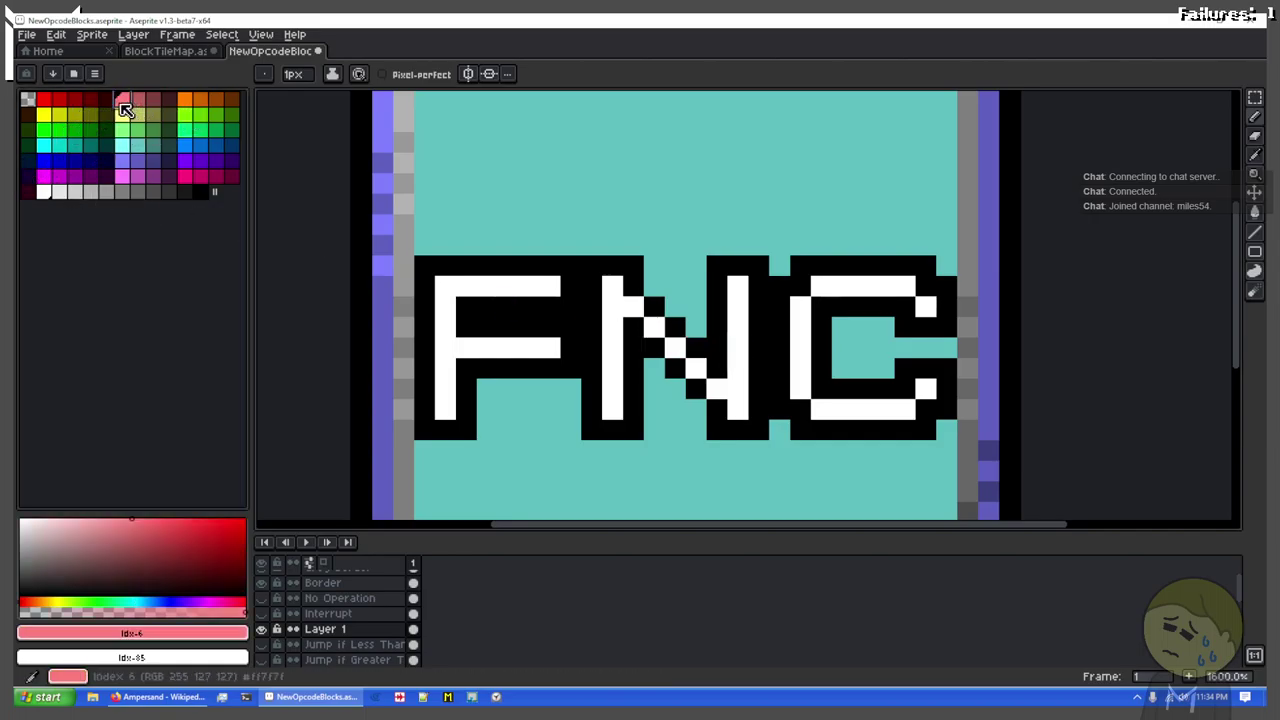
{"action": "scroll", "coordinate": [675, 228], "scroll_direction": "up", "scroll_amount": 1}
{"action": "scroll", "coordinate": [676, 229], "scroll_direction": "down", "scroll_amount": 1}
{"action": "mouse_move", "coordinate": [676, 230]}
{"action": "left_mouse_down"}
{"action": "mouse_move", "coordinate": [667, 311]}
{"action": "mouse_move", "coordinate": [672, 294]}
{"action": "left_mouse_up"}
{"action": "scroll", "coordinate": [672, 294], "scroll_direction": "up", "scroll_amount": 2}
{"action": "mouse_move", "coordinate": [782, 240]}
{"action": "left_mouse_down"}
{"action": "mouse_move", "coordinate": [800, 240]}
{"action": "mouse_move", "coordinate": [850, 330]}
{"action": "mouse_move", "coordinate": [747, 337]}
{"action": "left_mouse_up"}
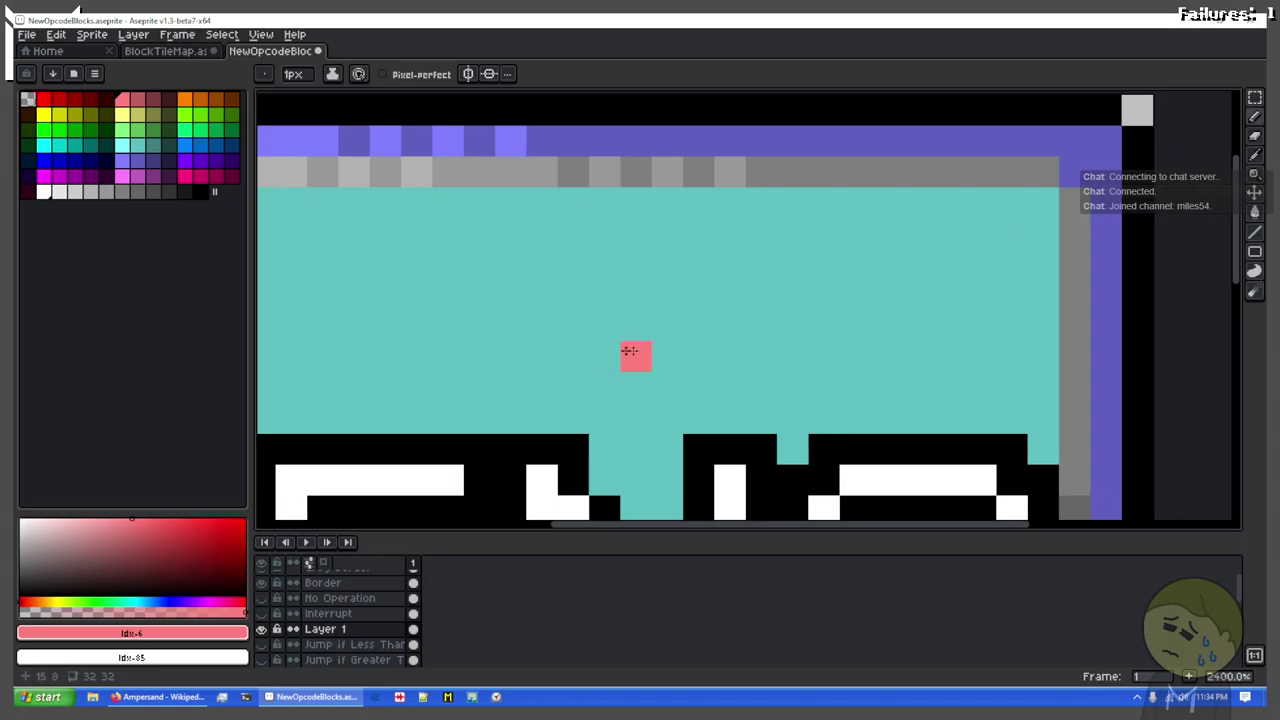
{"action": "scroll", "coordinate": [539, 300], "scroll_direction": "down", "scroll_amount": 2}
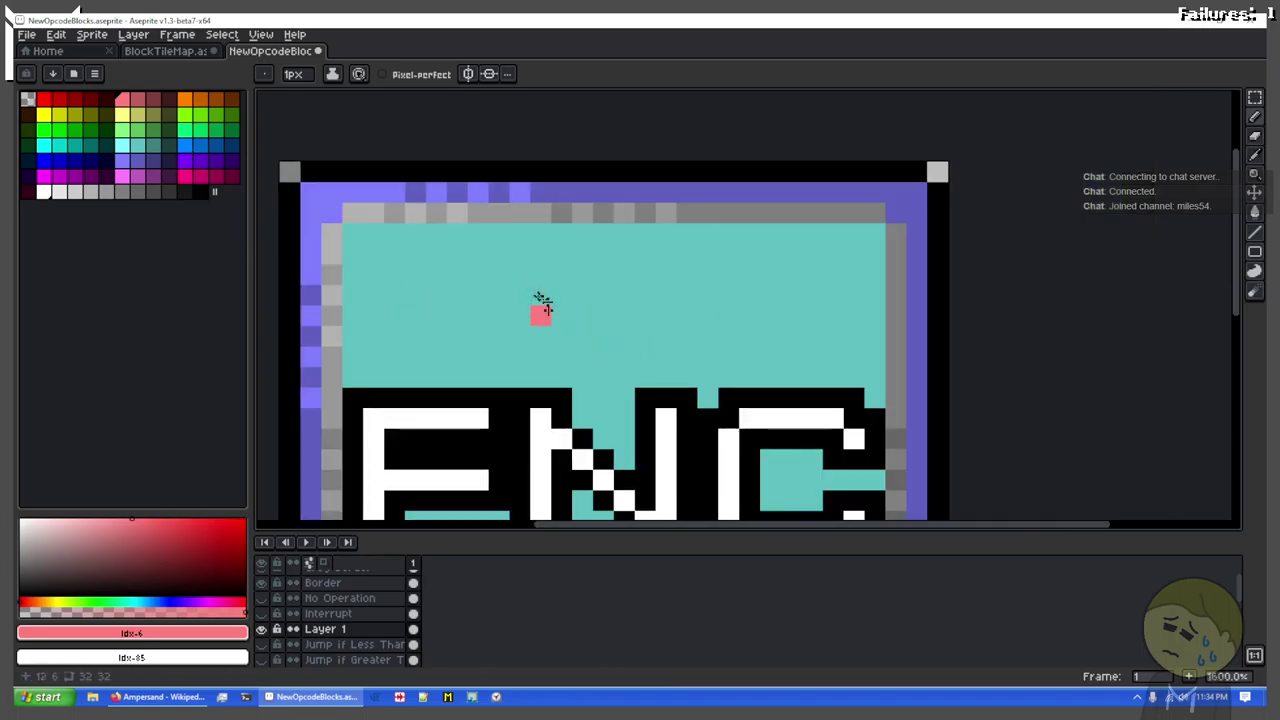
{"action": "left_click_drag", "start_coordinate": [577, 329], "coordinate": [652, 279]}
Step: Hide Layer 1 and show the Push layer with its PSH label and icons
{"action": "scroll", "coordinate": [371, 633], "scroll_direction": "down", "scroll_amount": 5}
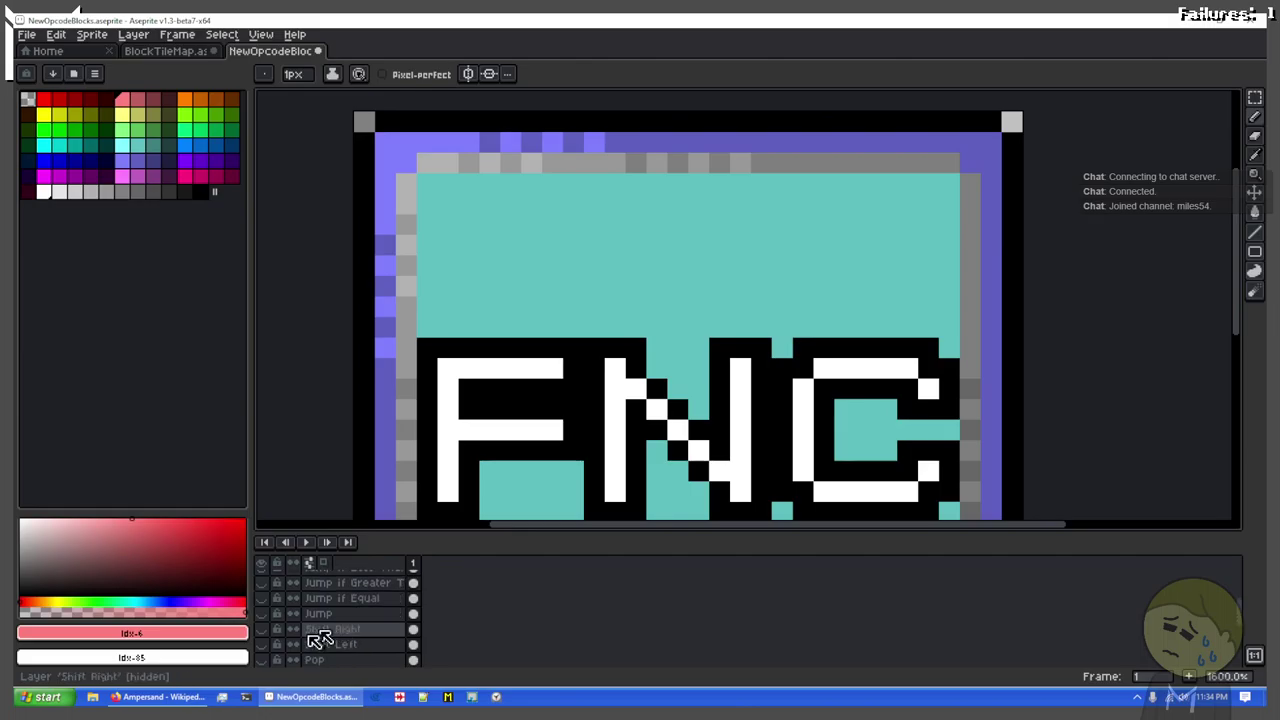
{"action": "scroll", "coordinate": [268, 640], "scroll_direction": "down", "scroll_amount": 1}
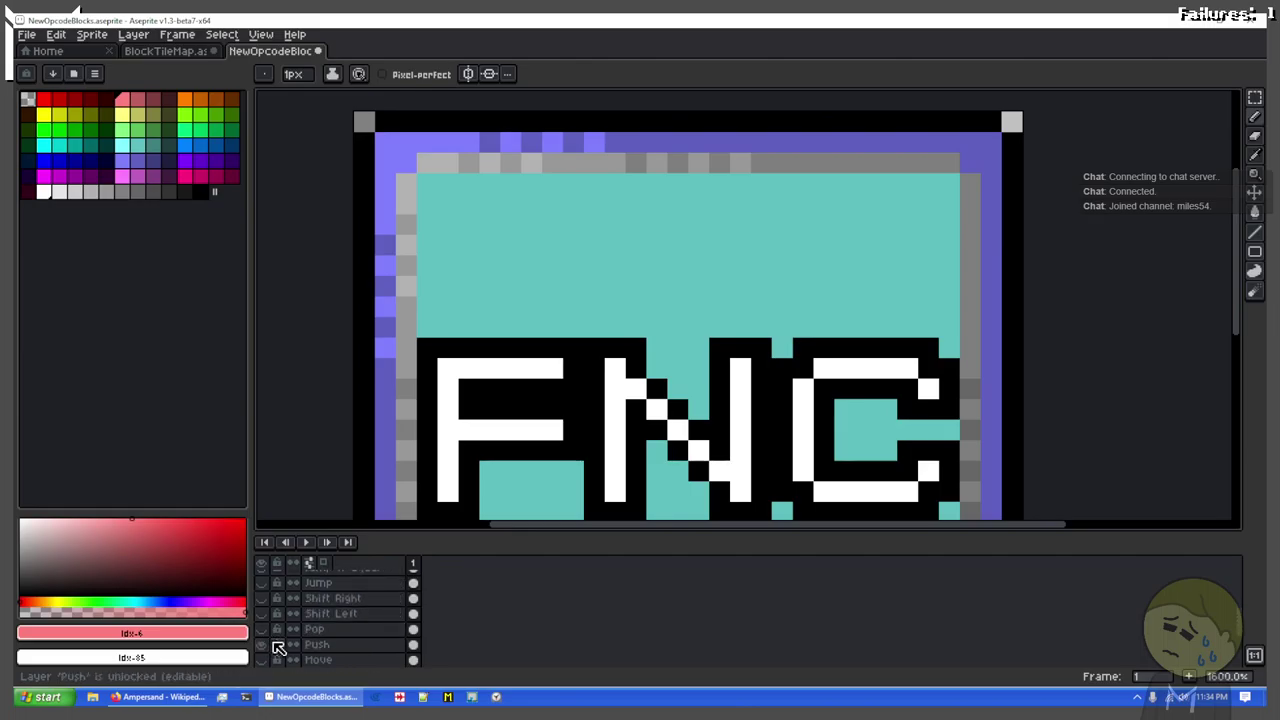
{"action": "scroll", "coordinate": [321, 646], "scroll_direction": "up", "scroll_amount": 3}
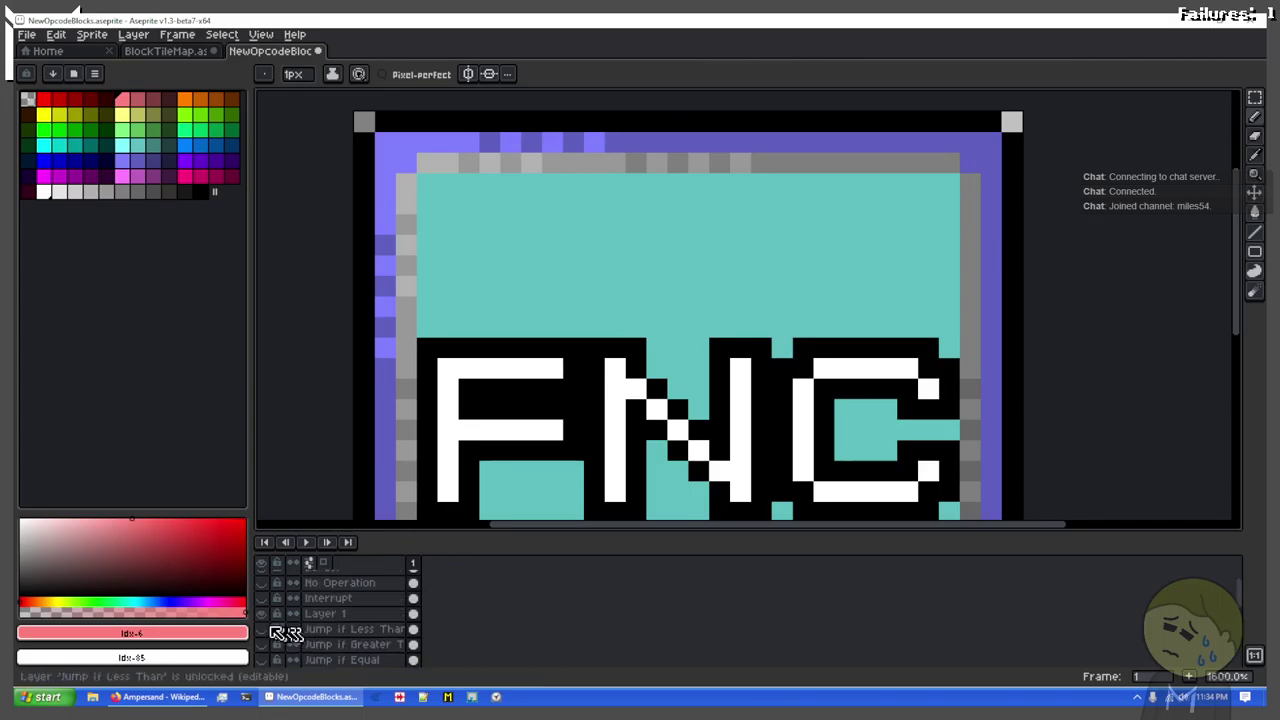
{"action": "left_click", "coordinate": [262, 614]}
{"action": "scroll", "coordinate": [469, 560], "scroll_direction": "down", "scroll_amount": 2}
{"action": "scroll", "coordinate": [736, 380], "scroll_direction": "down", "scroll_amount": 3}
{"action": "left_click_drag", "start_coordinate": [736, 380], "coordinate": [676, 287]}
{"action": "scroll", "coordinate": [618, 380], "scroll_direction": "up", "scroll_amount": 1}
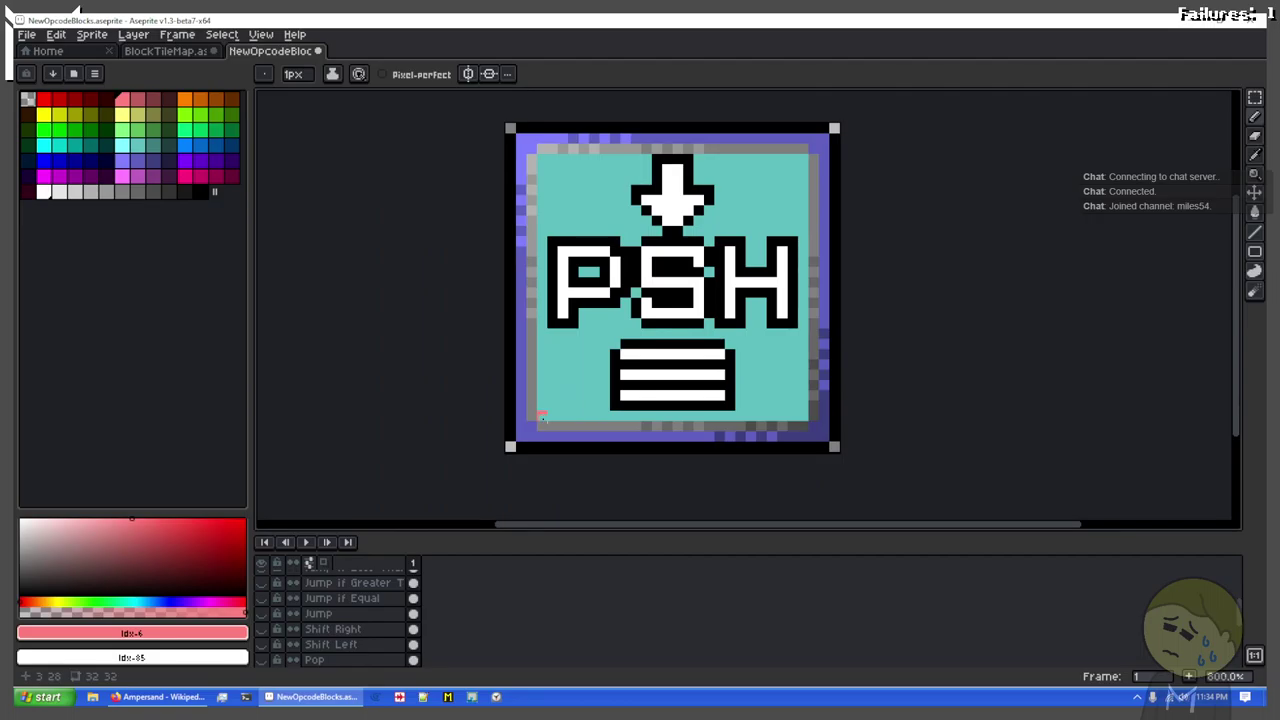
Step: Select the full-width icon areas below and above the PSH label on the Push layer with the Rectangular Marquee
{"action": "key", "text": "m"}
{"action": "left_click_drag", "start_coordinate": [543, 417], "coordinate": [812, 326]}
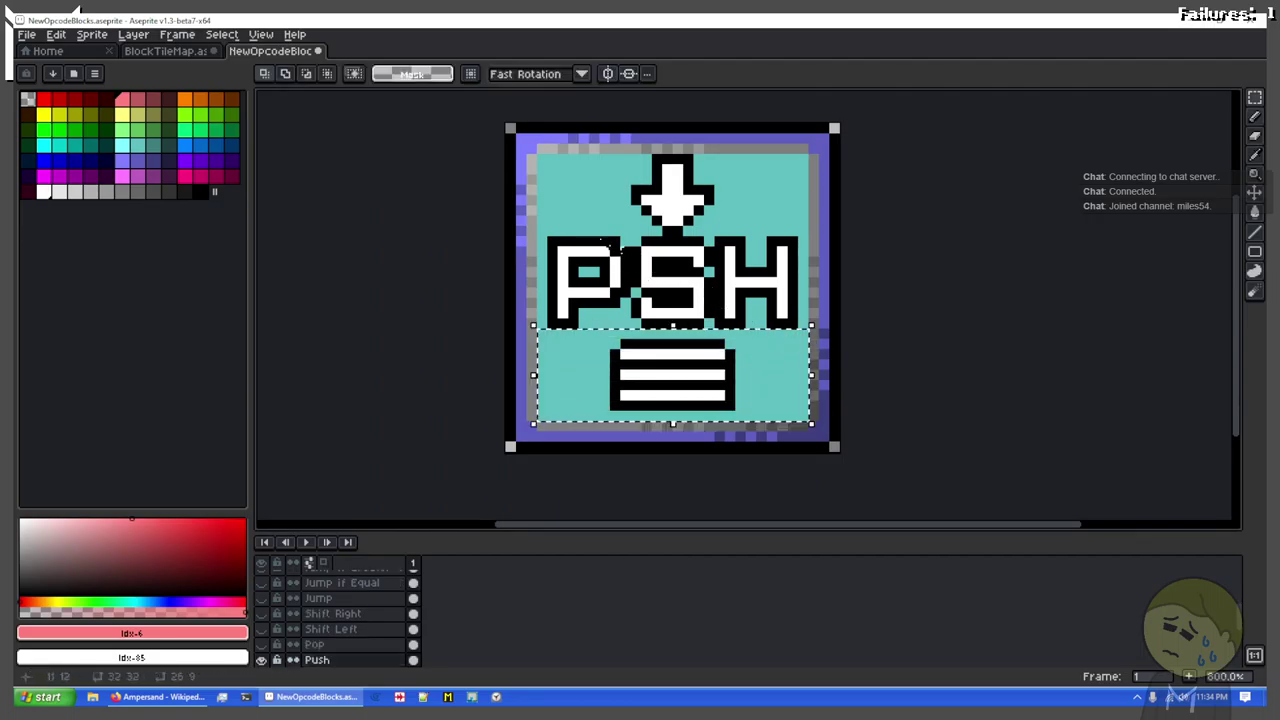
{"action": "left_click_drag", "start_coordinate": [542, 231], "coordinate": [811, 151]}
{"action": "scroll", "coordinate": [310, 612], "scroll_direction": "up", "scroll_amount": 3}
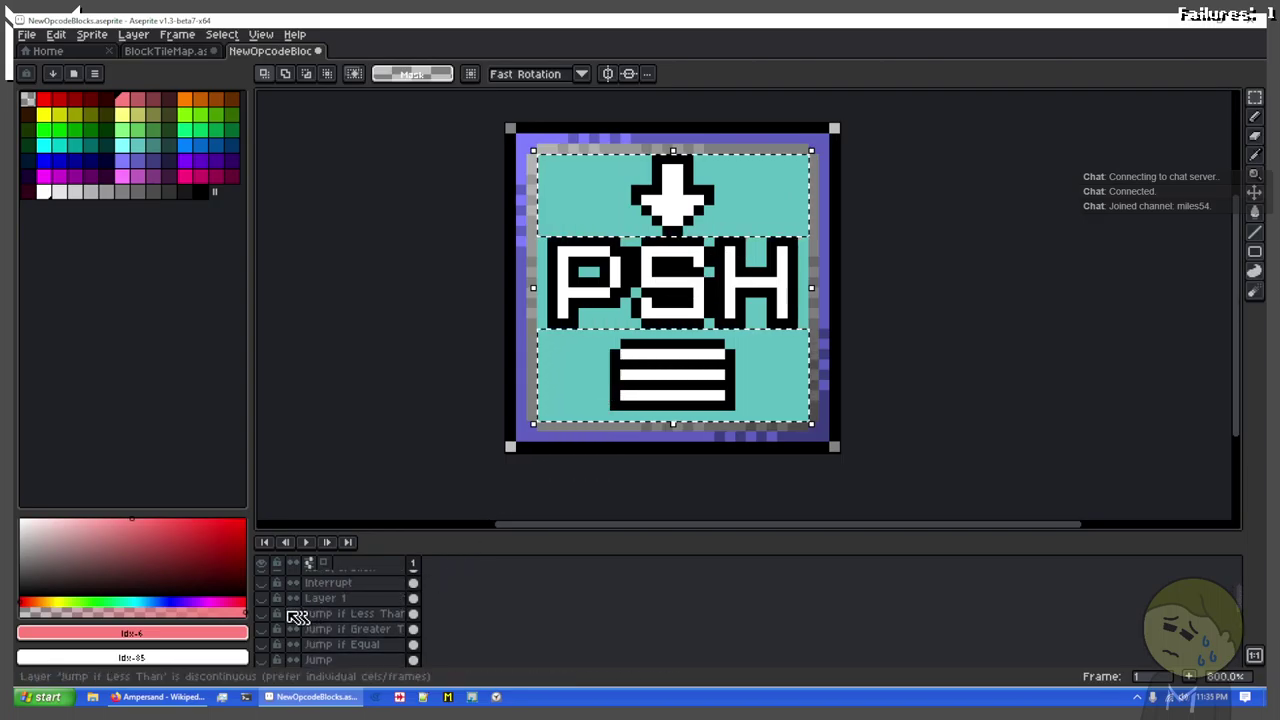
{"action": "scroll", "coordinate": [300, 625], "scroll_direction": "up", "scroll_amount": 3}
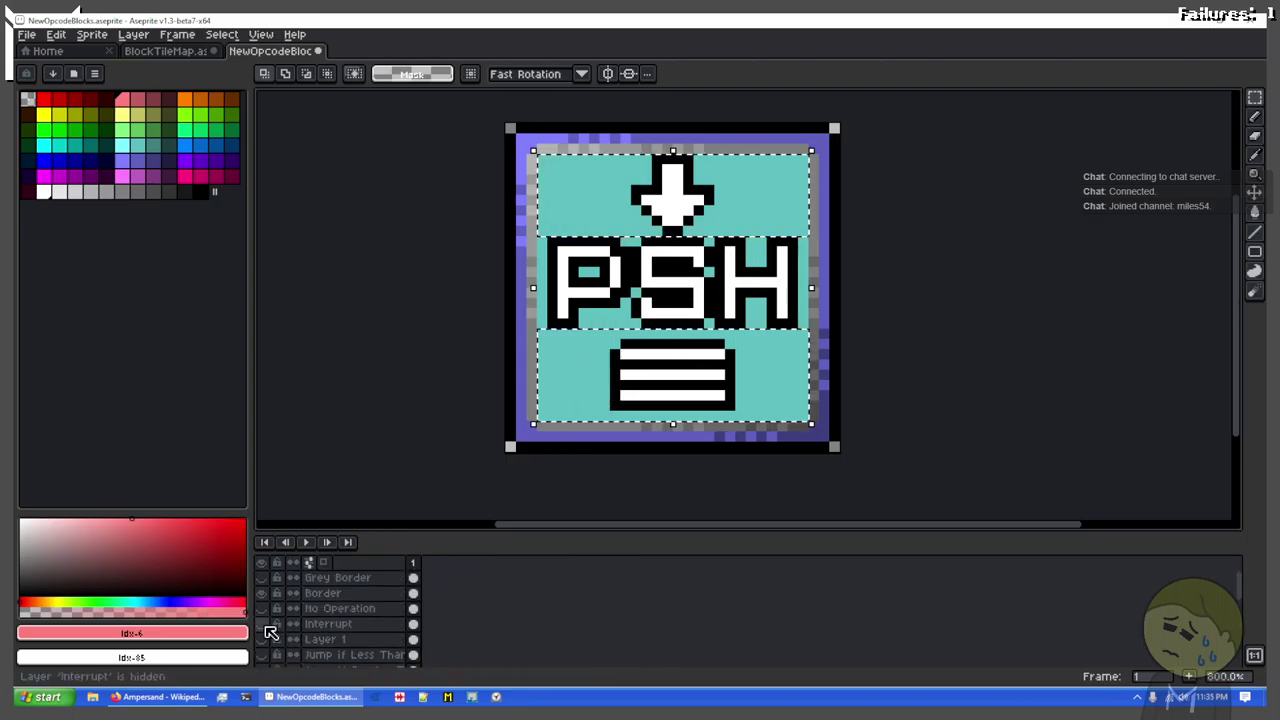
Step: Show Layer 1, paste the copied arrow and stack icons from the Push layer onto it, and deselect
{"action": "left_click", "coordinate": [325, 640]}
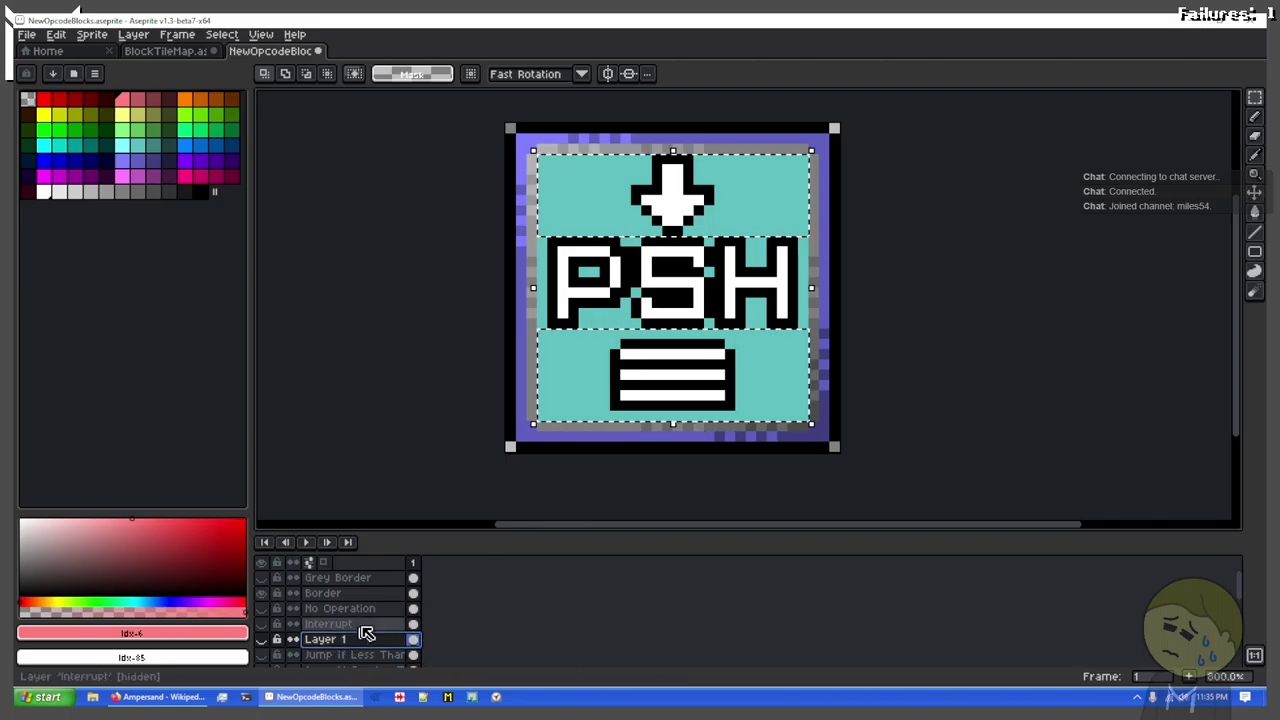
{"action": "left_click", "coordinate": [261, 639]}
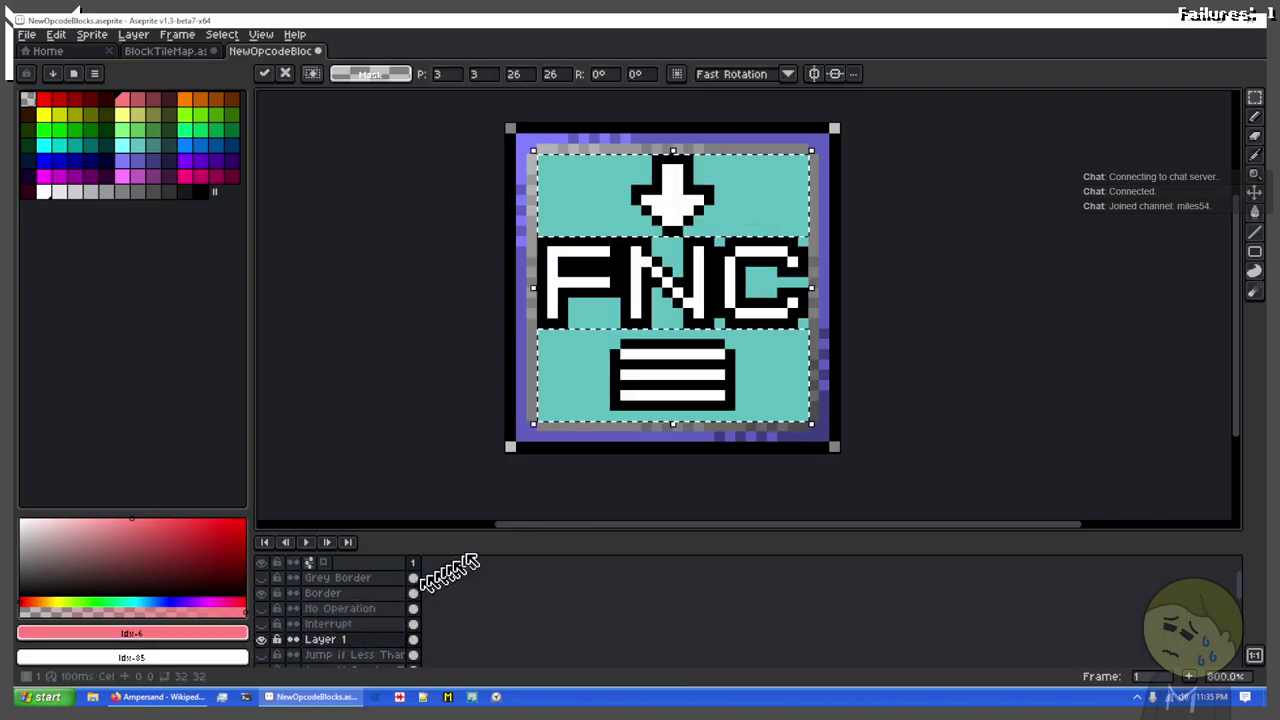
{"action": "key", "text": "ctrl+d"}
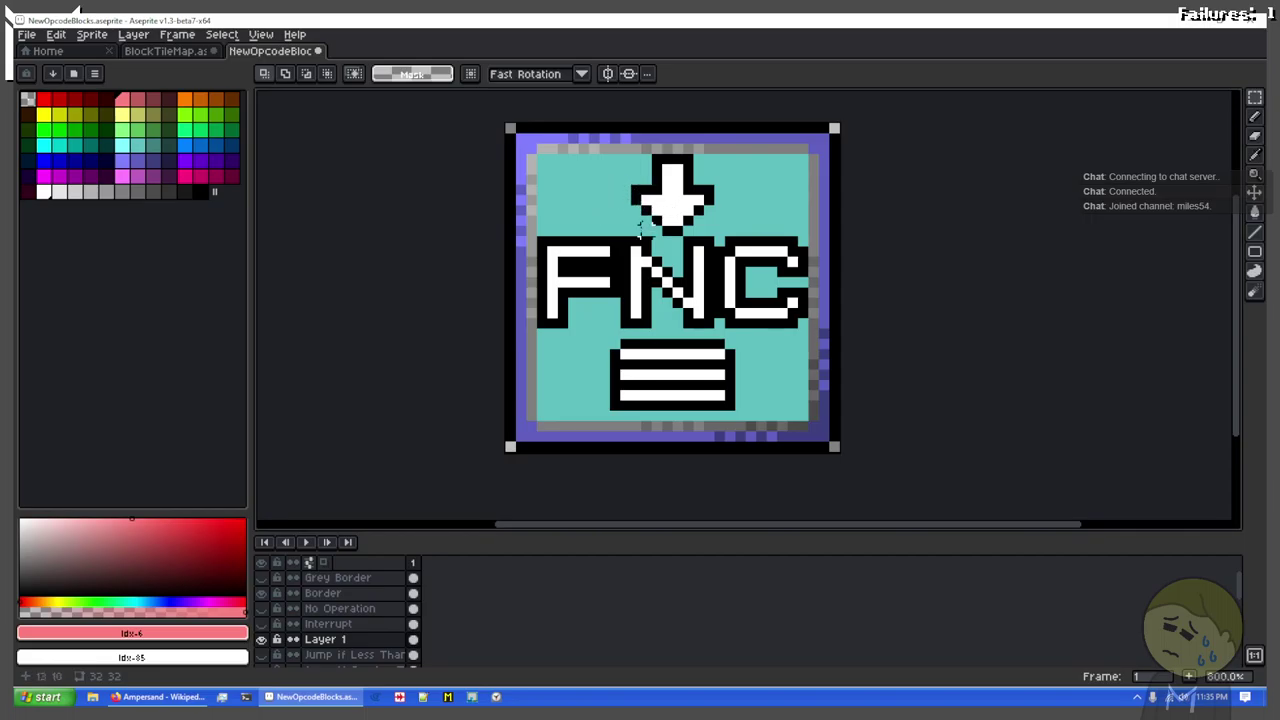
Step: Try to fill the arrow's white interior with light red using a non-contiguous Paint Bucket, and undo the fill
{"action": "key", "text": "b"}
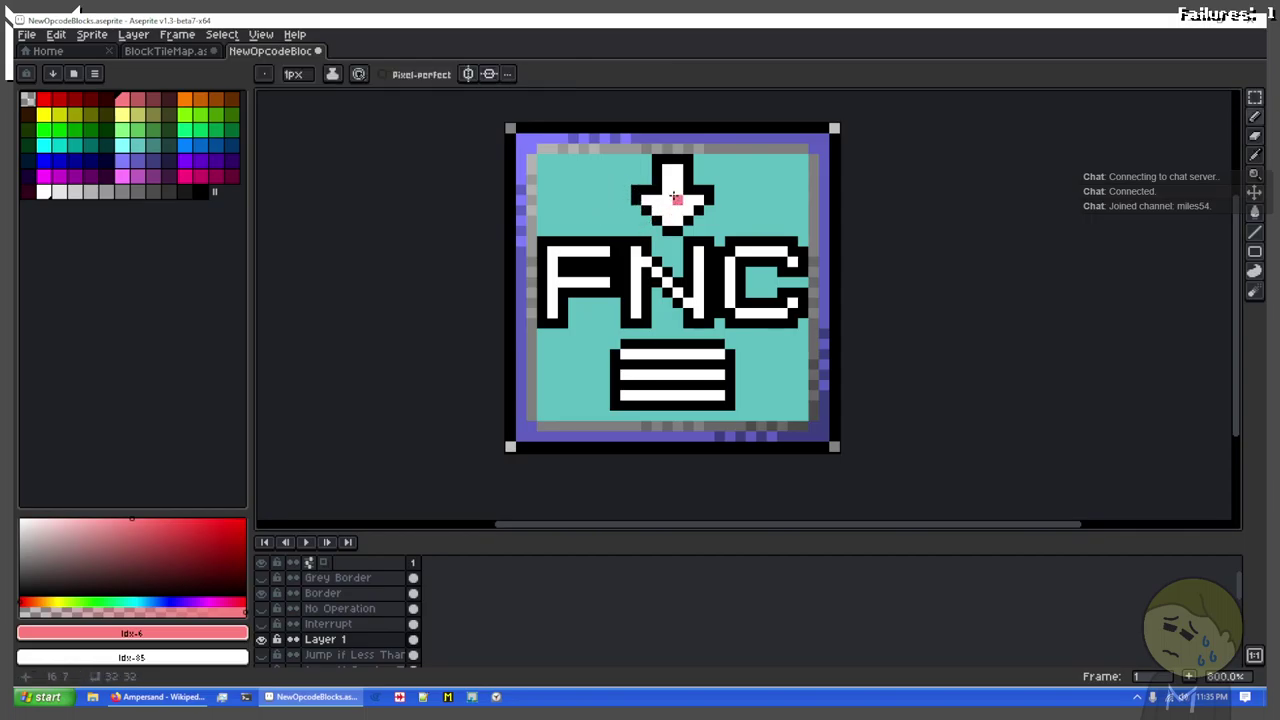
{"action": "key", "text": "g"}
{"action": "left_click", "coordinate": [673, 191]}
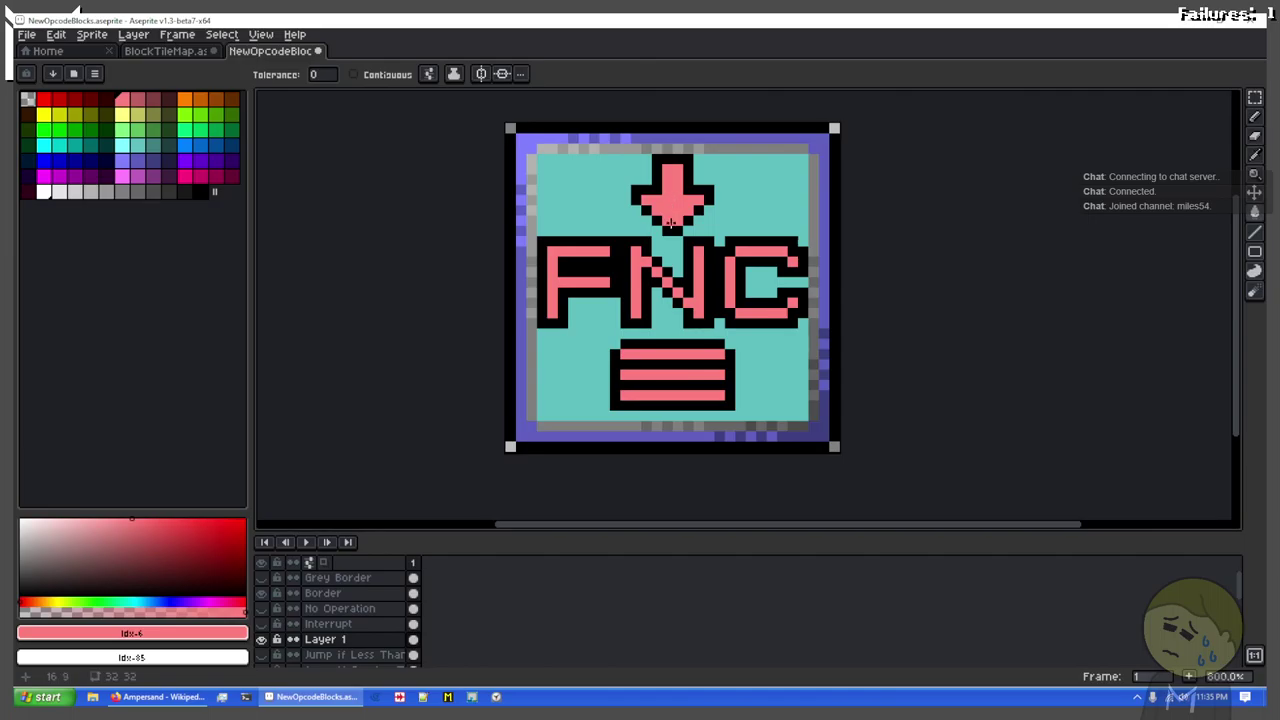
{"action": "key", "text": "ctrl+z"}
Step: Set the Paint Bucket to contiguous and fill the arrow's interior and the stack icon's uppermost bar with light red
{"action": "left_click", "coordinate": [356, 74]}
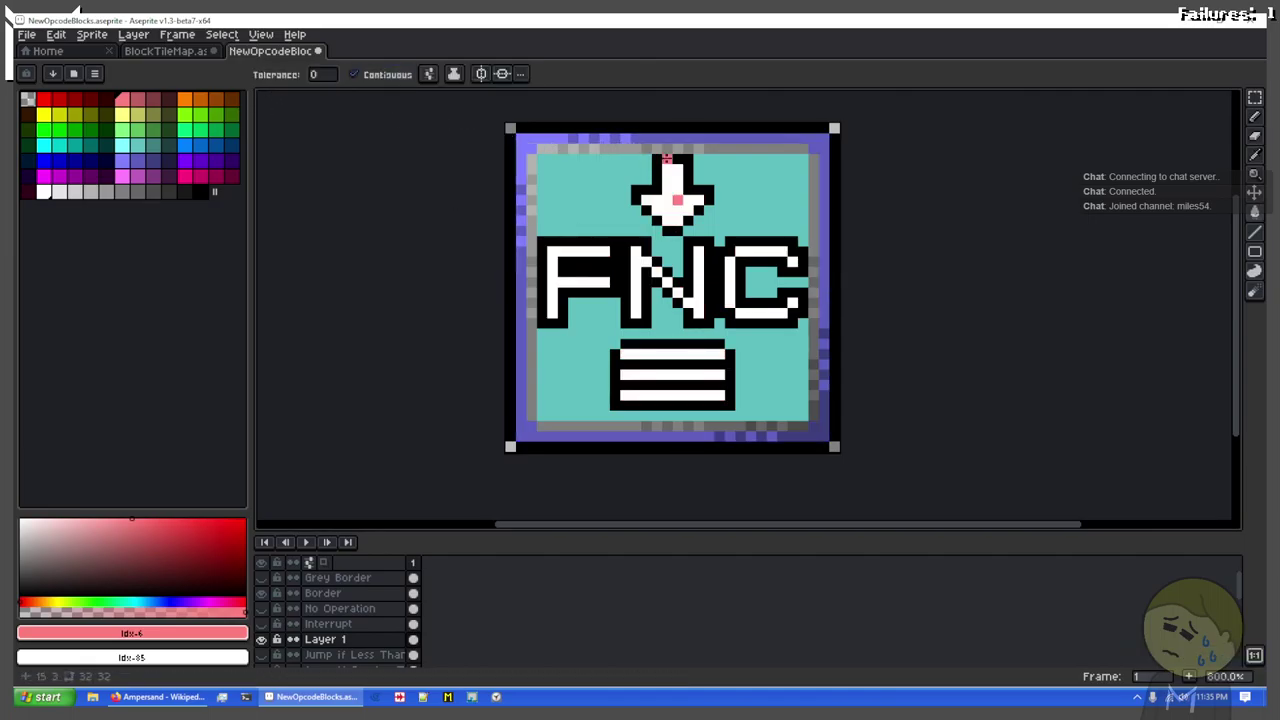
{"action": "left_click", "coordinate": [669, 172]}
{"action": "scroll", "coordinate": [720, 362], "scroll_direction": "up", "scroll_amount": 3}
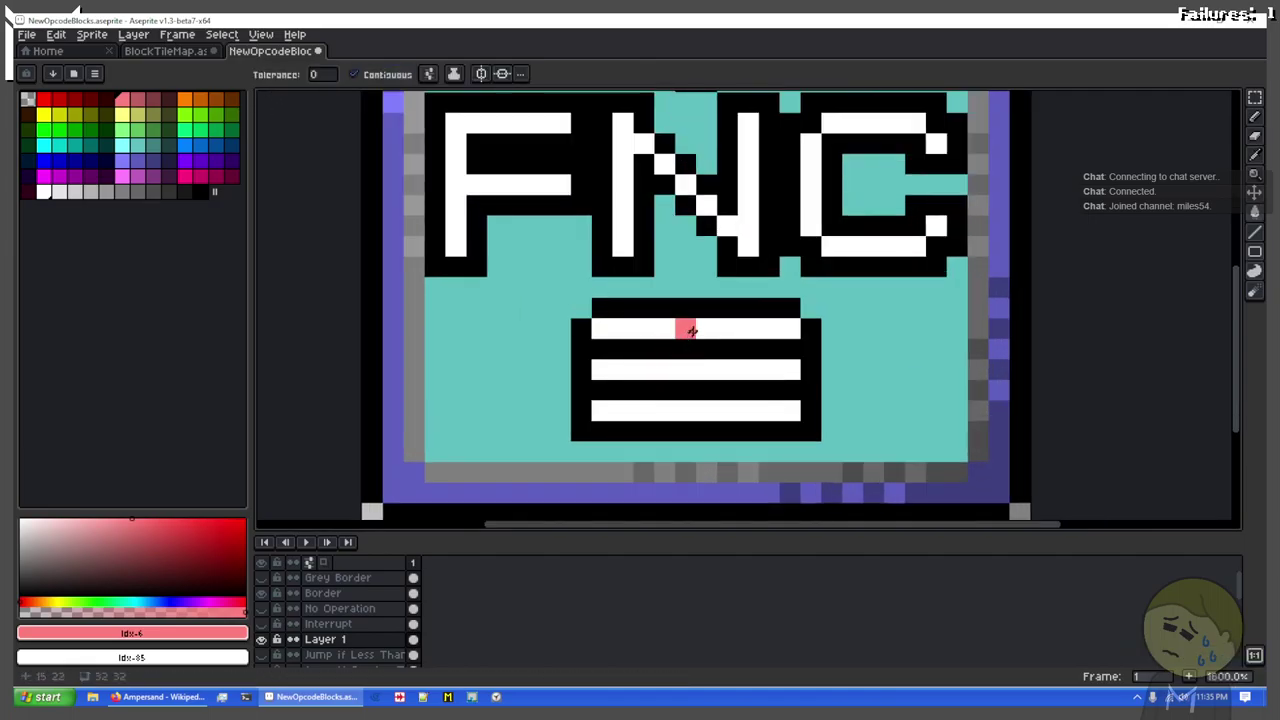
{"action": "left_click", "coordinate": [686, 329]}
{"action": "scroll", "coordinate": [723, 410], "scroll_direction": "down", "scroll_amount": 2}
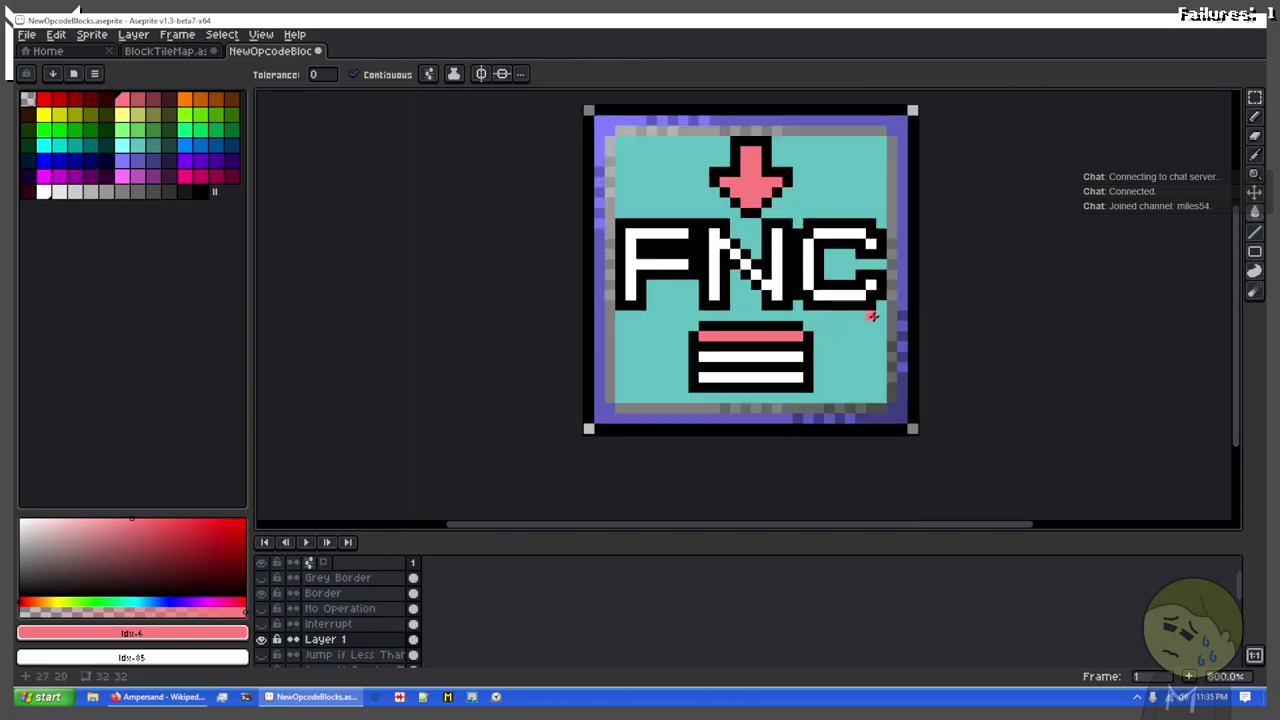
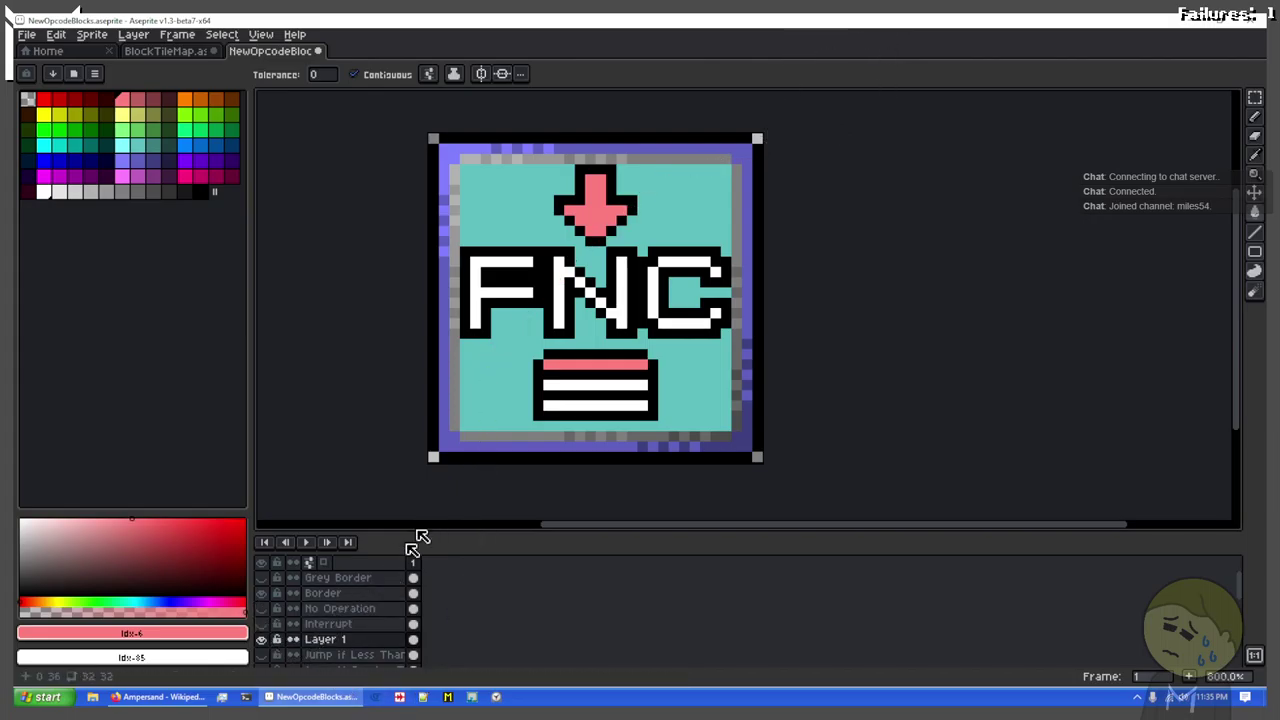
Step: Rename Layer 1 as Function Call
{"action": "double_click", "coordinate": [362, 643]}
{"action": "type", "text": "Function Call"}
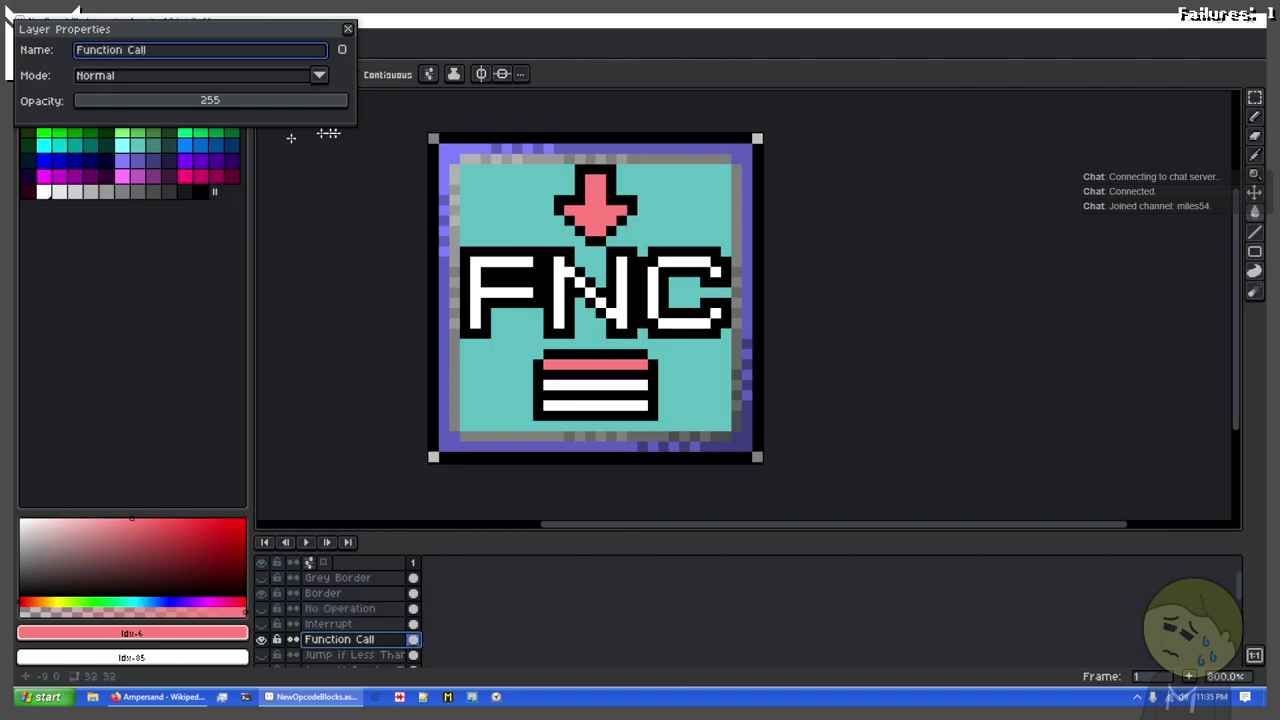
{"action": "key", "text": "Return"}
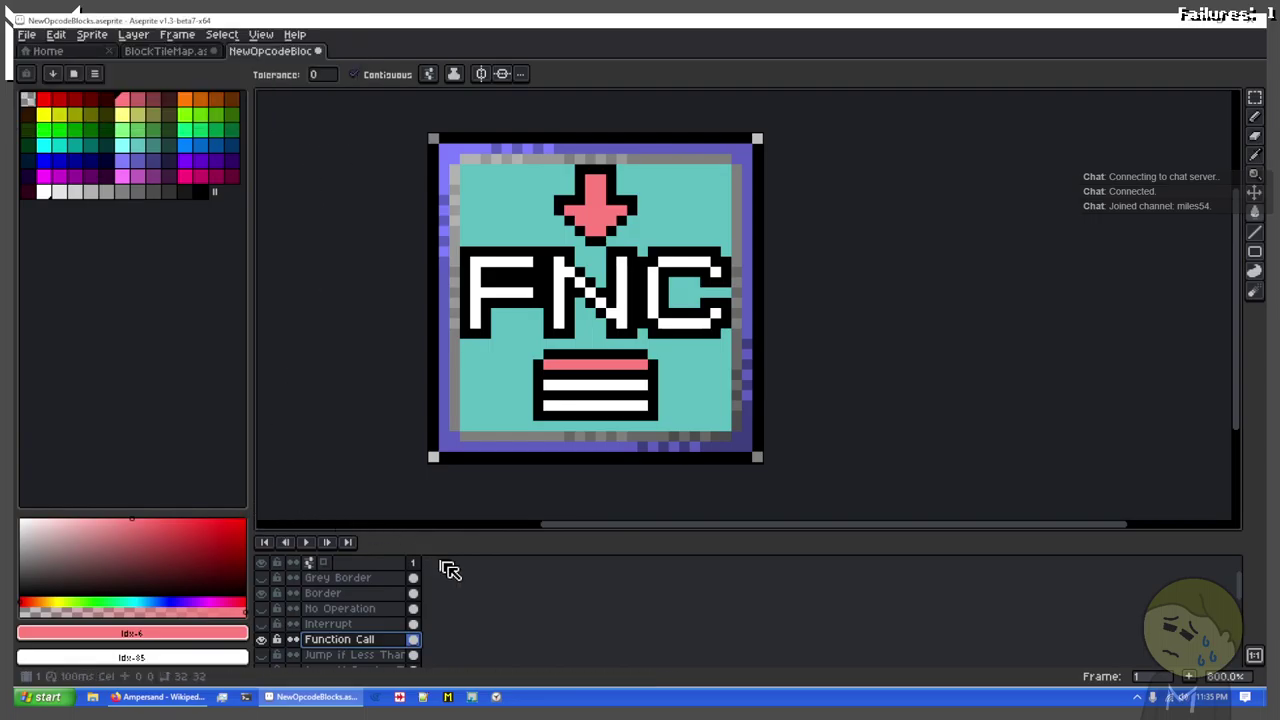
Step: Add a new layer above Function Call and name it Return
{"action": "scroll", "coordinate": [446, 293], "scroll_direction": "up", "scroll_amount": 1}
{"action": "left_click_drag", "start_coordinate": [737, 250], "coordinate": [700, 271]}
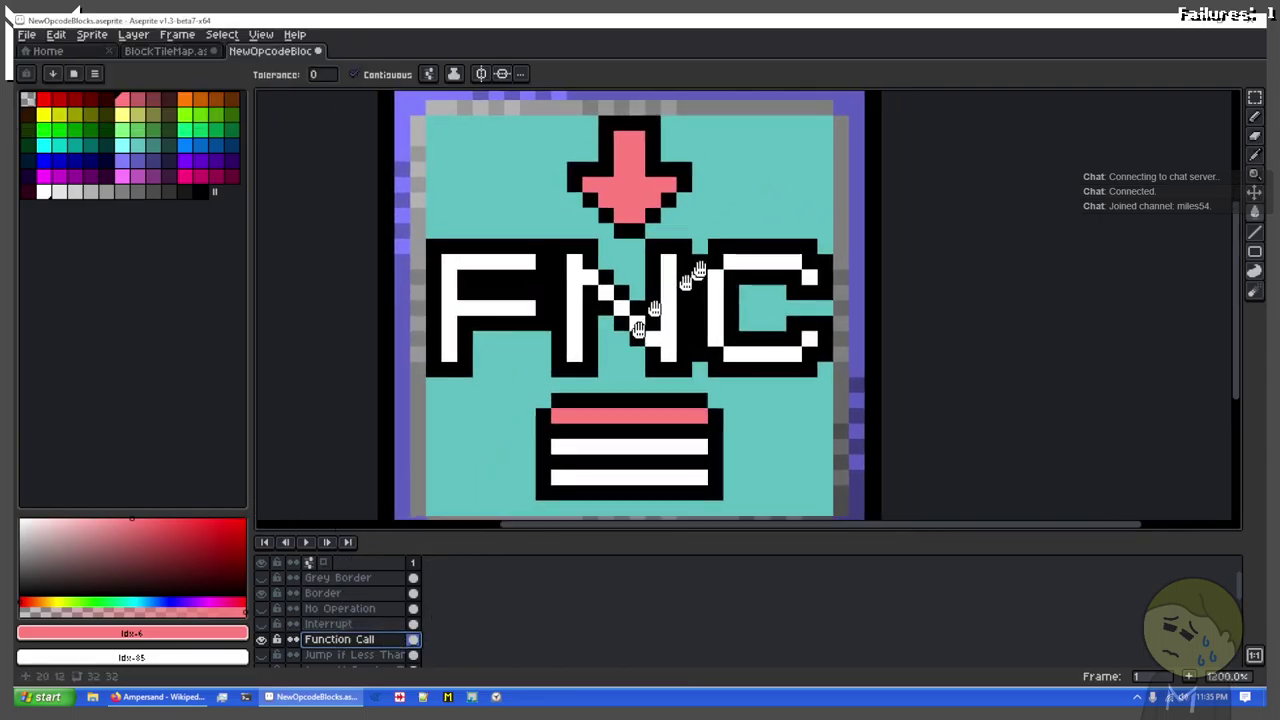
{"action": "scroll", "coordinate": [701, 270], "scroll_direction": "down", "scroll_amount": 1}
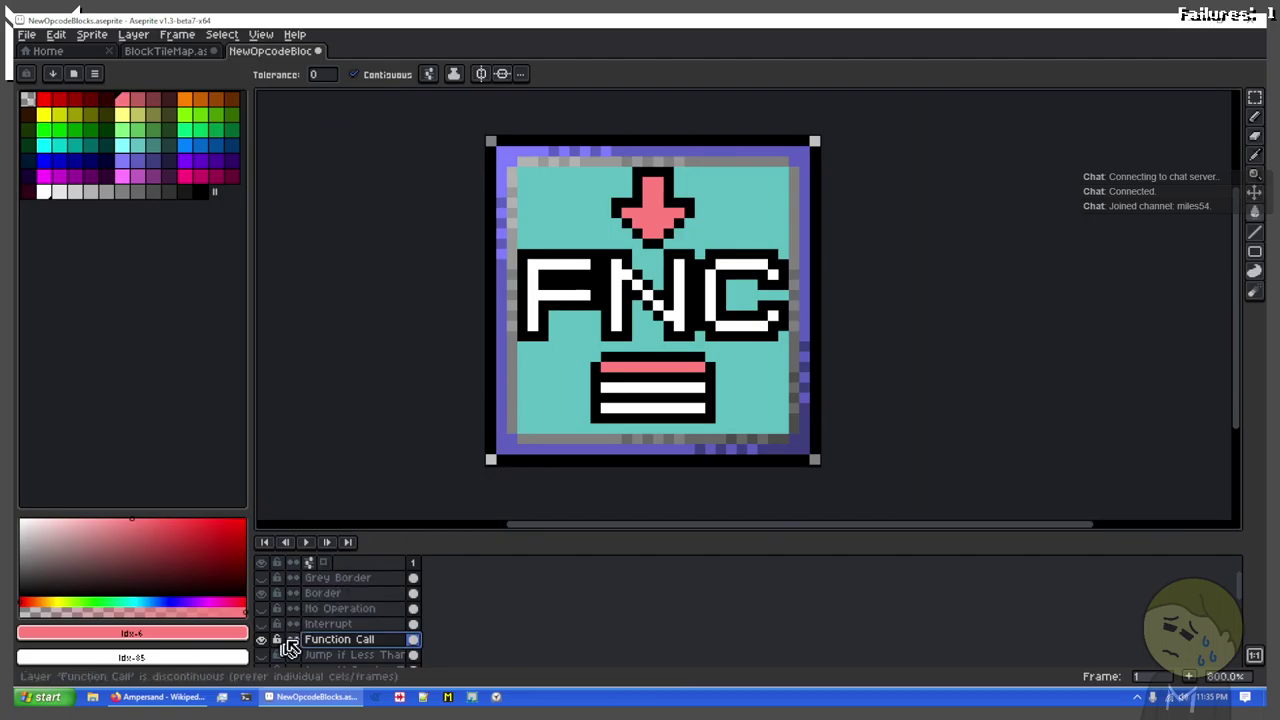
{"action": "key", "text": "shift+n"}
{"action": "left_click", "coordinate": [368, 641]}
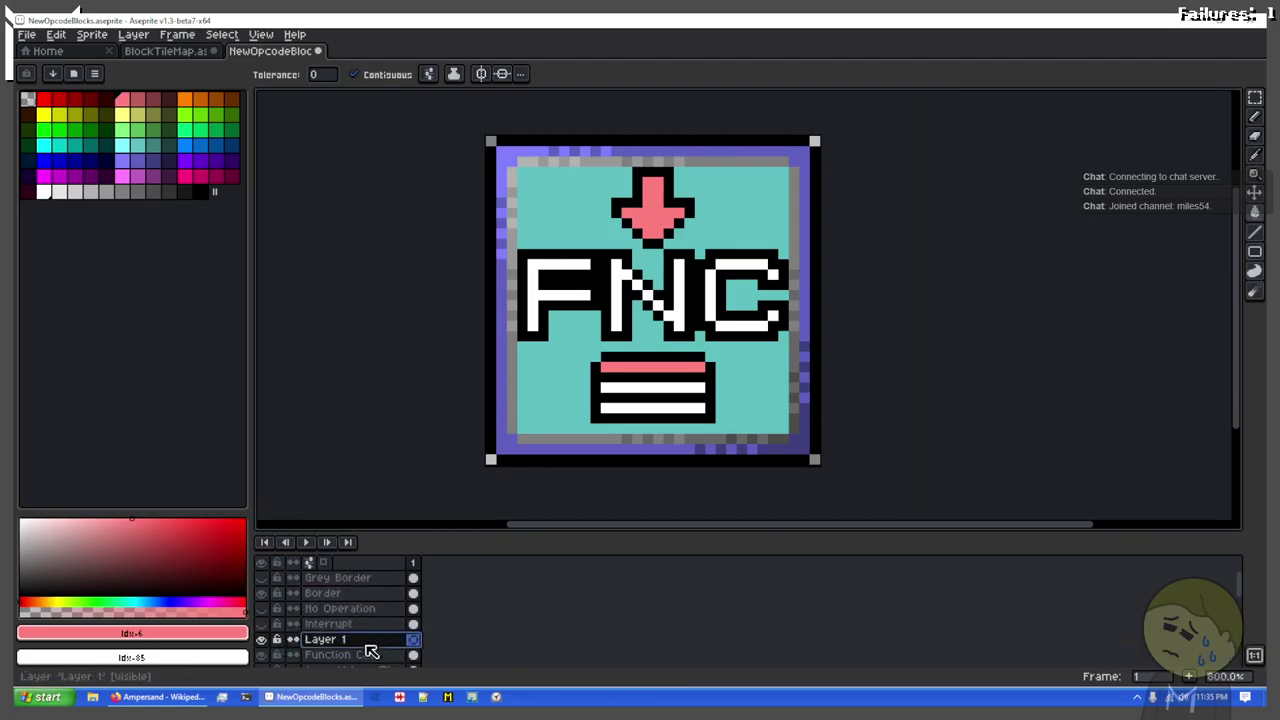
{"action": "double_click", "coordinate": [373, 641]}
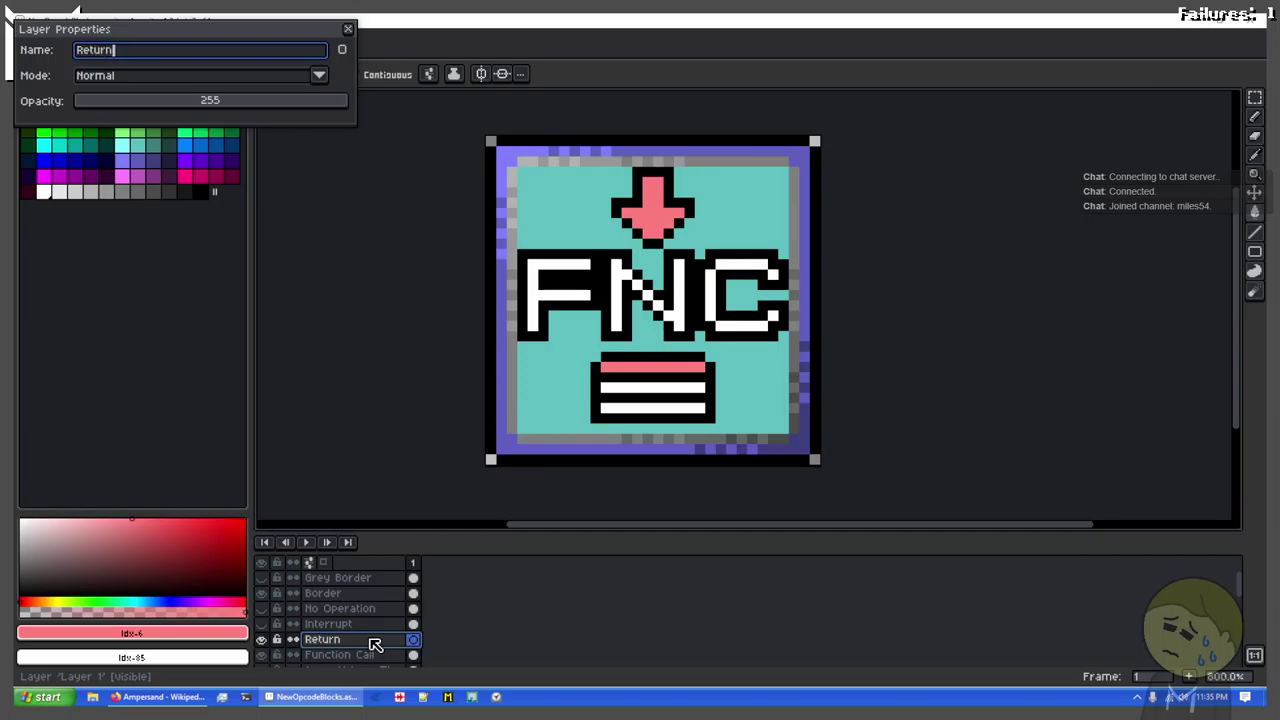
{"action": "key", "text": "Return"}
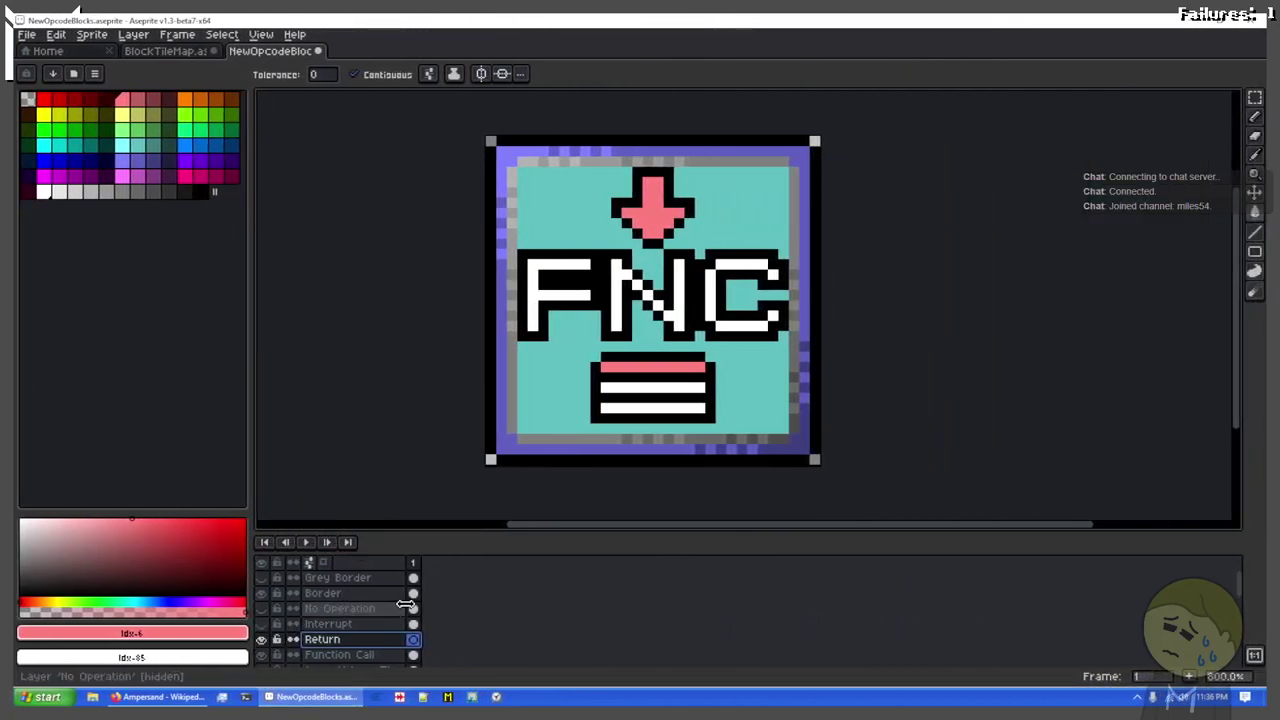
Step: Hide the Push and Function Call layers and show the Shift Right layer with its SHR label
{"action": "scroll", "coordinate": [372, 632], "scroll_direction": "down", "scroll_amount": 1}
{"action": "scroll", "coordinate": [370, 635], "scroll_direction": "down", "scroll_amount": 3}
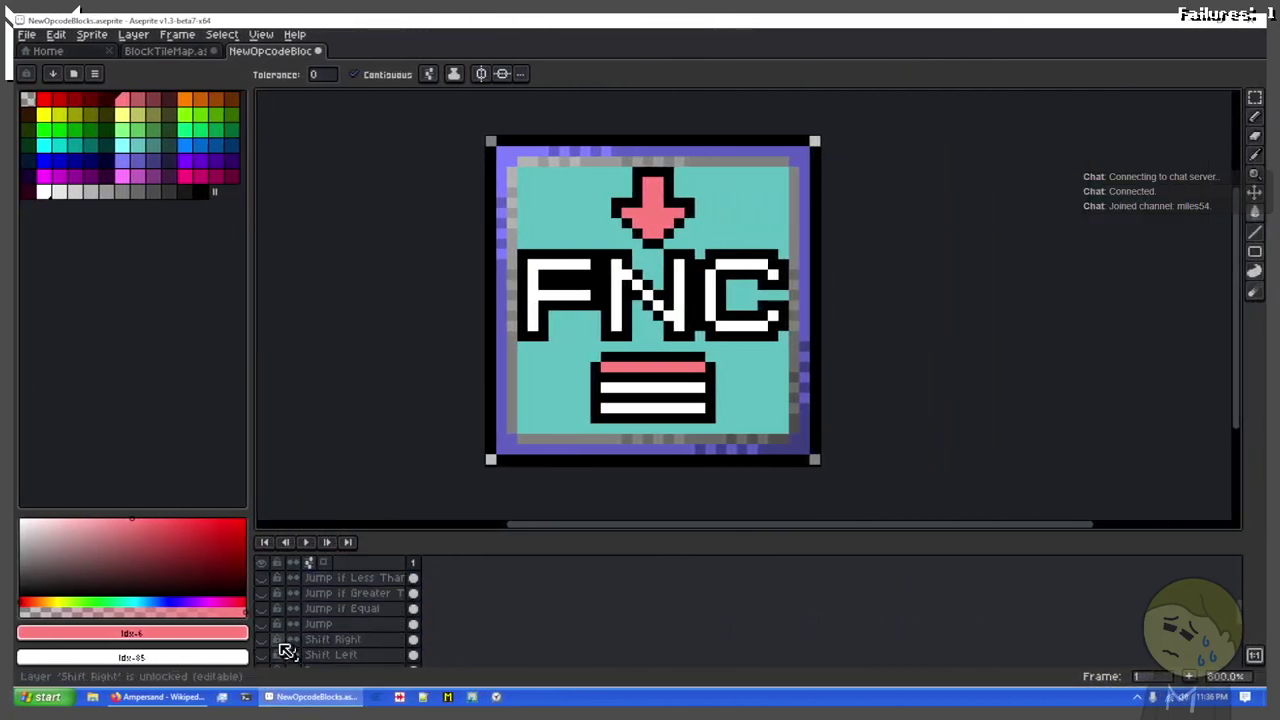
{"action": "scroll", "coordinate": [273, 646], "scroll_direction": "down", "scroll_amount": 4}
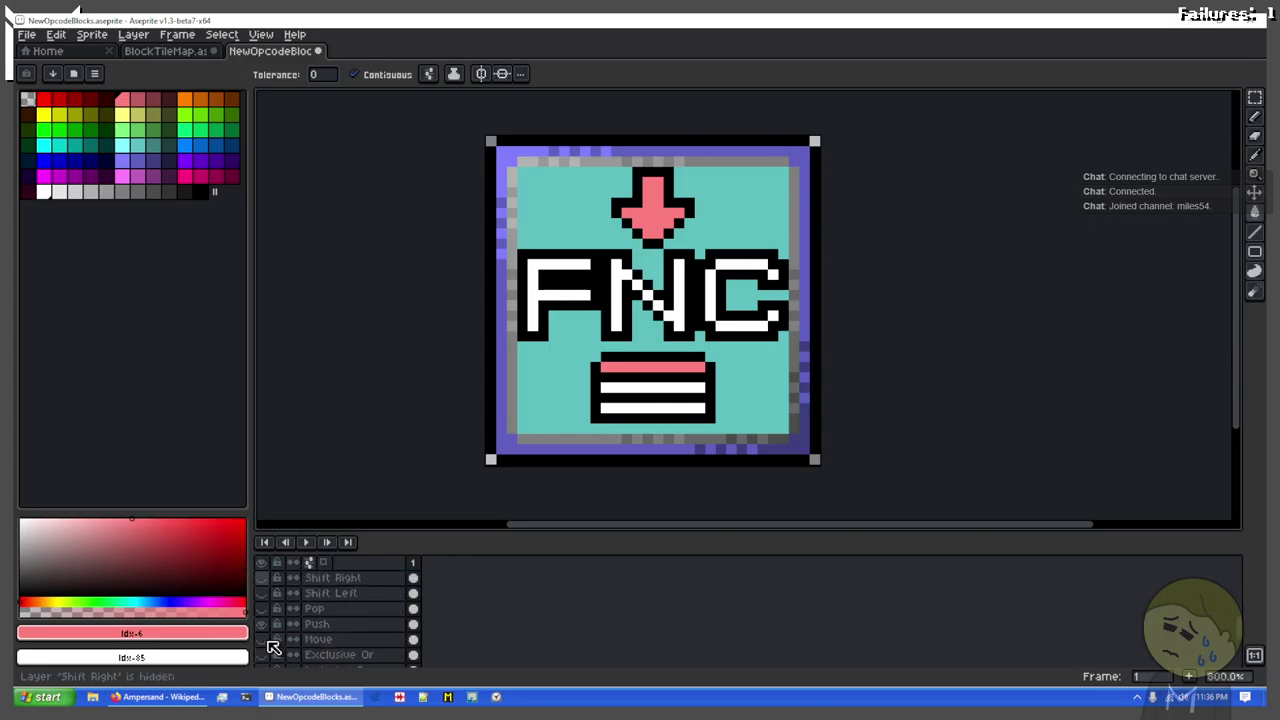
{"action": "left_click", "coordinate": [268, 631]}
{"action": "scroll", "coordinate": [268, 632], "scroll_direction": "up", "scroll_amount": 5}
{"action": "scroll", "coordinate": [274, 652], "scroll_direction": "down", "scroll_amount": 2}
{"action": "left_click", "coordinate": [272, 640]}
{"action": "scroll", "coordinate": [272, 630], "scroll_direction": "up", "scroll_amount": 3}
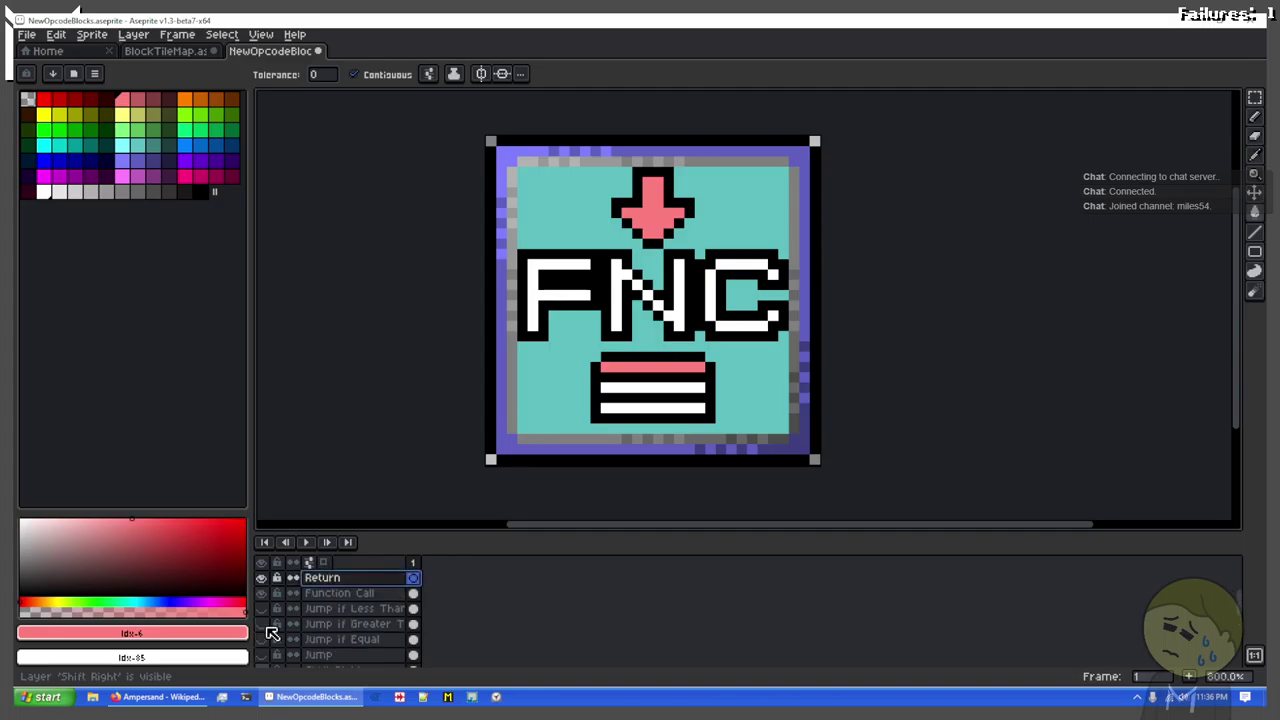
{"action": "left_click", "coordinate": [272, 610]}
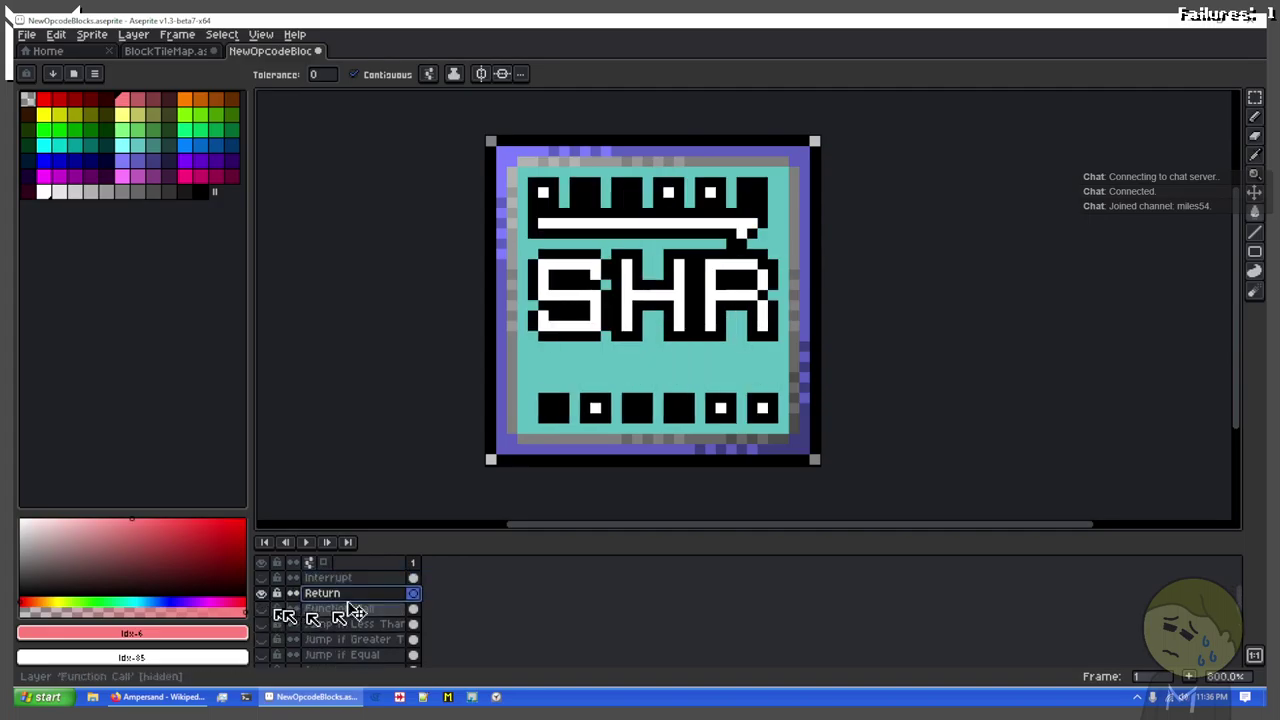
Step: Select the 8 by 9 pixel R of the SHR label on the Shift Right layer with the Rectangular Marquee
{"action": "key", "text": "m"}
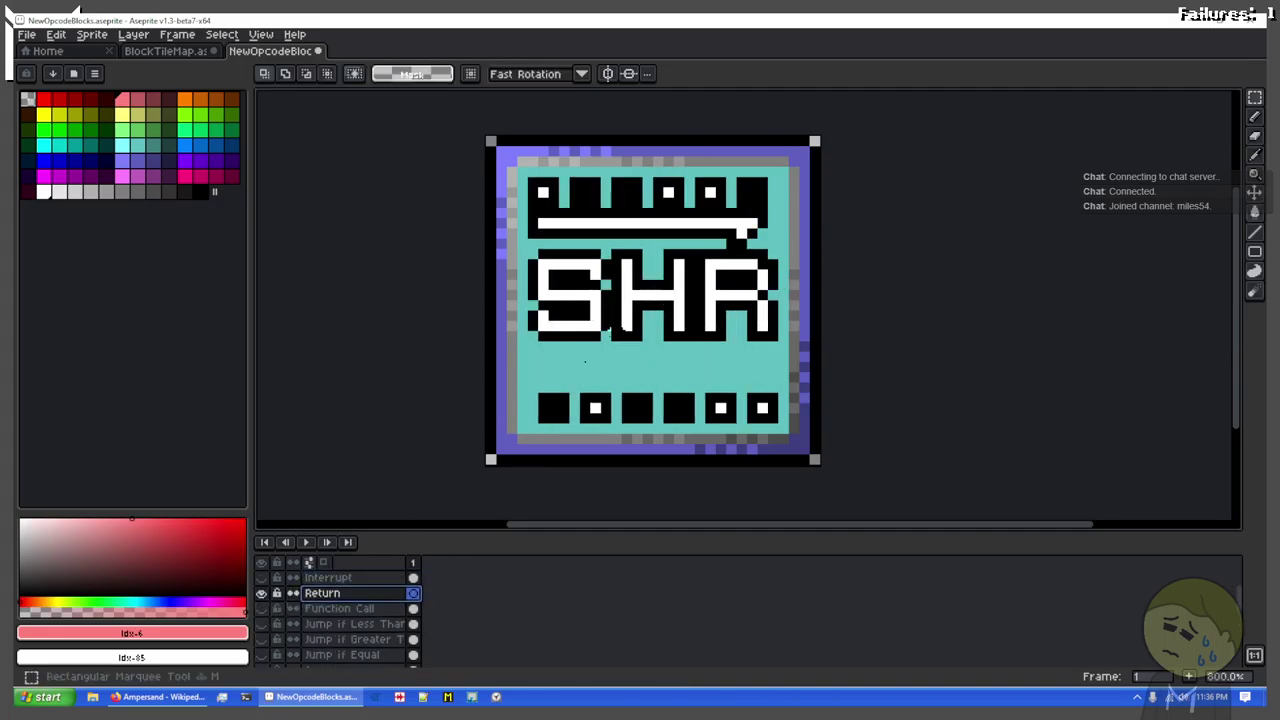
{"action": "scroll", "coordinate": [383, 606], "scroll_direction": "down", "scroll_amount": 4}
{"action": "left_click", "coordinate": [345, 624]}
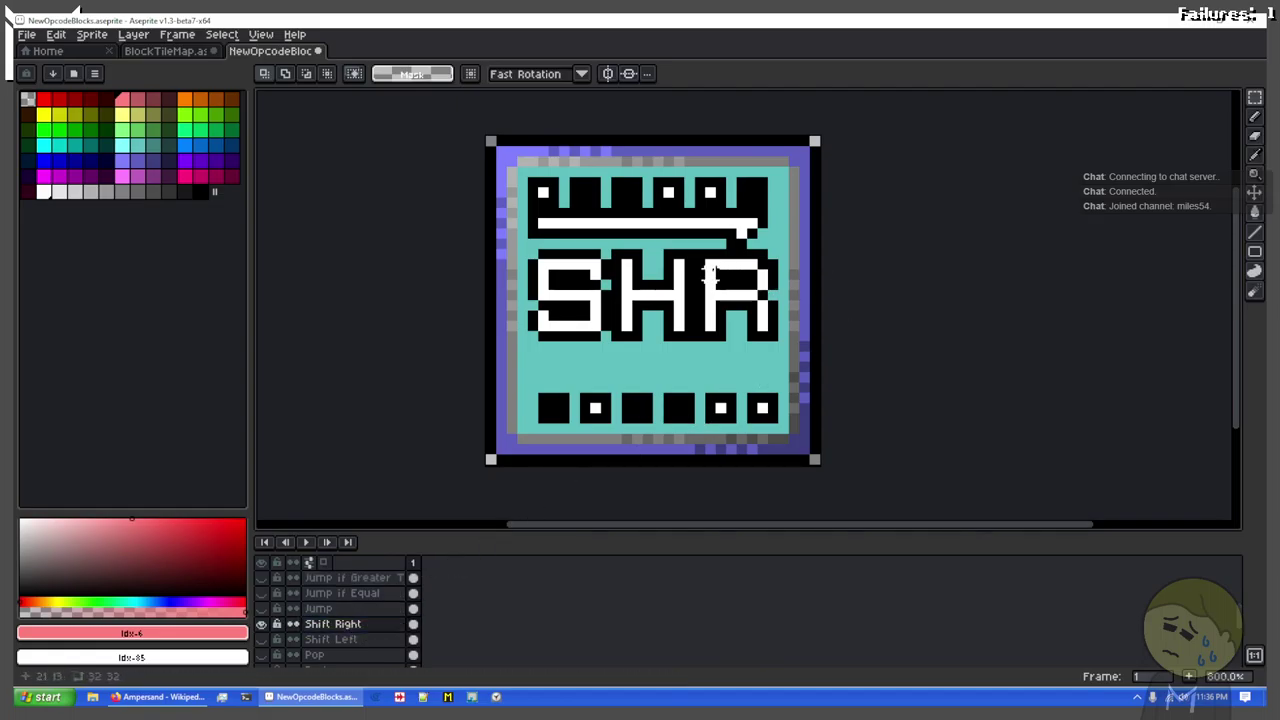
{"action": "left_click_drag", "start_coordinate": [693, 248], "coordinate": [781, 344]}
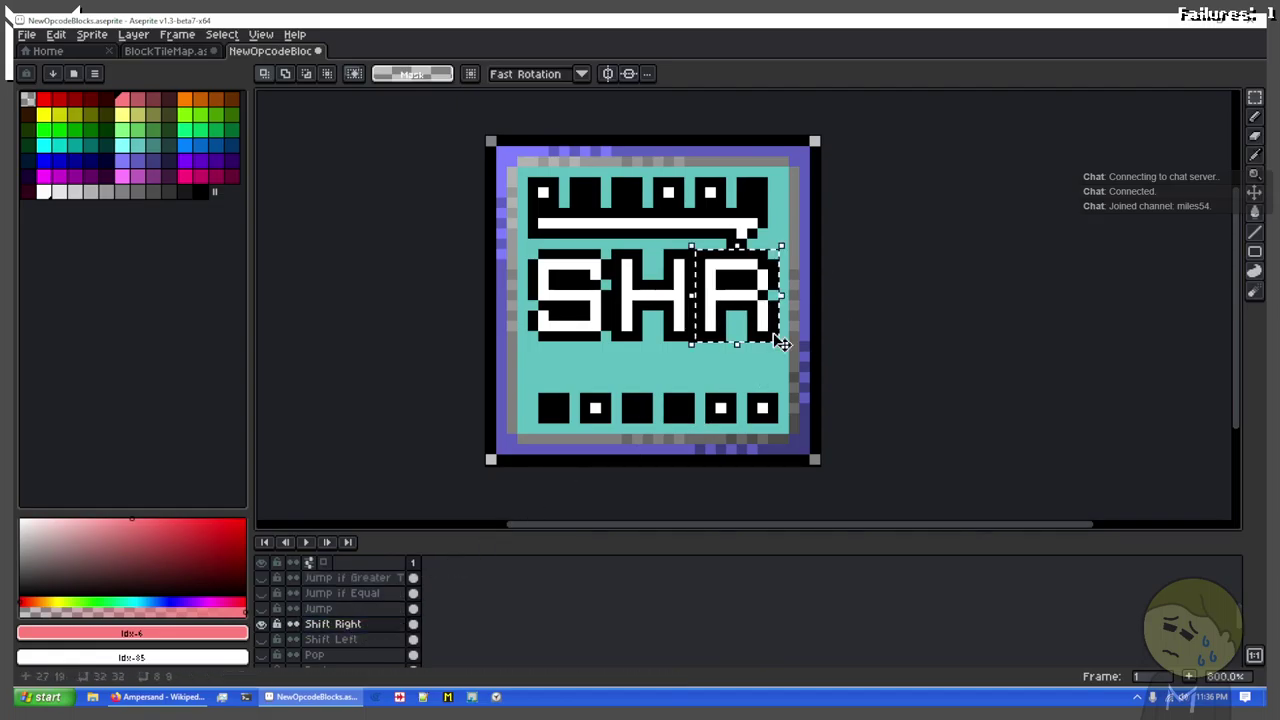
{"action": "scroll", "coordinate": [286, 622], "scroll_direction": "up", "scroll_amount": 3}
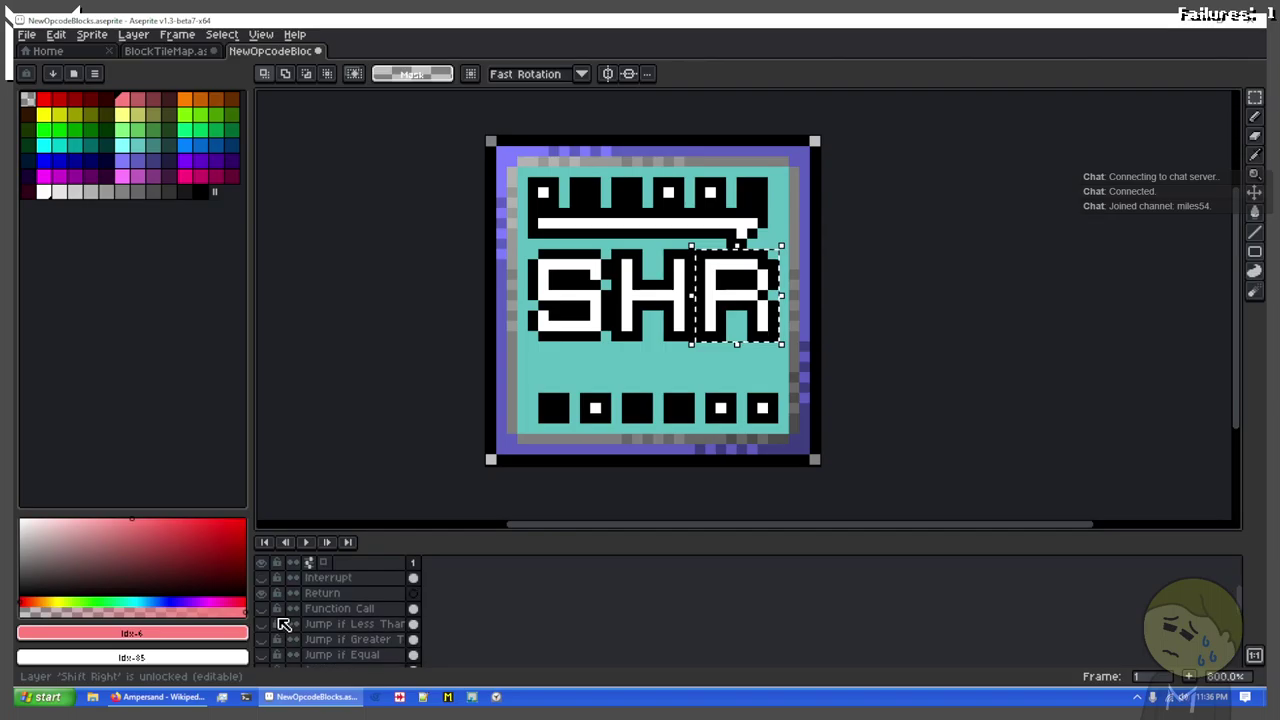
Step: Paste the copied R onto the Return layer and move it over the label's first letter, at position 4, 11
{"action": "left_click", "coordinate": [350, 593]}
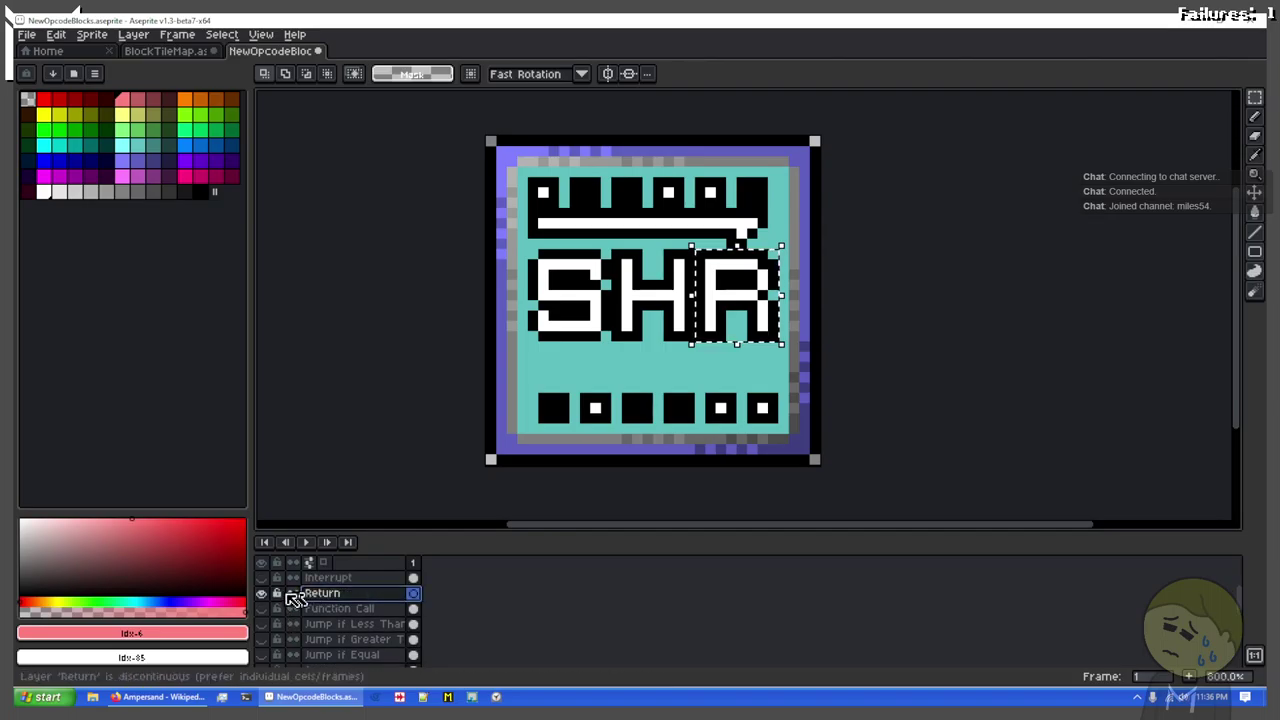
{"action": "key", "text": "ctrl+t"}
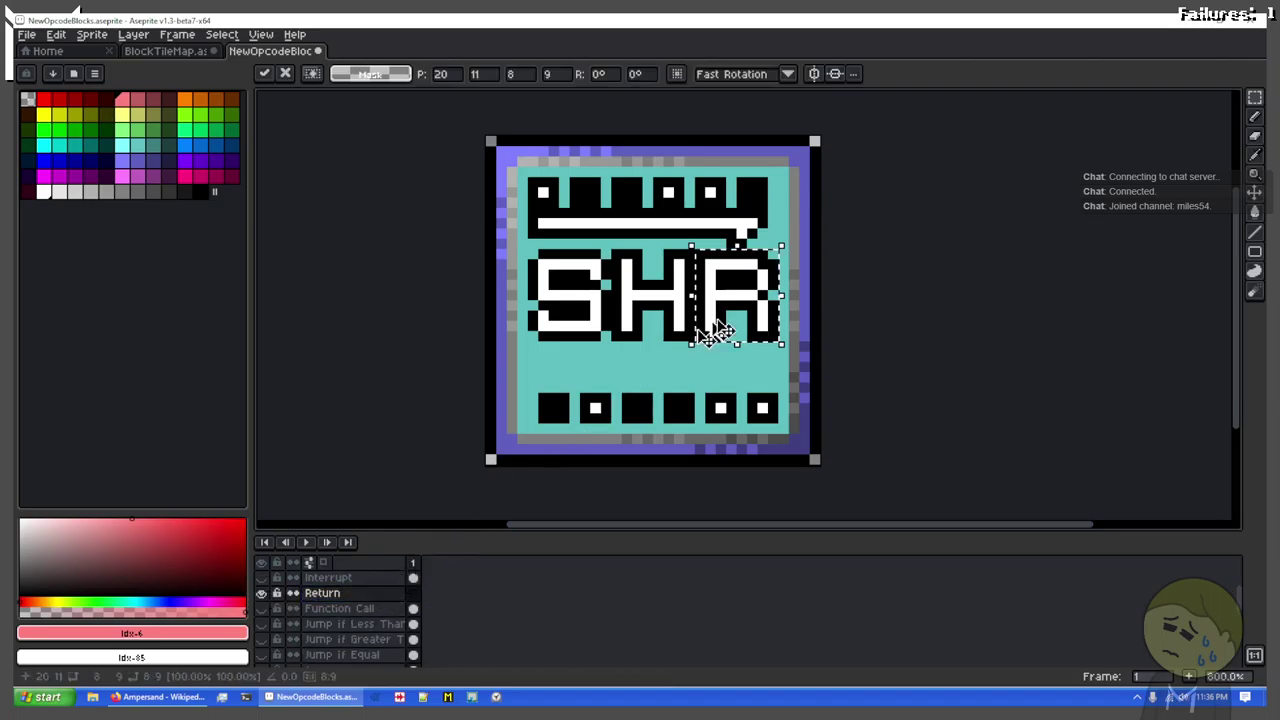
{"action": "left_click_drag", "start_coordinate": [732, 324], "coordinate": [565, 325]}
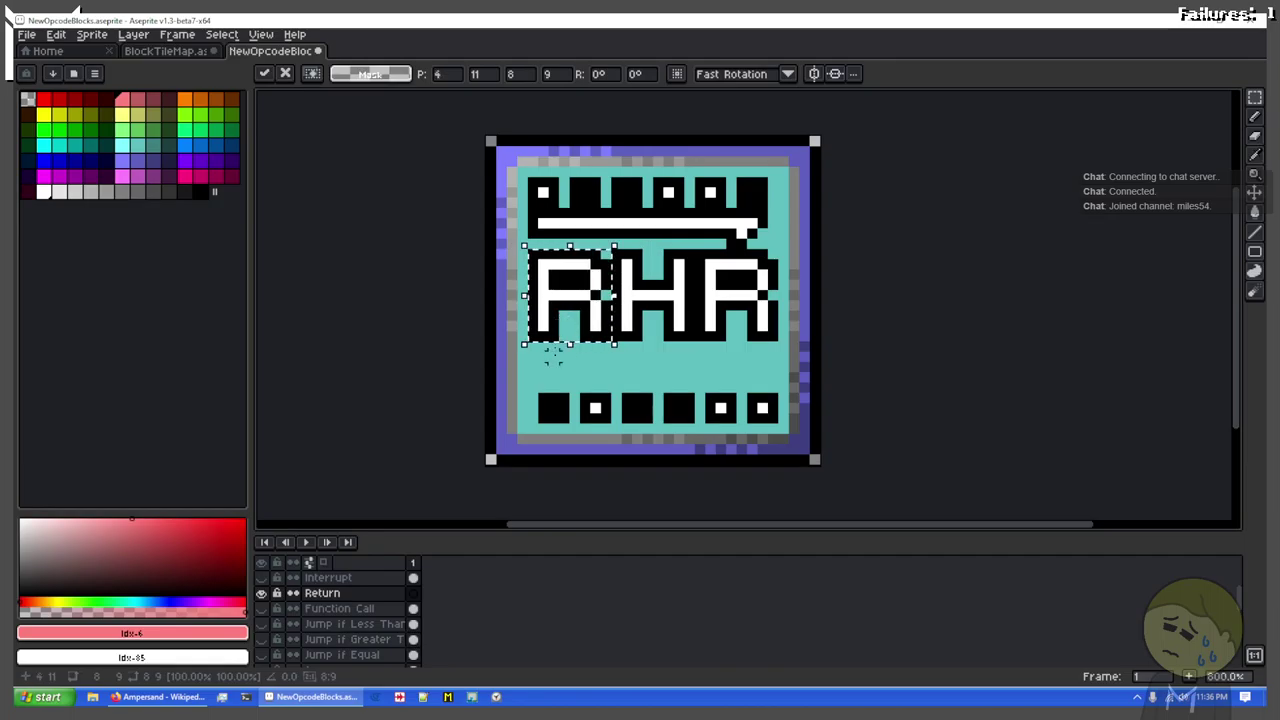
{"action": "scroll", "coordinate": [660, 348], "scroll_direction": "up", "scroll_amount": 2}
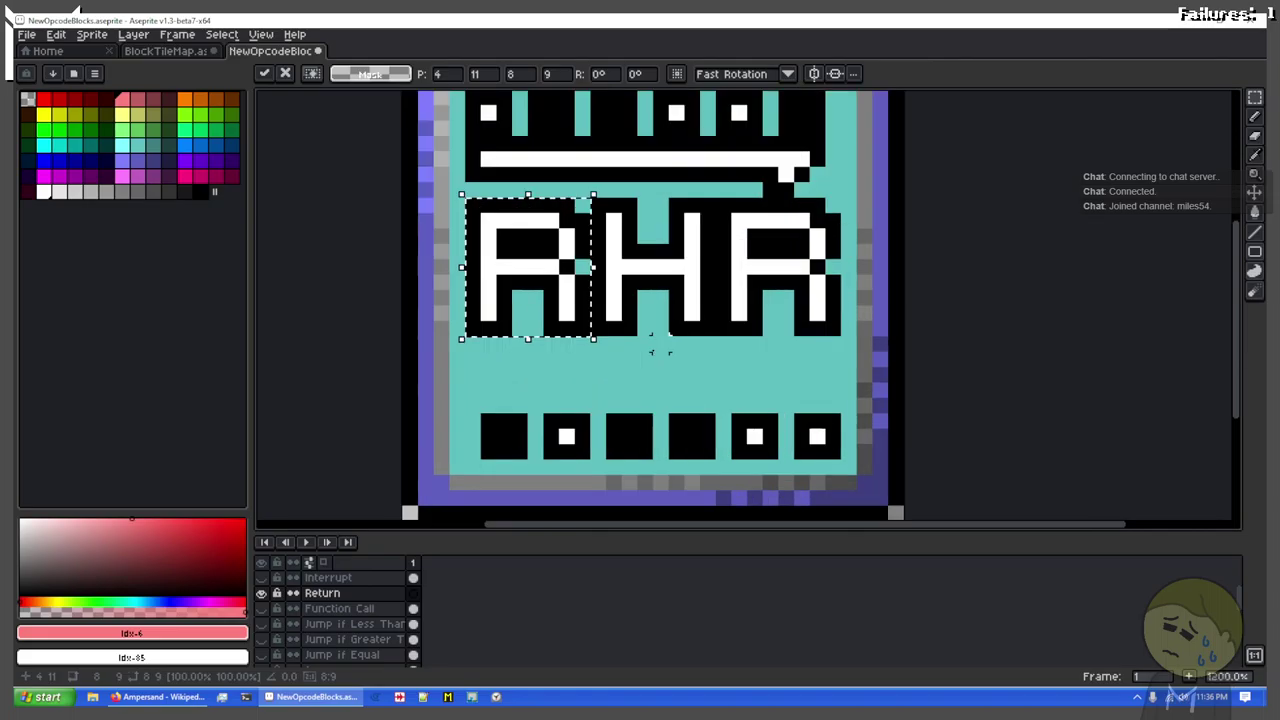
Step: Show the Function Call layer and hide the Shift Right and Return layers
{"action": "left_click", "coordinate": [261, 608]}
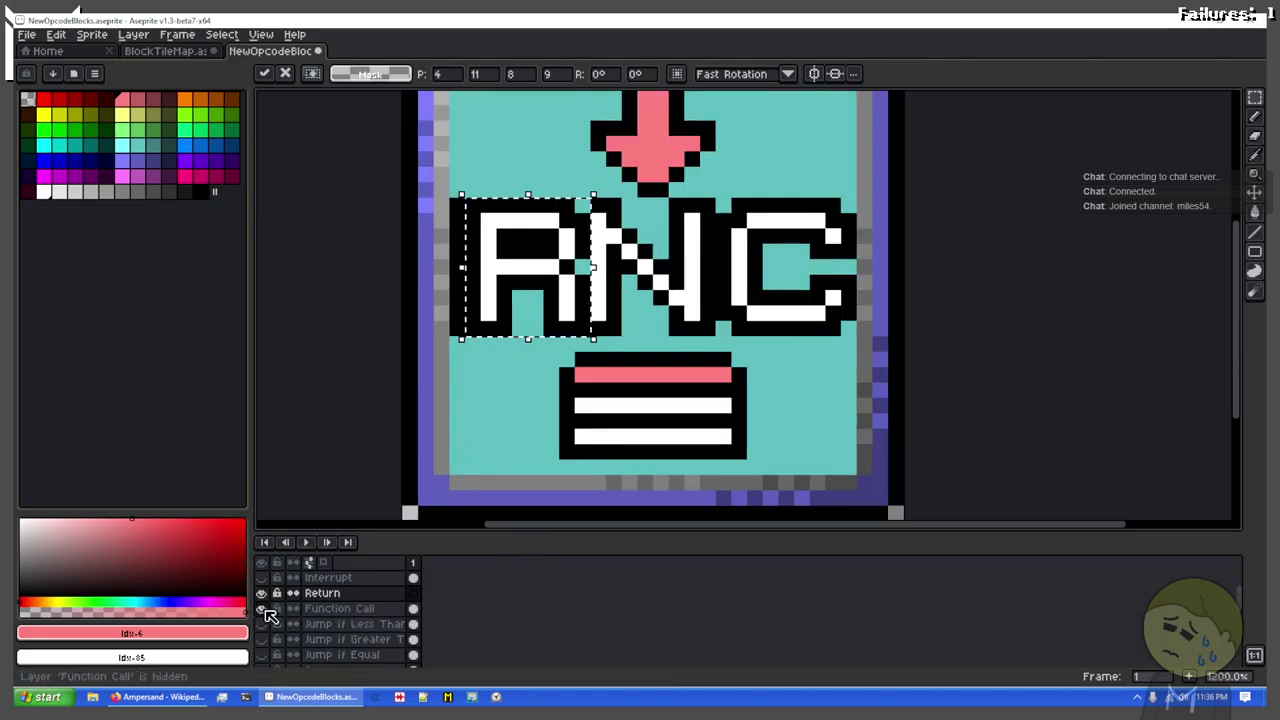
{"action": "scroll", "coordinate": [286, 610], "scroll_direction": "down", "scroll_amount": 3}
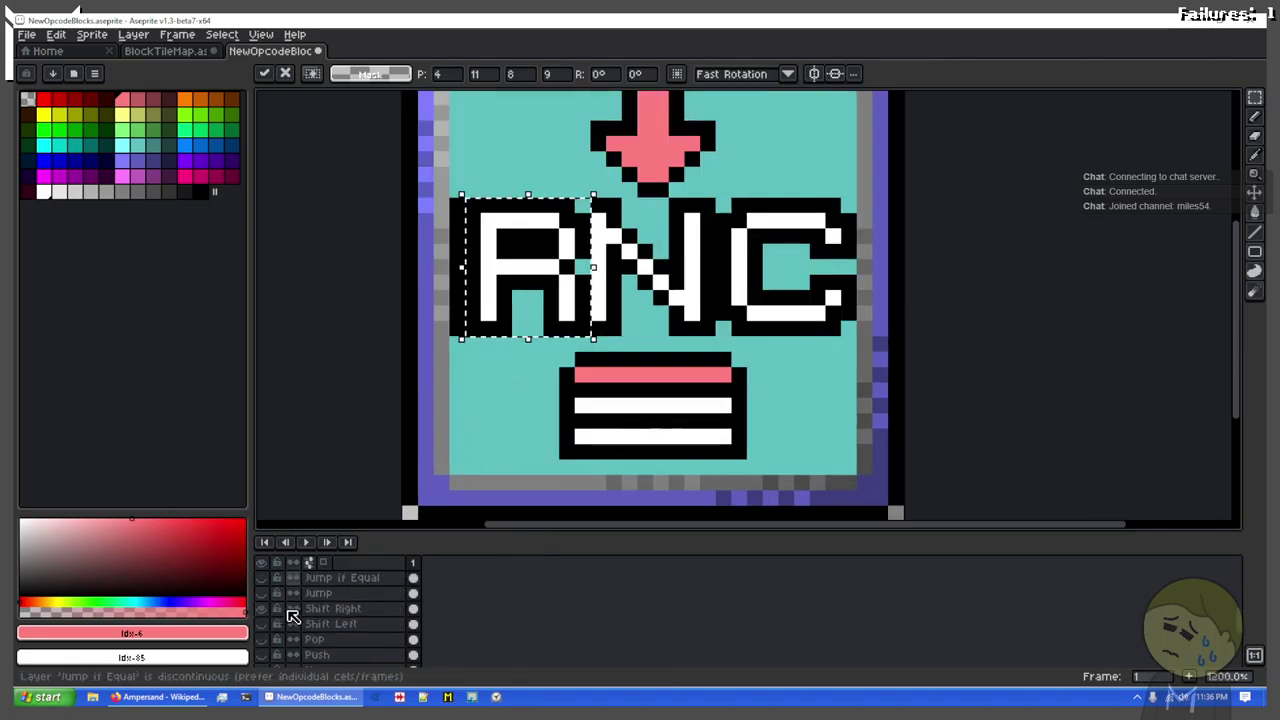
{"action": "scroll", "coordinate": [286, 610], "scroll_direction": "up", "scroll_amount": 2}
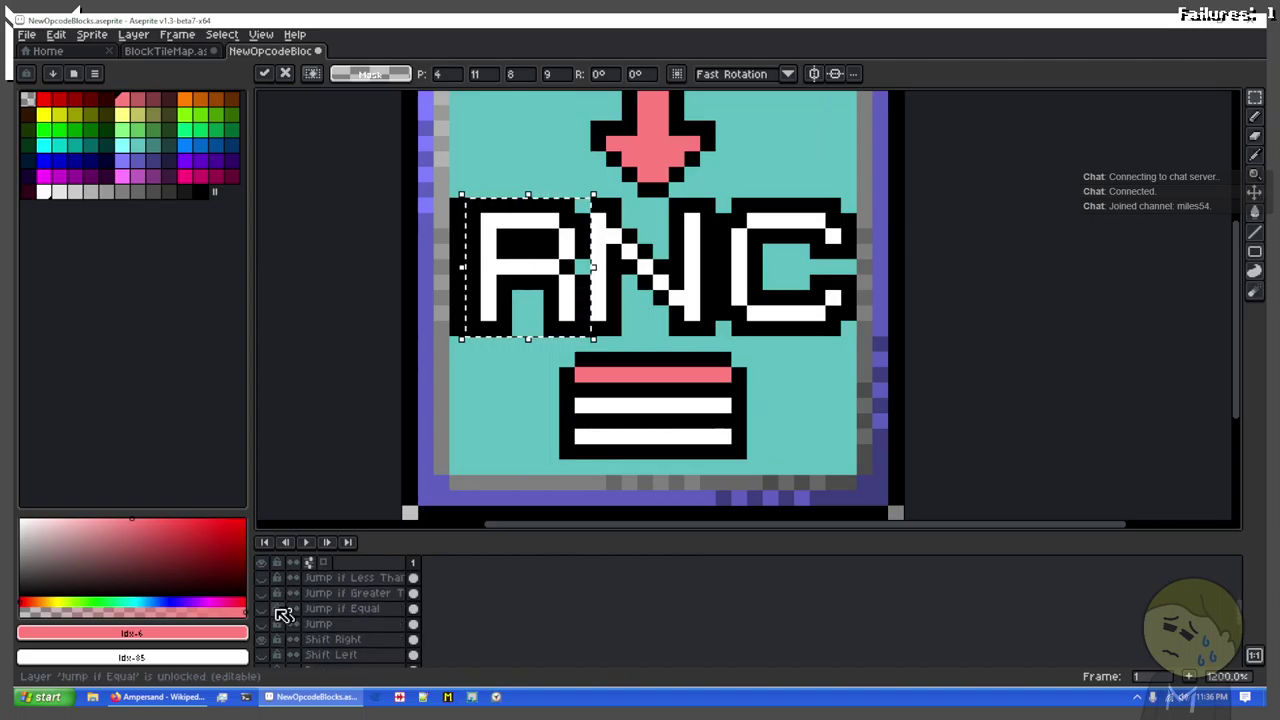
{"action": "left_click", "coordinate": [259, 642]}
{"action": "scroll", "coordinate": [318, 622], "scroll_direction": "up", "scroll_amount": 3}
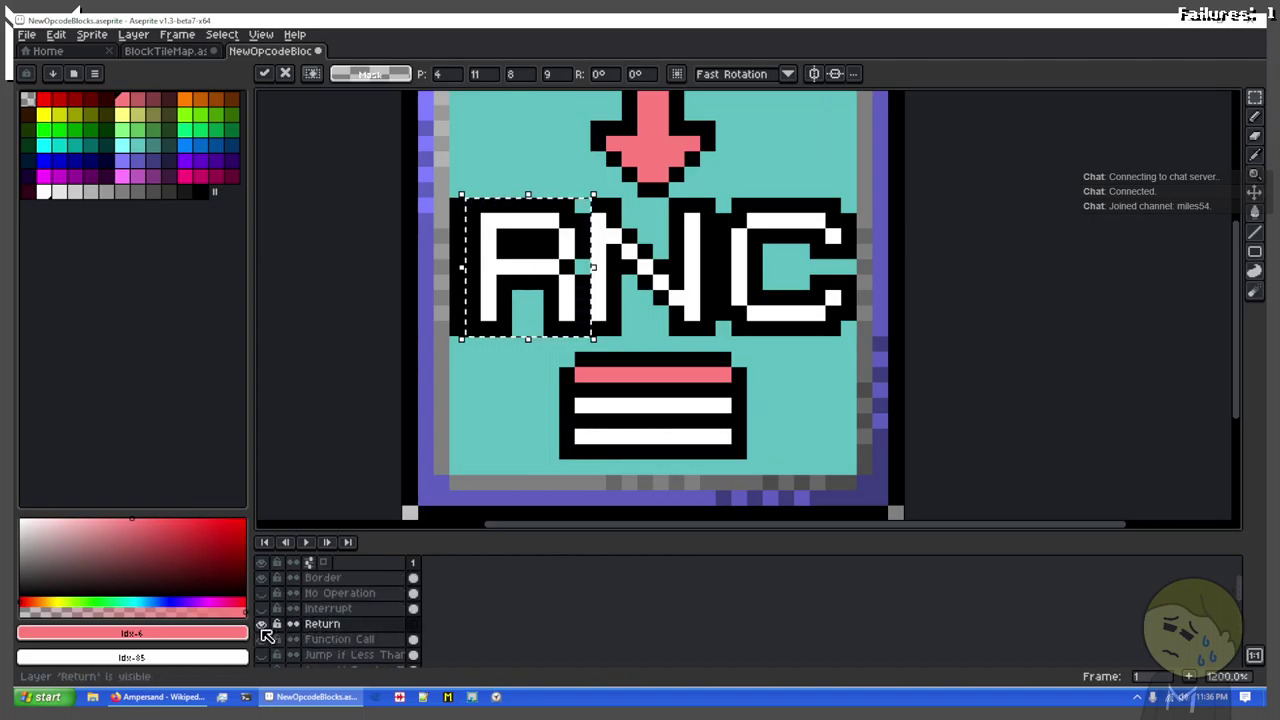
{"action": "left_click", "coordinate": [263, 625]}
Step: Select the 8 by 9 pixel F of the FNC label on the Function Call layer with the Rectangular Marquee
{"action": "left_click", "coordinate": [440, 251]}
{"action": "left_click_drag", "start_coordinate": [457, 206], "coordinate": [566, 331]}
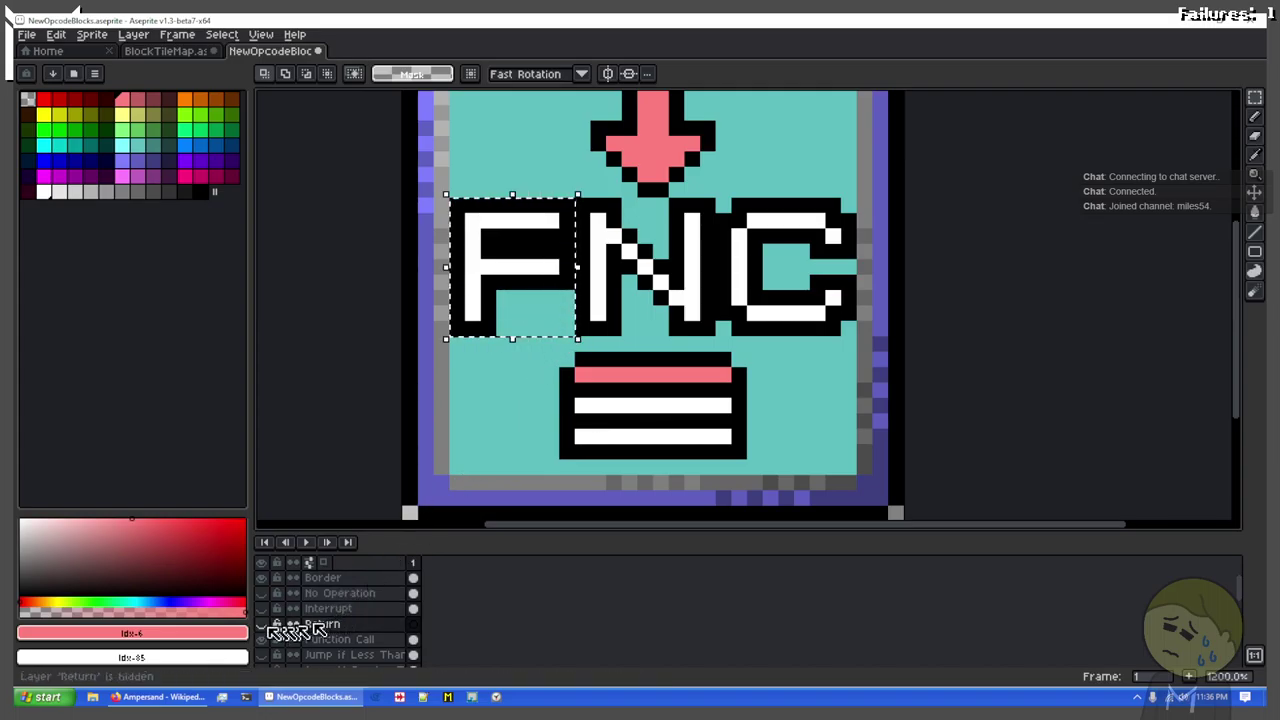
{"action": "left_click", "coordinate": [350, 640]}
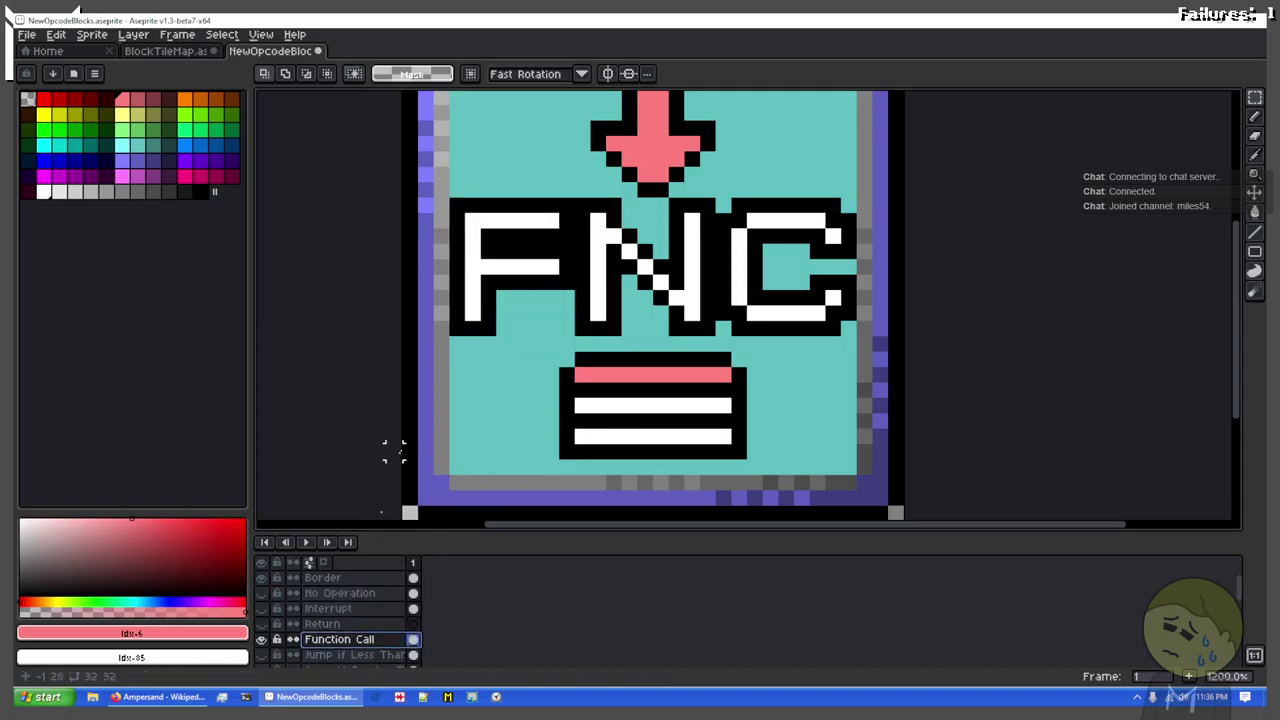
{"action": "left_click_drag", "start_coordinate": [566, 326], "coordinate": [568, 330]}
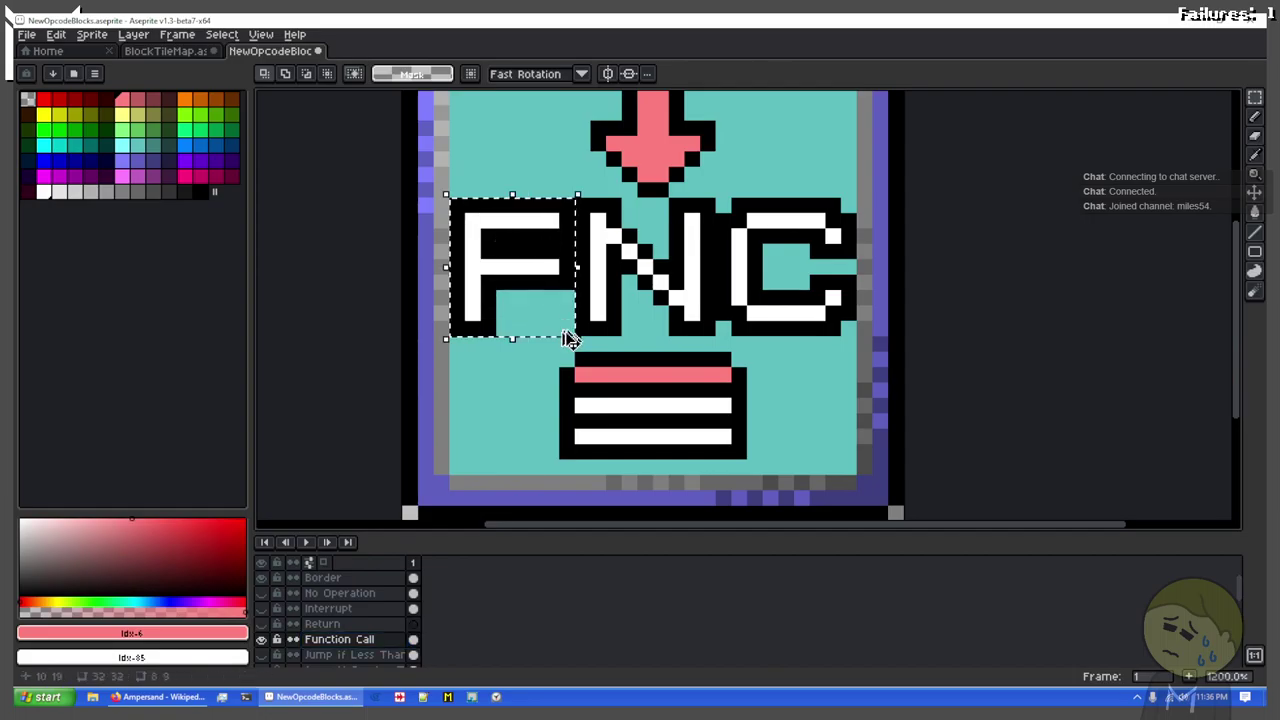
Step: Hide the Function Call layer and paste the copied F onto the Return layer at position 3, 11
{"action": "key", "text": "ctrl+d"}
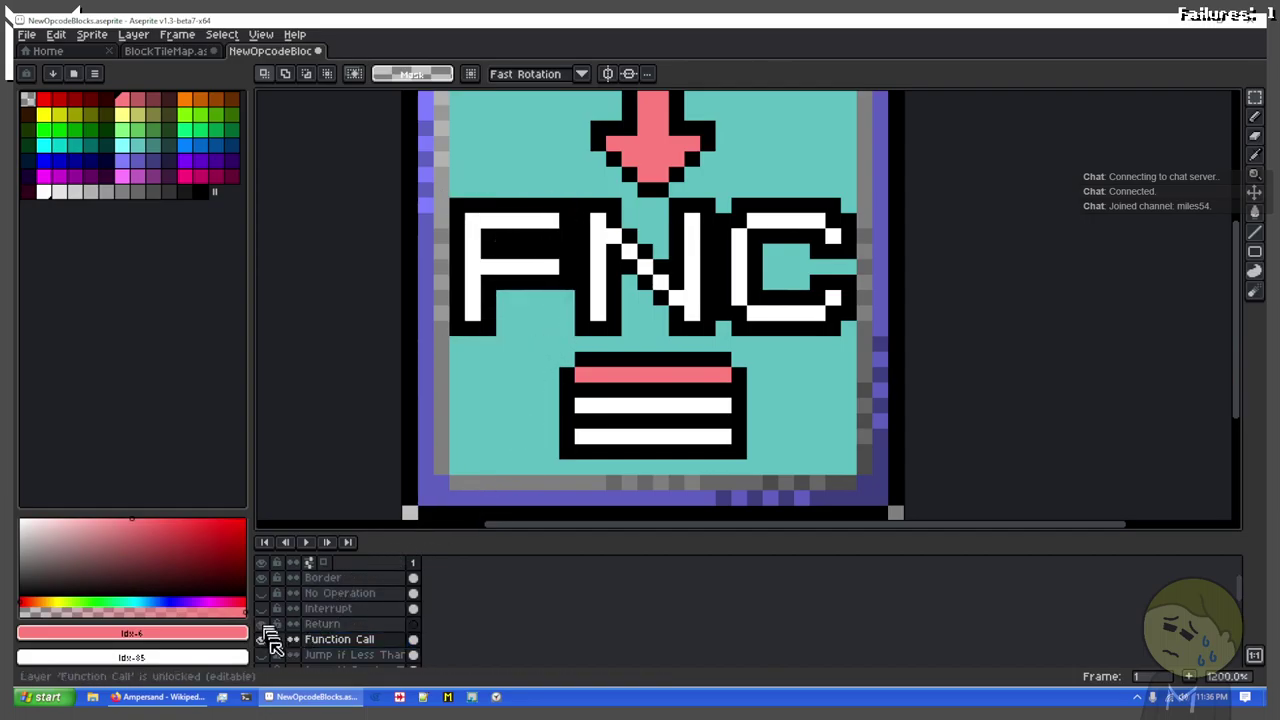
{"action": "left_click", "coordinate": [262, 640]}
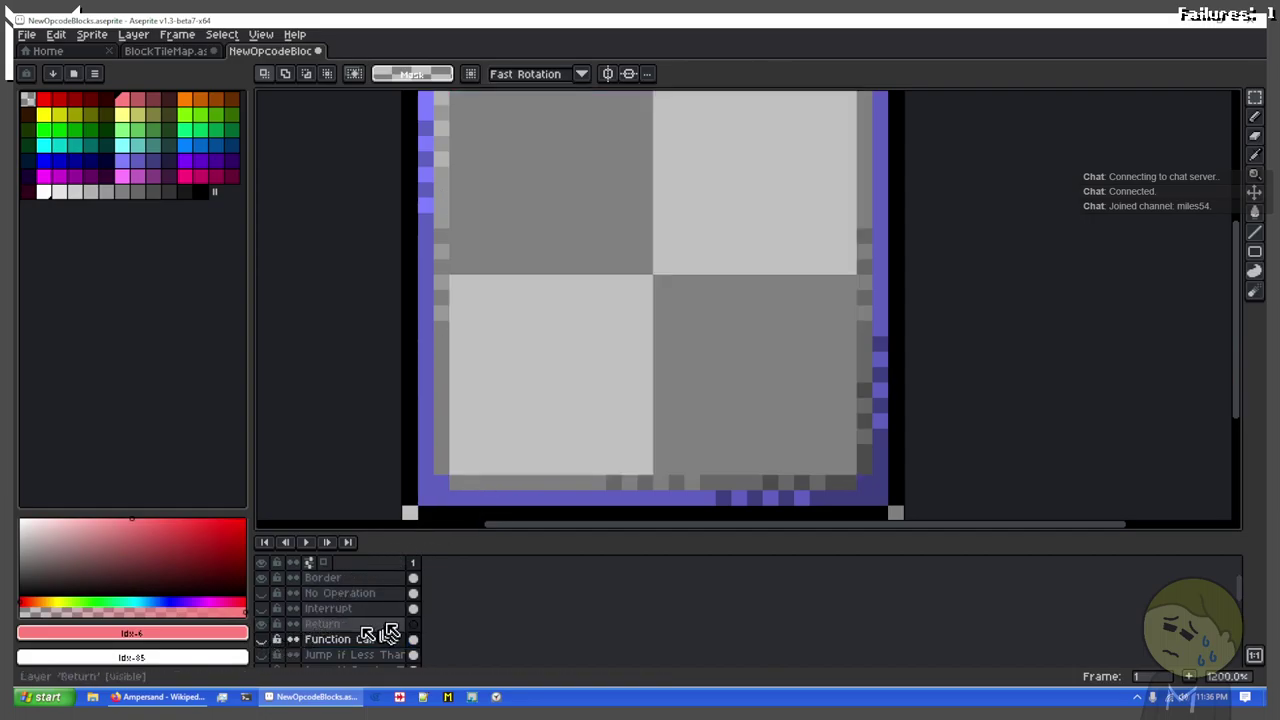
{"action": "left_click", "coordinate": [262, 609]}
{"action": "left_click", "coordinate": [263, 611]}
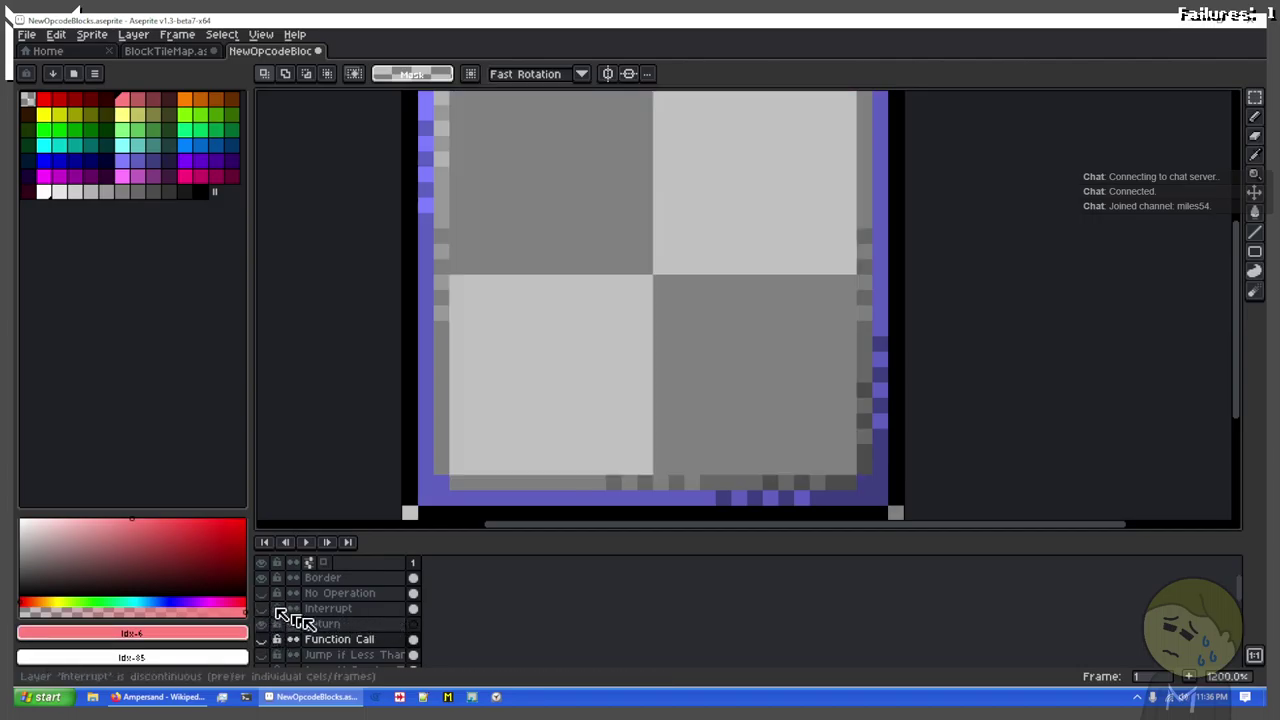
{"action": "left_click", "coordinate": [335, 624]}
{"action": "key", "text": "ctrl+v"}
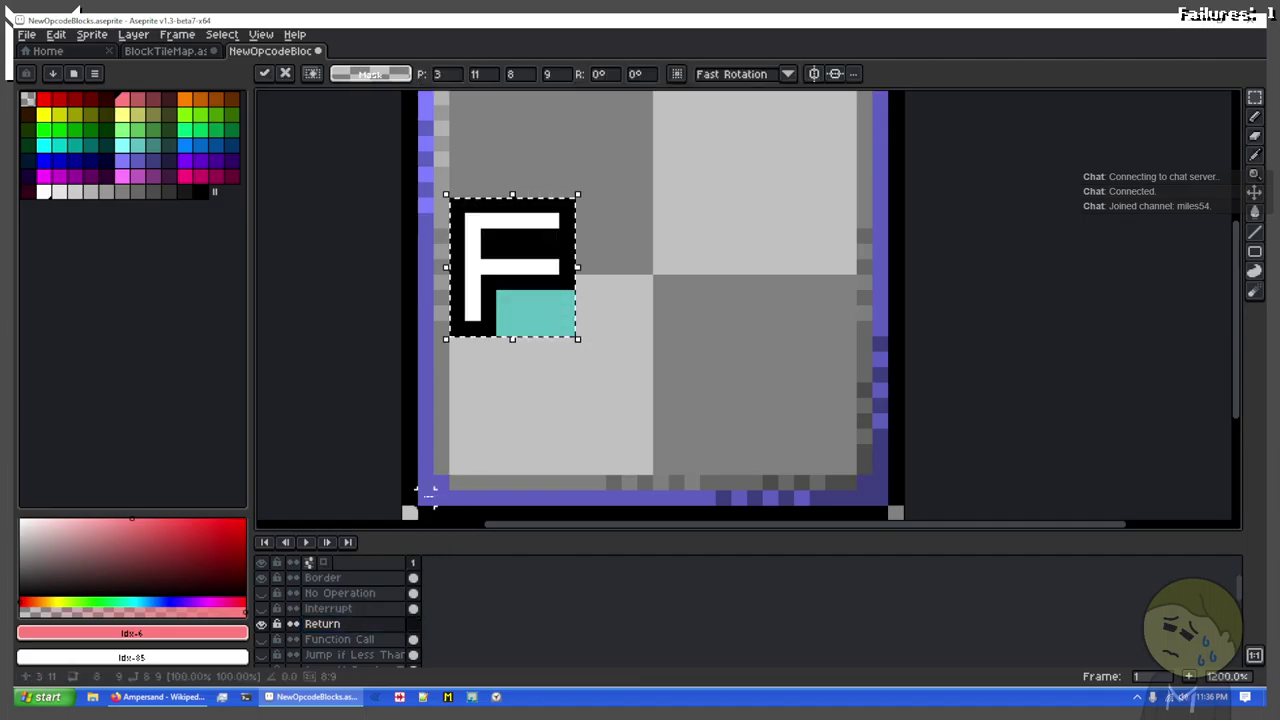
Step: Fill the 30 by 30 pixel area inside the black border of the Return layer with teal Idx-49 and paste the F on top
{"action": "left_click_drag", "start_coordinate": [428, 497], "coordinate": [882, 120]}
{"action": "left_click", "coordinate": [137, 145]}
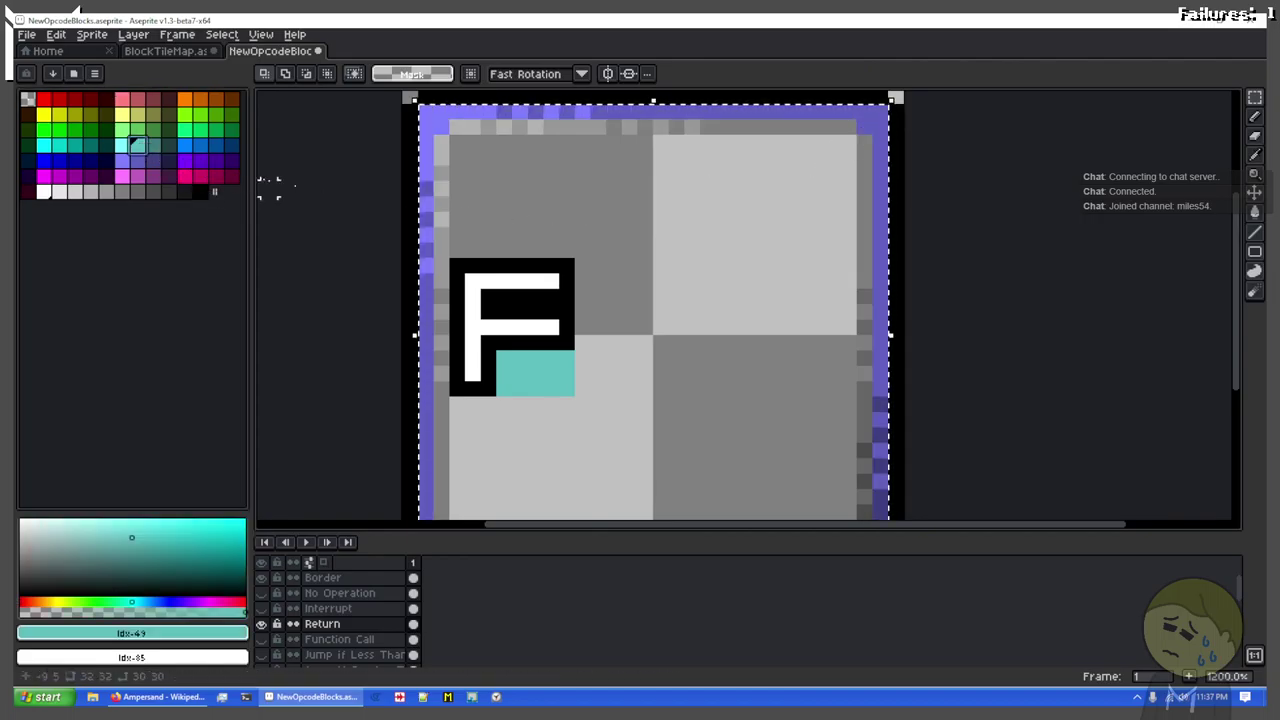
{"action": "key", "text": "f"}
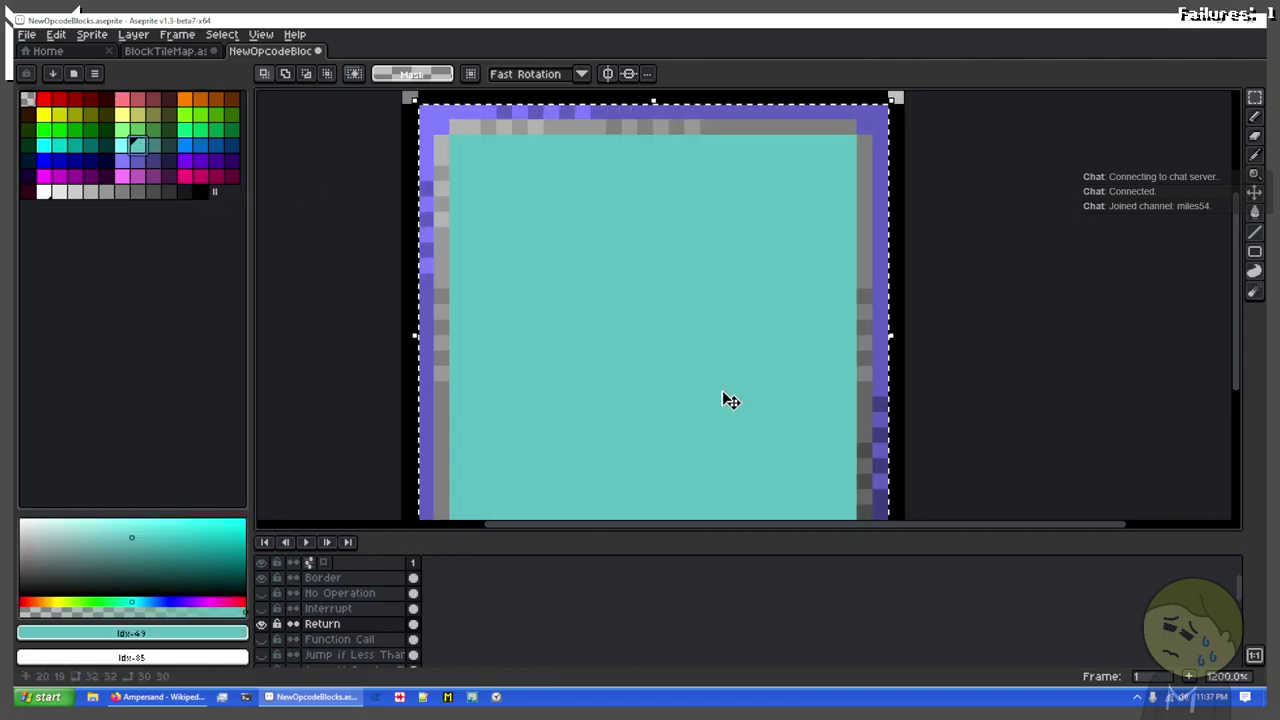
{"action": "key", "text": "ctrl+v"}
{"action": "left_click", "coordinate": [676, 403]}
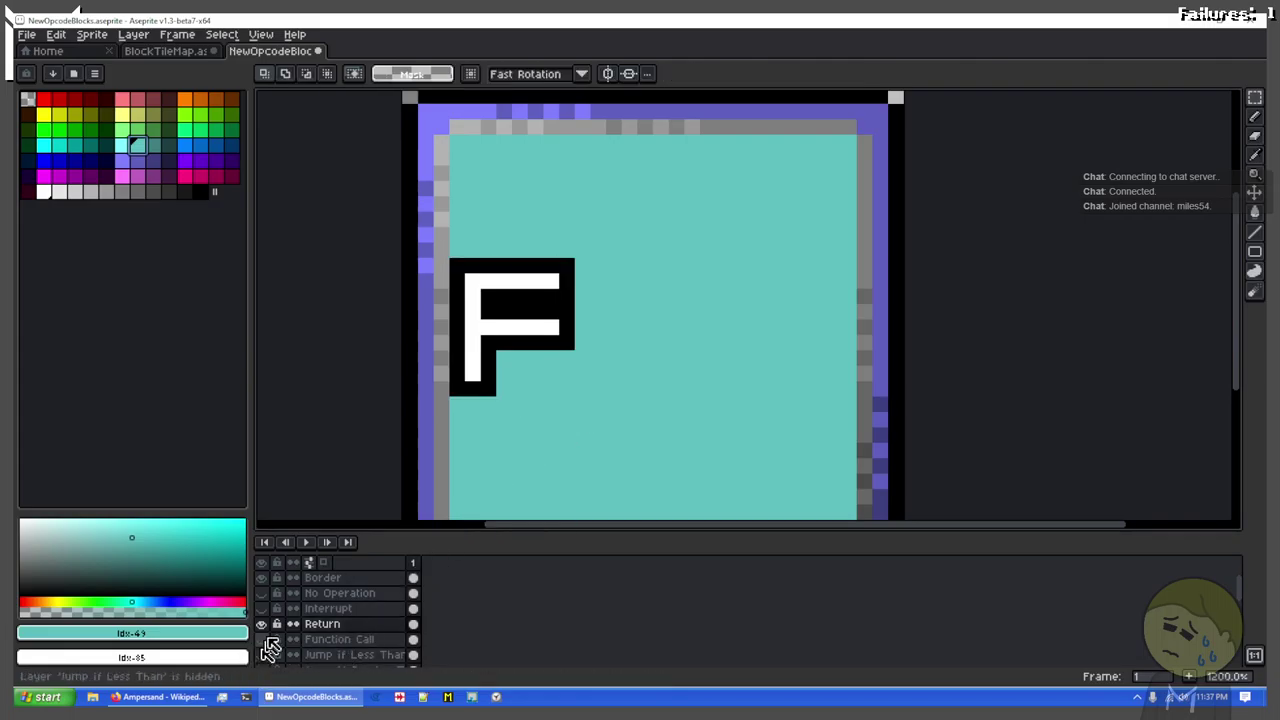
Step: Turn the F on the Return layer into an E by duplicating its middle arm downward as the bottom arm
{"action": "scroll", "coordinate": [508, 375], "scroll_direction": "up", "scroll_amount": 1}
{"action": "left_click_drag", "start_coordinate": [597, 341], "coordinate": [470, 278]}
{"action": "left_click_drag", "start_coordinate": [530, 305], "coordinate": [530, 368], "text": "ctrl"}
{"action": "left_click", "coordinate": [566, 230]}
Step: Select the E with a 10 by 9 pixel marquee, move it four pixels right, and undo the accidental outline change
{"action": "left_click_drag", "start_coordinate": [596, 219], "coordinate": [389, 402]}
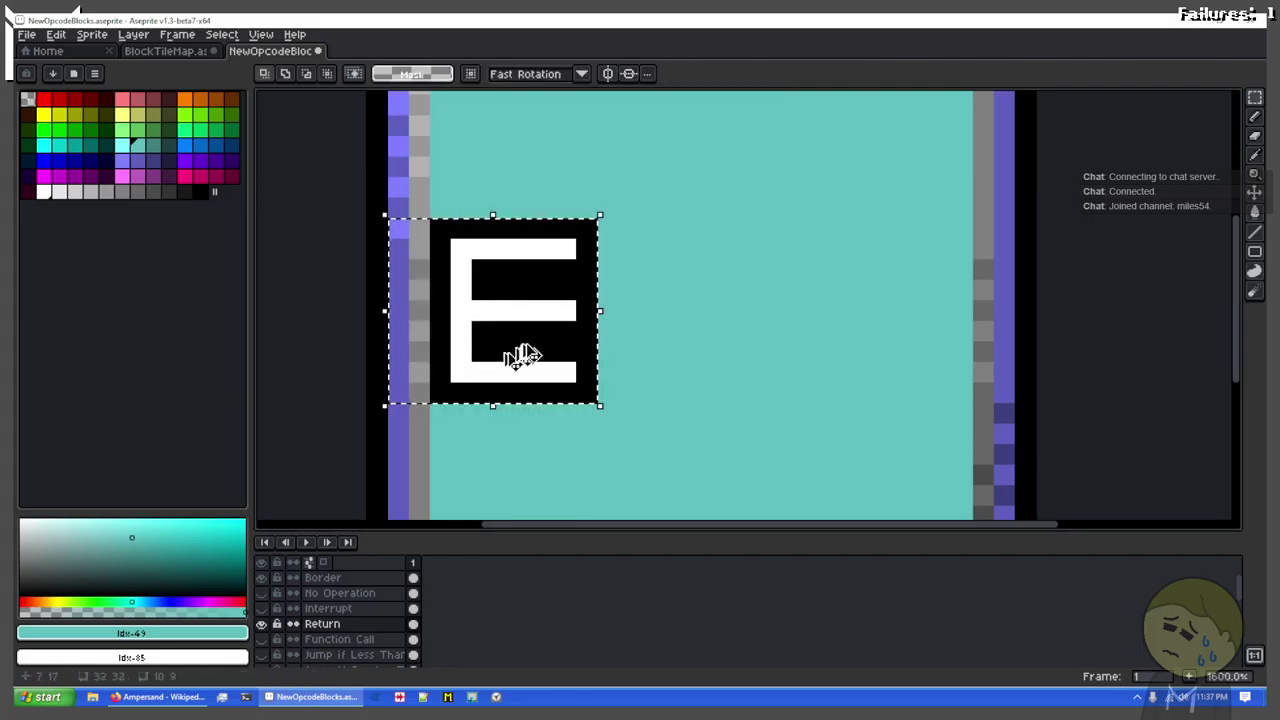
{"action": "left_click", "coordinate": [529, 354]}
{"action": "key", "text": "Right"}
{"action": "key", "text": "Right"}
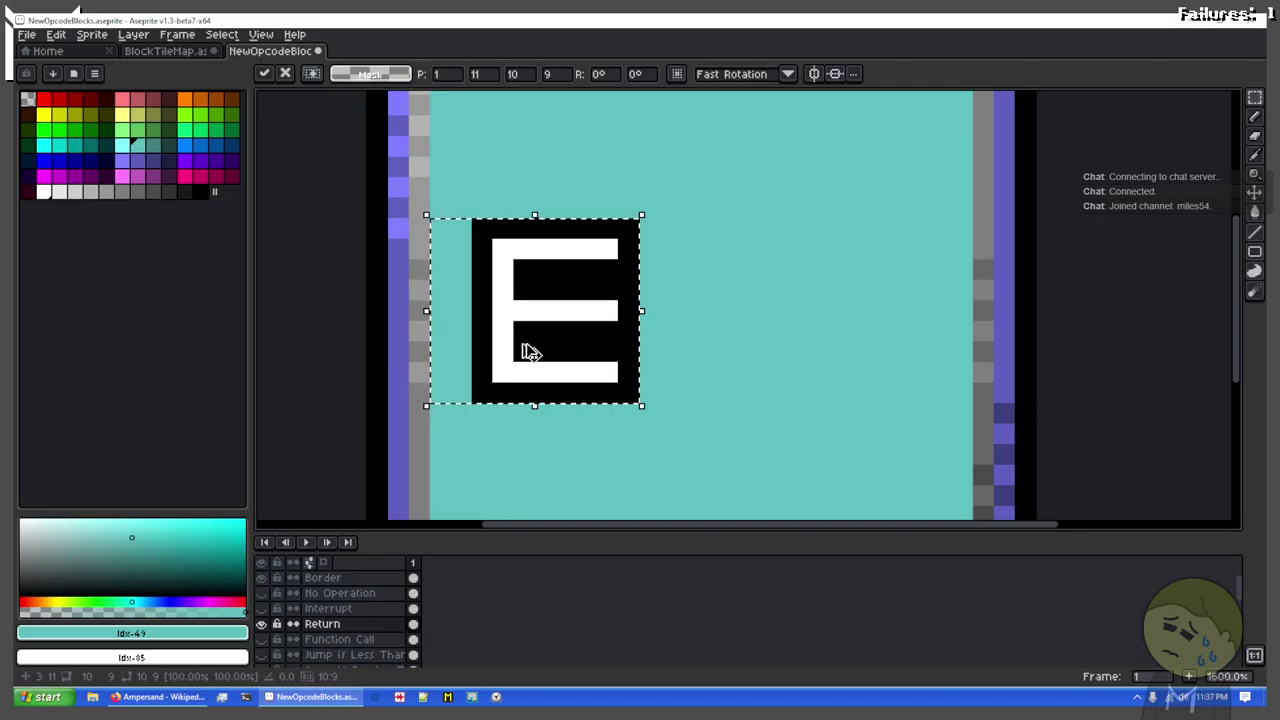
{"action": "key", "text": "Return"}
{"action": "key", "text": "Right"}
{"action": "key", "text": "Right"}
{"action": "key", "text": "s"}
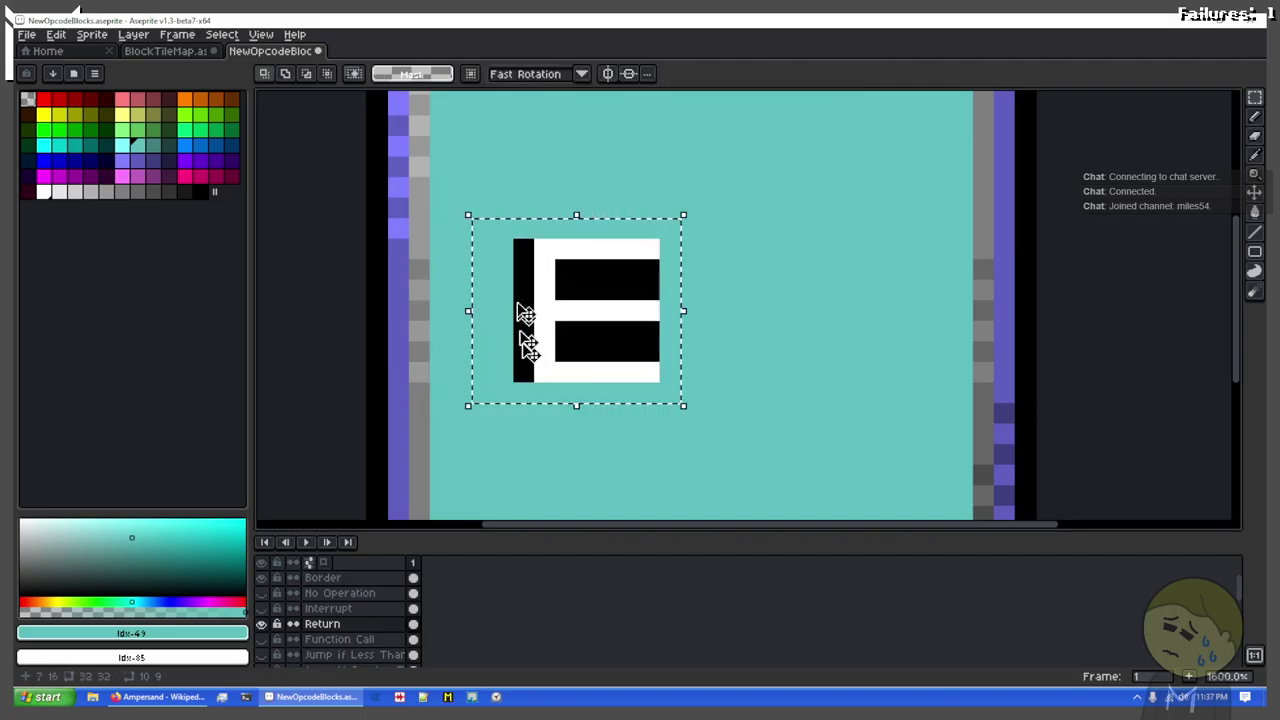
{"action": "key", "text": "ctrl+z"}
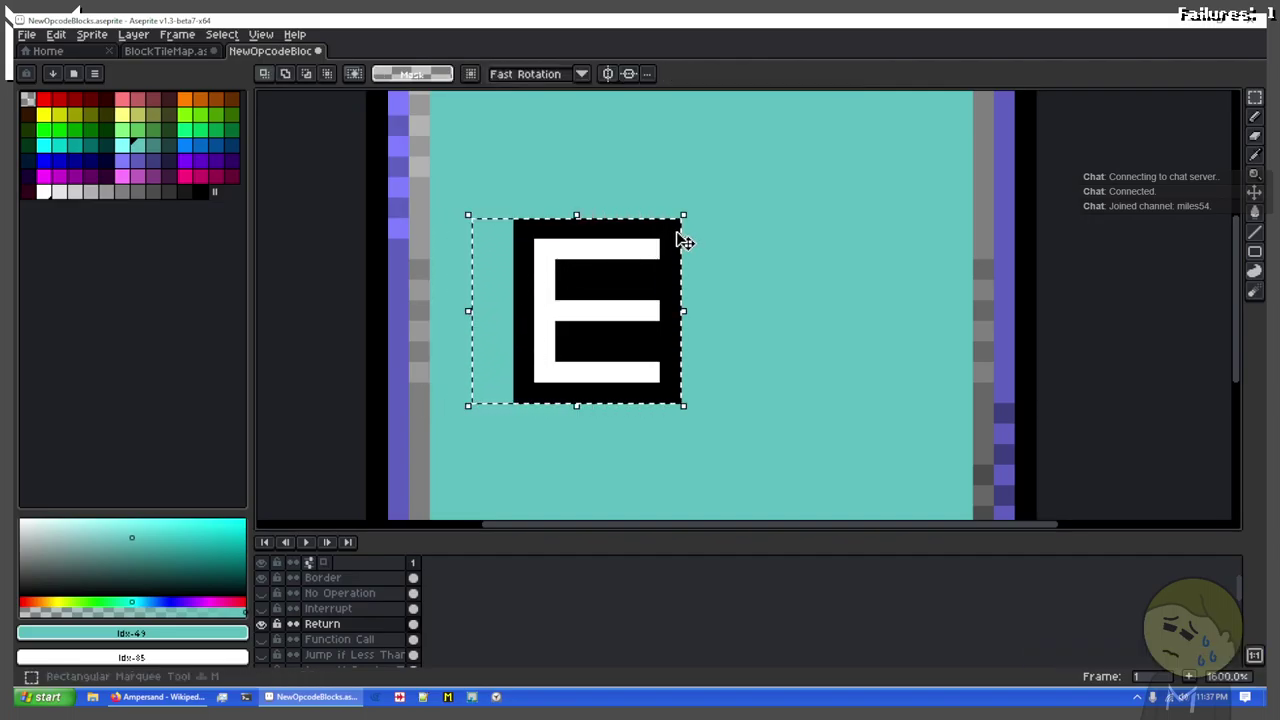
Step: Reselect the E with a 14 by 9 pixel marquee and move it five pixels right into the label's middle letter position
{"action": "key", "text": "ctrl+d"}
{"action": "left_click_drag", "start_coordinate": [669, 228], "coordinate": [386, 404]}
{"action": "key", "text": "Right"}
{"action": "key", "text": "Right"}
{"action": "key", "text": "Right"}
{"action": "key", "text": "Right"}
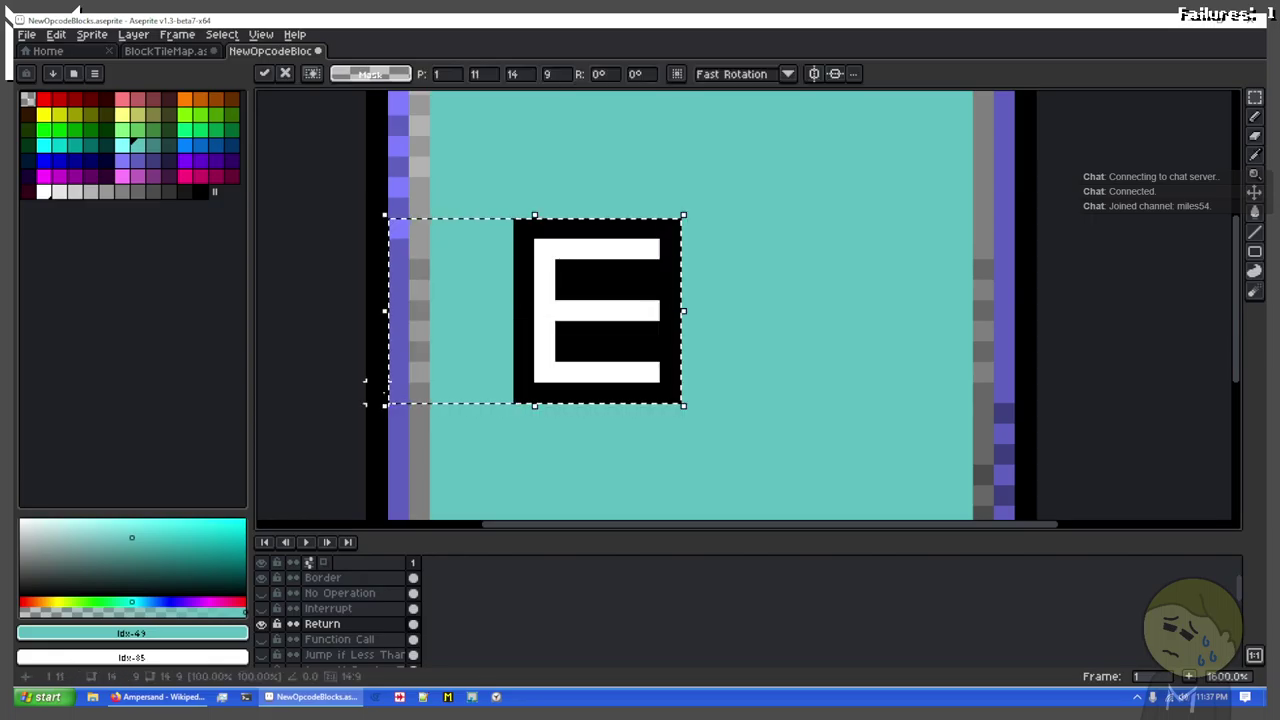
{"action": "key", "text": "Right"}
{"action": "key", "text": "ctrl+d"}
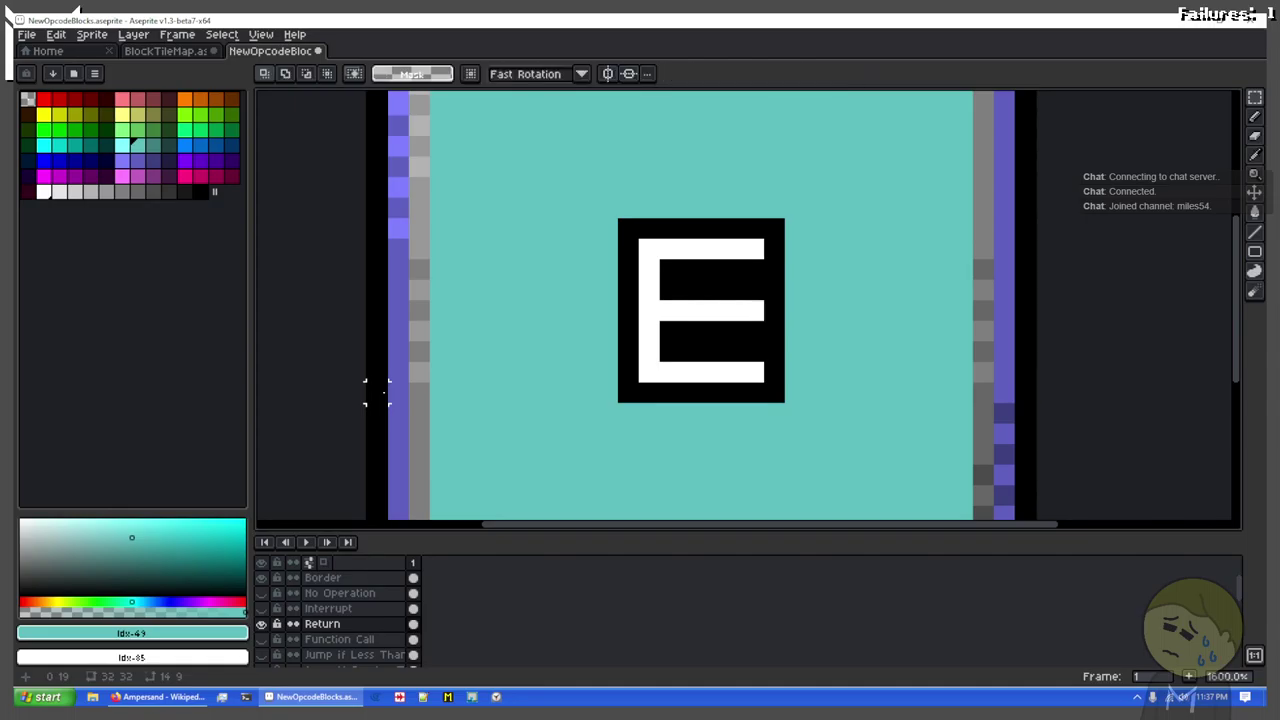
Step: Show the Shift Right layer and hide the Return layer
{"action": "scroll", "coordinate": [282, 632], "scroll_direction": "down", "scroll_amount": 1}
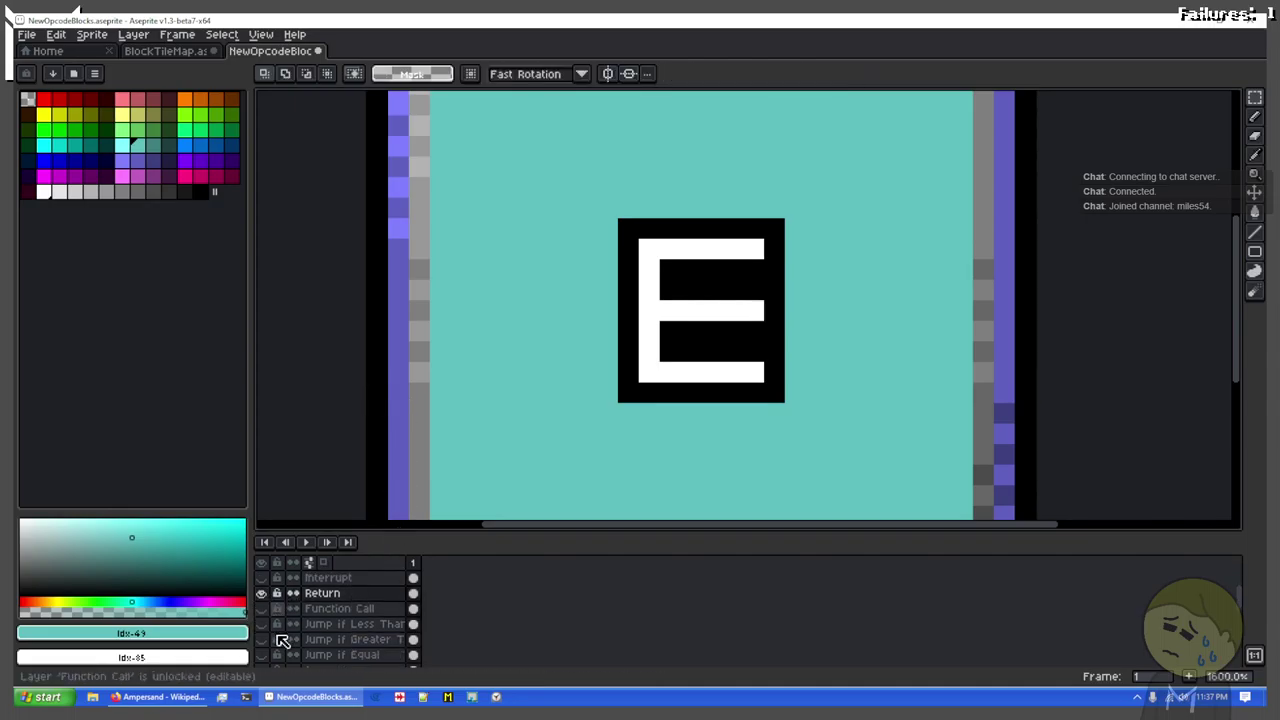
{"action": "scroll", "coordinate": [282, 640], "scroll_direction": "up", "scroll_amount": 1}
{"action": "left_click", "coordinate": [262, 624]}
{"action": "left_click", "coordinate": [262, 624]}
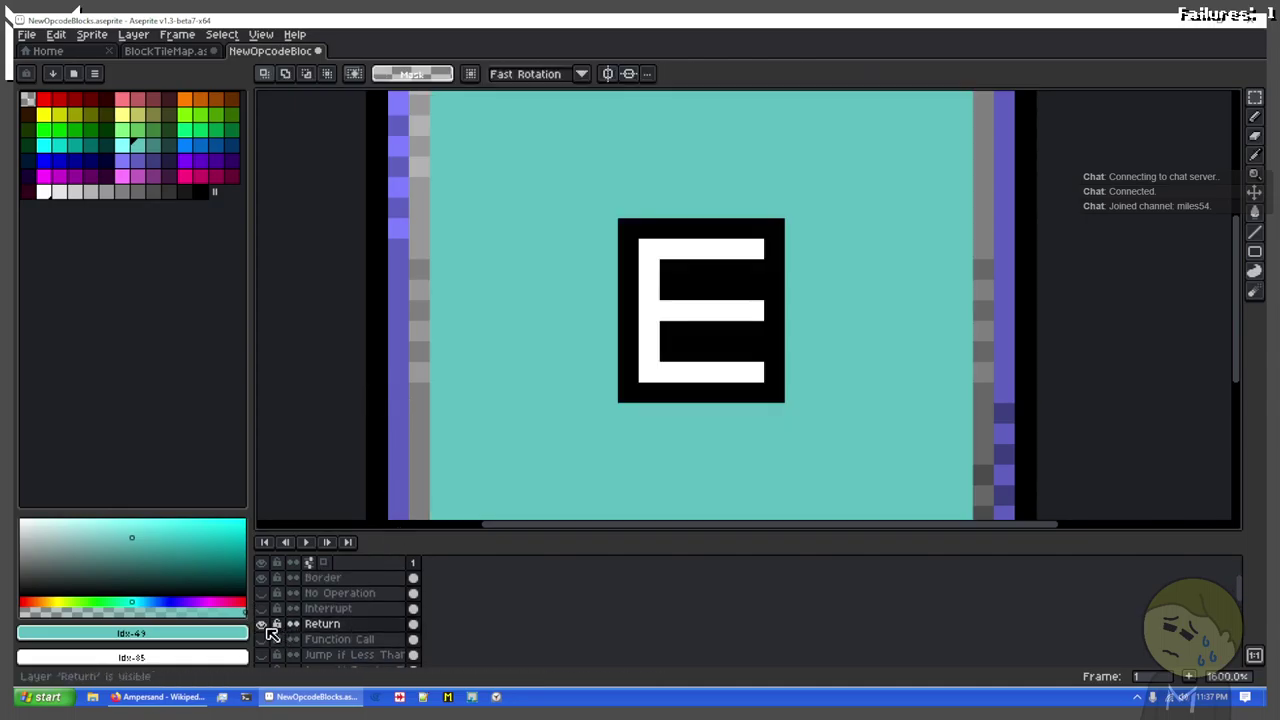
{"action": "scroll", "coordinate": [267, 609], "scroll_direction": "down", "scroll_amount": 1}
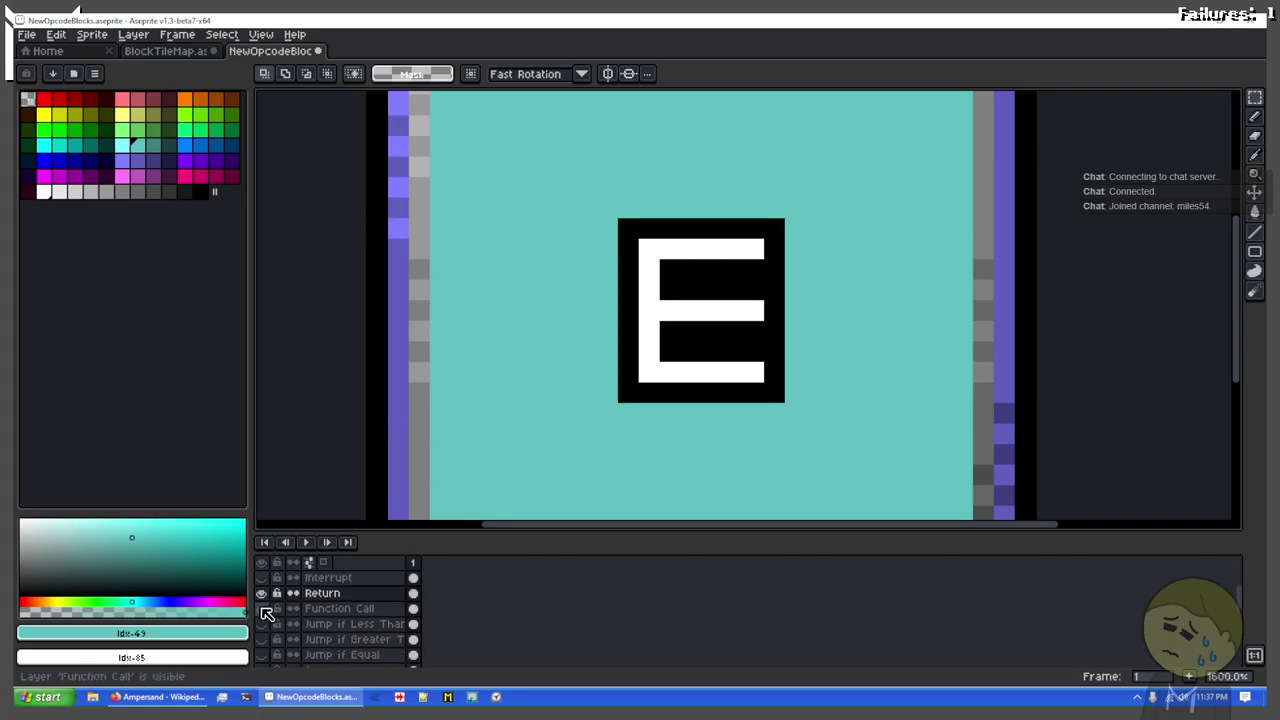
{"action": "left_click", "coordinate": [263, 593]}
{"action": "left_click", "coordinate": [263, 593]}
{"action": "scroll", "coordinate": [262, 630], "scroll_direction": "down", "scroll_amount": 1}
{"action": "scroll", "coordinate": [262, 640], "scroll_direction": "down", "scroll_amount": 1}
{"action": "scroll", "coordinate": [264, 639], "scroll_direction": "up", "scroll_amount": 1}
{"action": "scroll", "coordinate": [266, 660], "scroll_direction": "down", "scroll_amount": 1}
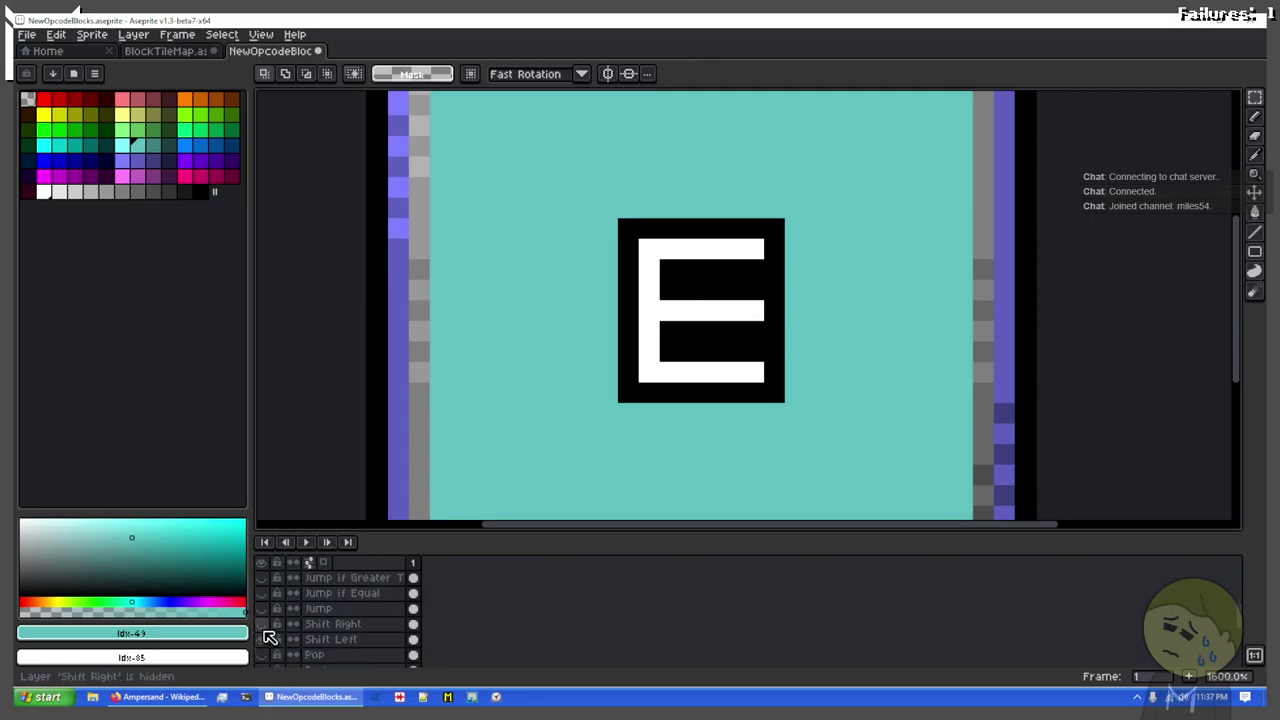
{"action": "scroll", "coordinate": [278, 615], "scroll_direction": "up", "scroll_amount": 4}
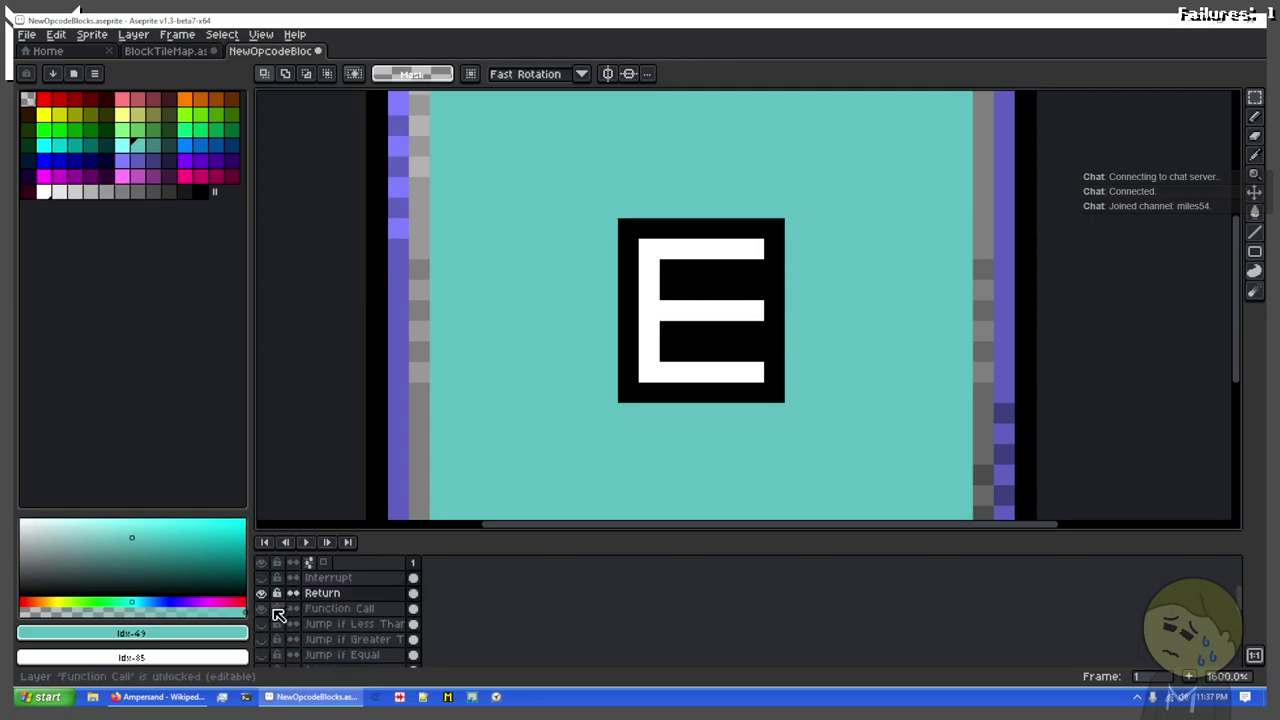
{"action": "left_click", "coordinate": [266, 593]}
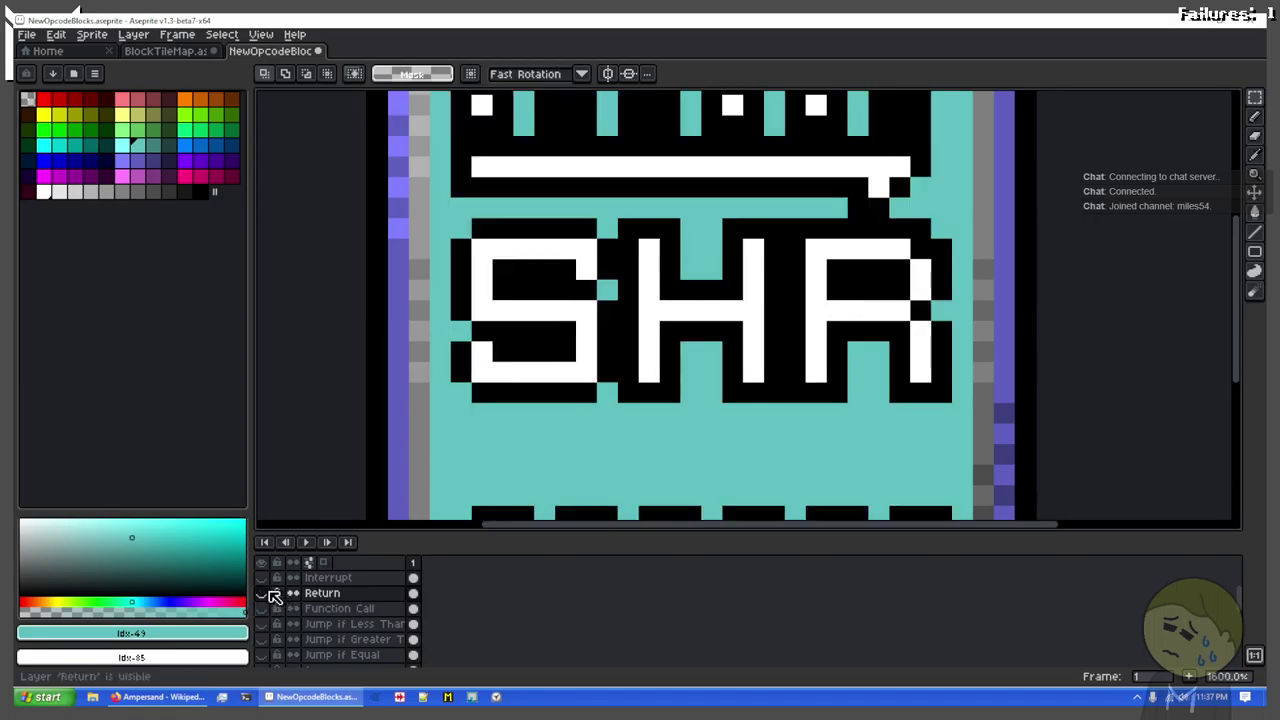
{"action": "scroll", "coordinate": [266, 613], "scroll_direction": "up", "scroll_amount": 3}
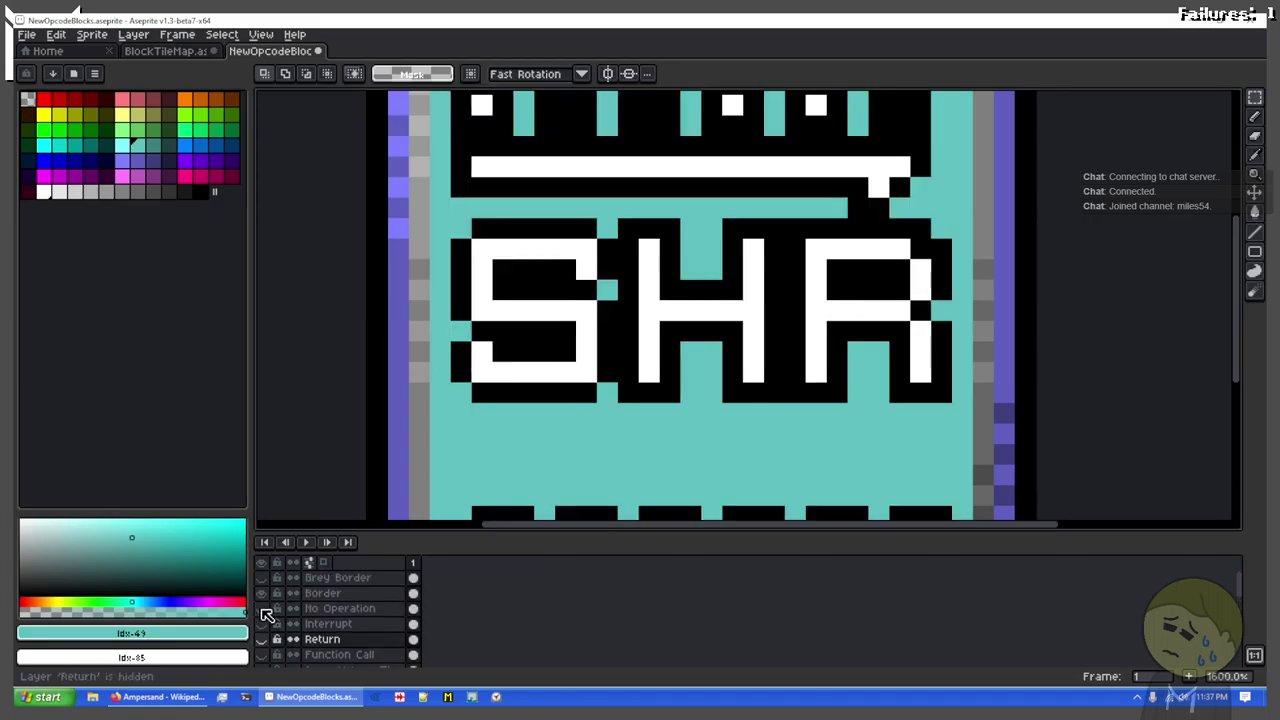
Step: Copy the 8 by 9 pixel R of the SHR label on the Shift Right layer
{"action": "scroll", "coordinate": [268, 613], "scroll_direction": "down", "scroll_amount": 7}
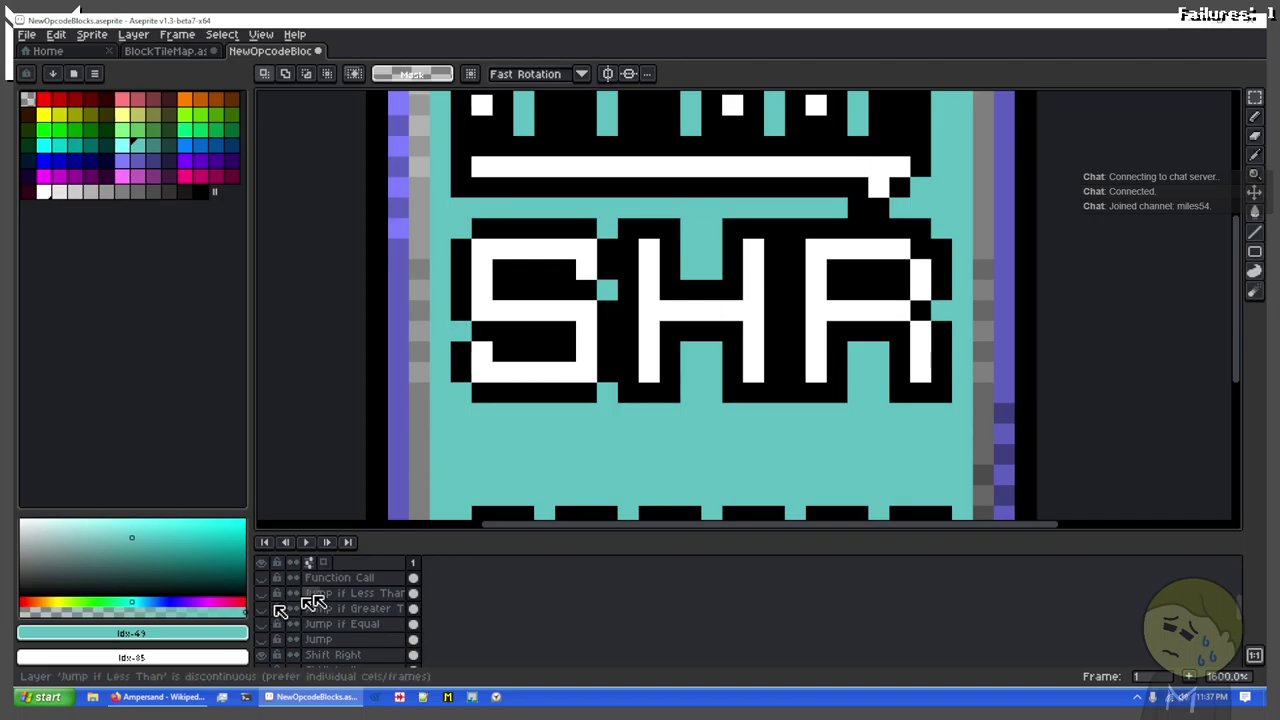
{"action": "left_click", "coordinate": [378, 594]}
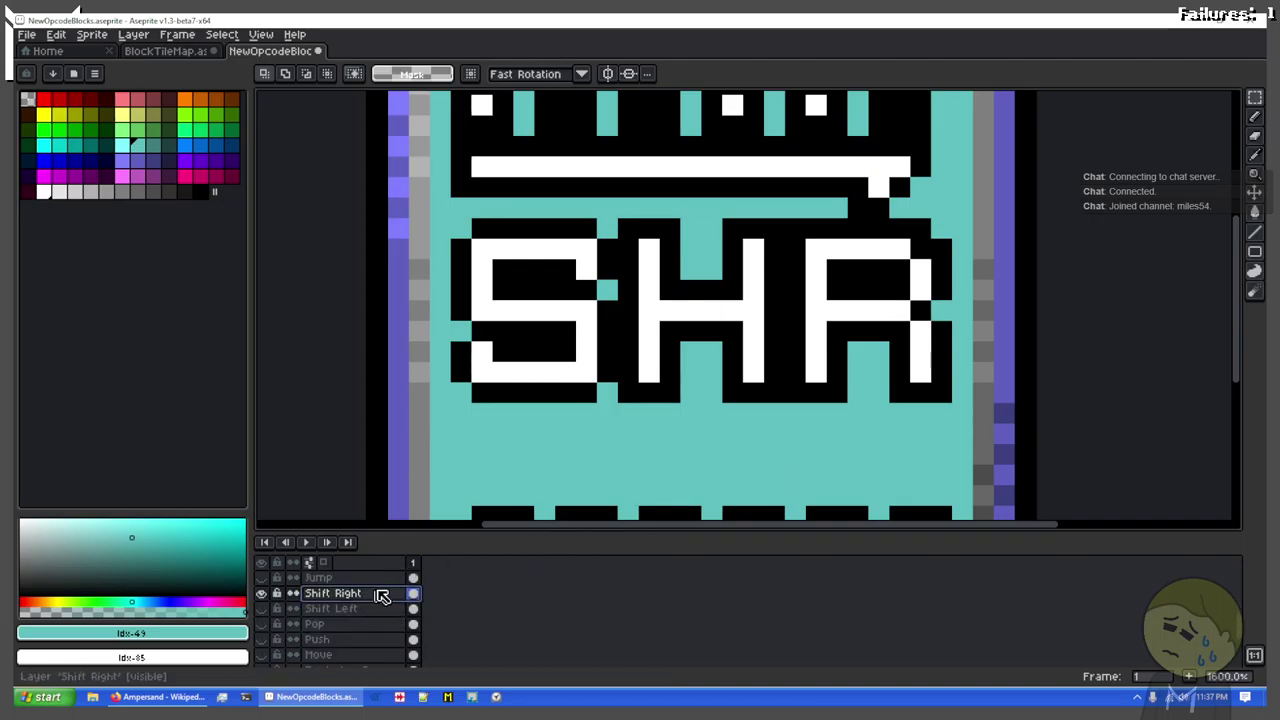
{"action": "left_click_drag", "start_coordinate": [783, 405], "coordinate": [955, 216]}
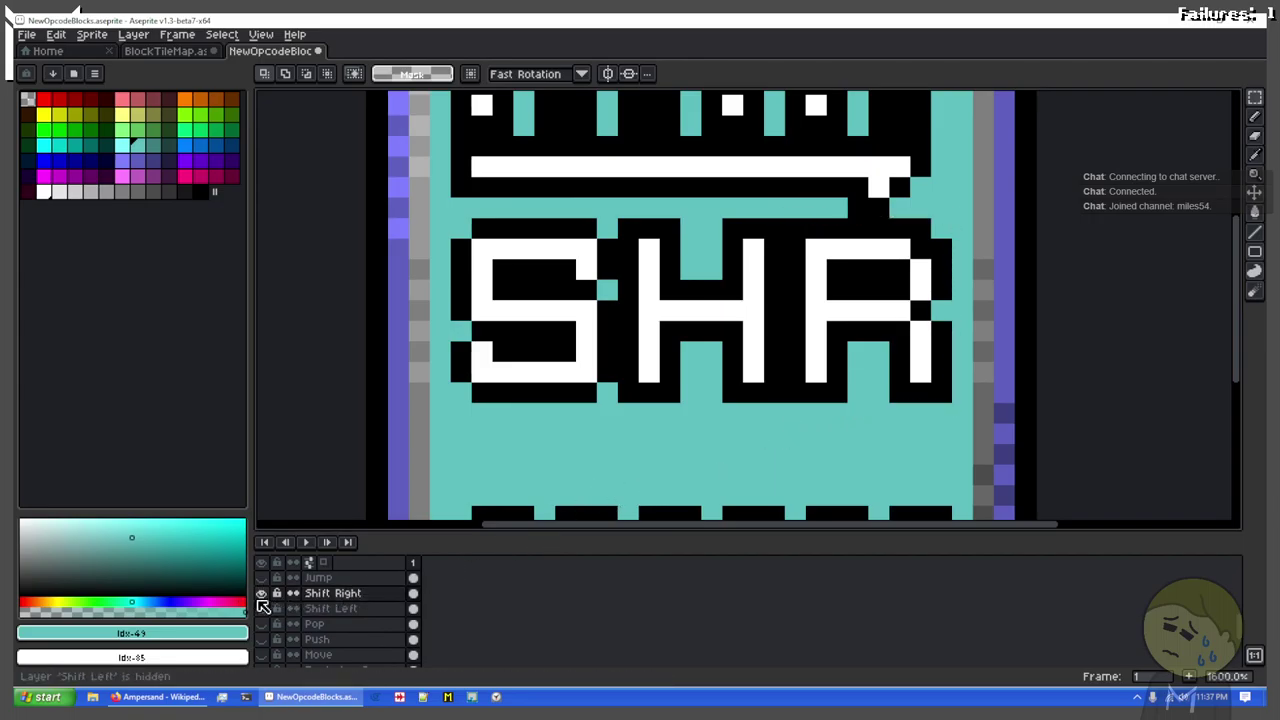
Step: Switch back to the Return layer, hide Shift Right, and paste the R before the E at position 4, 11
{"action": "left_click", "coordinate": [261, 593]}
{"action": "scroll", "coordinate": [258, 604], "scroll_direction": "down", "scroll_amount": 5}
{"action": "left_click", "coordinate": [330, 639]}
{"action": "left_click", "coordinate": [261, 639]}
{"action": "key", "text": "ctrl+v"}
{"action": "left_click_drag", "start_coordinate": [829, 357], "coordinate": [520, 361]}
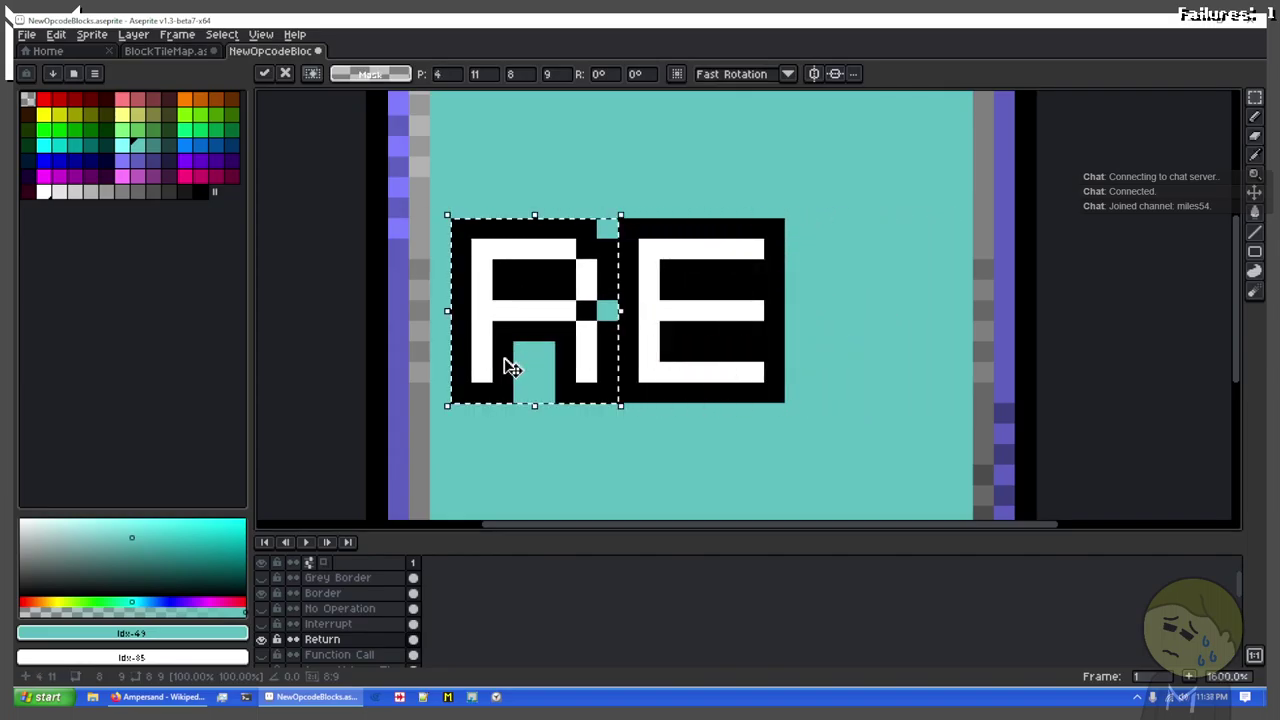
Step: Show the Jump if Greater Than layer in place of Return and copy the T of its JGT label
{"action": "scroll", "coordinate": [300, 615], "scroll_direction": "down", "scroll_amount": 3}
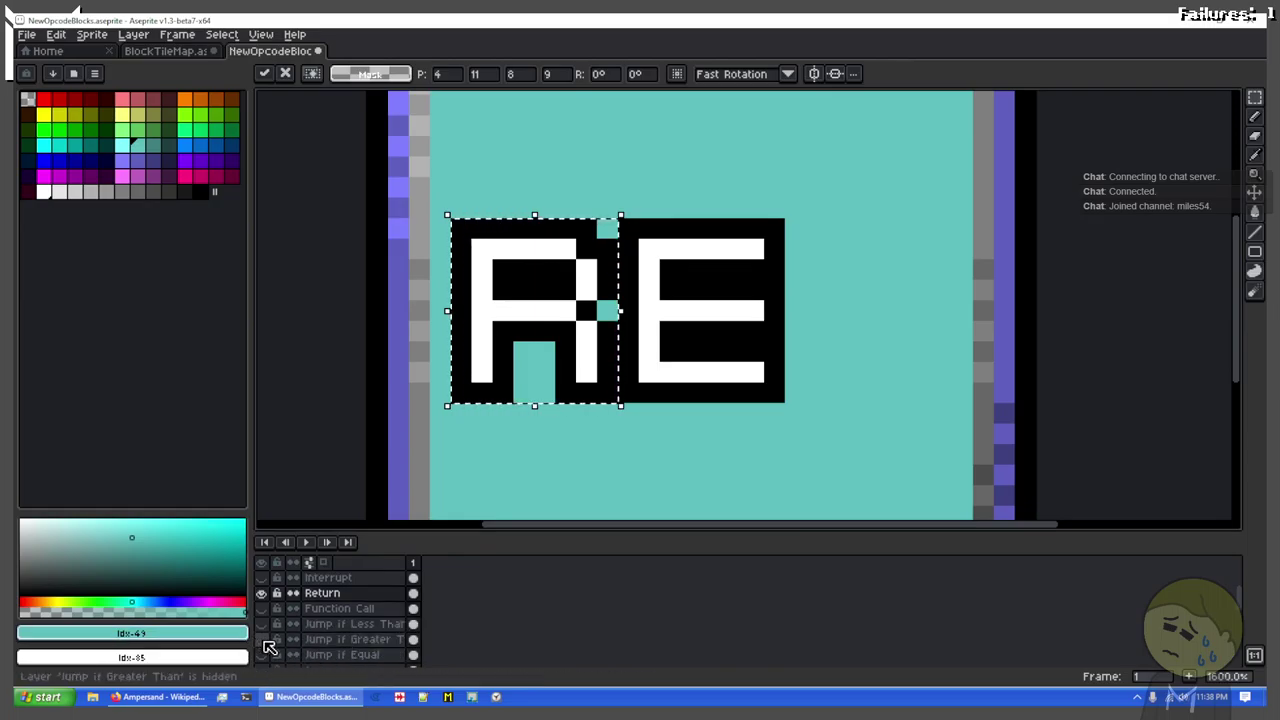
{"action": "left_click", "coordinate": [261, 593]}
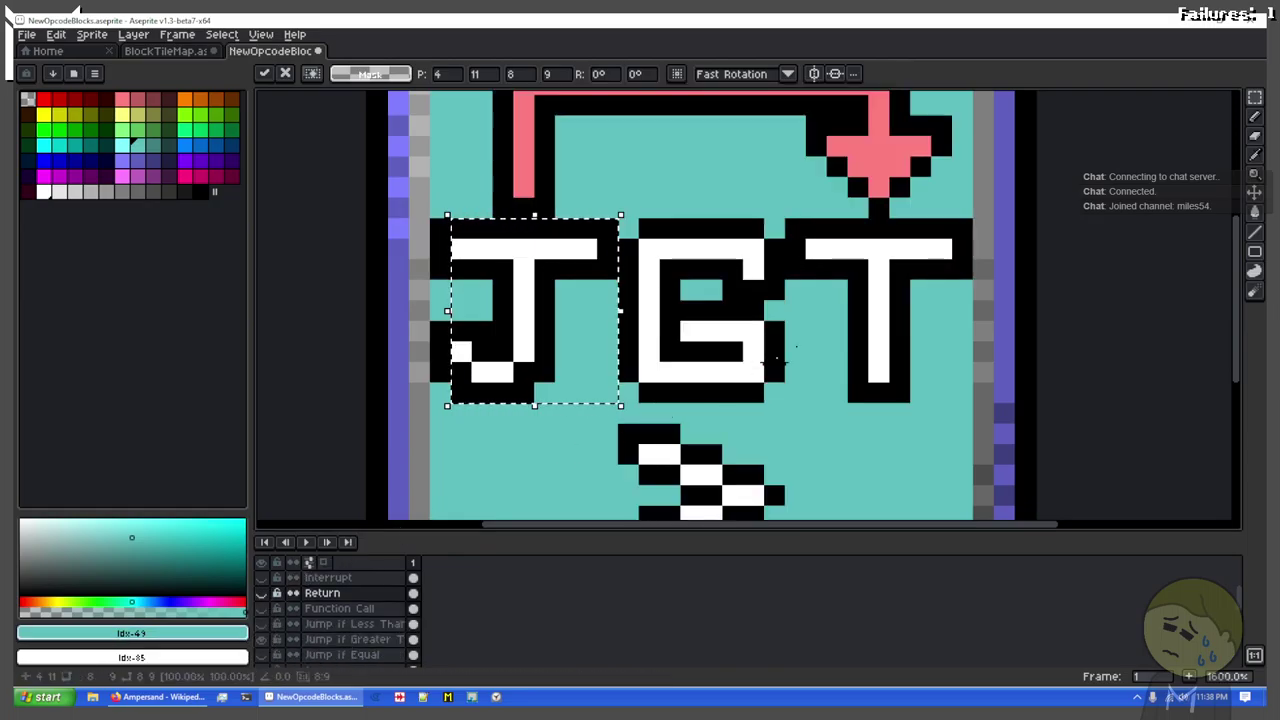
{"action": "left_click", "coordinate": [817, 247]}
{"action": "left_click_drag", "start_coordinate": [783, 216], "coordinate": [975, 405]}
{"action": "left_click", "coordinate": [264, 609]}
{"action": "left_click", "coordinate": [392, 641]}
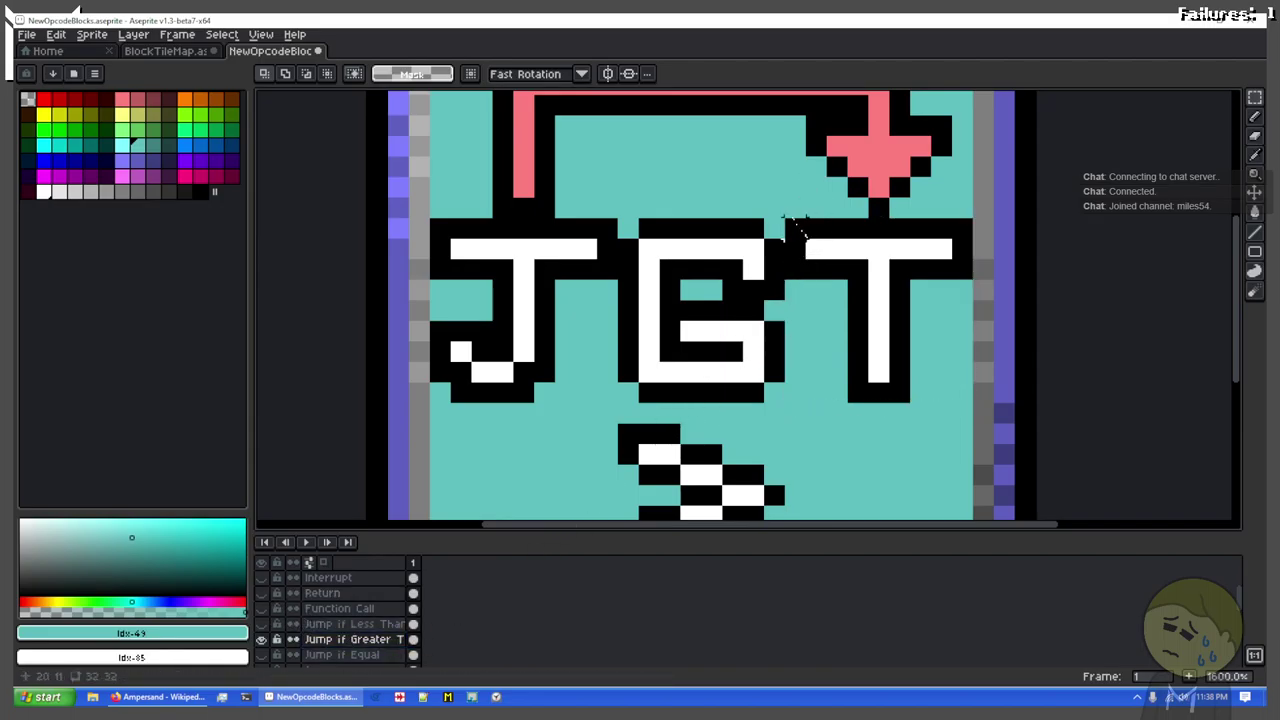
{"action": "left_click_drag", "start_coordinate": [786, 216], "coordinate": [975, 405]}
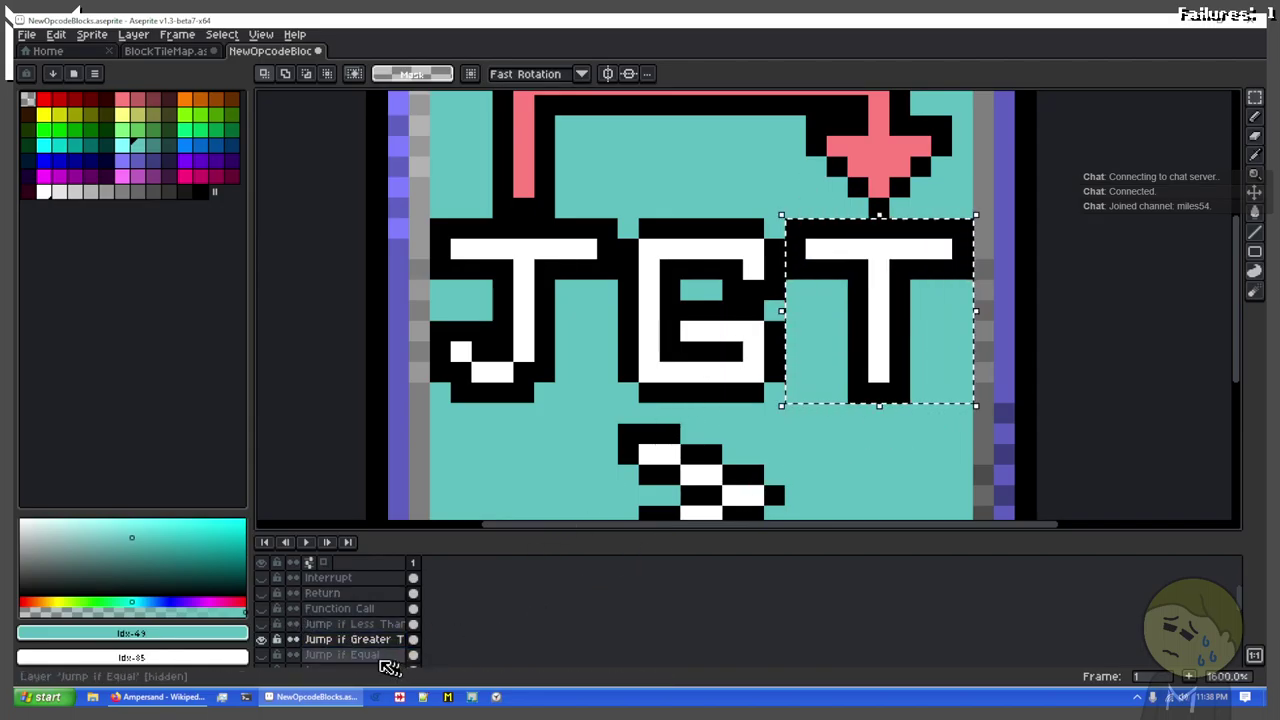
{"action": "key", "text": "ctrl+d"}
Step: Show the Return layer instead of Jump if Greater Than and paste the T onto it after the E
{"action": "left_click", "coordinate": [261, 594]}
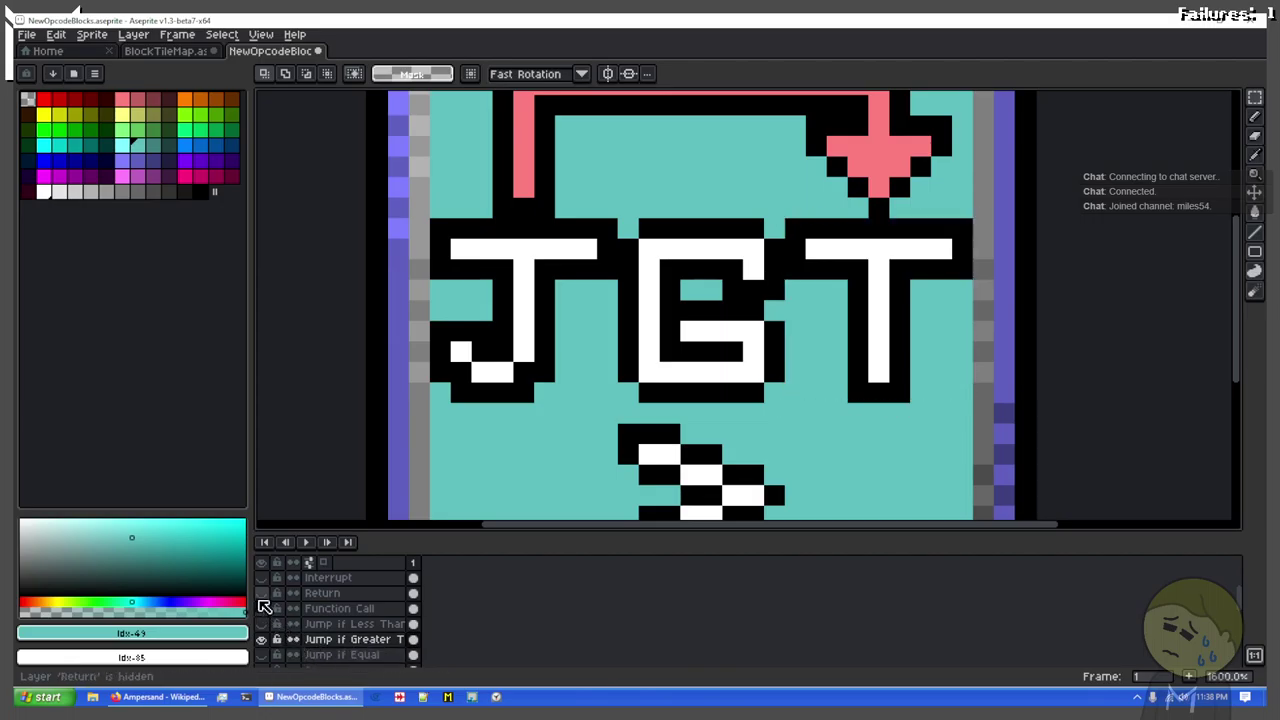
{"action": "left_click_drag", "start_coordinate": [261, 608], "coordinate": [262, 624]}
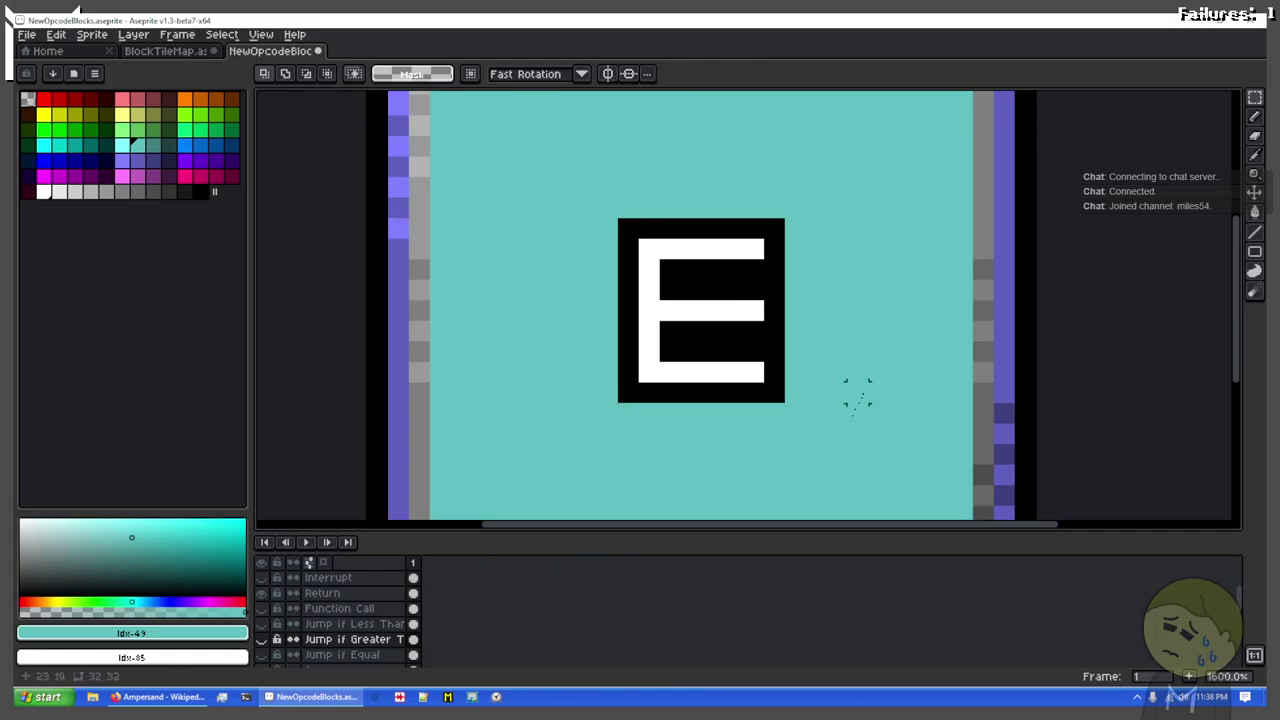
{"action": "left_click", "coordinate": [368, 595]}
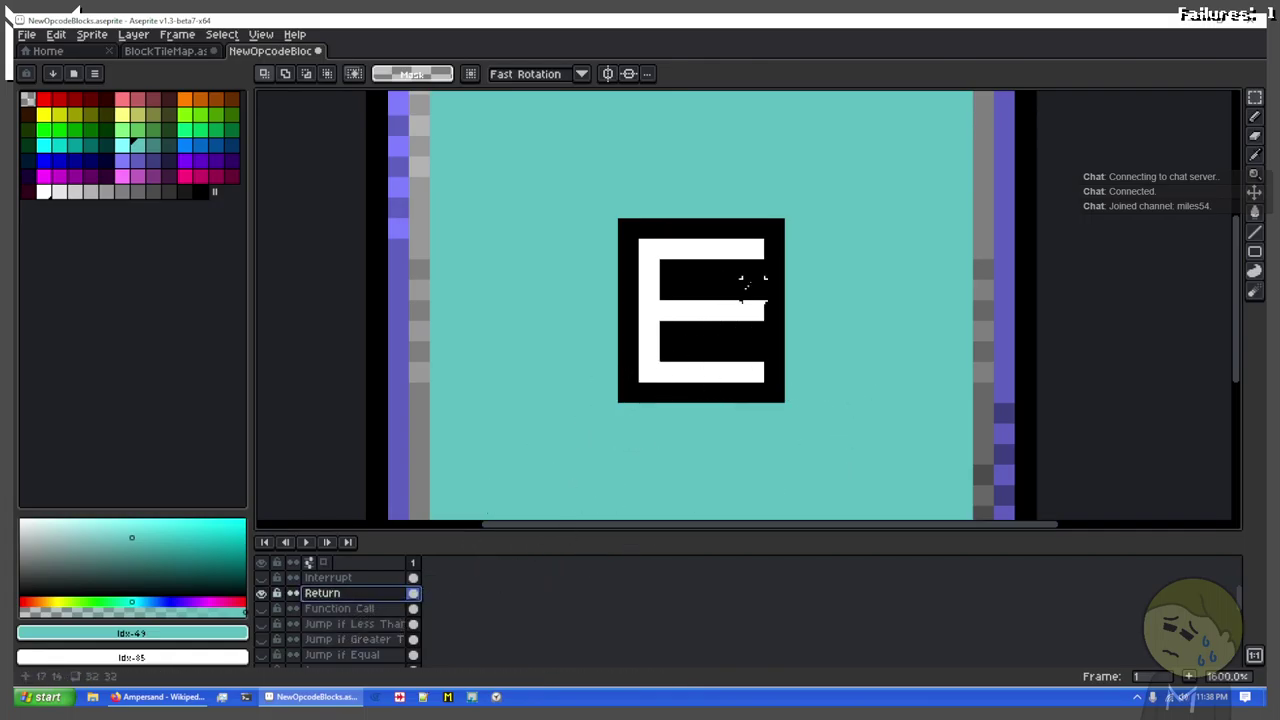
{"action": "key", "text": "ctrl+v"}
{"action": "left_click", "coordinate": [686, 388]}
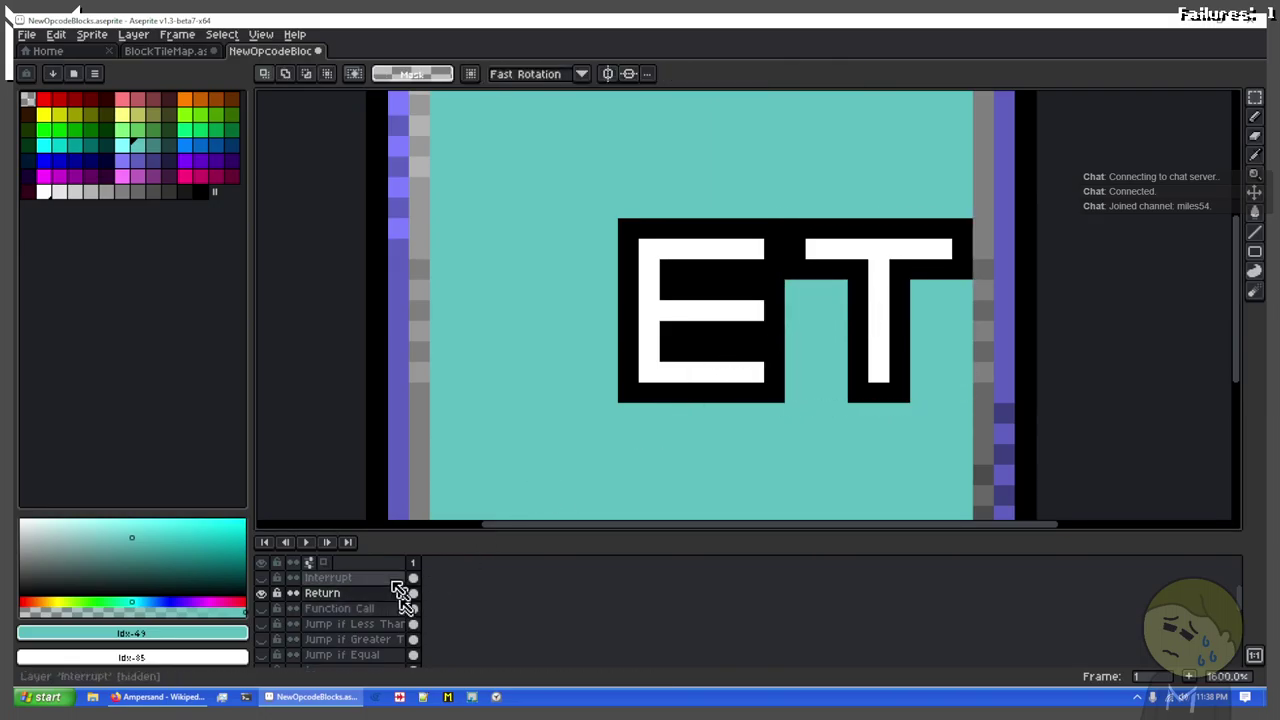
Step: Hide the Return layer and show the Shift Right layer in its place
{"action": "scroll", "coordinate": [320, 650], "scroll_direction": "down", "scroll_amount": 5}
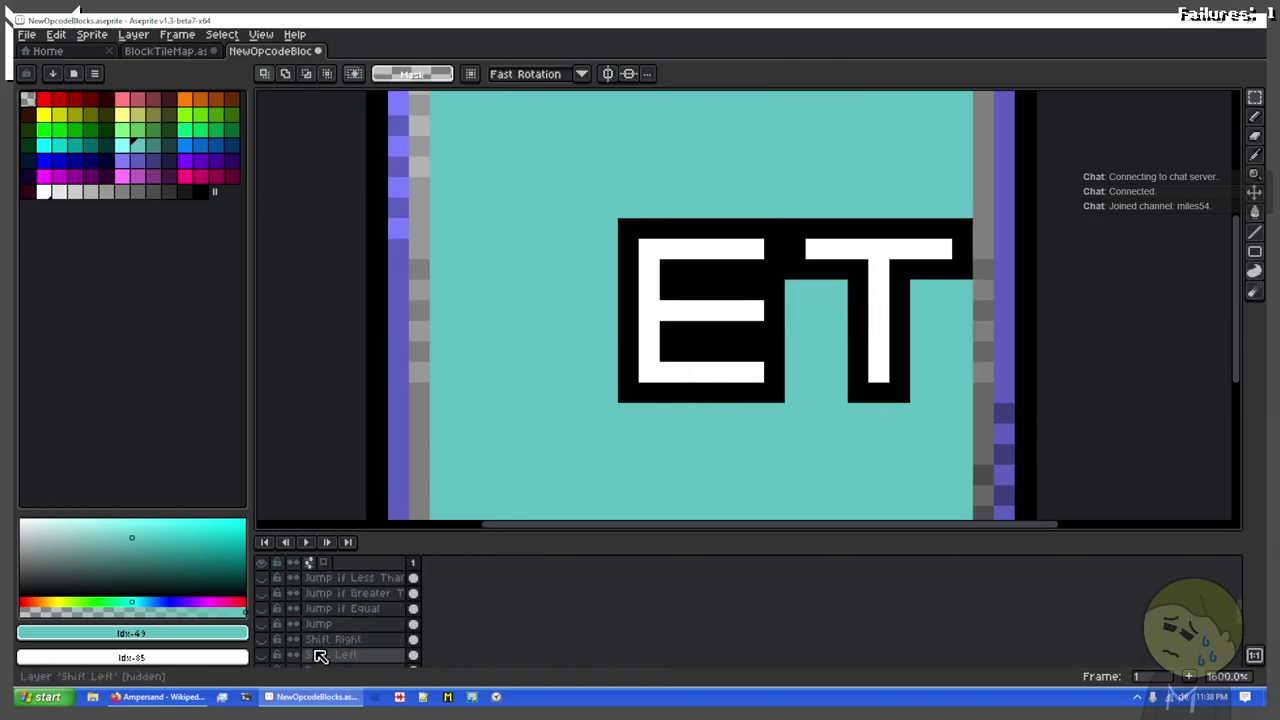
{"action": "scroll", "coordinate": [315, 648], "scroll_direction": "down", "scroll_amount": 1}
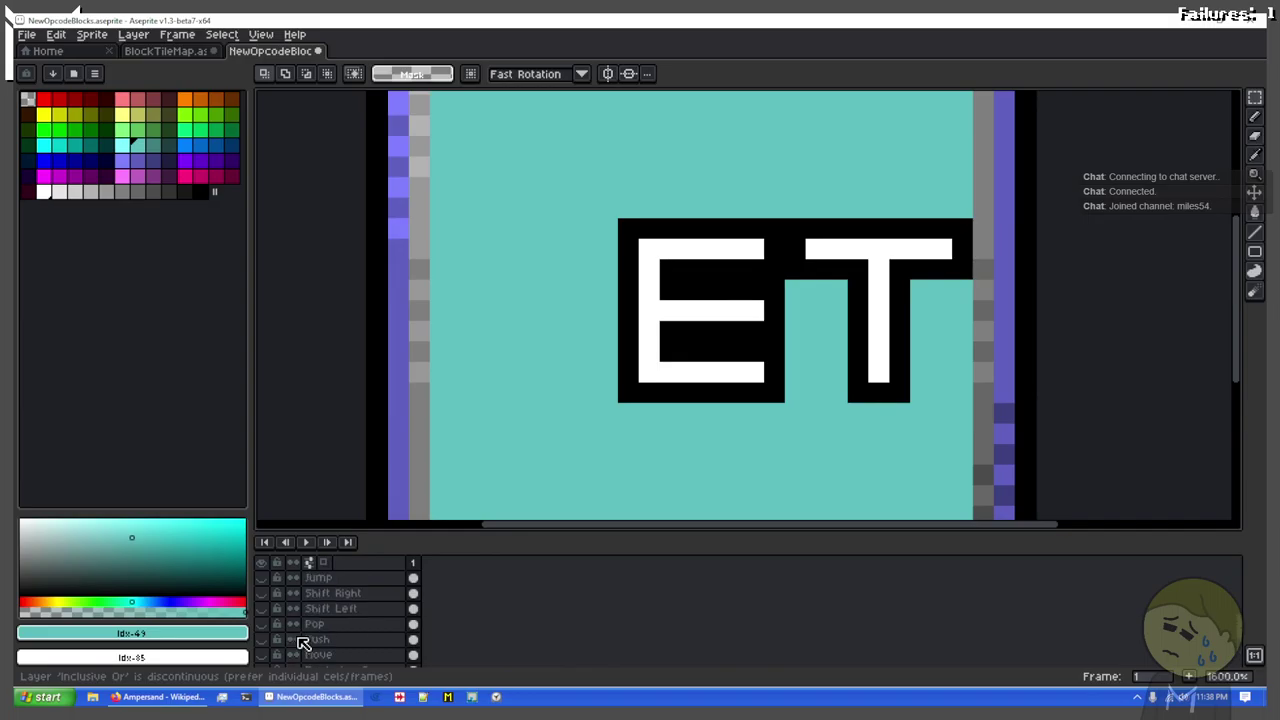
{"action": "scroll", "coordinate": [300, 635], "scroll_direction": "up", "scroll_amount": 6}
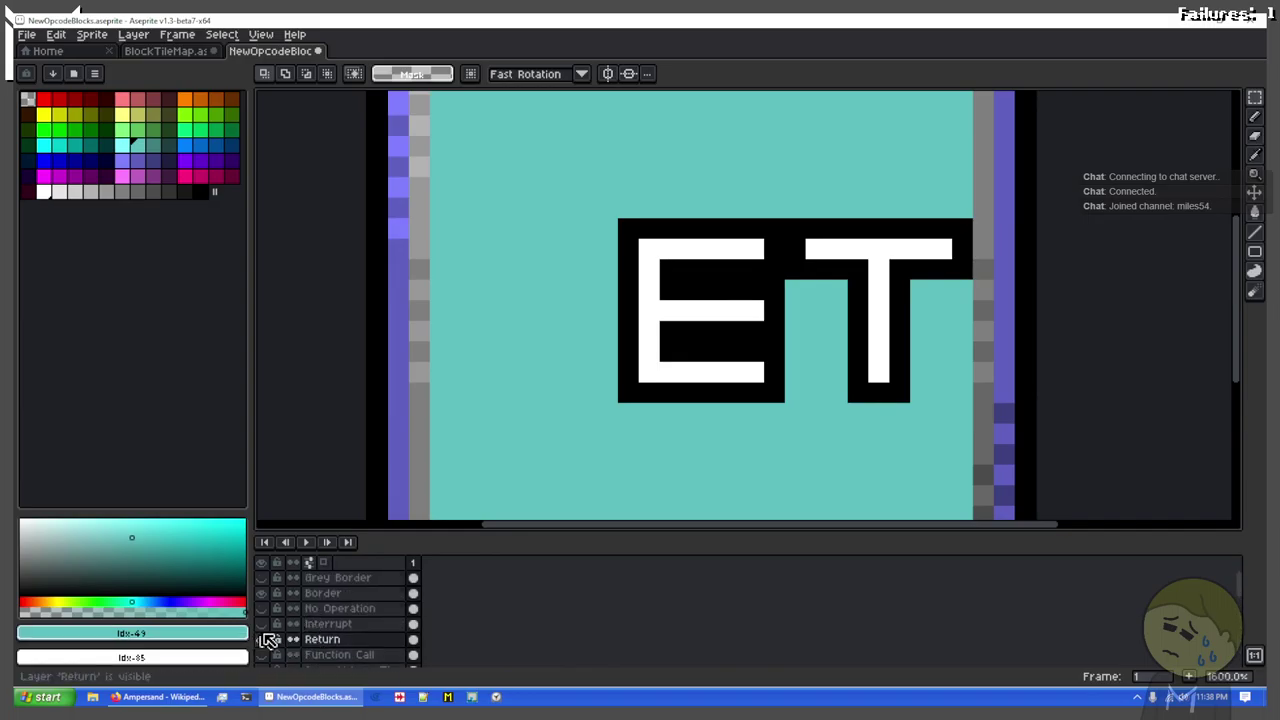
{"action": "left_click", "coordinate": [262, 639]}
{"action": "left_click", "coordinate": [262, 639]}
{"action": "left_click", "coordinate": [262, 639]}
{"action": "left_click", "coordinate": [262, 639]}
{"action": "scroll", "coordinate": [270, 640], "scroll_direction": "down", "scroll_amount": 5}
{"action": "scroll", "coordinate": [270, 630], "scroll_direction": "up", "scroll_amount": 5}
{"action": "left_click", "coordinate": [262, 609]}
{"action": "scroll", "coordinate": [270, 620], "scroll_direction": "down", "scroll_amount": 4}
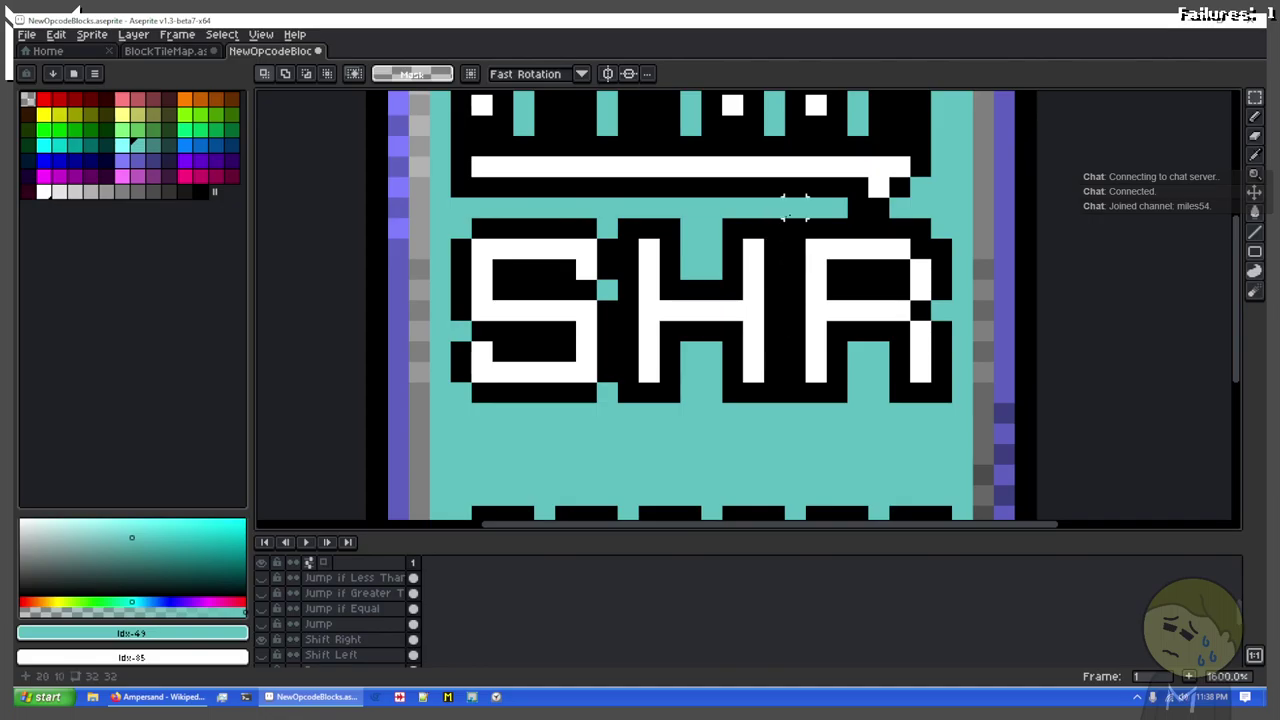
Step: Make Shift Right the active layer and copy the 8 by 9 pixel R of its SHR label
{"action": "left_click_drag", "start_coordinate": [786, 226], "coordinate": [948, 400]}
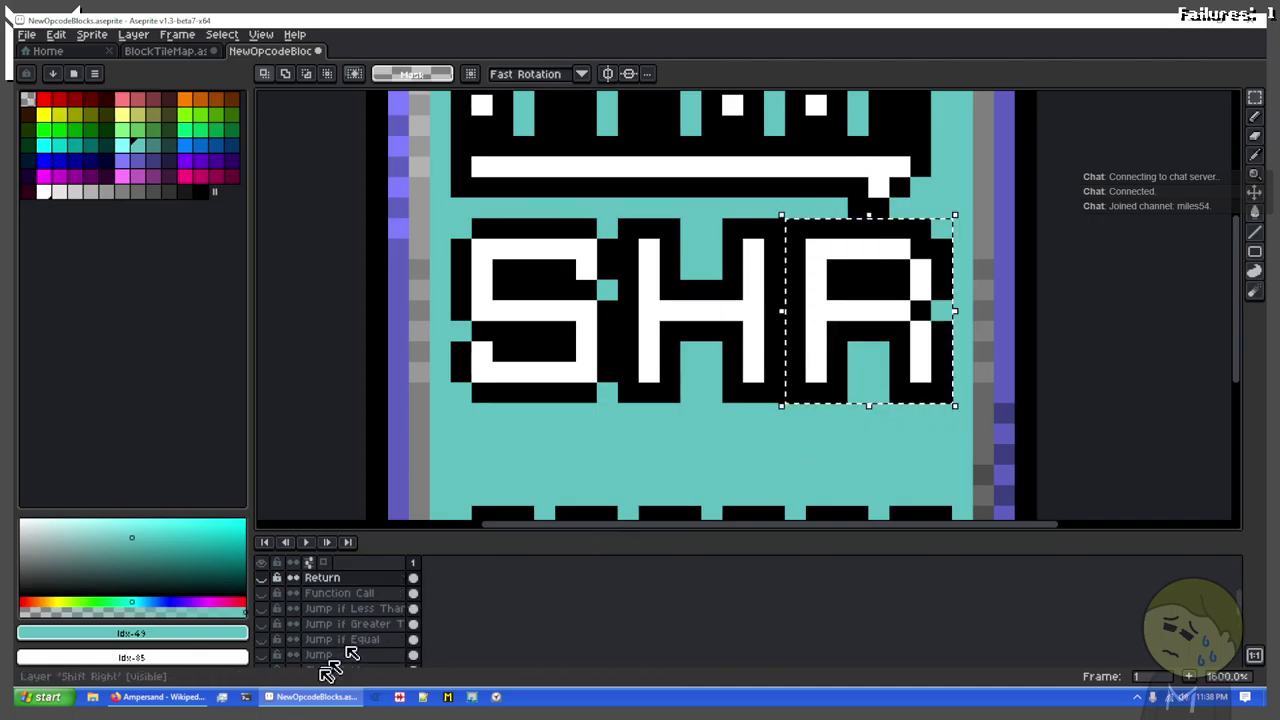
{"action": "scroll", "coordinate": [326, 660], "scroll_direction": "down", "scroll_amount": 3}
{"action": "key", "text": "ctrl+d"}
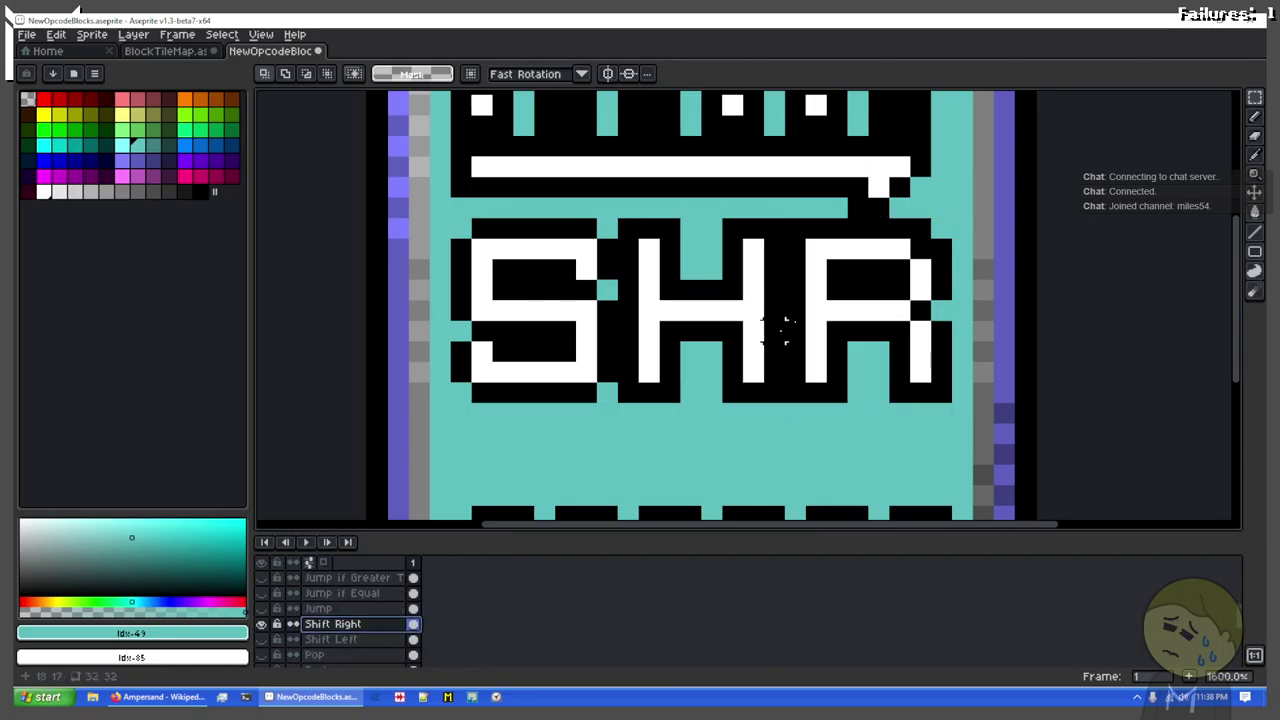
{"action": "left_click_drag", "start_coordinate": [783, 237], "coordinate": [948, 410]}
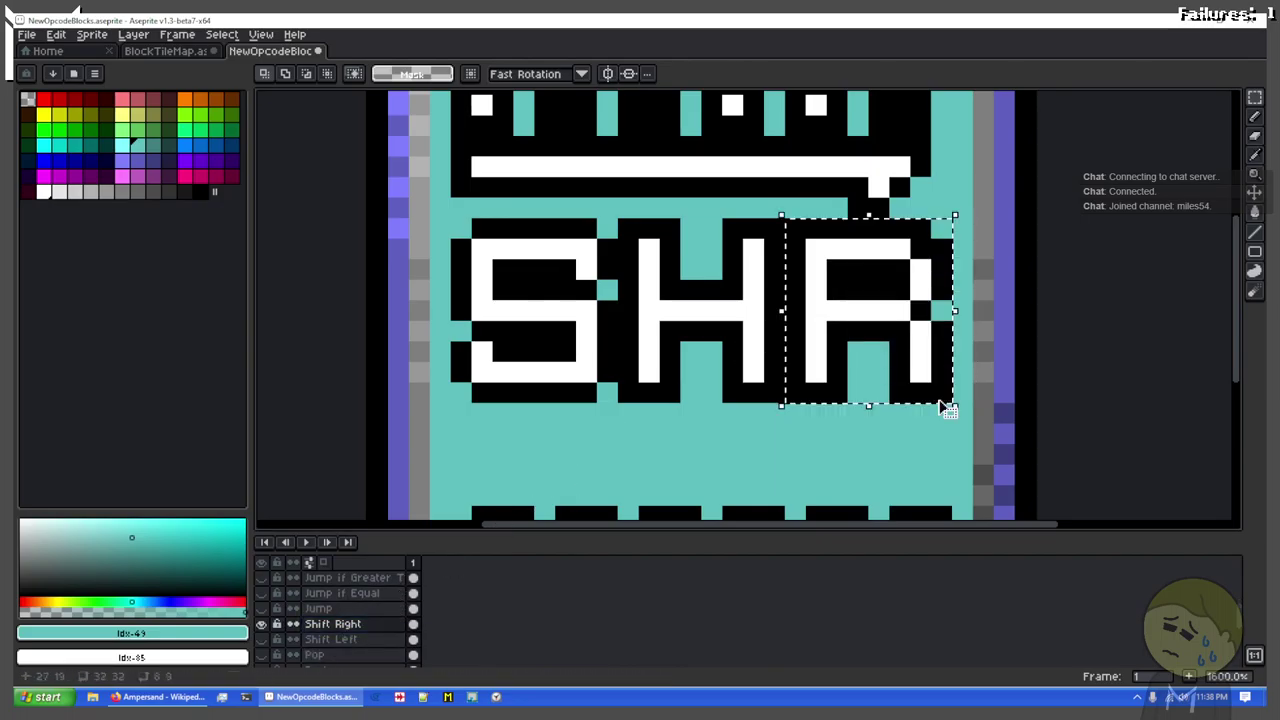
Step: Hide the Shift Right layer and make the Return layer visible and active again
{"action": "left_click", "coordinate": [262, 623]}
{"action": "scroll", "coordinate": [285, 620], "scroll_direction": "up", "scroll_amount": 6}
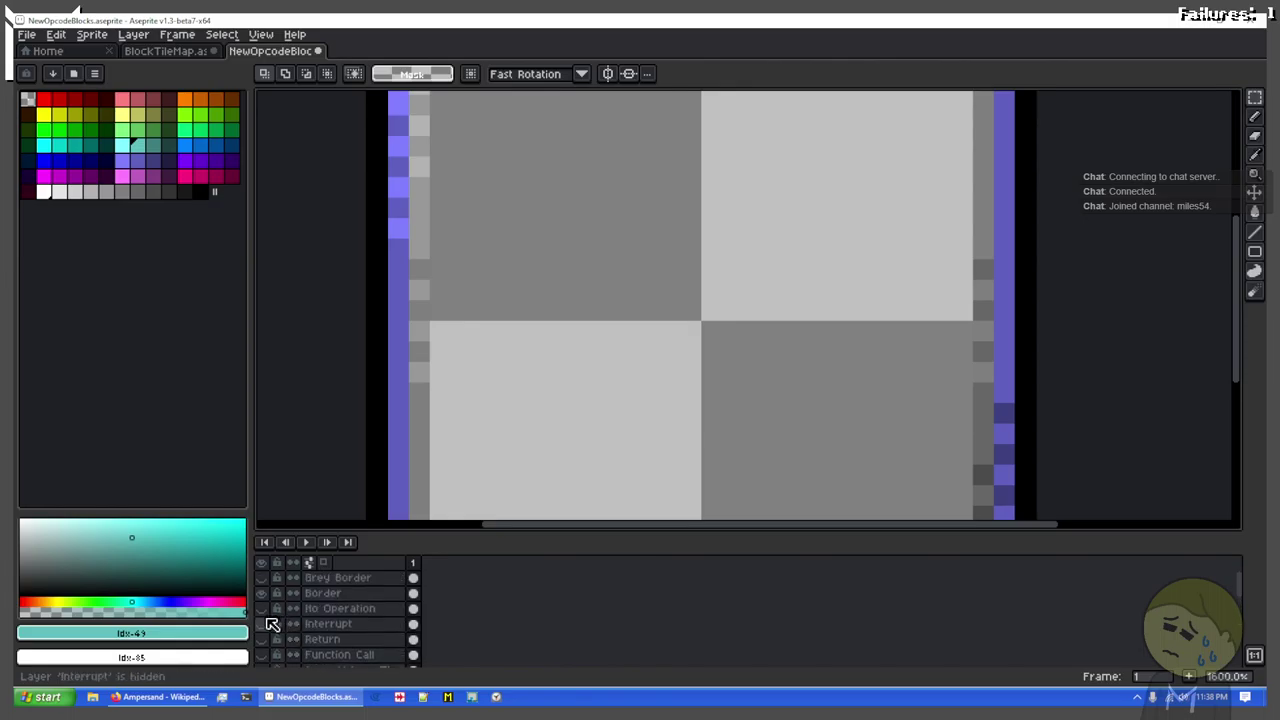
{"action": "left_click", "coordinate": [264, 623]}
{"action": "left_click", "coordinate": [262, 624]}
{"action": "left_click", "coordinate": [262, 639]}
{"action": "left_click", "coordinate": [343, 640]}
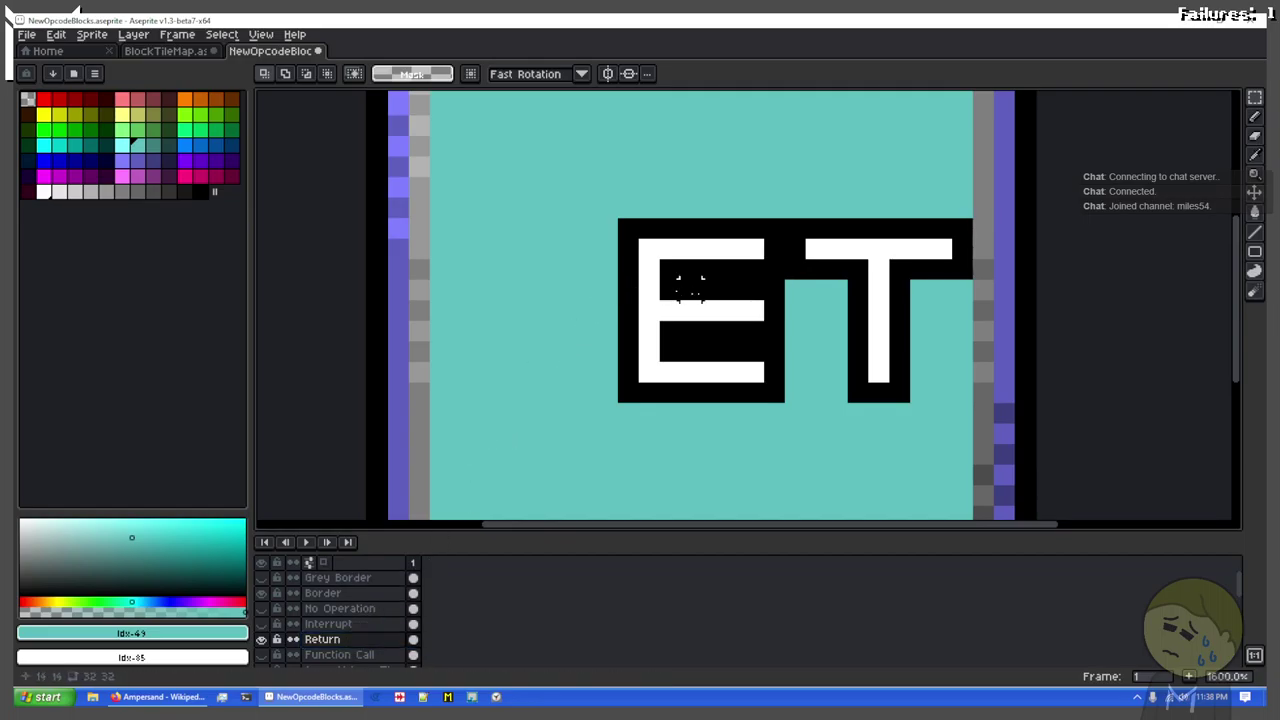
Step: Paste the copied R before the E on the Return layer at position 3, 11
{"action": "key", "text": "ctrl+v"}
{"action": "left_click_drag", "start_coordinate": [857, 306], "coordinate": [523, 305]}
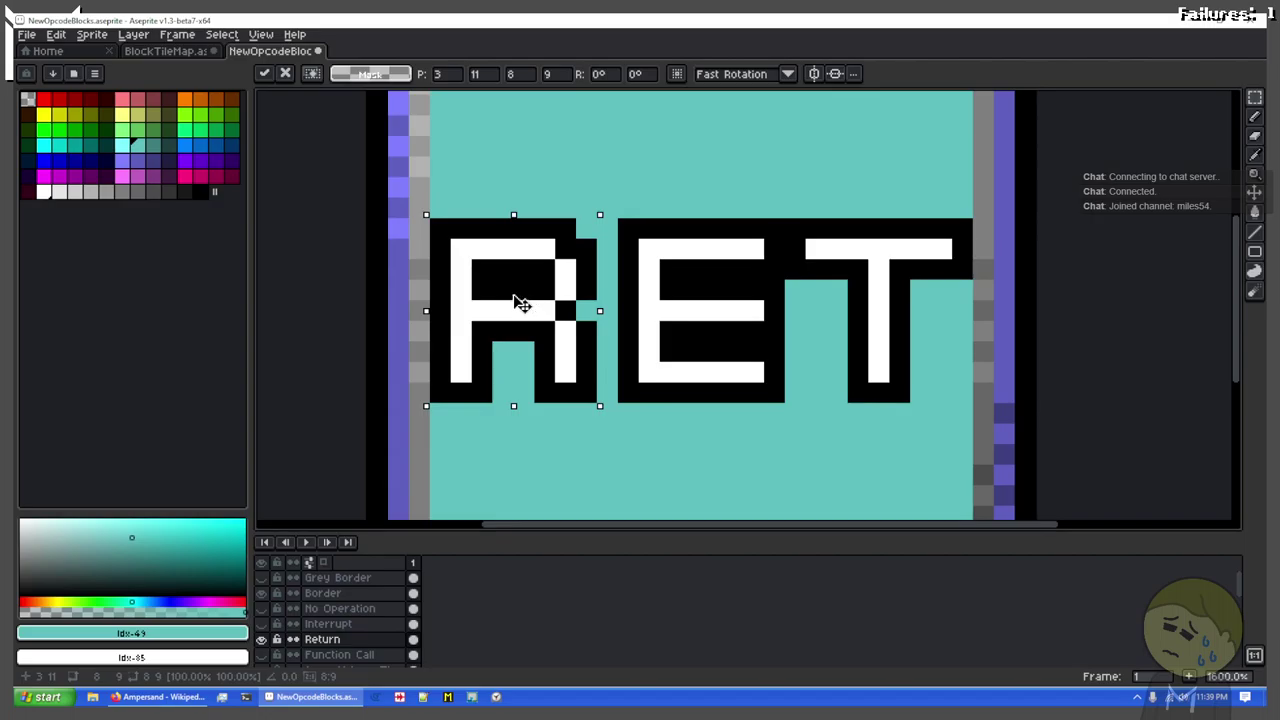
{"action": "left_click", "coordinate": [605, 235]}
Step: Try to widen the E by shifting a copy of its 4 by 9 pixel stem side one pixel towards the R, and undo it
{"action": "left_click_drag", "start_coordinate": [628, 237], "coordinate": [695, 386]}
{"action": "key", "text": "ctrl+c"}
{"action": "key", "text": "ctrl+v"}
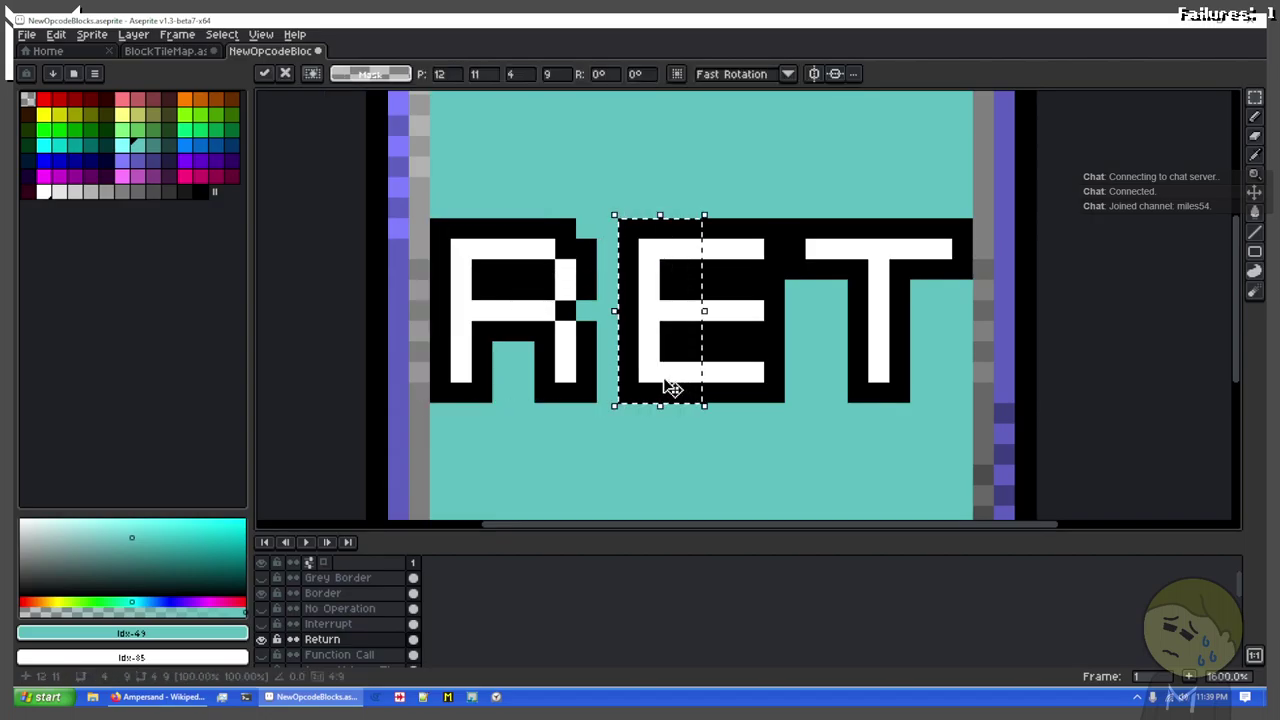
{"action": "key", "text": "Left"}
{"action": "key", "text": "ctrl+d"}
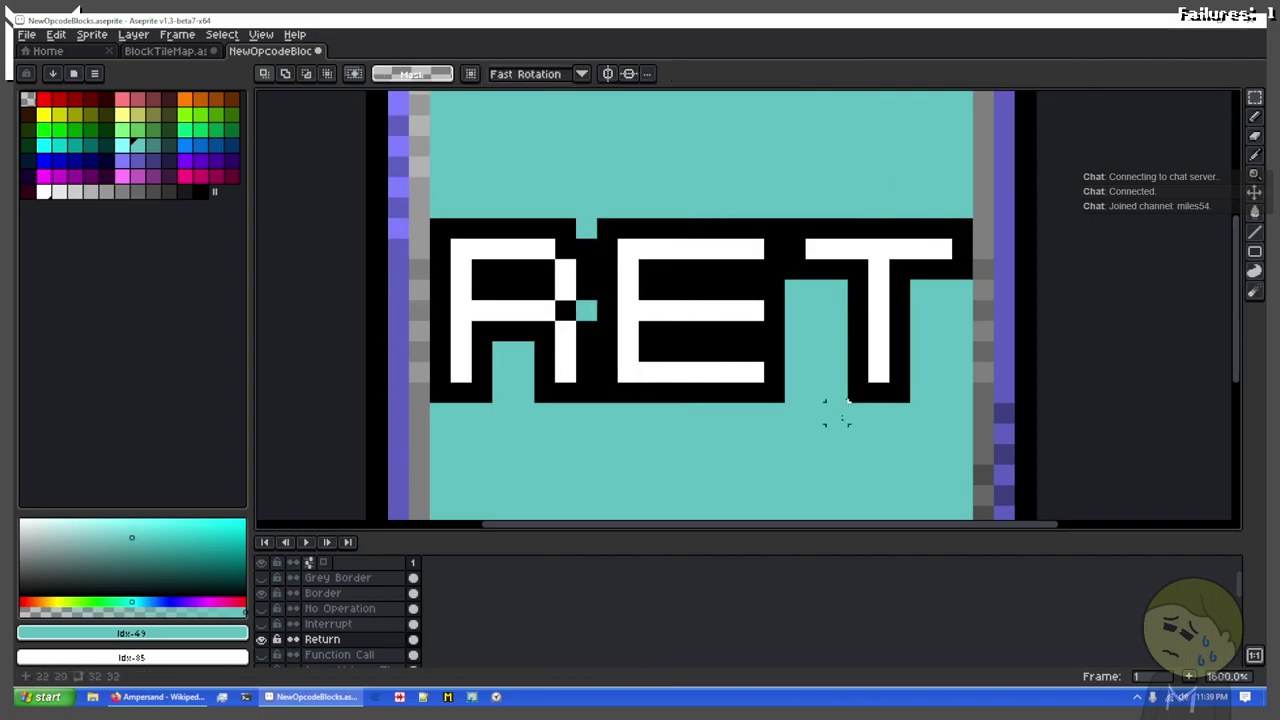
{"action": "key", "text": "ctrl+z"}
{"action": "key", "text": "ctrl+z"}
Step: Widen the R by moving its 5 by 9 pixel part nearest the E one pixel towards the E
{"action": "left_click_drag", "start_coordinate": [597, 214], "coordinate": [490, 404]}
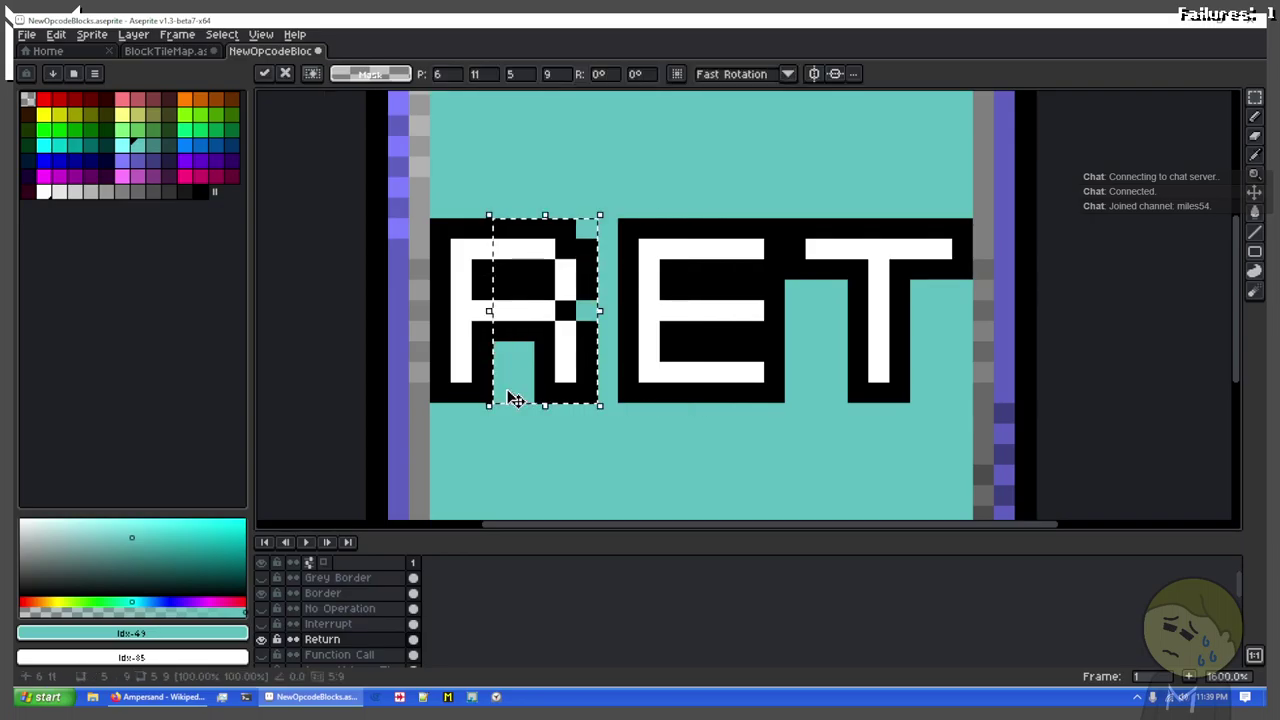
{"action": "key", "text": "Right"}
{"action": "scroll", "coordinate": [731, 269], "scroll_direction": "down", "scroll_amount": 2}
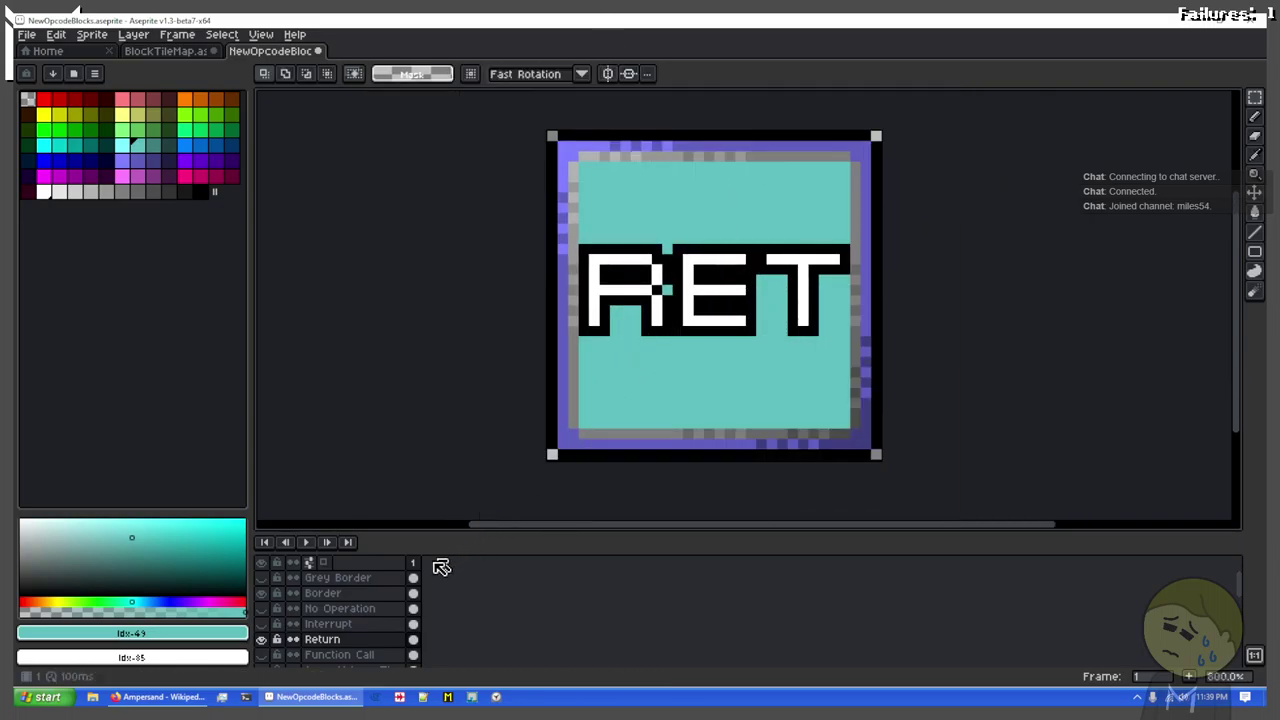
Step: Hide the Return layer, and make the Pop layer visible and active
{"action": "left_click", "coordinate": [259, 646]}
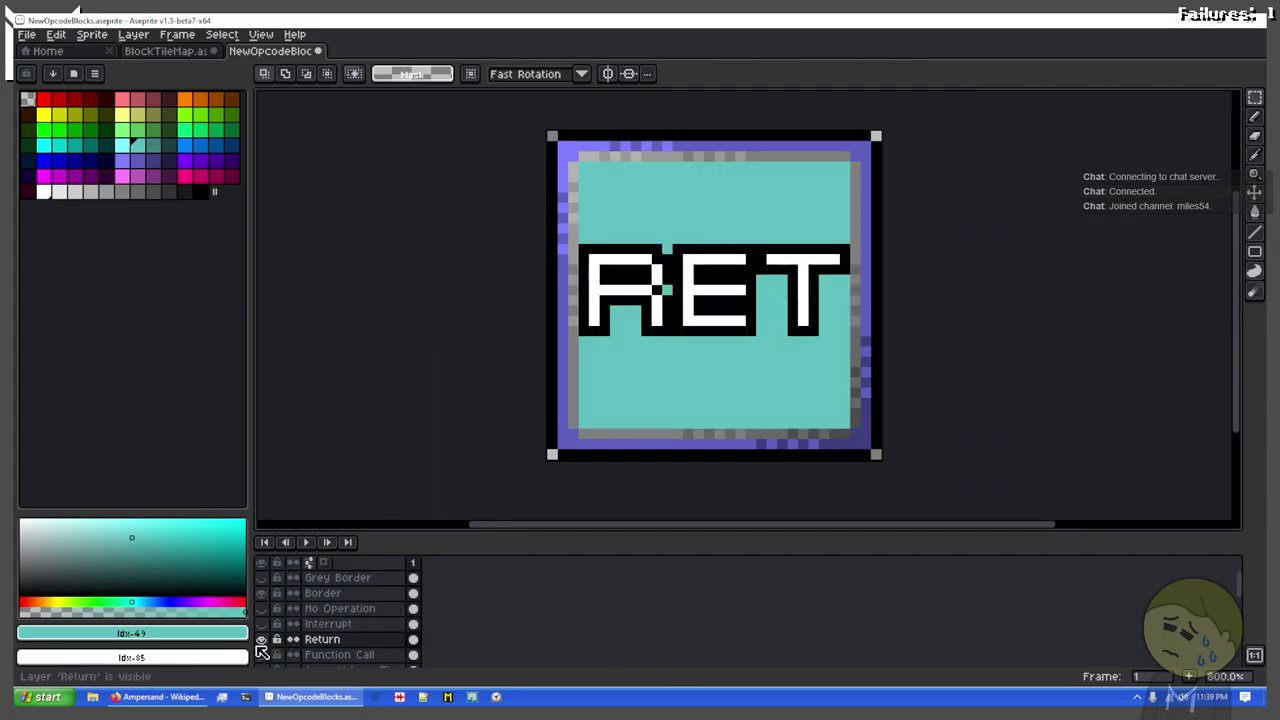
{"action": "left_click", "coordinate": [259, 646]}
{"action": "left_click", "coordinate": [259, 646]}
{"action": "scroll", "coordinate": [262, 636], "scroll_direction": "down", "scroll_amount": 5}
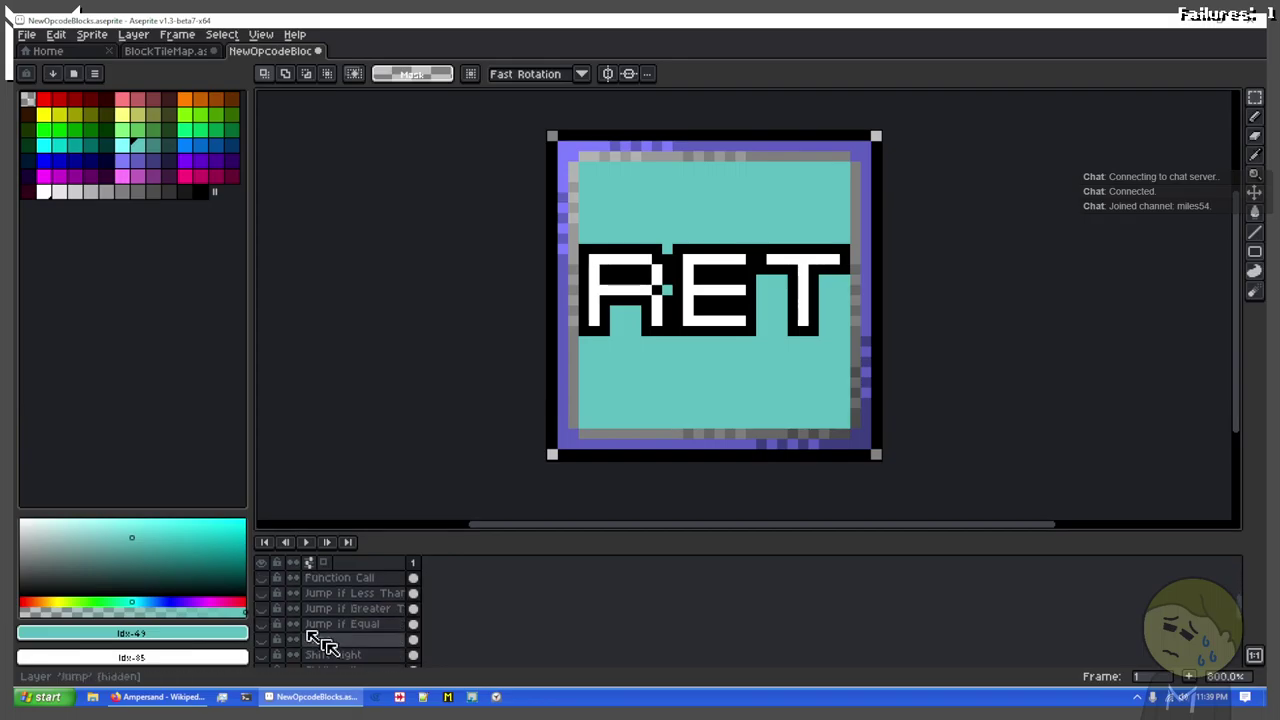
{"action": "scroll", "coordinate": [318, 642], "scroll_direction": "down", "scroll_amount": 4}
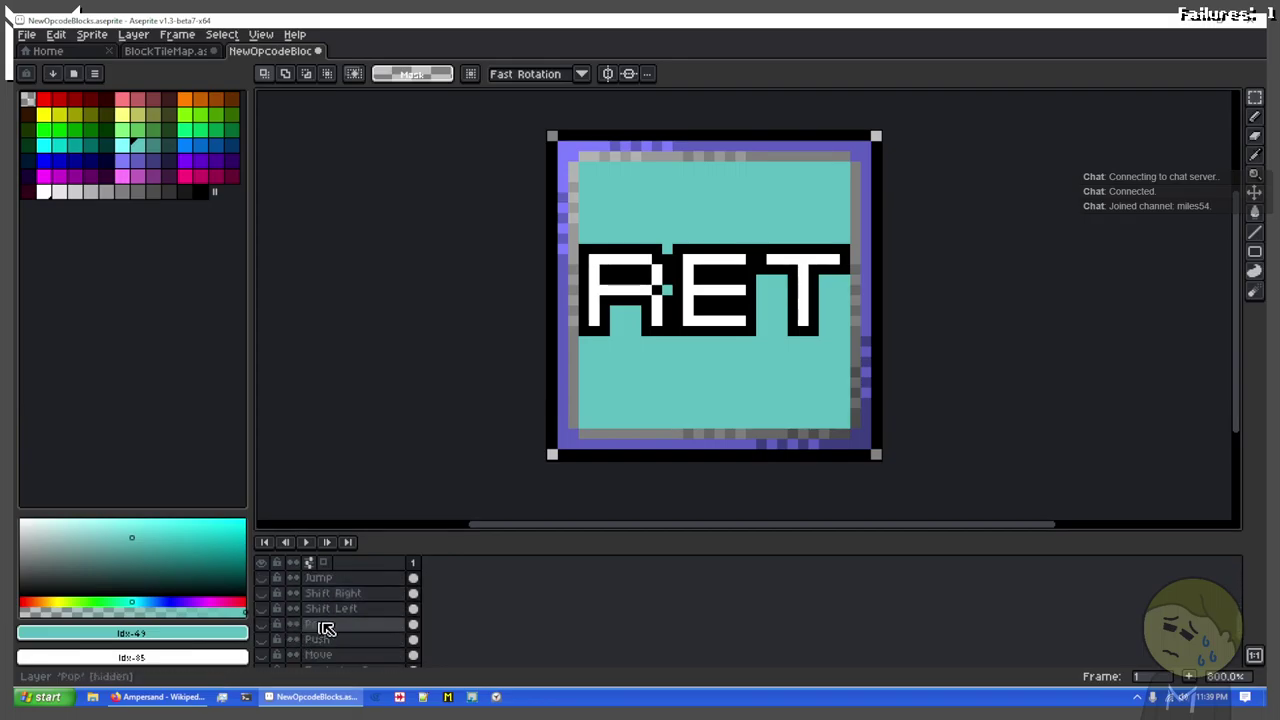
{"action": "scroll", "coordinate": [323, 638], "scroll_direction": "down", "scroll_amount": 1}
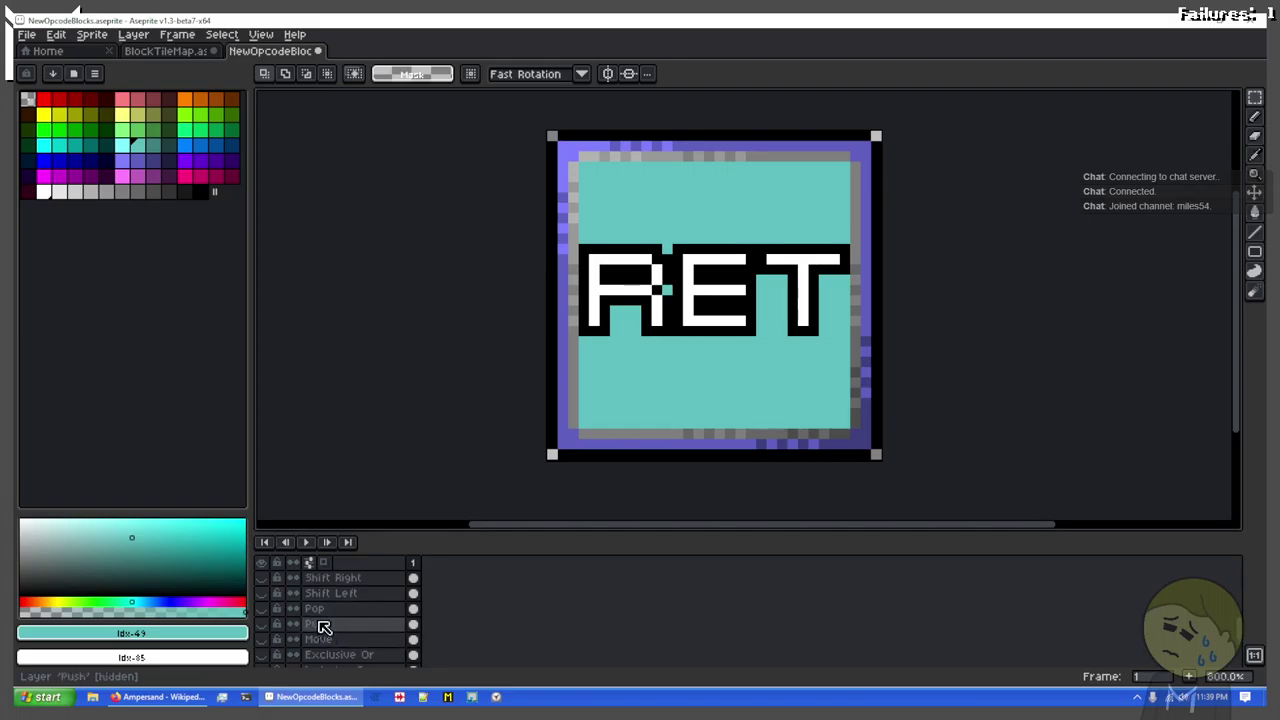
{"action": "left_click", "coordinate": [314, 608]}
{"action": "scroll", "coordinate": [274, 615], "scroll_direction": "up", "scroll_amount": 5}
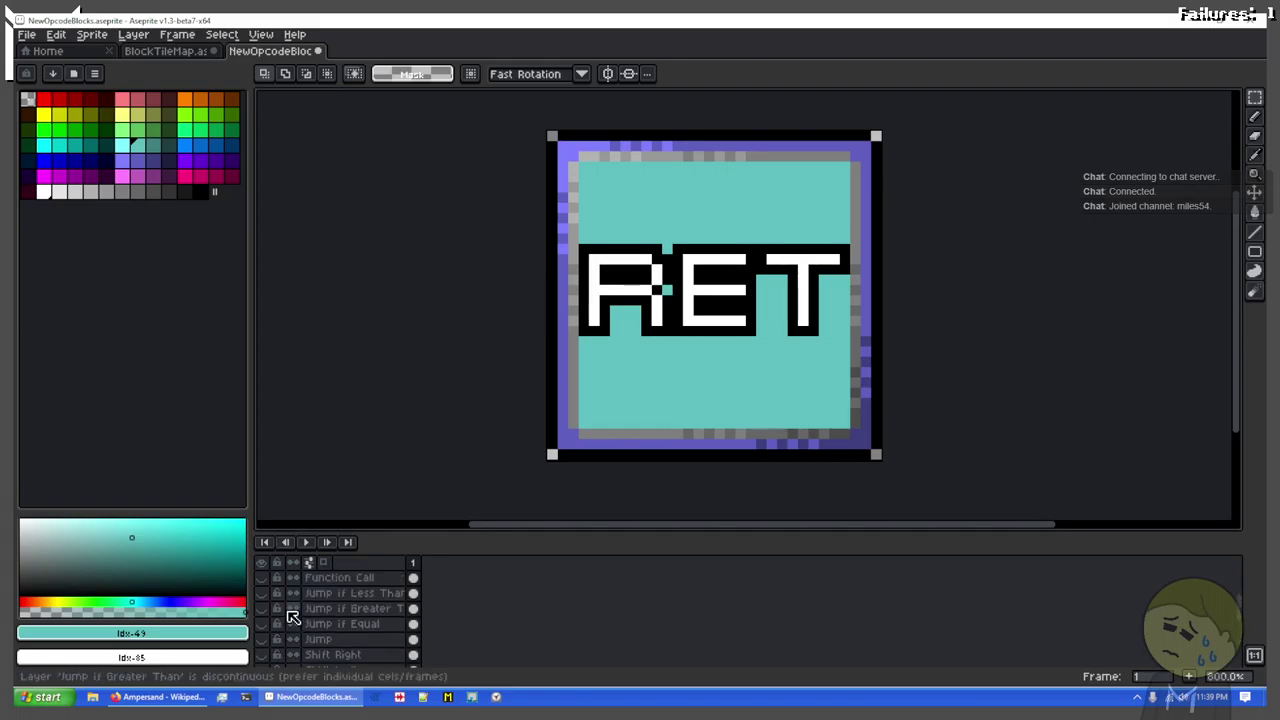
{"action": "left_click", "coordinate": [261, 640]}
{"action": "scroll", "coordinate": [263, 645], "scroll_direction": "down", "scroll_amount": 5}
{"action": "scroll", "coordinate": [790, 460], "scroll_direction": "down", "scroll_amount": 4}
{"action": "scroll", "coordinate": [688, 422], "scroll_direction": "up", "scroll_amount": 5}
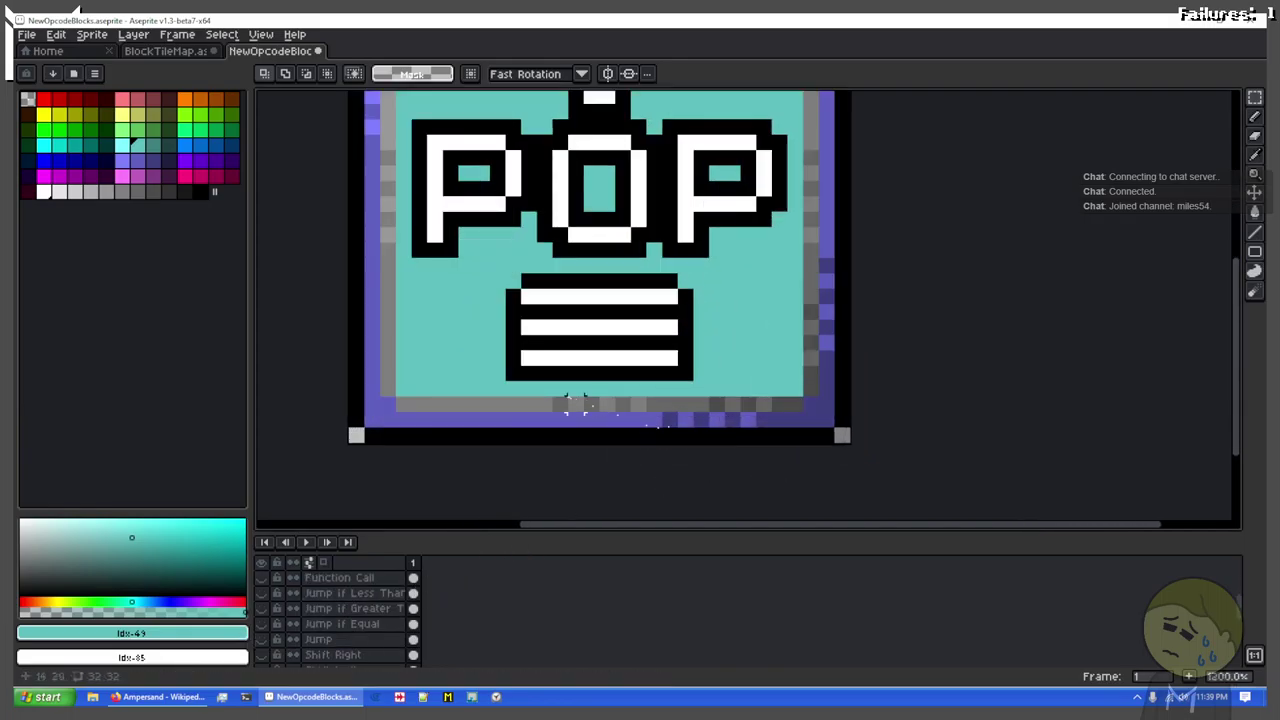
{"action": "scroll", "coordinate": [350, 620], "scroll_direction": "down", "scroll_amount": 3}
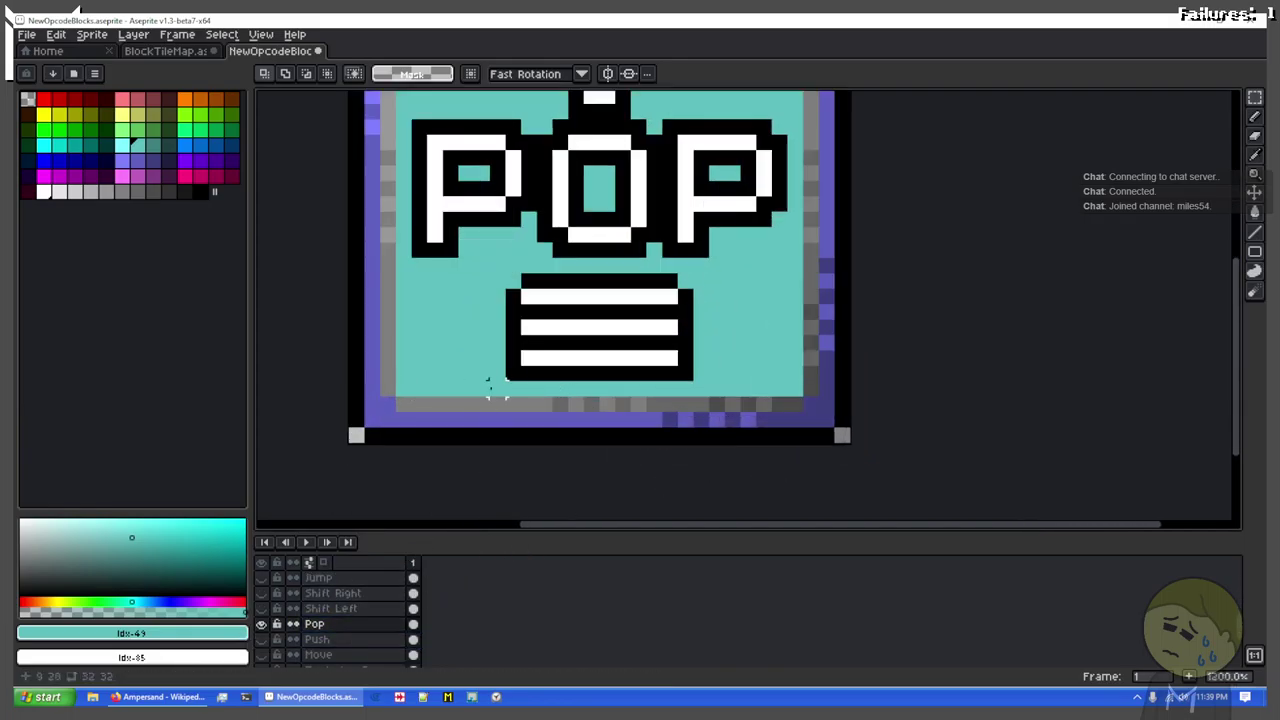
Step: Select the areas above and below the POP label, including the up arrow and the striped stack icon, and copy them
{"action": "left_click_drag", "start_coordinate": [383, 390], "coordinate": [792, 266]}
{"action": "scroll", "coordinate": [480, 349], "scroll_direction": "up", "scroll_amount": 2}
{"action": "scroll", "coordinate": [508, 294], "scroll_direction": "down", "scroll_amount": 3}
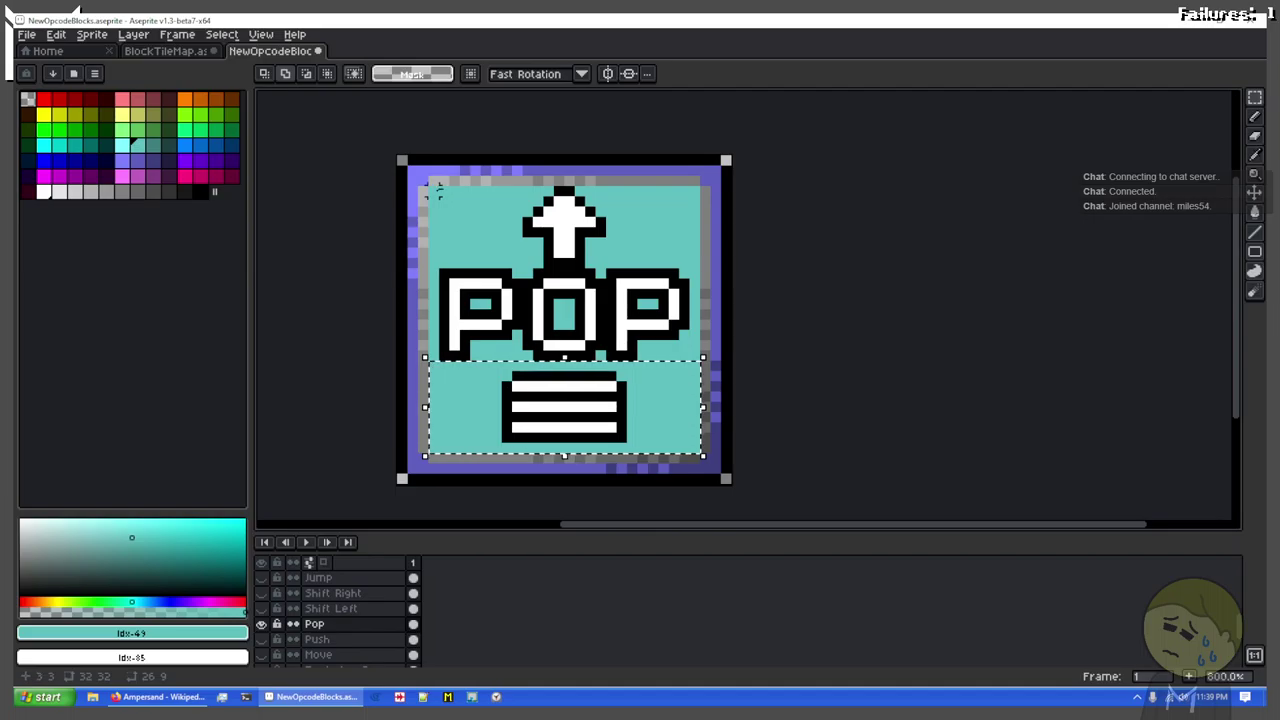
{"action": "left_click_drag", "start_coordinate": [437, 190], "coordinate": [690, 262]}
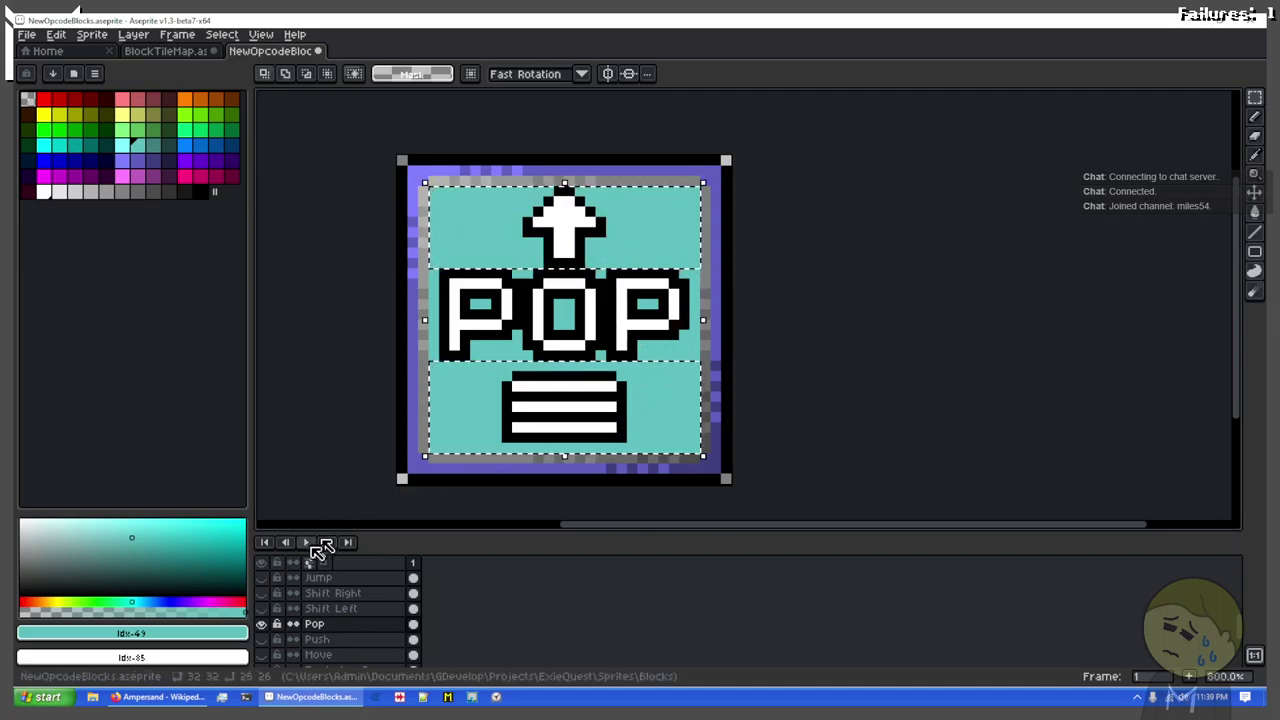
Step: Show the Return layer in place of Pop and paste the arrow and stack icons above and below the RET label
{"action": "scroll", "coordinate": [261, 610], "scroll_direction": "up", "scroll_amount": 2}
{"action": "scroll", "coordinate": [261, 615], "scroll_direction": "up", "scroll_amount": 3}
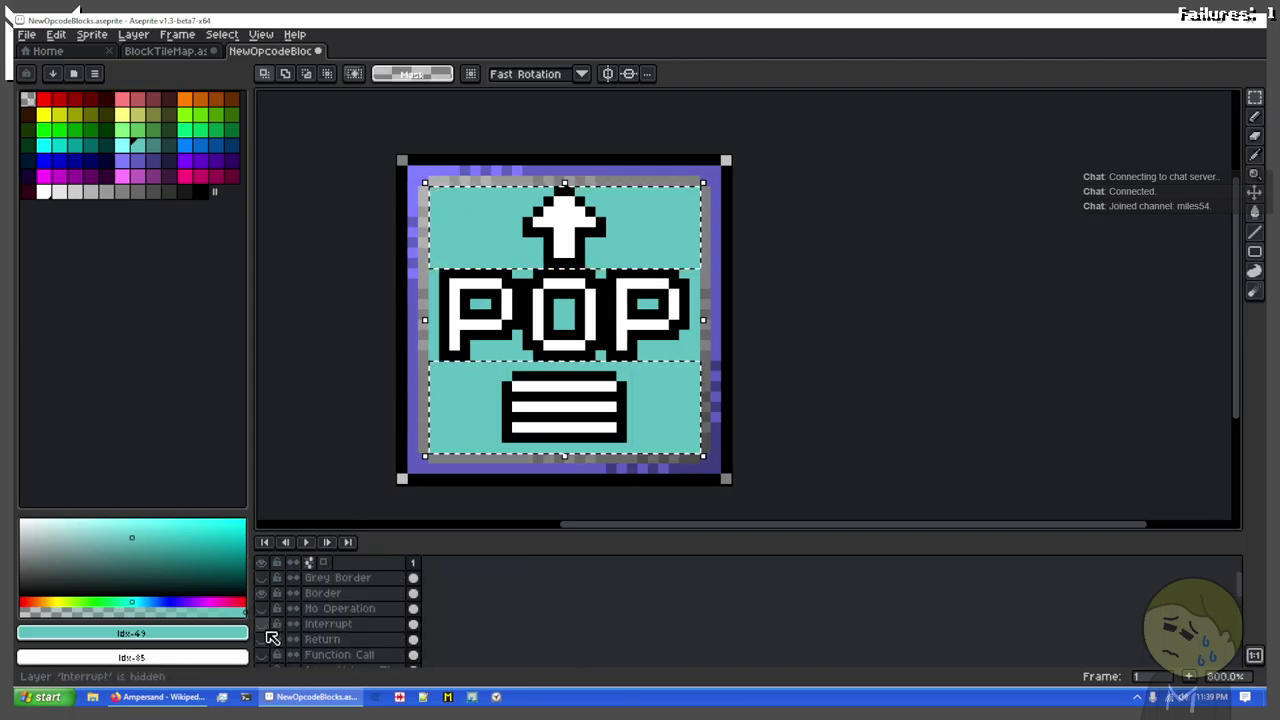
{"action": "left_click", "coordinate": [385, 640]}
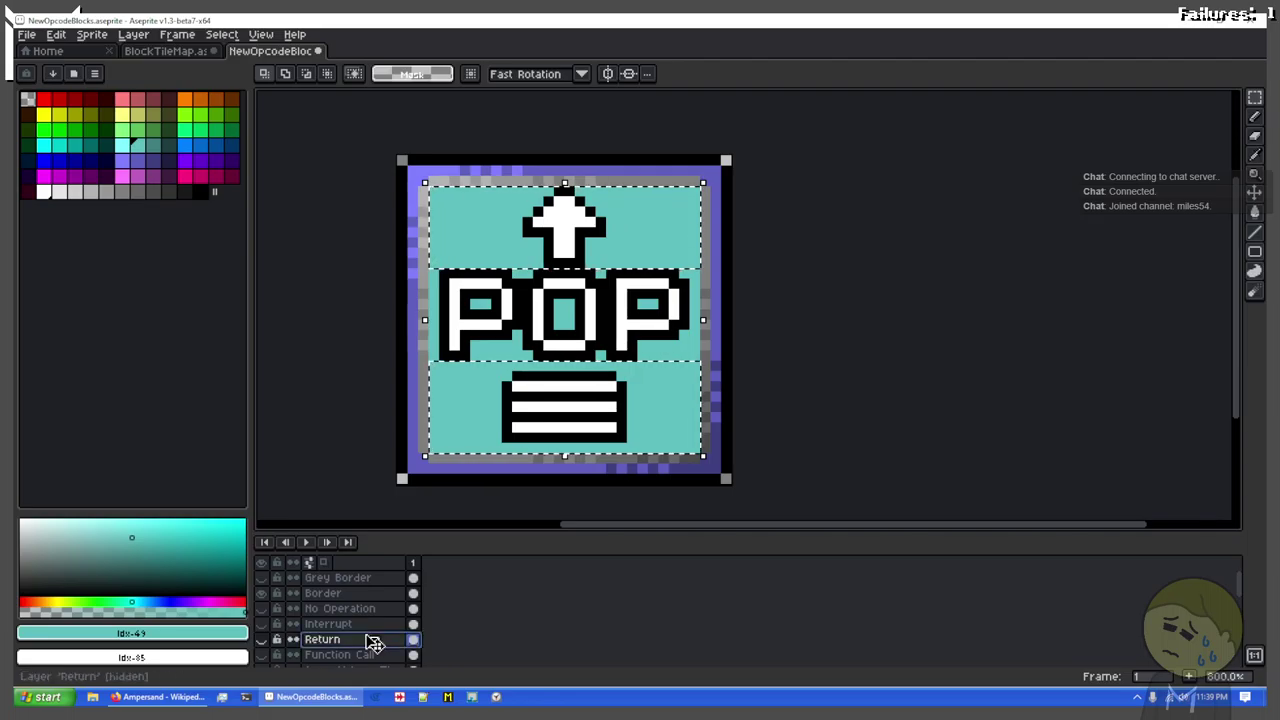
{"action": "left_click", "coordinate": [265, 641]}
{"action": "scroll", "coordinate": [275, 640], "scroll_direction": "down", "scroll_amount": 5}
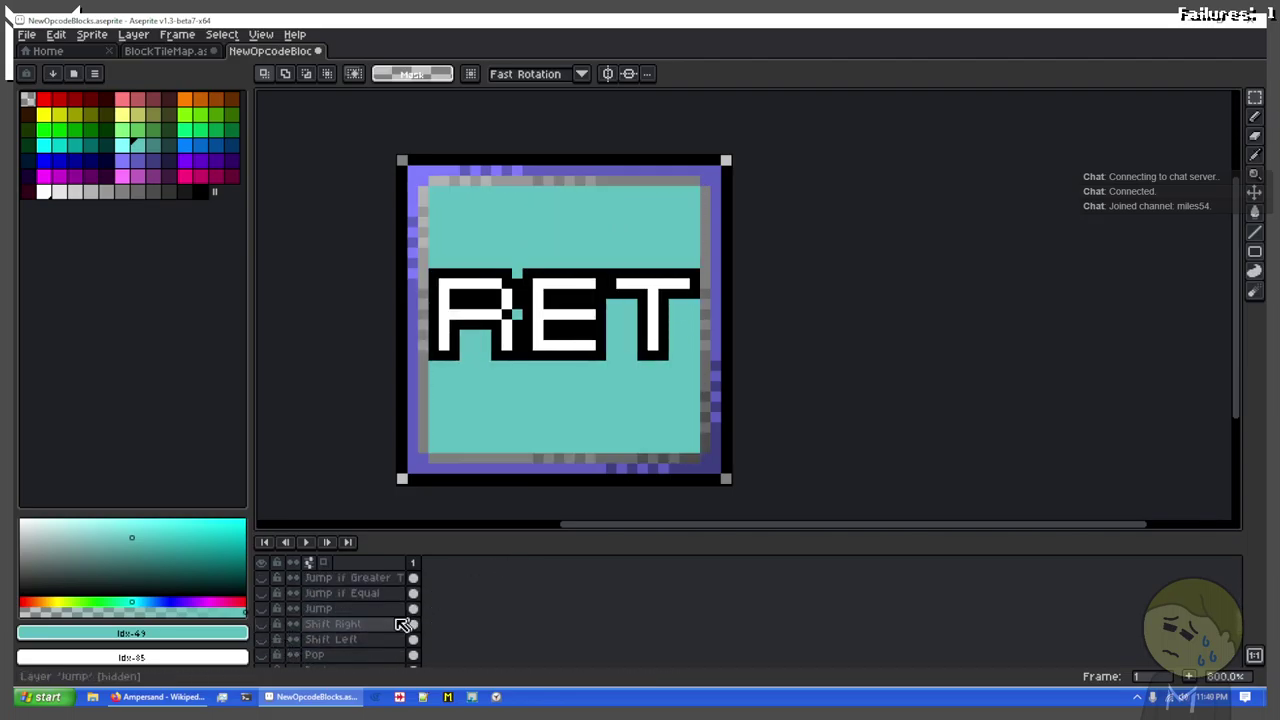
{"action": "scroll", "coordinate": [395, 629], "scroll_direction": "up", "scroll_amount": 5}
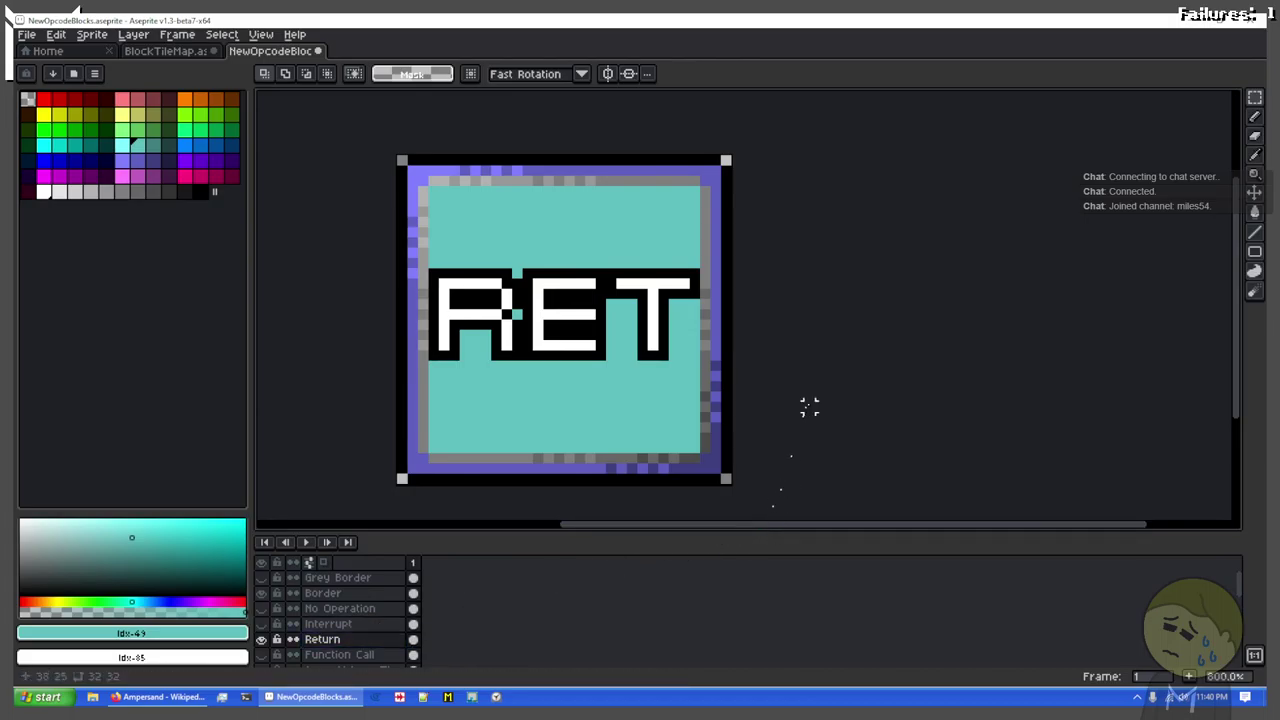
{"action": "key", "text": "ctrl+v"}
{"action": "key", "text": "ctrl+d"}
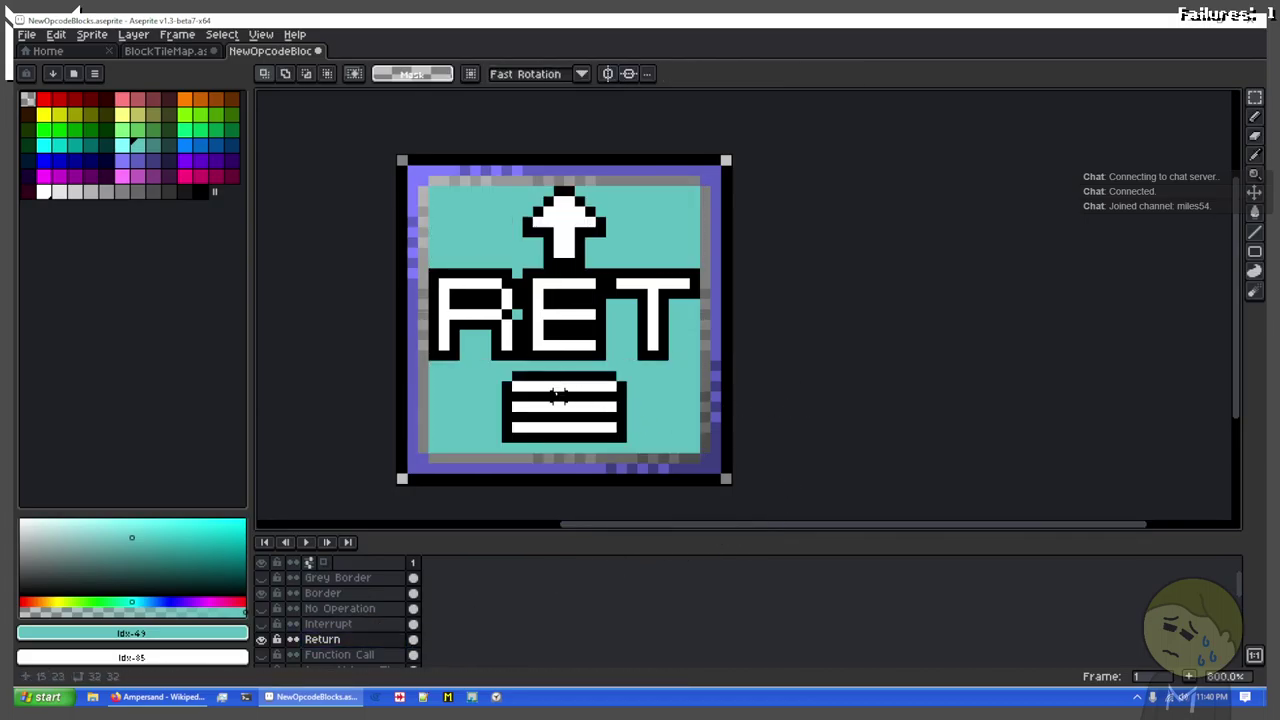
Step: Set pink index 6 as the background colour and fill the stack icon's uppermost bar with darker pink index 7
{"action": "scroll", "coordinate": [582, 399], "scroll_direction": "up", "scroll_amount": 2}
{"action": "scroll", "coordinate": [580, 397], "scroll_direction": "up", "scroll_amount": 2}
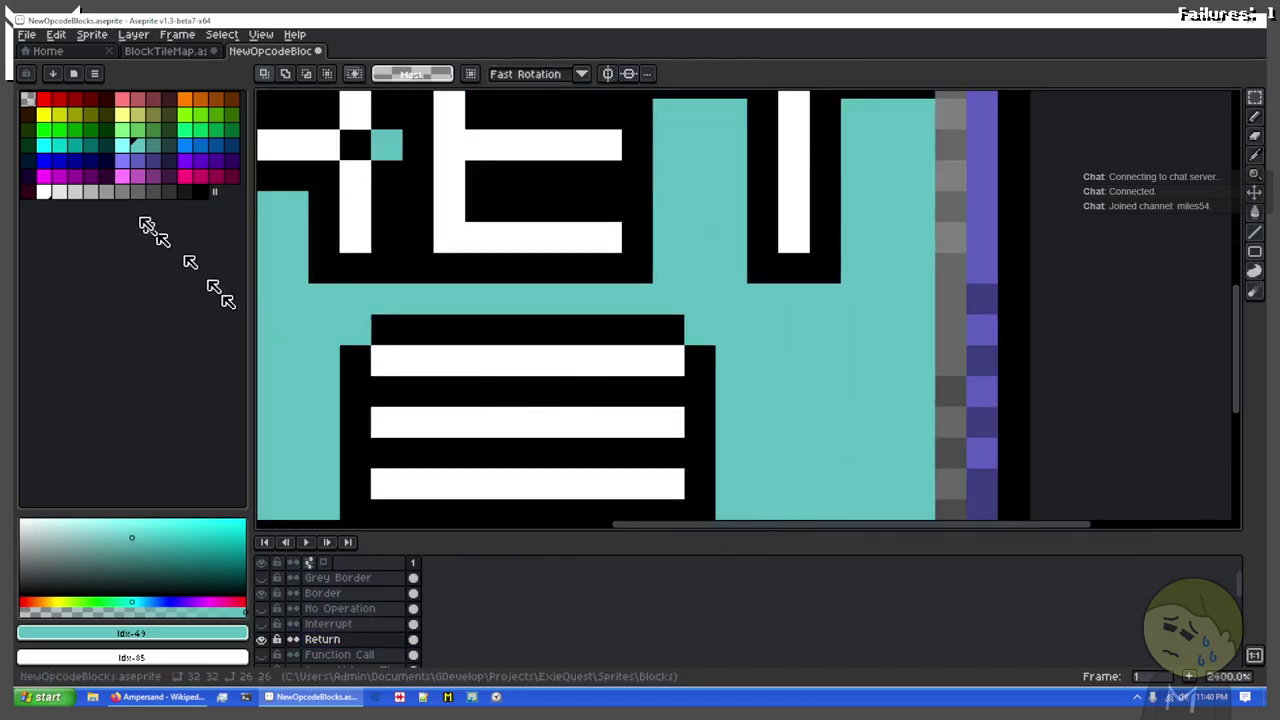
{"action": "left_click", "coordinate": [121, 102]}
{"action": "key", "text": "g"}
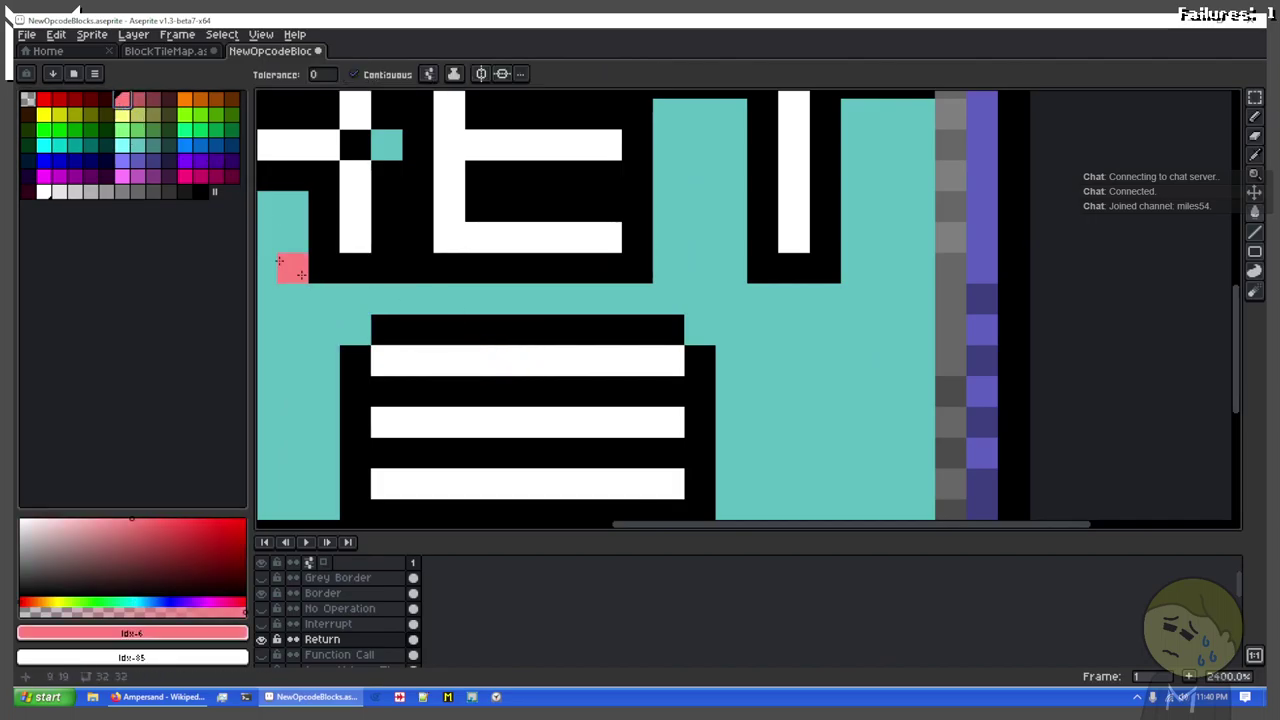
{"action": "key", "text": "x"}
{"action": "left_click", "coordinate": [142, 102]}
{"action": "left_click", "coordinate": [437, 333]}
{"action": "left_click", "coordinate": [533, 362]}
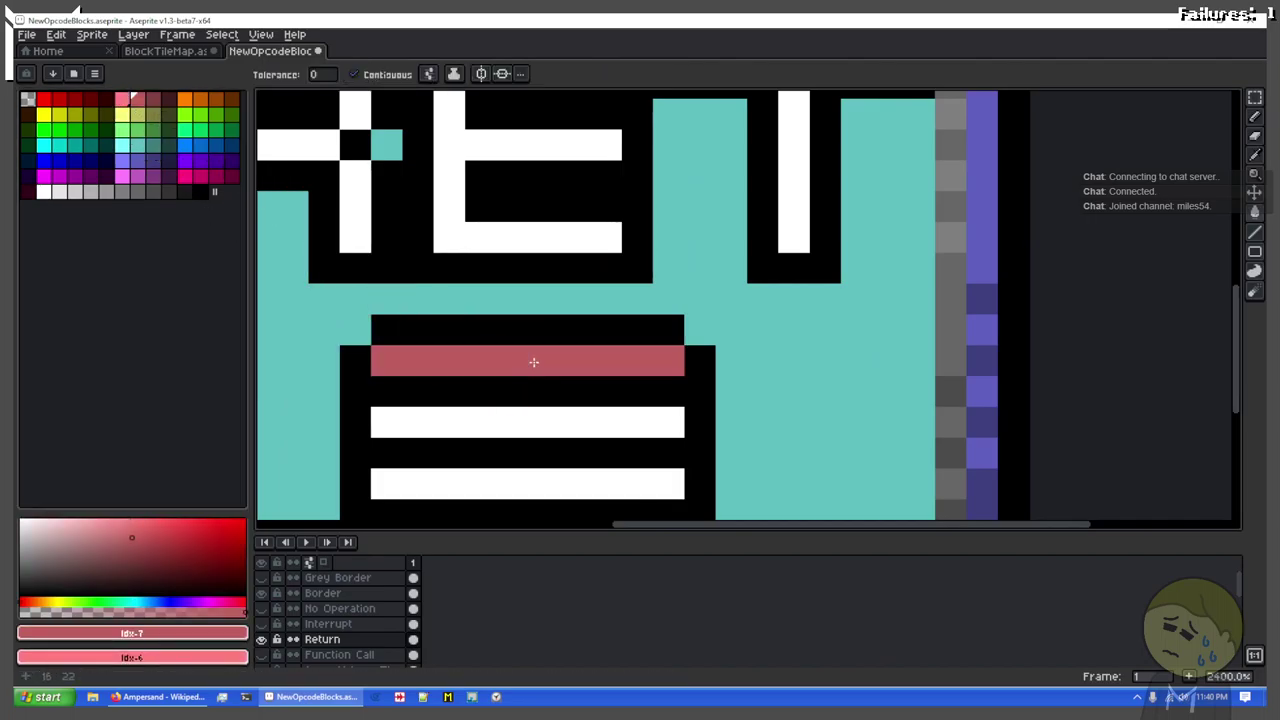
Step: Fill the up arrow above the RET label with the pink colour, index 6
{"action": "key", "text": "x"}
{"action": "scroll", "coordinate": [456, 267], "scroll_direction": "up", "scroll_amount": 2}
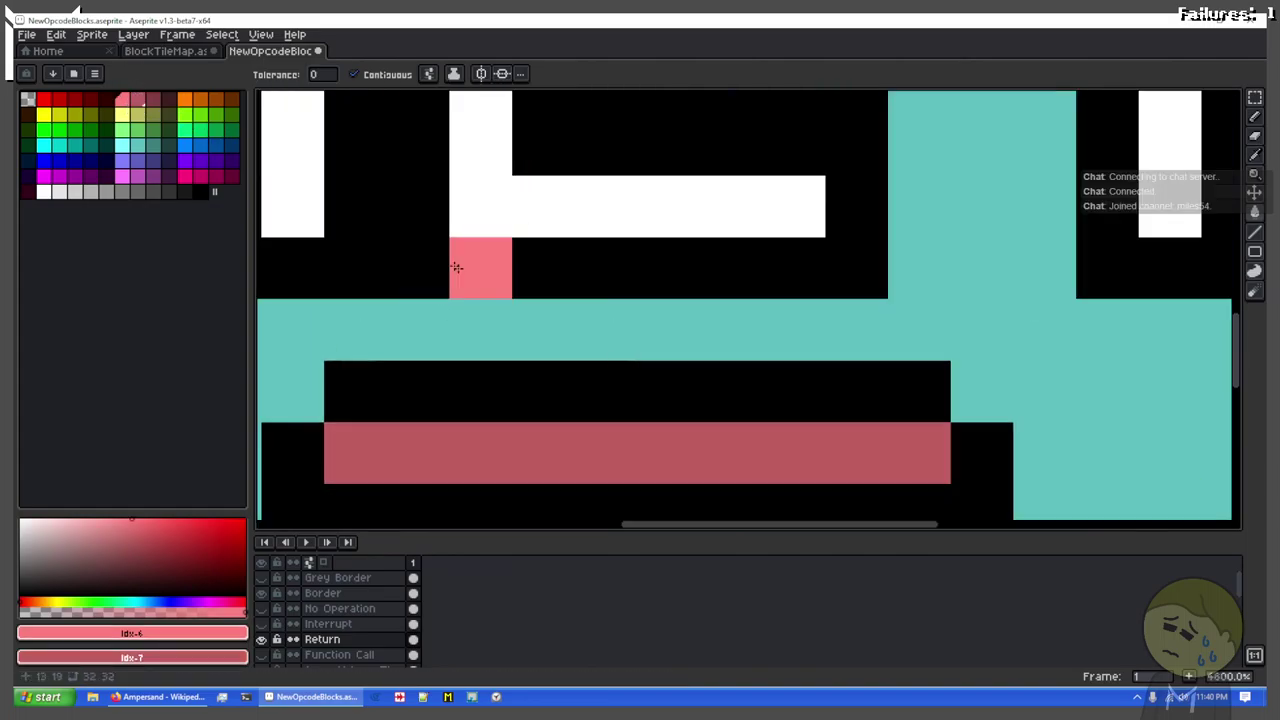
{"action": "scroll", "coordinate": [456, 267], "scroll_direction": "down", "scroll_amount": 2}
{"action": "left_click", "coordinate": [511, 167]}
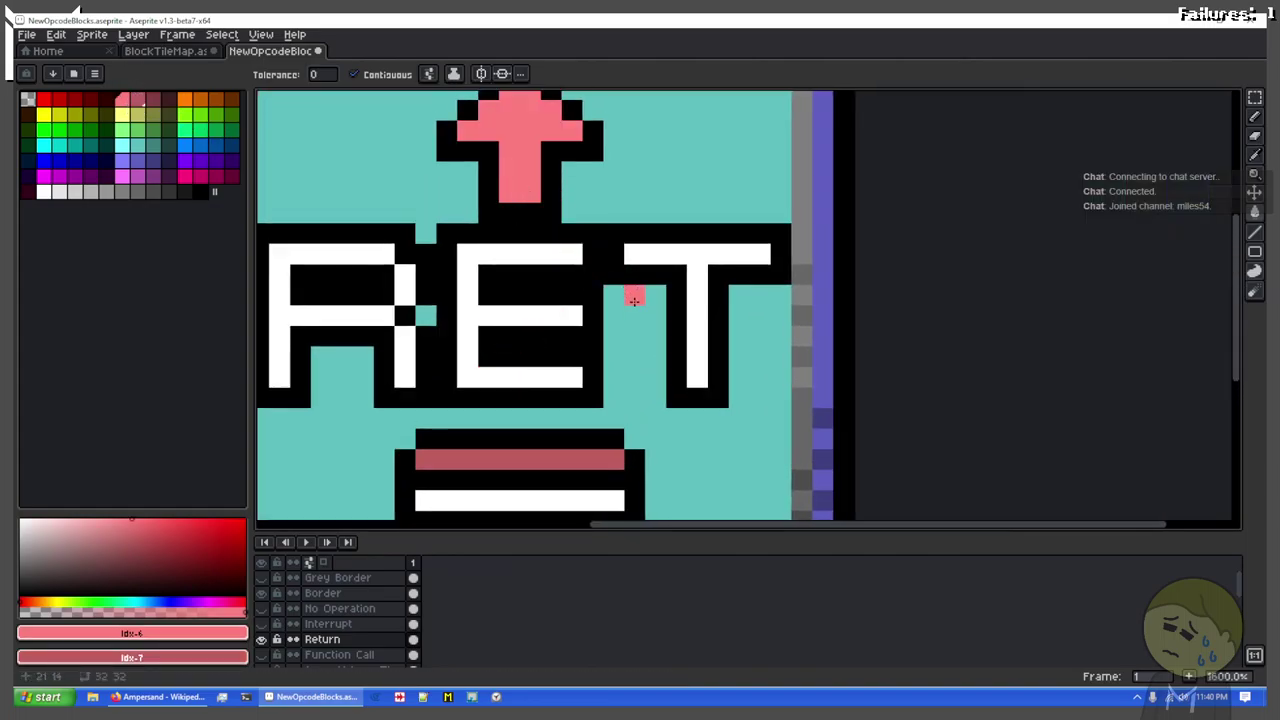
{"action": "scroll", "coordinate": [665, 352], "scroll_direction": "down", "scroll_amount": 1}
{"action": "left_click_drag", "start_coordinate": [650, 440], "coordinate": [760, 379]}
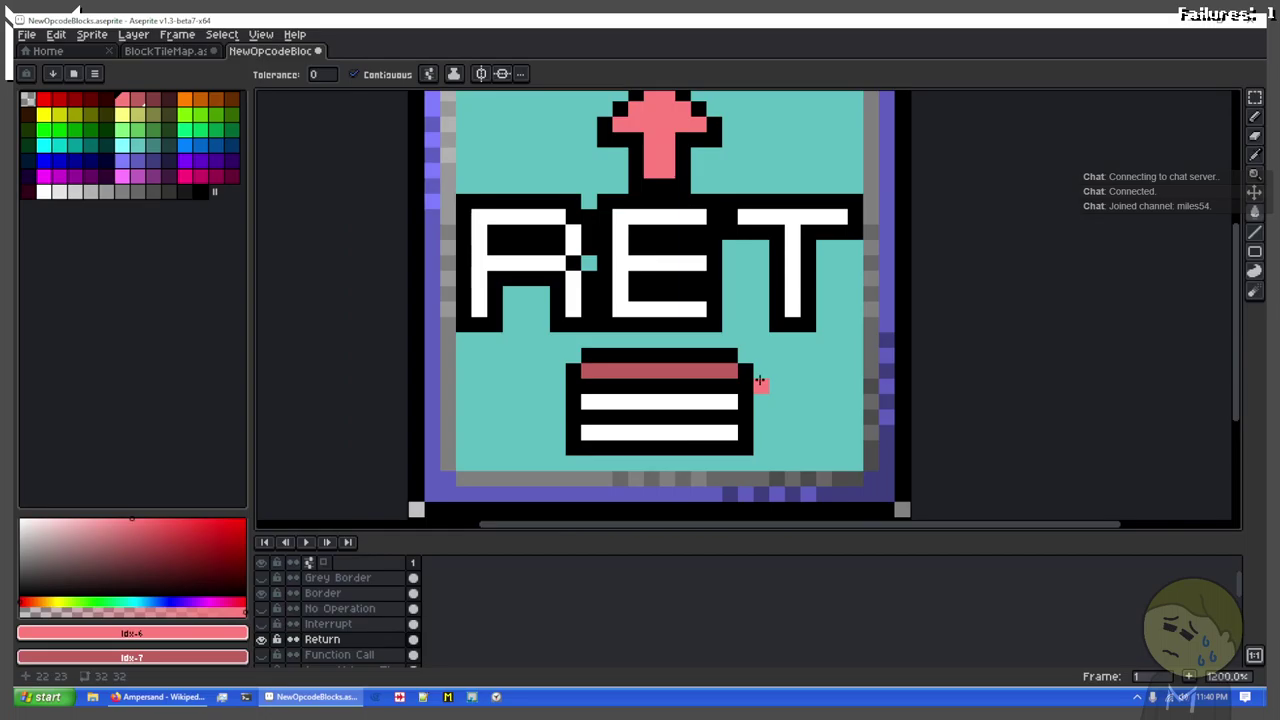
{"action": "scroll", "coordinate": [370, 625], "scroll_direction": "down", "scroll_amount": 5}
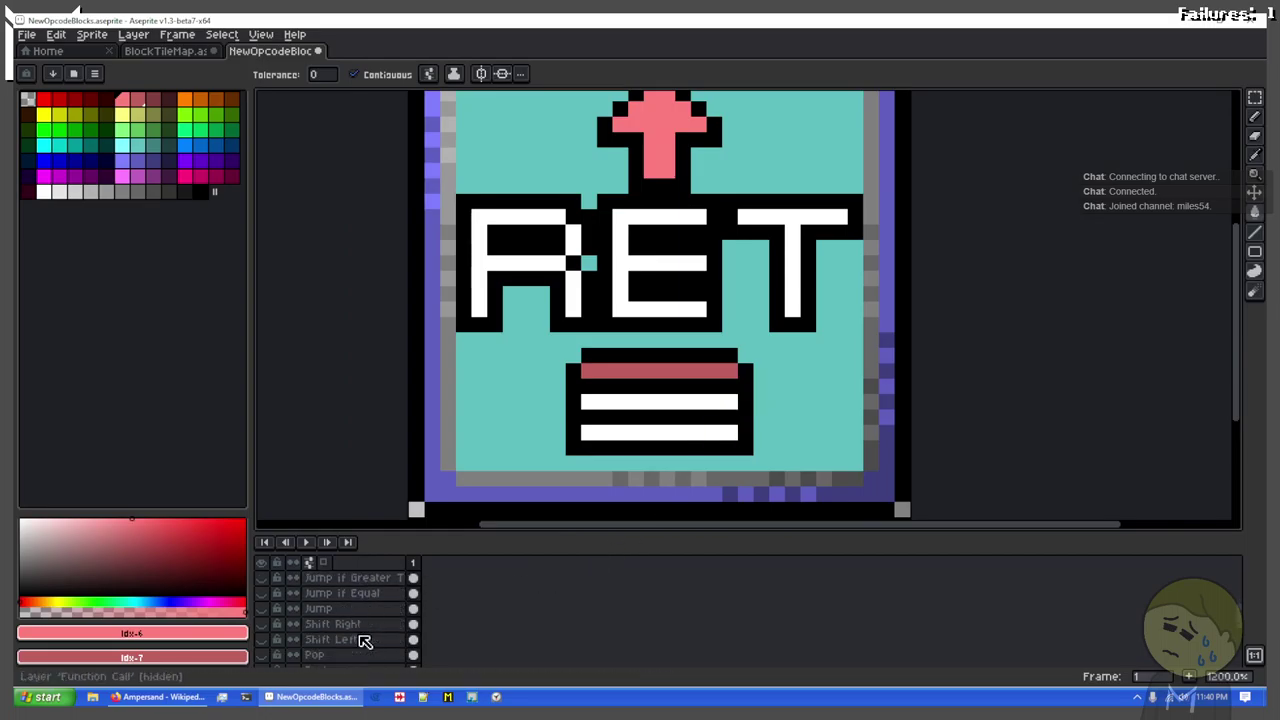
Step: Hide the Return layer and fill the uppermost bar of the Pop layer's stack icon with light grey index 87
{"action": "scroll", "coordinate": [365, 641], "scroll_direction": "down", "scroll_amount": 4}
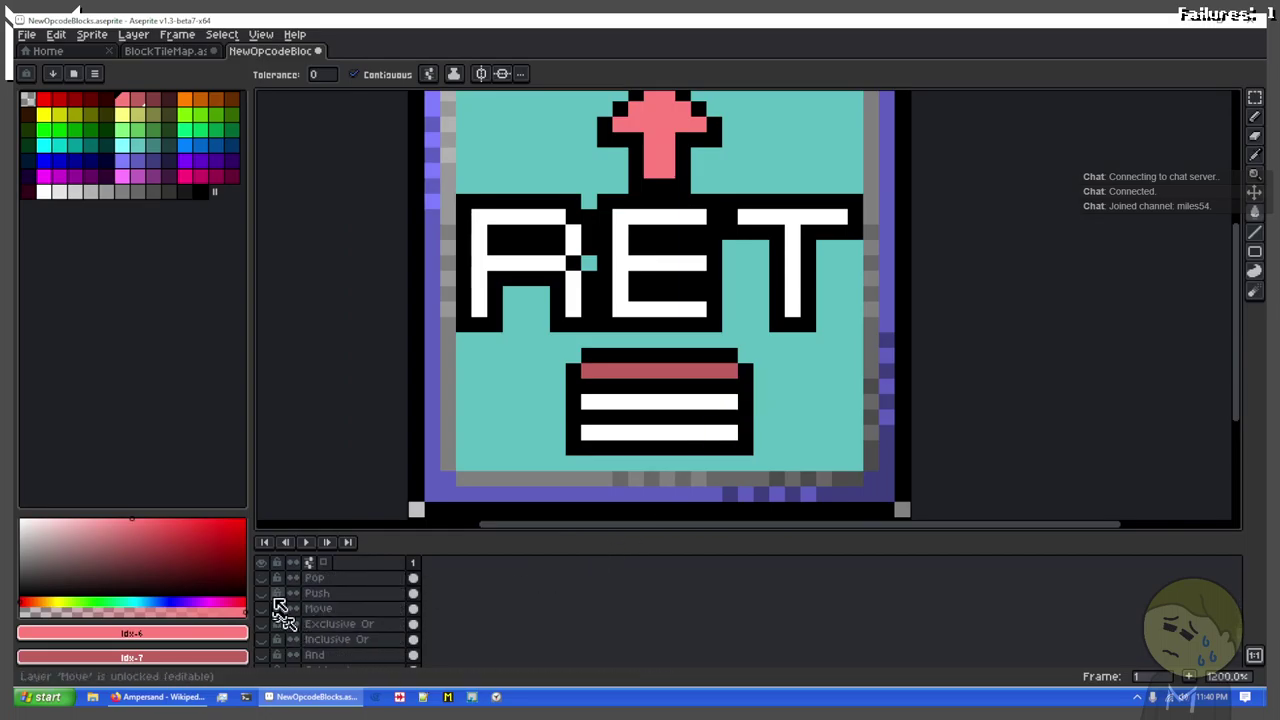
{"action": "scroll", "coordinate": [270, 595], "scroll_direction": "up", "scroll_amount": 6}
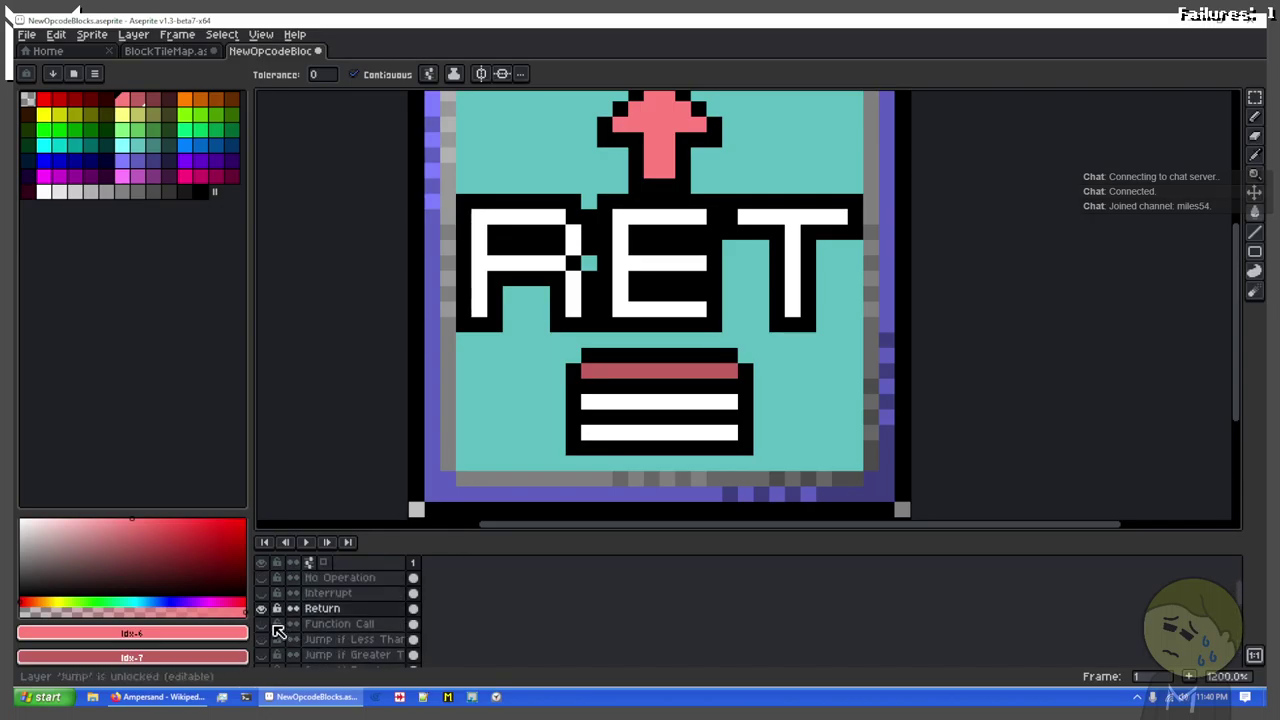
{"action": "left_click", "coordinate": [263, 608]}
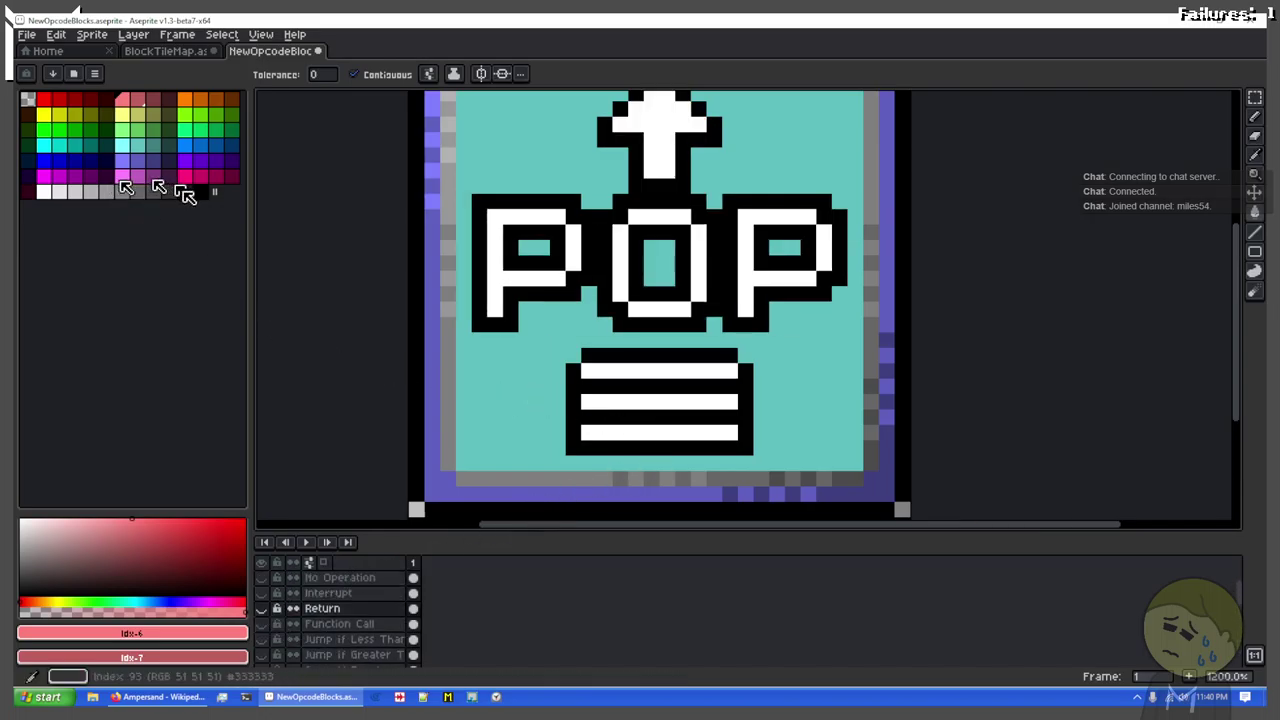
{"action": "left_click", "coordinate": [75, 191]}
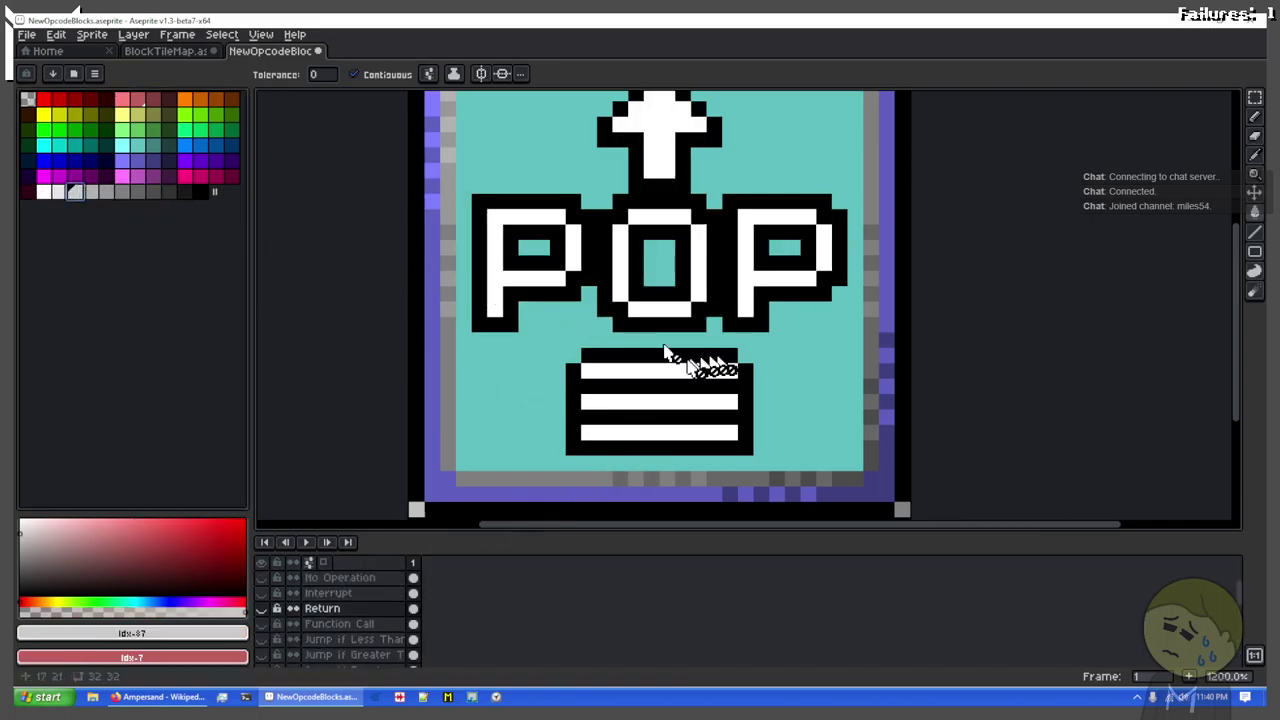
{"action": "scroll", "coordinate": [633, 488], "scroll_direction": "down", "scroll_amount": 2}
{"action": "scroll", "coordinate": [365, 608], "scroll_direction": "down", "scroll_amount": 6}
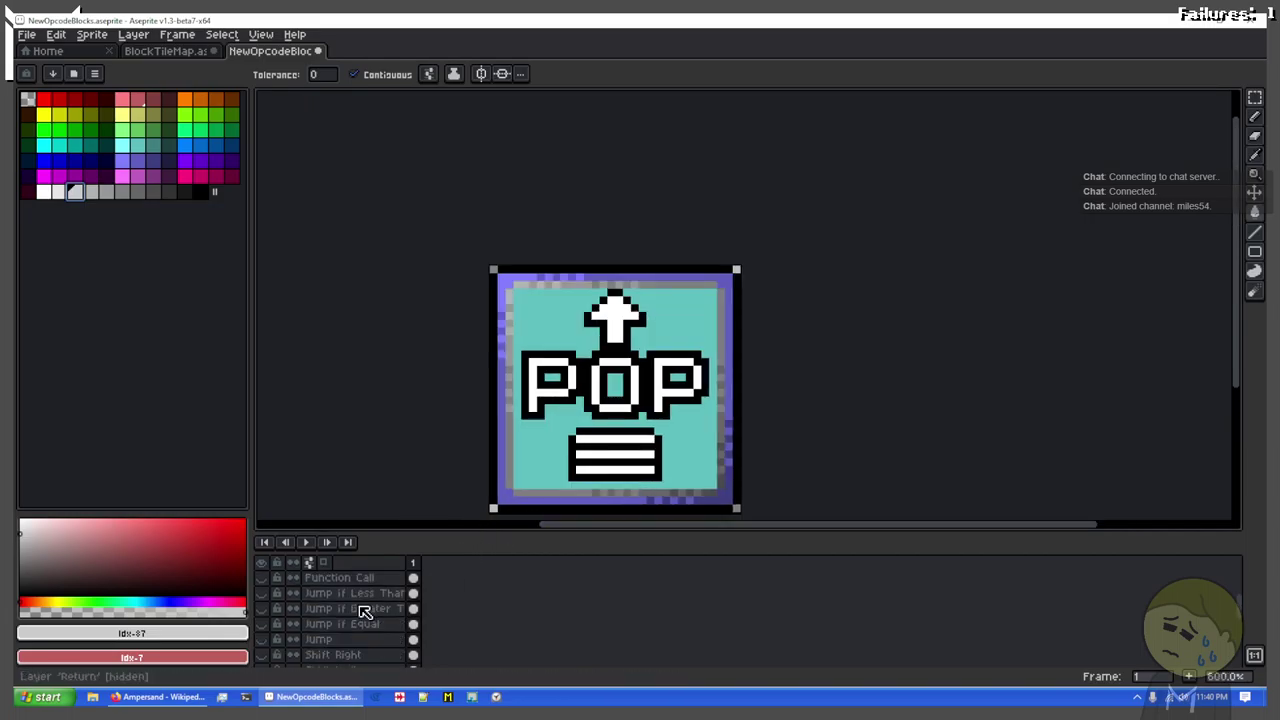
{"action": "left_click", "coordinate": [330, 608]}
{"action": "scroll", "coordinate": [629, 445], "scroll_direction": "up", "scroll_amount": 5}
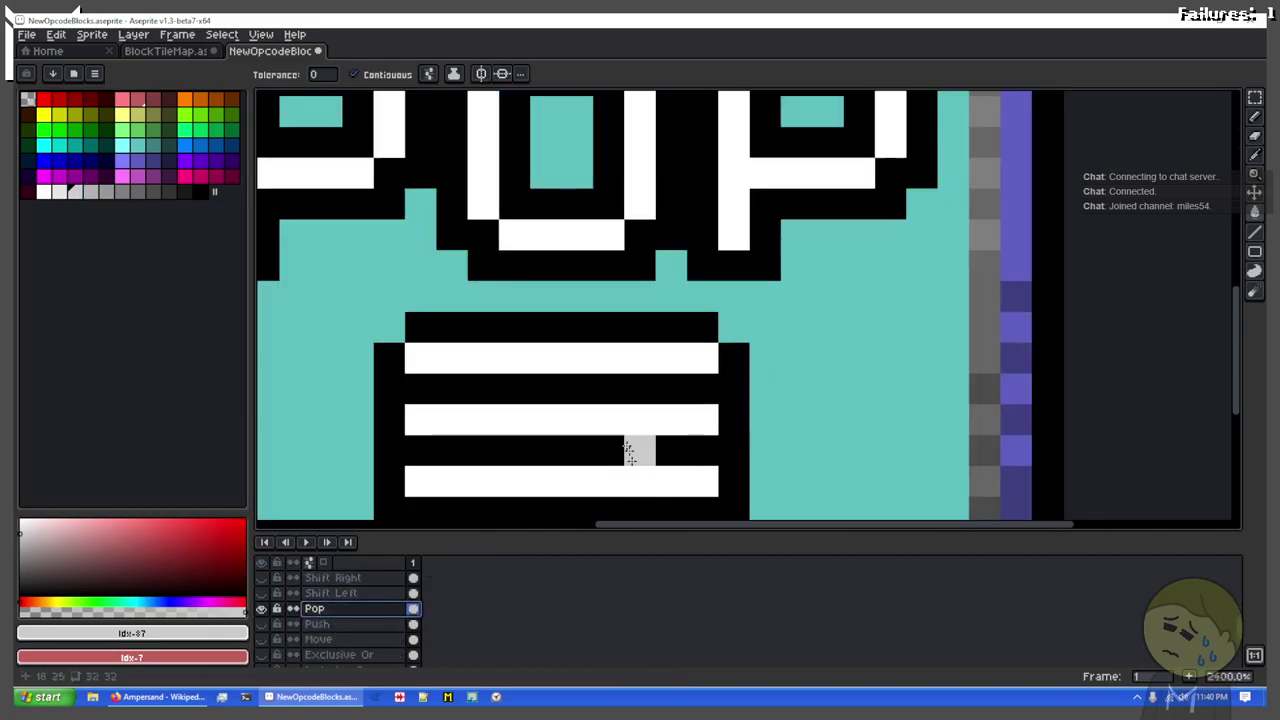
{"action": "left_click", "coordinate": [630, 337]}
{"action": "scroll", "coordinate": [631, 367], "scroll_direction": "down", "scroll_amount": 4}
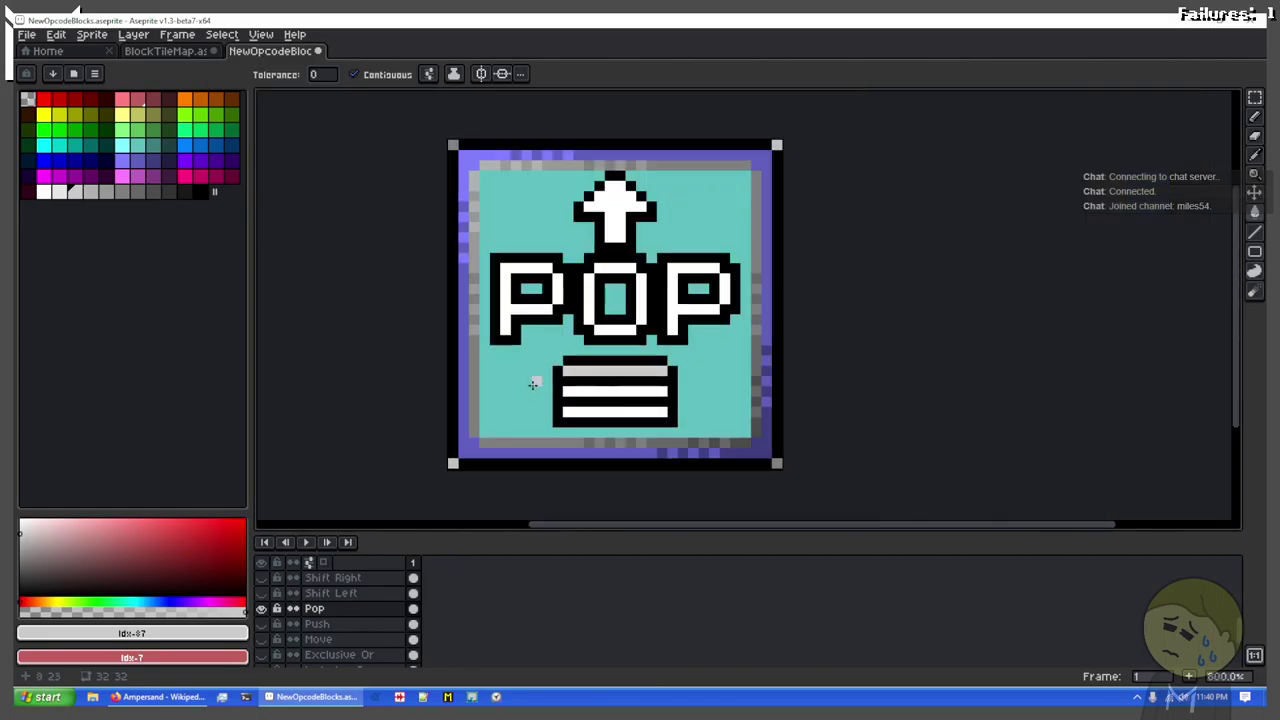
Step: Copy the whole Pop block and paste it exactly over the POP tile in BlockTileMap
{"action": "key", "text": "ctrl+a"}
{"action": "key", "text": "v"}
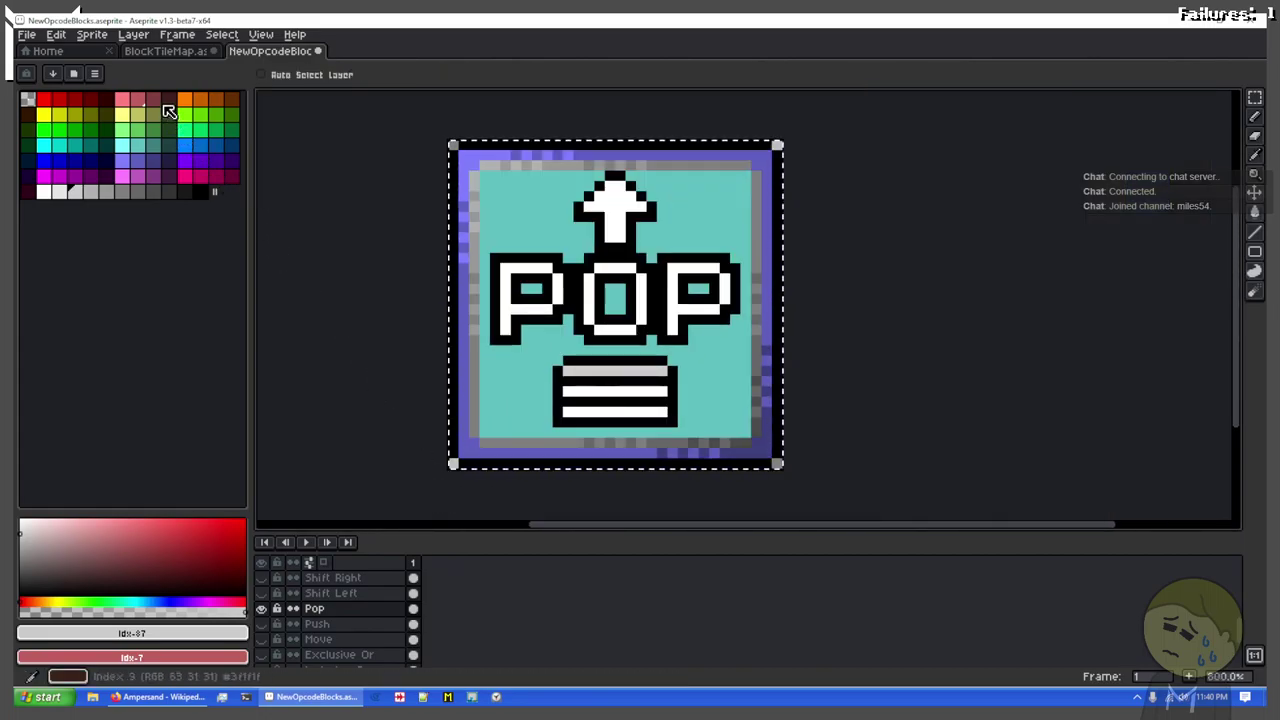
{"action": "left_click", "coordinate": [165, 51]}
{"action": "key", "text": "g"}
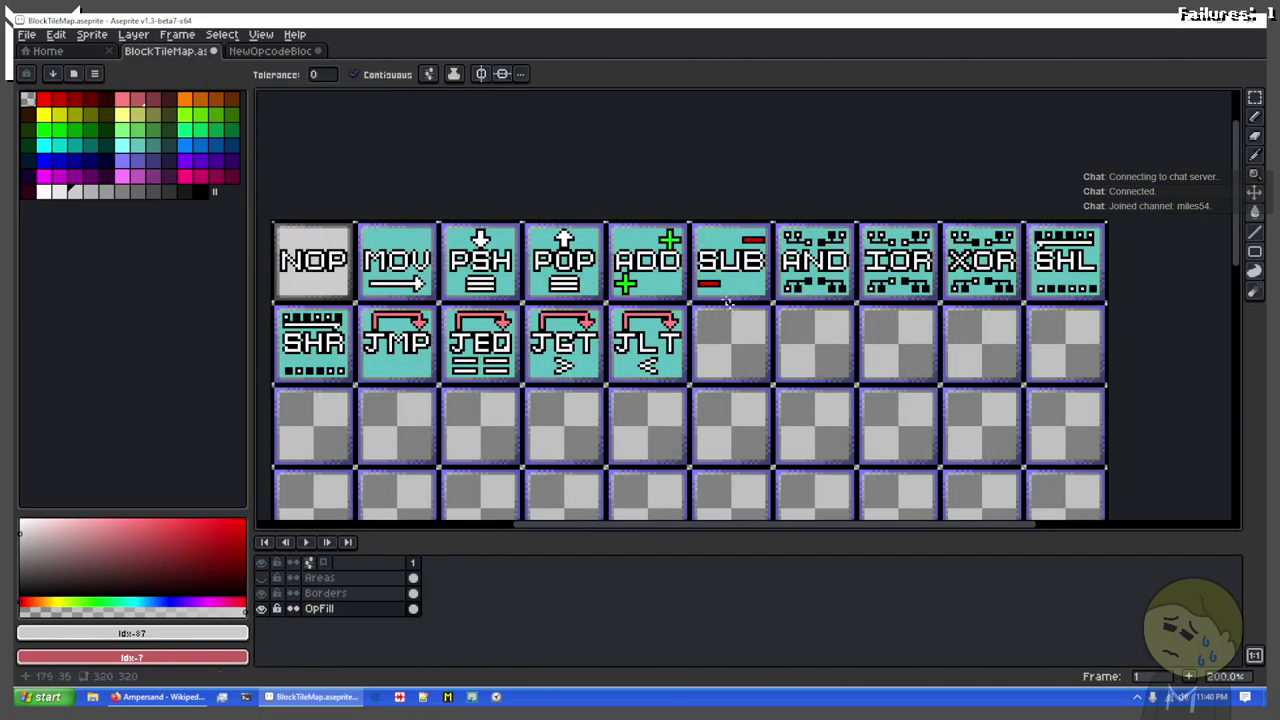
{"action": "scroll", "coordinate": [549, 259], "scroll_direction": "up", "scroll_amount": 2}
{"action": "left_click_drag", "start_coordinate": [549, 260], "coordinate": [831, 400]}
{"action": "key", "text": "ctrl+v"}
{"action": "key", "text": "ctrl+z"}
{"action": "scroll", "coordinate": [803, 398], "scroll_direction": "up", "scroll_amount": 2}
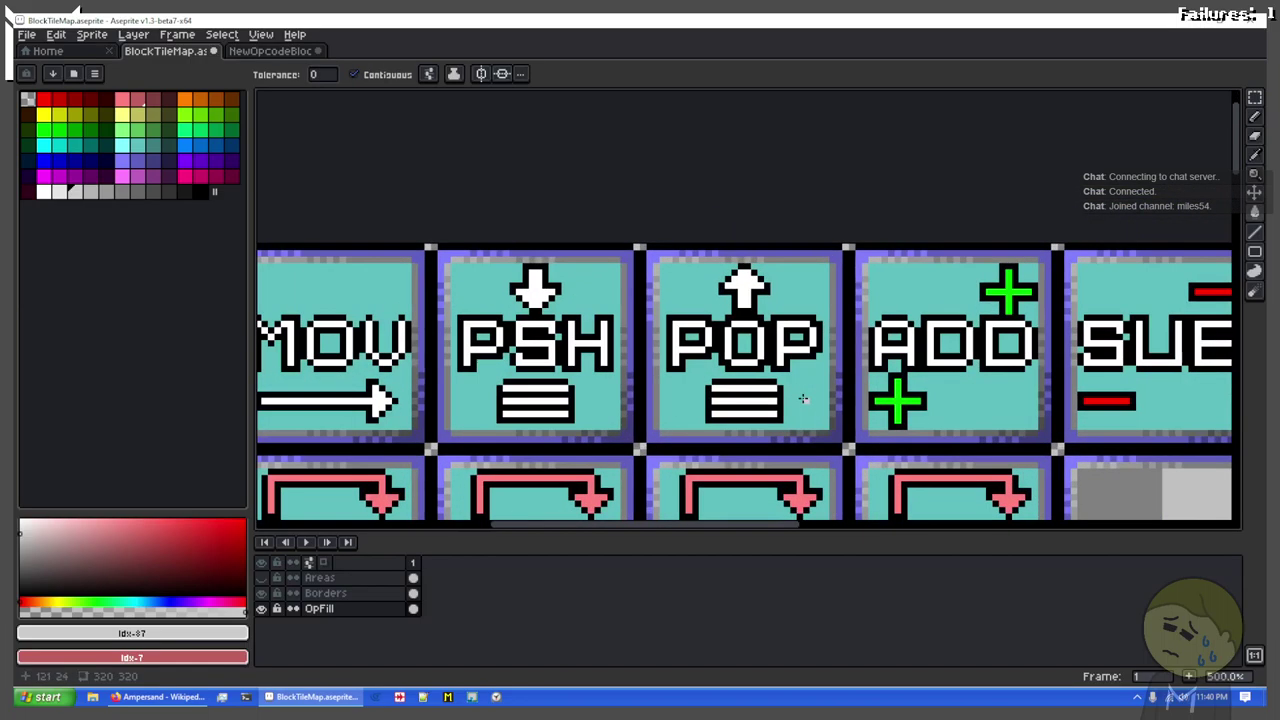
{"action": "key", "text": "ctrl+v"}
{"action": "key", "text": "ctrl+d"}
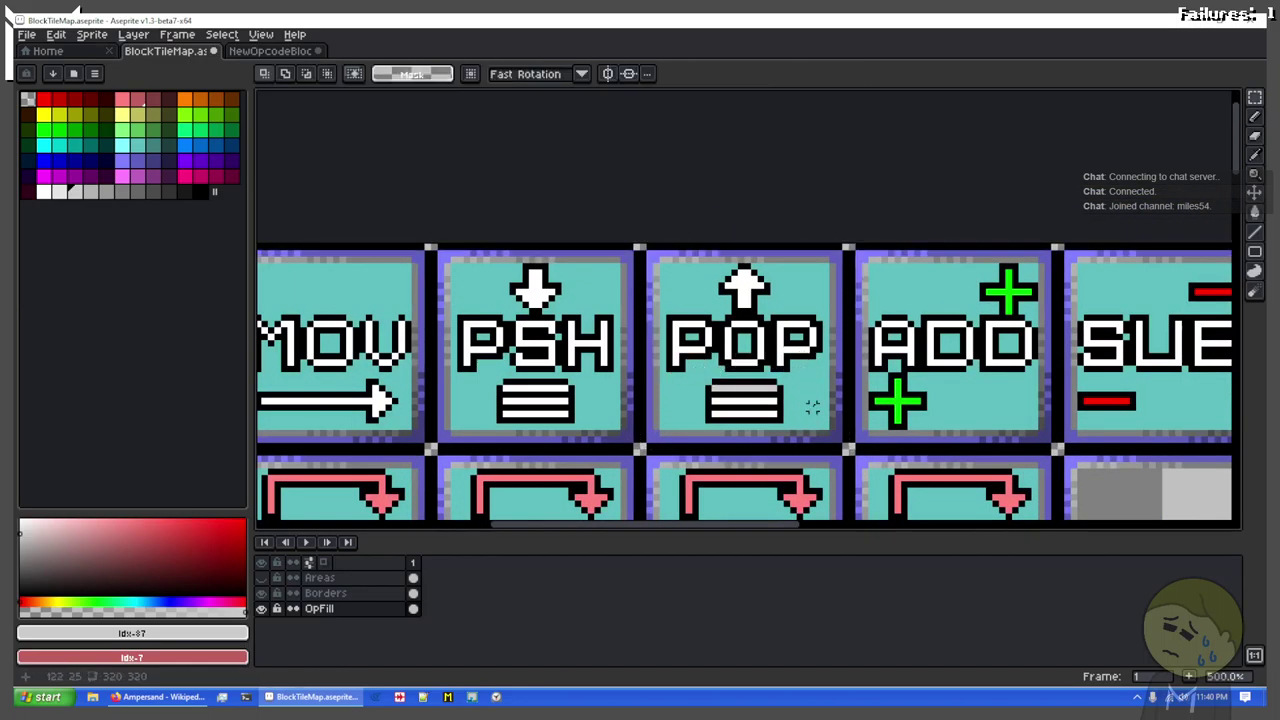
{"action": "scroll", "coordinate": [814, 400], "scroll_direction": "down", "scroll_amount": 1}
{"action": "left_click_drag", "start_coordinate": [903, 406], "coordinate": [785, 229]}
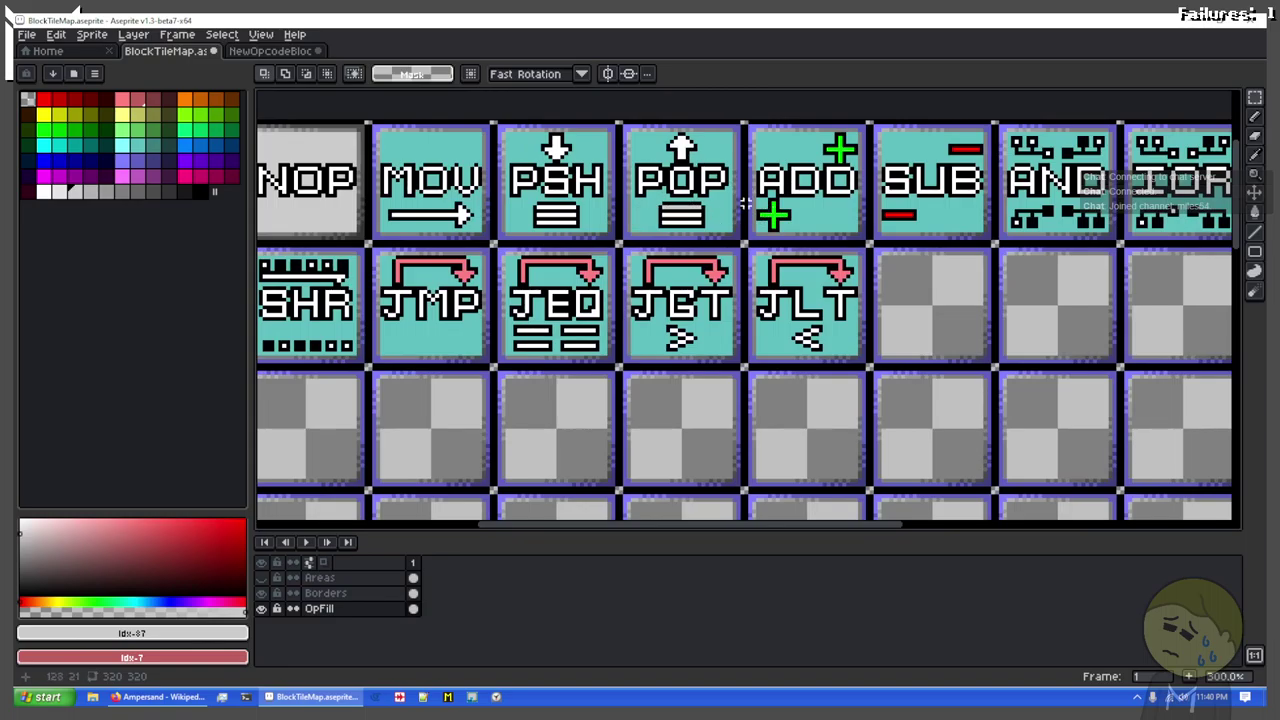
Step: Return to NewOpcodeBlocks and refill the Pop stack icon's uppermost bar with darker grey index 89
{"action": "left_click", "coordinate": [270, 51]}
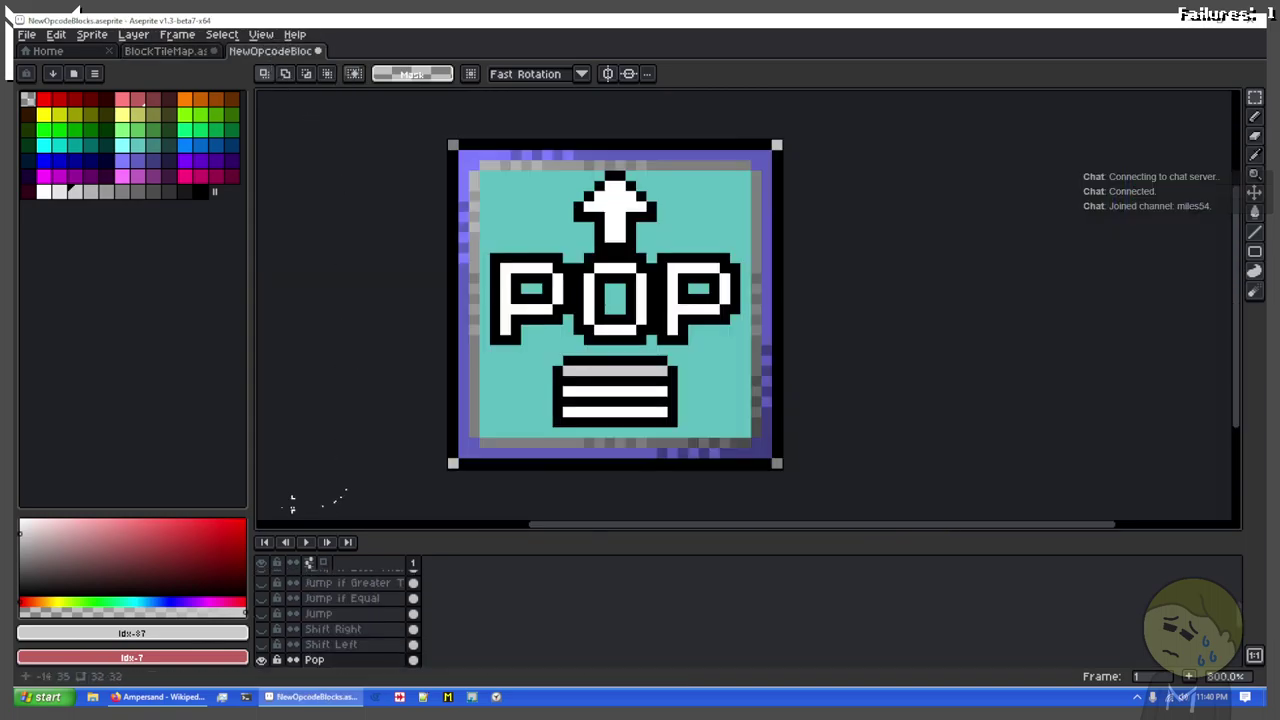
{"action": "left_click", "coordinate": [106, 191]}
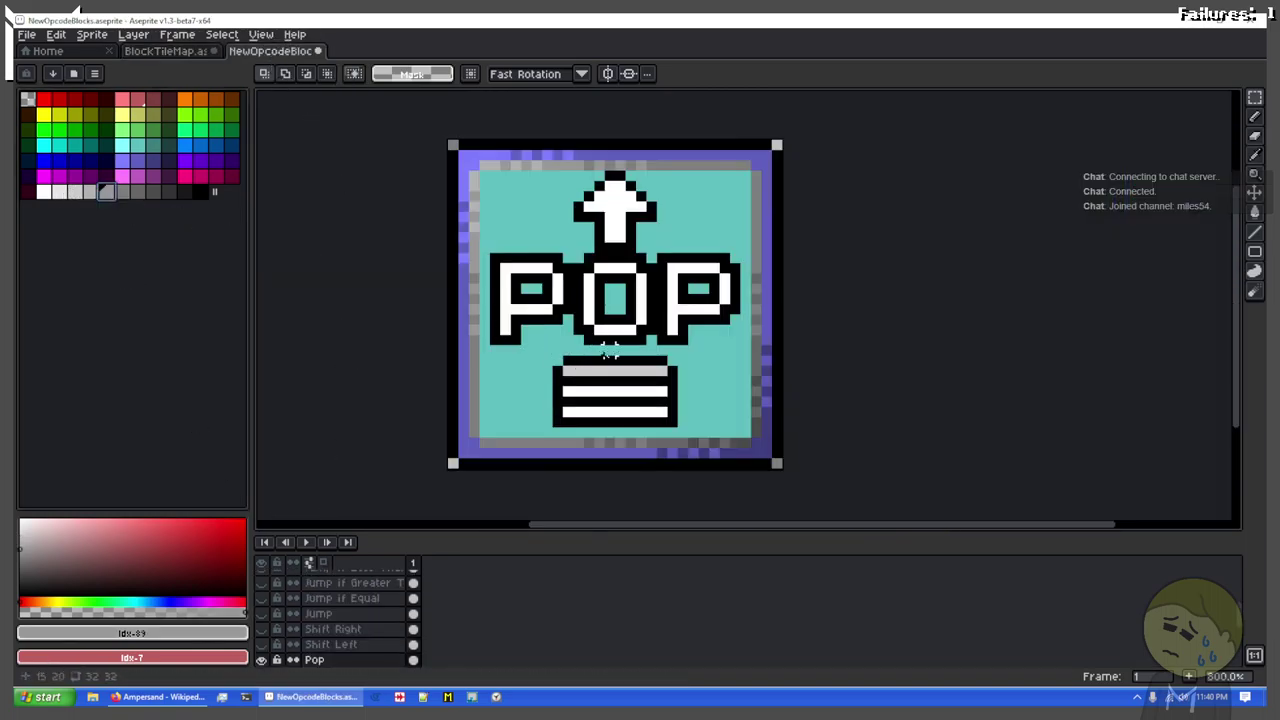
{"action": "key", "text": "g"}
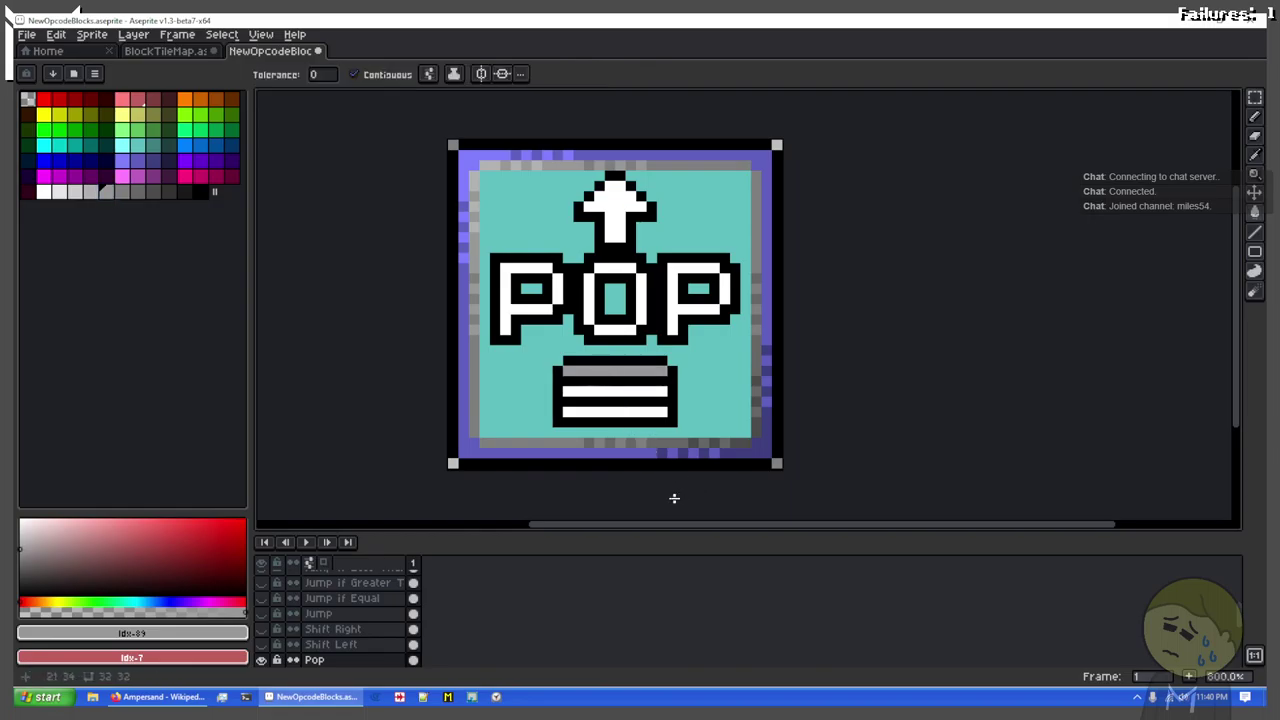
Step: Copy the recoloured Pop block and place it over the existing POP tile on the OpFill layer of BlockTileMap
{"action": "key", "text": "ctrl+a"}
{"action": "left_click", "coordinate": [170, 51]}
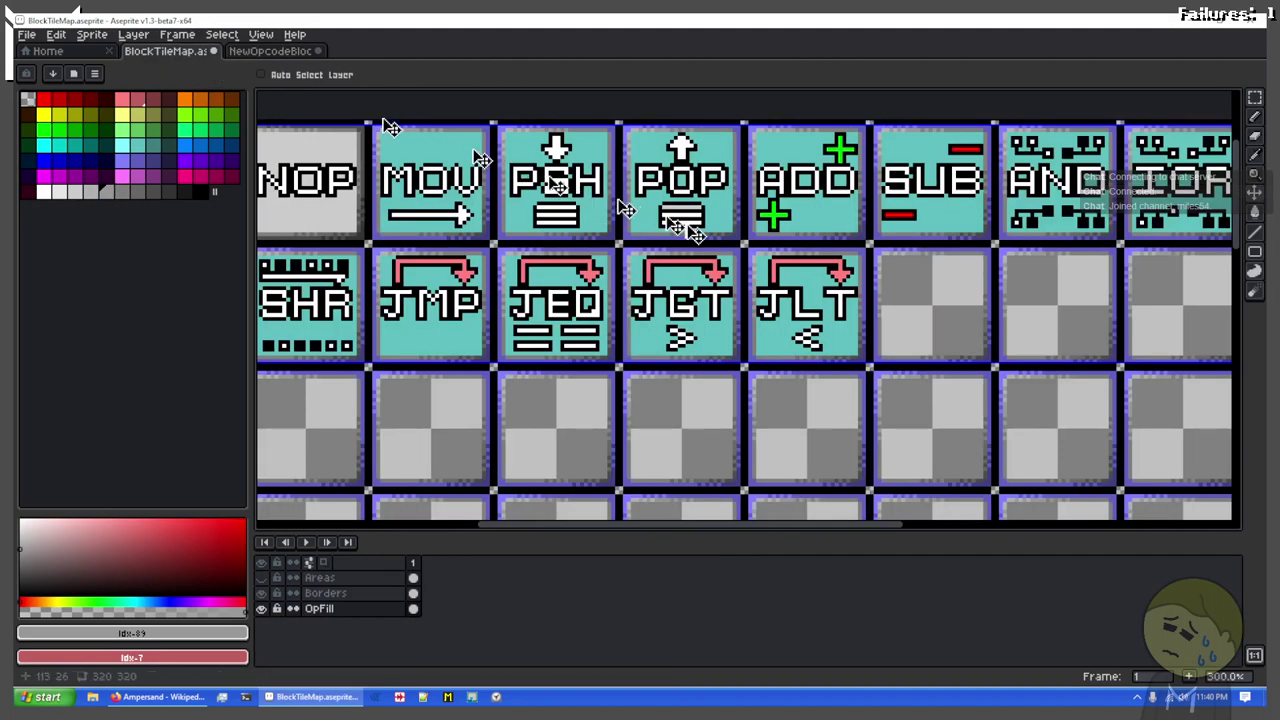
{"action": "key", "text": "ctrl+v"}
{"action": "left_click_drag", "start_coordinate": [300, 195], "coordinate": [666, 293]}
{"action": "scroll", "coordinate": [690, 178], "scroll_direction": "up", "scroll_amount": 2}
{"action": "key", "text": "ctrl+d"}
{"action": "scroll", "coordinate": [729, 361], "scroll_direction": "down", "scroll_amount": 5}
{"action": "left_click_drag", "start_coordinate": [731, 361], "coordinate": [500, 216]}
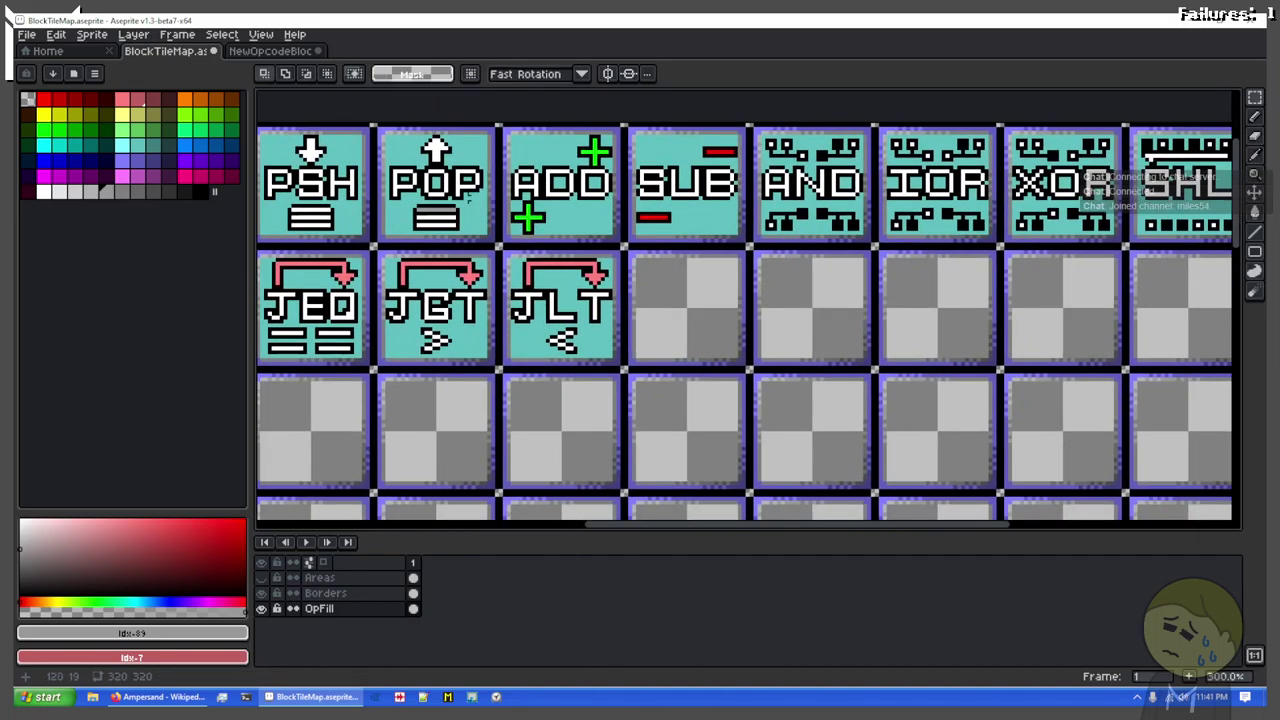
Step: Display the FNC block of the Function Call layer in NewOpcodeBlocks and select the entire canvas
{"action": "left_click", "coordinate": [268, 51]}
{"action": "scroll", "coordinate": [357, 600], "scroll_direction": "up", "scroll_amount": 3}
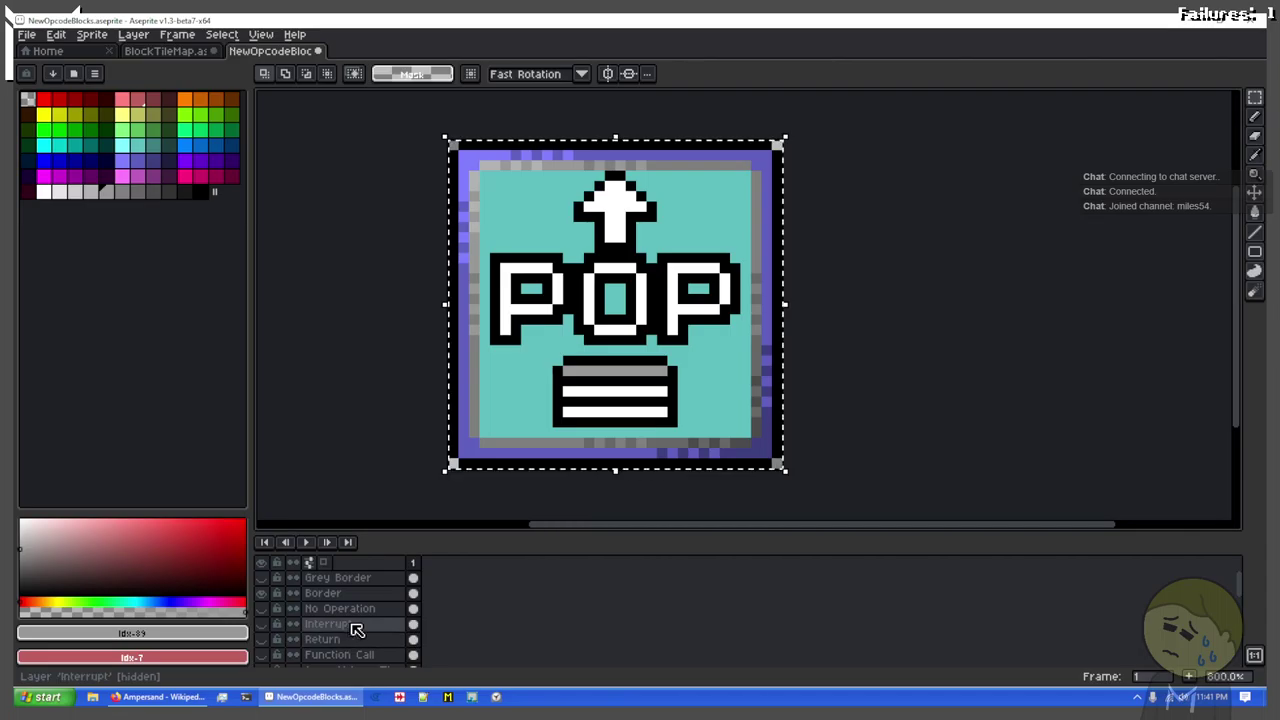
{"action": "left_click", "coordinate": [340, 640]}
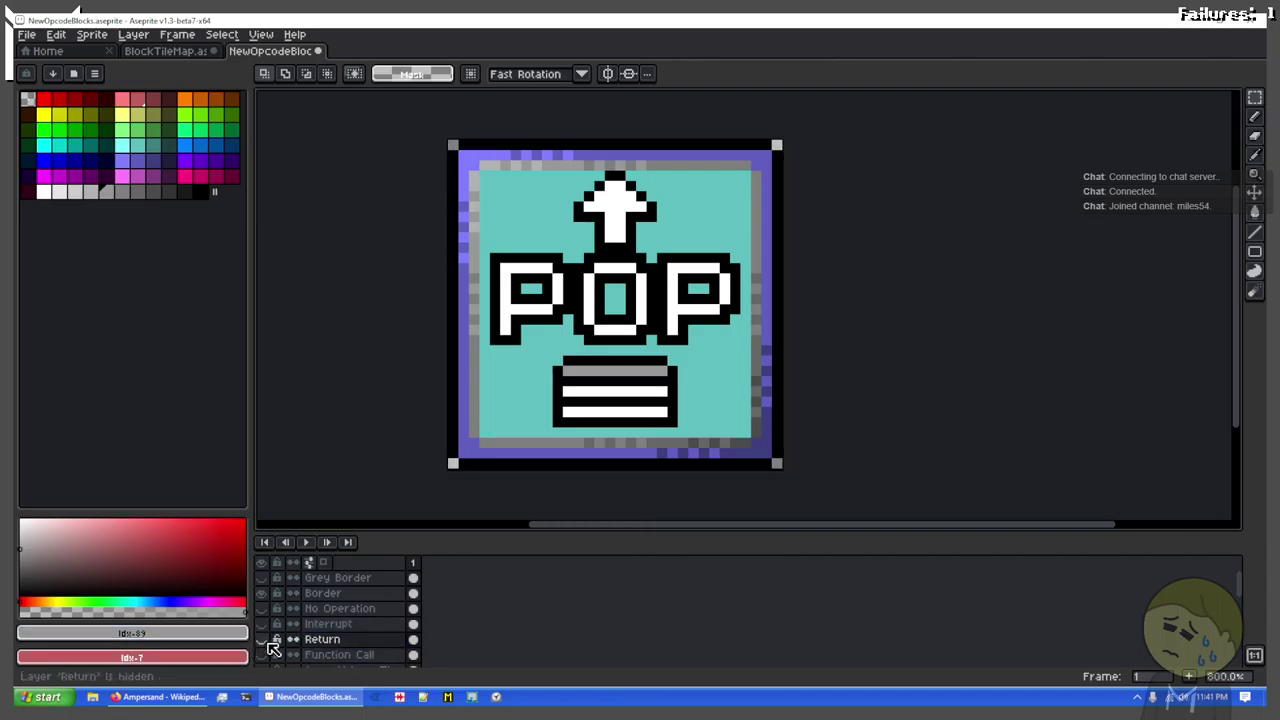
{"action": "left_click", "coordinate": [262, 639]}
{"action": "left_click", "coordinate": [512, 447]}
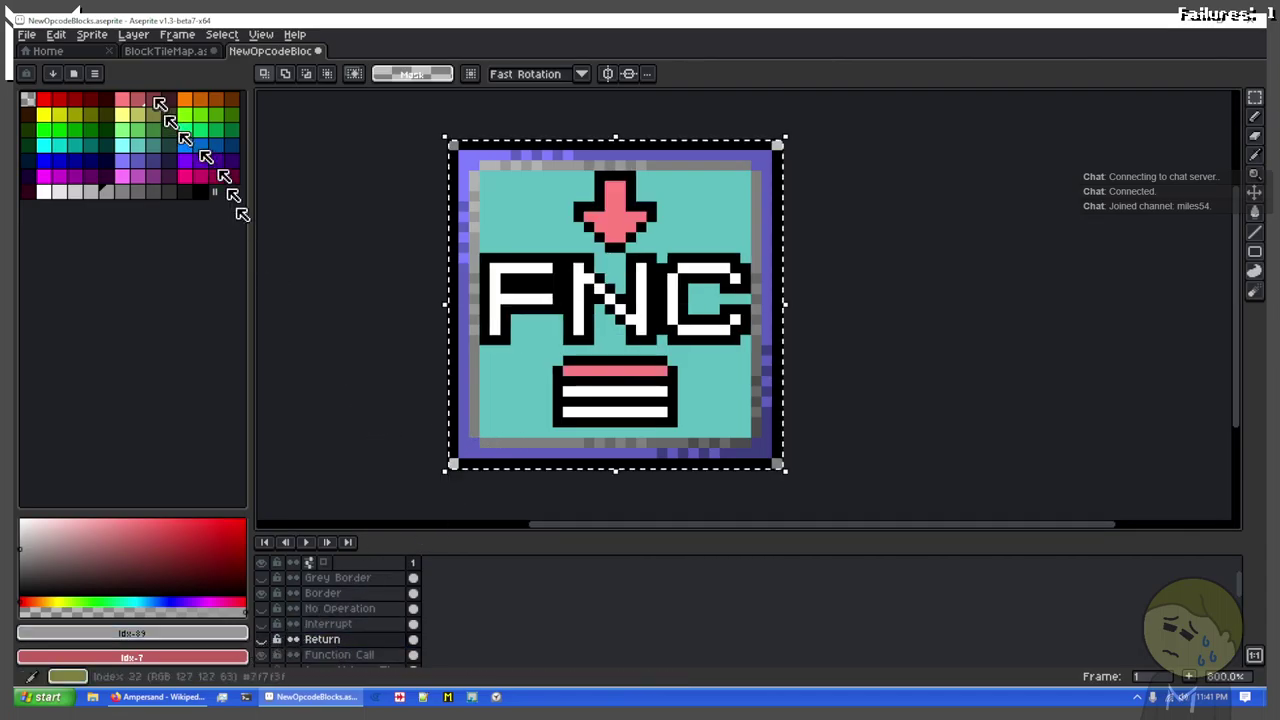
{"action": "left_click", "coordinate": [163, 51]}
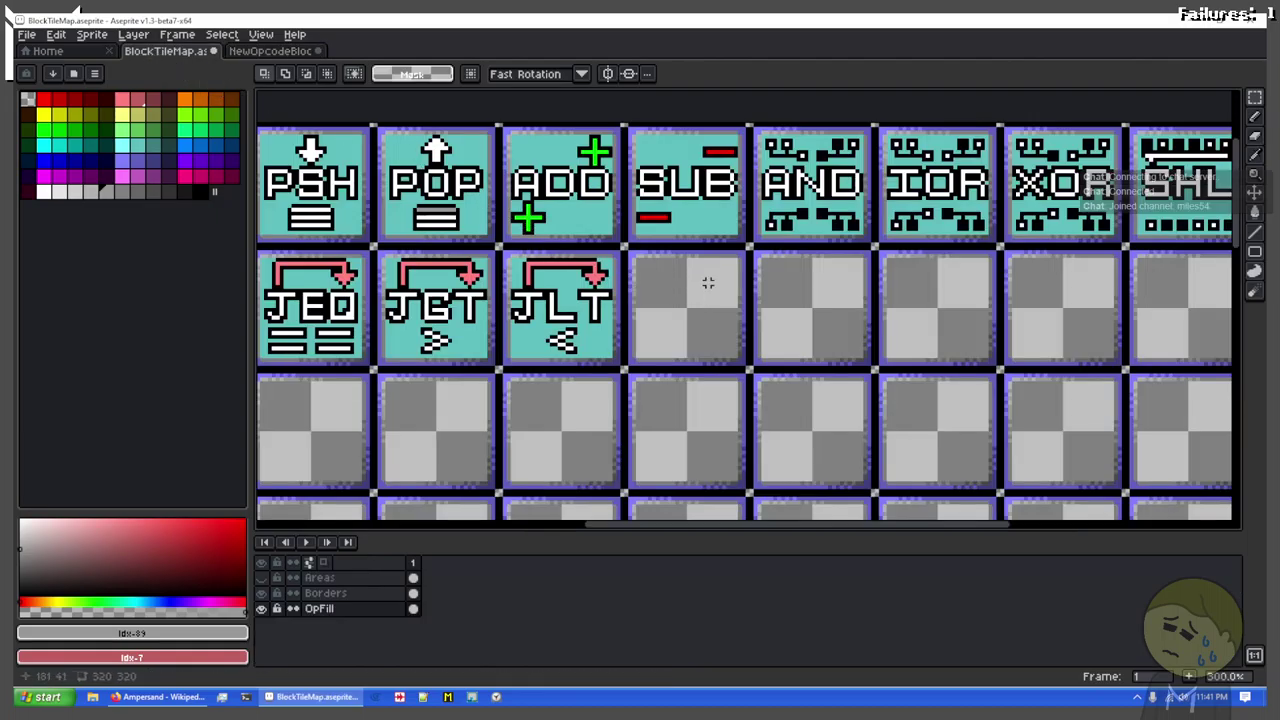
{"action": "key", "text": "ctrl+v"}
{"action": "left_click_drag", "start_coordinate": [677, 321], "coordinate": [679, 329]}
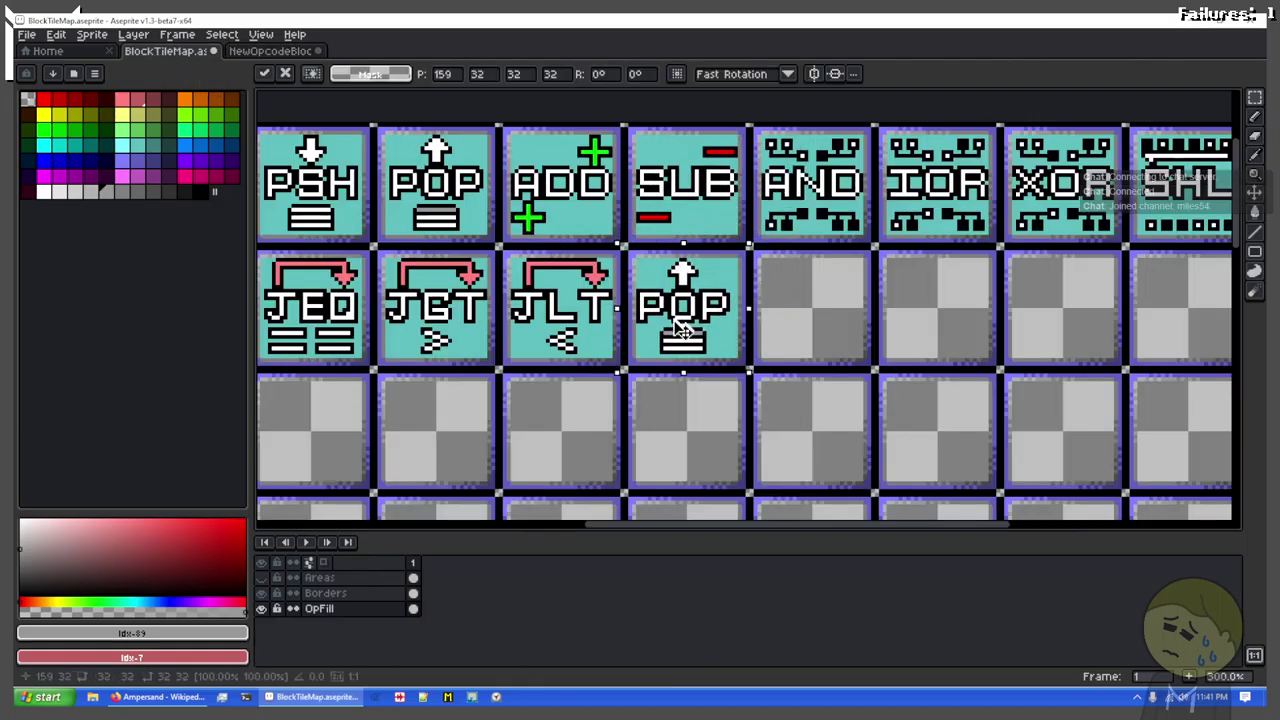
{"action": "key", "text": "ctrl+z"}
Step: Copy the block from the Function Call layer and place it in the empty BlockTileMap cell after JLT
{"action": "left_click", "coordinate": [255, 51]}
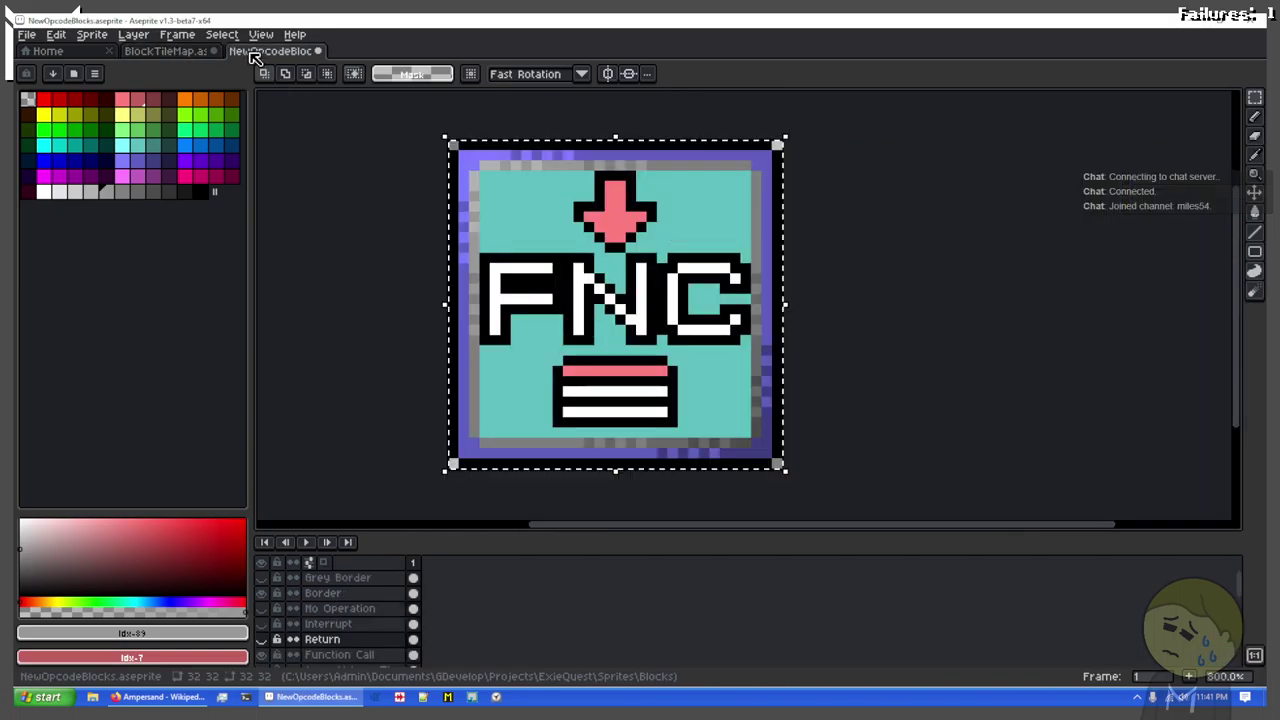
{"action": "left_click", "coordinate": [325, 656]}
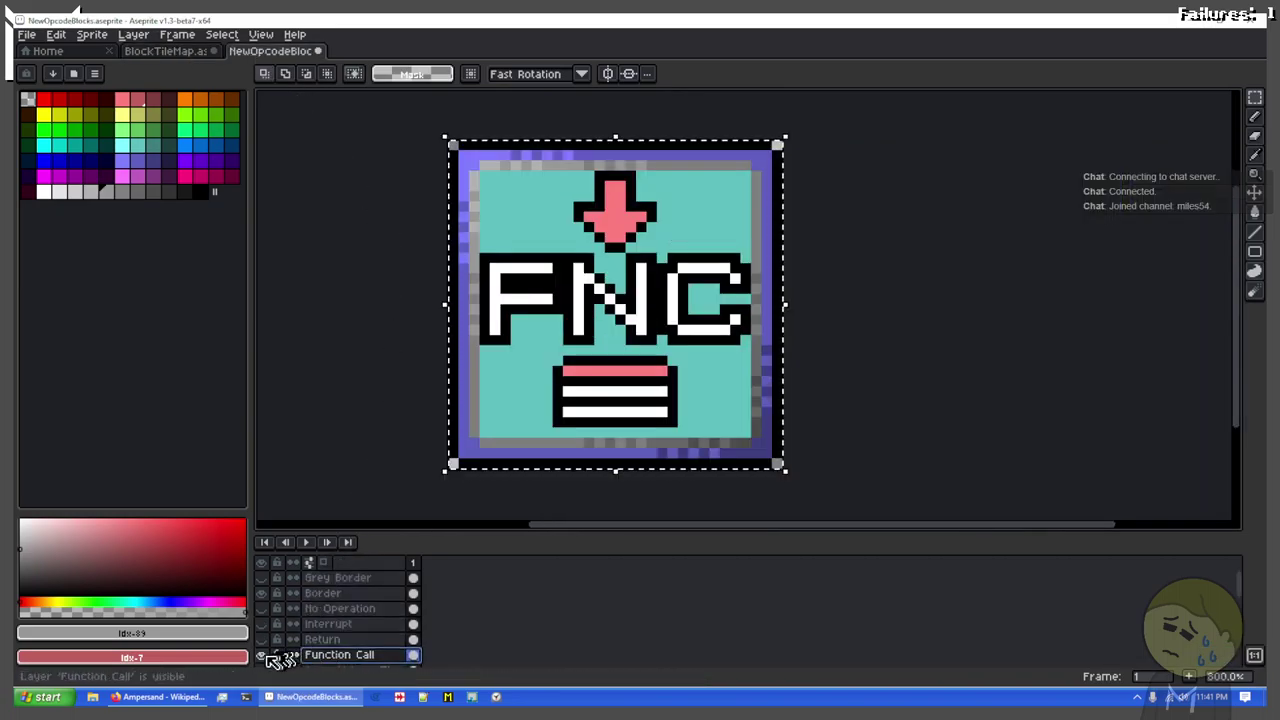
{"action": "key", "text": "ctrl+c"}
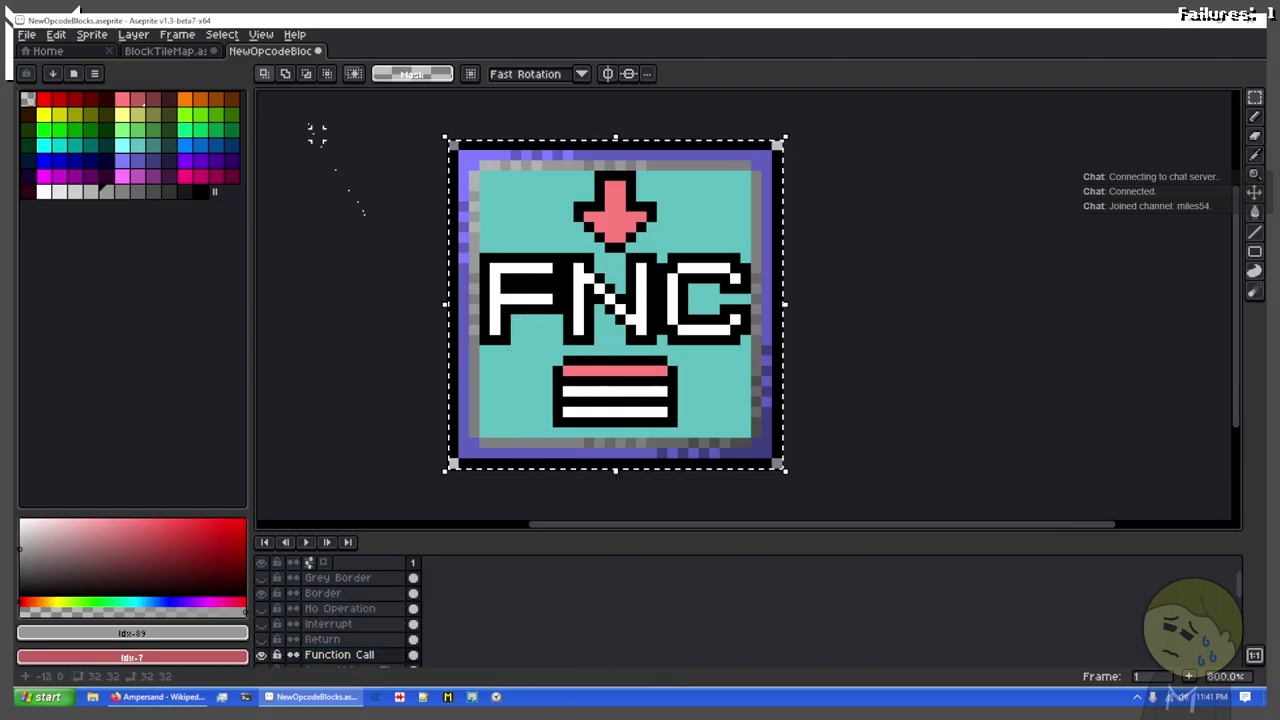
{"action": "left_click", "coordinate": [180, 51]}
{"action": "key", "text": "ctrl+v"}
{"action": "left_click_drag", "start_coordinate": [722, 230], "coordinate": [684, 321]}
{"action": "left_click", "coordinate": [688, 370]}
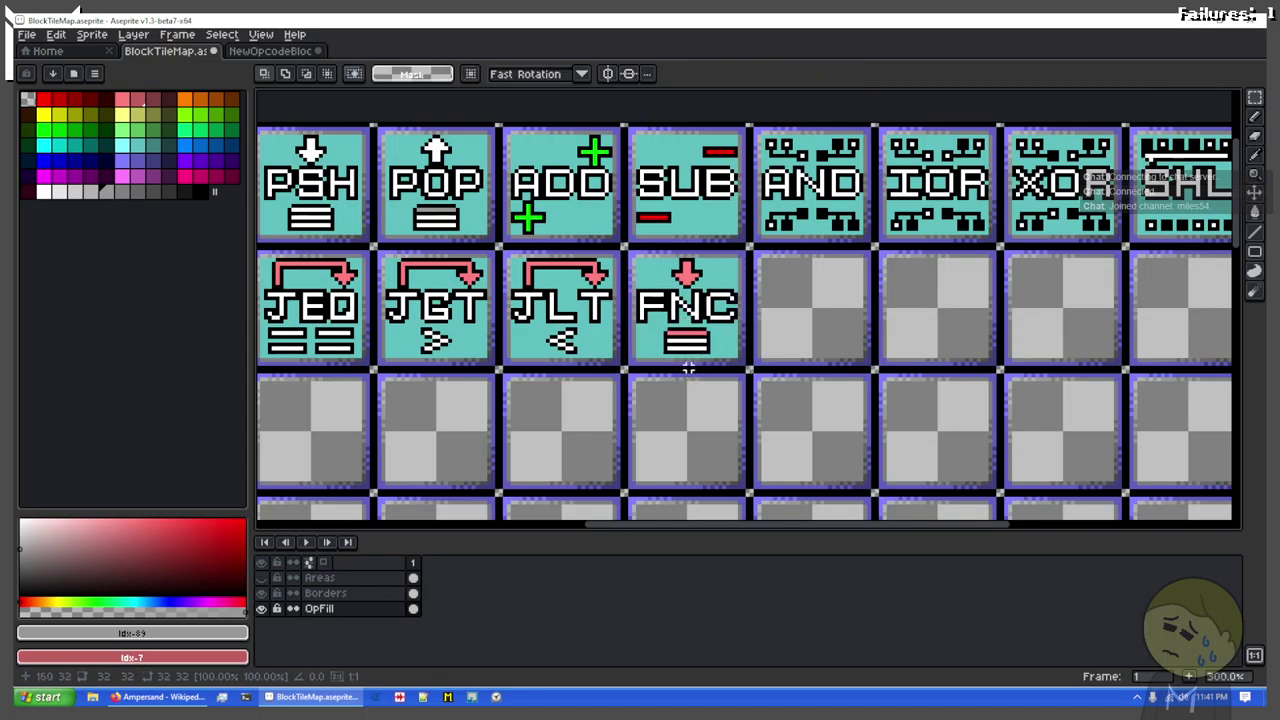
{"action": "scroll", "coordinate": [696, 350], "scroll_direction": "up", "scroll_amount": 1}
{"action": "left_click_drag", "start_coordinate": [932, 296], "coordinate": [728, 322]}
Step: Show and activate the Return layer in NewOpcodeBlocks and copy the whole RET block
{"action": "left_click", "coordinate": [270, 51]}
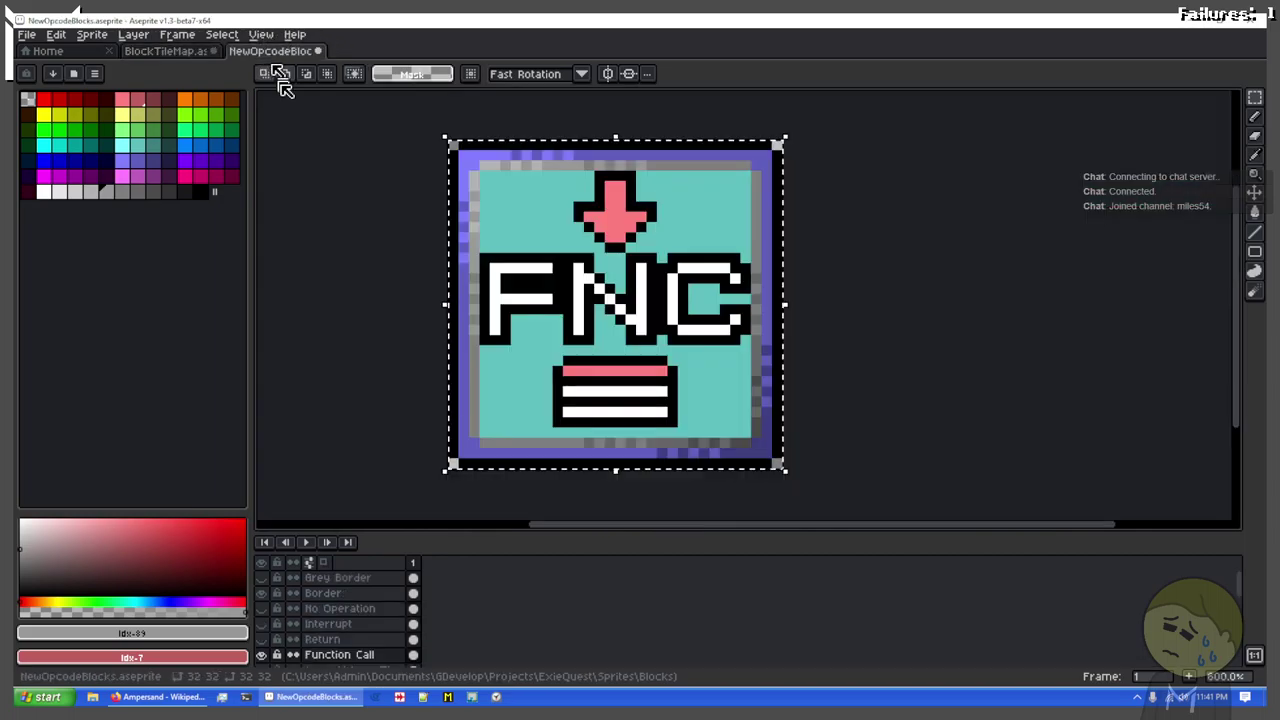
{"action": "left_click", "coordinate": [262, 639]}
{"action": "left_click", "coordinate": [312, 639]}
{"action": "key", "text": "ctrl+d"}
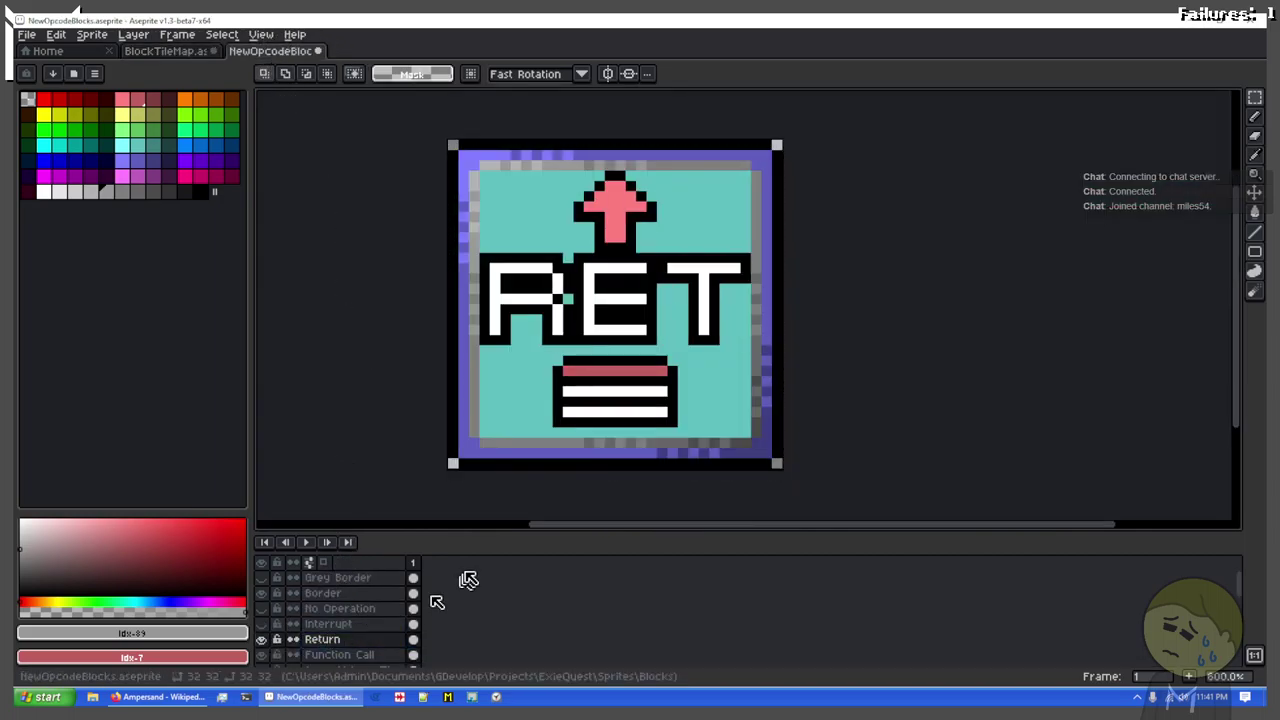
{"action": "key", "text": "ctrl+a"}
{"action": "key", "text": "ctrl+c"}
Step: Paste the RET block into the empty BlockTileMap cell after FNC, aligned with the cell borders
{"action": "left_click", "coordinate": [165, 51]}
{"action": "key", "text": "ctrl+v"}
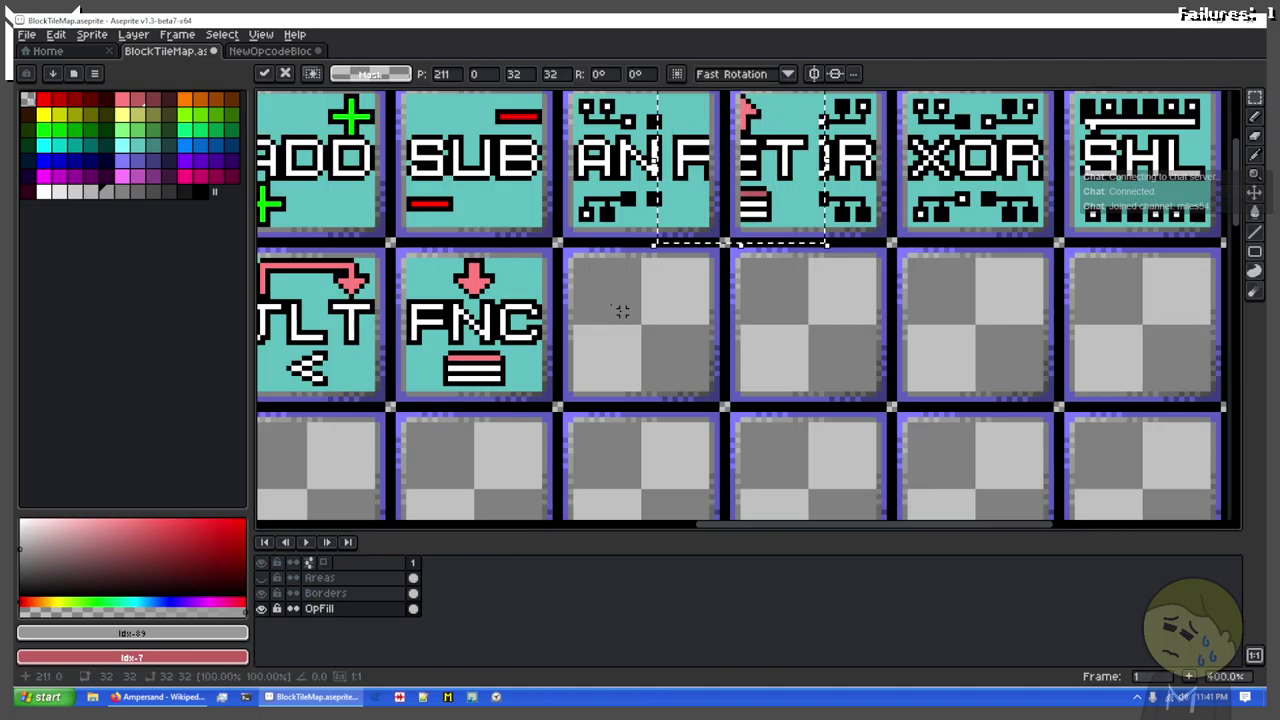
{"action": "left_click_drag", "start_coordinate": [700, 228], "coordinate": [628, 355]}
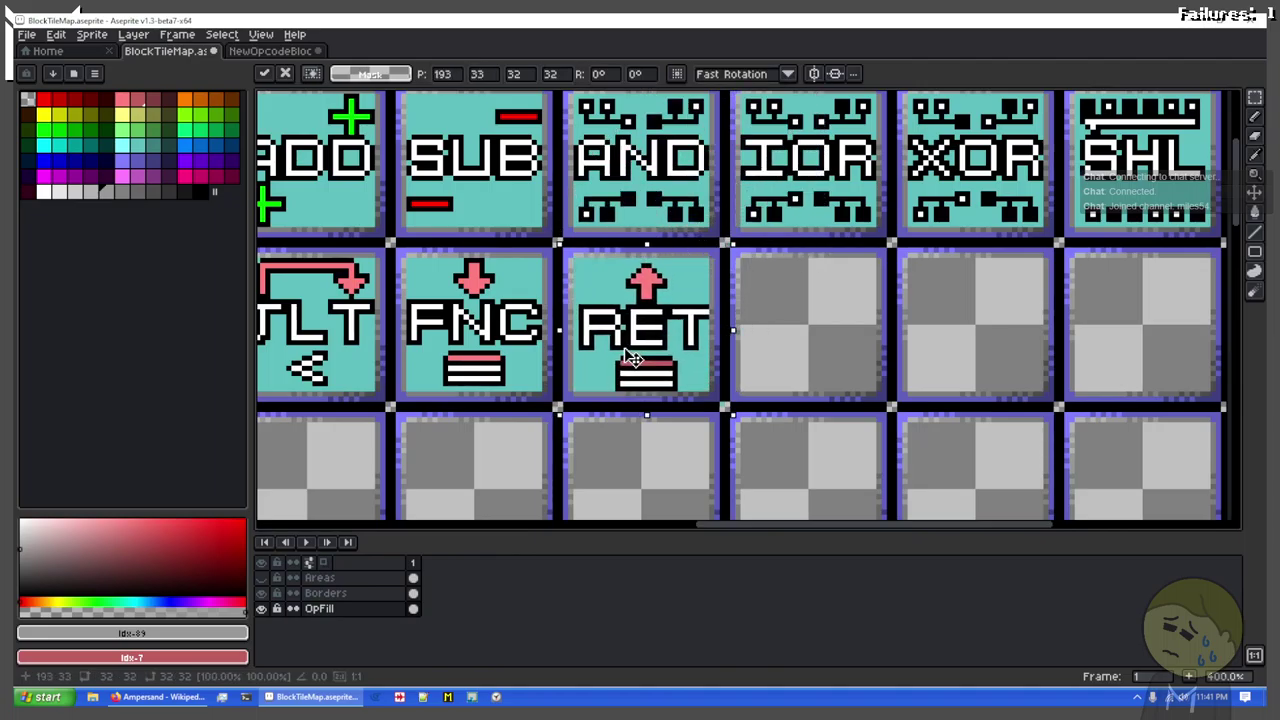
{"action": "key", "text": "ctrl+d"}
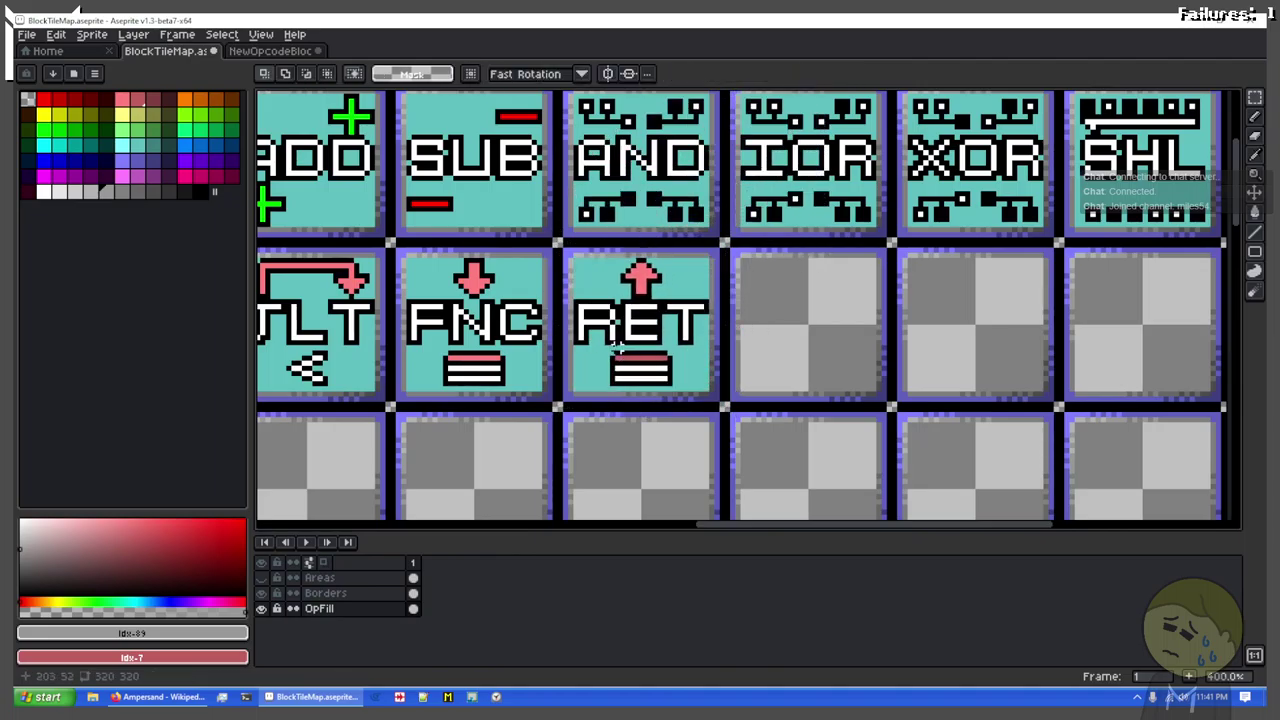
{"action": "left_click_drag", "start_coordinate": [388, 312], "coordinate": [647, 323]}
{"action": "scroll", "coordinate": [760, 318], "scroll_direction": "down", "scroll_amount": 2}
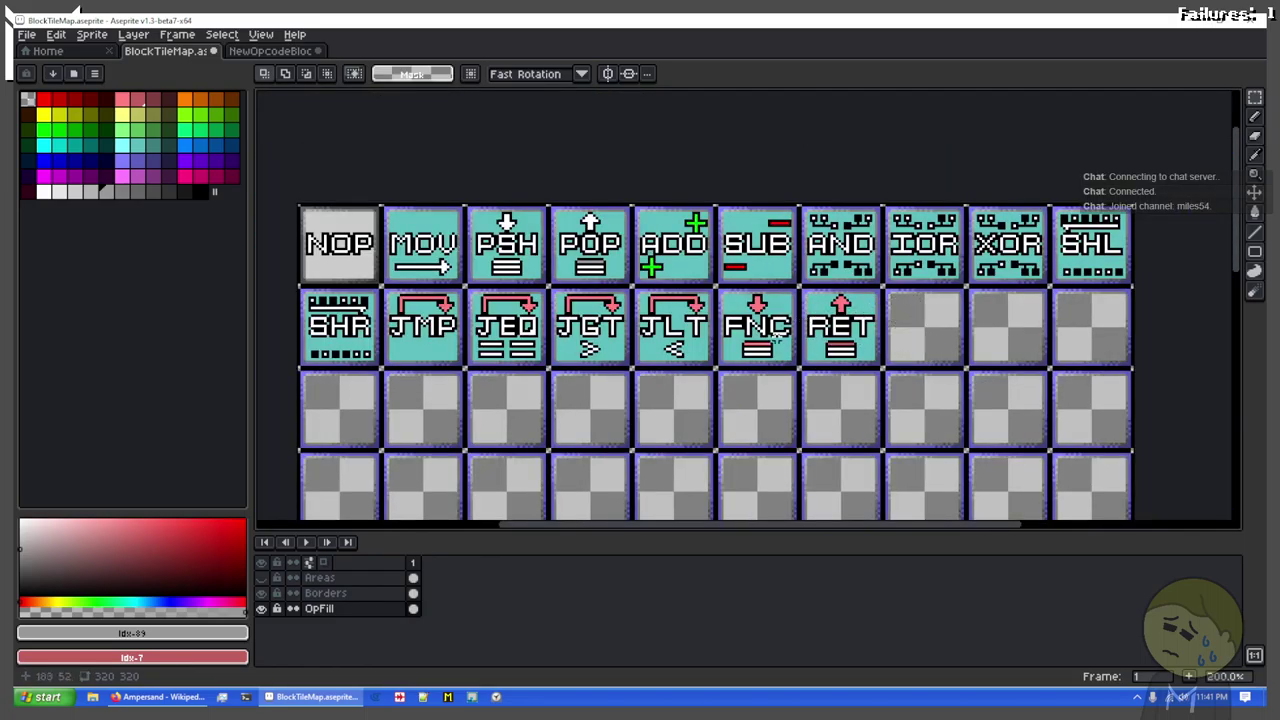
{"action": "scroll", "coordinate": [777, 338], "scroll_direction": "up", "scroll_amount": 3}
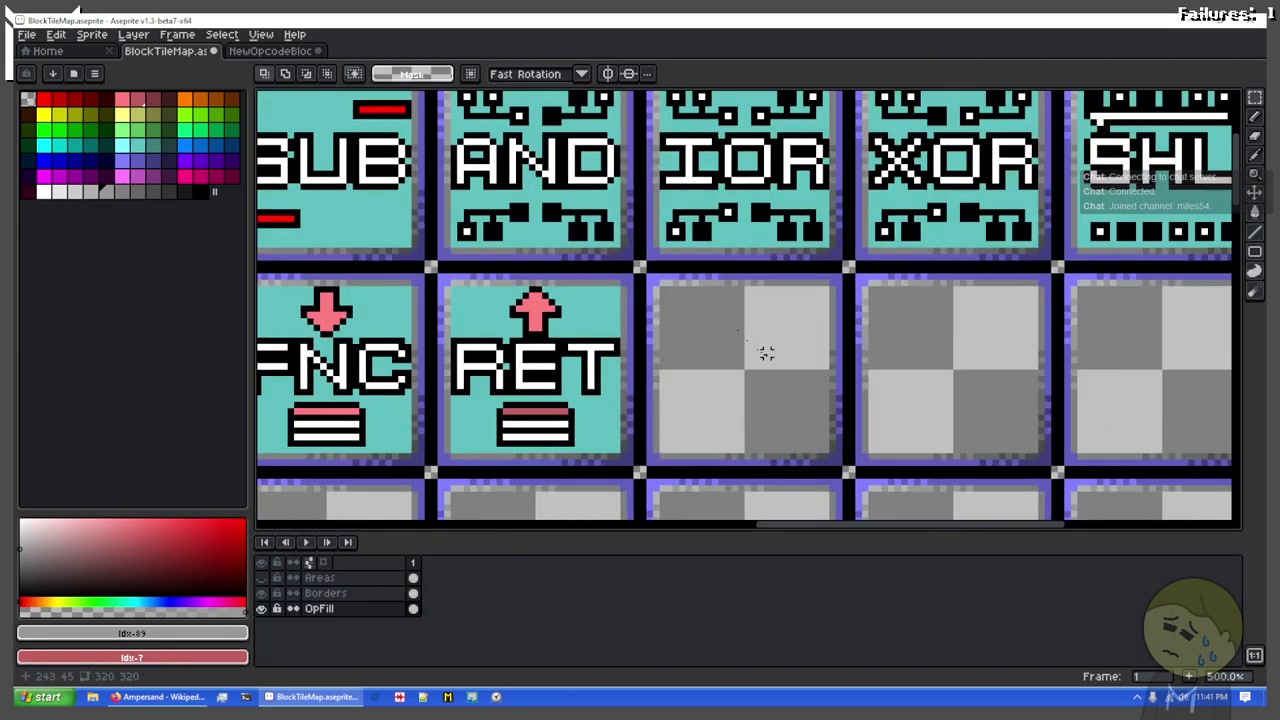
{"action": "left_click_drag", "start_coordinate": [766, 352], "coordinate": [680, 276]}
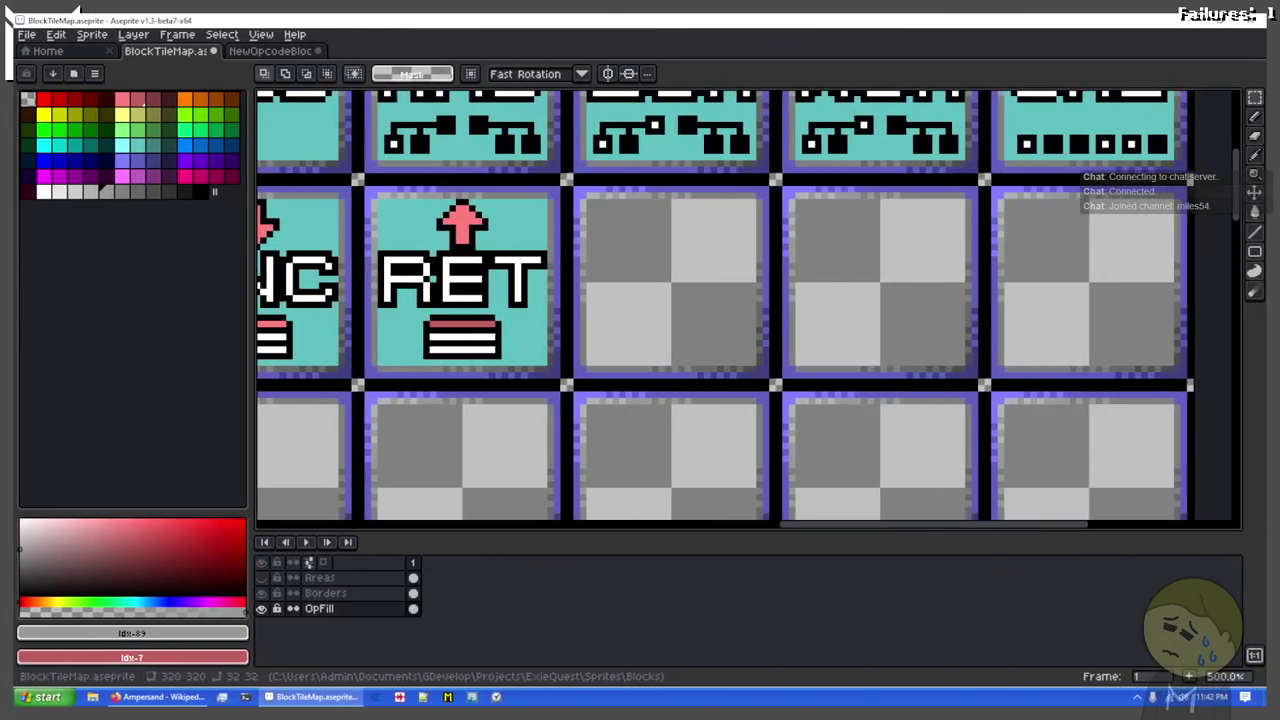
{"action": "left_click_drag", "start_coordinate": [626, 357], "coordinate": [674, 369]}
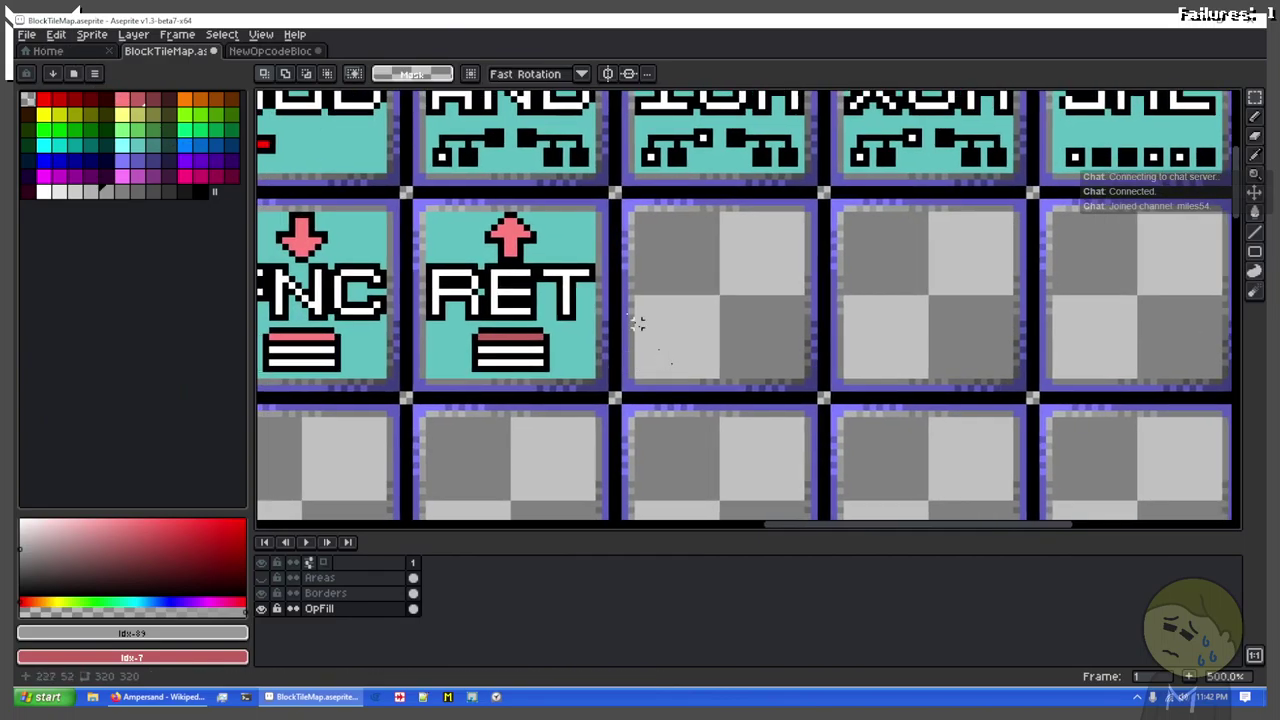
Step: Duplicate the Function Call layer in the NewOpcodeBlocks sprite
{"action": "left_click", "coordinate": [262, 50]}
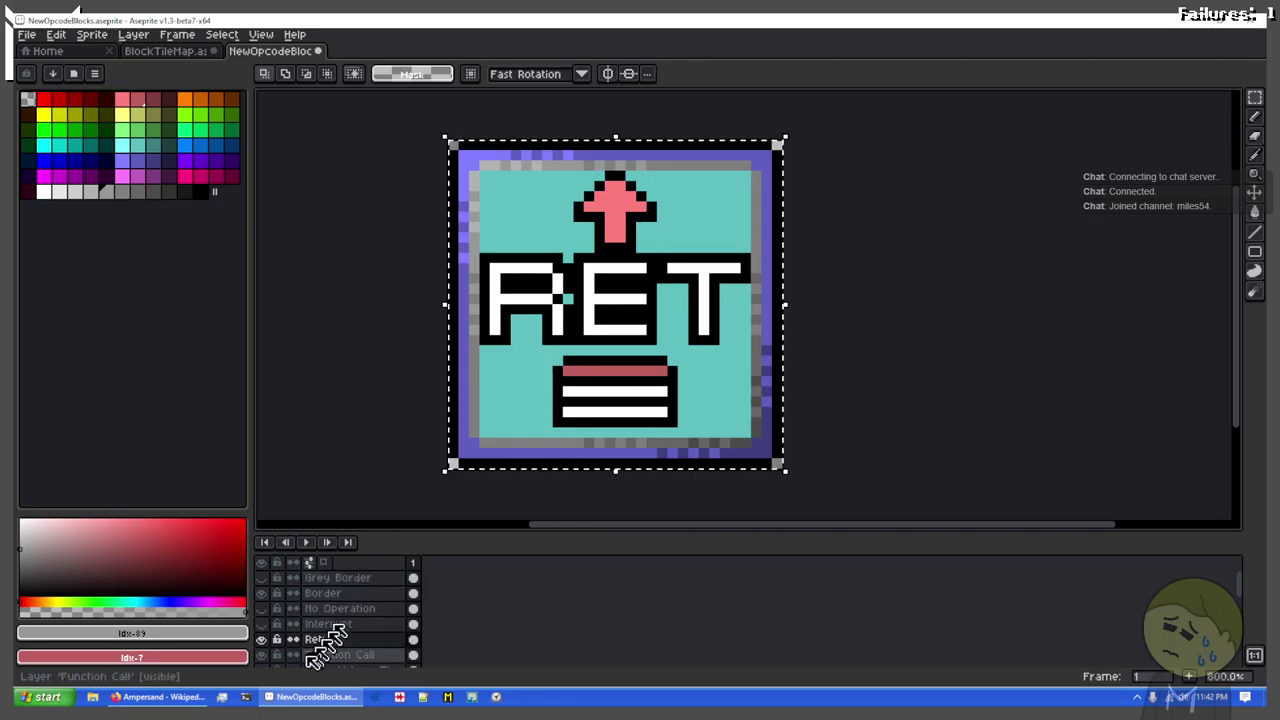
{"action": "scroll", "coordinate": [300, 625], "scroll_direction": "down", "scroll_amount": 2}
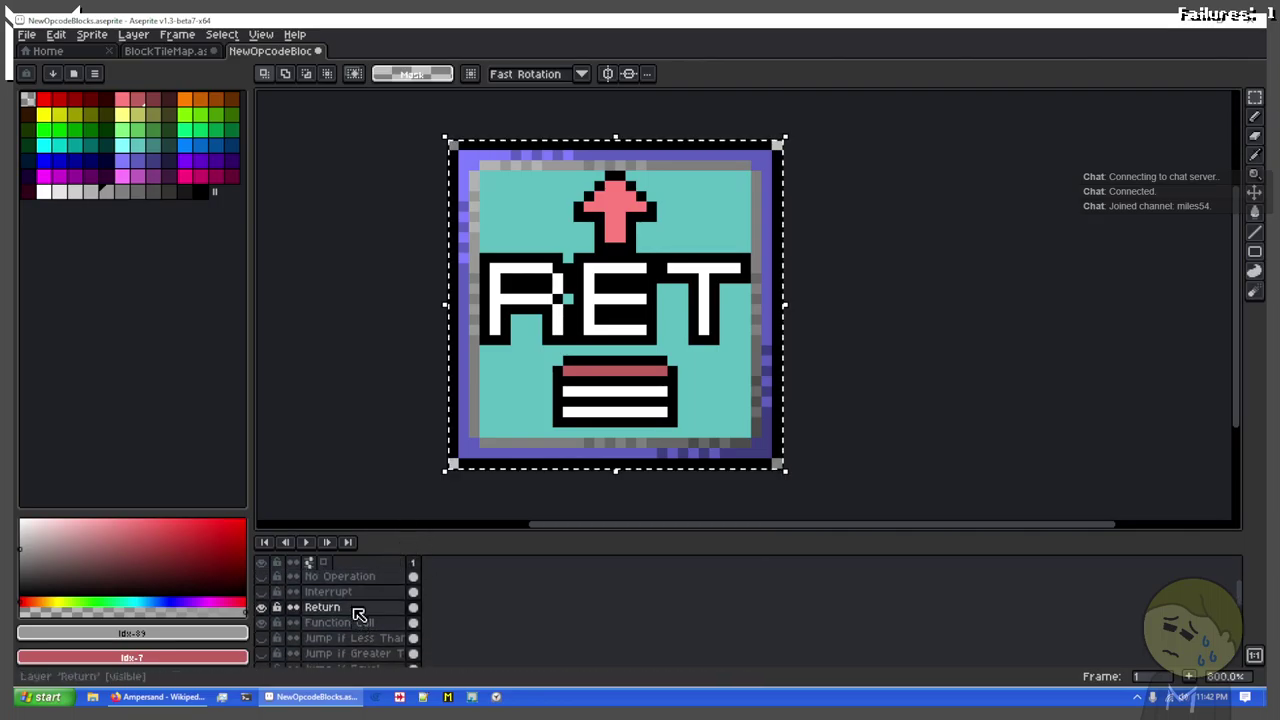
{"action": "right_click", "coordinate": [340, 622]}
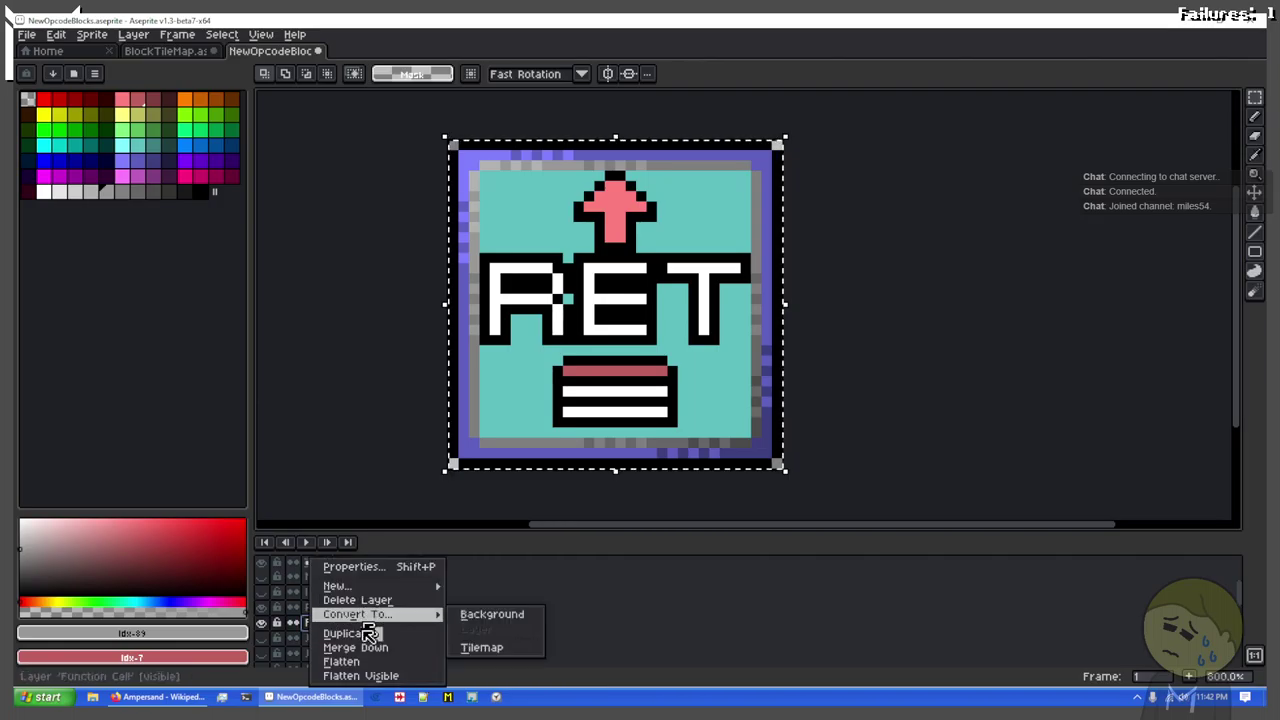
{"action": "left_click", "coordinate": [368, 634]}
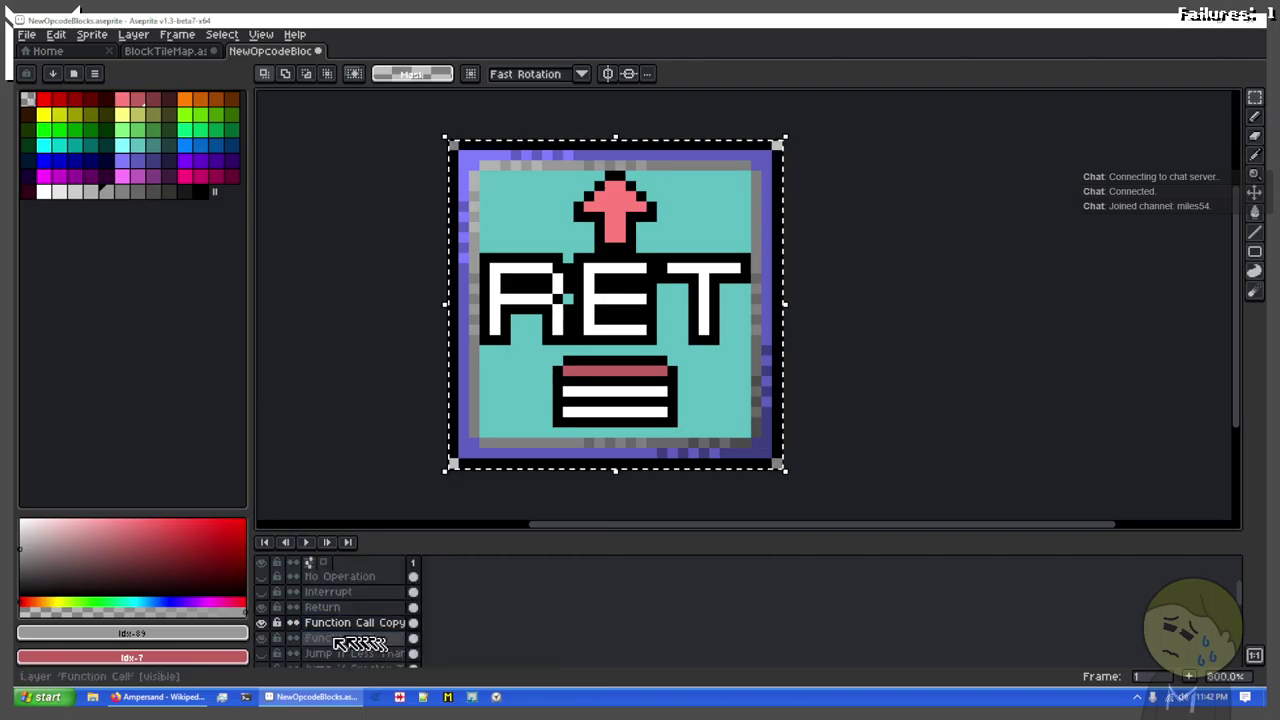
Step: Hide the Return, Function Call and Pop layers and show only the duplicated Function Call layer inside the border
{"action": "left_click", "coordinate": [266, 621]}
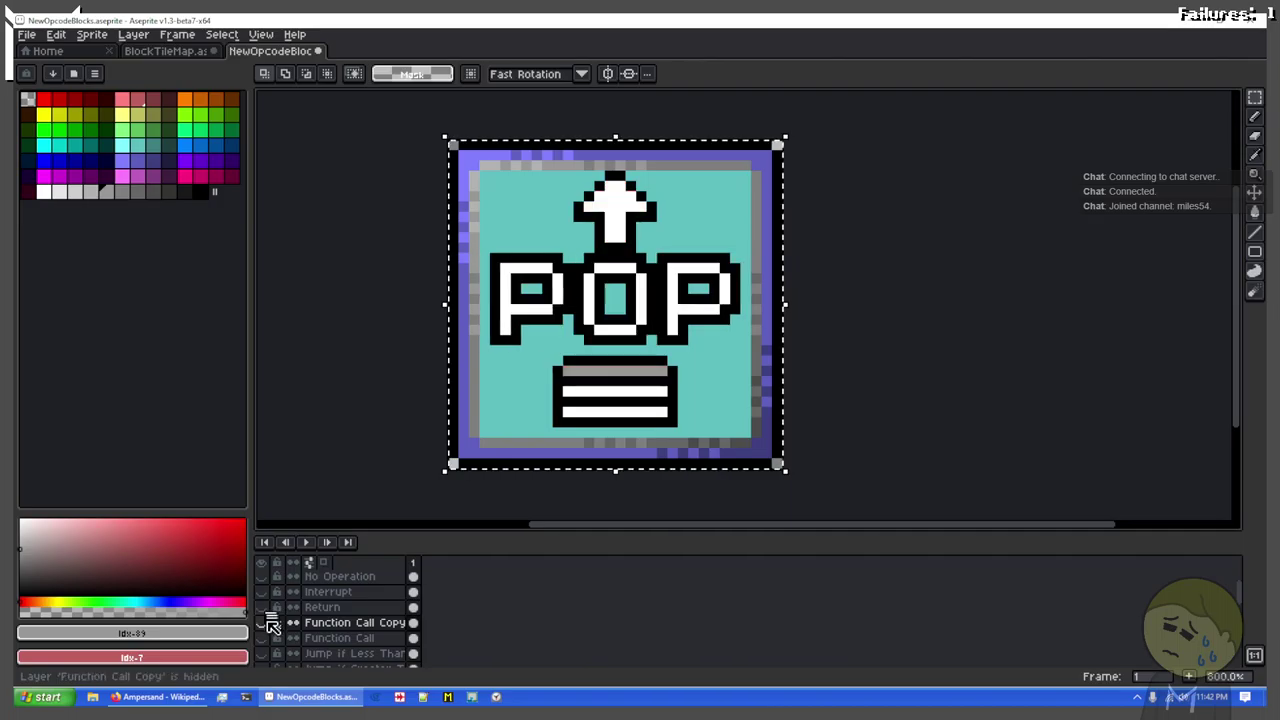
{"action": "scroll", "coordinate": [265, 630], "scroll_direction": "down", "scroll_amount": 6}
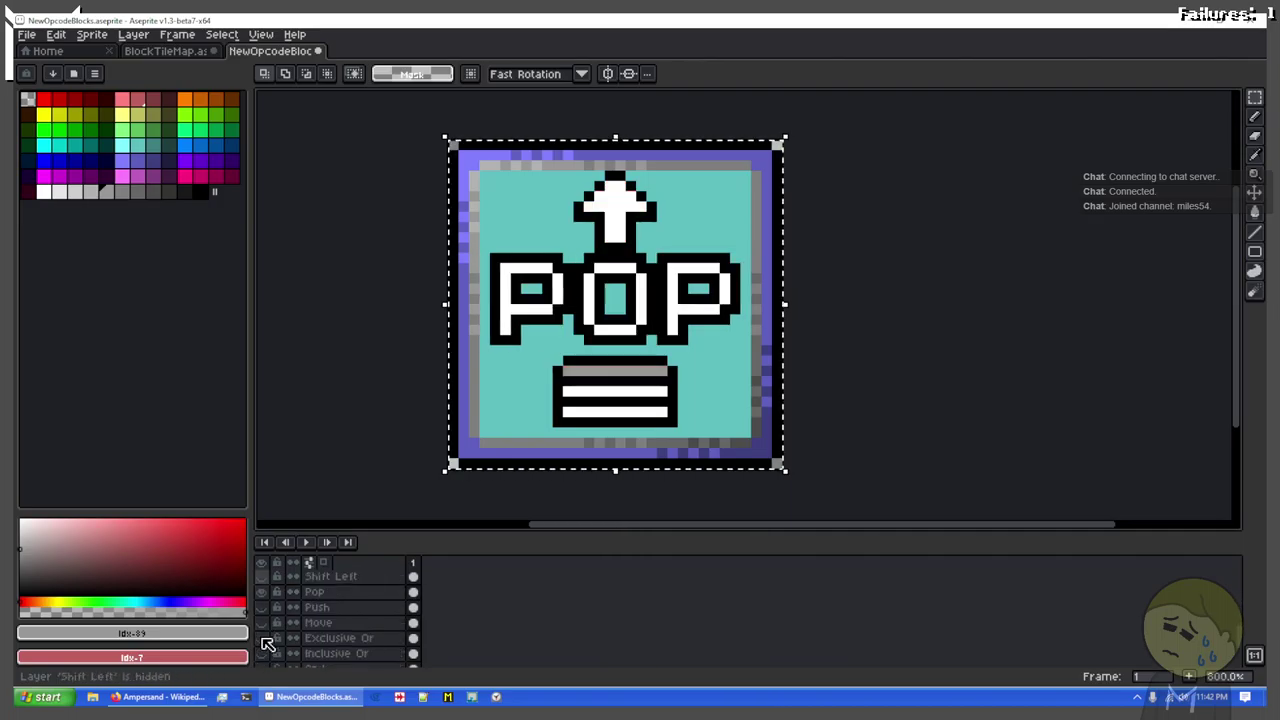
{"action": "left_click", "coordinate": [263, 592]}
{"action": "scroll", "coordinate": [268, 610], "scroll_direction": "up", "scroll_amount": 6}
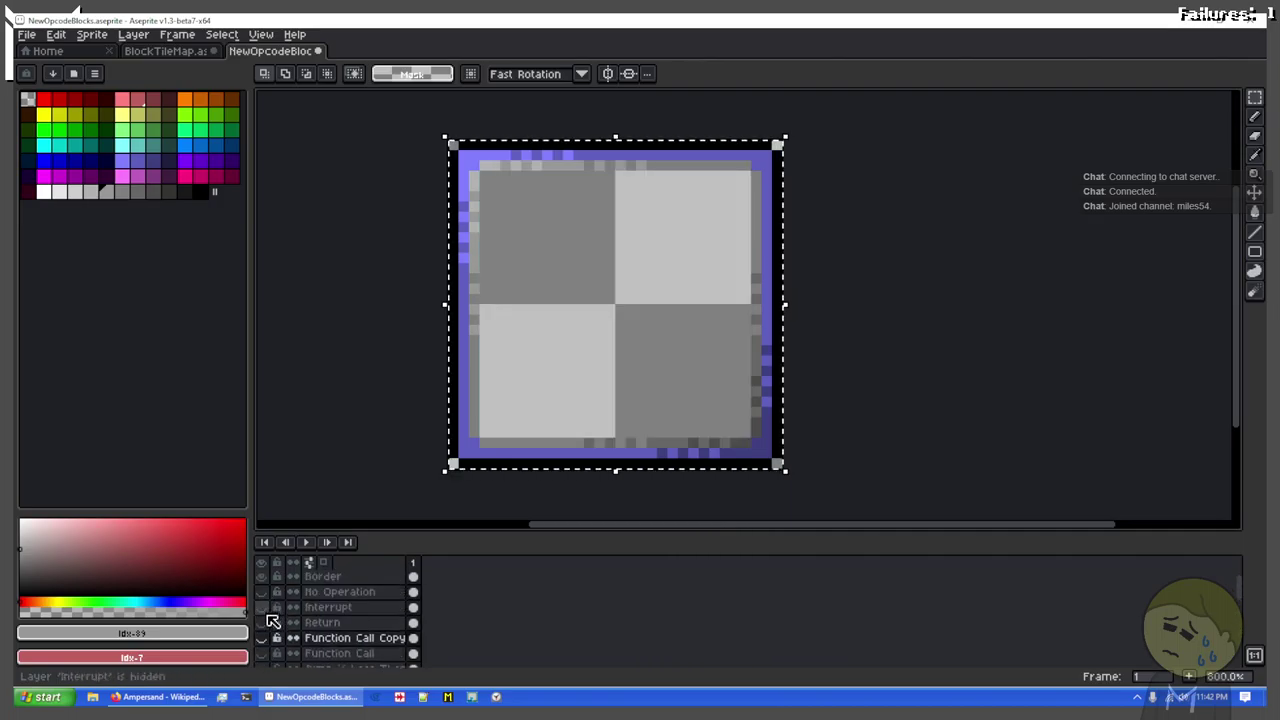
{"action": "left_click", "coordinate": [266, 622]}
Step: Rename the duplicated layer System Call and move it above the Return layer
{"action": "double_click", "coordinate": [360, 622]}
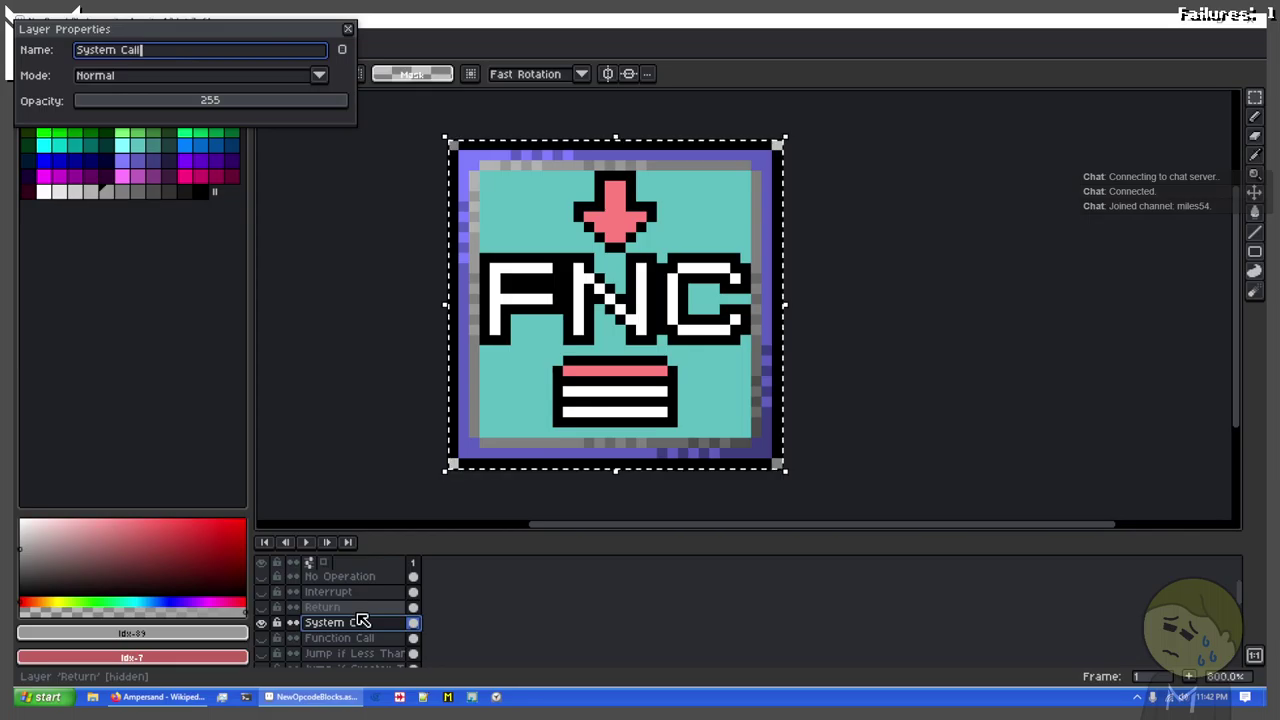
{"action": "key", "text": "Return"}
{"action": "left_click_drag", "start_coordinate": [354, 617], "coordinate": [354, 606]}
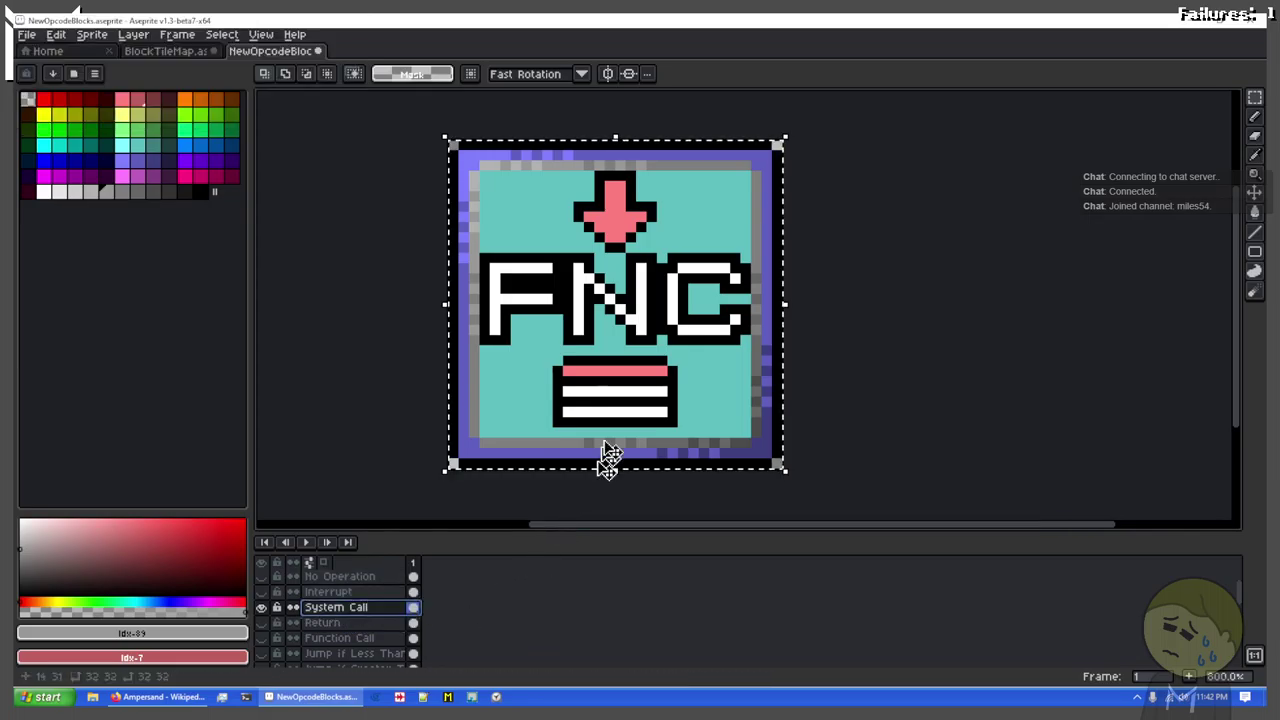
Step: Clear the selection and cover the two white lines of the stack icon by stretching a teal background patch across them
{"action": "key", "text": "ctrl+d"}
{"action": "left_click_drag", "start_coordinate": [586, 294], "coordinate": [573, 353]}
{"action": "scroll", "coordinate": [604, 430], "scroll_direction": "up", "scroll_amount": 5}
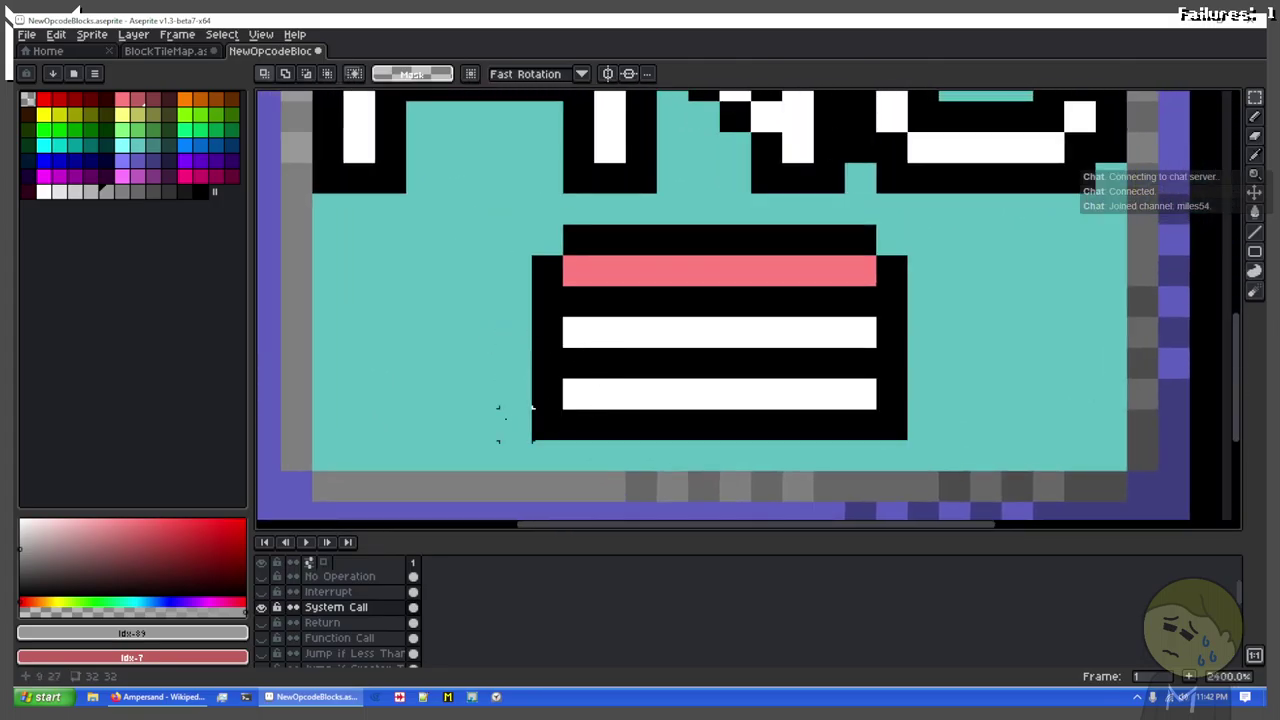
{"action": "mouse_move", "coordinate": [500, 412]}
{"action": "left_mouse_down"}
{"action": "mouse_move", "coordinate": [500, 315]}
{"action": "mouse_move", "coordinate": [485, 330]}
{"action": "left_mouse_up"}
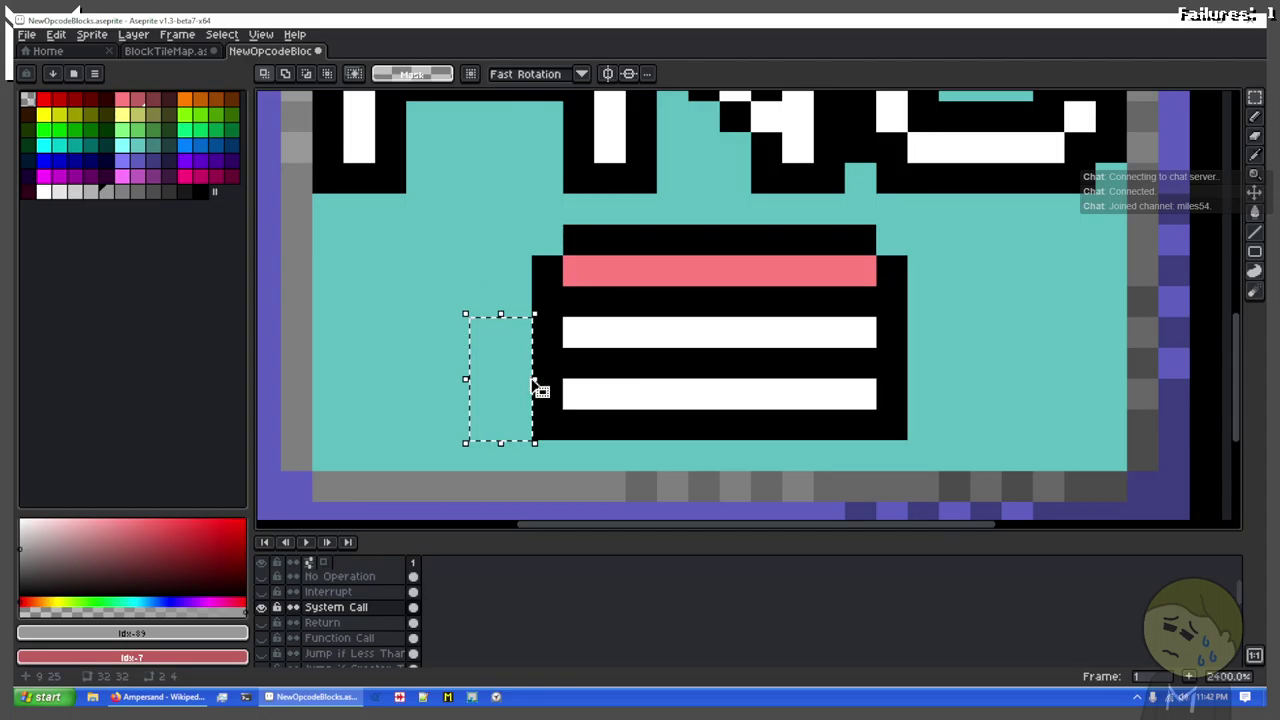
{"action": "left_click_drag", "start_coordinate": [532, 378], "coordinate": [910, 385]}
{"action": "left_click", "coordinate": [937, 362]}
{"action": "scroll", "coordinate": [705, 323], "scroll_direction": "down", "scroll_amount": 1}
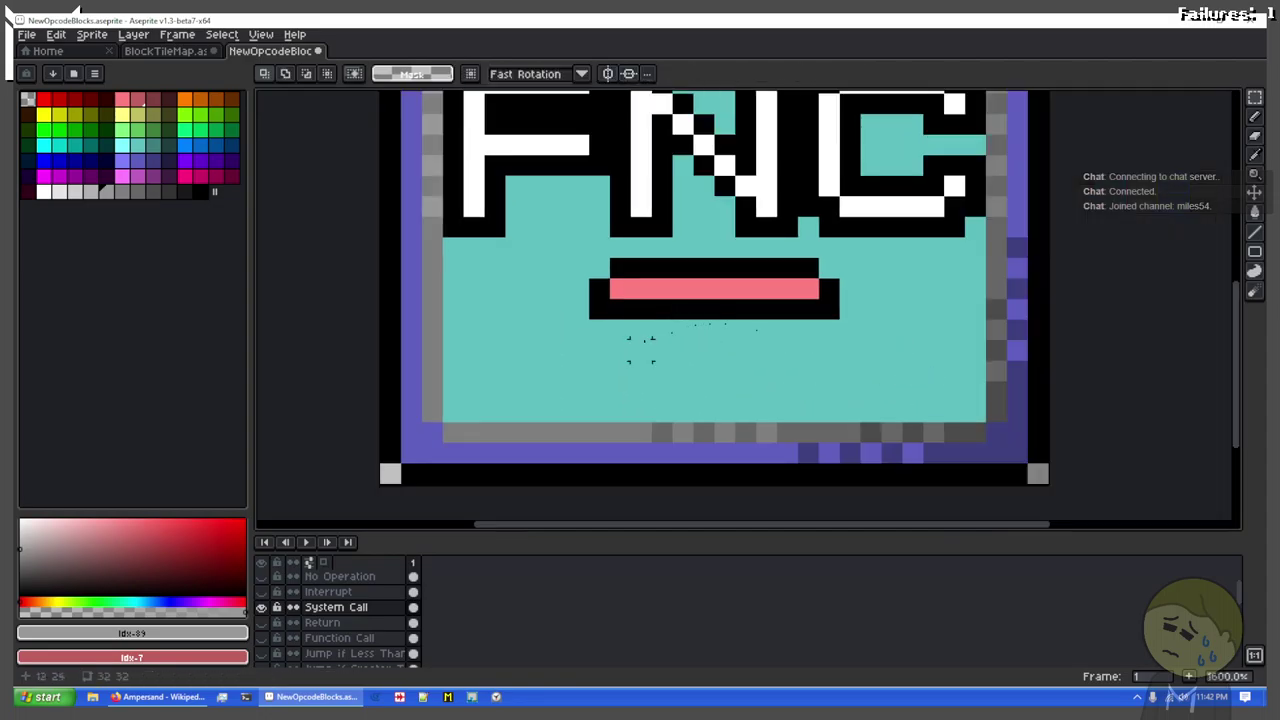
Step: Select the remaining pink-topped bar and move it straight down 5 px to the lower edge of the teal area
{"action": "left_click_drag", "start_coordinate": [638, 340], "coordinate": [605, 403]}
{"action": "scroll", "coordinate": [606, 398], "scroll_direction": "up", "scroll_amount": 1}
{"action": "left_click_drag", "start_coordinate": [566, 360], "coordinate": [917, 269]}
{"action": "left_click", "coordinate": [785, 320]}
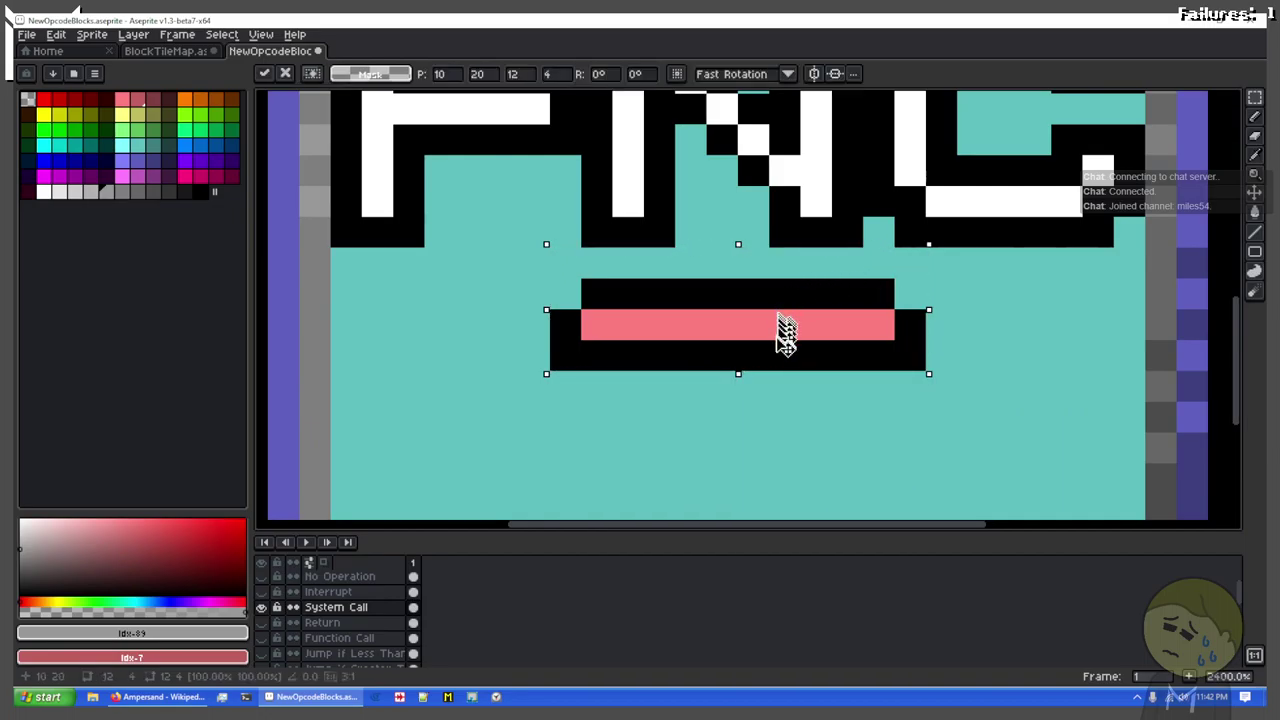
{"action": "left_click_drag", "start_coordinate": [785, 330], "coordinate": [766, 471]}
{"action": "scroll", "coordinate": [714, 106], "scroll_direction": "down", "scroll_amount": 2}
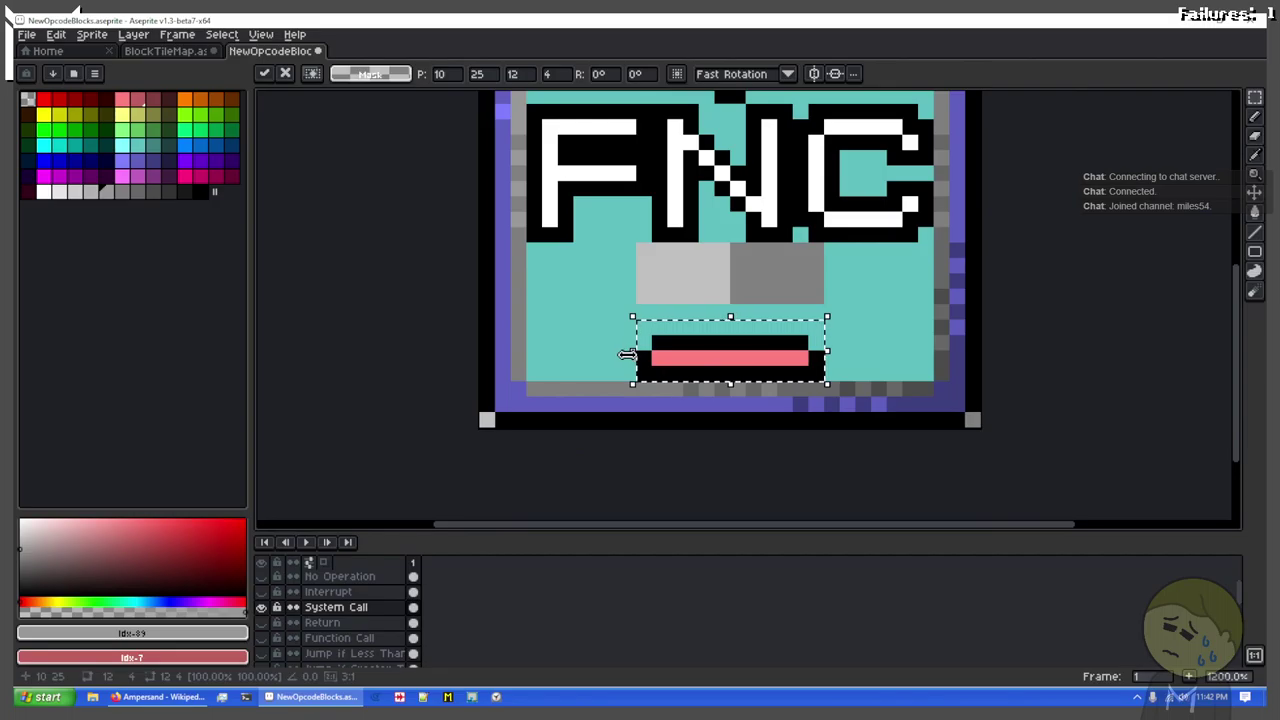
{"action": "key", "text": "ctrl+d"}
Step: Try to widen the pink bar by stretching its left end outward, and undo the stretch
{"action": "mouse_move", "coordinate": [692, 342]}
{"action": "left_mouse_down"}
{"action": "mouse_move", "coordinate": [636, 386]}
{"action": "mouse_move", "coordinate": [640, 363]}
{"action": "mouse_move", "coordinate": [514, 363]}
{"action": "left_mouse_up"}
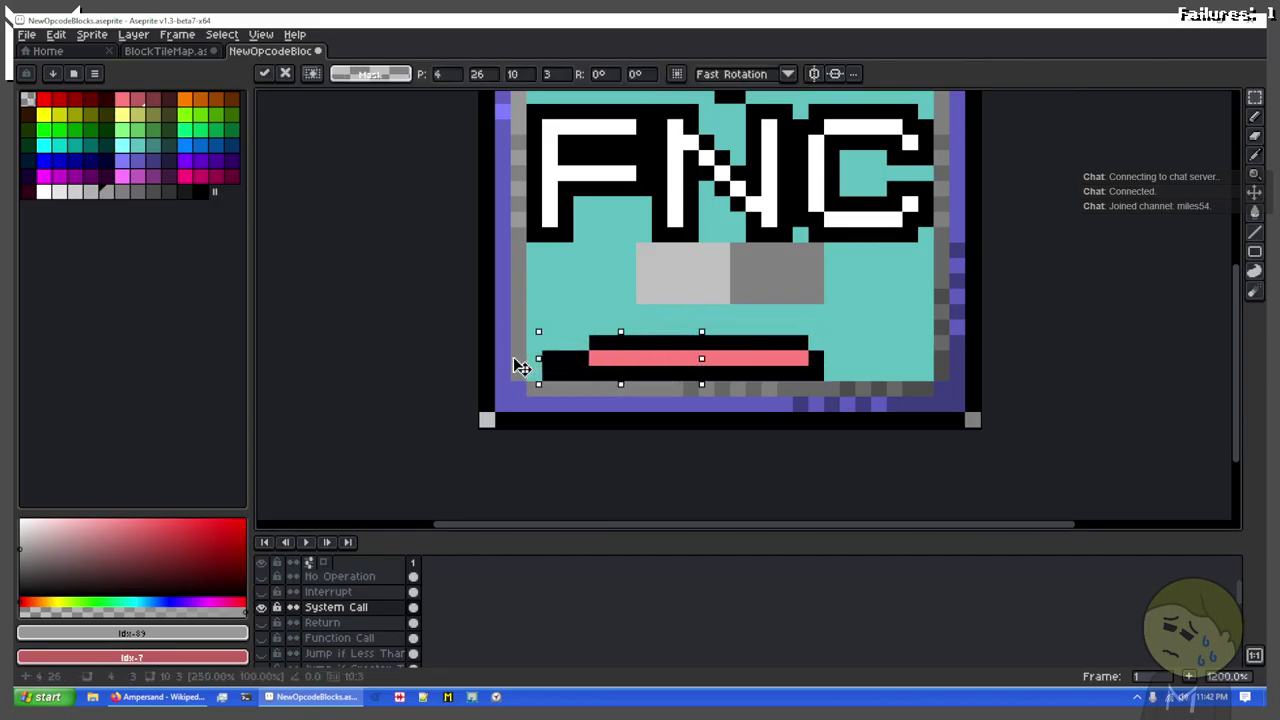
{"action": "key", "text": "ctrl+d"}
{"action": "key", "text": "ctrl+z"}
{"action": "key", "text": "ctrl+z"}
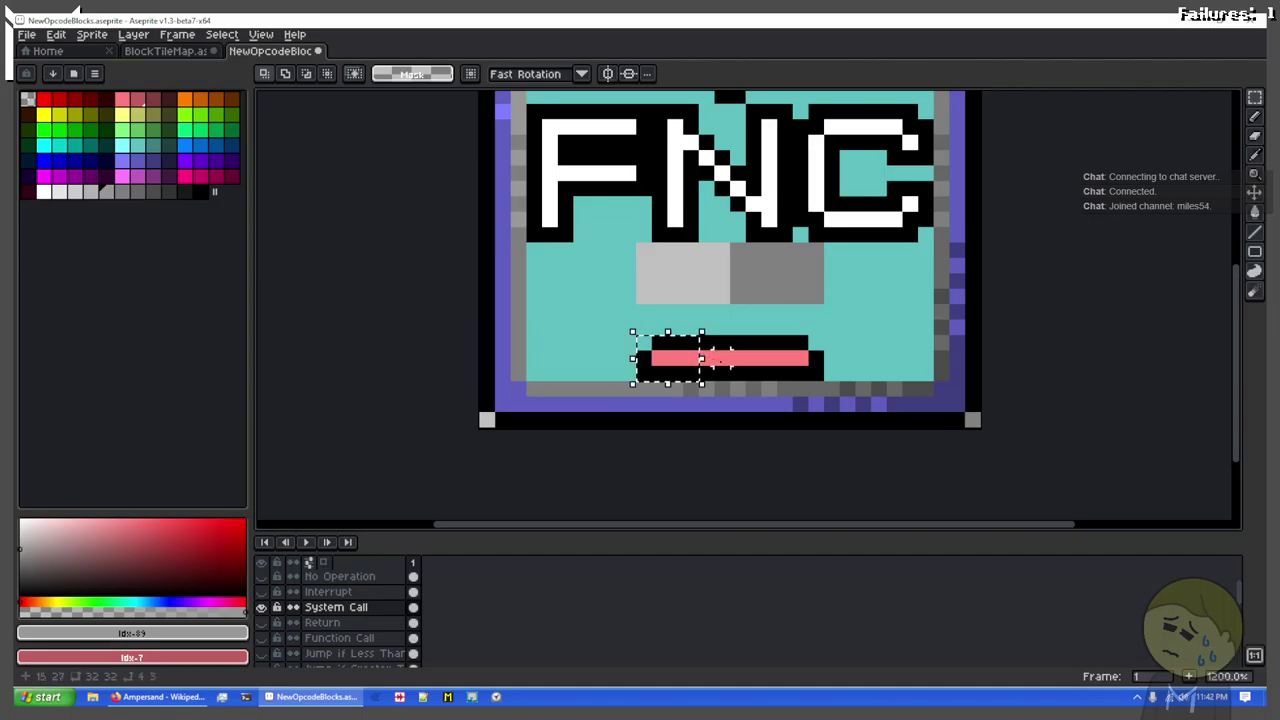
Step: Fill the transparent gap between the FNC lettering and the pink bar by stretching a teal strip over it
{"action": "scroll", "coordinate": [722, 361], "scroll_direction": "up", "scroll_amount": 1}
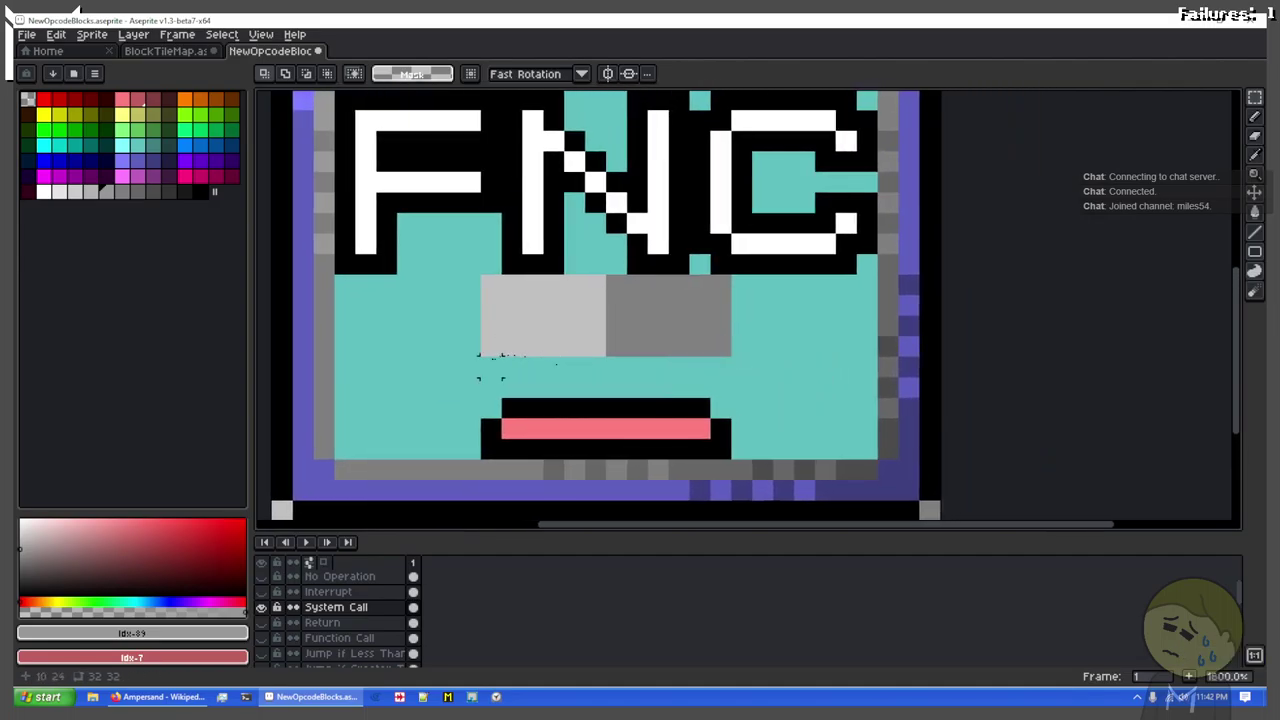
{"action": "left_click_drag", "start_coordinate": [470, 285], "coordinate": [754, 323]}
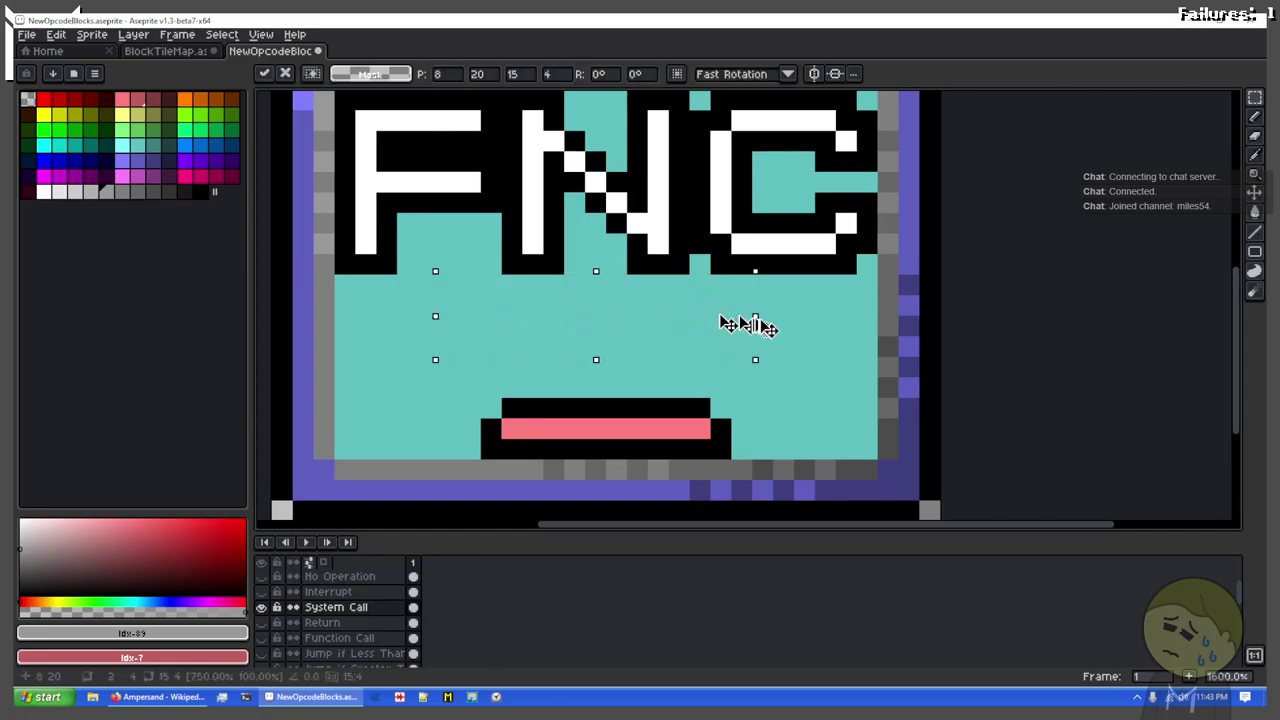
{"action": "key", "text": "ctrl+d"}
{"action": "scroll", "coordinate": [640, 366], "scroll_direction": "up", "scroll_amount": 1}
{"action": "scroll", "coordinate": [636, 366], "scroll_direction": "down", "scroll_amount": 2}
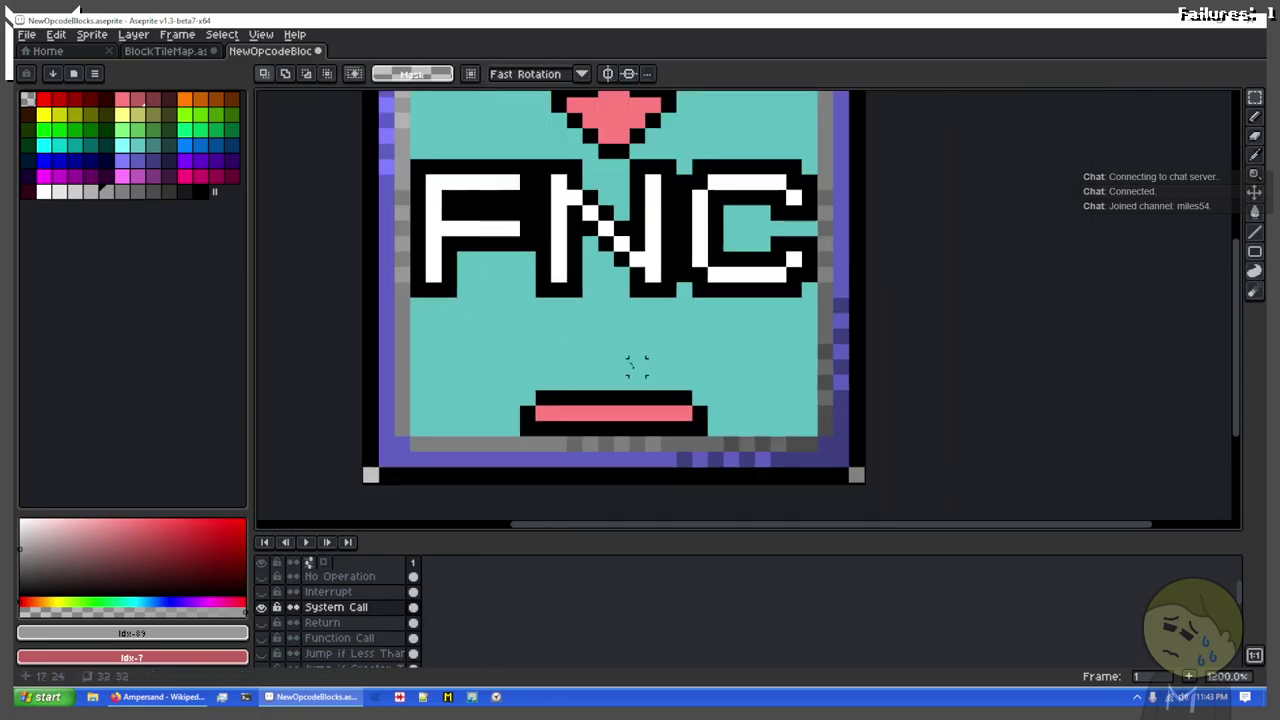
Step: With the Pencil in light yellow (Idx-20), outline the down arrow's right tip and both lower diagonal edges
{"action": "left_click_drag", "start_coordinate": [590, 290], "coordinate": [613, 395]}
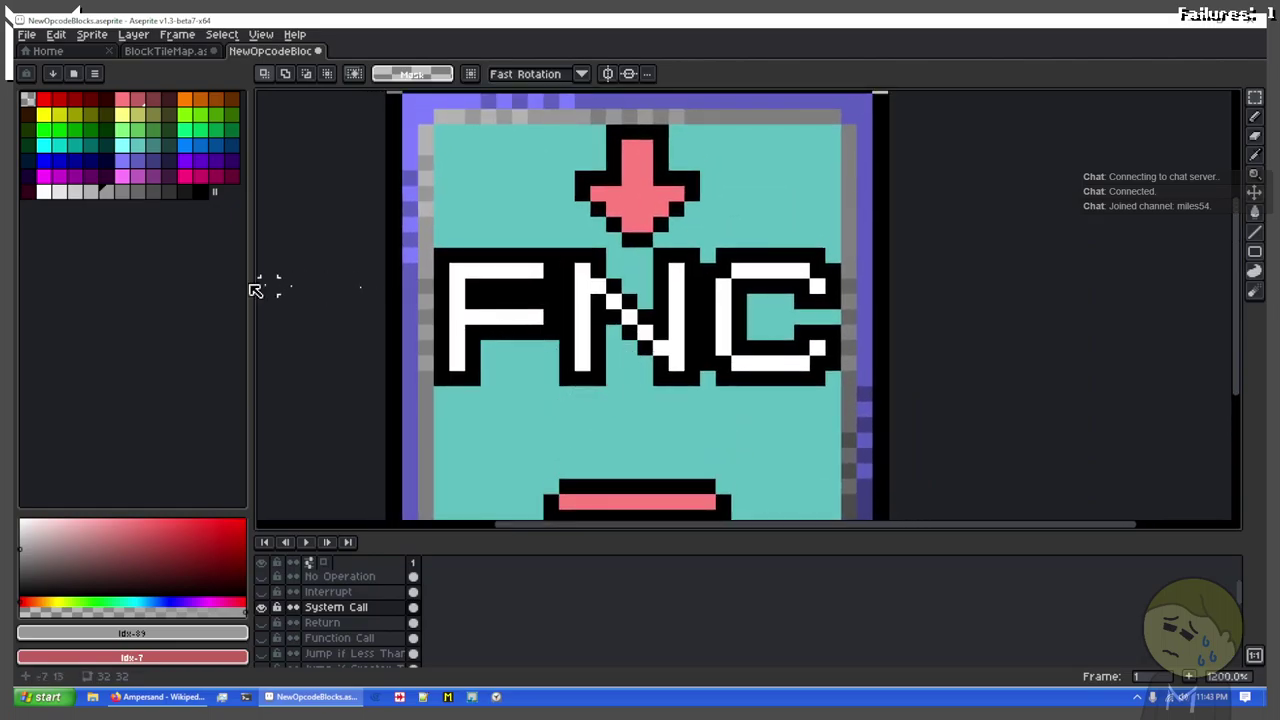
{"action": "left_click", "coordinate": [122, 114]}
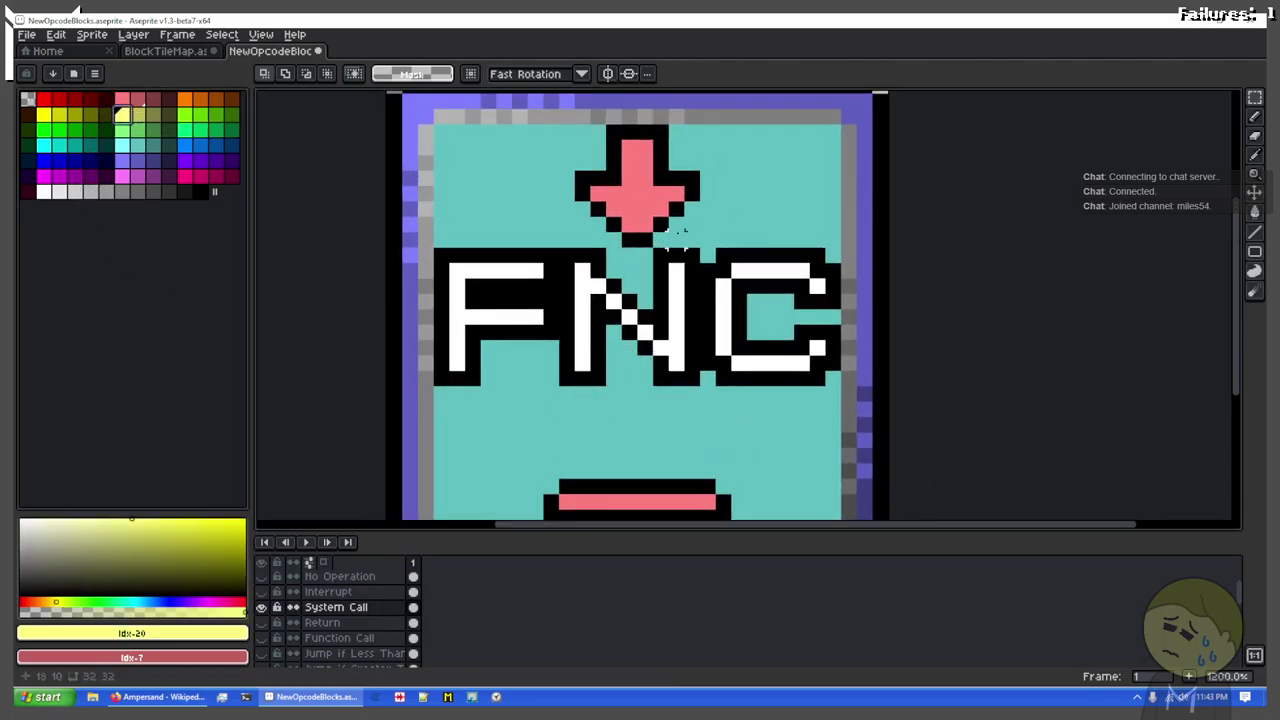
{"action": "key", "text": "b"}
{"action": "scroll", "coordinate": [703, 176], "scroll_direction": "up", "scroll_amount": 3}
{"action": "mouse_move", "coordinate": [771, 194]}
{"action": "left_mouse_down"}
{"action": "mouse_move", "coordinate": [694, 314]}
{"action": "mouse_move", "coordinate": [697, 374]}
{"action": "mouse_move", "coordinate": [897, 289]}
{"action": "mouse_move", "coordinate": [920, 125]}
{"action": "left_mouse_up"}
{"action": "scroll", "coordinate": [905, 163], "scroll_direction": "down", "scroll_amount": 2}
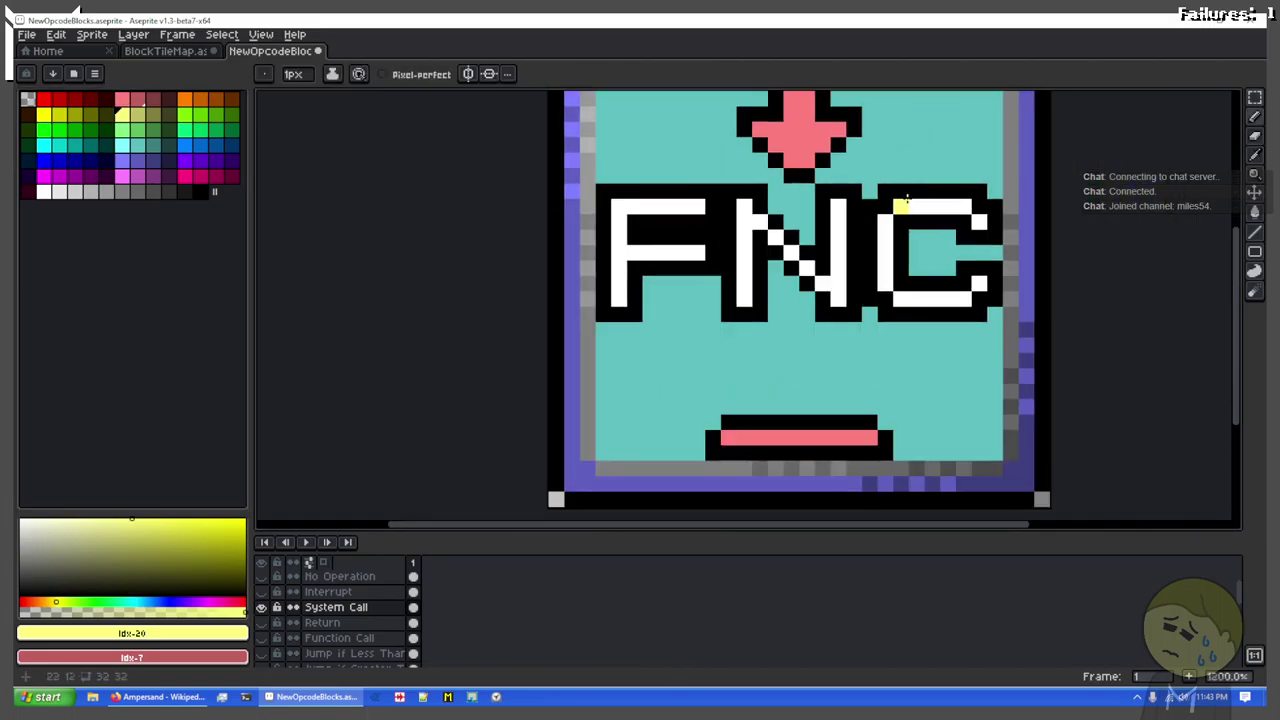
{"action": "left_click_drag", "start_coordinate": [904, 200], "coordinate": [760, 304]}
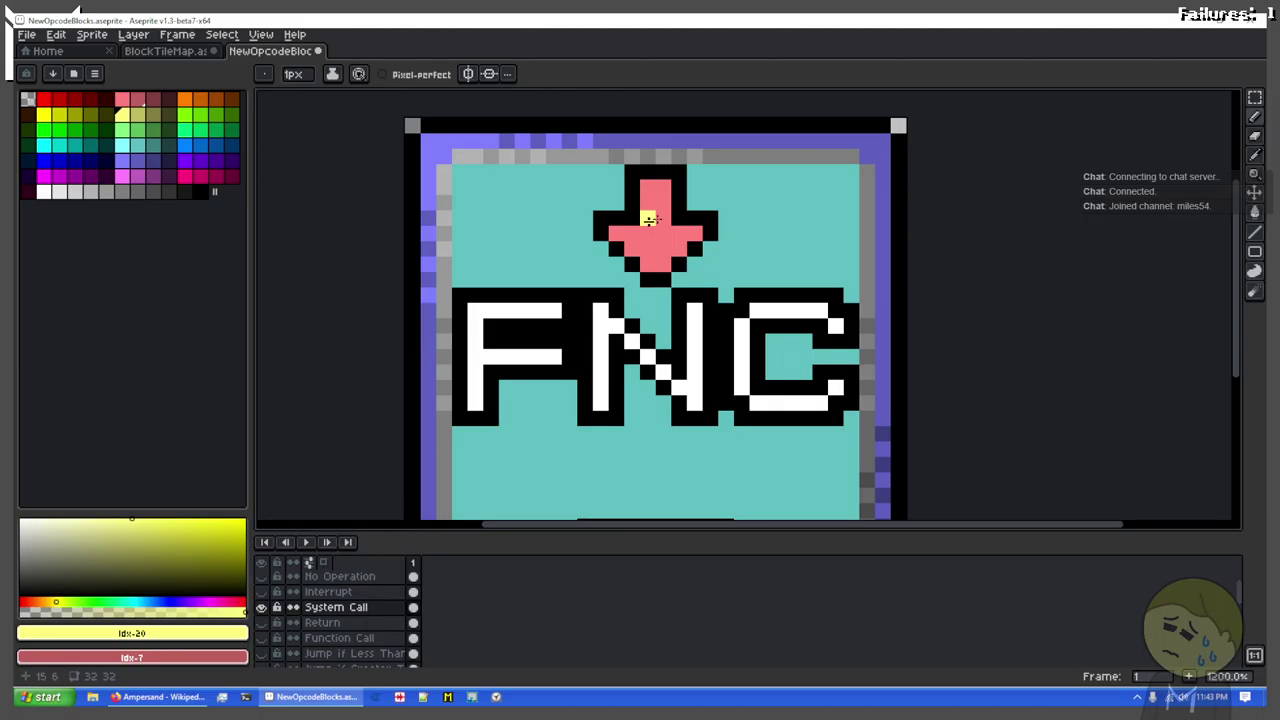
{"action": "scroll", "coordinate": [650, 218], "scroll_direction": "up", "scroll_amount": 2}
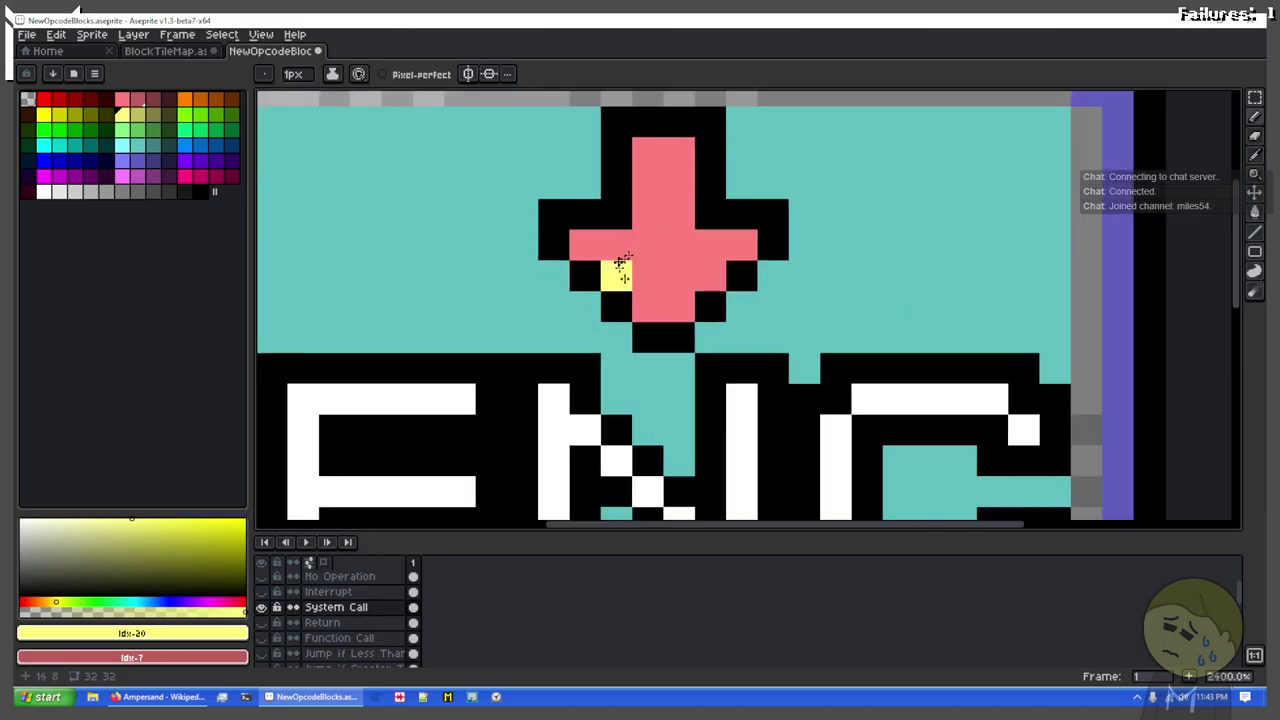
{"action": "left_click_drag", "start_coordinate": [646, 286], "coordinate": [801, 303]}
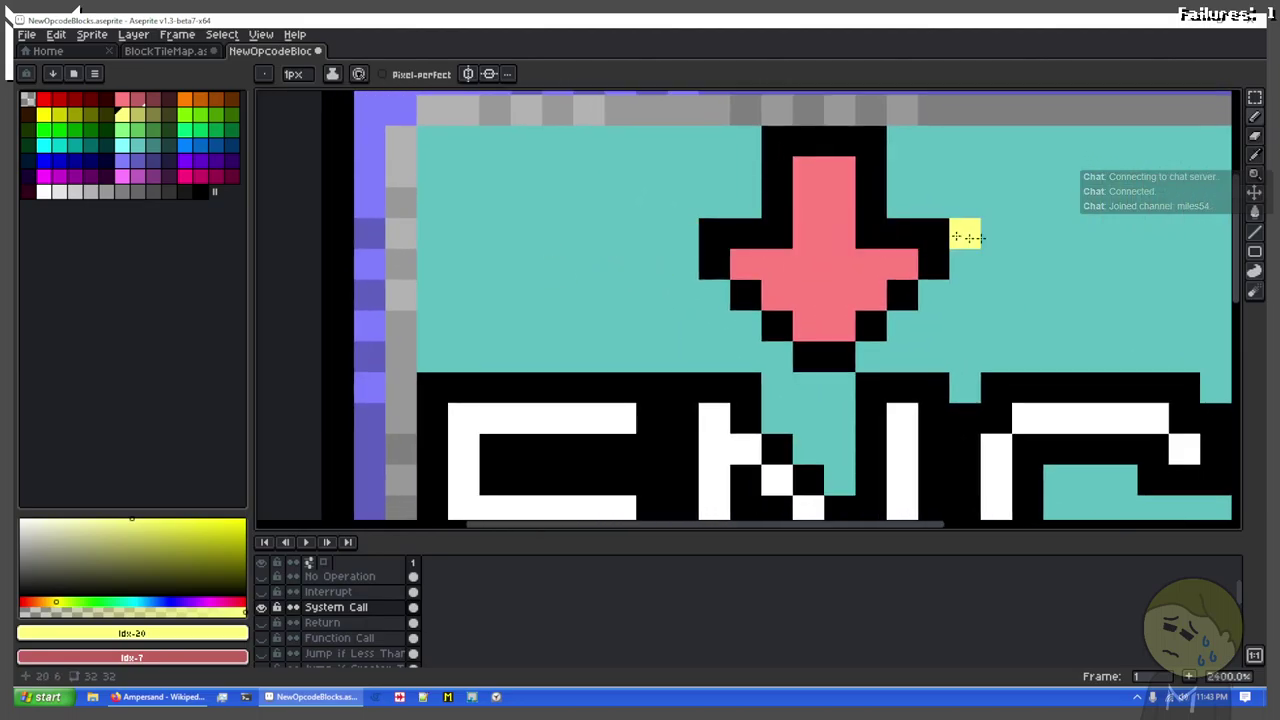
{"action": "mouse_move", "coordinate": [929, 263]}
{"action": "left_mouse_down"}
{"action": "mouse_move", "coordinate": [798, 228]}
{"action": "mouse_move", "coordinate": [875, 234]}
{"action": "mouse_move", "coordinate": [847, 234]}
{"action": "mouse_move", "coordinate": [840, 200]}
{"action": "left_mouse_up"}
{"action": "left_click", "coordinate": [814, 272]}
{"action": "left_click", "coordinate": [780, 306]}
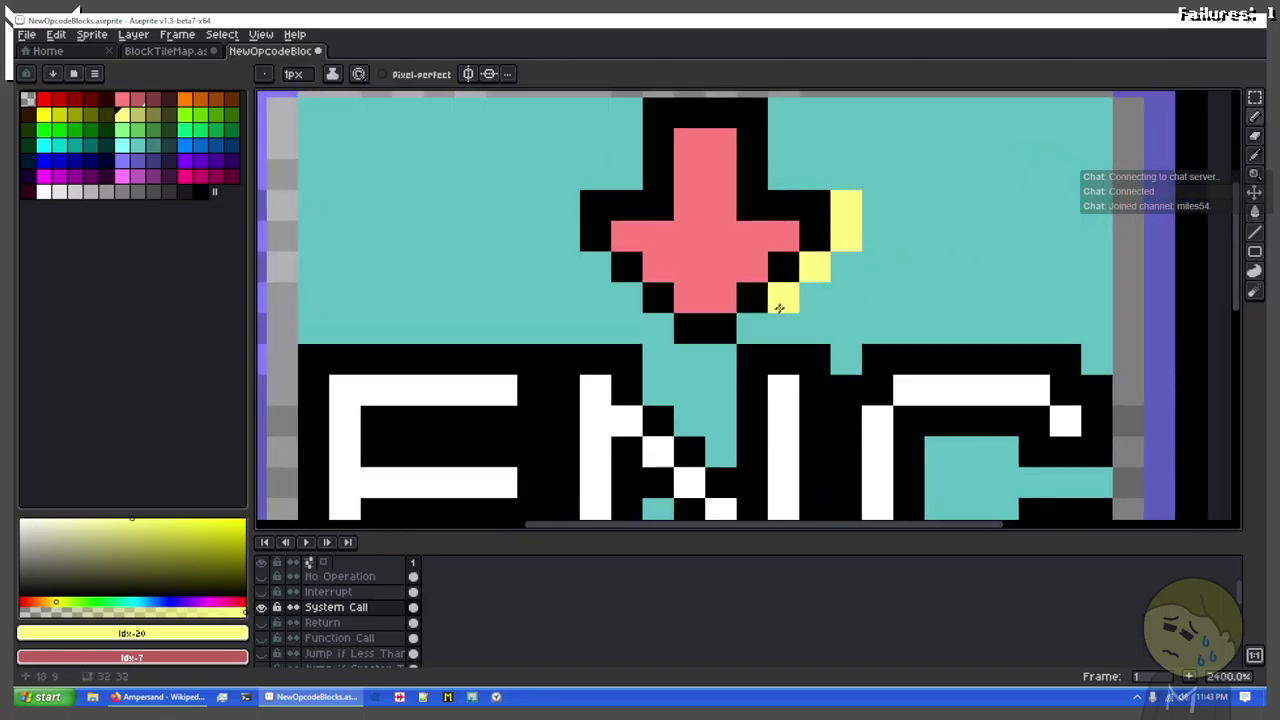
{"action": "left_click", "coordinate": [752, 328]}
{"action": "left_click", "coordinate": [658, 328]}
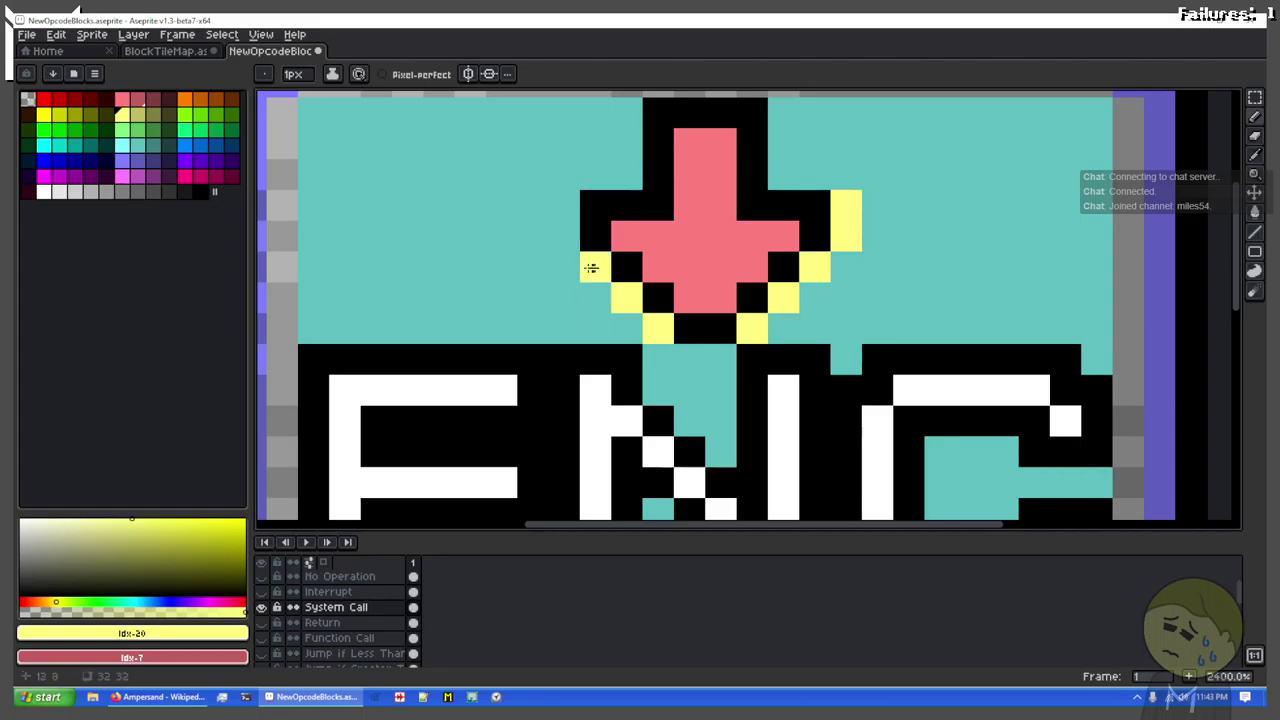
Step: Complete the light yellow outline along the arrow's left tip, both shaft sides, both shoulders and beneath its point
{"action": "left_click_drag", "start_coordinate": [561, 240], "coordinate": [560, 208]}
{"action": "left_click_drag", "start_coordinate": [626, 167], "coordinate": [626, 112]}
{"action": "left_click_drag", "start_coordinate": [784, 174], "coordinate": [782, 125]}
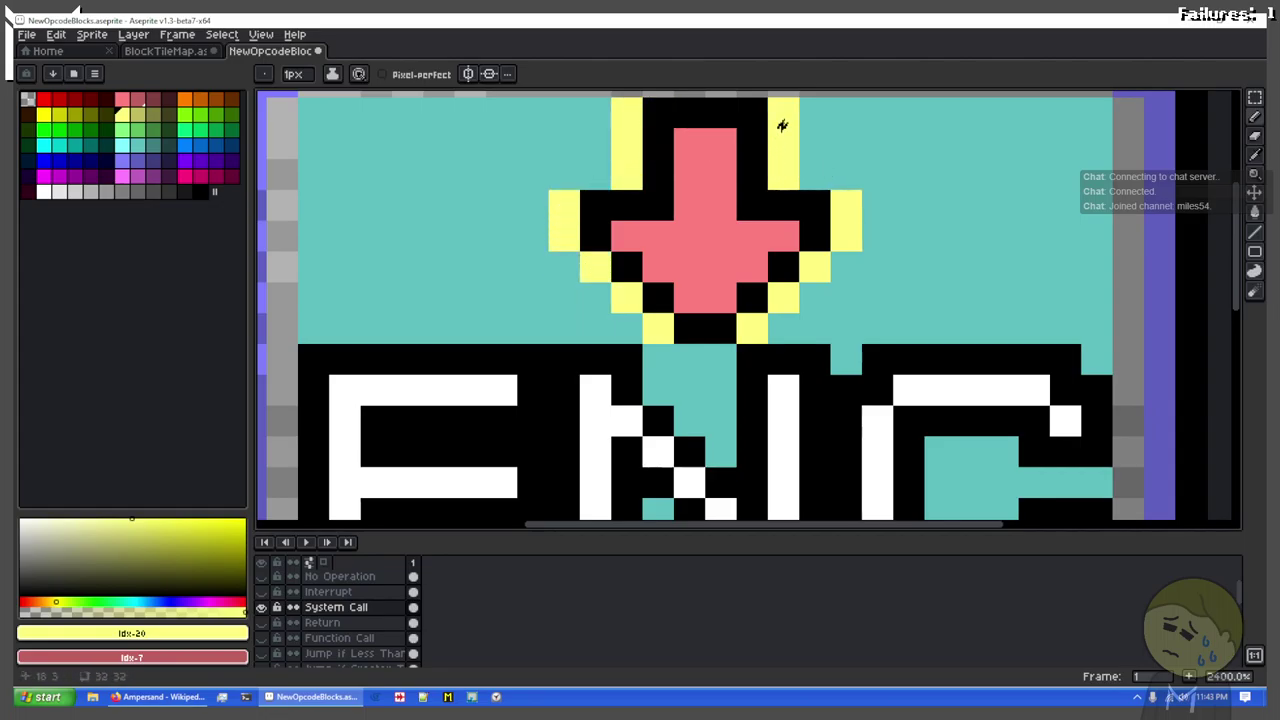
{"action": "left_click", "coordinate": [812, 176]}
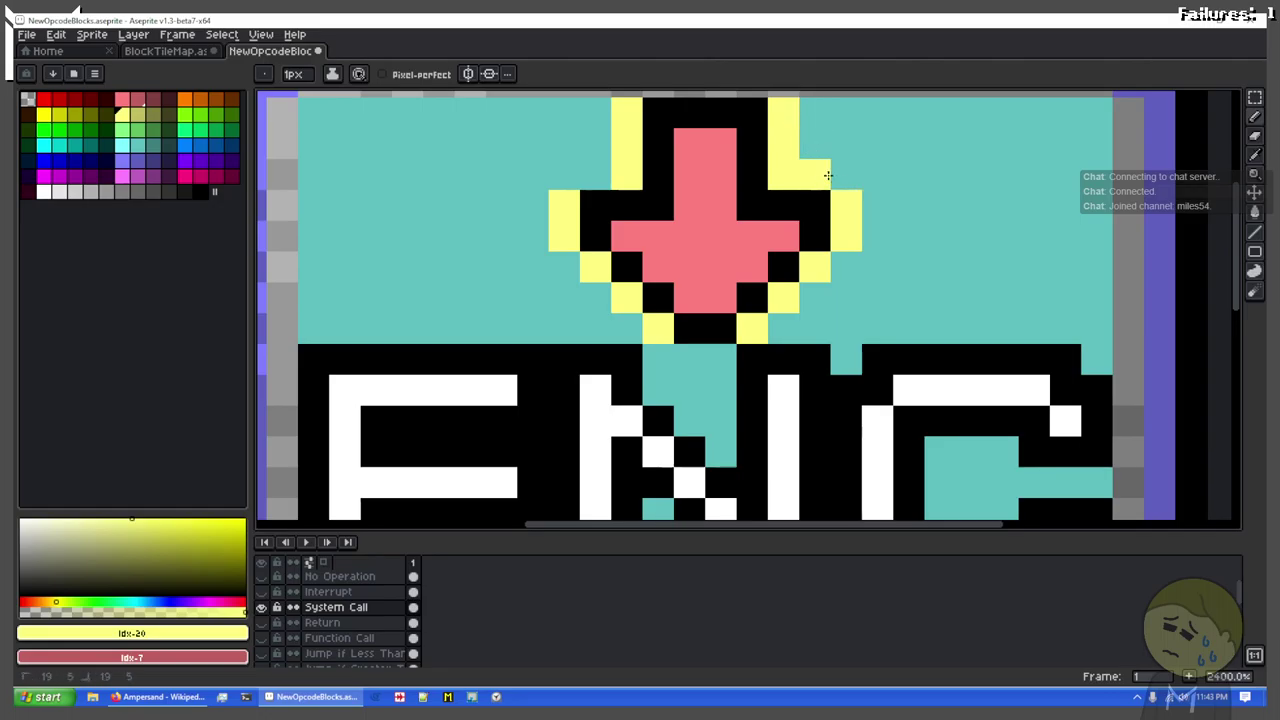
{"action": "left_click", "coordinate": [842, 174]}
{"action": "left_click", "coordinate": [584, 177]}
{"action": "left_click", "coordinate": [690, 356]}
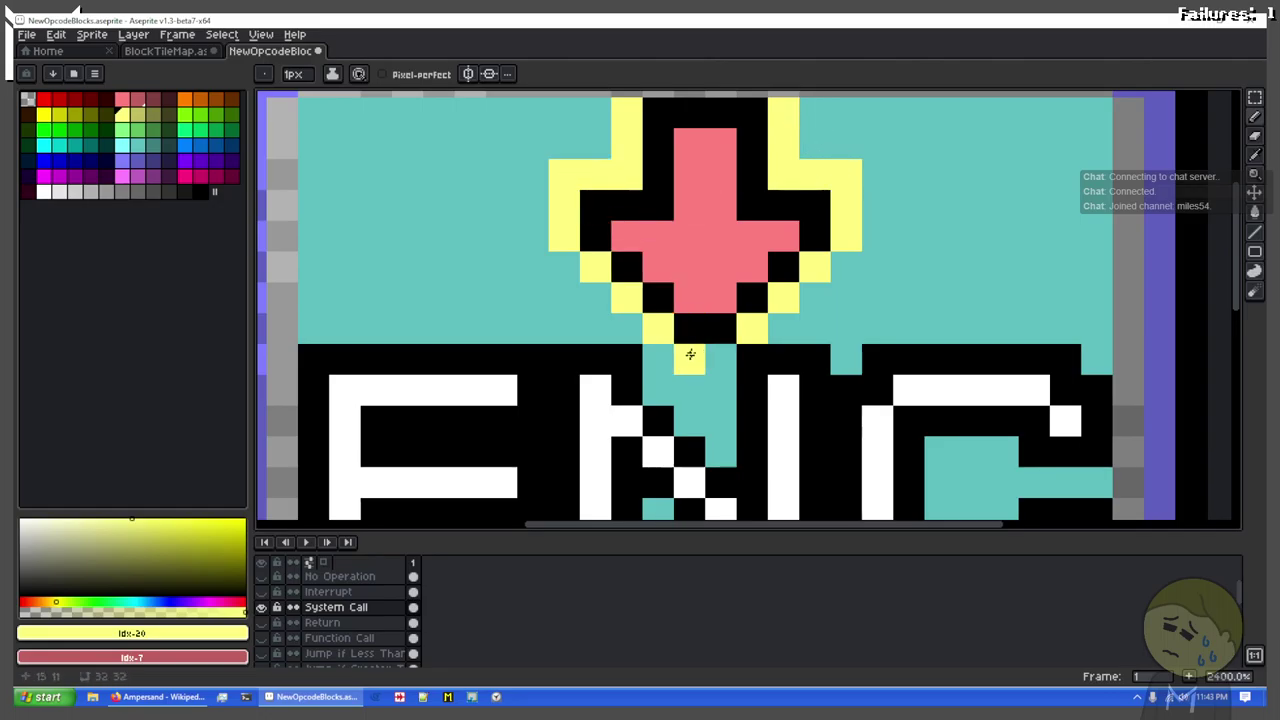
{"action": "scroll", "coordinate": [708, 358], "scroll_direction": "down", "scroll_amount": 4}
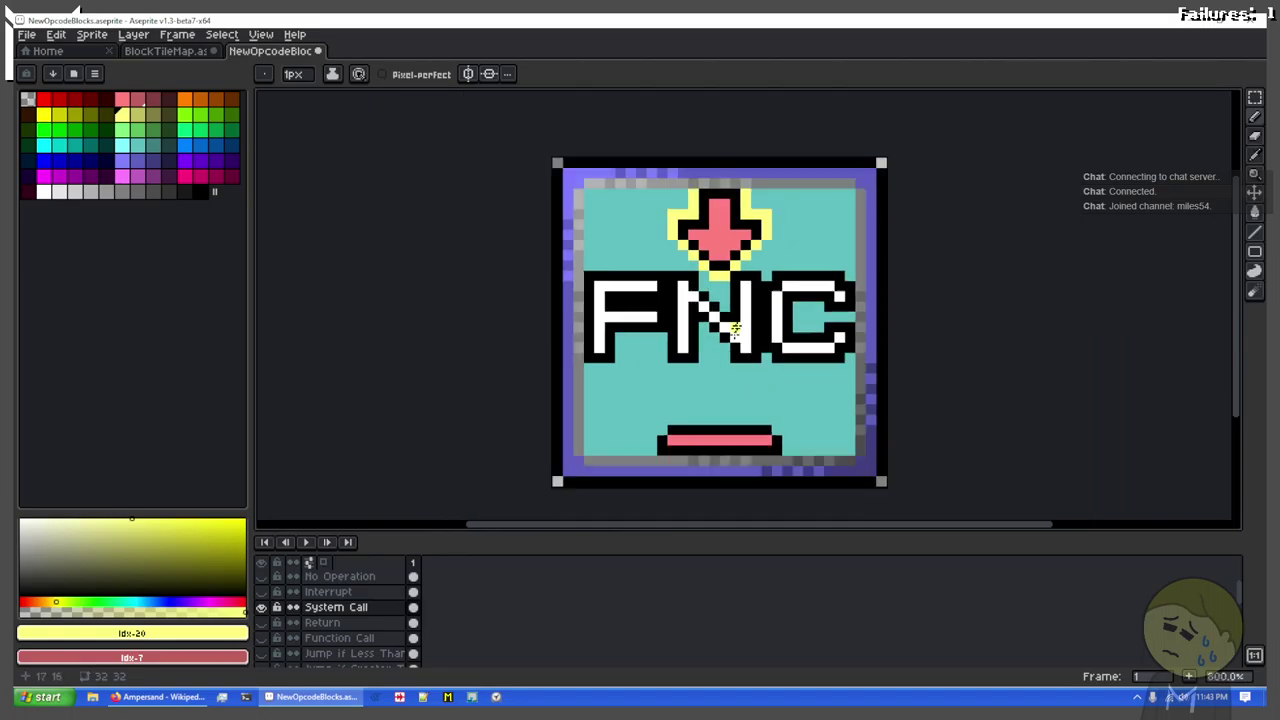
Step: Hide the System Call layer and copy the letter J from the Jump if Less Than layer's JLT lettering
{"action": "scroll", "coordinate": [743, 293], "scroll_direction": "up", "scroll_amount": 3}
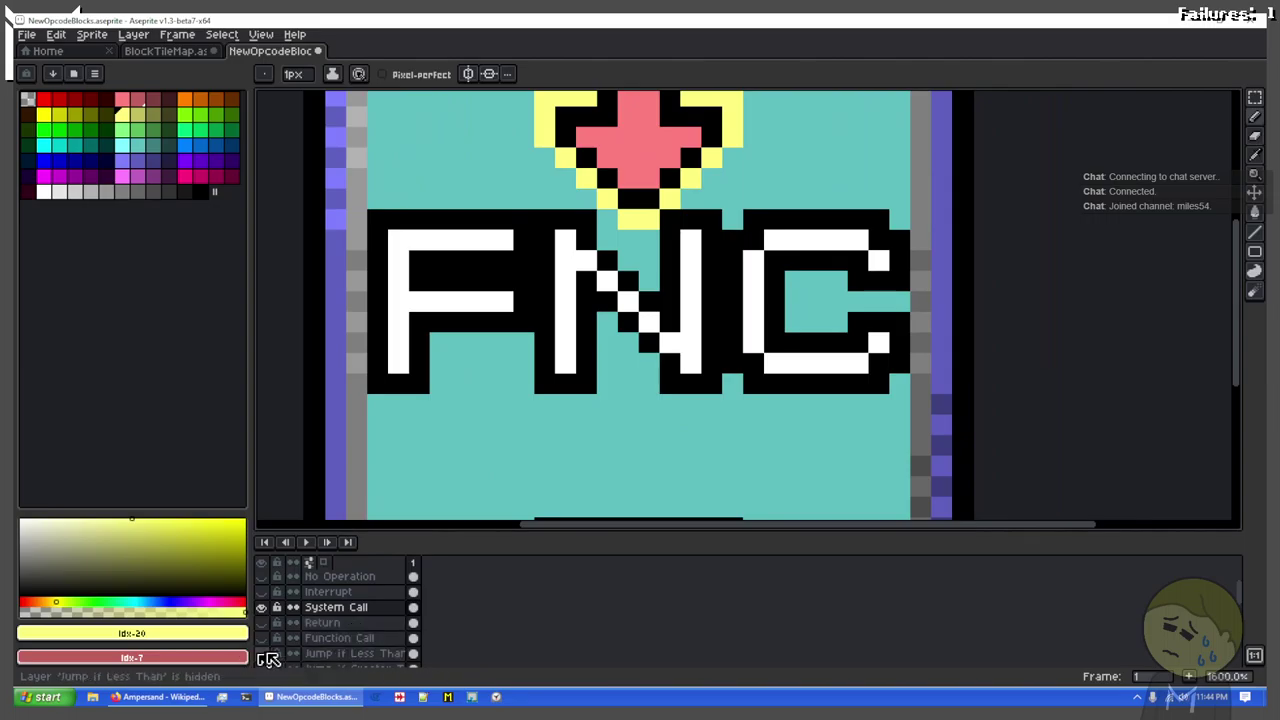
{"action": "left_click", "coordinate": [262, 607]}
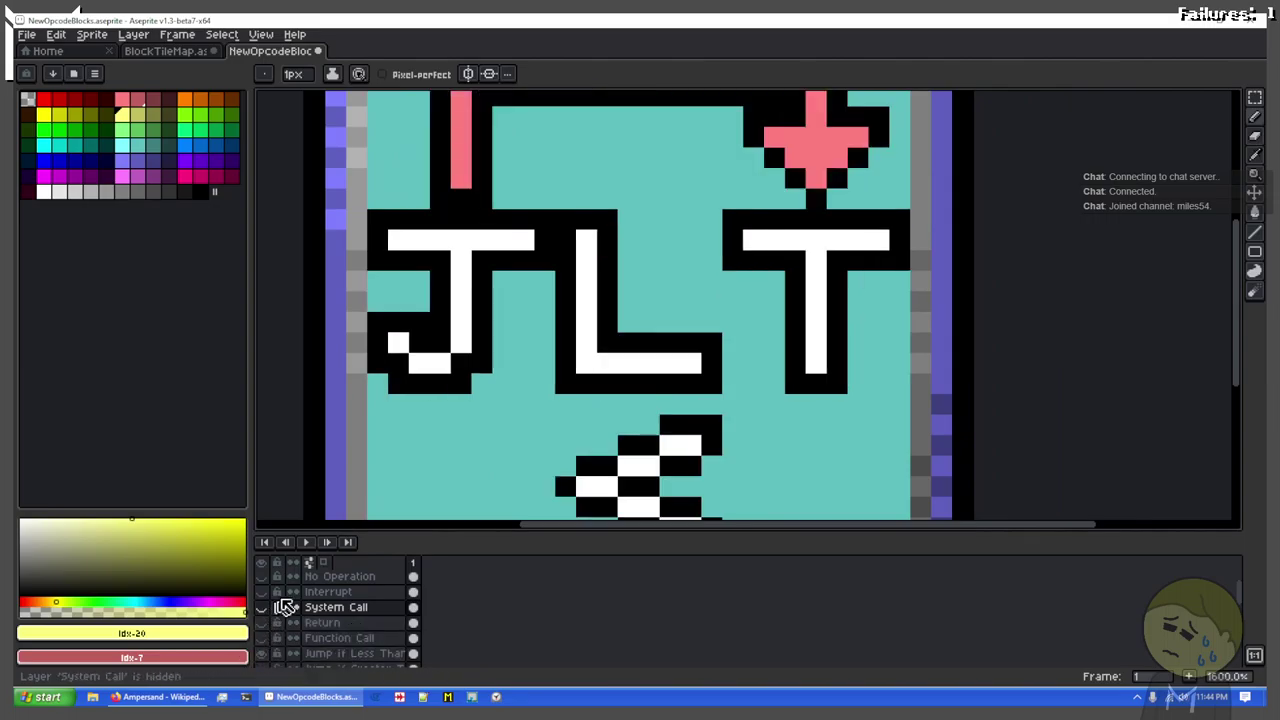
{"action": "key", "text": "m"}
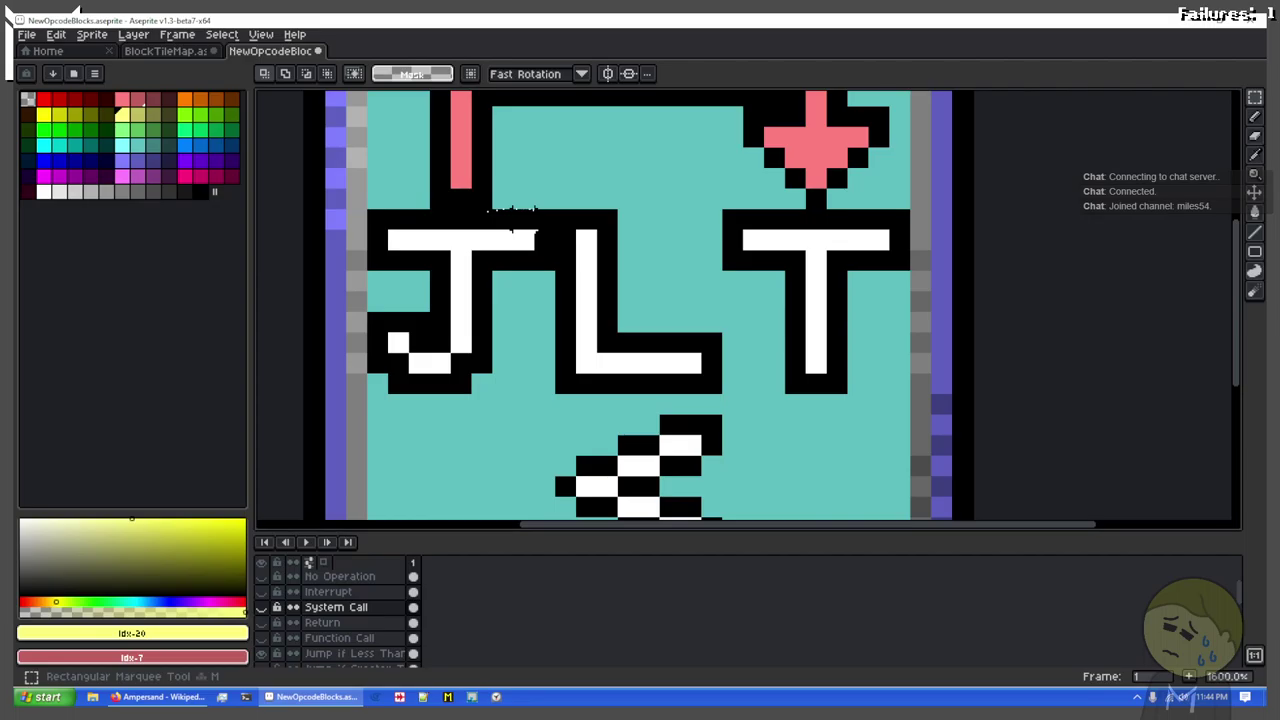
{"action": "left_click_drag", "start_coordinate": [543, 219], "coordinate": [370, 392]}
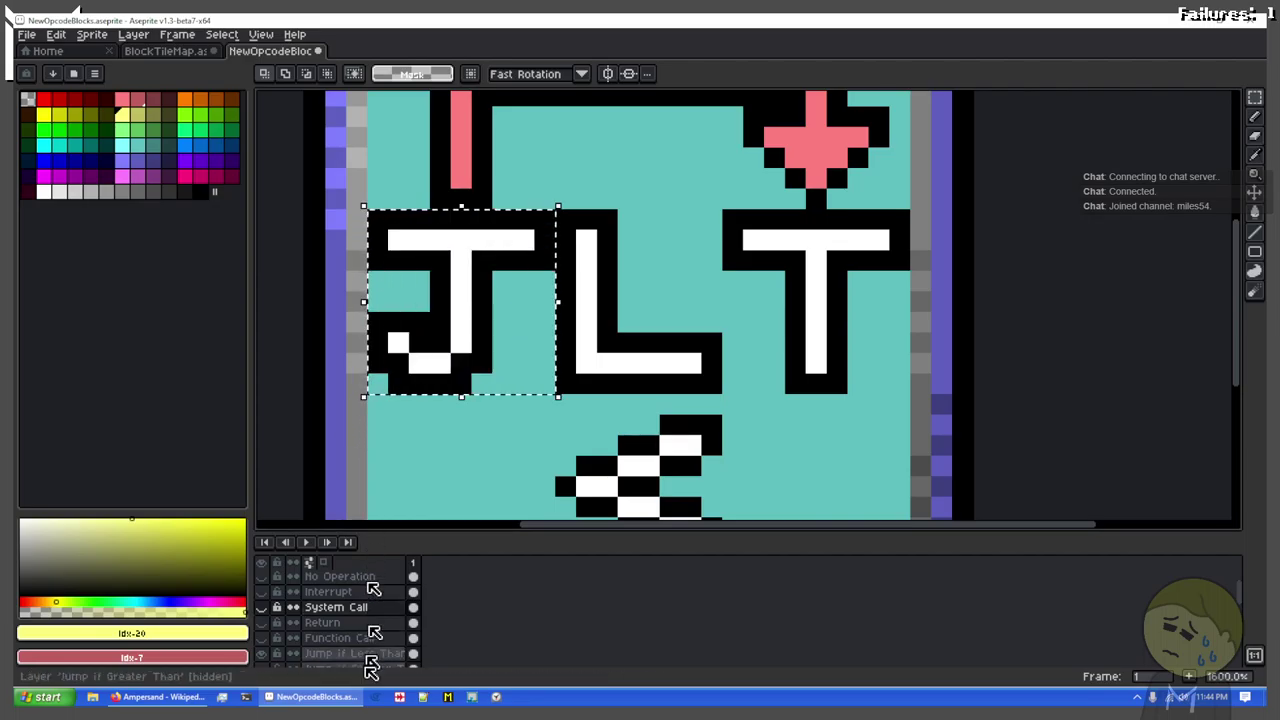
{"action": "left_click", "coordinate": [370, 653]}
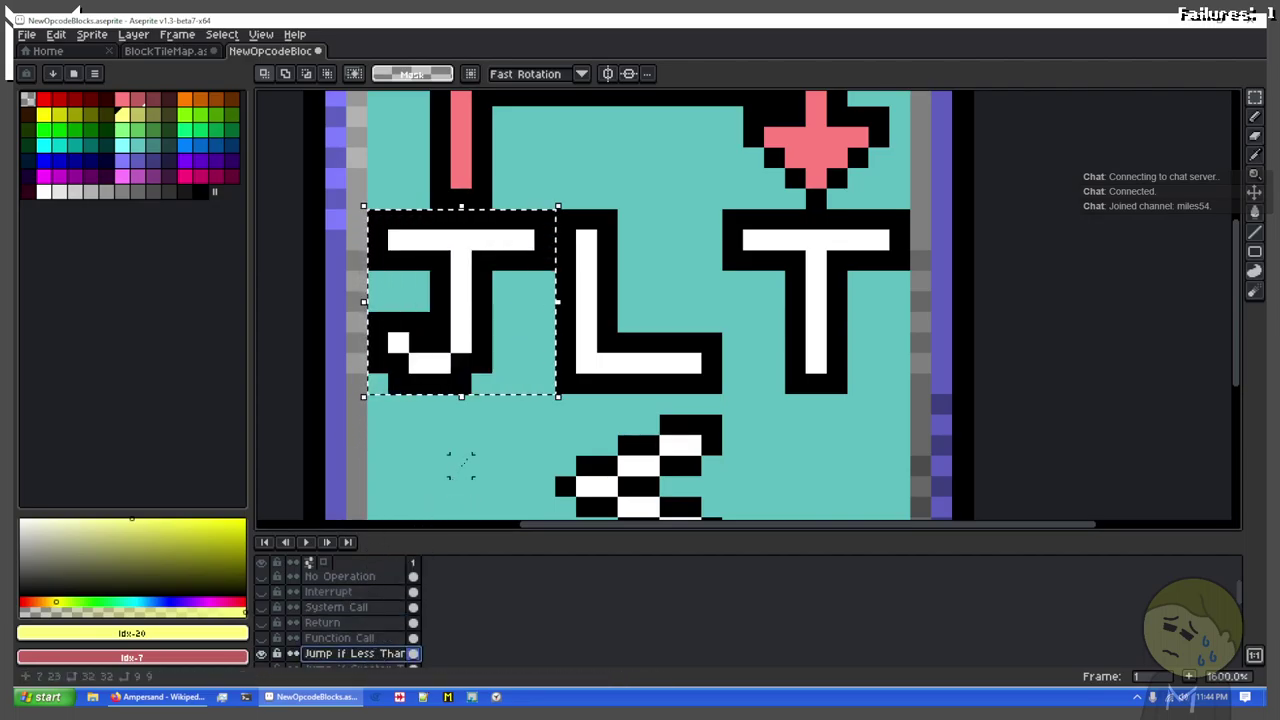
{"action": "key", "text": "ctrl+a"}
{"action": "key", "text": "ctrl+z"}
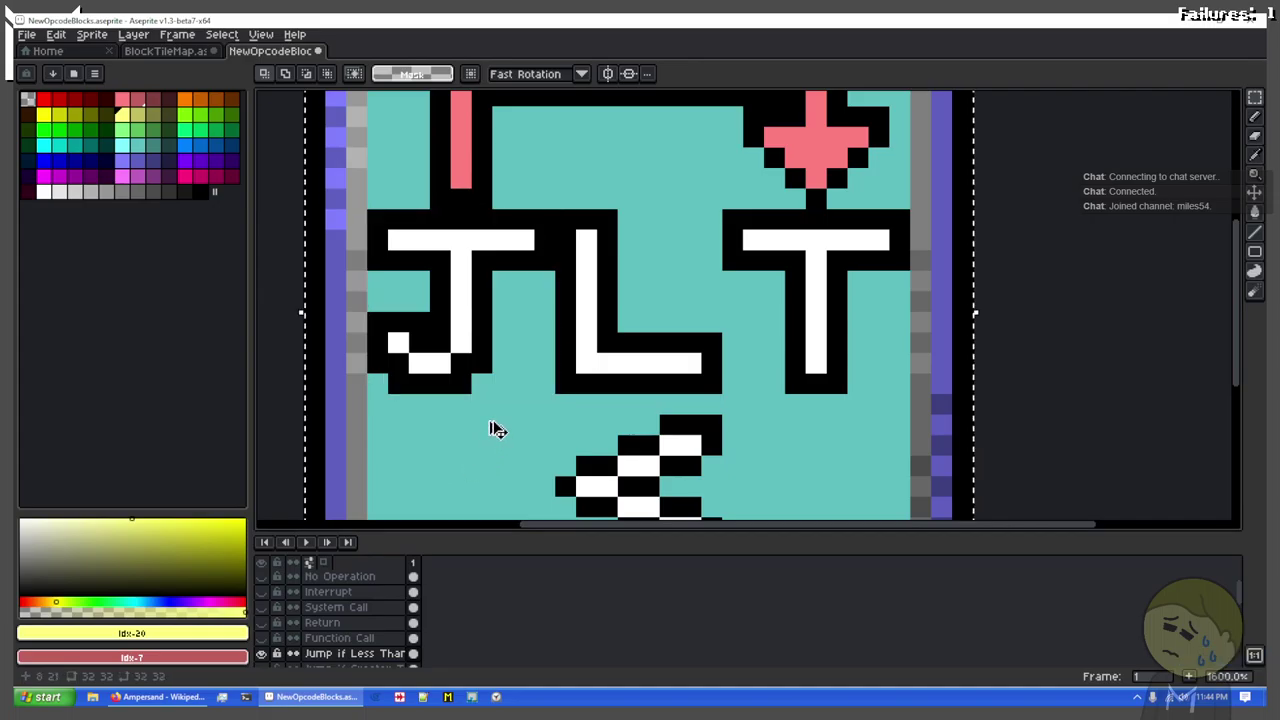
{"action": "key", "text": "ctrl+z"}
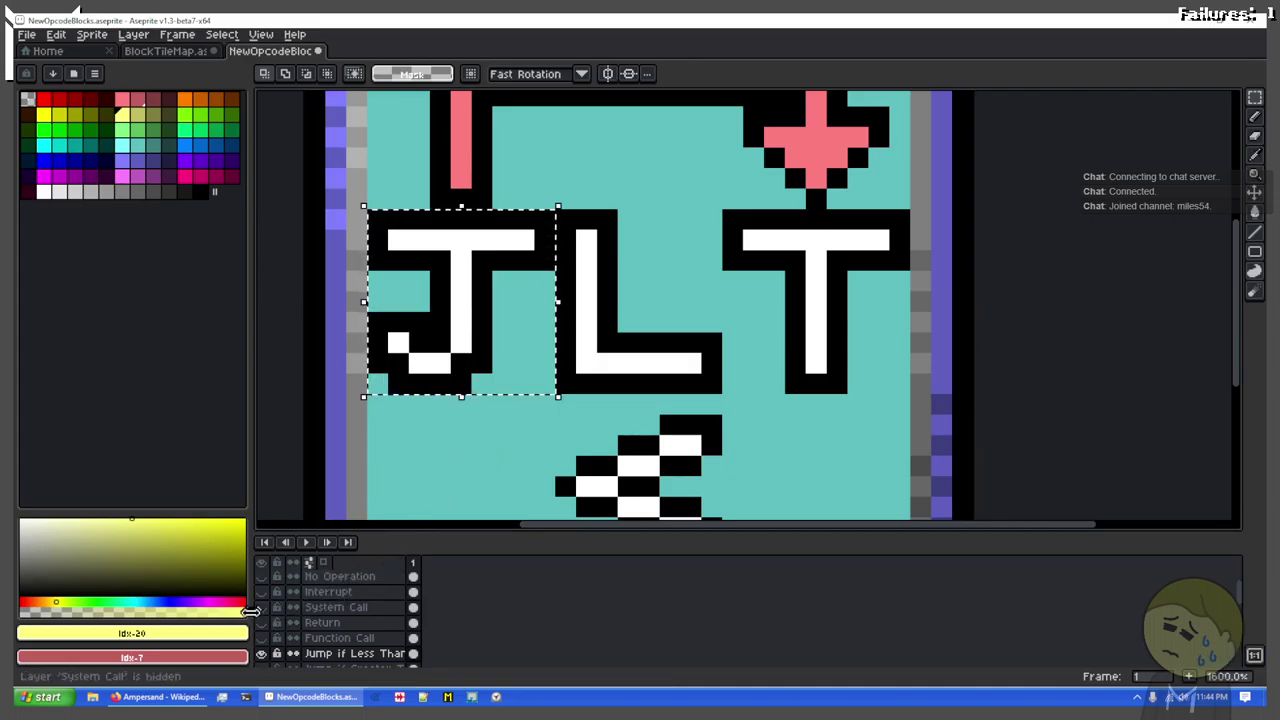
Step: Show the System Call layer instead of Jump if Less Than, and paste the J over the N of FNC
{"action": "left_click", "coordinate": [262, 653]}
{"action": "left_click", "coordinate": [263, 607]}
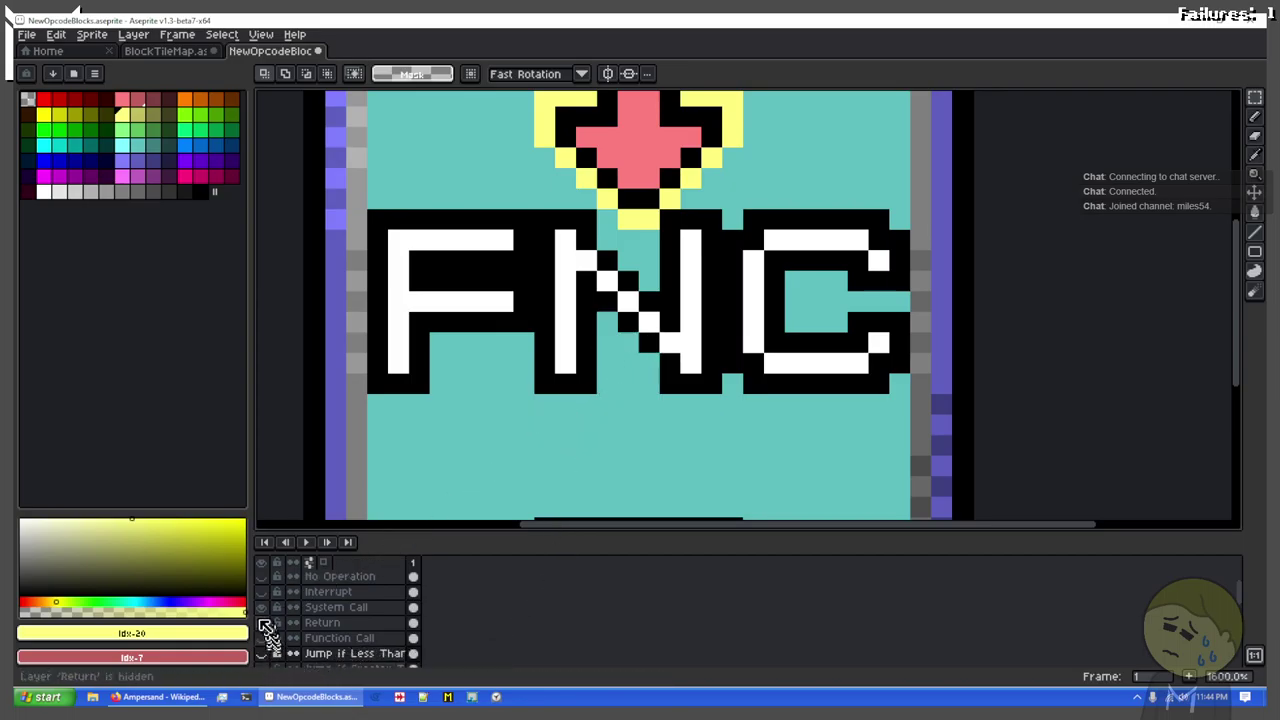
{"action": "left_click", "coordinate": [330, 607]}
{"action": "key", "text": "ctrl+v"}
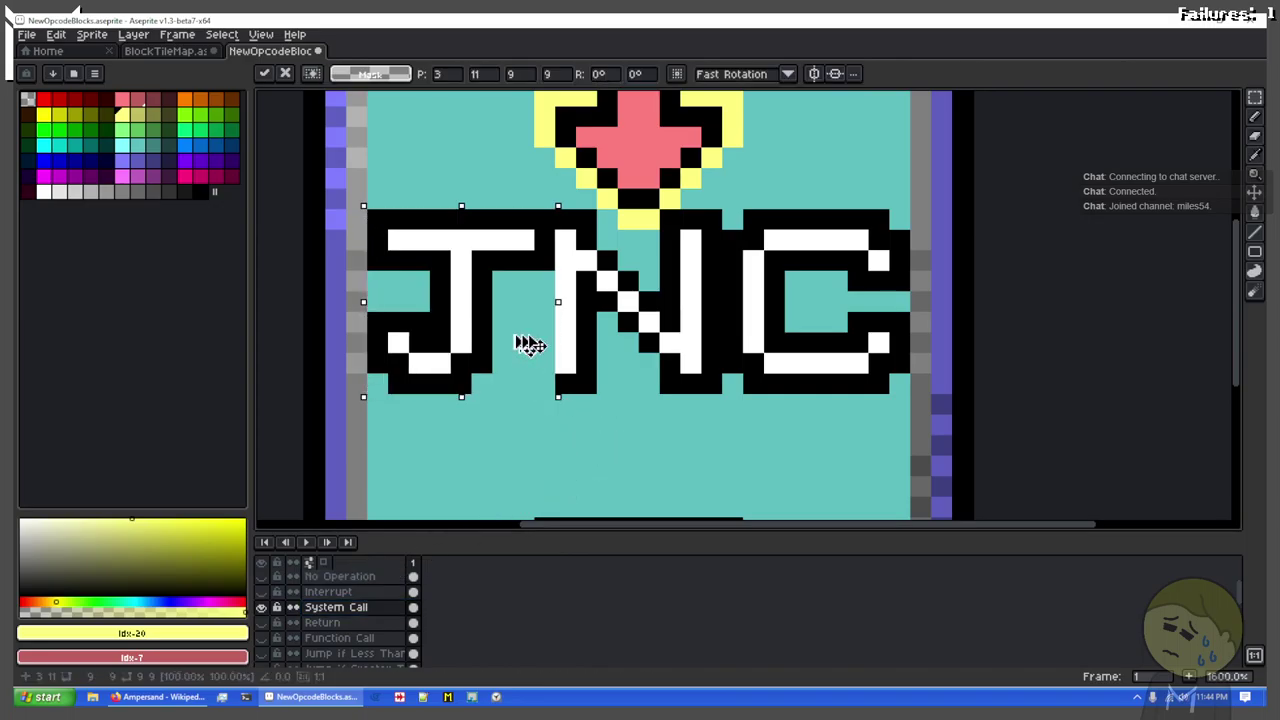
{"action": "left_click_drag", "start_coordinate": [530, 344], "coordinate": [648, 336]}
{"action": "key", "text": "ctrl+d"}
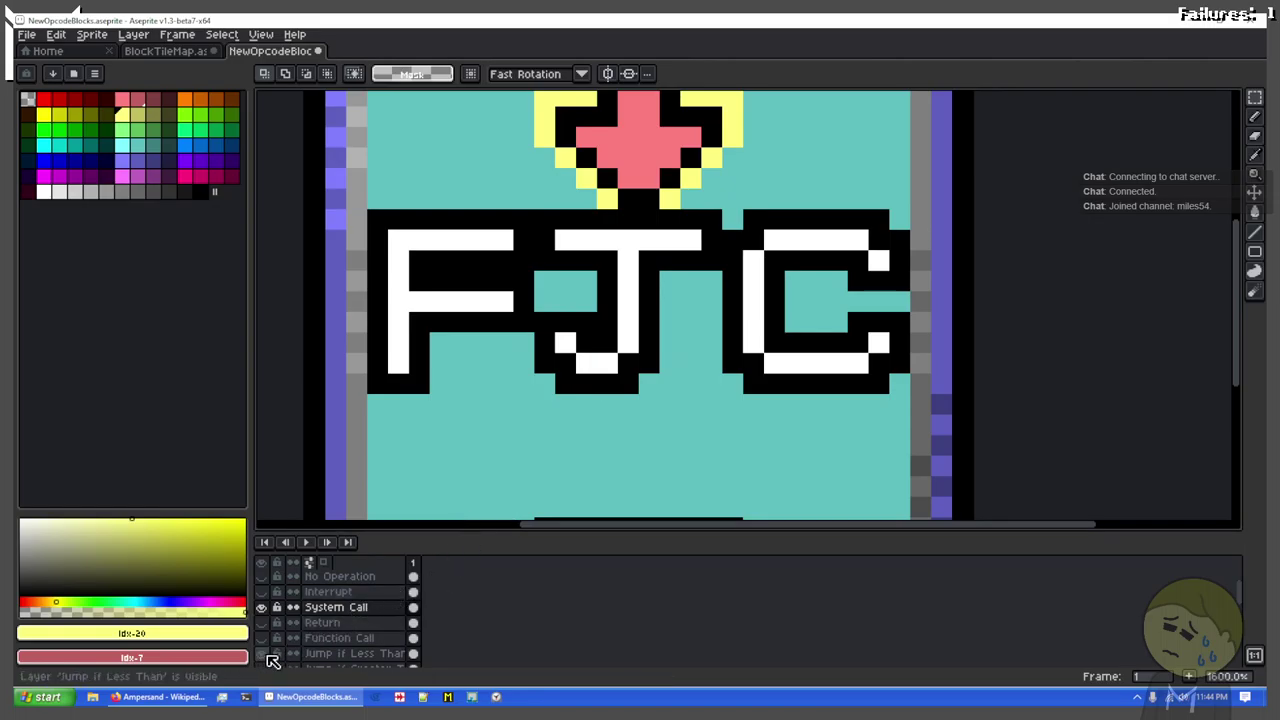
Step: Display the Jump layer in place of System Call and select the letter P of its JMP lettering for copying
{"action": "left_click", "coordinate": [262, 607]}
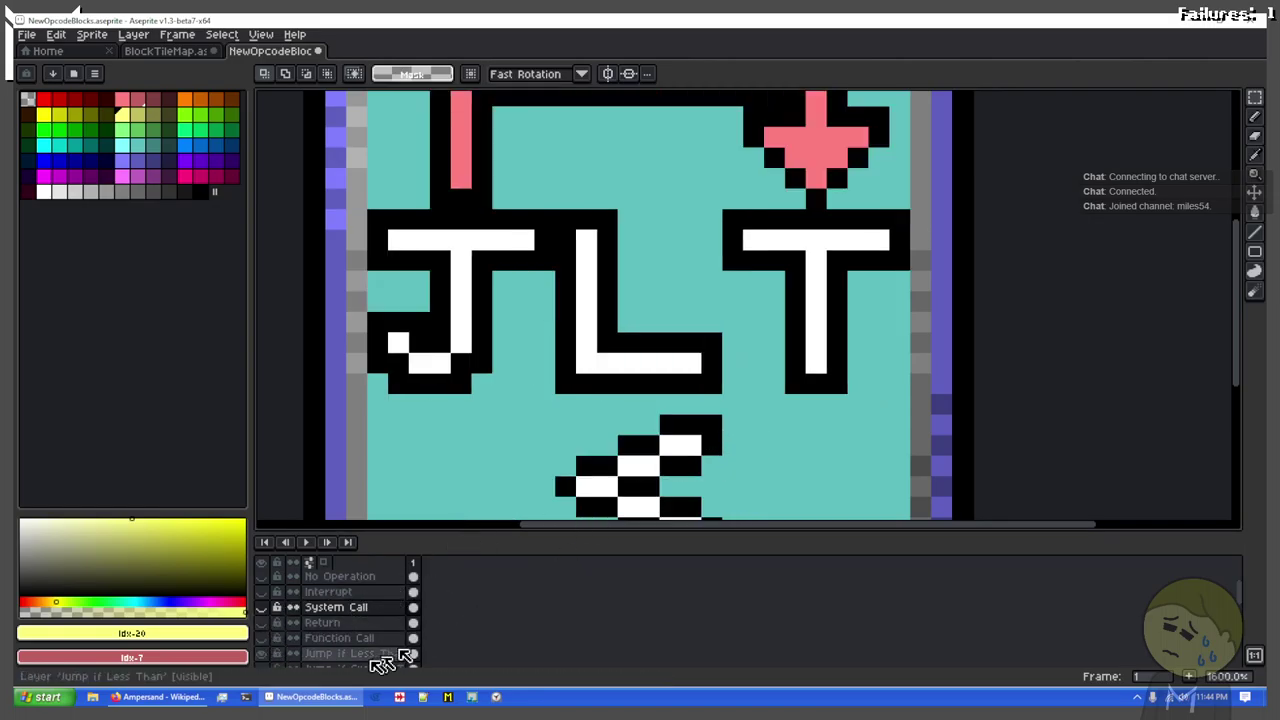
{"action": "left_click_drag", "start_coordinate": [272, 656], "coordinate": [275, 660]}
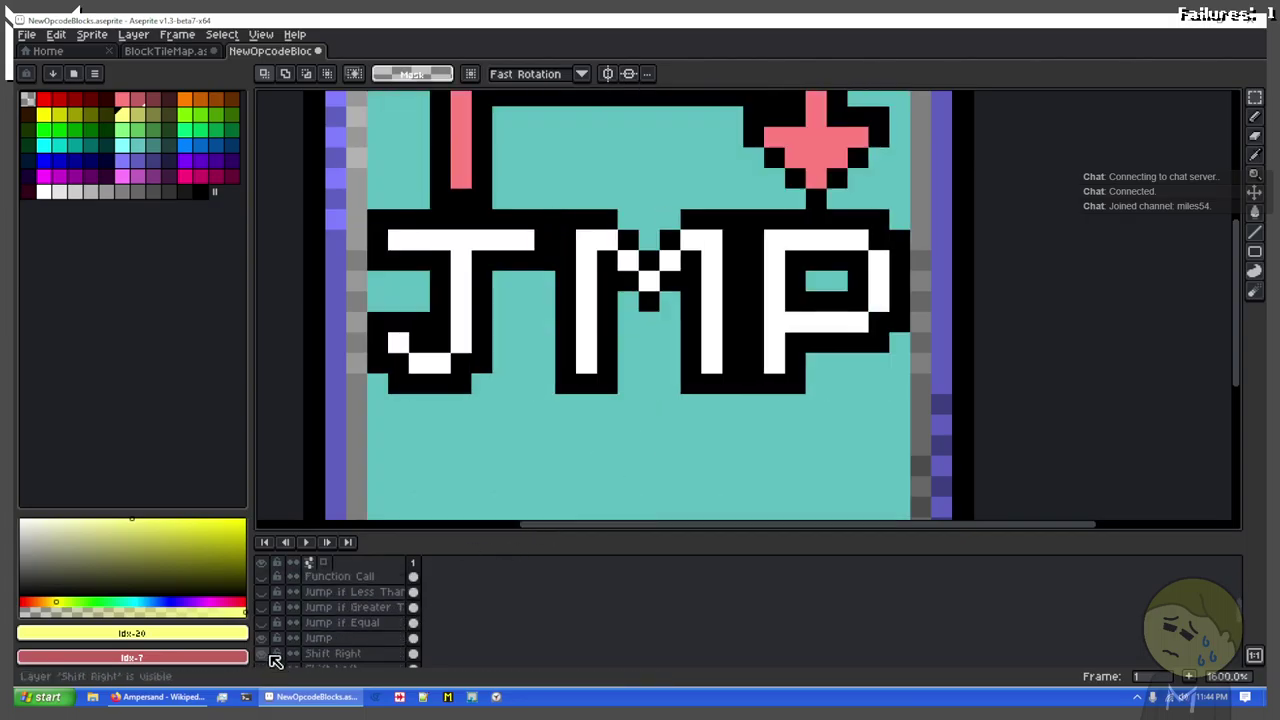
{"action": "left_click", "coordinate": [383, 641]}
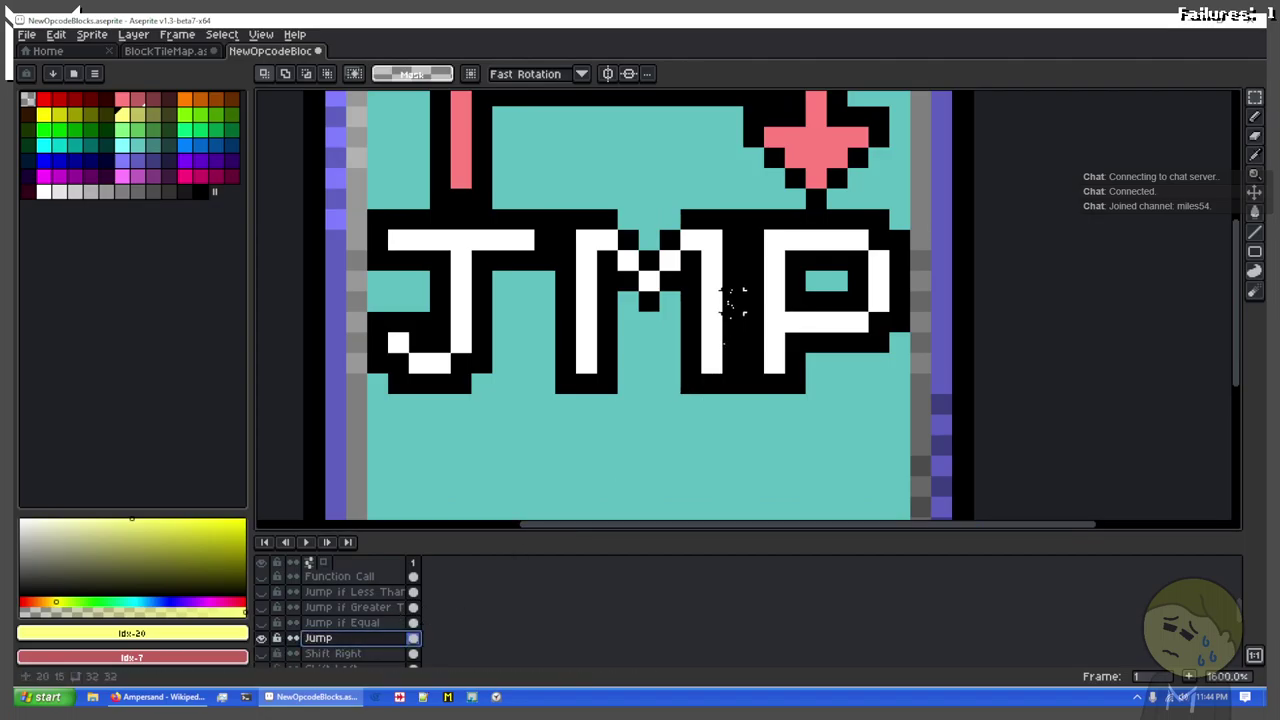
{"action": "left_click_drag", "start_coordinate": [742, 210], "coordinate": [912, 395]}
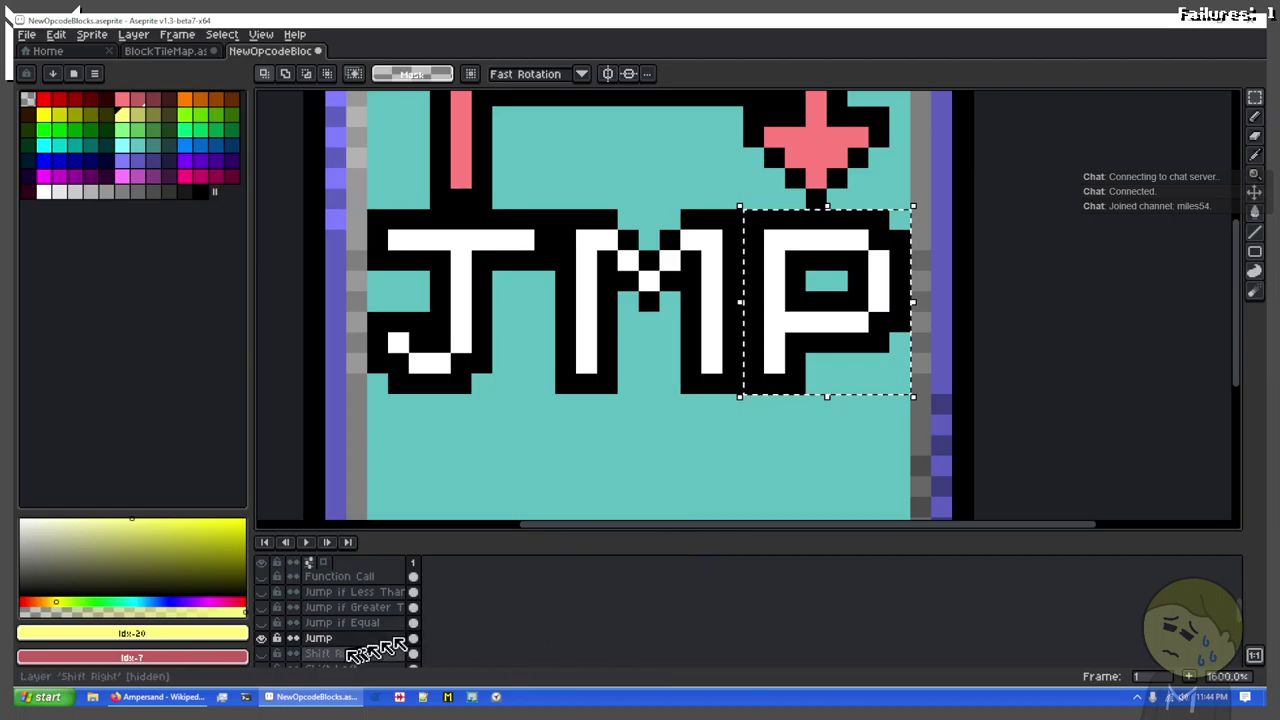
Step: Hide the Jump layer, show System Call again, and paste the P over the C of its lettering
{"action": "left_click", "coordinate": [265, 645]}
{"action": "scroll", "coordinate": [265, 640], "scroll_direction": "up", "scroll_amount": 5}
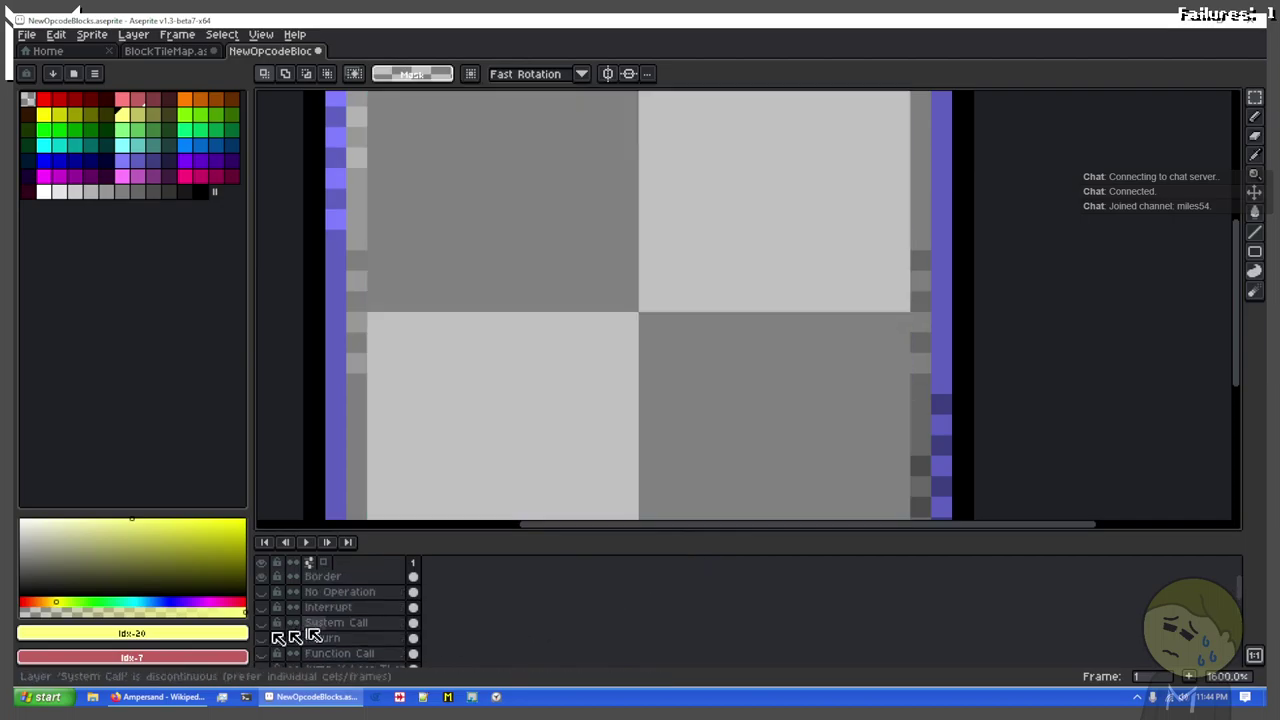
{"action": "left_click", "coordinate": [370, 631]}
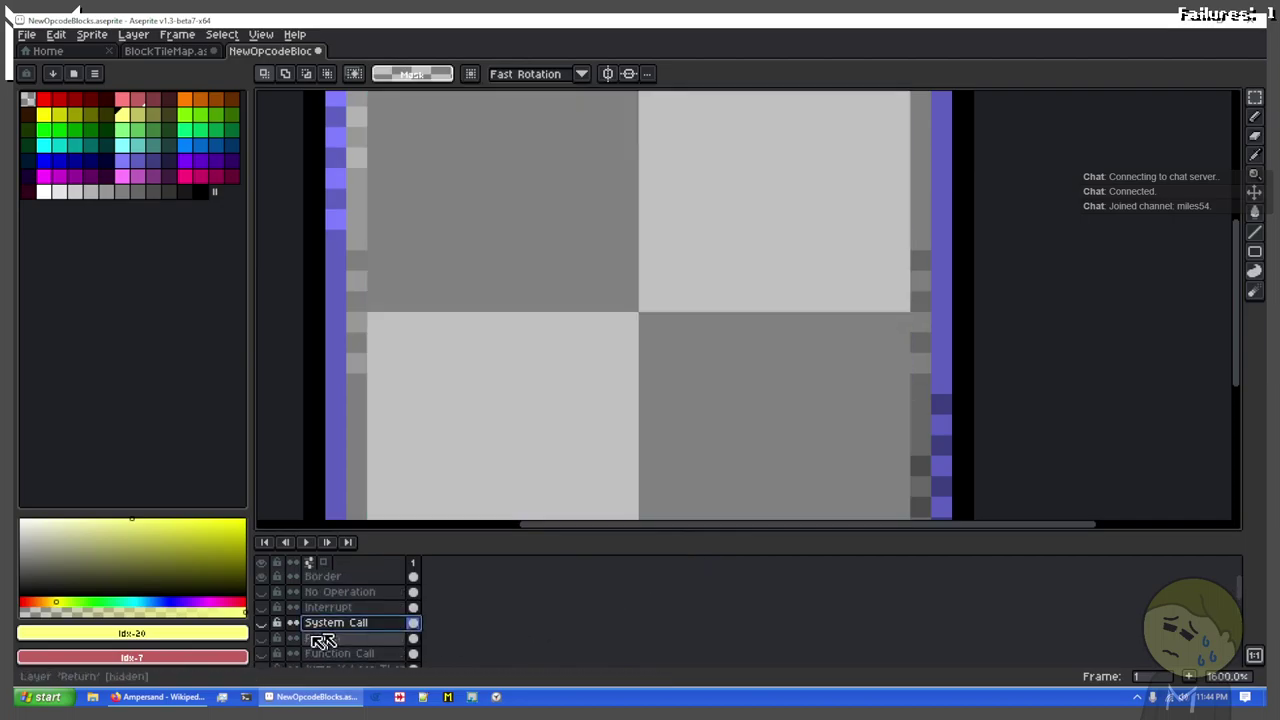
{"action": "left_click", "coordinate": [262, 623]}
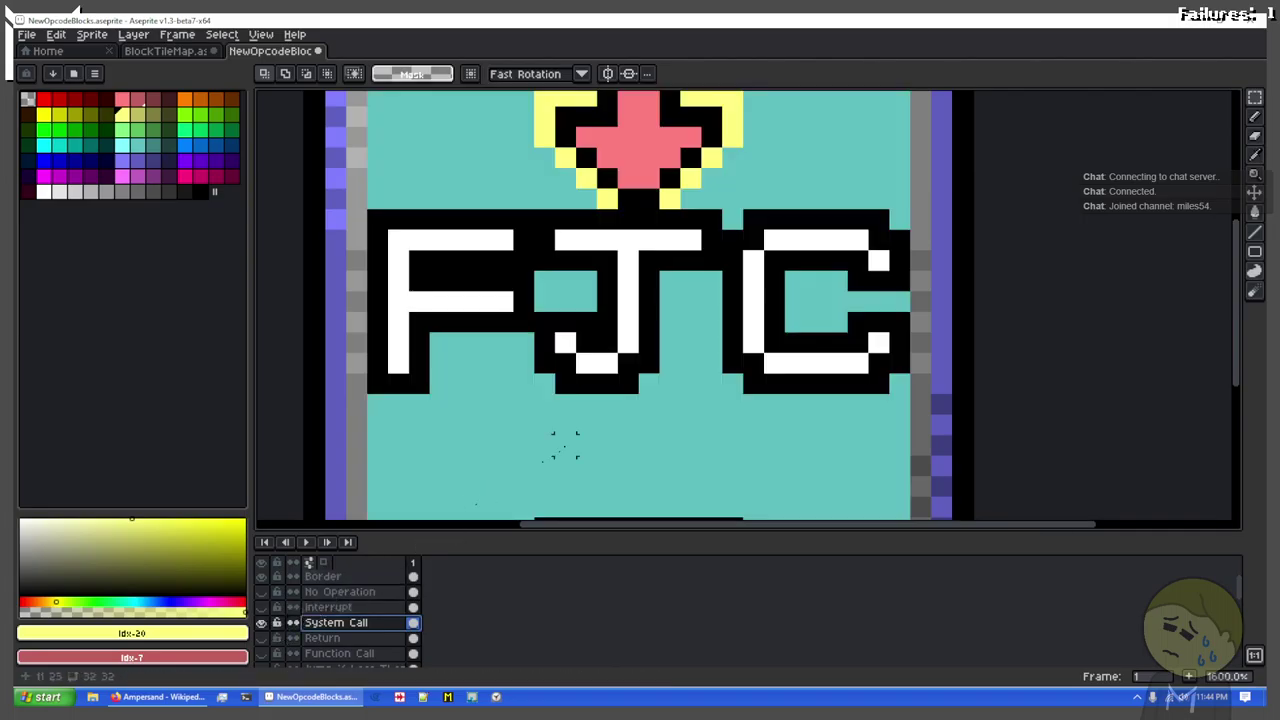
{"action": "left_click", "coordinate": [760, 337]}
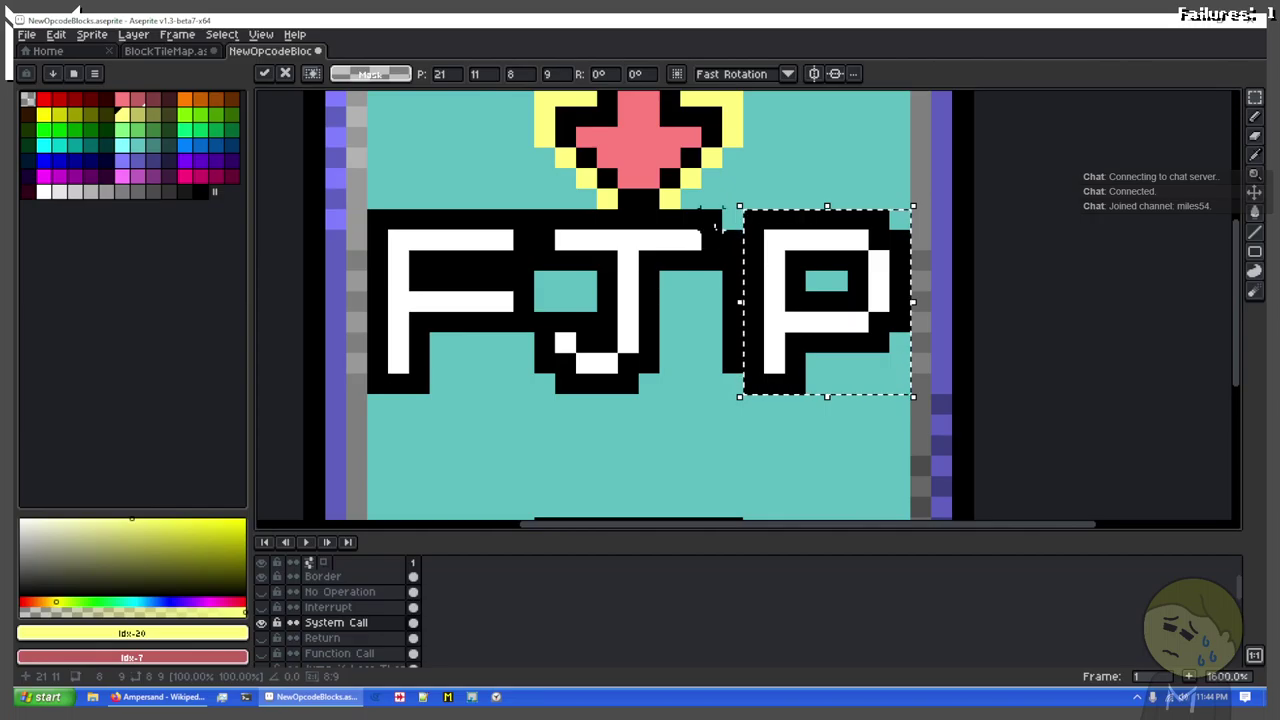
Step: Shift the J one pixel to the right within the System Call lettering
{"action": "left_click_drag", "start_coordinate": [712, 220], "coordinate": [540, 378]}
{"action": "mouse_move", "coordinate": [630, 306]}
{"action": "left_mouse_down"}
{"action": "mouse_move", "coordinate": [661, 304]}
{"action": "mouse_move", "coordinate": [652, 299]}
{"action": "left_mouse_up"}
{"action": "key", "text": "ctrl+d"}
Step: With the Pencil in teal (Idx-49), fill the transparent one-pixel column between the F and the J
{"action": "key", "text": "b"}
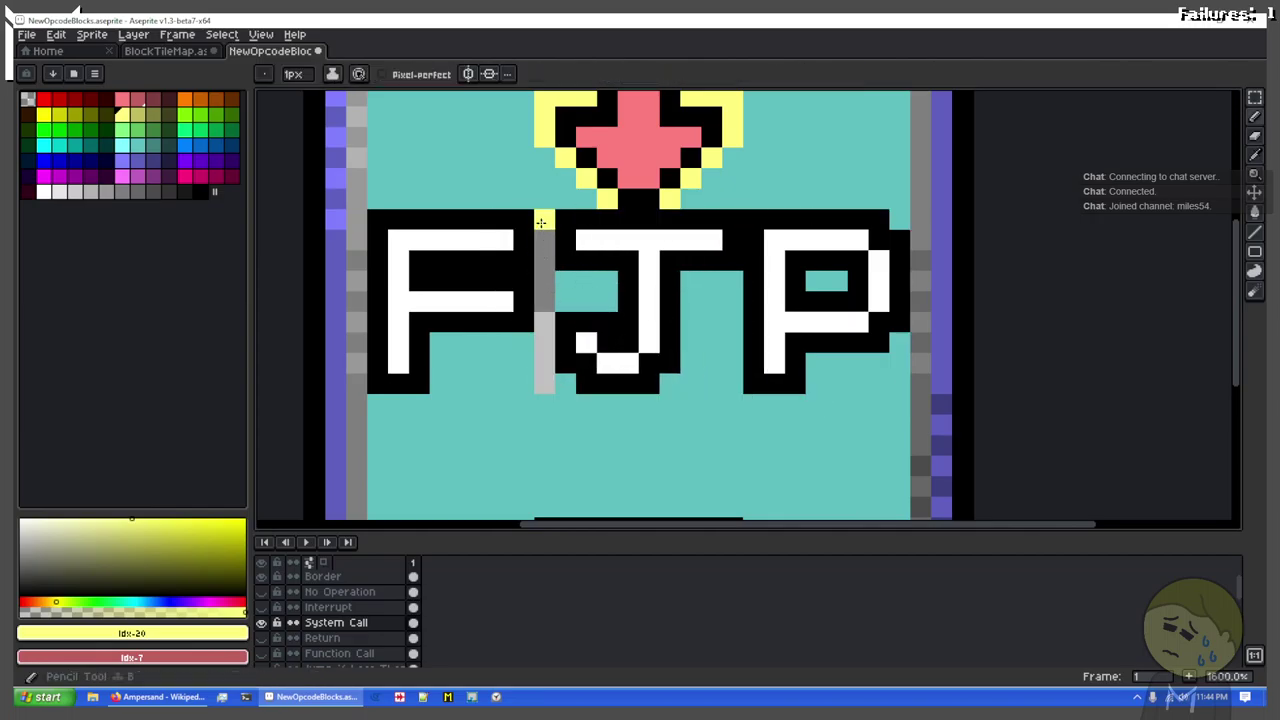
{"action": "key", "text": "x"}
{"action": "left_click", "coordinate": [137, 145]}
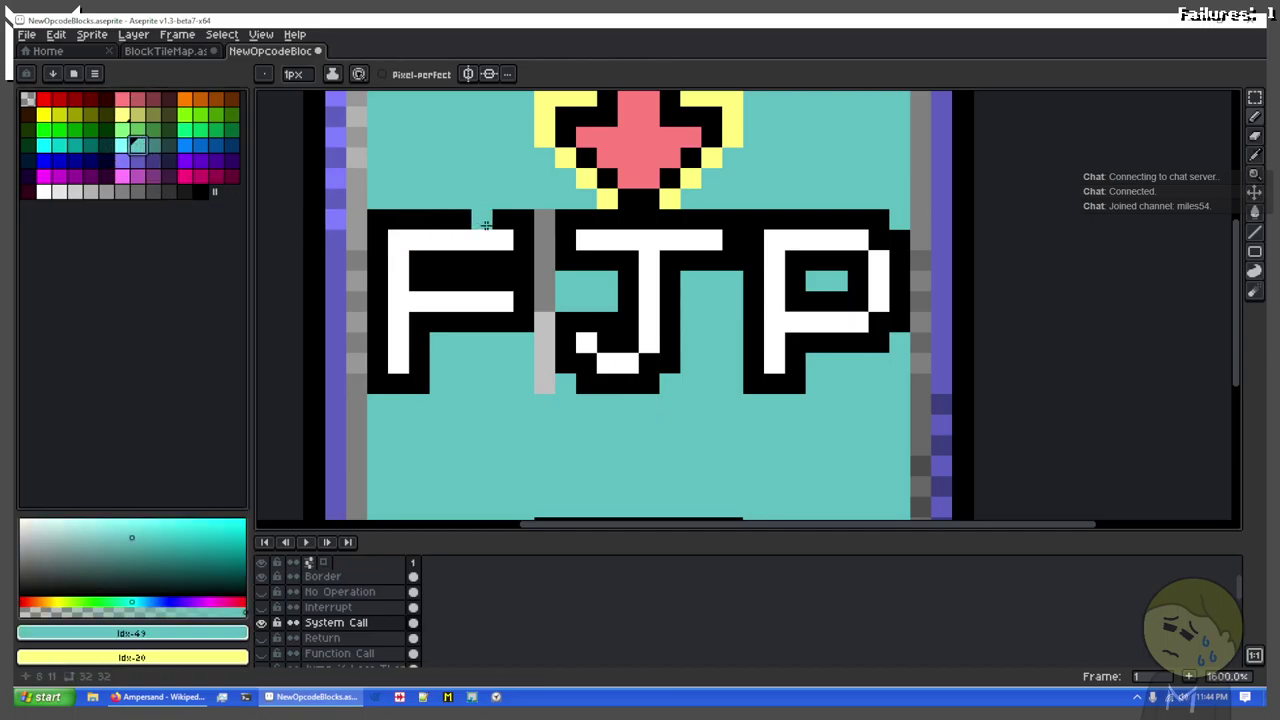
{"action": "left_click_drag", "start_coordinate": [545, 236], "coordinate": [540, 344]}
{"action": "key", "text": "ctrl+z"}
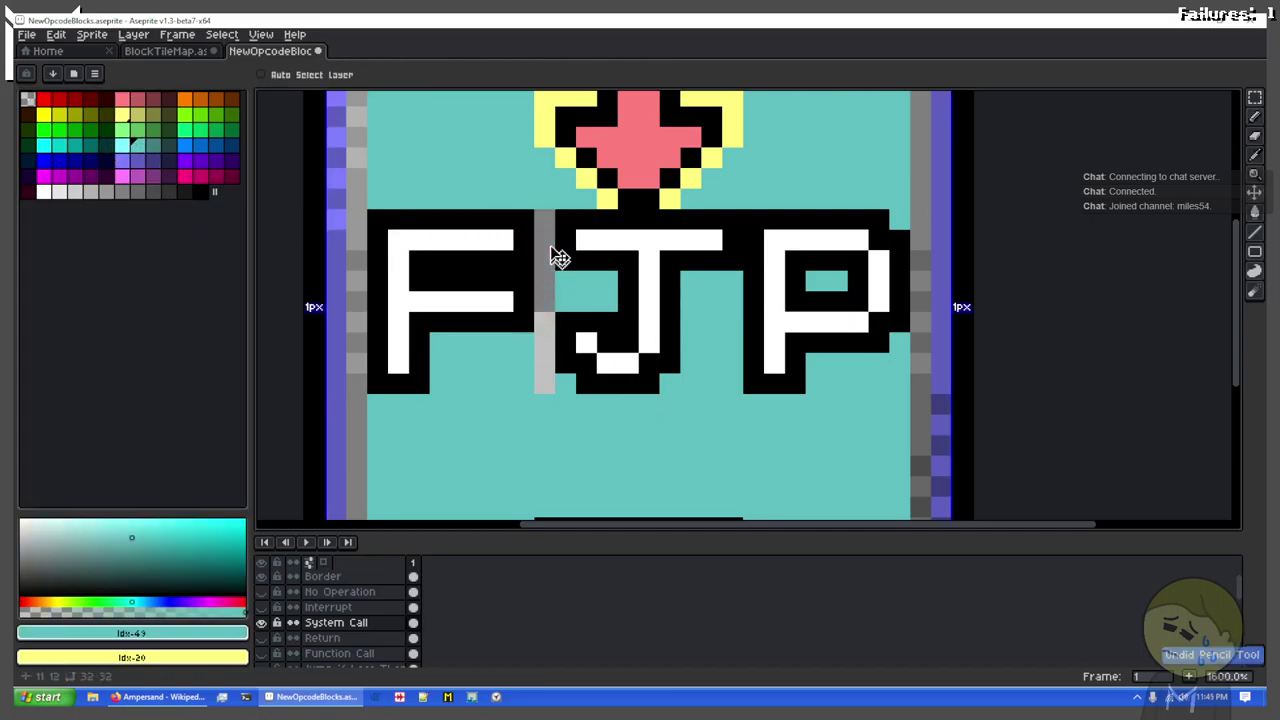
{"action": "left_click_drag", "start_coordinate": [545, 234], "coordinate": [537, 356]}
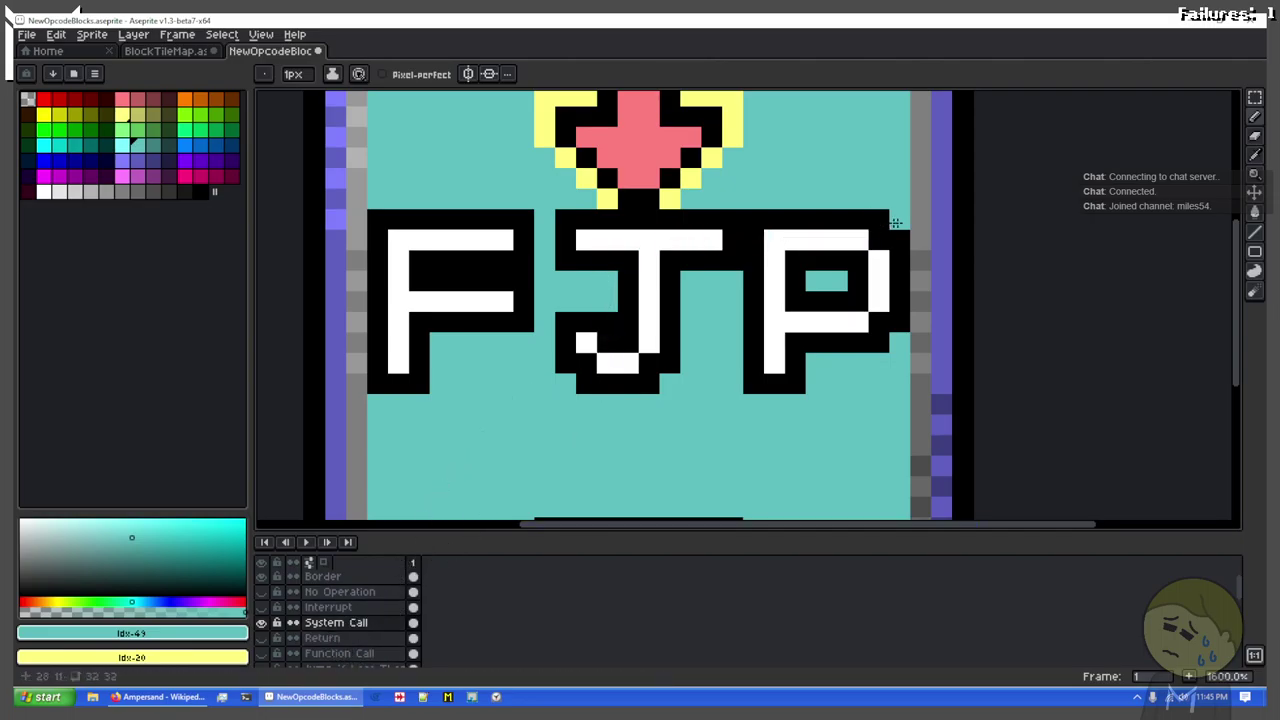
Step: Cut the J and P from the System Call layer, paste them onto a new layer above it, and hide that layer
{"action": "key", "text": "m"}
{"action": "left_click_drag", "start_coordinate": [910, 208], "coordinate": [553, 396]}
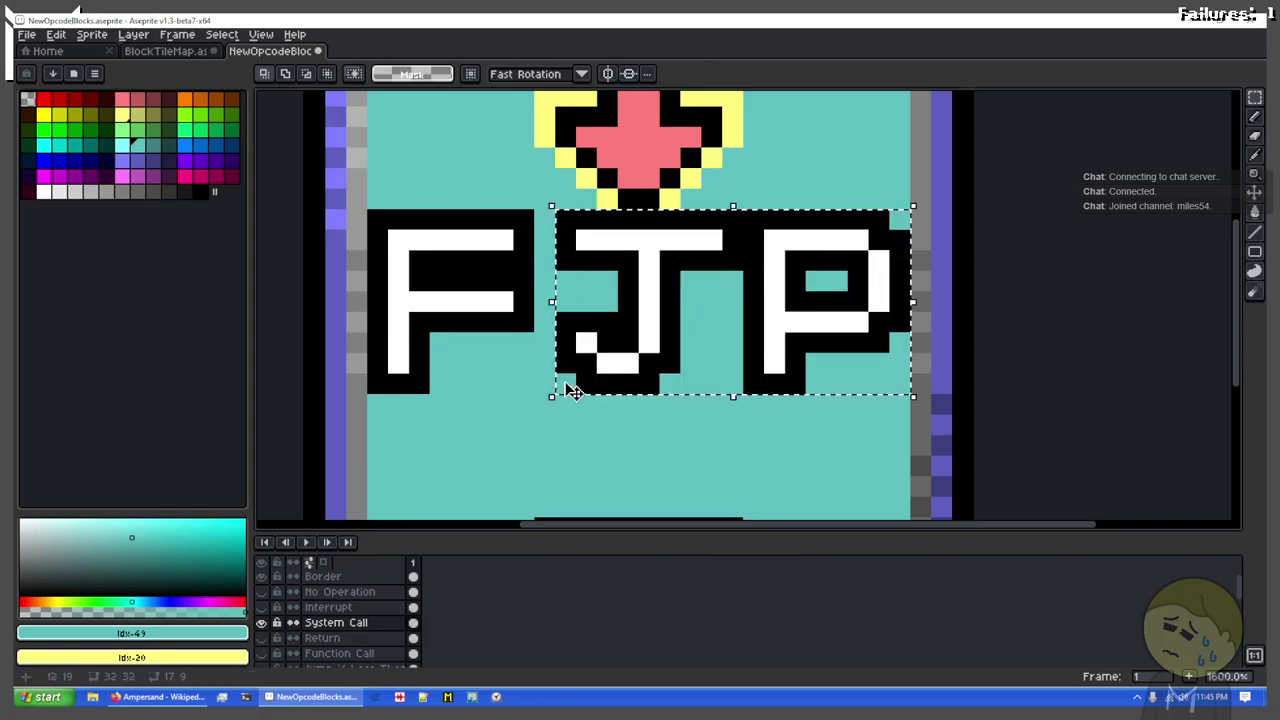
{"action": "key", "text": "Delete"}
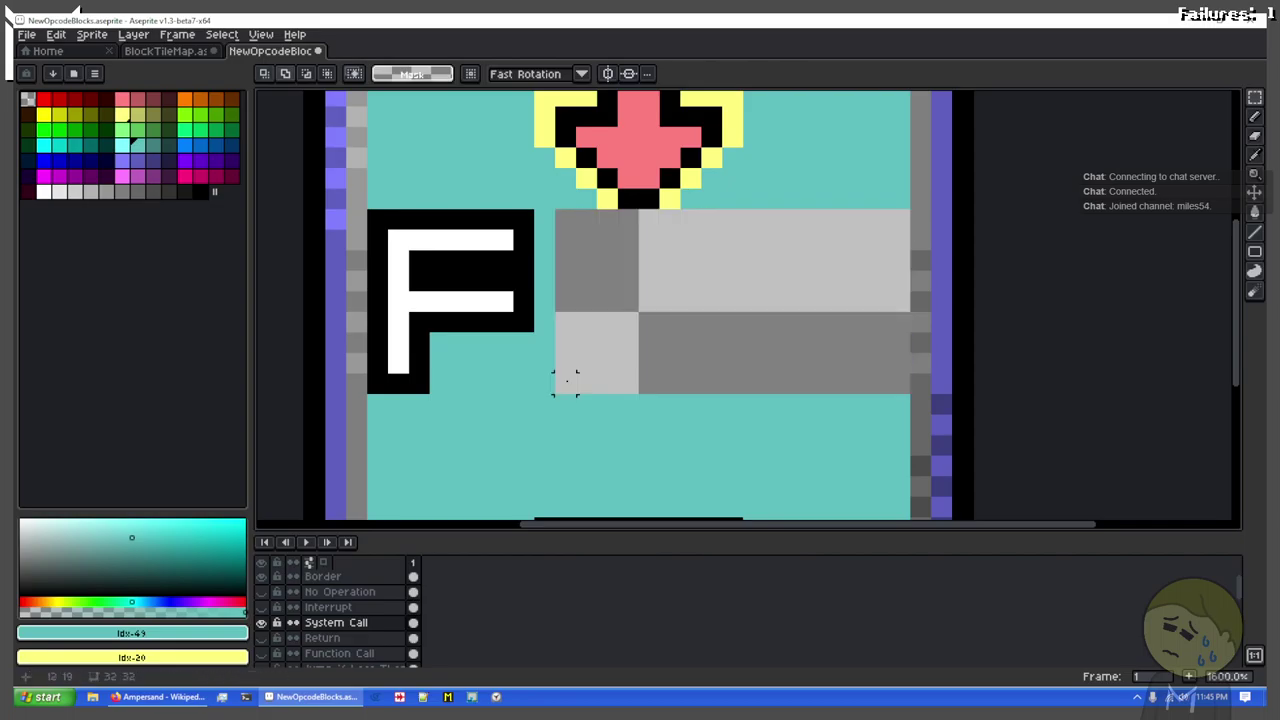
{"action": "key", "text": "shift+n"}
{"action": "key", "text": "ctrl+v"}
{"action": "key", "text": "ctrl+d"}
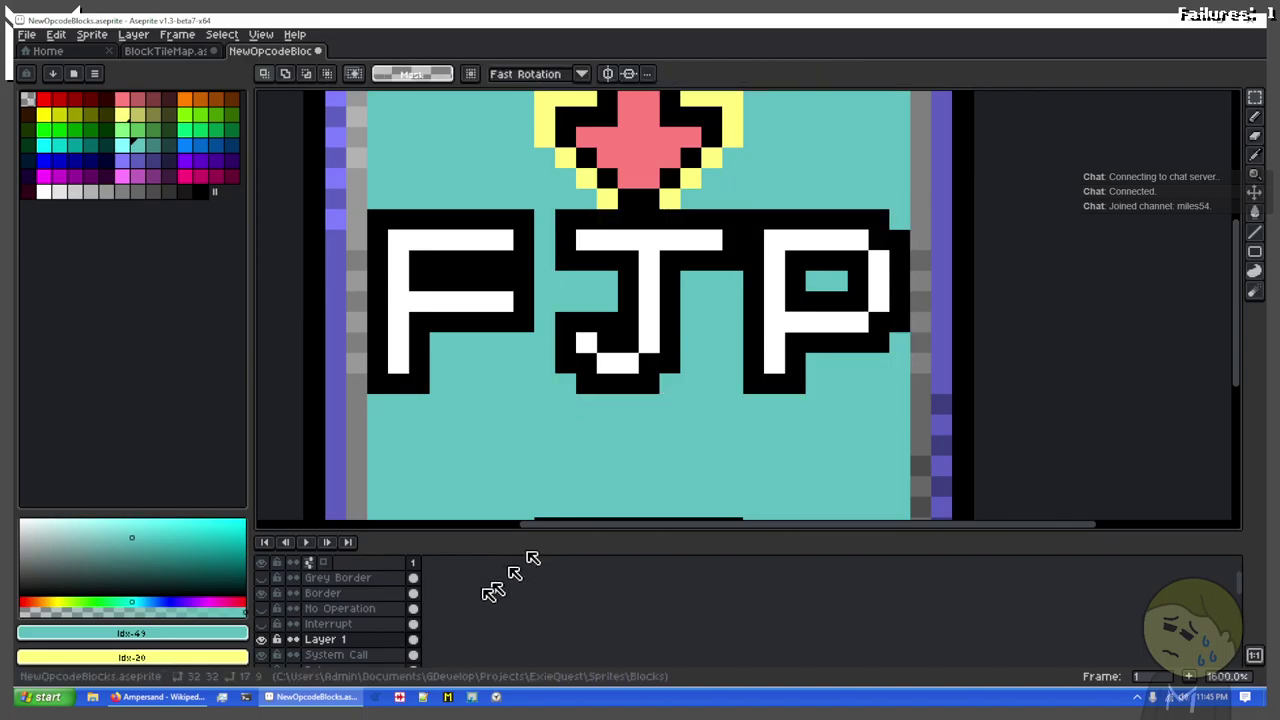
{"action": "left_click", "coordinate": [261, 640]}
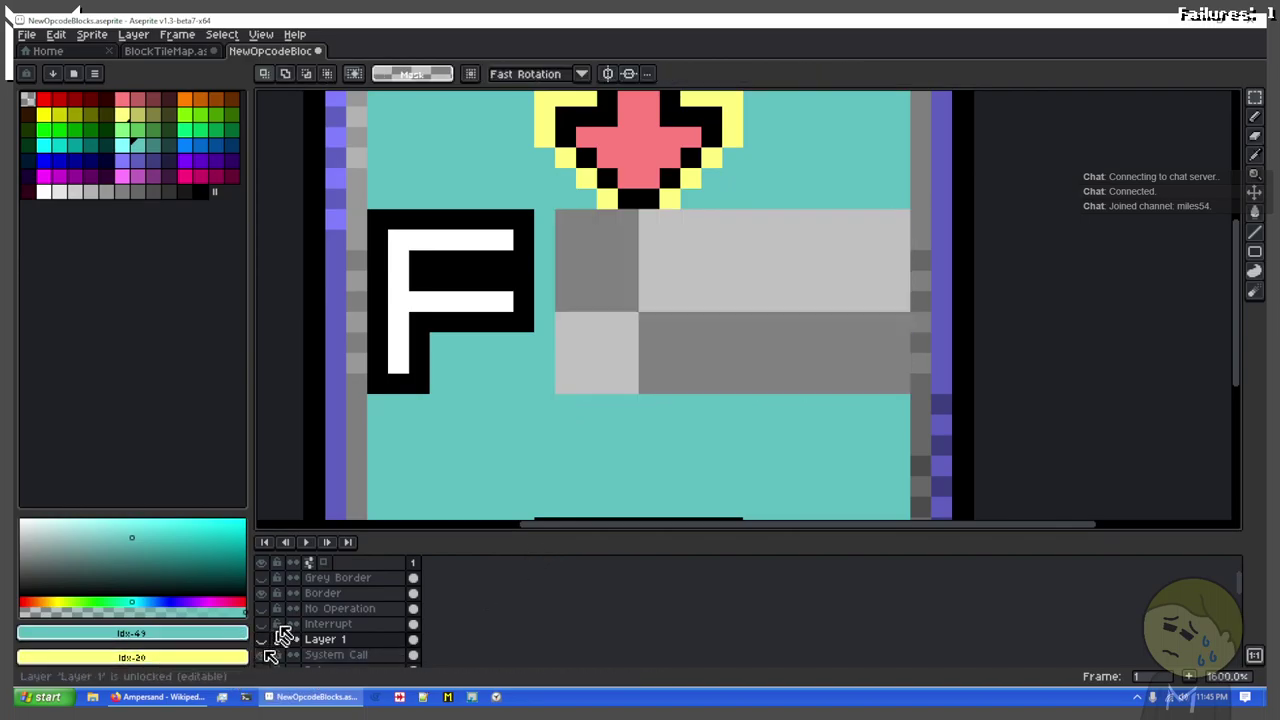
Step: Show the Shift Right layer and hide the System Call layer
{"action": "scroll", "coordinate": [339, 642], "scroll_direction": "down", "scroll_amount": 3}
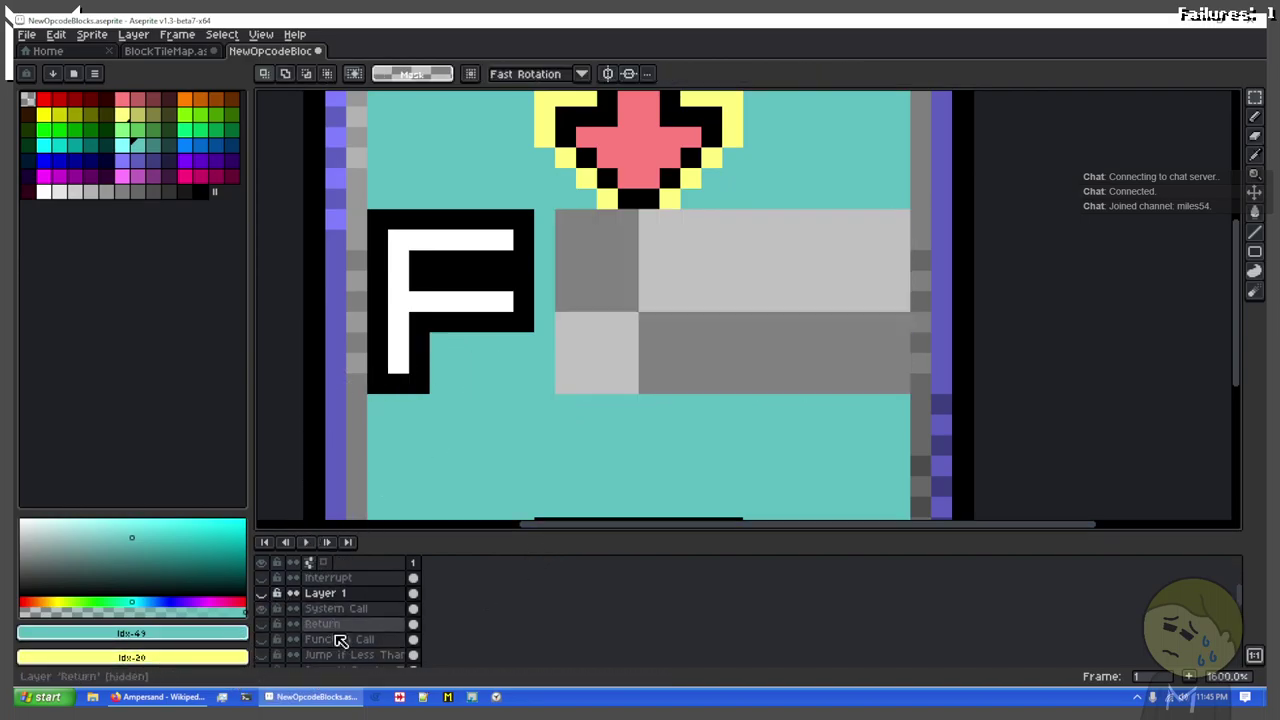
{"action": "left_click_drag", "start_coordinate": [285, 620], "coordinate": [286, 656]}
{"action": "left_click", "coordinate": [264, 642]}
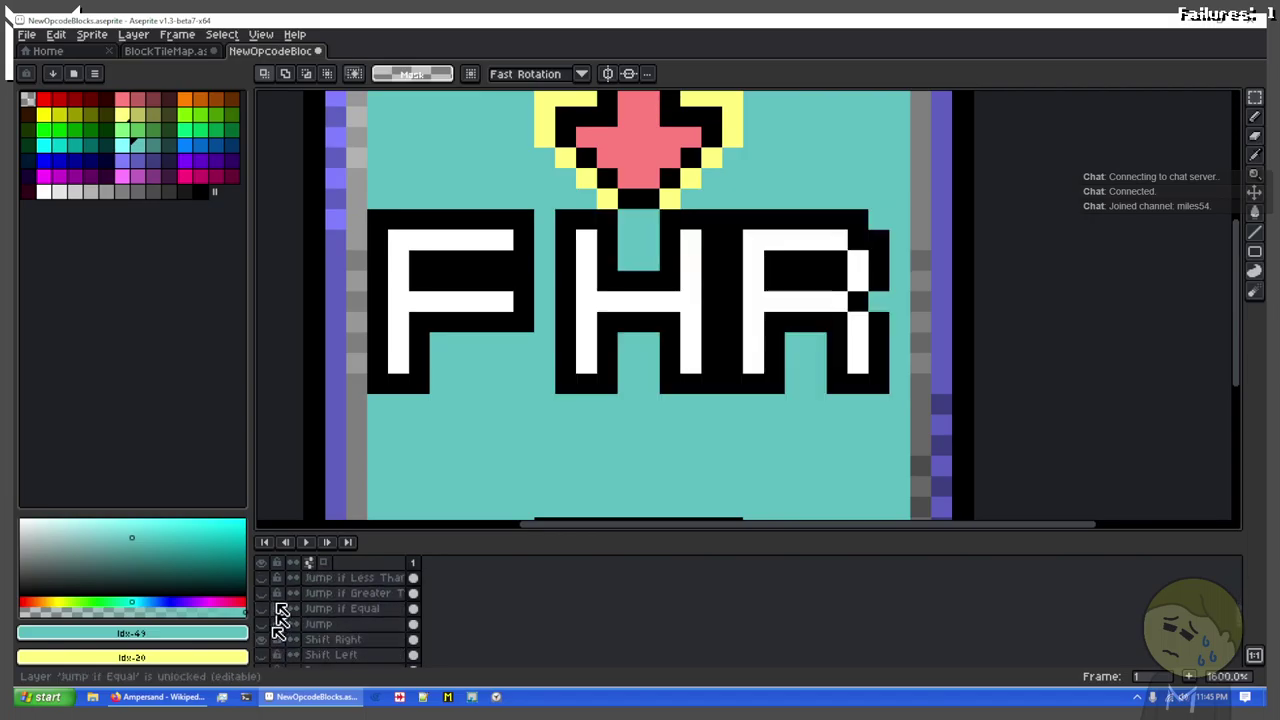
{"action": "scroll", "coordinate": [275, 610], "scroll_direction": "up", "scroll_amount": 5}
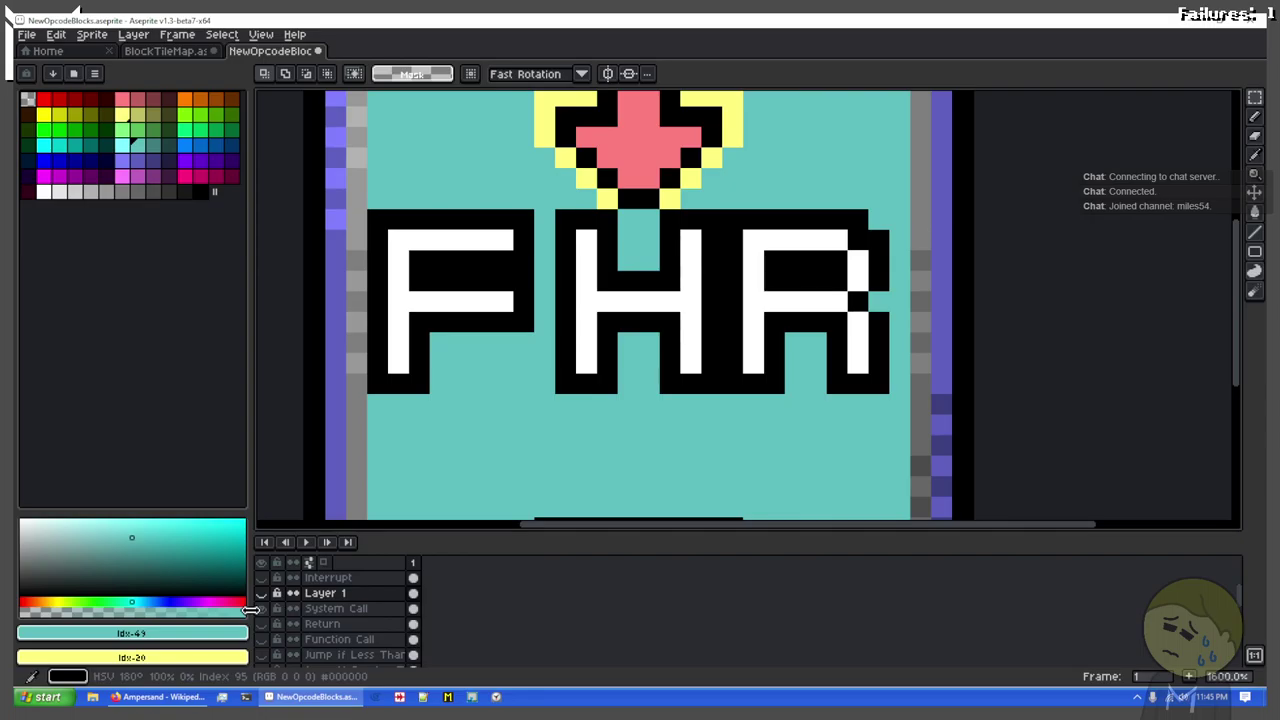
{"action": "left_click", "coordinate": [260, 609]}
Step: Make Shift Right the active layer and select the letter S of its SHR lettering for copying
{"action": "left_click_drag", "start_coordinate": [387, 208], "coordinate": [550, 388]}
{"action": "scroll", "coordinate": [322, 627], "scroll_direction": "down", "scroll_amount": 3}
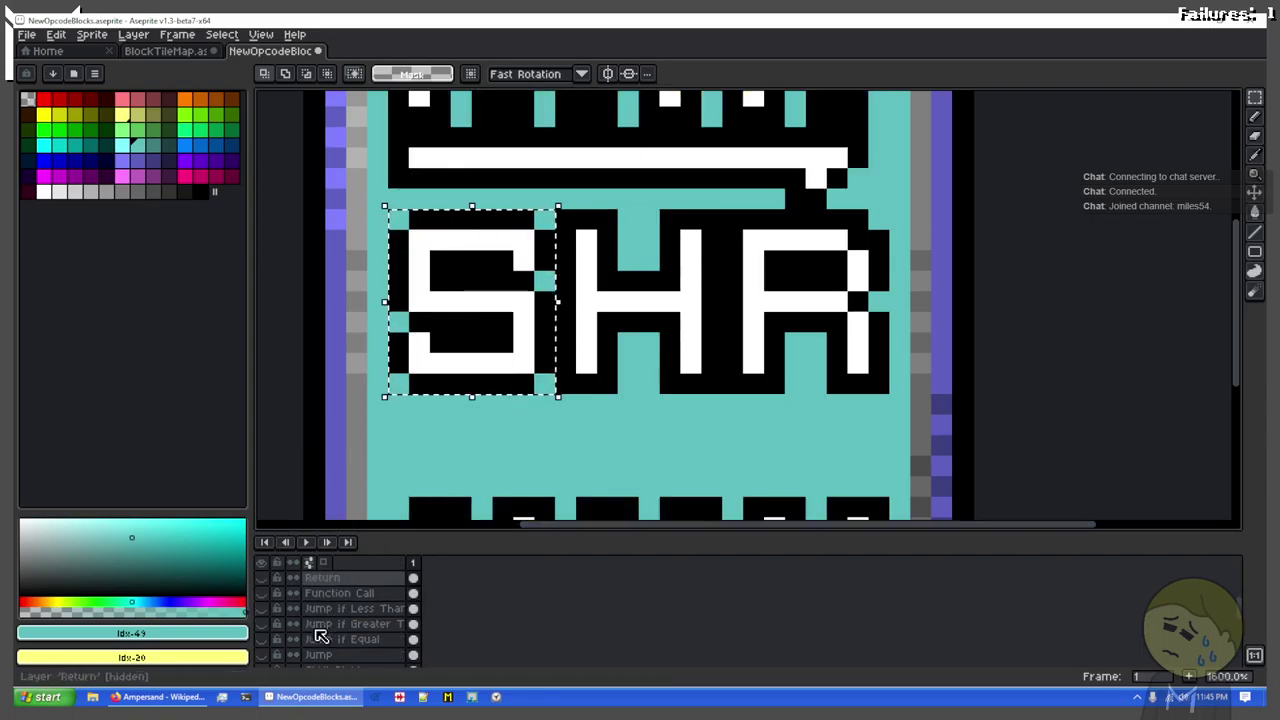
{"action": "key", "text": "ctrl+d"}
{"action": "scroll", "coordinate": [334, 655], "scroll_direction": "down", "scroll_amount": 2}
{"action": "left_click", "coordinate": [336, 641]}
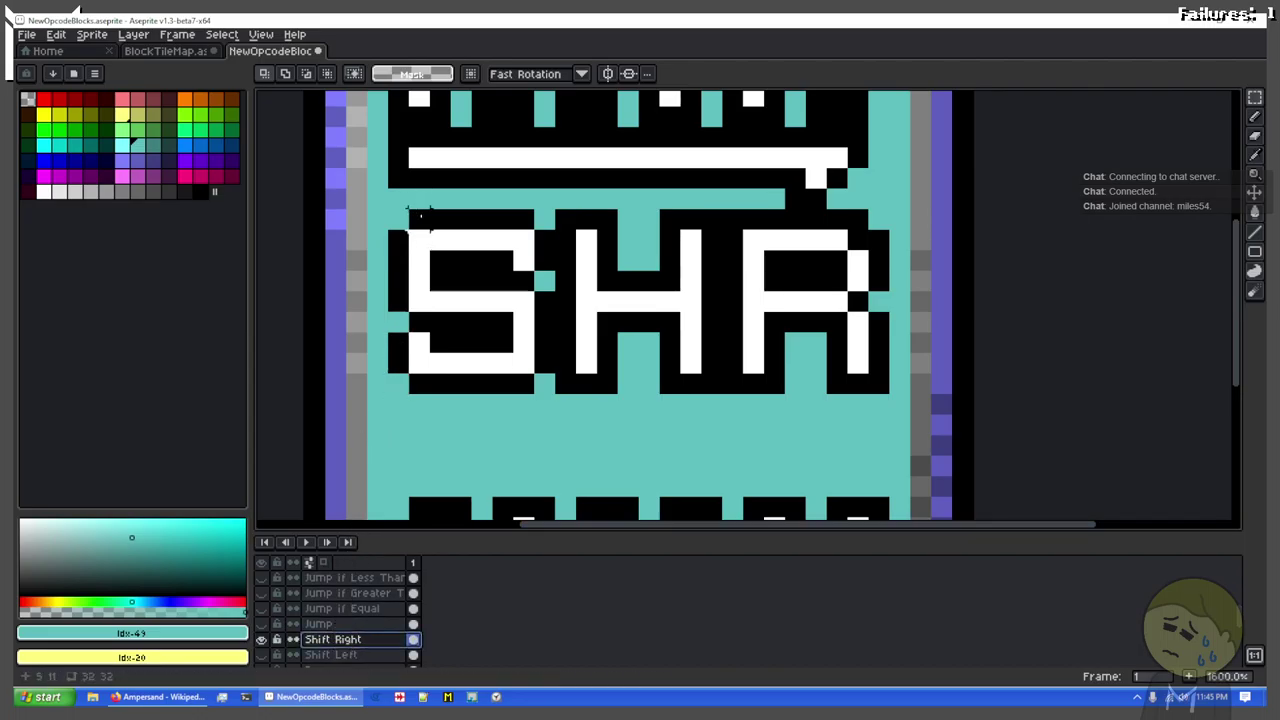
{"action": "left_click_drag", "start_coordinate": [400, 210], "coordinate": [556, 395]}
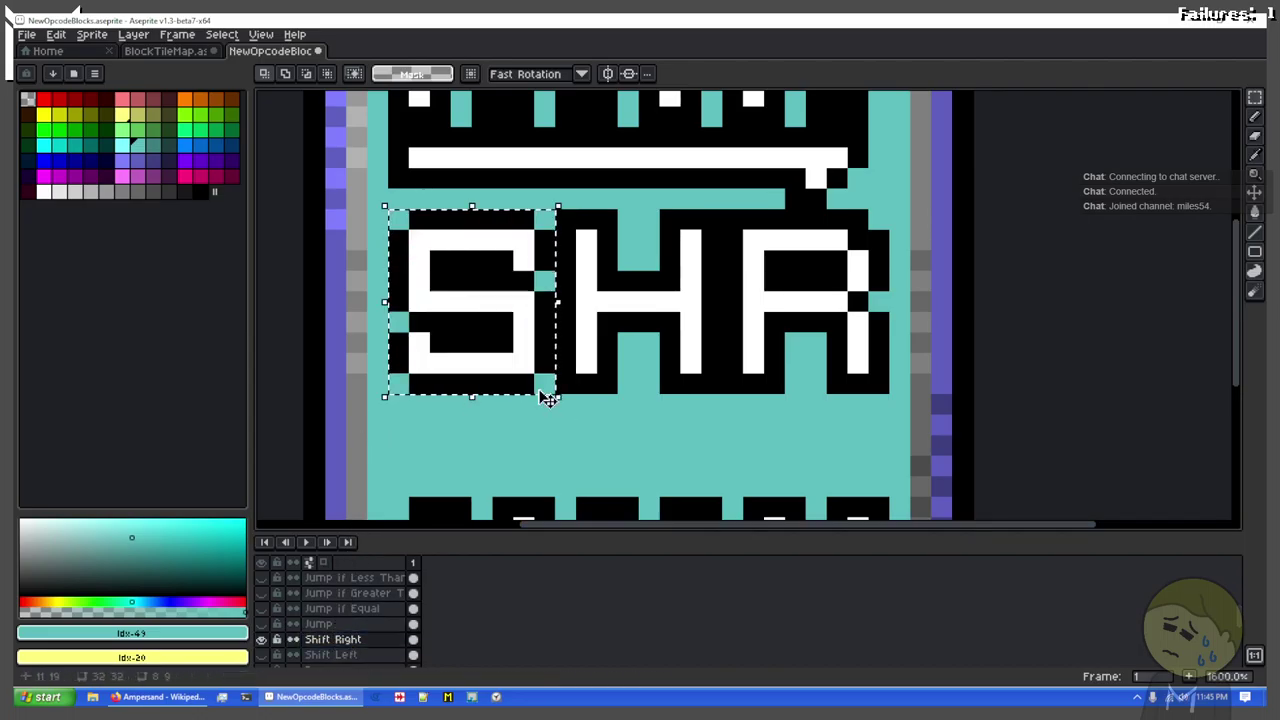
Step: Return to the System Call layer and paste the S twice, over the F and into the third letter's place
{"action": "left_click", "coordinate": [262, 639]}
{"action": "scroll", "coordinate": [320, 640], "scroll_direction": "down", "scroll_amount": 5}
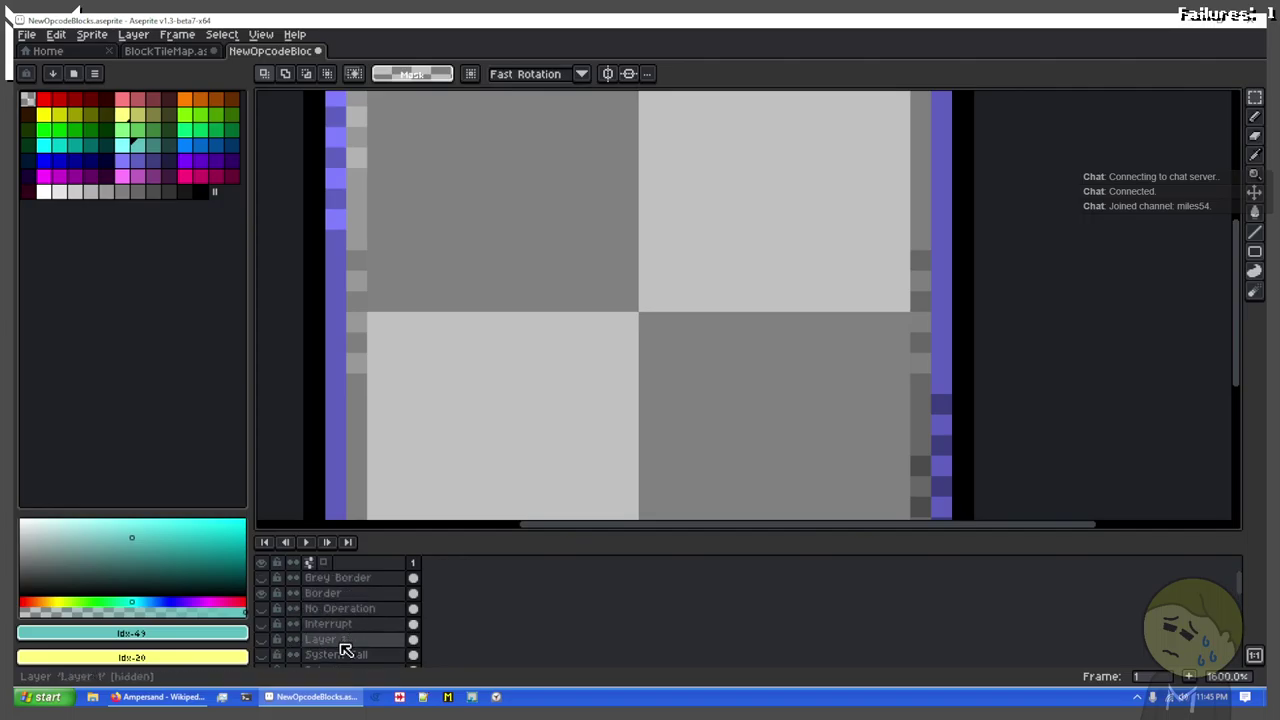
{"action": "left_click", "coordinate": [330, 654]}
{"action": "left_click", "coordinate": [261, 654]}
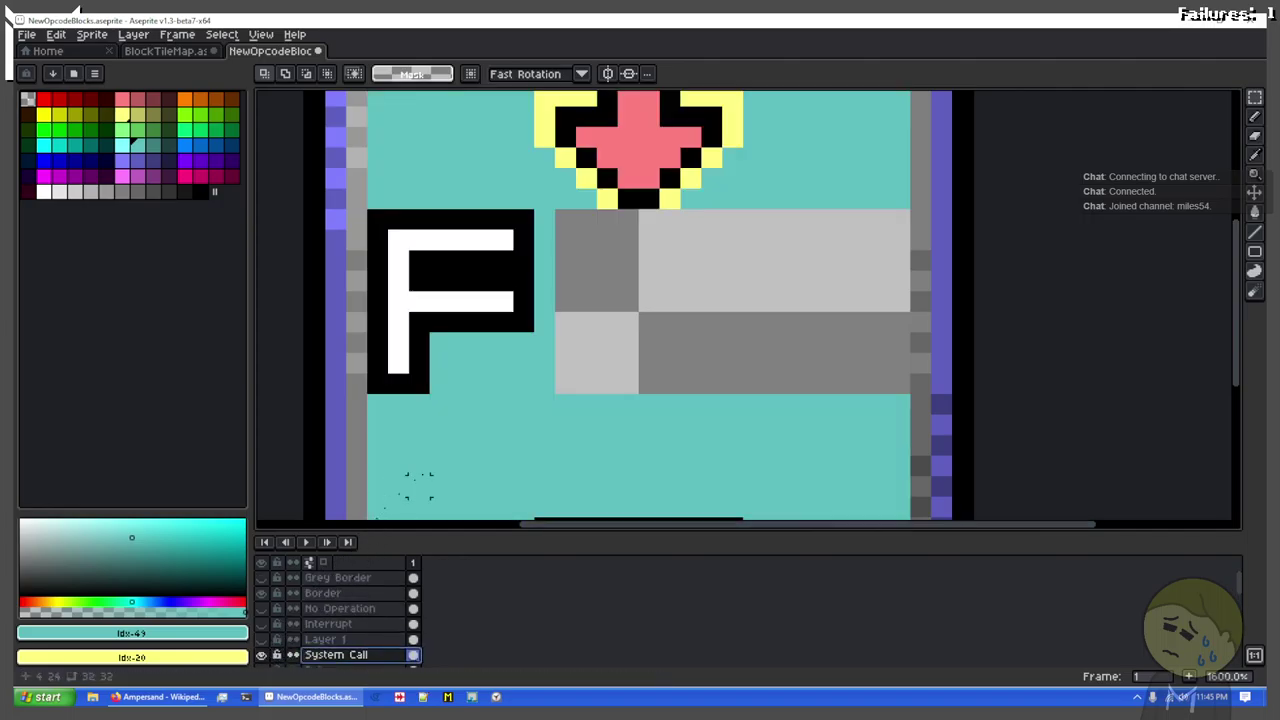
{"action": "key", "text": "ctrl+v"}
{"action": "left_click_drag", "start_coordinate": [540, 336], "coordinate": [855, 340]}
{"action": "key", "text": "ctrl+v"}
{"action": "scroll", "coordinate": [600, 312], "scroll_direction": "up", "scroll_amount": 1}
{"action": "scroll", "coordinate": [572, 352], "scroll_direction": "down", "scroll_amount": 1}
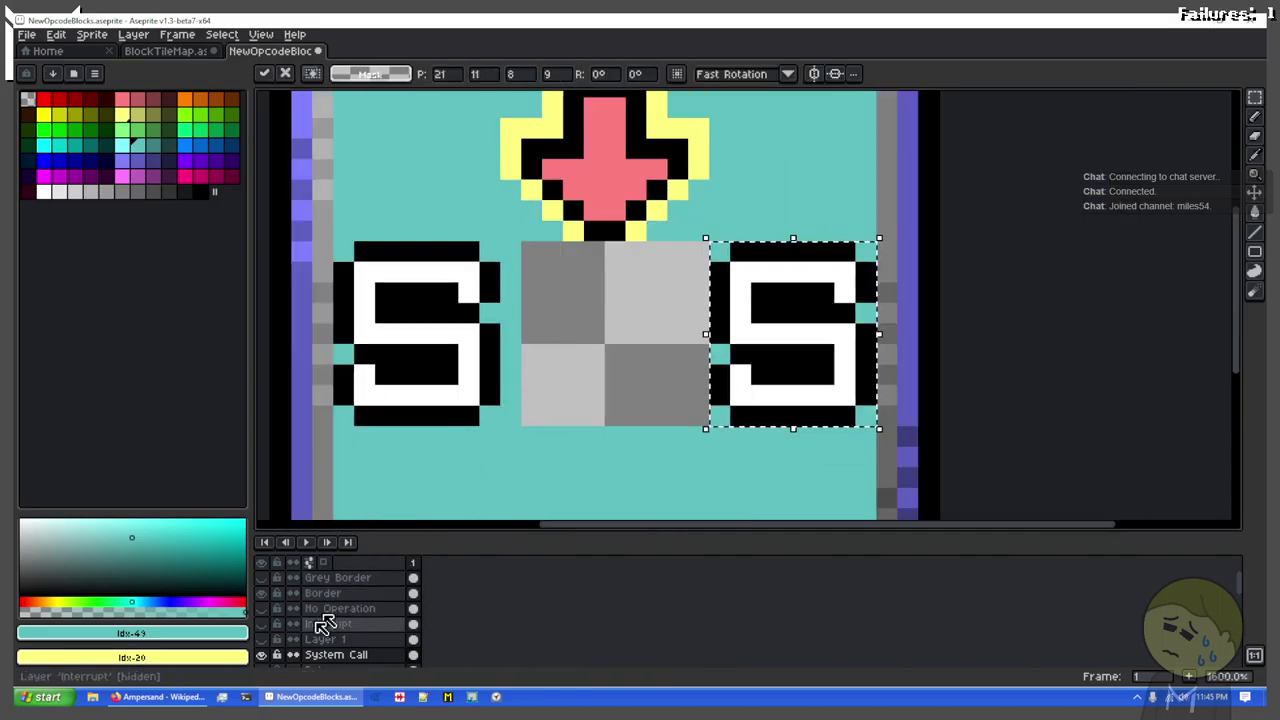
Step: Show the Exclusive Or layer and hide the System Call layer
{"action": "scroll", "coordinate": [320, 627], "scroll_direction": "down", "scroll_amount": 2}
{"action": "scroll", "coordinate": [318, 628], "scroll_direction": "down", "scroll_amount": 2}
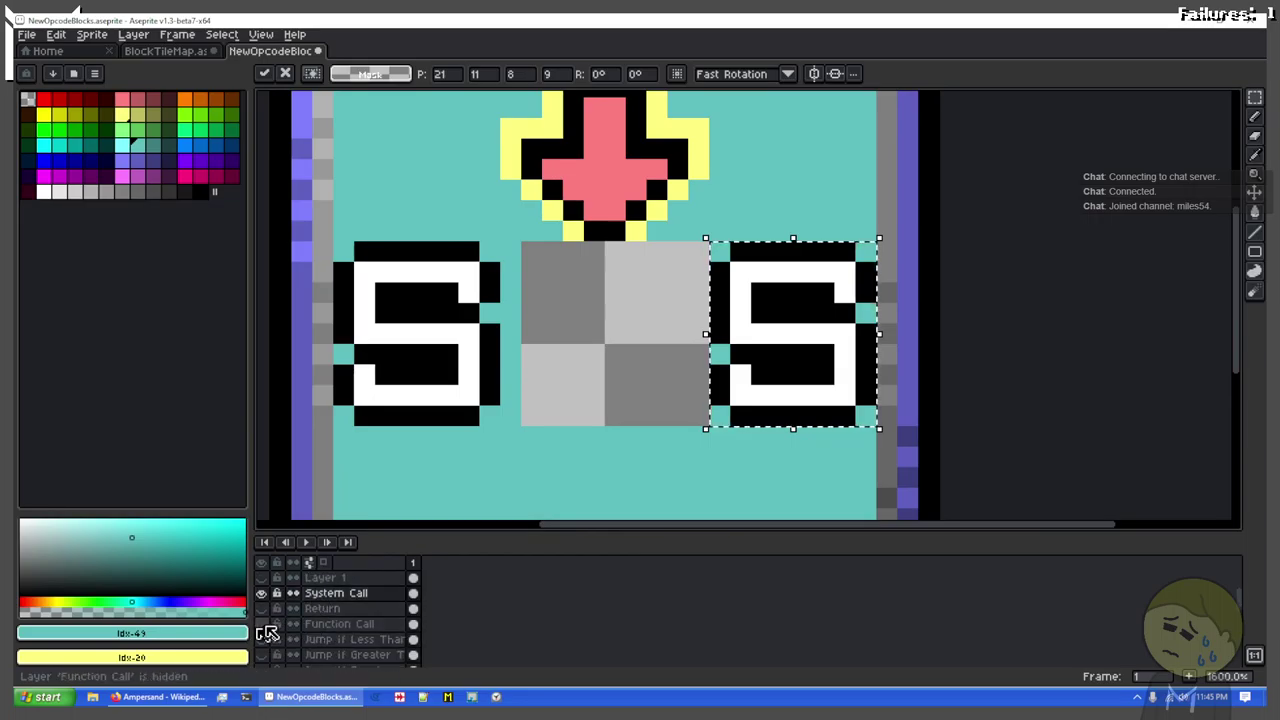
{"action": "scroll", "coordinate": [281, 625], "scroll_direction": "down", "scroll_amount": 5}
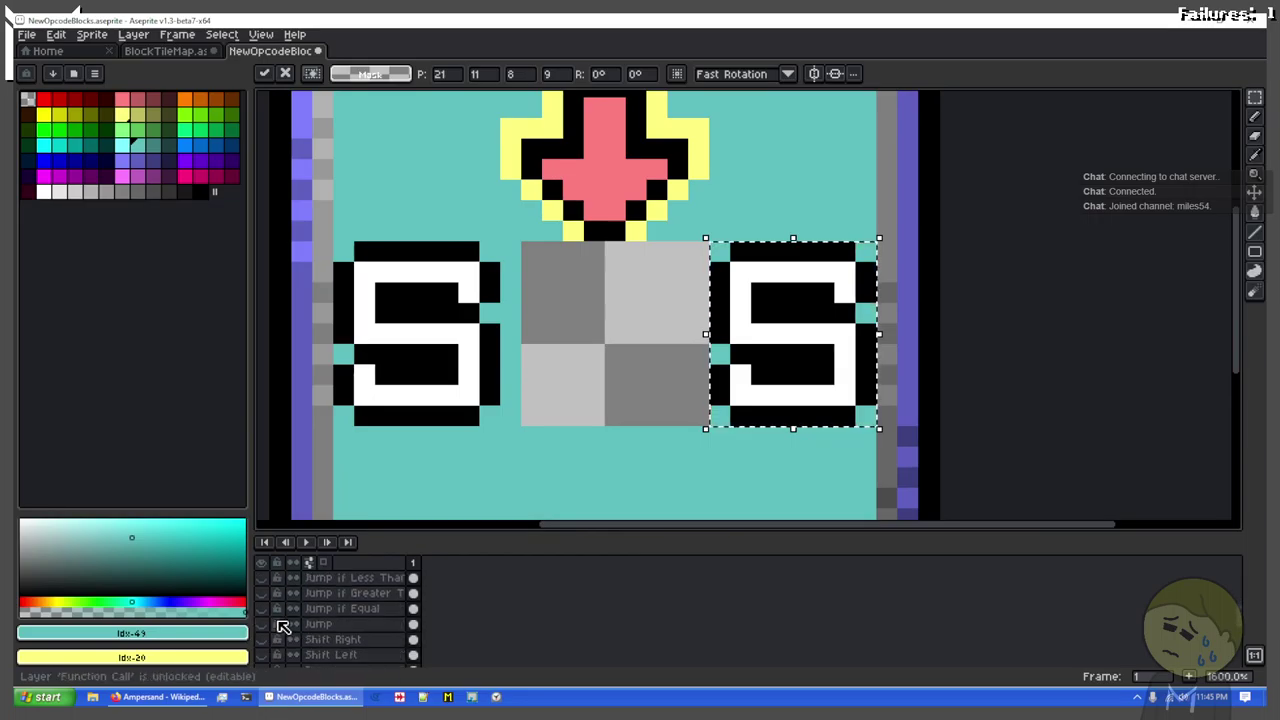
{"action": "scroll", "coordinate": [281, 625], "scroll_direction": "down", "scroll_amount": 3}
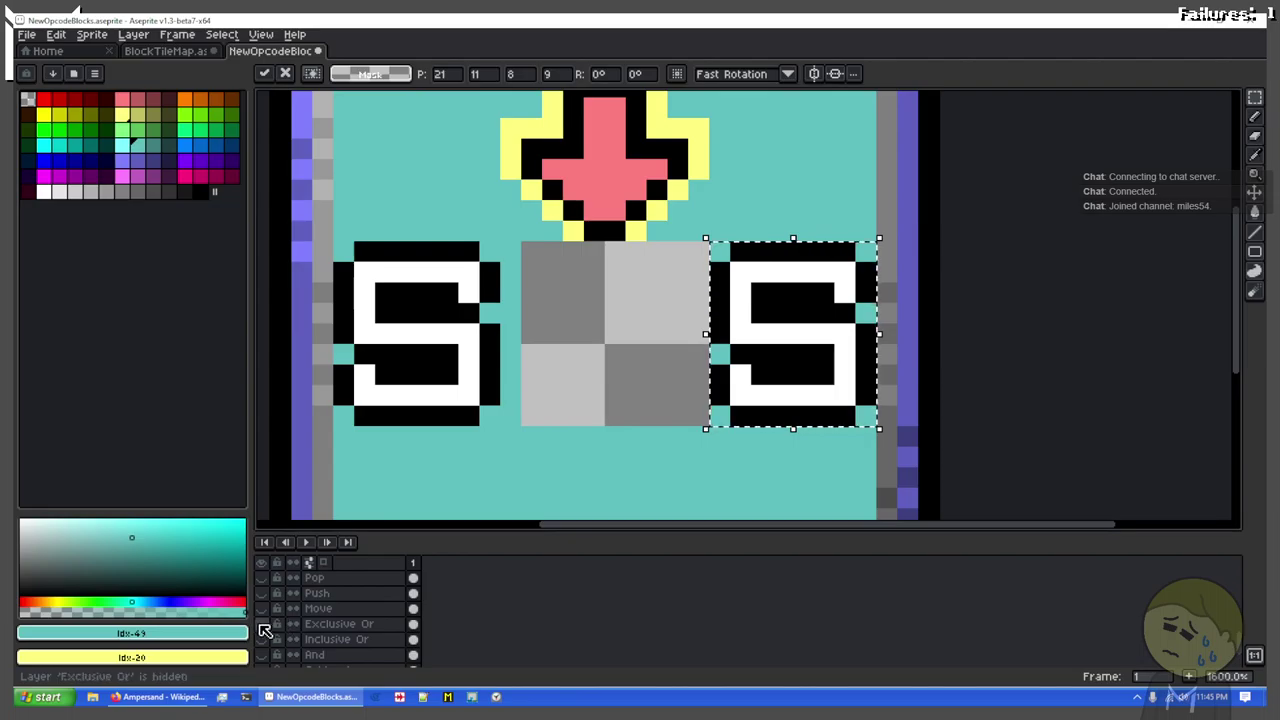
{"action": "left_click", "coordinate": [264, 609]}
{"action": "scroll", "coordinate": [278, 617], "scroll_direction": "down", "scroll_amount": 8}
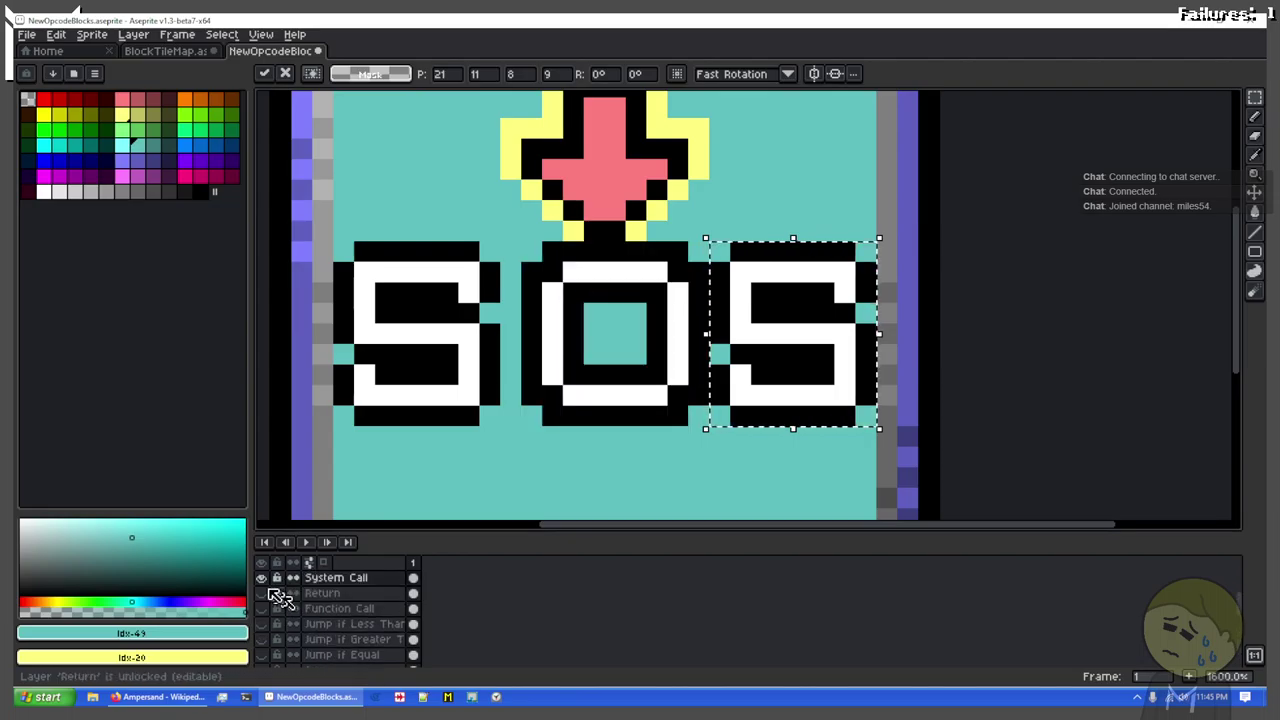
{"action": "left_click", "coordinate": [260, 580]}
{"action": "left_click", "coordinate": [260, 580]}
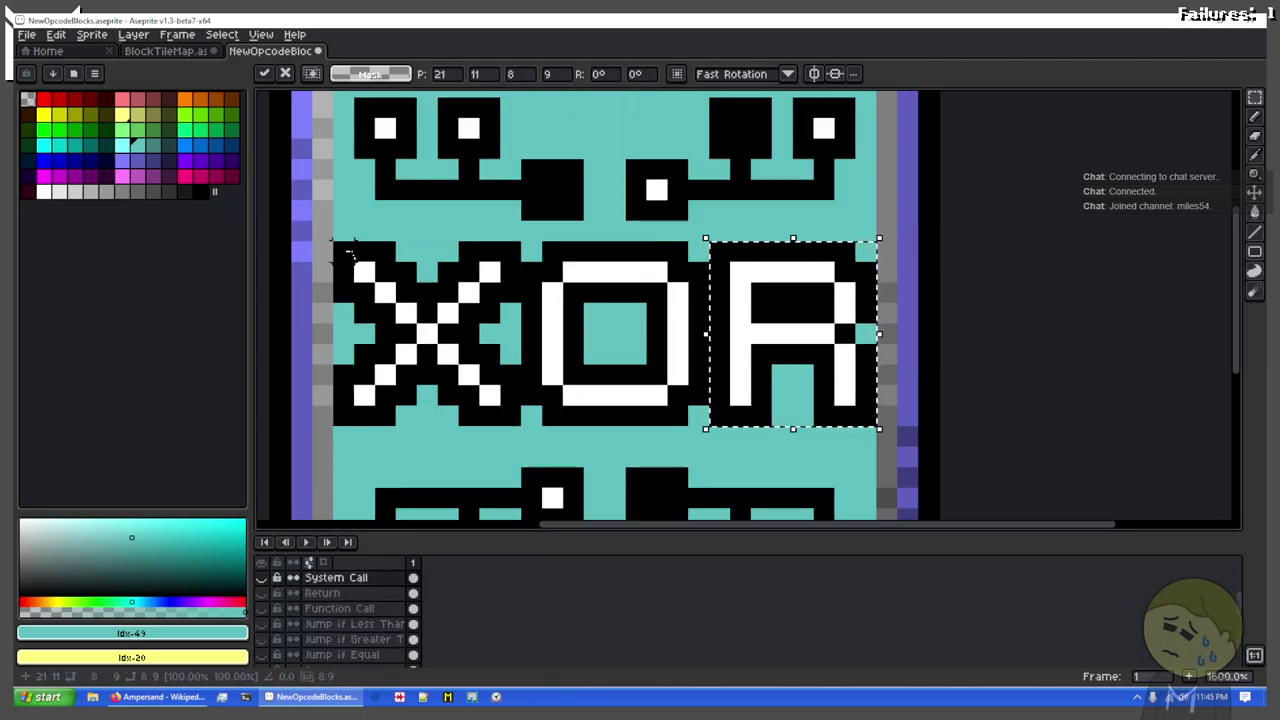
Step: Make Exclusive Or the active layer and select the upper half of the X in its XOR lettering for copying
{"action": "left_click_drag", "start_coordinate": [347, 253], "coordinate": [512, 338]}
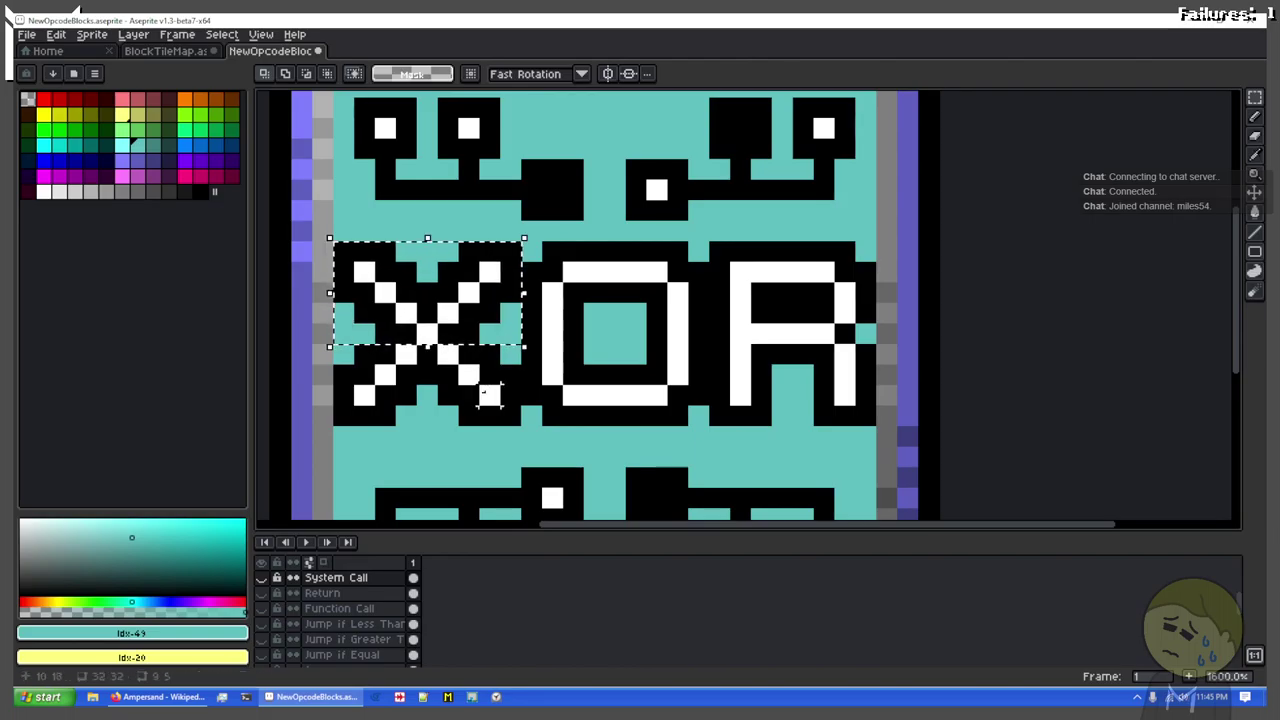
{"action": "scroll", "coordinate": [345, 612], "scroll_direction": "down", "scroll_amount": 5}
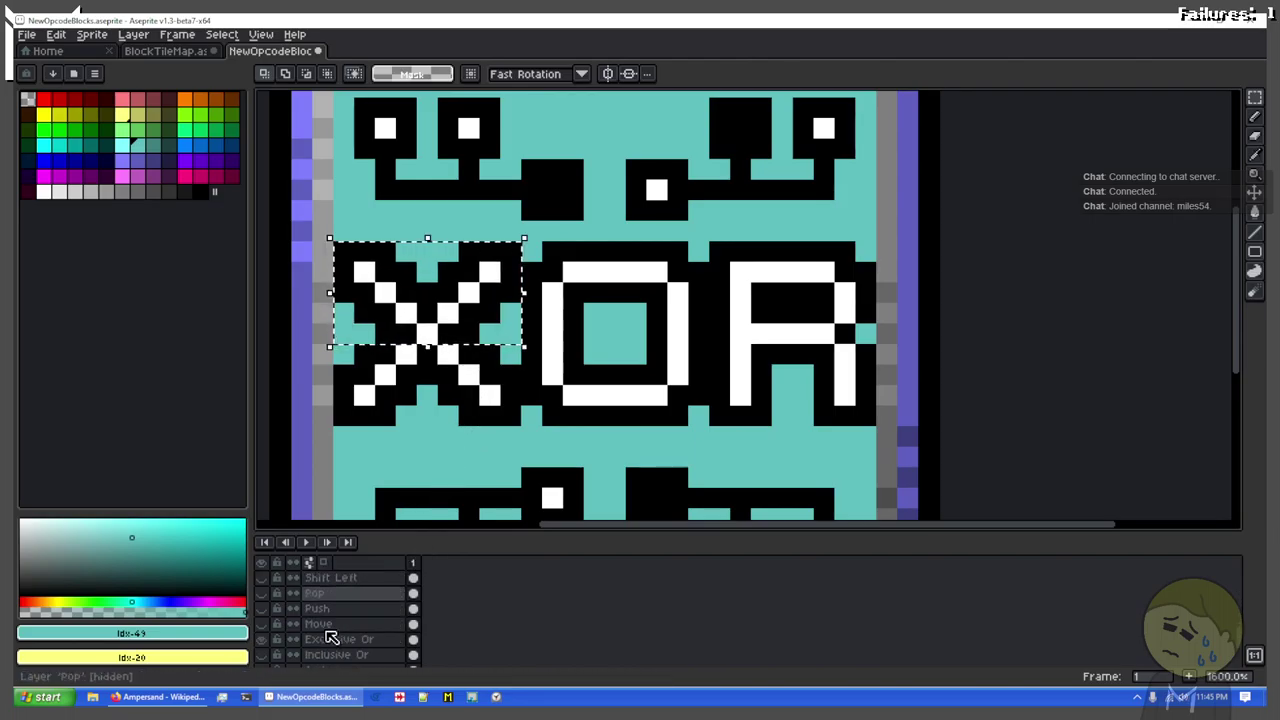
{"action": "left_click", "coordinate": [332, 638]}
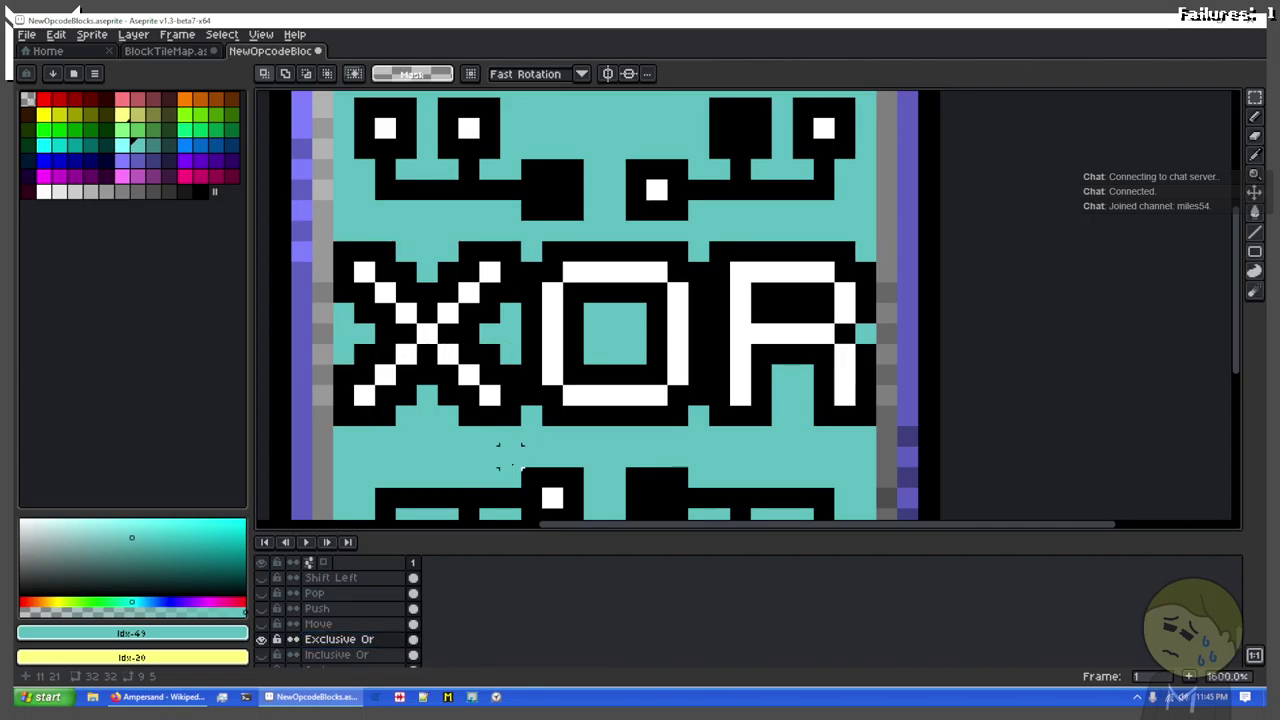
Step: Return to the System Call layer with Exclusive Or hidden and paste the X's upper half into the second letter's place
{"action": "left_click", "coordinate": [263, 640]}
{"action": "scroll", "coordinate": [278, 640], "scroll_direction": "up", "scroll_amount": 5}
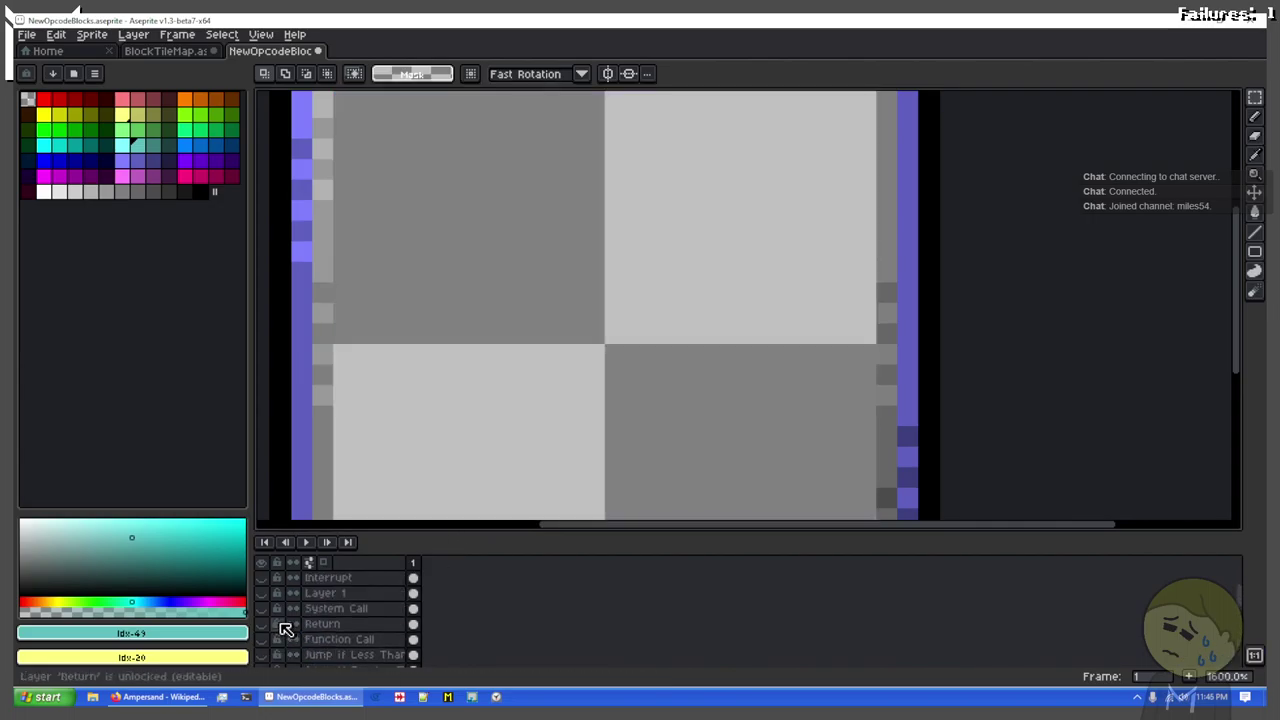
{"action": "left_click", "coordinate": [263, 609]}
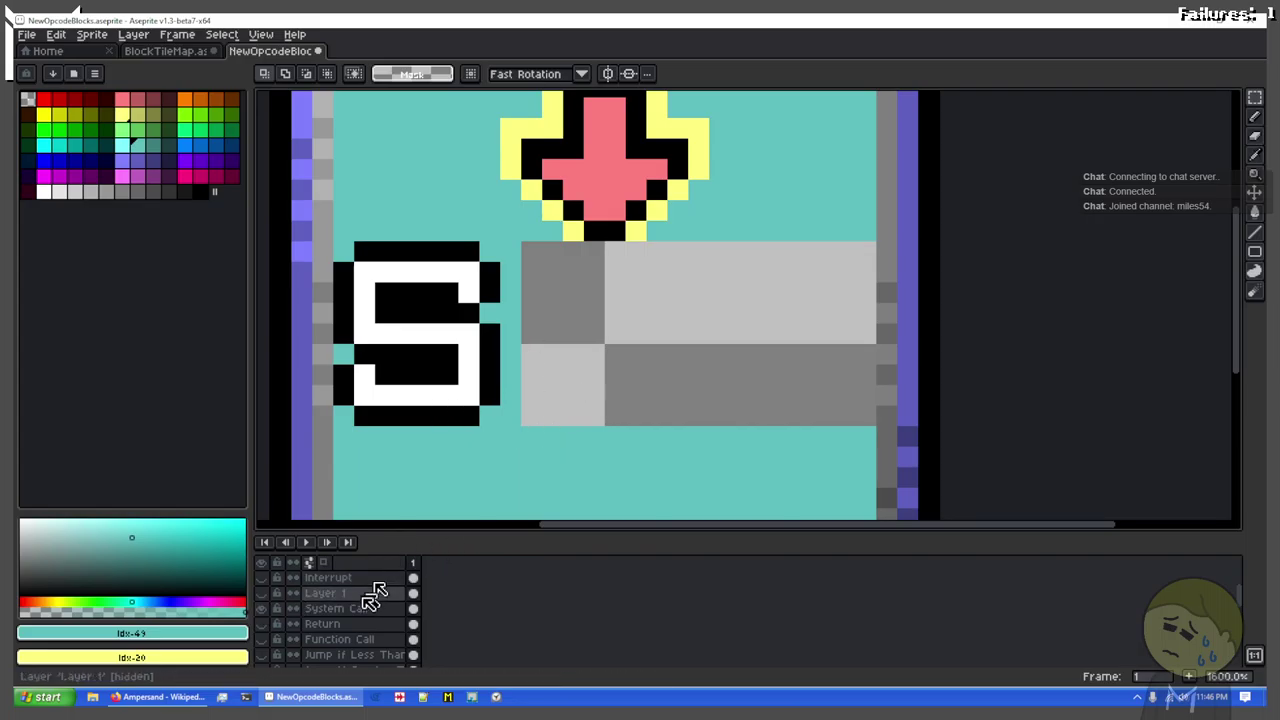
{"action": "left_click", "coordinate": [344, 613]}
{"action": "key", "text": "ctrl+v"}
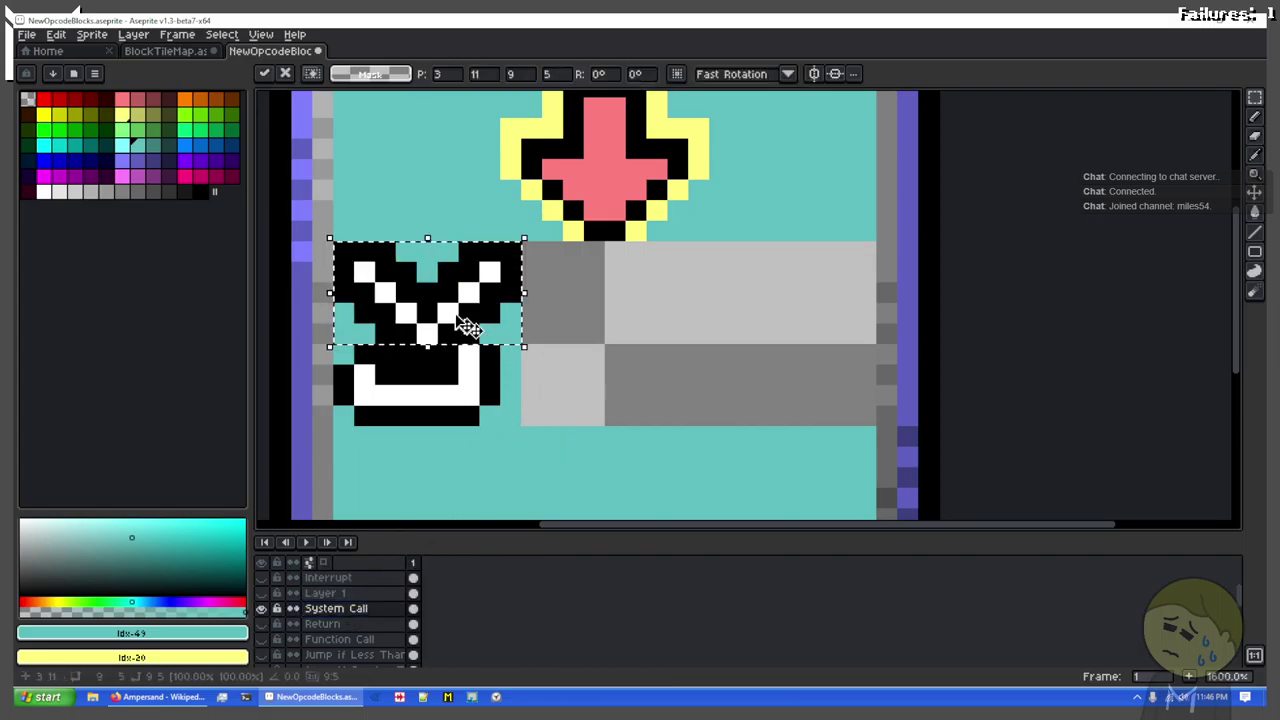
{"action": "left_click_drag", "start_coordinate": [466, 319], "coordinate": [648, 316]}
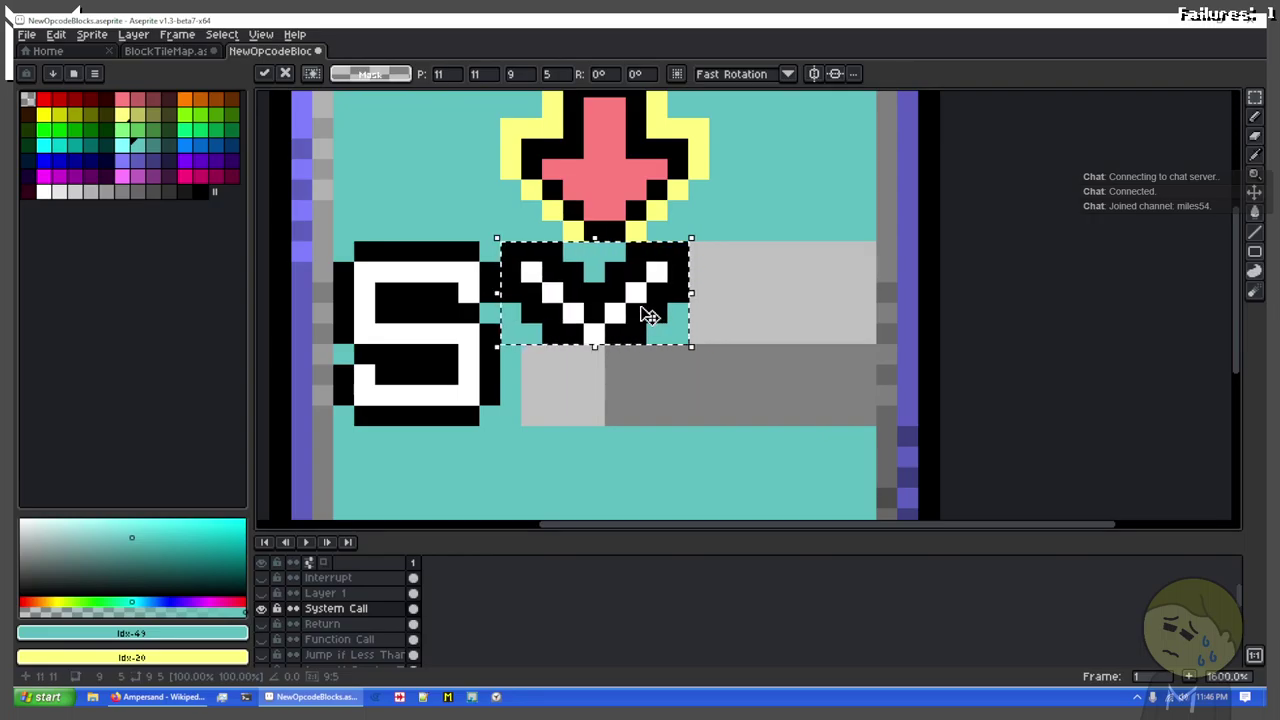
{"action": "key", "text": "Return"}
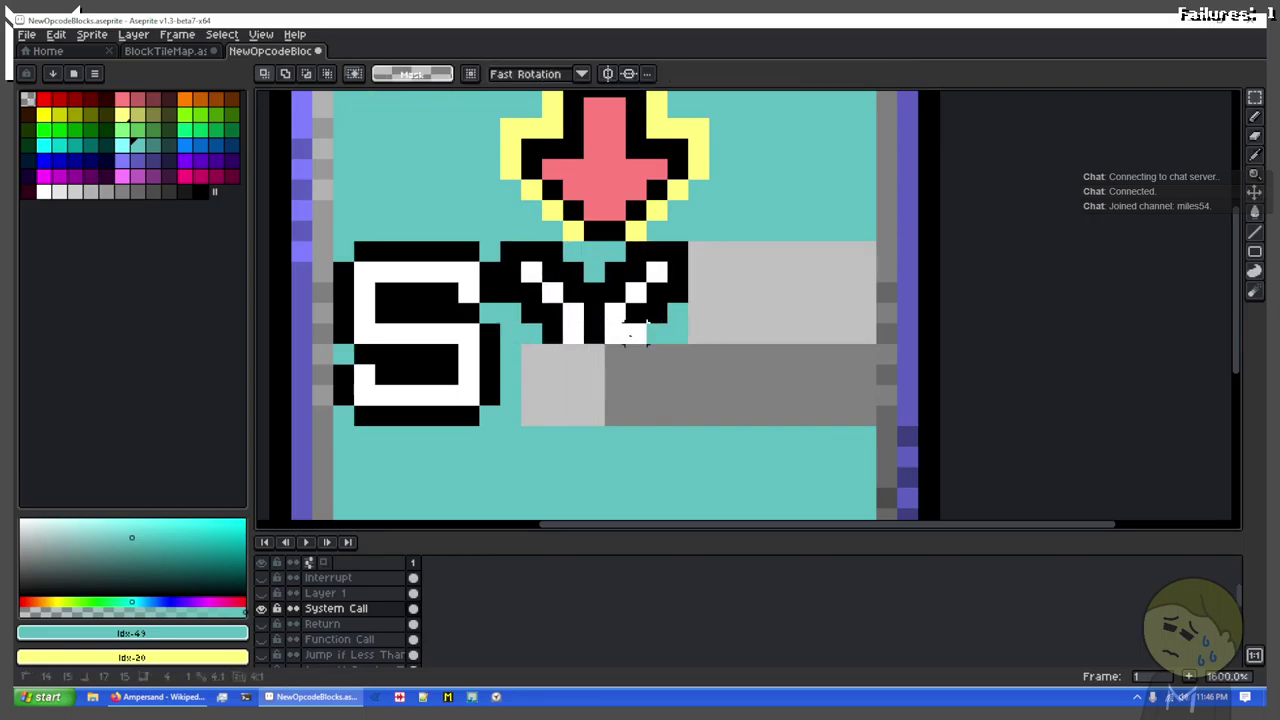
Step: Extend the pasted V shape downward with a stem to form a Y and close the stem's lower end in black
{"action": "left_click_drag", "start_coordinate": [557, 319], "coordinate": [600, 445]}
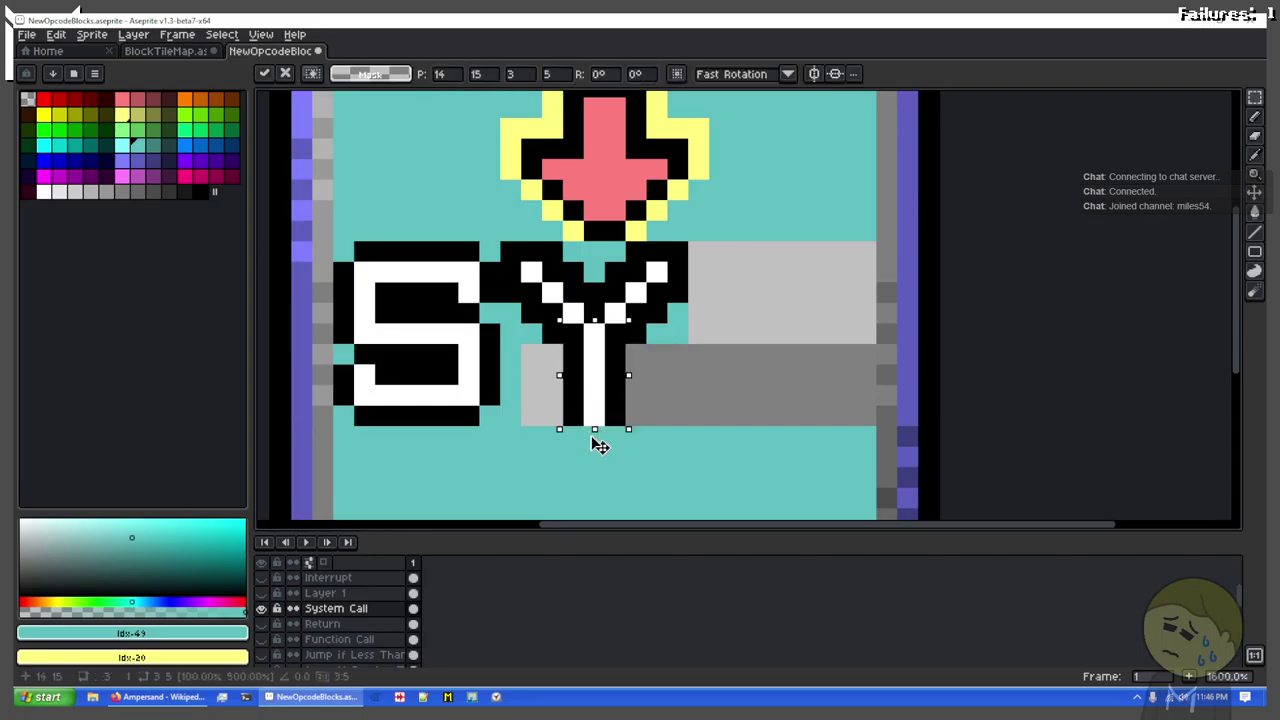
{"action": "left_click", "coordinate": [573, 447]}
{"action": "left_click", "coordinate": [199, 191]}
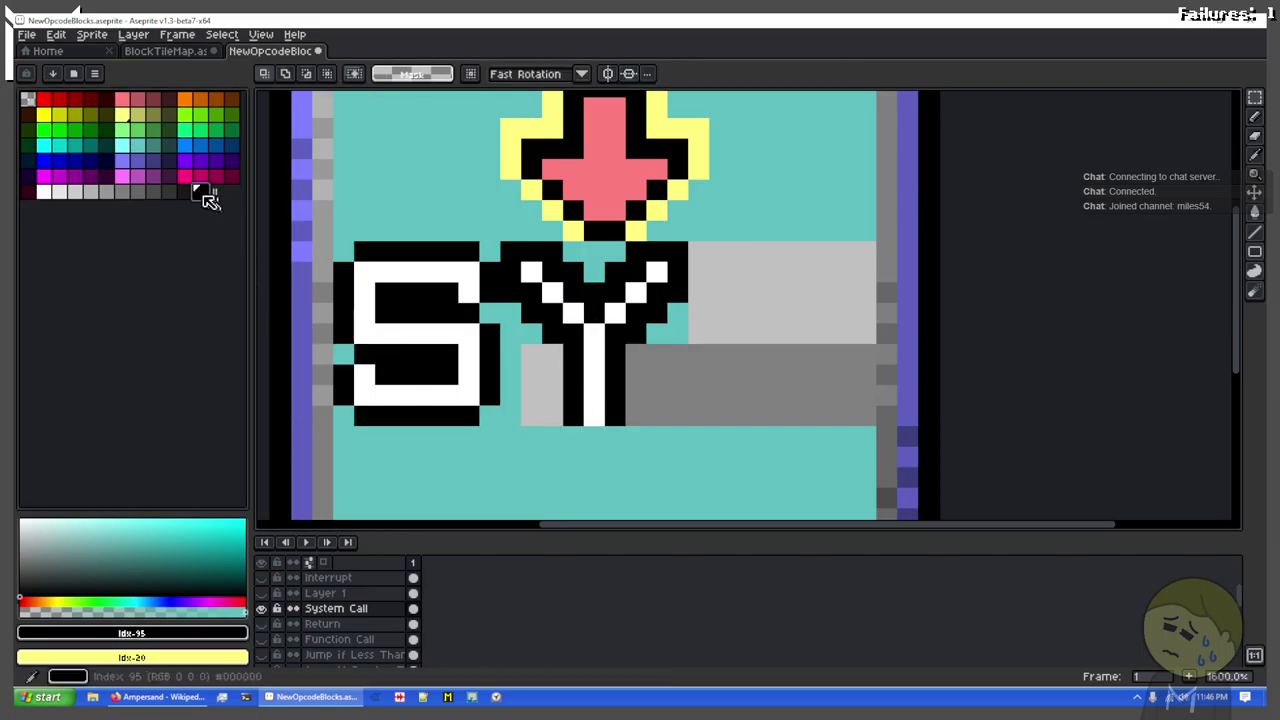
{"action": "key", "text": "b"}
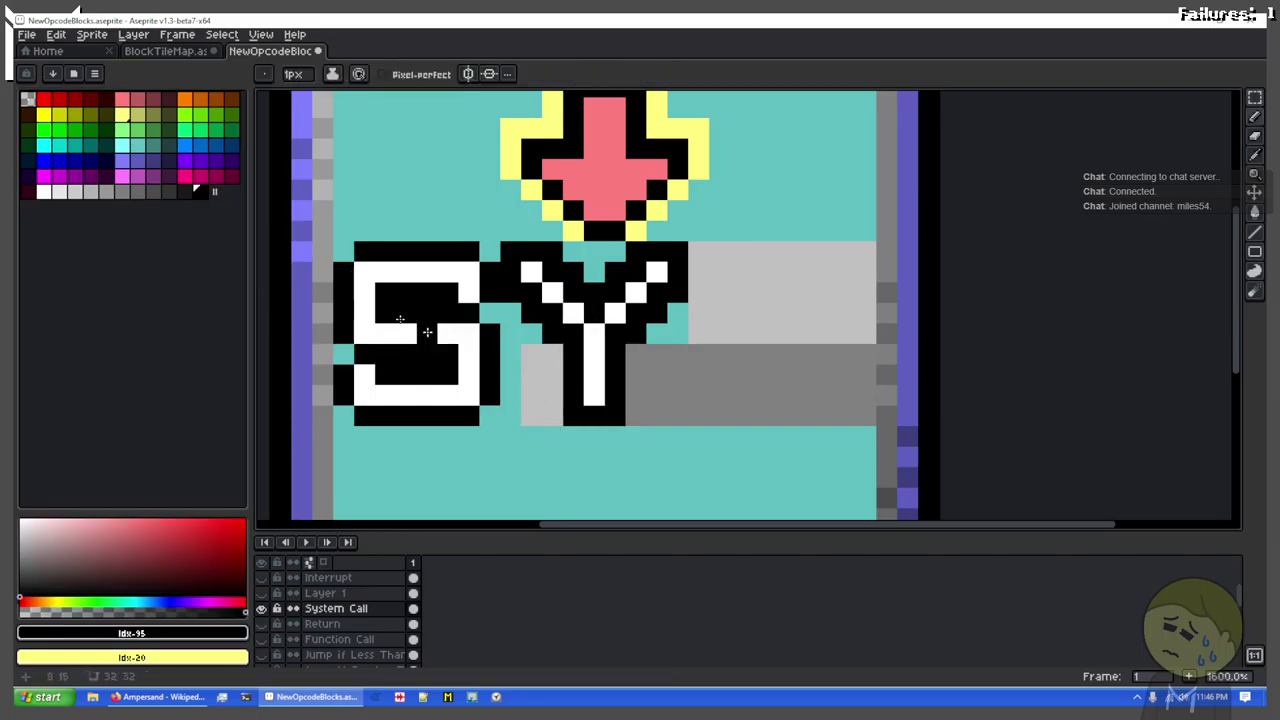
Step: Fill the transparent areas around the Y with the teal background colour and check the System Call layer by toggling its visibility
{"action": "left_click", "coordinate": [137, 145]}
{"action": "left_click", "coordinate": [447, 291]}
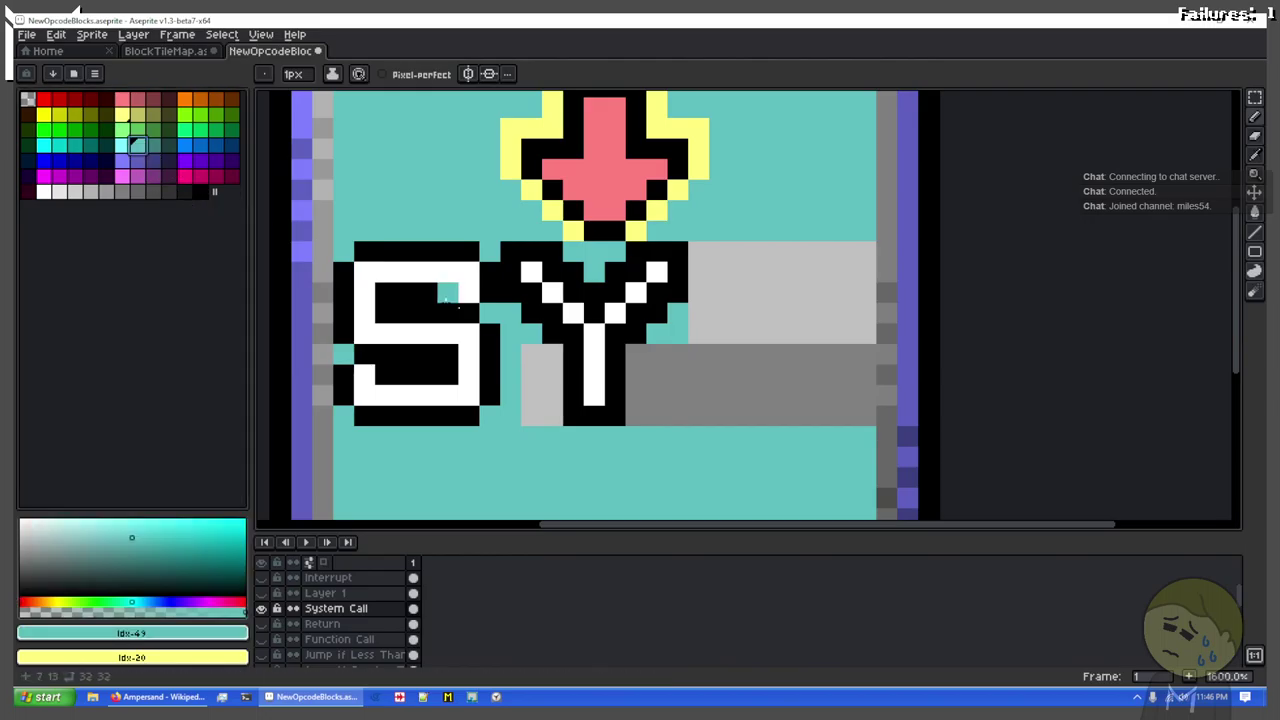
{"action": "key", "text": "g"}
{"action": "left_click", "coordinate": [540, 380]}
{"action": "left_click", "coordinate": [700, 320]}
{"action": "left_click", "coordinate": [712, 350]}
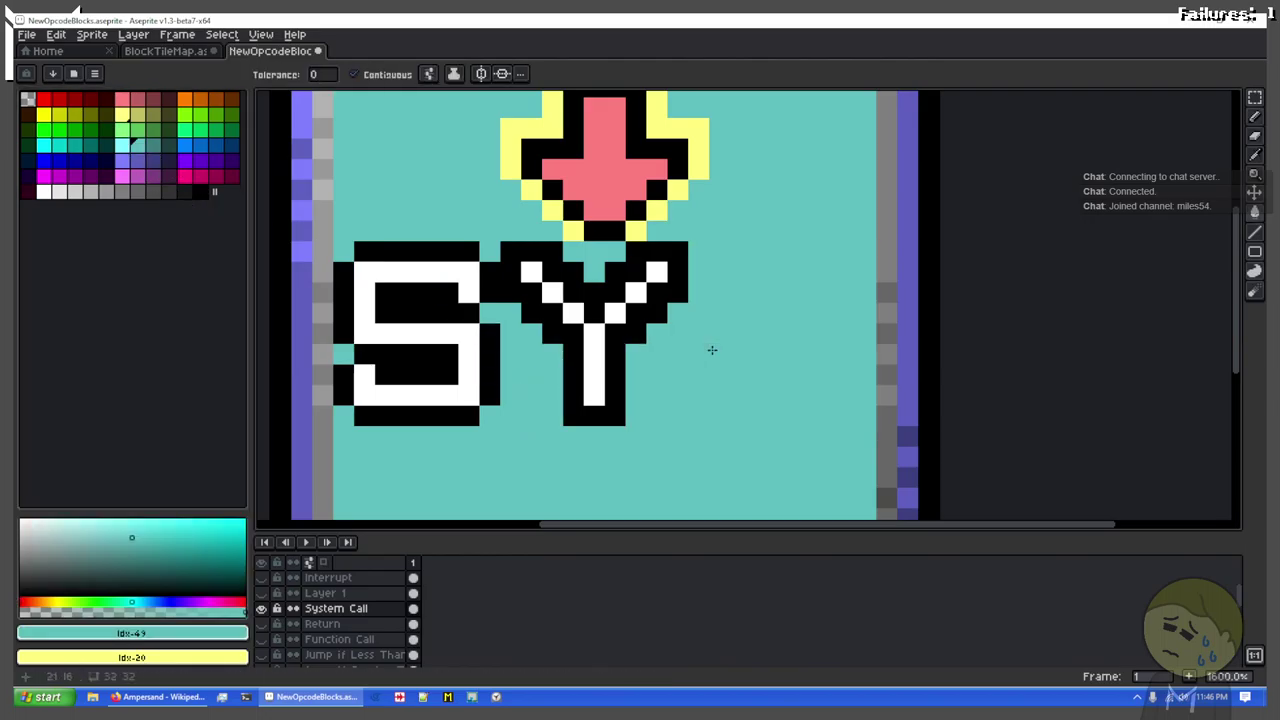
{"action": "left_click", "coordinate": [261, 608]}
{"action": "left_click", "coordinate": [261, 608]}
{"action": "left_click", "coordinate": [261, 608]}
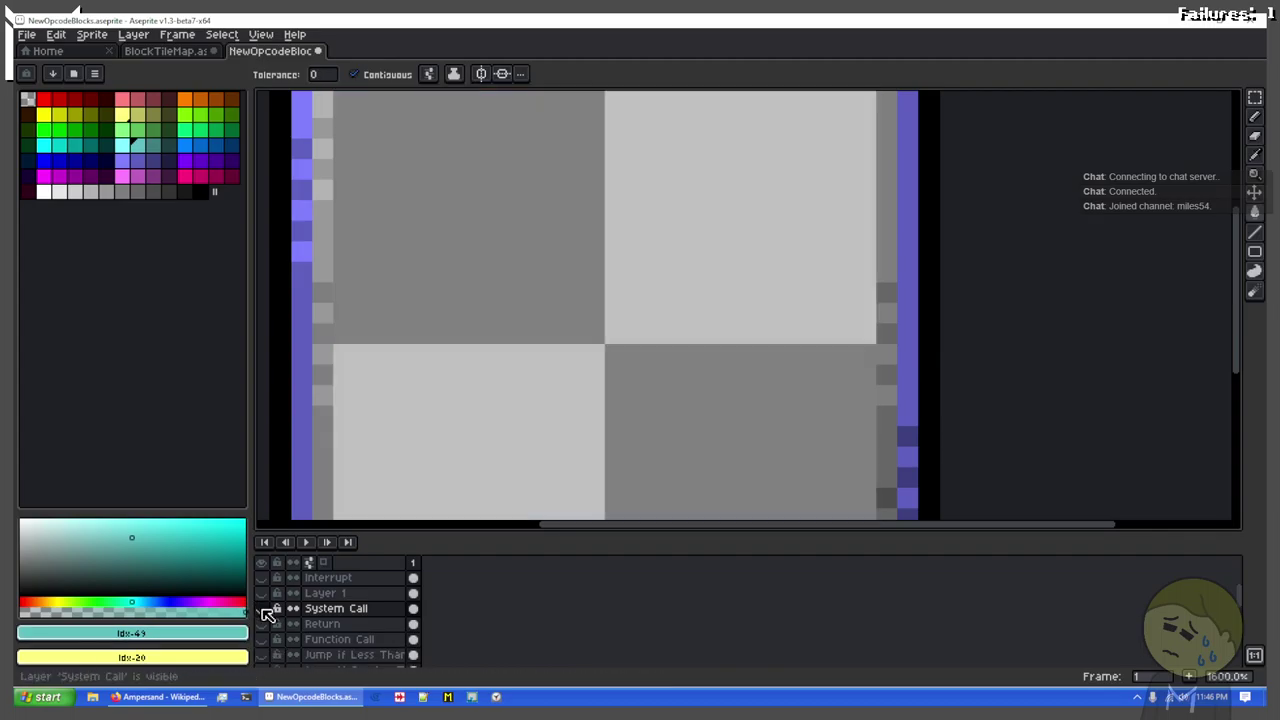
{"action": "left_click", "coordinate": [261, 608]}
Step: Copy the first S into the third letter's place so the block reads SYS
{"action": "key", "text": "m"}
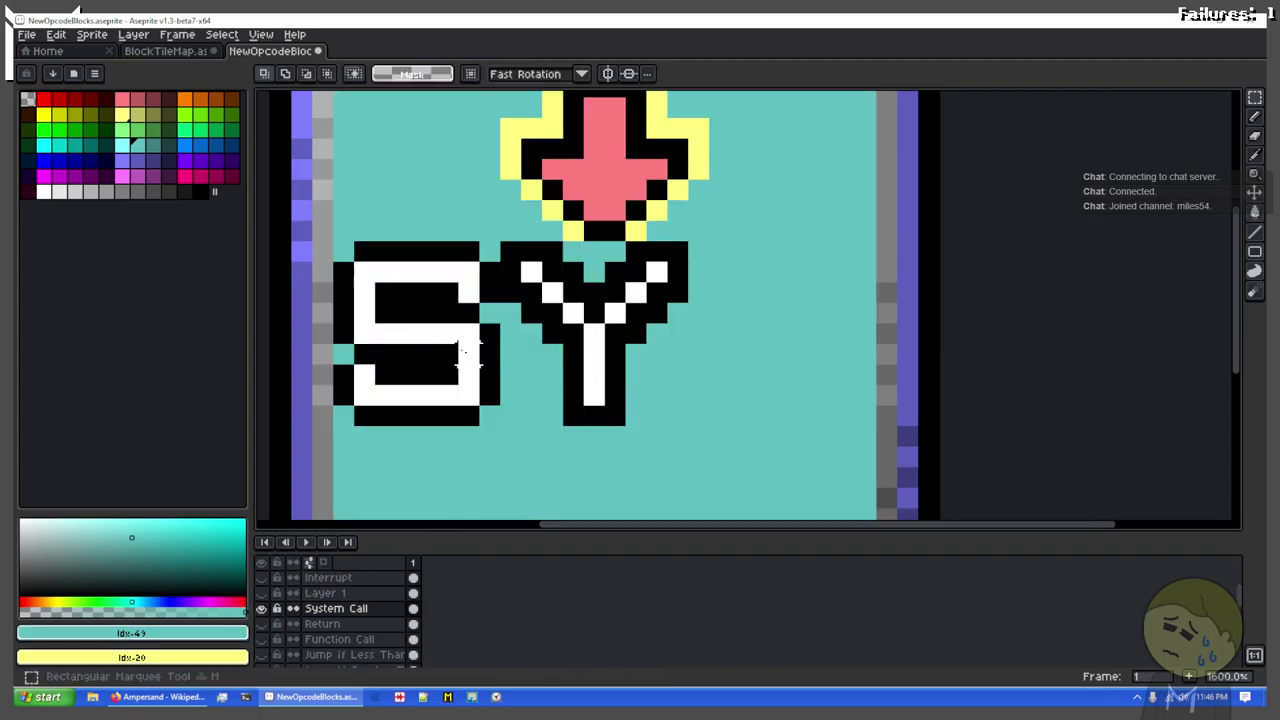
{"action": "left_click_drag", "start_coordinate": [484, 417], "coordinate": [350, 250]}
{"action": "left_click_drag", "start_coordinate": [438, 308], "coordinate": [790, 320]}
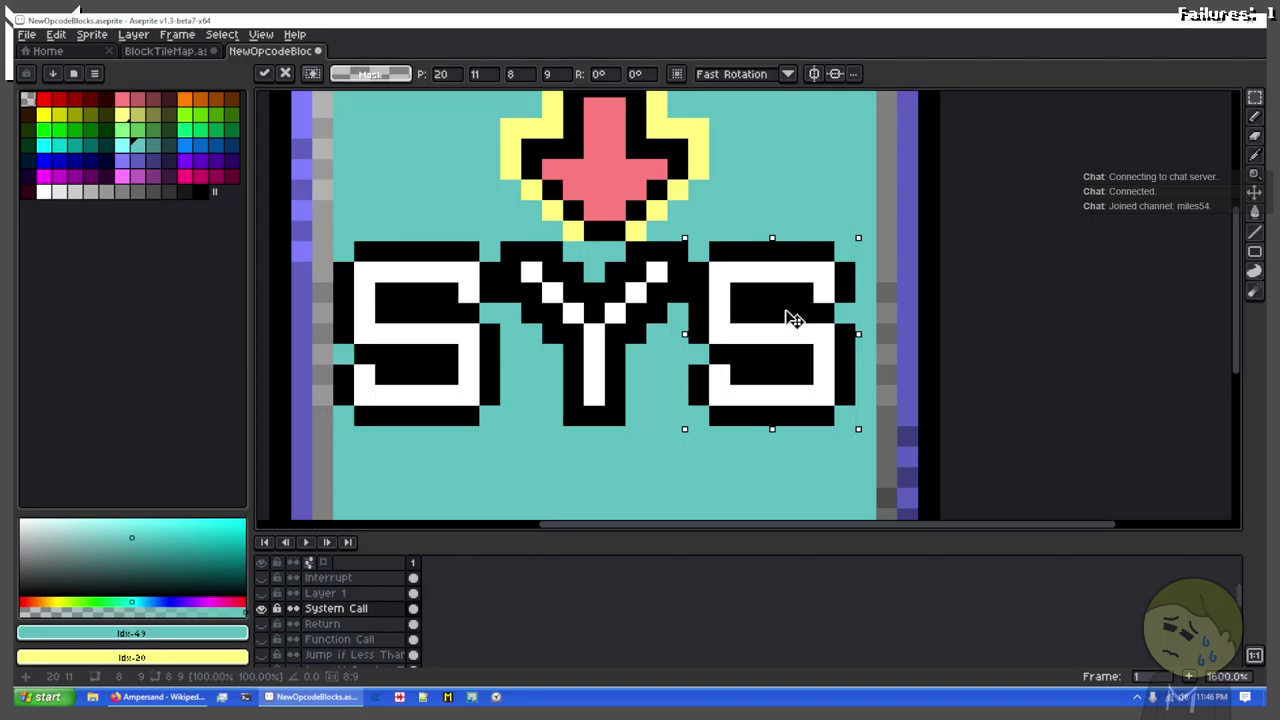
{"action": "left_click_drag", "start_coordinate": [786, 311], "coordinate": [786, 312]}
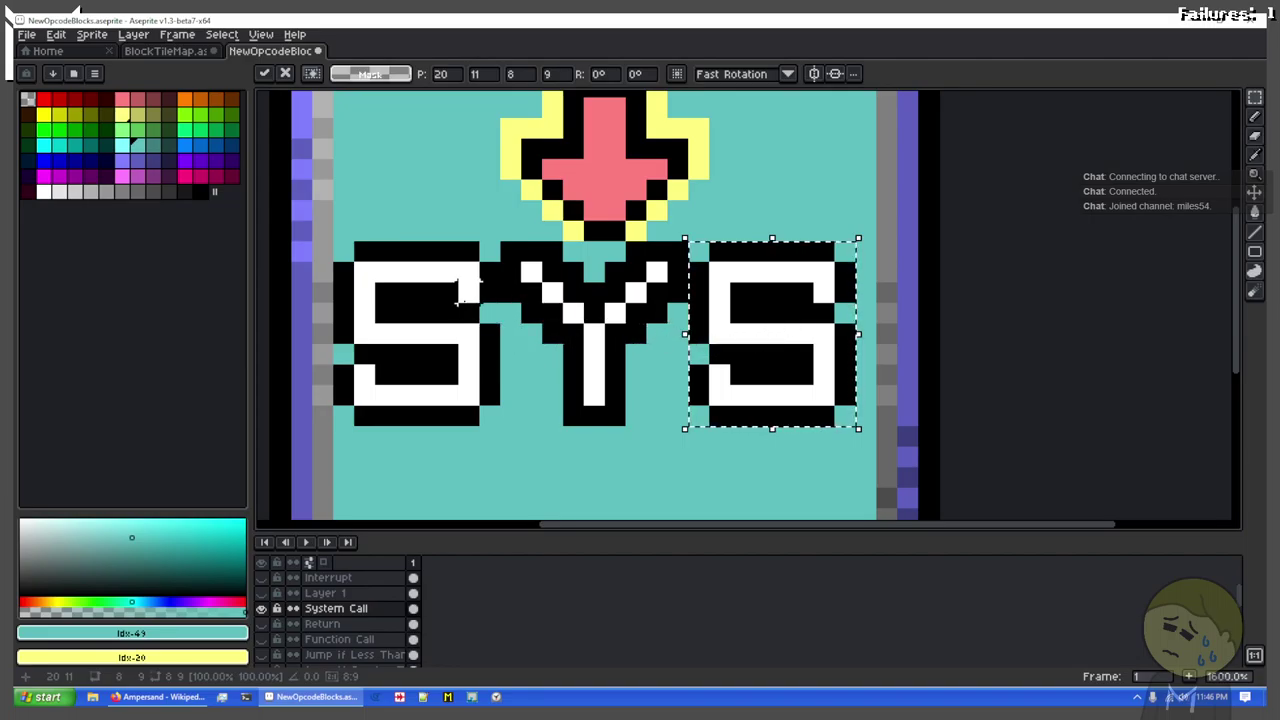
Step: Try to widen the Y by shifting its right half and the last S one pixel to the right
{"action": "mouse_move", "coordinate": [676, 251]}
{"action": "left_mouse_down"}
{"action": "mouse_move", "coordinate": [594, 413]}
{"action": "mouse_move", "coordinate": [690, 241]}
{"action": "left_mouse_up"}
{"action": "left_click_drag", "start_coordinate": [845, 250], "coordinate": [596, 414]}
{"action": "left_click_drag", "start_coordinate": [628, 369], "coordinate": [656, 367]}
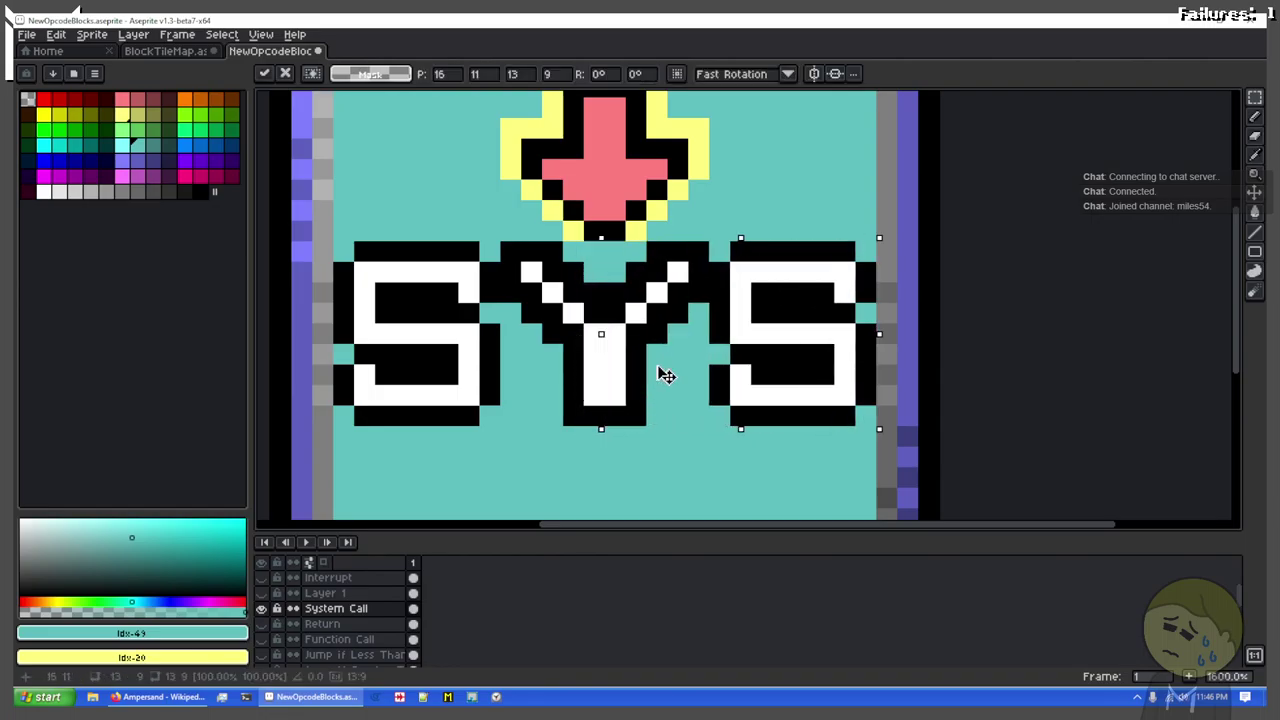
{"action": "key", "text": "Return"}
Step: Narrow the first S by moving its left side one pixel inward
{"action": "scroll", "coordinate": [663, 372], "scroll_direction": "down", "scroll_amount": 2}
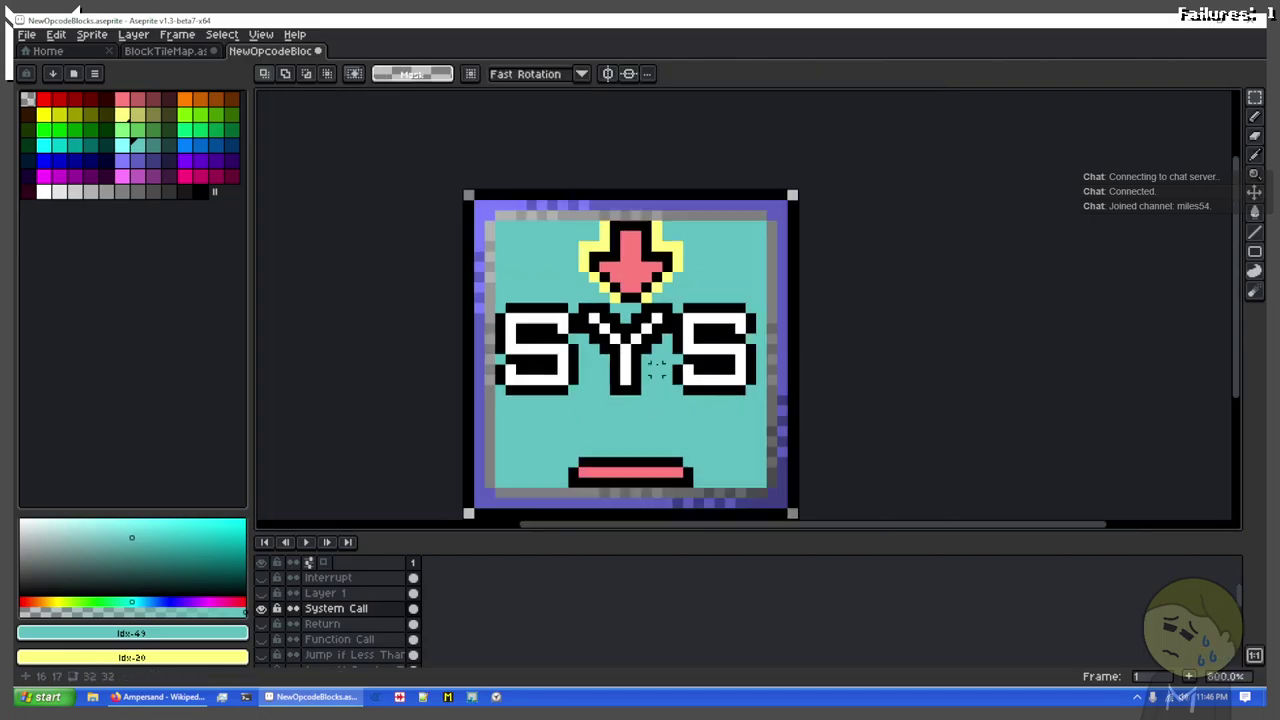
{"action": "scroll", "coordinate": [625, 400], "scroll_direction": "up", "scroll_amount": 2}
{"action": "left_click_drag", "start_coordinate": [623, 400], "coordinate": [580, 437]}
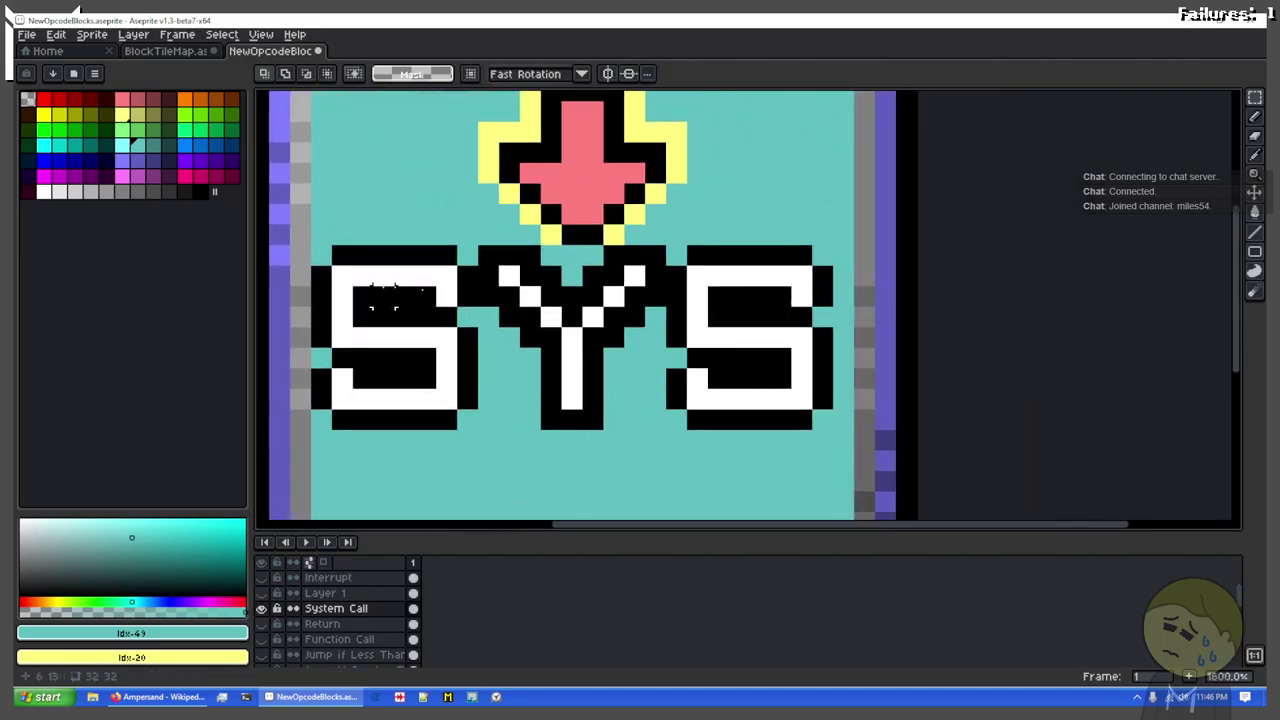
{"action": "left_click_drag", "start_coordinate": [358, 257], "coordinate": [298, 420]}
{"action": "left_click_drag", "start_coordinate": [334, 366], "coordinate": [355, 365]}
{"action": "left_click", "coordinate": [594, 358]}
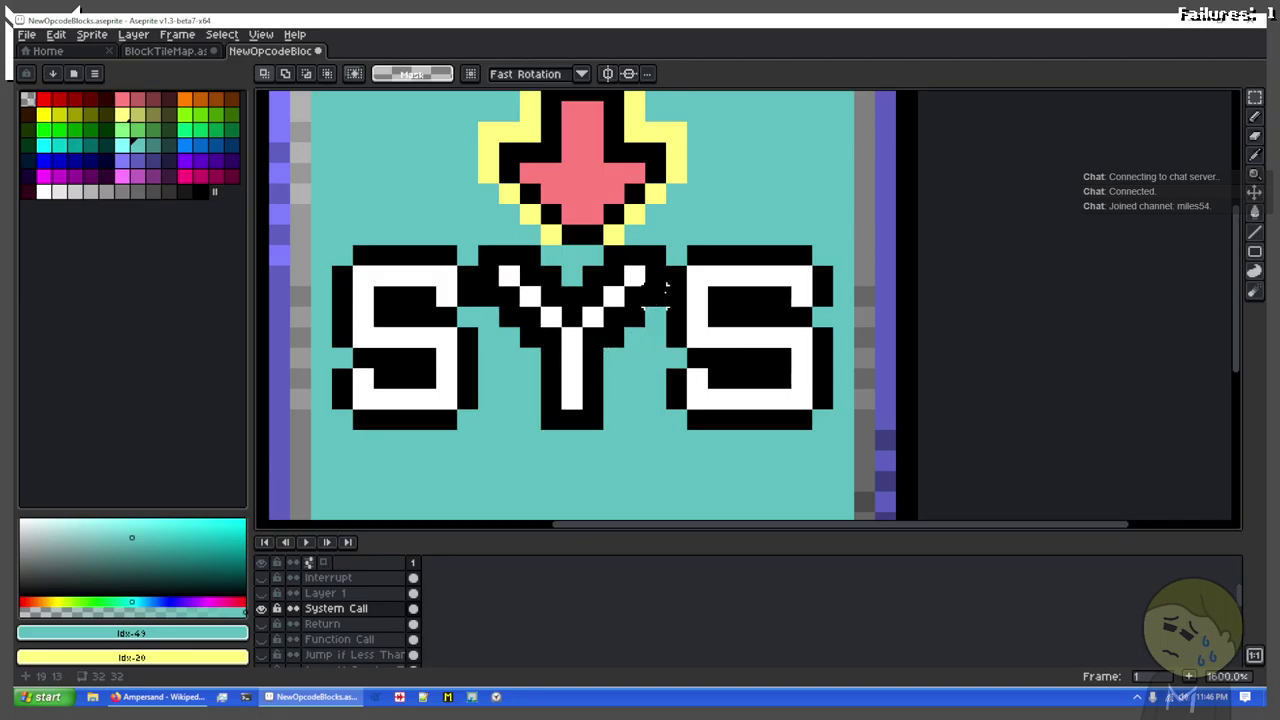
Step: Close the yellow outline under the down arrow's tip with two yellow pixels between the arms of the Y
{"action": "scroll", "coordinate": [552, 337], "scroll_direction": "up", "scroll_amount": 3}
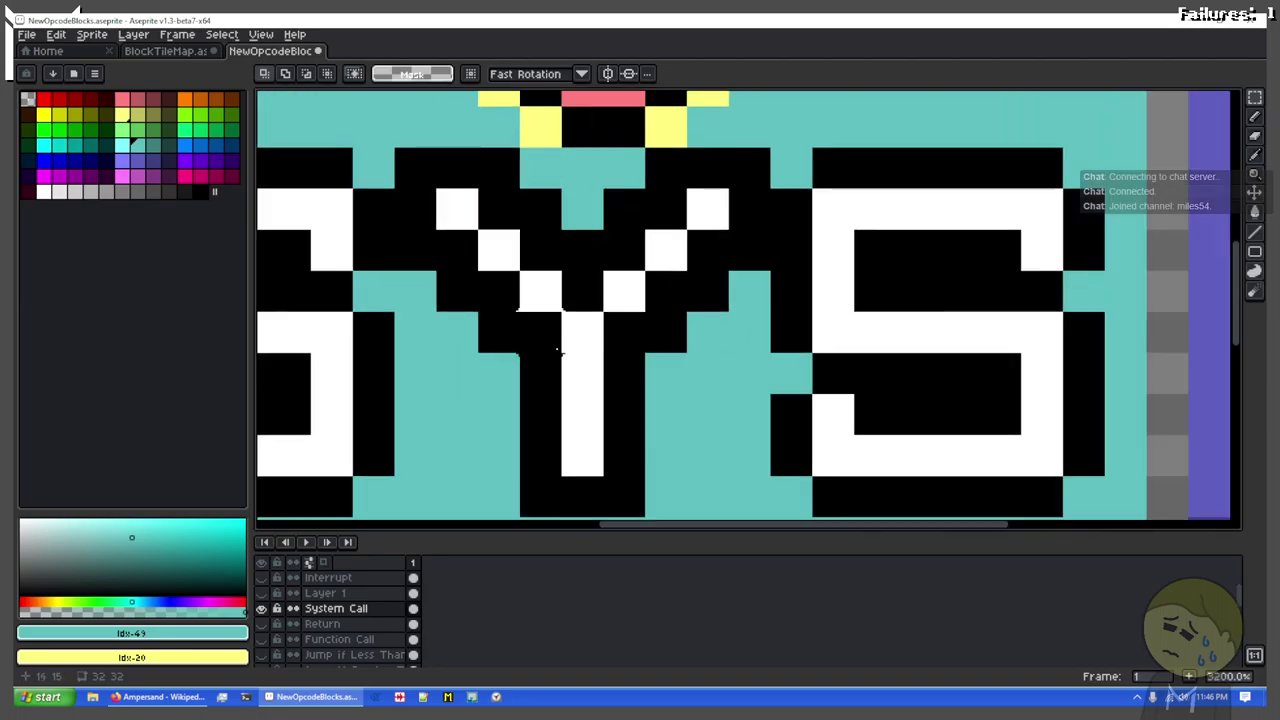
{"action": "left_click_drag", "start_coordinate": [614, 357], "coordinate": [631, 386]}
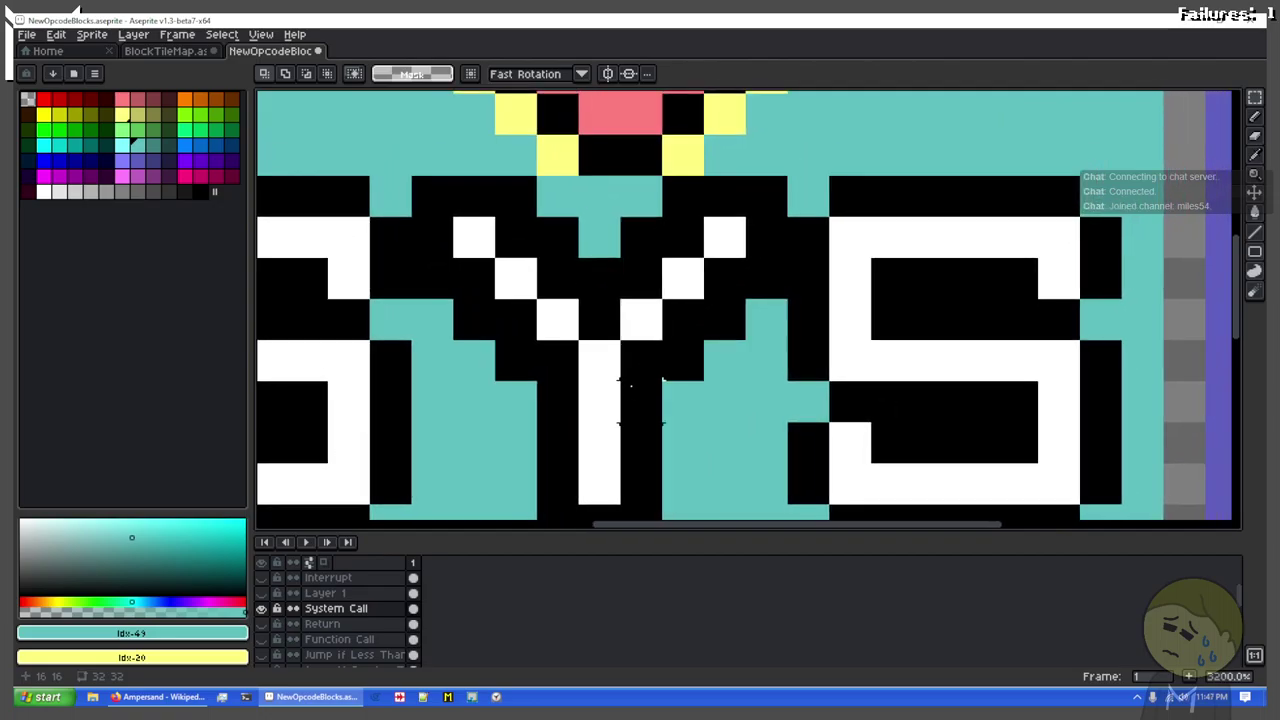
{"action": "scroll", "coordinate": [628, 480], "scroll_direction": "down", "scroll_amount": 3}
{"action": "left_click_drag", "start_coordinate": [686, 451], "coordinate": [728, 344]}
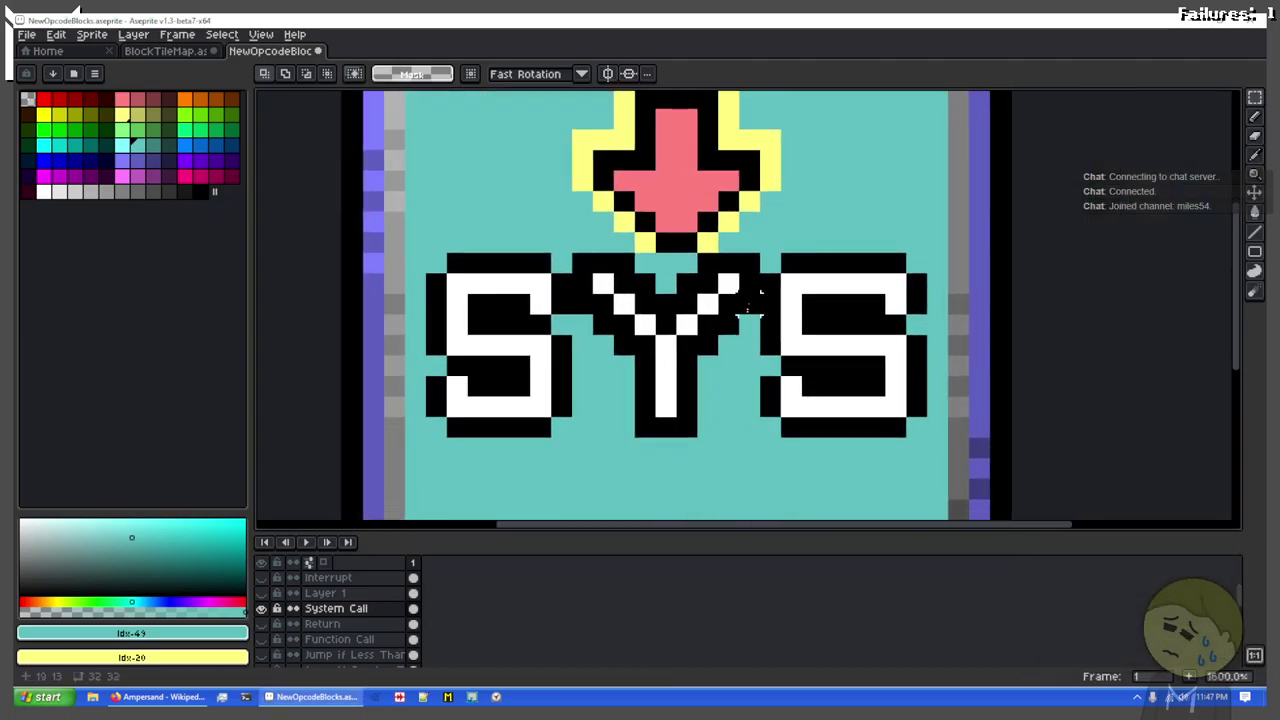
{"action": "scroll", "coordinate": [730, 240], "scroll_direction": "up", "scroll_amount": 2}
{"action": "left_click_drag", "start_coordinate": [658, 220], "coordinate": [615, 420]}
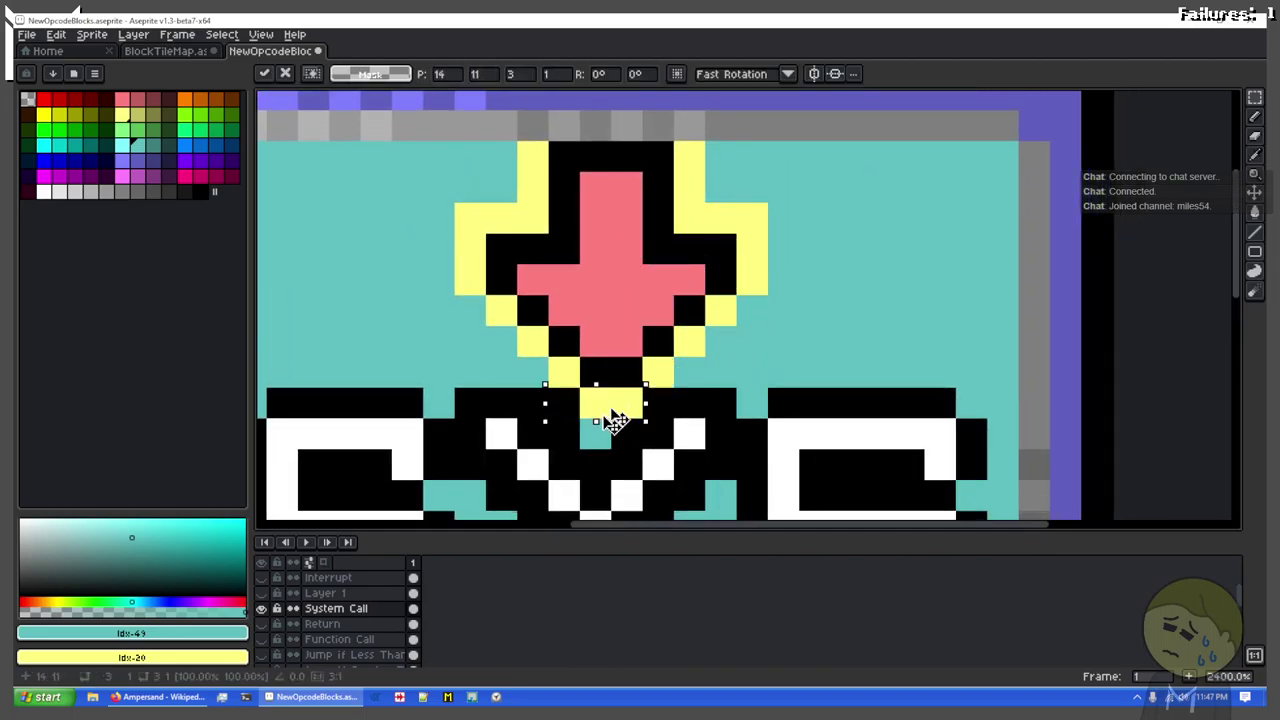
{"action": "key", "text": "b"}
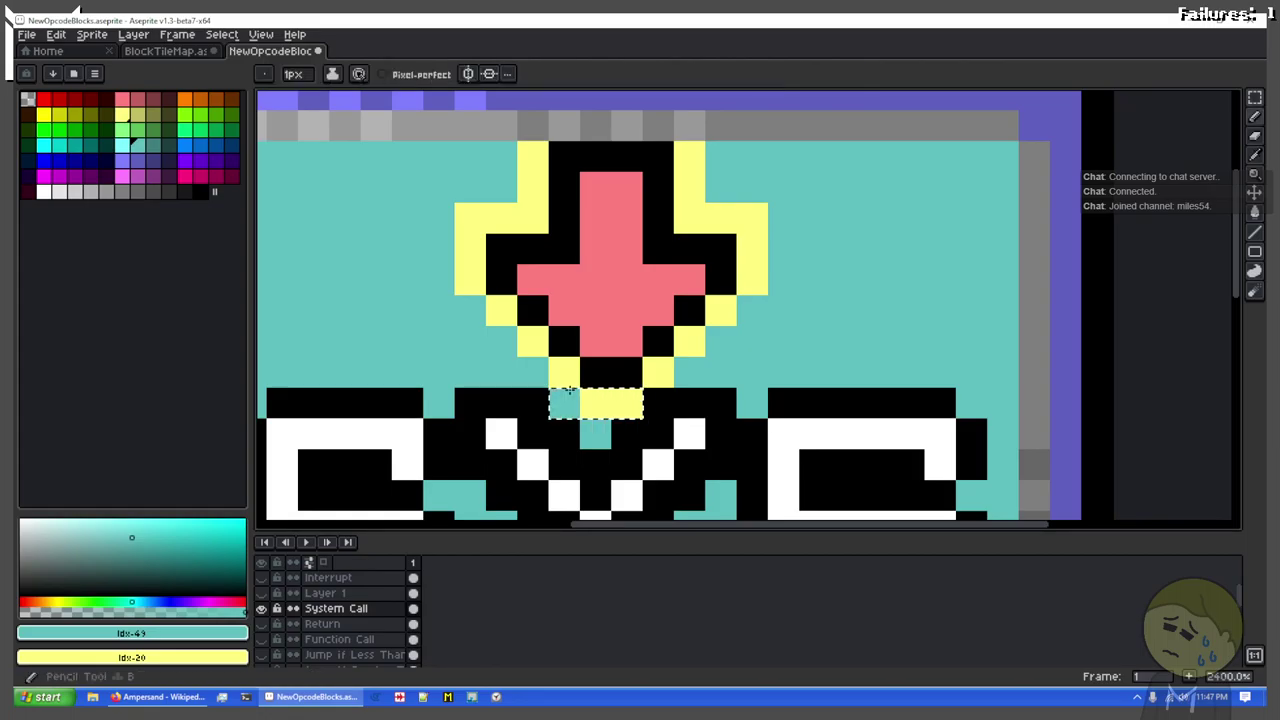
{"action": "scroll", "coordinate": [627, 396], "scroll_direction": "down", "scroll_amount": 5}
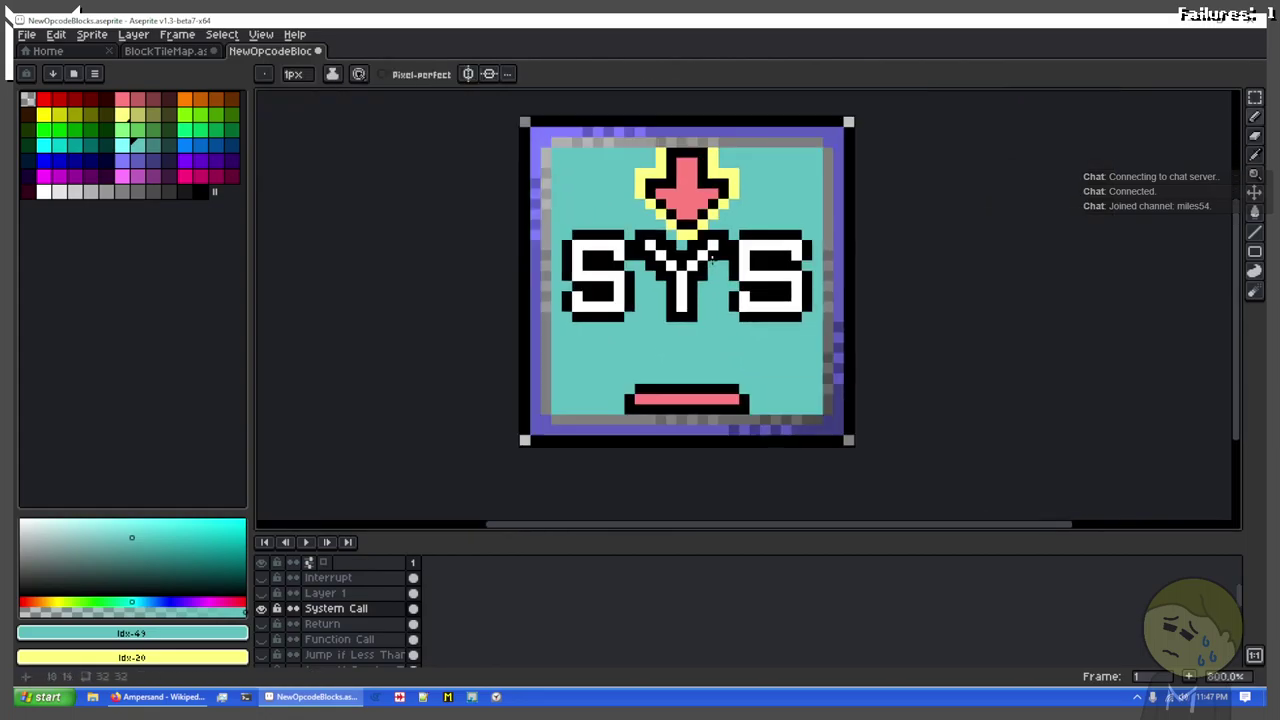
{"action": "scroll", "coordinate": [722, 318], "scroll_direction": "up", "scroll_amount": 1}
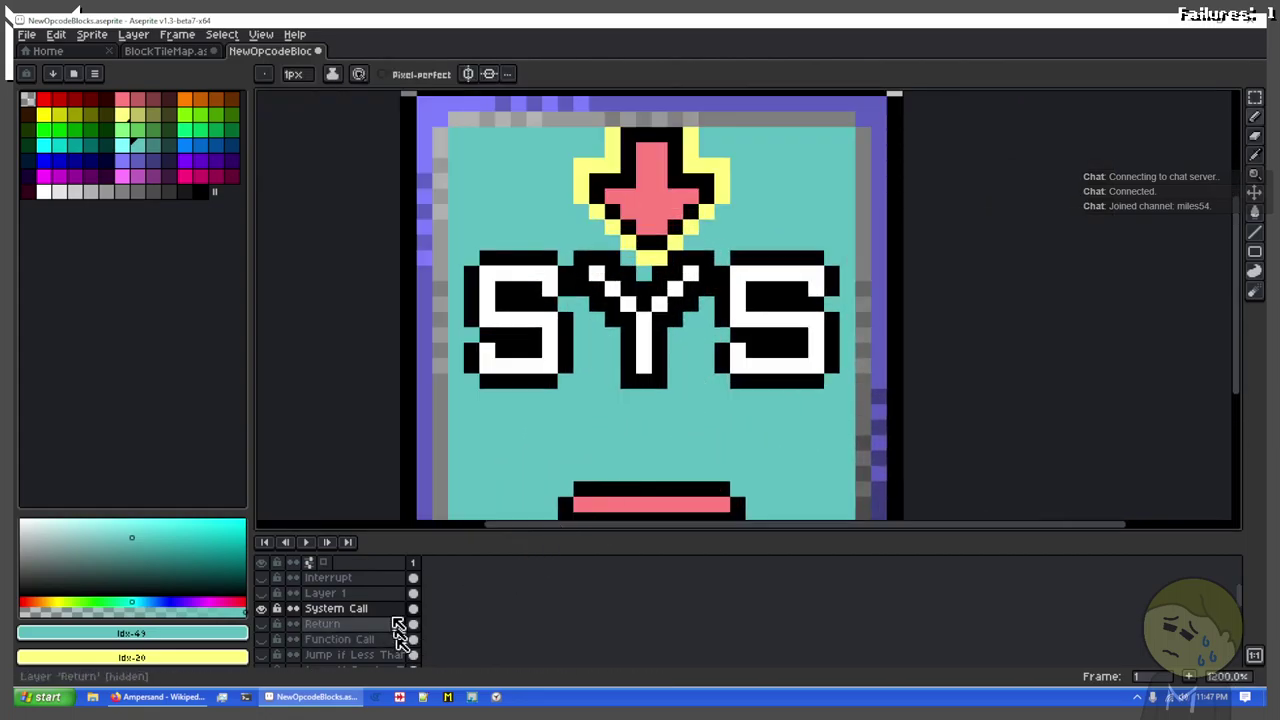
Step: Duplicate the Border layer and name the copy Protection Border
{"action": "scroll", "coordinate": [500, 620], "scroll_direction": "up", "scroll_amount": 3}
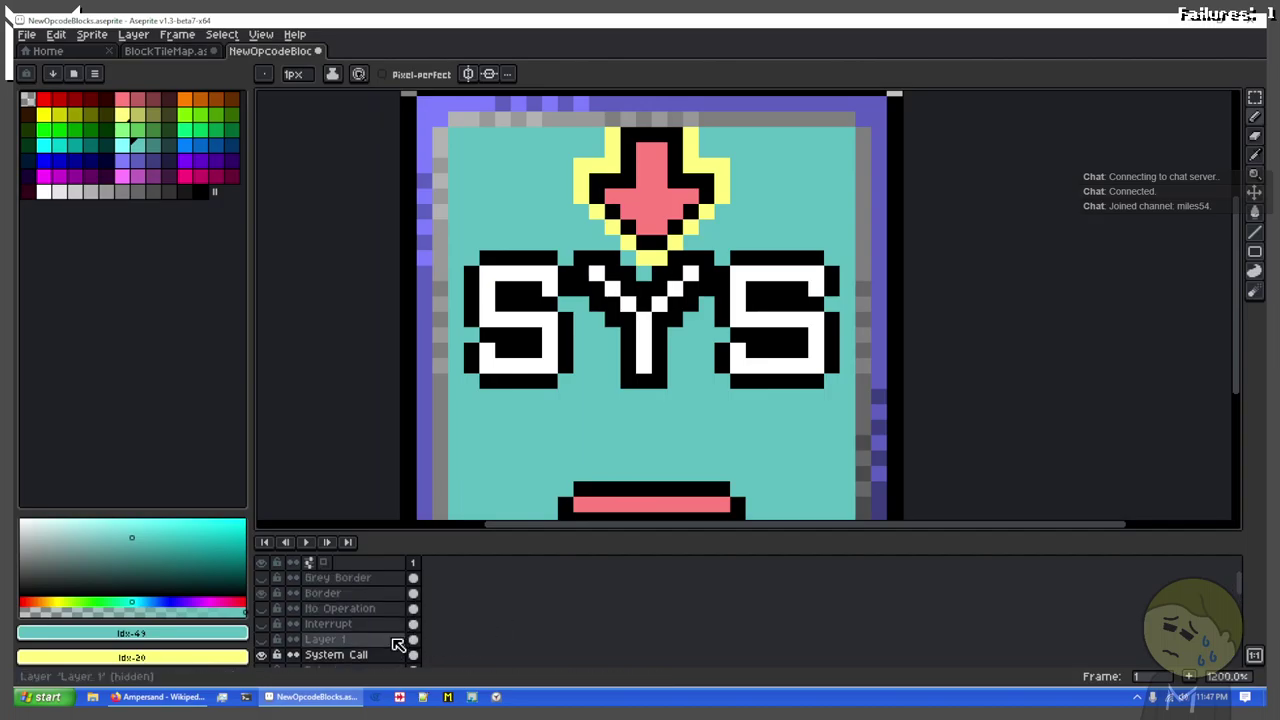
{"action": "left_click", "coordinate": [310, 593]}
{"action": "key", "text": "ctrl+n"}
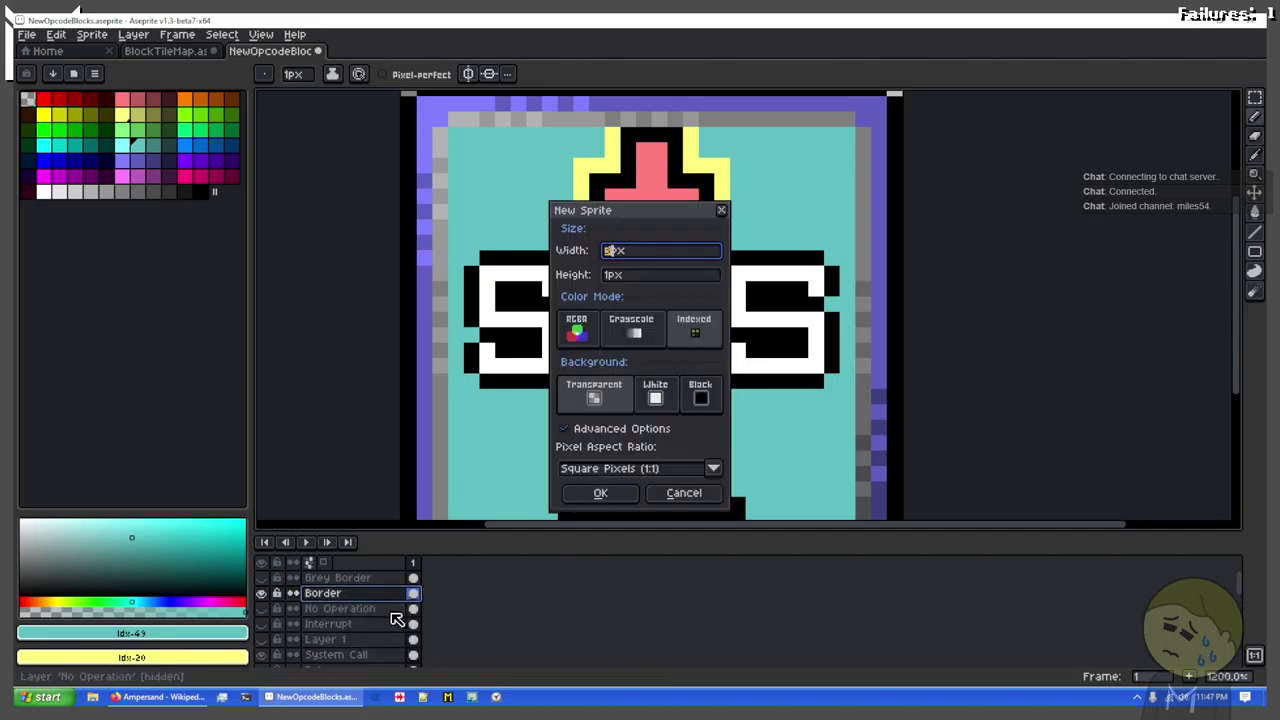
{"action": "left_click", "coordinate": [670, 503]}
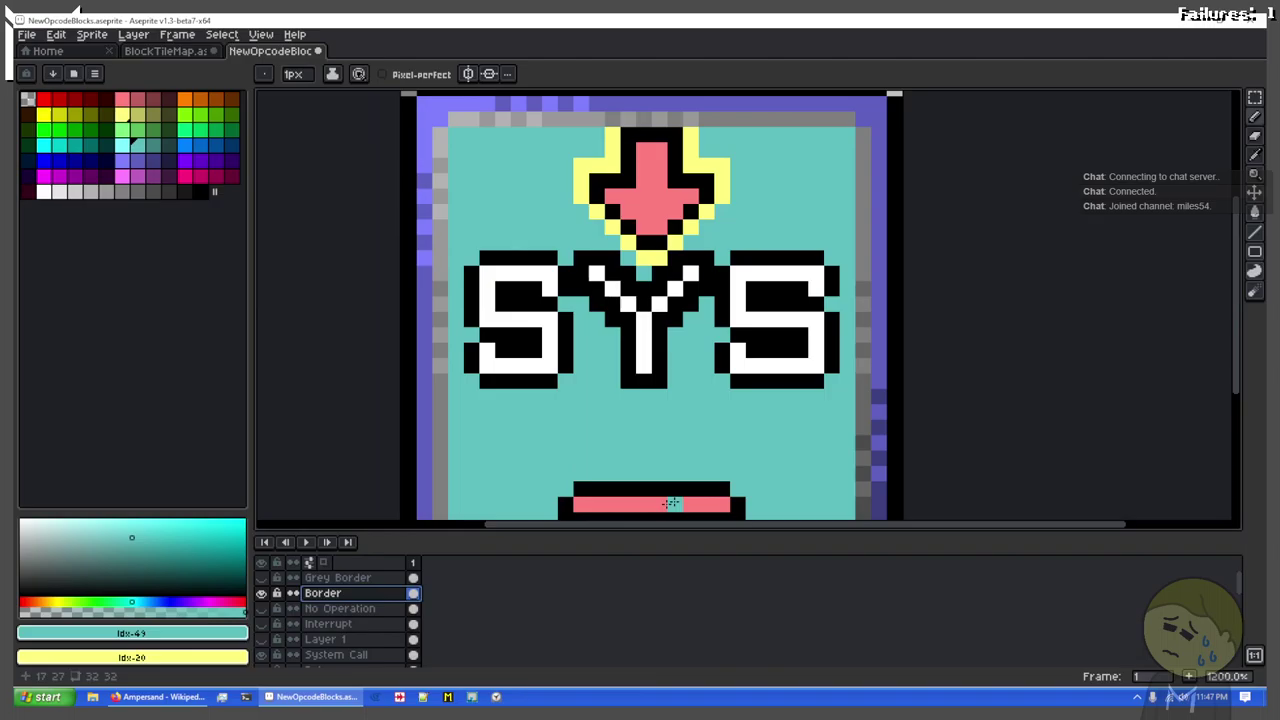
{"action": "right_click", "coordinate": [358, 594]}
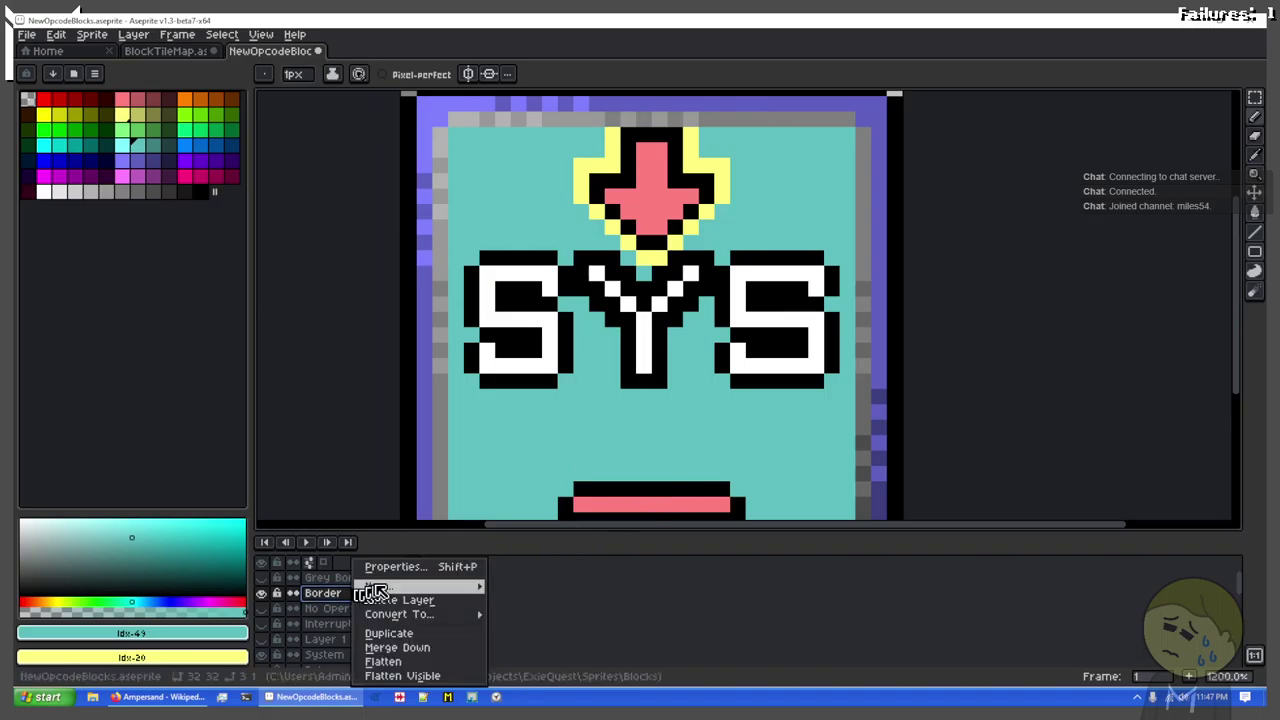
{"action": "left_click", "coordinate": [415, 636]}
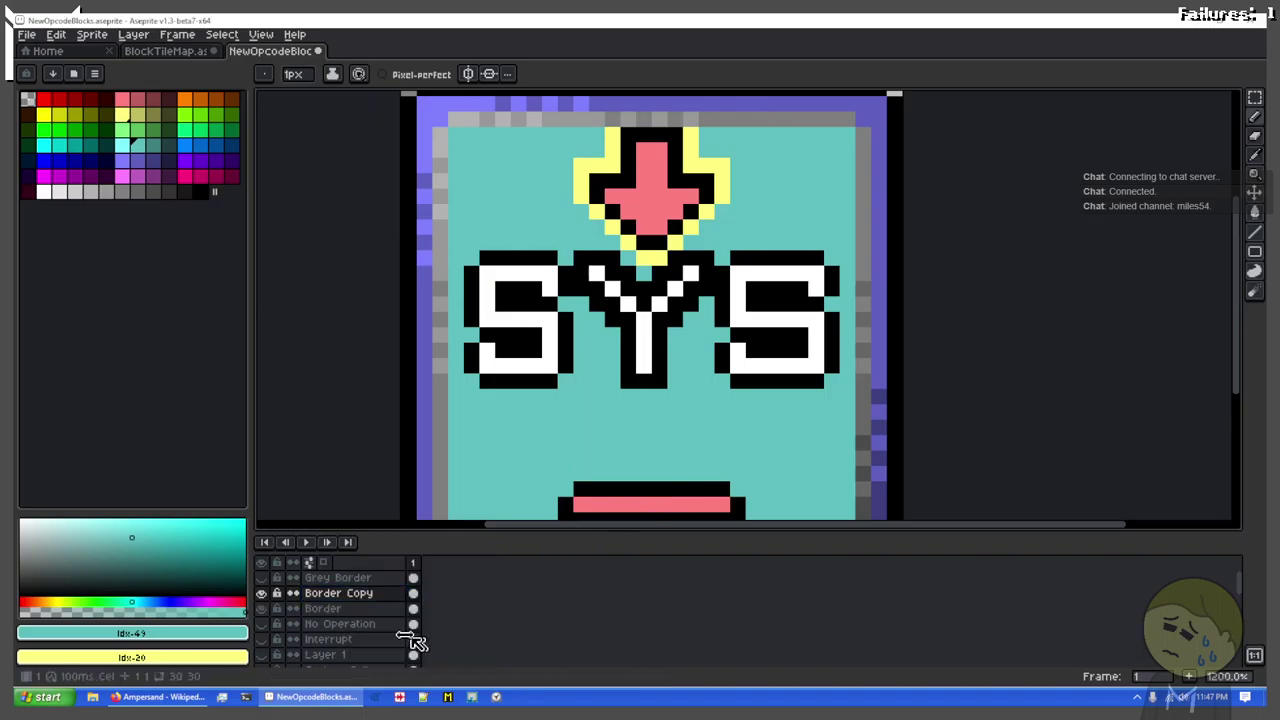
{"action": "double_click", "coordinate": [345, 594]}
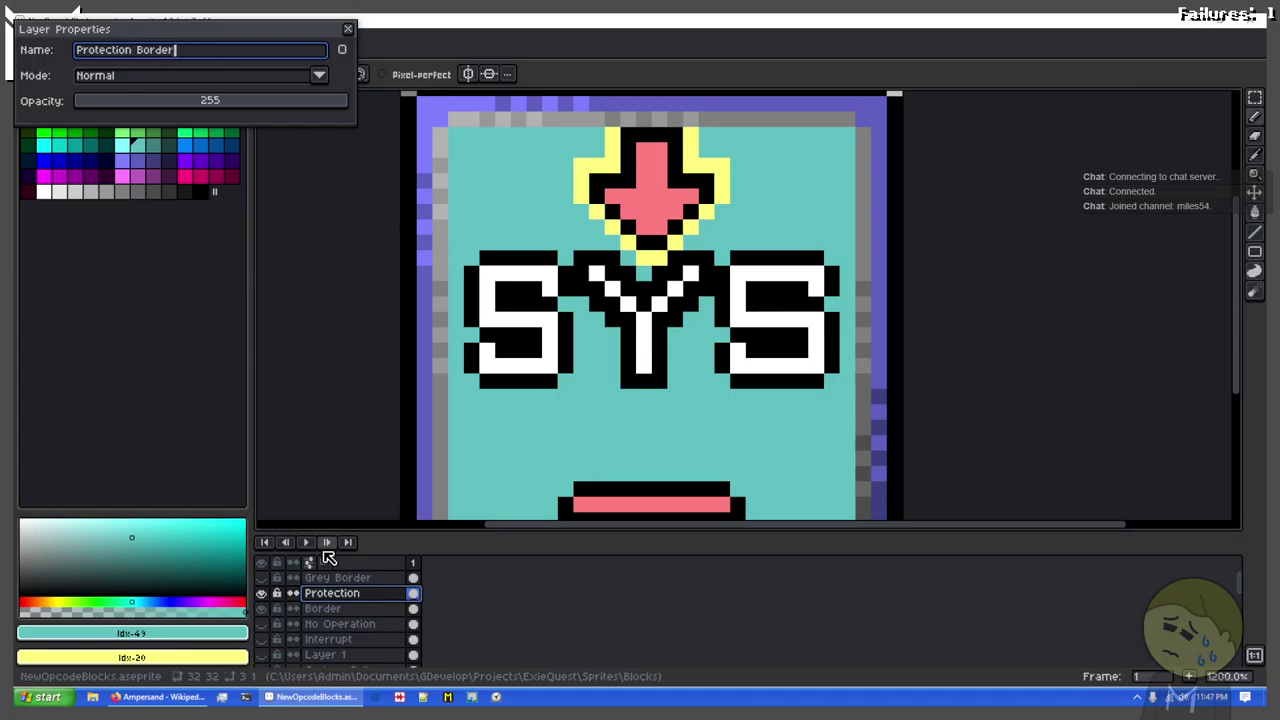
{"action": "key", "text": "Return"}
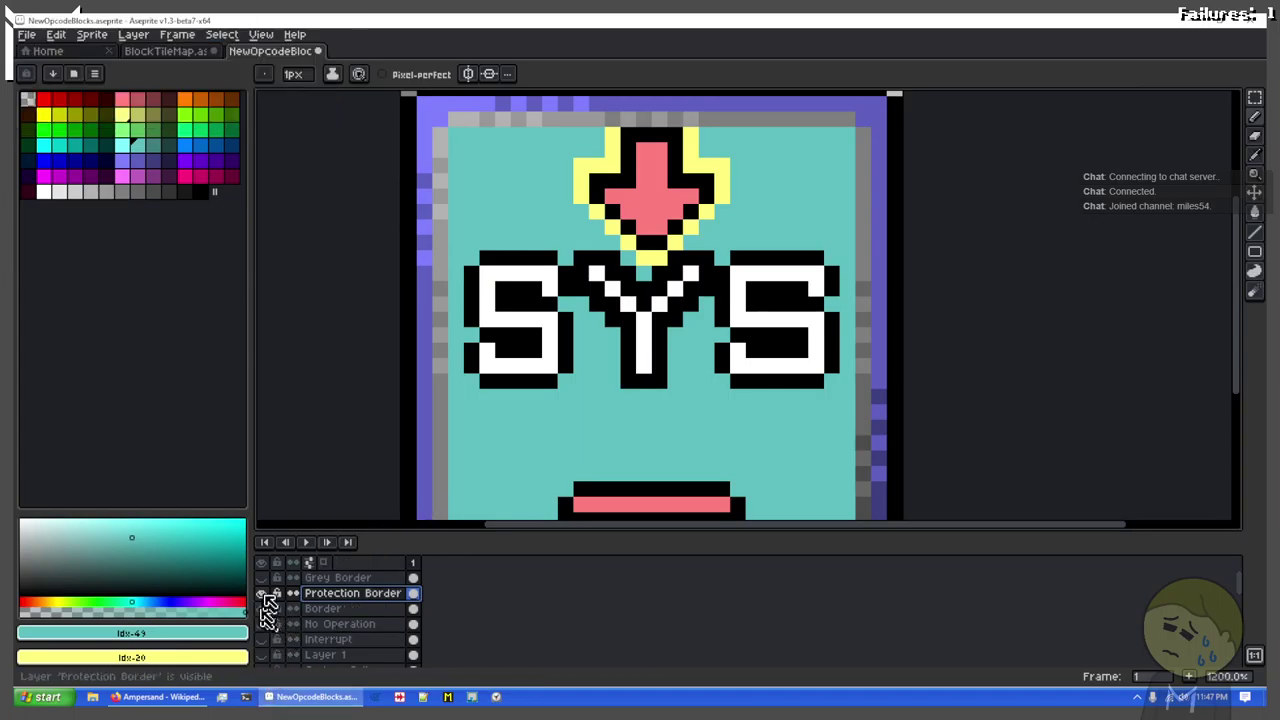
Step: Set up the Paint Bucket with light yellow Idx-20 as foreground and darker yellow Idx-21 as background
{"action": "left_click_drag", "start_coordinate": [606, 320], "coordinate": [644, 432]}
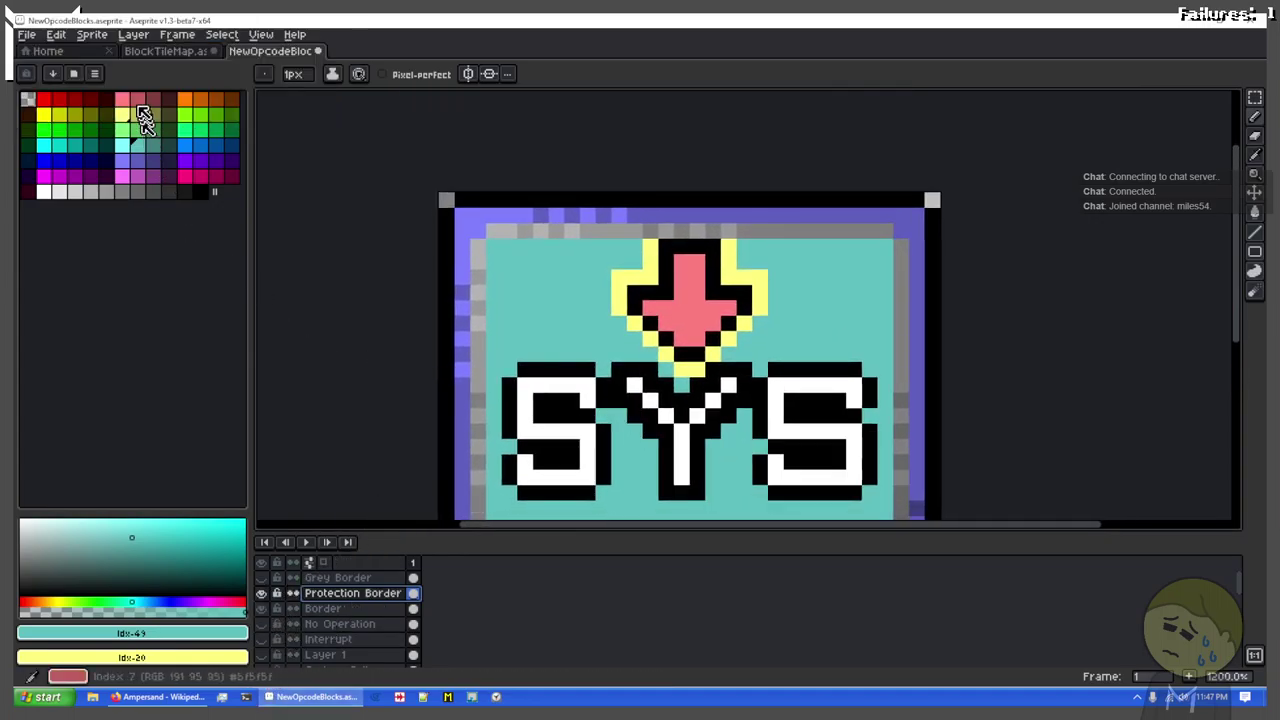
{"action": "key", "text": "g"}
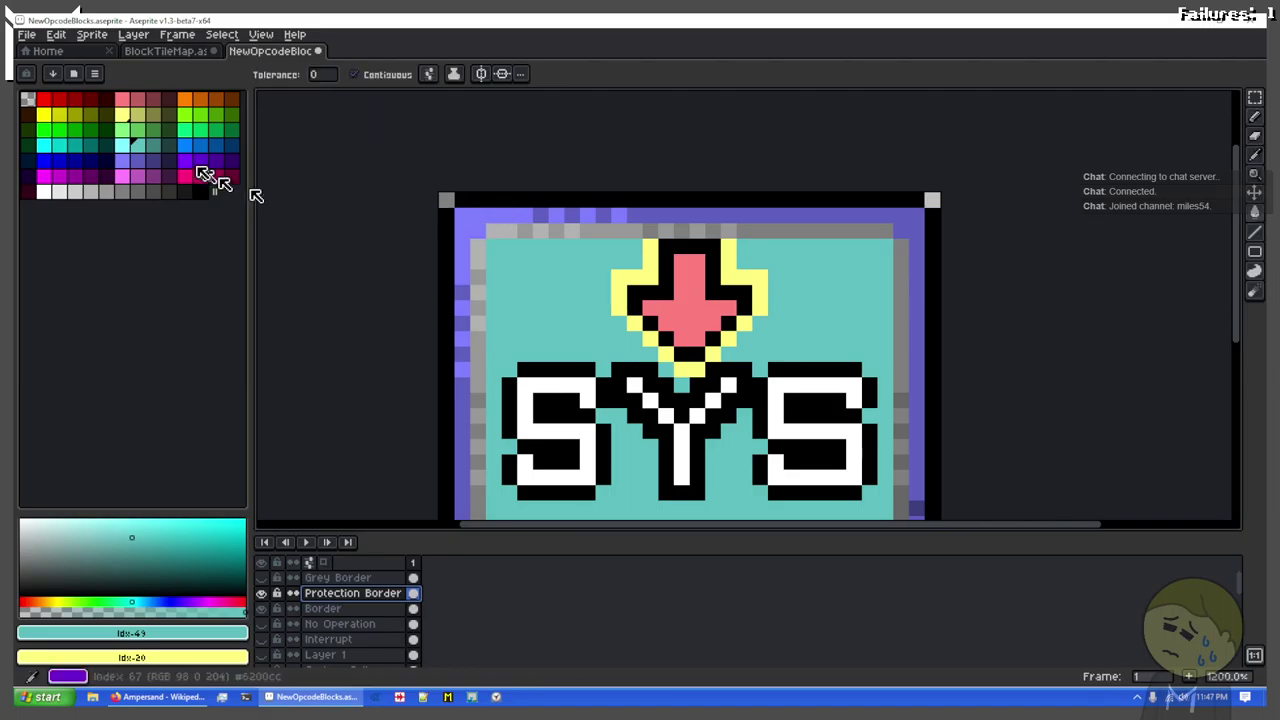
{"action": "left_click", "coordinate": [137, 114]}
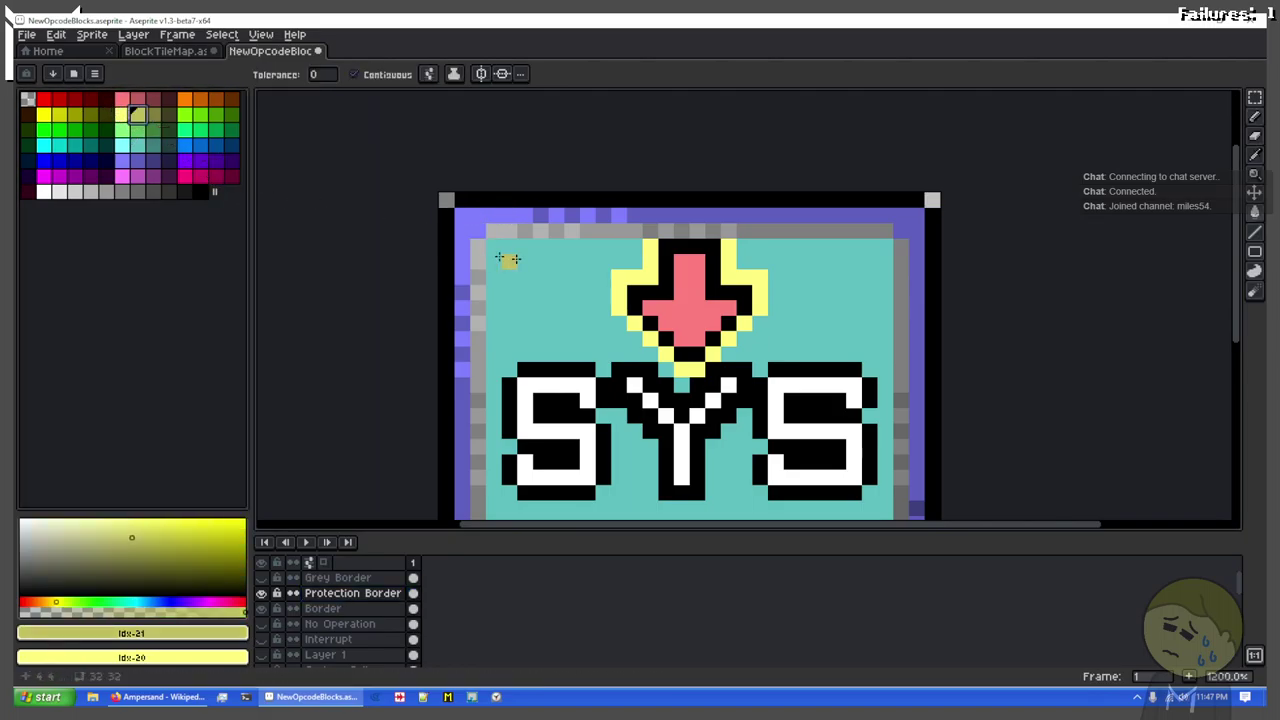
{"action": "key", "text": "x"}
Step: Try to fill the light purple parts of the Protection Border with light yellow using contiguous filling
{"action": "left_click", "coordinate": [474, 218]}
{"action": "left_click", "coordinate": [470, 219]}
{"action": "left_click", "coordinate": [585, 230]}
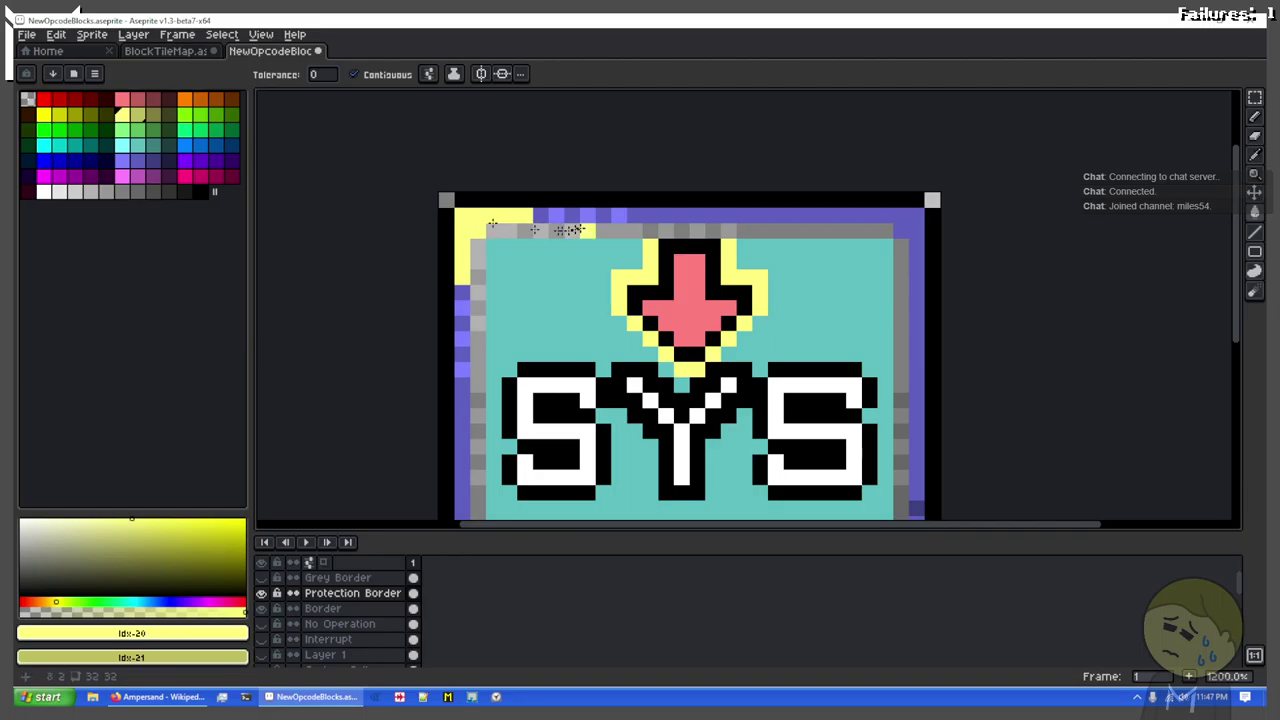
{"action": "key", "text": "ctrl+z"}
Step: Turn off contiguous filling and recolour the Protection Border's light, medium and dark purple with Idx-20, Idx-21 and Idx-22 respectively
{"action": "left_click", "coordinate": [354, 74]}
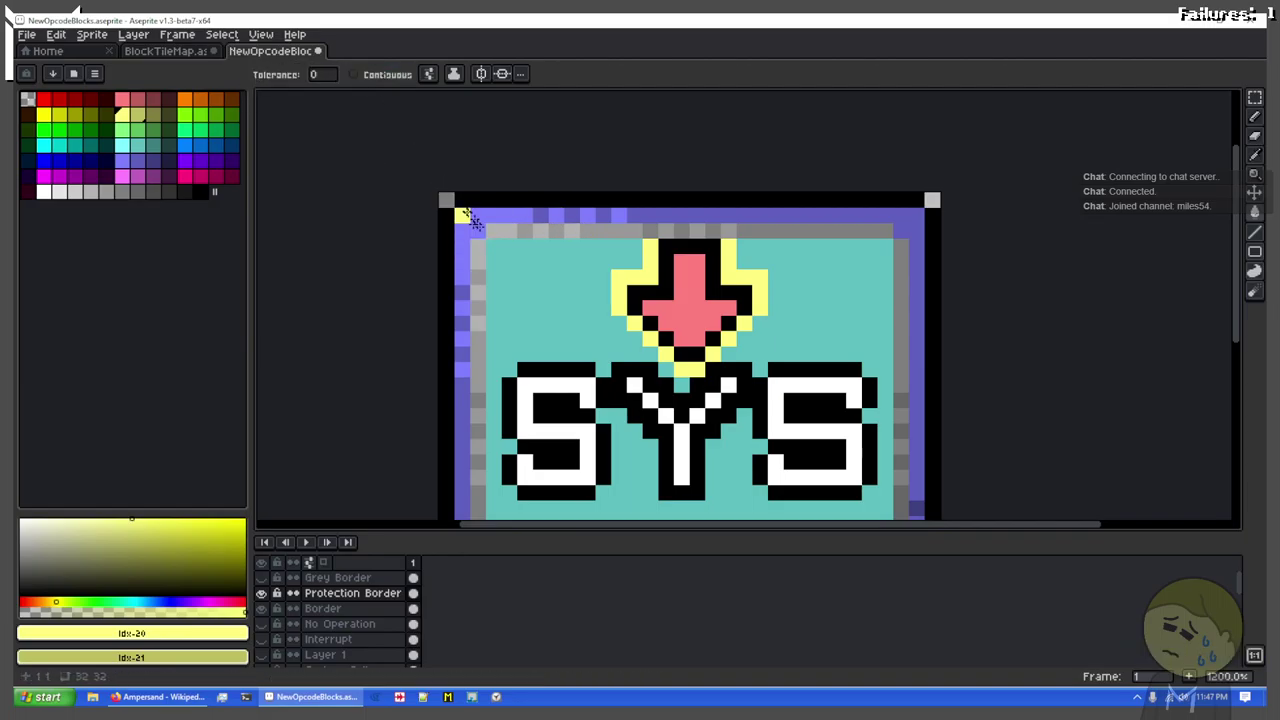
{"action": "left_click", "coordinate": [469, 215]}
{"action": "key", "text": "x"}
{"action": "left_click", "coordinate": [662, 208]}
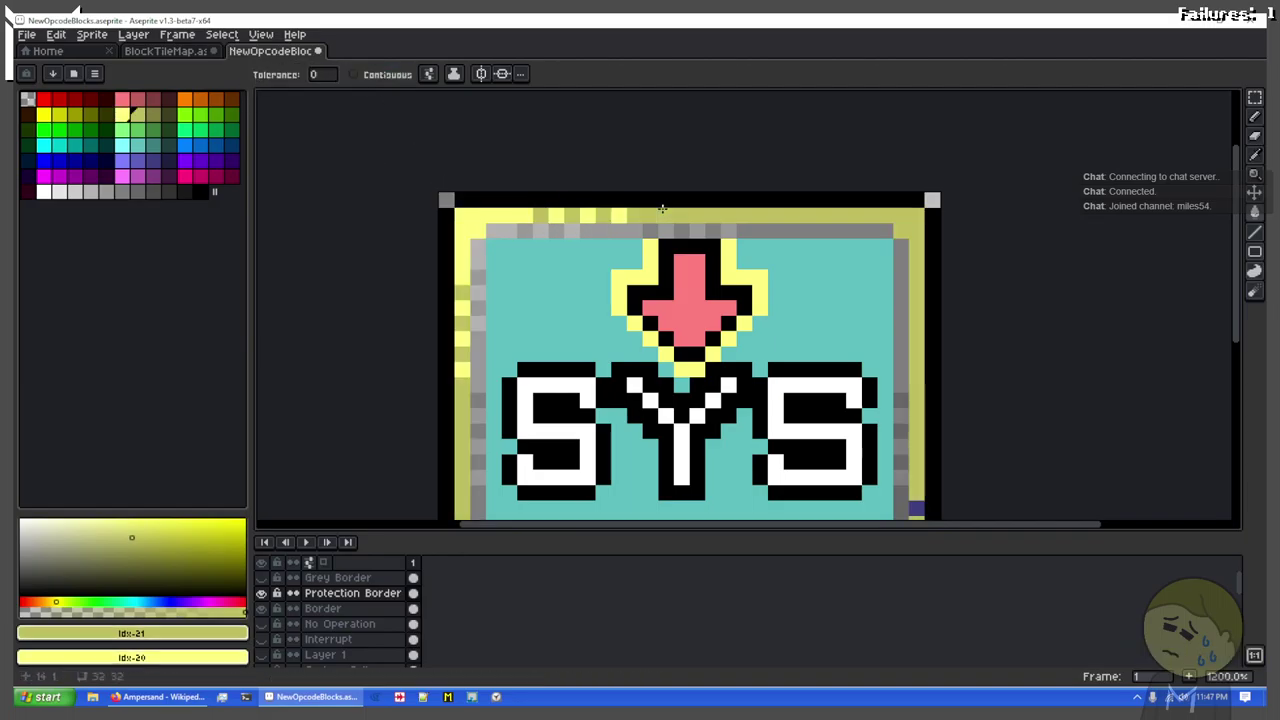
{"action": "left_click", "coordinate": [152, 113]}
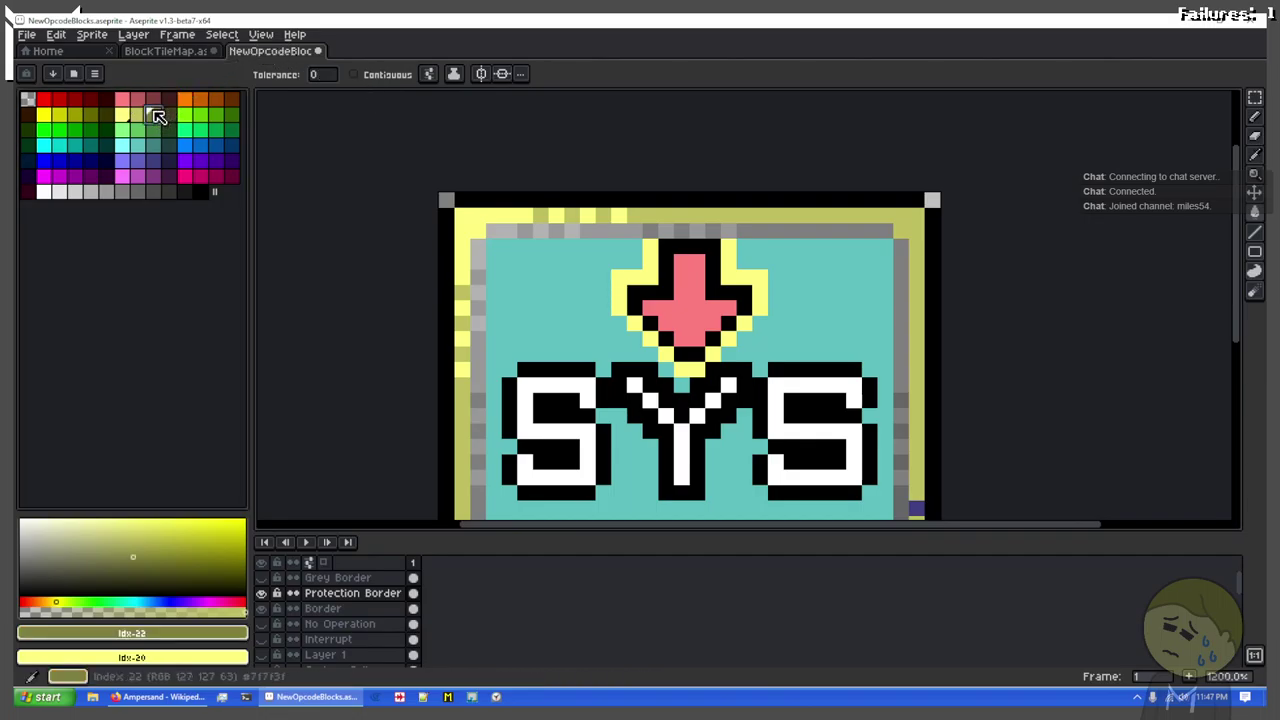
{"action": "left_click", "coordinate": [910, 504]}
{"action": "scroll", "coordinate": [776, 324], "scroll_direction": "down", "scroll_amount": 3}
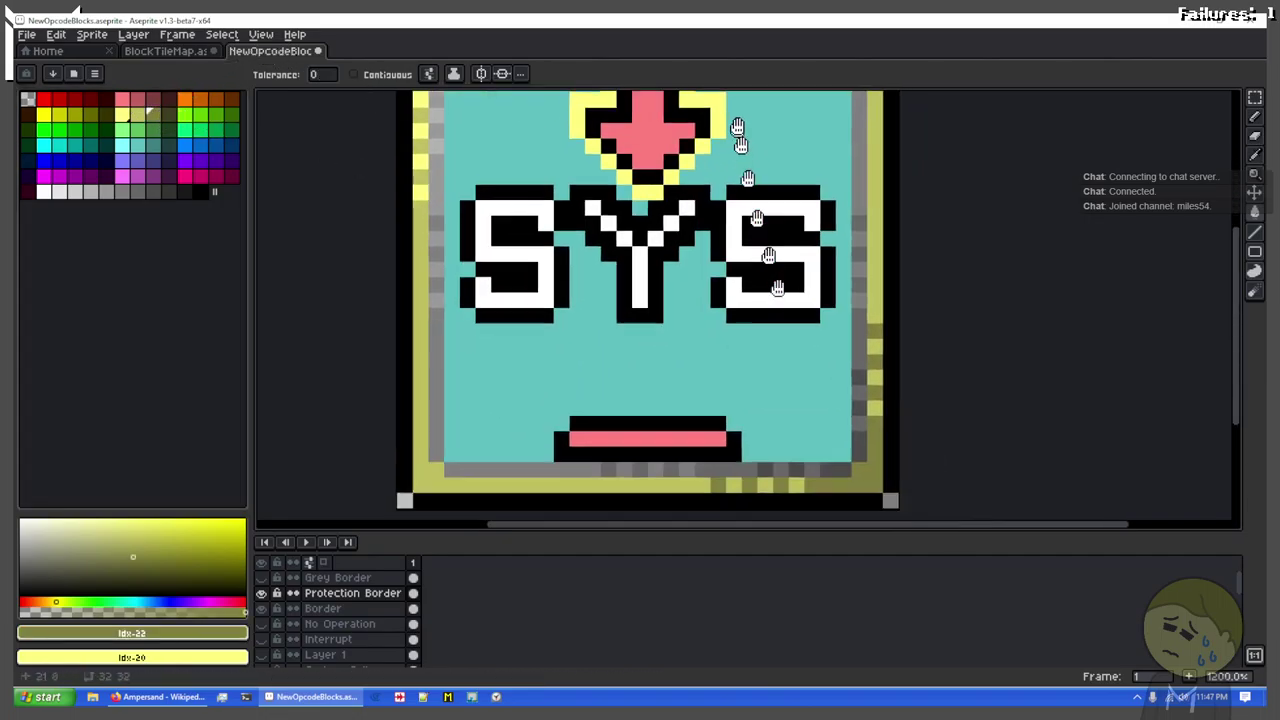
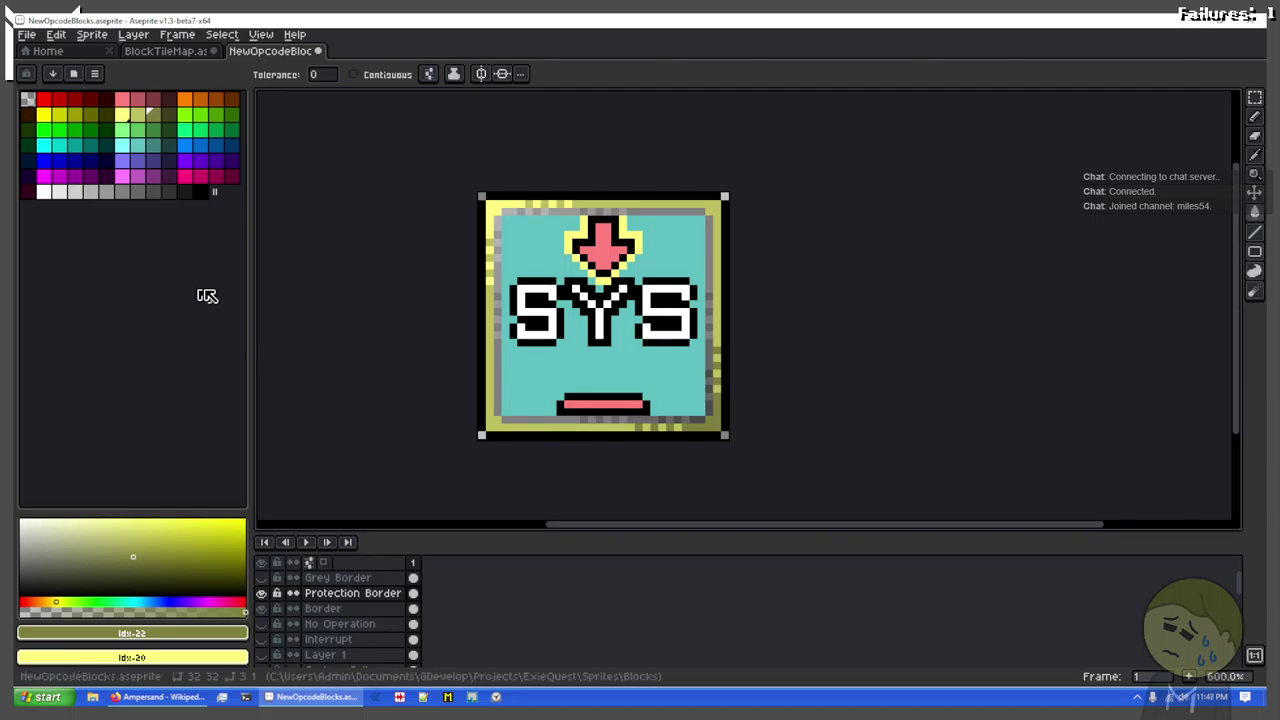
Step: Hide the Protection Border layer so the block uses the purple border again
{"action": "left_click", "coordinate": [261, 593]}
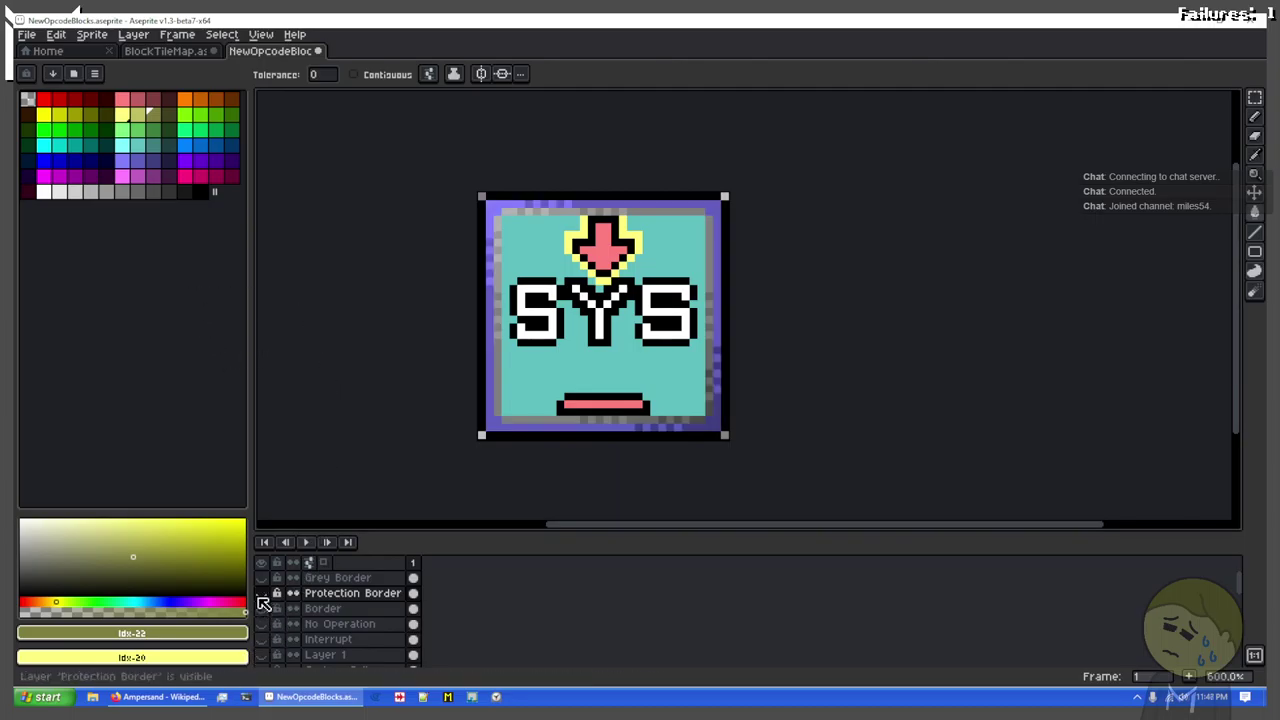
{"action": "scroll", "coordinate": [490, 420], "scroll_direction": "up", "scroll_amount": 1}
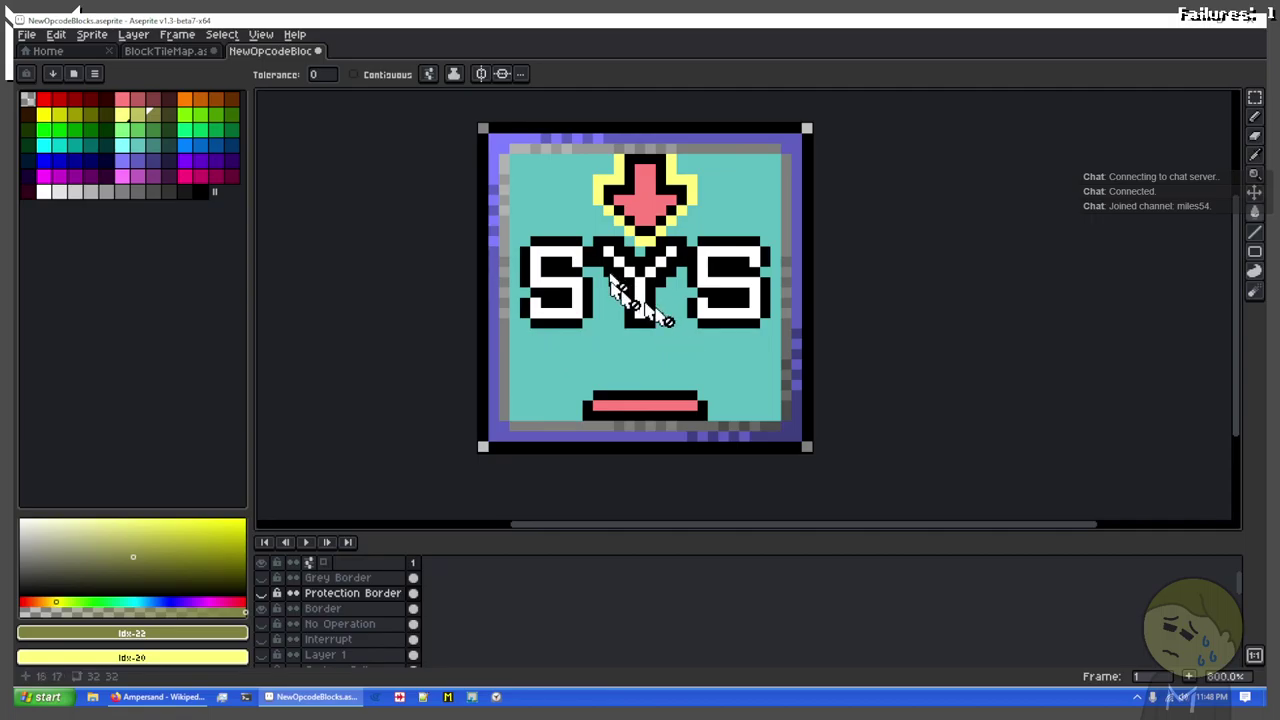
{"action": "scroll", "coordinate": [660, 412], "scroll_direction": "up", "scroll_amount": 2}
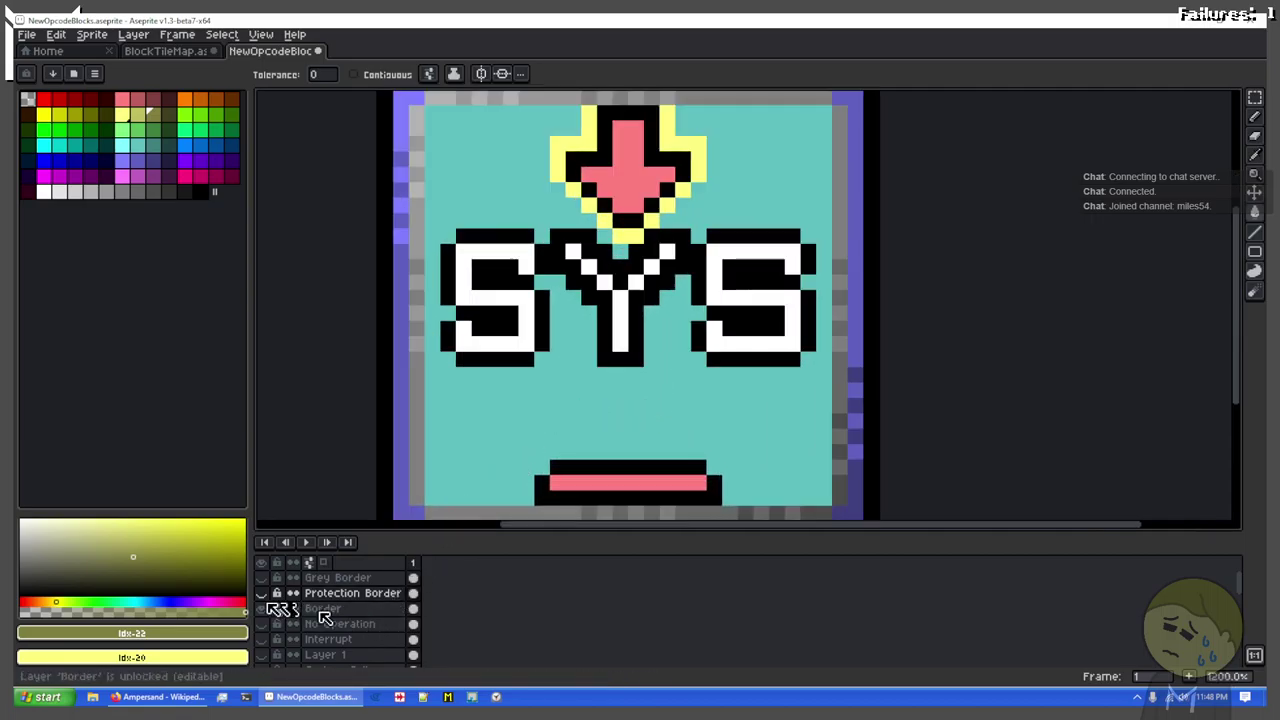
Step: Rename Layer 1 to System Jump and briefly show it to check its lettering
{"action": "scroll", "coordinate": [282, 626], "scroll_direction": "down", "scroll_amount": 2}
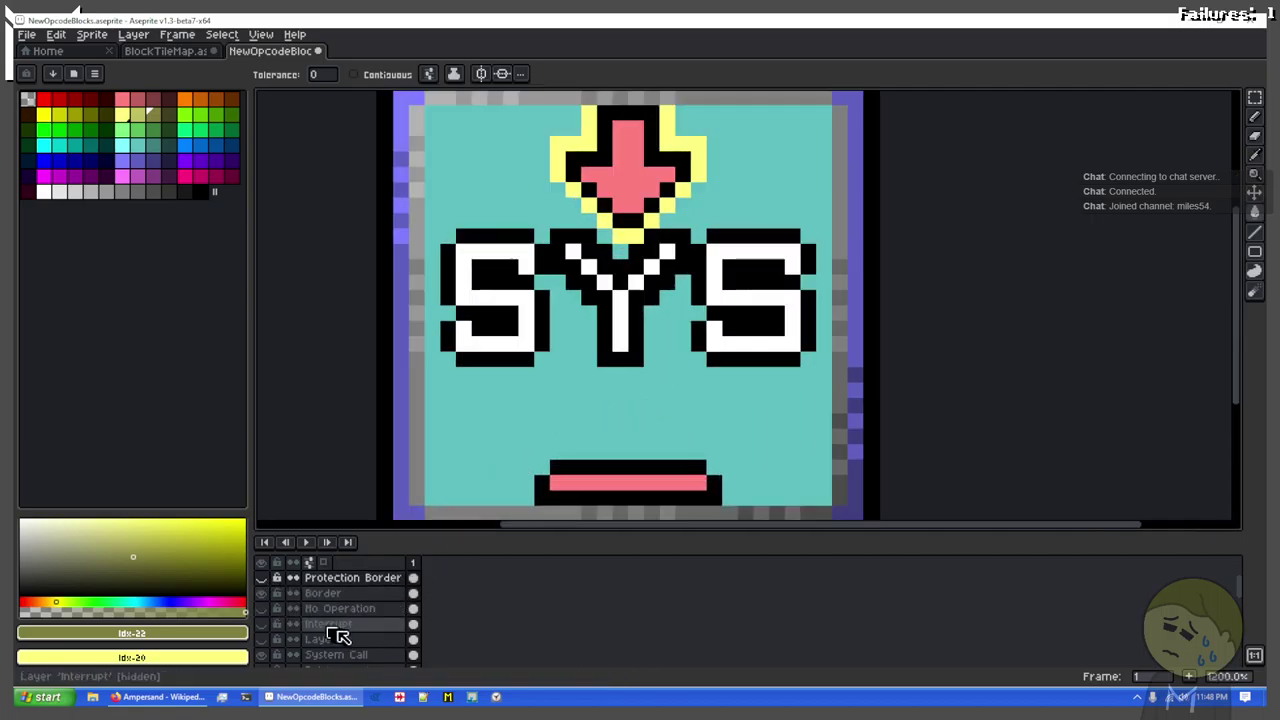
{"action": "double_click", "coordinate": [384, 625]}
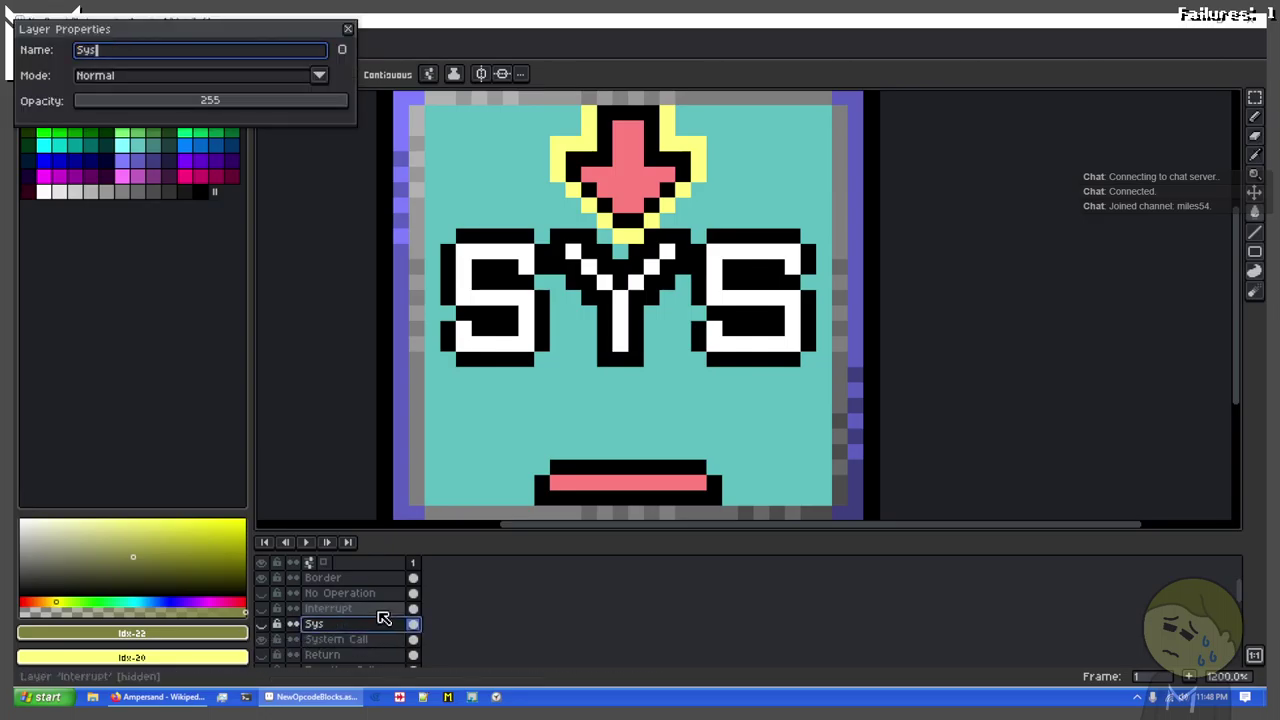
{"action": "type", "text": "System Jum"}
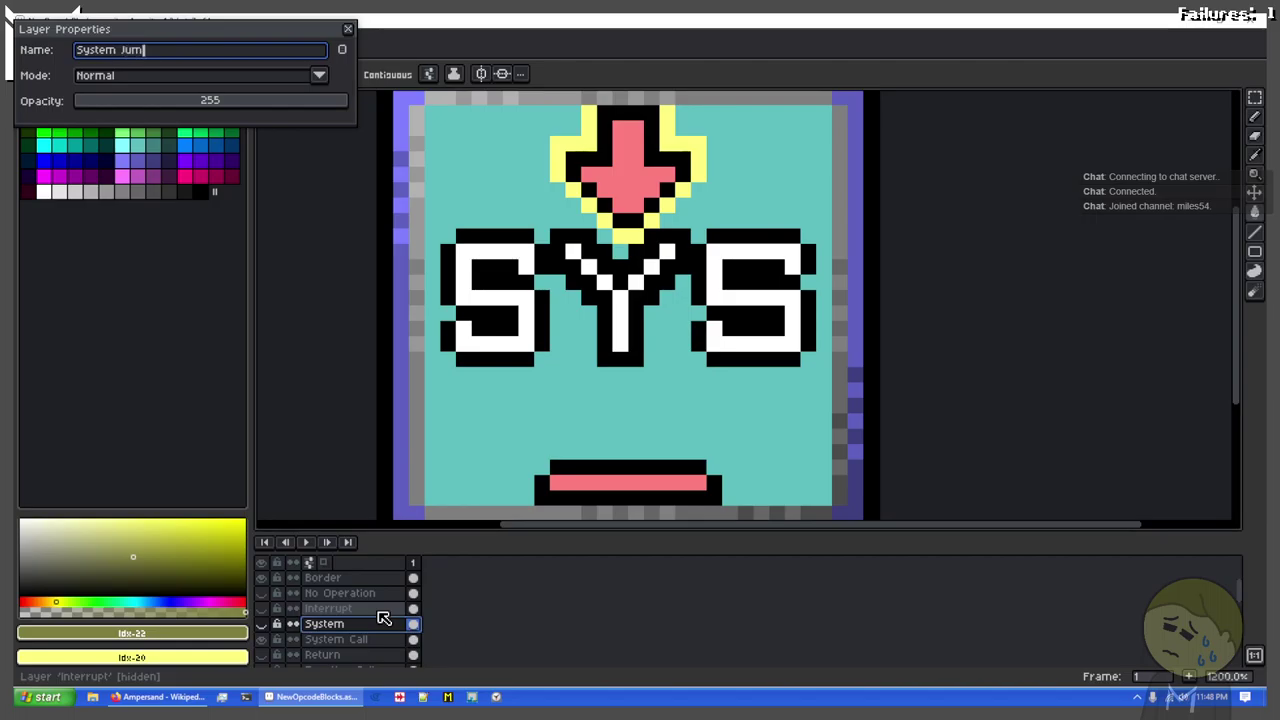
{"action": "type", "text": "p"}
{"action": "key", "text": "Return"}
{"action": "left_click", "coordinate": [263, 625]}
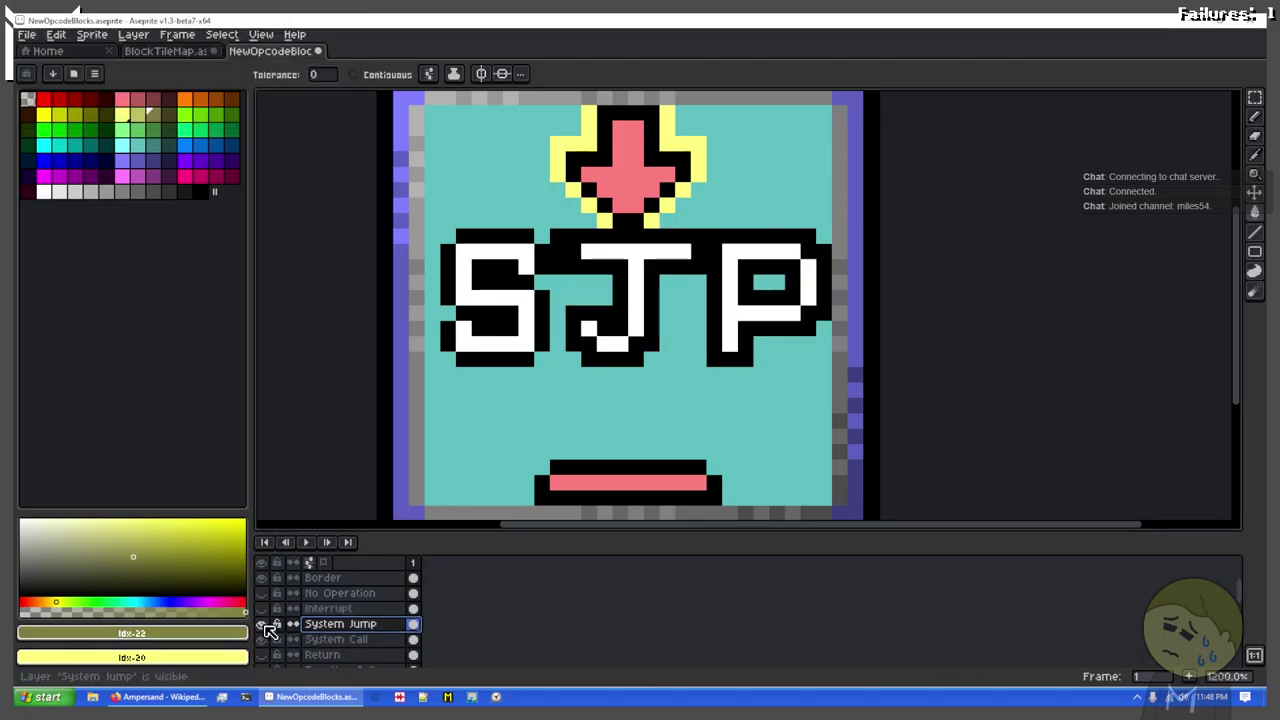
{"action": "left_click", "coordinate": [263, 625]}
{"action": "left_click", "coordinate": [263, 640]}
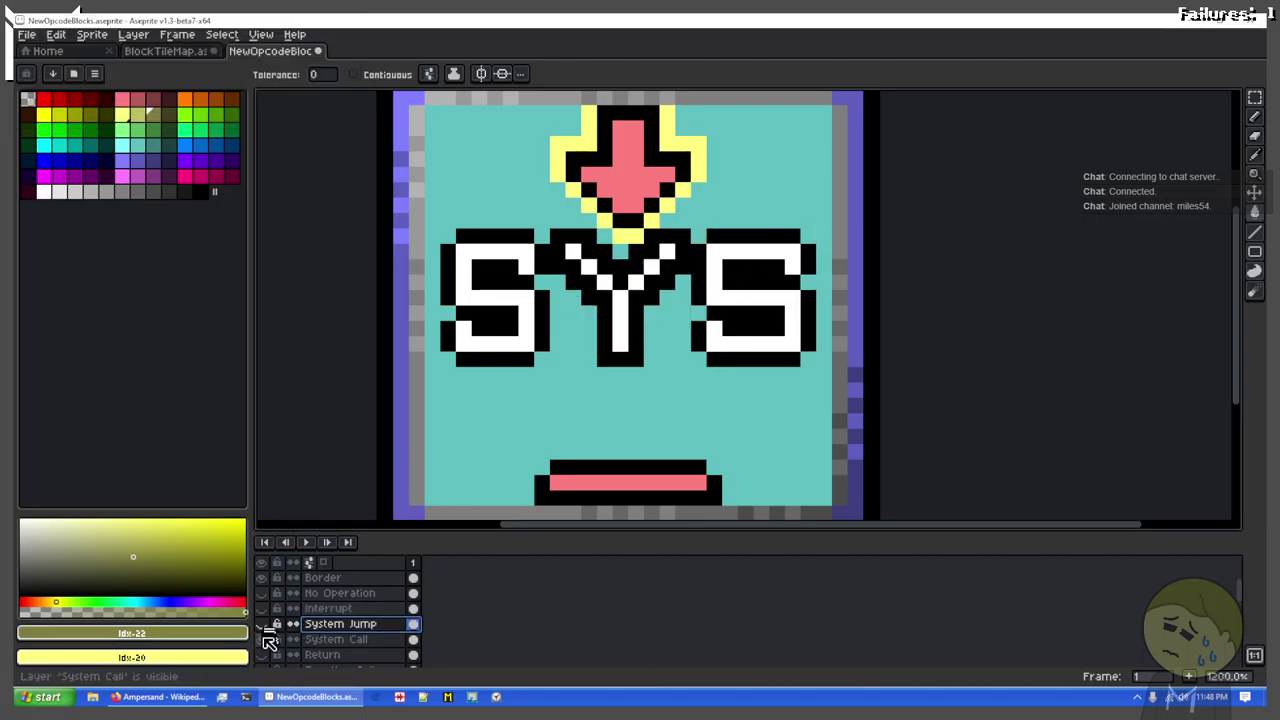
Step: Select the first S on the System Call layer and make the System Jump layer visible
{"action": "left_click", "coordinate": [368, 640]}
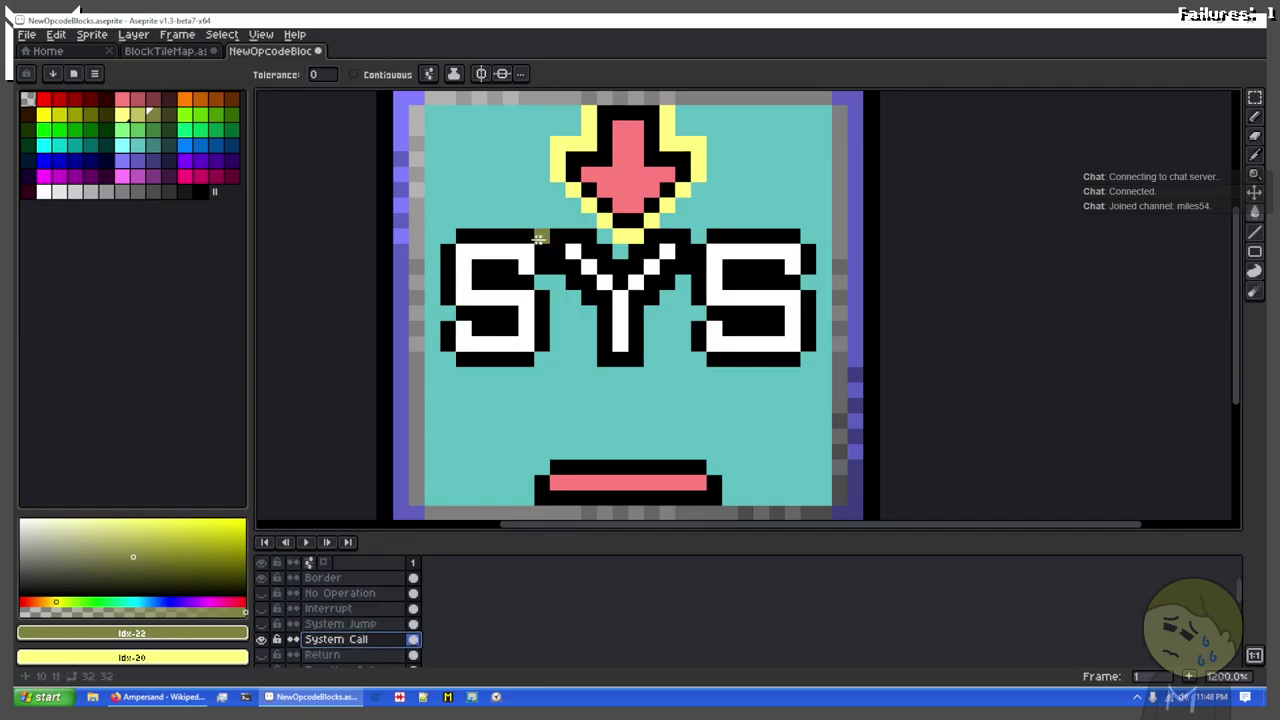
{"action": "key", "text": "m"}
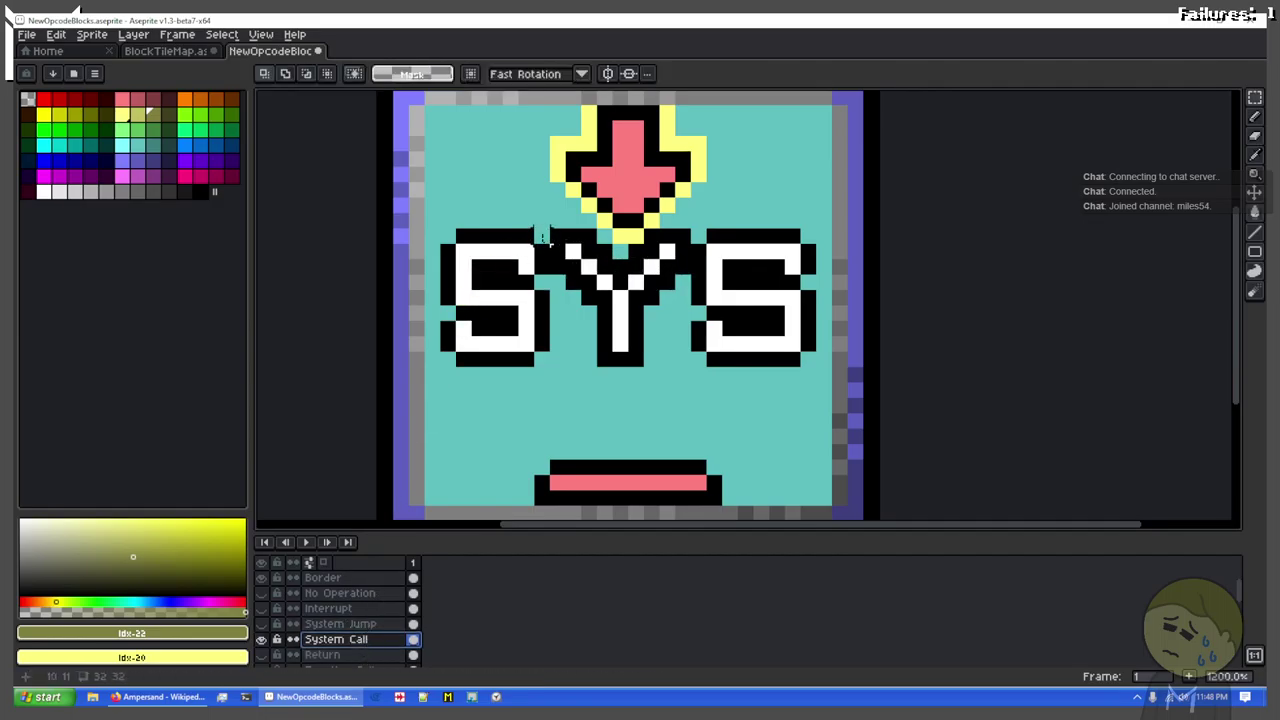
{"action": "left_click_drag", "start_coordinate": [541, 237], "coordinate": [447, 360]}
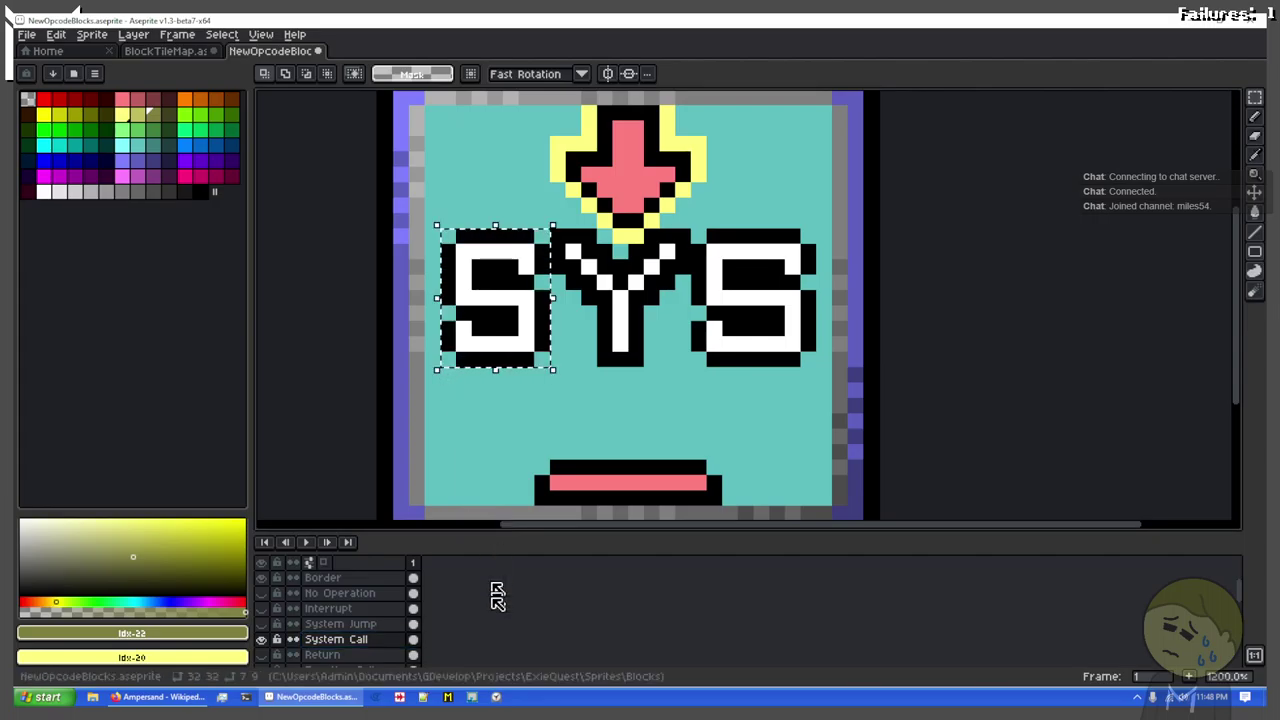
{"action": "left_click", "coordinate": [272, 625]}
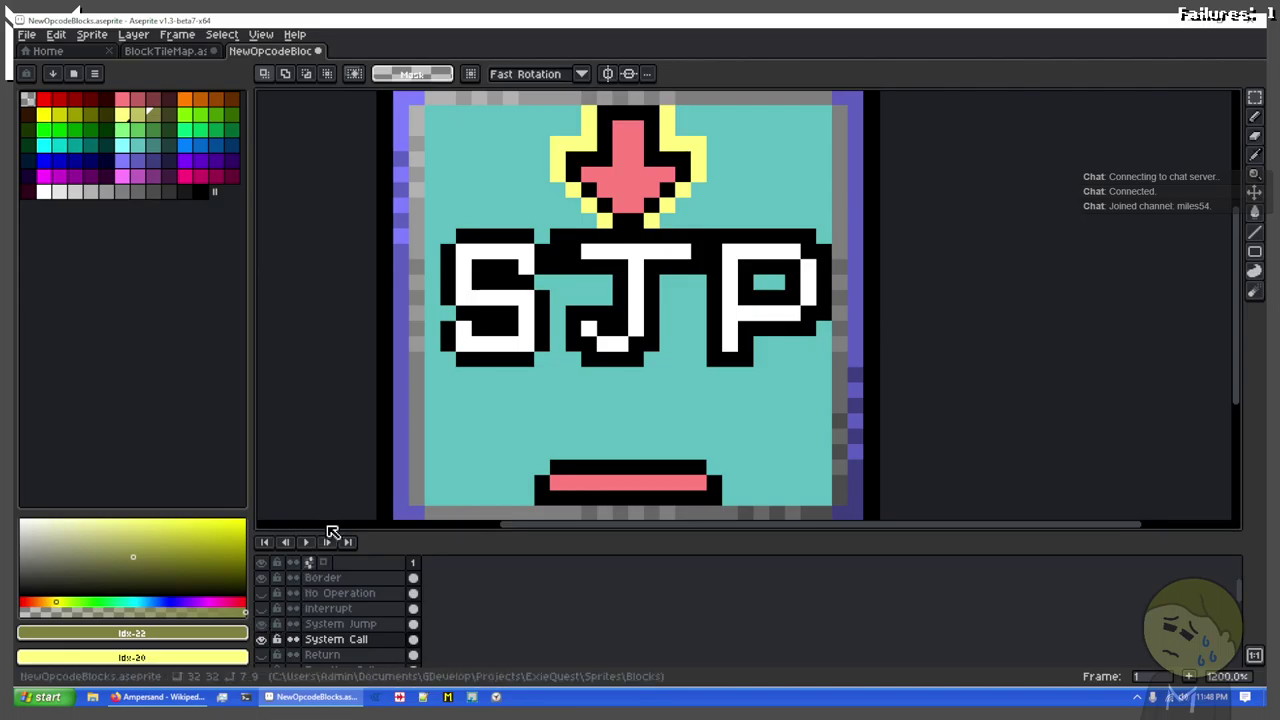
{"action": "key", "text": "ctrl+v"}
{"action": "key", "text": "ctrl+d"}
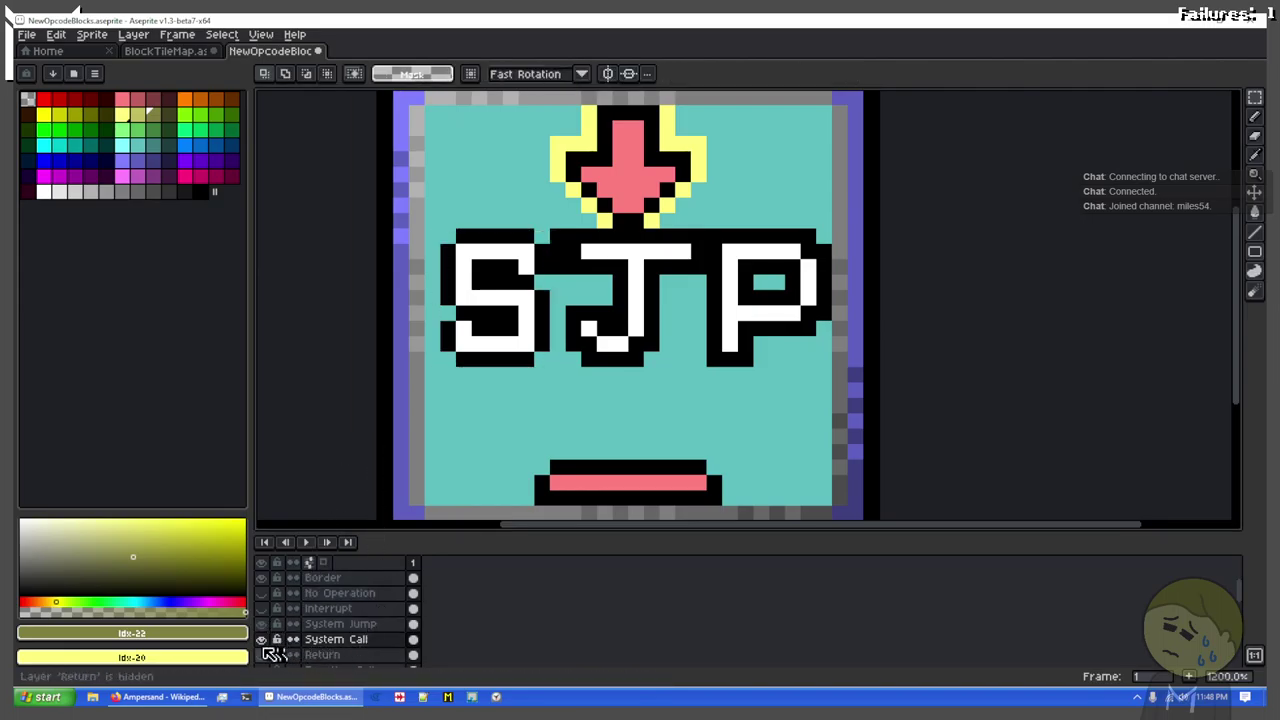
Step: Hide the System Call layer and move the J and P on the System Jump layer one pixel to the left
{"action": "left_click", "coordinate": [318, 625]}
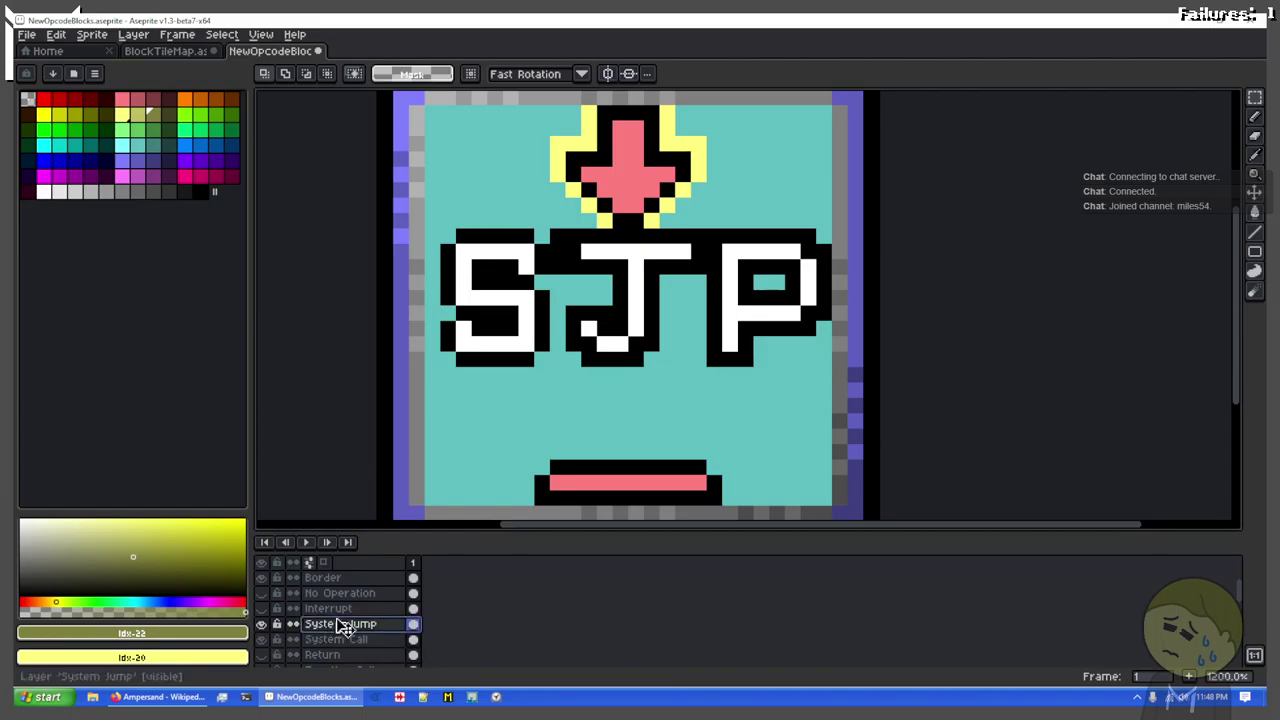
{"action": "left_click", "coordinate": [262, 624], "text": "alt"}
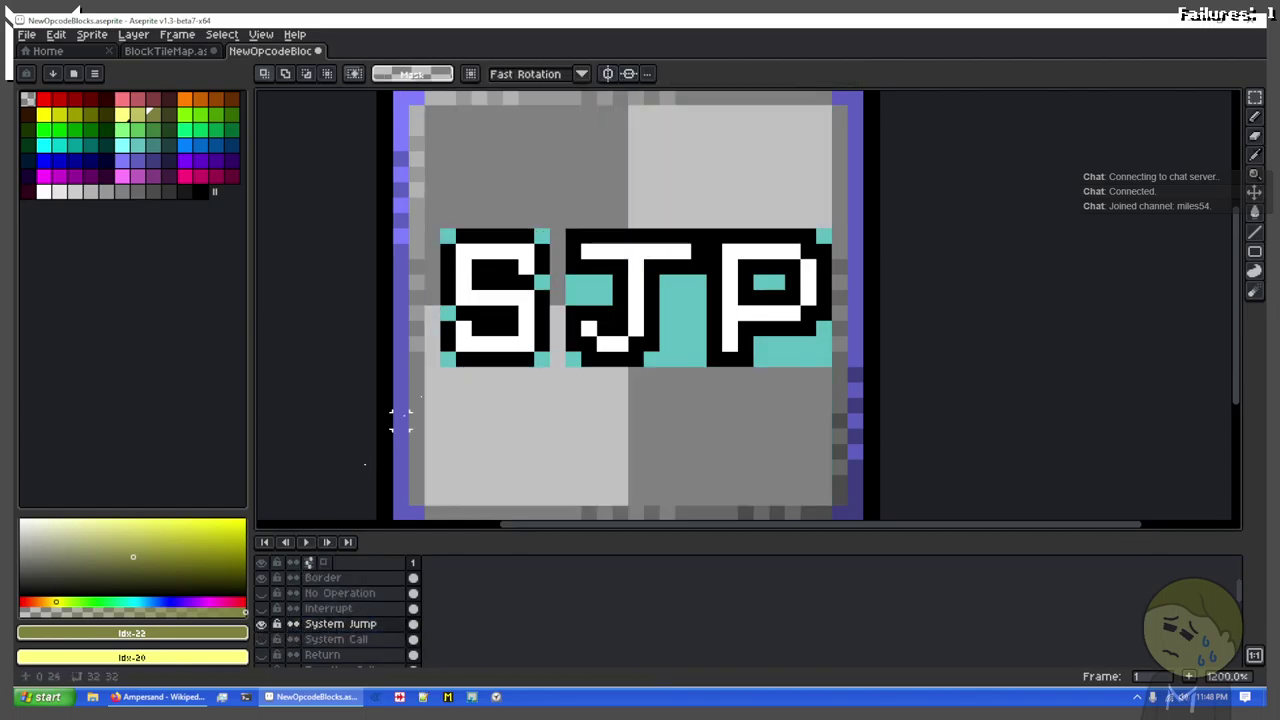
{"action": "left_click_drag", "start_coordinate": [478, 250], "coordinate": [448, 359]}
{"action": "left_click", "coordinate": [604, 436]}
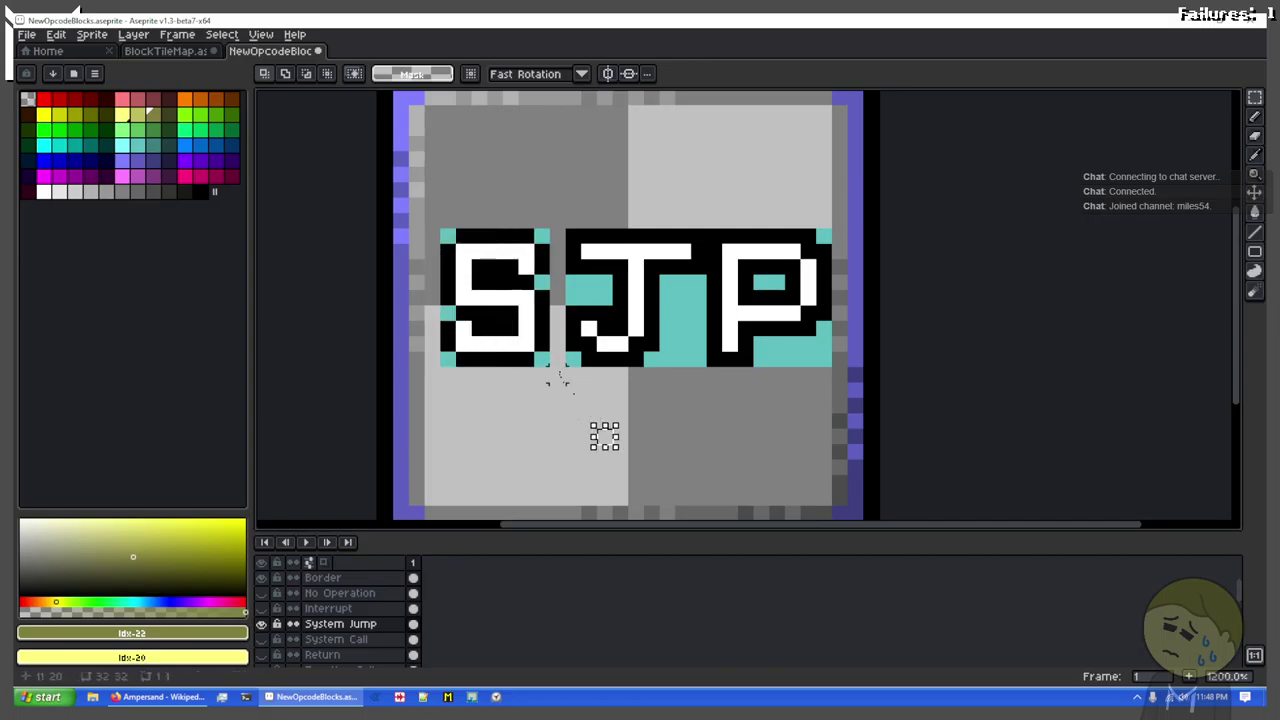
{"action": "left_click_drag", "start_coordinate": [573, 359], "coordinate": [772, 268]}
{"action": "key", "text": "ctrl+d"}
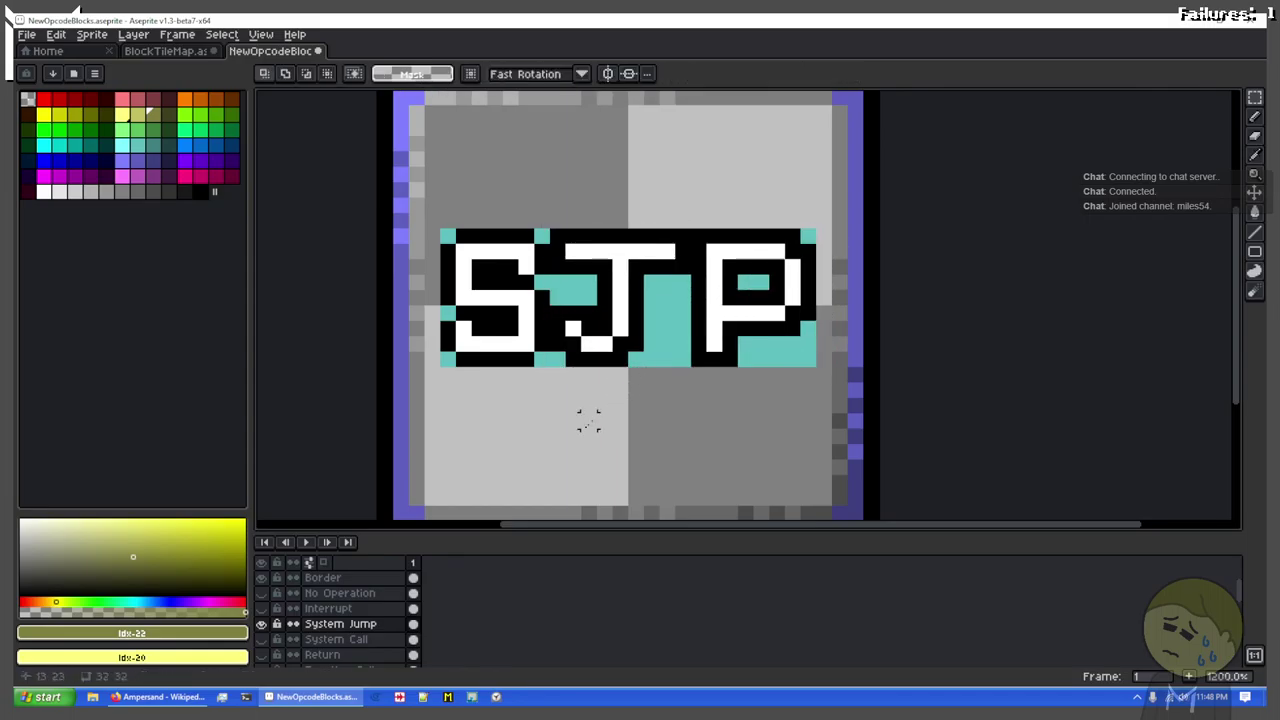
Step: Remove the whole SJP lettering from the System Jump layer
{"action": "scroll", "coordinate": [589, 420], "scroll_direction": "down", "scroll_amount": 3}
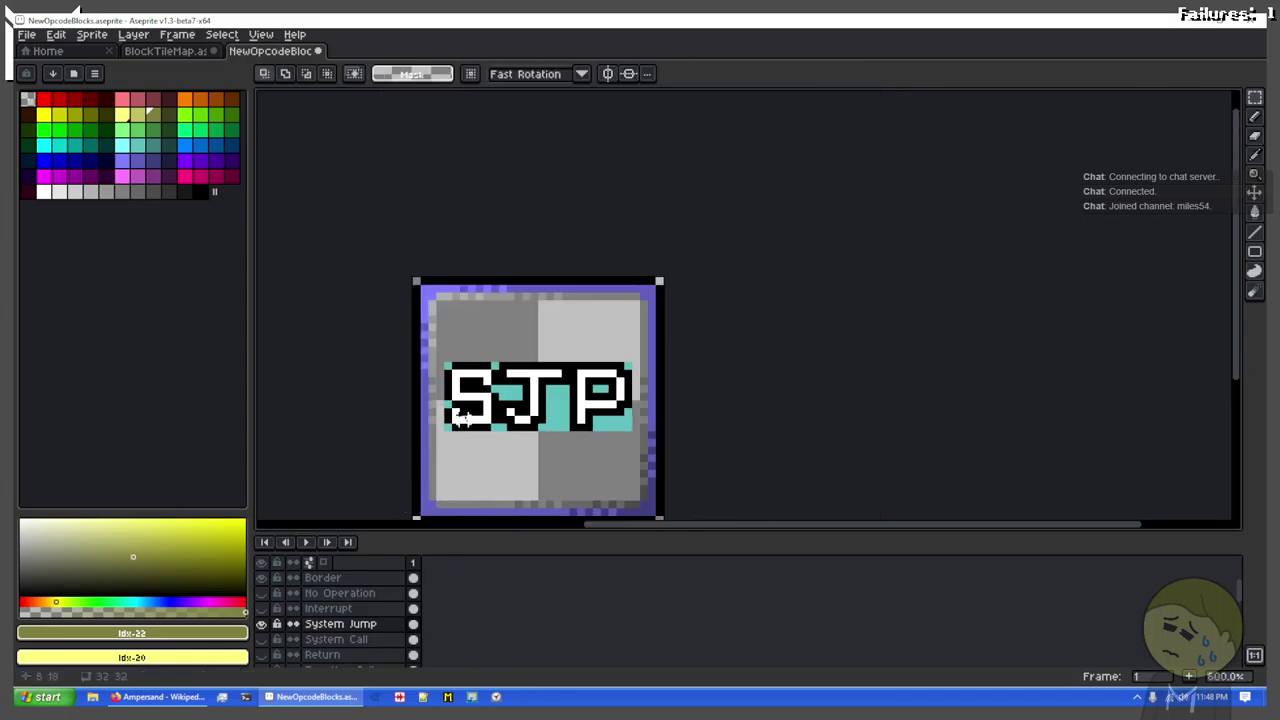
{"action": "mouse_move", "coordinate": [452, 424]}
{"action": "left_mouse_down"}
{"action": "mouse_move", "coordinate": [633, 357]}
{"action": "mouse_move", "coordinate": [447, 430]}
{"action": "left_mouse_up"}
{"action": "key", "text": "Delete"}
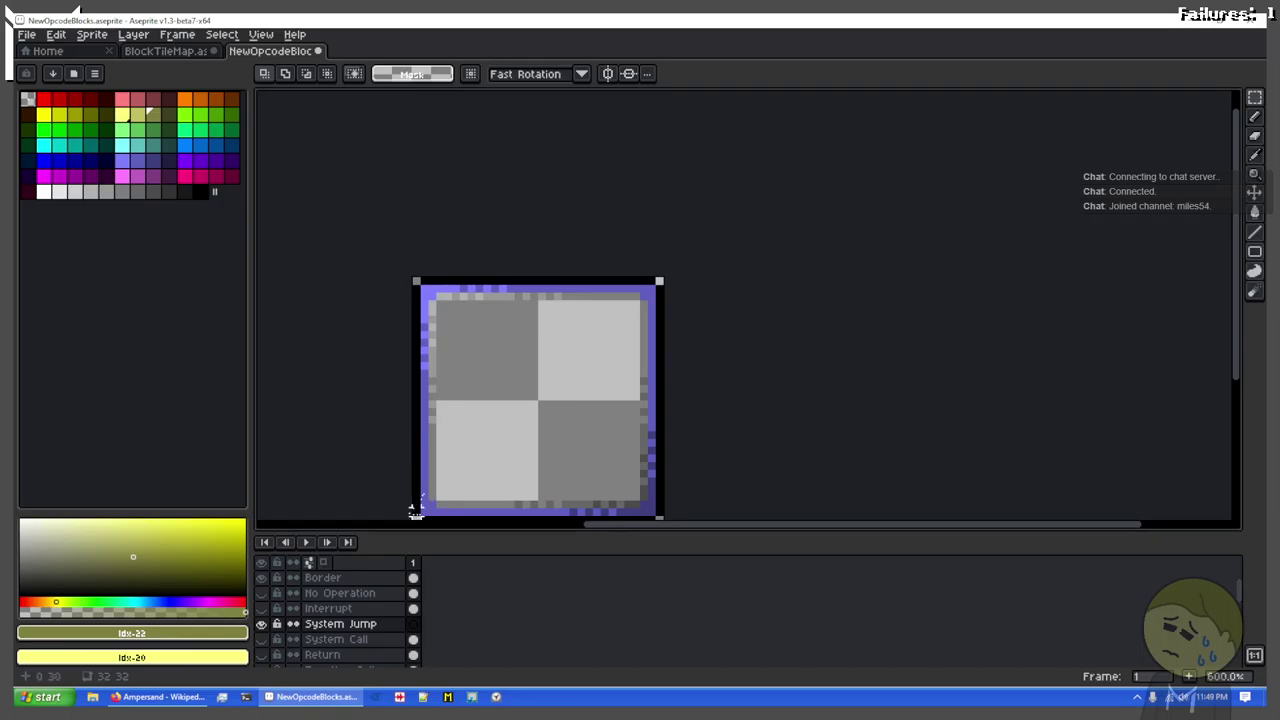
Step: Fill the tile's interior on the System Jump layer with teal (Idx-49) and paste the SJP lettering back on it
{"action": "left_click_drag", "start_coordinate": [422, 512], "coordinate": [660, 280]}
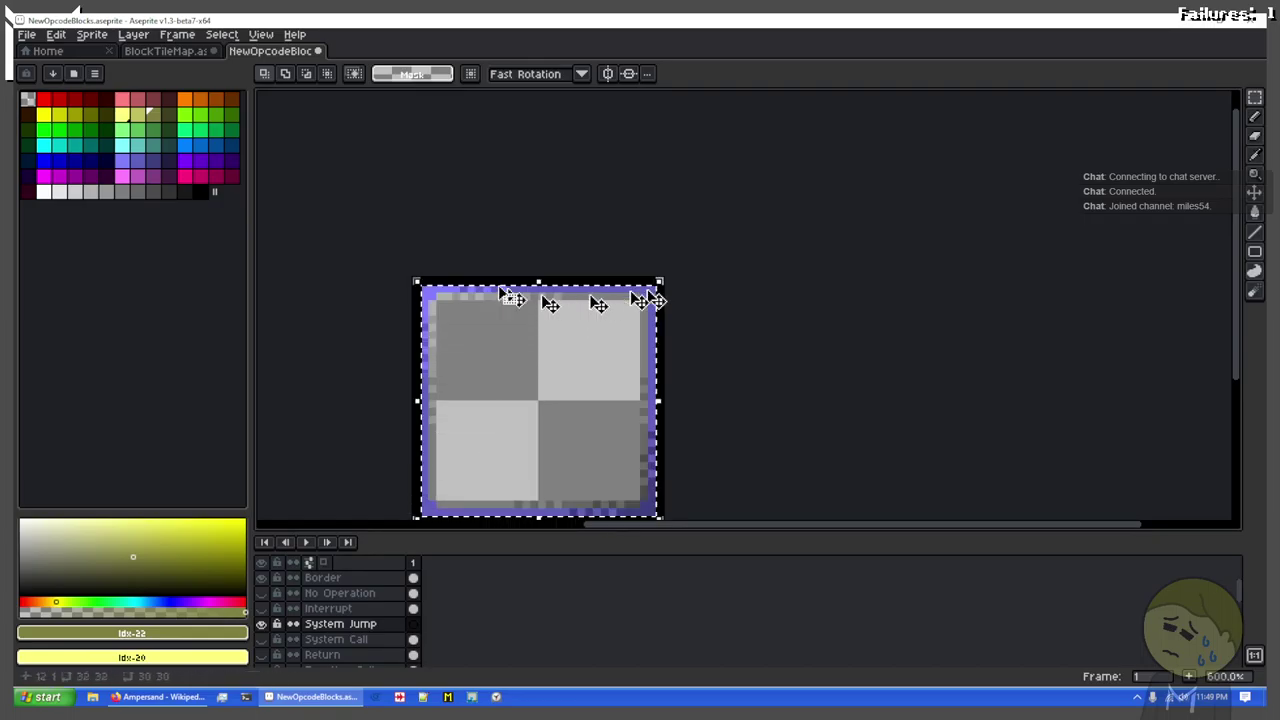
{"action": "left_click", "coordinate": [137, 145]}
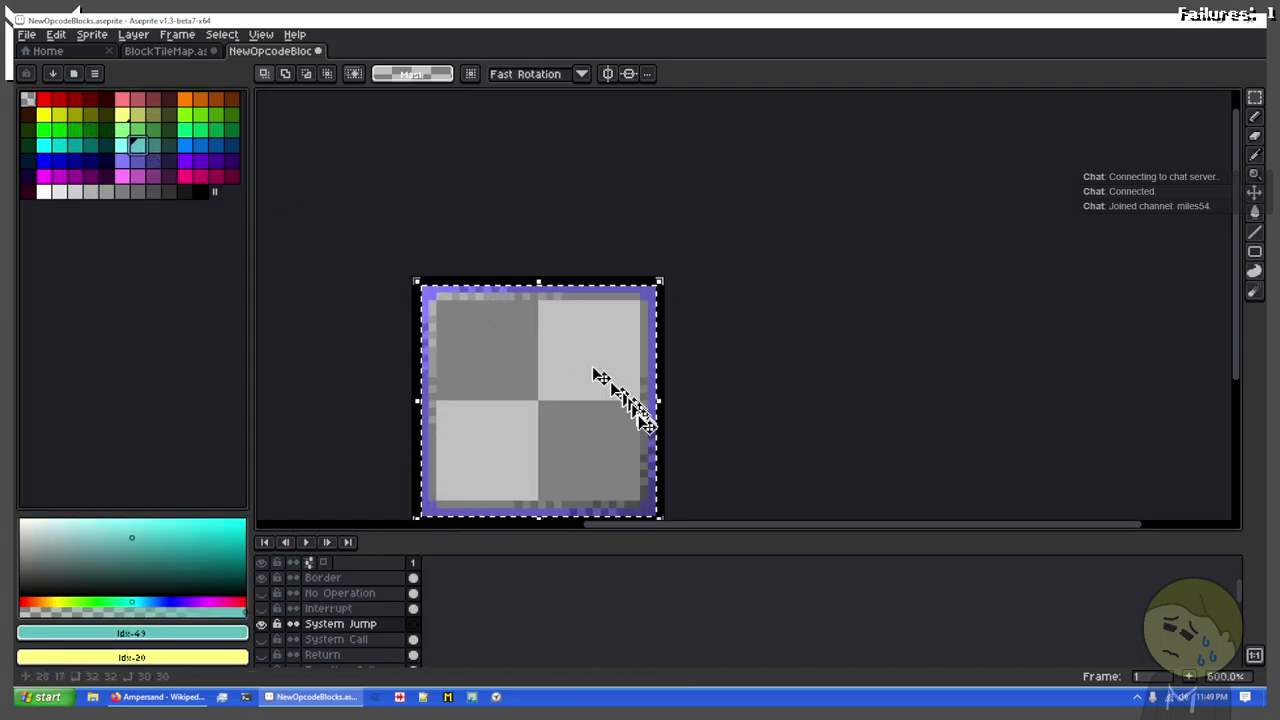
{"action": "key", "text": "f"}
{"action": "key", "text": "ctrl+v"}
{"action": "key", "text": "ctrl+d"}
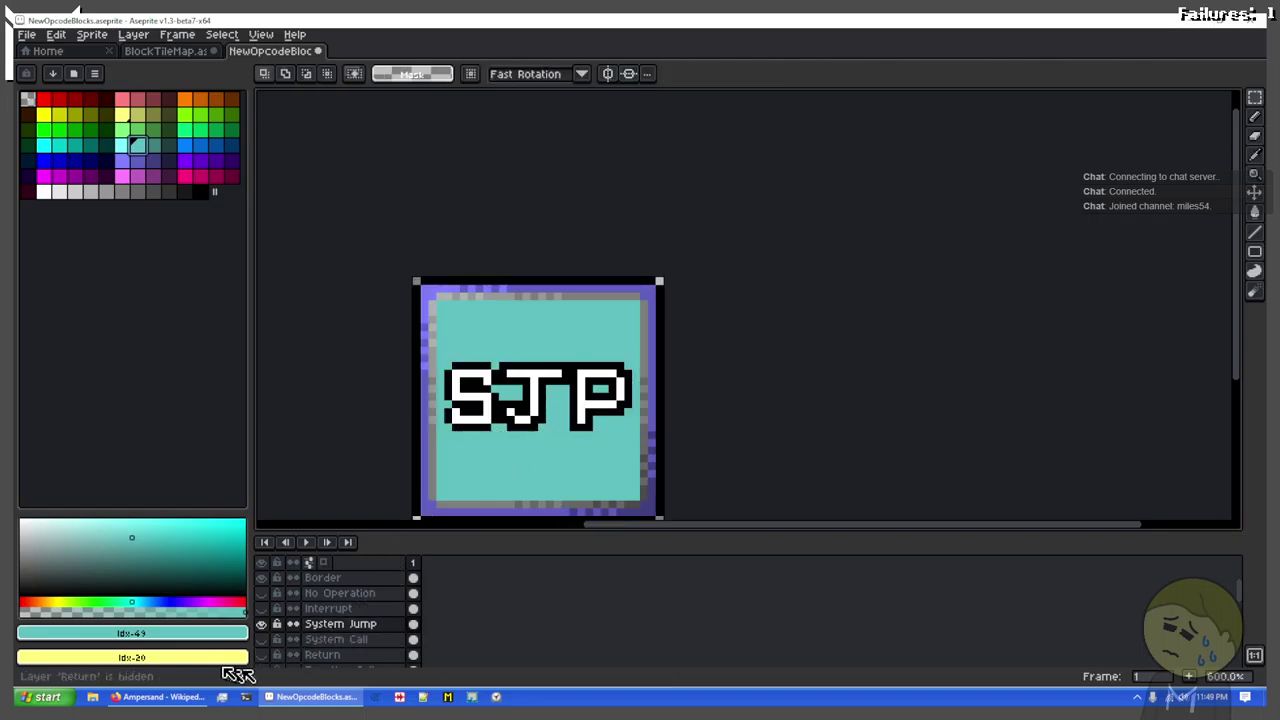
Step: Hide the System Jump layer and expose the SYS artwork of the System Call layer
{"action": "left_click", "coordinate": [262, 623]}
{"action": "left_click", "coordinate": [262, 623]}
{"action": "scroll", "coordinate": [565, 455], "scroll_direction": "up", "scroll_amount": 3}
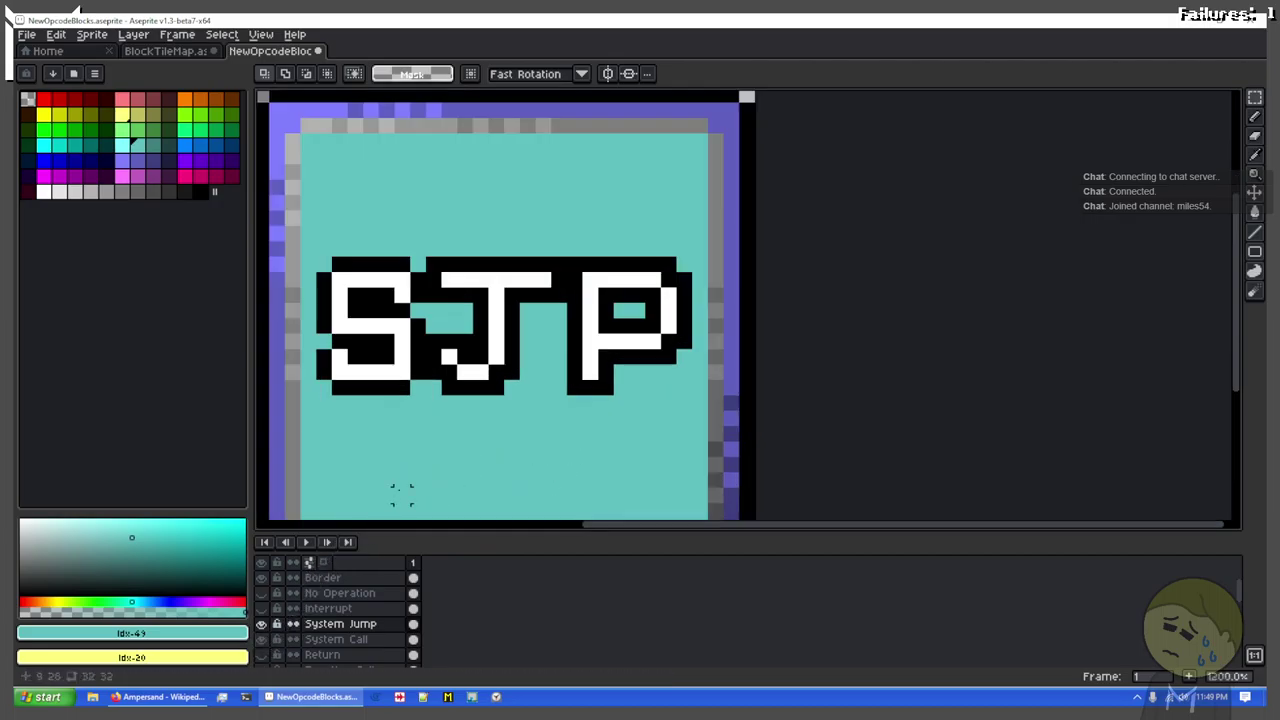
{"action": "left_click_drag", "start_coordinate": [400, 486], "coordinate": [486, 377]}
{"action": "left_click", "coordinate": [262, 623]}
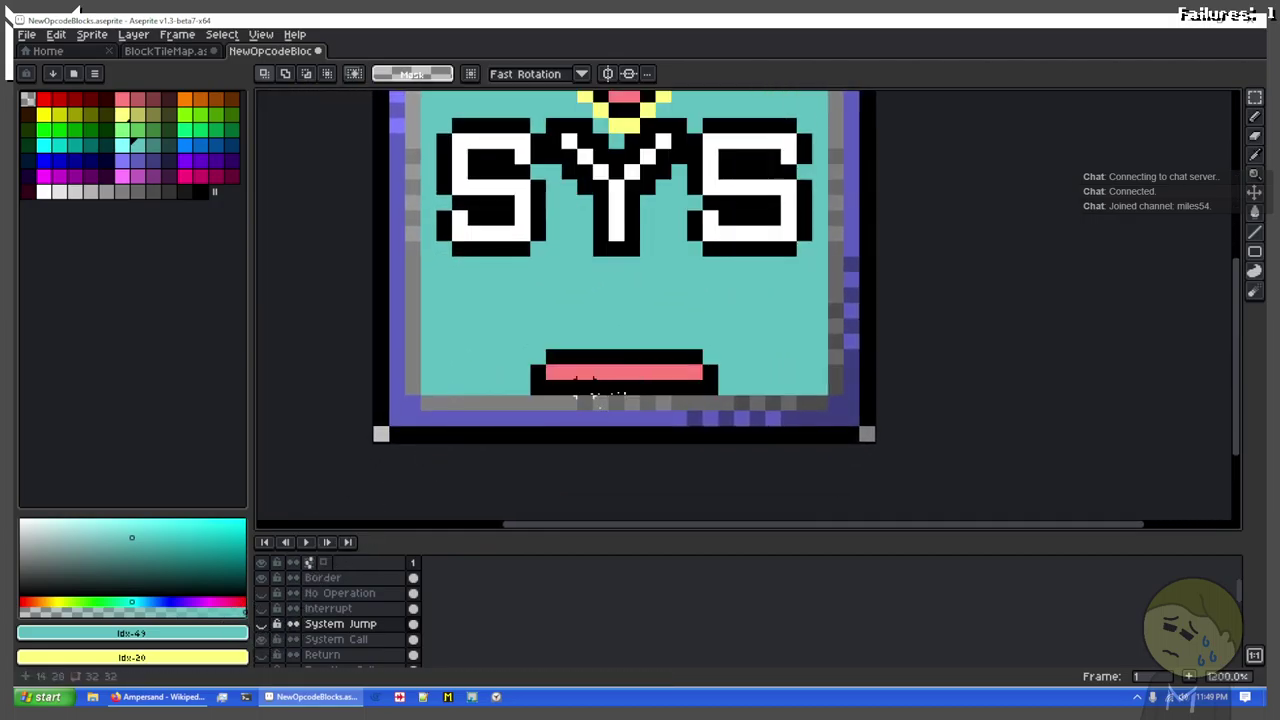
Step: Copy the area below the SYS lettering, including the red bar, from the System Call layer onto the System Jump layer
{"action": "left_click_drag", "start_coordinate": [420, 396], "coordinate": [829, 255]}
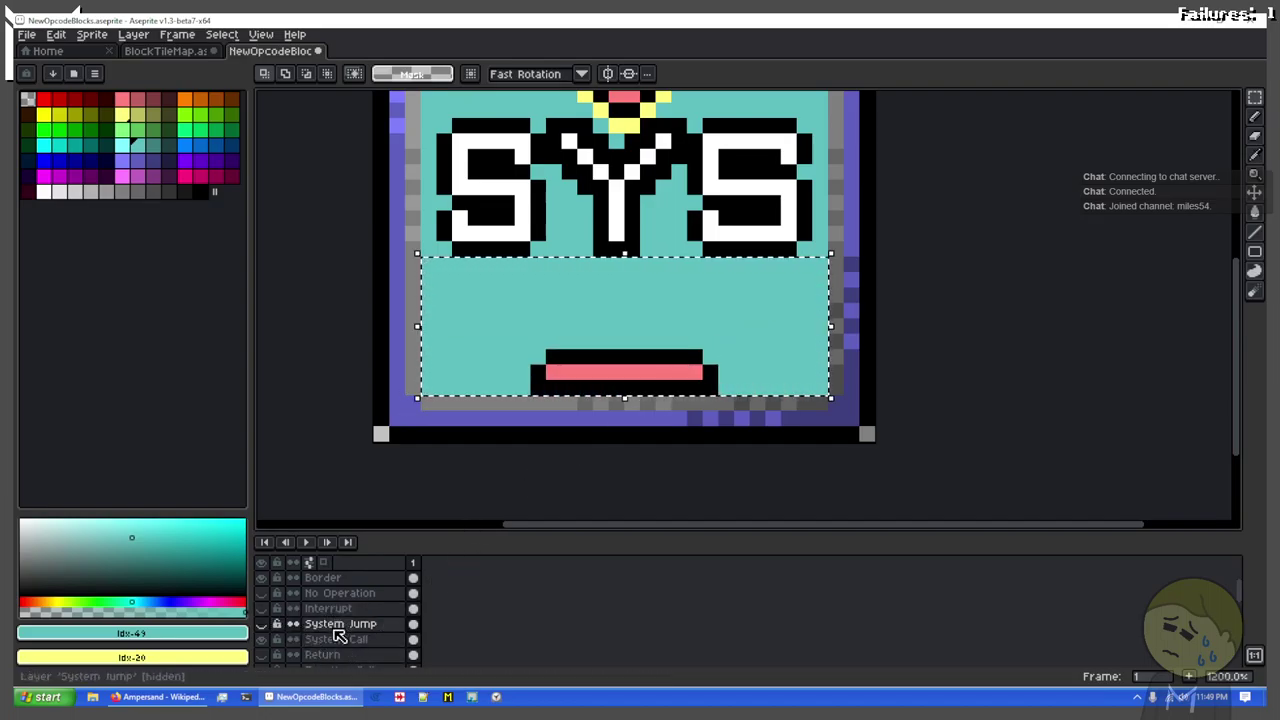
{"action": "left_click", "coordinate": [262, 639]}
{"action": "left_click", "coordinate": [262, 639]}
{"action": "left_click", "coordinate": [375, 641]}
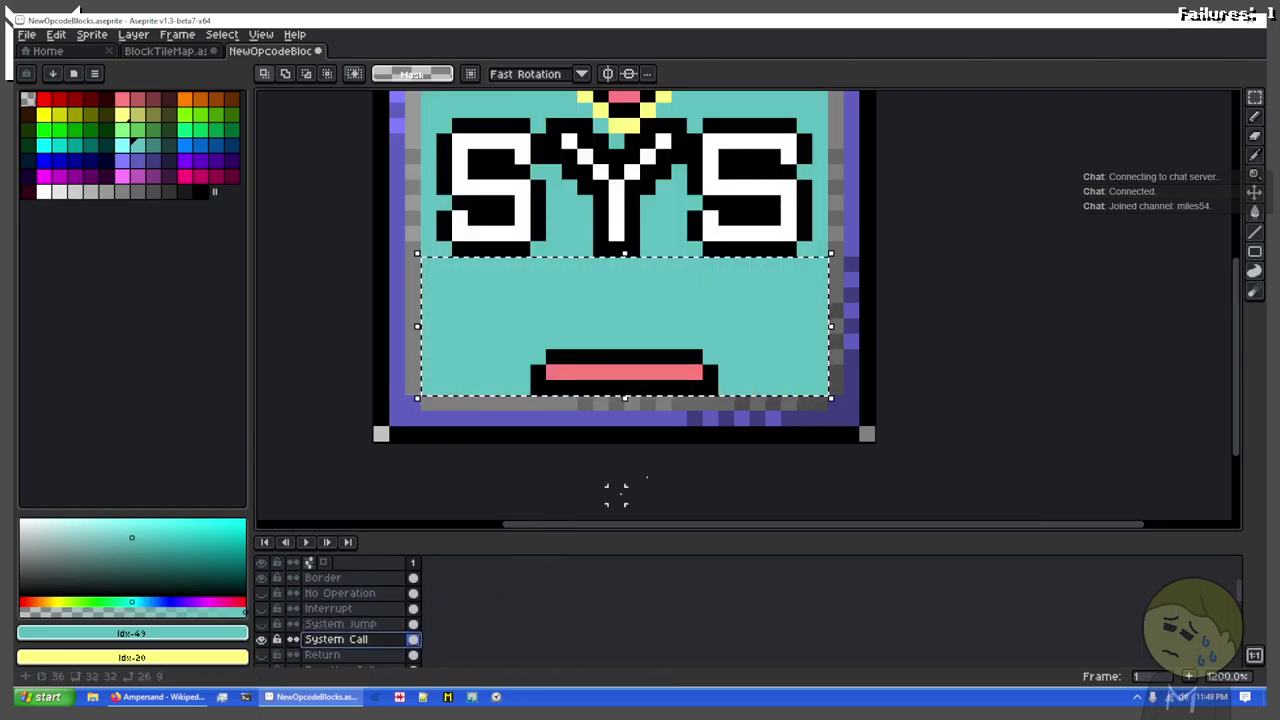
{"action": "left_click", "coordinate": [630, 400]}
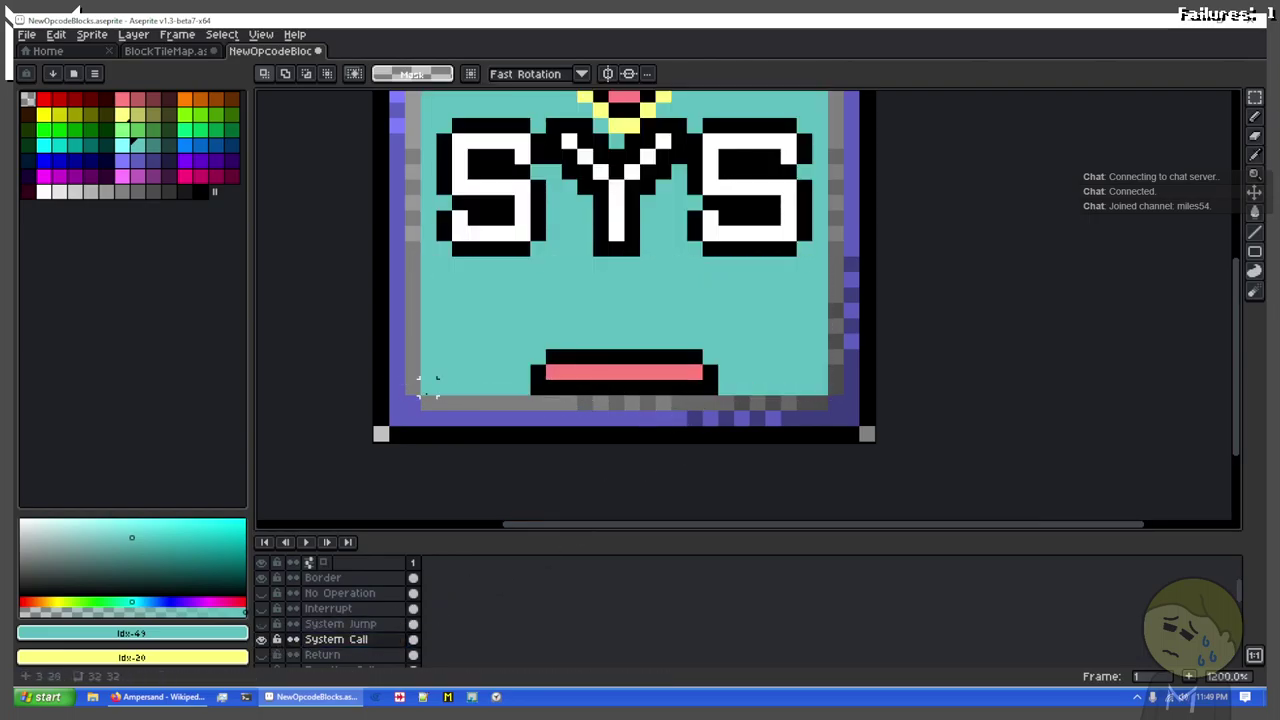
{"action": "left_click_drag", "start_coordinate": [426, 389], "coordinate": [822, 266]}
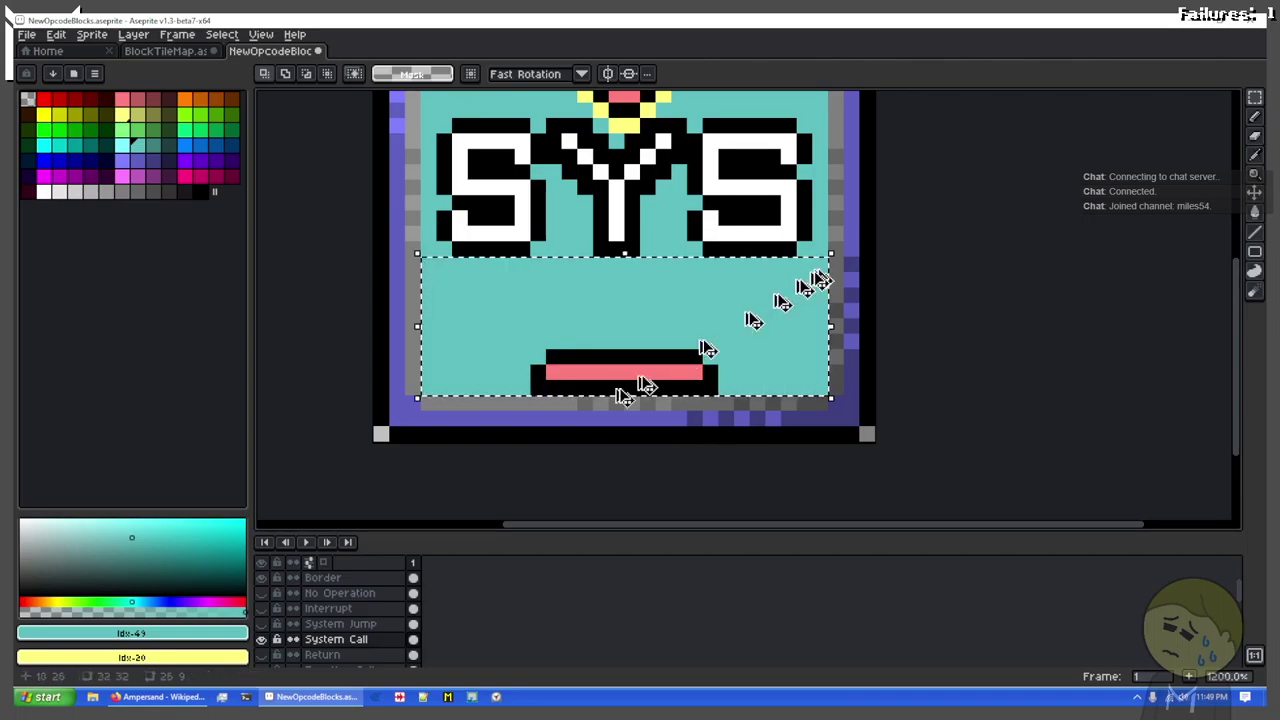
{"action": "key", "text": "ctrl+d"}
{"action": "left_click", "coordinate": [318, 623]}
{"action": "left_click", "coordinate": [262, 624]}
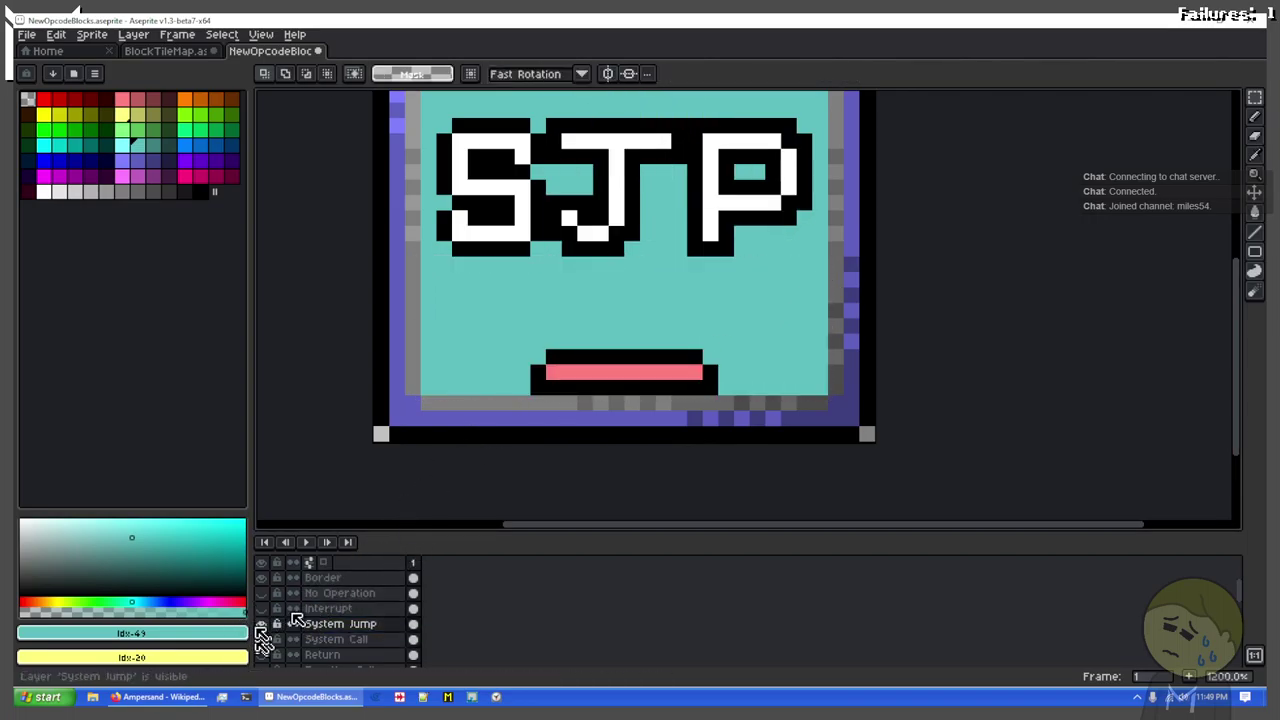
Step: Show the Pop layer instead of System Jump and select the 8 x 8 pixel area of its up arrow
{"action": "scroll", "coordinate": [265, 632], "scroll_direction": "down", "scroll_amount": 5}
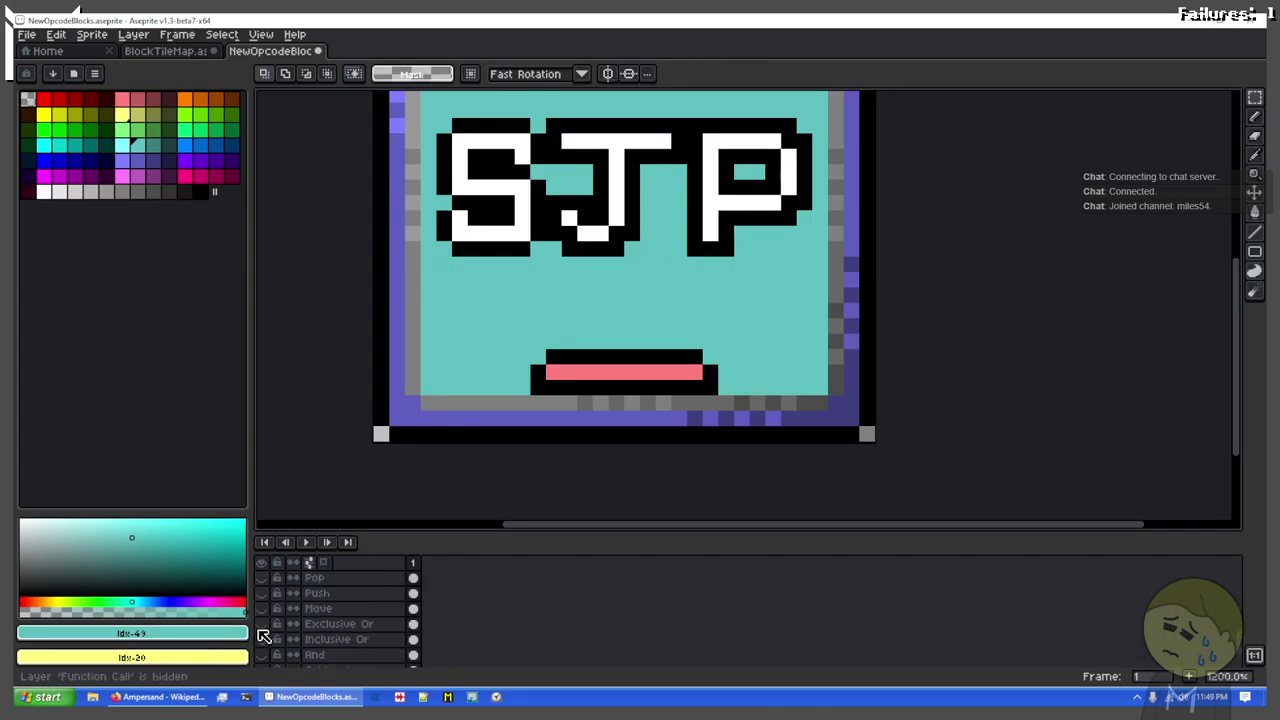
{"action": "scroll", "coordinate": [263, 636], "scroll_direction": "down", "scroll_amount": 2}
{"action": "scroll", "coordinate": [263, 636], "scroll_direction": "up", "scroll_amount": 3}
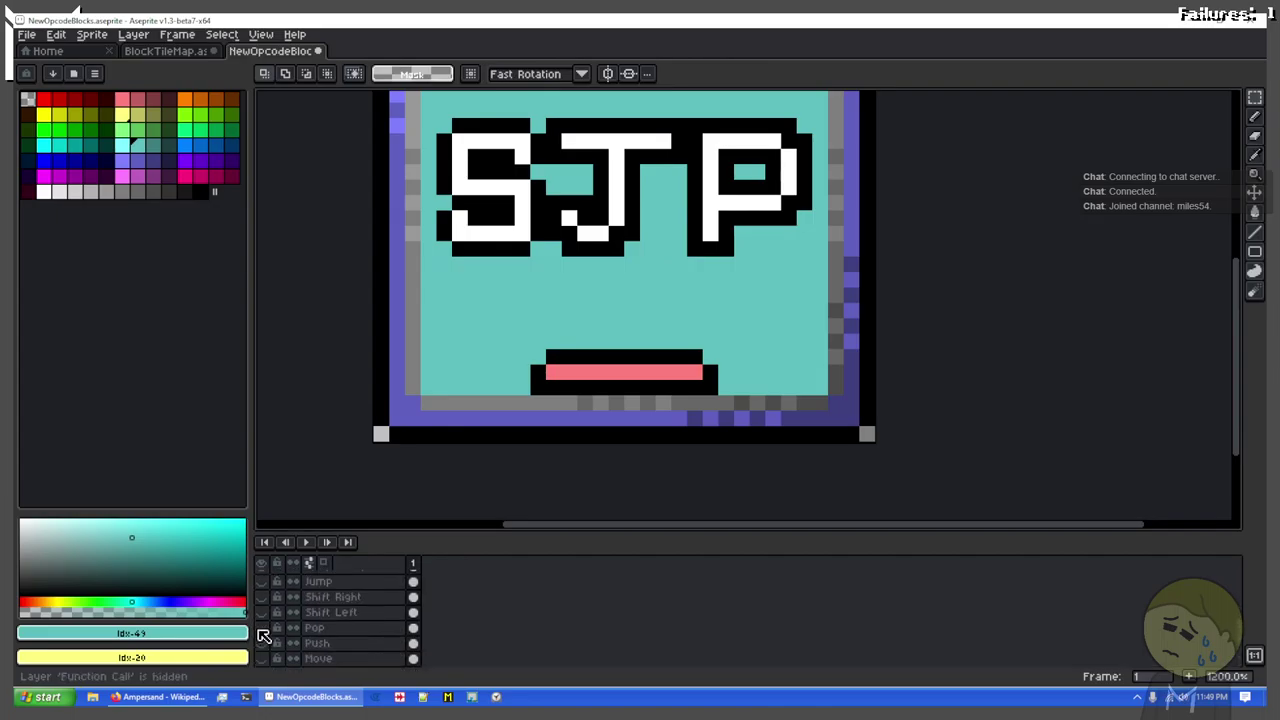
{"action": "scroll", "coordinate": [265, 630], "scroll_direction": "up", "scroll_amount": 2}
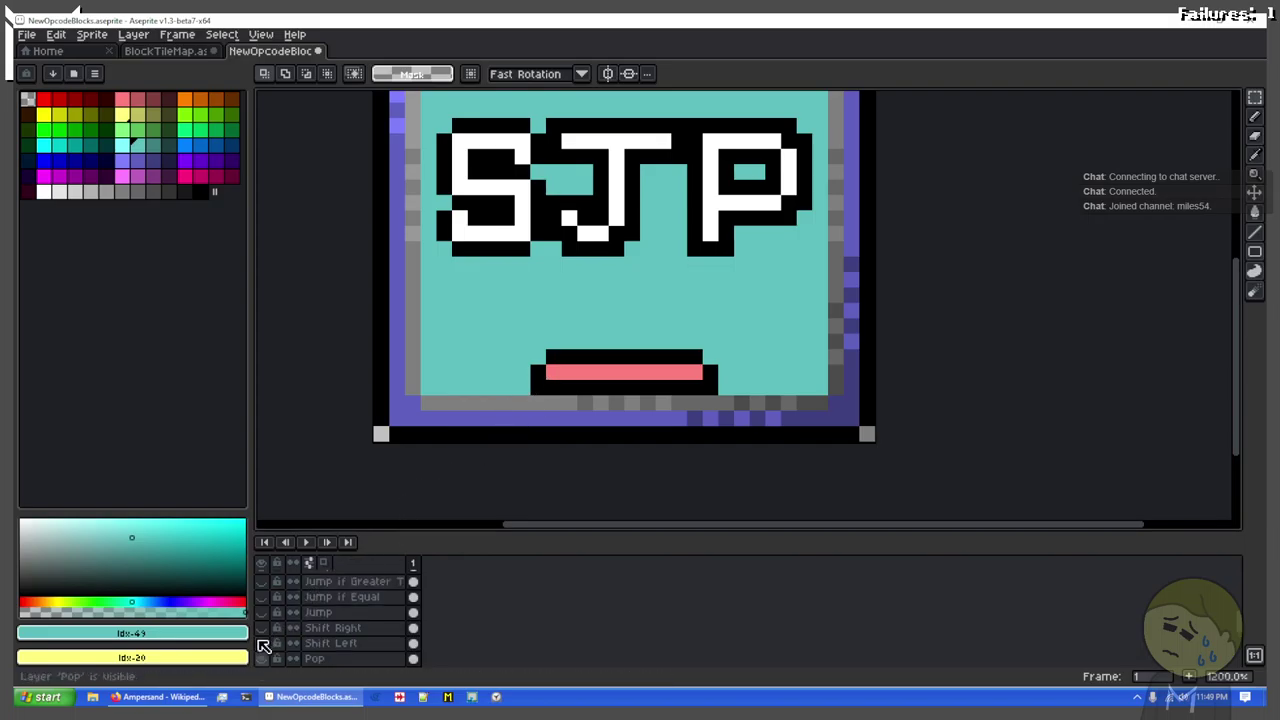
{"action": "left_click", "coordinate": [261, 597]}
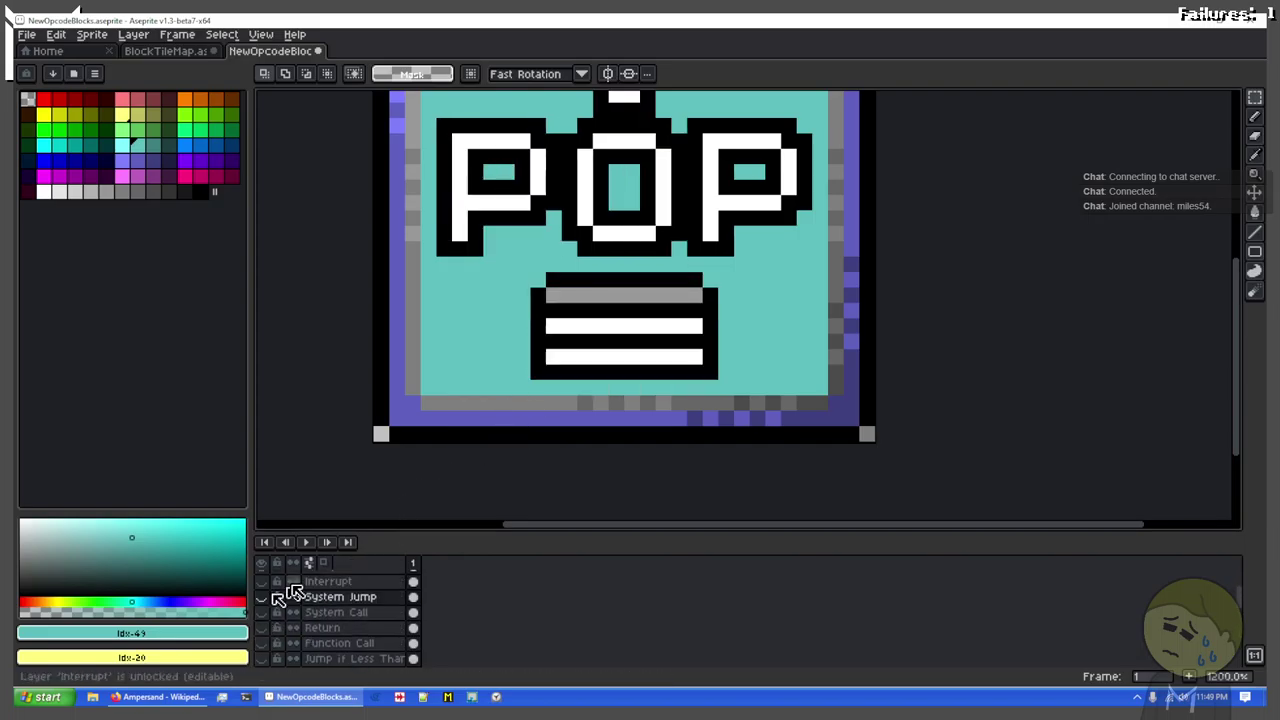
{"action": "scroll", "coordinate": [300, 620], "scroll_direction": "down", "scroll_amount": 3}
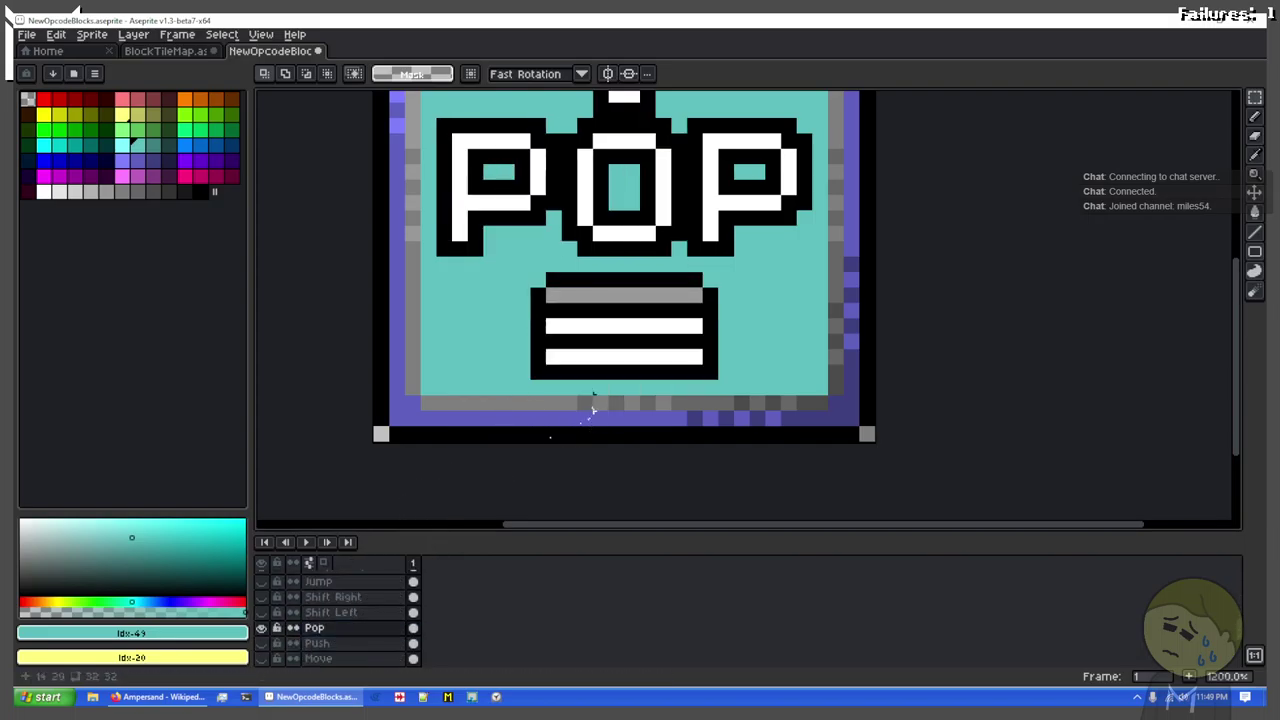
{"action": "scroll", "coordinate": [592, 408], "scroll_direction": "up", "scroll_amount": 3}
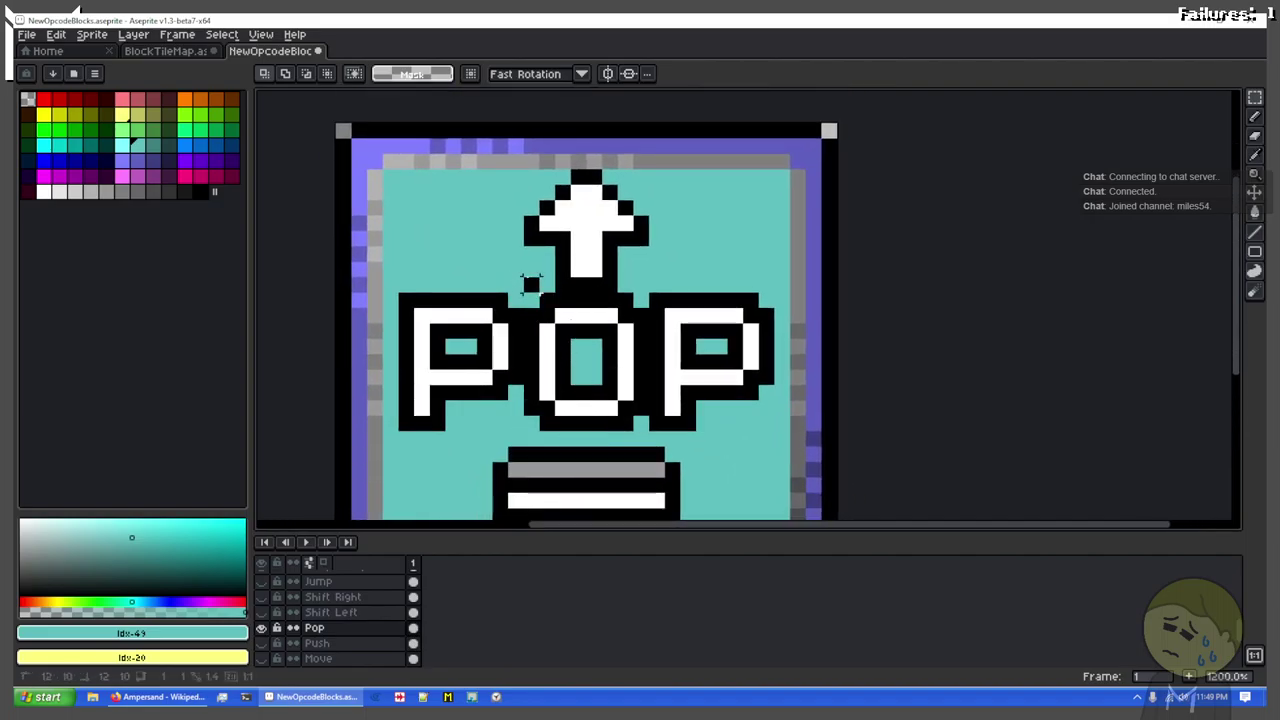
{"action": "left_click_drag", "start_coordinate": [530, 284], "coordinate": [652, 170]}
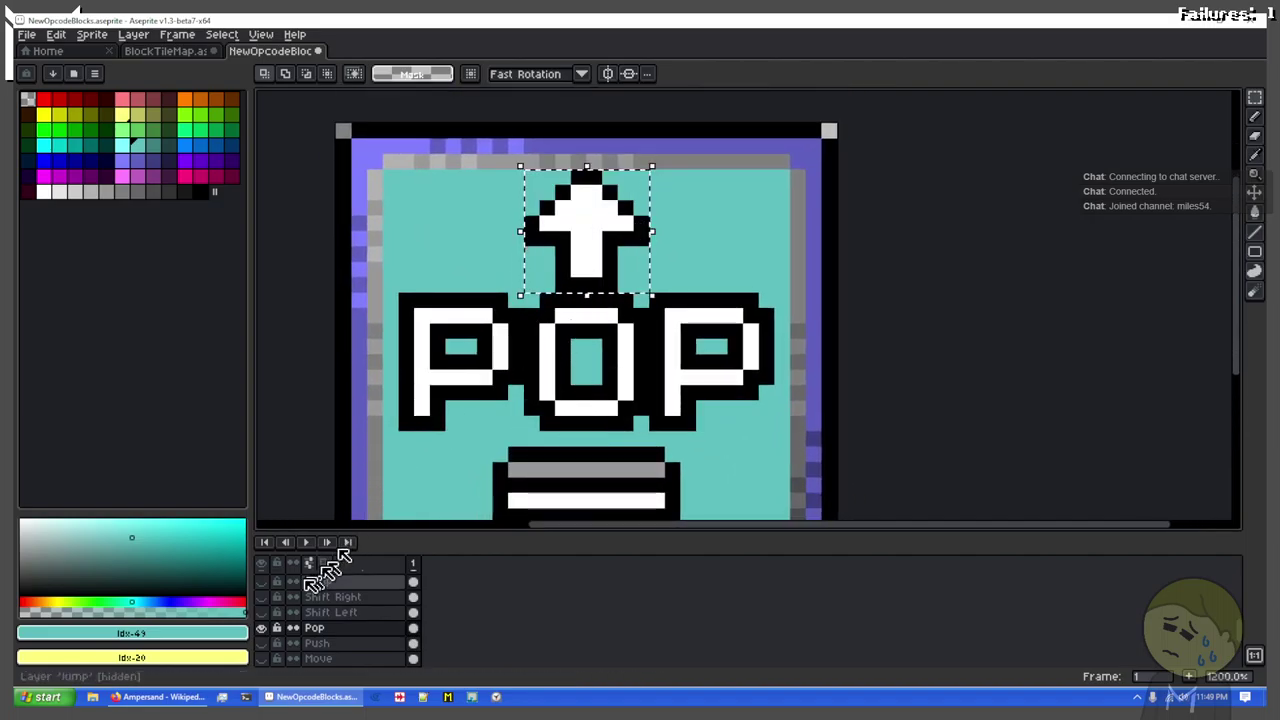
Step: Hide the Pop layer and paste the copied up arrow above the SJP lettering on the visible System Jump layer
{"action": "left_click", "coordinate": [261, 628]}
{"action": "scroll", "coordinate": [287, 627], "scroll_direction": "up", "scroll_amount": 3}
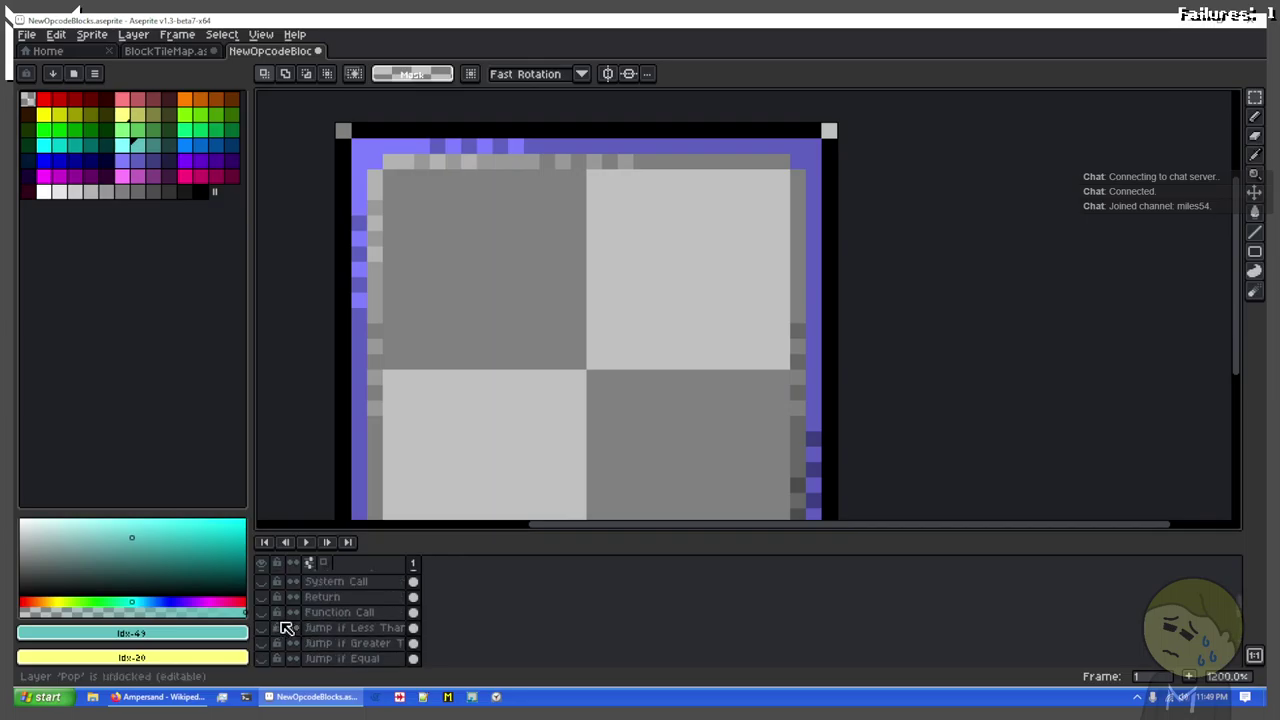
{"action": "scroll", "coordinate": [343, 614], "scroll_direction": "up", "scroll_amount": 3}
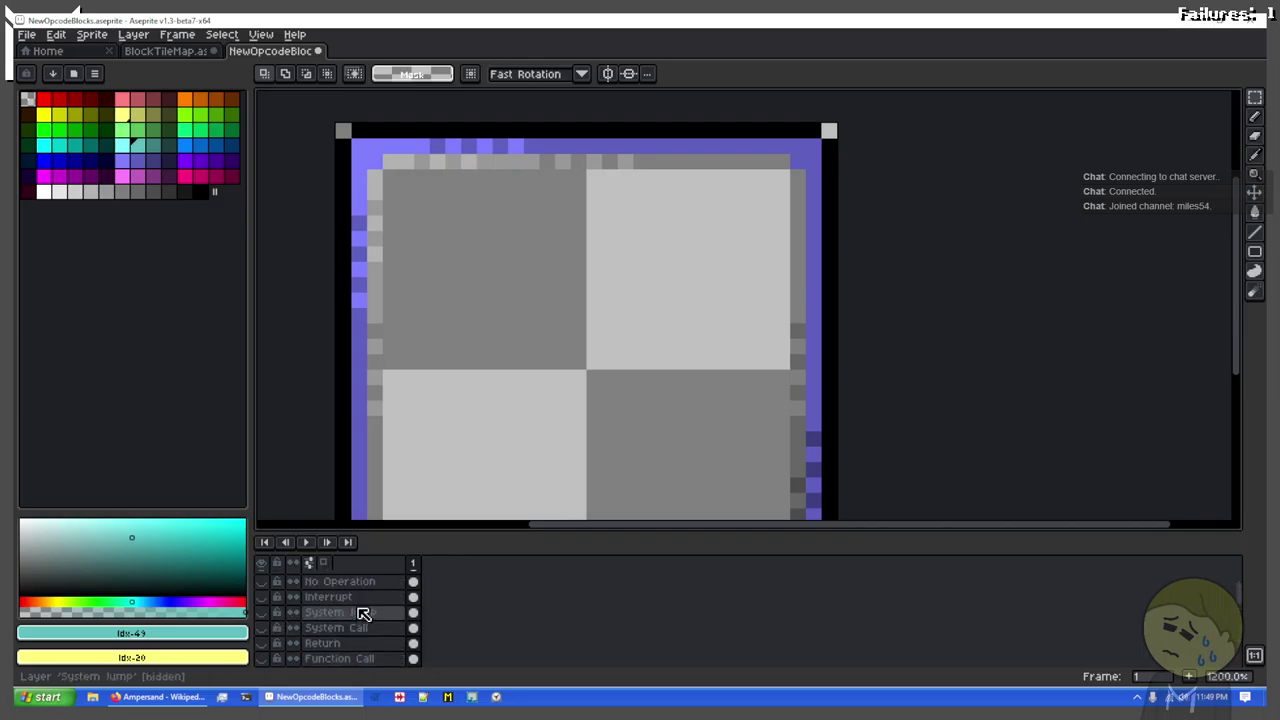
{"action": "left_click", "coordinate": [363, 613]}
{"action": "left_click", "coordinate": [261, 612]}
{"action": "key", "text": "ctrl+v"}
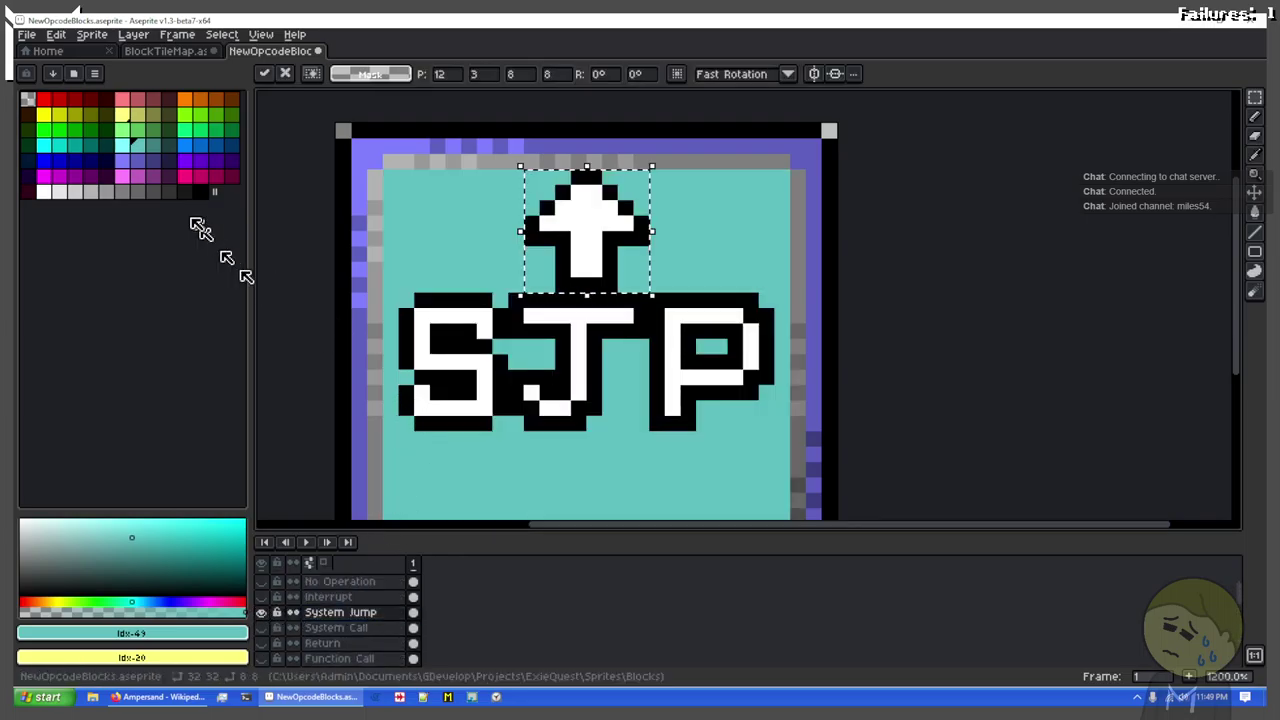
Step: Recolor the white inside of the up arrow to light red (Idx-6) with the Paint Bucket and clear the selection
{"action": "left_click", "coordinate": [121, 100]}
{"action": "key", "text": "f"}
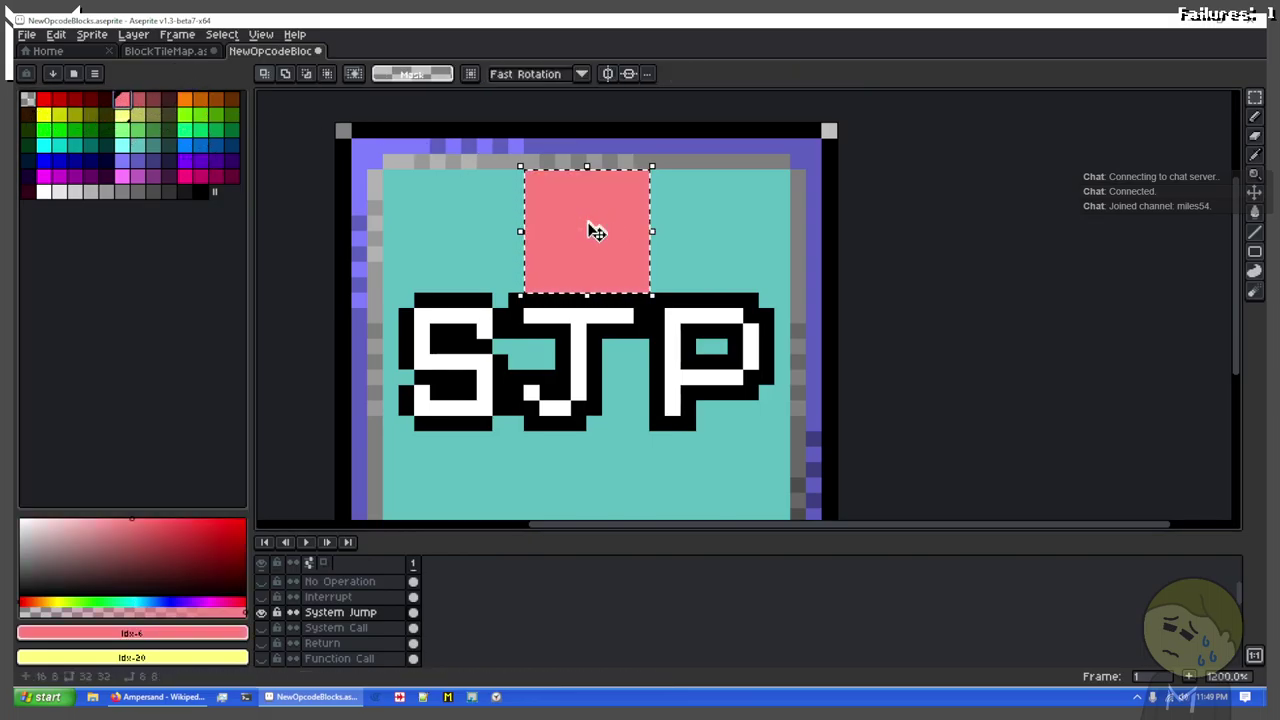
{"action": "key", "text": "ctrl+z"}
{"action": "key", "text": "g"}
{"action": "left_click", "coordinate": [587, 225]}
{"action": "key", "text": "ctrl+d"}
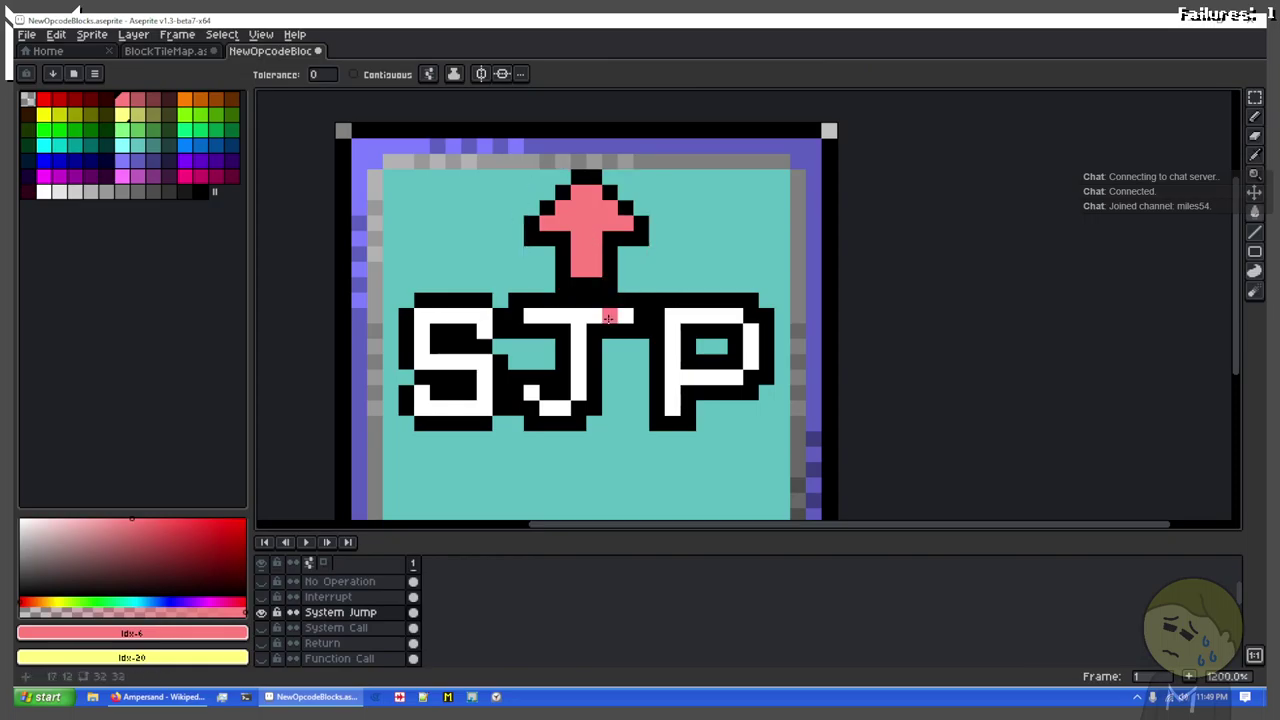
Step: Make the Protection Border layer visible, copy its yellow border and switch to the BlockTileMap document
{"action": "scroll", "coordinate": [622, 402], "scroll_direction": "down", "scroll_amount": 3}
{"action": "left_click_drag", "start_coordinate": [645, 404], "coordinate": [647, 383]}
{"action": "scroll", "coordinate": [645, 385], "scroll_direction": "up", "scroll_amount": 4}
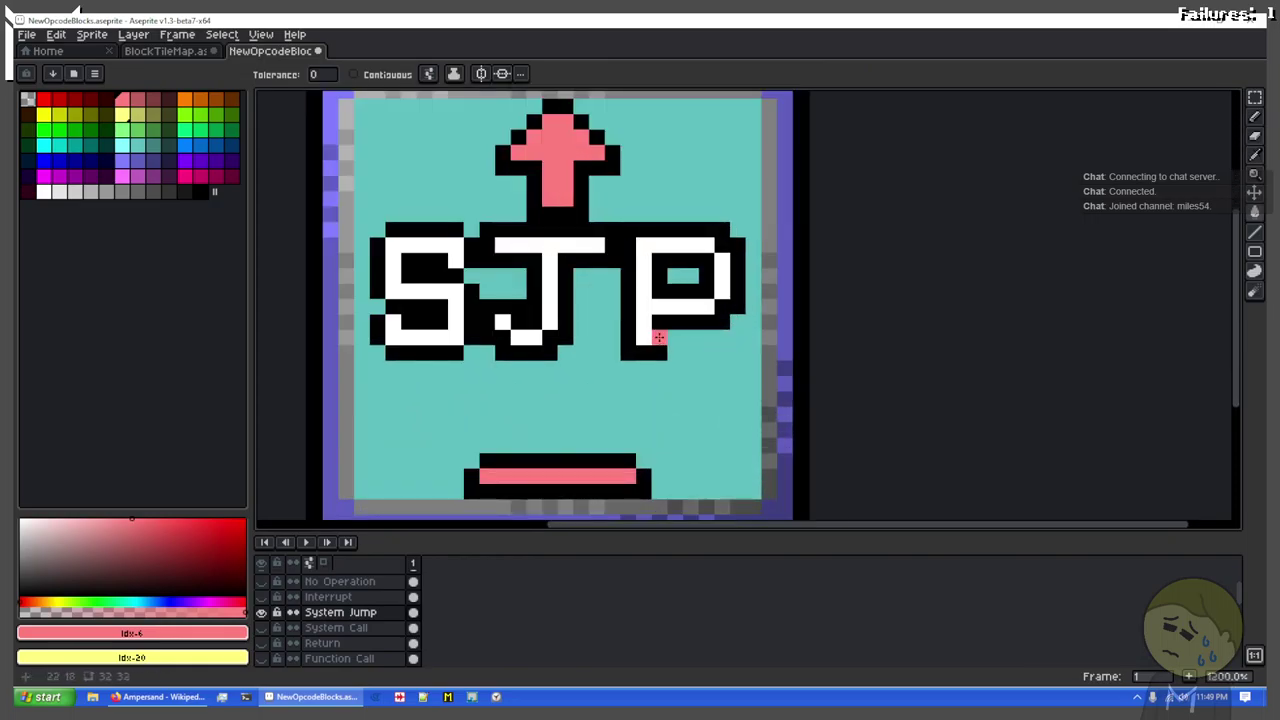
{"action": "scroll", "coordinate": [313, 635], "scroll_direction": "up", "scroll_amount": 1}
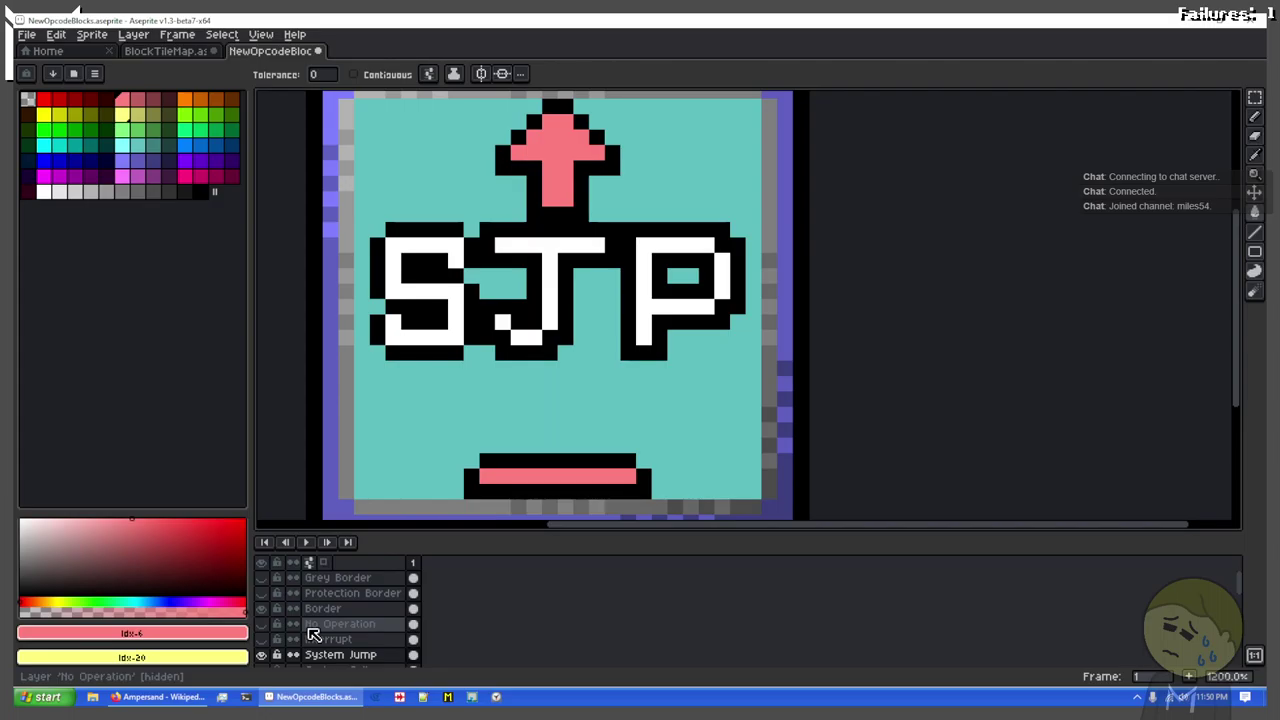
{"action": "left_click", "coordinate": [261, 593]}
{"action": "left_click", "coordinate": [330, 593]}
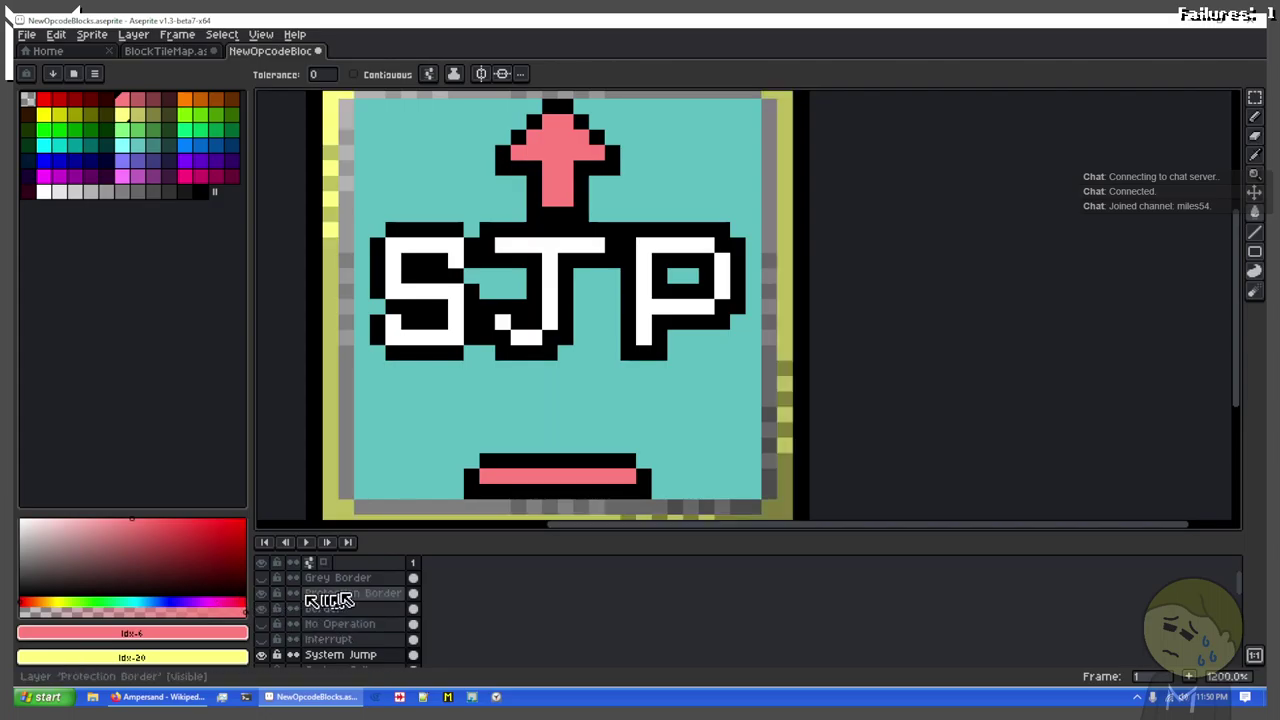
{"action": "left_click", "coordinate": [165, 50]}
{"action": "scroll", "coordinate": [520, 298], "scroll_direction": "down", "scroll_amount": 3}
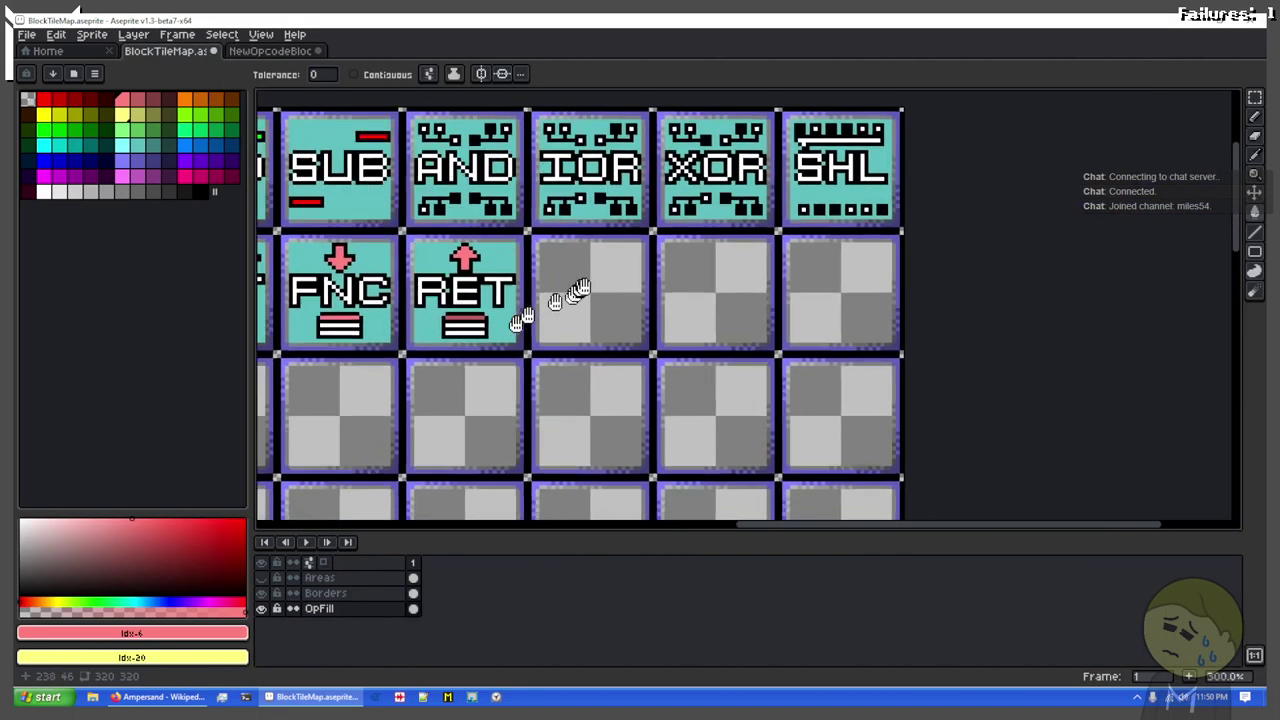
{"action": "key", "text": "ctrl+v"}
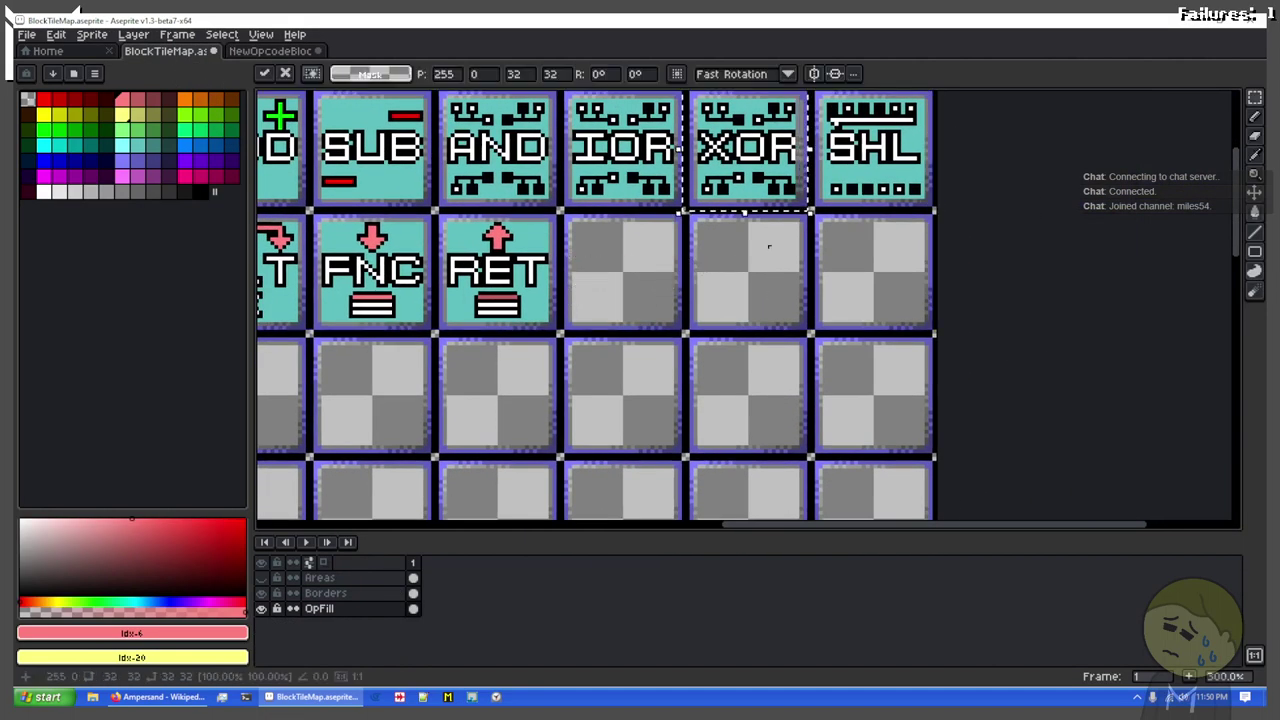
{"action": "left_click_drag", "start_coordinate": [766, 190], "coordinate": [745, 312]}
{"action": "key", "text": "ctrl+z"}
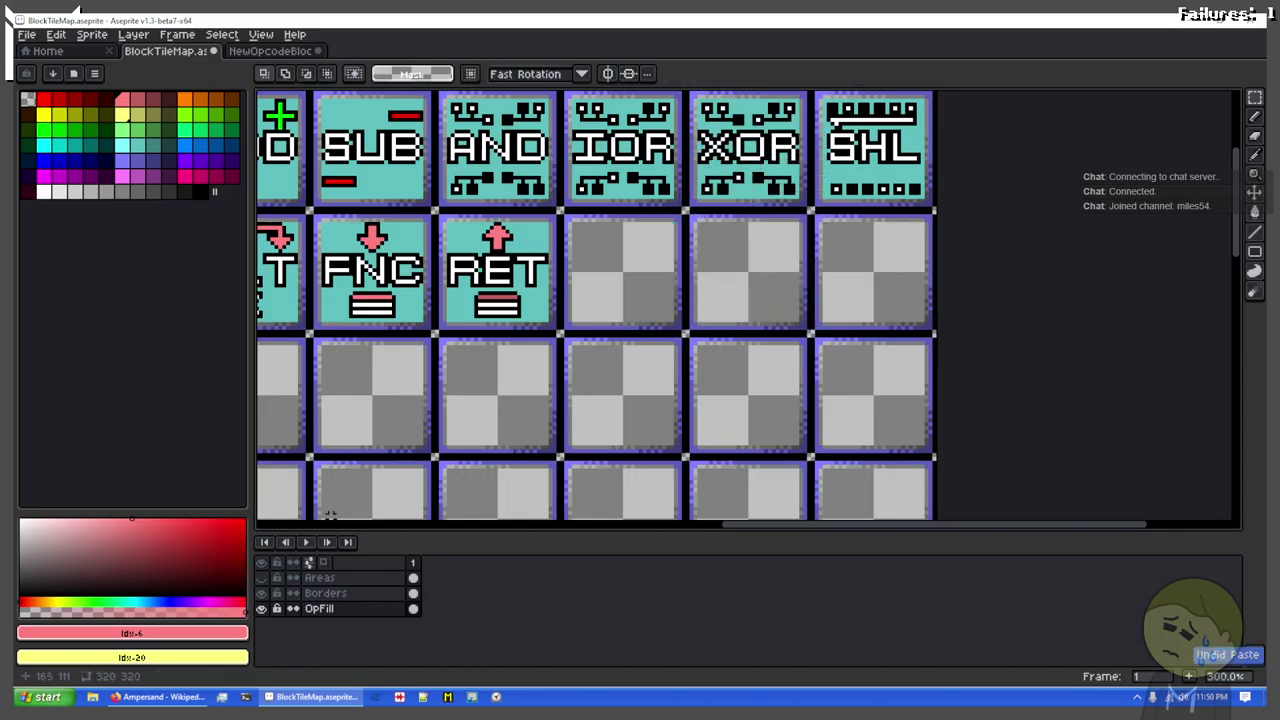
Step: Paste the yellow Protection Border on the Borders layer over the ninth and tenth tiles of the second row
{"action": "left_click", "coordinate": [322, 593]}
{"action": "key", "text": "ctrl+v"}
{"action": "left_click_drag", "start_coordinate": [740, 205], "coordinate": [768, 312]}
{"action": "key", "text": "Up"}
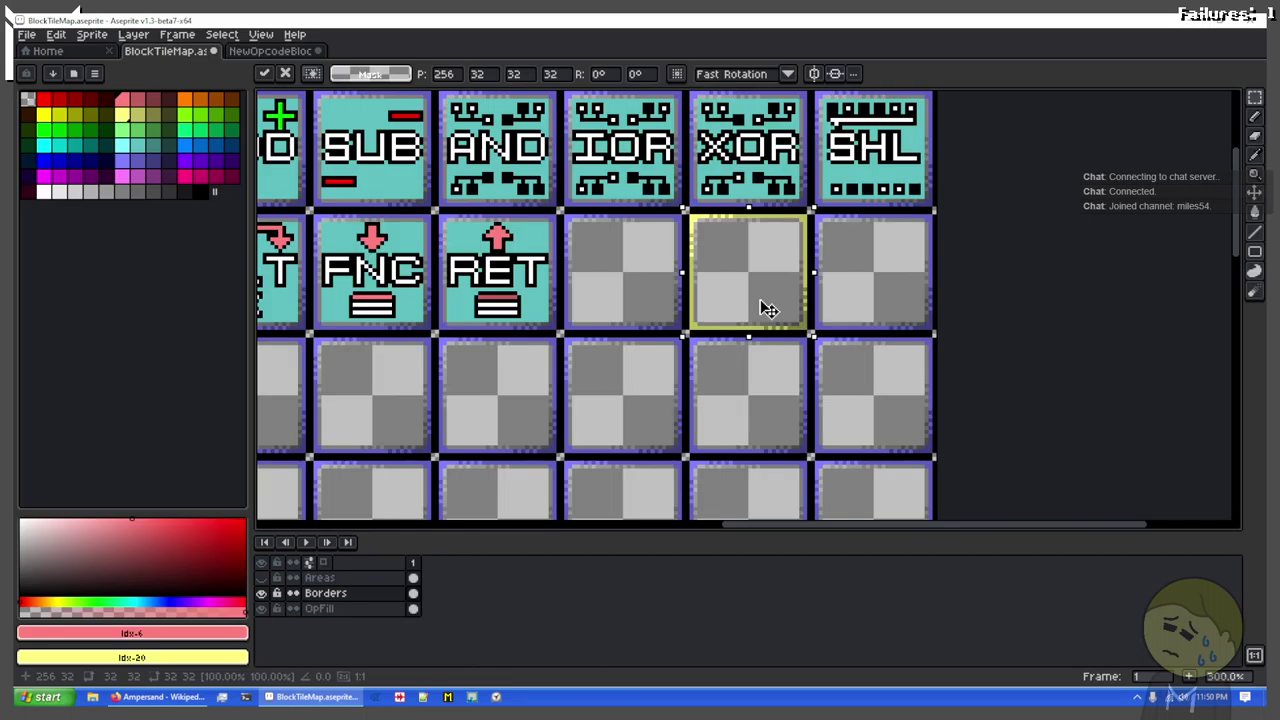
{"action": "left_click_drag", "start_coordinate": [712, 260], "coordinate": [838, 251]}
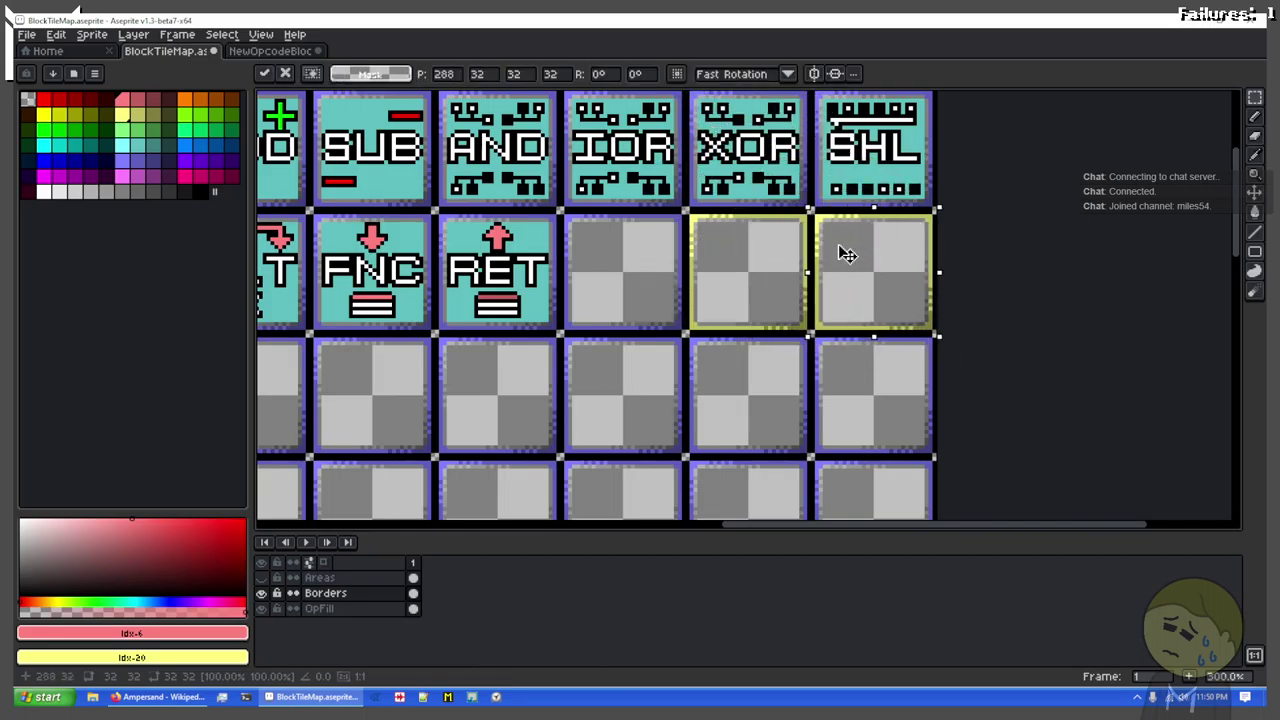
Step: Place copies of the yellow border on the first and second tiles of the third row
{"action": "key", "text": "alt+Tab"}
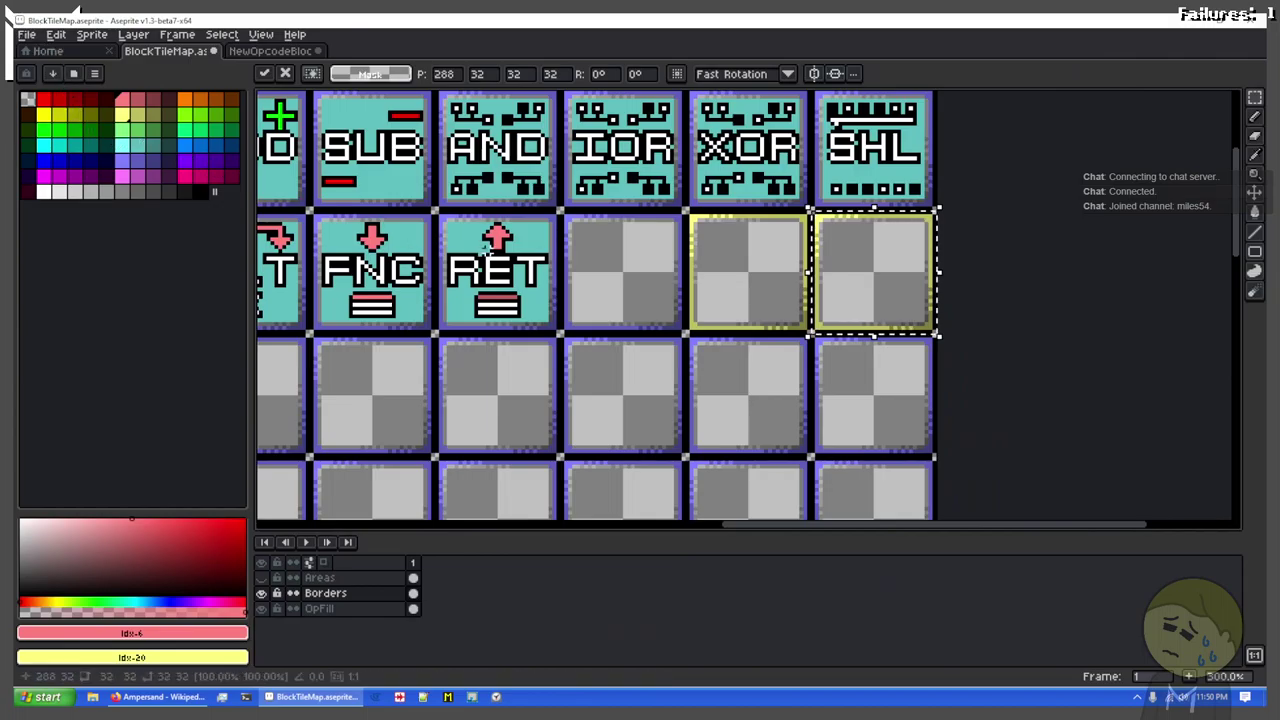
{"action": "left_click_drag", "start_coordinate": [848, 202], "coordinate": [1130, 150]}
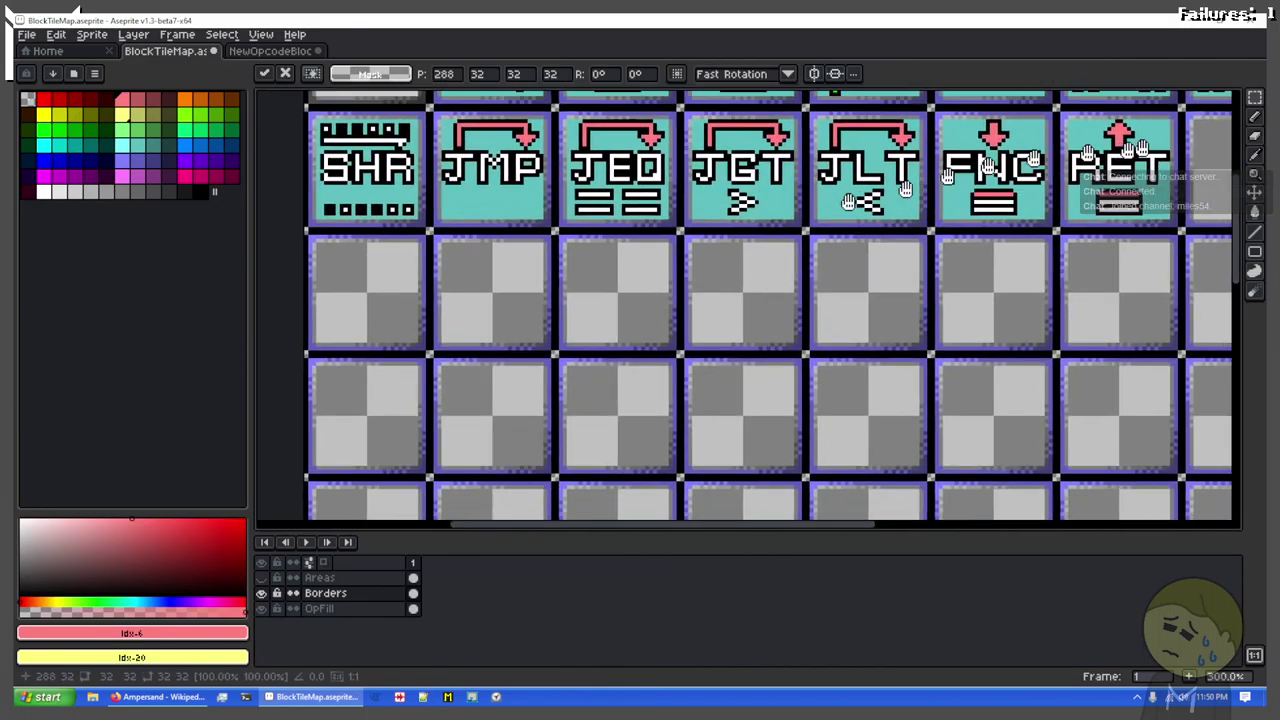
{"action": "left_click_drag", "start_coordinate": [375, 292], "coordinate": [918, 296]}
{"action": "scroll", "coordinate": [776, 269], "scroll_direction": "up", "scroll_amount": 2}
{"action": "key", "text": "ctrl+v"}
{"action": "scroll", "coordinate": [600, 345], "scroll_direction": "down", "scroll_amount": 5}
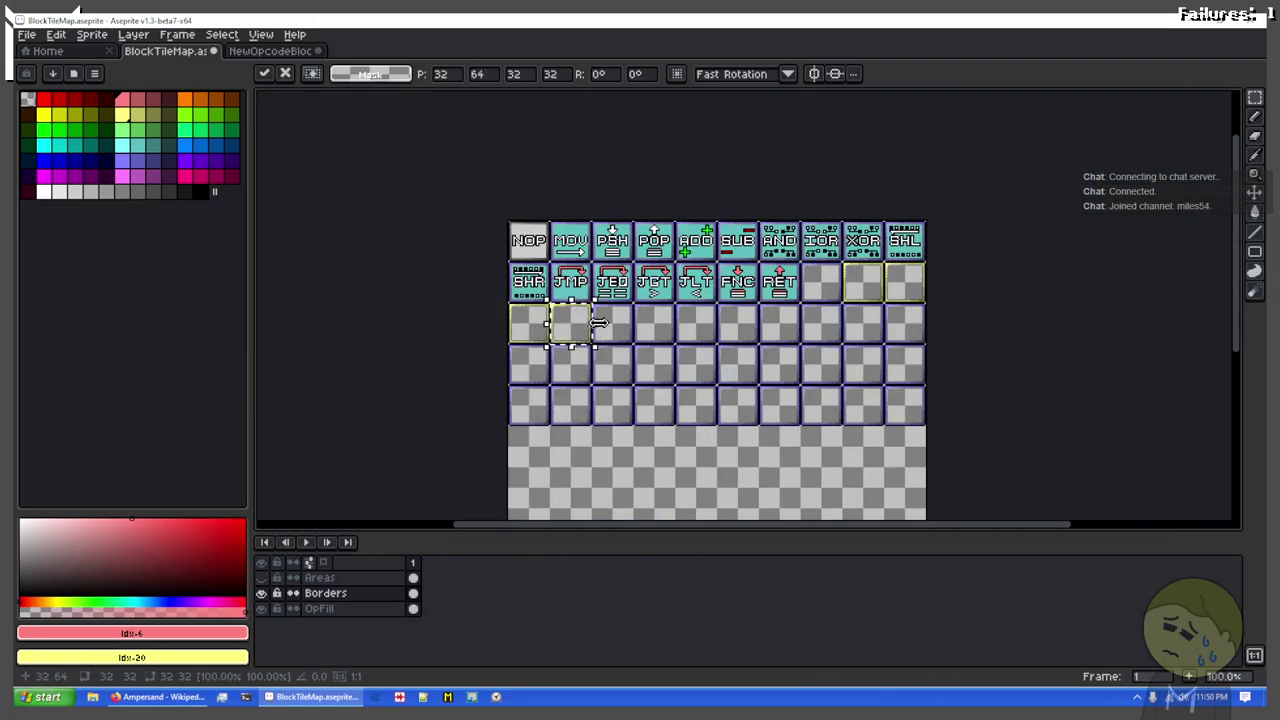
Step: Place another yellow border on the third tile of the third row and clear the selection
{"action": "scroll", "coordinate": [557, 335], "scroll_direction": "up", "scroll_amount": 7}
{"action": "left_click_drag", "start_coordinate": [562, 368], "coordinate": [707, 353]}
{"action": "scroll", "coordinate": [707, 262], "scroll_direction": "down", "scroll_amount": 1}
{"action": "key", "text": "ctrl+d"}
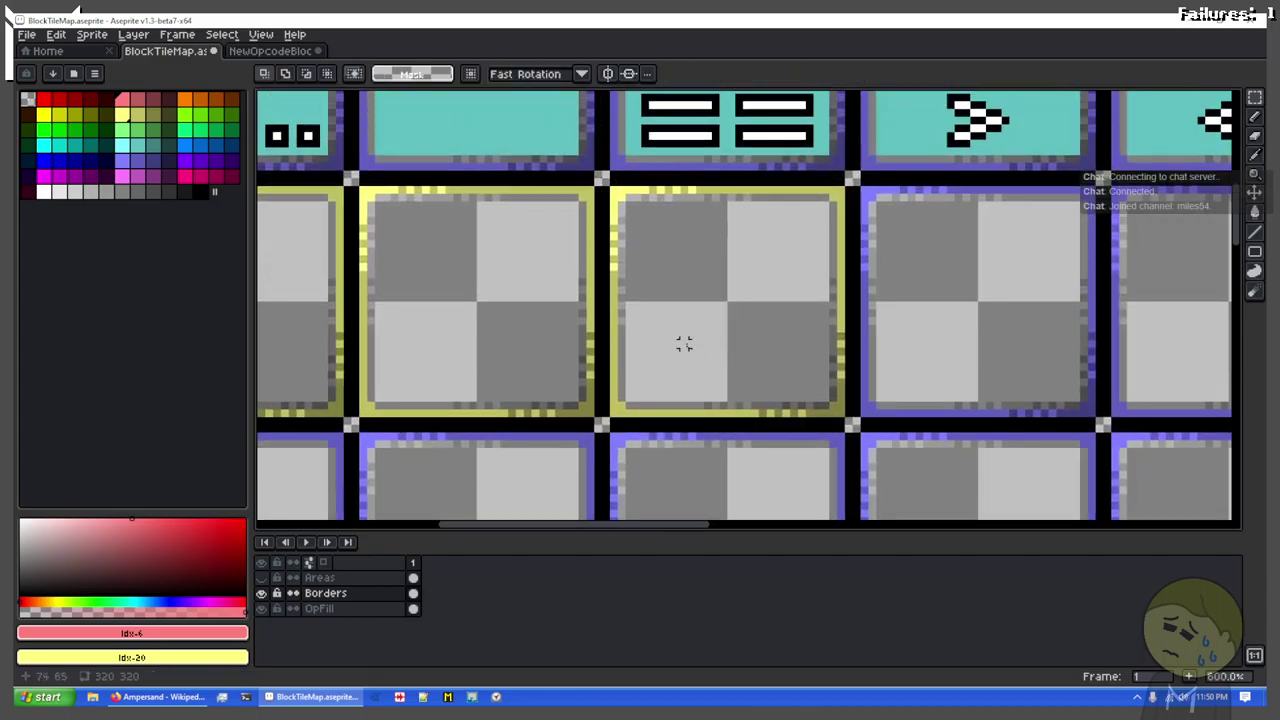
{"action": "scroll", "coordinate": [684, 341], "scroll_direction": "down", "scroll_amount": 5}
{"action": "scroll", "coordinate": [735, 335], "scroll_direction": "up", "scroll_amount": 5}
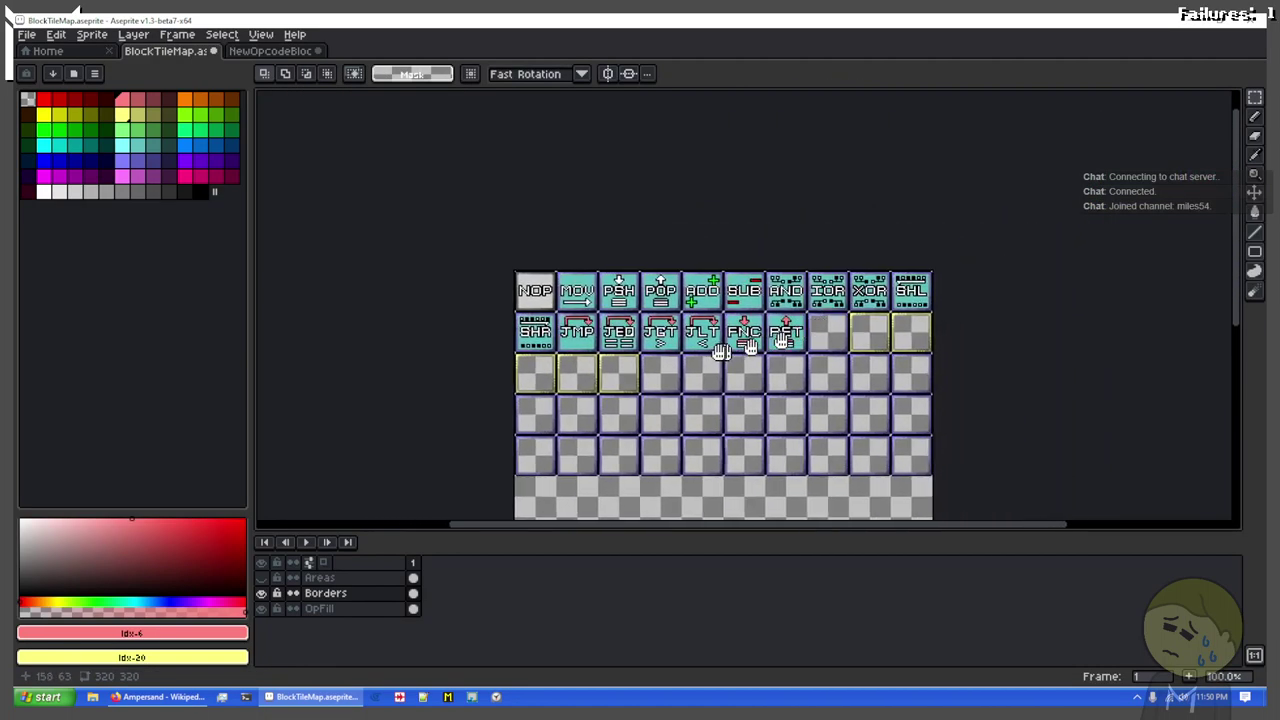
Step: Switch to the NewOpcodeBlocks document and select the System Call layer
{"action": "scroll", "coordinate": [733, 328], "scroll_direction": "down", "scroll_amount": 2}
{"action": "scroll", "coordinate": [663, 318], "scroll_direction": "up", "scroll_amount": 1}
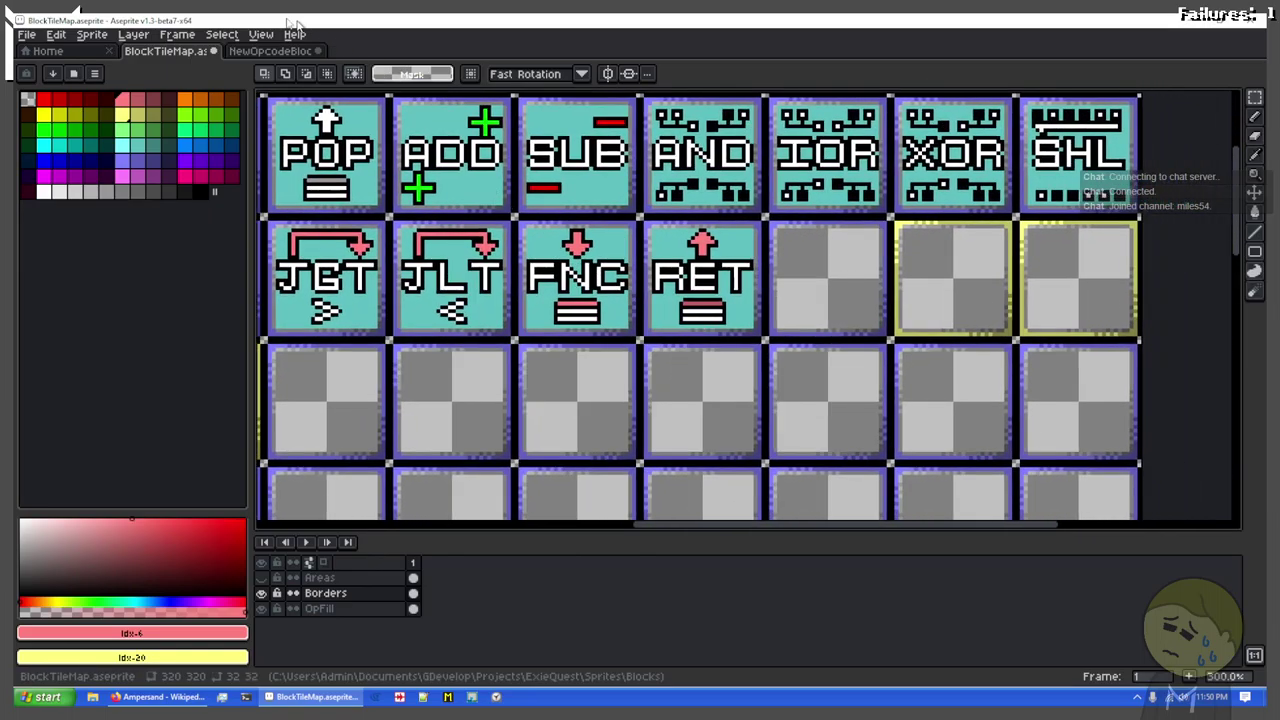
{"action": "left_click", "coordinate": [264, 52]}
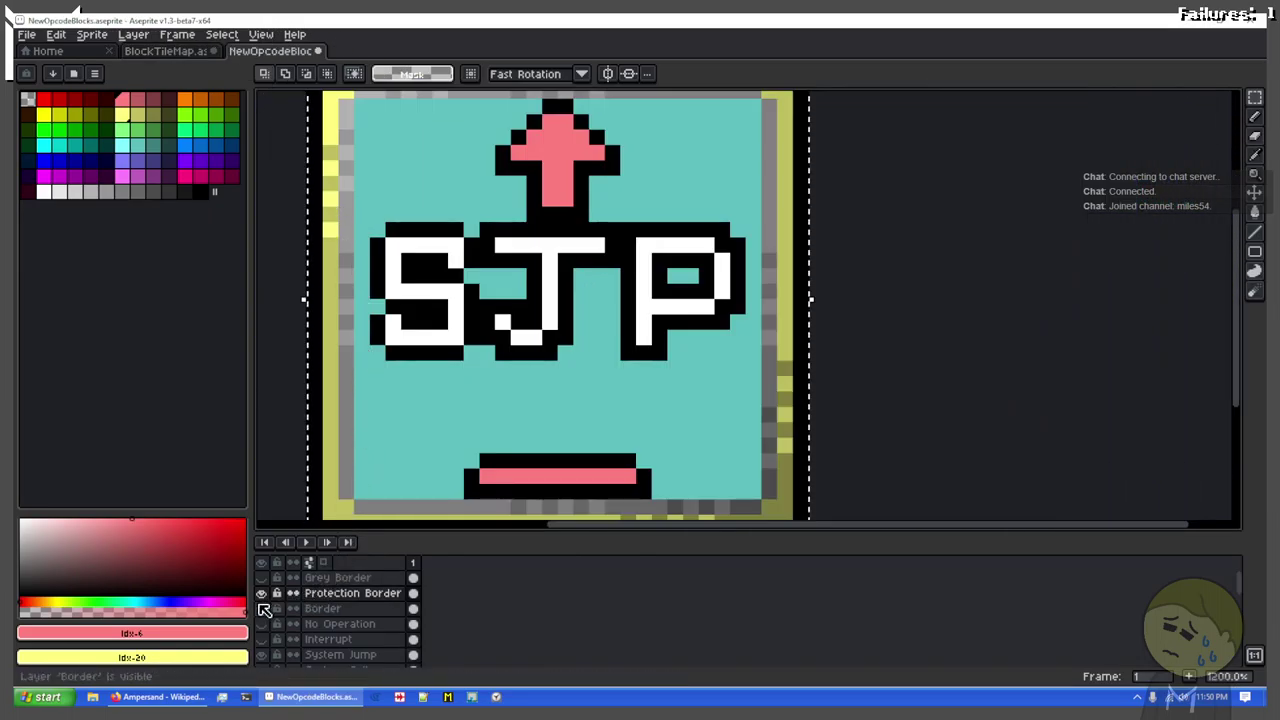
{"action": "left_click", "coordinate": [352, 656]}
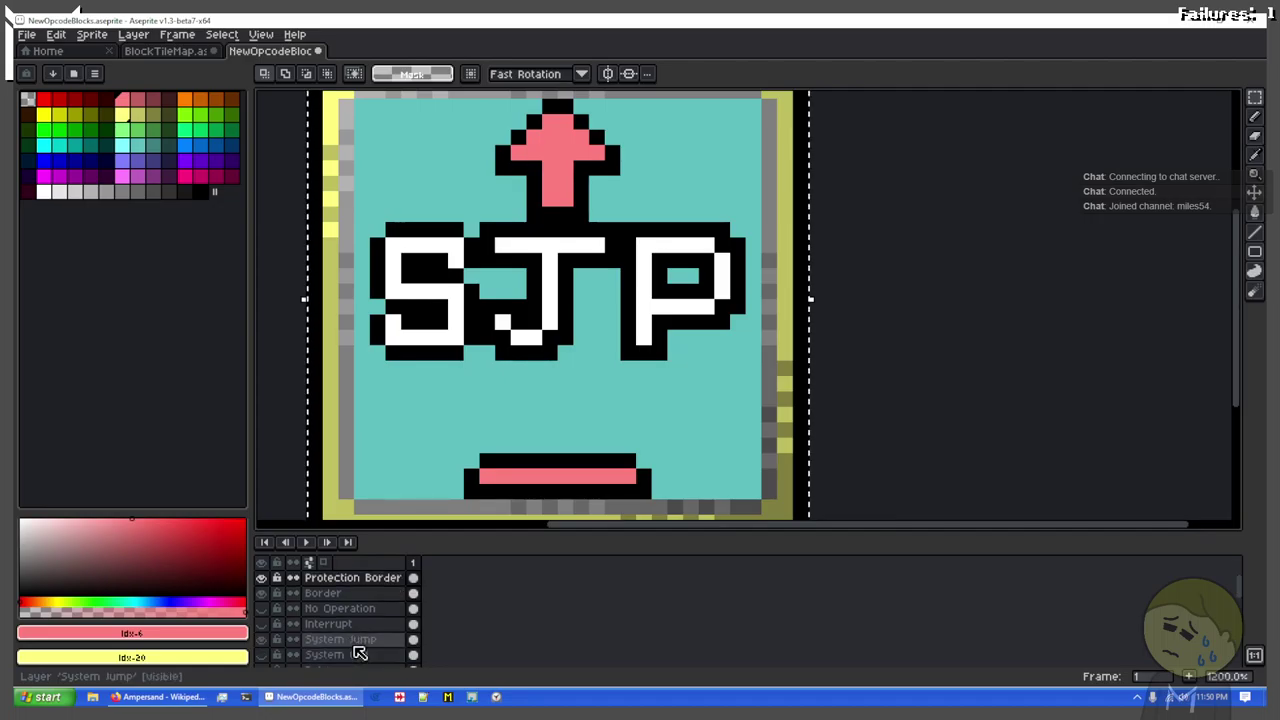
{"action": "key", "text": "Escape"}
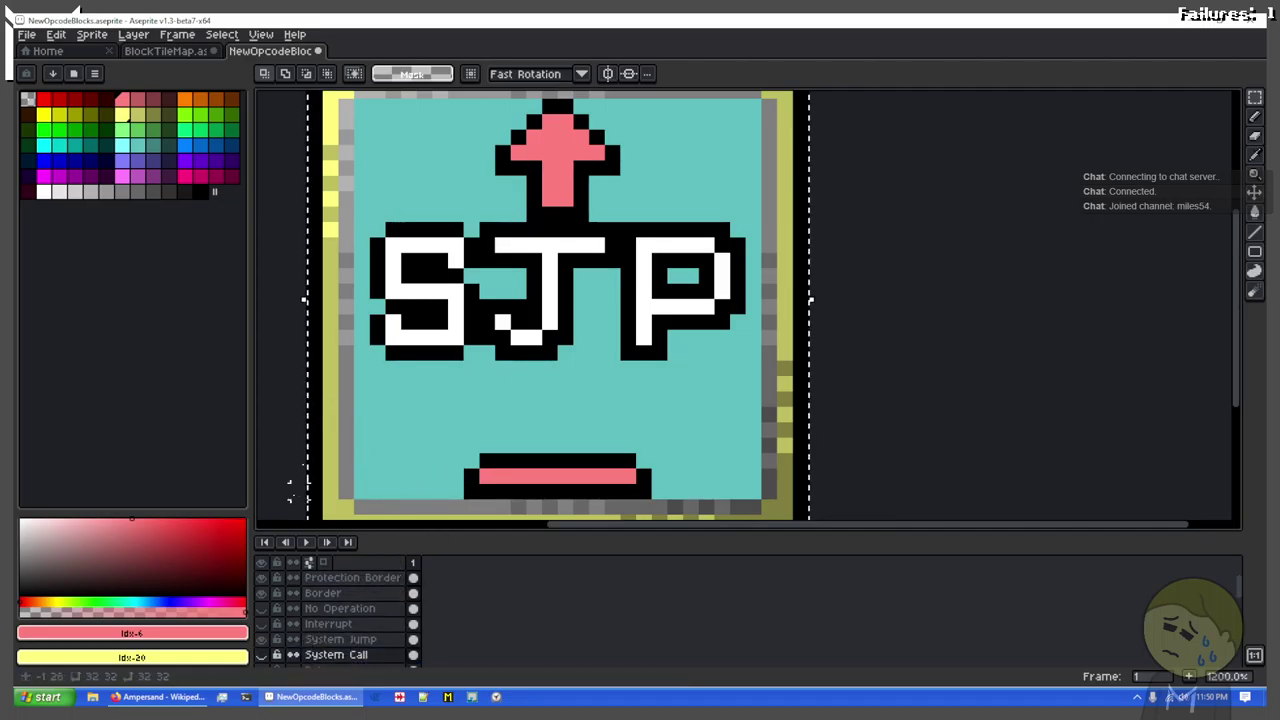
{"action": "key", "text": "ctrl+Tab"}
{"action": "key", "text": "ctrl+v"}
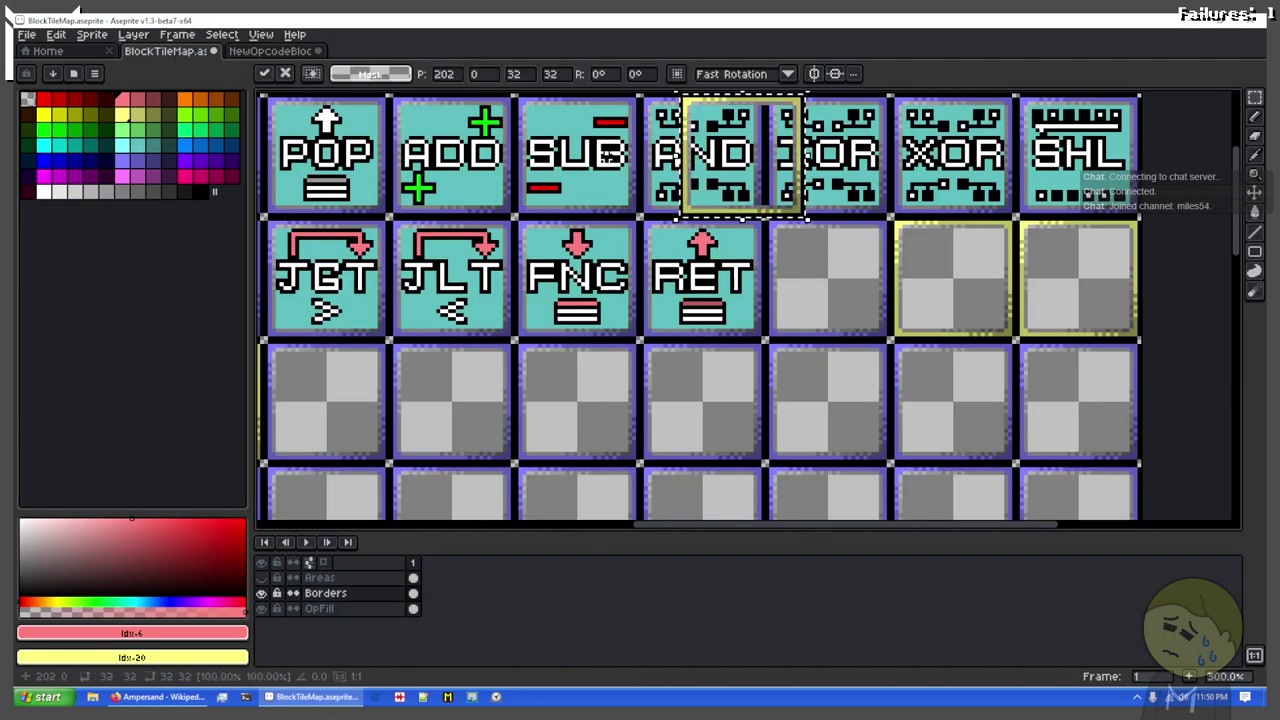
{"action": "key", "text": "Return"}
Step: Make the System Call layer visible in NewOpcodeBlocks, copy its SYS artwork and switch to BlockTileMap
{"action": "left_click", "coordinate": [280, 51]}
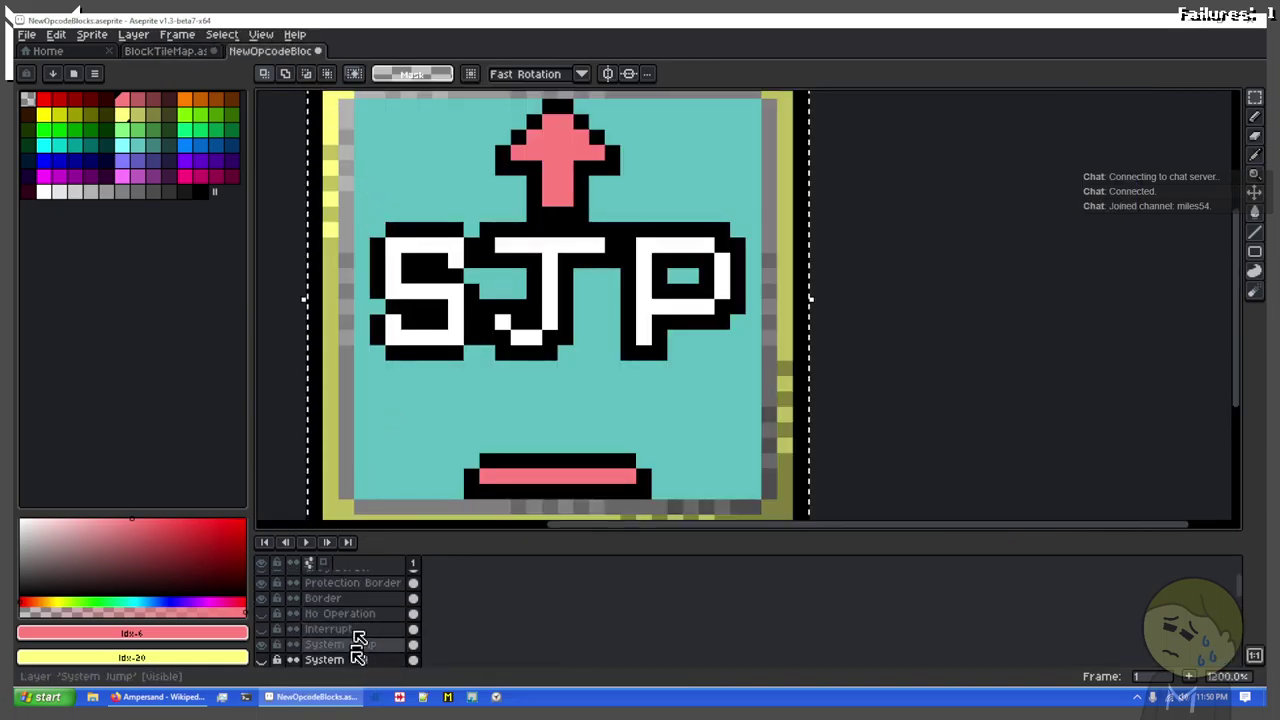
{"action": "scroll", "coordinate": [362, 660], "scroll_direction": "down", "scroll_amount": 1}
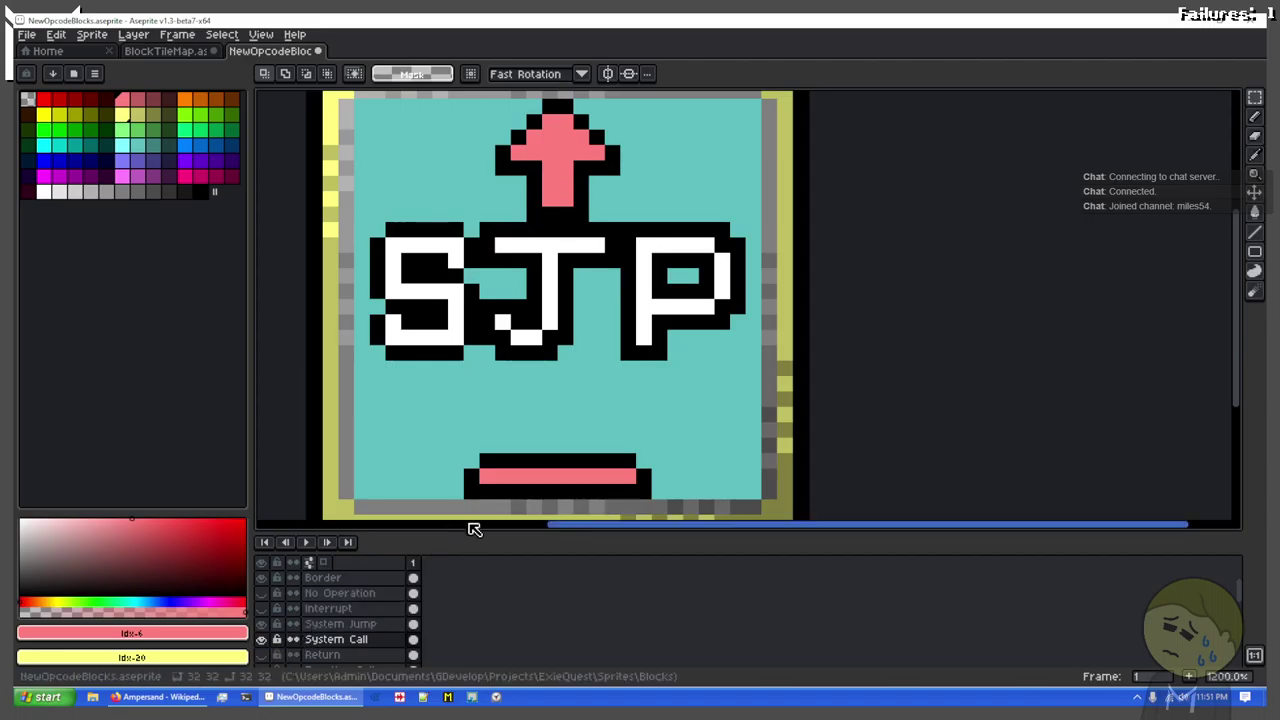
{"action": "left_click", "coordinate": [160, 51]}
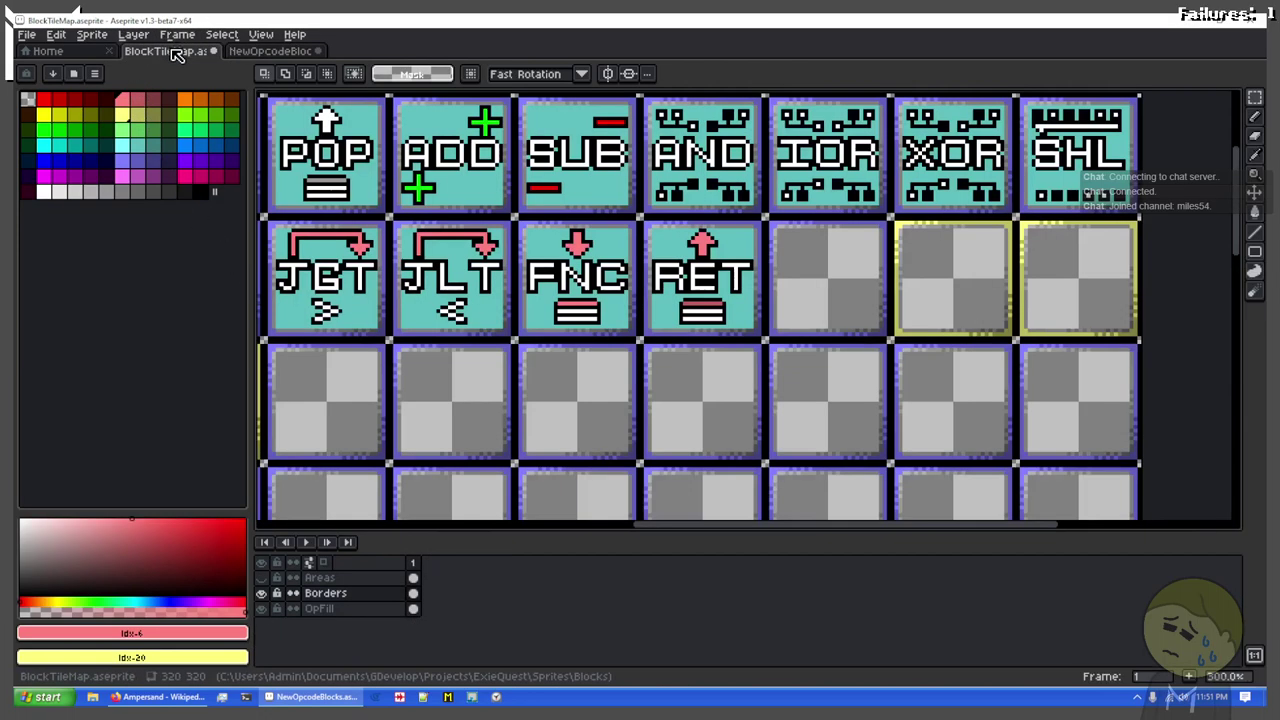
{"action": "key", "text": "ctrl+v"}
{"action": "left_click_drag", "start_coordinate": [746, 162], "coordinate": [832, 264]}
{"action": "key", "text": "Escape"}
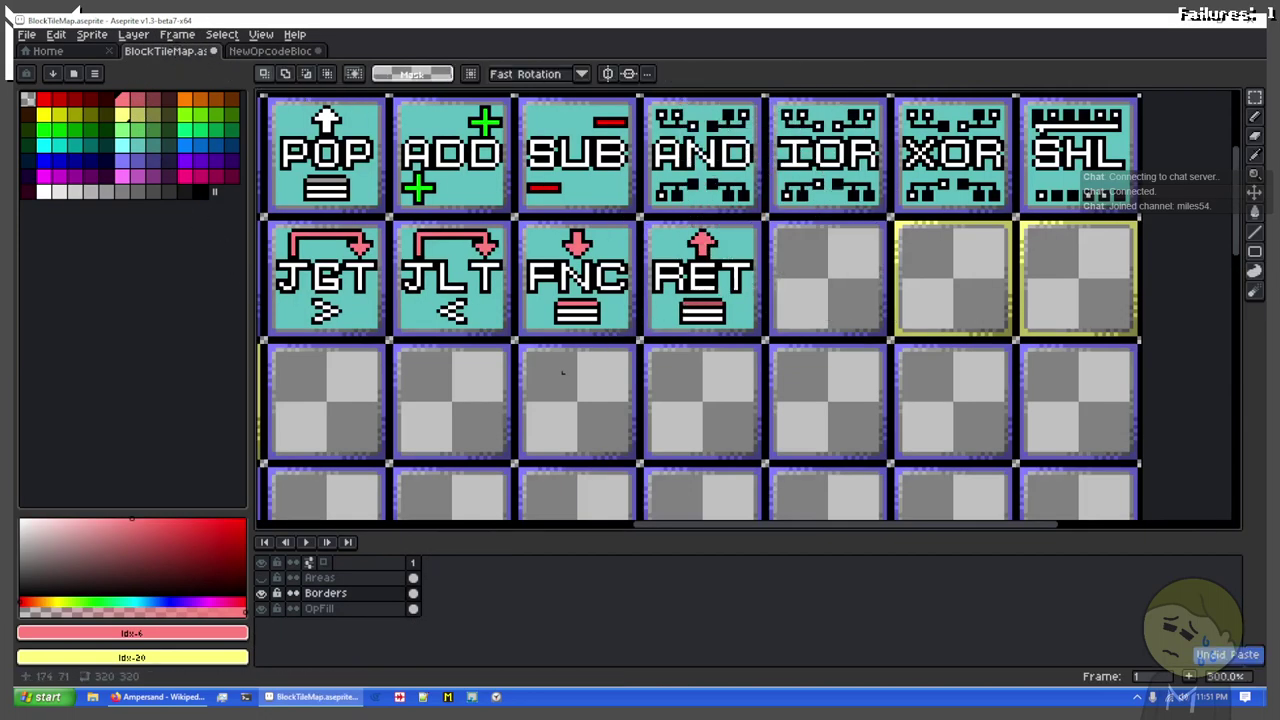
Step: Paste the SYS artwork on the OpFill layer over the eighth tile of the second row and clear the selection
{"action": "left_click", "coordinate": [274, 594]}
{"action": "left_click", "coordinate": [319, 608]}
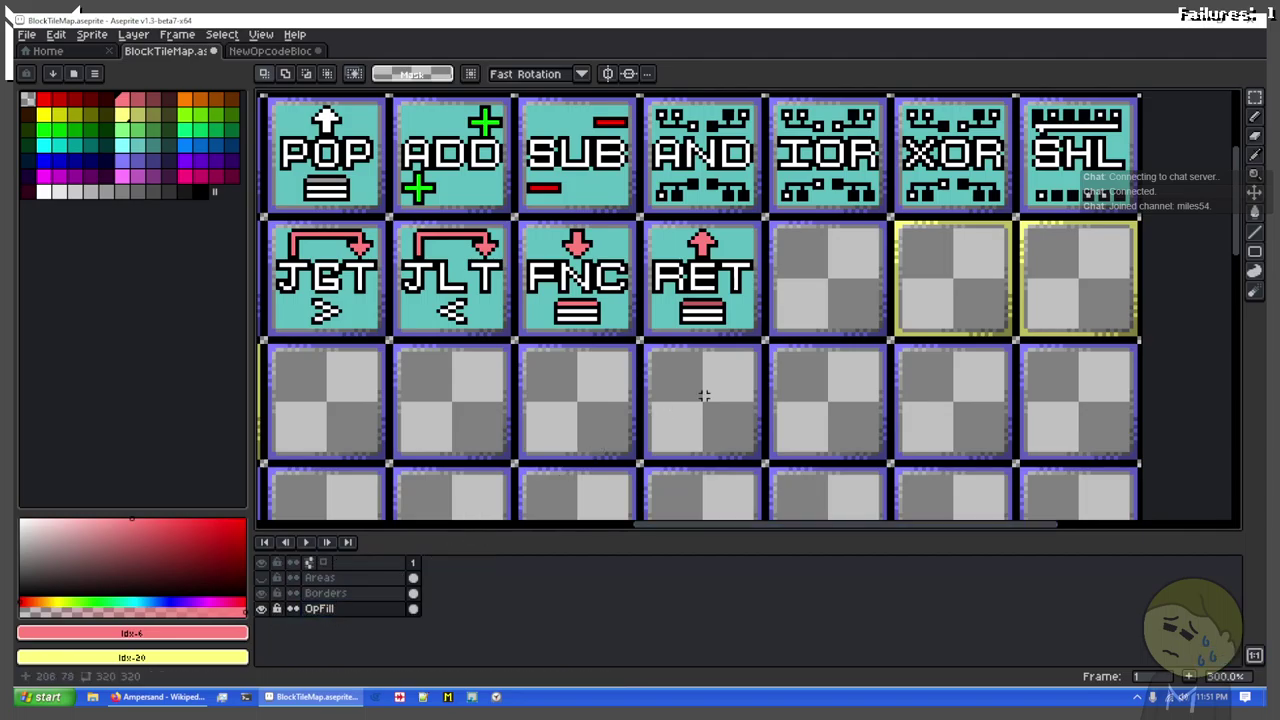
{"action": "key", "text": "ctrl+v"}
{"action": "left_click_drag", "start_coordinate": [716, 139], "coordinate": [787, 262]}
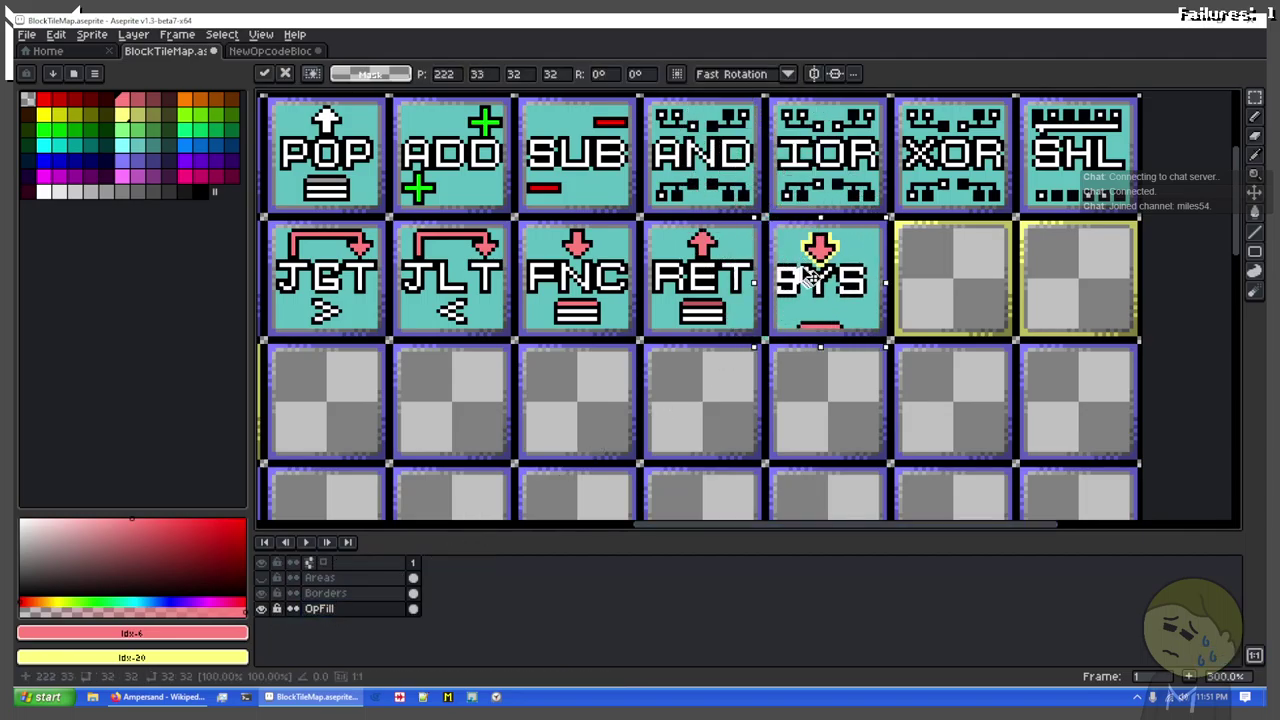
{"action": "left_click", "coordinate": [946, 240]}
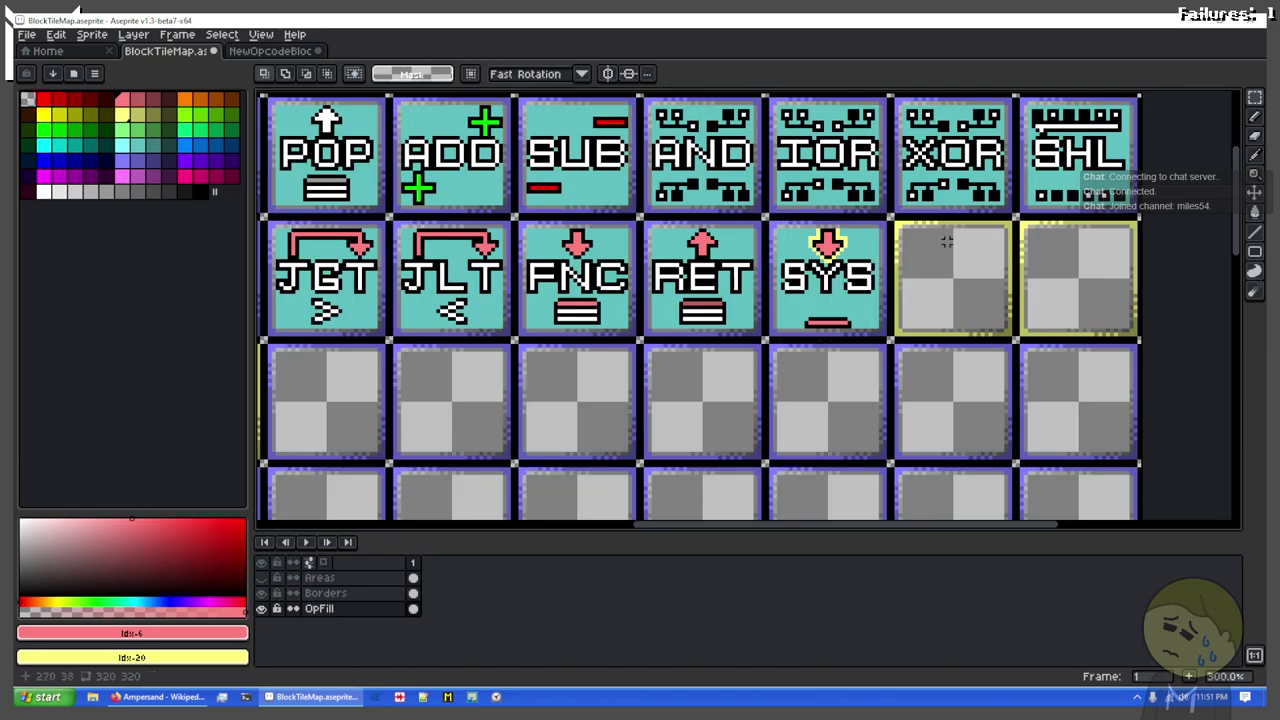
Step: Select the System Jump layer in the NewOpcodeBlocks document and copy its SJP artwork
{"action": "left_click_drag", "start_coordinate": [946, 240], "coordinate": [679, 241]}
{"action": "scroll", "coordinate": [800, 310], "scroll_direction": "up", "scroll_amount": 3}
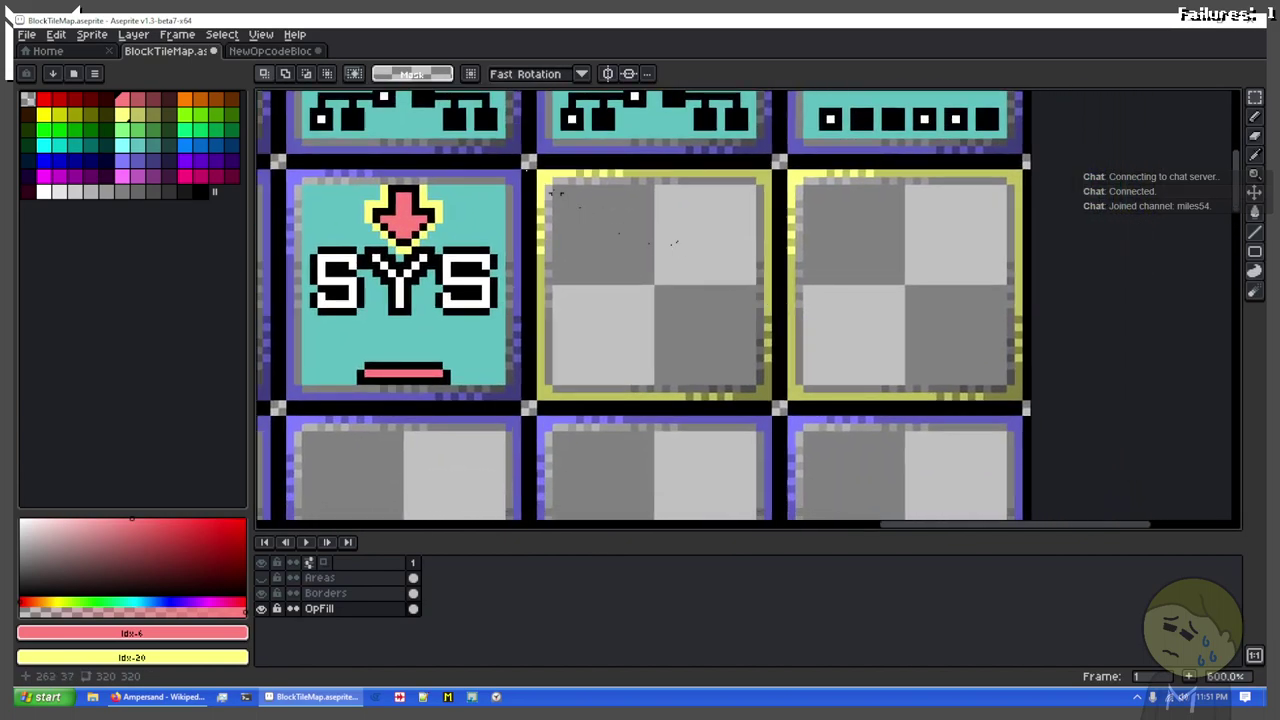
{"action": "left_click", "coordinate": [290, 51]}
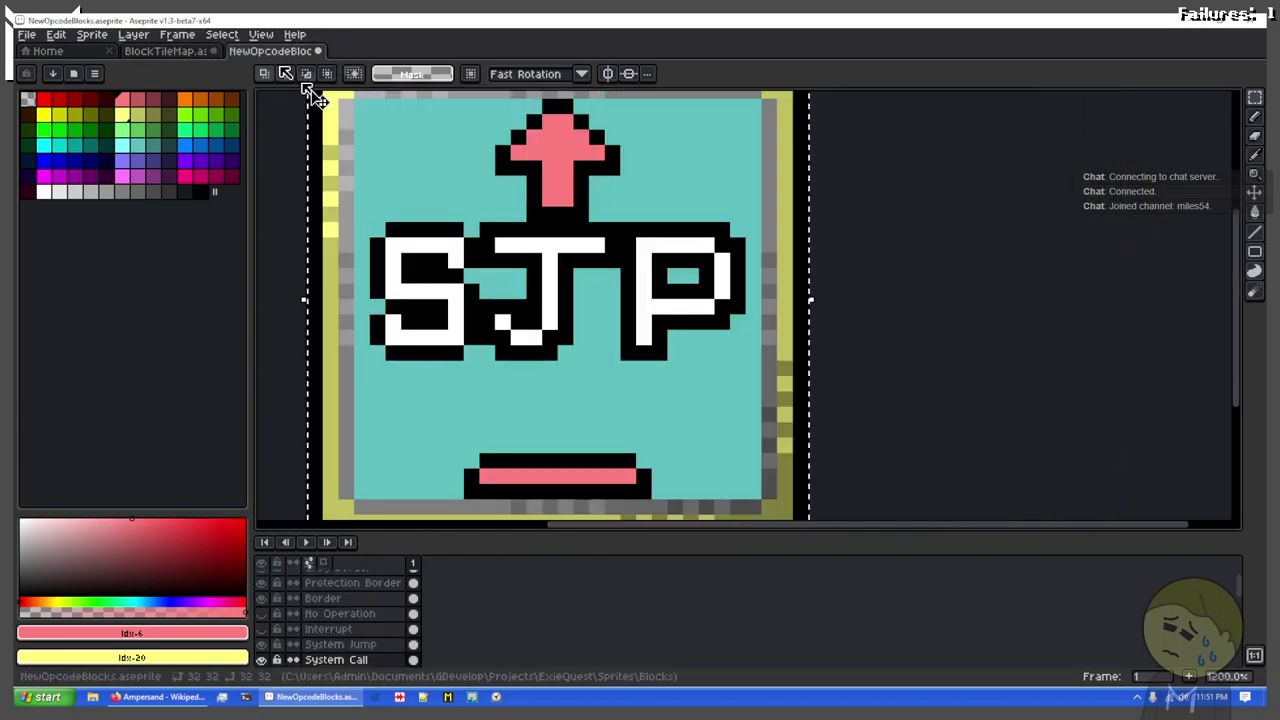
{"action": "left_click", "coordinate": [345, 644]}
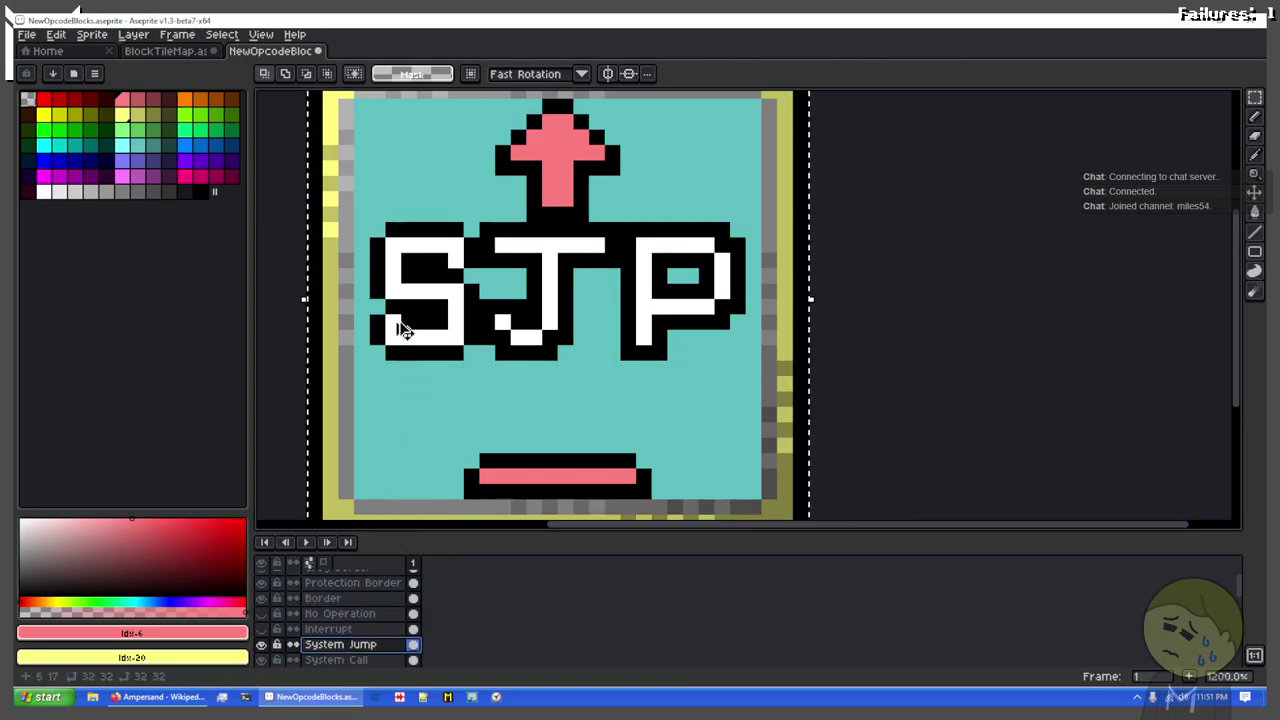
{"action": "left_click", "coordinate": [369, 298]}
{"action": "key", "text": "ctrl+c"}
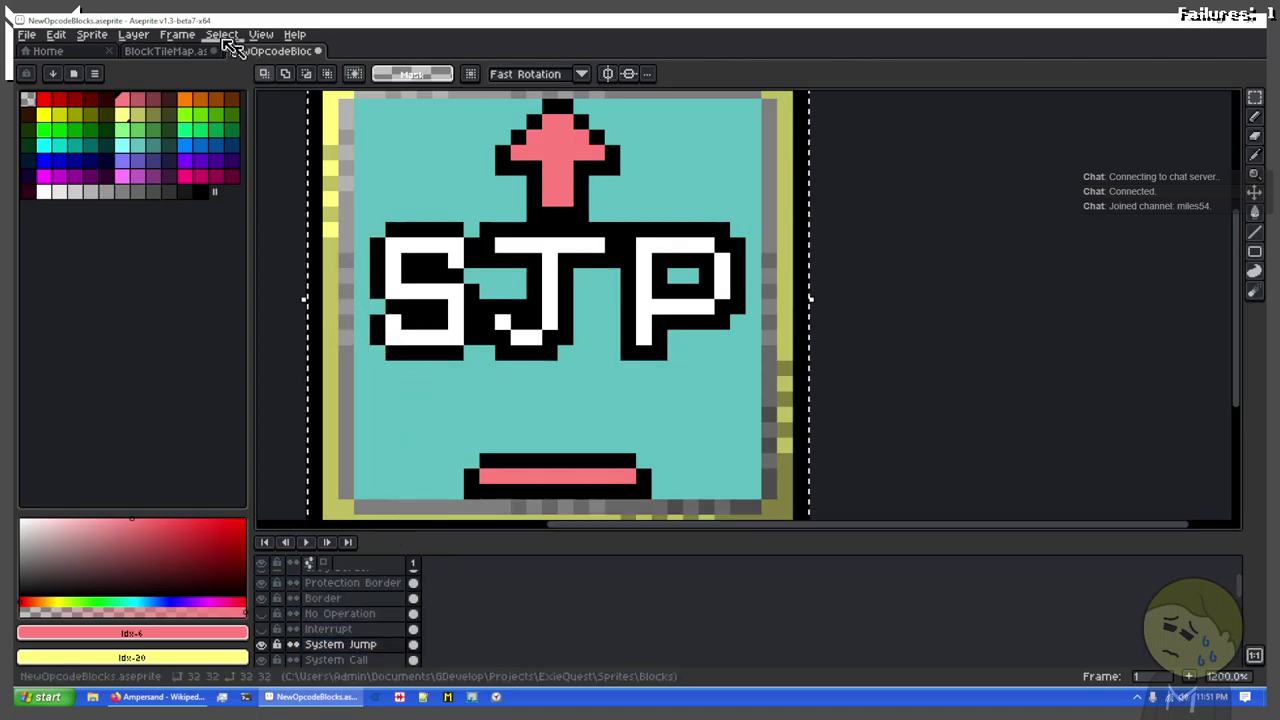
Step: Paste the SJP artwork on BlockTileMap's OpFill layer over the ninth tile of the second row and save the file
{"action": "left_click", "coordinate": [165, 51]}
{"action": "key", "text": "ctrl+v"}
{"action": "left_click_drag", "start_coordinate": [738, 275], "coordinate": [708, 258]}
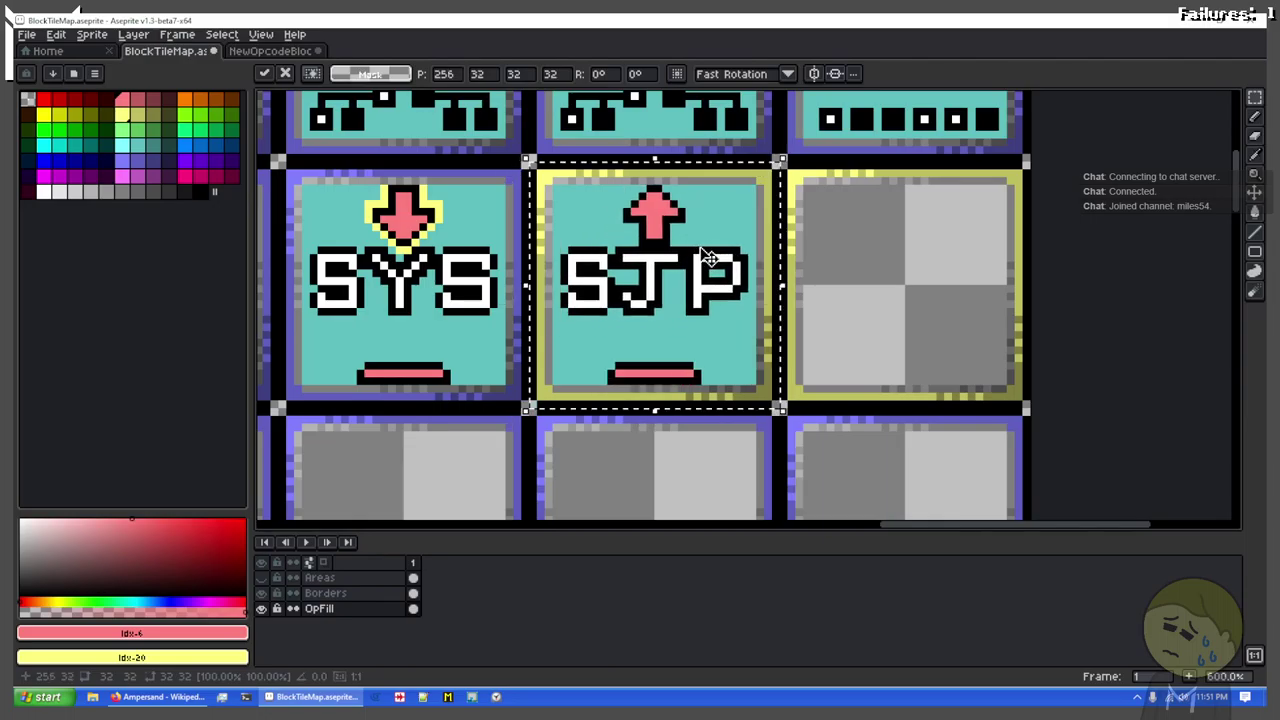
{"action": "key", "text": "Return"}
{"action": "scroll", "coordinate": [700, 260], "scroll_direction": "down", "scroll_amount": 8}
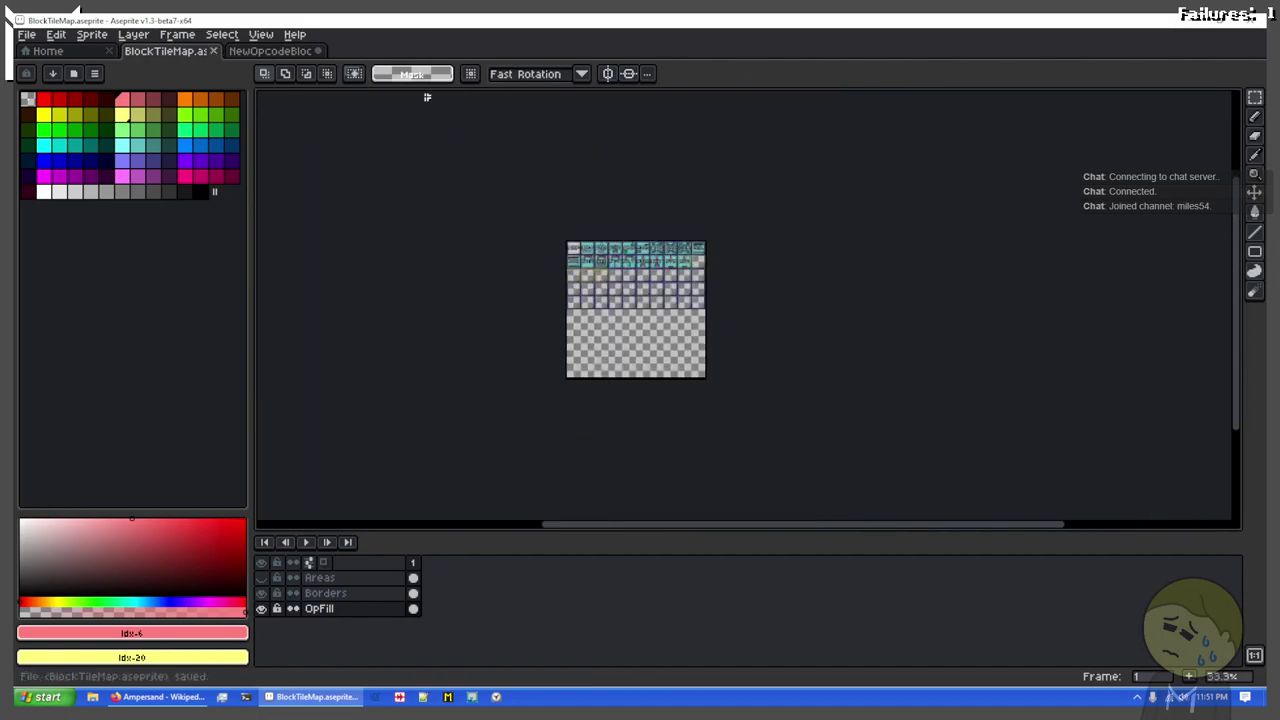
{"action": "left_click", "coordinate": [275, 51]}
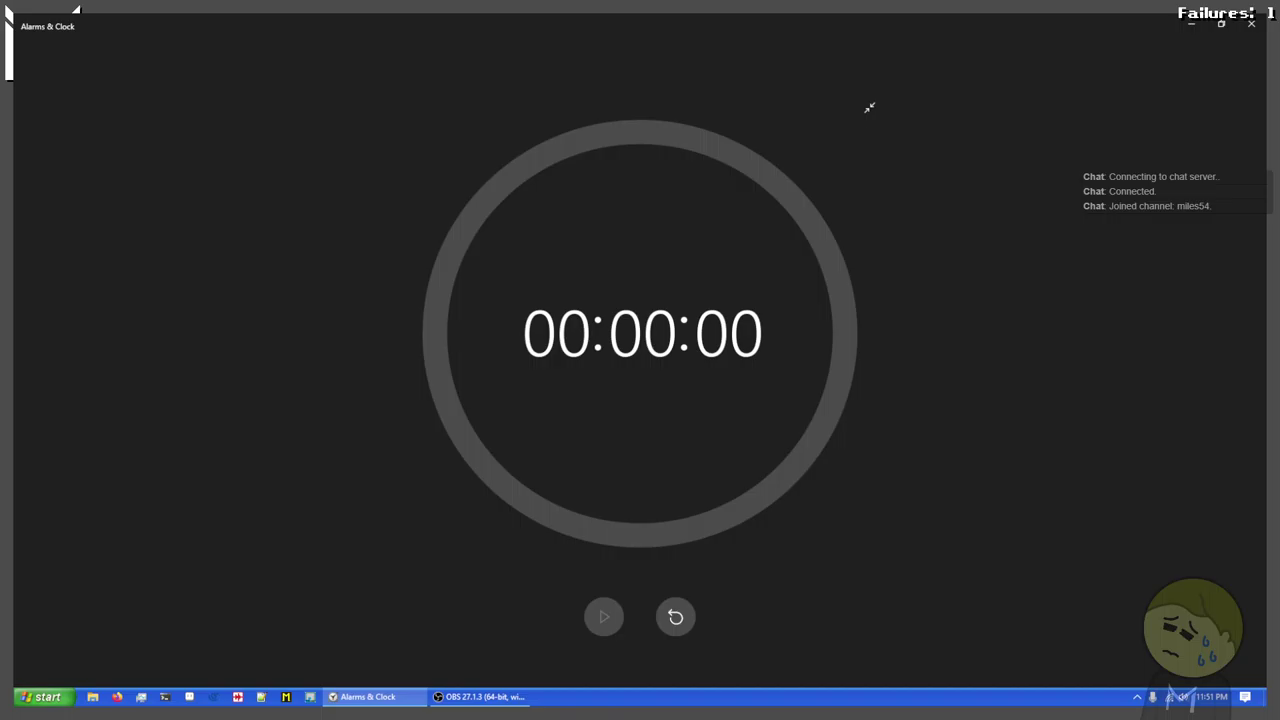
{"action": "key", "text": "alt+Tab"}
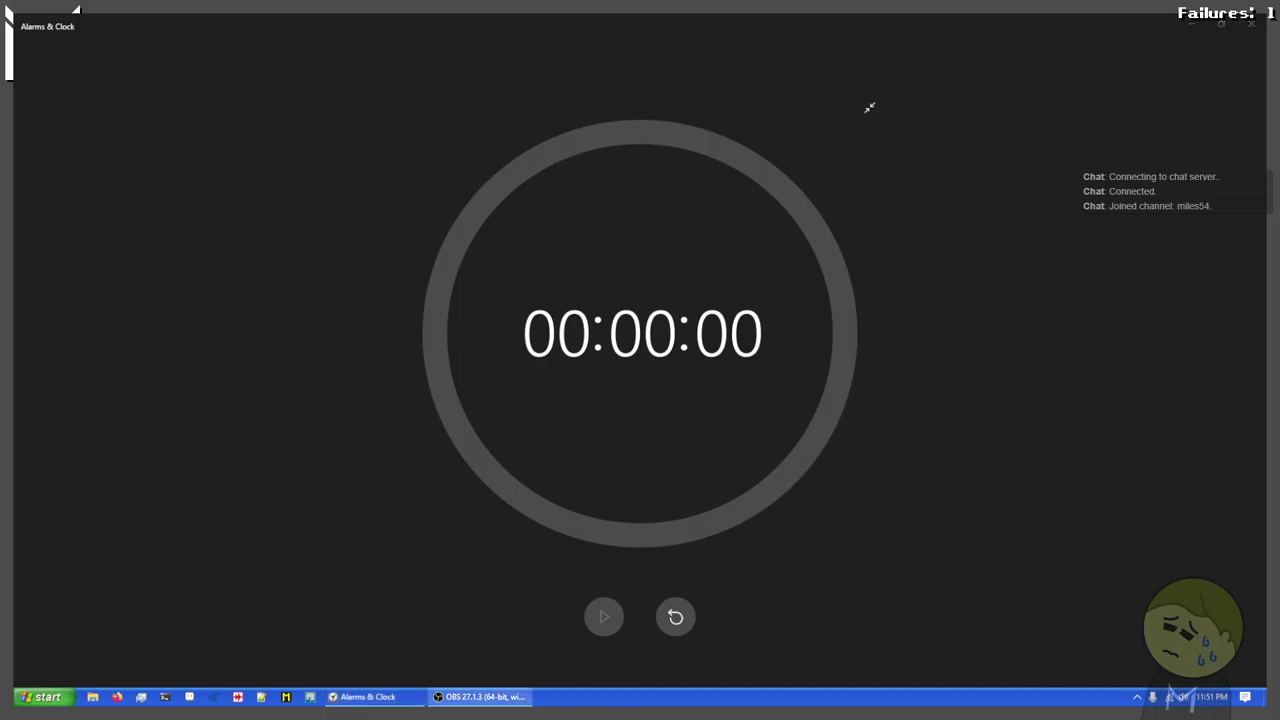